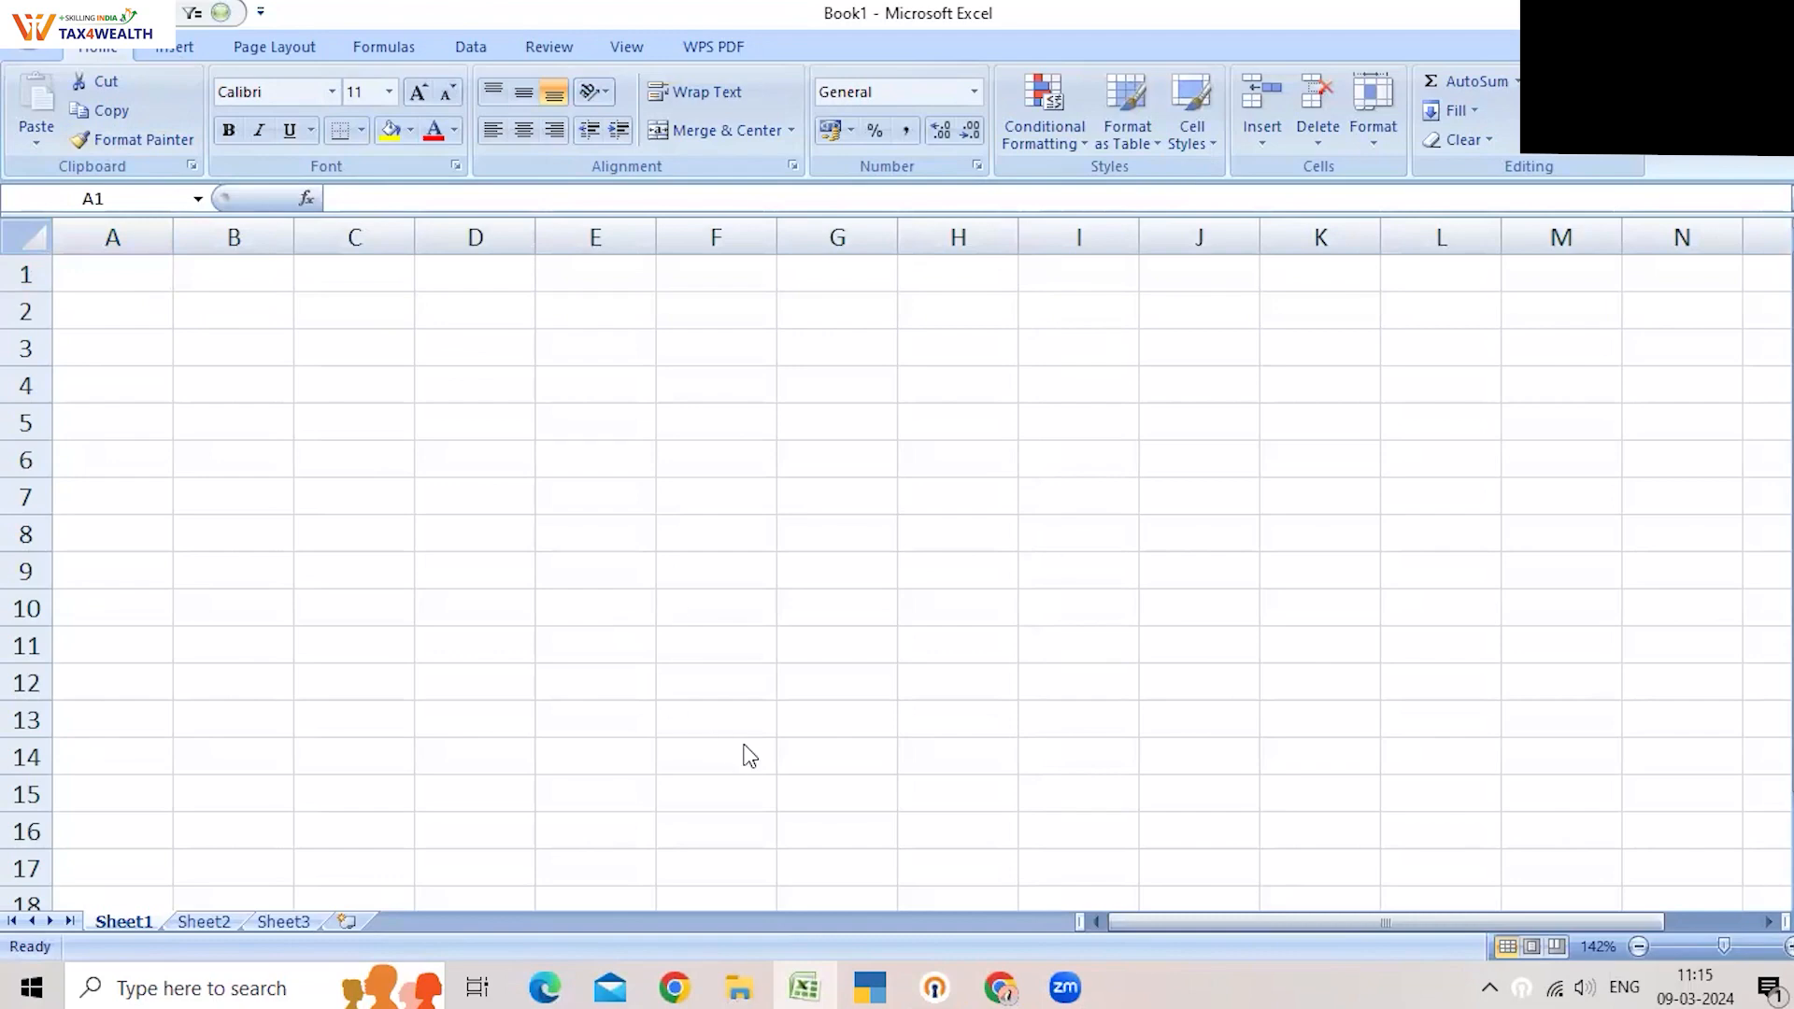
pyautogui.click(670, 567)
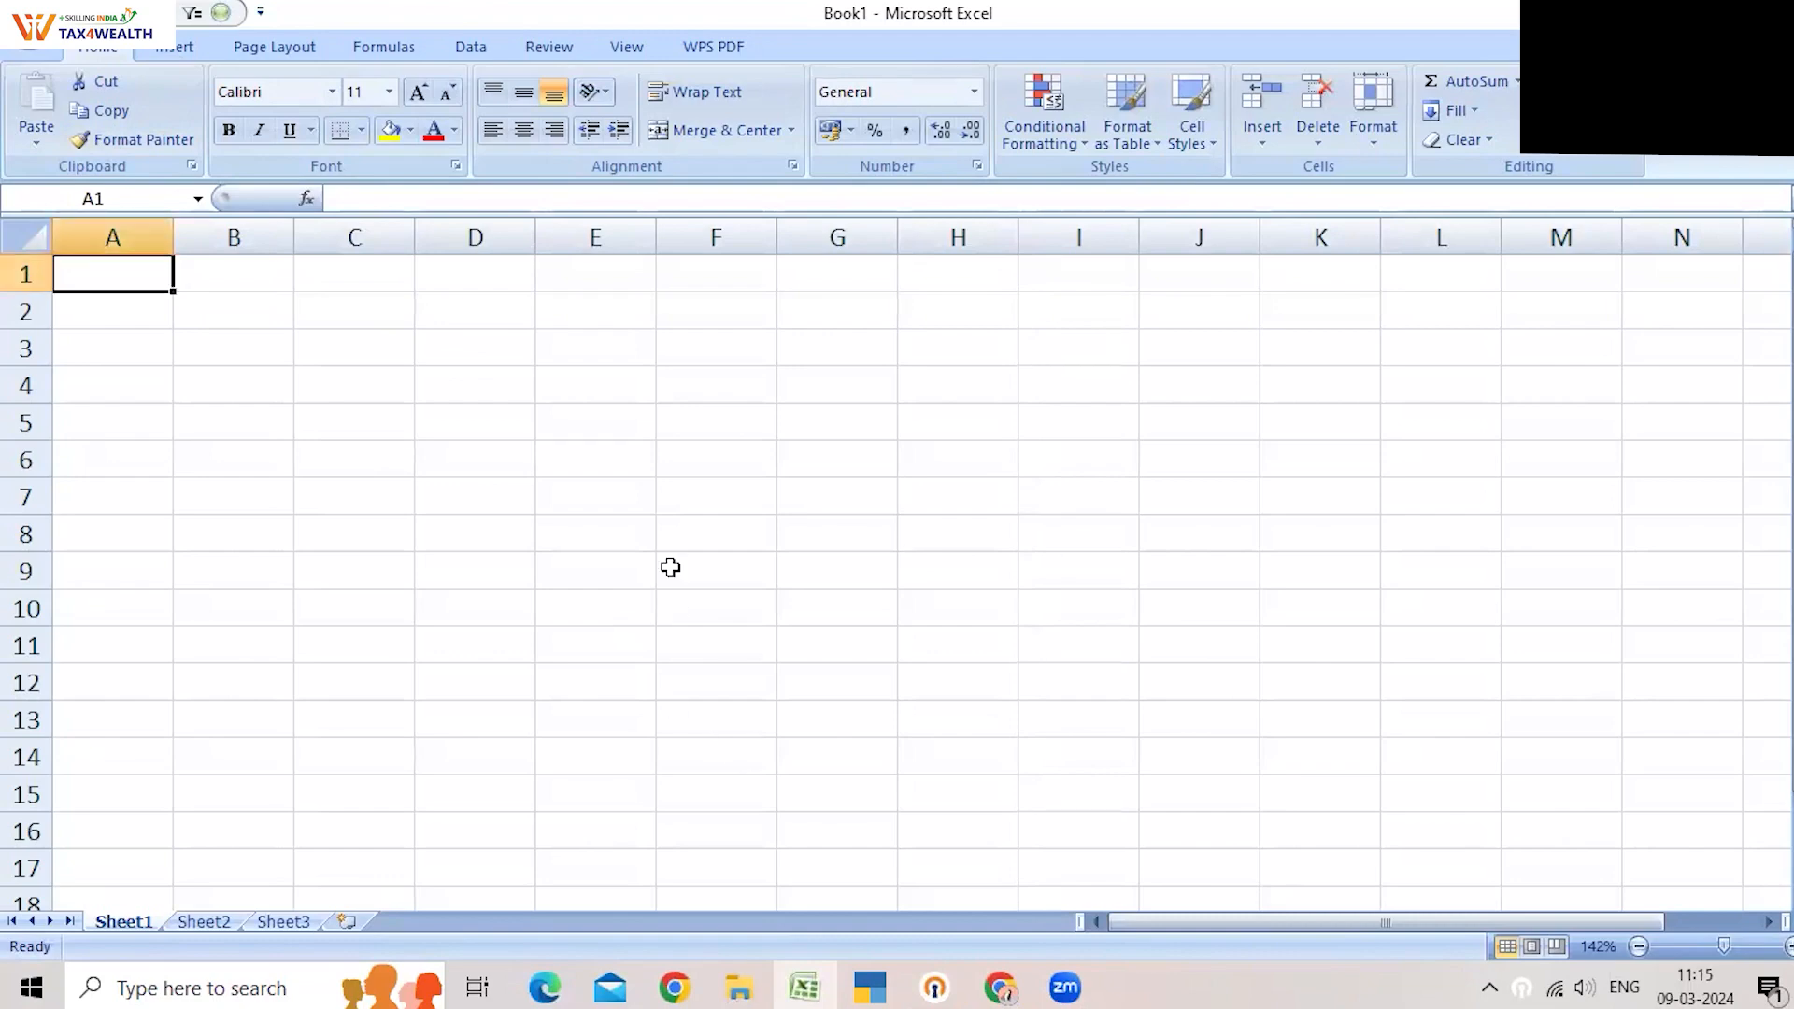
pyautogui.click(680, 375)
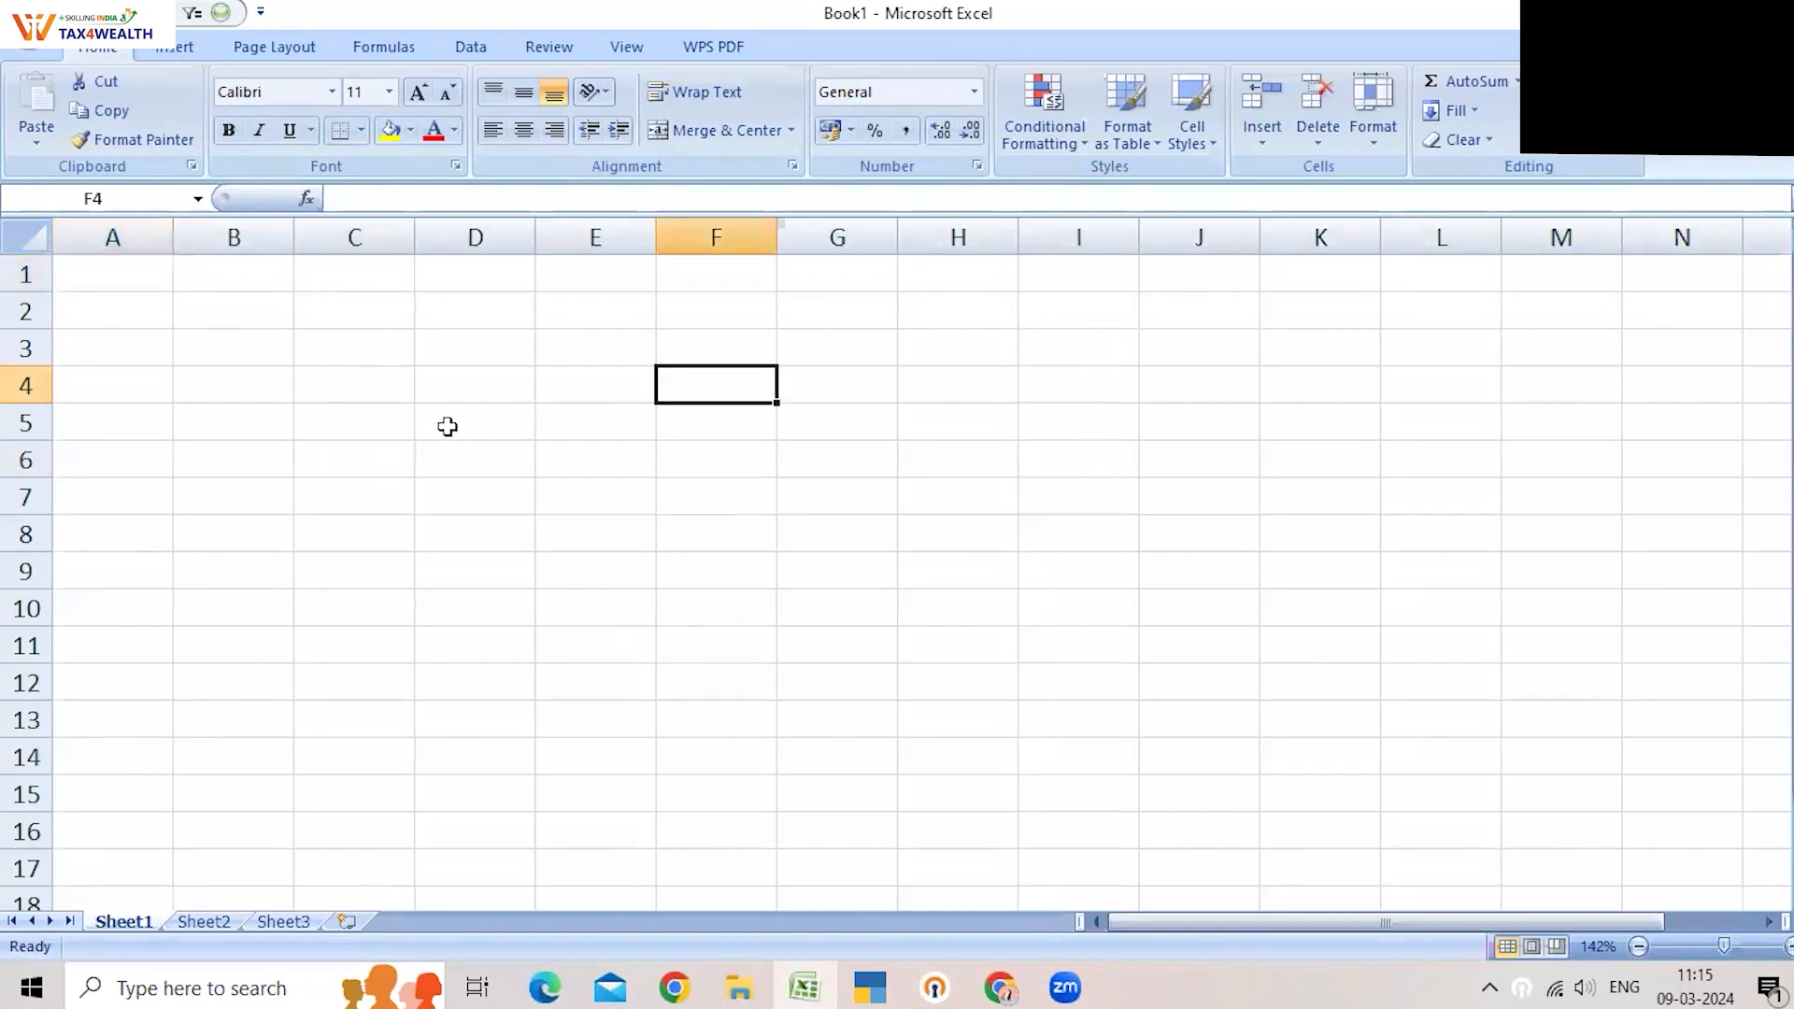
pyautogui.click(819, 382)
pyautogui.click(484, 382)
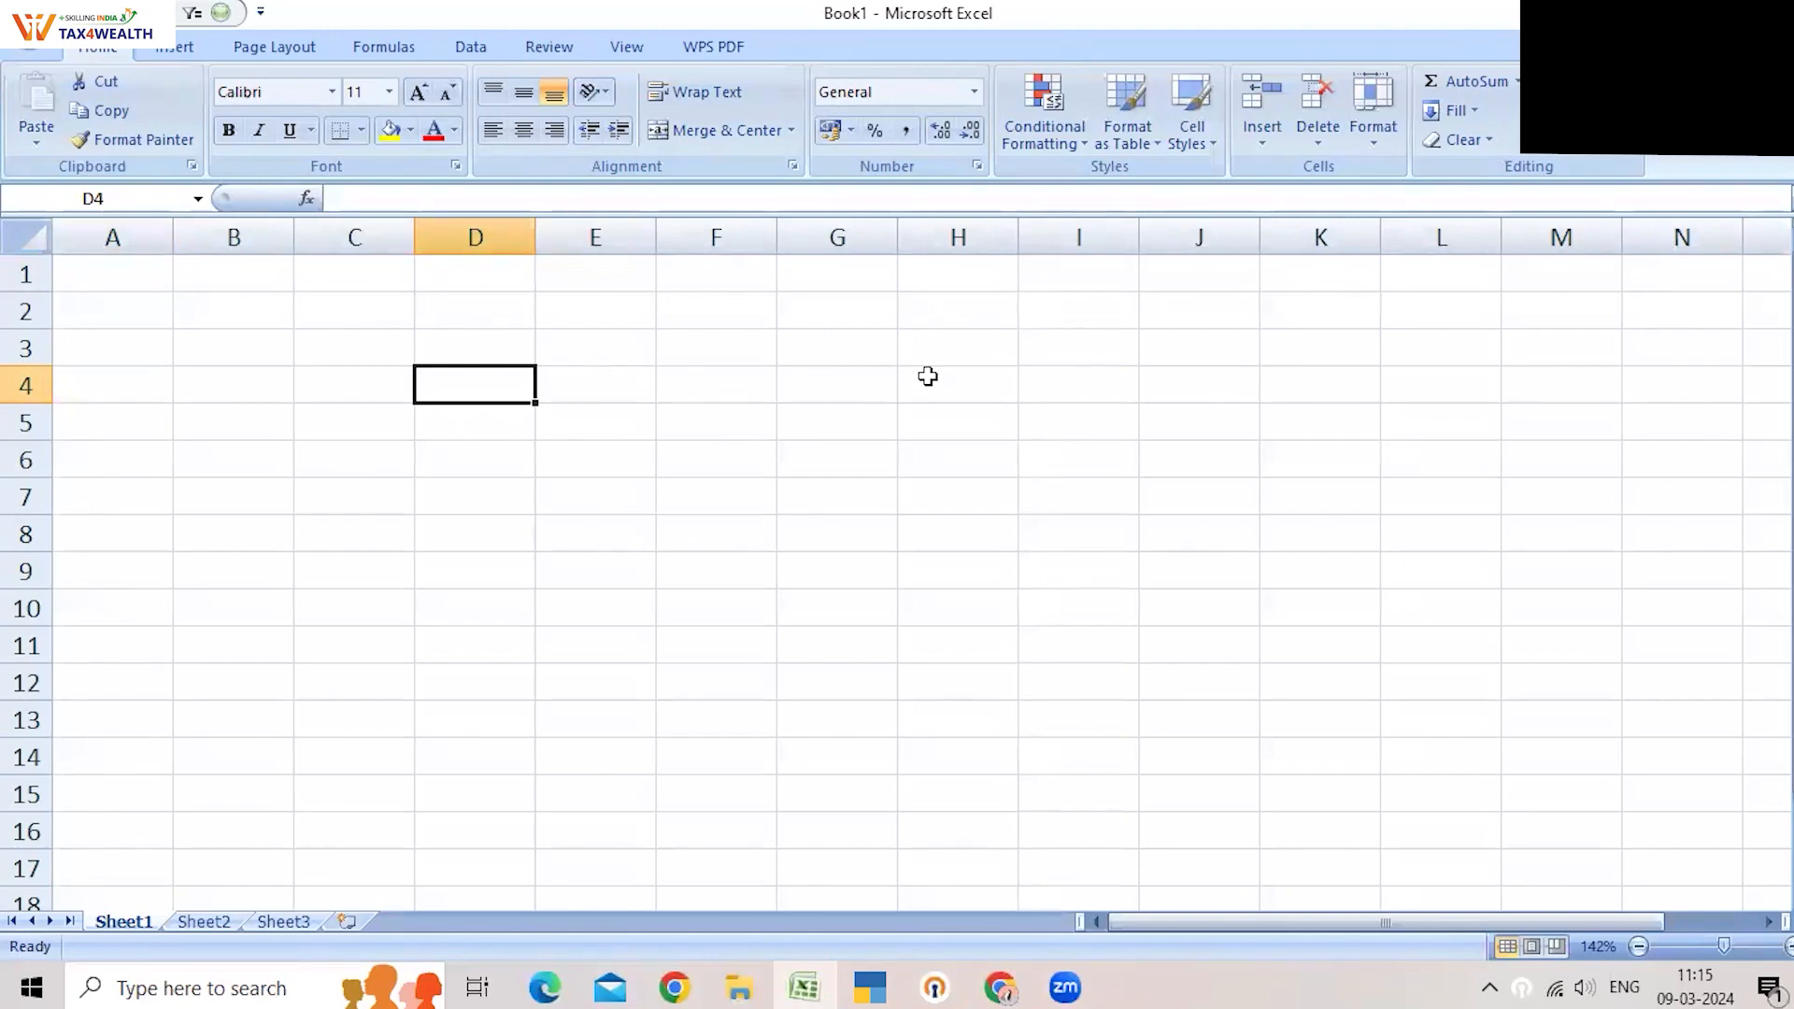
pyautogui.press('Left')
pyautogui.press('Right')
pyautogui.press('Right')
pyautogui.press('Right')
pyautogui.press('Right')
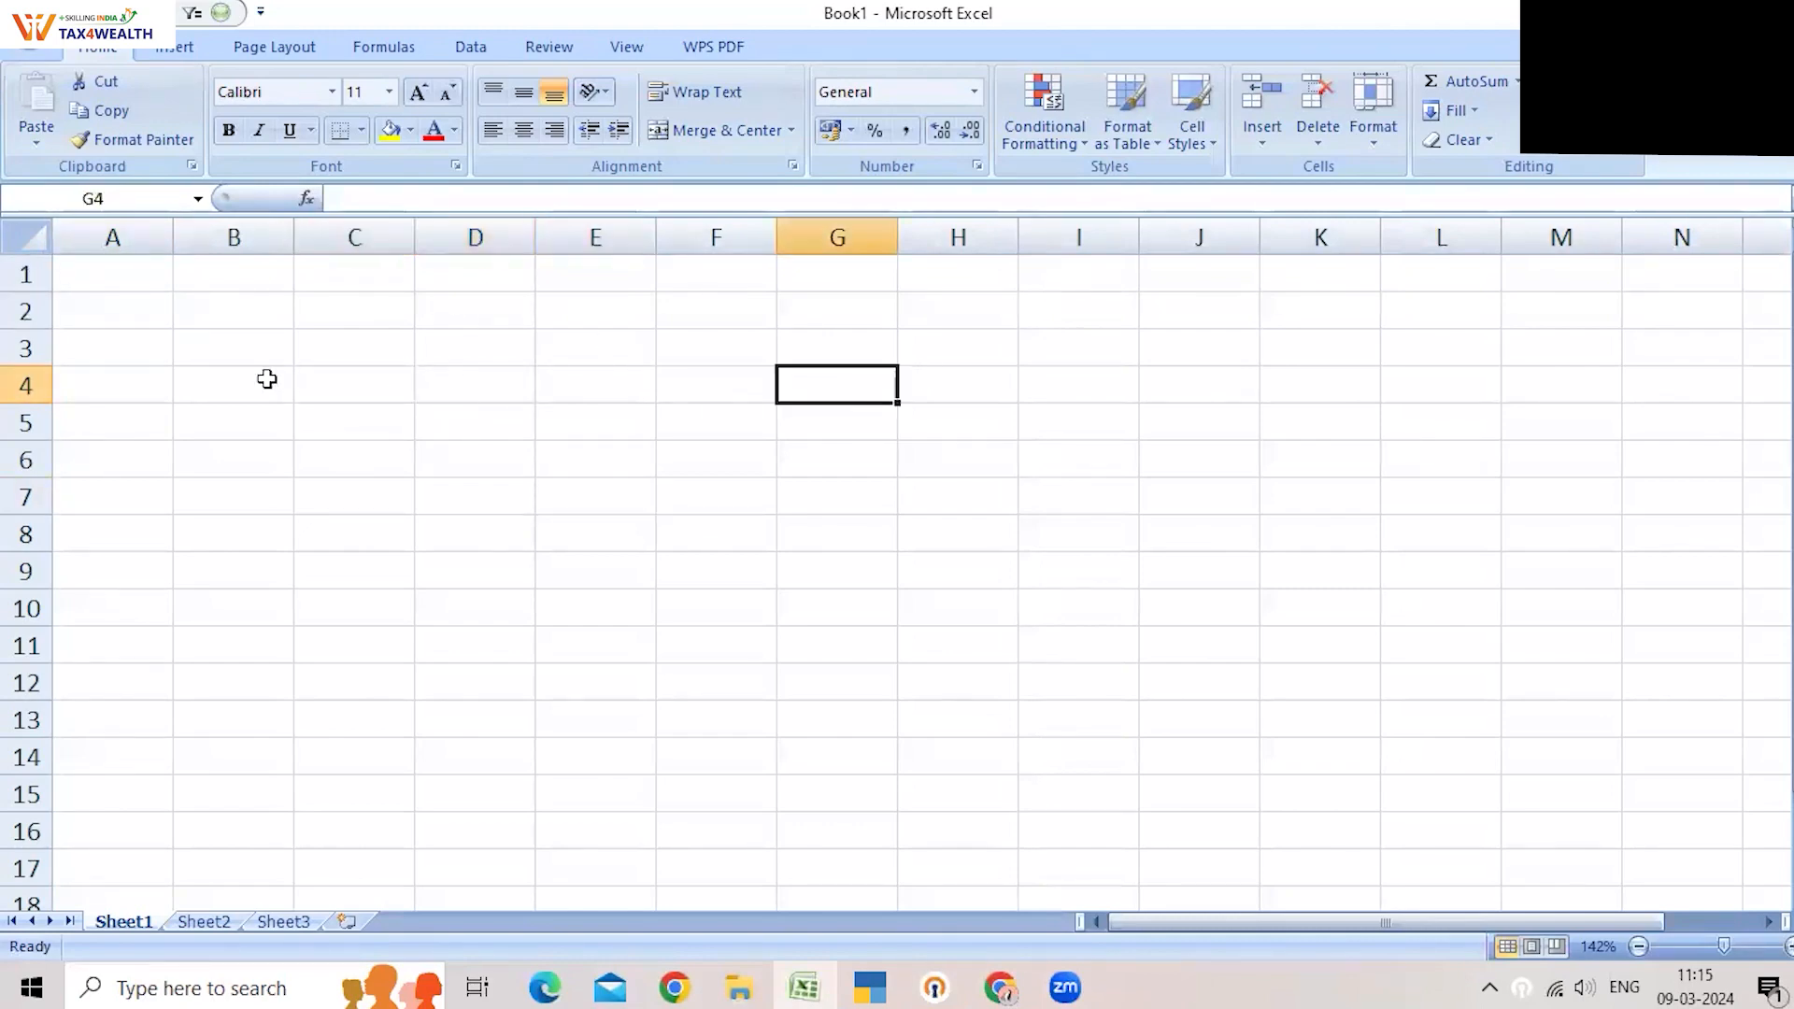
pyautogui.click(268, 380)
pyautogui.moveTo(1200, 391); pyautogui.dragTo(1187, 423)
pyautogui.click(925, 464)
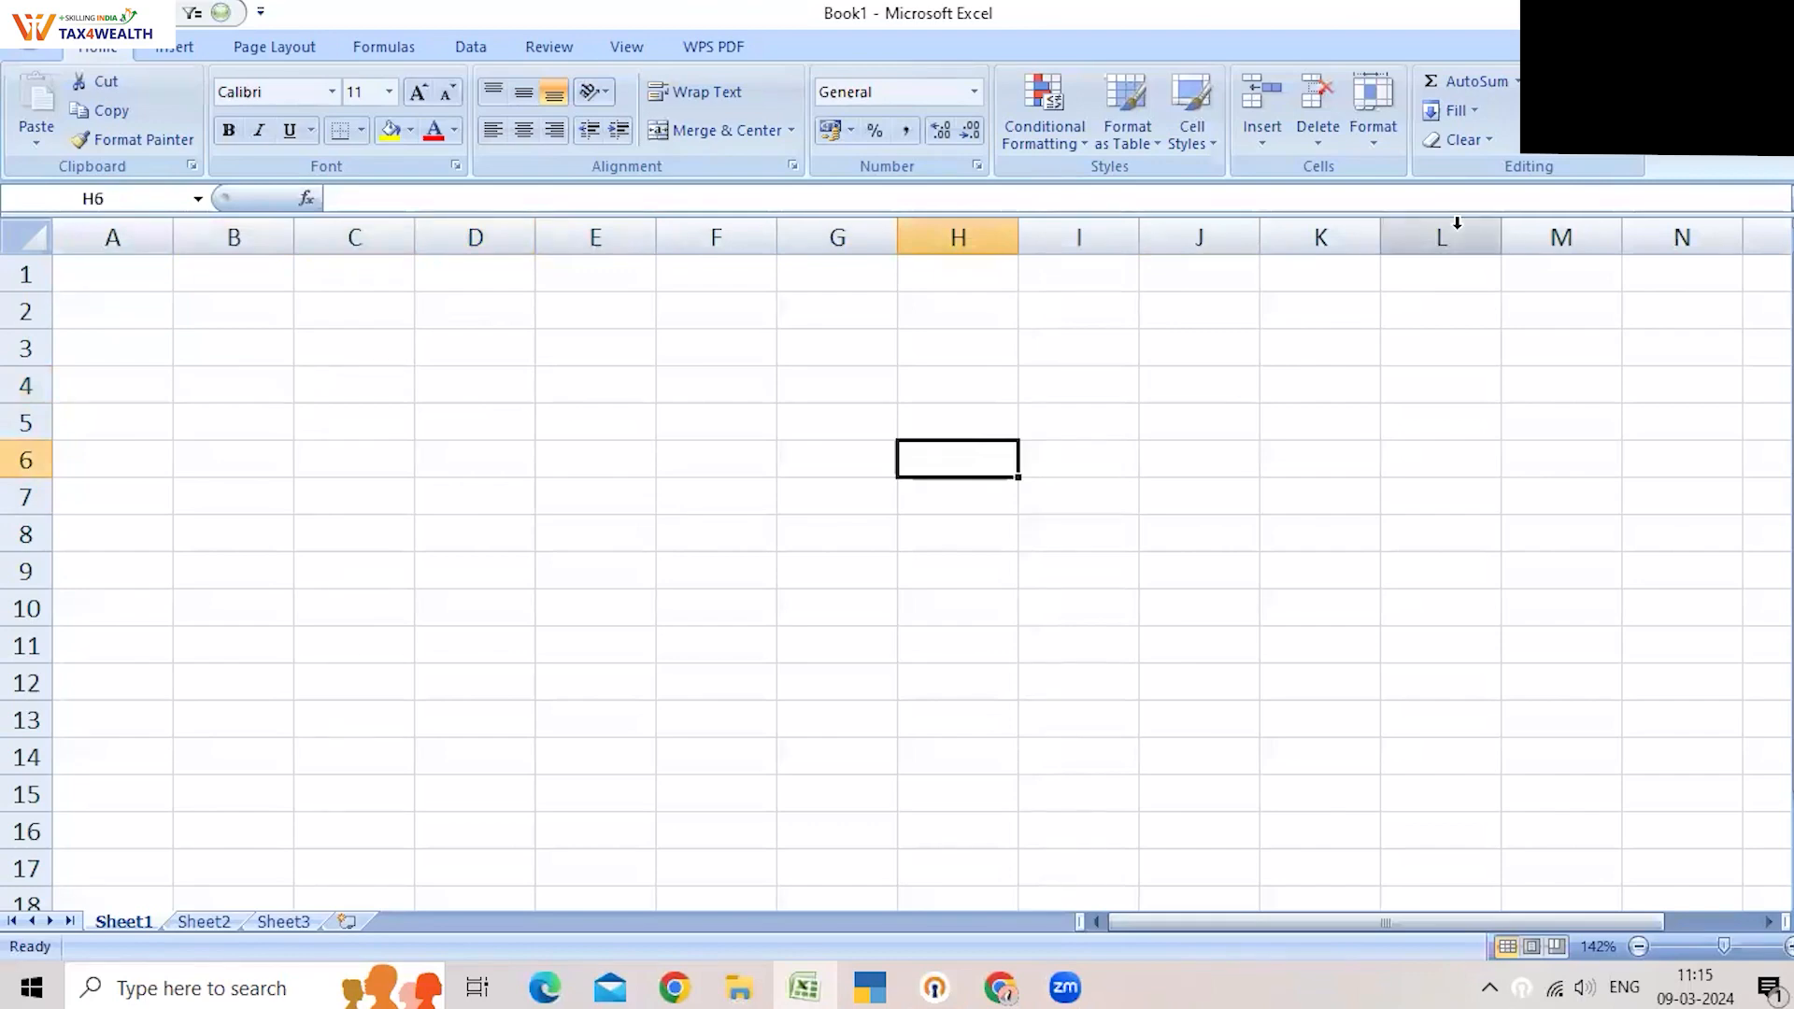
pyautogui.click(308, 421)
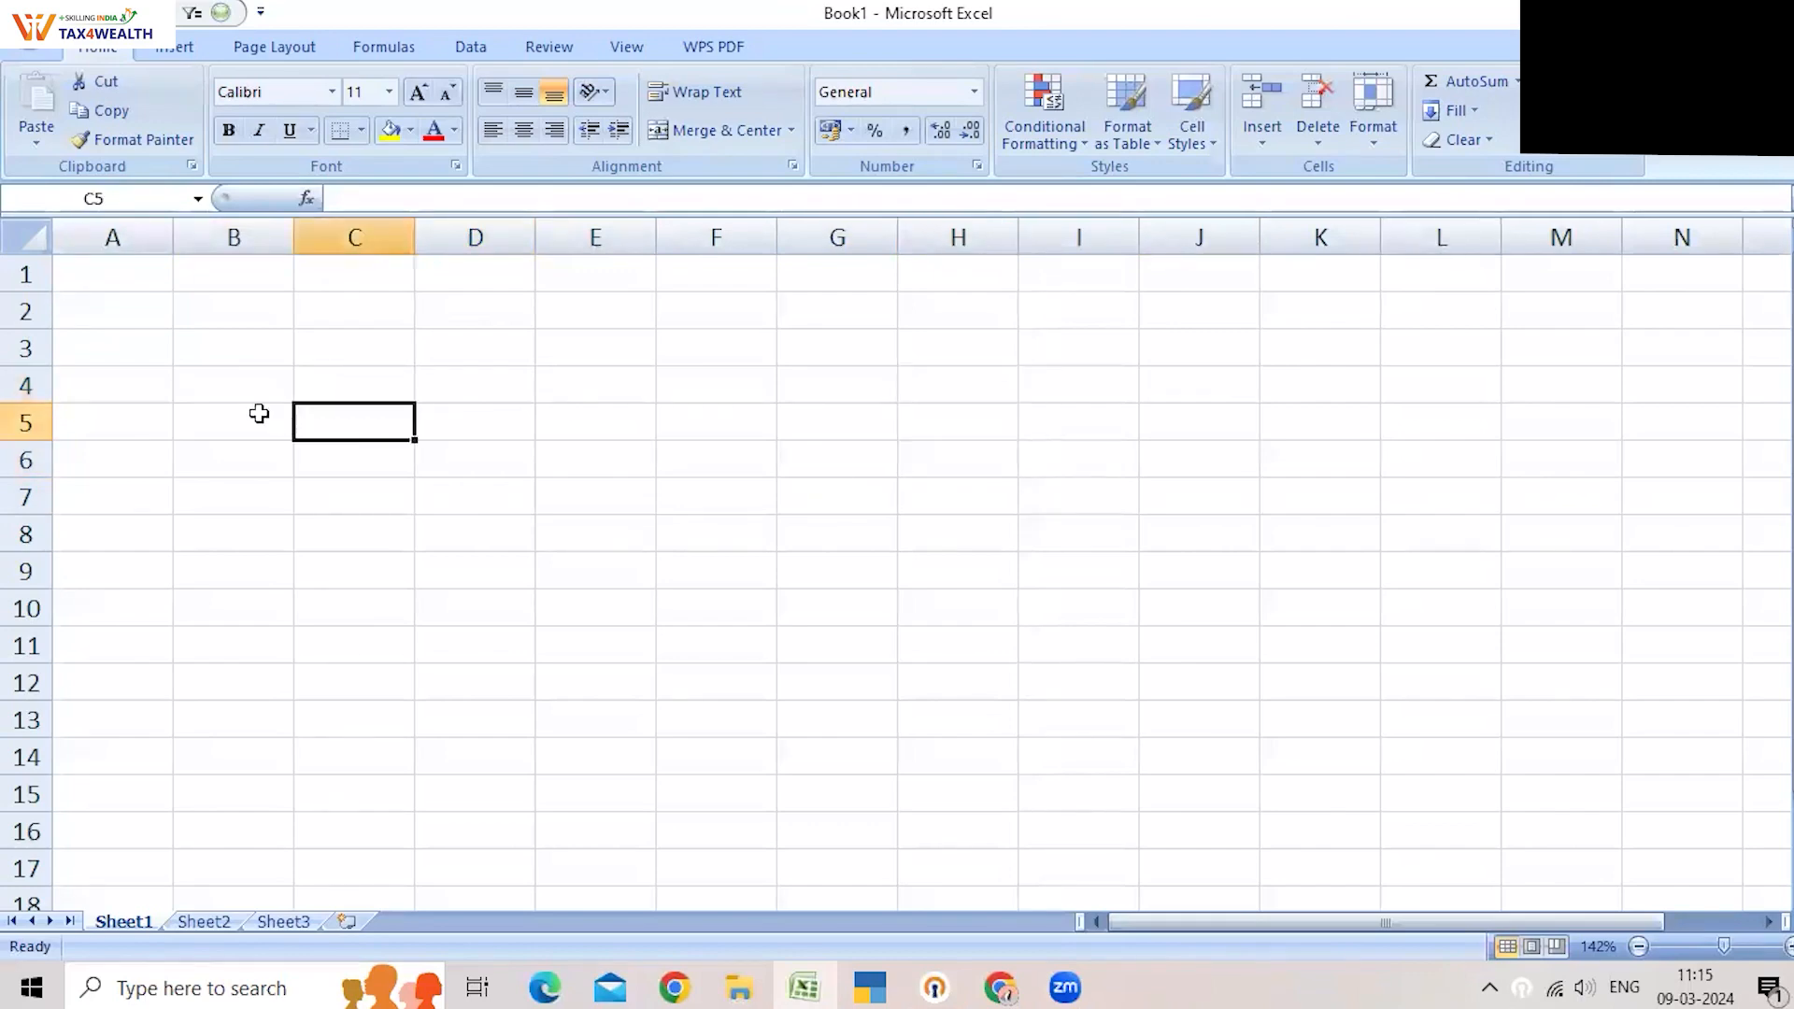
pyautogui.click(177, 381)
pyautogui.click(150, 308)
pyautogui.click(837, 496)
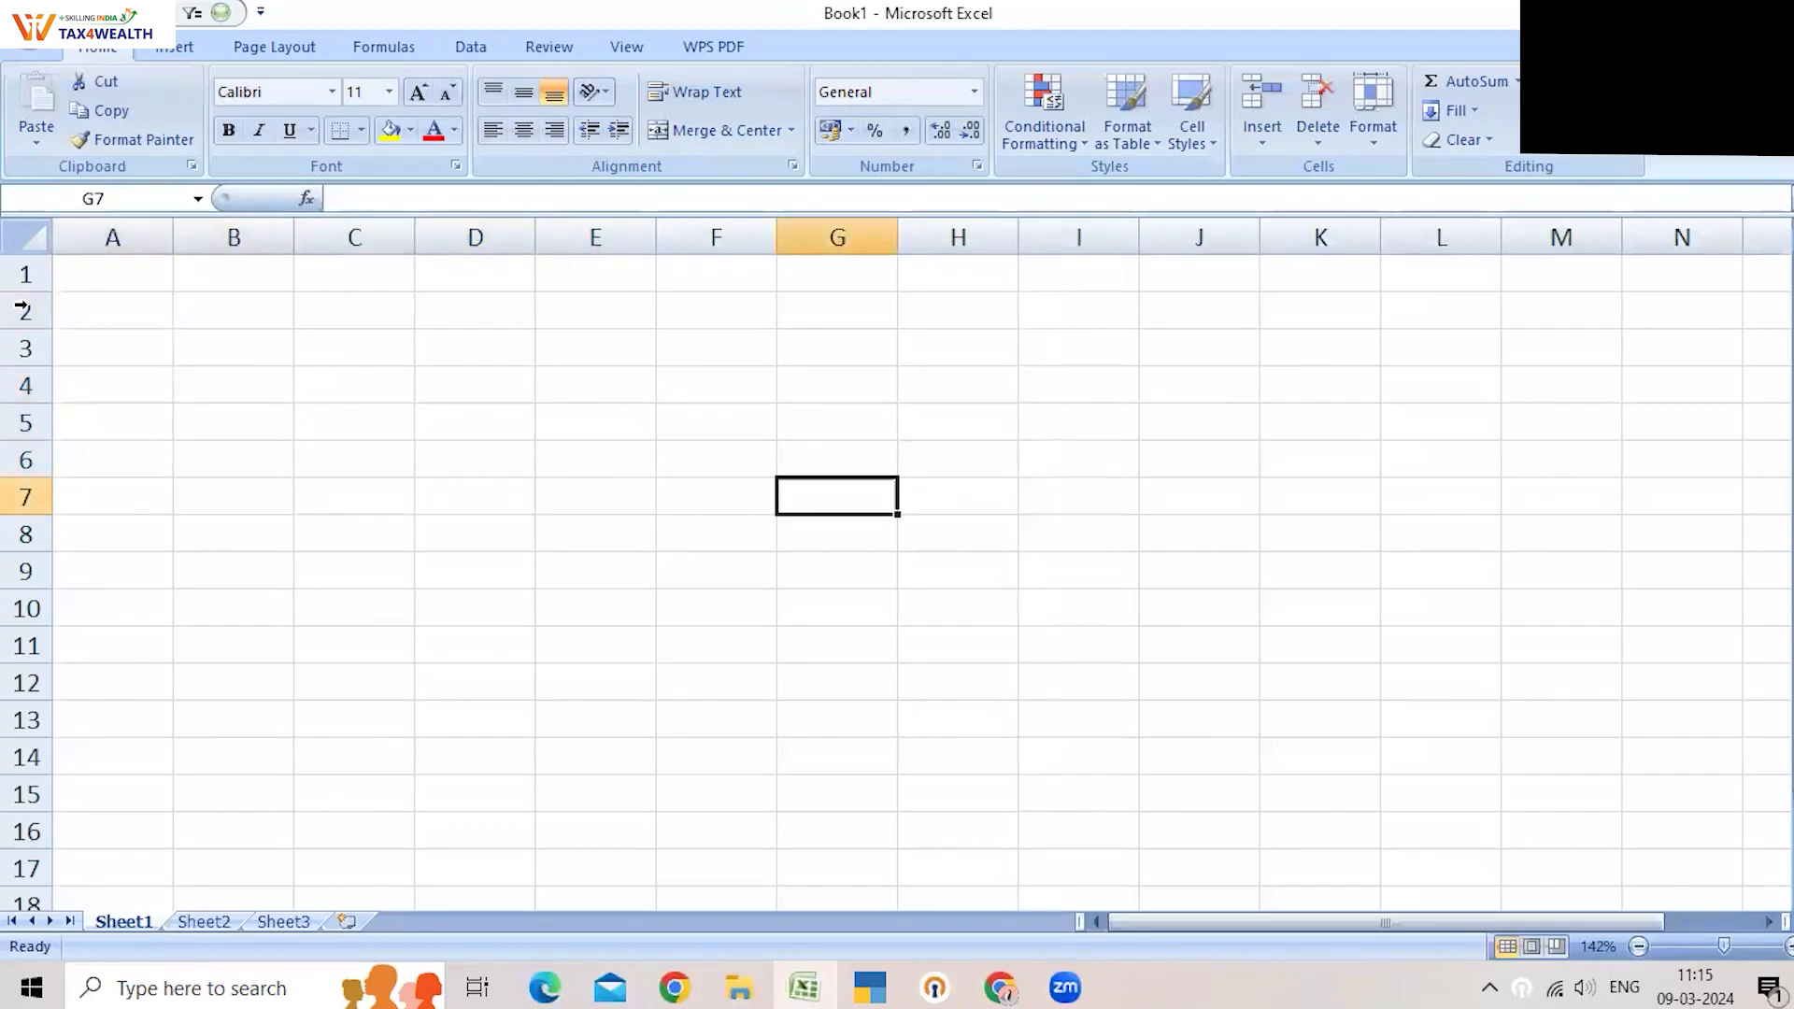
# Enter the numbers 1, 2 and 3 in cells A1 to A3.
pyautogui.click(67, 275)
pyautogui.write('1')
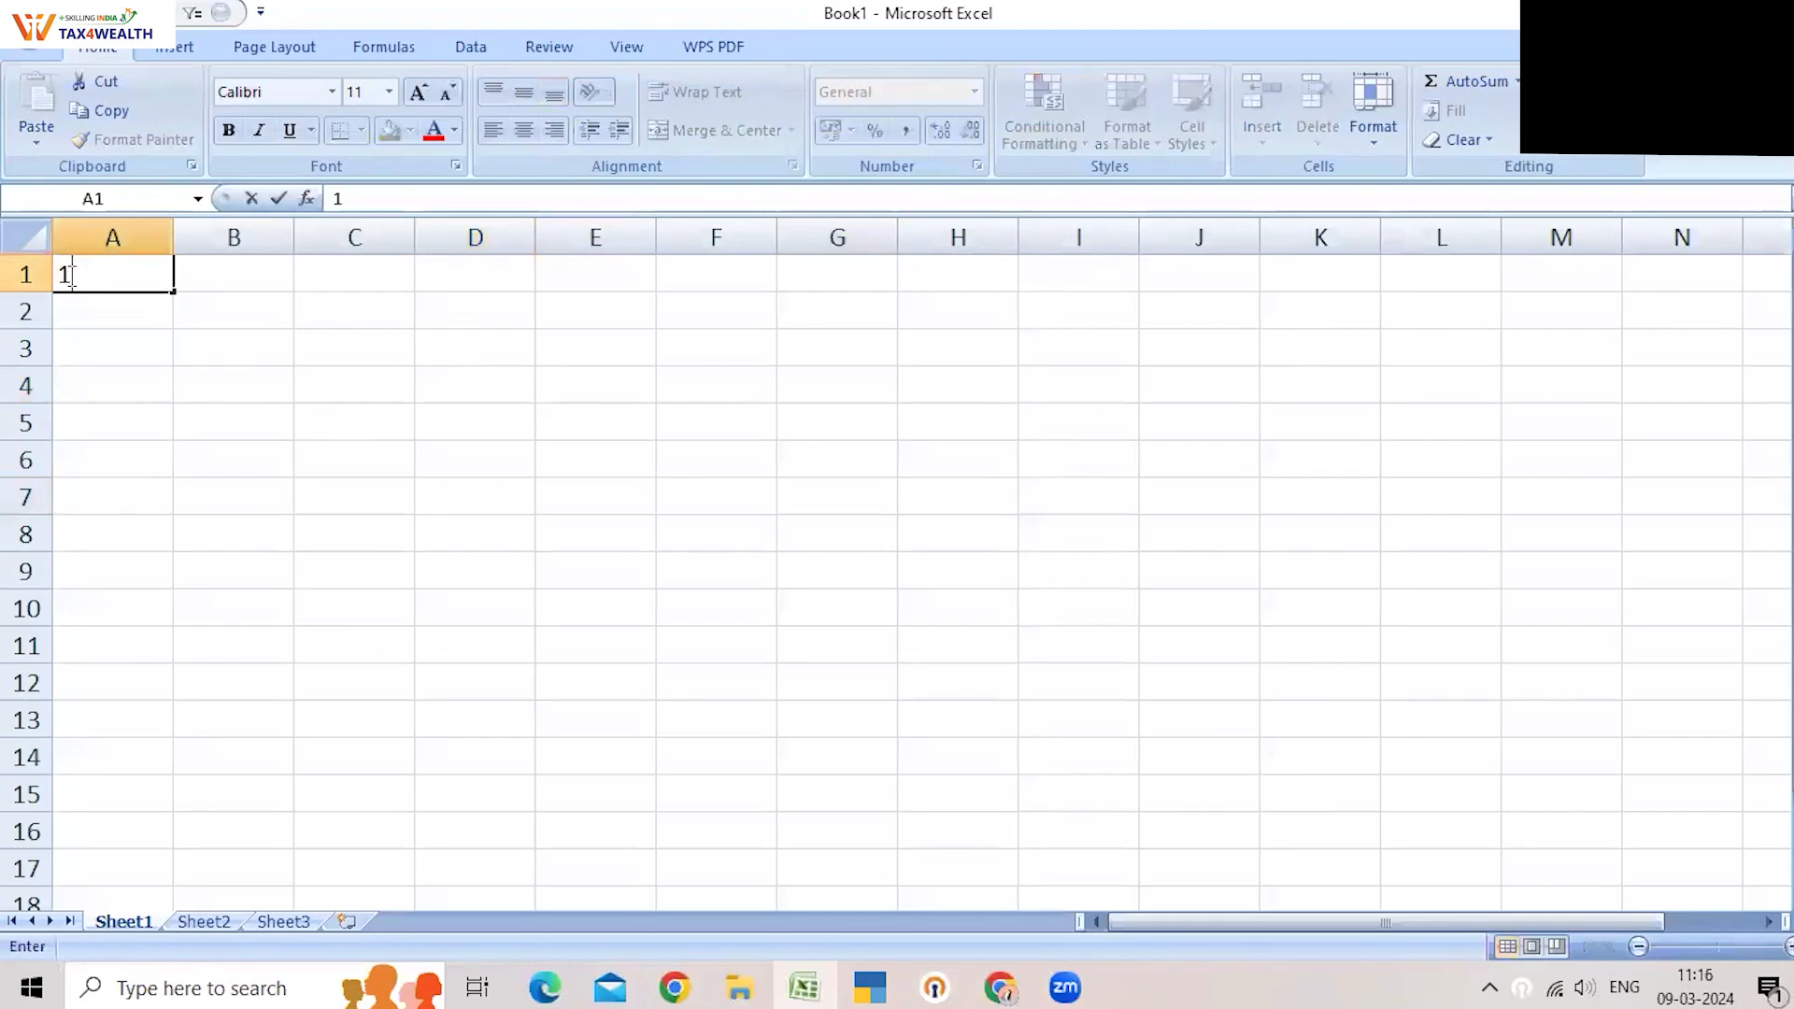
pyautogui.press('Return')
pyautogui.write('2')
pyautogui.press('Return')
pyautogui.write('3')
pyautogui.press('Return')
# Select A1 to A3 and fill the number series down to A12.
pyautogui.press('Up')
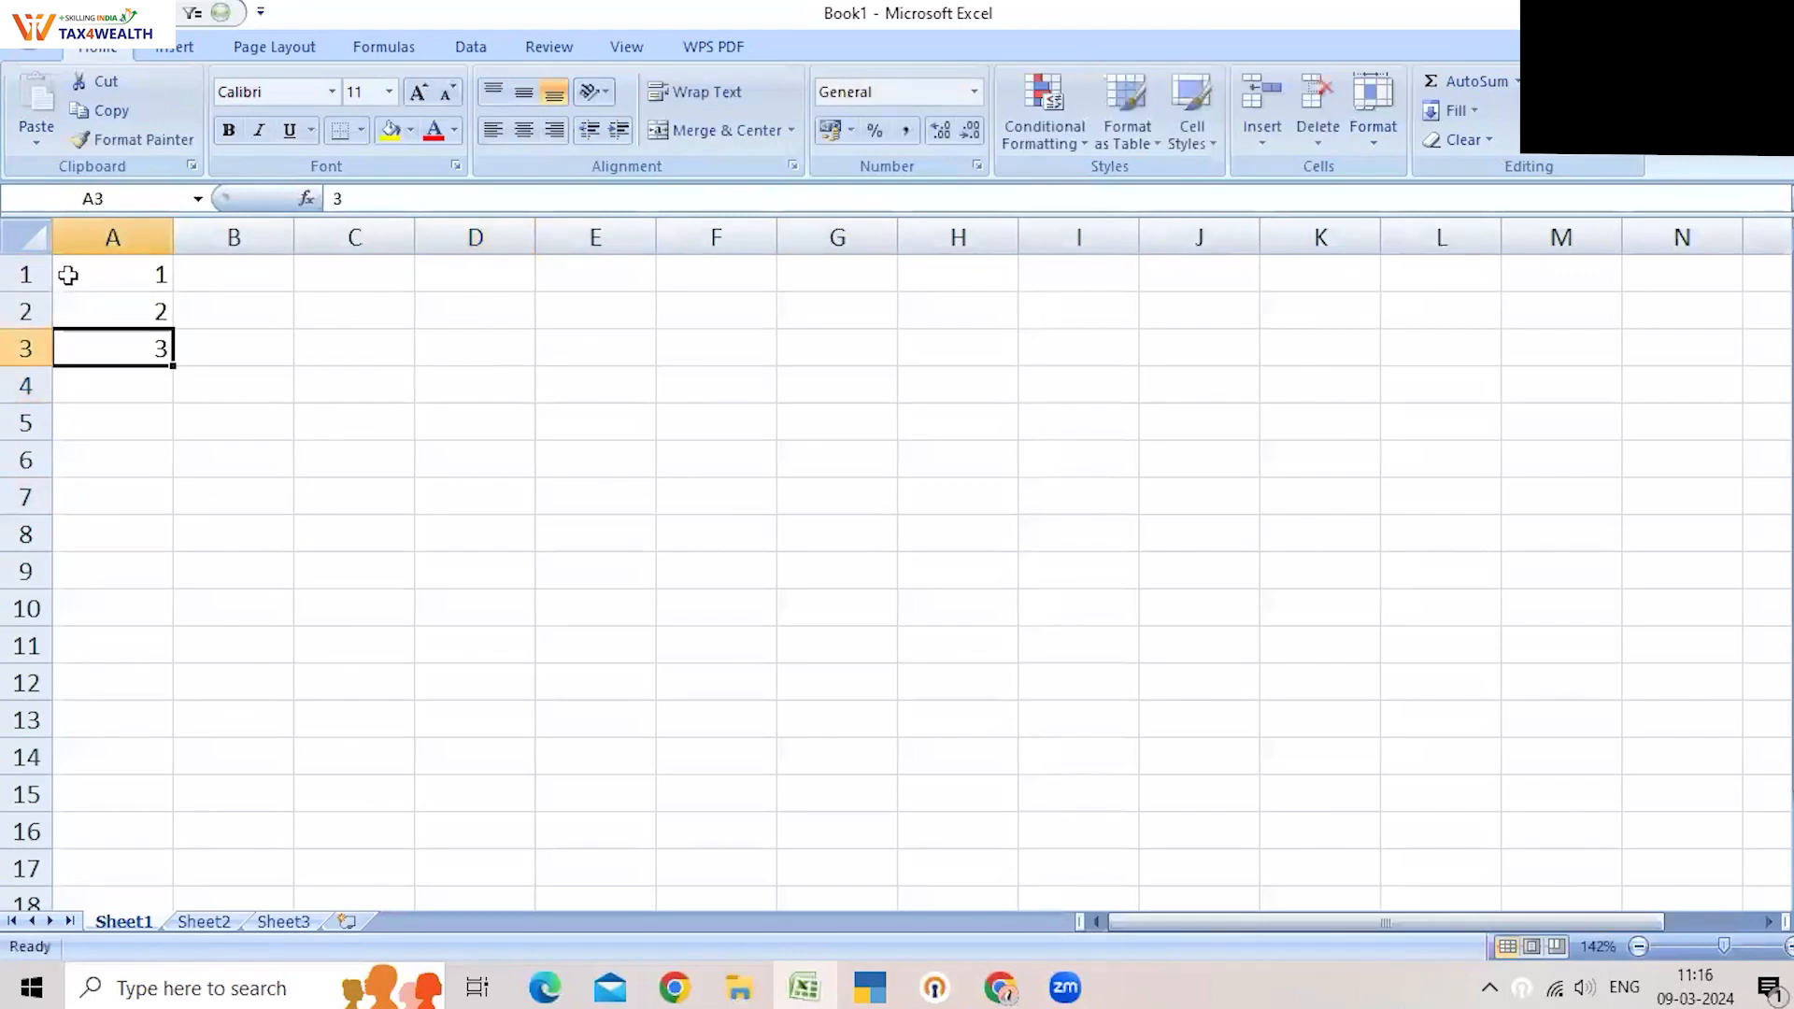
pyautogui.press('Up')
pyautogui.press('Up')
pyautogui.hotkey('shift', 'Down')
pyautogui.hotkey('shift', 'Down')
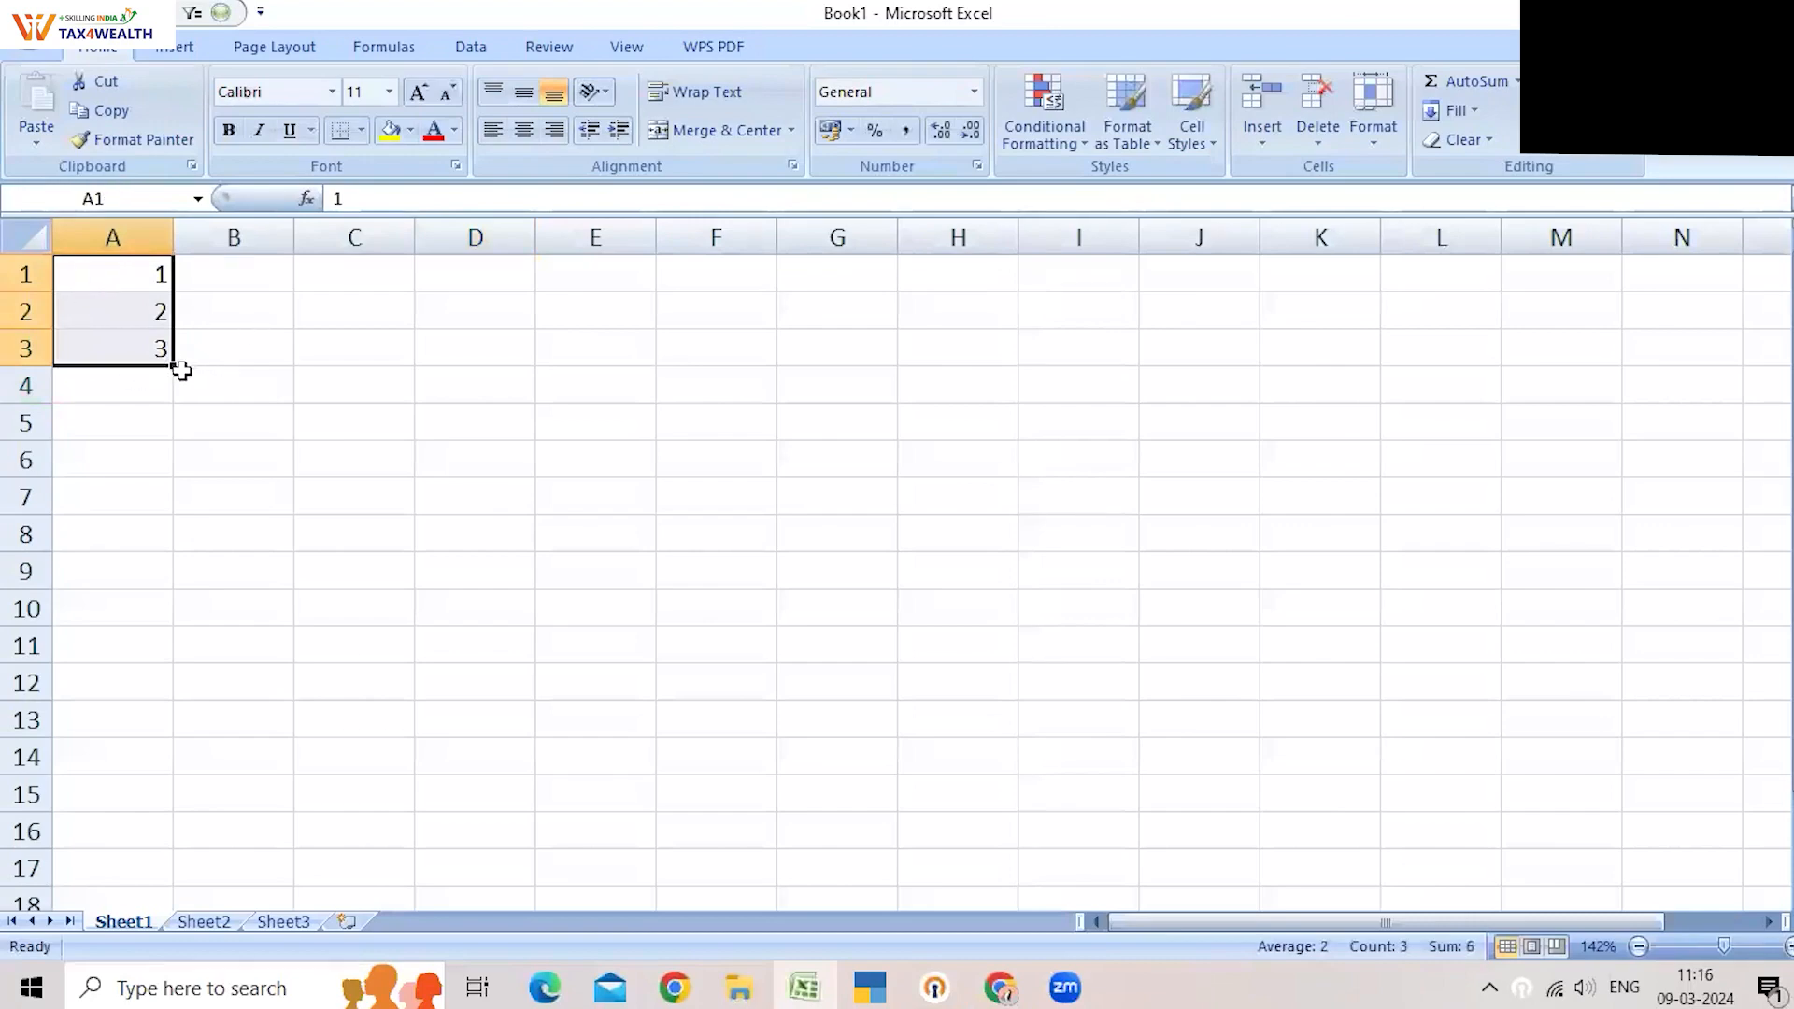
pyautogui.moveTo(174, 366); pyautogui.dragTo(172, 701)
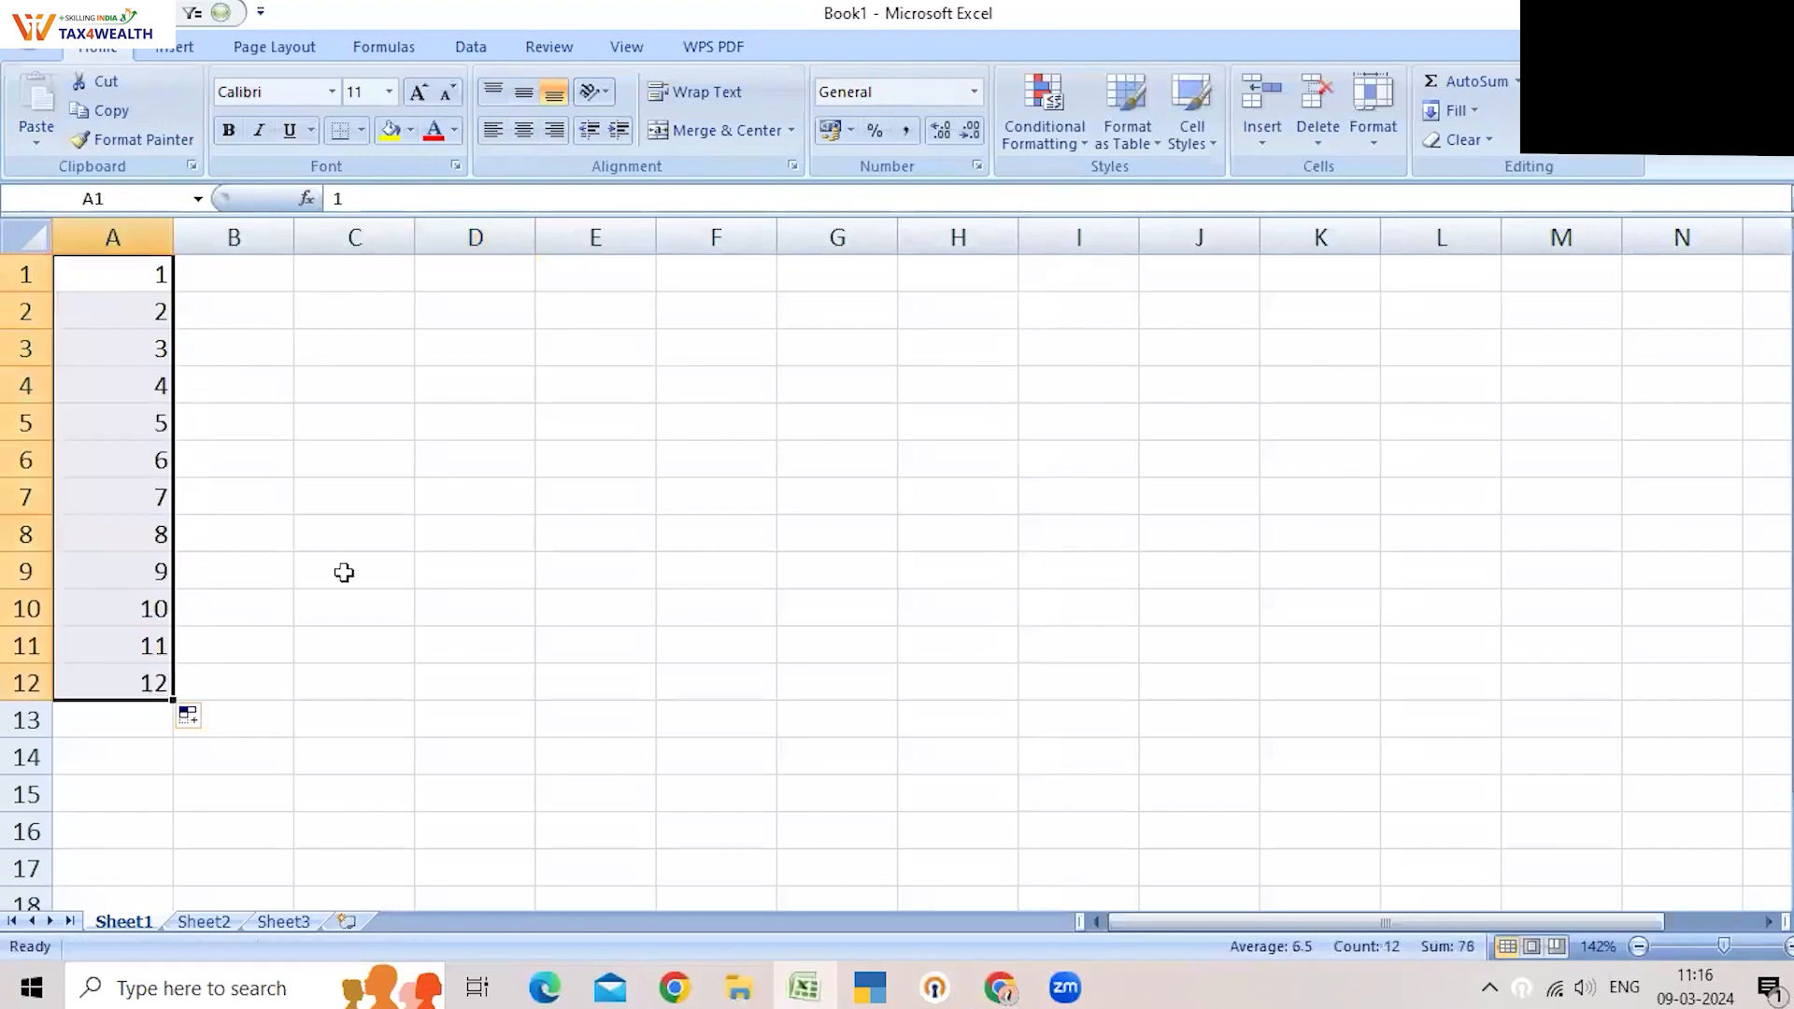
# Enter the numbers 2, 4 and 6 in cells B1 to B3.
pyautogui.click(243, 270)
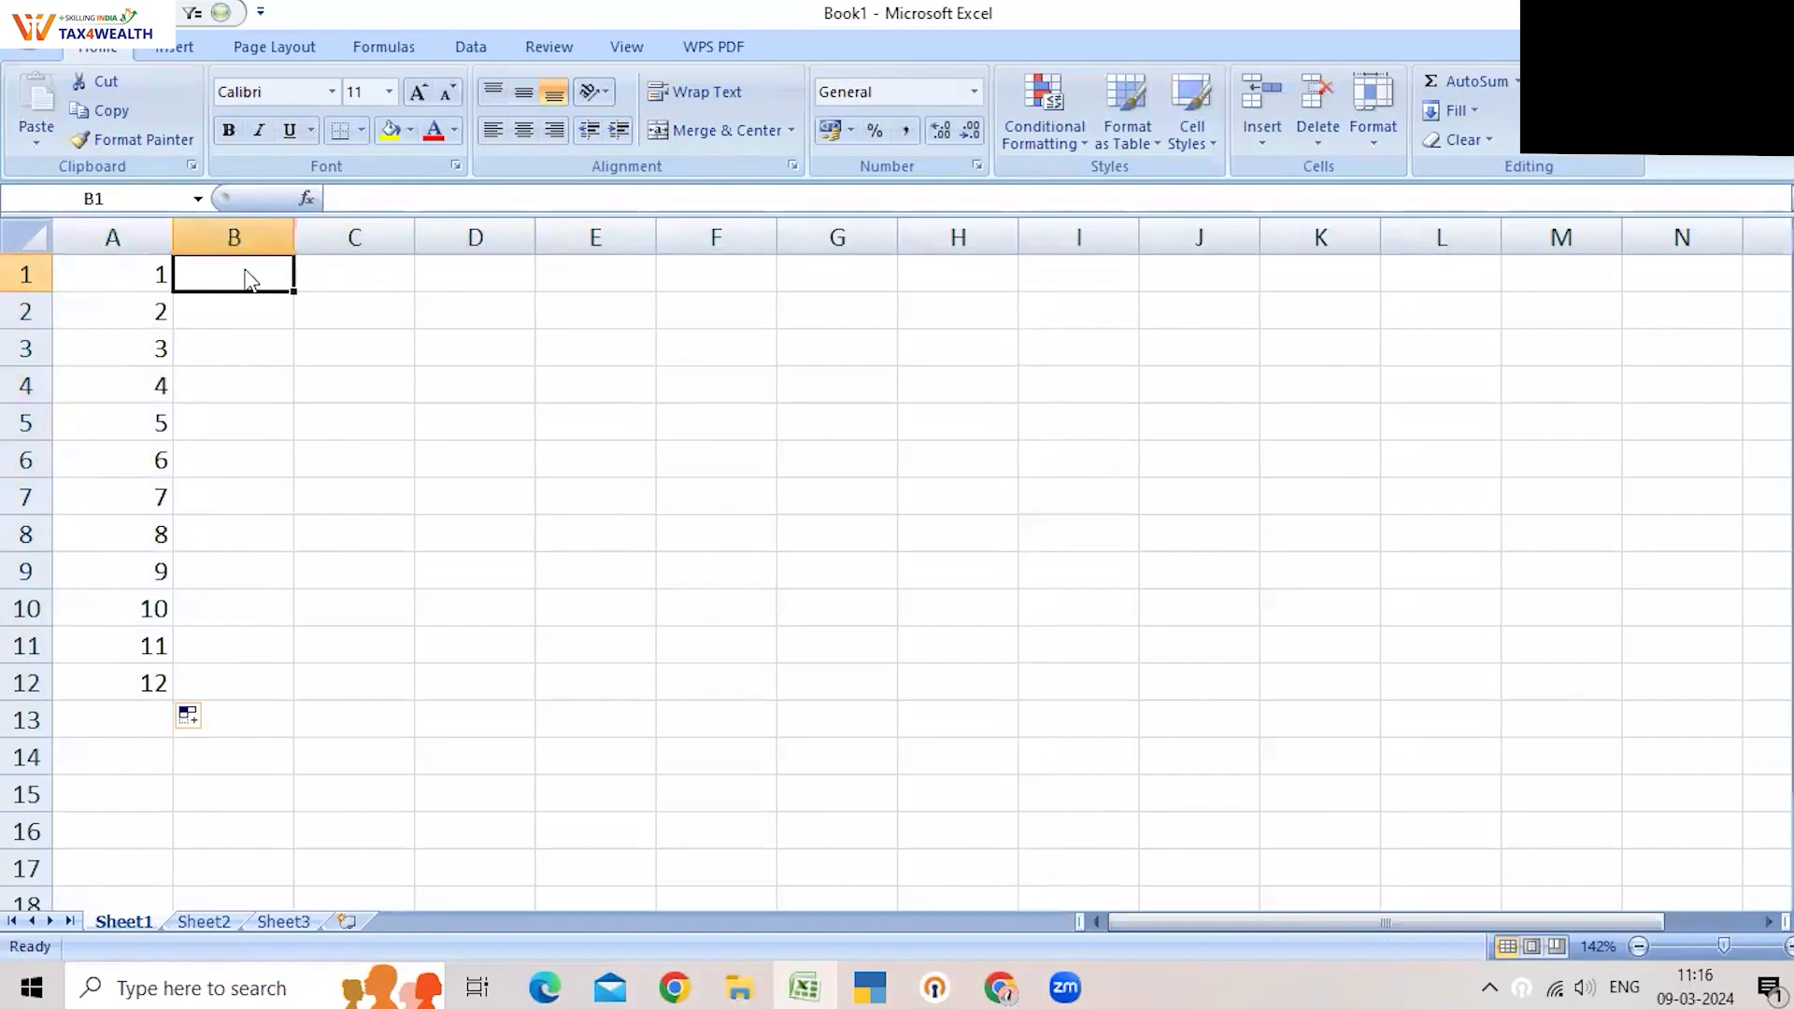
pyautogui.write('2')
pyautogui.press('Return')
pyautogui.write('4')
pyautogui.press('Return')
pyautogui.write('6')
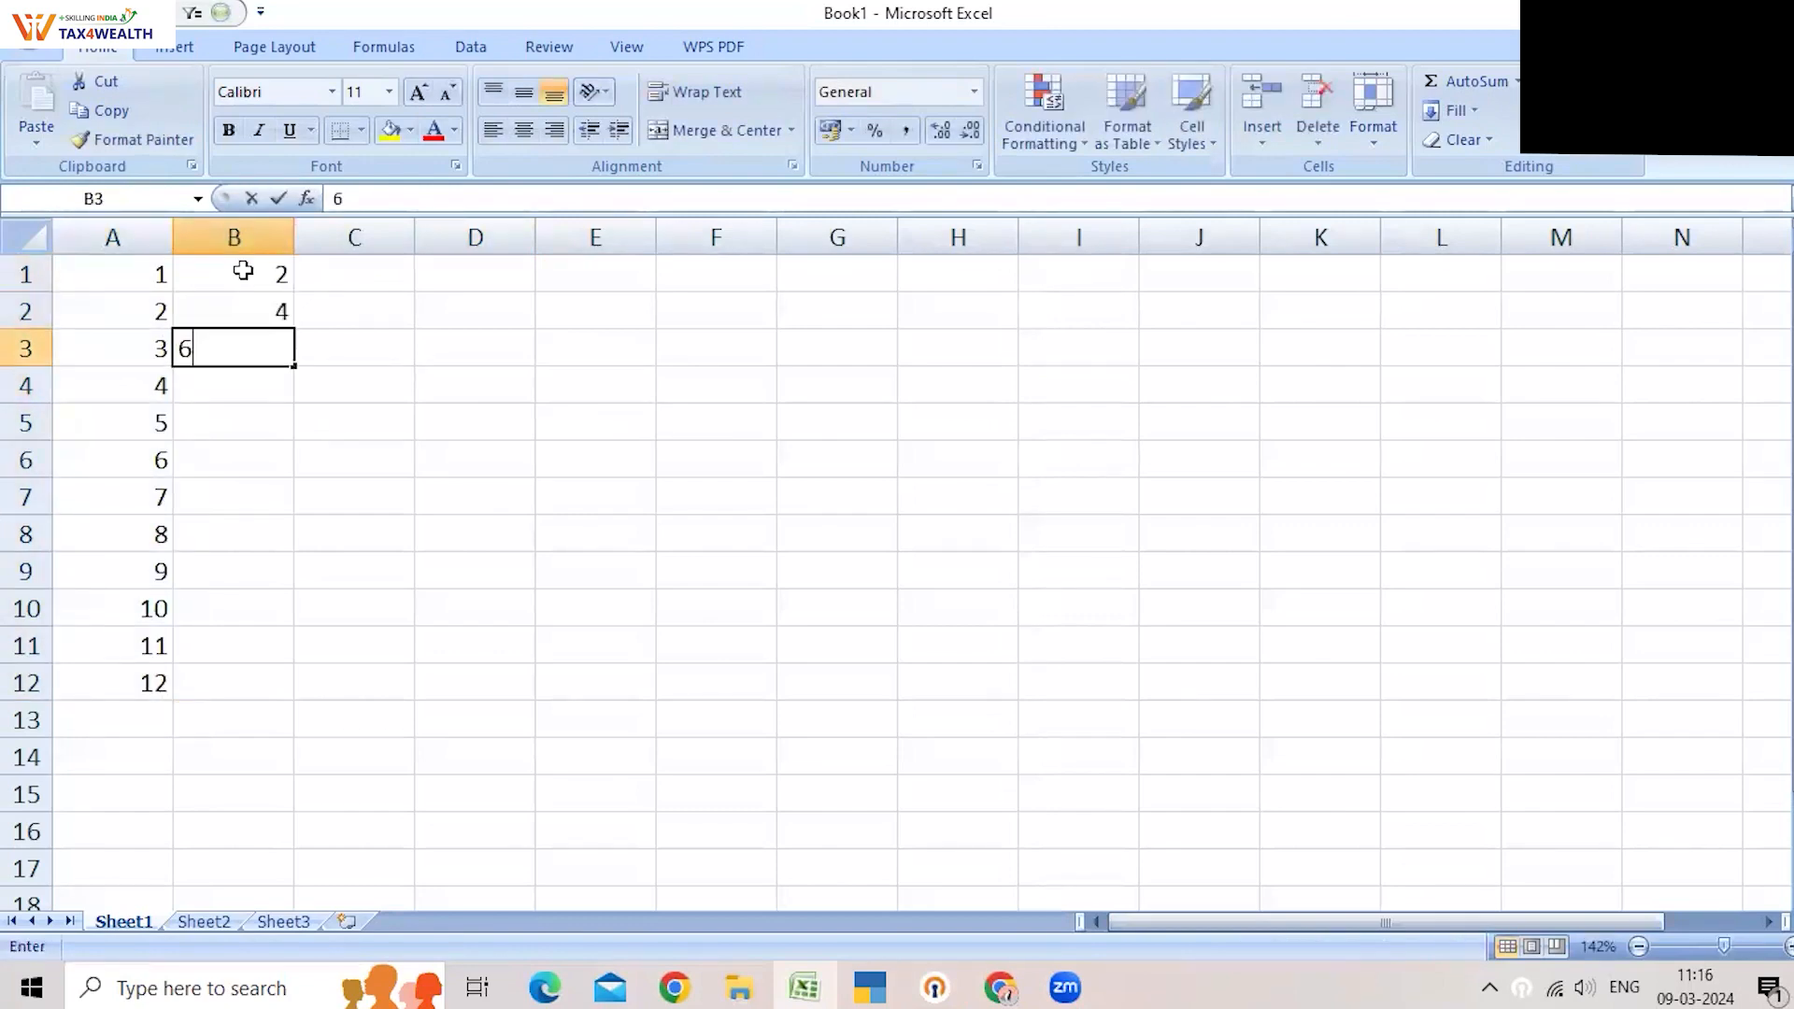
pyautogui.press('Return')
# Select B1 to B3 and fill the even-number series down to B13.
pyautogui.press('Up')
pyautogui.press('Up')
pyautogui.press('Up')
pyautogui.hotkey('shift', 'Down')
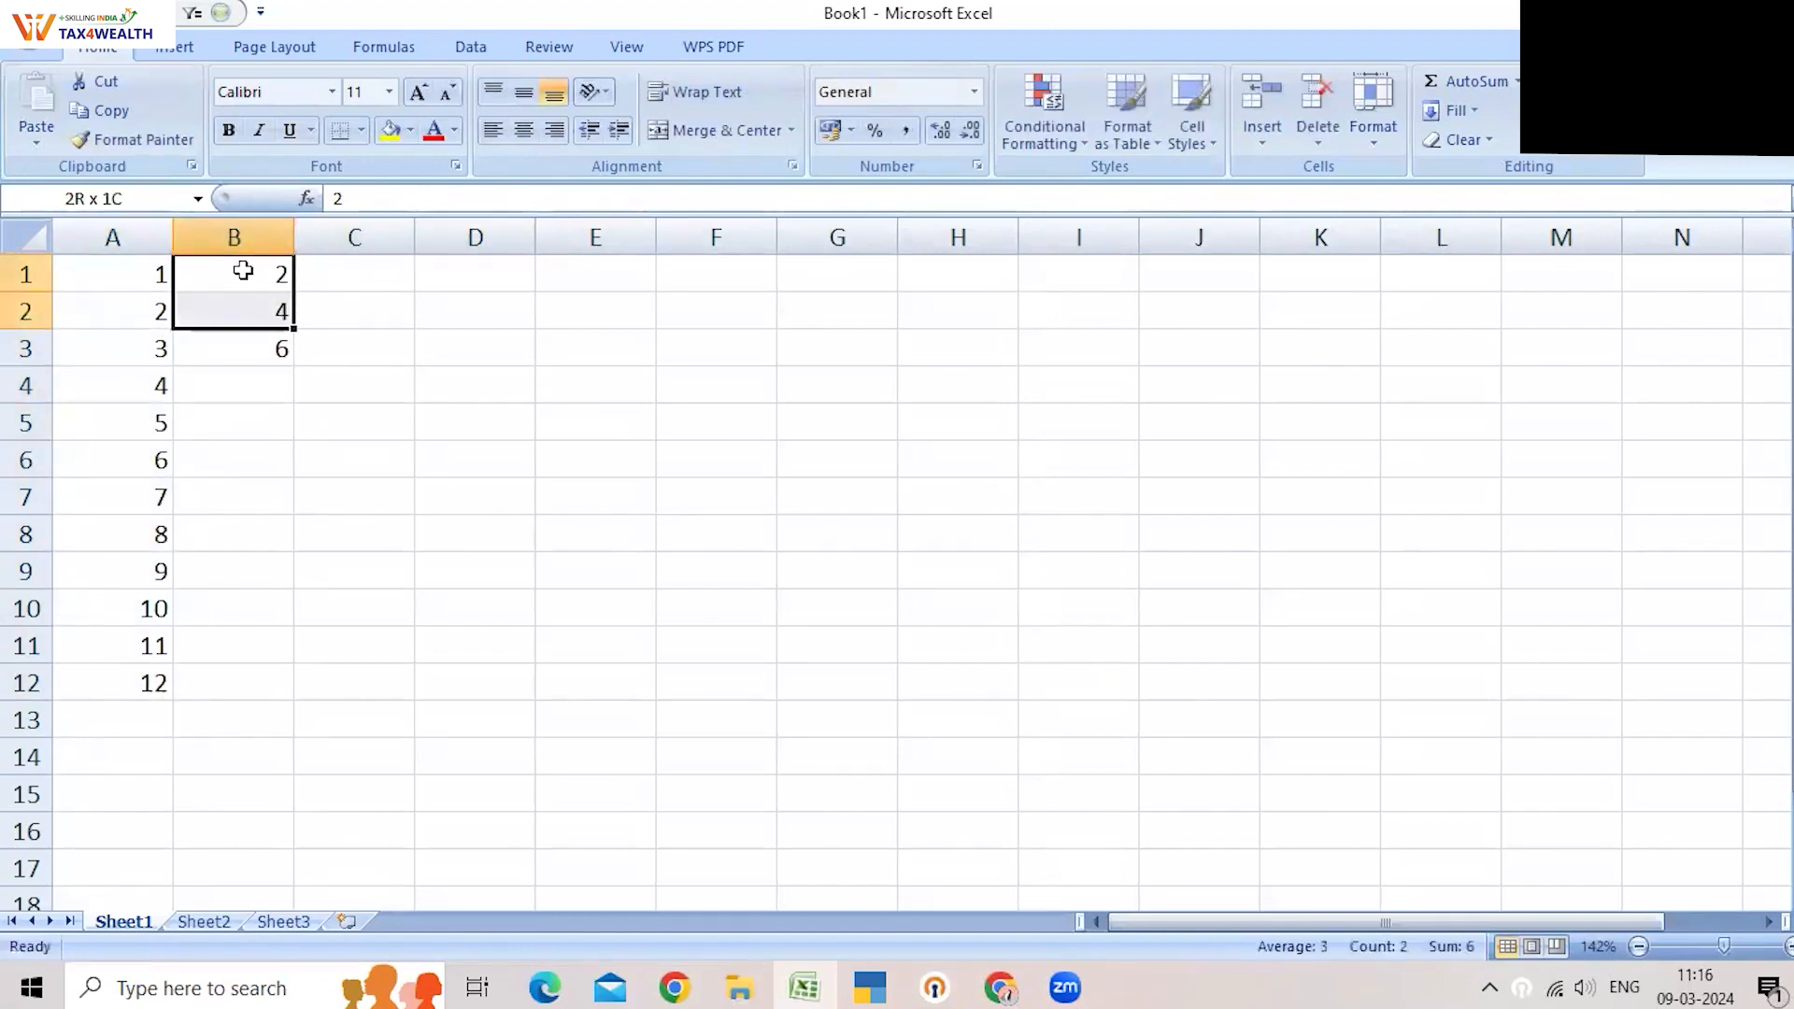
pyautogui.hotkey('shift', 'Down')
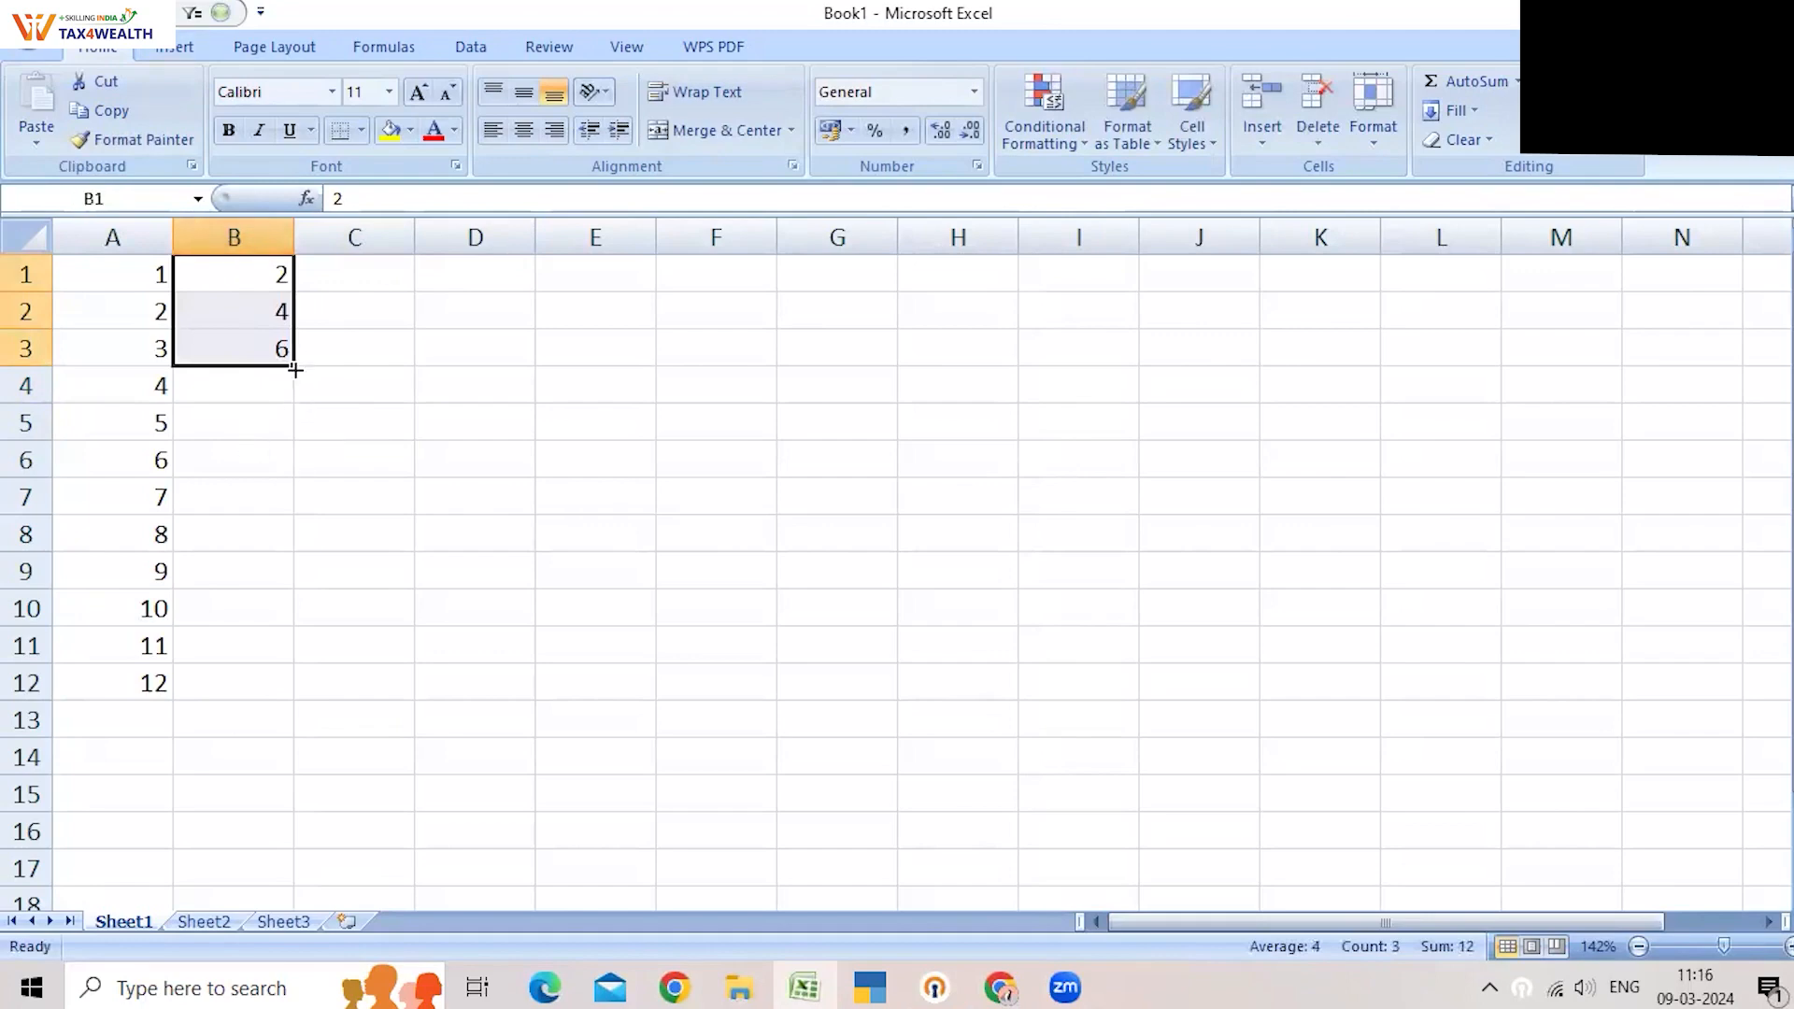
pyautogui.moveTo(293, 366); pyautogui.dragTo(265, 734)
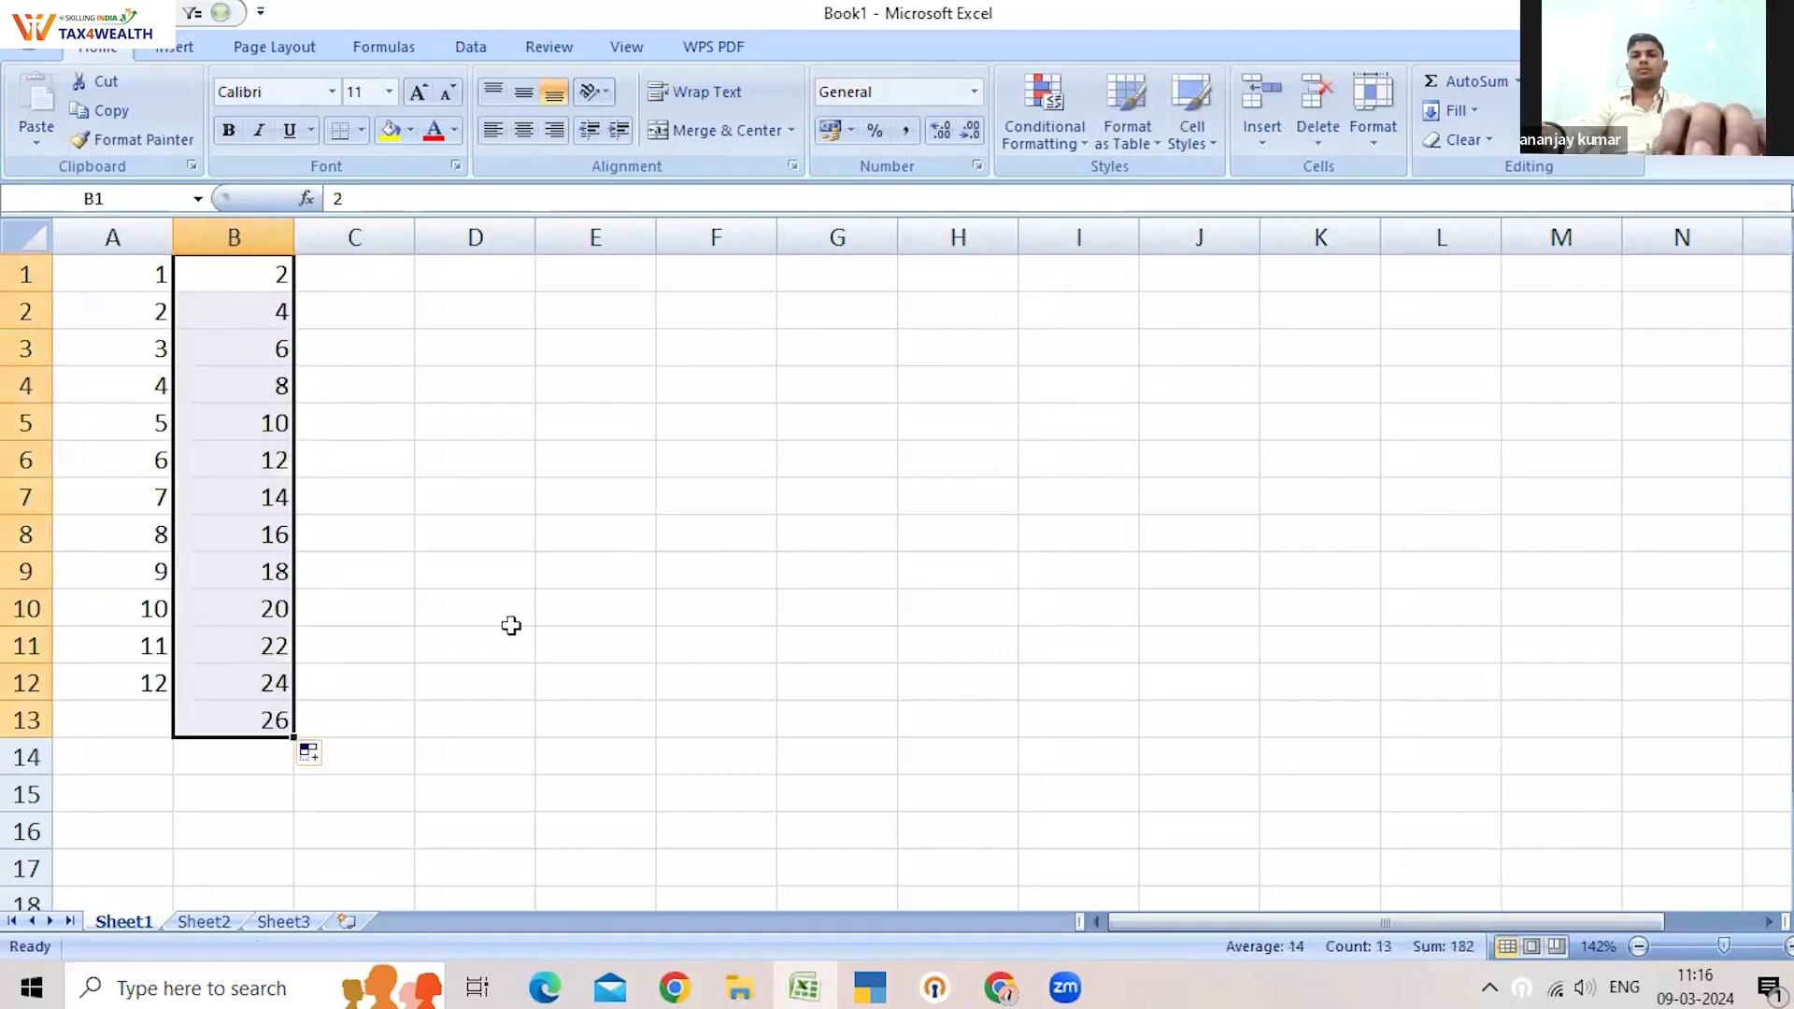
pyautogui.click(596, 607)
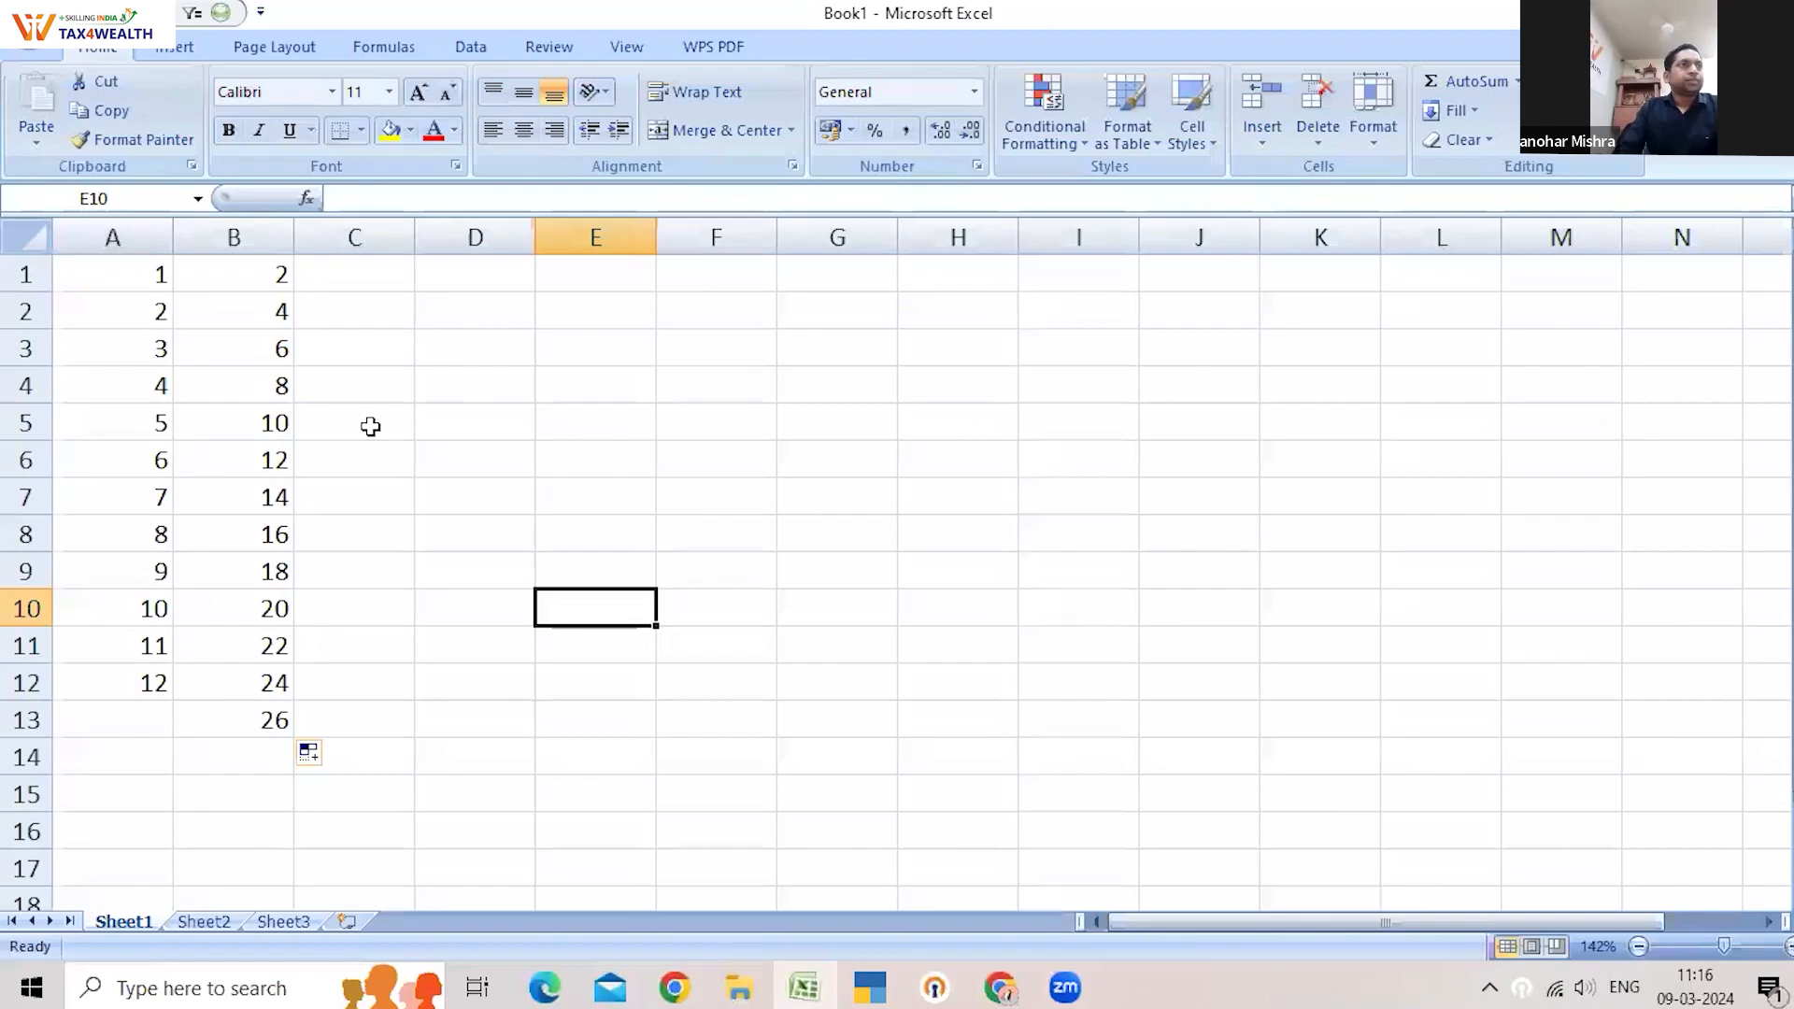
# Apply a Top 10 Items conditional format with Light Red Fill with Dark Red Text to column A.
pyautogui.click(110, 237)
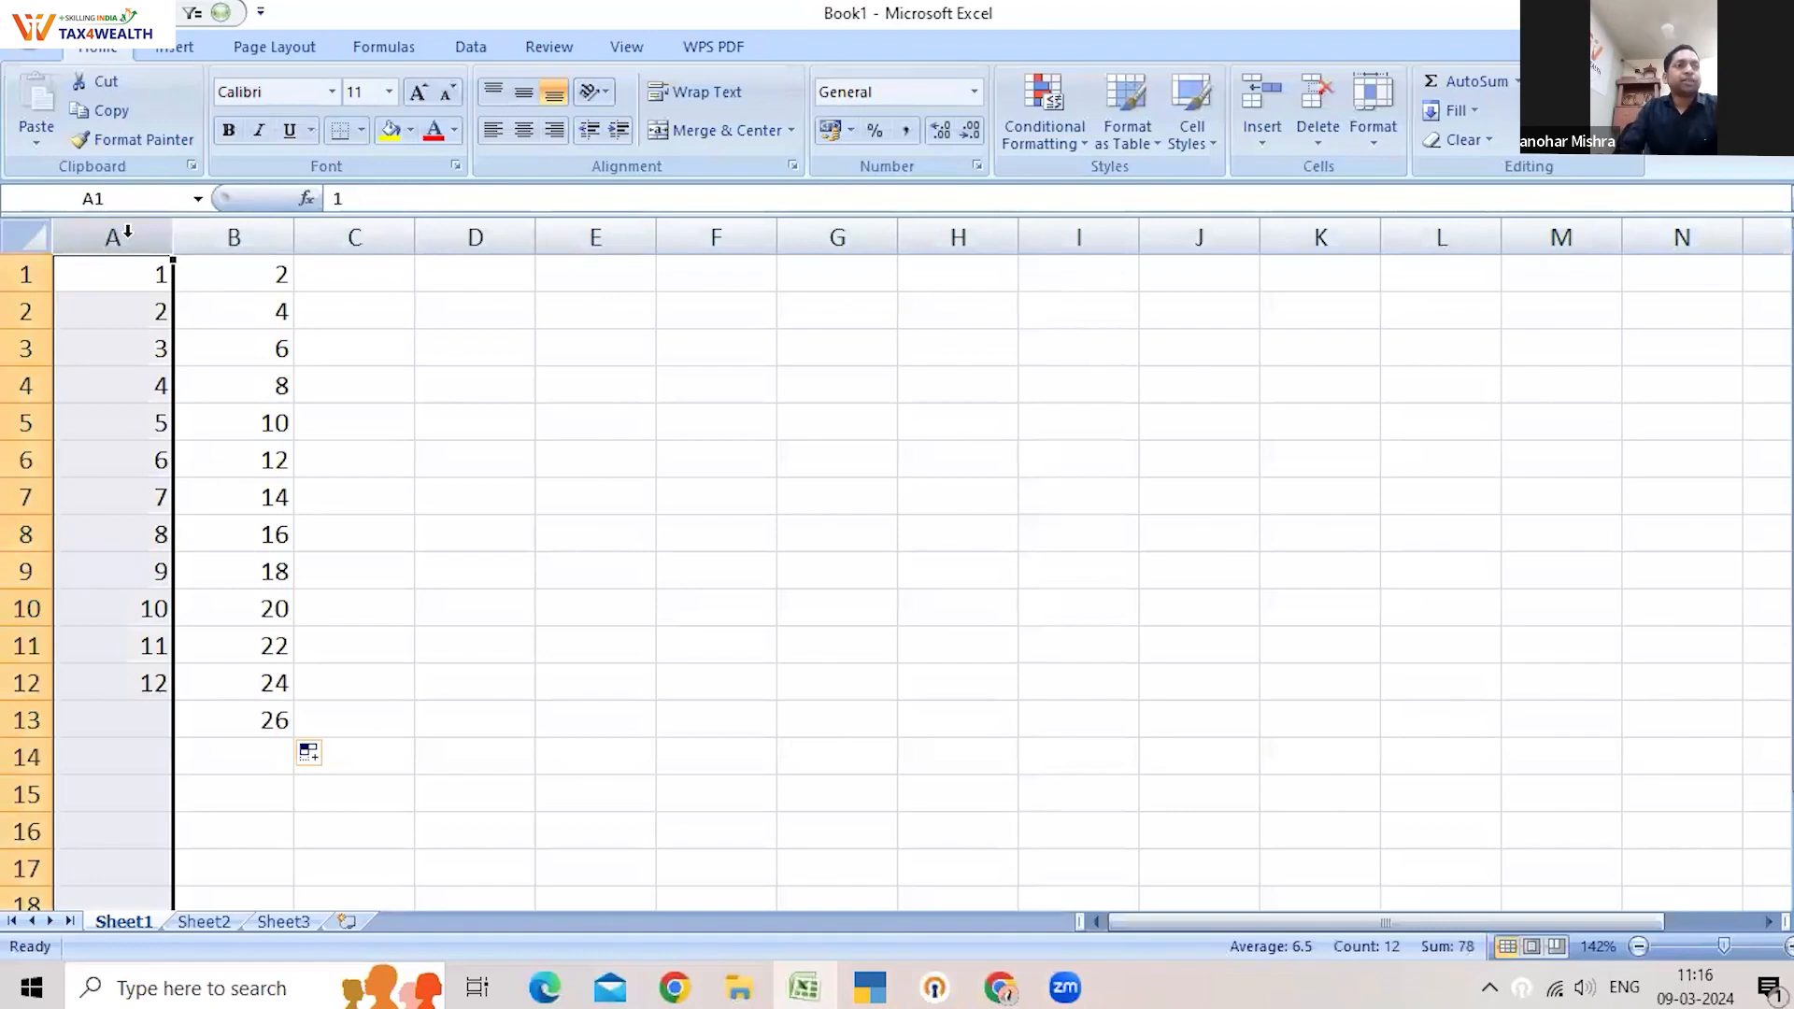
pyautogui.click(1077, 147)
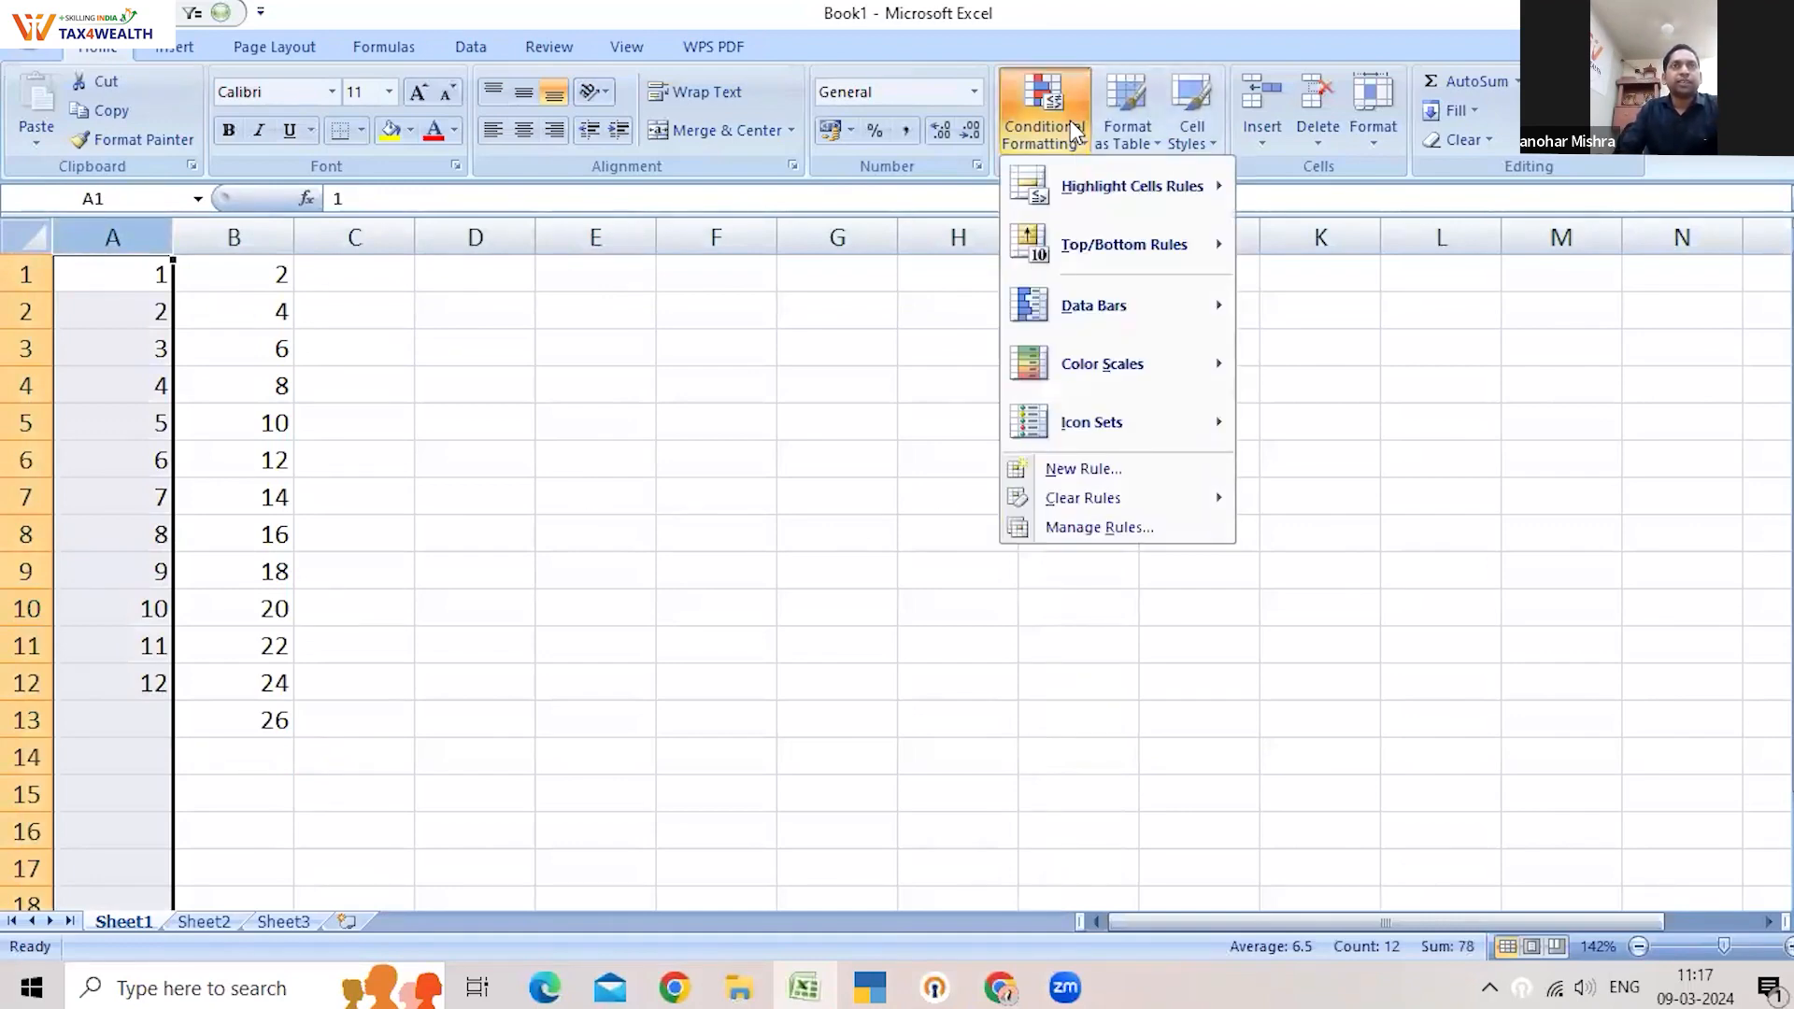
pyautogui.moveTo(1078, 190)
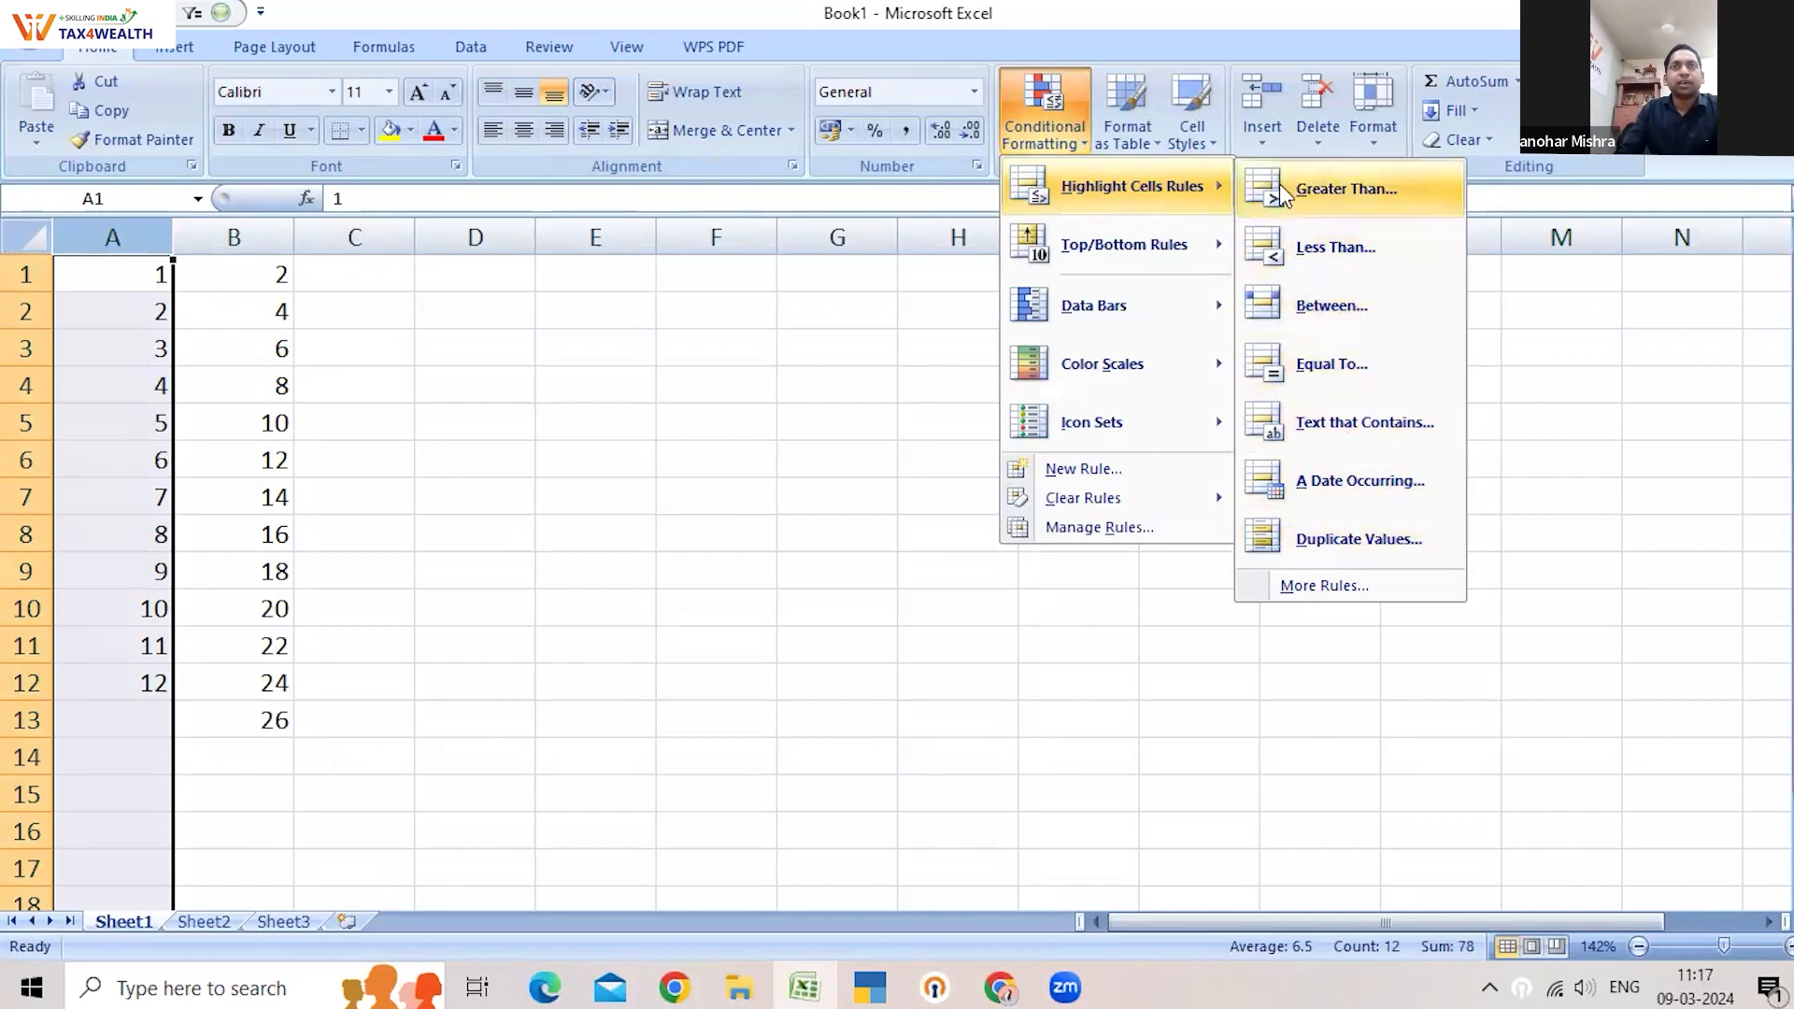
pyautogui.moveTo(1121, 273)
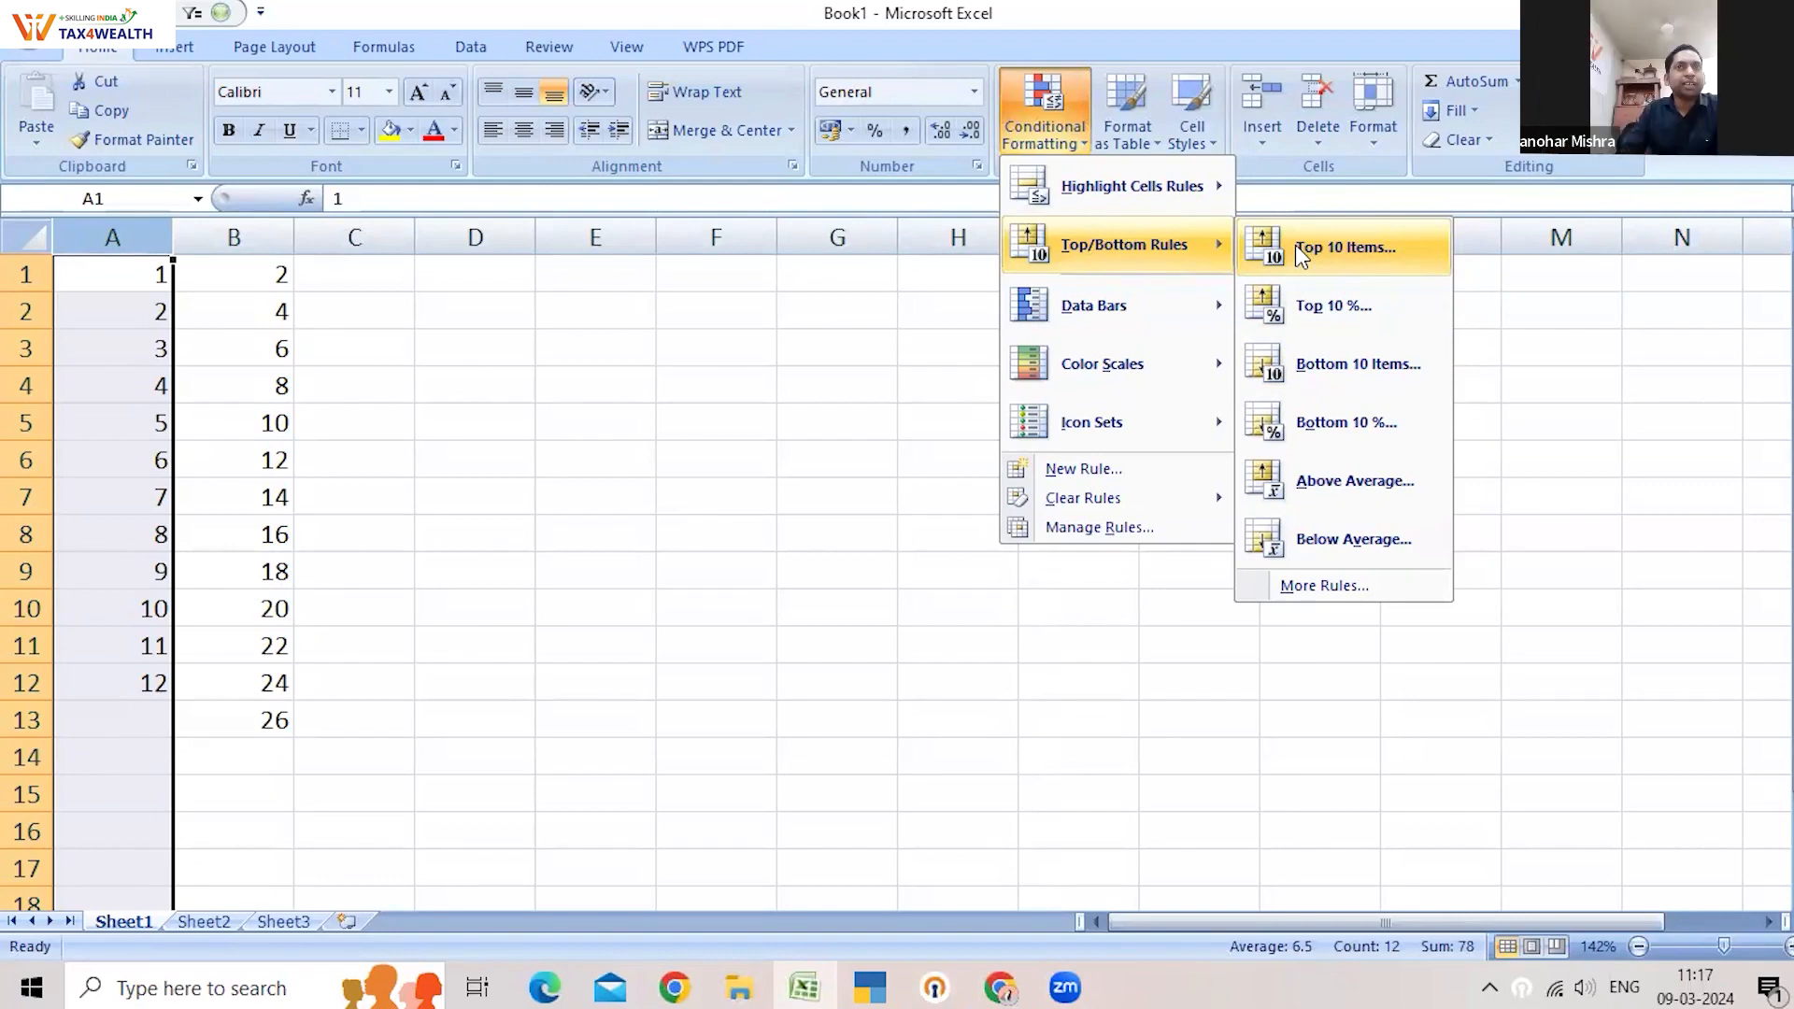
pyautogui.click(1380, 247)
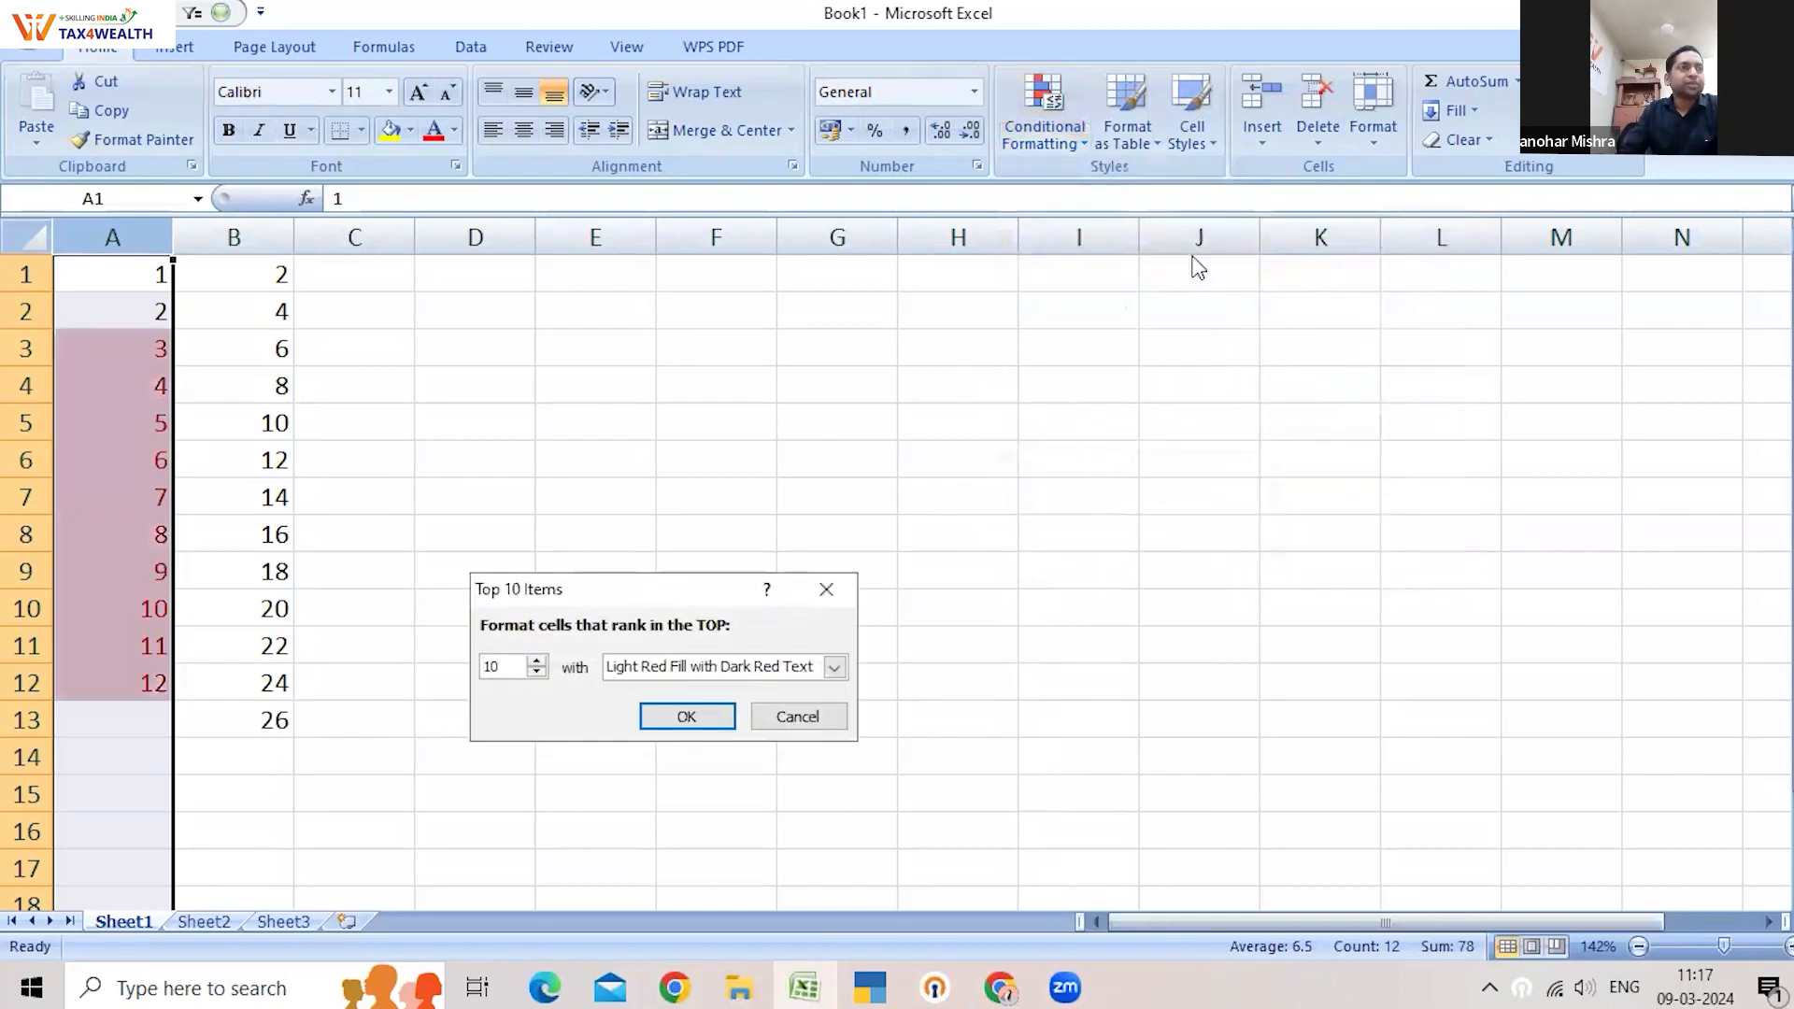
pyautogui.click(685, 718)
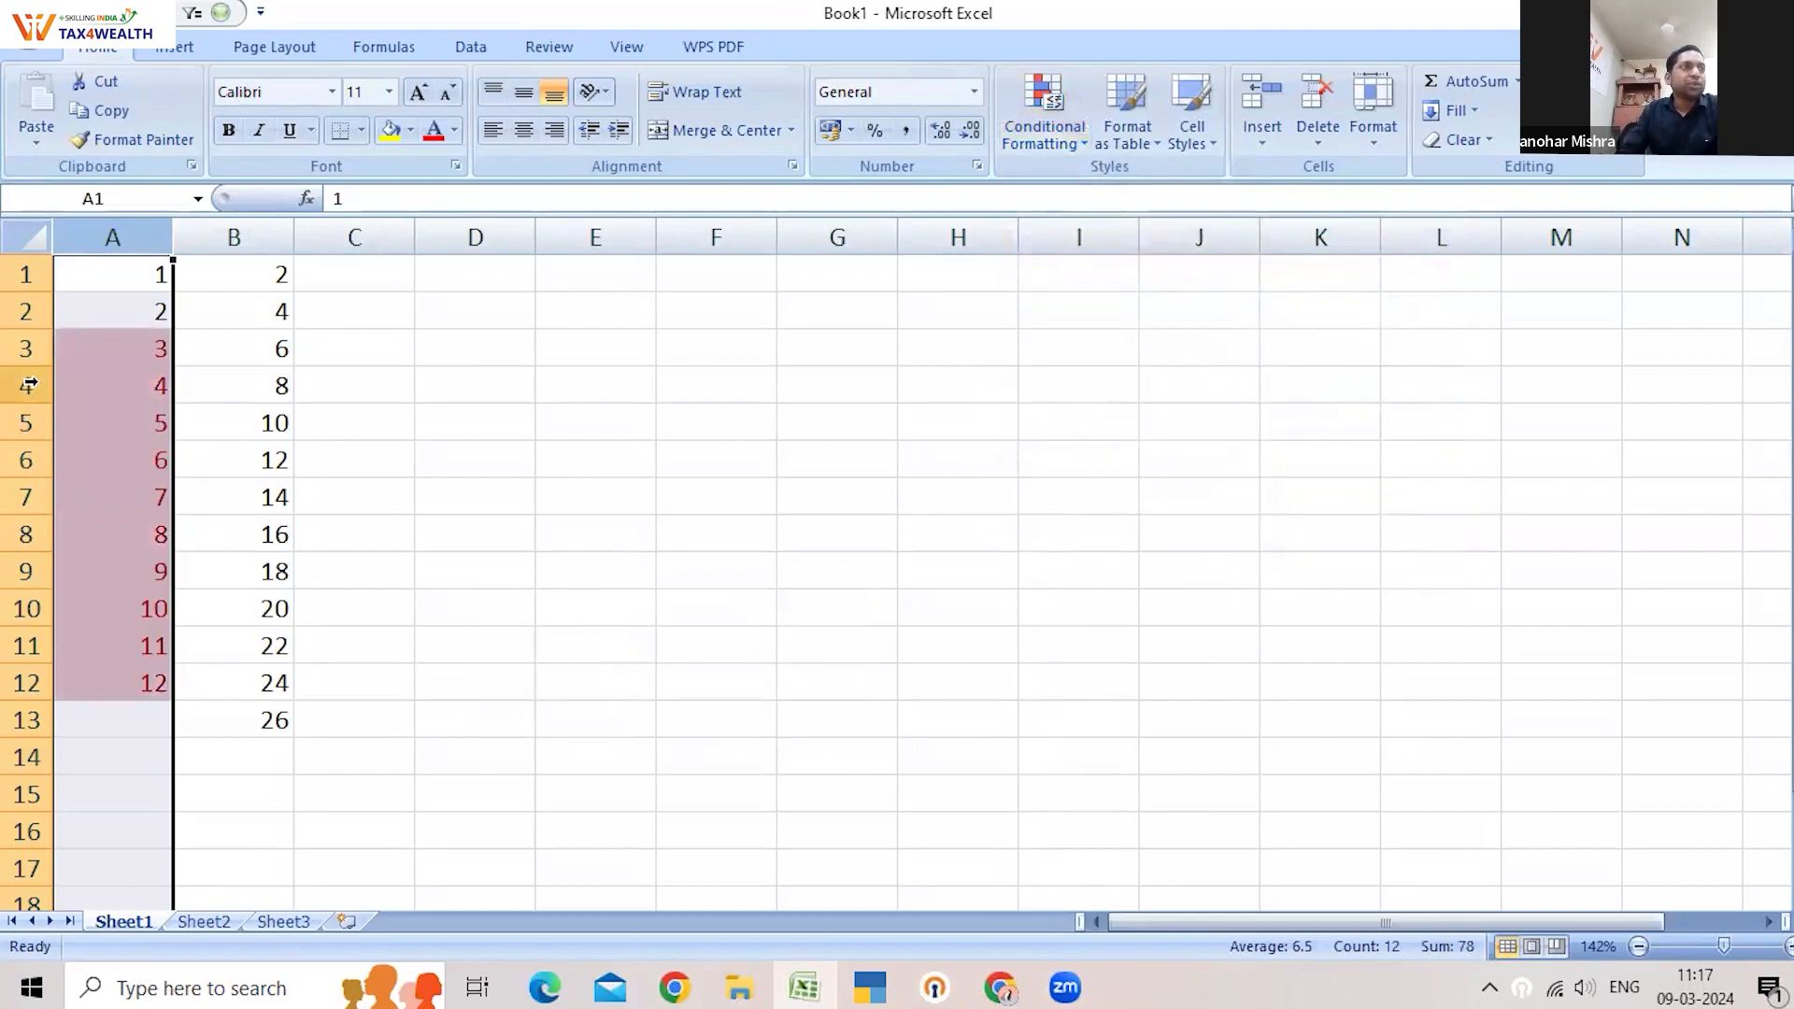
# Examine which cells in column A carry the top-10 highlight.
pyautogui.click(98, 355)
pyautogui.press('Down')
pyautogui.press('Down')
pyautogui.click(98, 535)
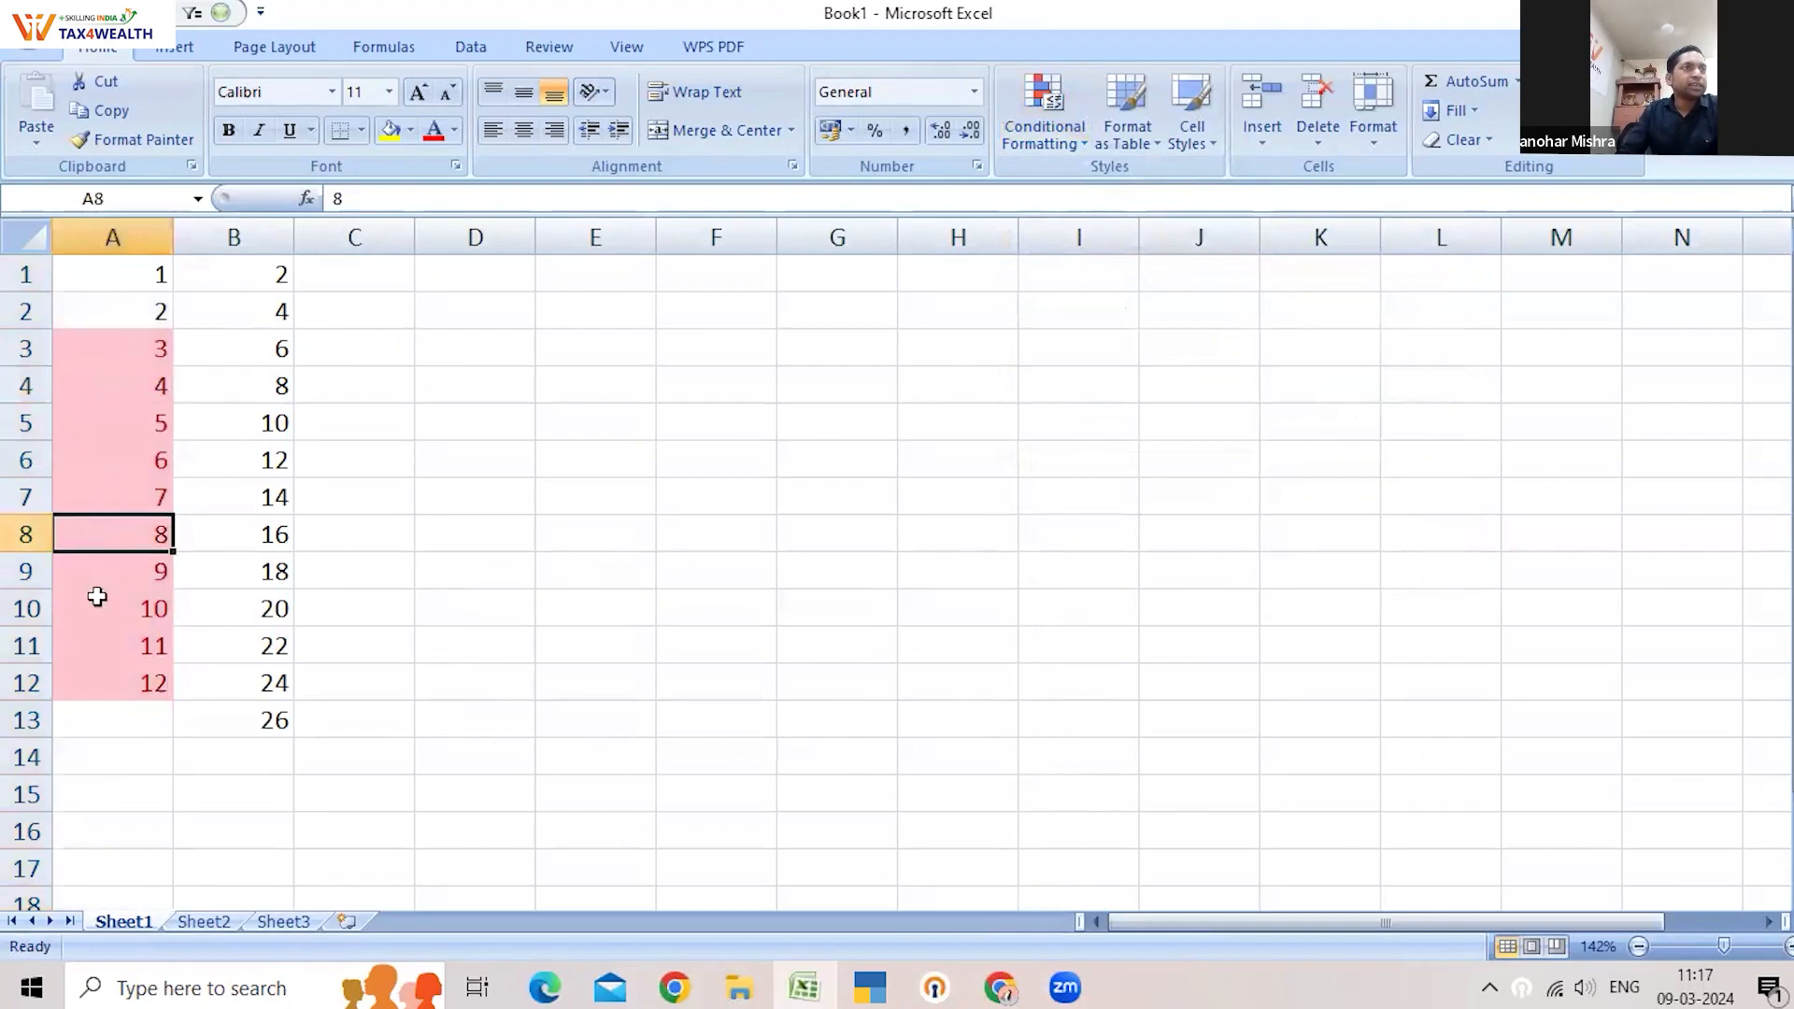
pyautogui.click(97, 605)
pyautogui.click(93, 687)
pyautogui.click(100, 360)
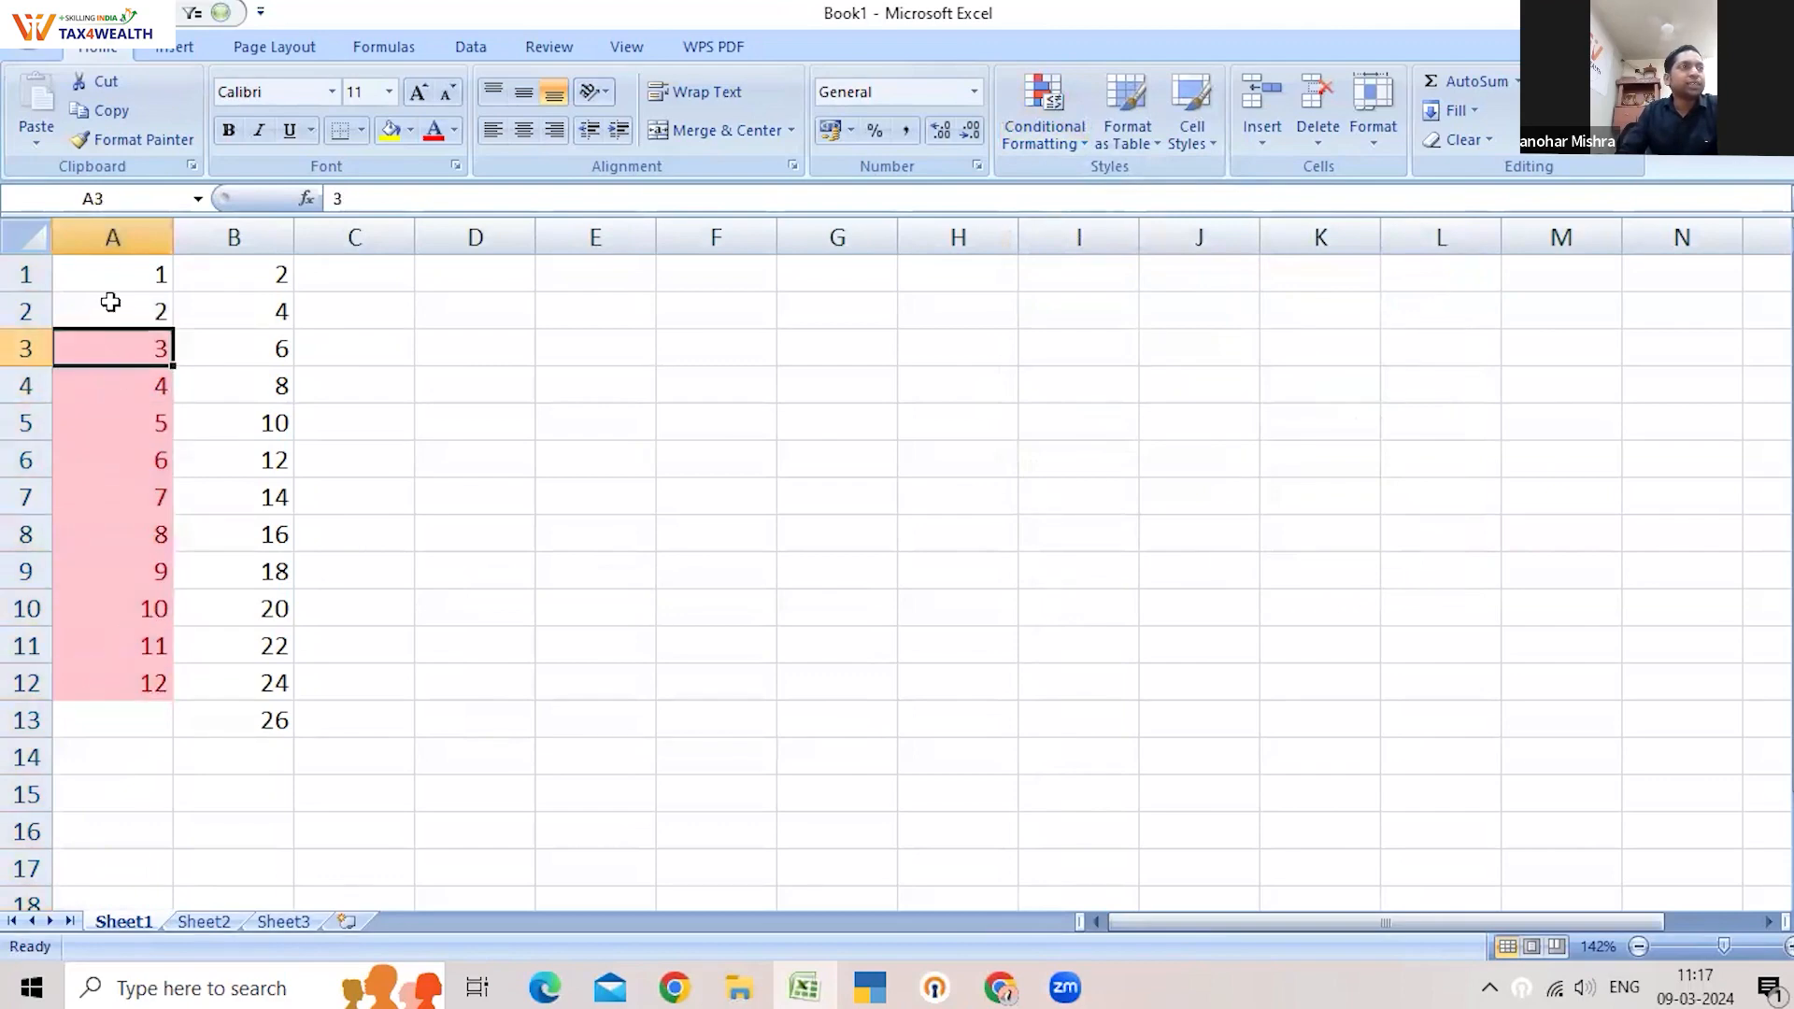
pyautogui.click(122, 279)
pyautogui.click(109, 306)
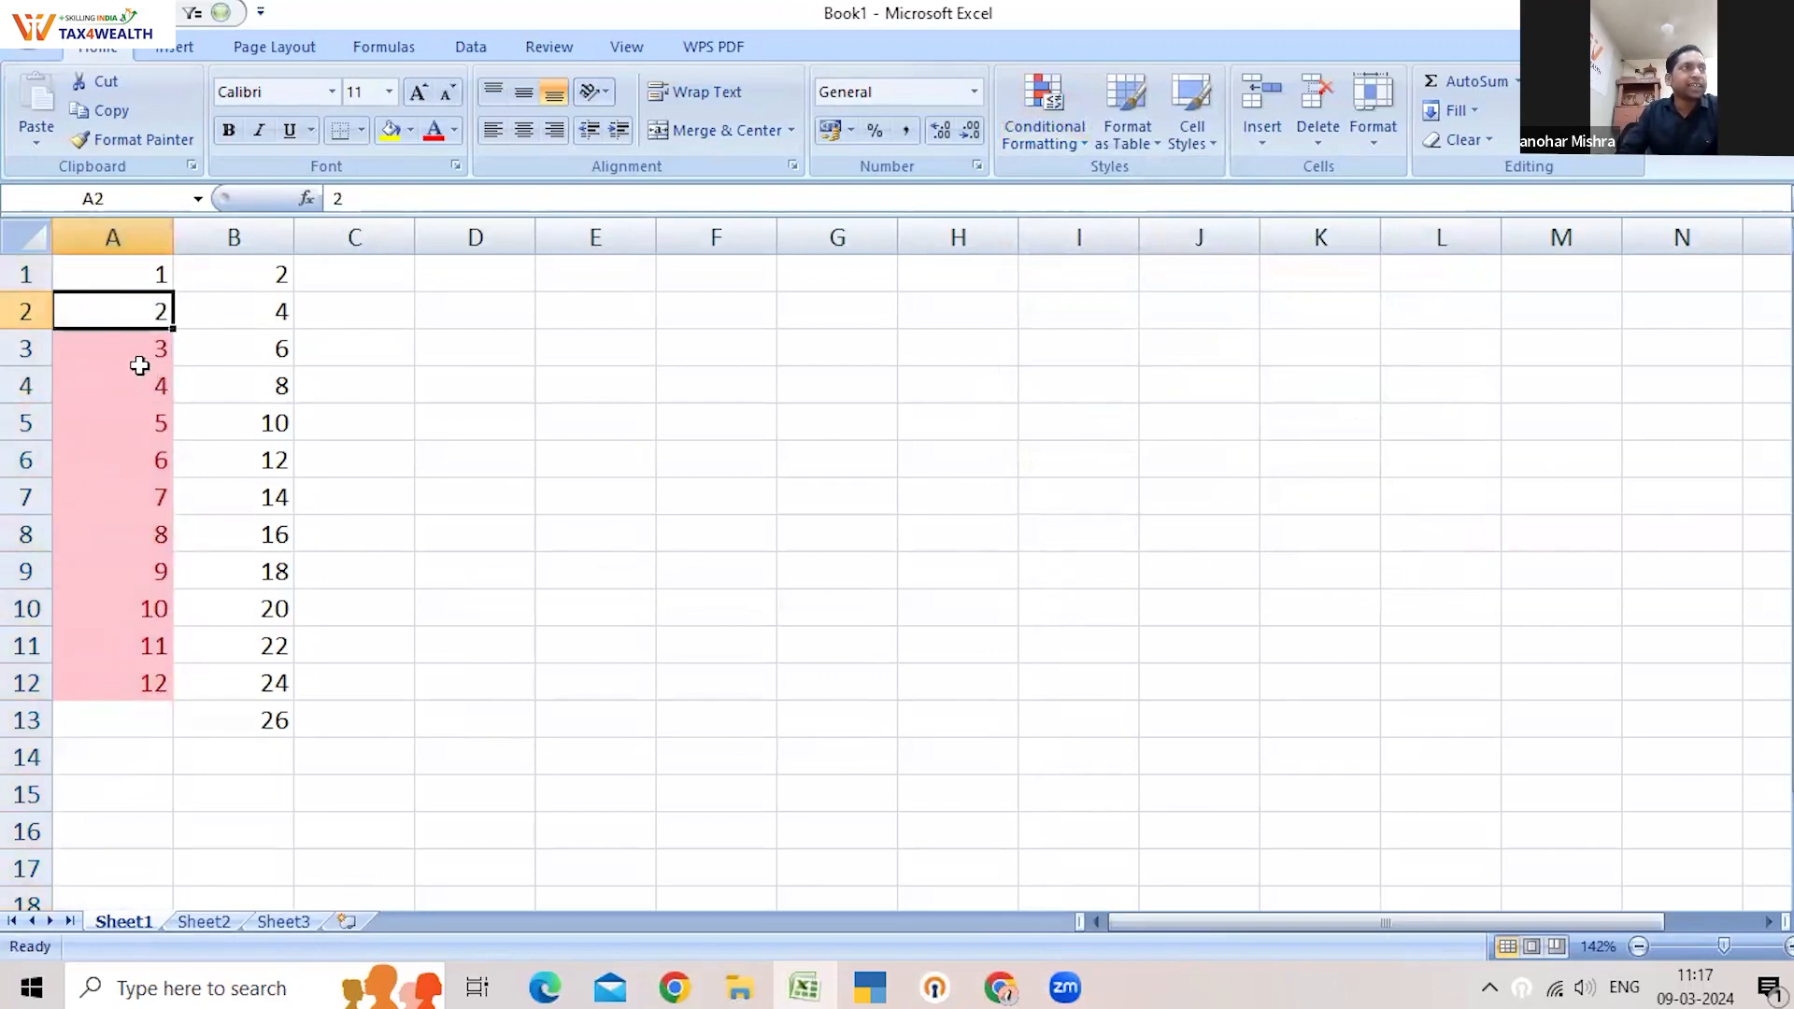
pyautogui.click(104, 340)
pyautogui.click(120, 429)
pyautogui.click(115, 606)
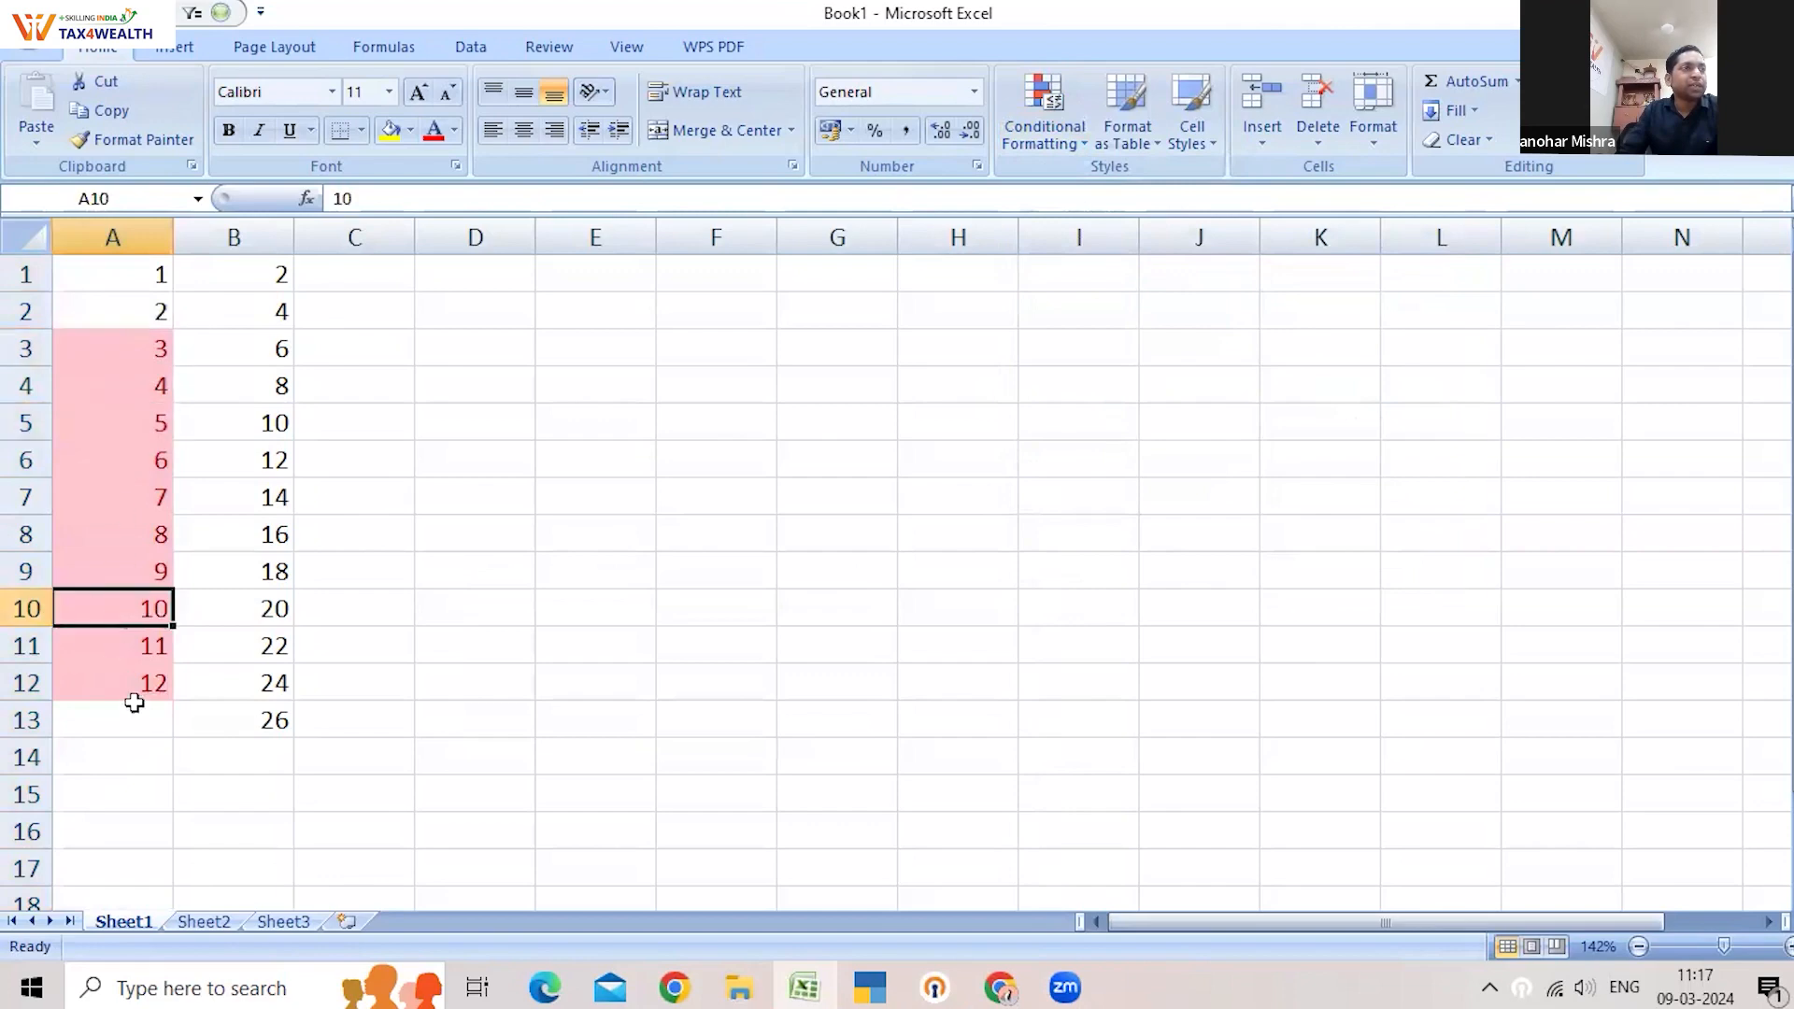
pyautogui.click(131, 693)
pyautogui.click(101, 453)
pyautogui.click(113, 354)
pyautogui.click(110, 463)
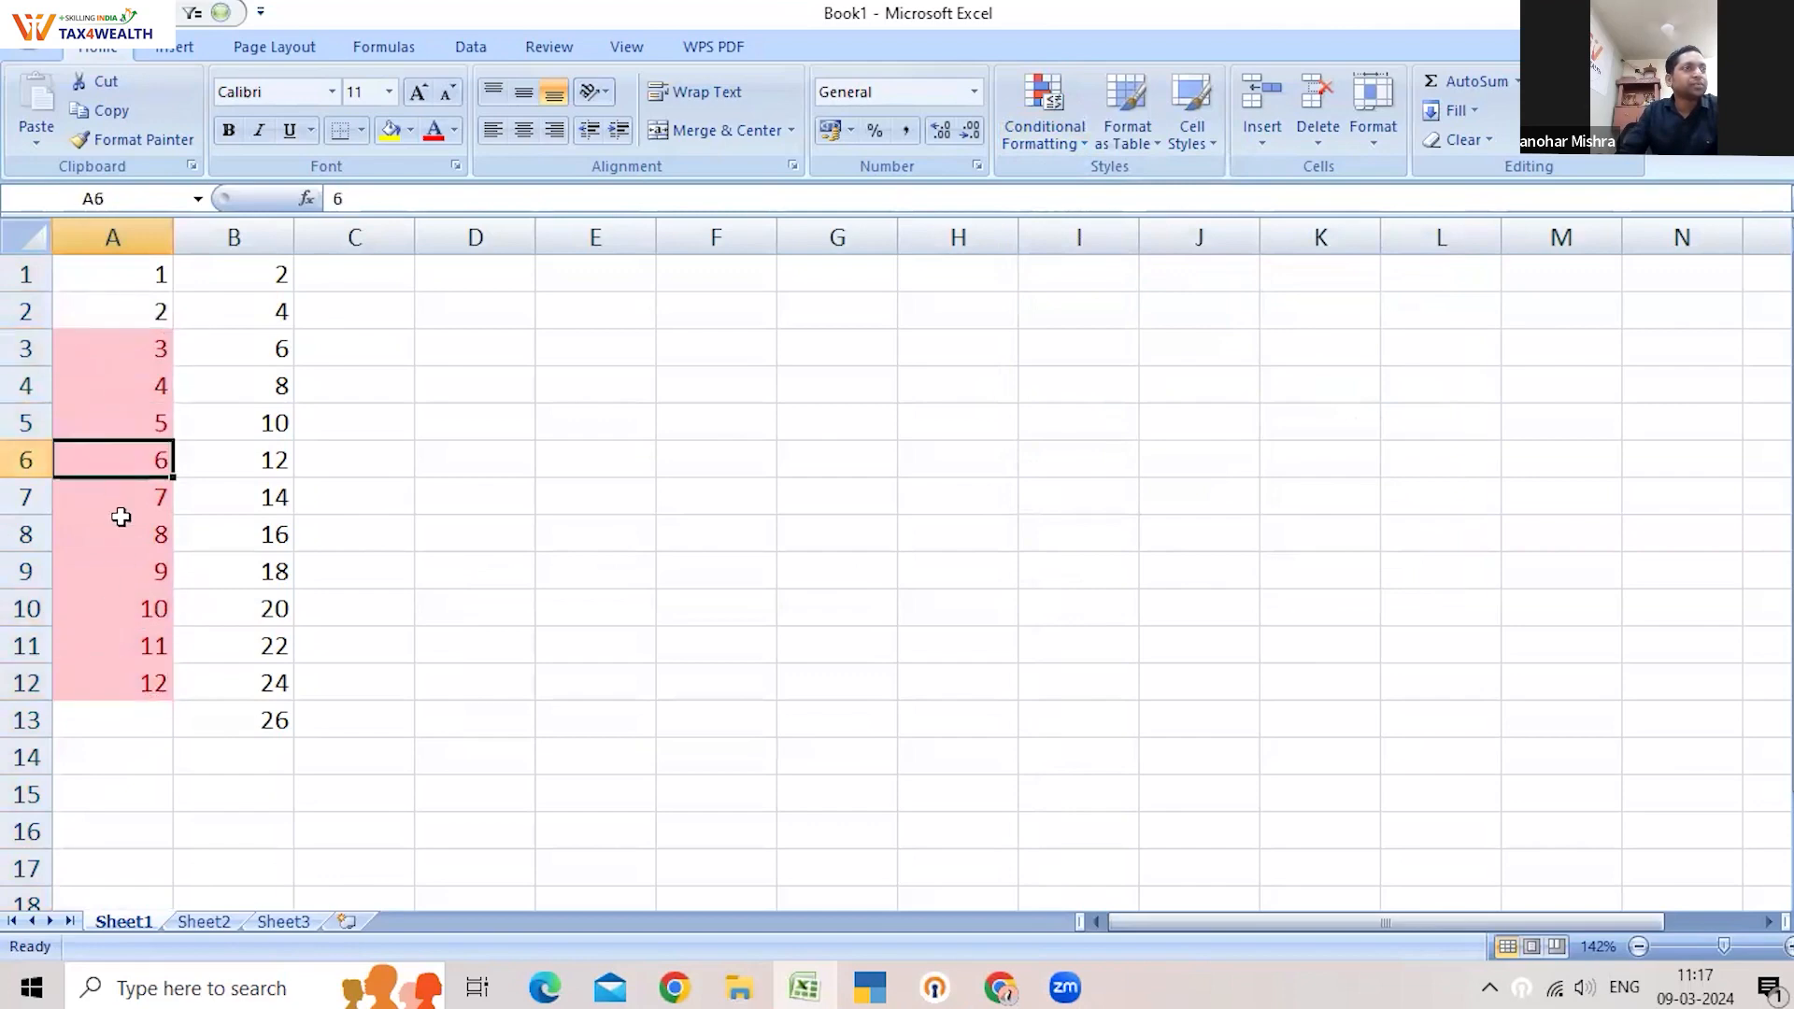
pyautogui.click(108, 574)
pyautogui.click(124, 642)
pyautogui.click(118, 683)
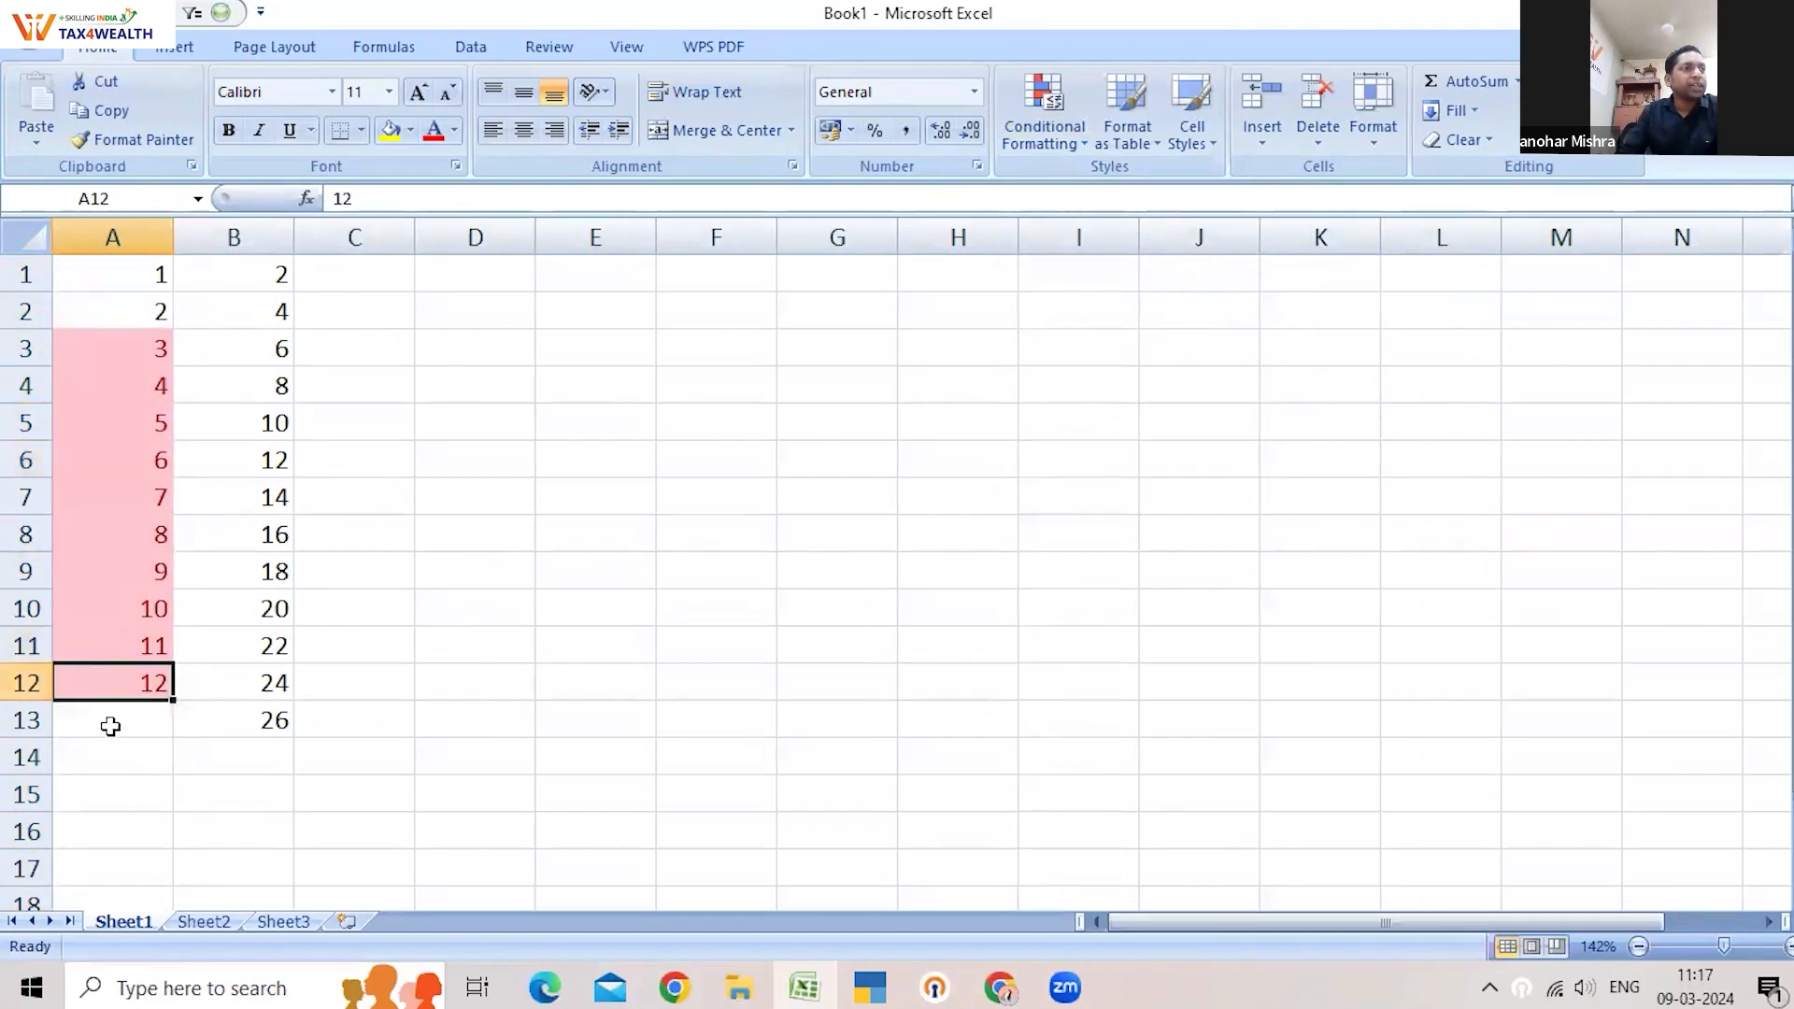
pyautogui.click(112, 725)
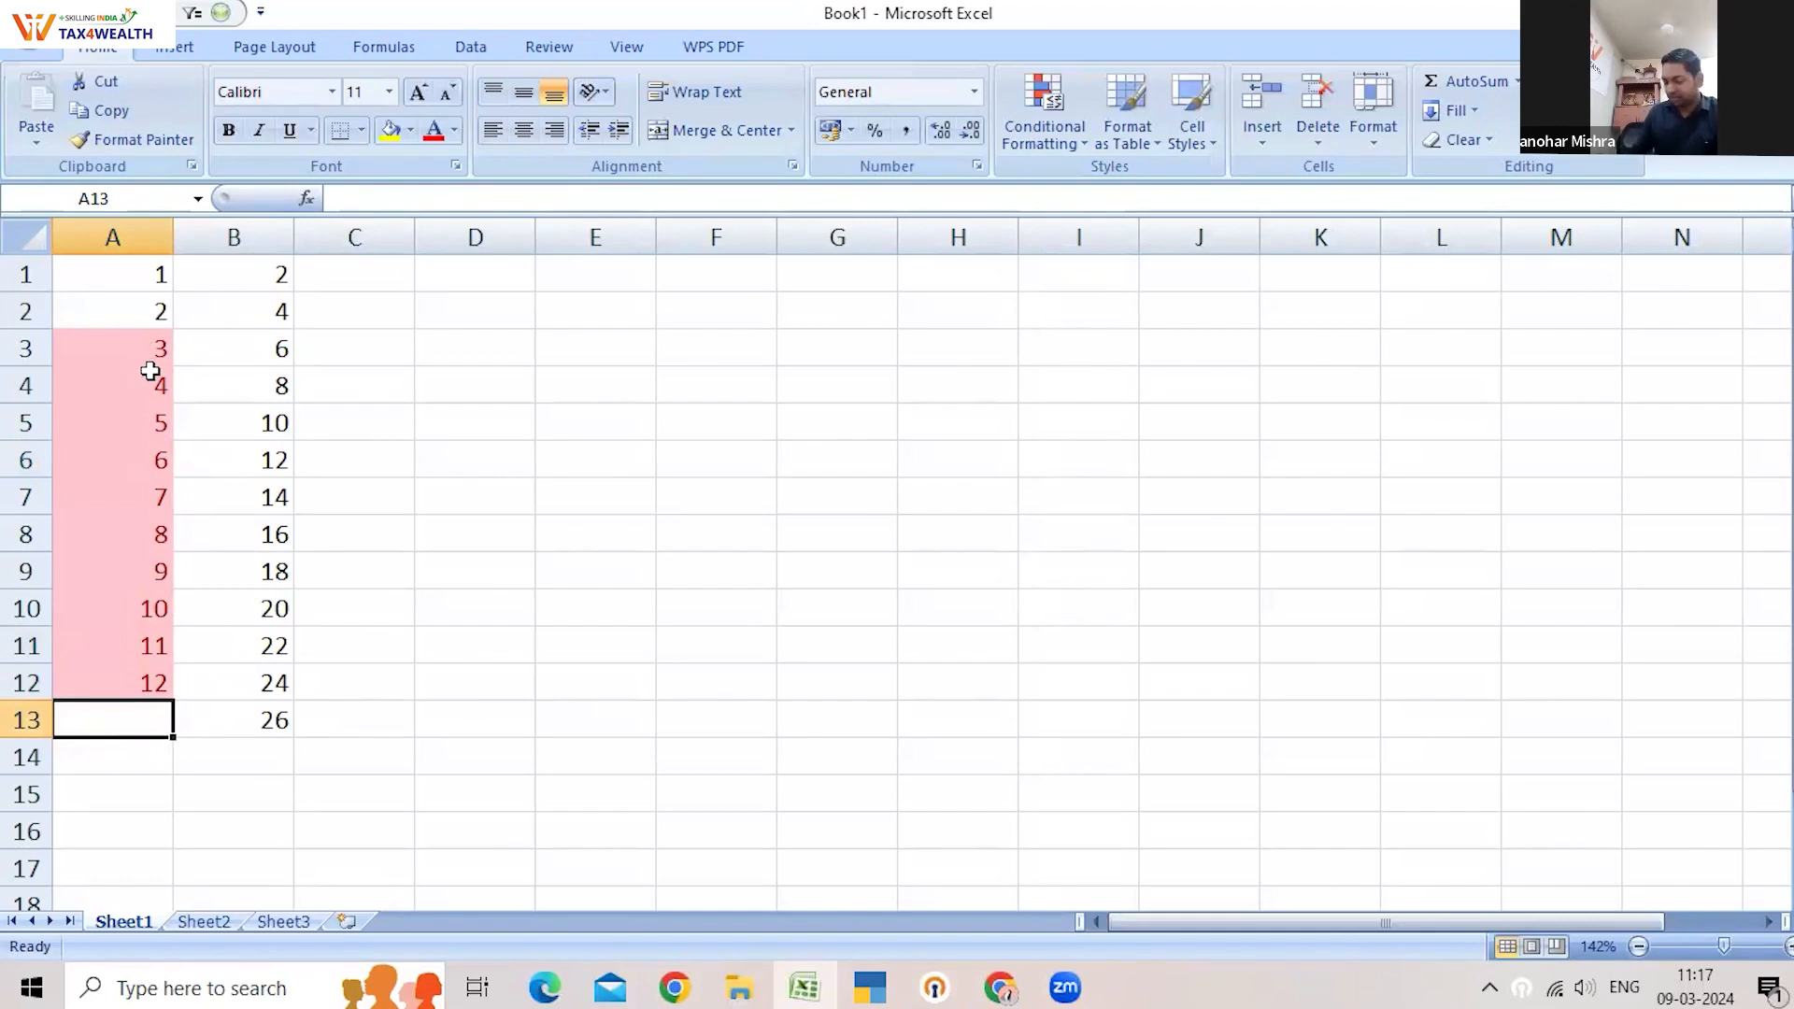
# Enter 20, 1 and 25 in cells A13, A14 and A15.
pyautogui.write('20')
pyautogui.press('Return')
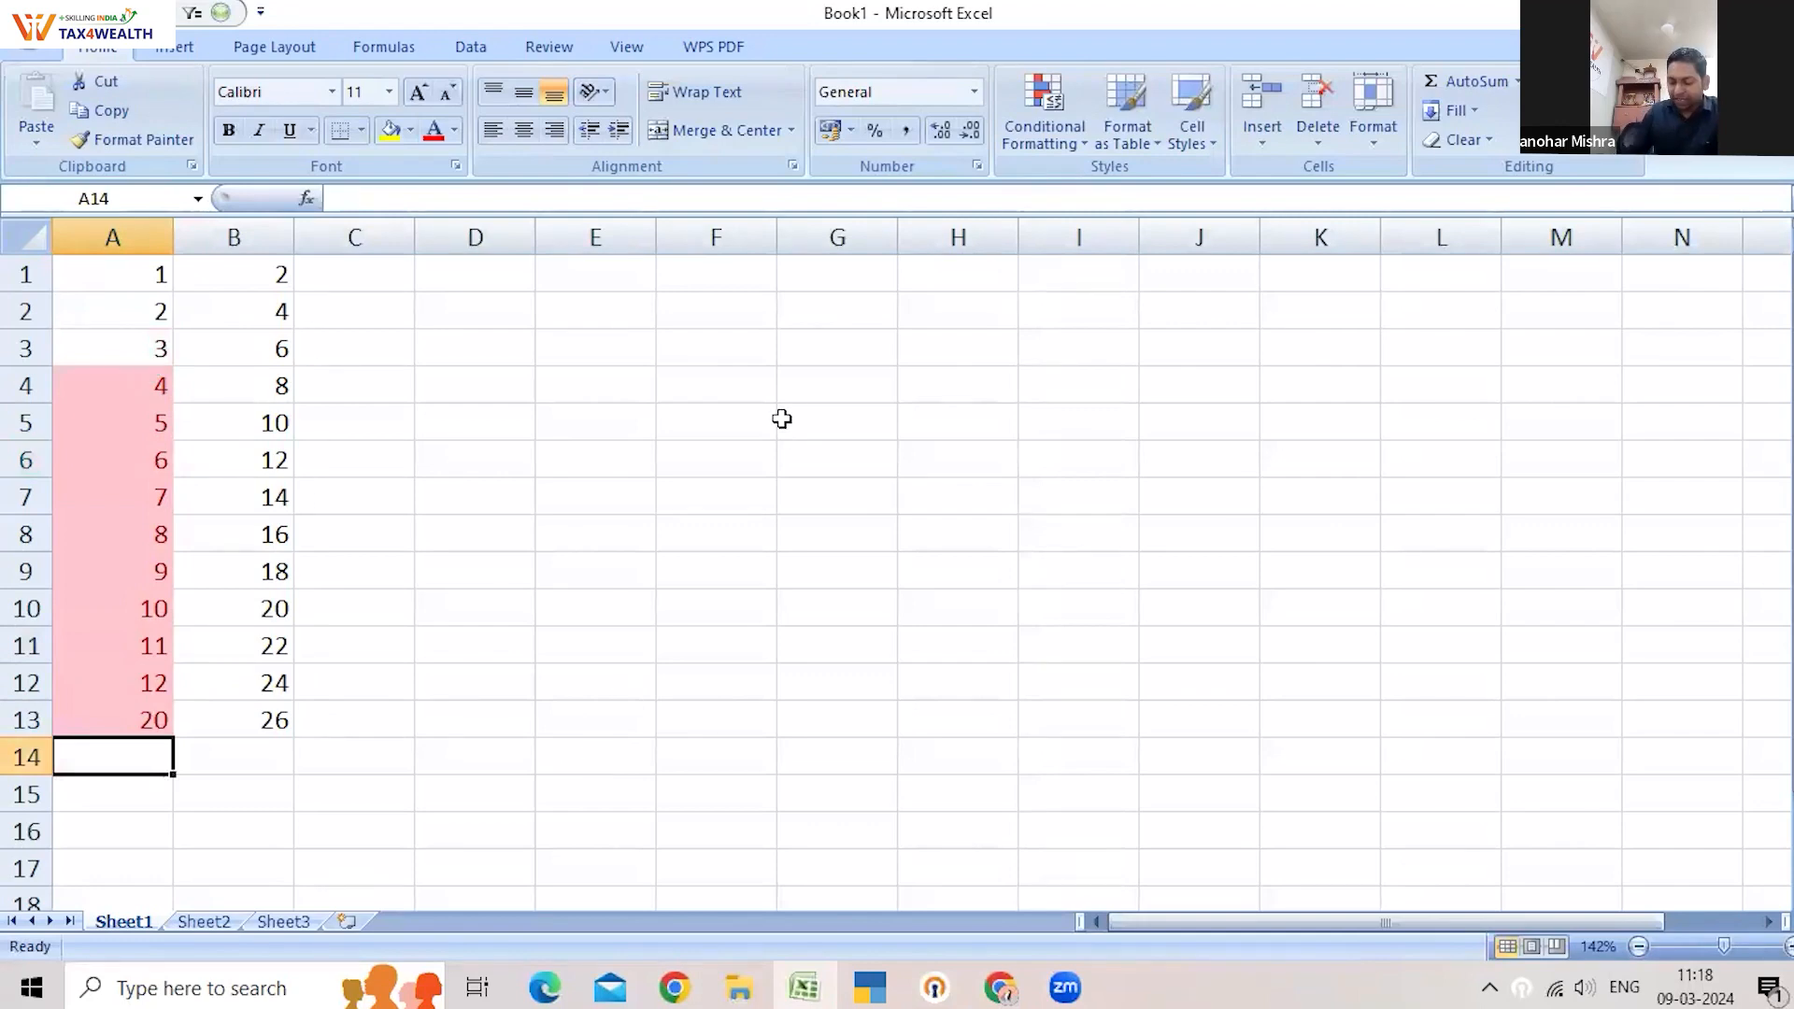
pyautogui.write('1')
pyautogui.press('Return')
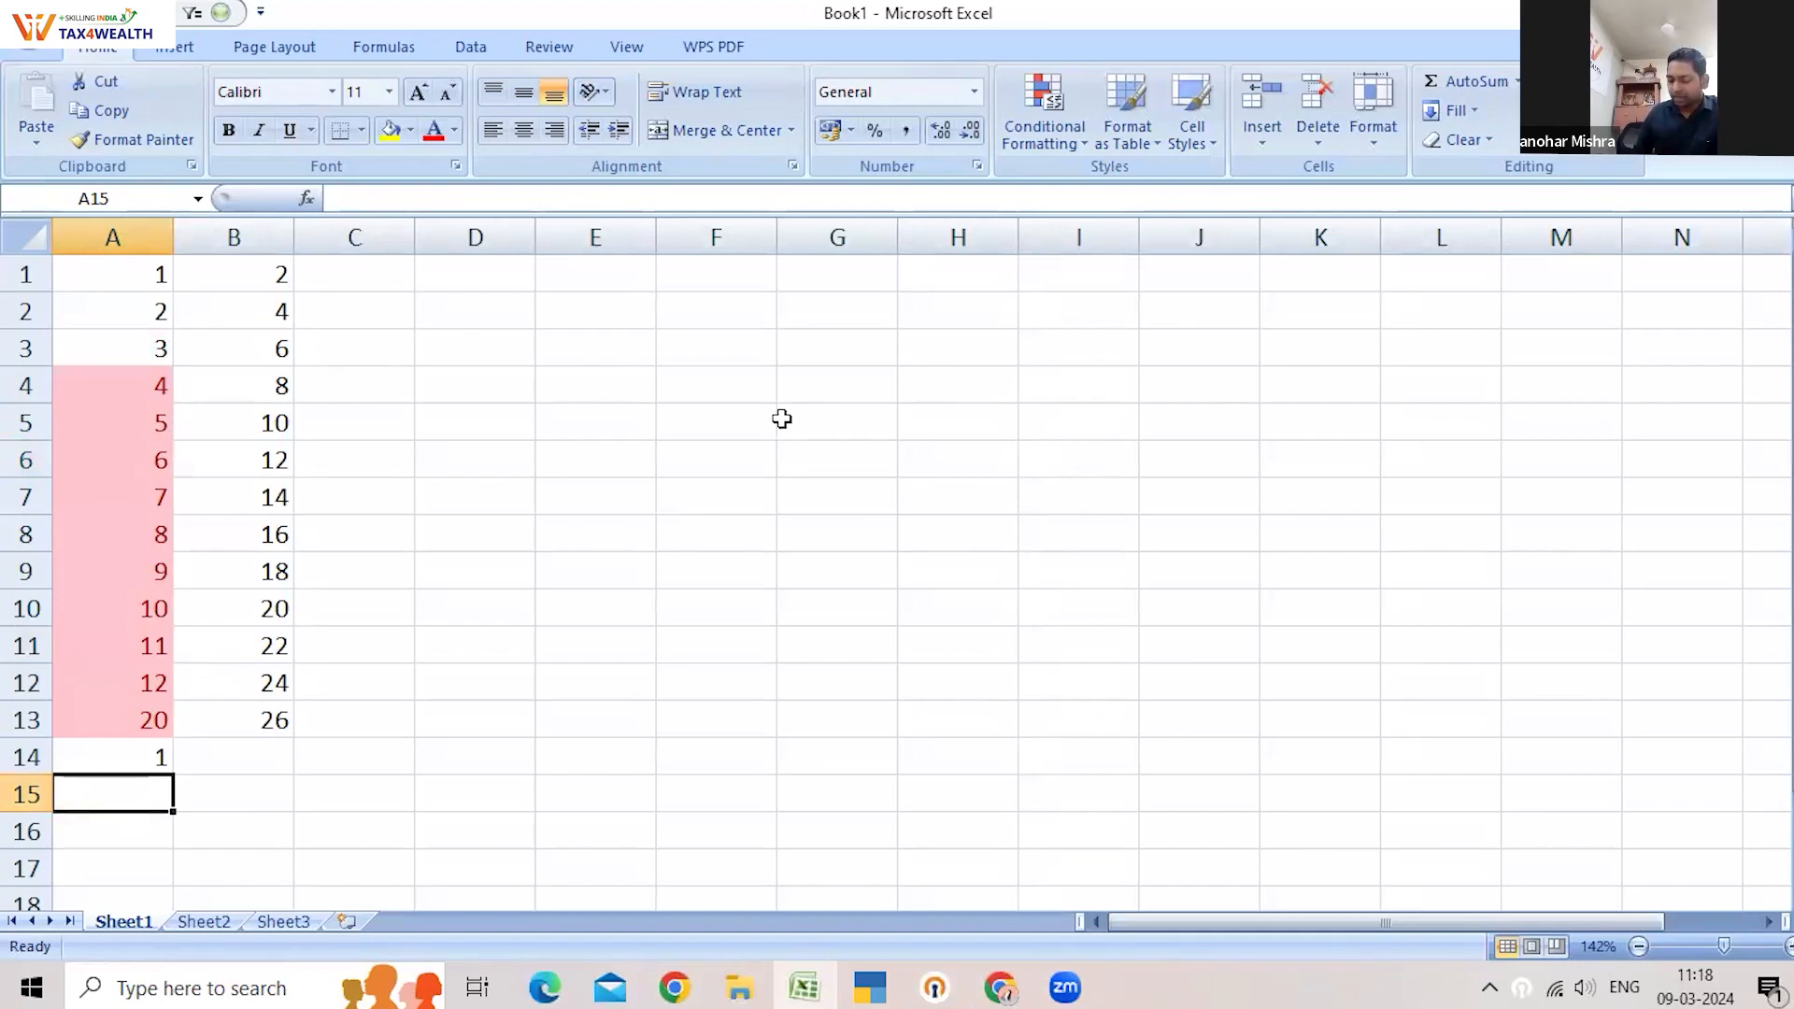
pyautogui.write('25')
pyautogui.press('Return')
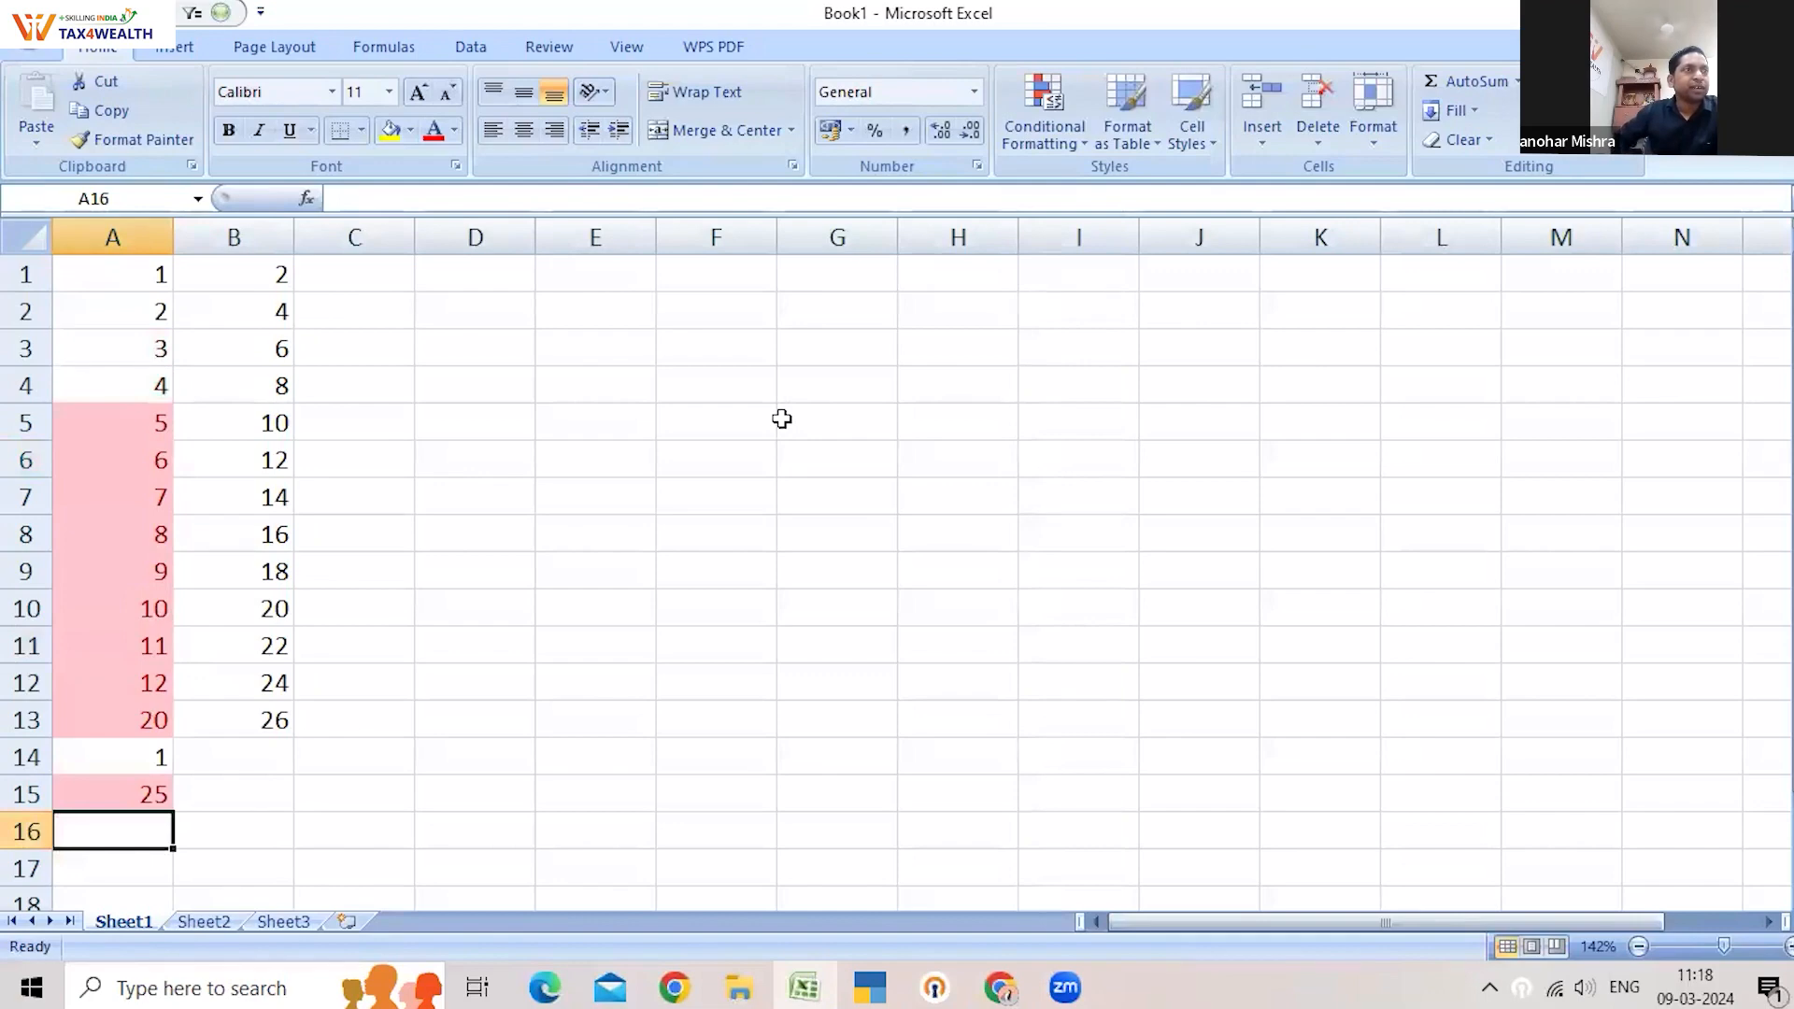
# Check which values in column A are highlighted after the new entries.
pyautogui.click(140, 393)
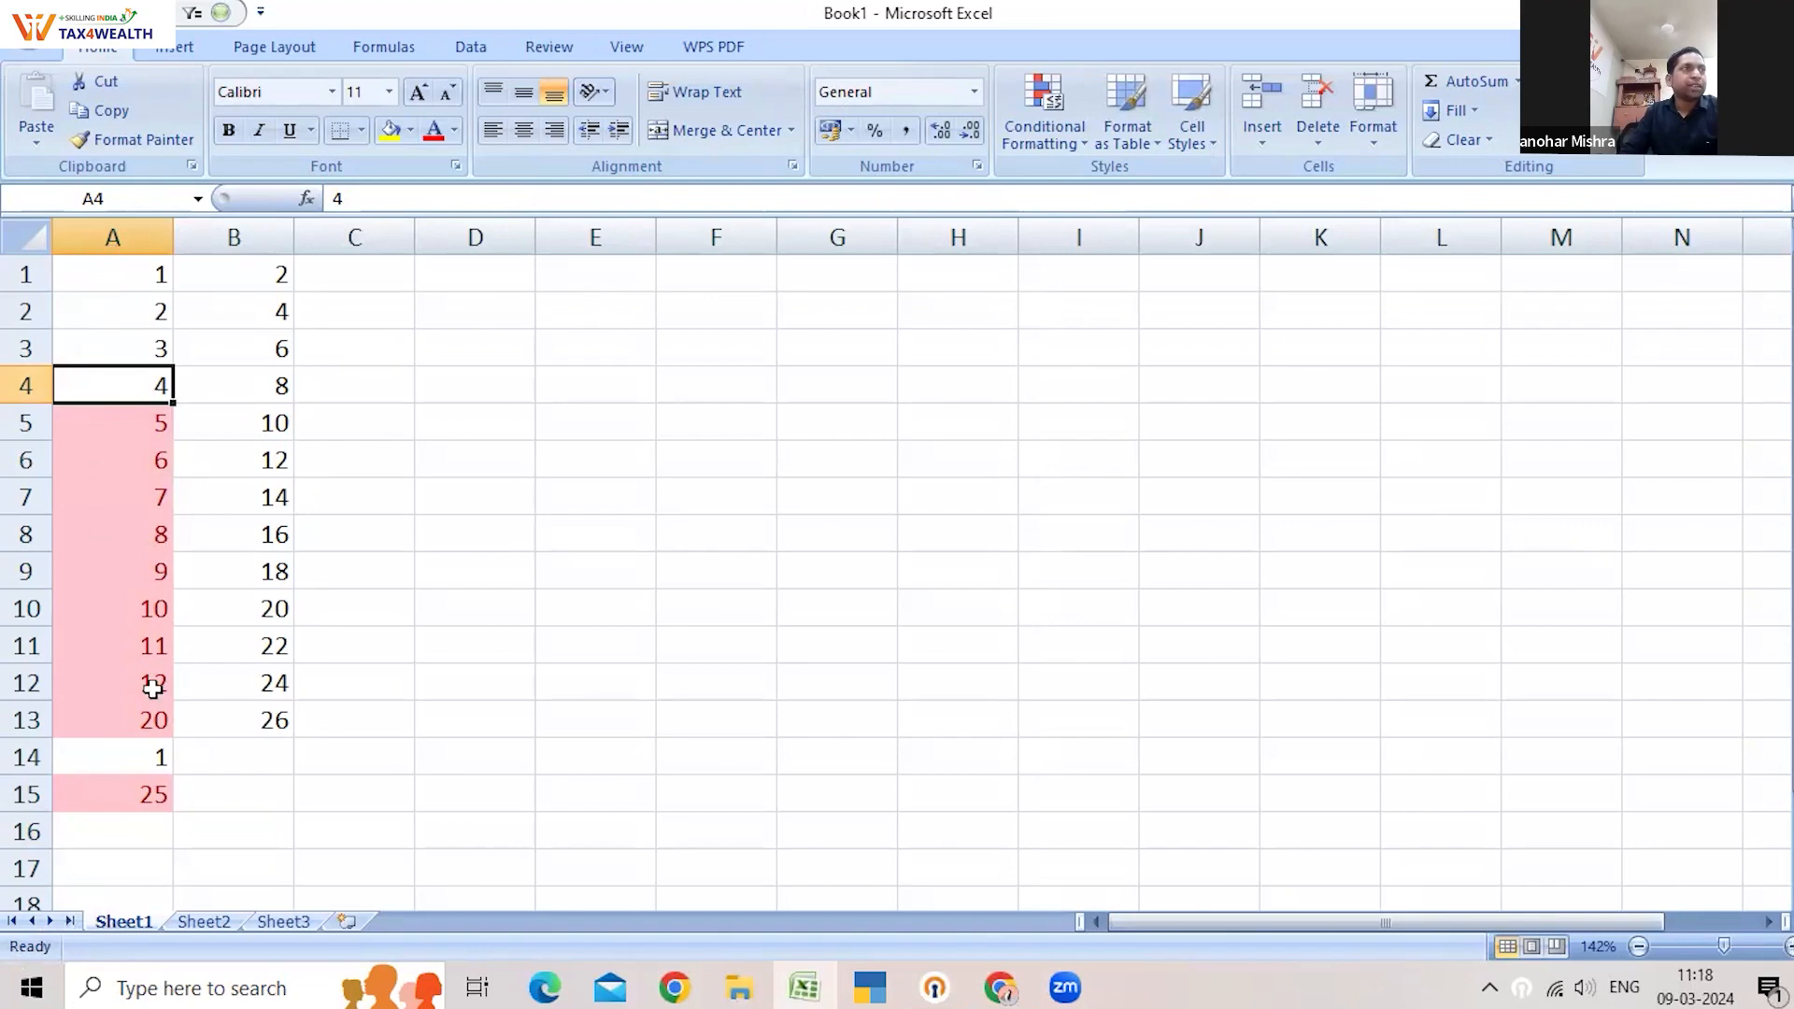
pyautogui.click(537, 540)
pyautogui.click(159, 574)
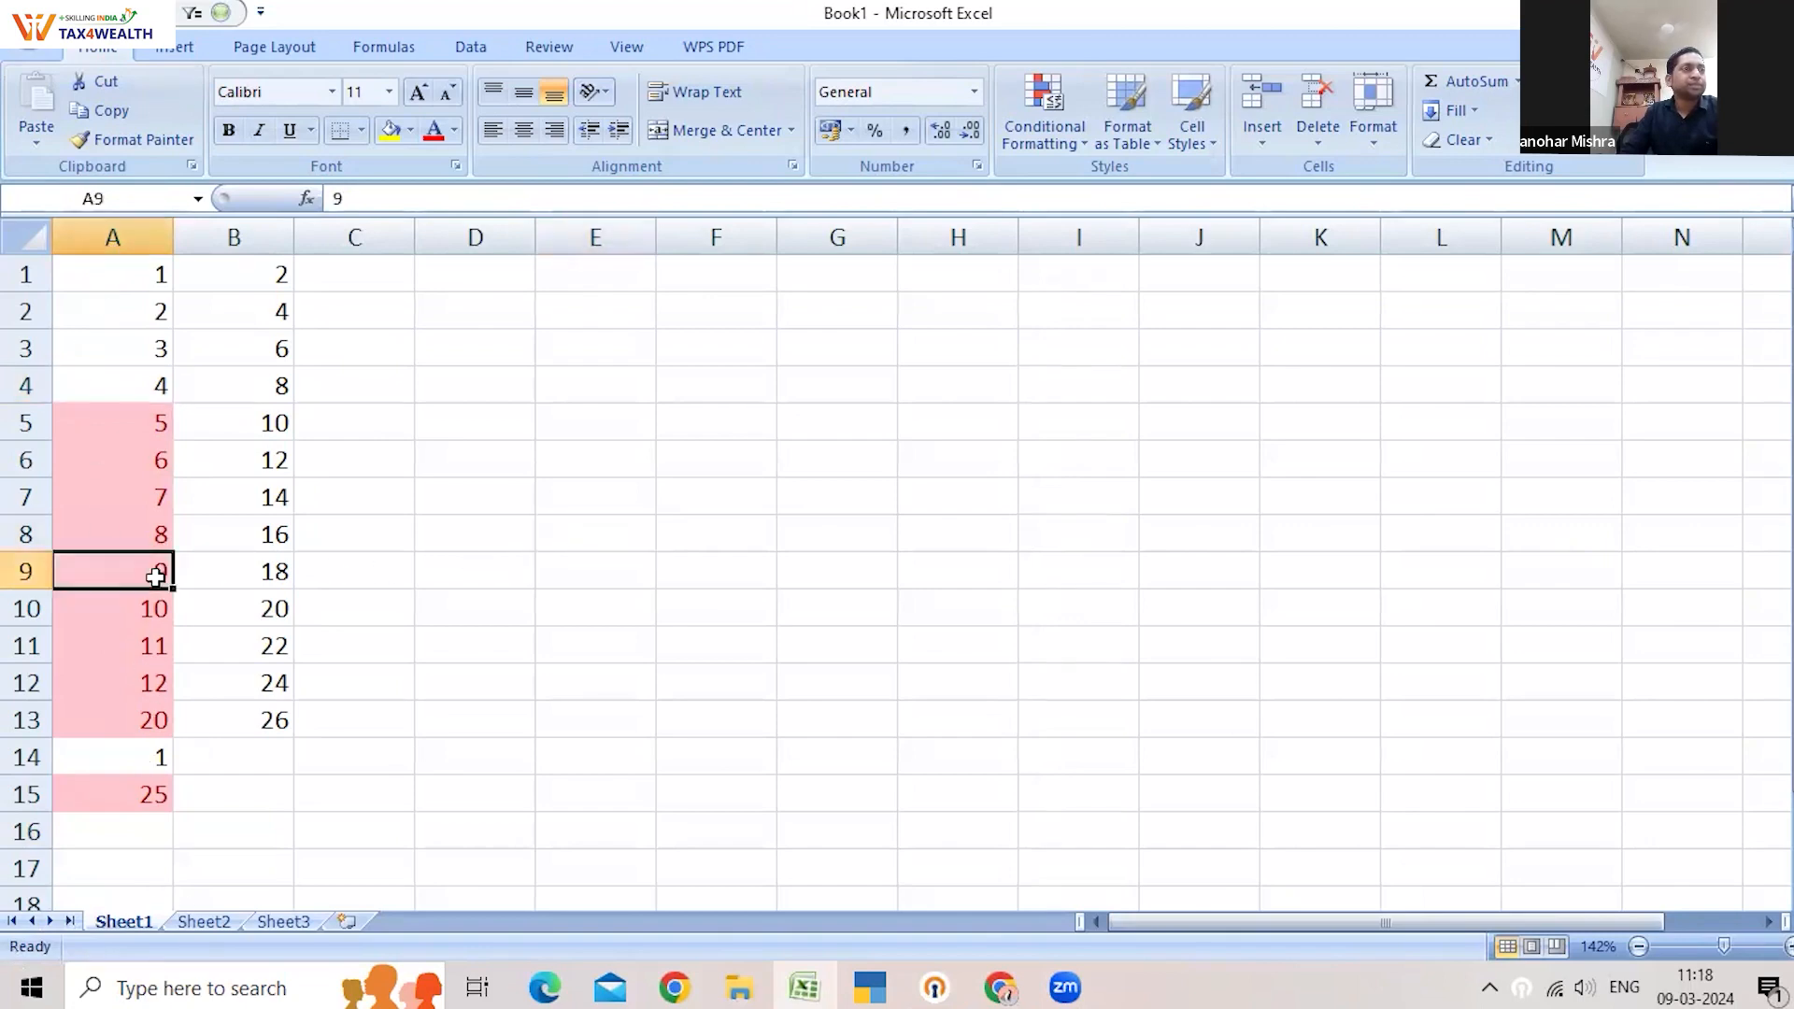
pyautogui.click(123, 690)
pyautogui.click(98, 759)
pyautogui.press('Down')
pyautogui.press('Down')
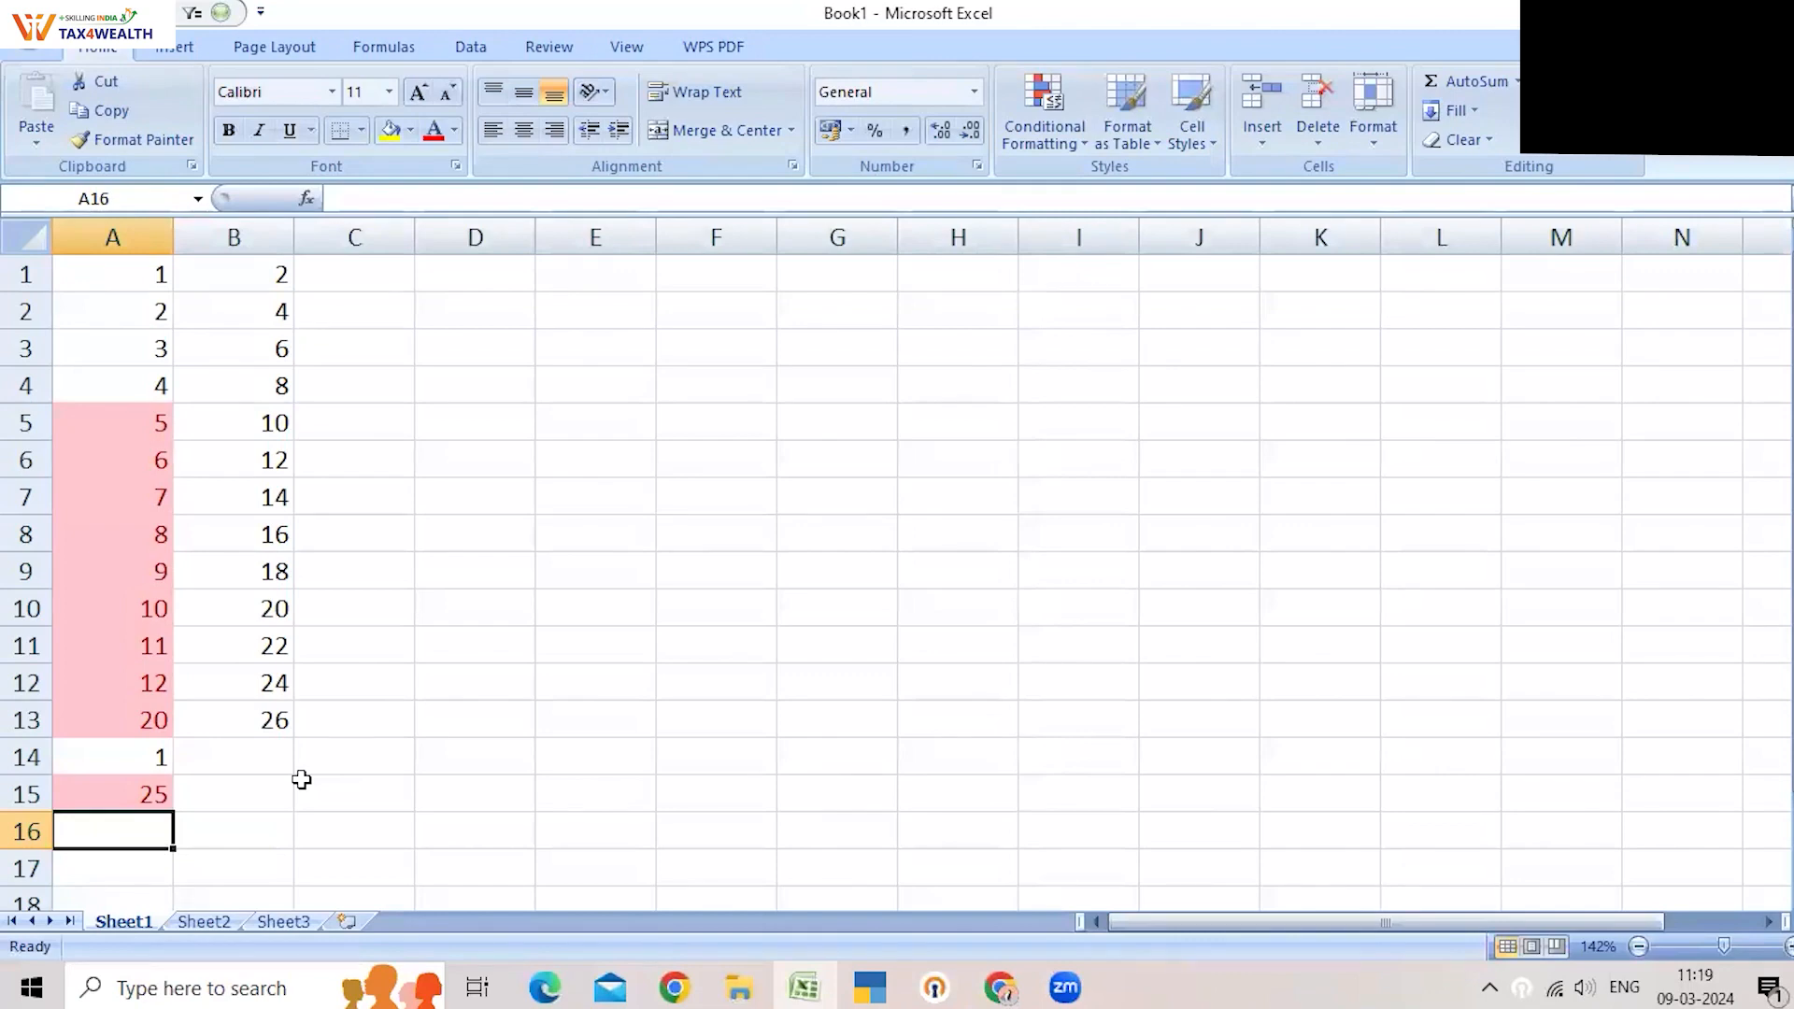
# Apply a Top 3 Items conditional format with Light Red Fill with Dark Red Text to column B.
pyautogui.click(234, 238)
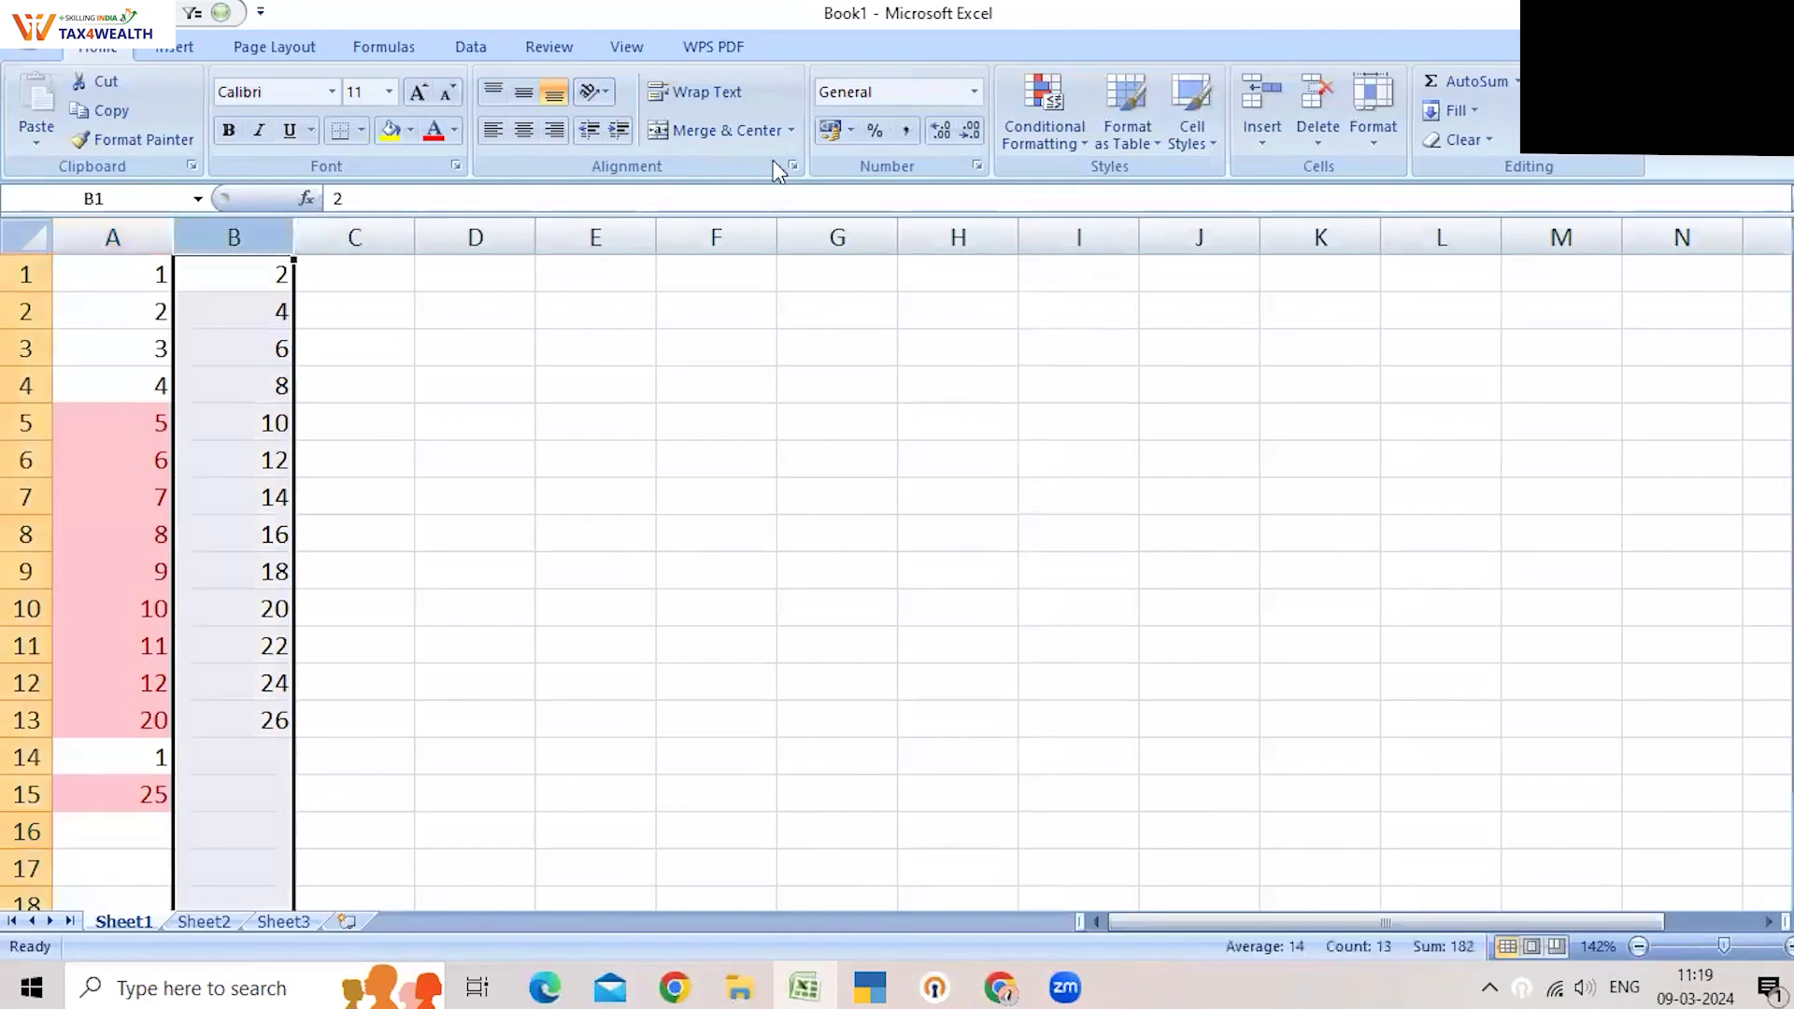
pyautogui.click(1049, 131)
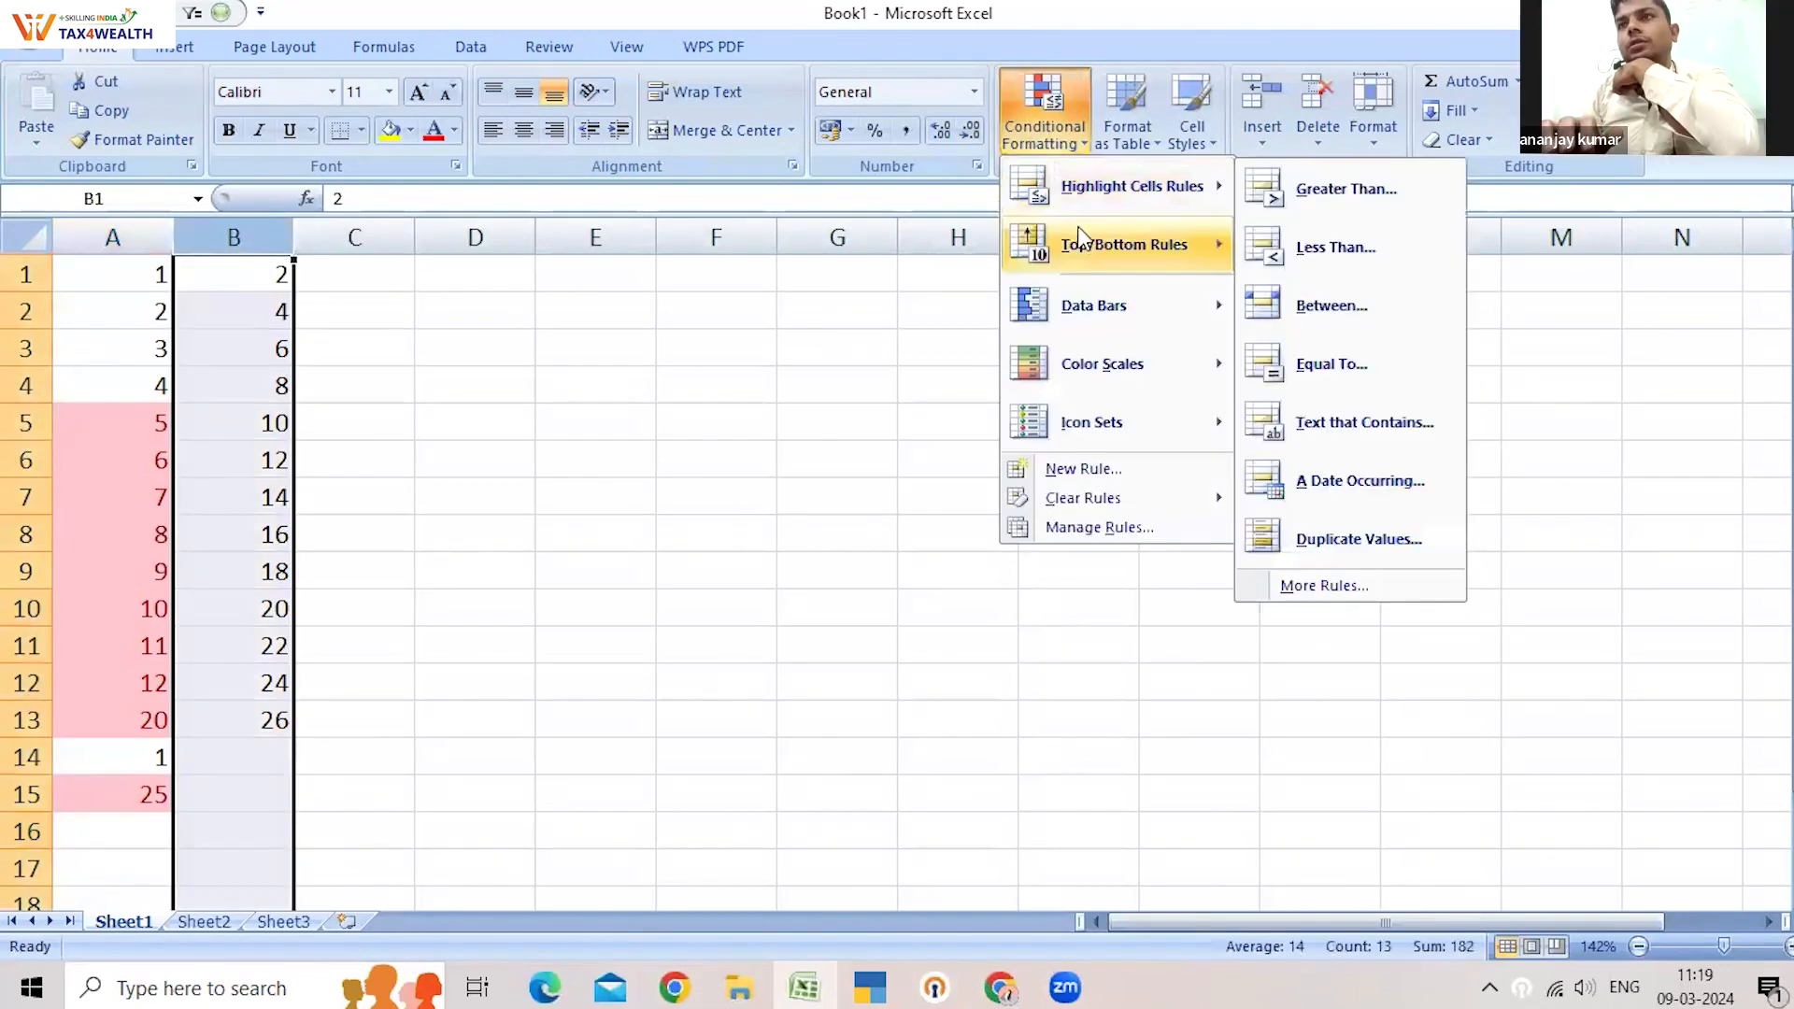
pyautogui.moveTo(1082, 239)
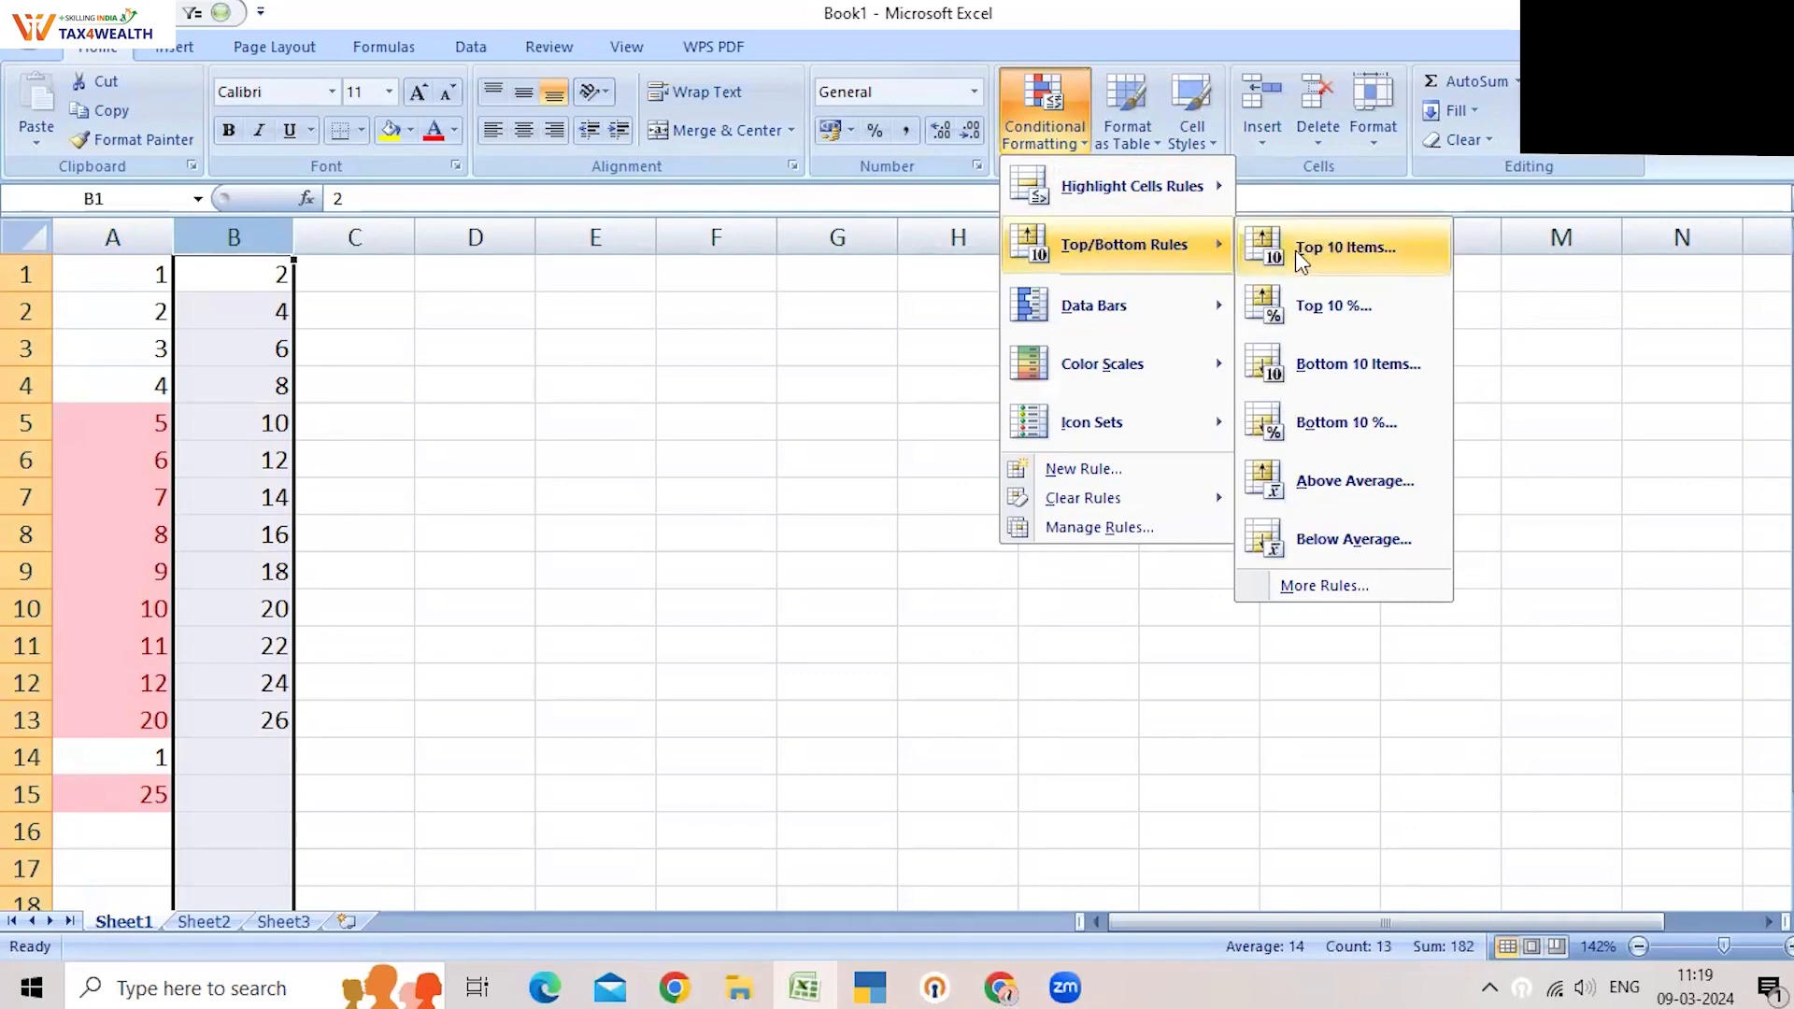
pyautogui.click(1264, 260)
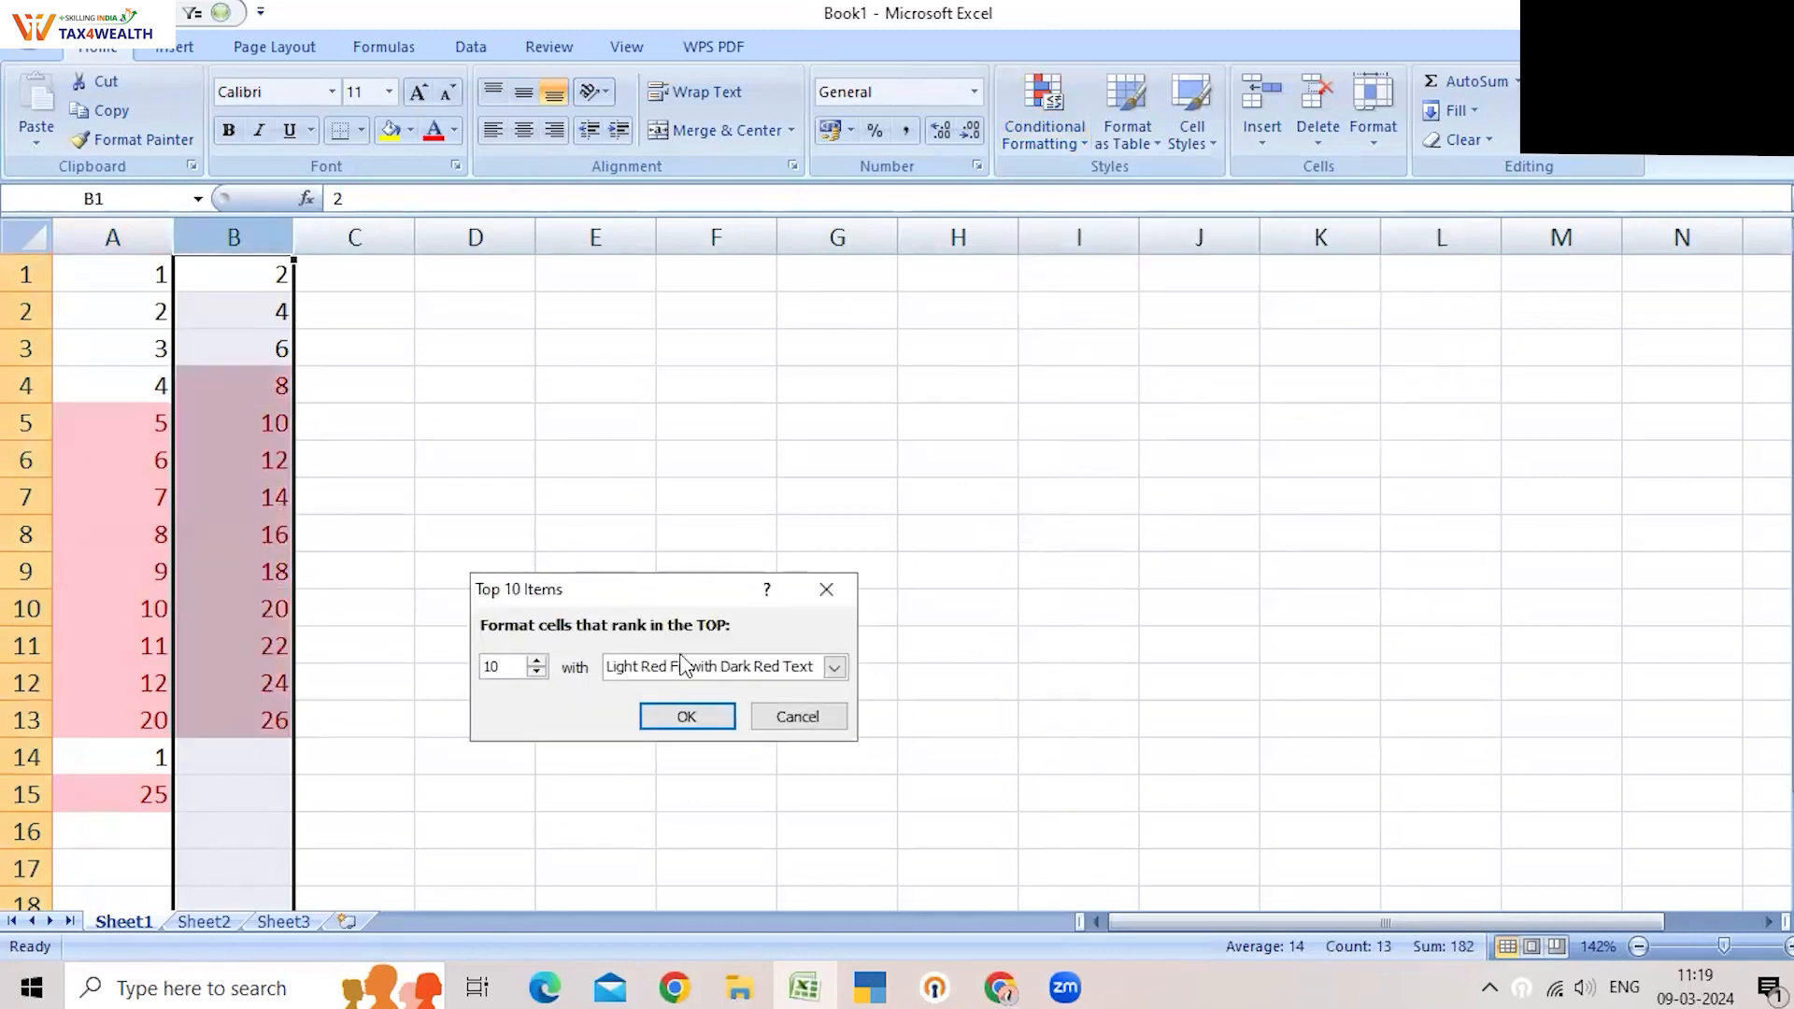
pyautogui.press('BackSpace')
pyautogui.press('BackSpace')
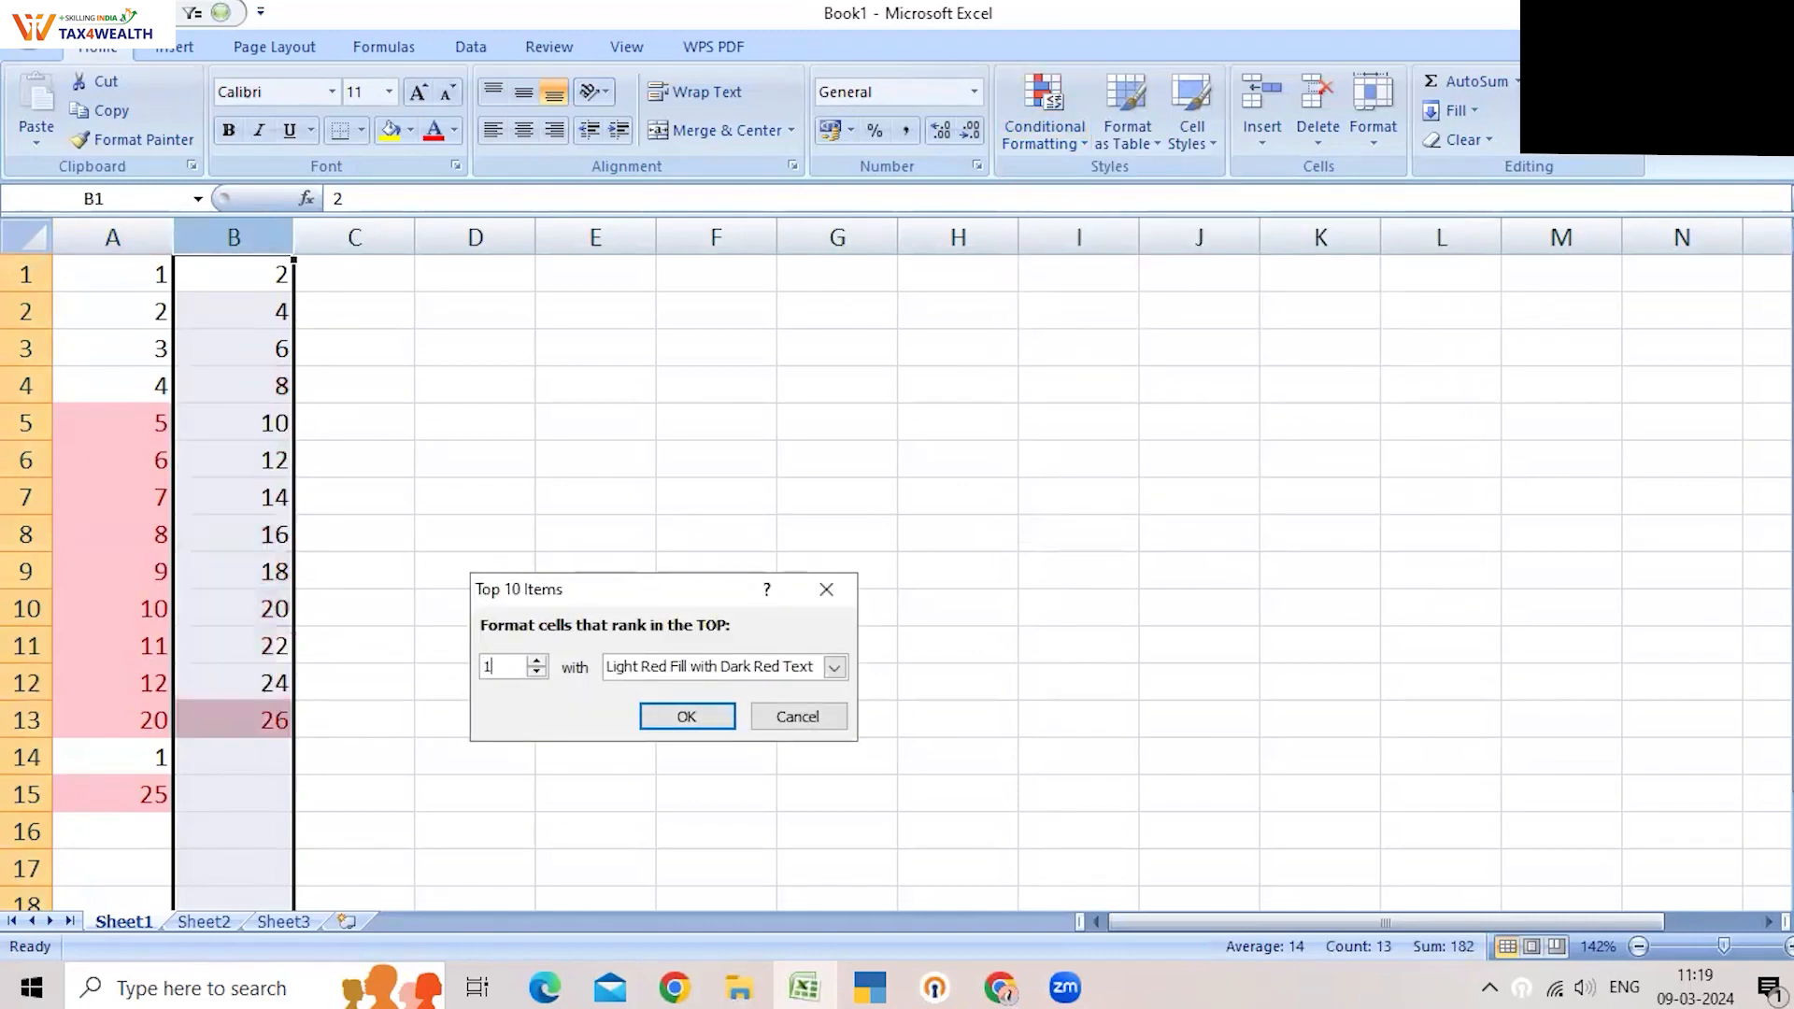
pyautogui.write('3')
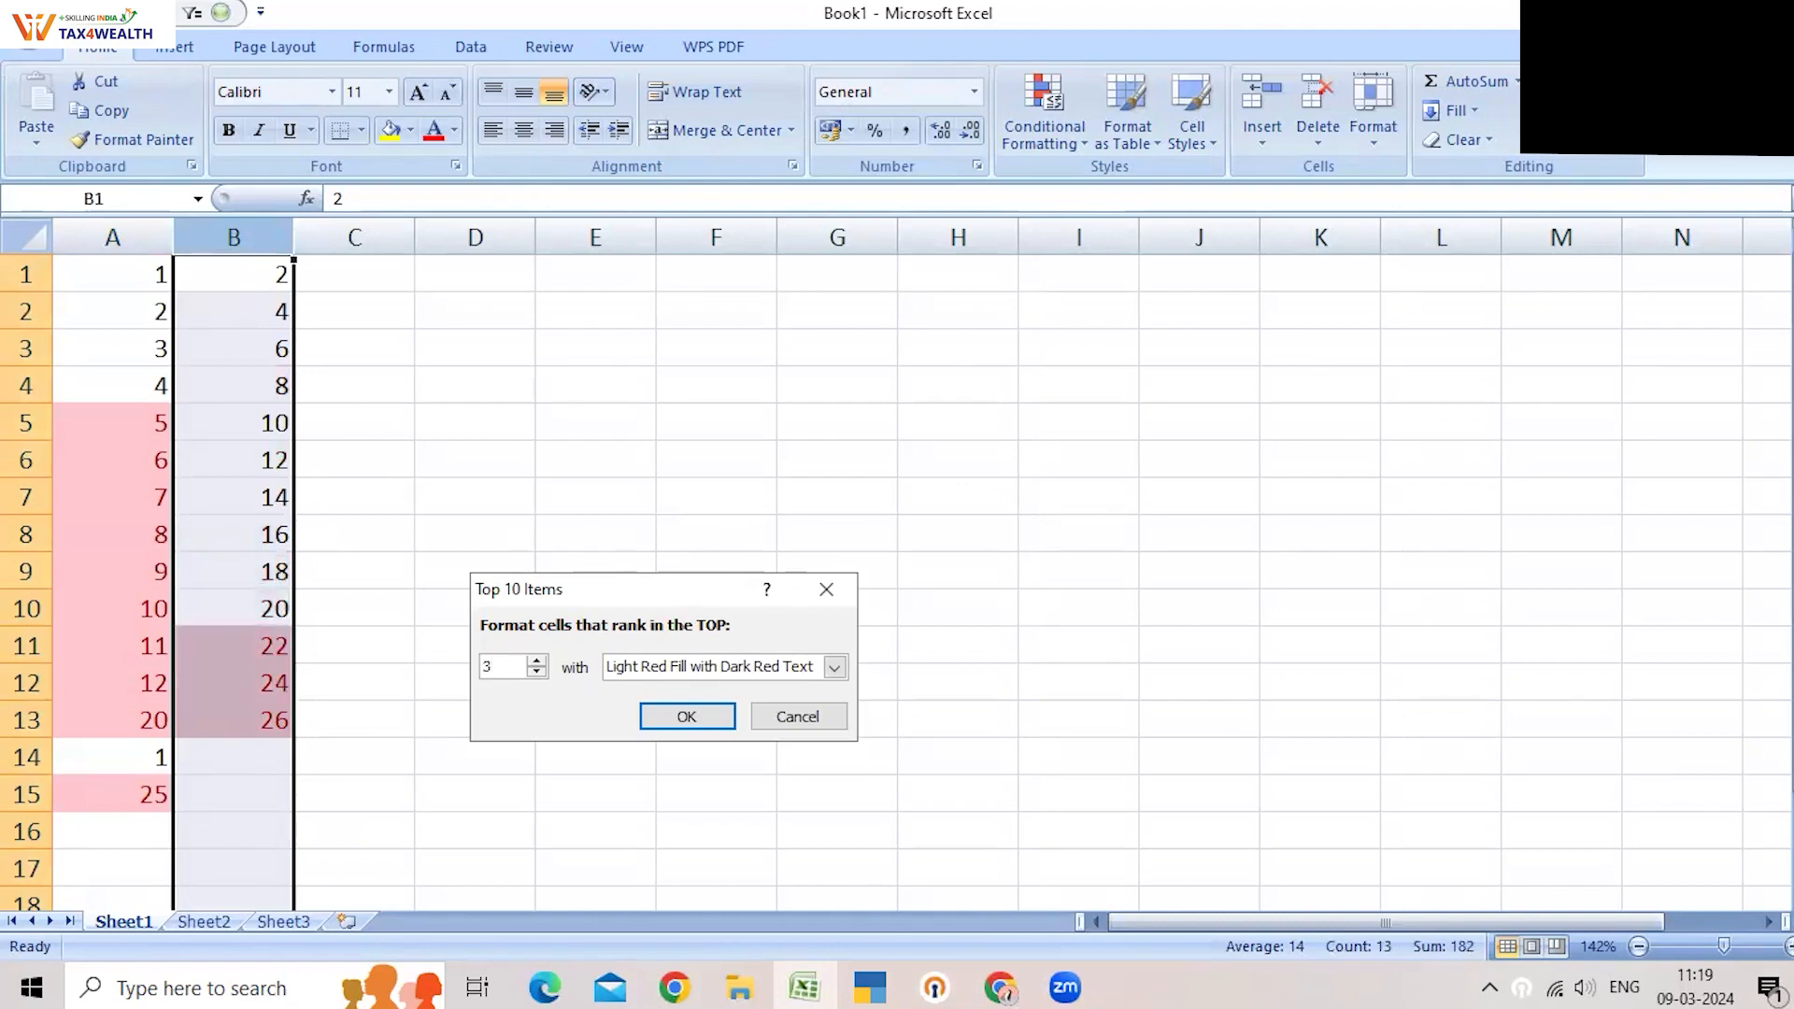
pyautogui.click(687, 717)
pyautogui.click(732, 669)
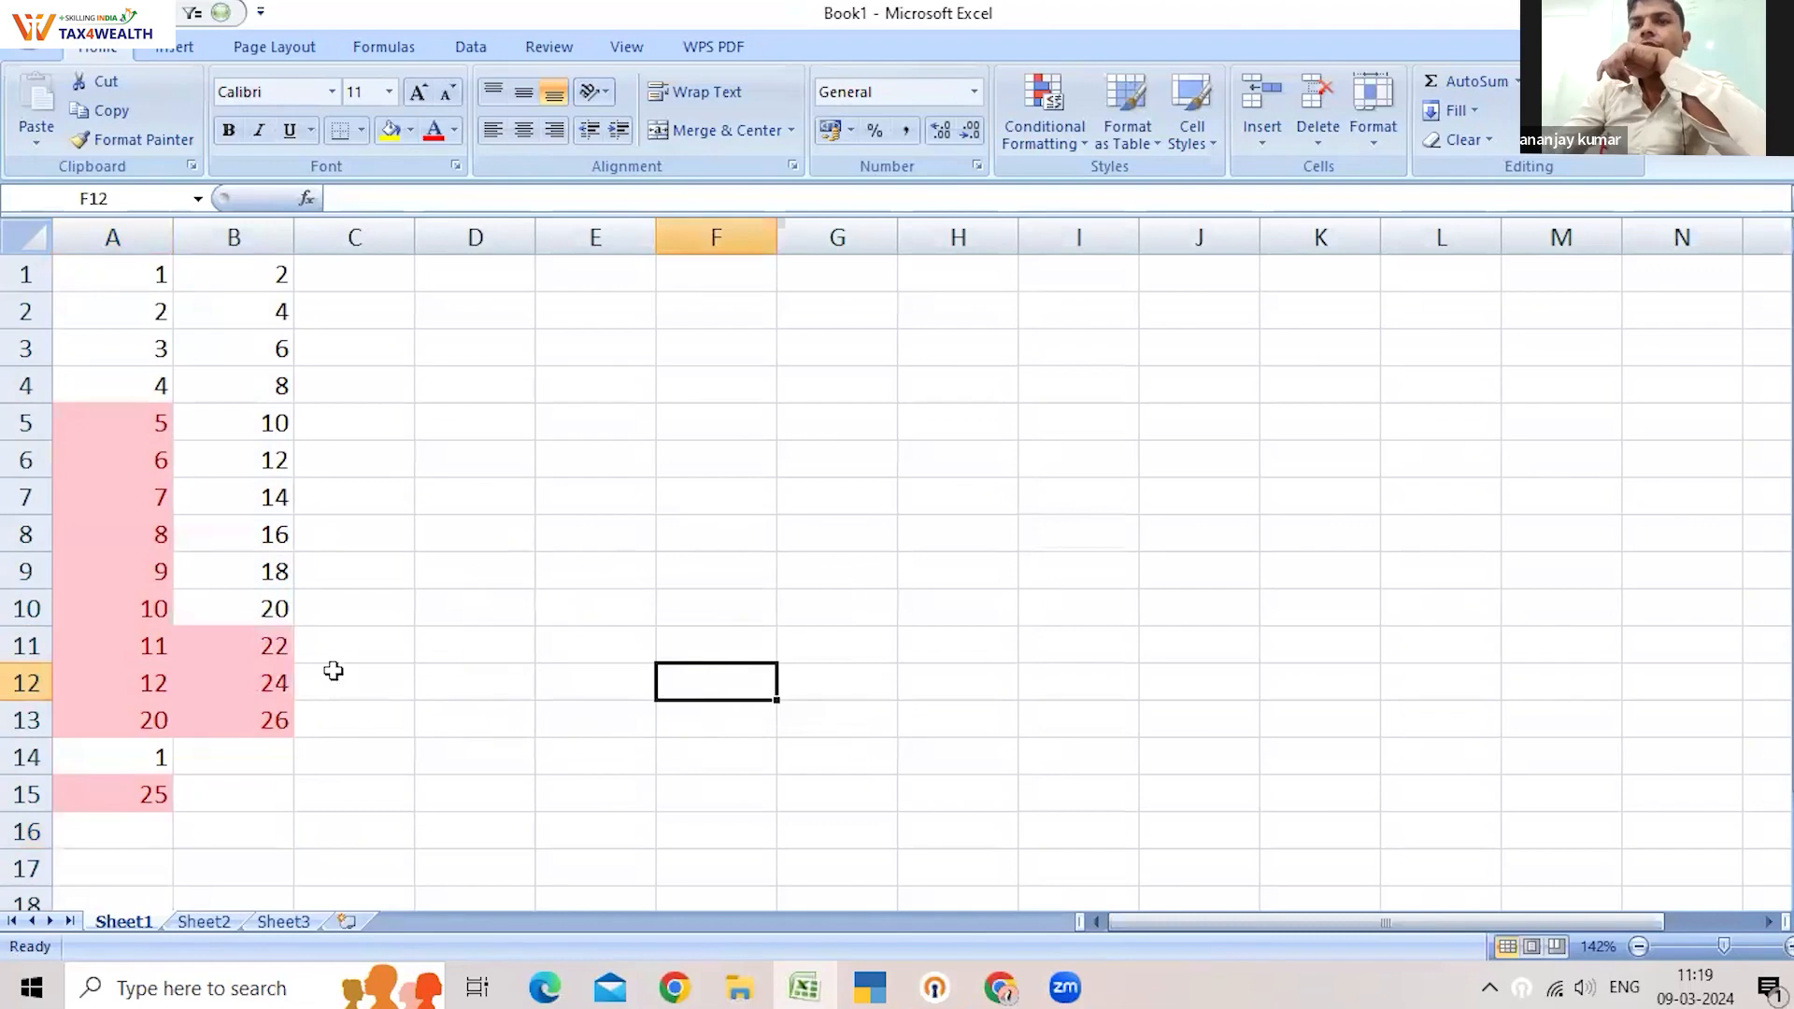
# Remove the conditional formatting from column B.
pyautogui.click(237, 636)
pyautogui.press('Down')
pyautogui.press('Down')
pyautogui.press('Down')
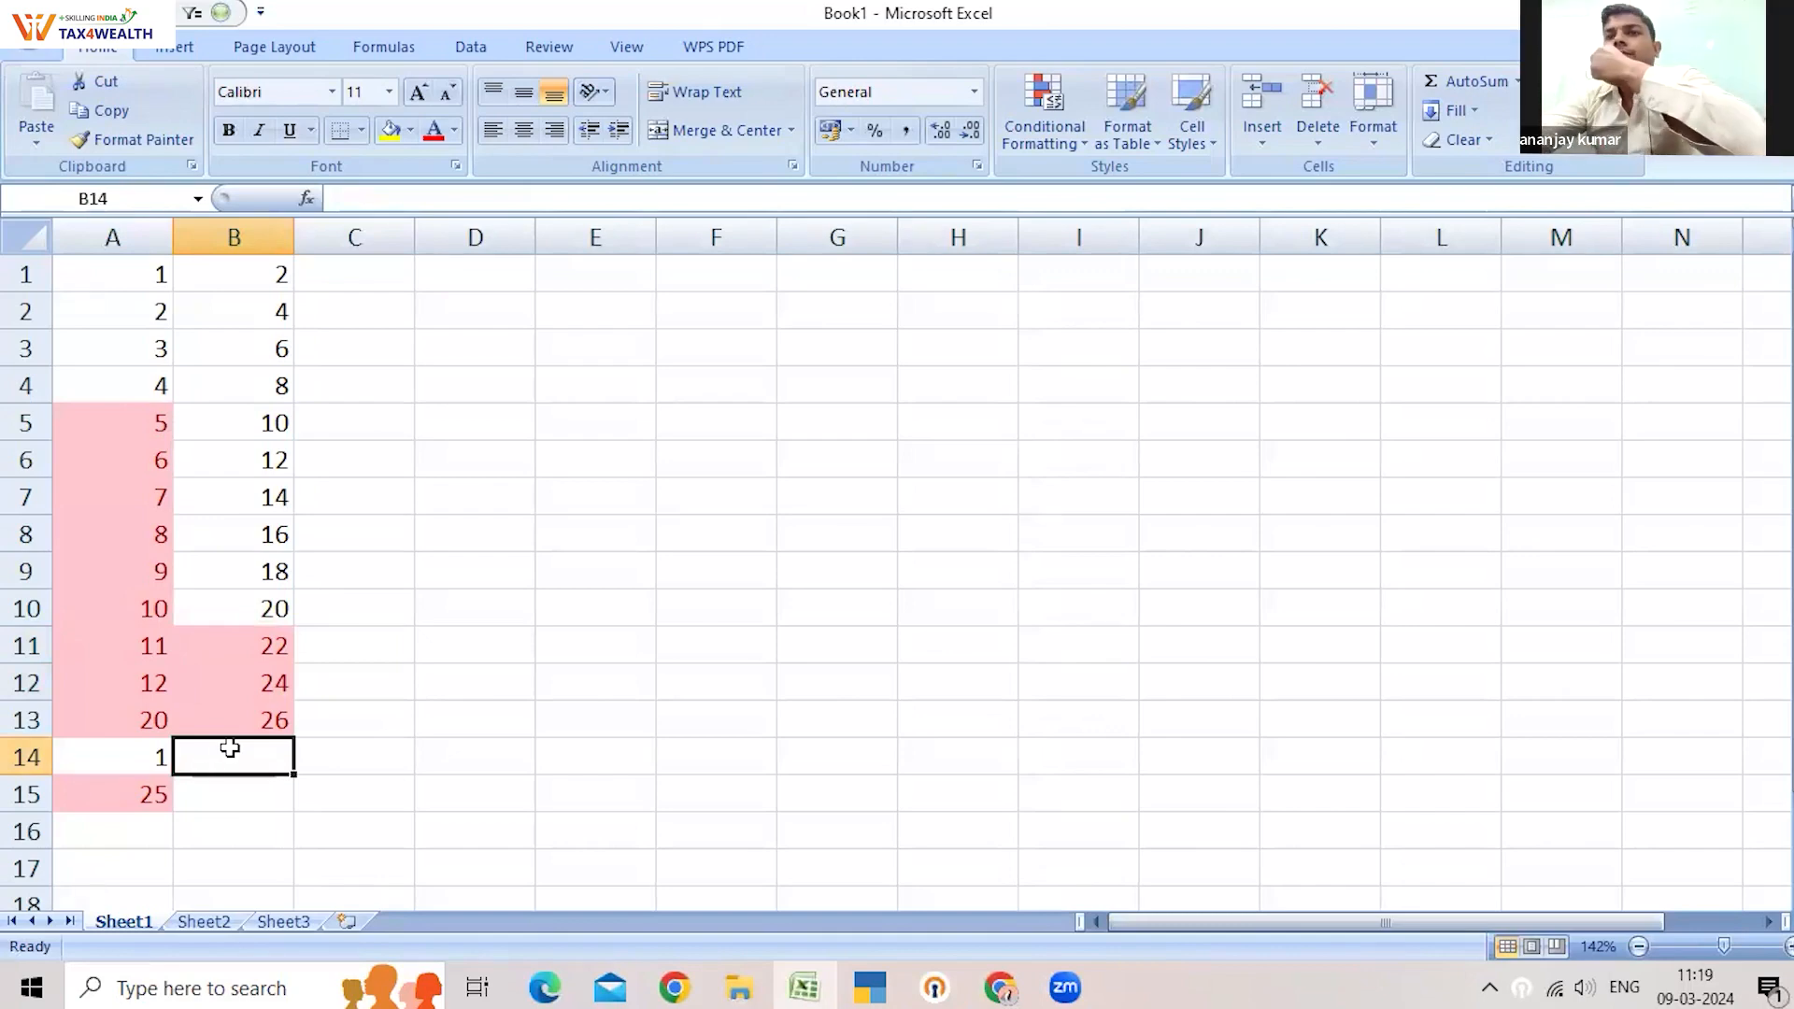
pyautogui.click(234, 243)
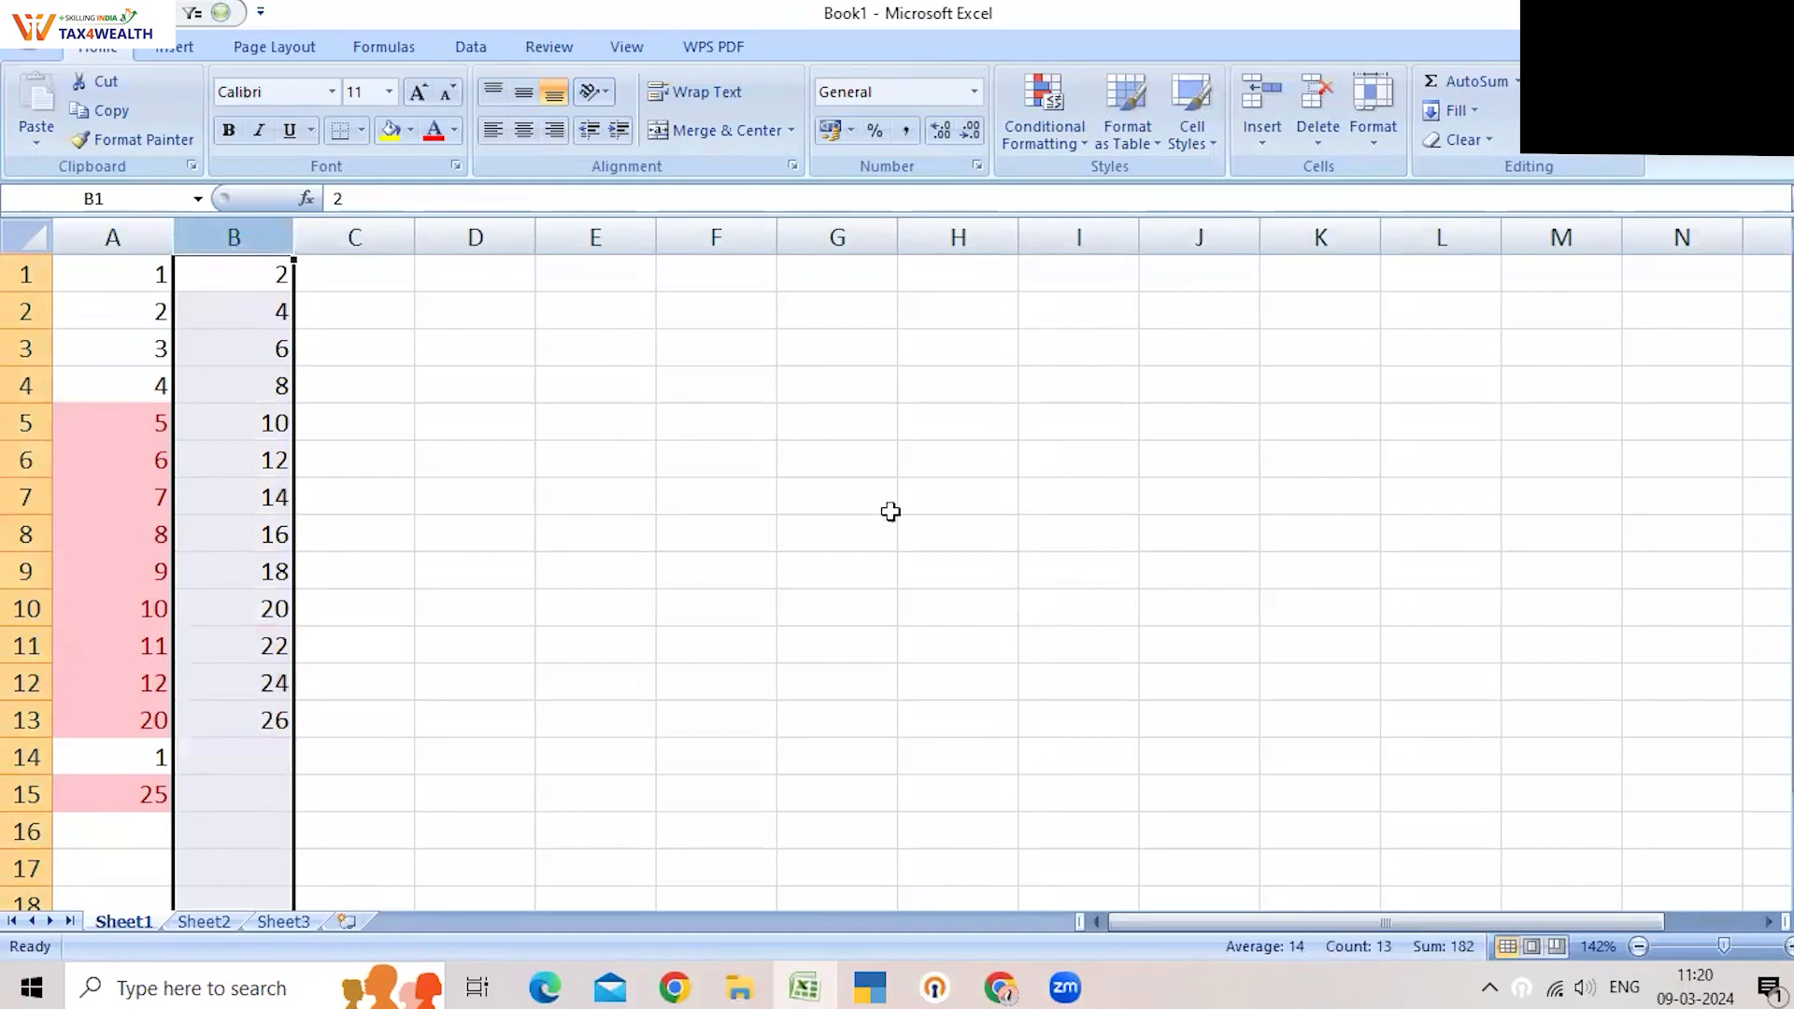
# Examine the values in column B cell by cell against the highlighted cells in column A.
pyautogui.click(830, 540)
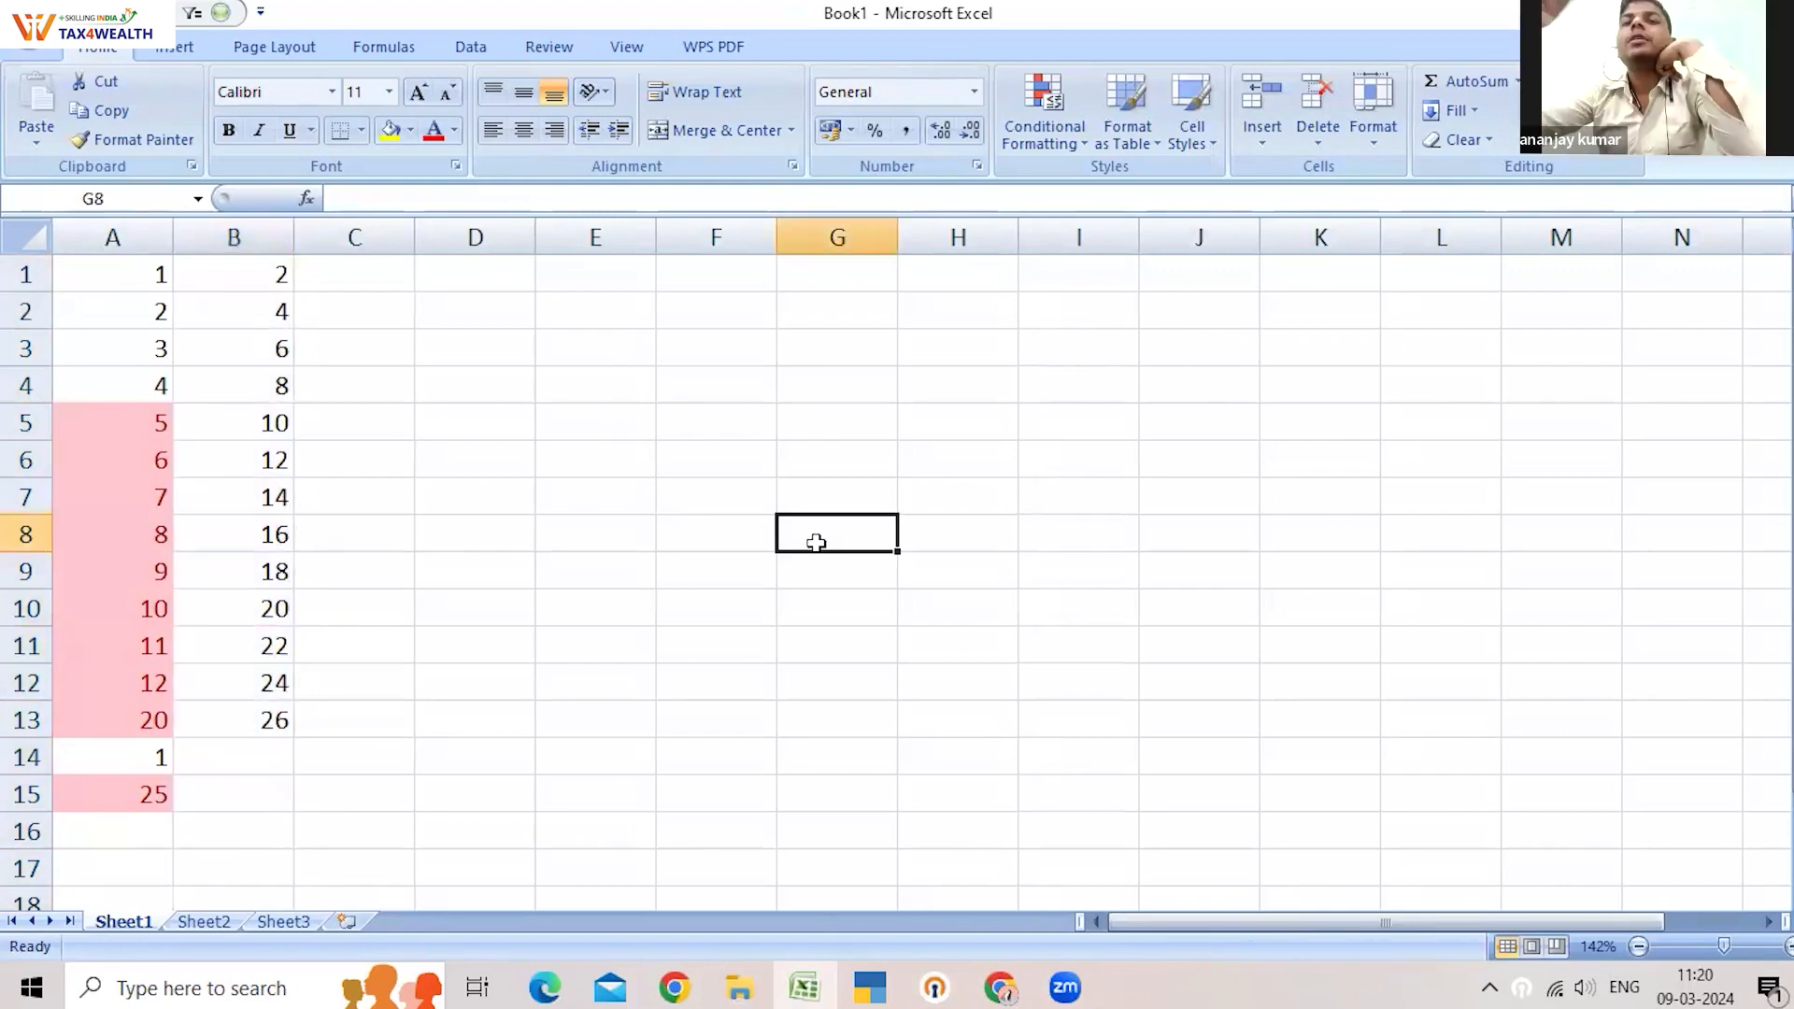
pyautogui.click(567, 538)
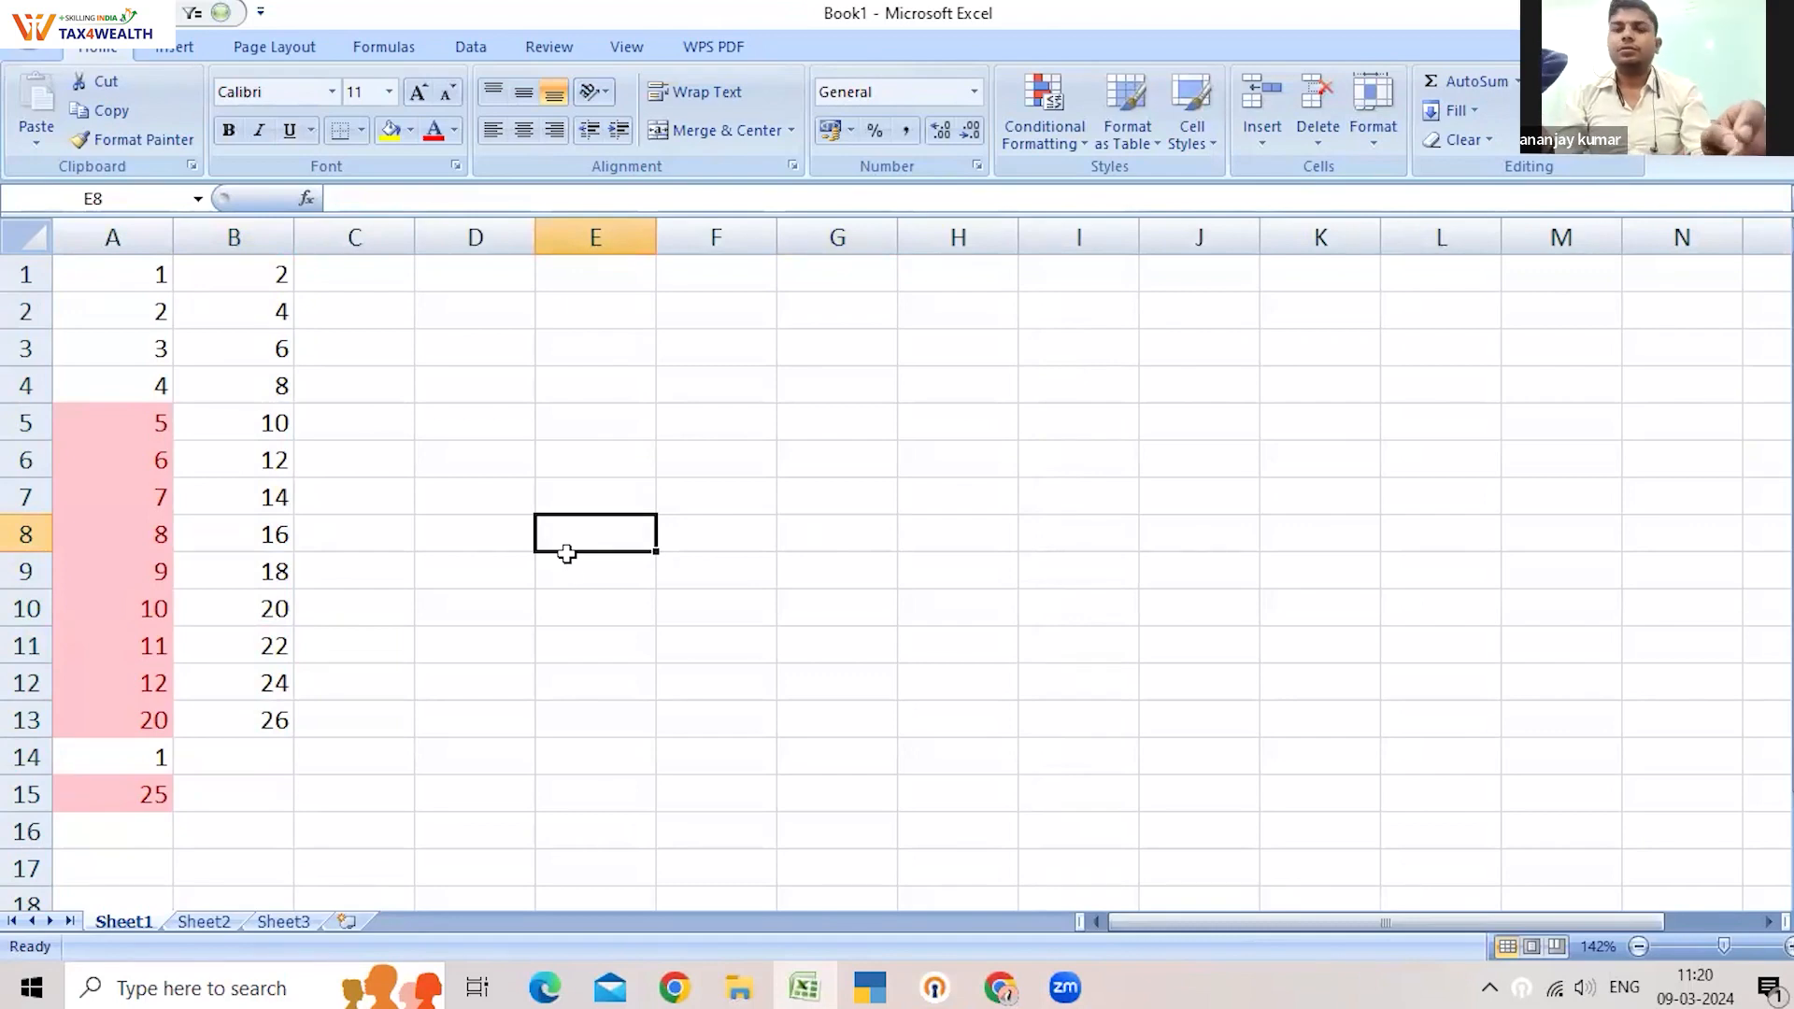
pyautogui.click(323, 541)
pyautogui.click(271, 606)
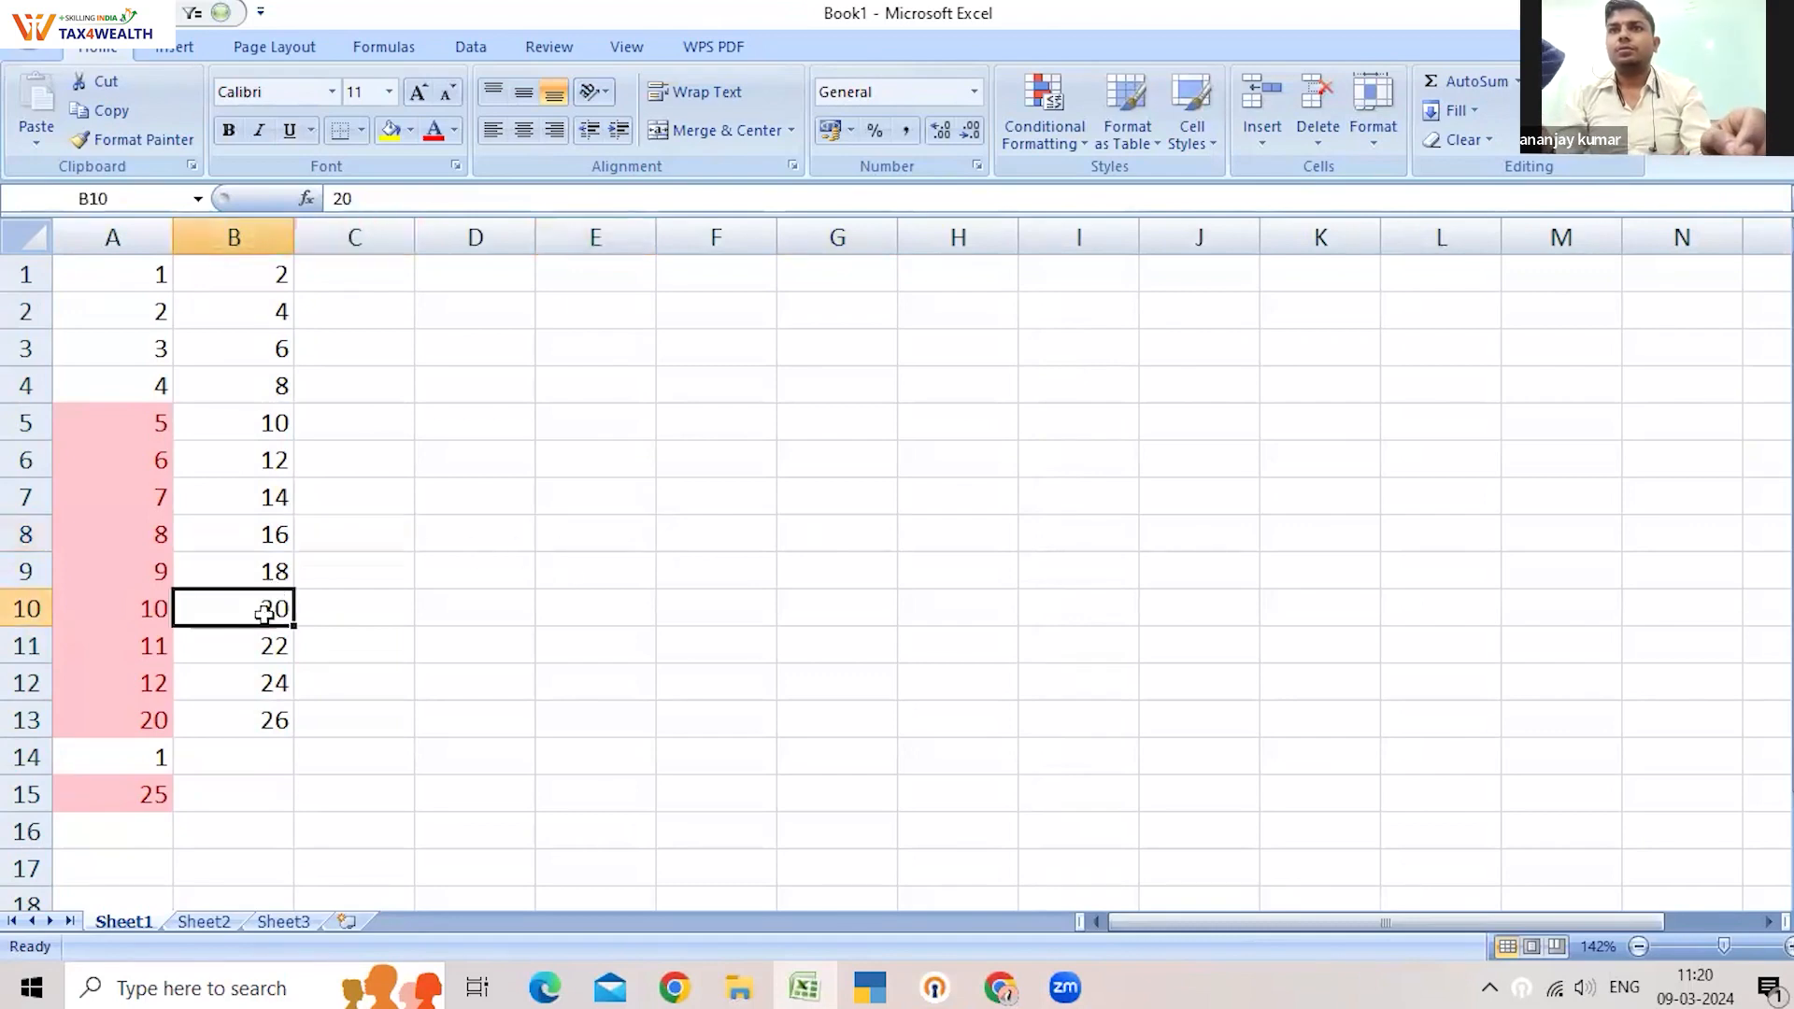
pyautogui.click(249, 654)
pyautogui.click(243, 713)
pyautogui.click(250, 782)
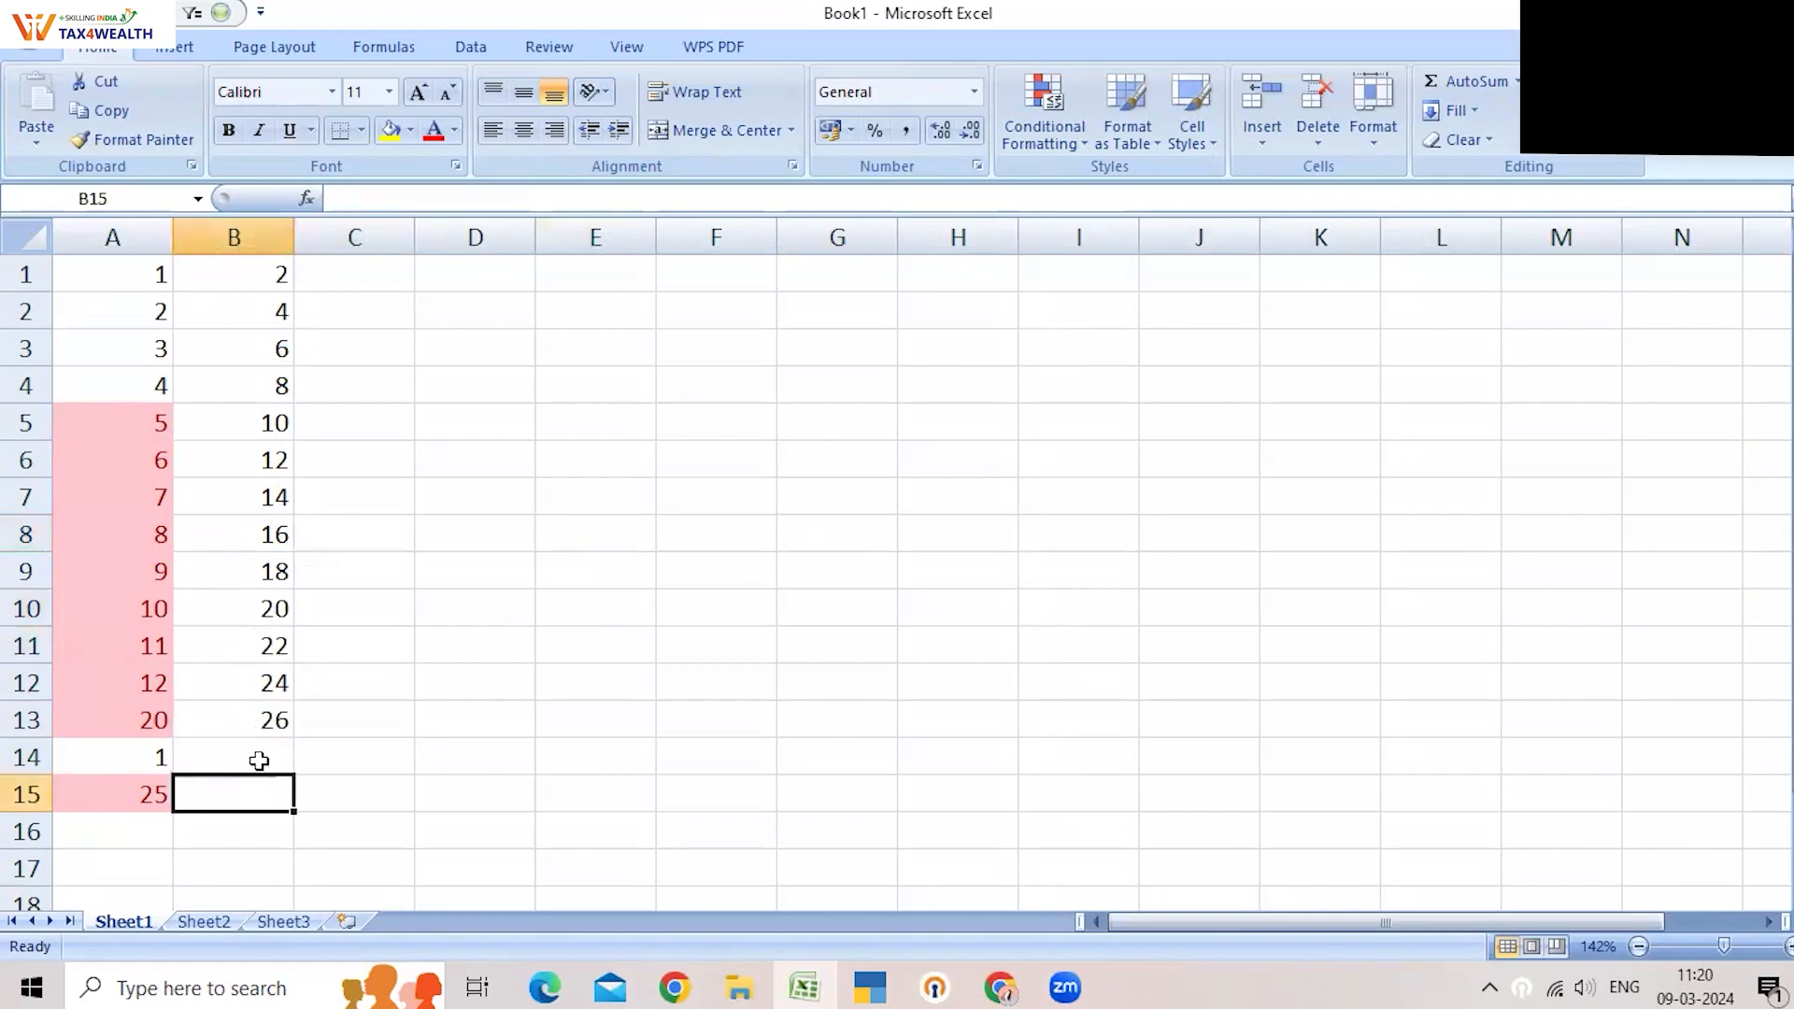
pyautogui.click(261, 748)
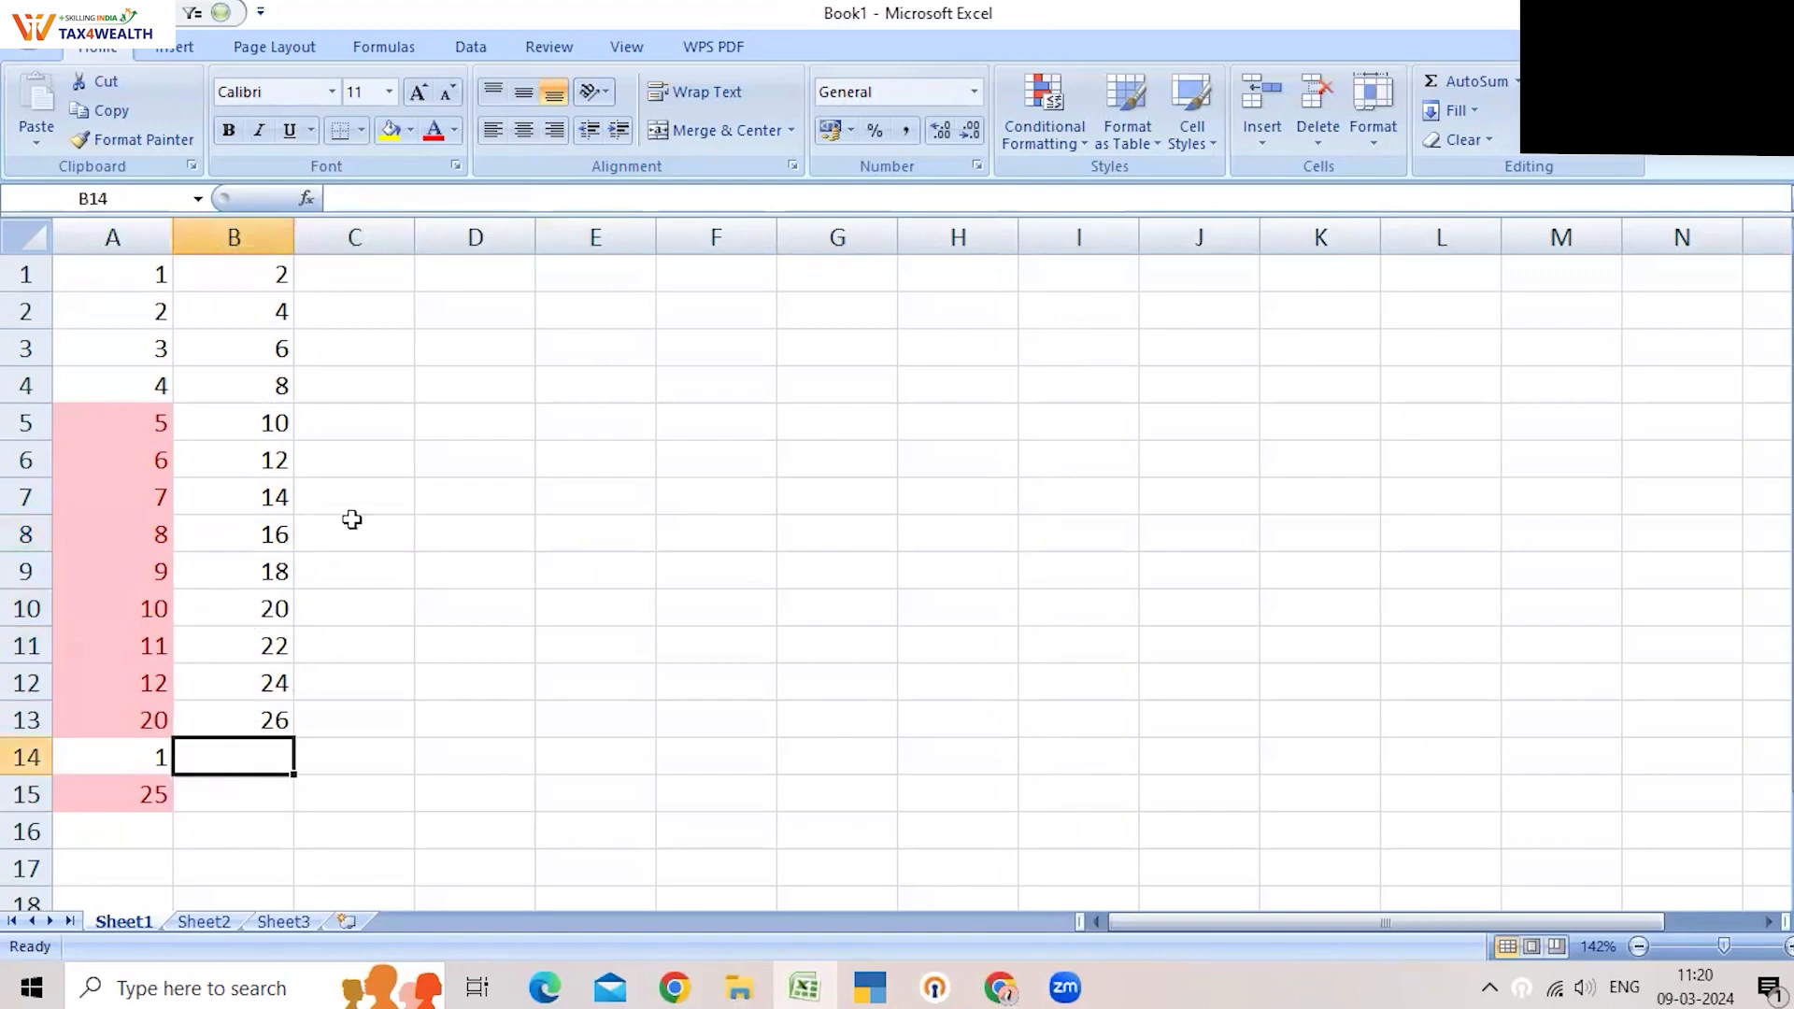
pyautogui.click(265, 504)
pyautogui.click(257, 572)
pyautogui.click(252, 605)
pyautogui.click(258, 675)
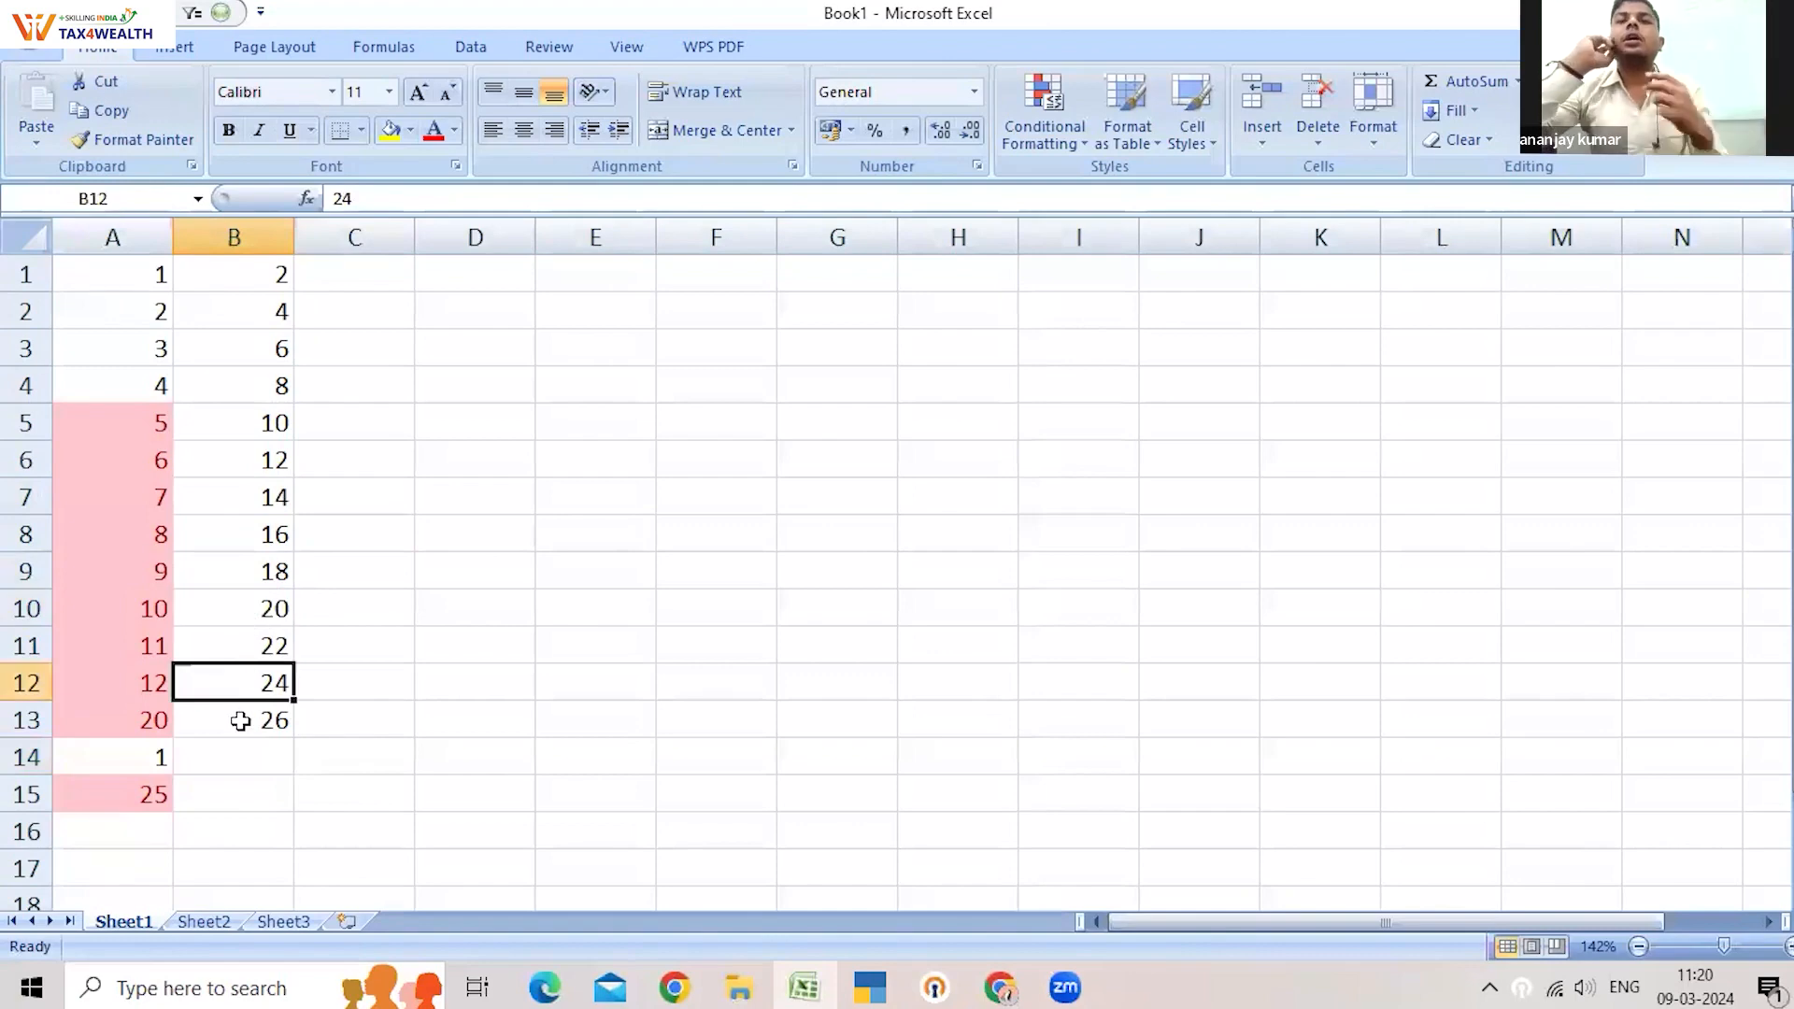
pyautogui.click(252, 721)
pyautogui.click(260, 757)
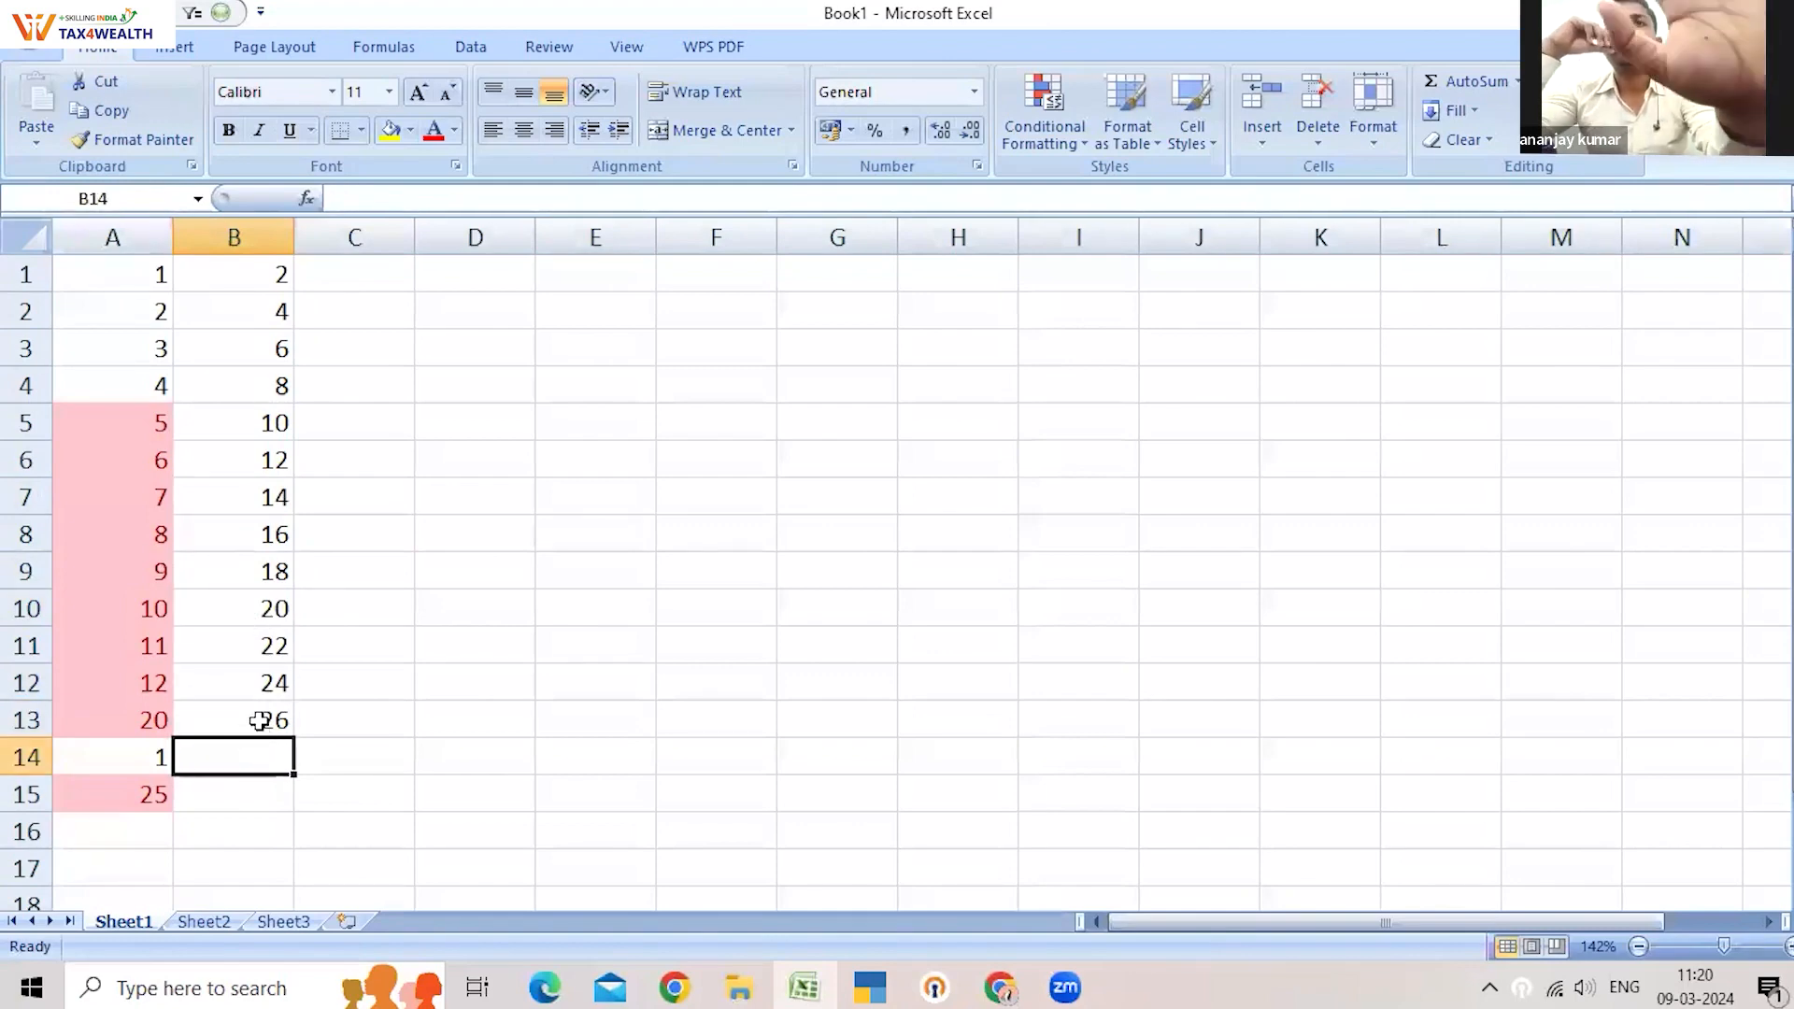
pyautogui.click(260, 717)
pyautogui.click(257, 682)
pyautogui.click(248, 645)
pyautogui.click(251, 608)
pyautogui.click(254, 572)
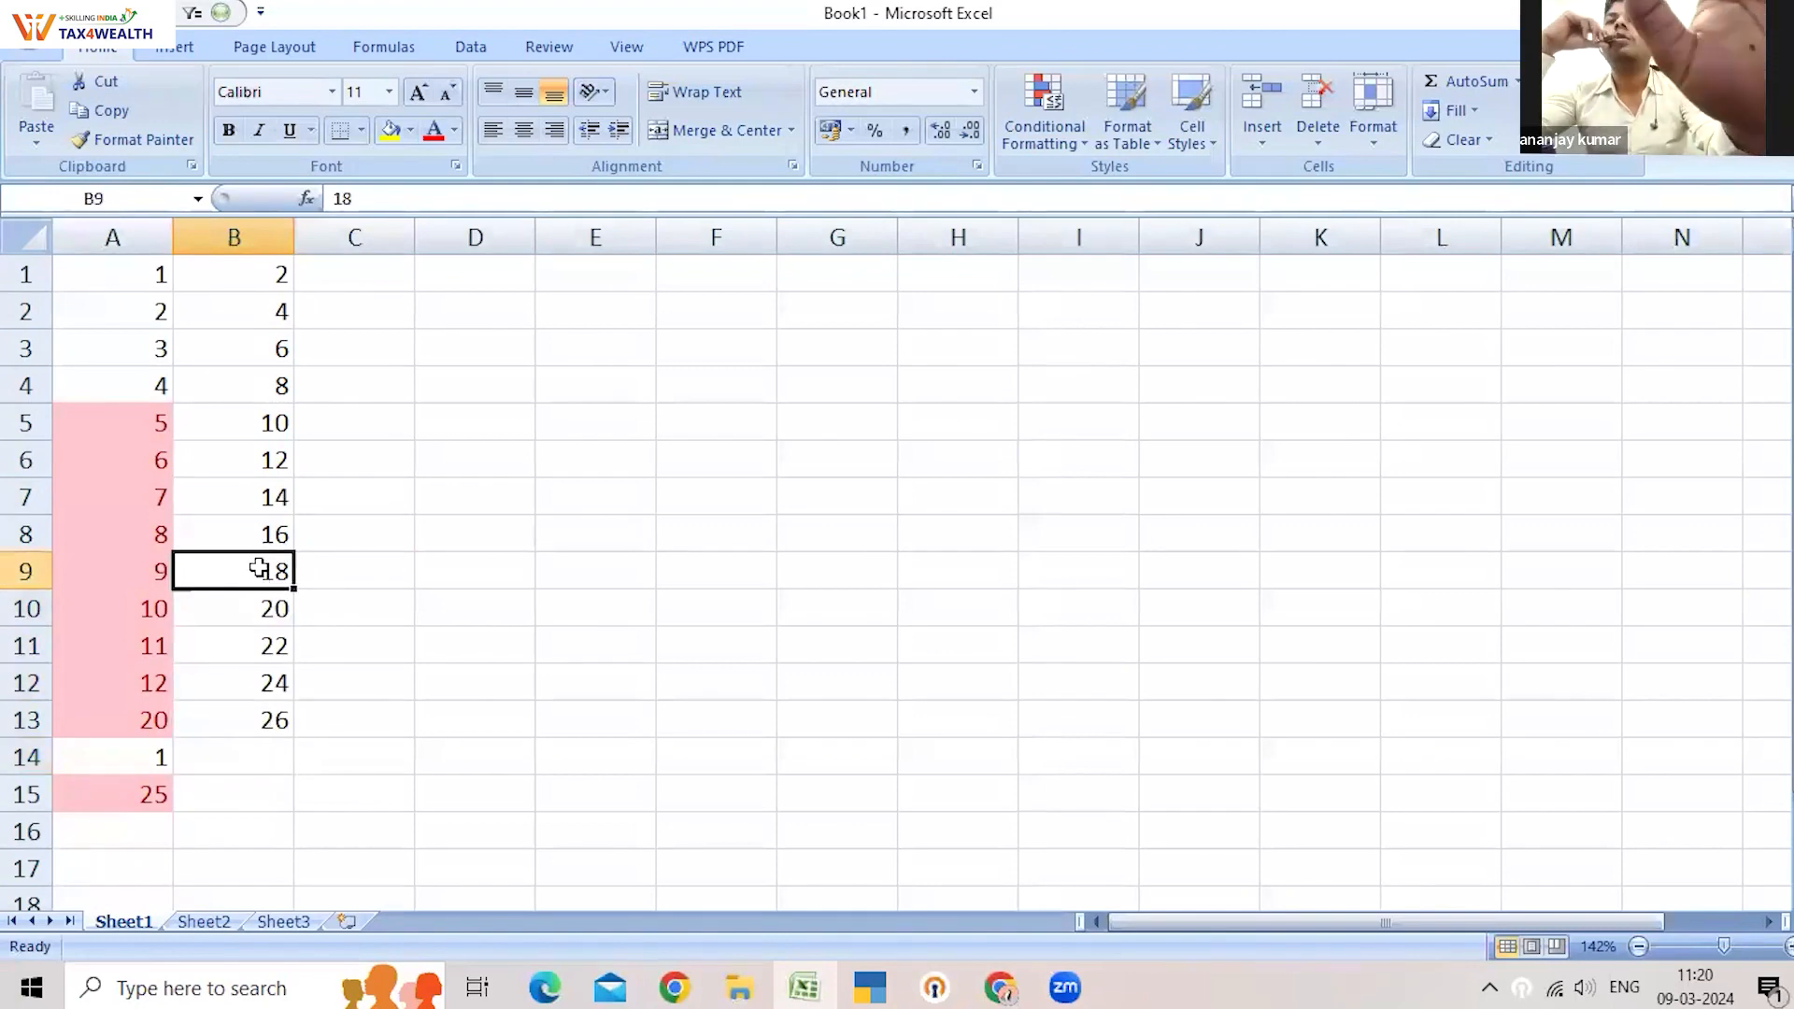
pyautogui.click(250, 509)
pyautogui.click(244, 452)
pyautogui.click(243, 421)
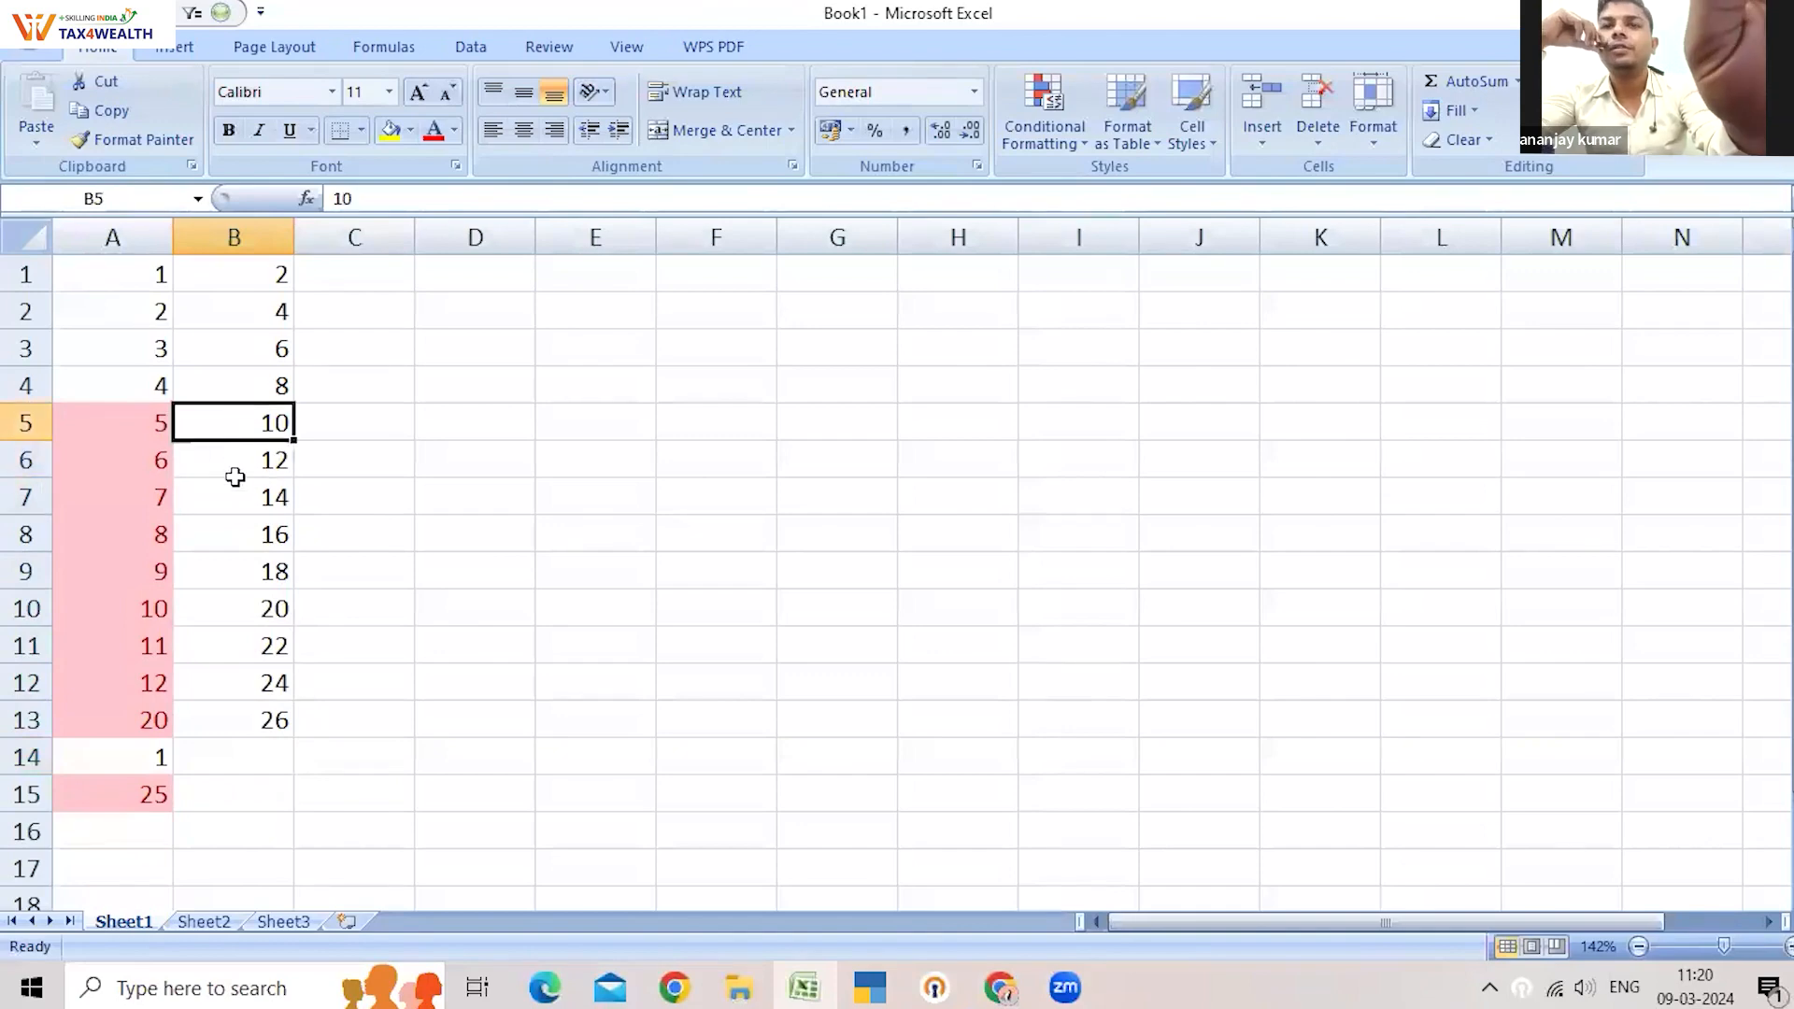
pyautogui.click(248, 497)
pyautogui.click(251, 572)
pyautogui.click(249, 609)
pyautogui.click(242, 649)
pyautogui.click(240, 685)
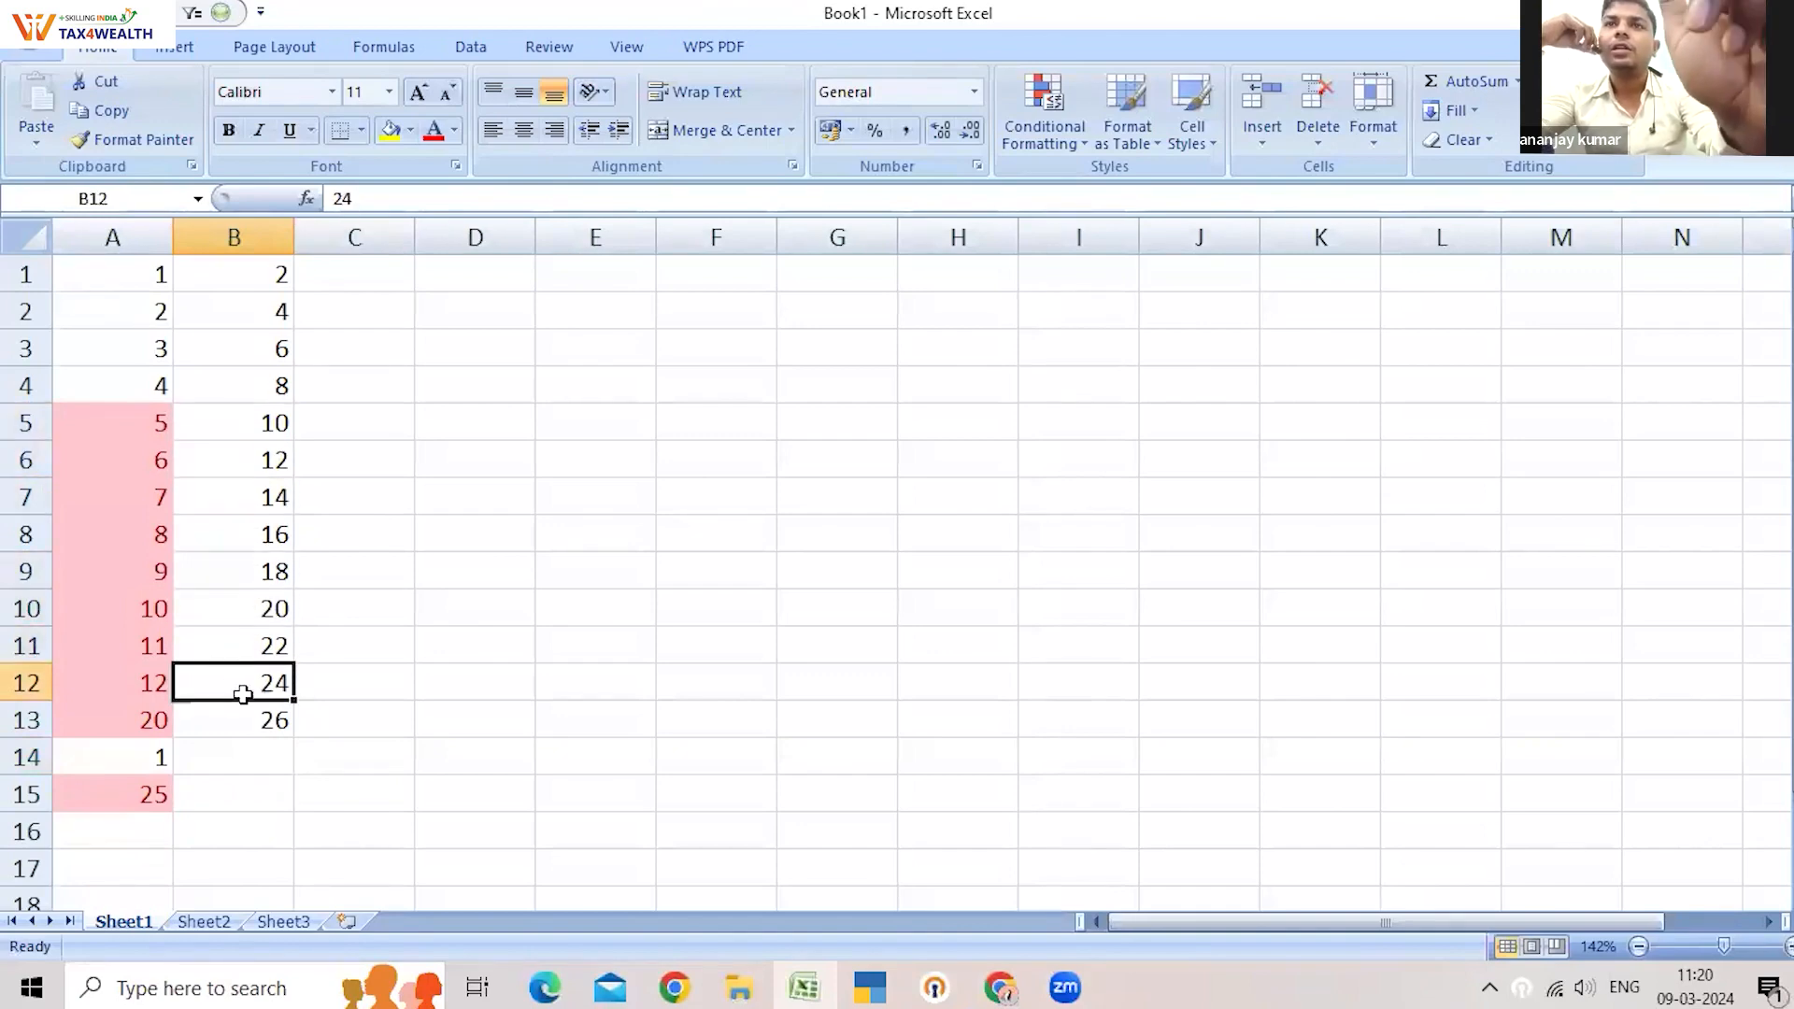
pyautogui.click(247, 720)
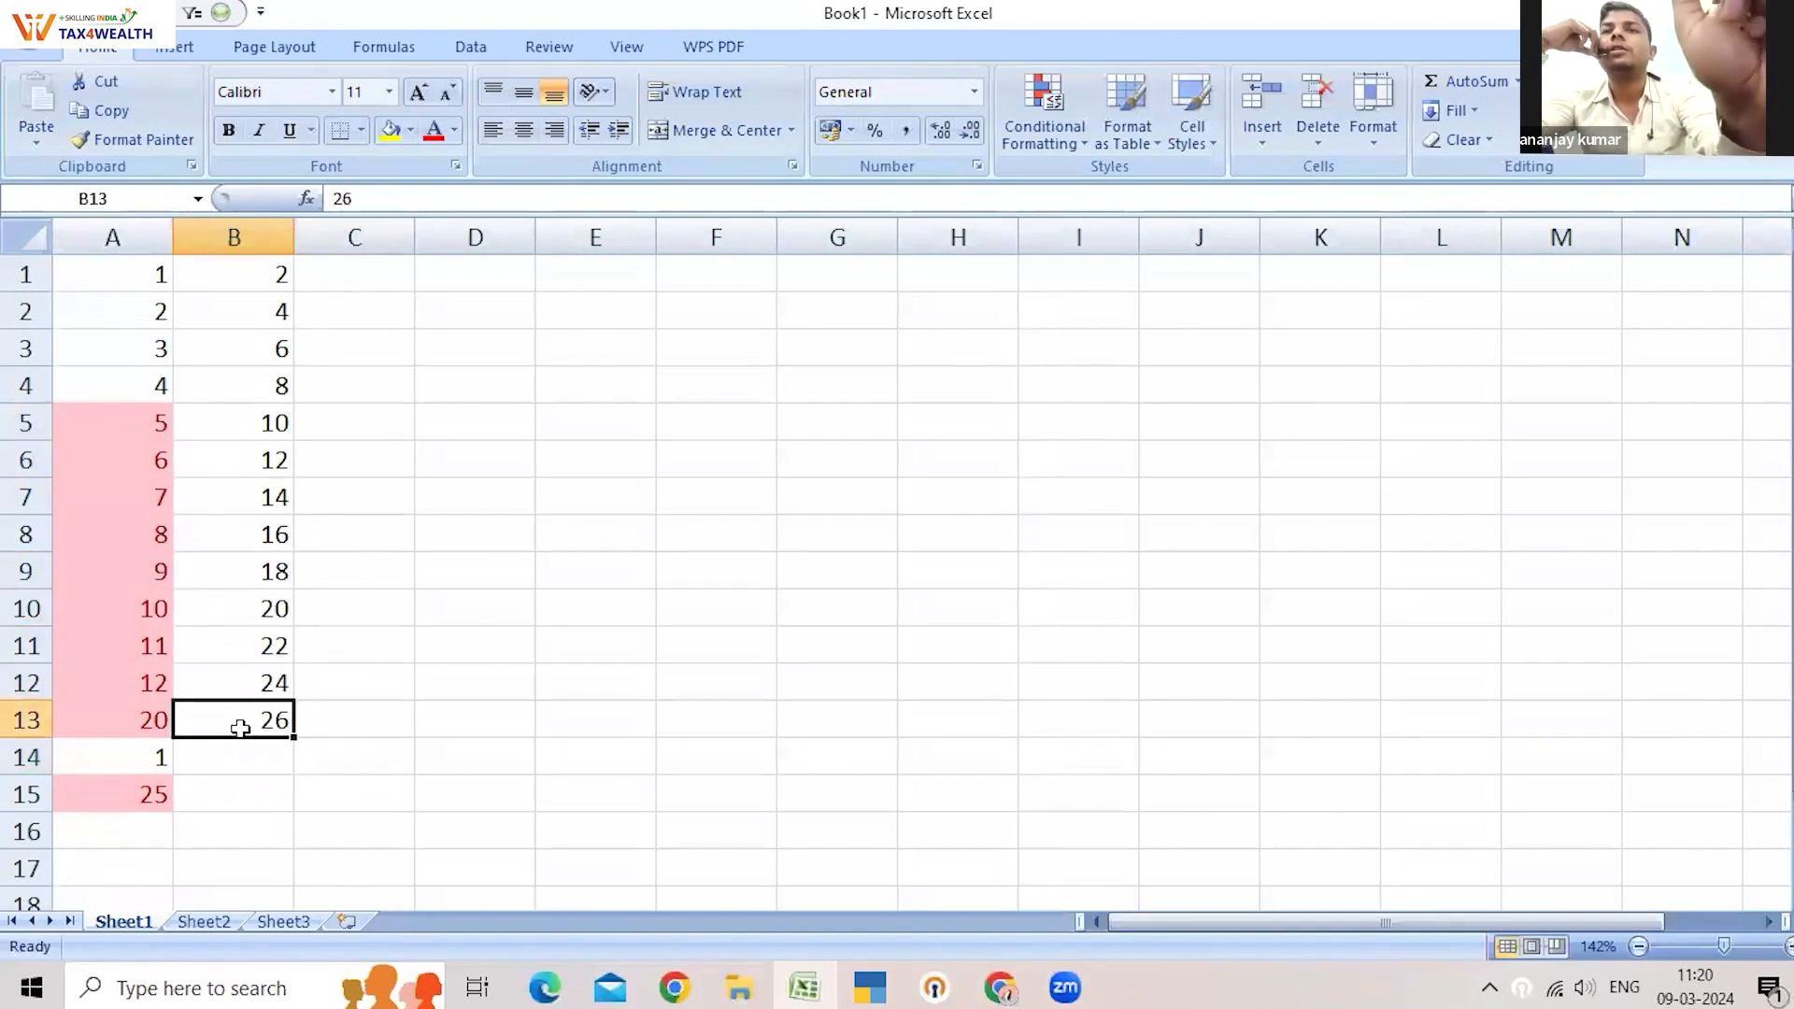
# Clear the contents of cells B2 to C14.
pyautogui.moveTo(271, 313); pyautogui.dragTo(312, 745)
pyautogui.press('Delete')
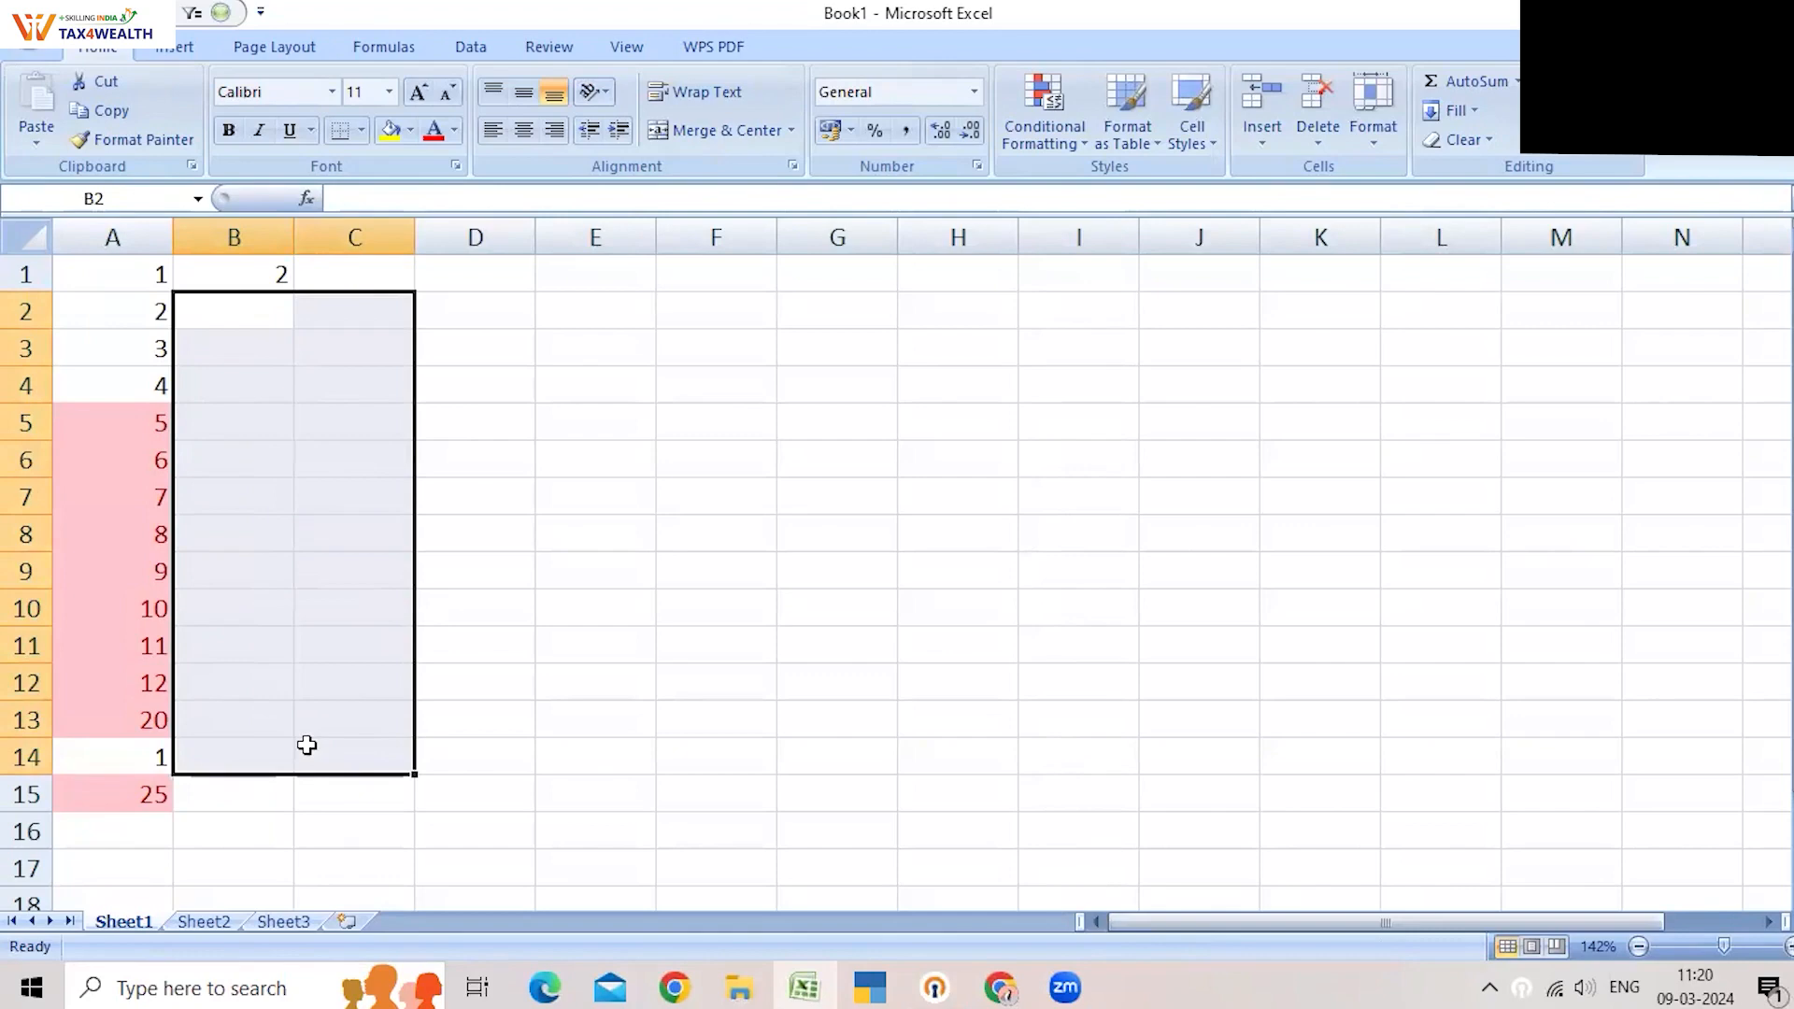
pyautogui.click(651, 505)
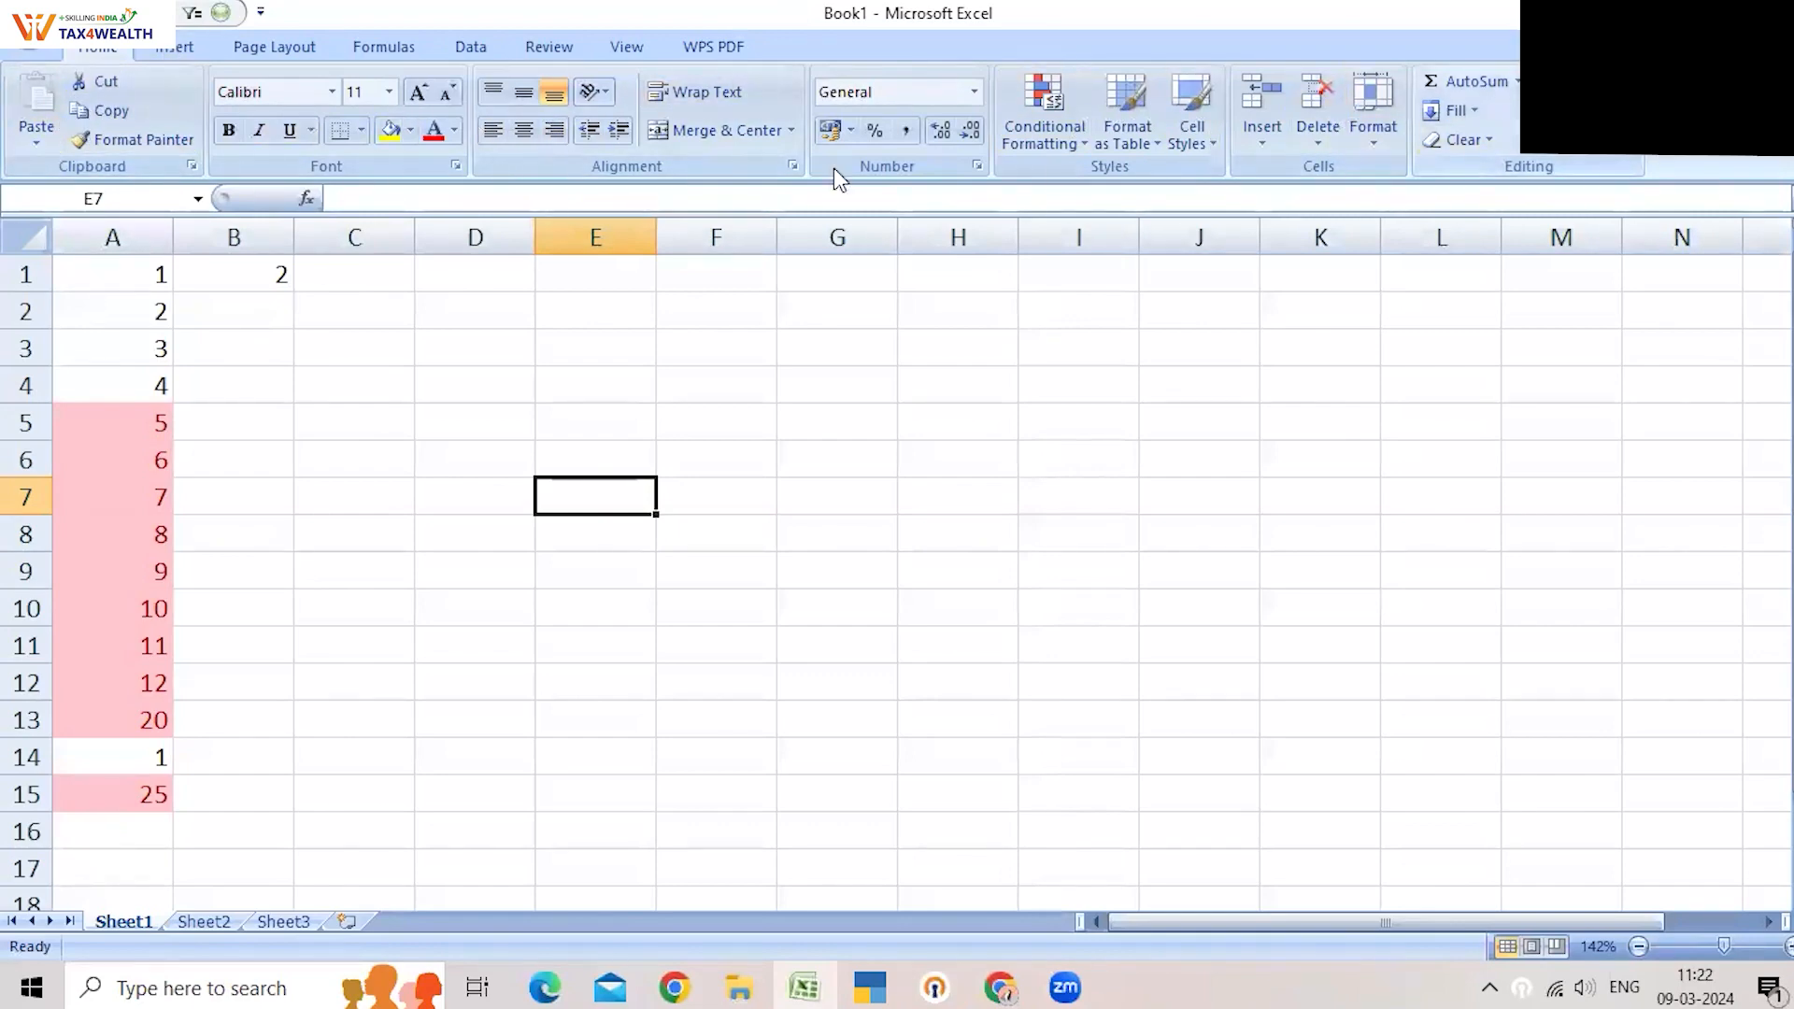
pyautogui.click(178, 47)
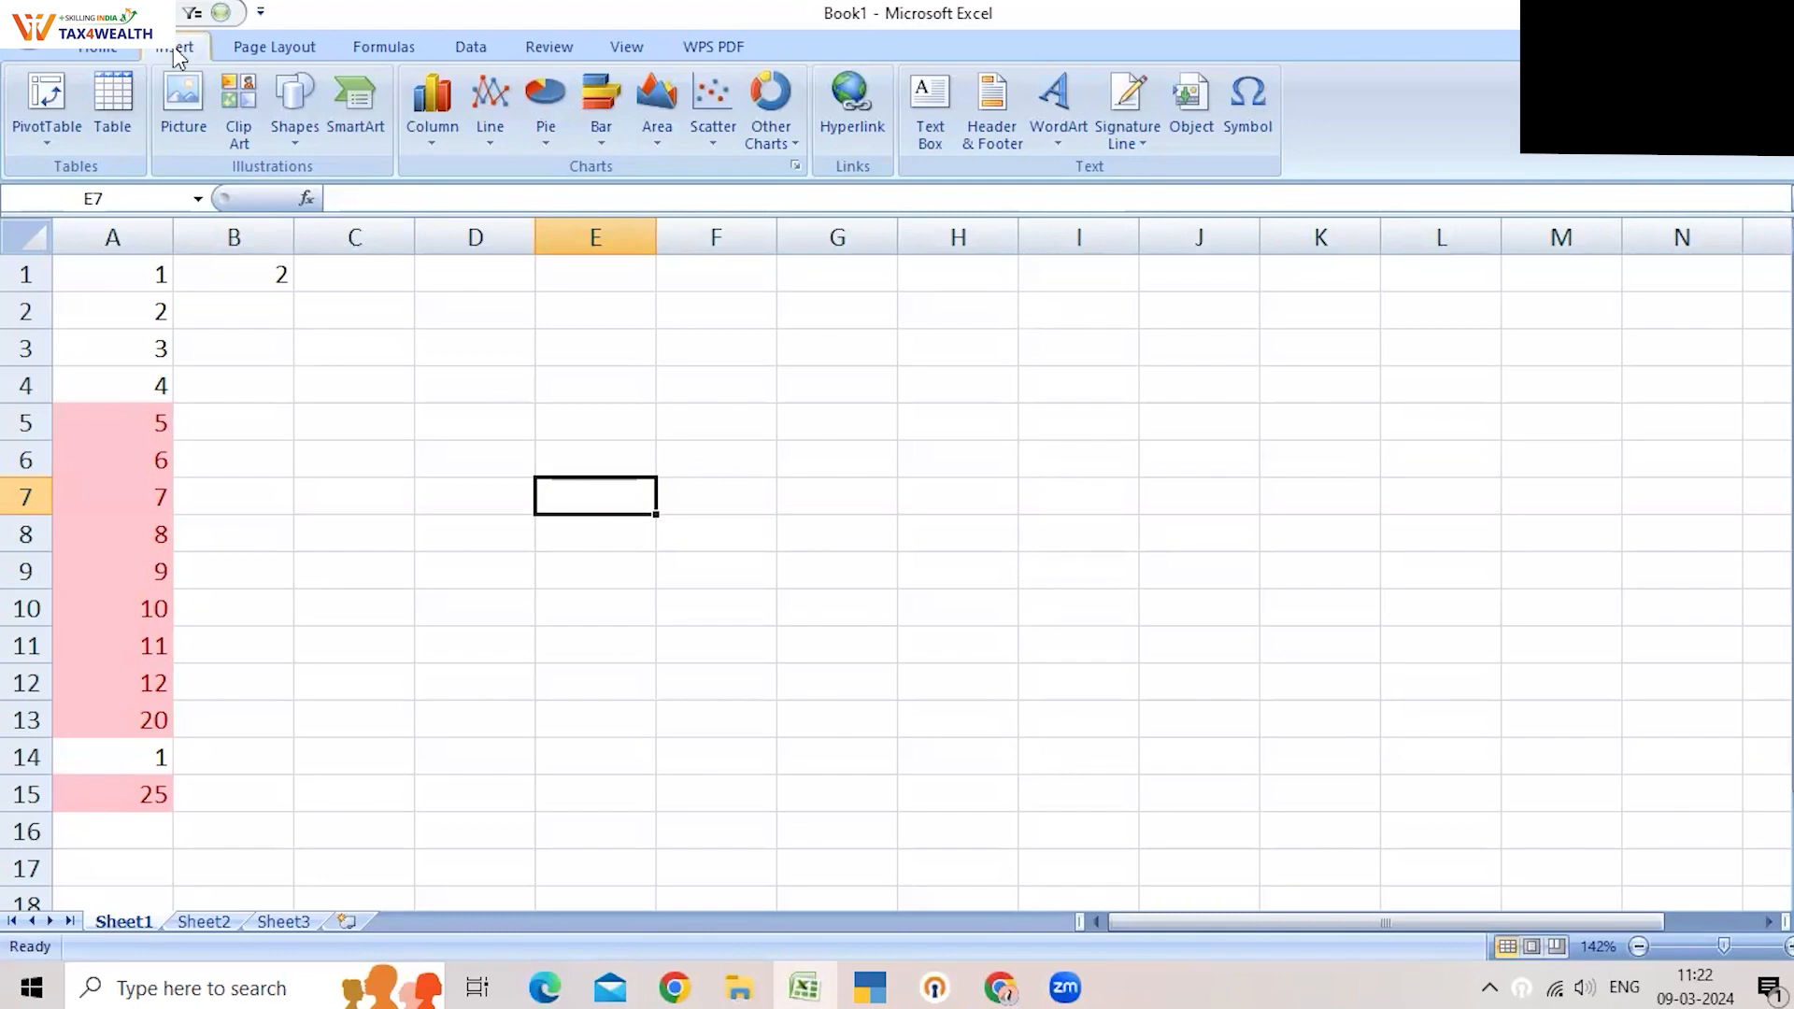
pyautogui.click(470, 415)
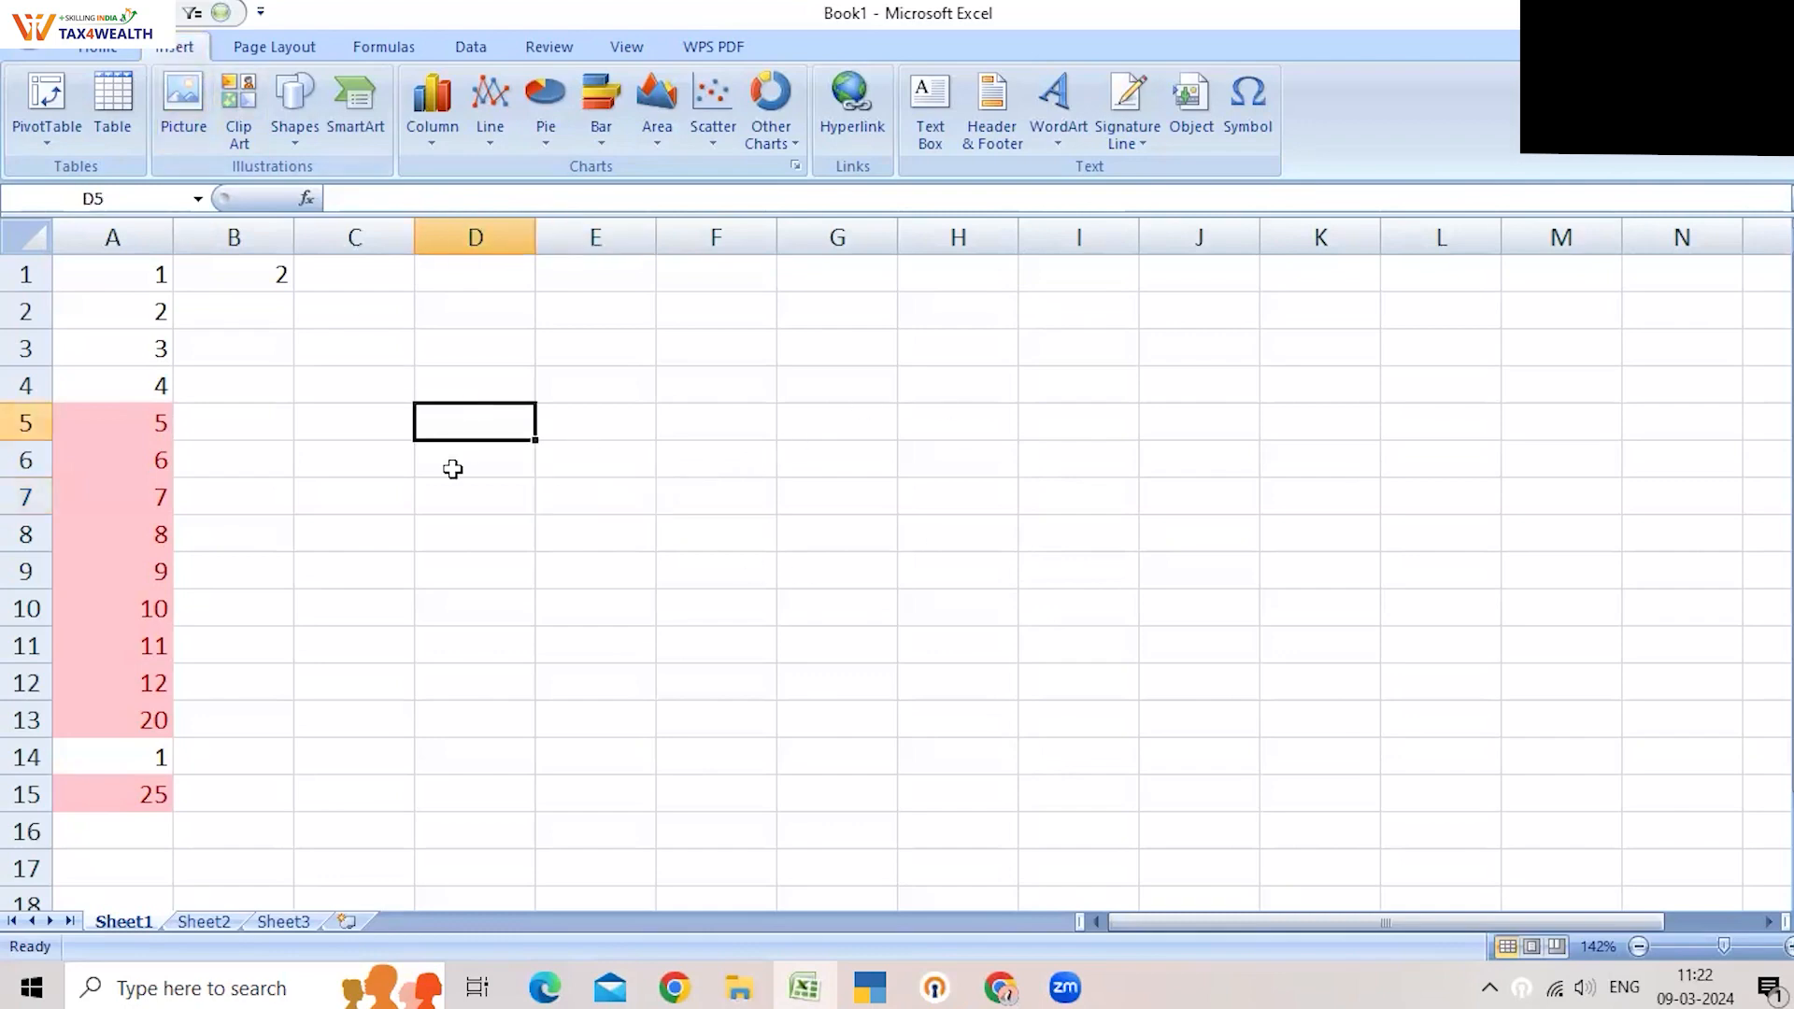
pyautogui.click(404, 407)
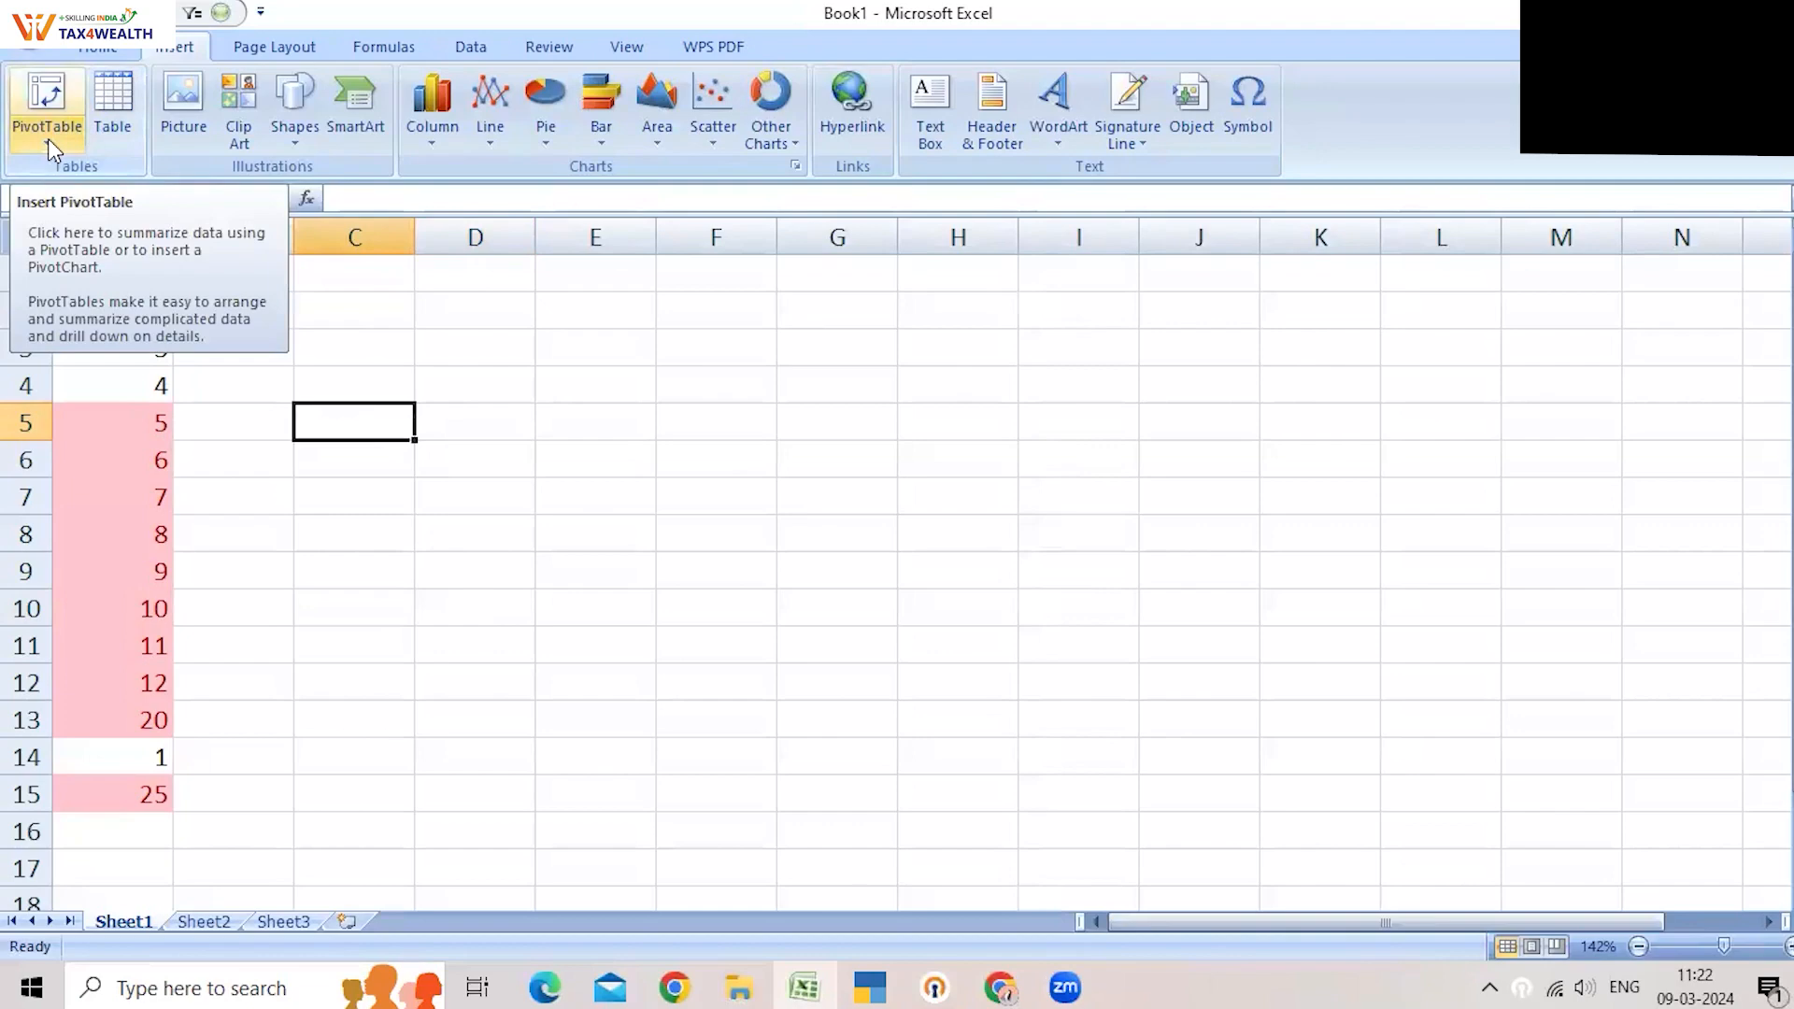
pyautogui.click(565, 500)
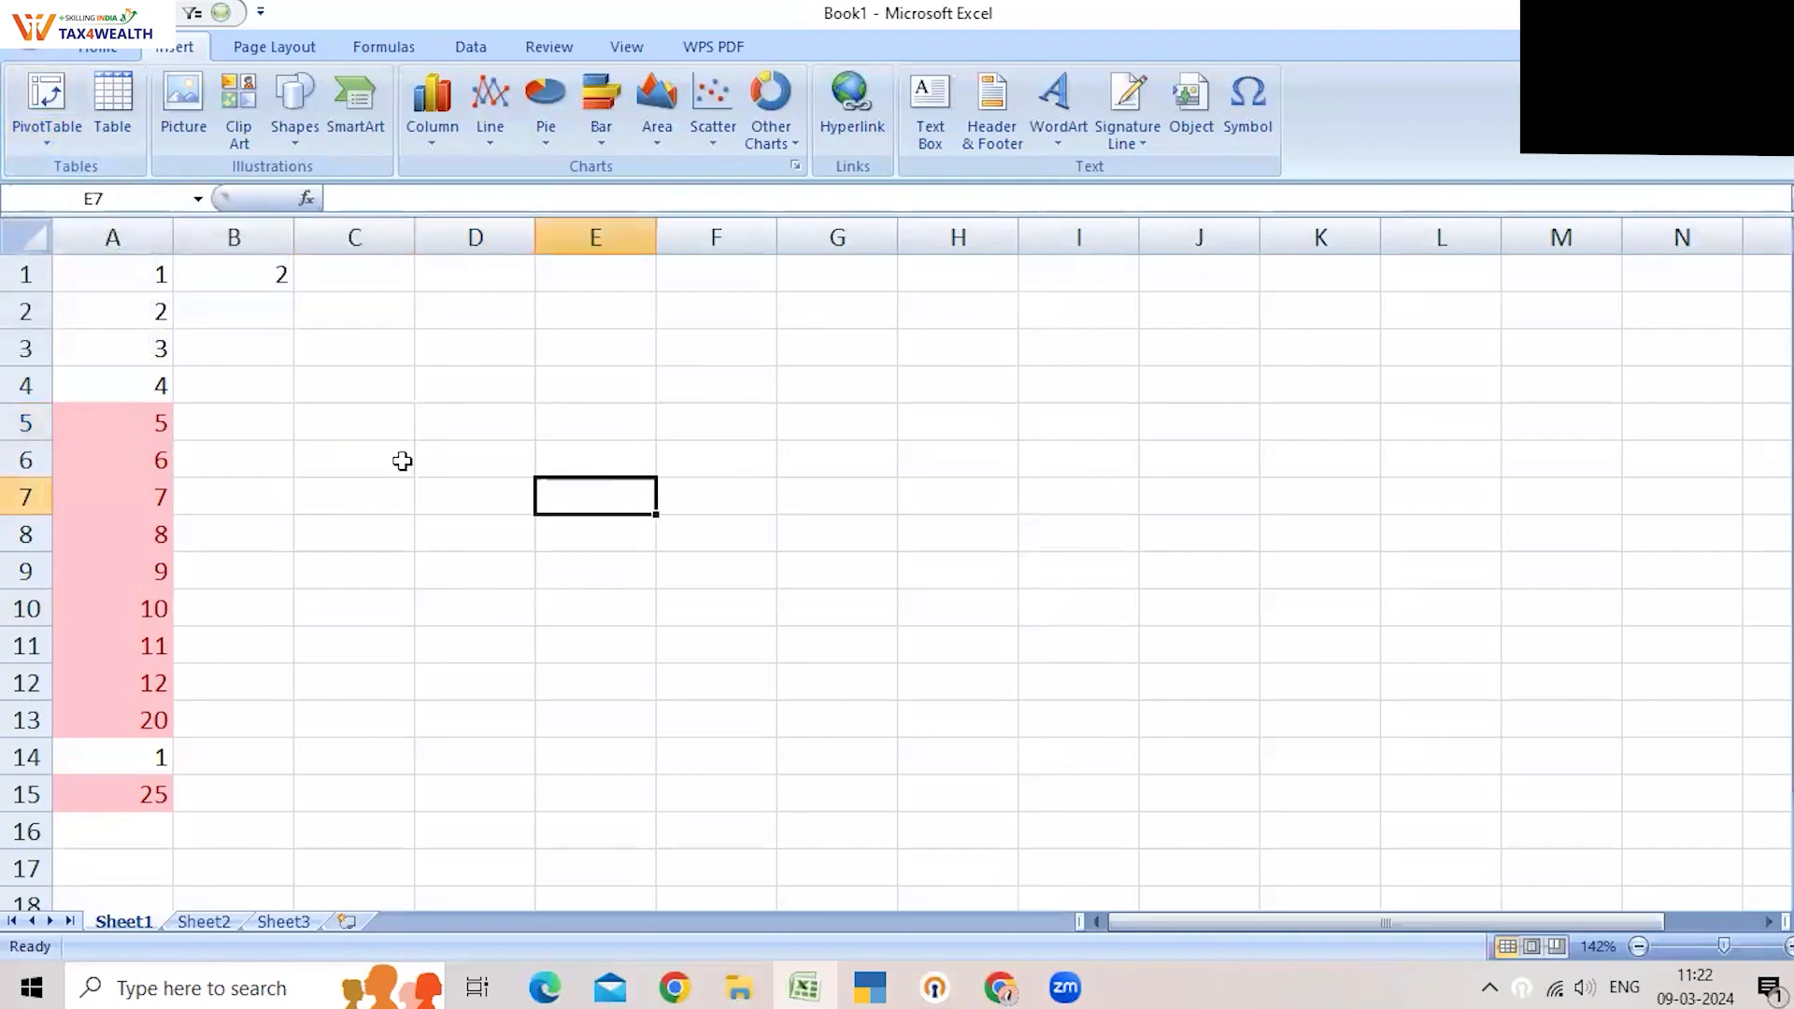
pyautogui.click(253, 378)
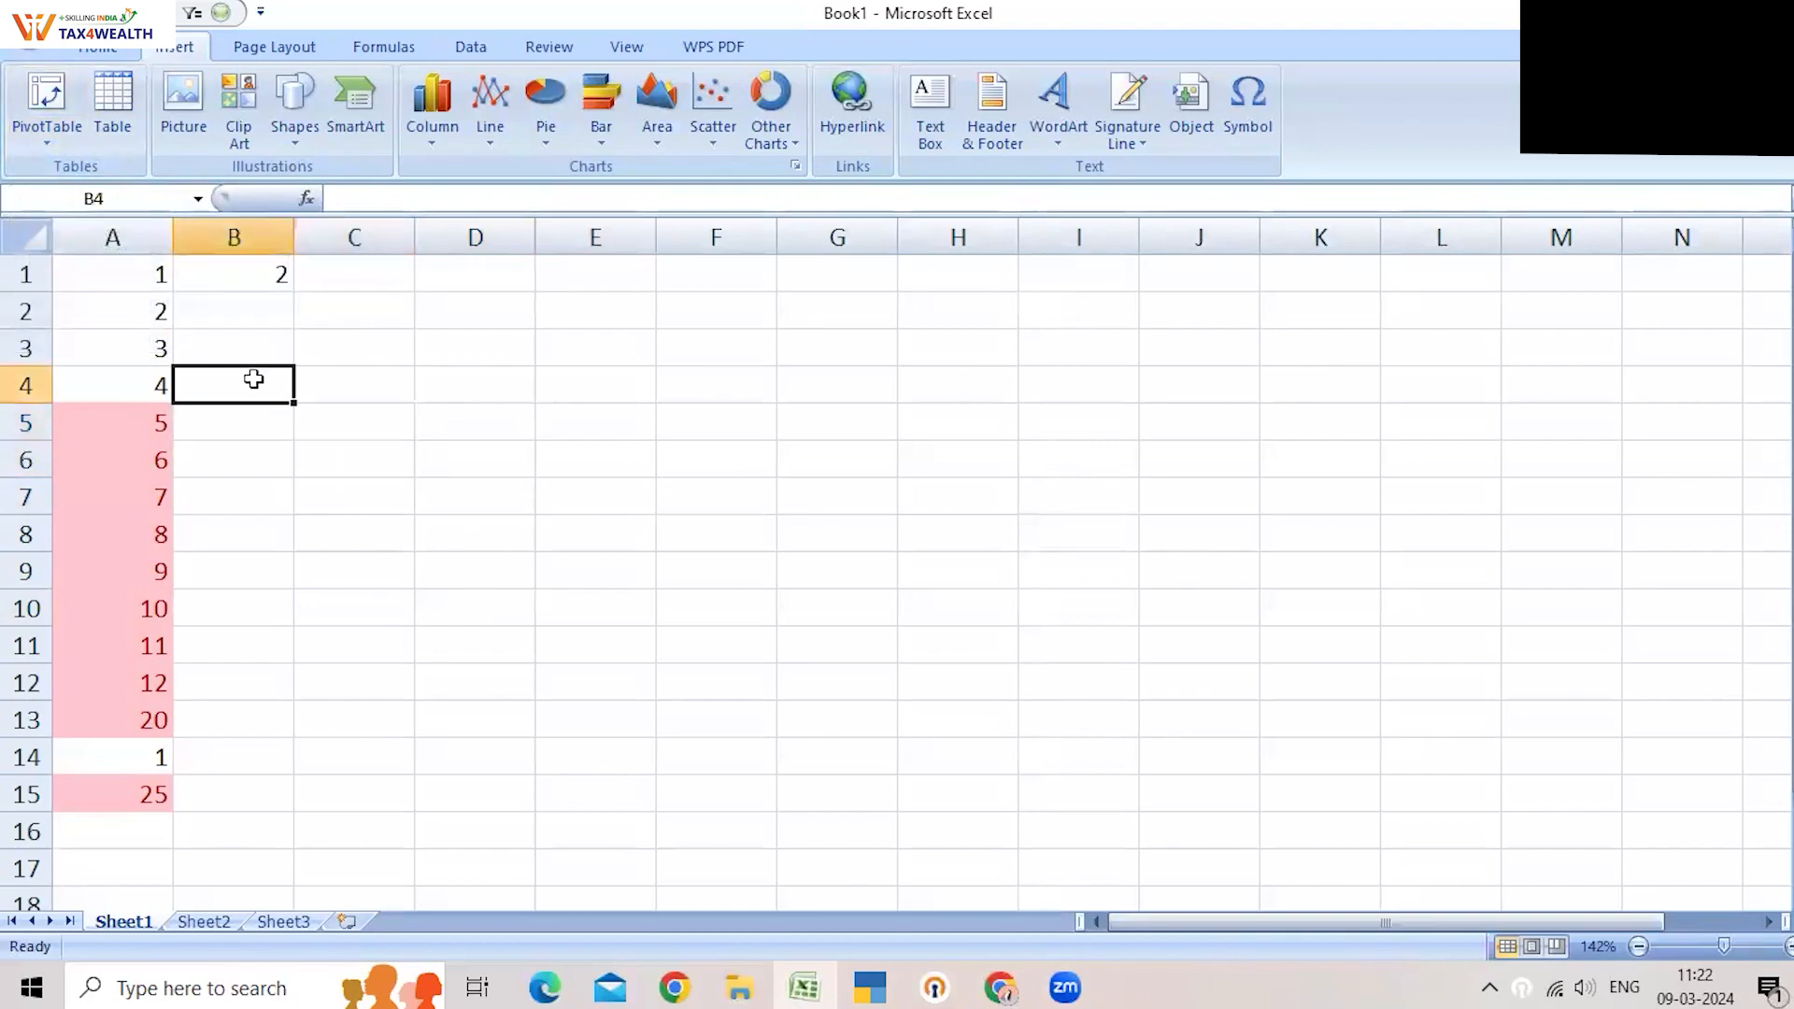
pyautogui.click(41, 148)
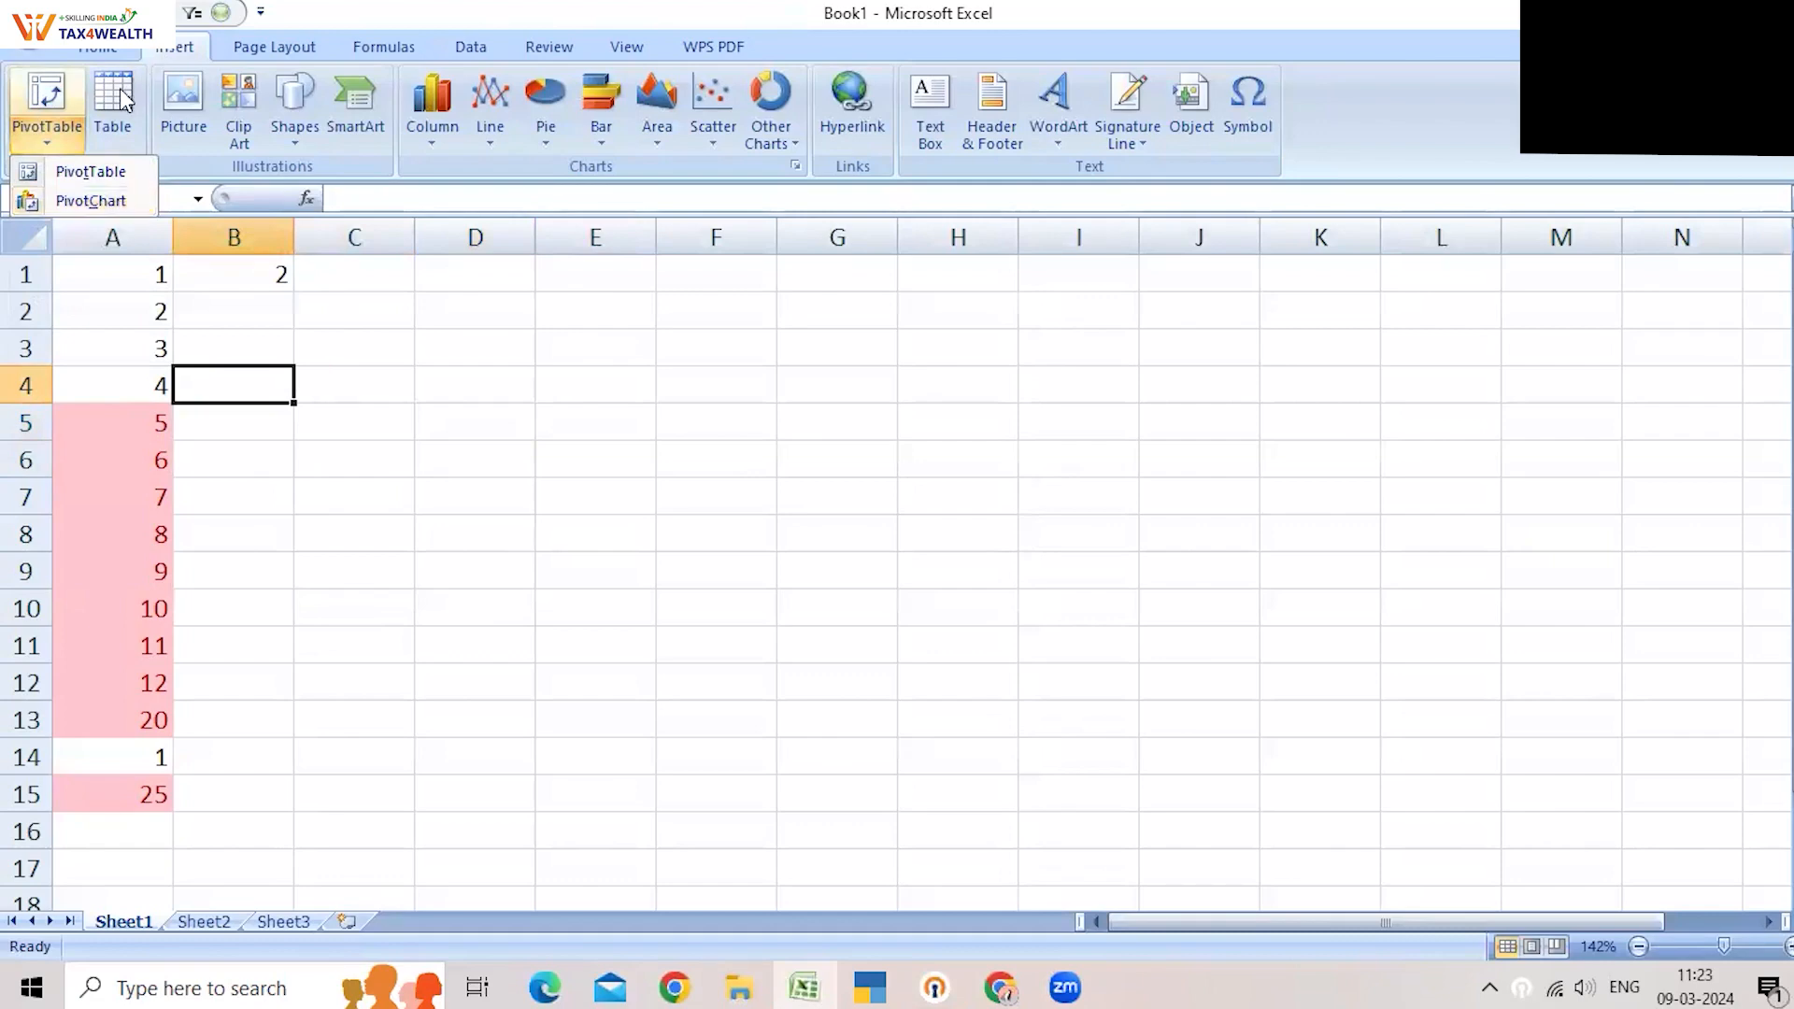
# Switch to Sheet2 and zoom in to 184%.
pyautogui.click(208, 924)
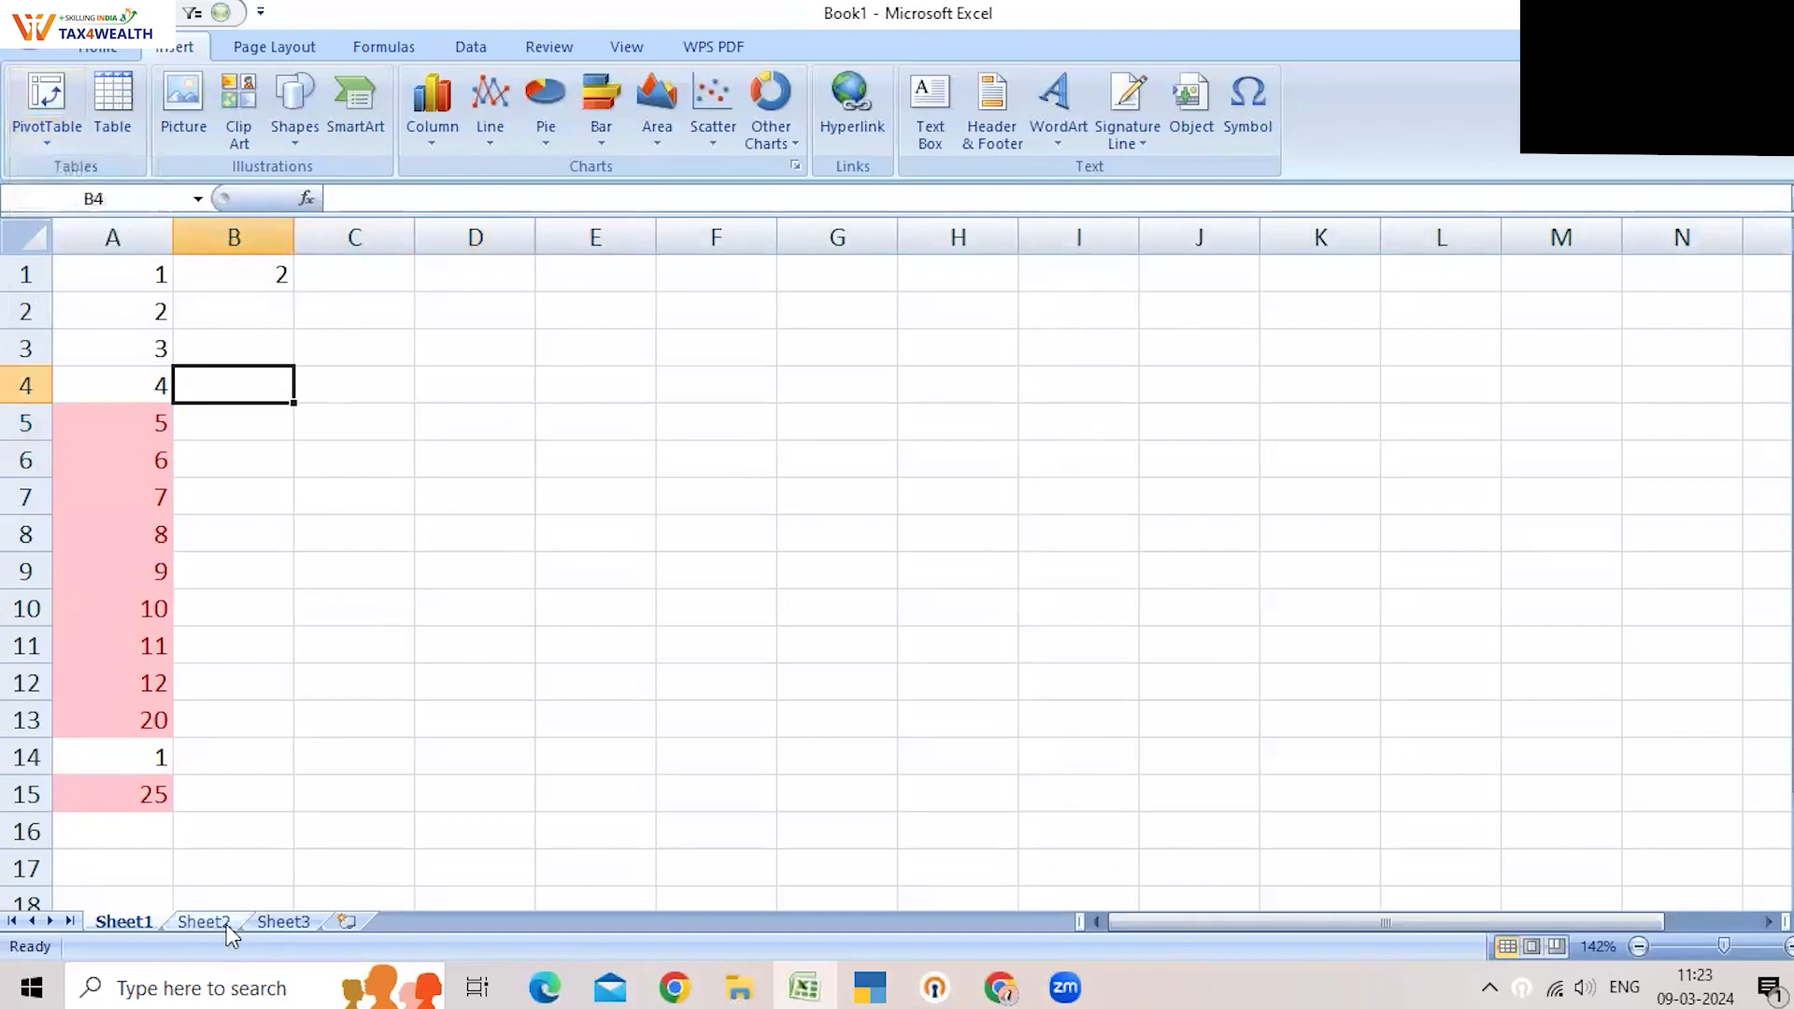
pyautogui.click(210, 923)
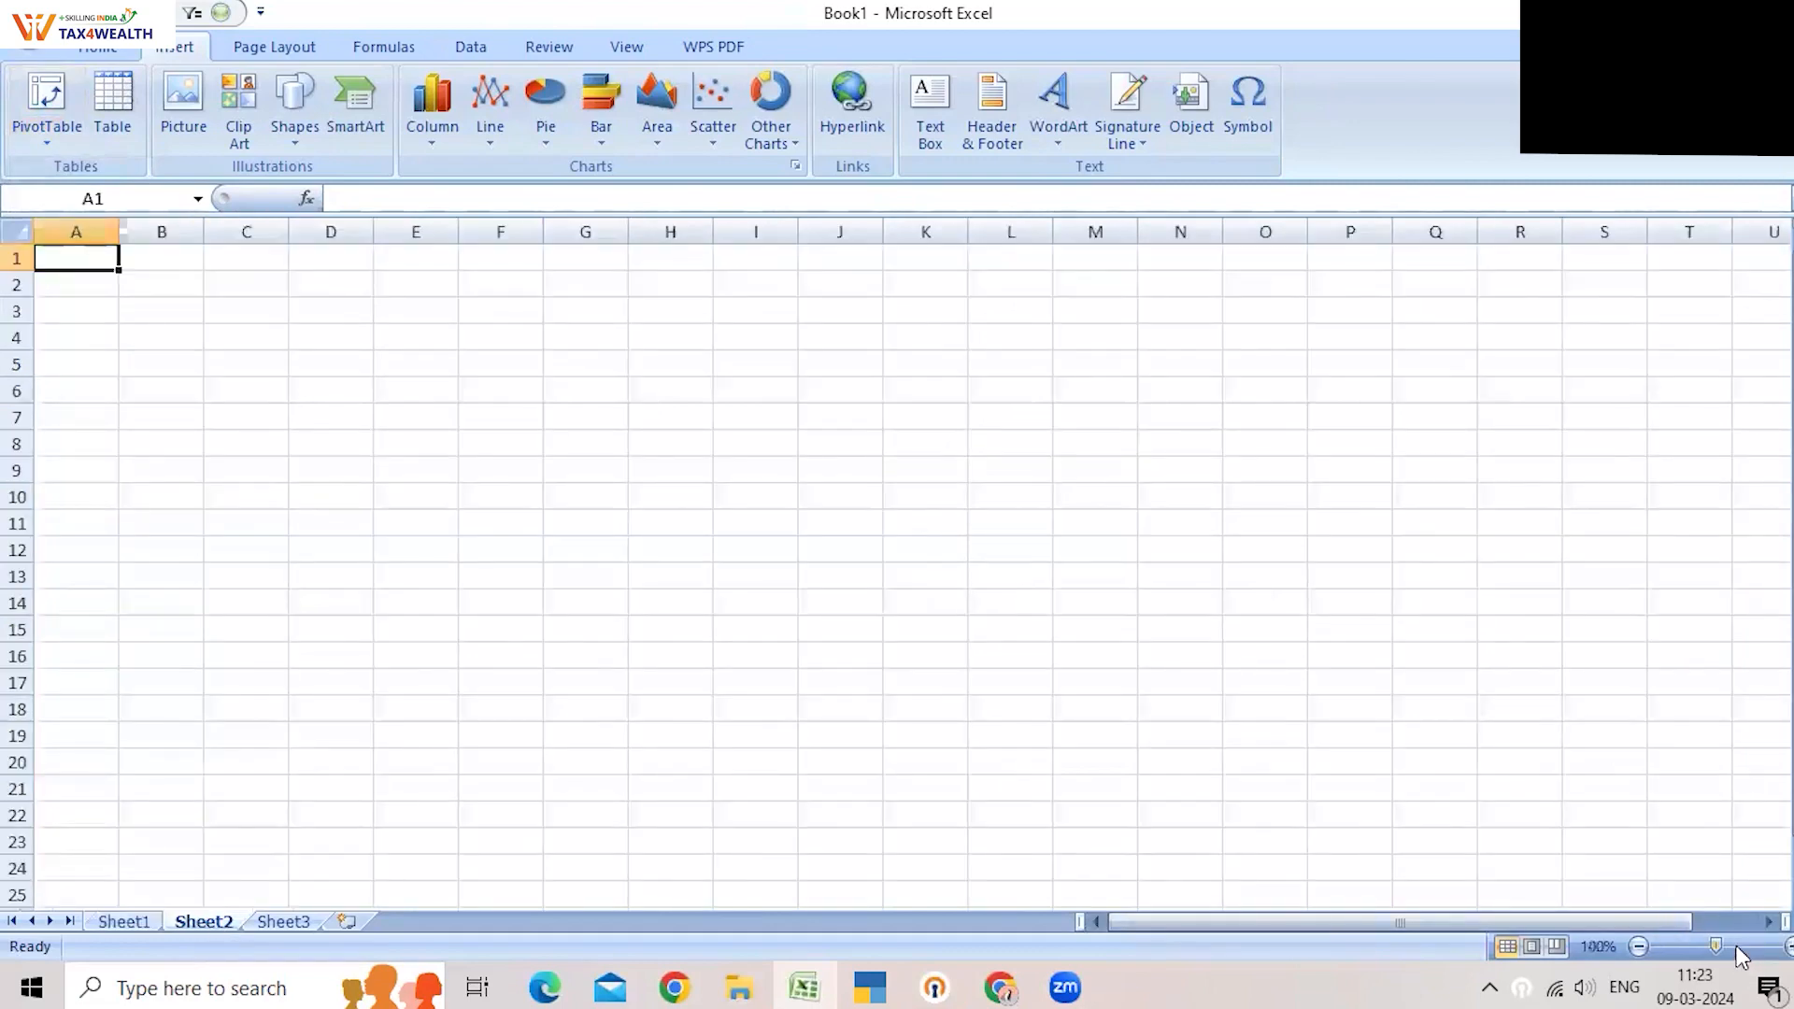
pyautogui.moveTo(1716, 947); pyautogui.dragTo(1732, 947)
pyautogui.click(309, 439)
pyautogui.click(556, 393)
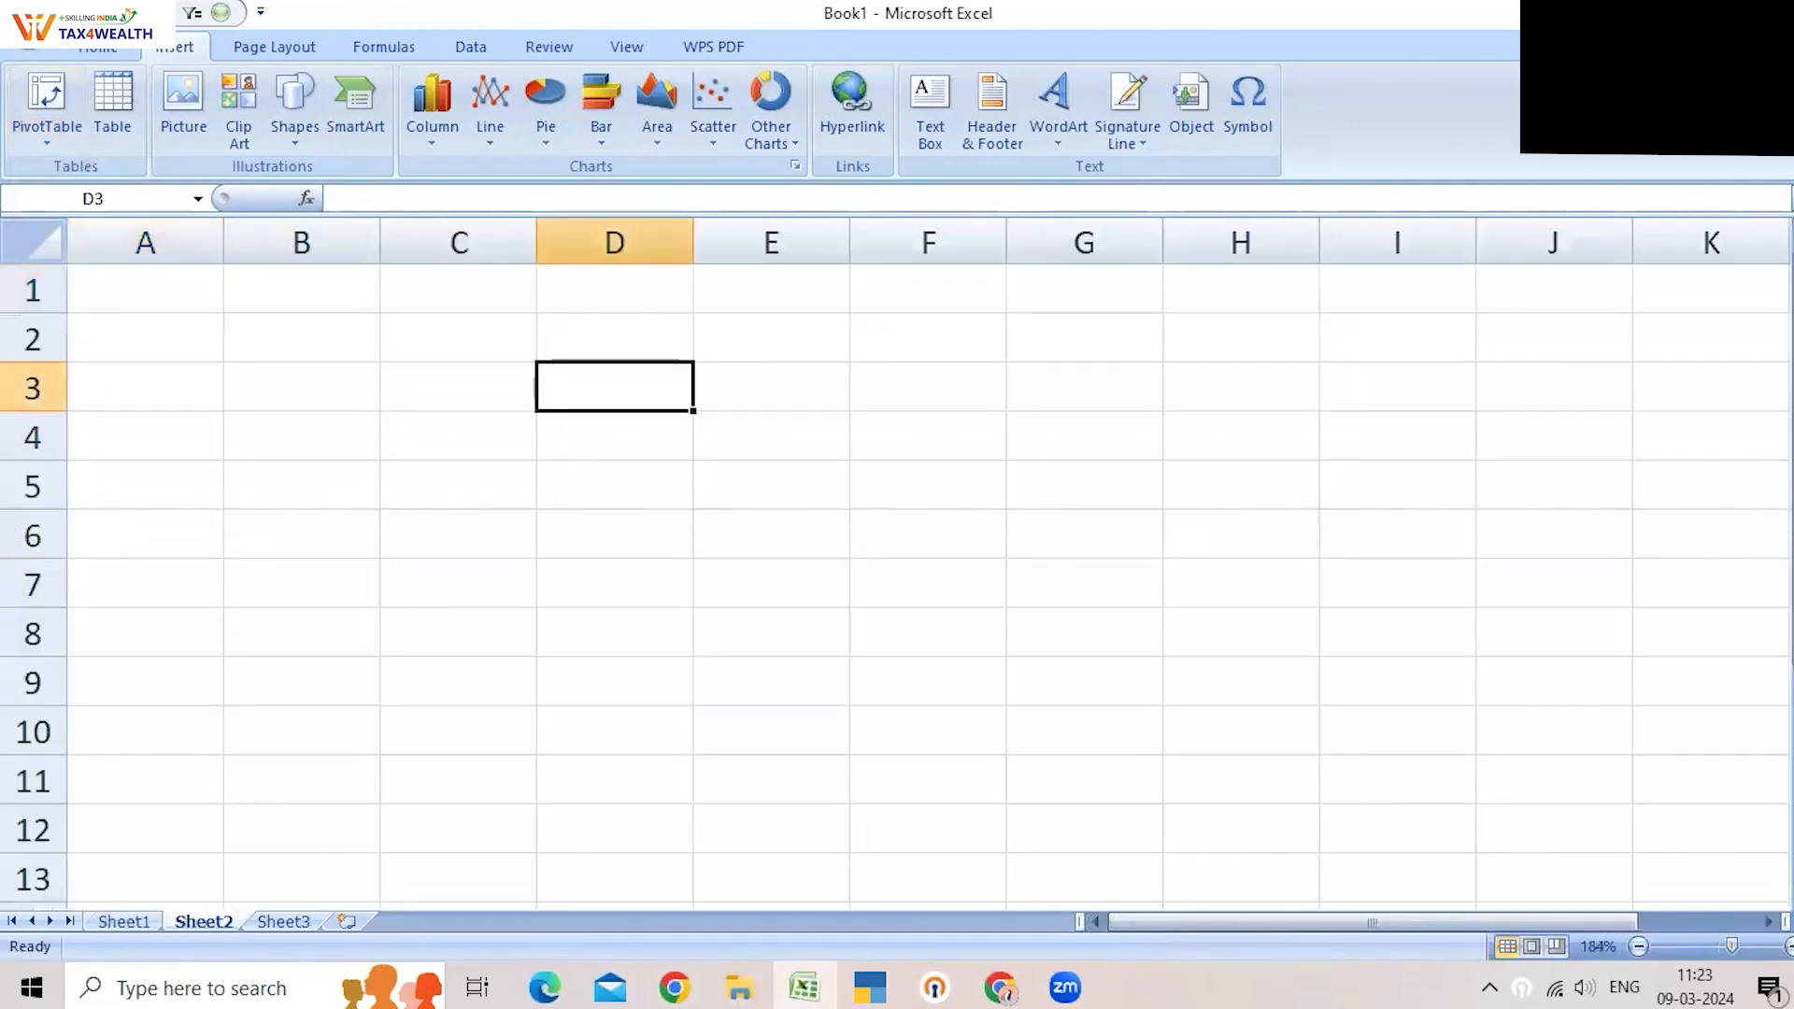
# Minimize Excel and open the instructor's personal folder on the desktop in File Explorer.
pyautogui.click(1670, 13)
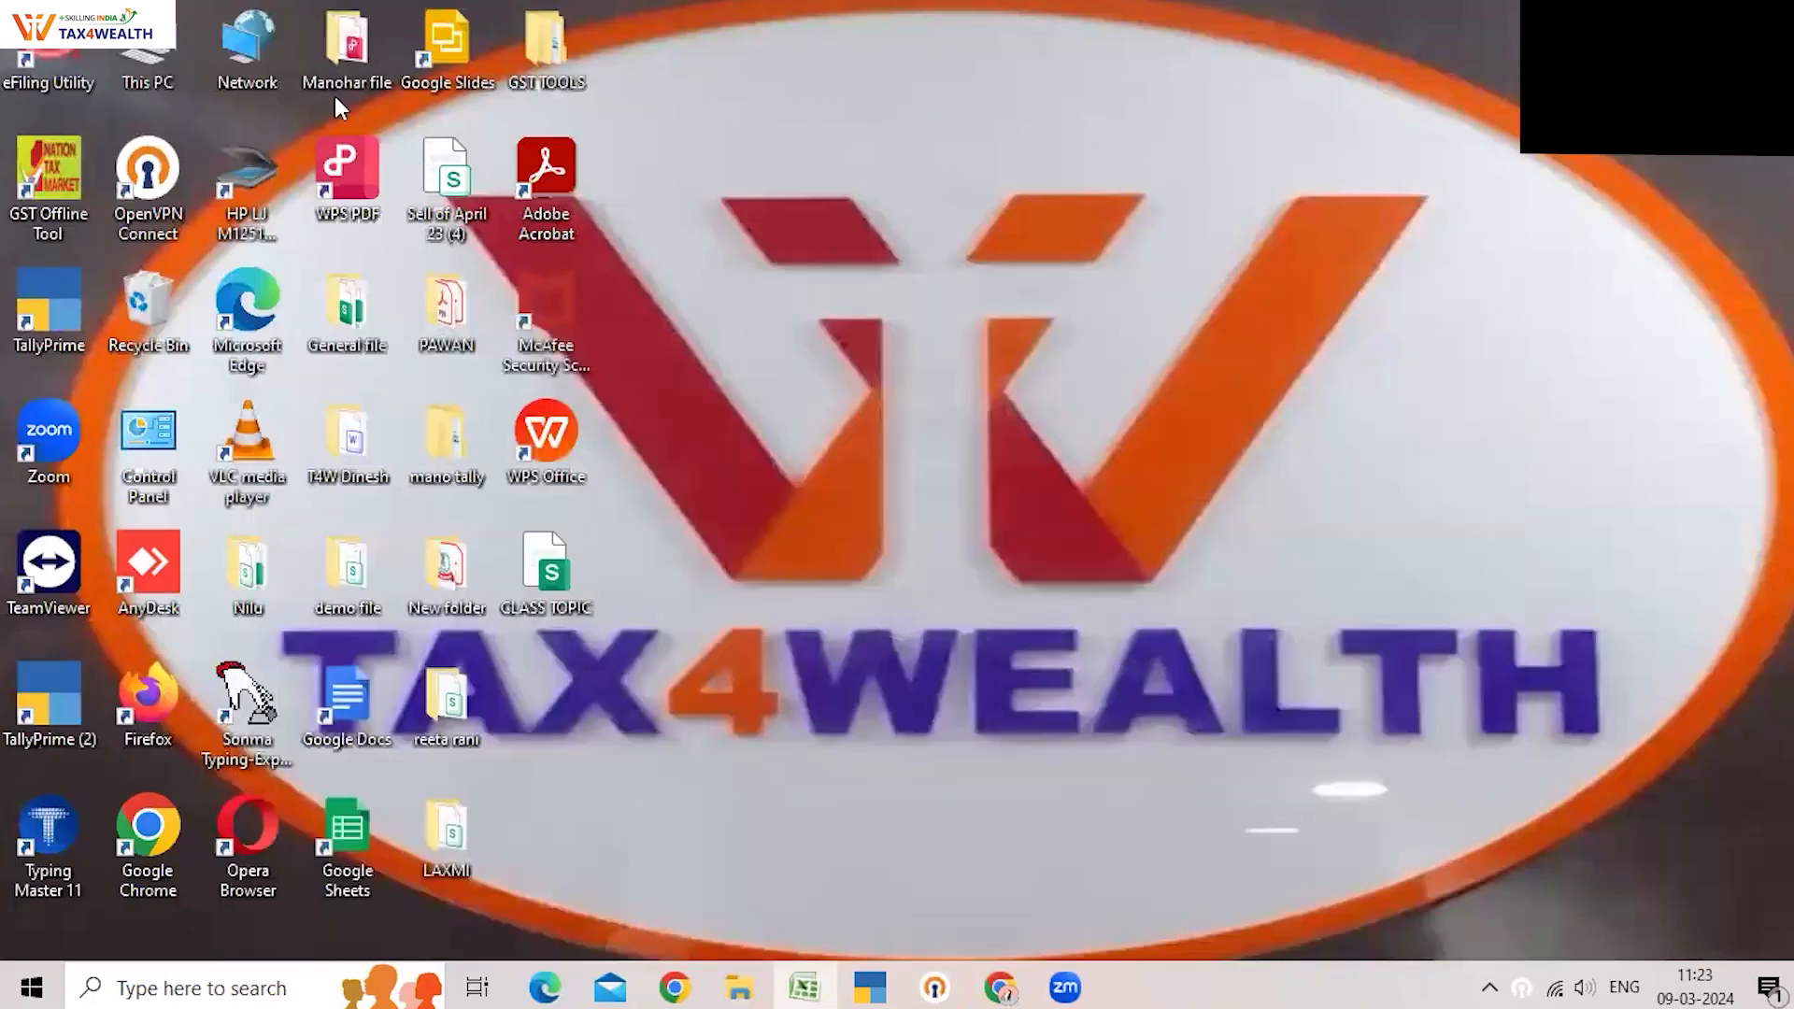
pyautogui.click(341, 46)
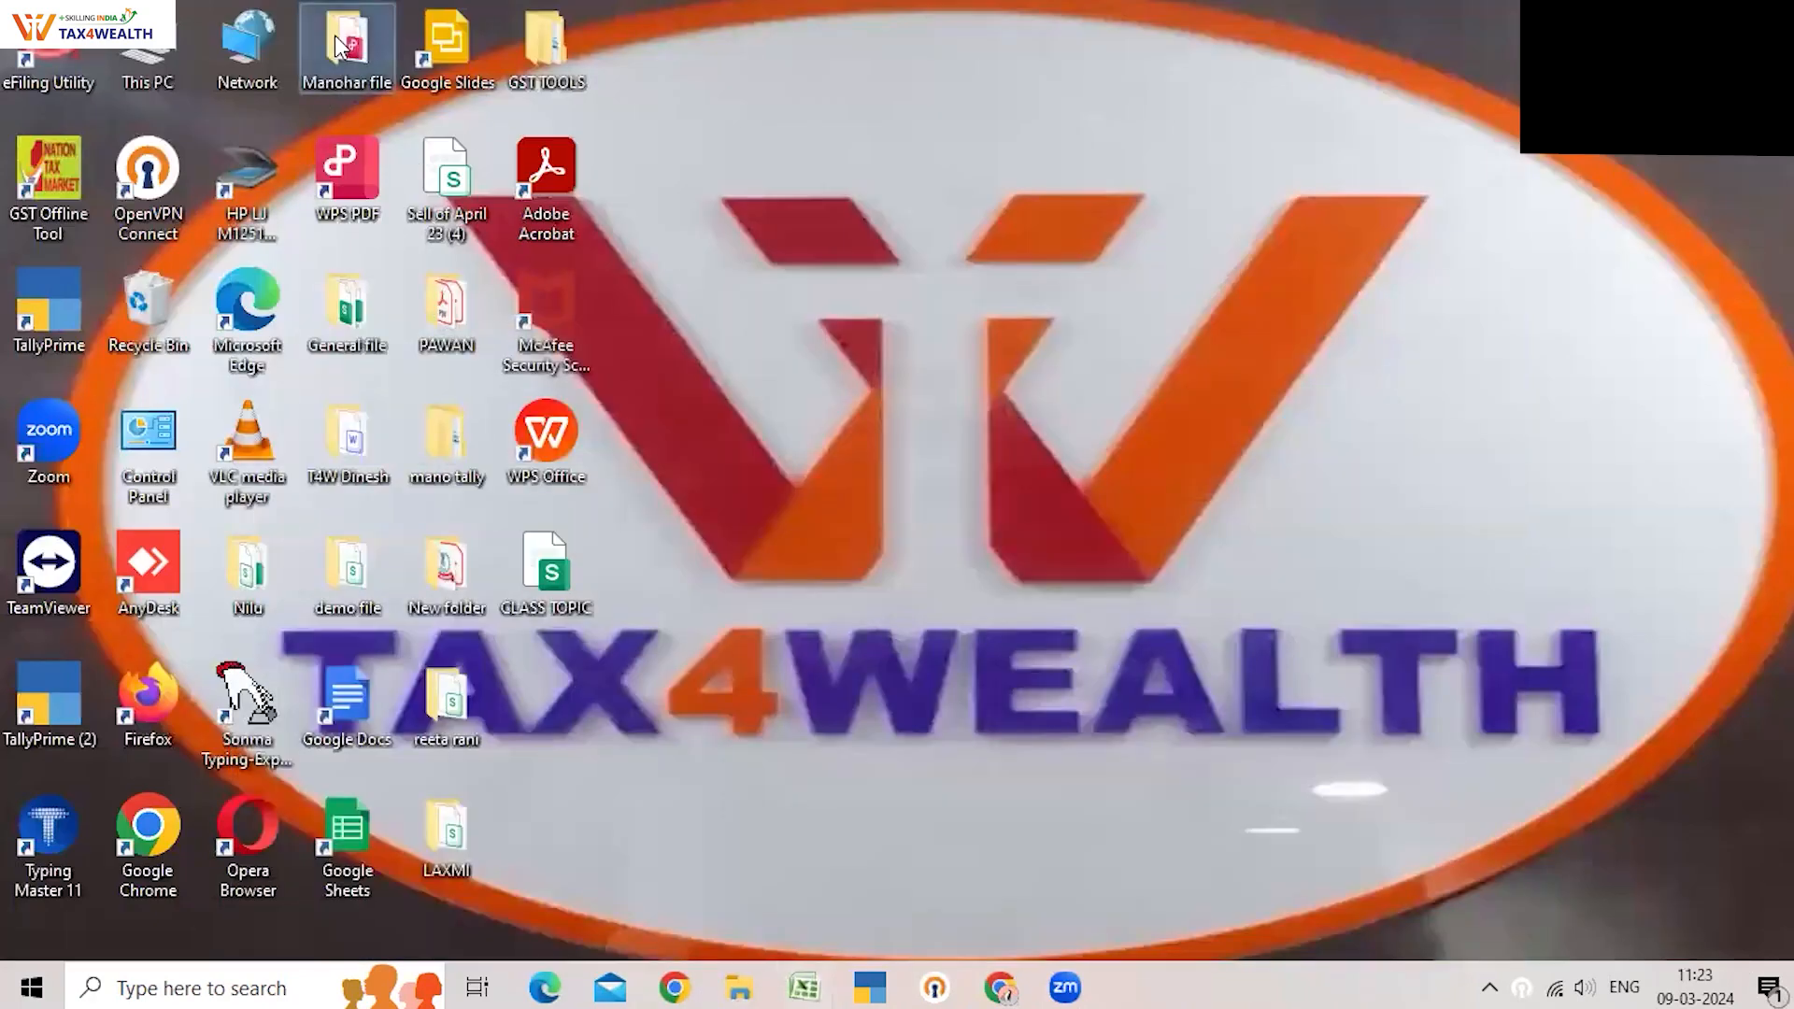
pyautogui.doubleClick(341, 46)
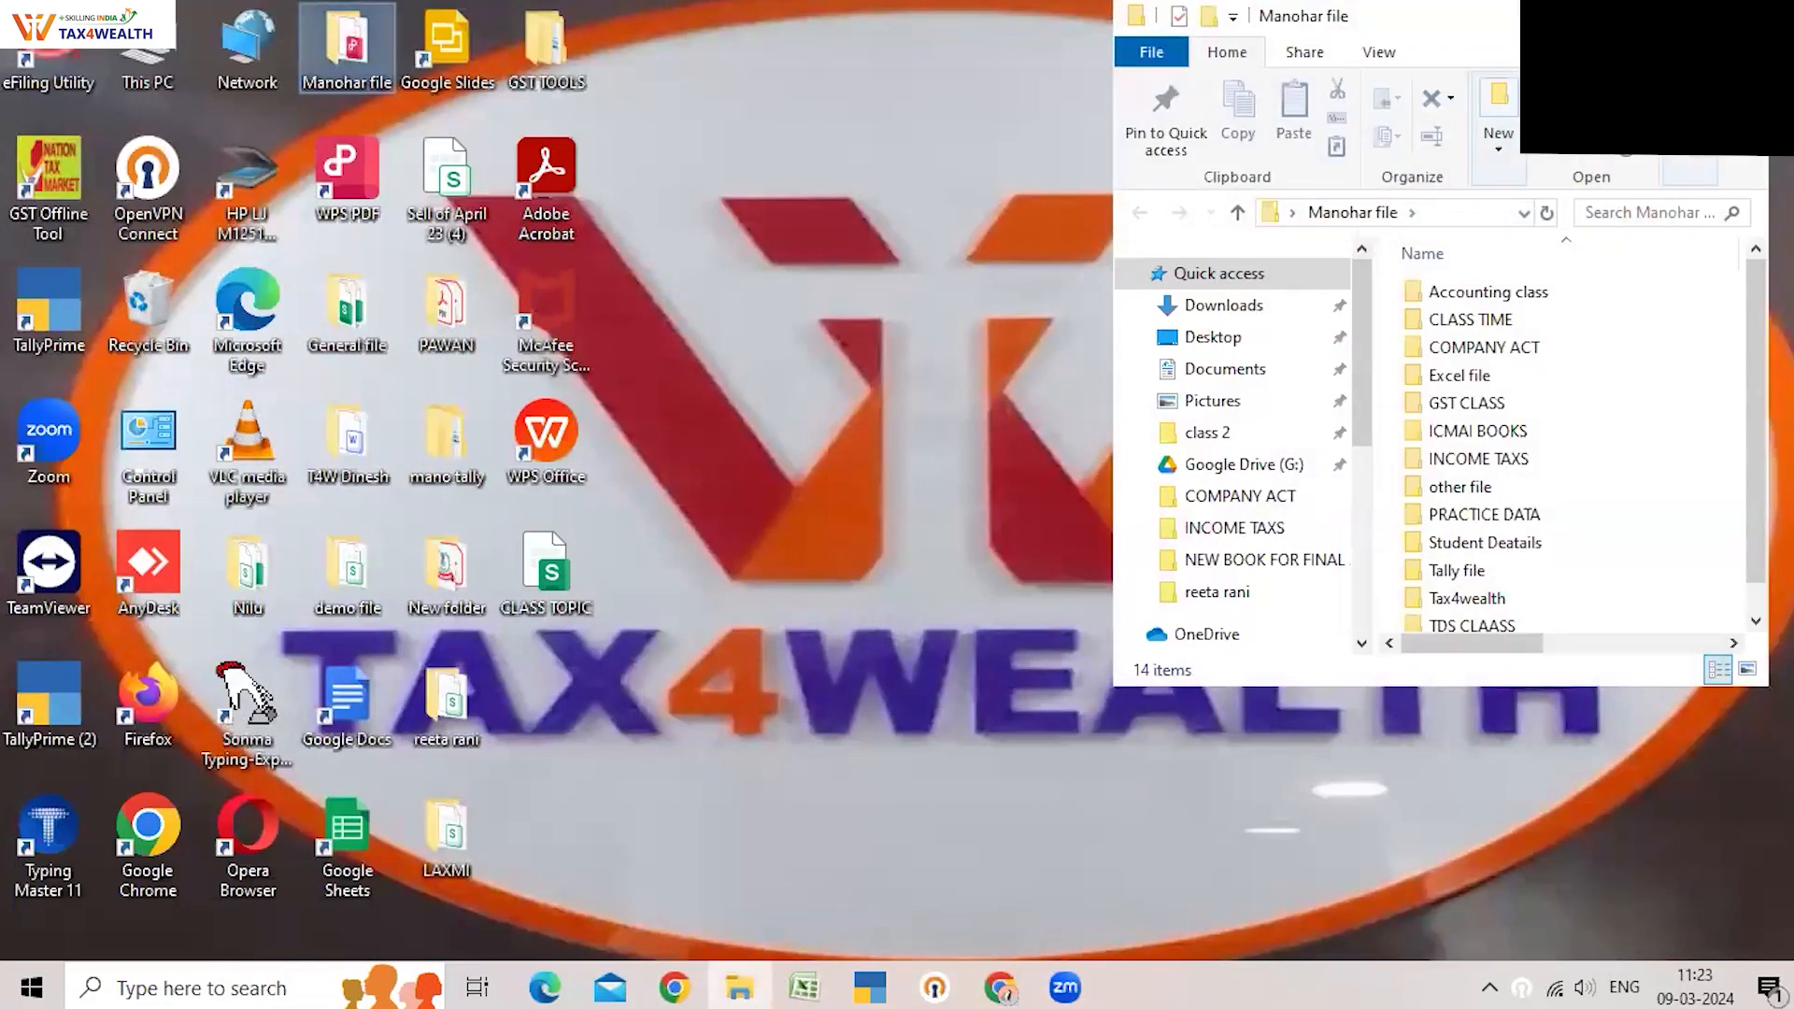
# Open the Excel file folder and open the workbook Practice sheet.xlsx.
pyautogui.doubleClick(1458, 384)
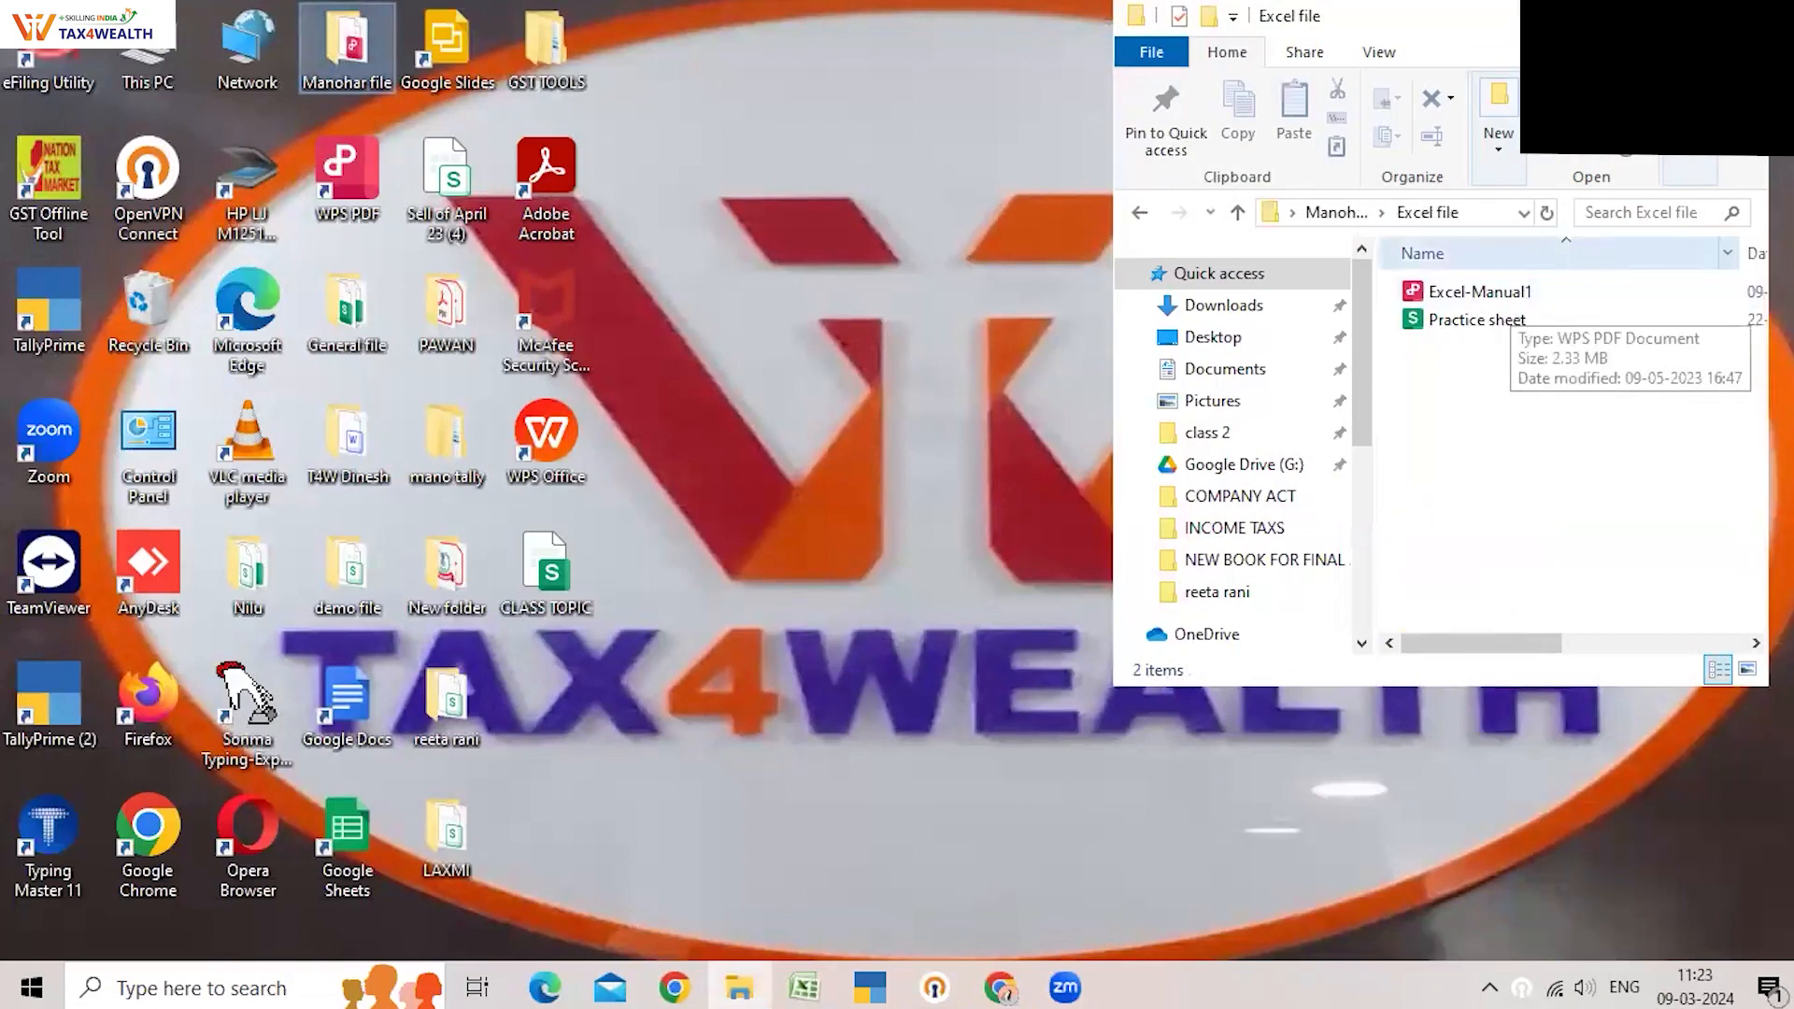
pyautogui.click(1507, 323)
pyautogui.doubleClick(1507, 322)
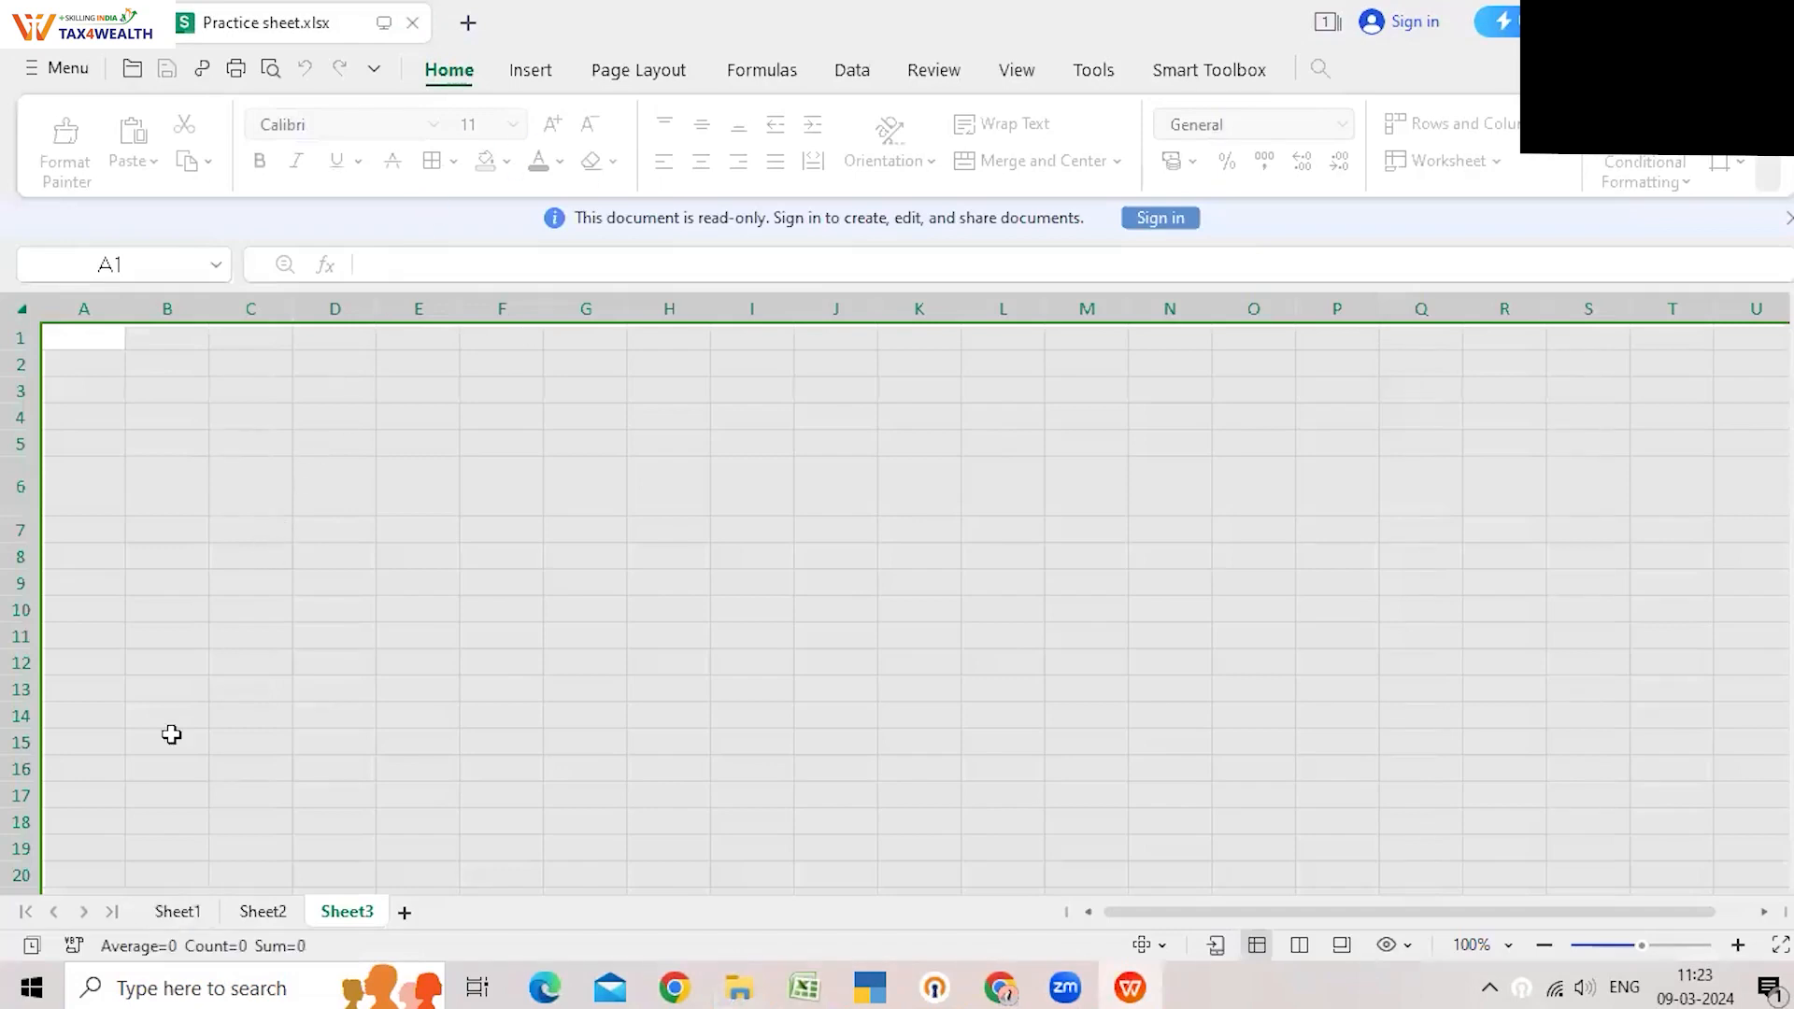
# Switch to Sheet1 of Practice sheet and copy the sales table from A1 to H17.
pyautogui.click(173, 912)
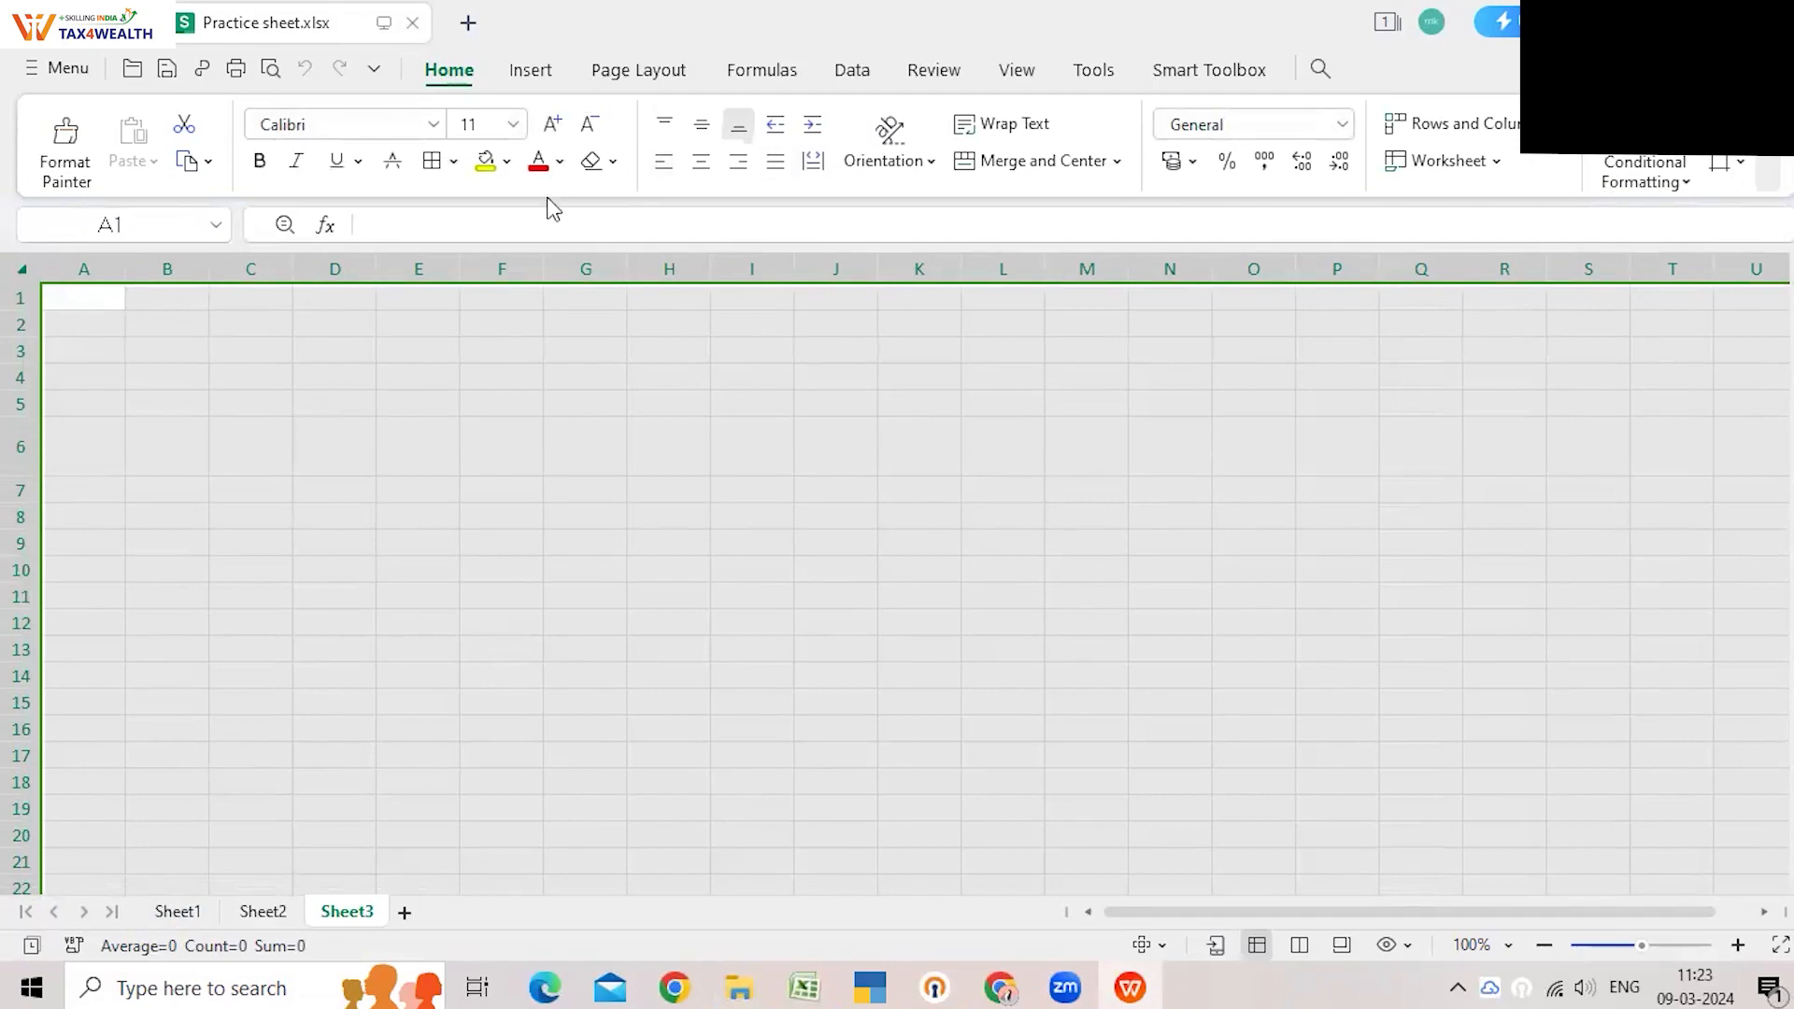
pyautogui.click(174, 913)
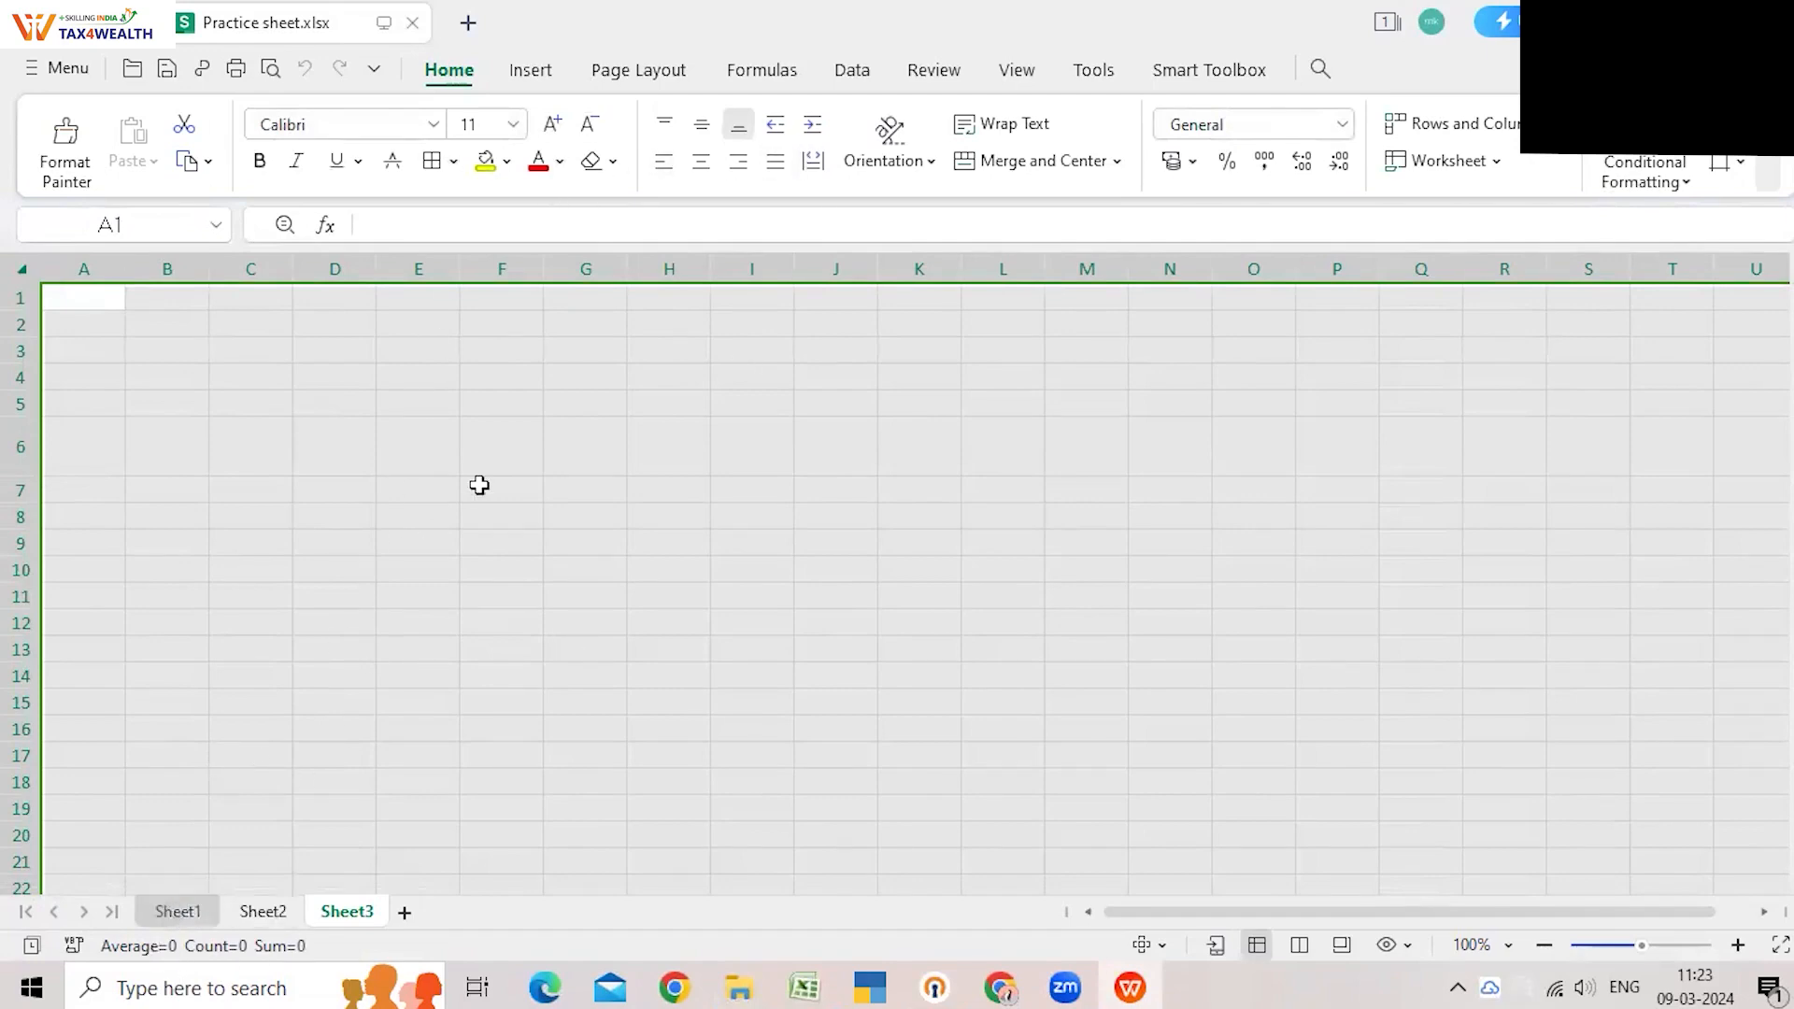
pyautogui.click(936, 459)
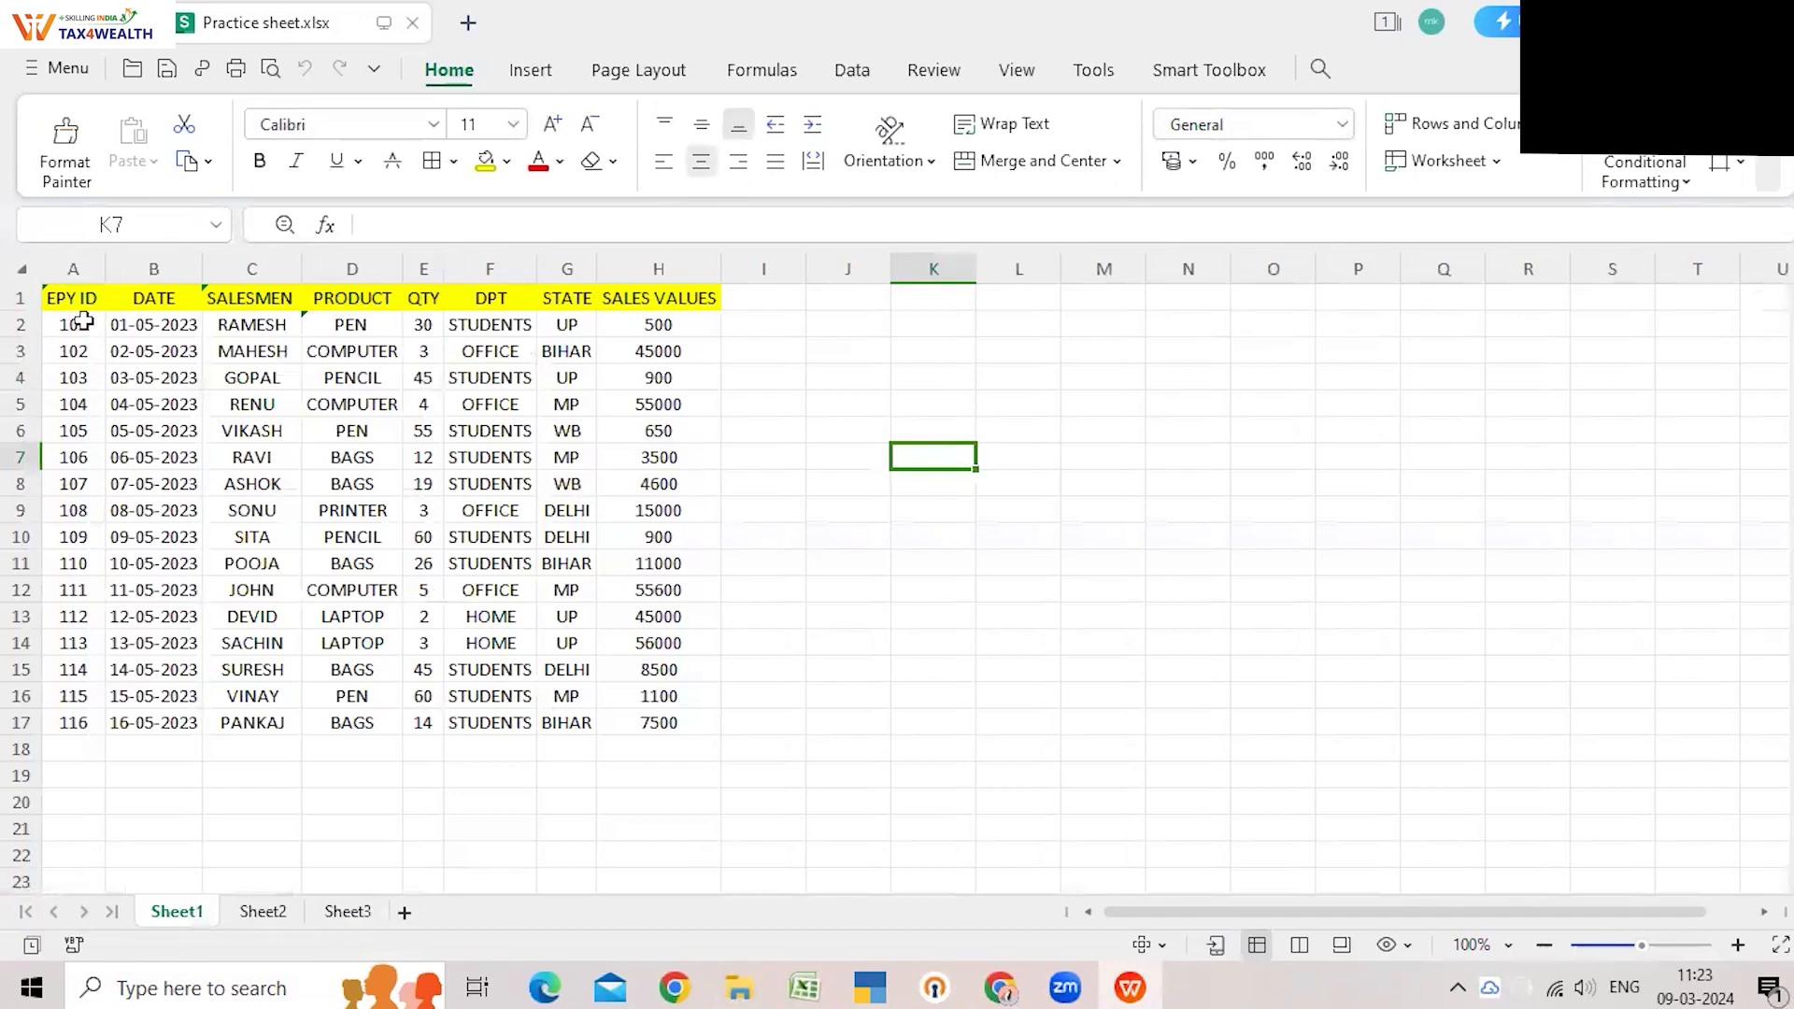
pyautogui.moveTo(73, 299); pyautogui.dragTo(662, 723)
pyautogui.hotkey('ctrl', 'c')
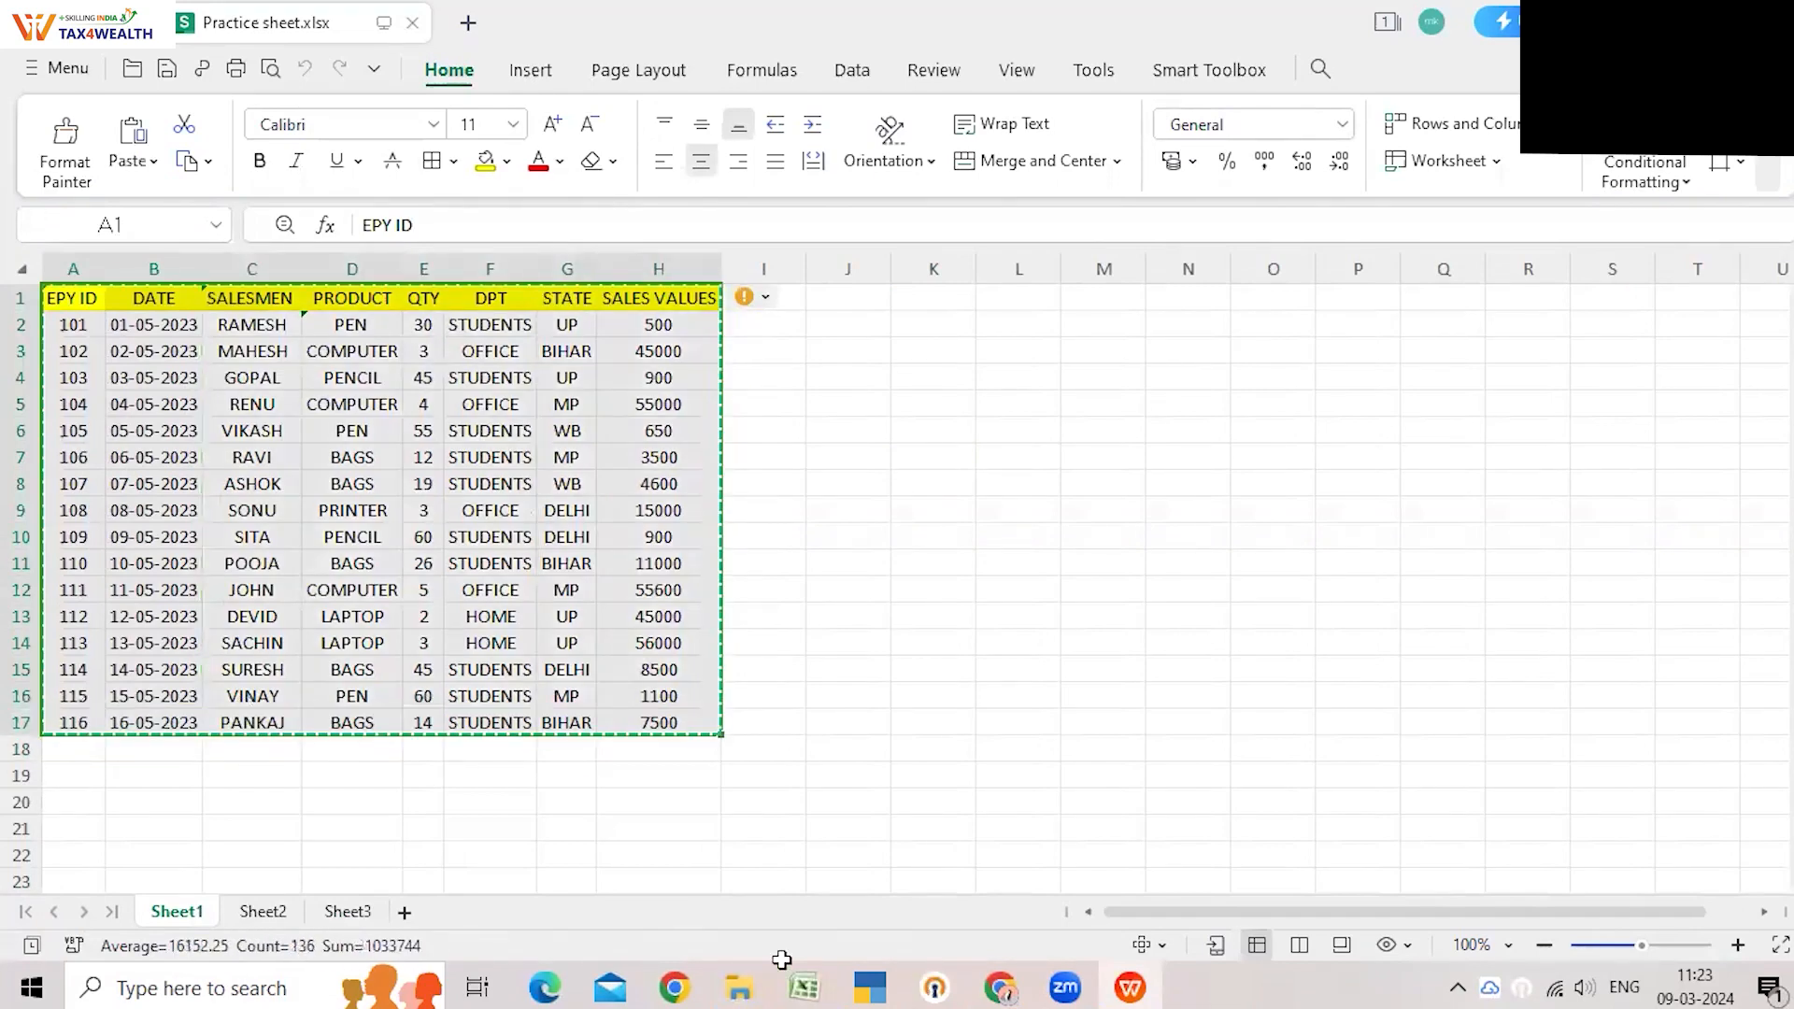
# Paste the sales table into Sheet2 of Book1 at A1 and autofit the DATE column width.
pyautogui.click(802, 983)
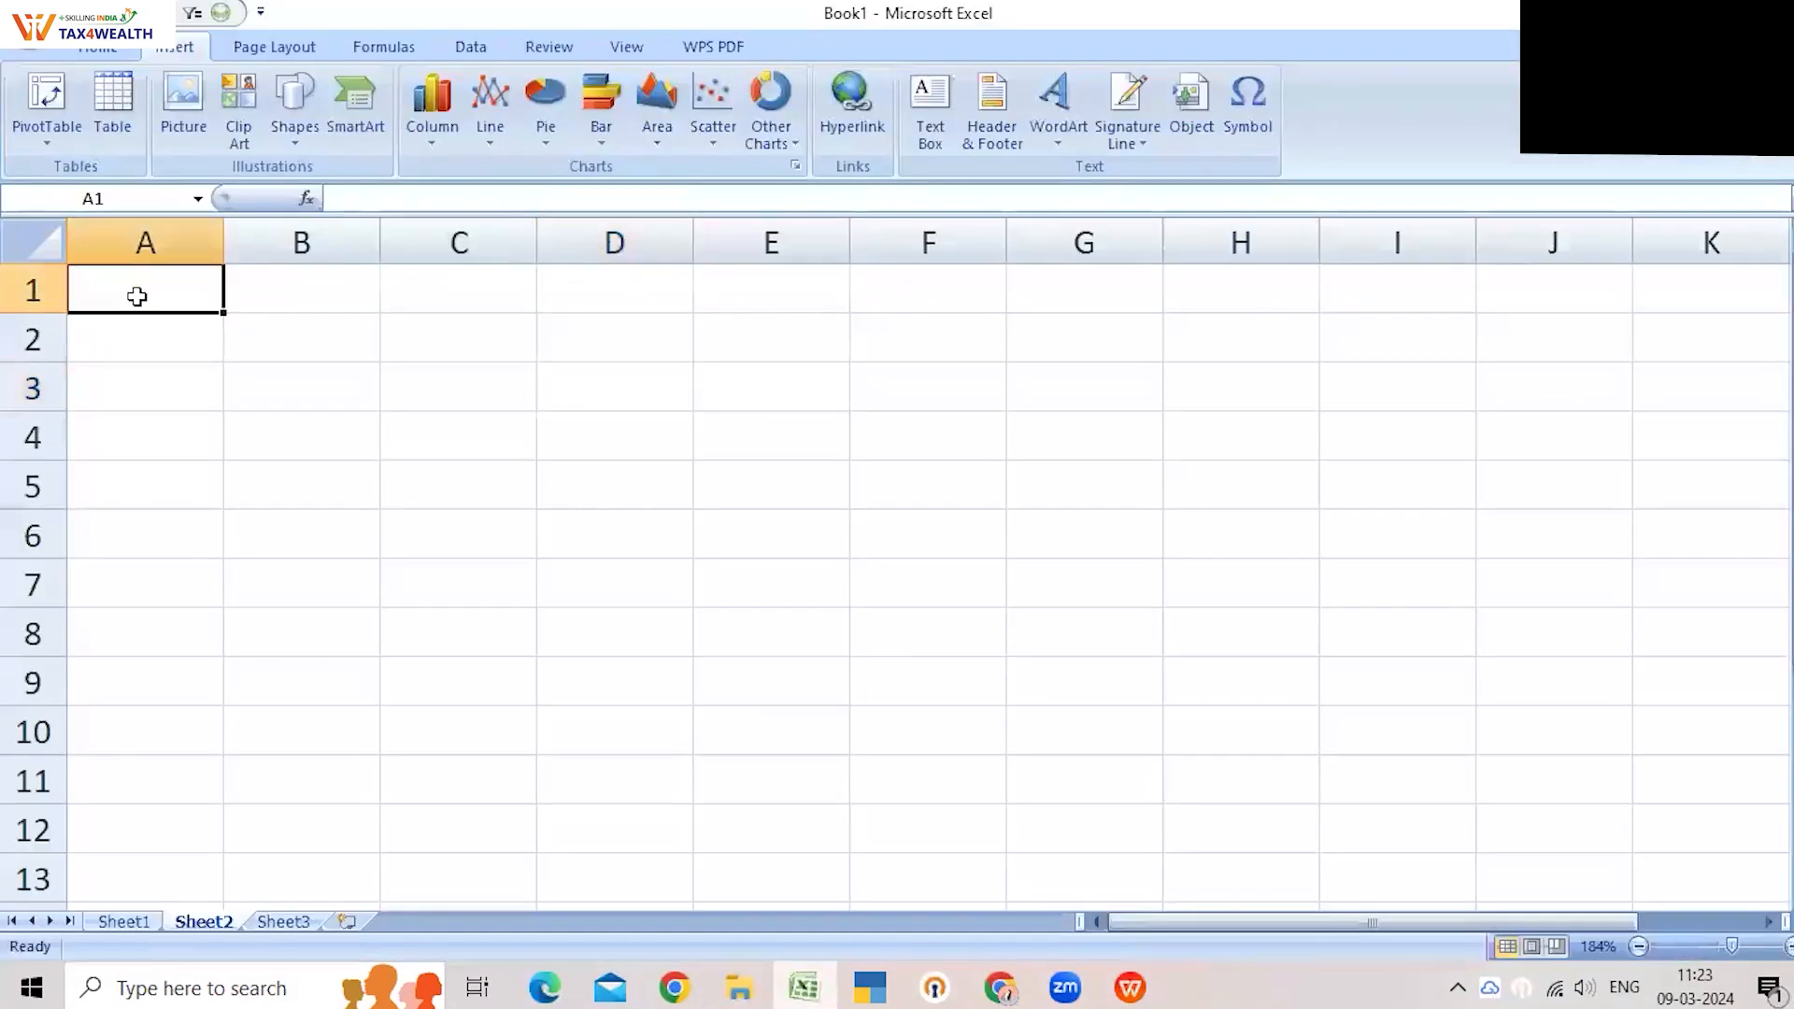
pyautogui.hotkey('ctrl', 'v')
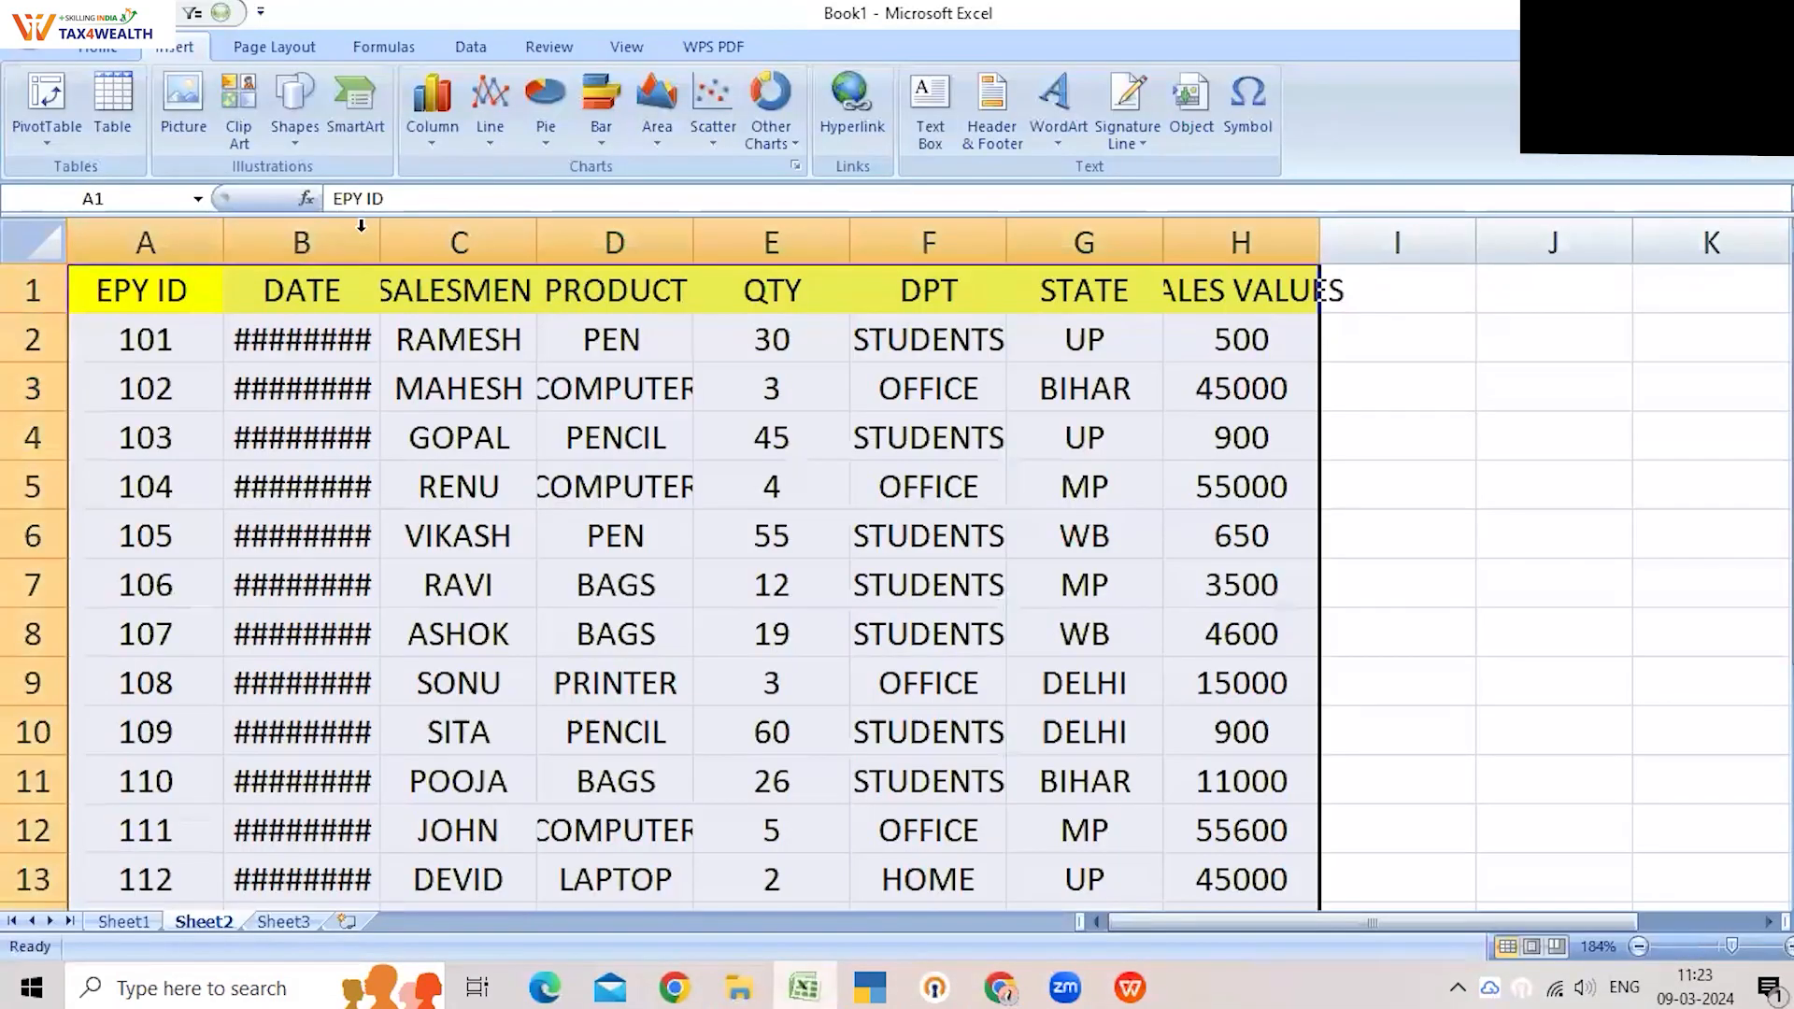
pyautogui.doubleClick(375, 243)
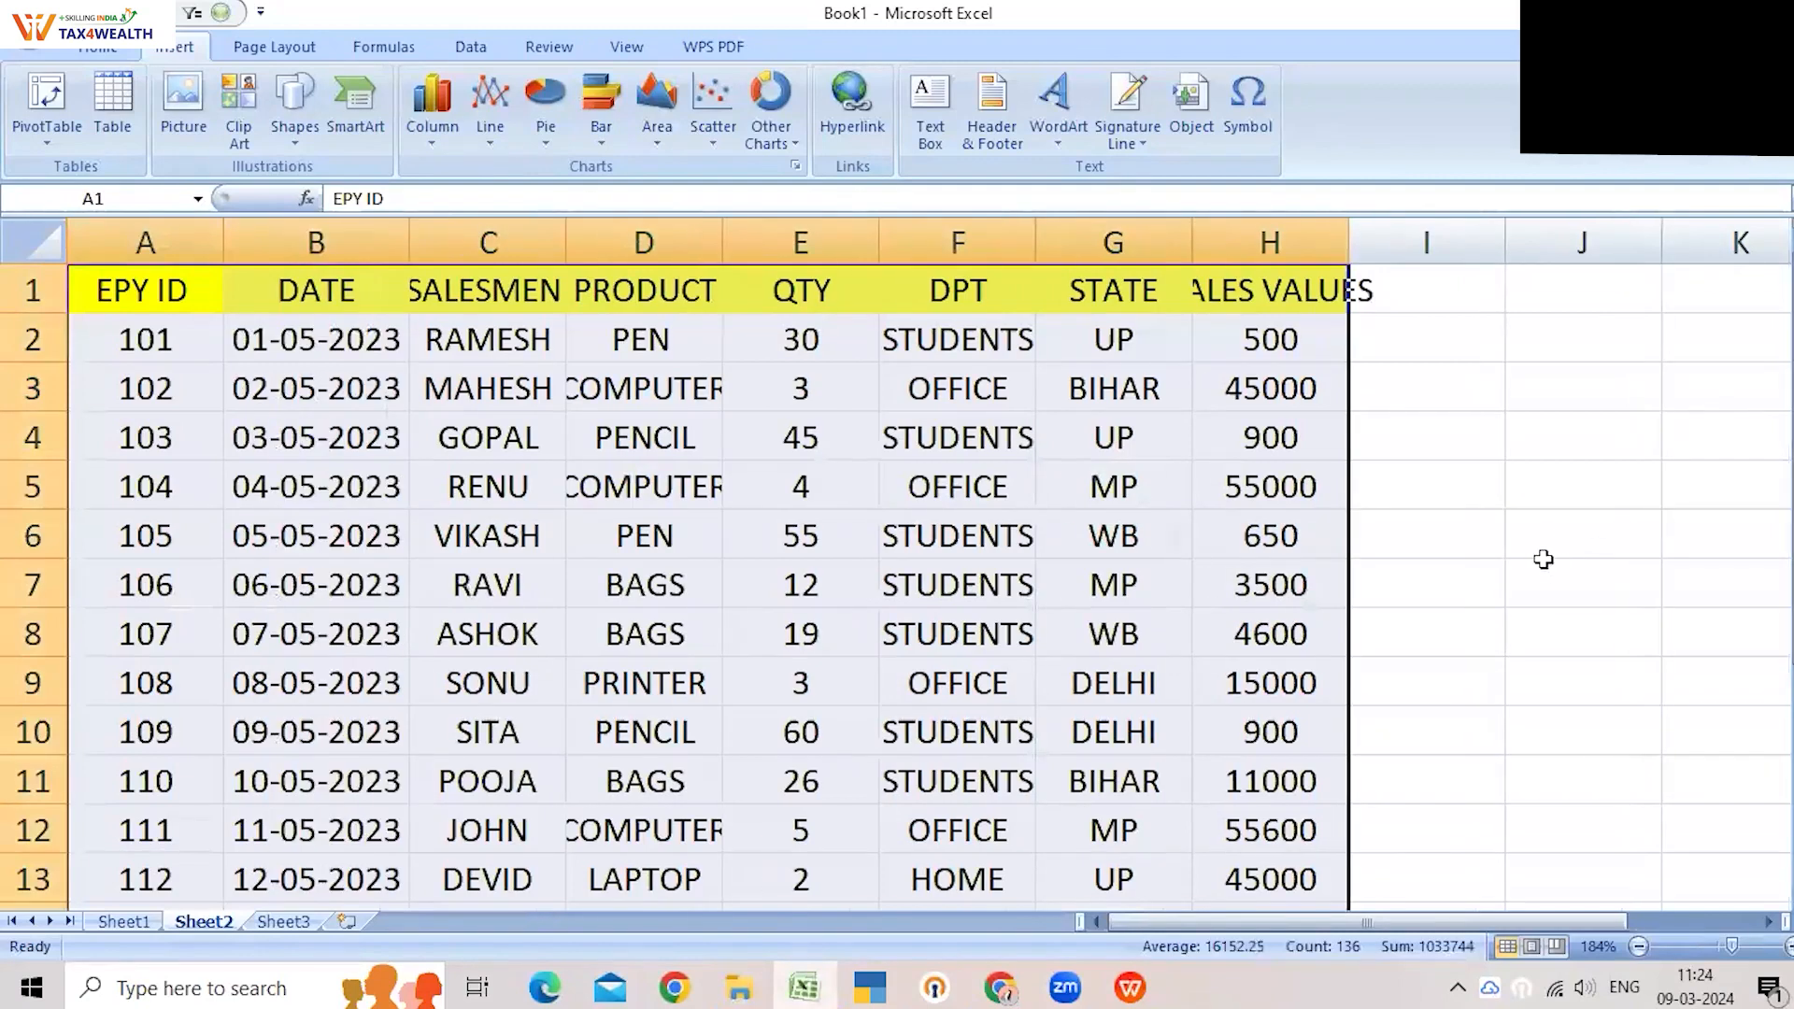
# Zoom the sheet to 130%, select the whole sheet and autofit all column widths.
pyautogui.click(1583, 584)
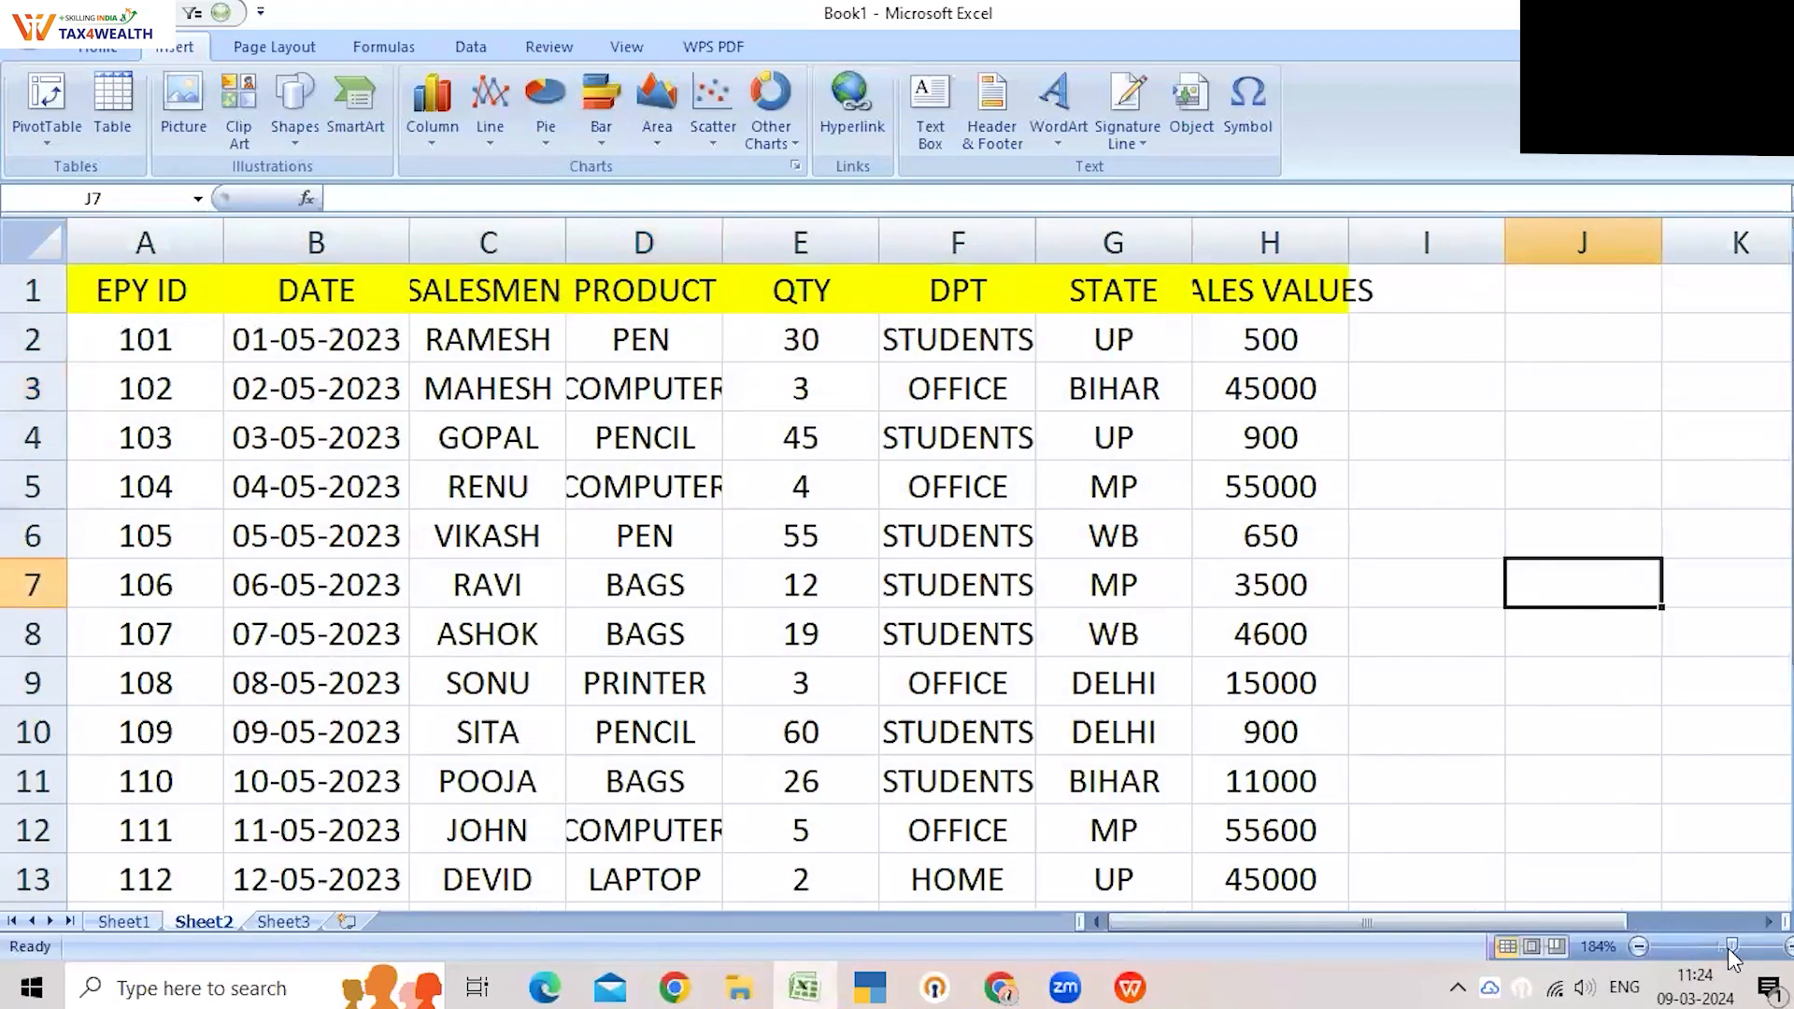
pyautogui.click(1724, 946)
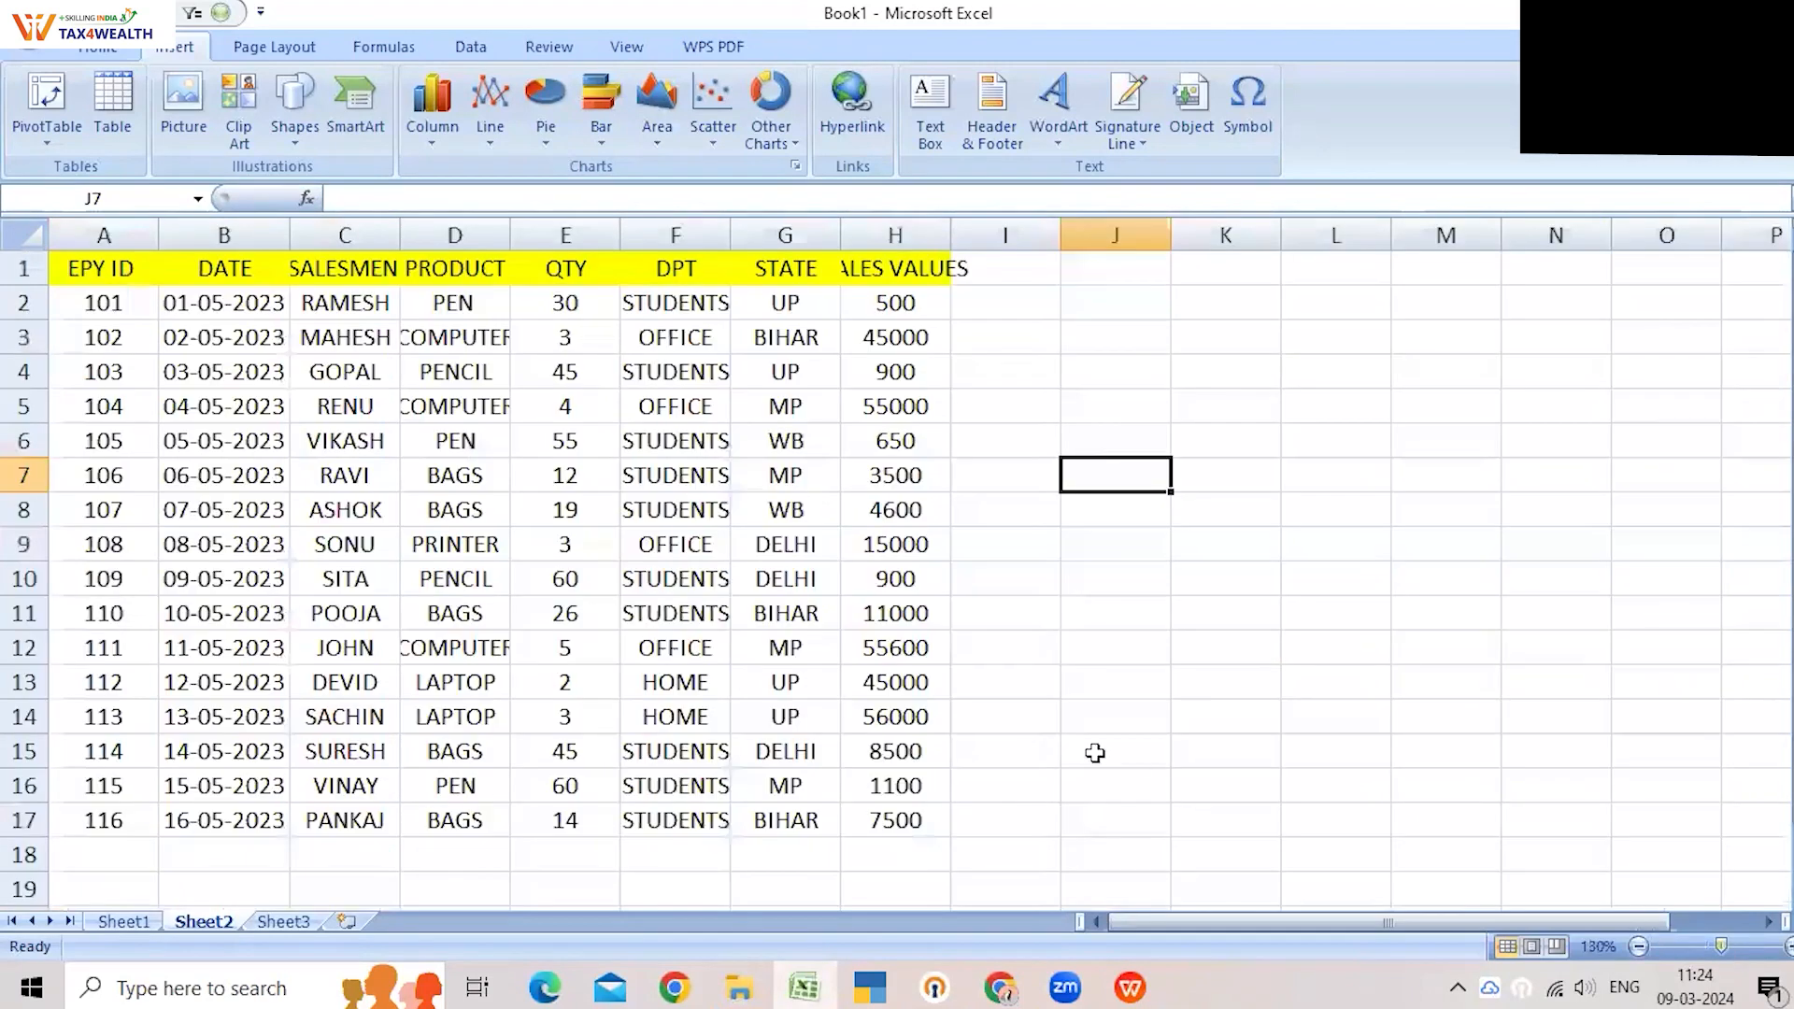
pyautogui.click(1226, 648)
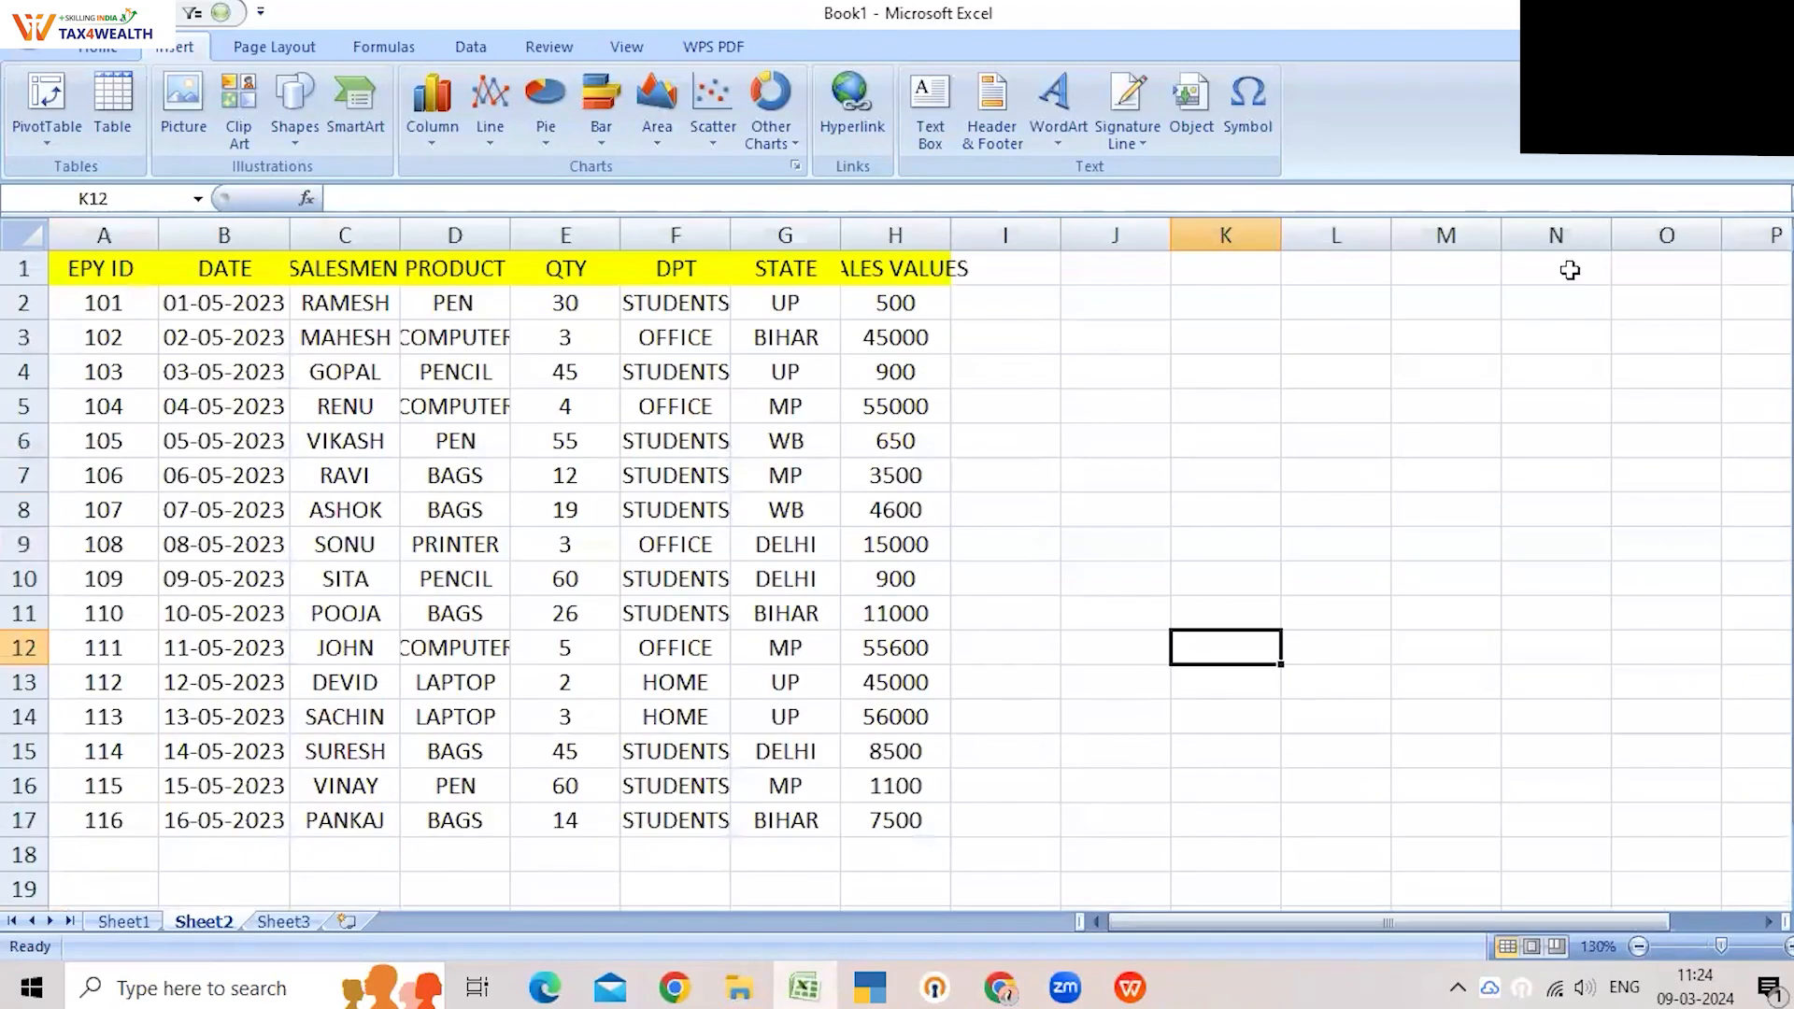
pyautogui.click(1054, 682)
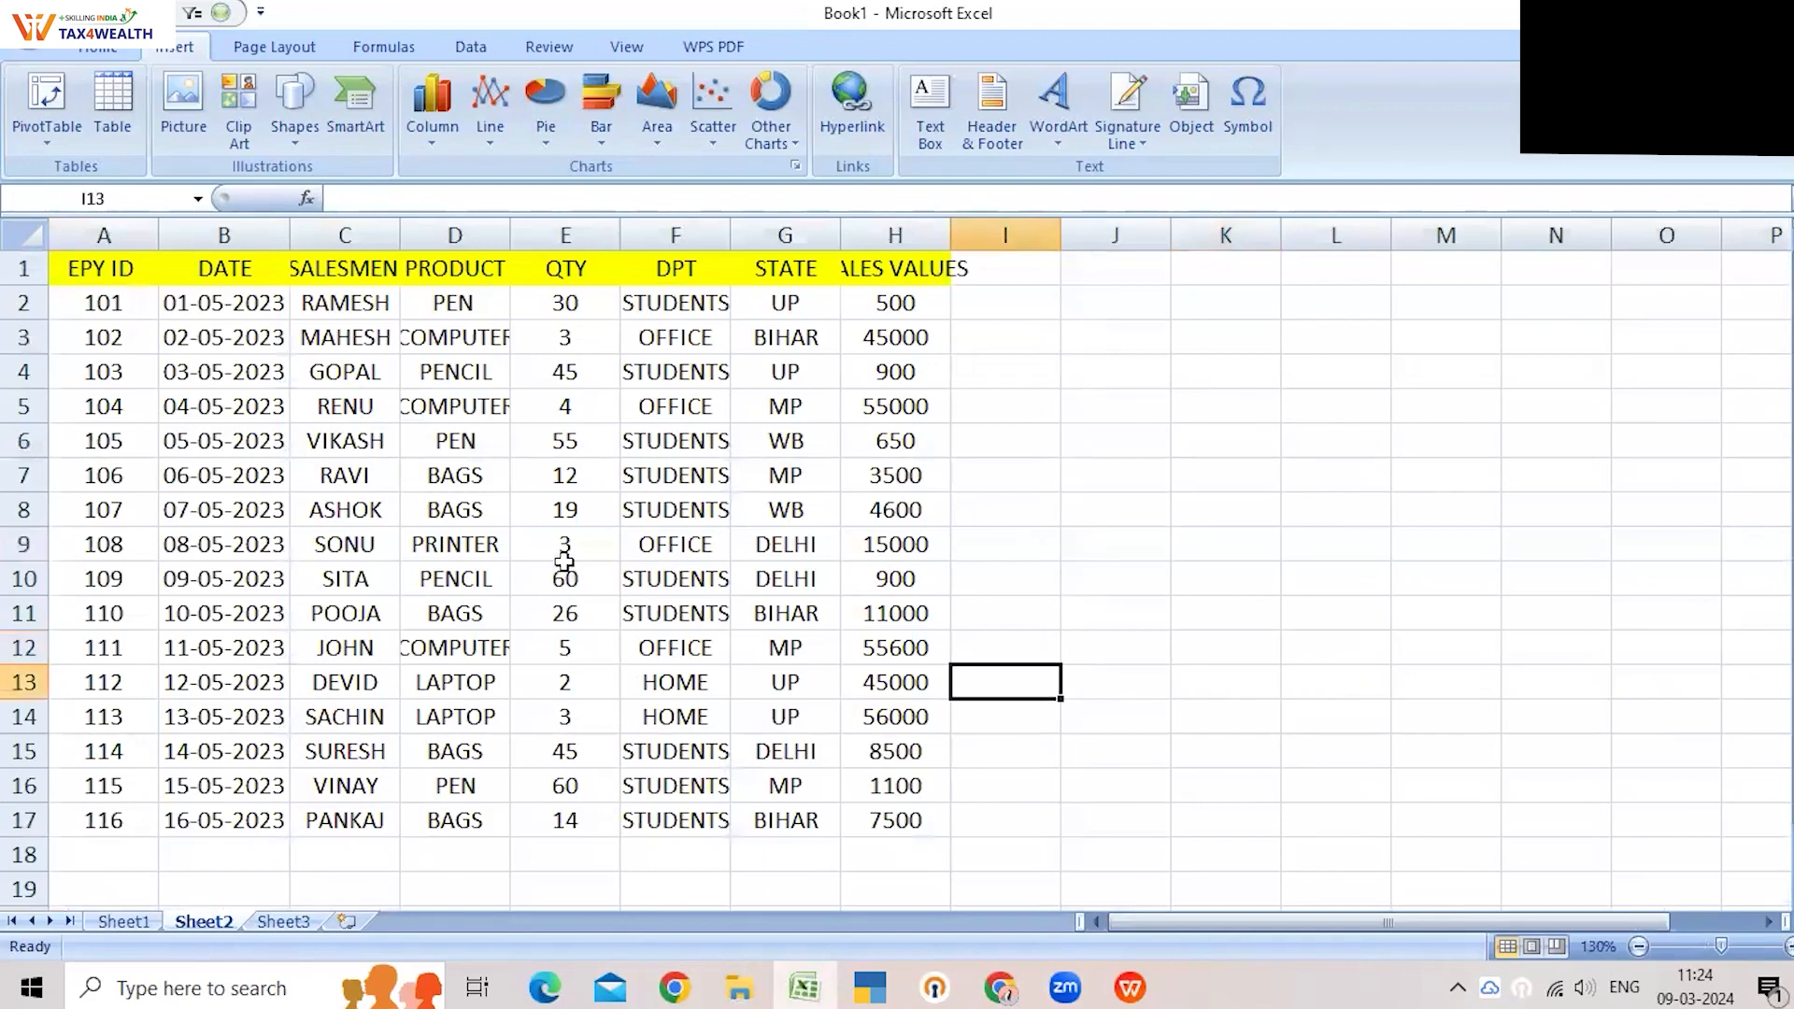
pyautogui.click(24, 235)
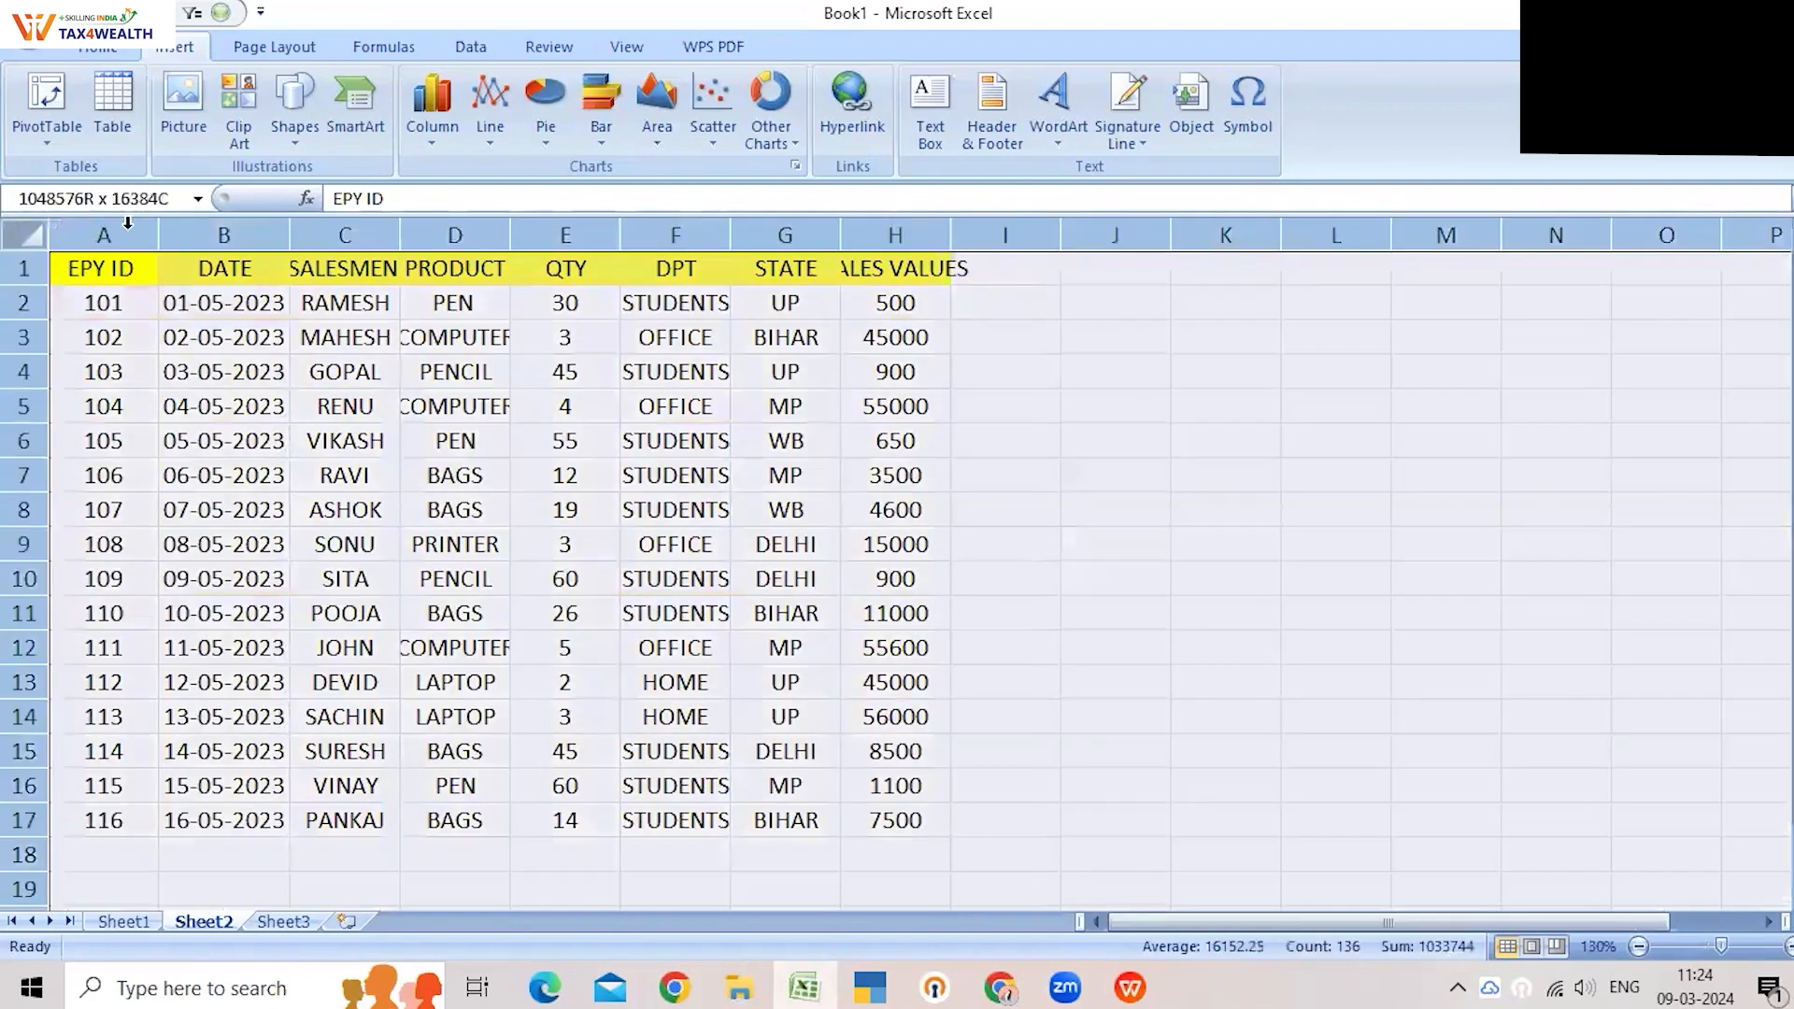
pyautogui.doubleClick(154, 237)
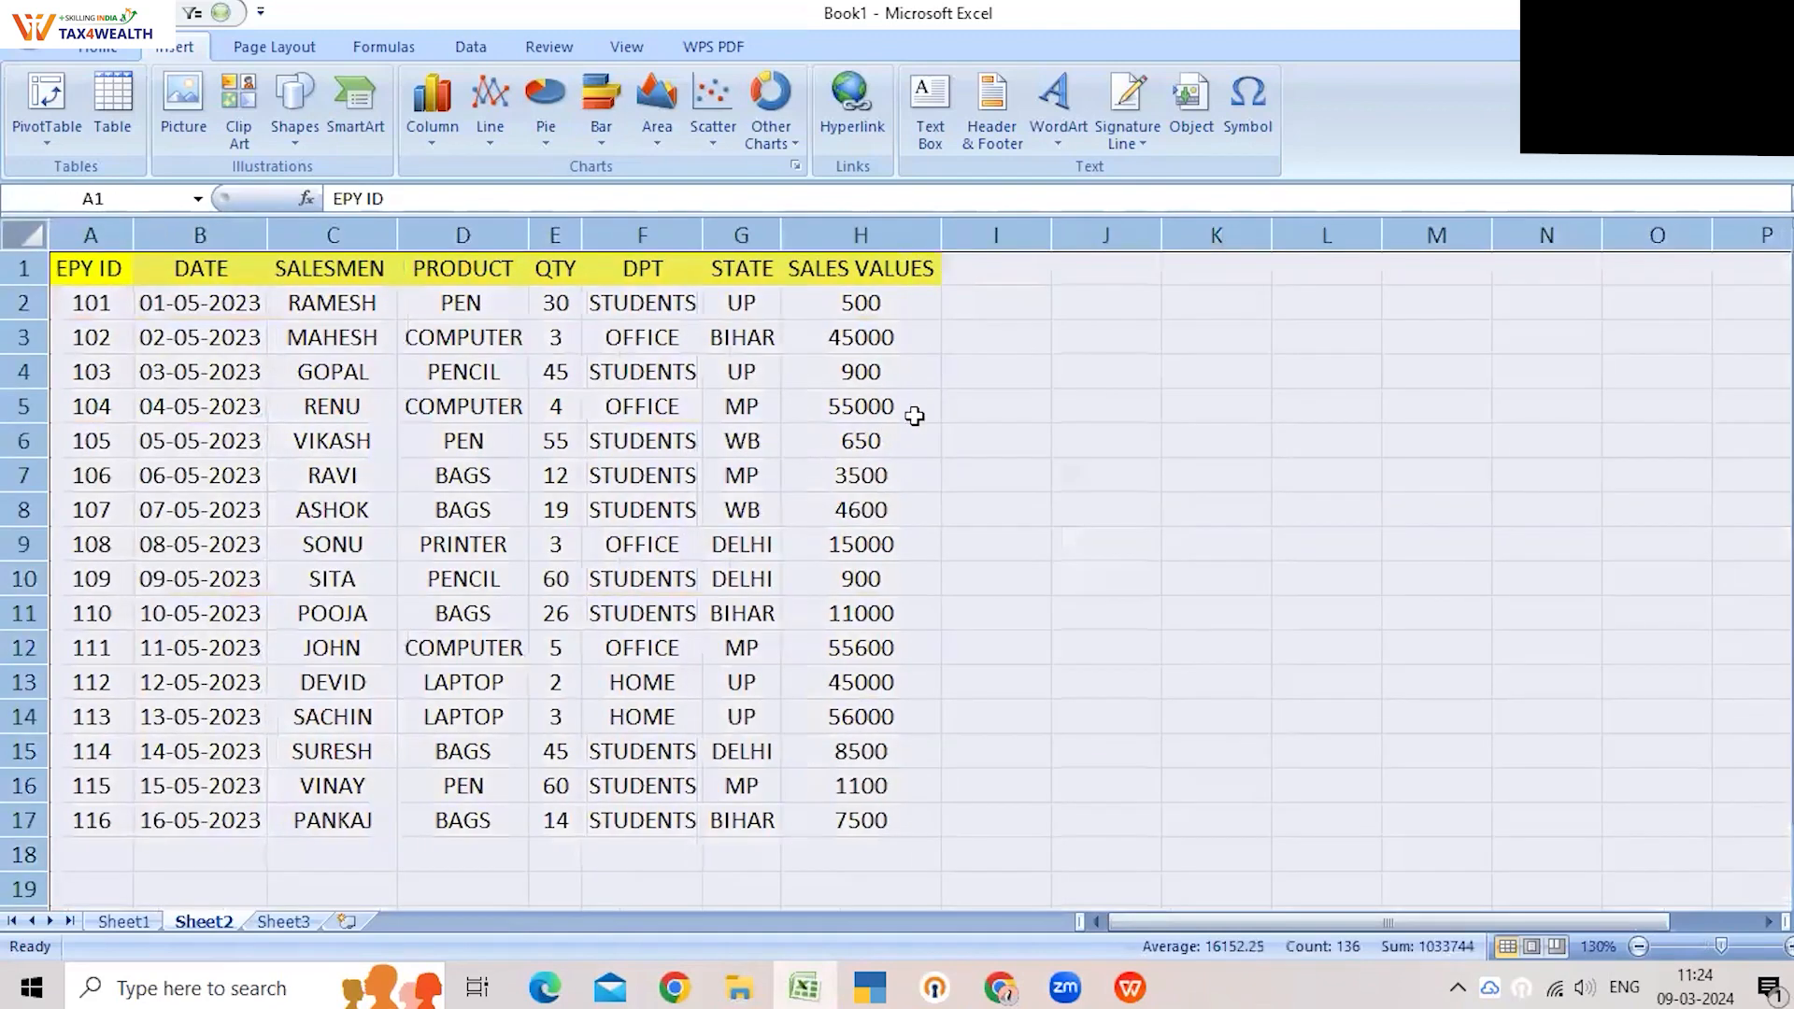
# Examine the EPY ID, DATE and SALESMEN entries cell by cell in the pasted table.
pyautogui.click(1010, 542)
pyautogui.click(992, 648)
pyautogui.click(293, 616)
pyautogui.click(295, 481)
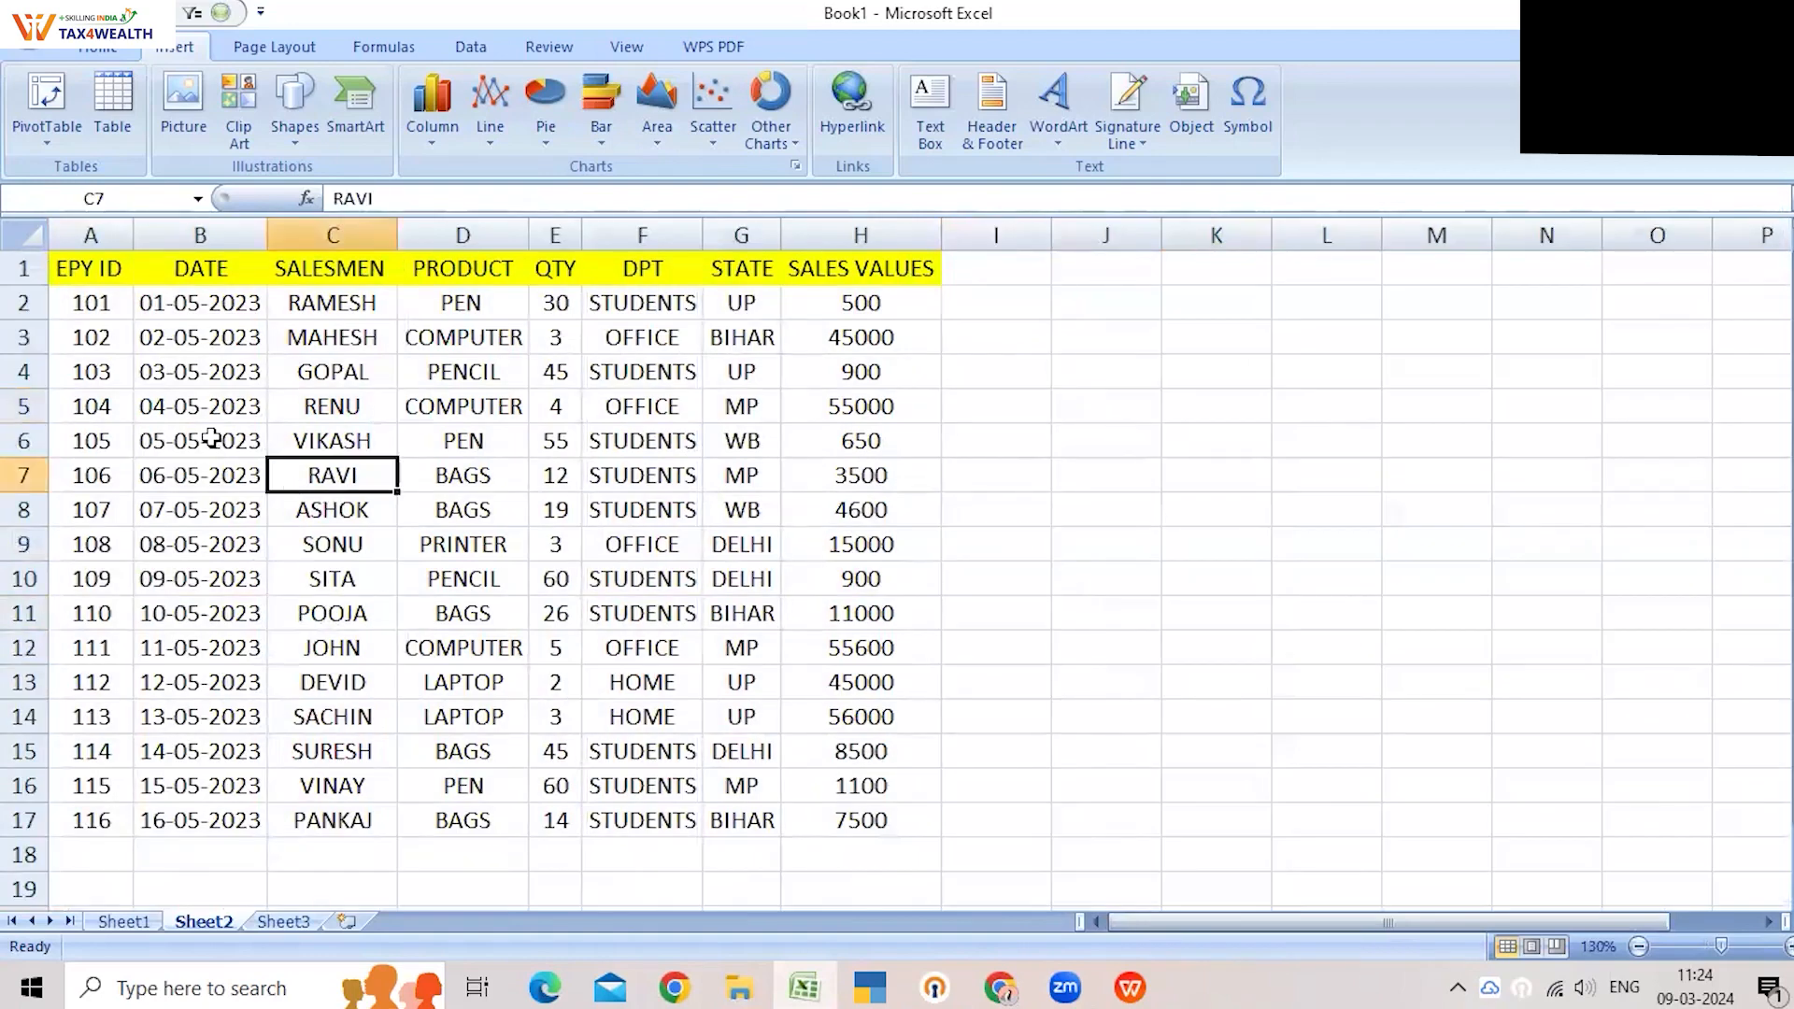
pyautogui.click(159, 376)
pyautogui.click(90, 301)
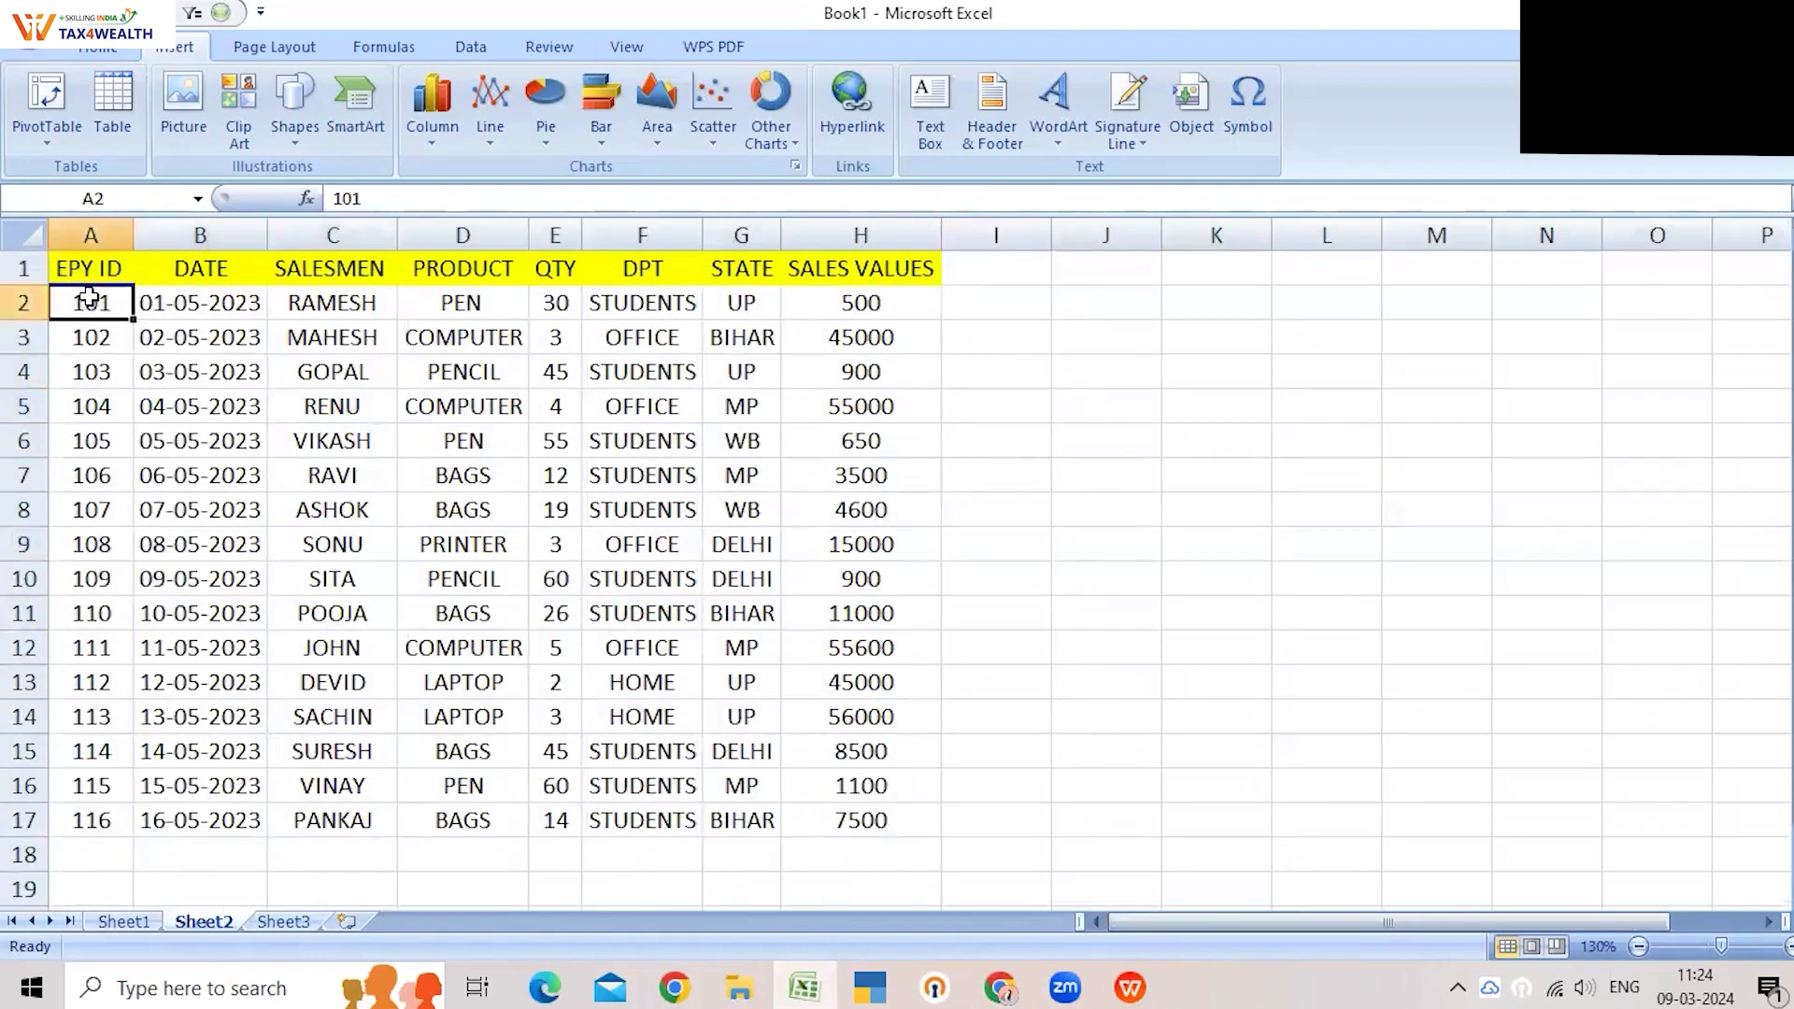
pyautogui.click(75, 373)
pyautogui.click(91, 476)
pyautogui.click(89, 575)
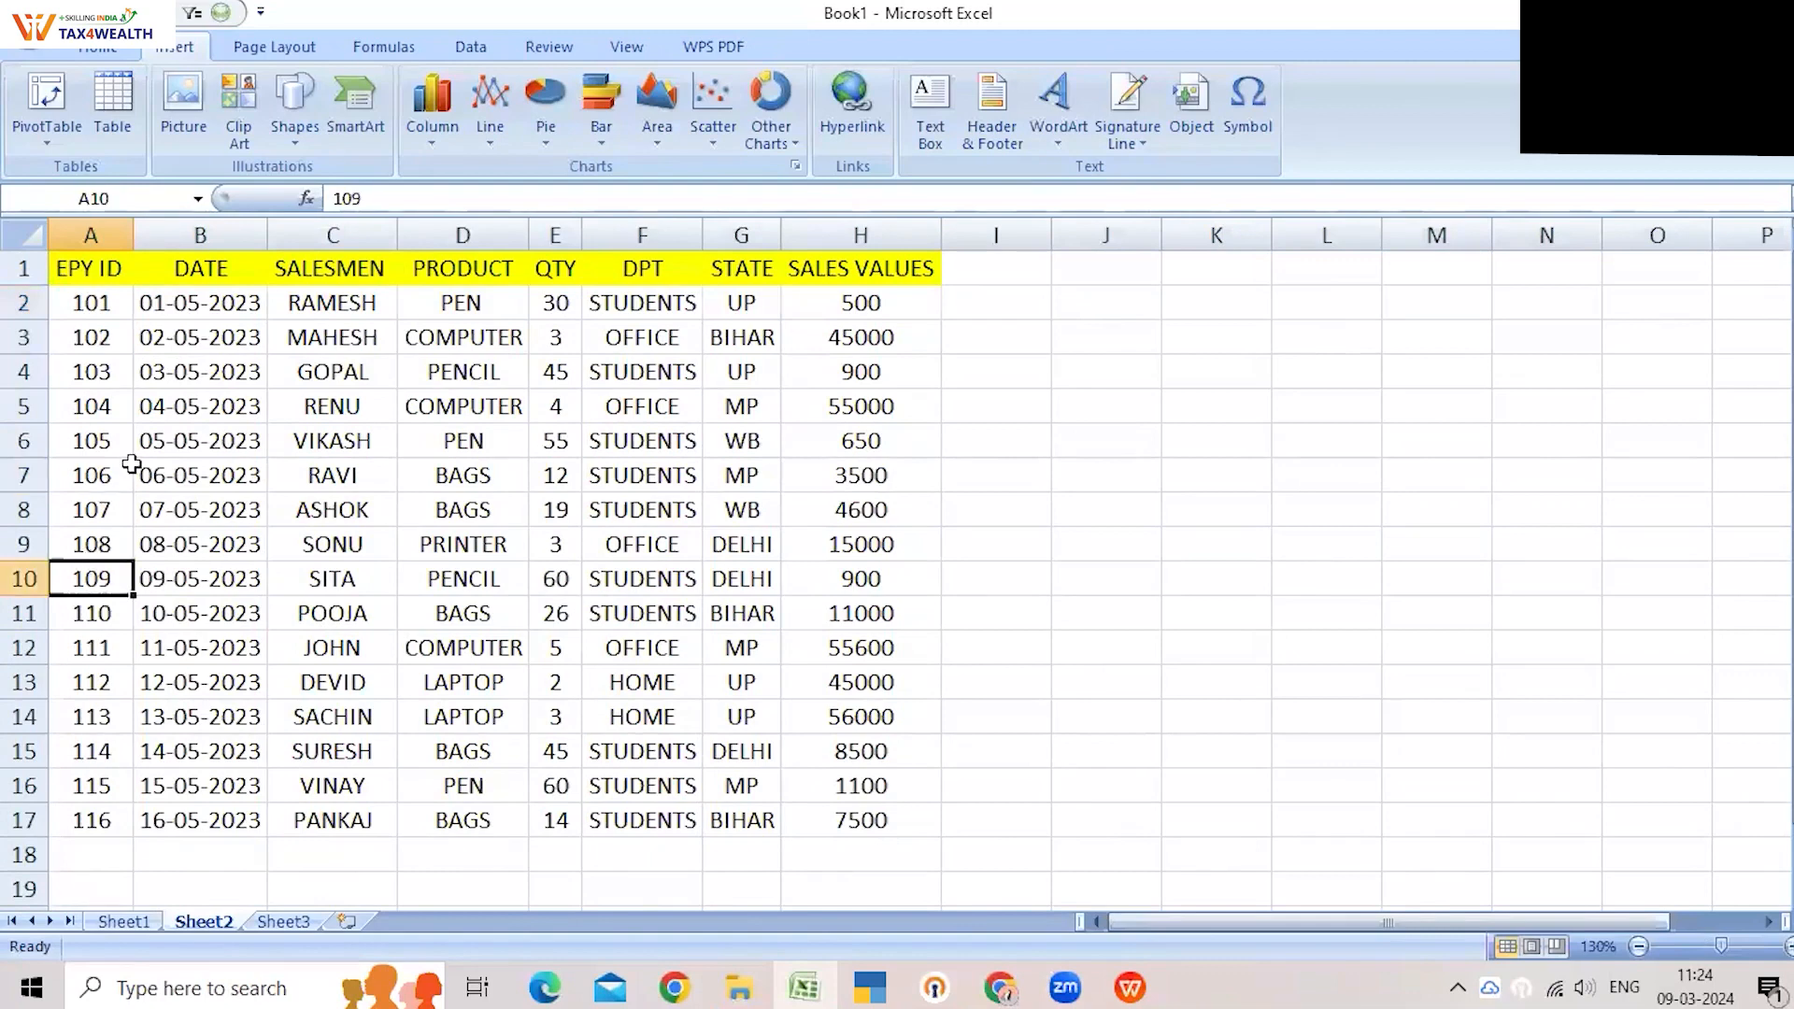
pyautogui.click(190, 323)
pyautogui.click(200, 364)
pyautogui.click(193, 443)
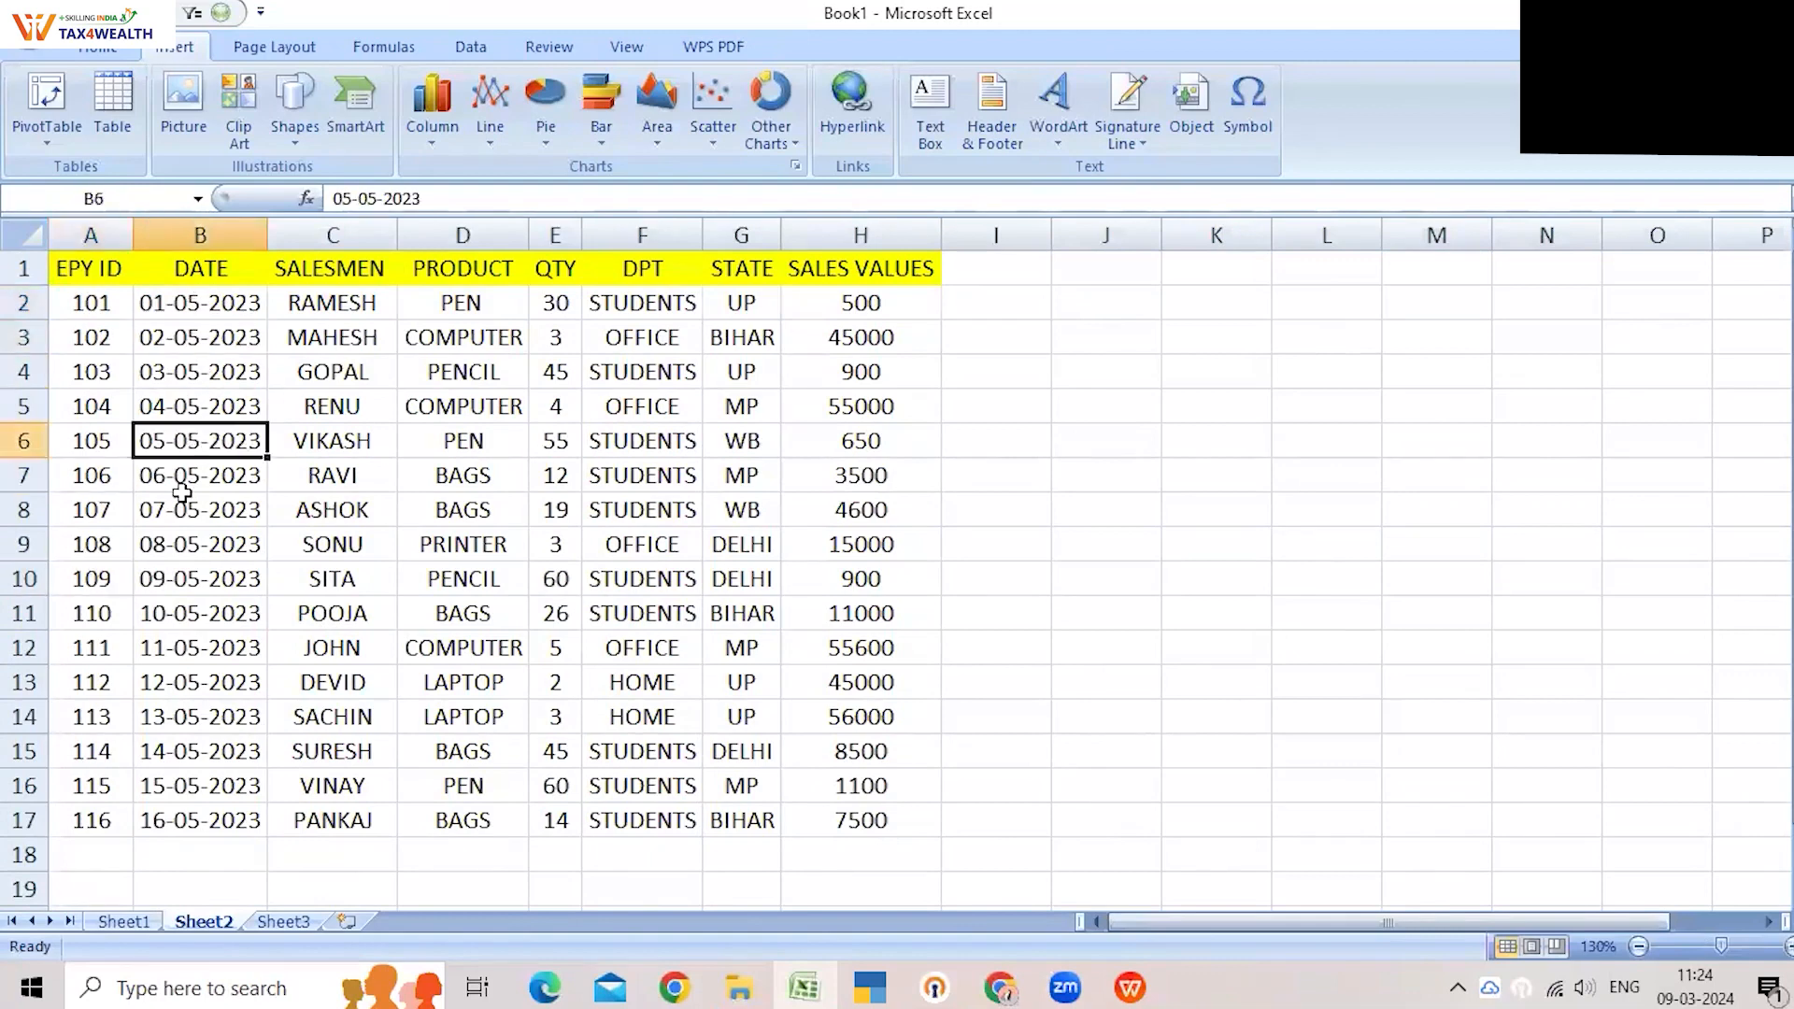
pyautogui.click(183, 510)
pyautogui.click(184, 579)
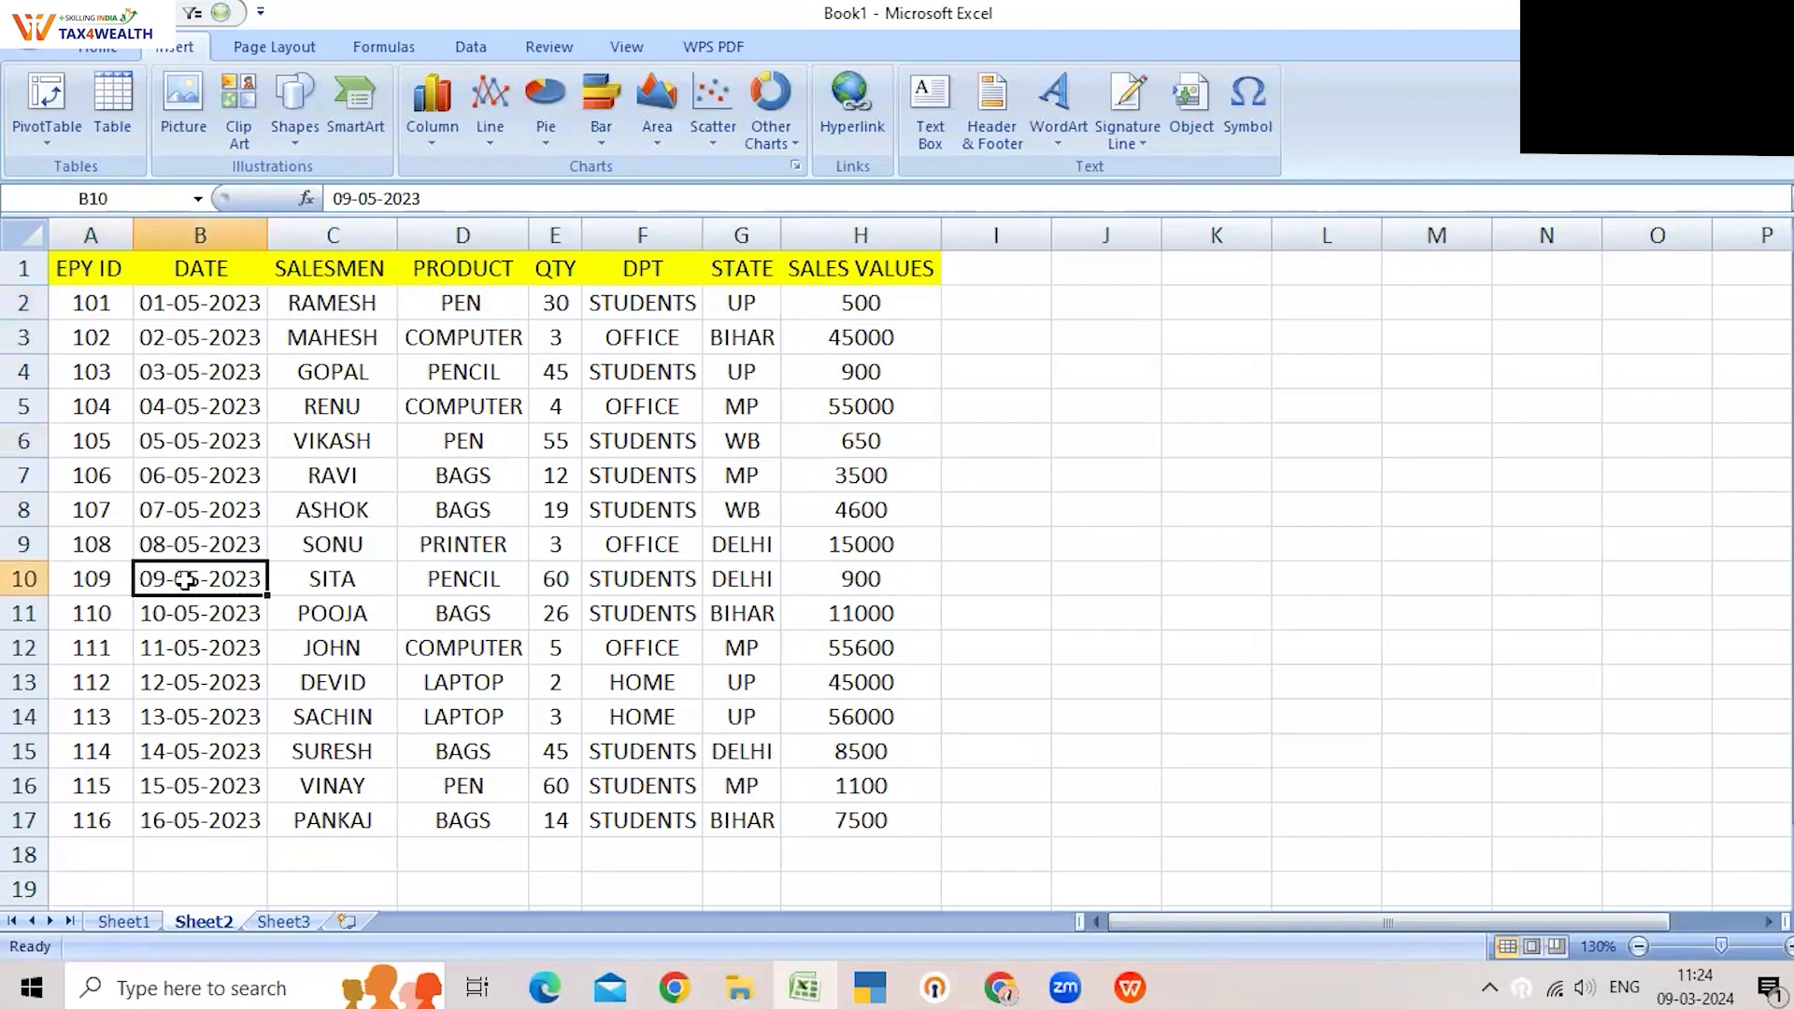
pyautogui.click(331, 329)
pyautogui.click(300, 432)
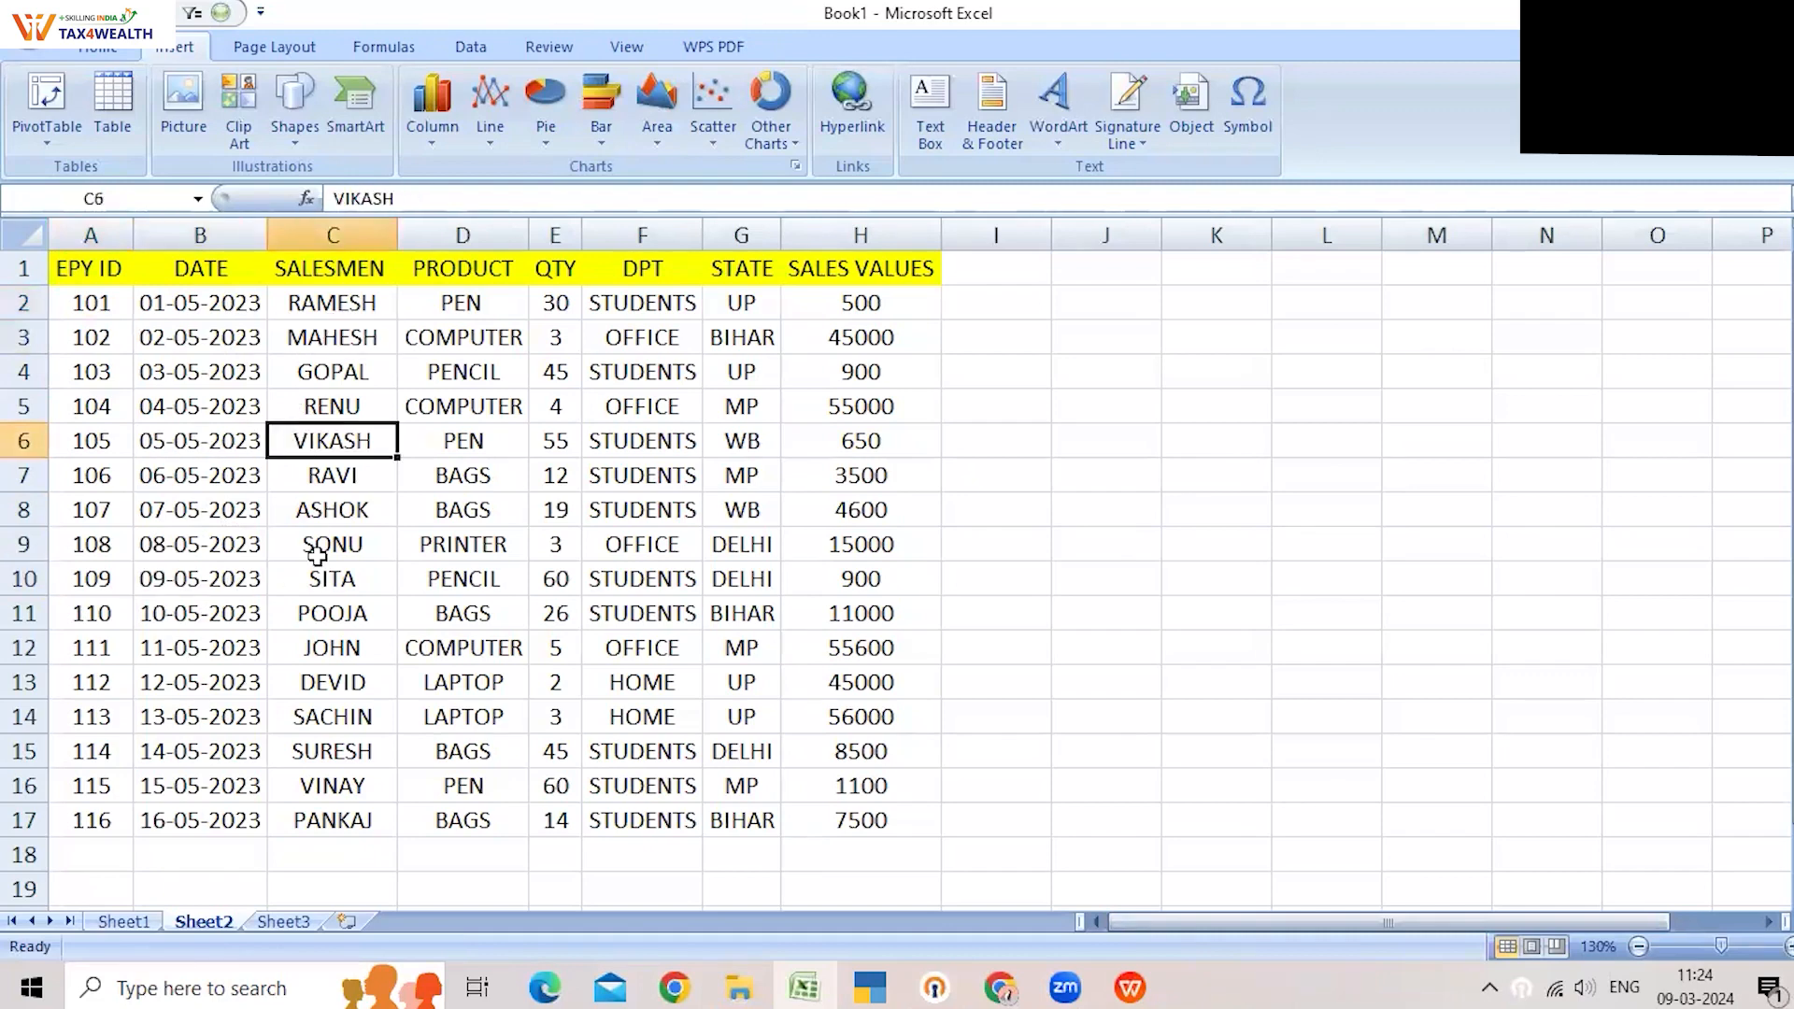
pyautogui.click(316, 555)
pyautogui.click(314, 613)
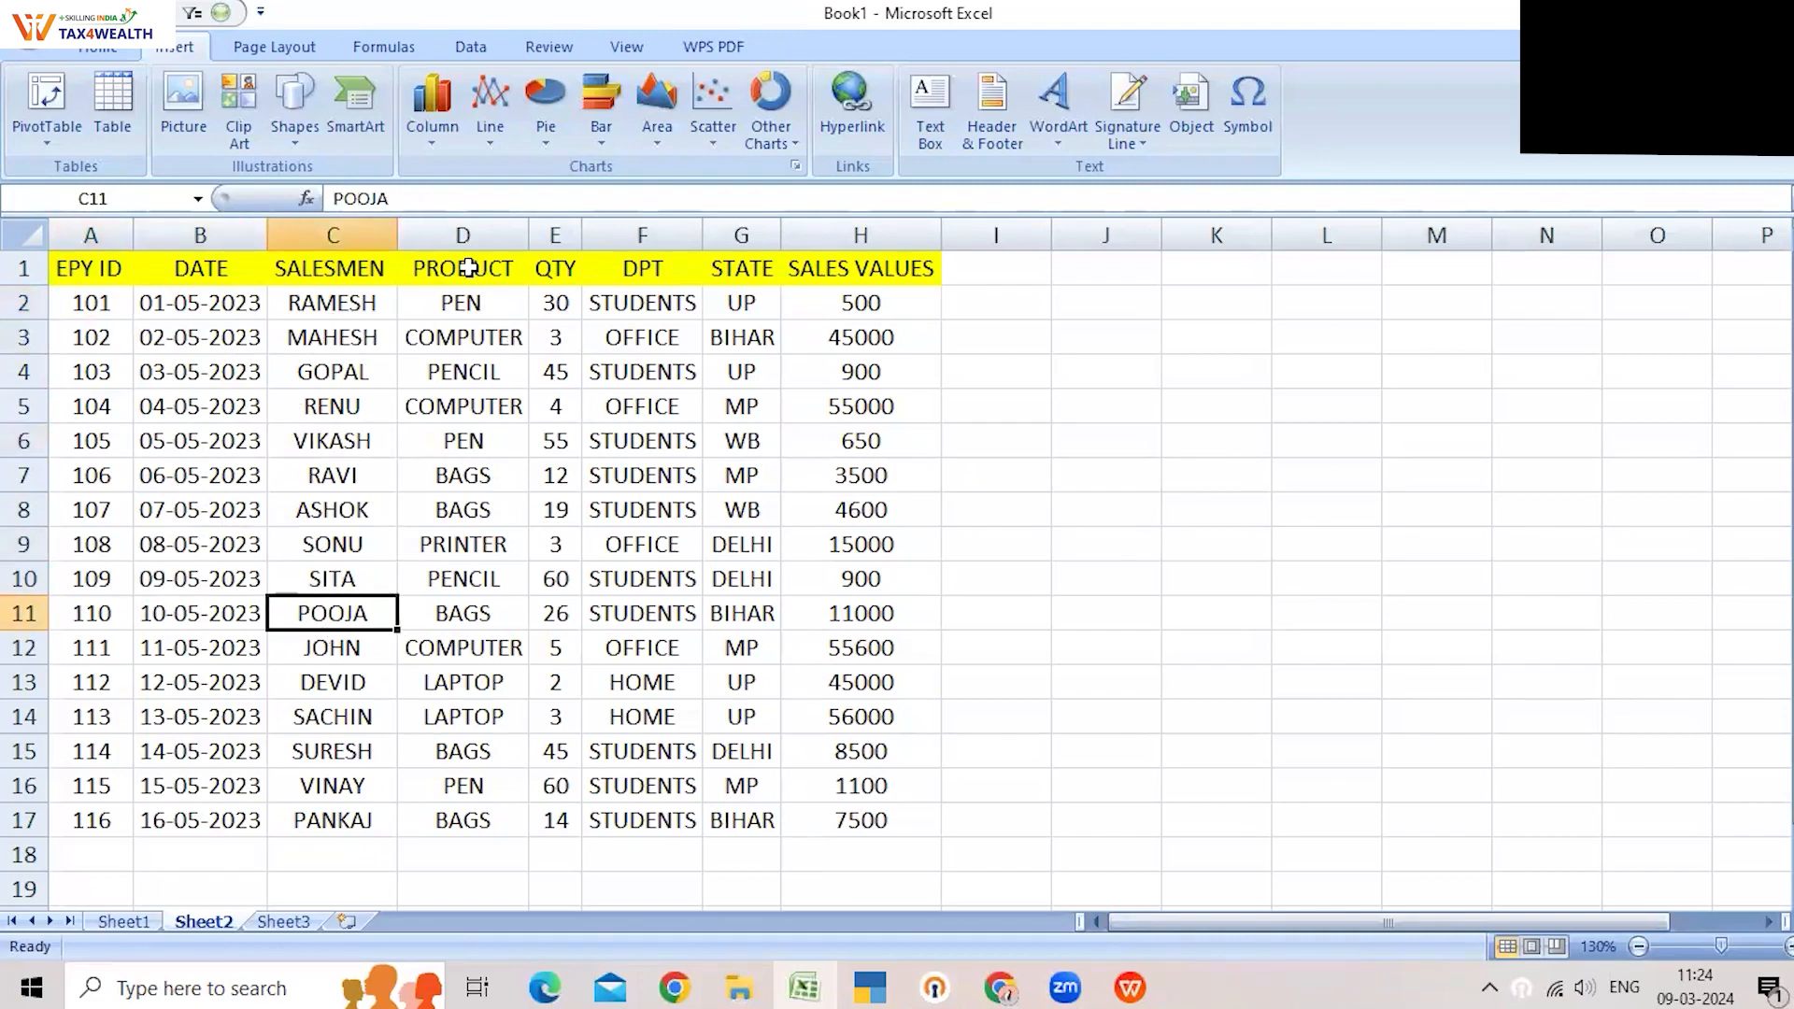
# Examine the PRODUCT, QTY, DPT, STATE and SALES VALUES columns and their individual cells.
pyautogui.click(463, 234)
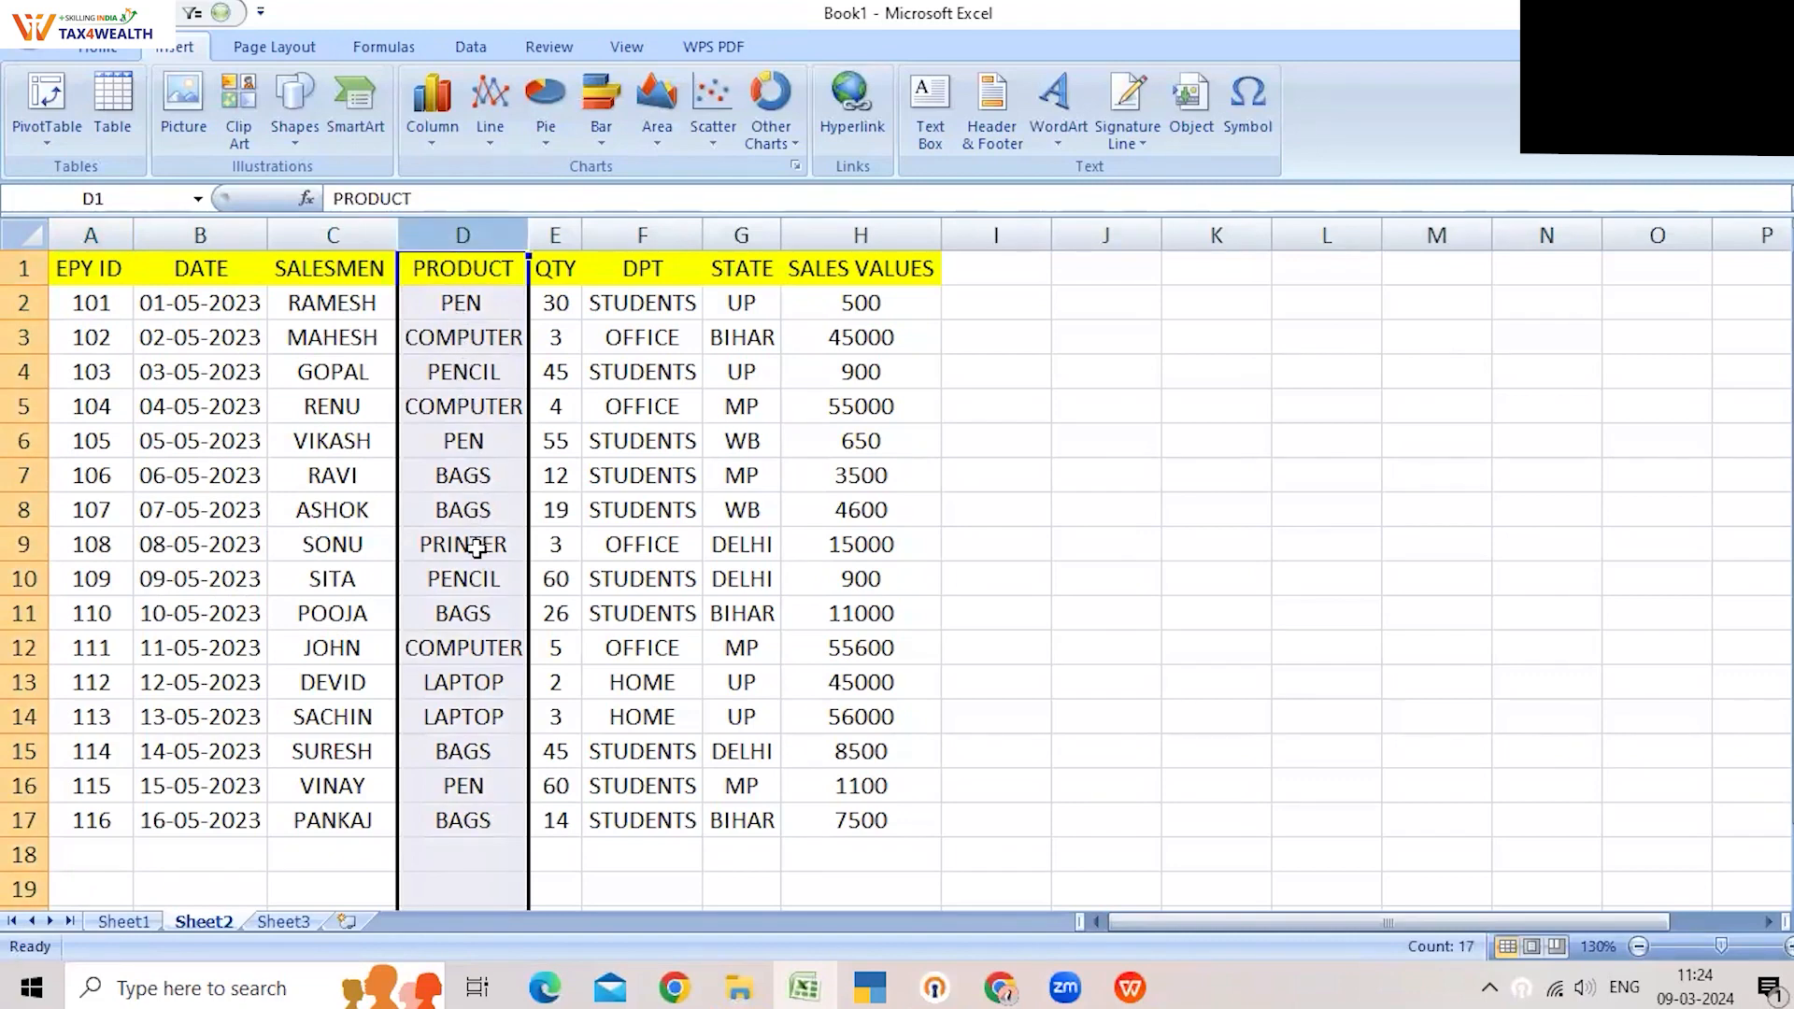
pyautogui.click(570, 233)
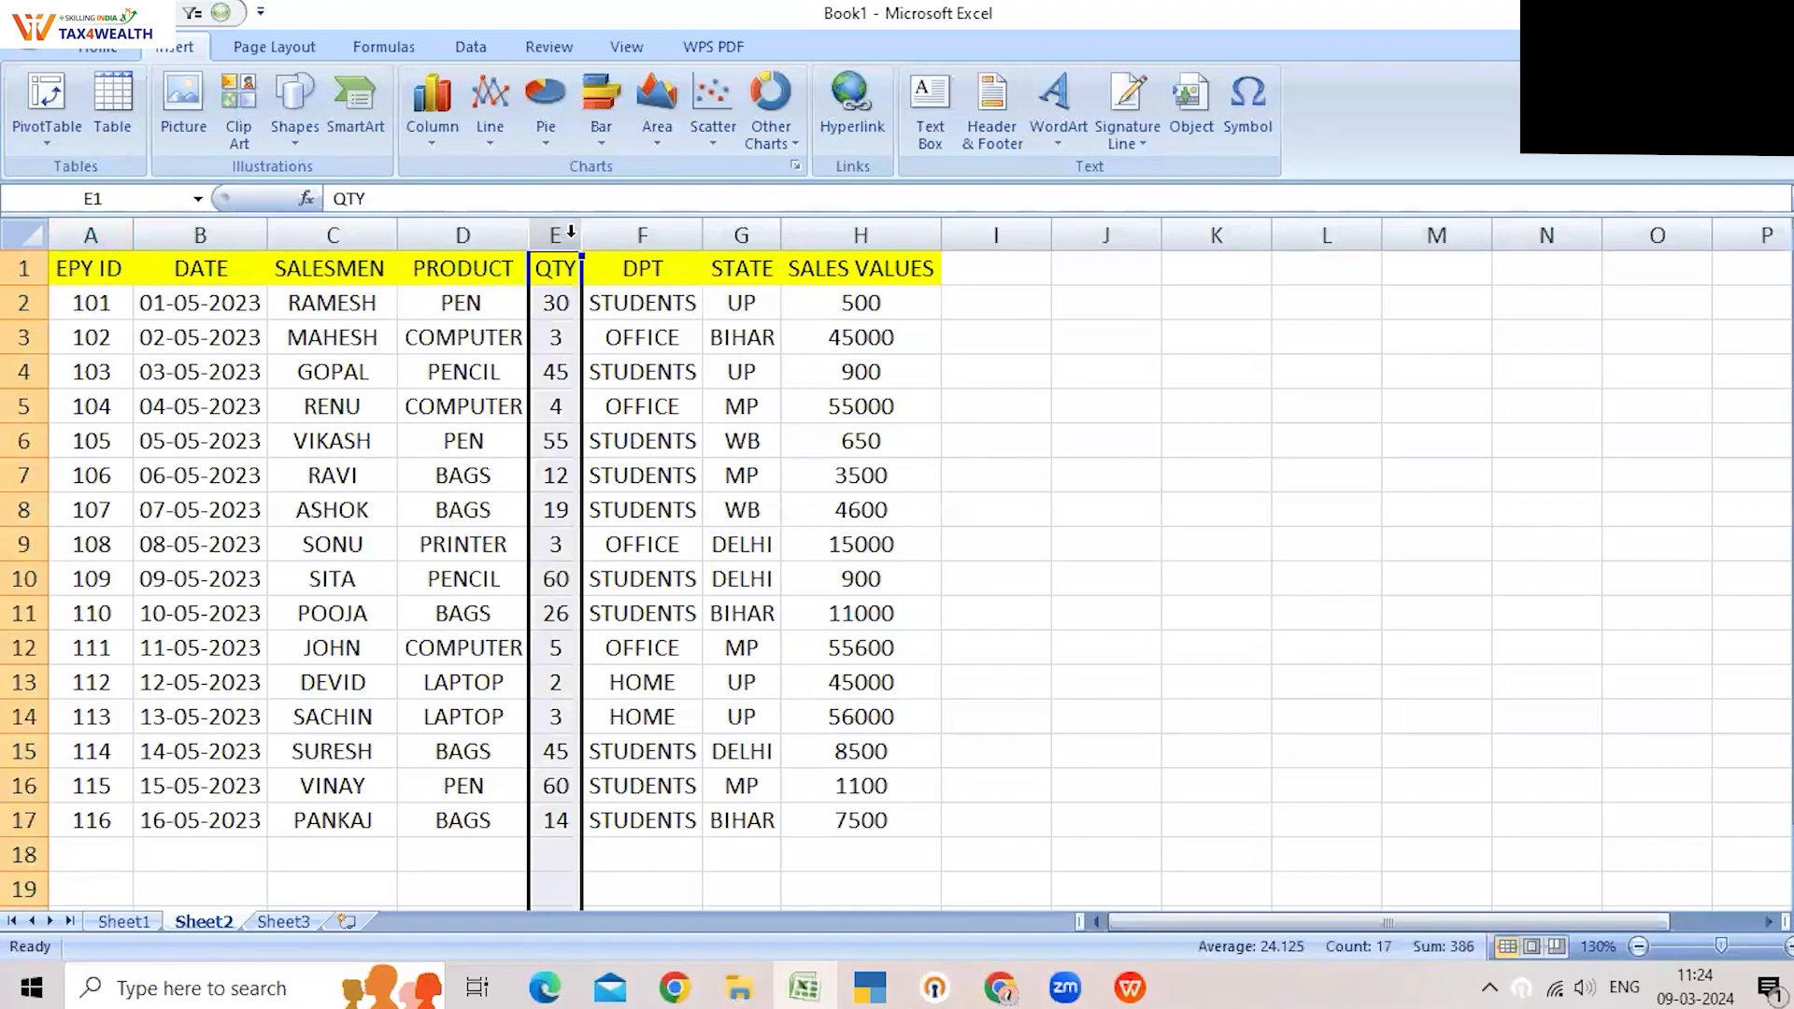
pyautogui.click(648, 218)
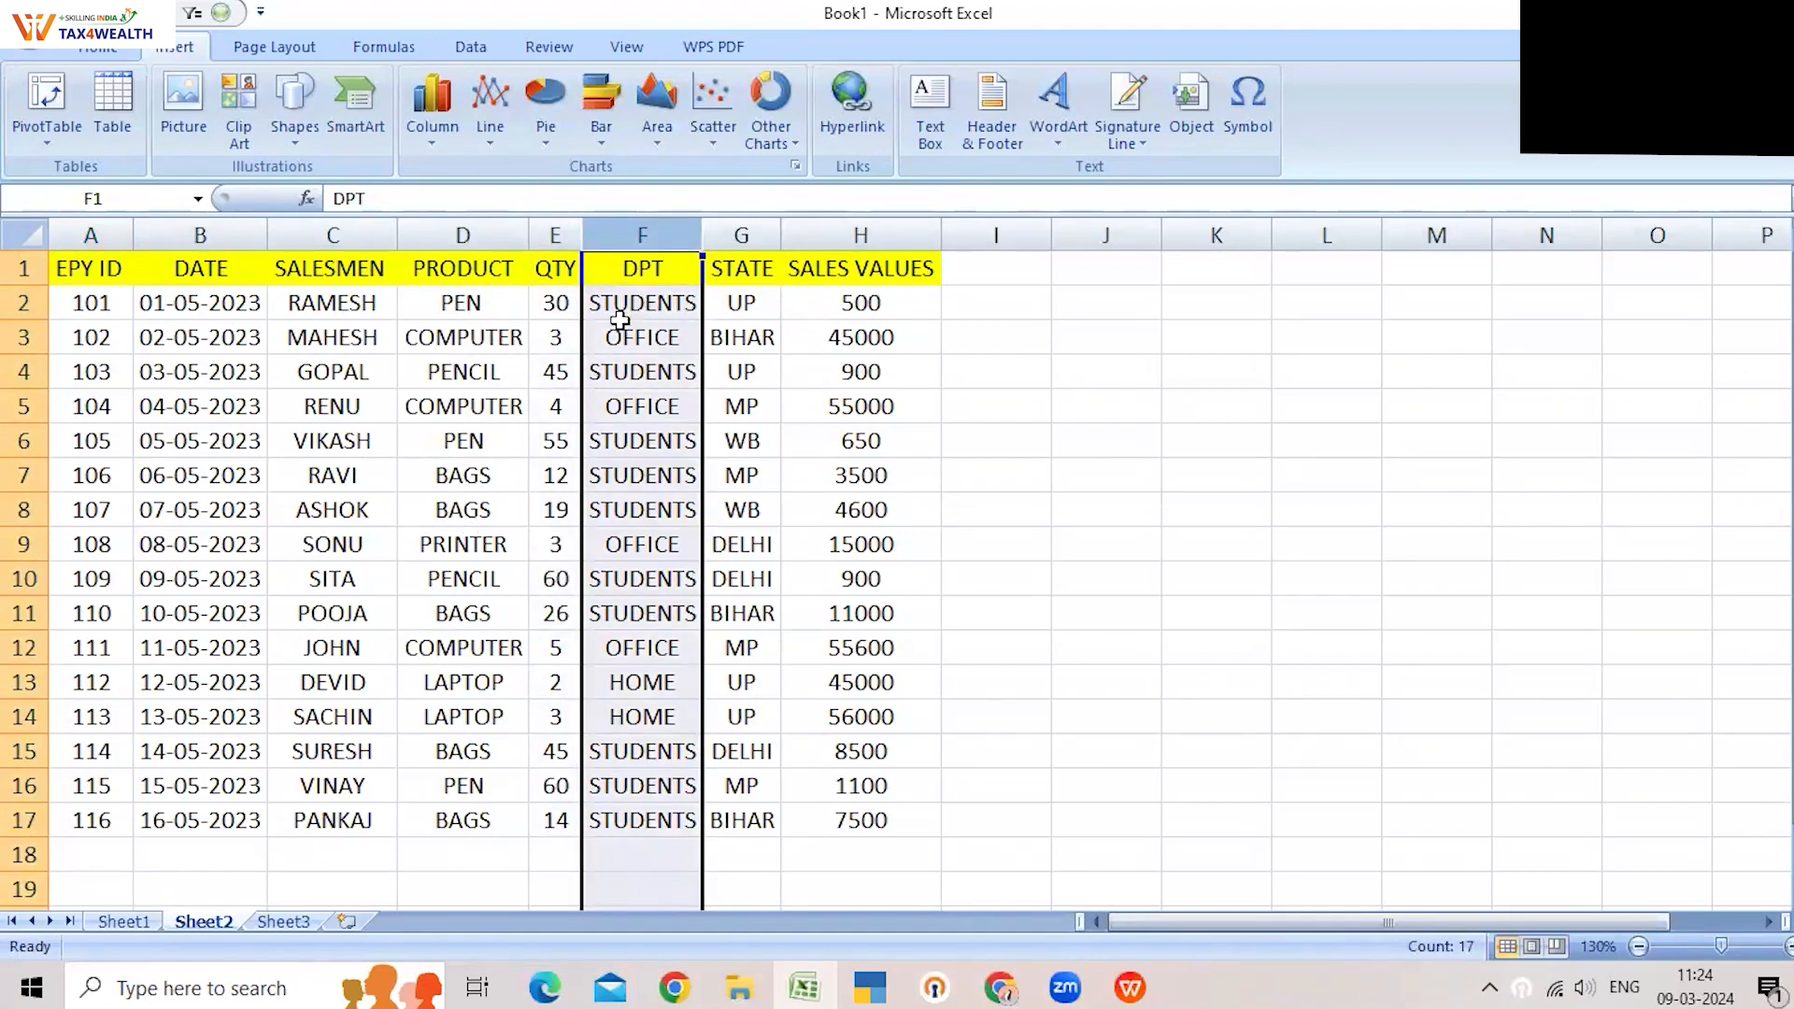
pyautogui.click(742, 224)
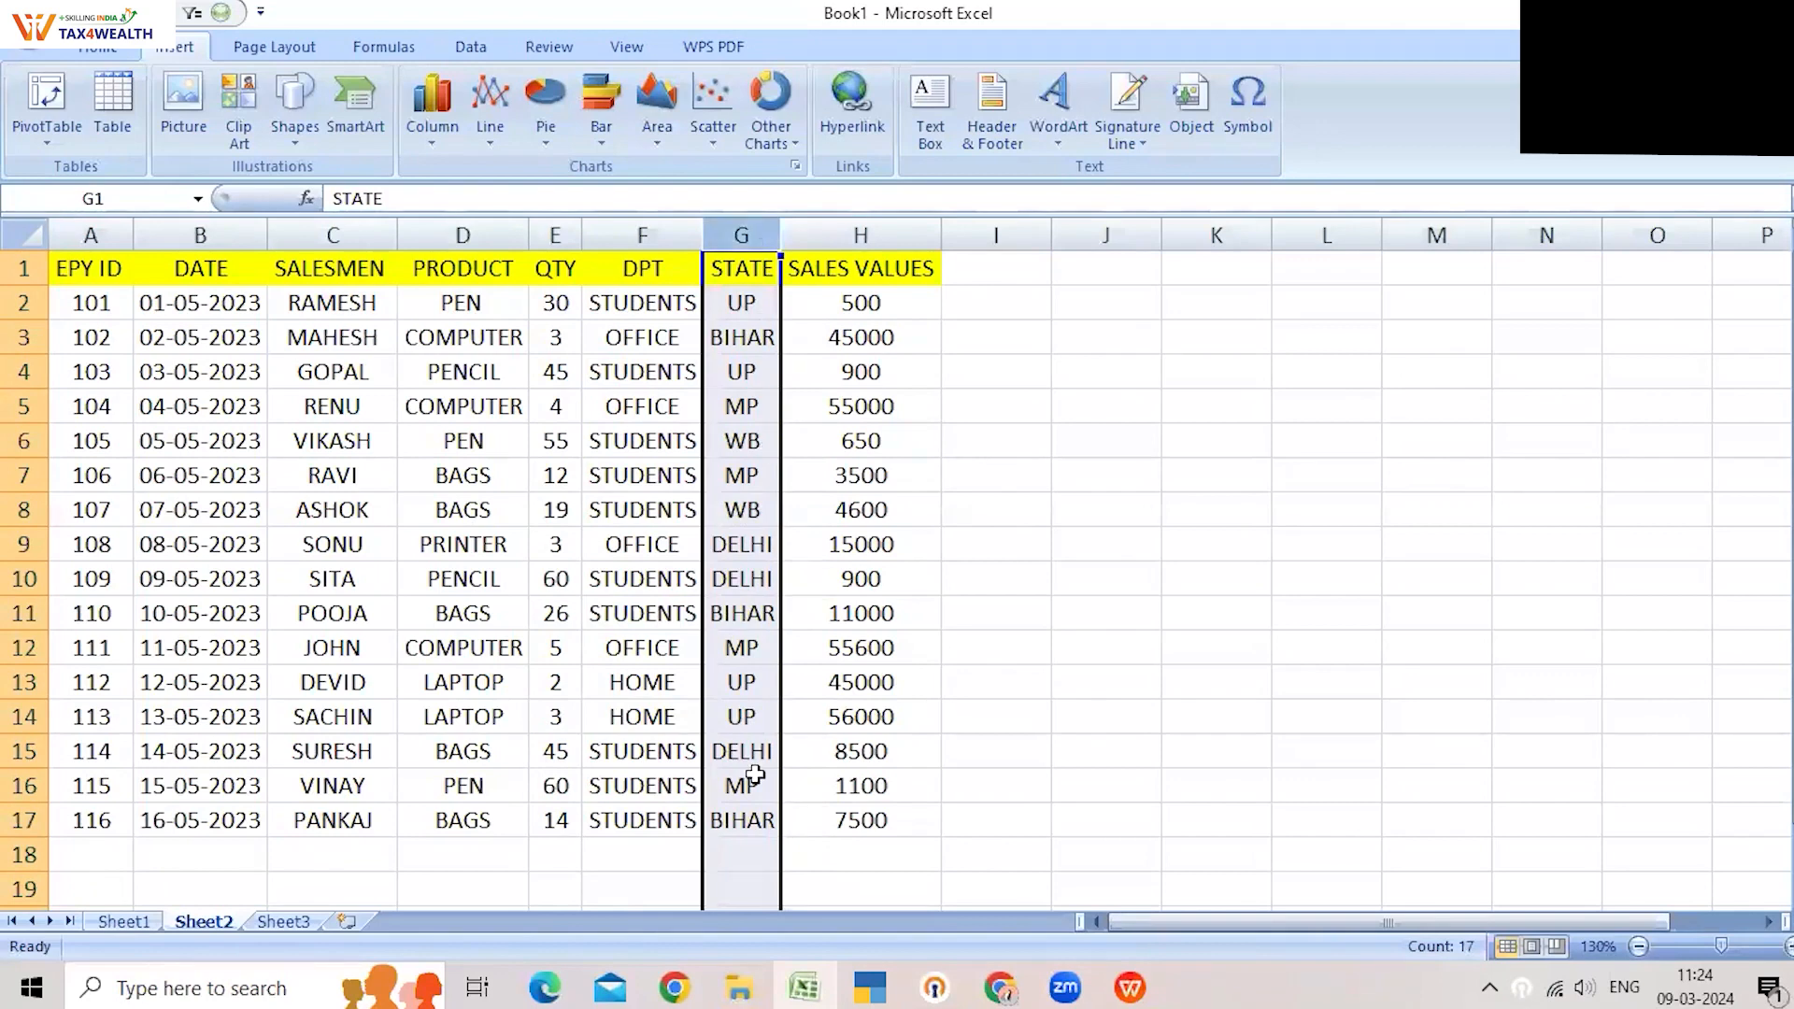
pyautogui.click(882, 224)
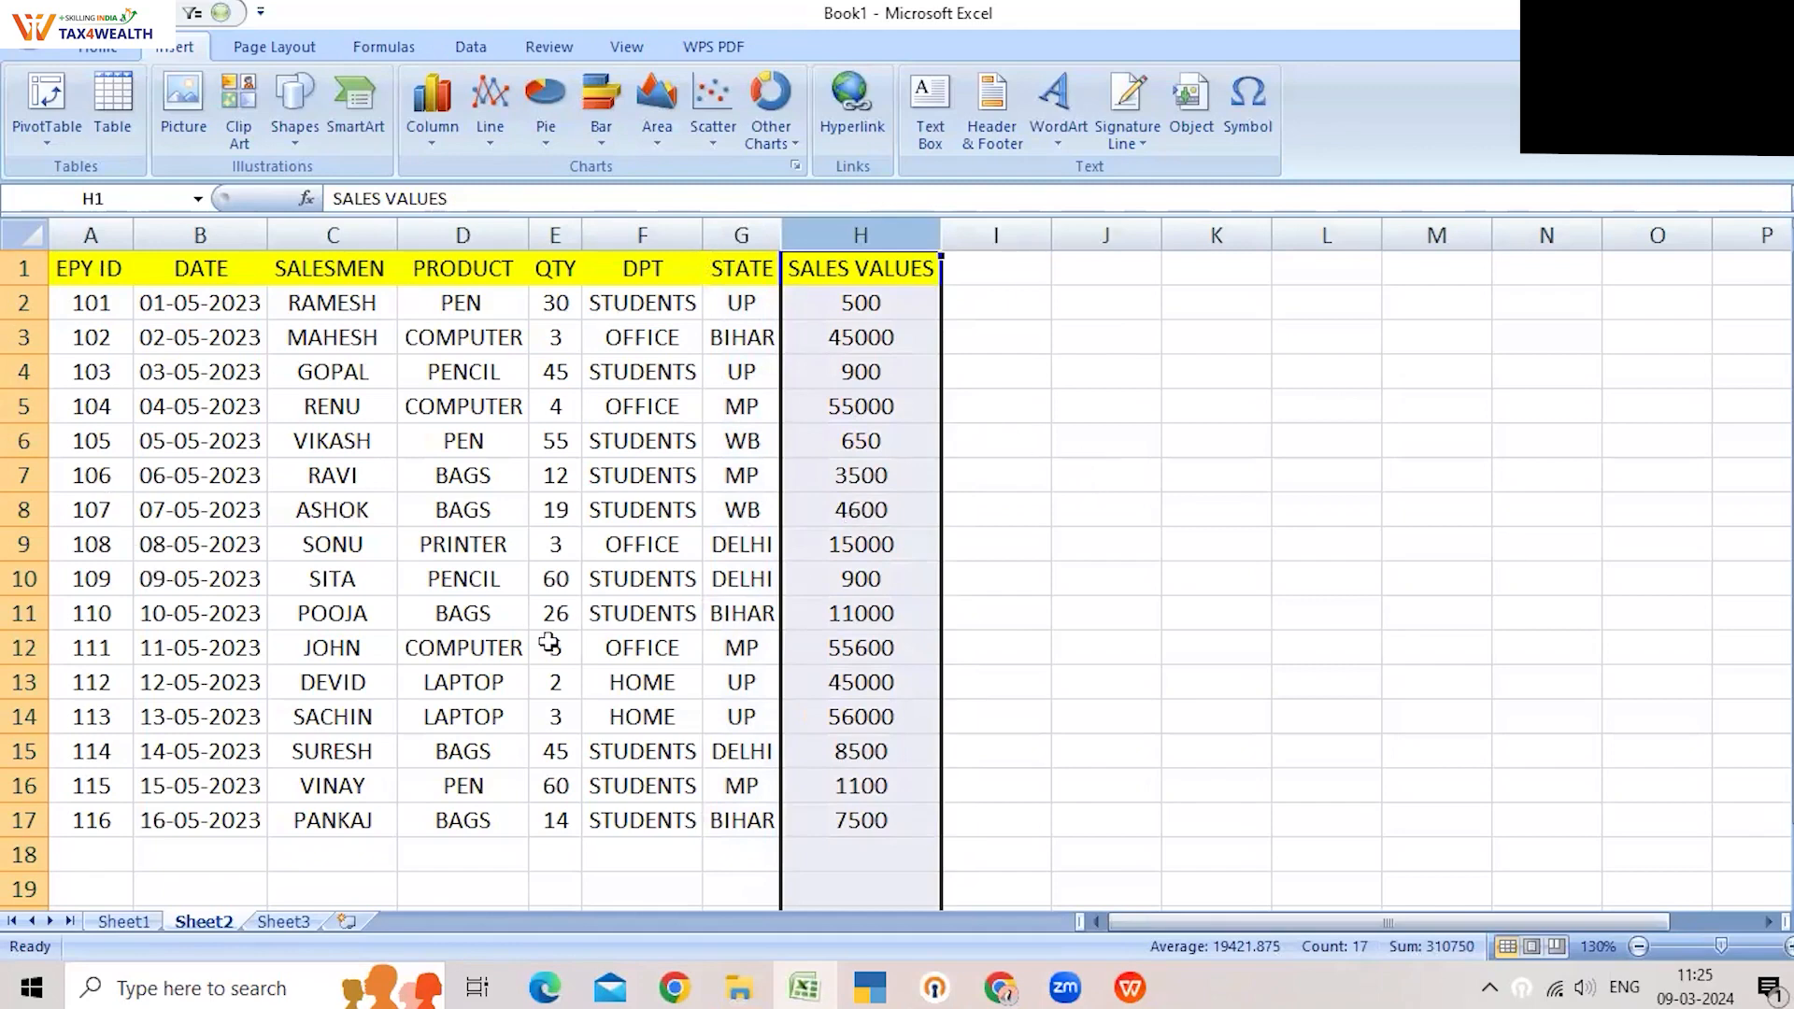
pyautogui.click(421, 514)
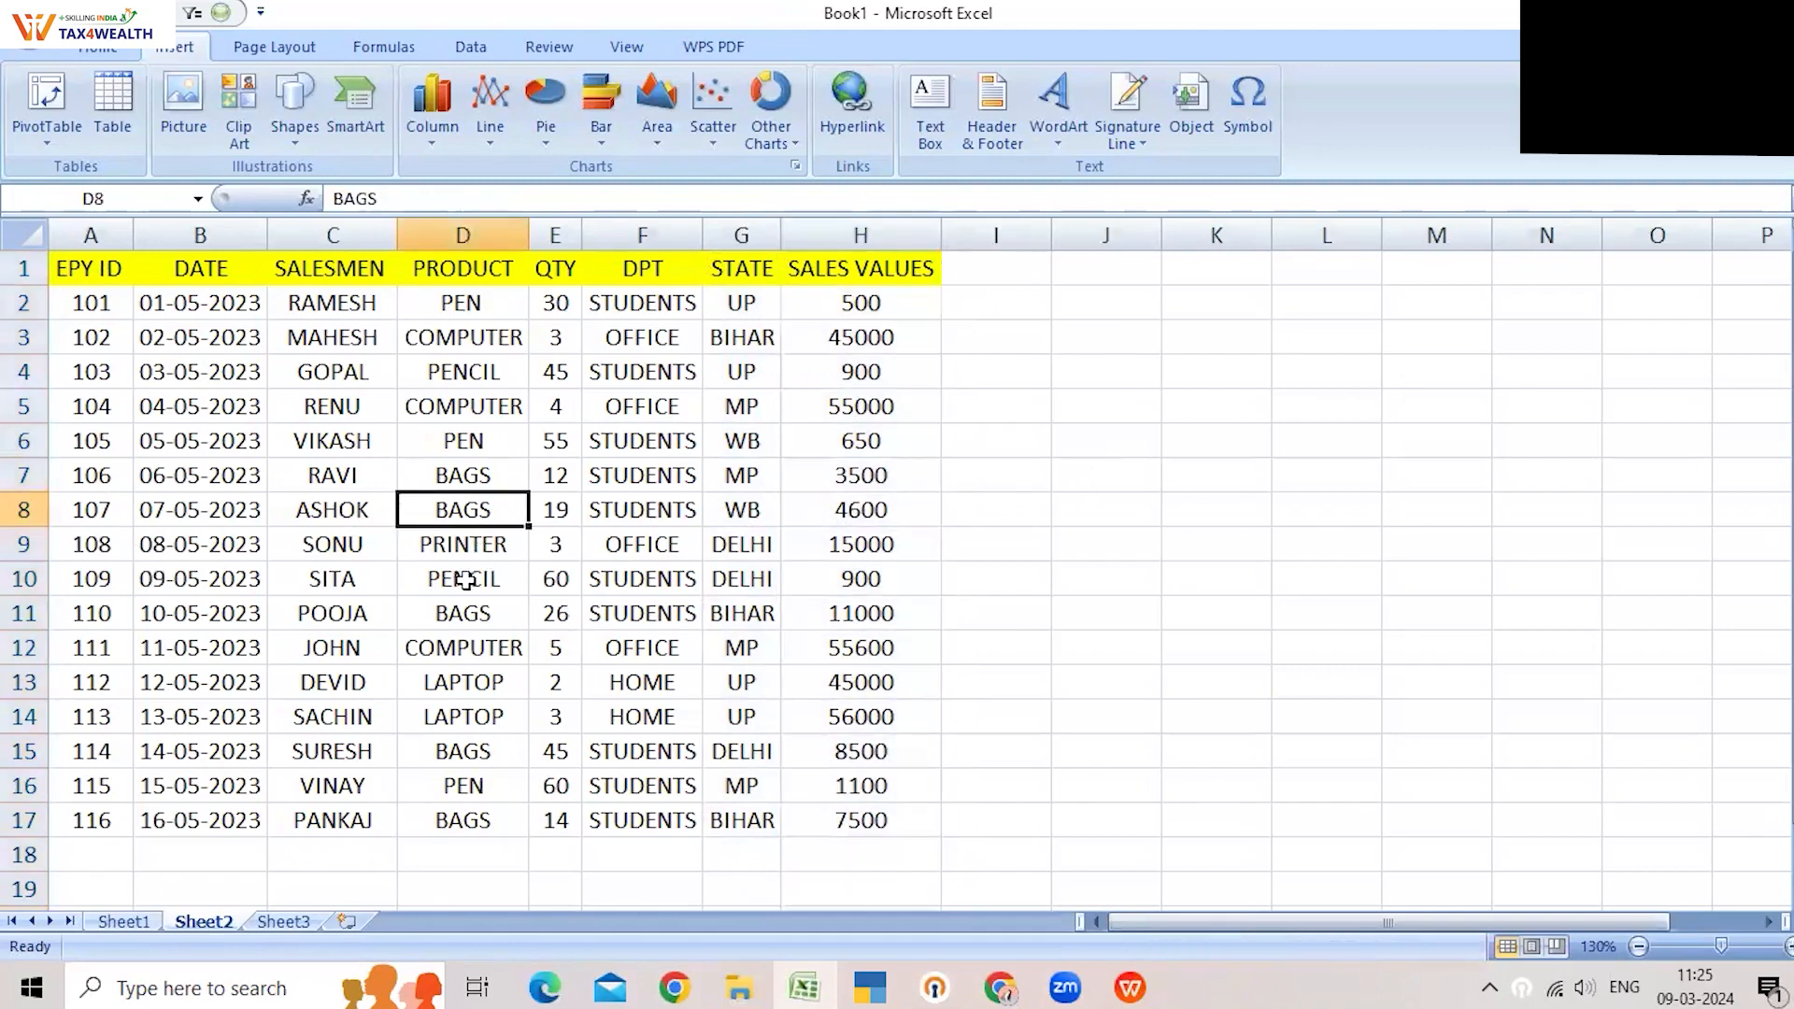
pyautogui.click(465, 579)
pyautogui.click(715, 510)
pyautogui.click(257, 470)
pyautogui.click(634, 478)
pyautogui.click(294, 521)
pyautogui.click(443, 589)
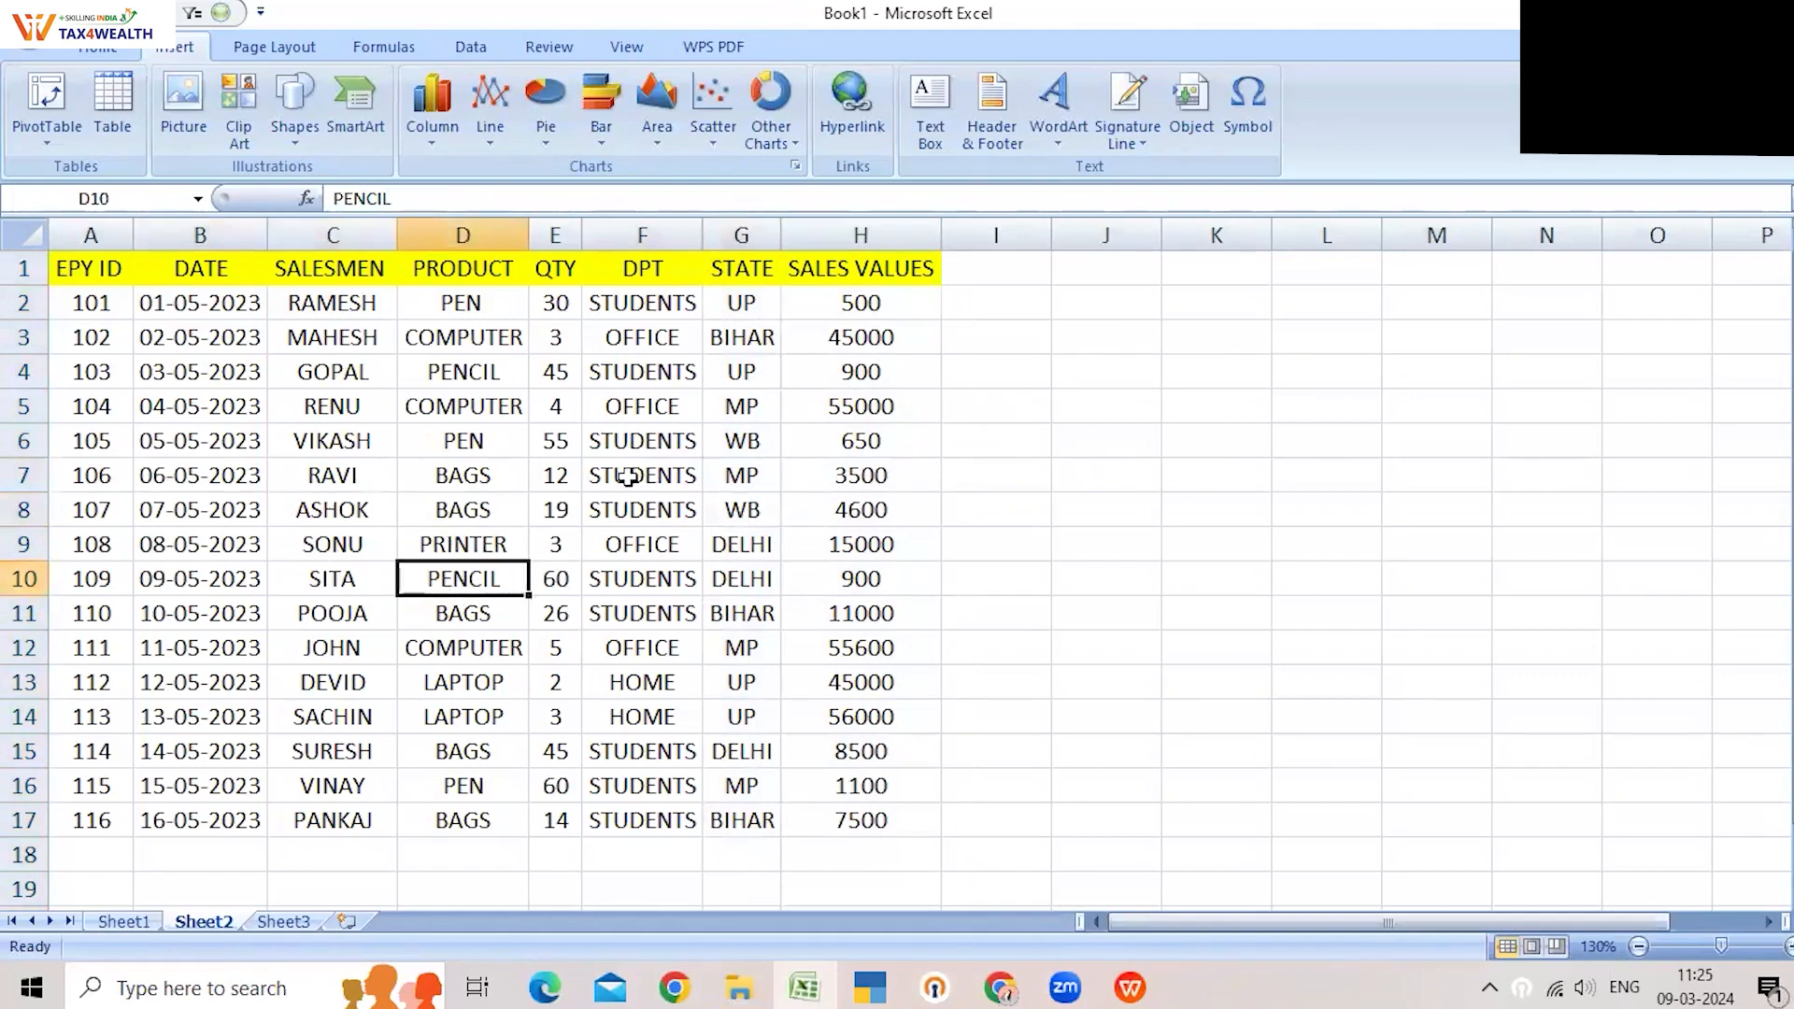
pyautogui.click(331, 447)
pyautogui.click(680, 408)
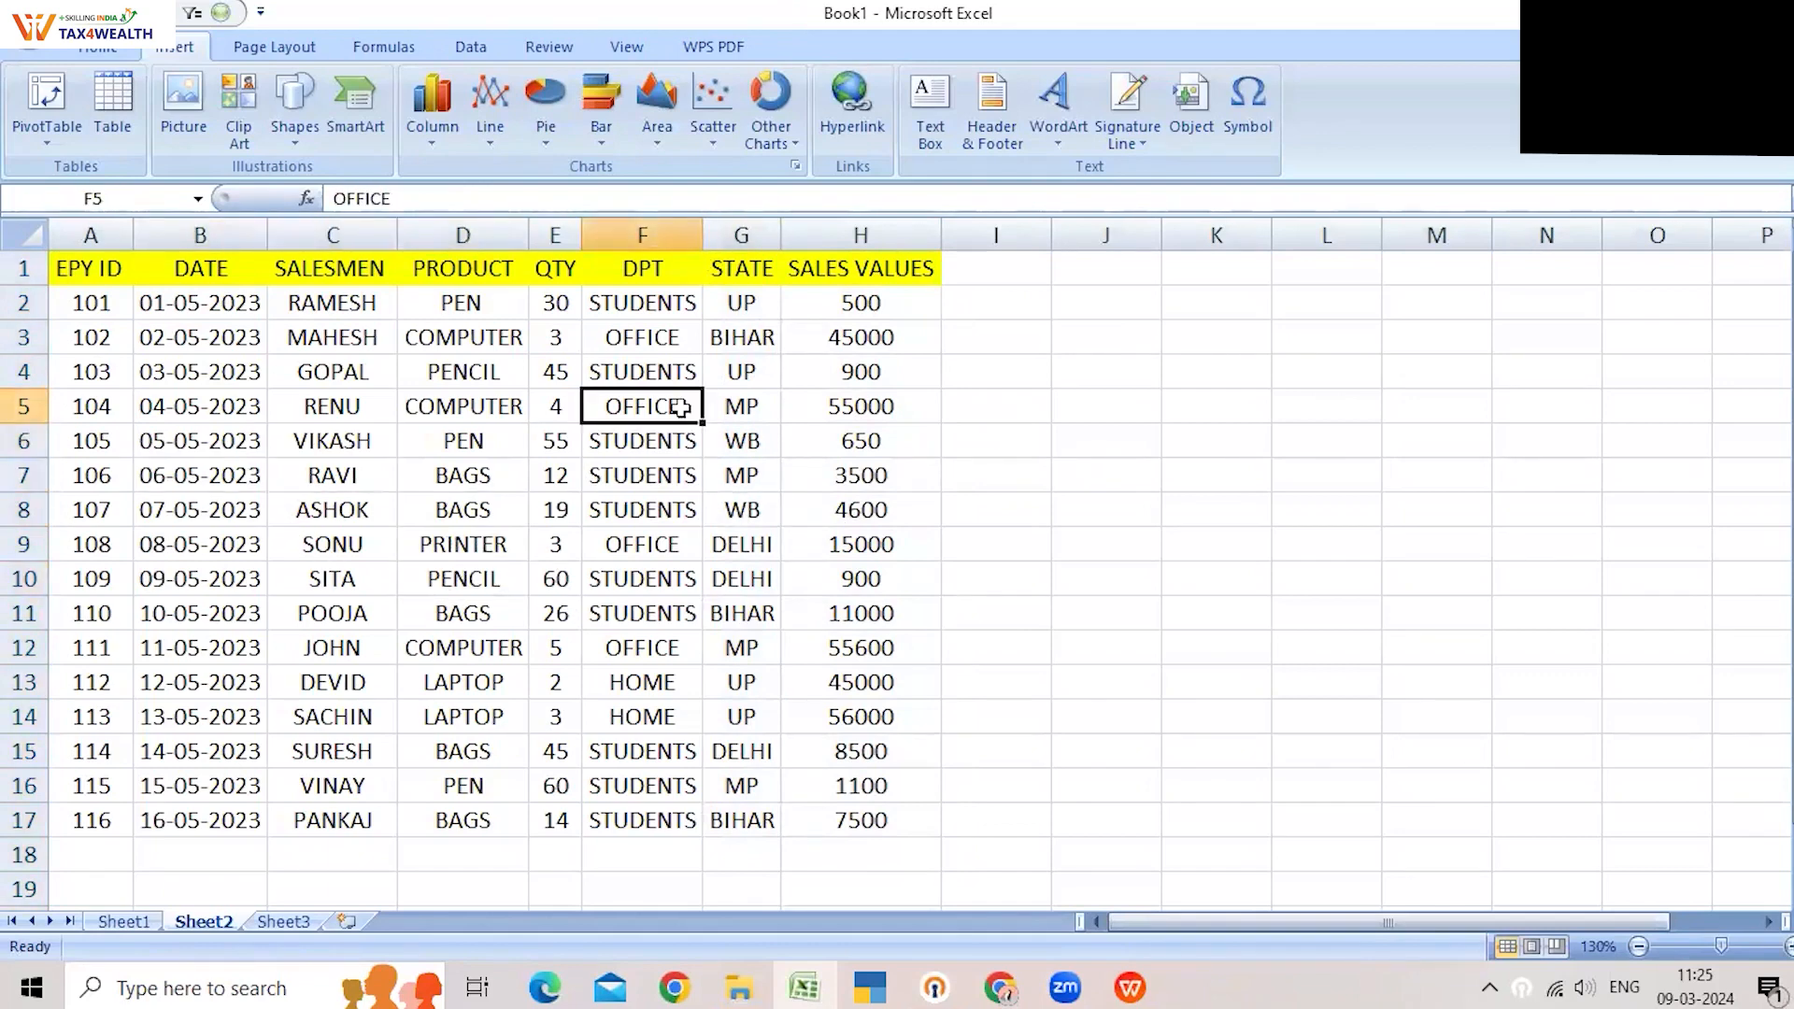
pyautogui.click(309, 613)
pyautogui.click(411, 717)
pyautogui.click(632, 681)
pyautogui.click(691, 587)
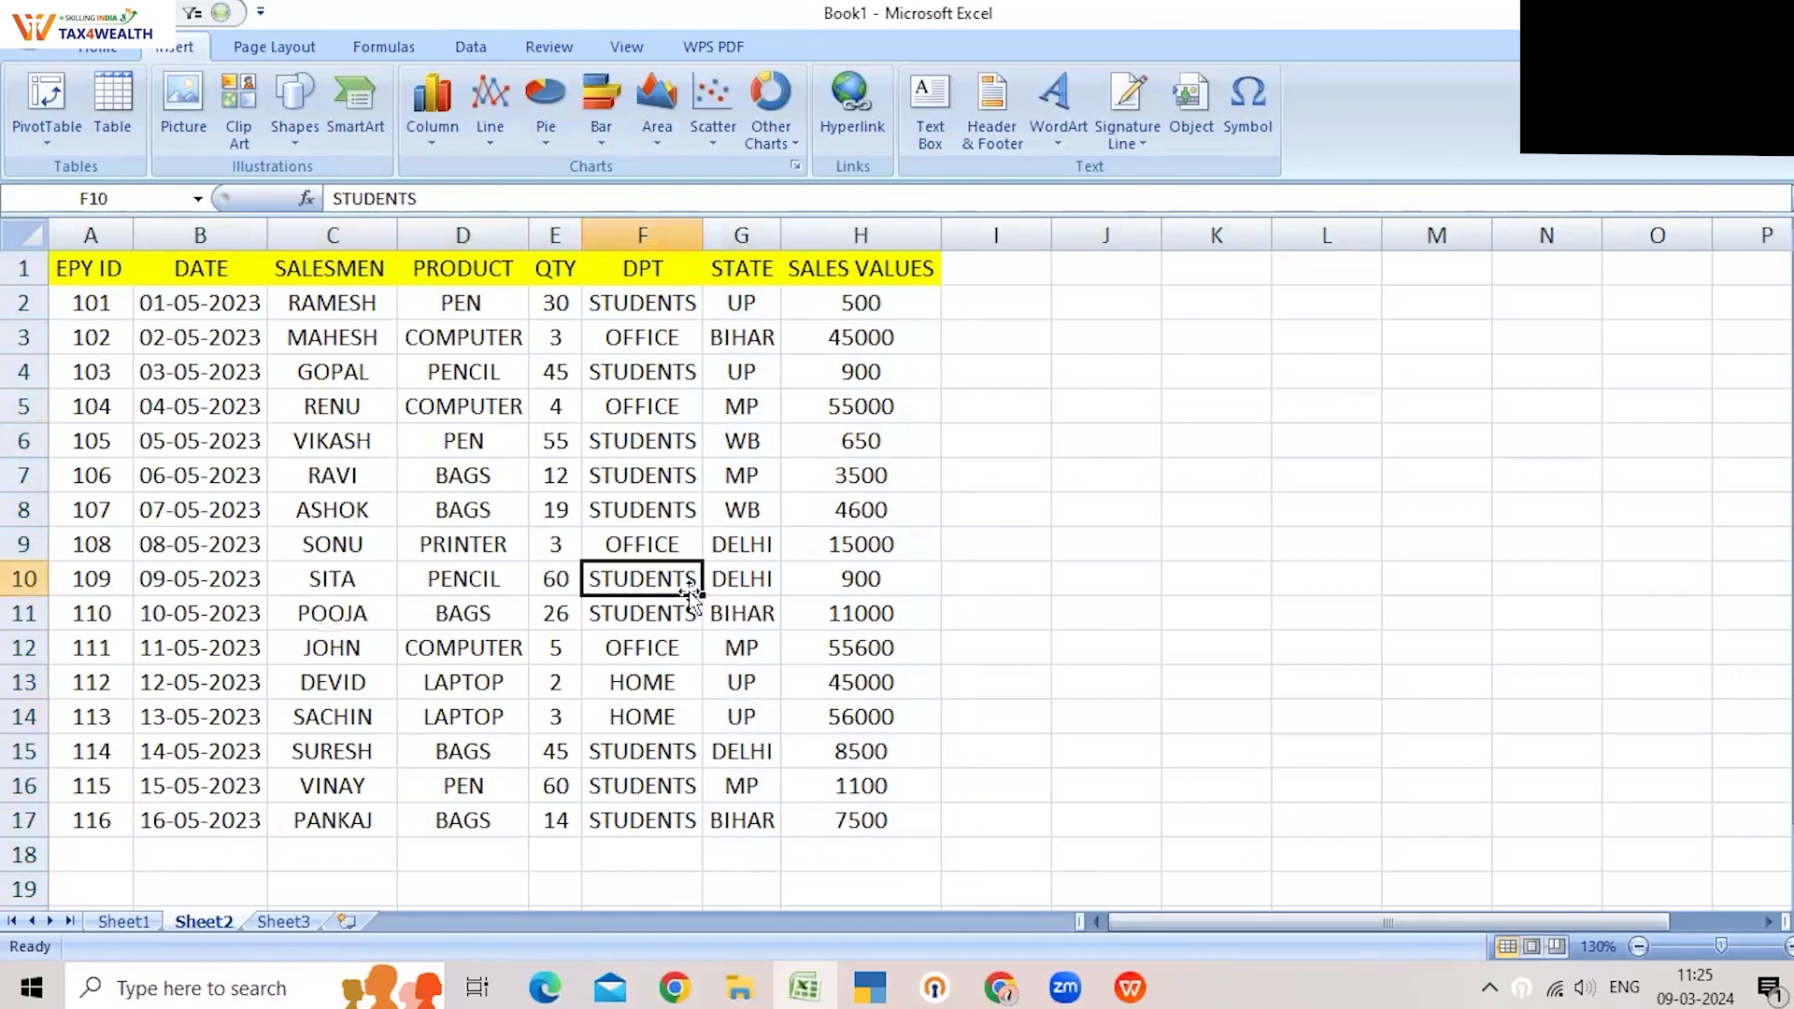
pyautogui.click(344, 538)
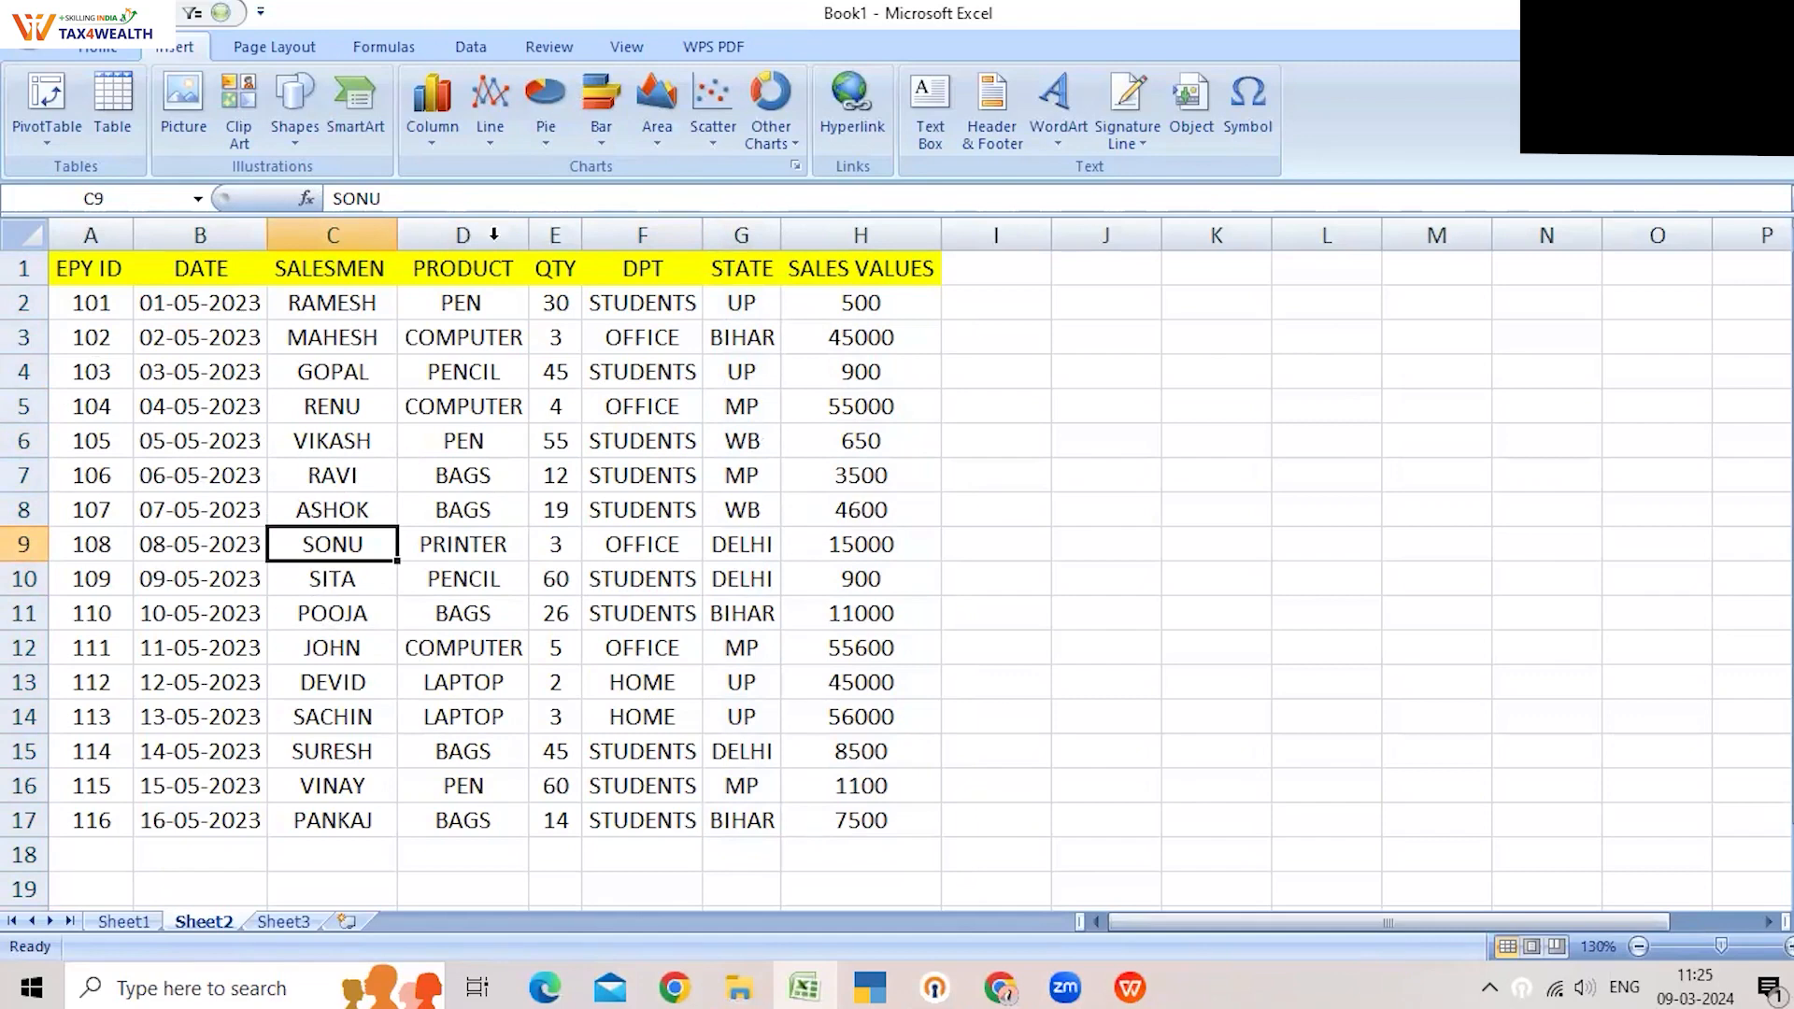
# Insert a PivotTable from the range Sheet2!$A$1:$H$17 on a new worksheet.
pyautogui.click(47, 142)
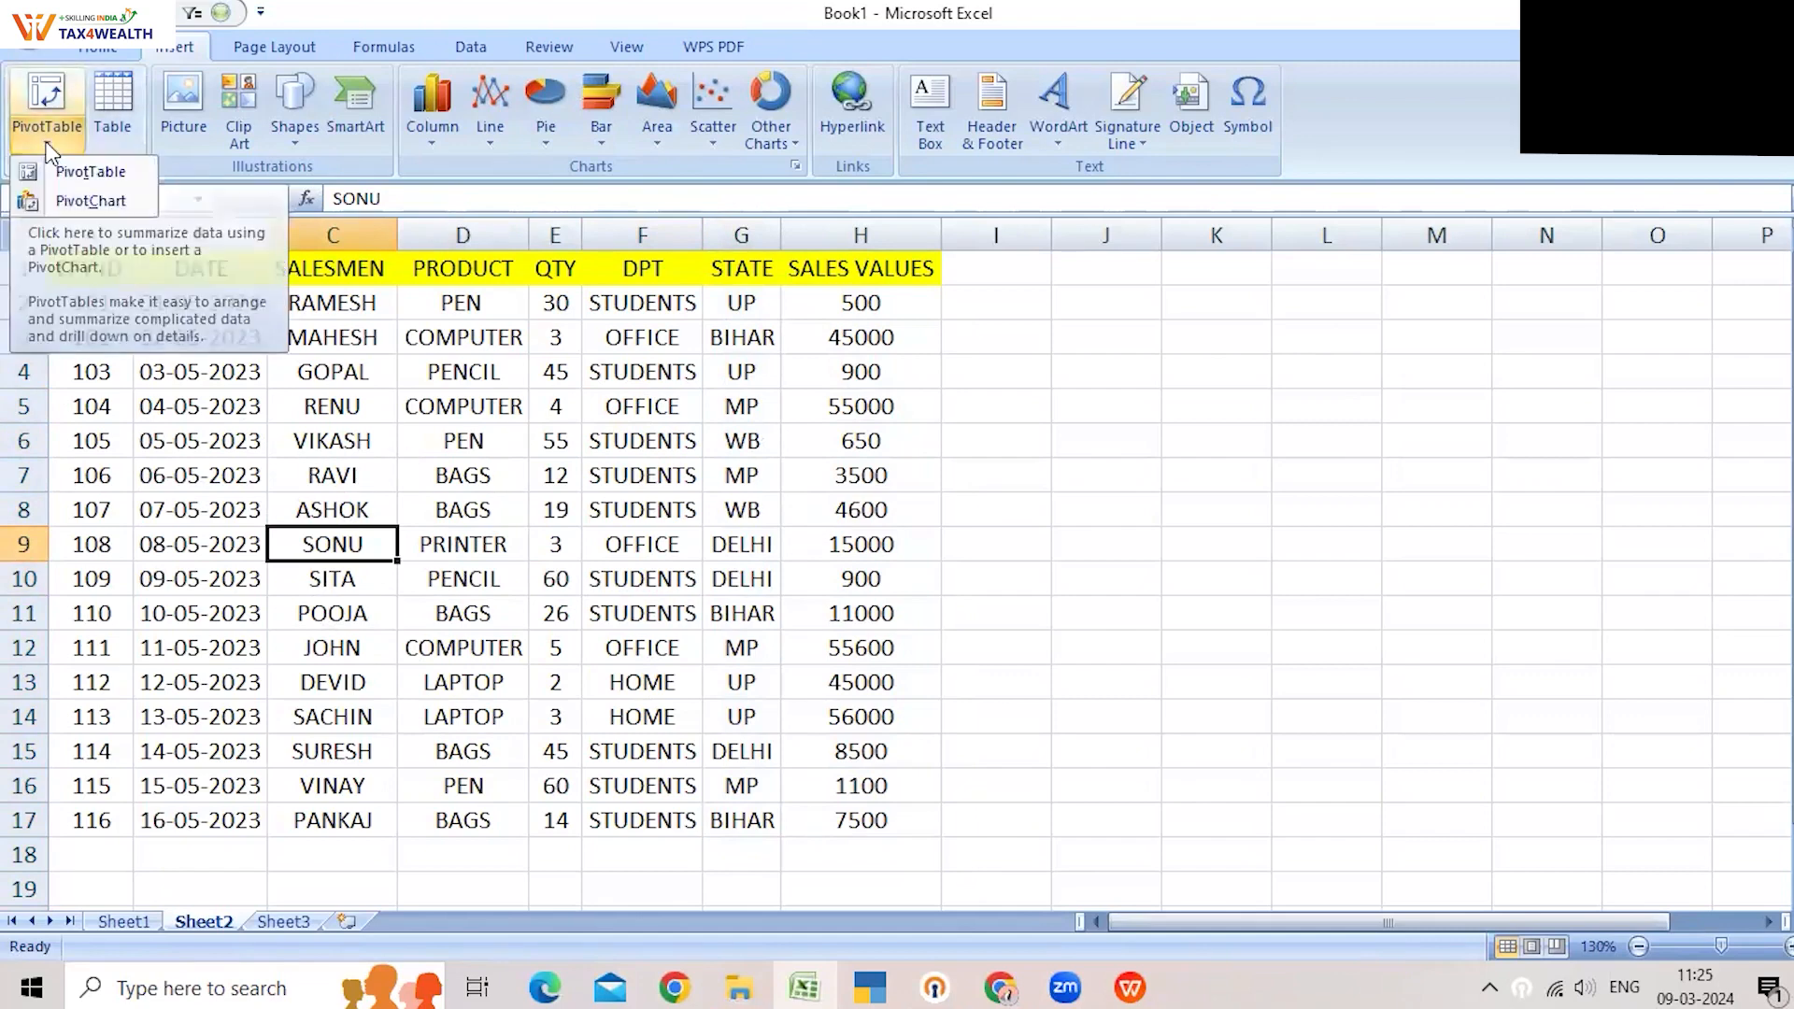
pyautogui.click(110, 176)
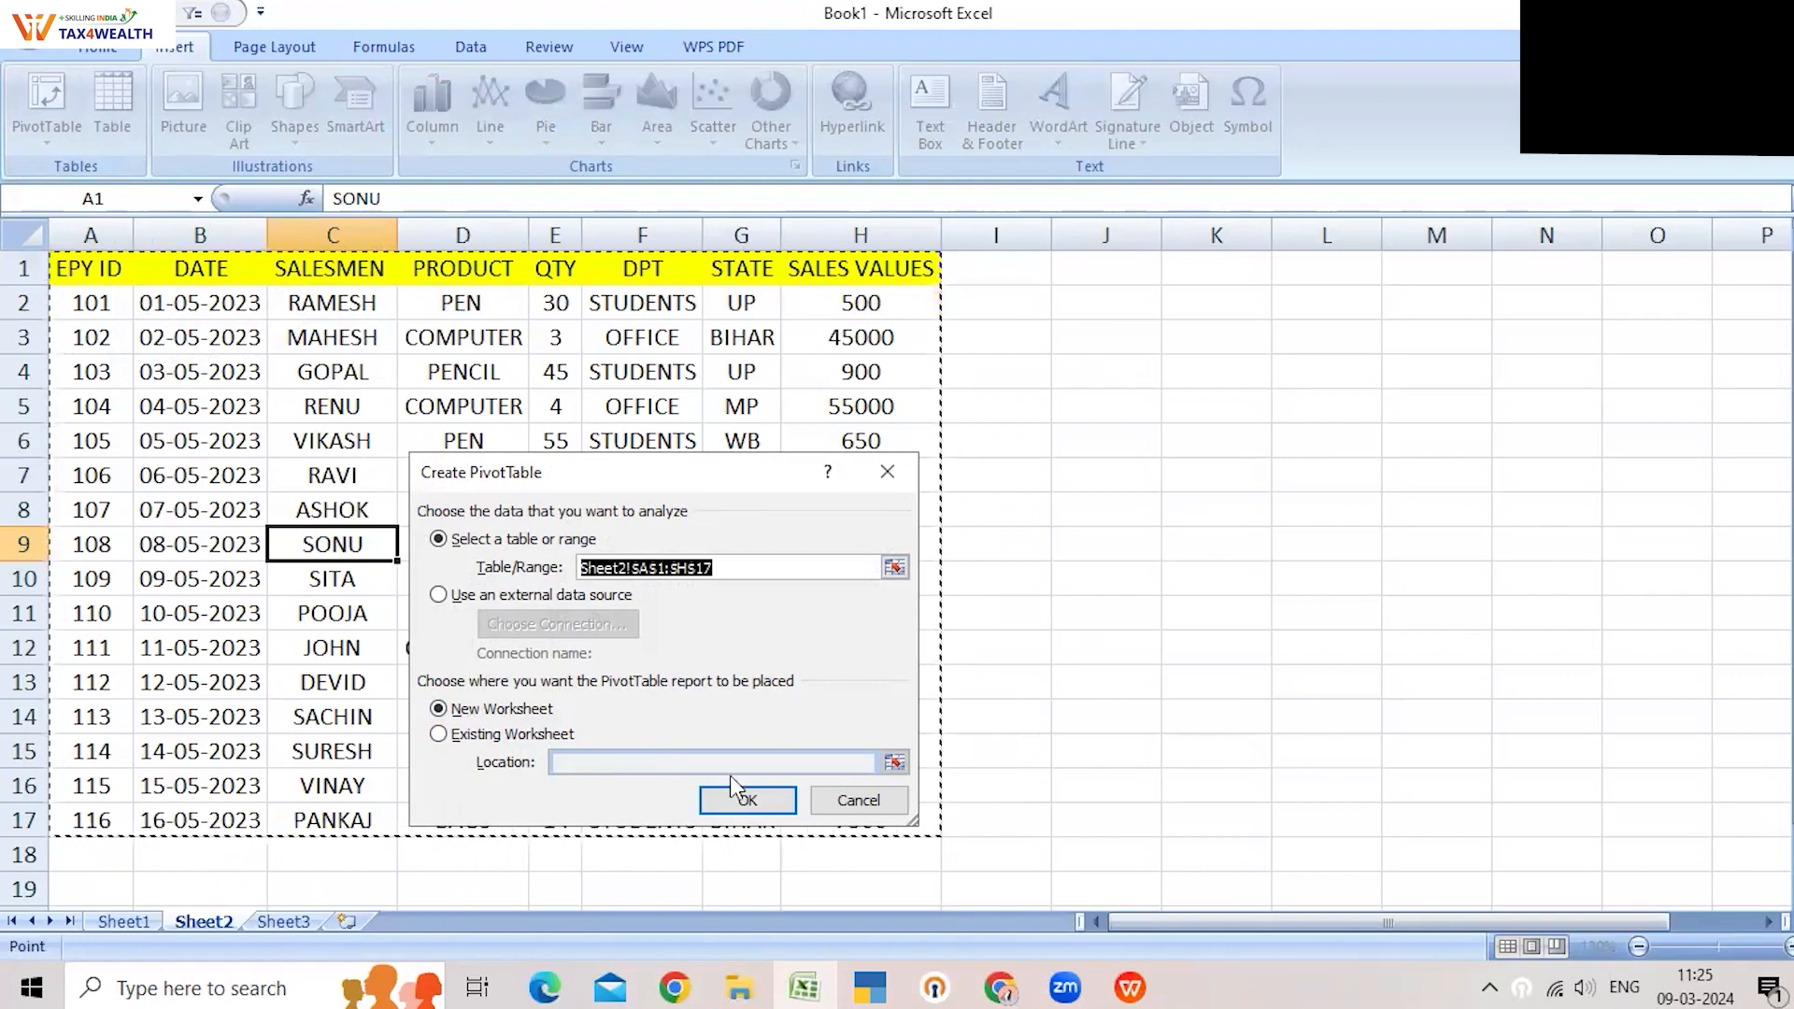
pyautogui.click(743, 796)
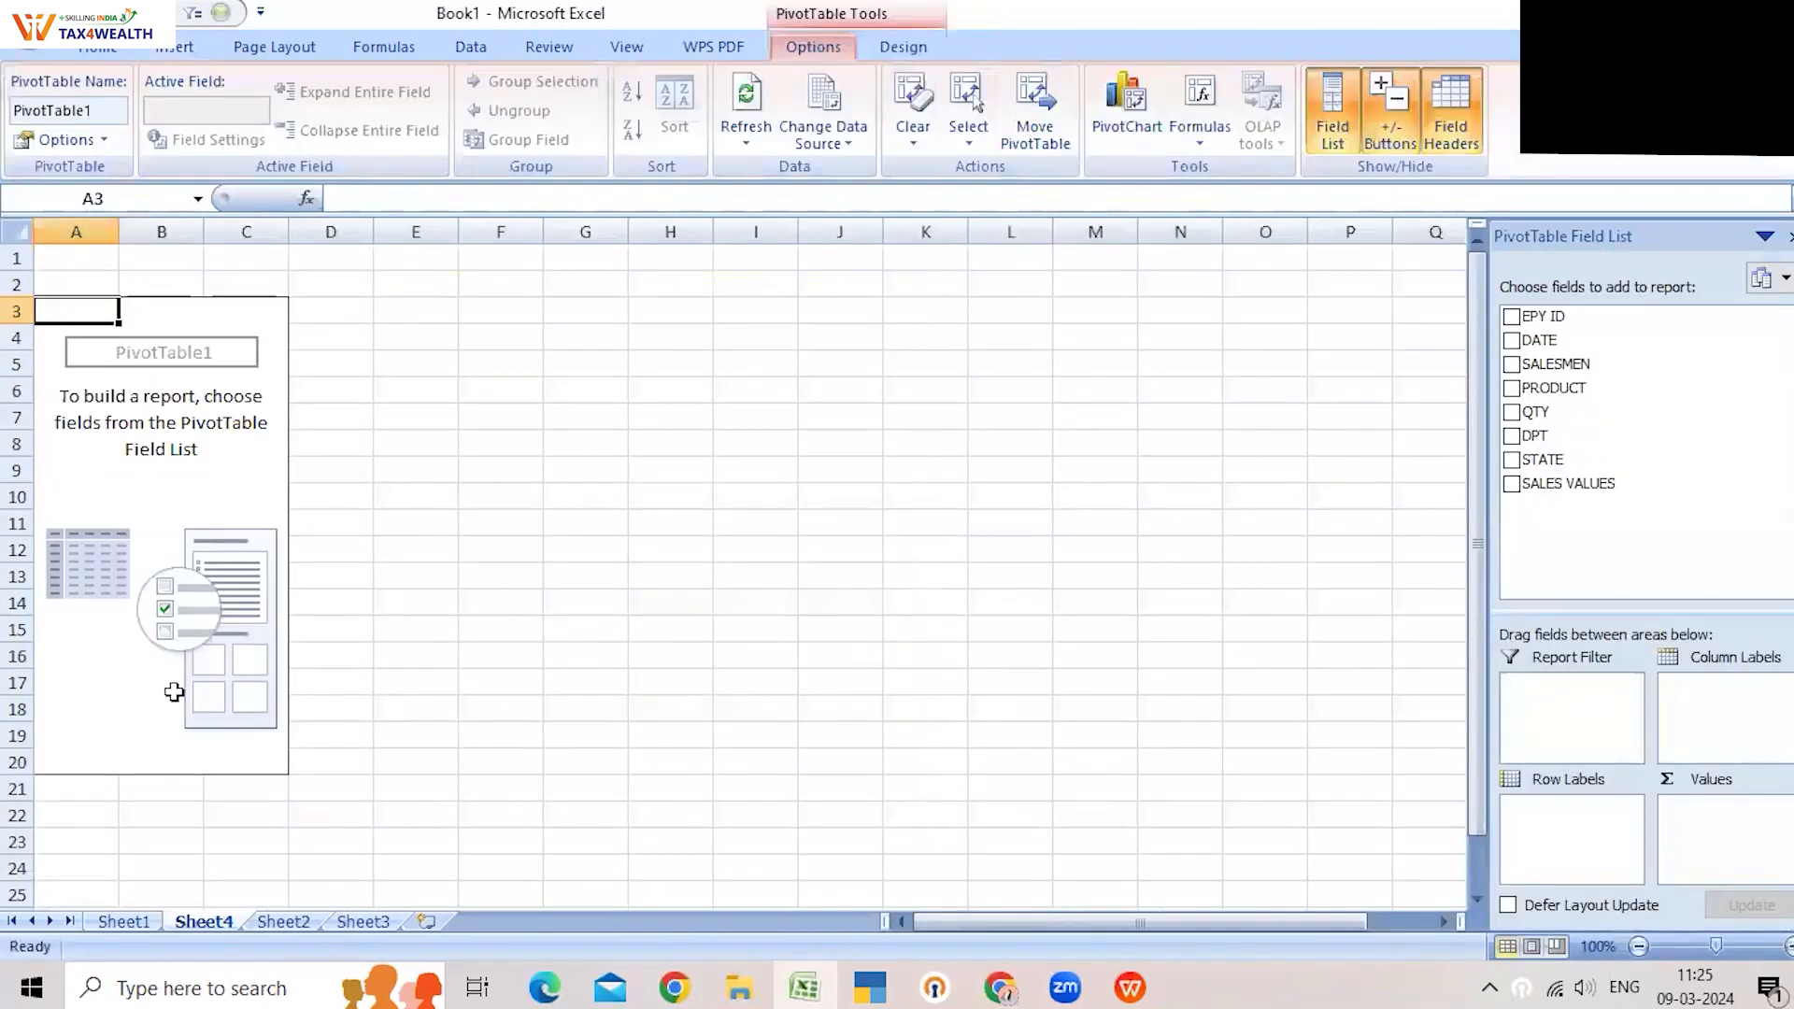
# Zoom the PivotTable sheet to 130% and select inside the empty PivotTable to show its field list.
pyautogui.click(1723, 945)
pyautogui.click(645, 578)
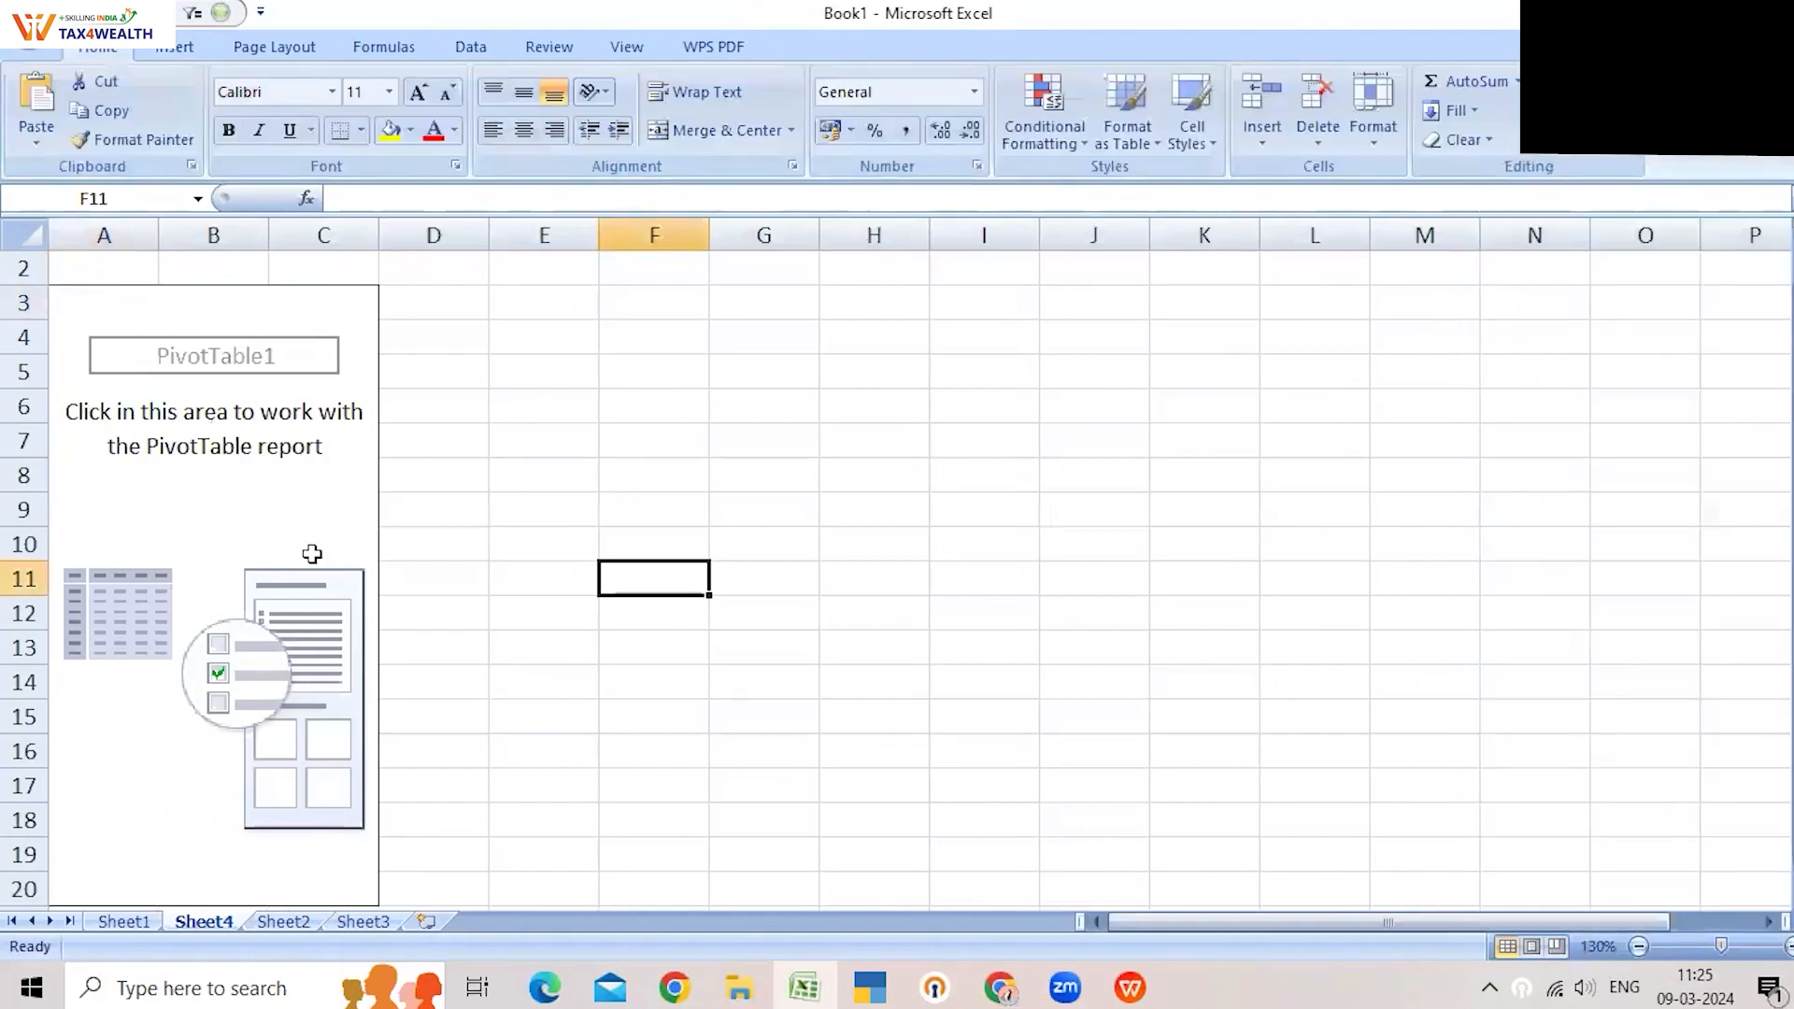
pyautogui.click(280, 543)
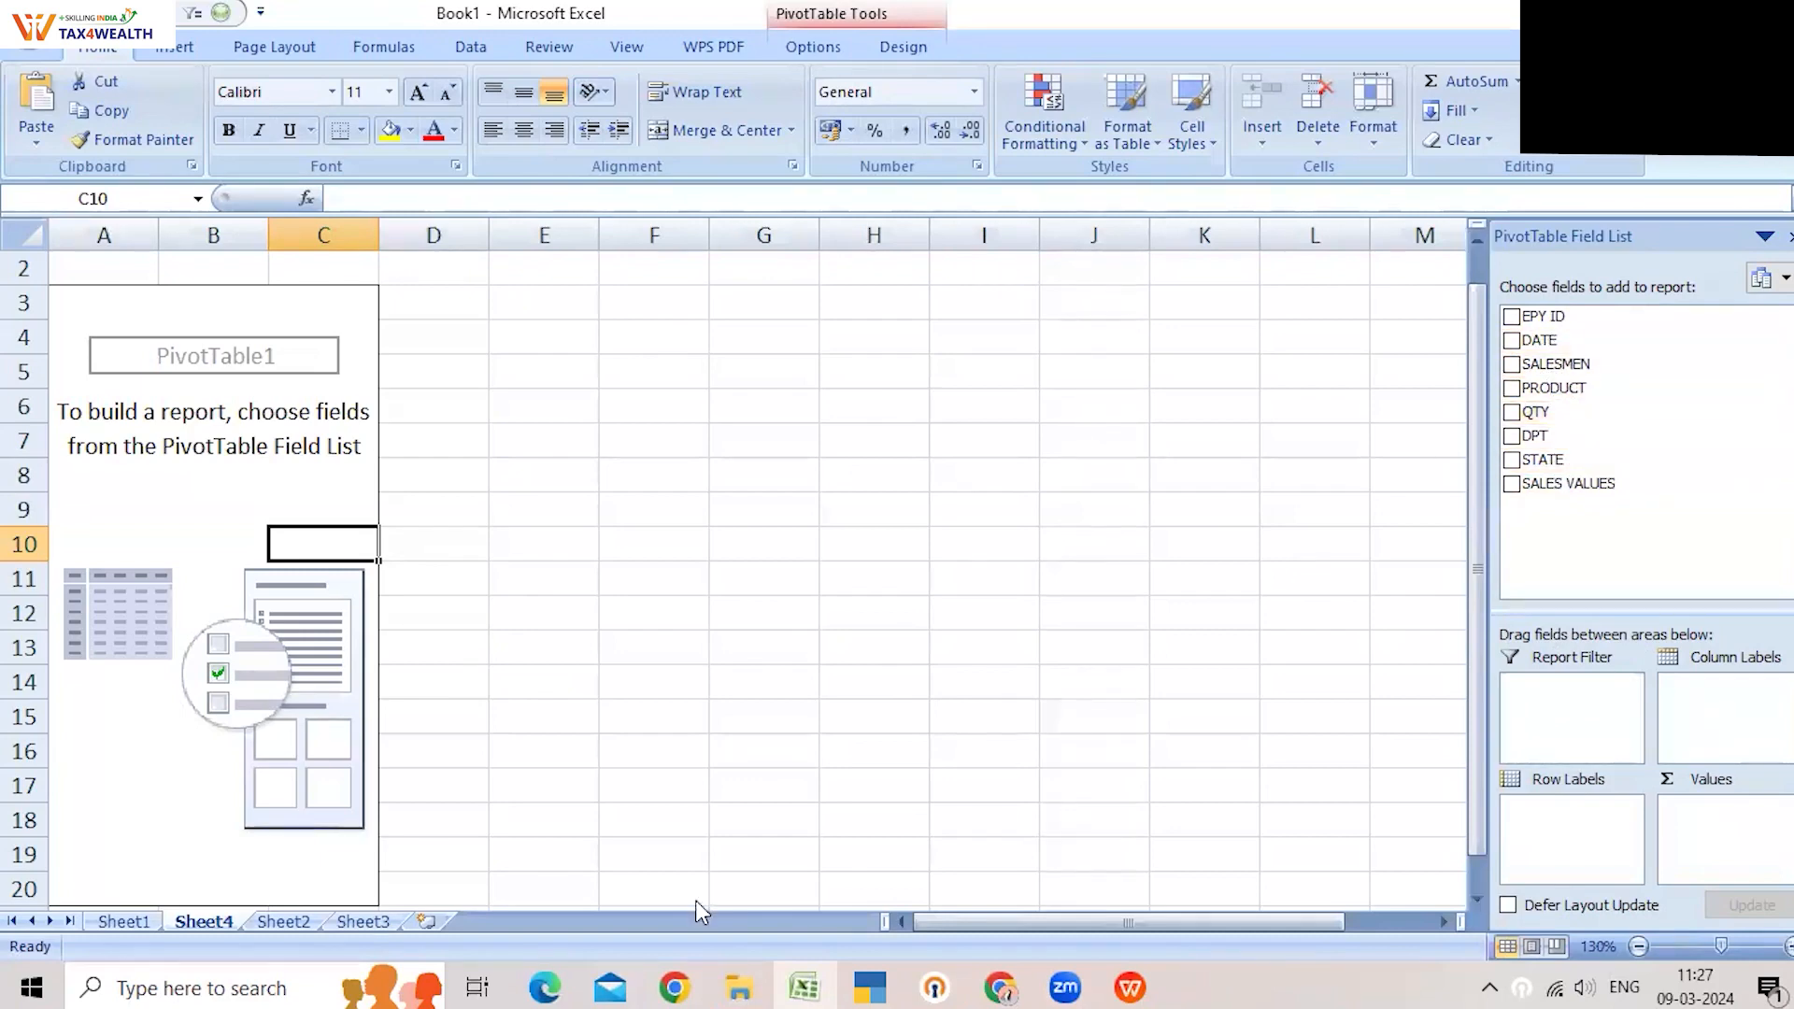
# Review the source table's column headers on Sheet2, switching back and forth with the PivotTable sheet.
pyautogui.click(123, 921)
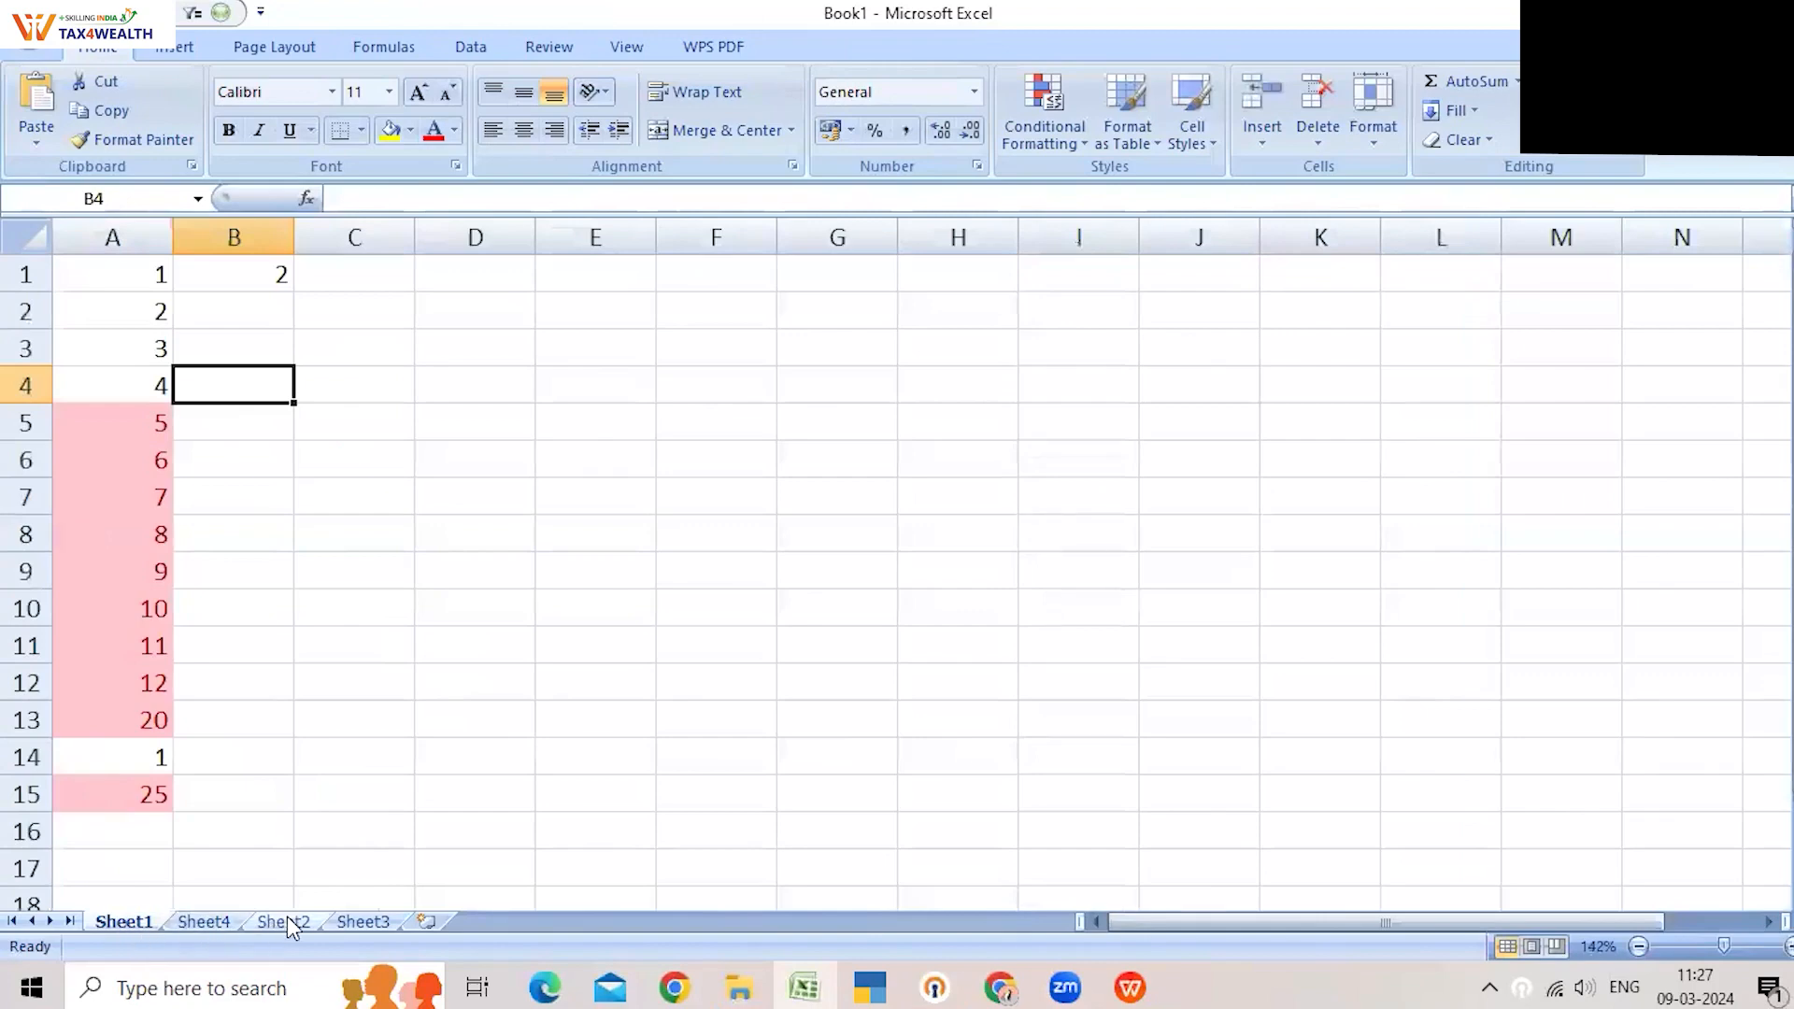
pyautogui.click(284, 921)
pyautogui.click(86, 268)
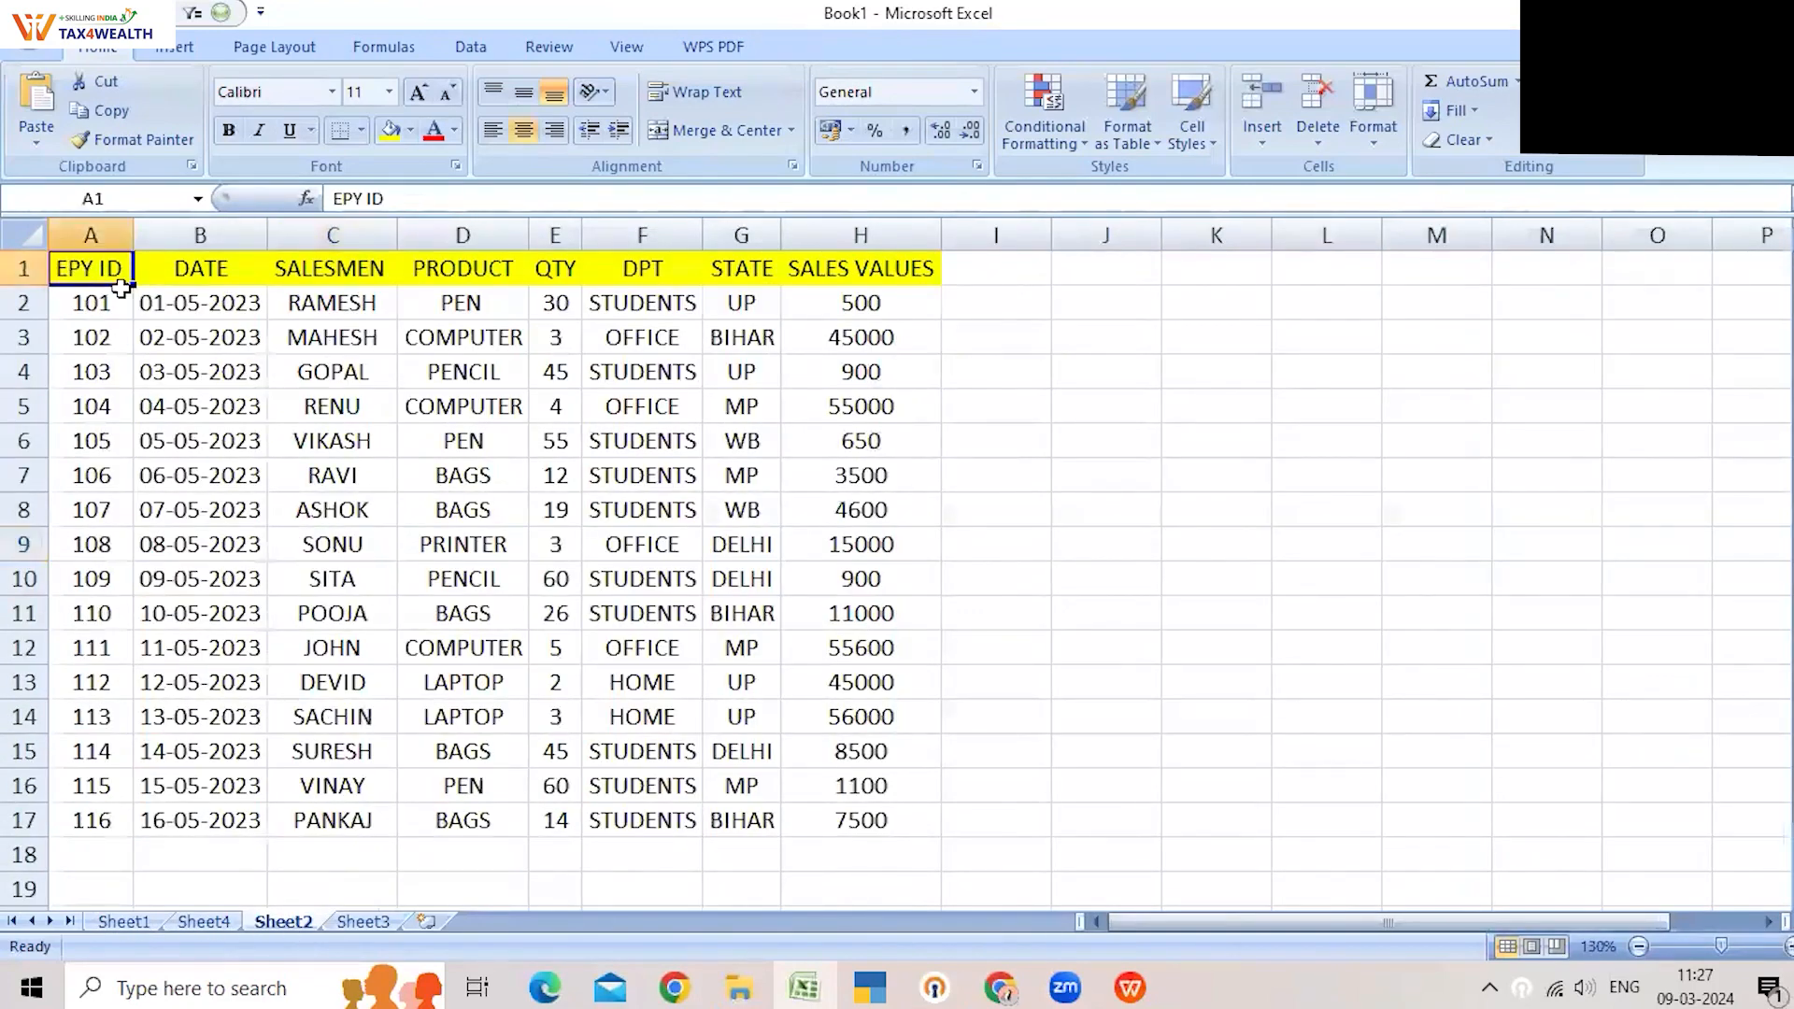
pyautogui.click(210, 272)
pyautogui.click(88, 272)
pyautogui.click(310, 271)
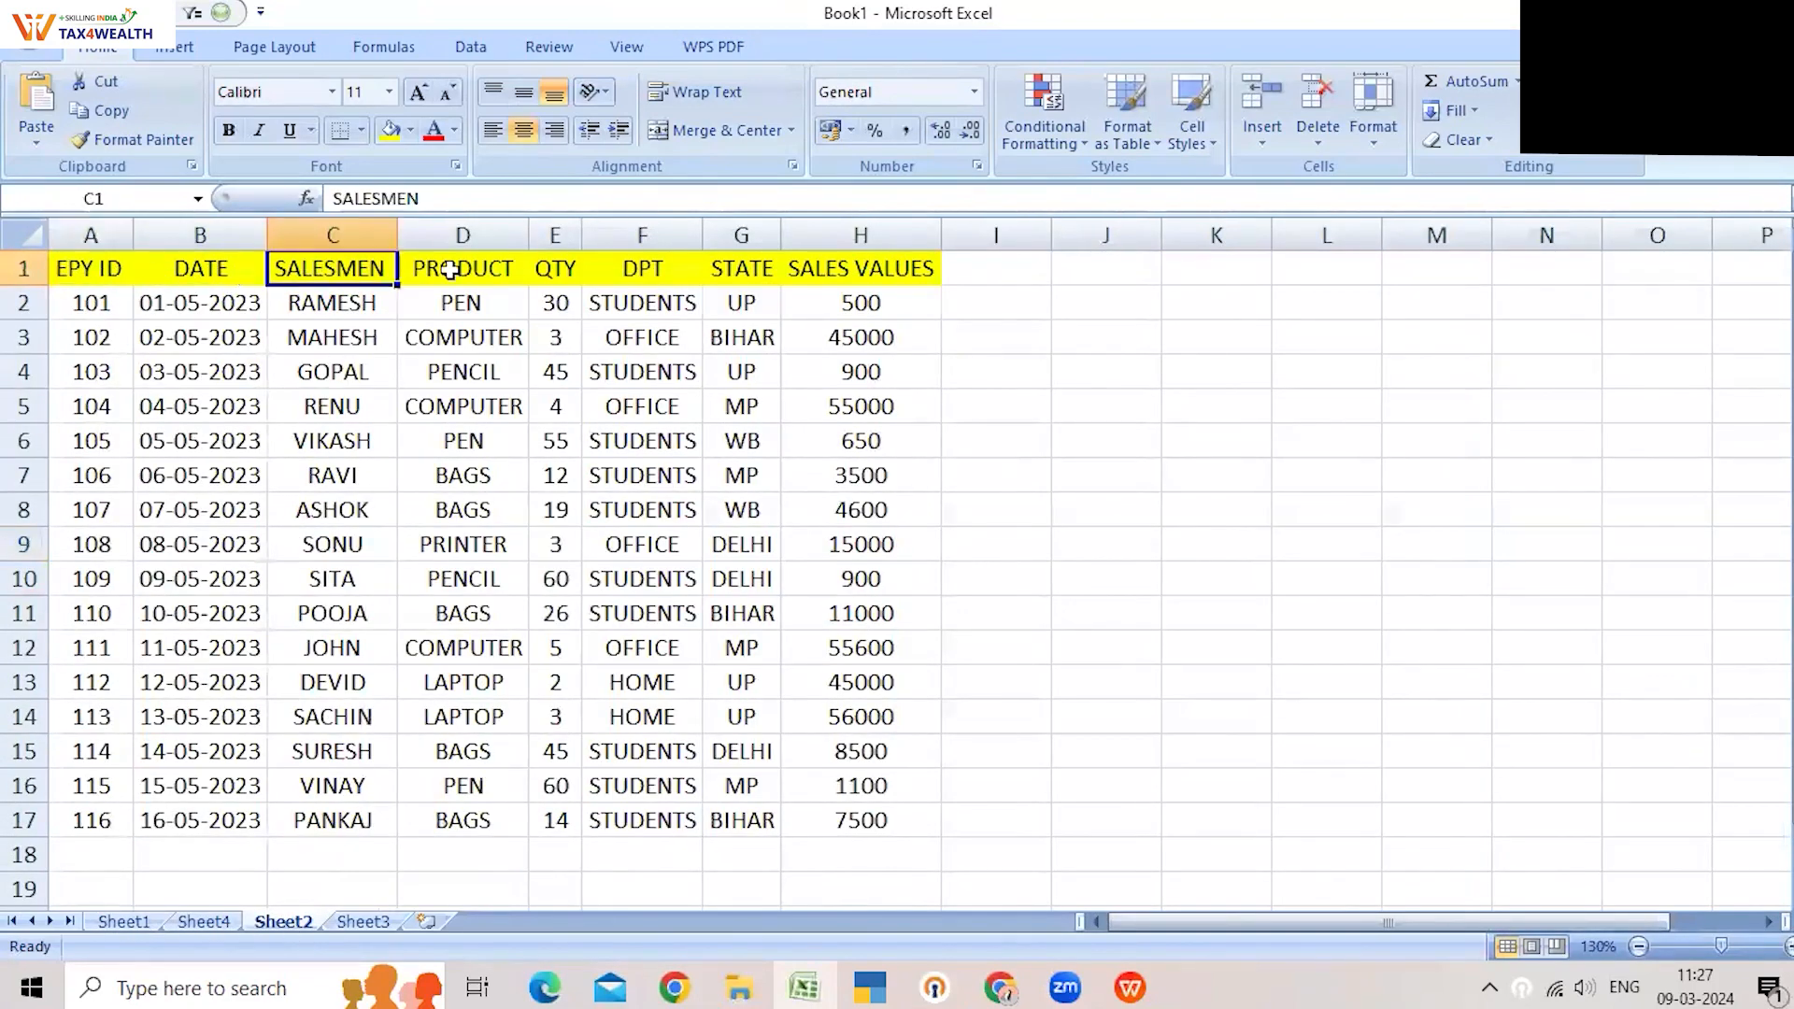
pyautogui.click(478, 269)
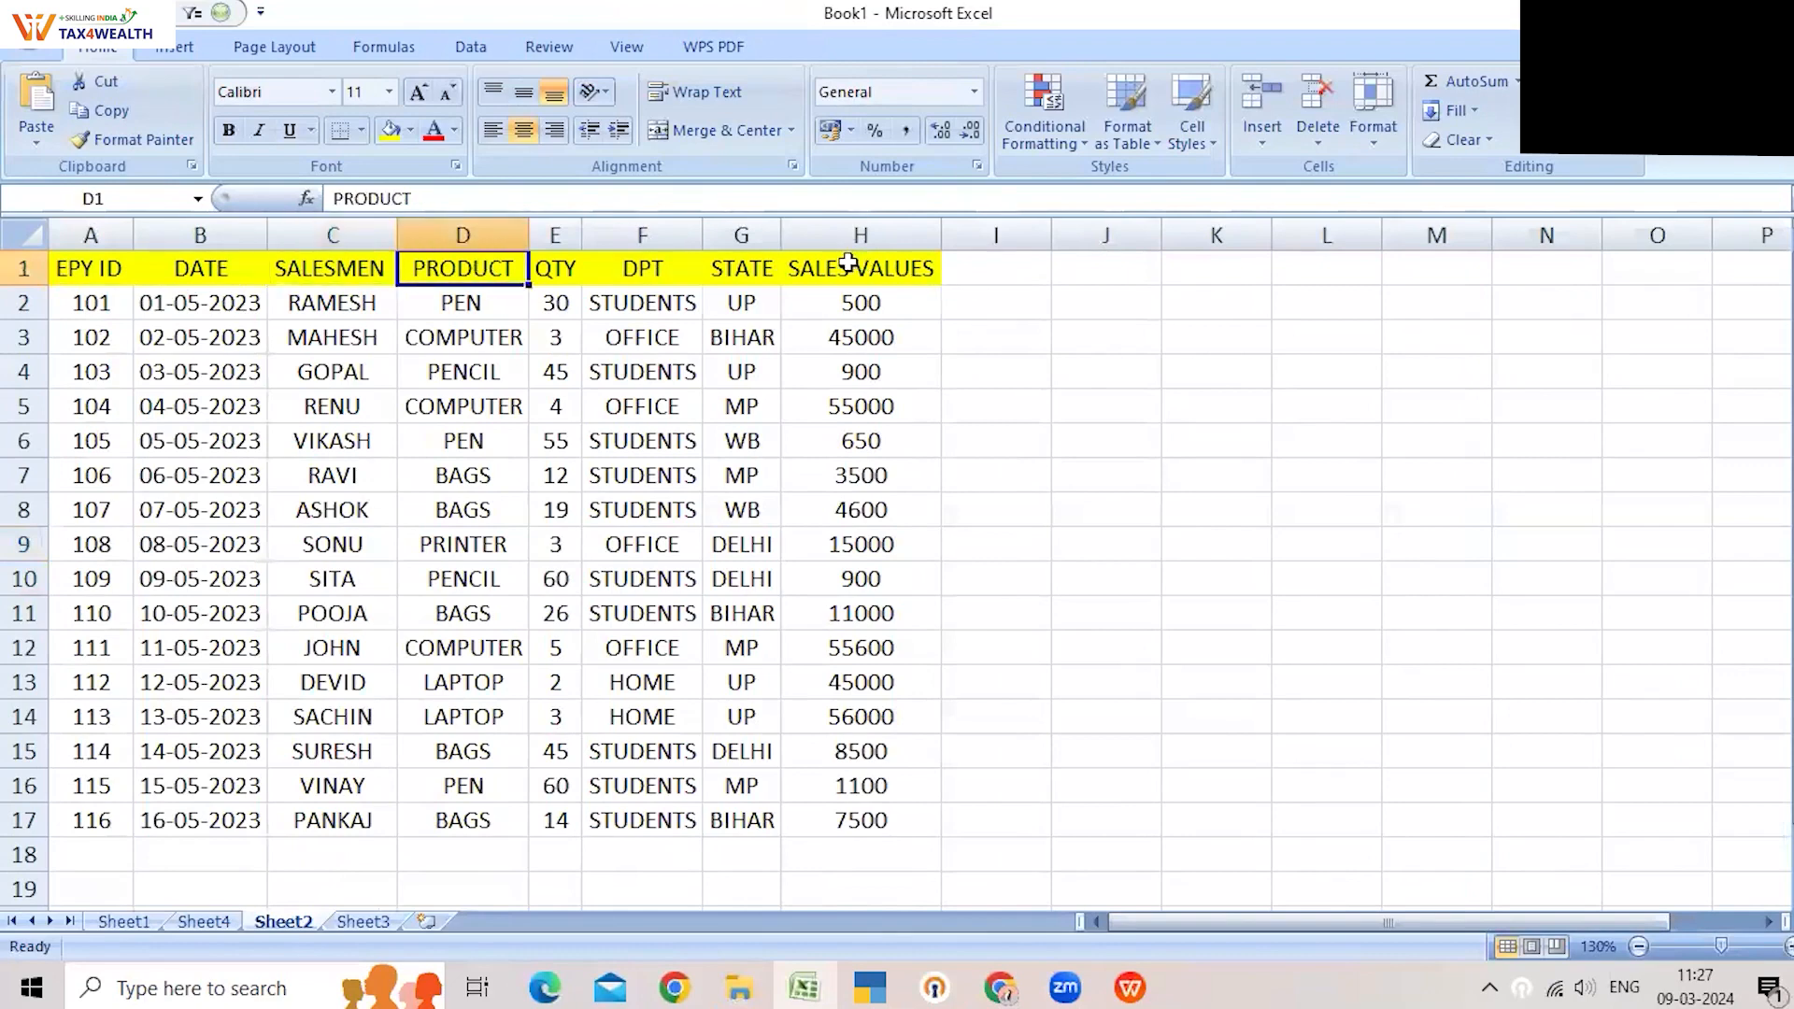
pyautogui.click(850, 266)
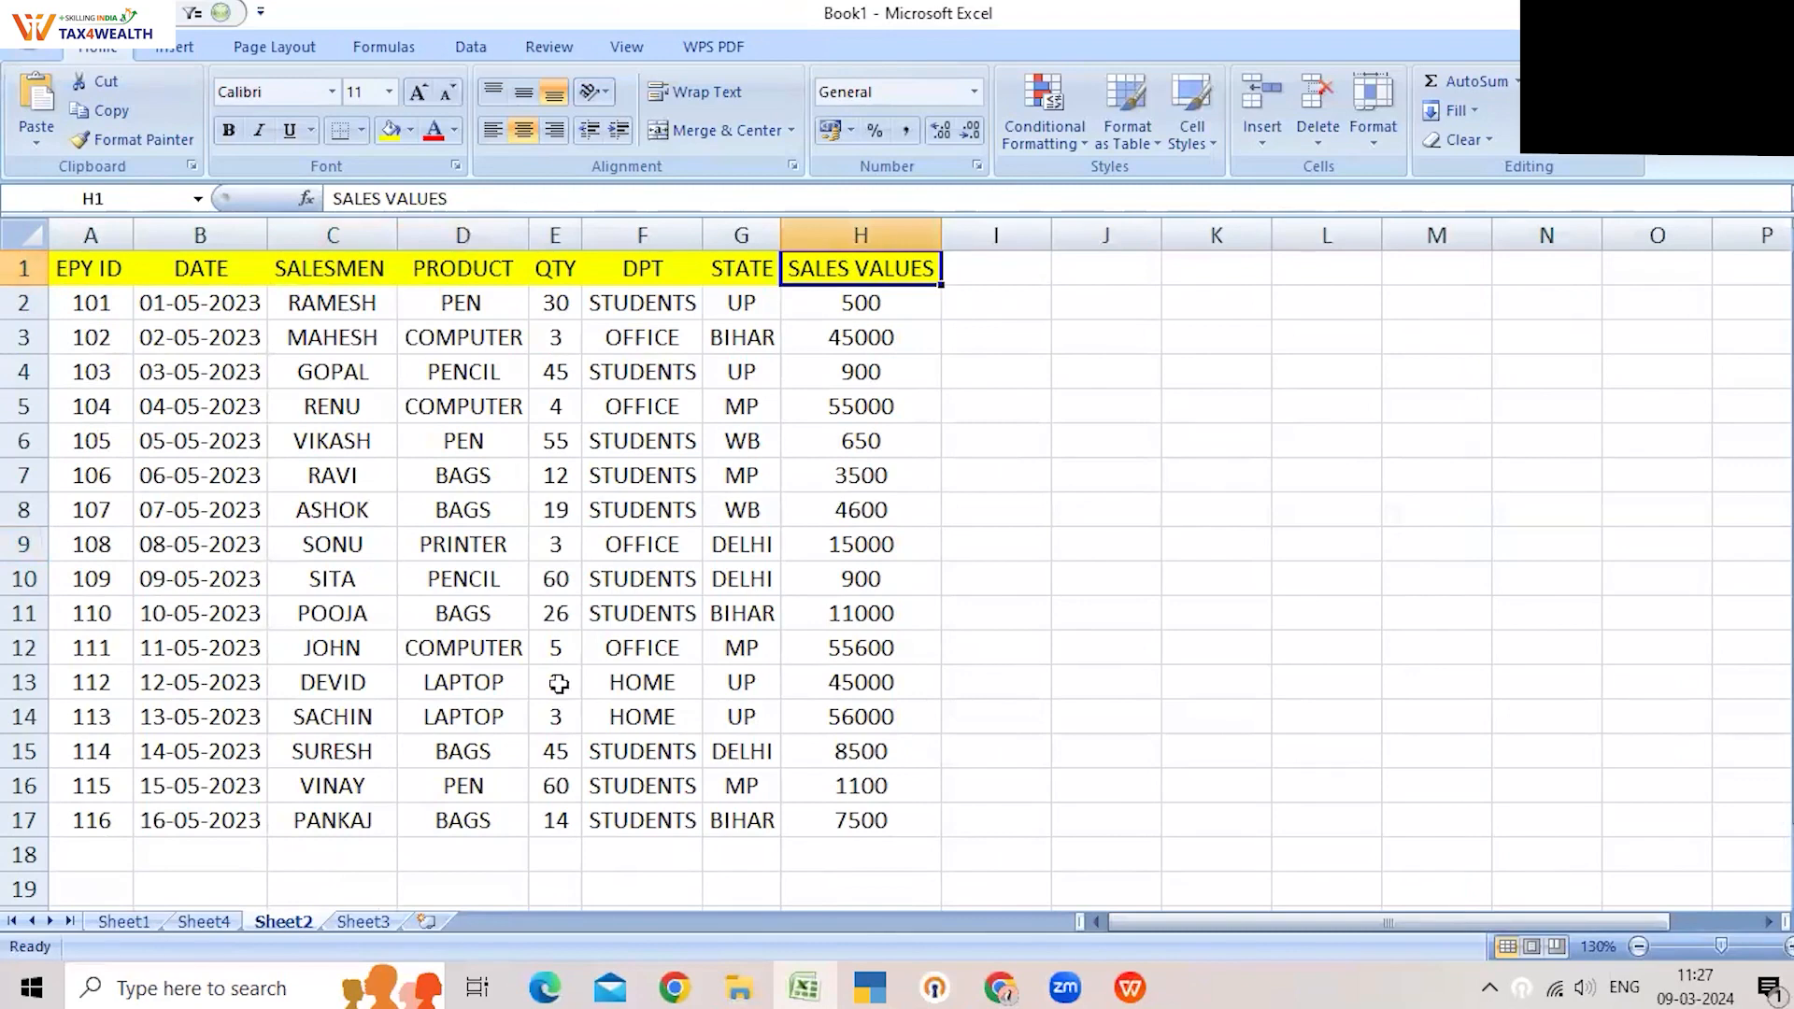
pyautogui.click(184, 918)
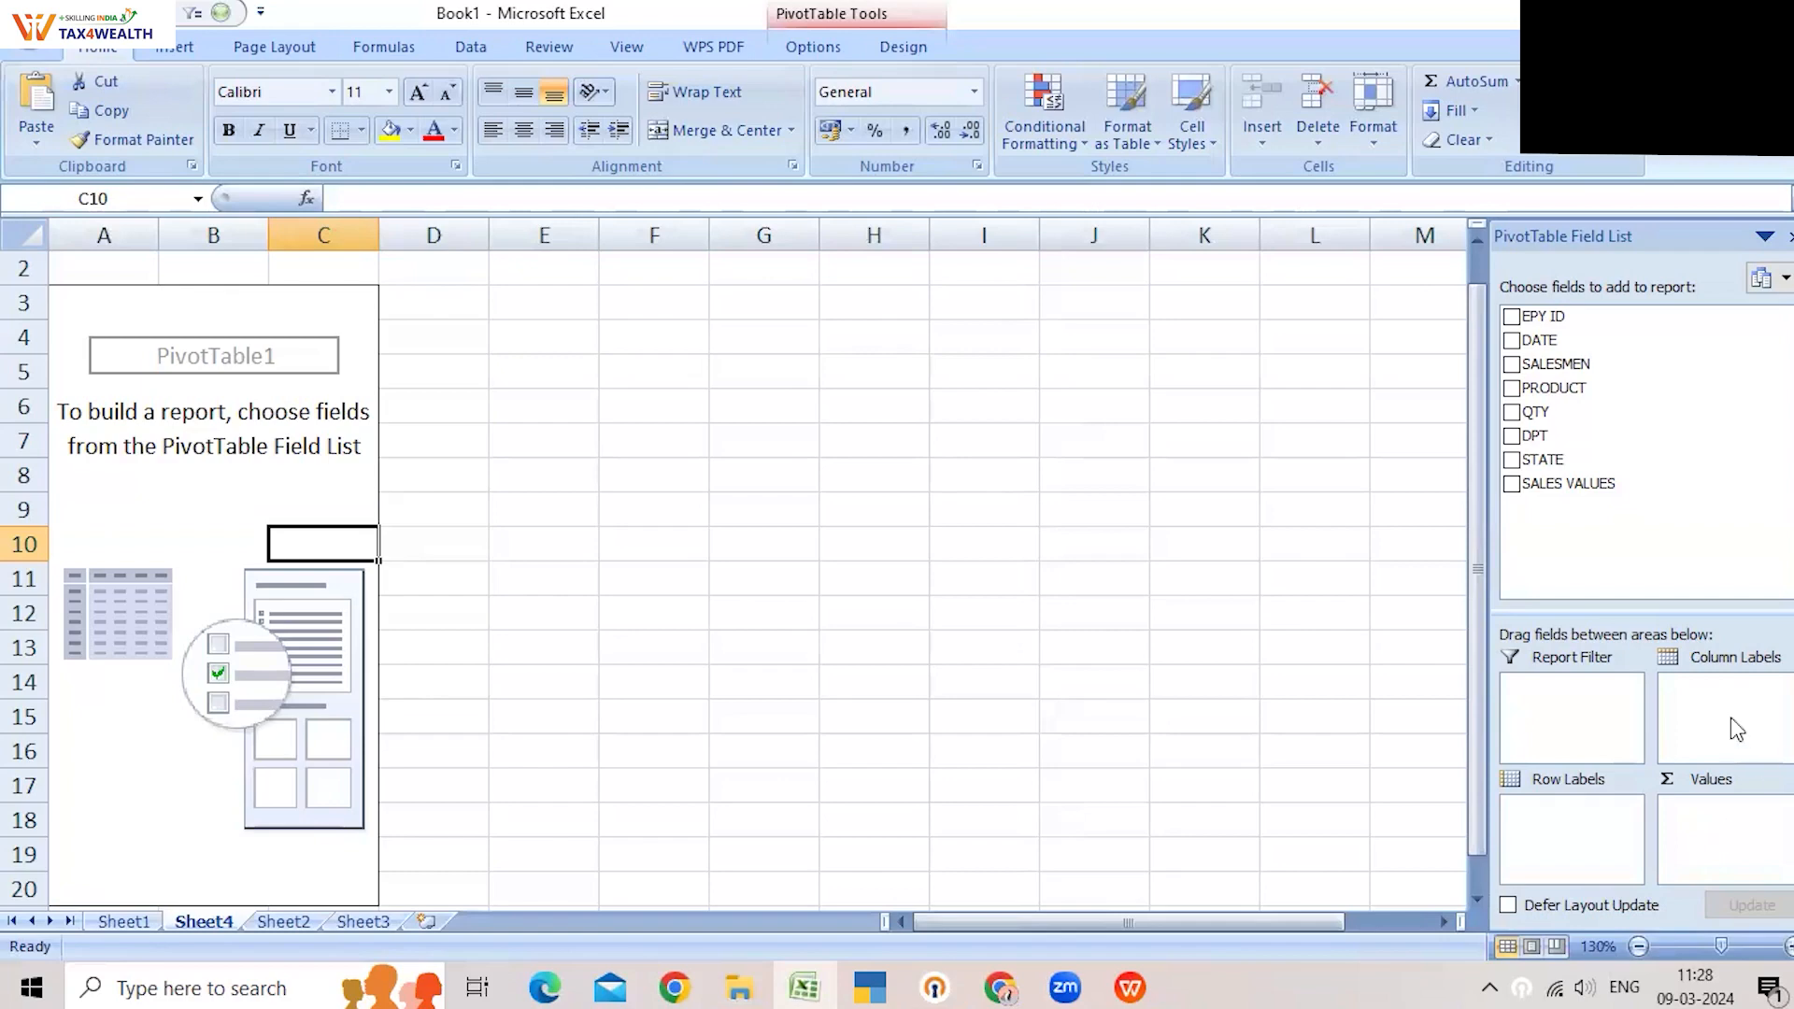
pyautogui.click(281, 921)
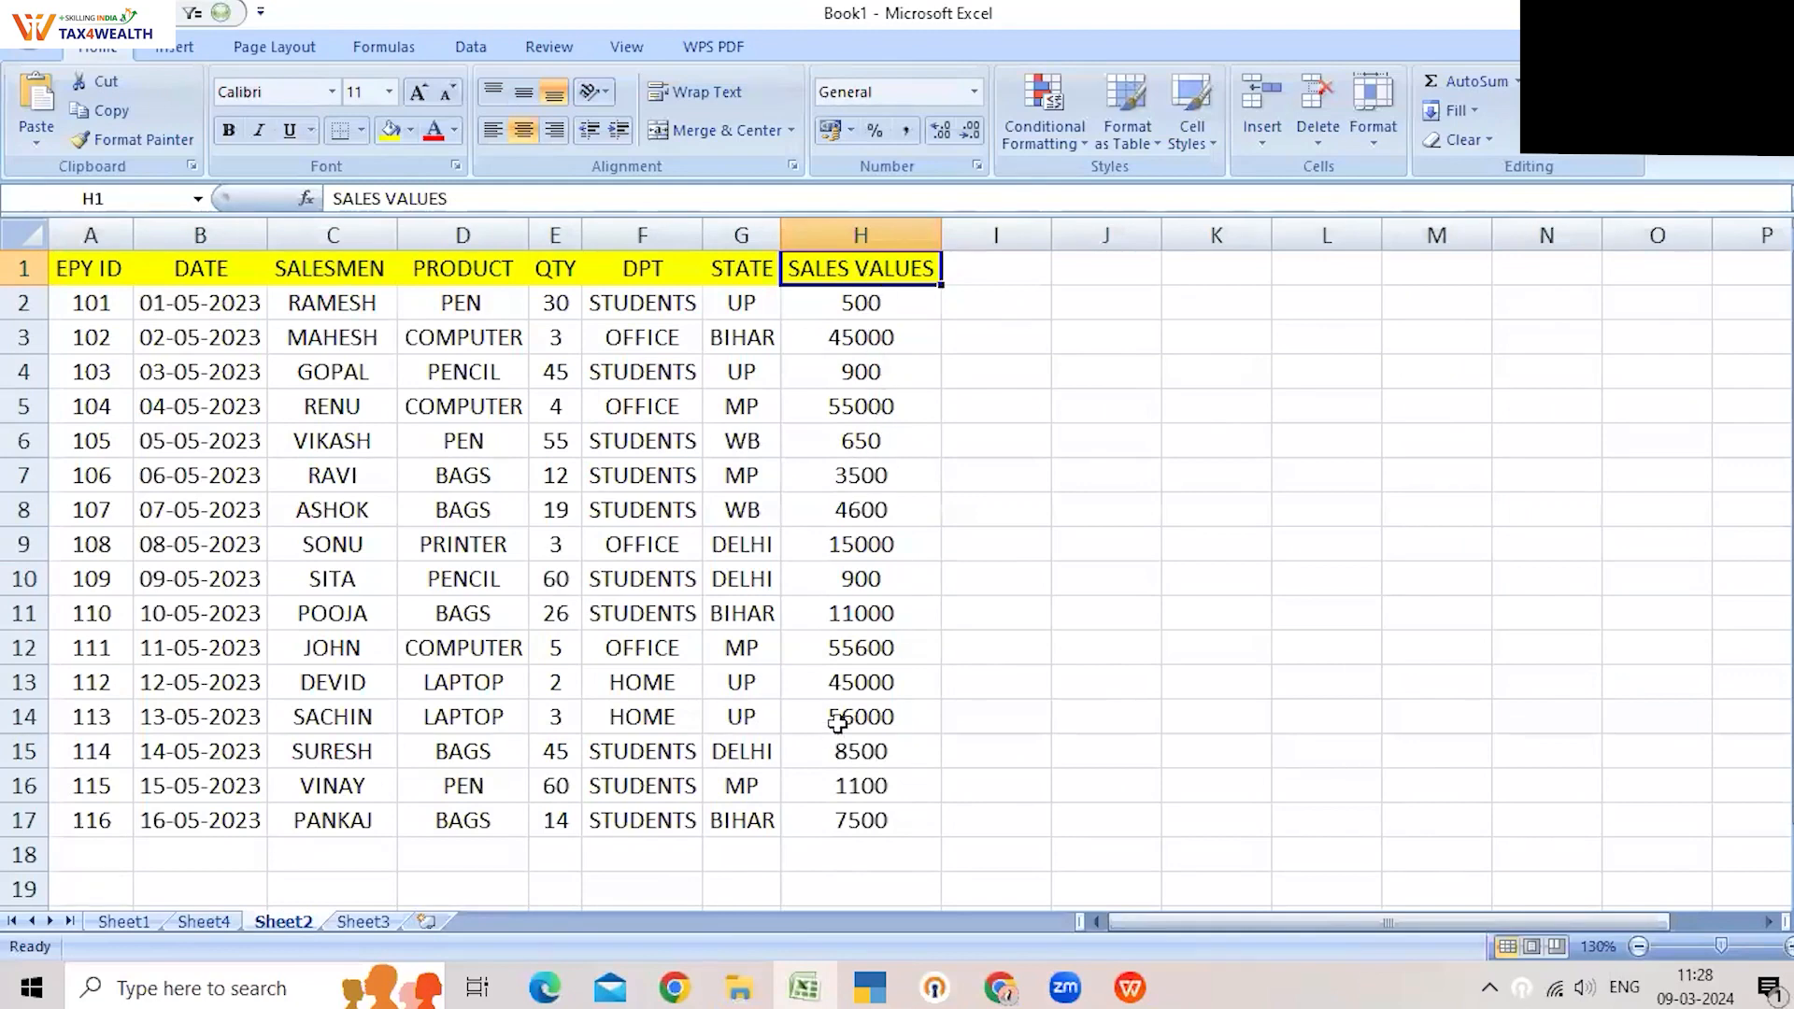
pyautogui.click(203, 922)
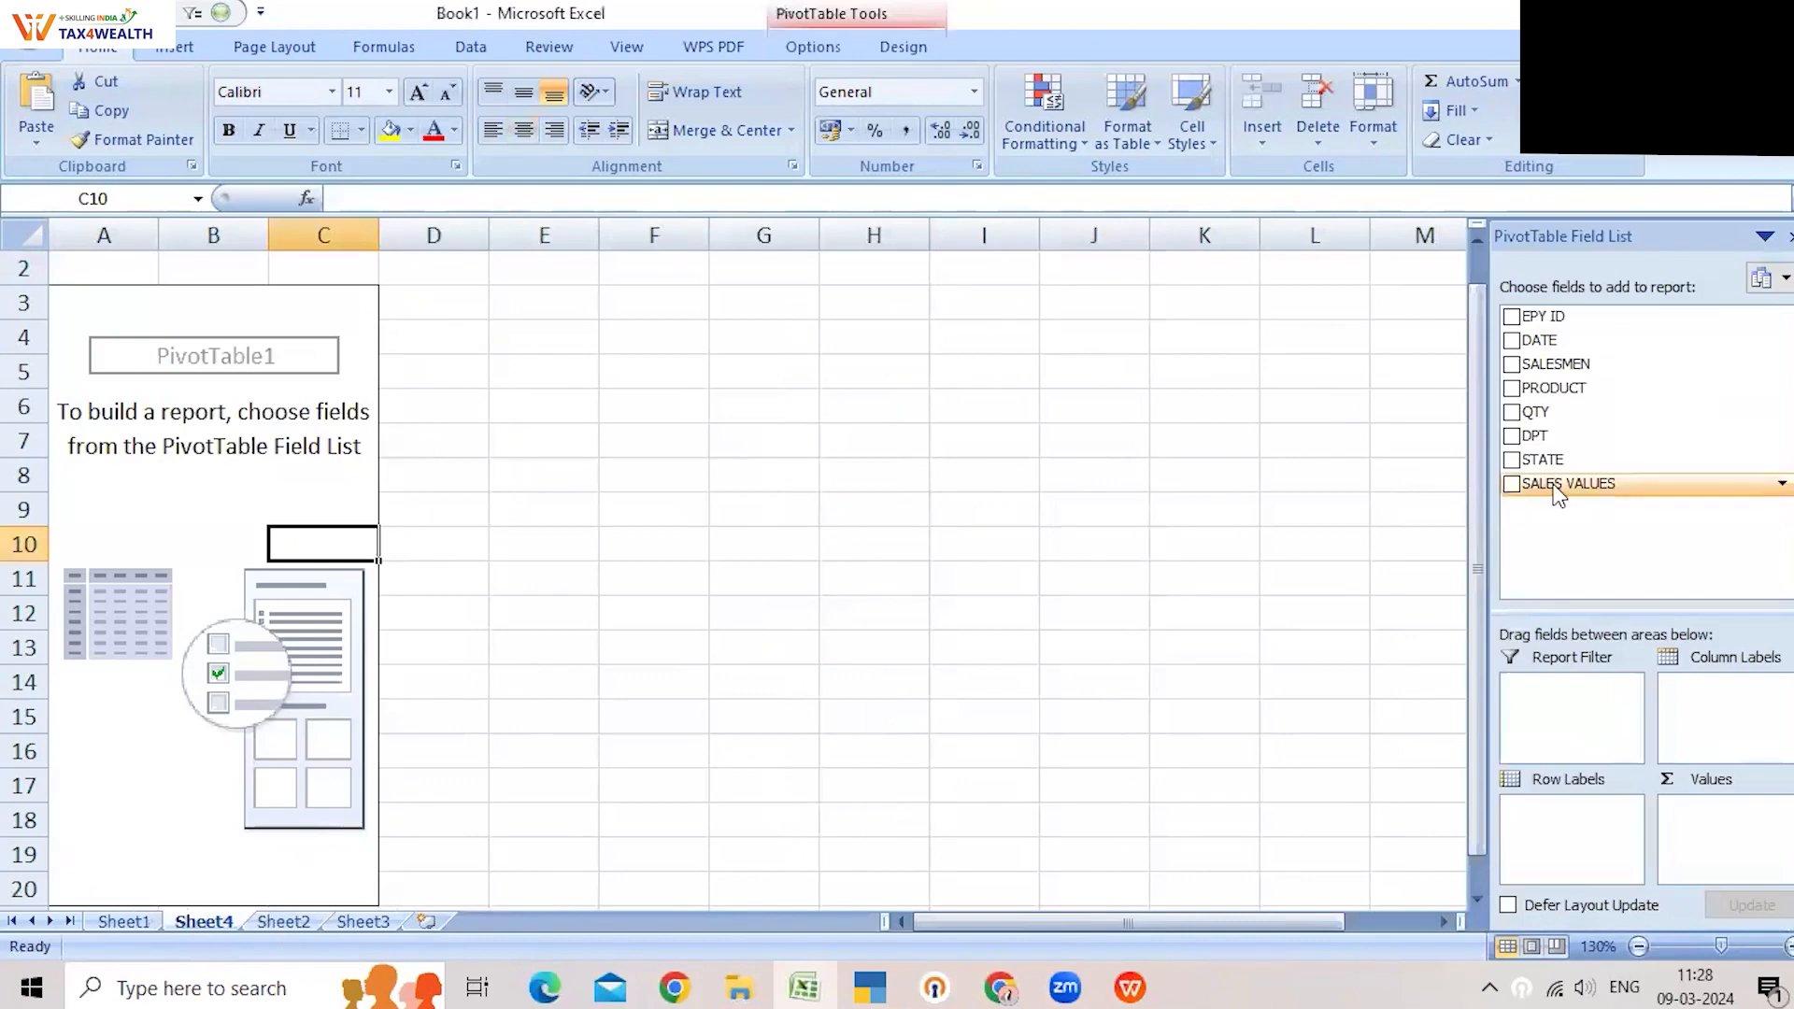
# Add SALES VALUES to the PivotTable's Values area and remove it again.
pyautogui.moveTo(1556, 492); pyautogui.dragTo(1728, 851)
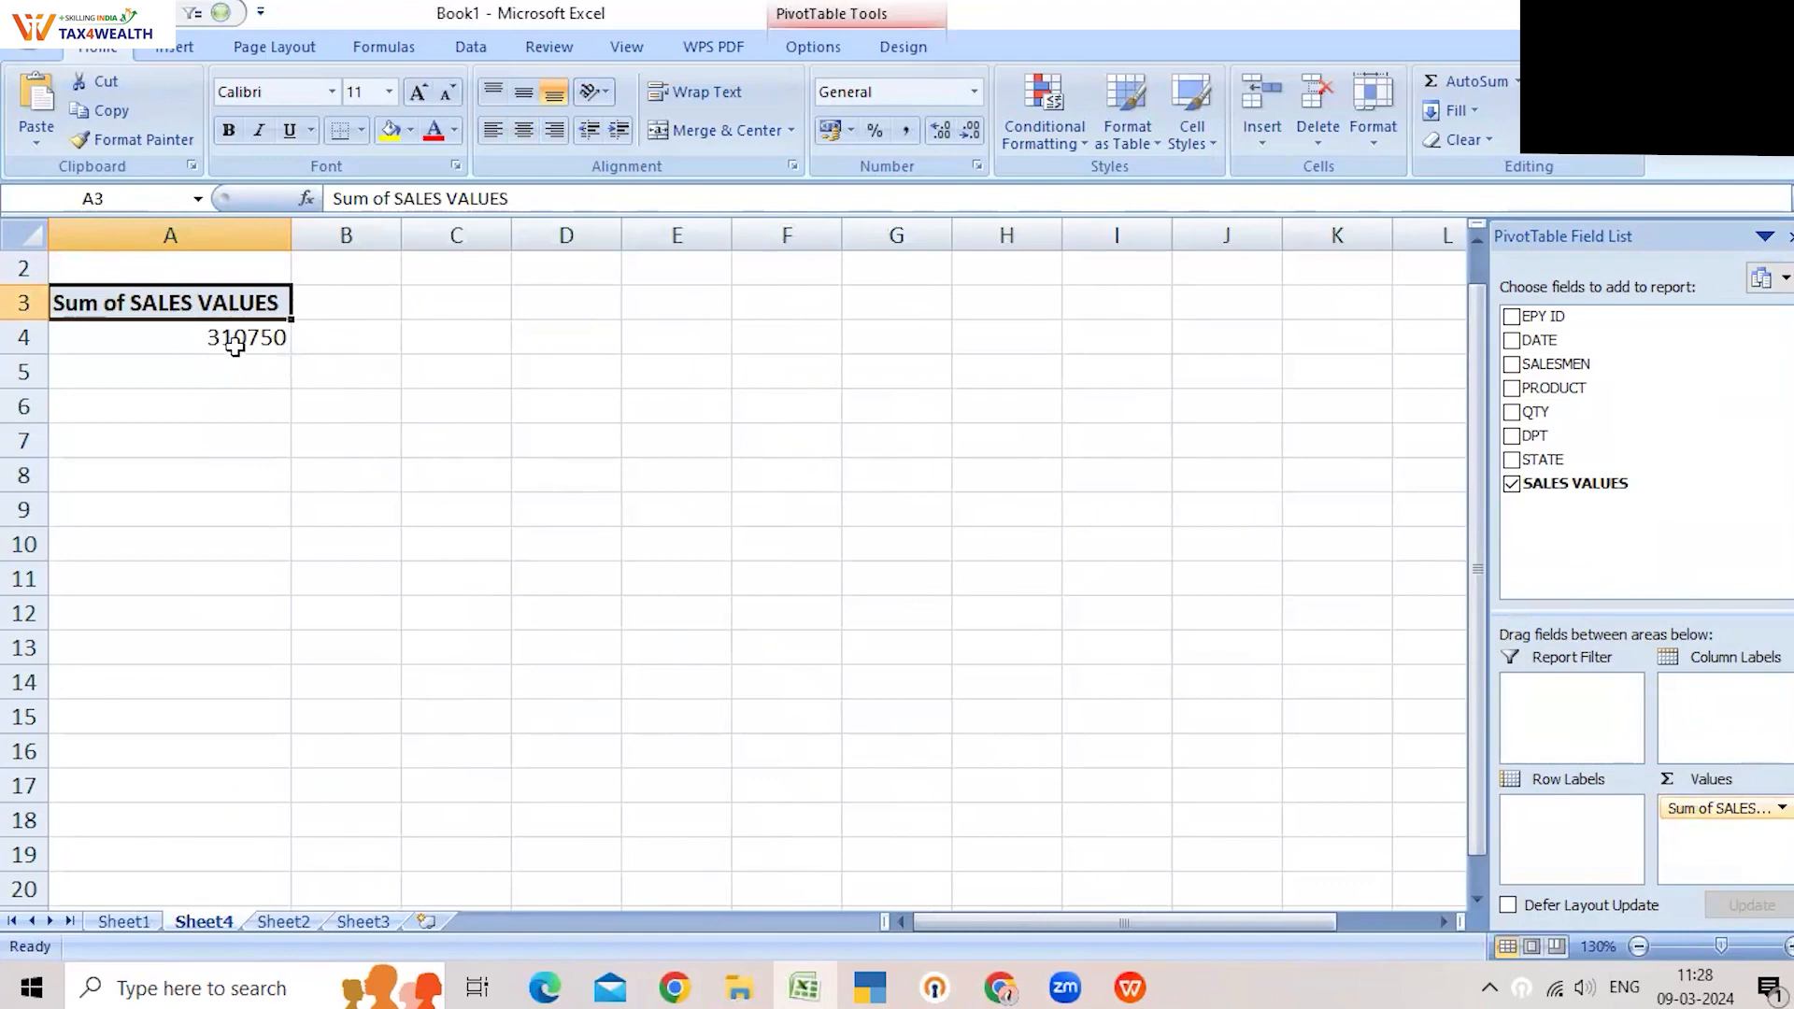
pyautogui.moveTo(241, 338)
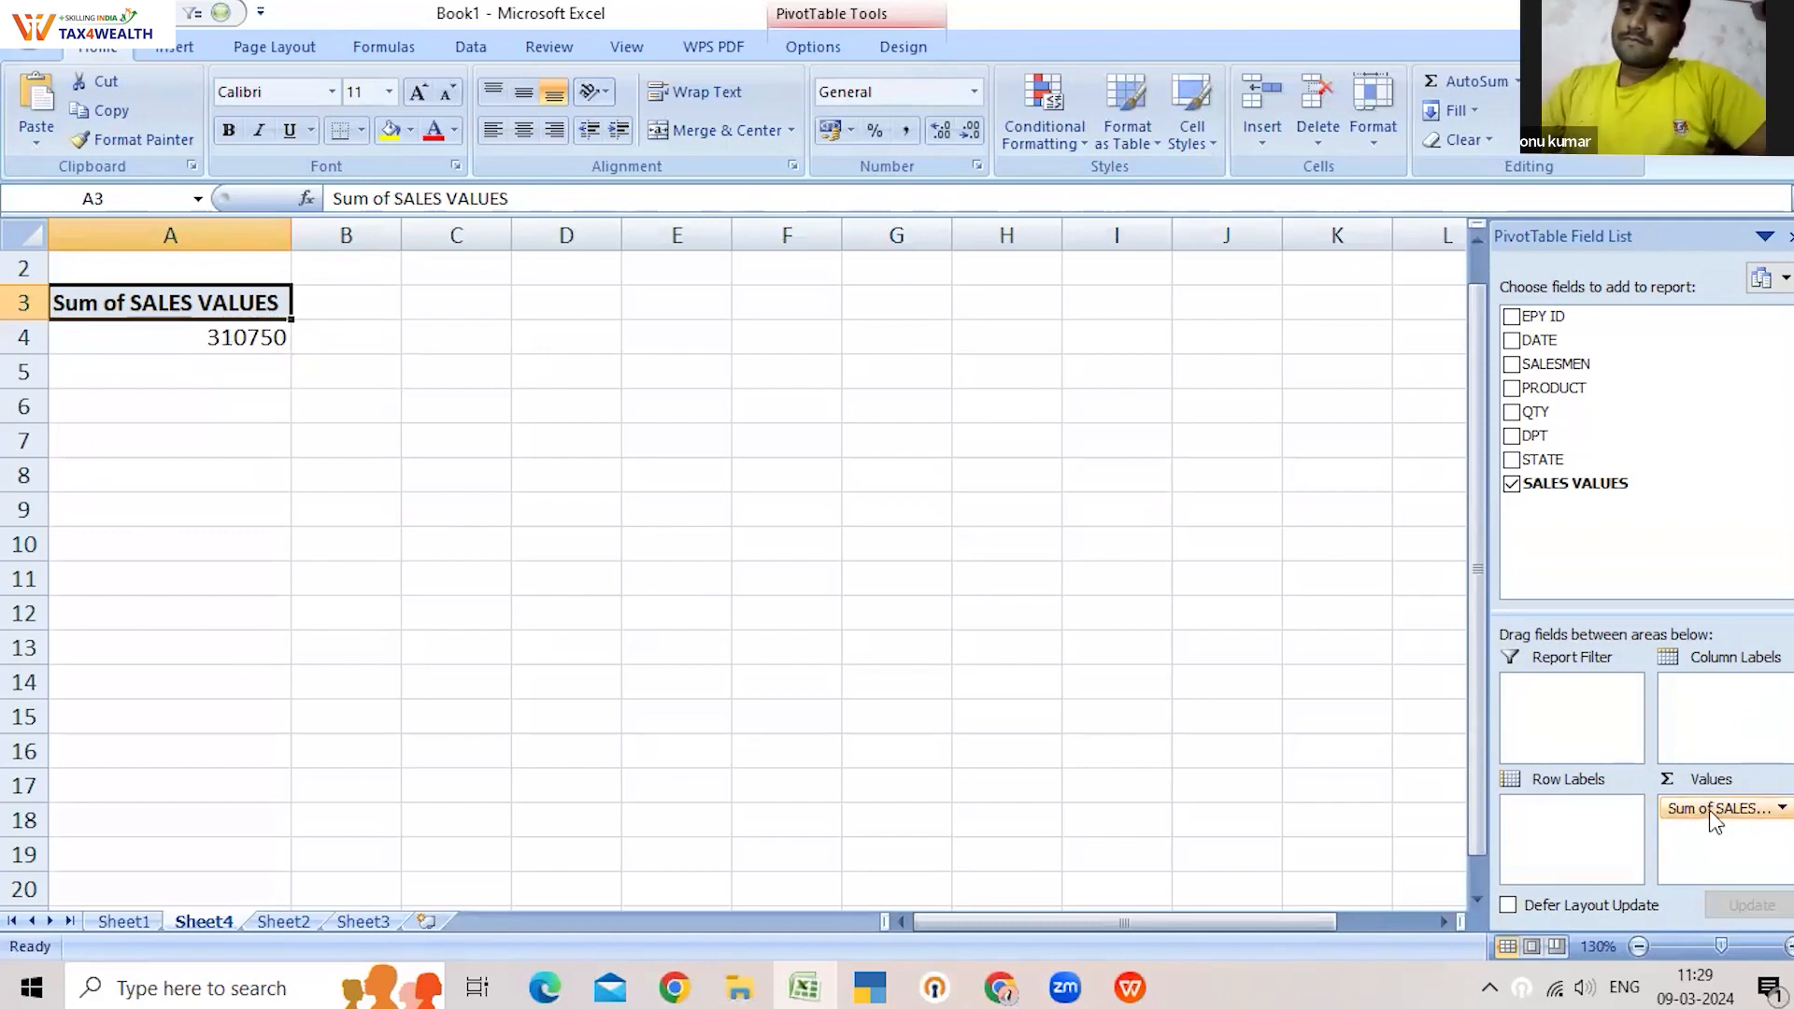
pyautogui.moveTo(1715, 819); pyautogui.dragTo(1540, 469)
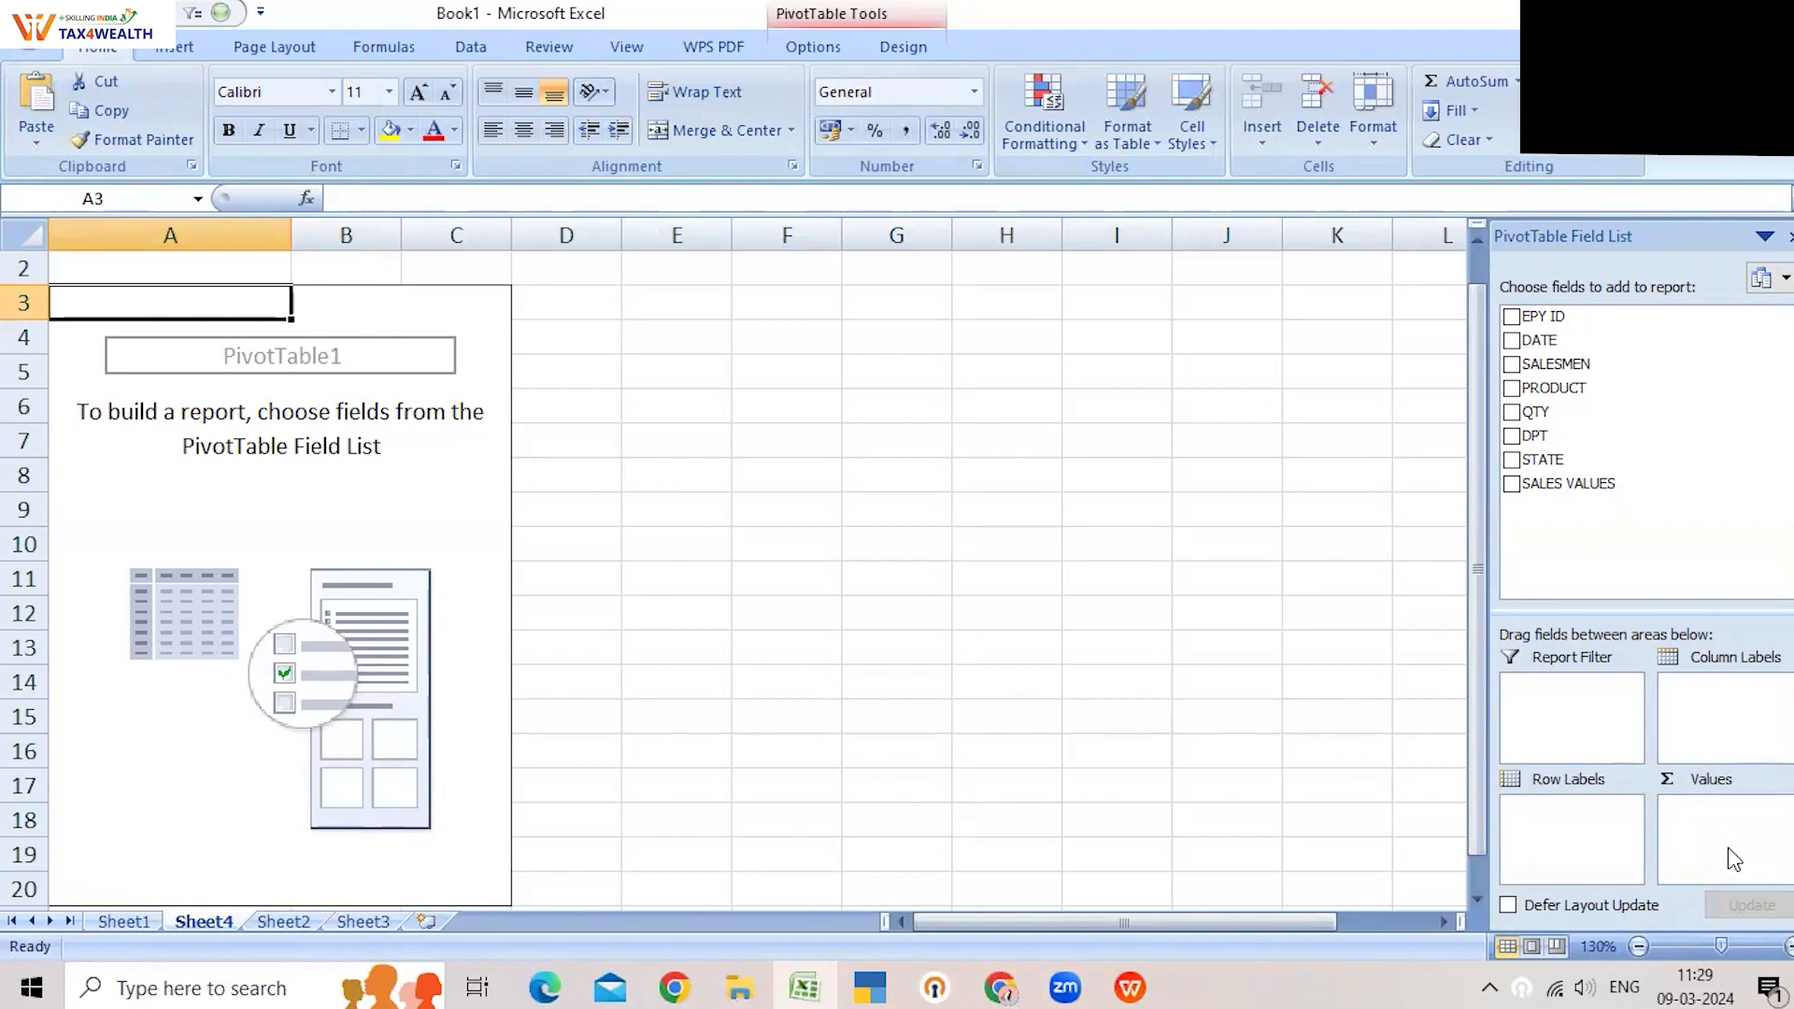
# Add SALES VALUES to the Values area and STATE to Row Labels.
pyautogui.moveTo(1557, 487); pyautogui.dragTo(1725, 822)
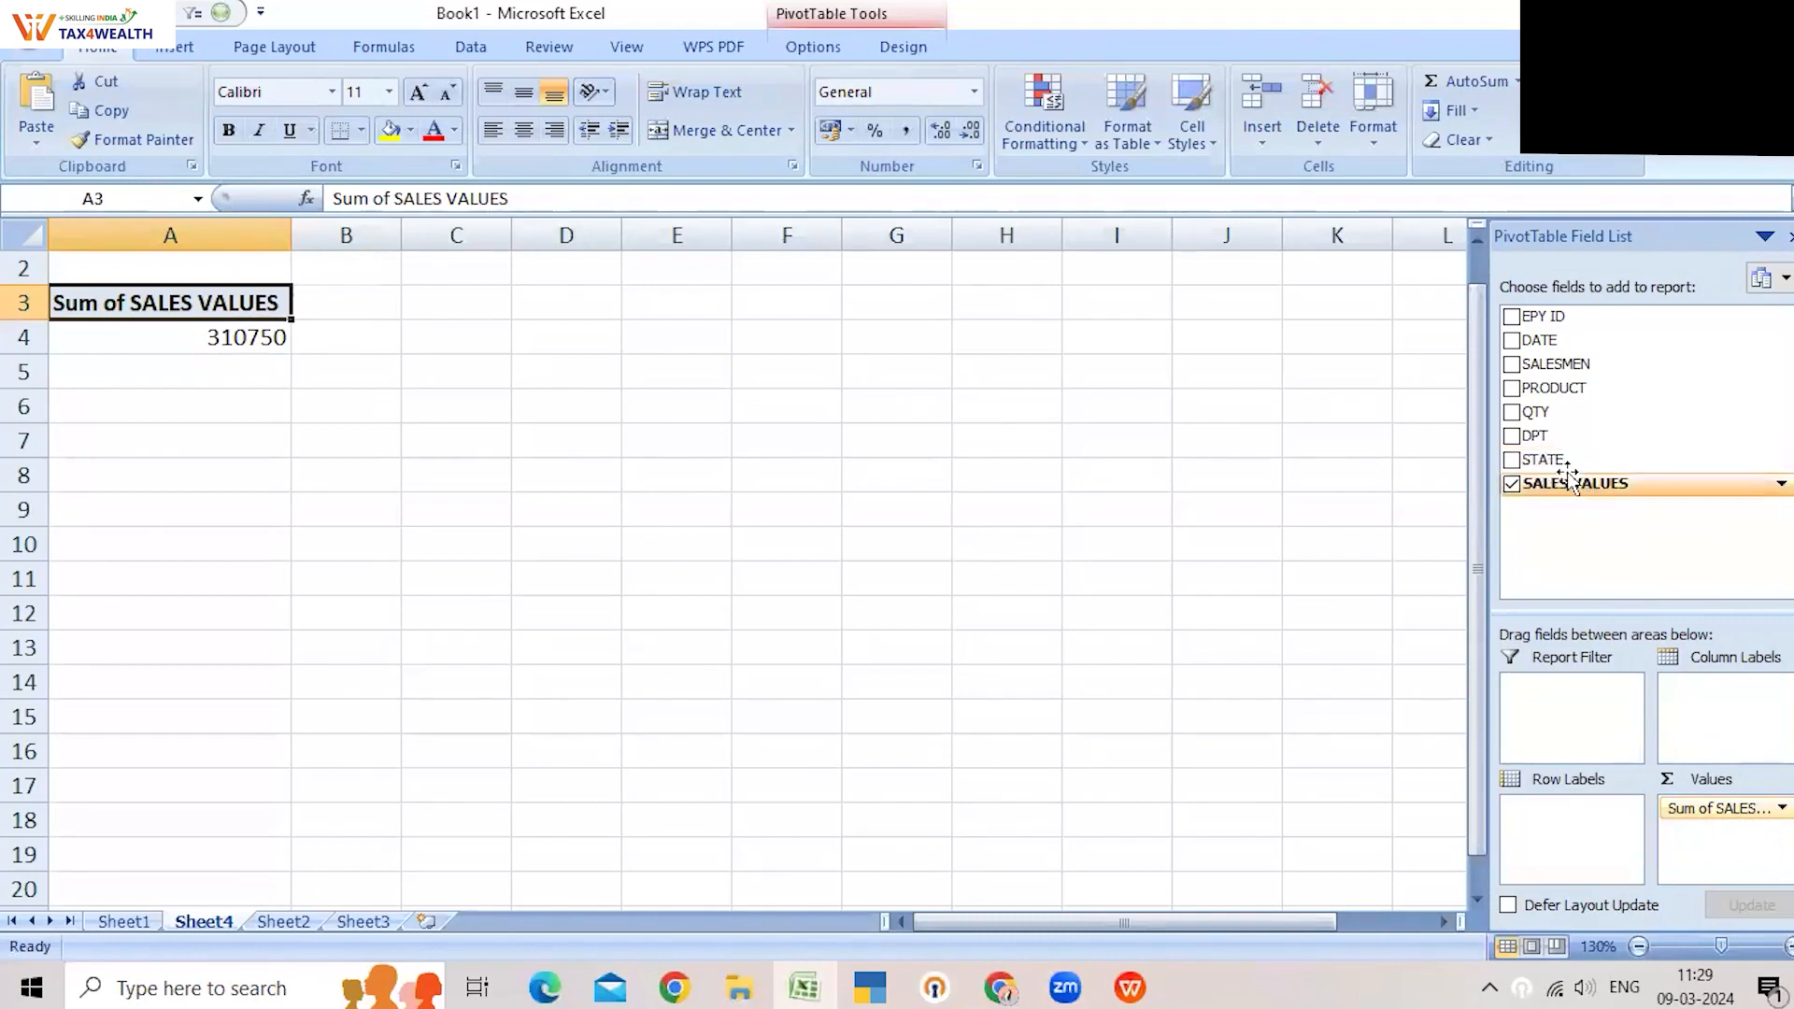
pyautogui.moveTo(1542, 463); pyautogui.dragTo(1571, 792)
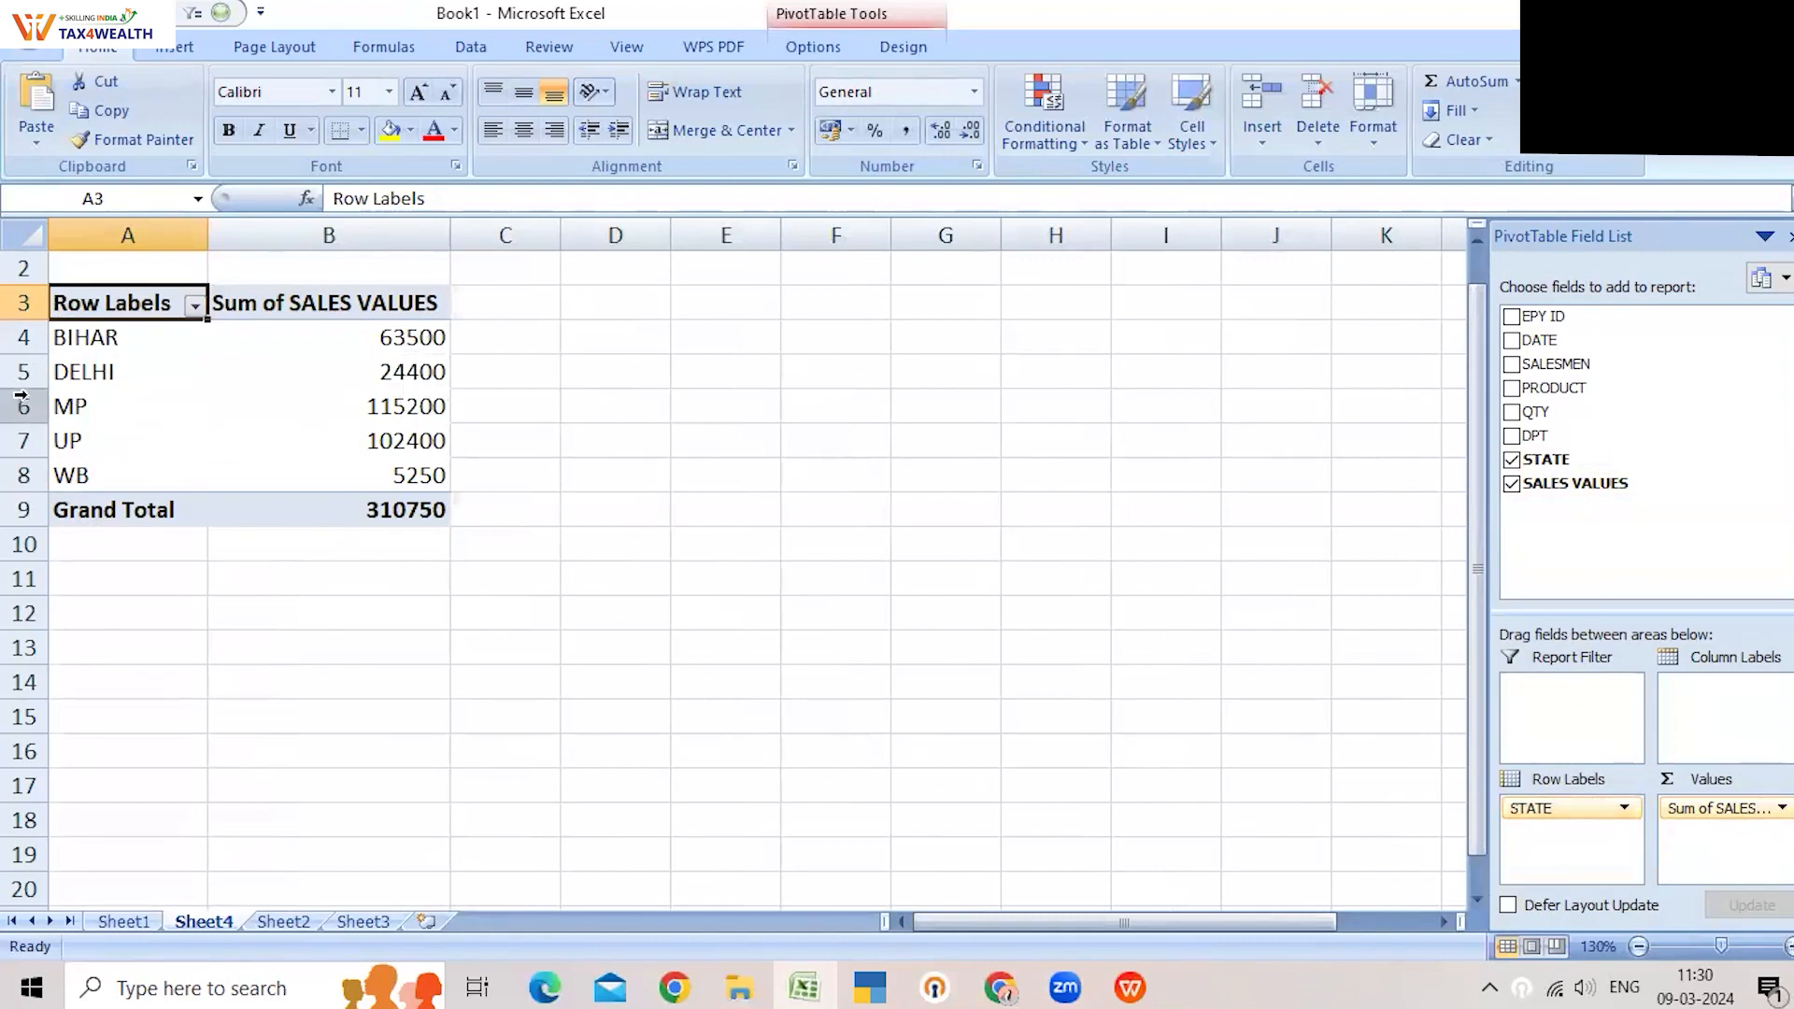
pyautogui.moveTo(325, 427)
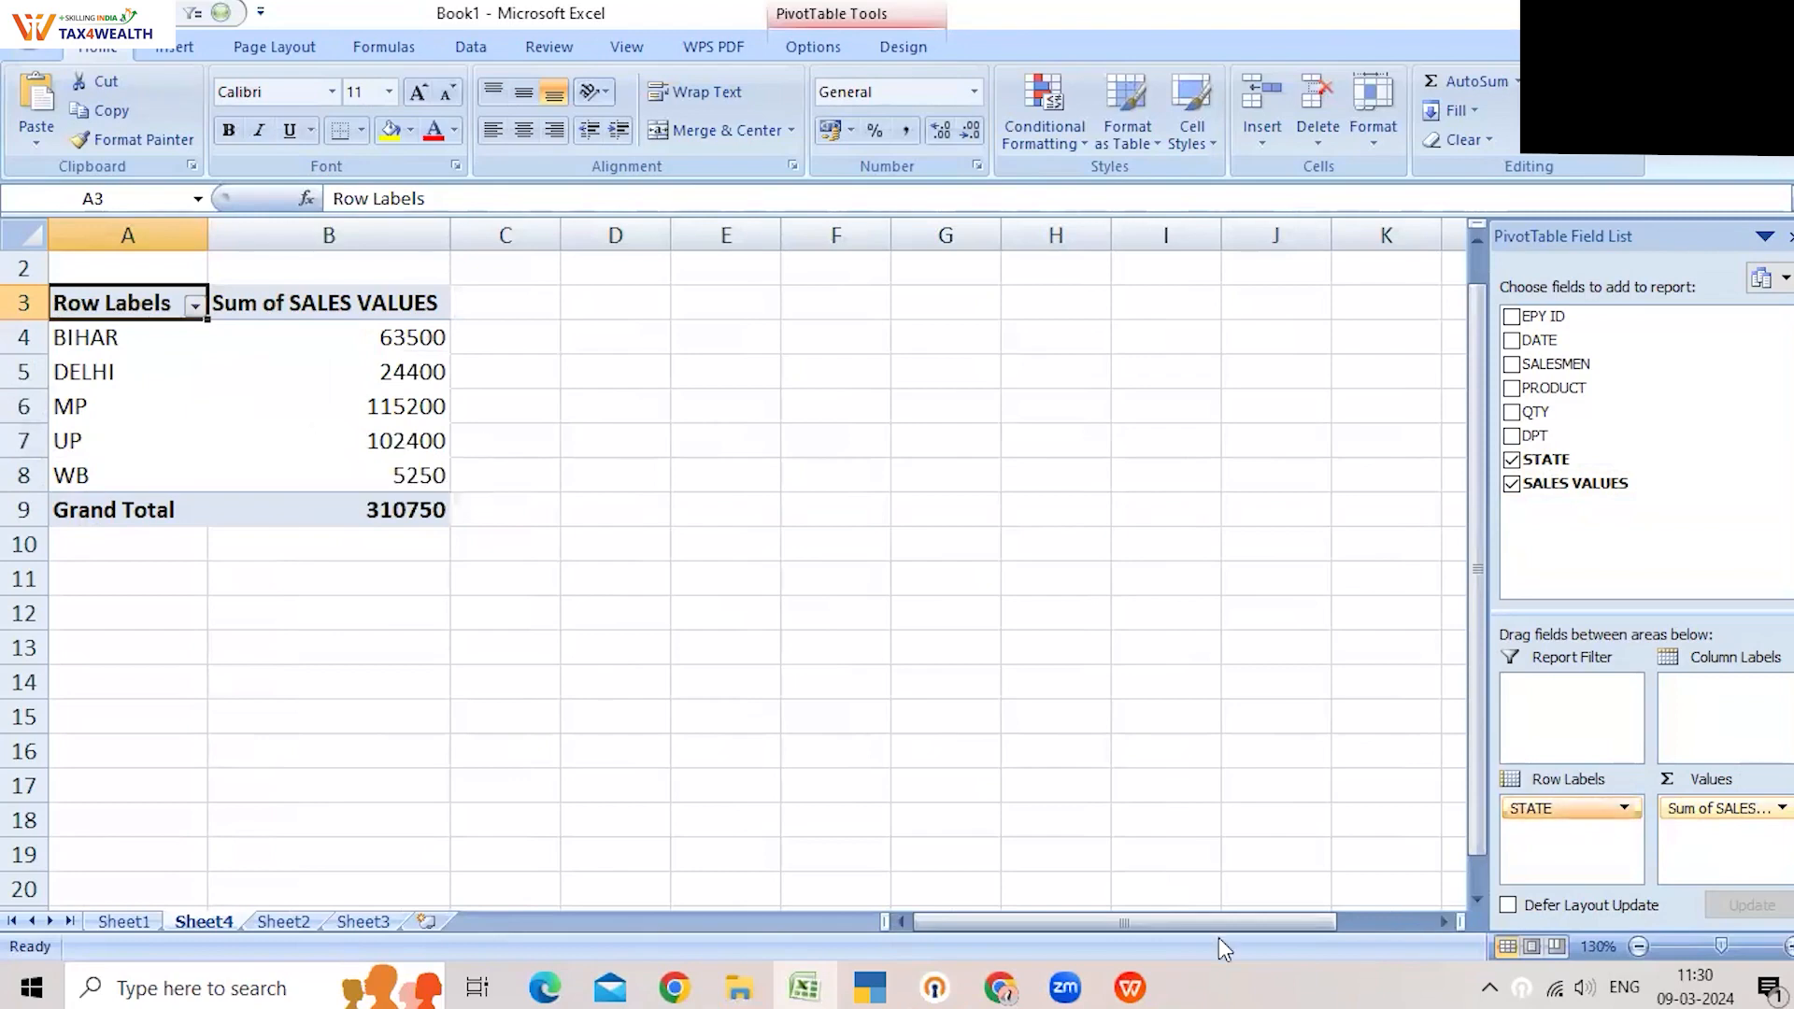
# Move STATE to Column Labels and back to Row Labels.
pyautogui.moveTo(1556, 808); pyautogui.dragTo(1731, 726)
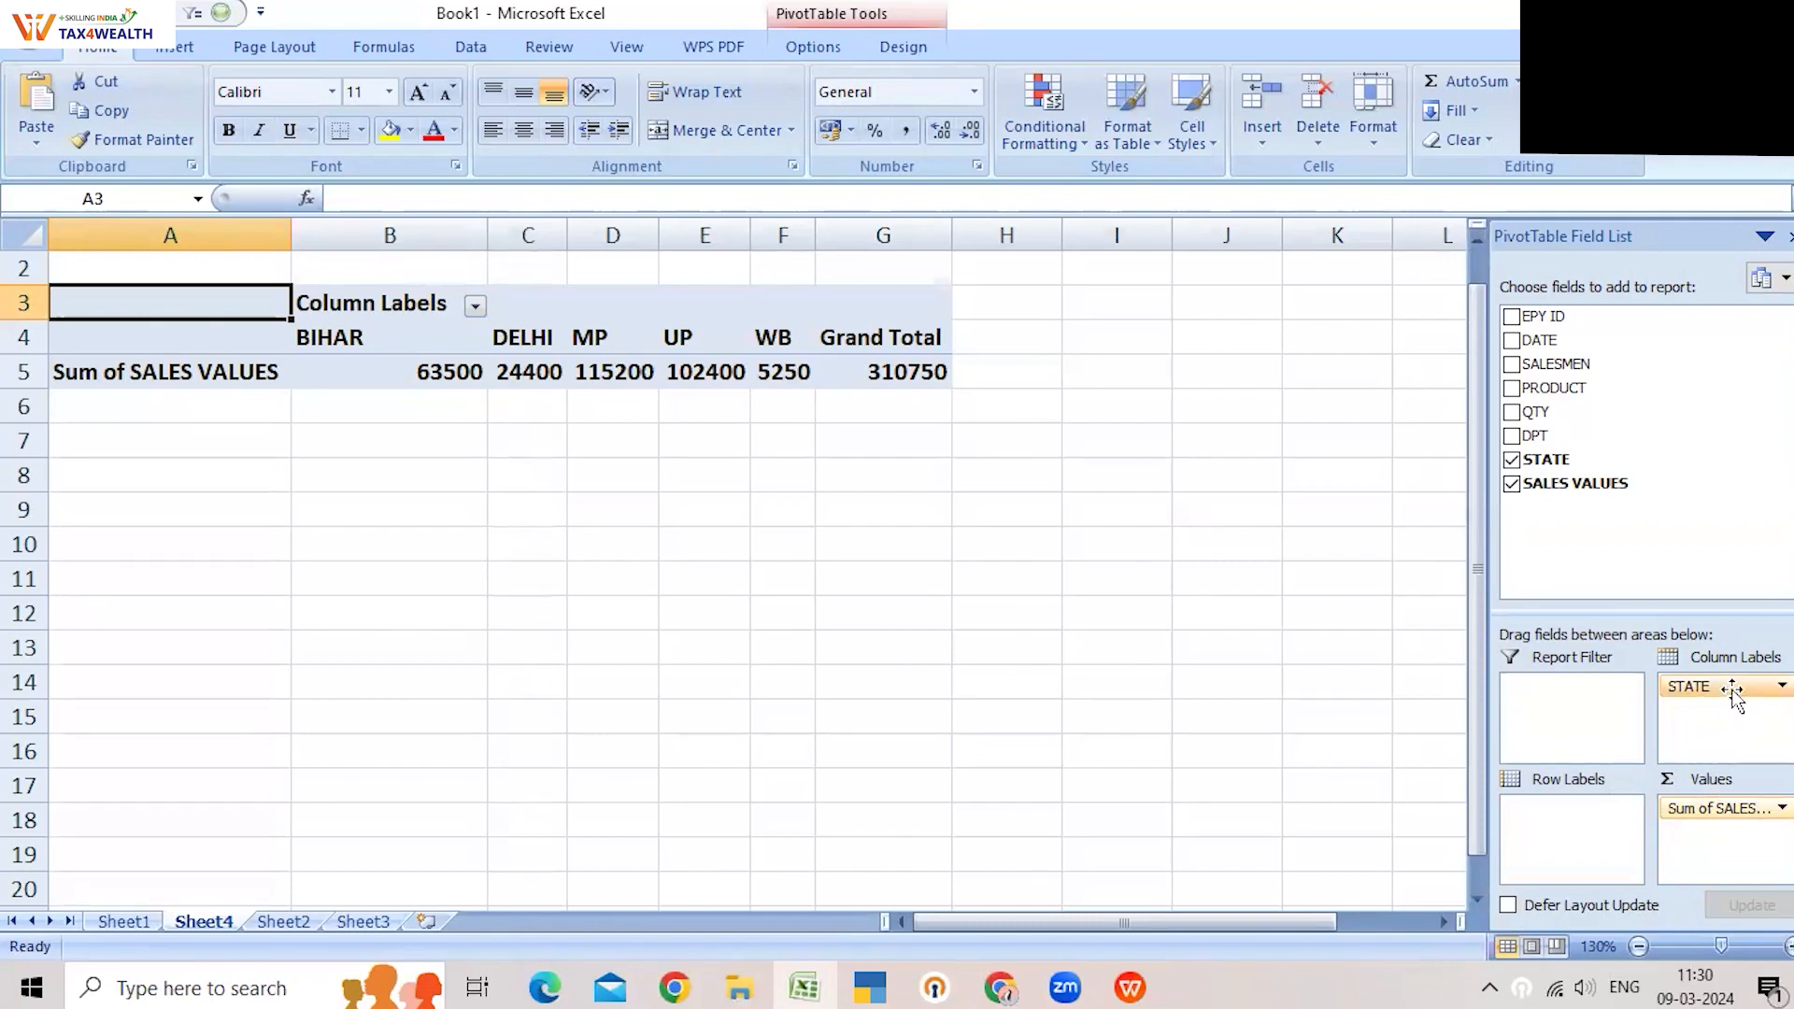
pyautogui.moveTo(1734, 696); pyautogui.dragTo(1630, 820)
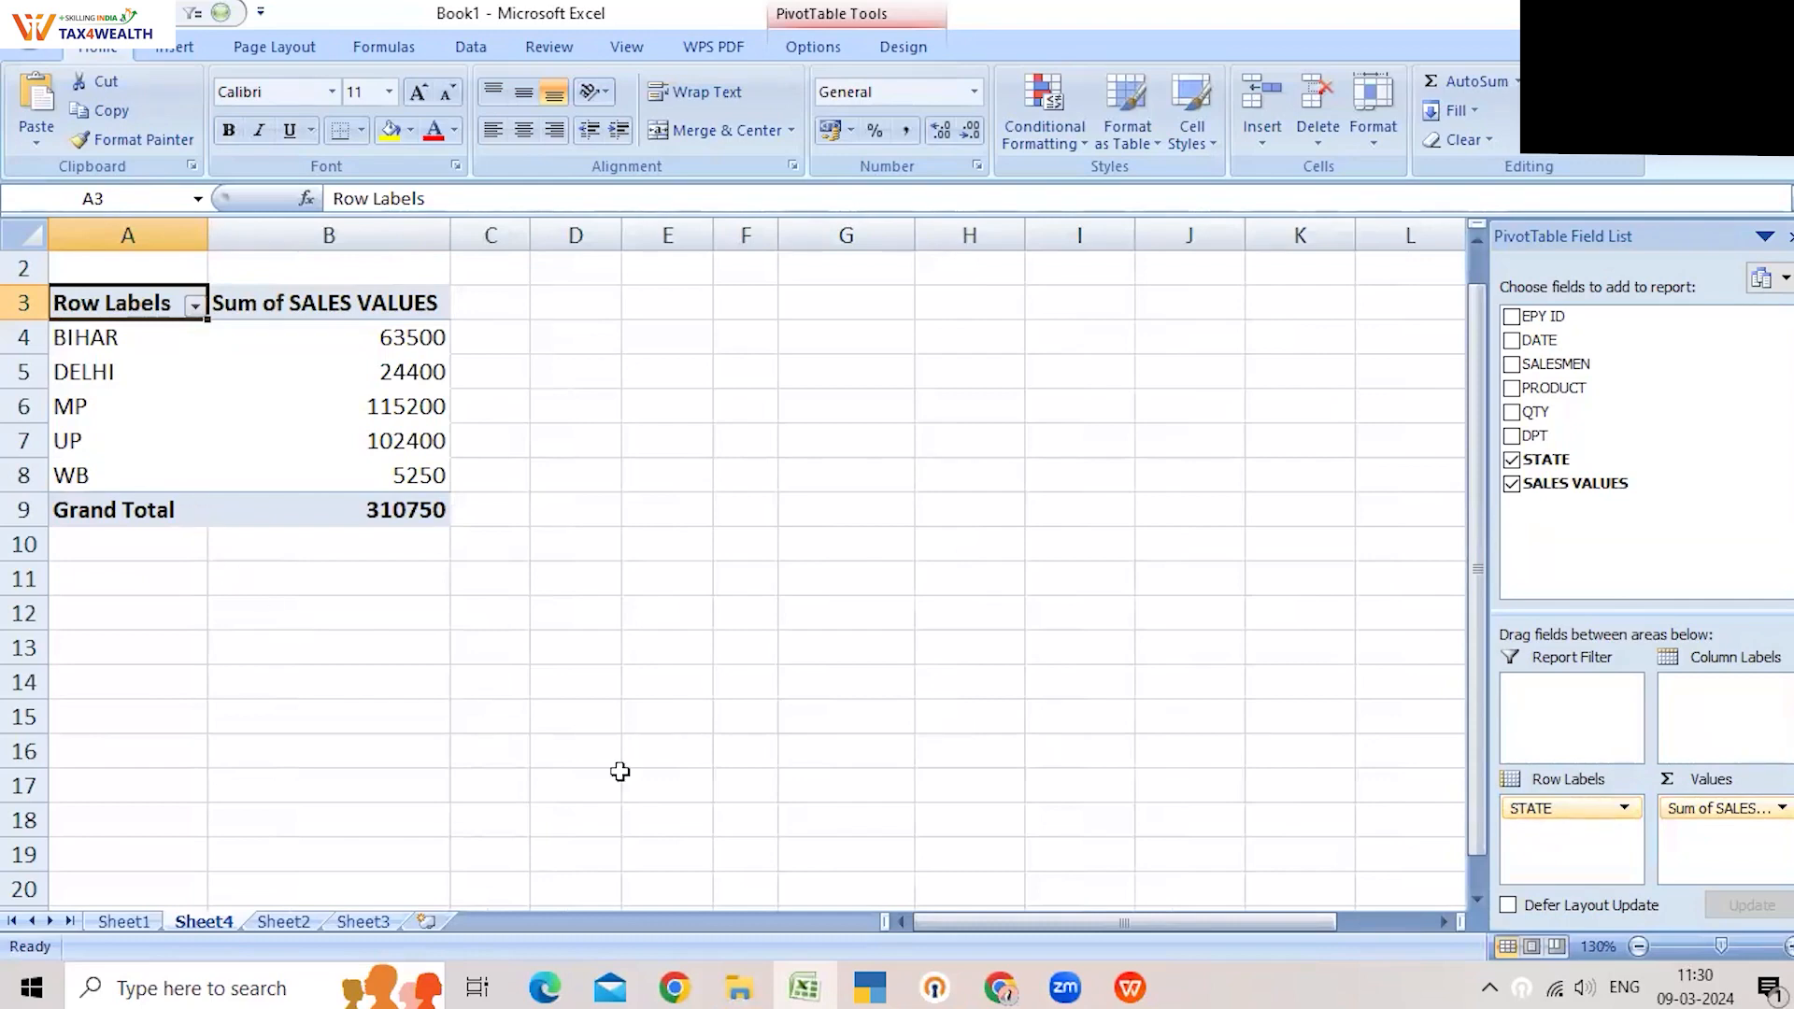
# Swap the row field to SALESMEN, then PRODUCT, then back to STATE.
pyautogui.moveTo(1570, 809); pyautogui.dragTo(1620, 820)
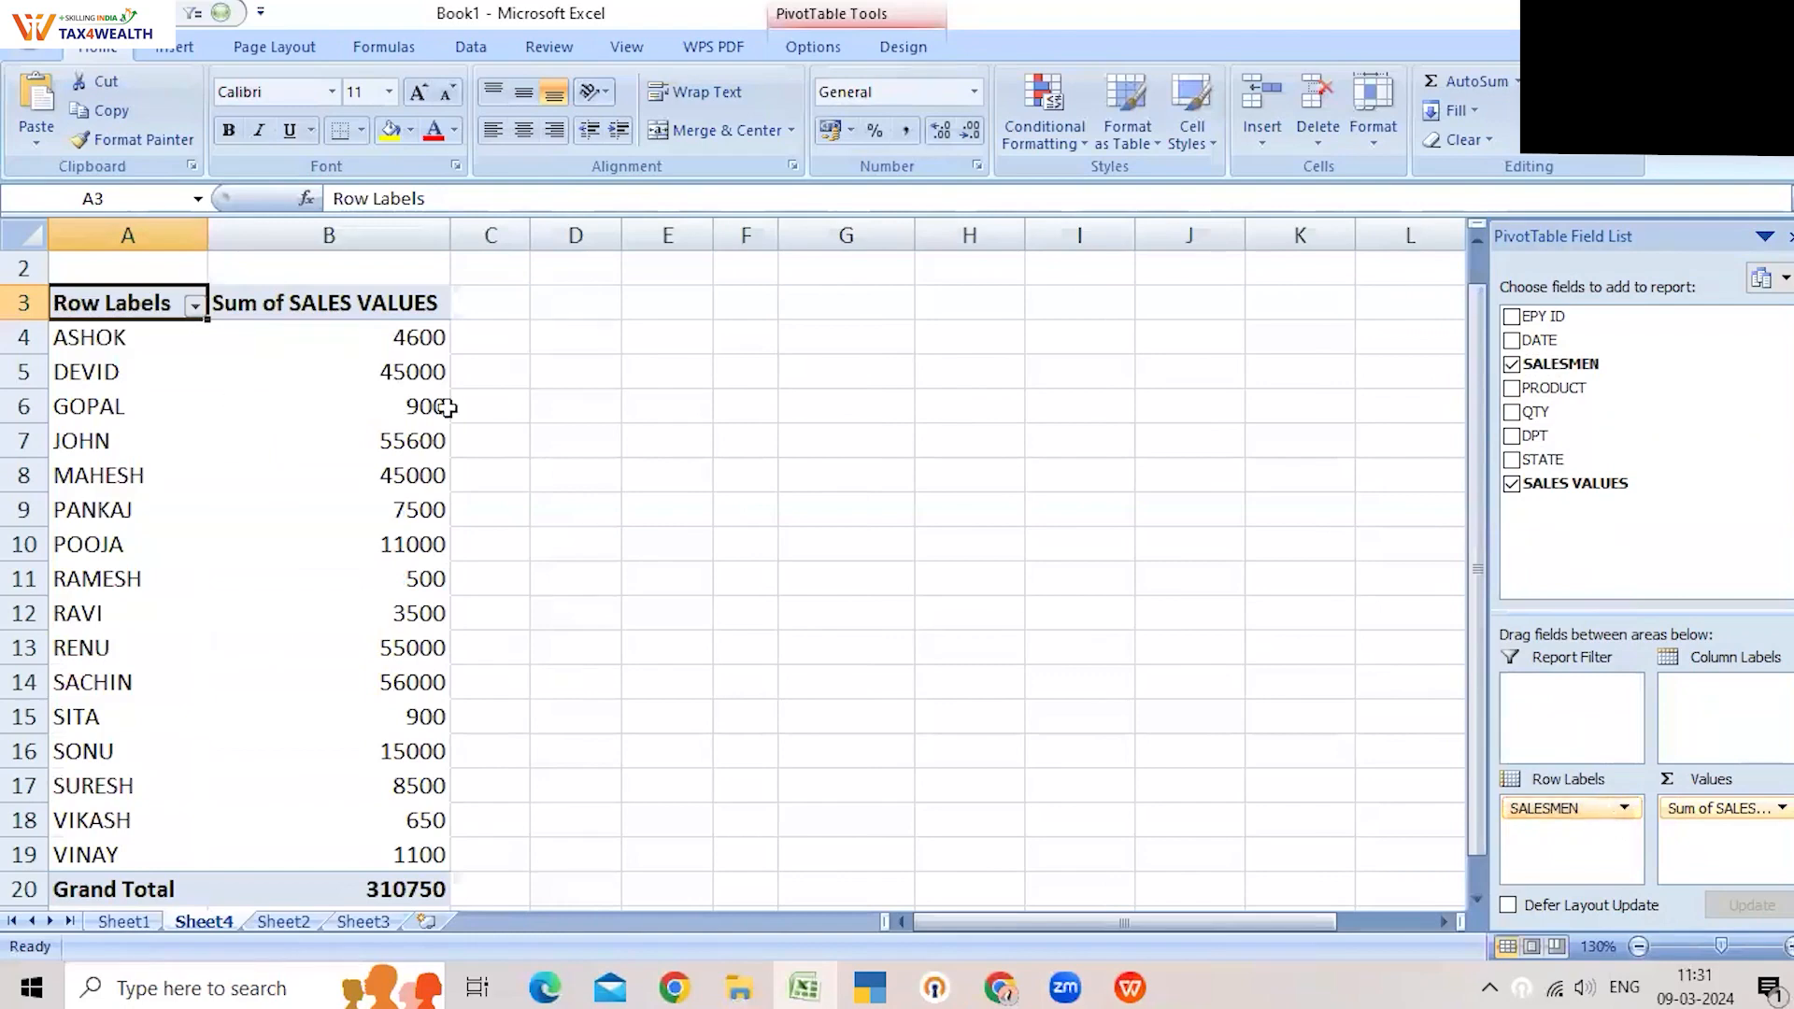
pyautogui.moveTo(294, 530)
pyautogui.moveTo(1570, 809)
pyautogui.mouseDown()
pyautogui.moveTo(1610, 380)
pyautogui.moveTo(1552, 715)
pyautogui.moveTo(1563, 799)
pyautogui.moveTo(1542, 790)
pyautogui.mouseUp()
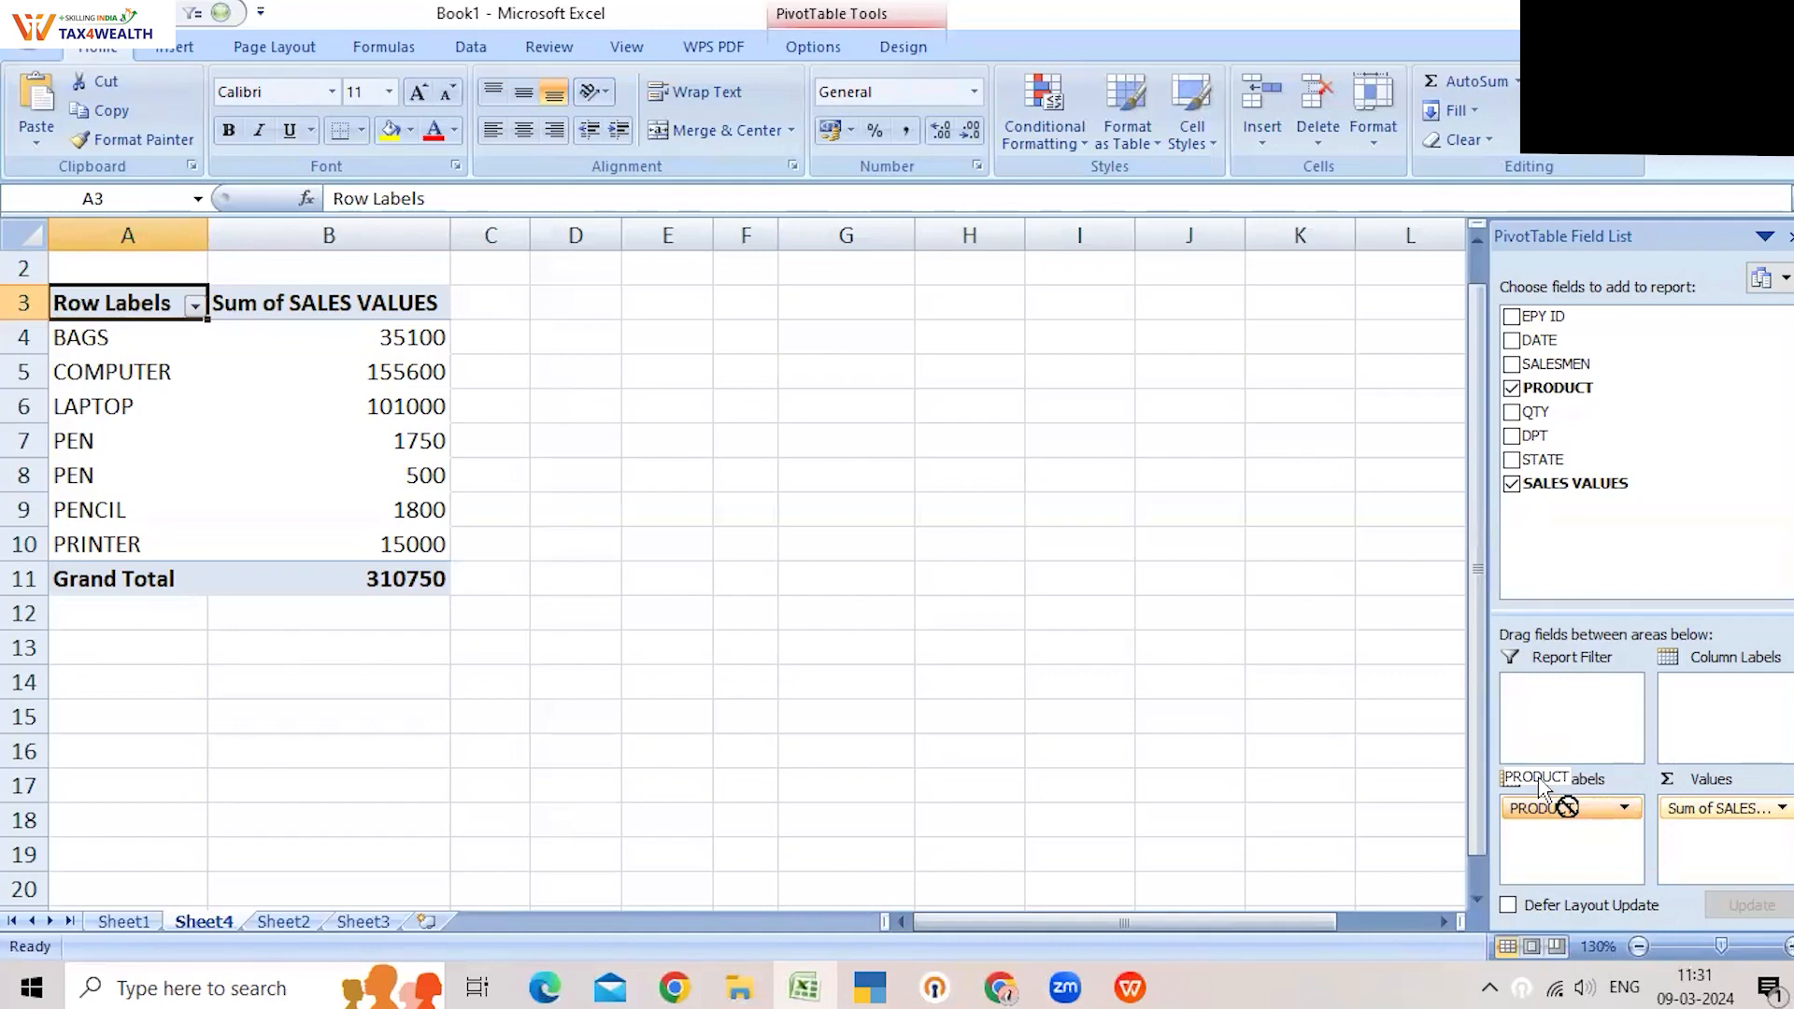
pyautogui.moveTo(1541, 787); pyautogui.dragTo(1599, 756)
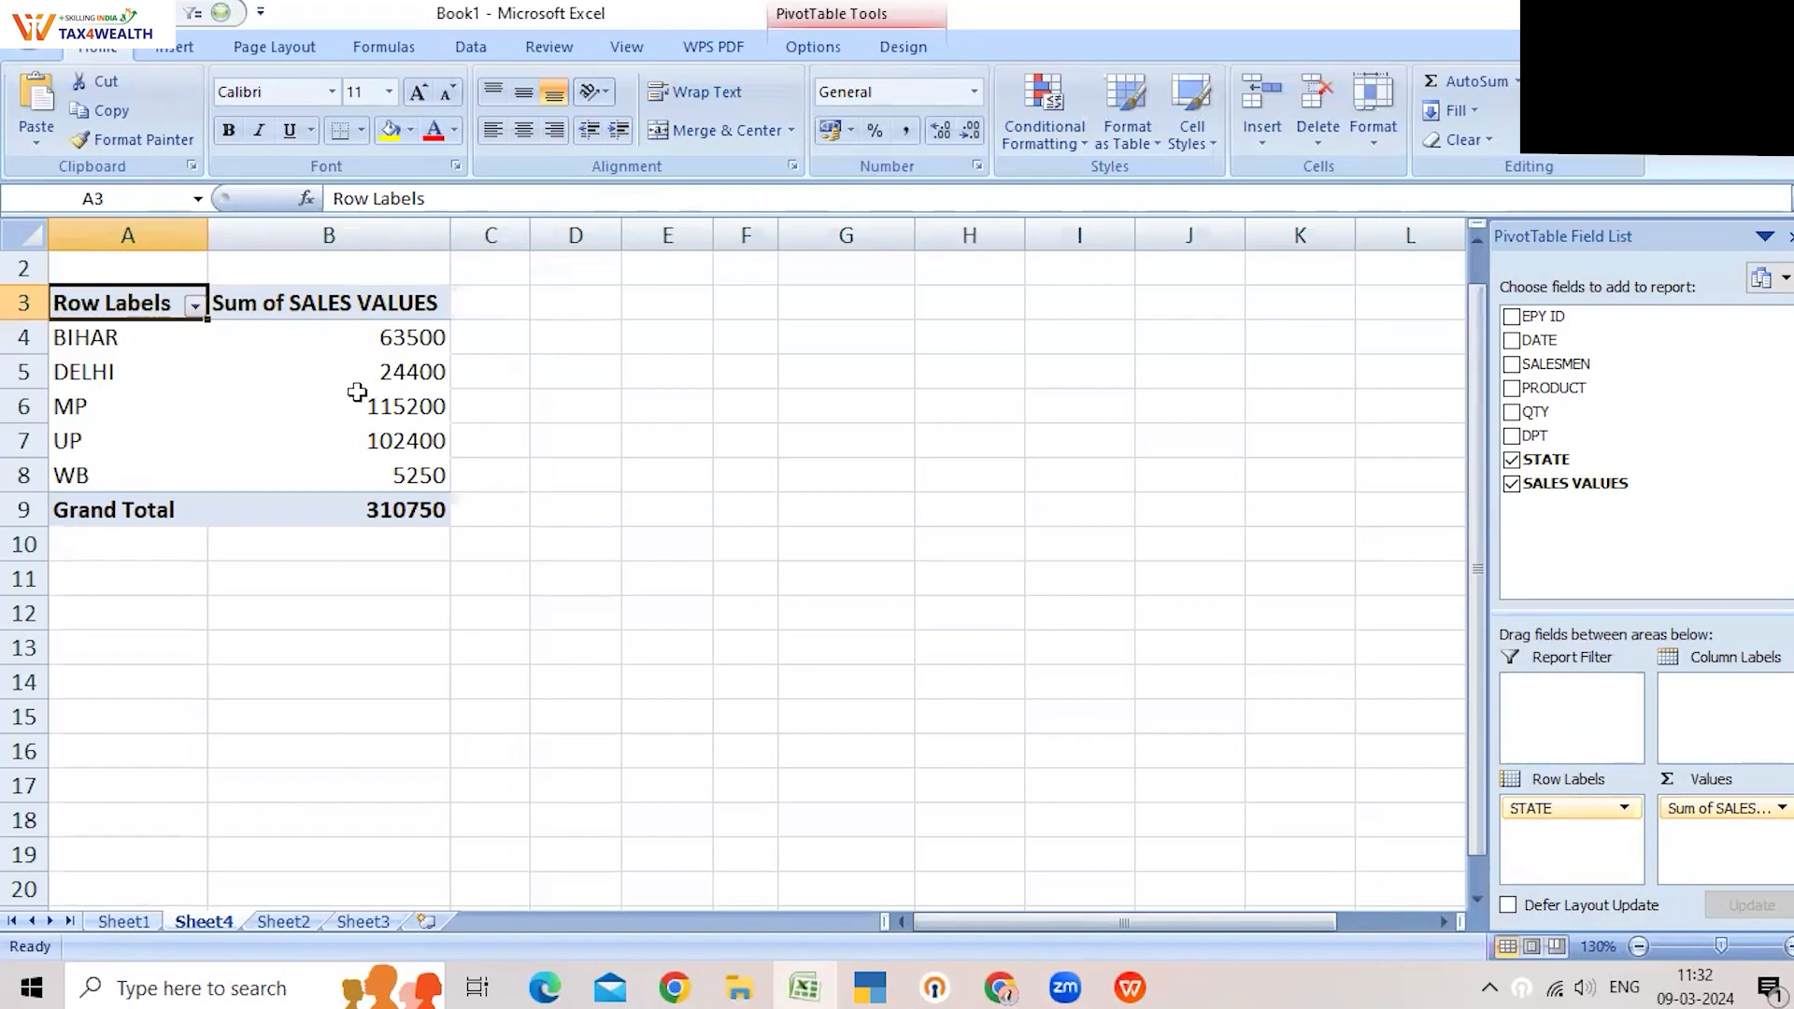
# Add SALESMEN as a report filter for the PivotTable.
pyautogui.moveTo(357, 391)
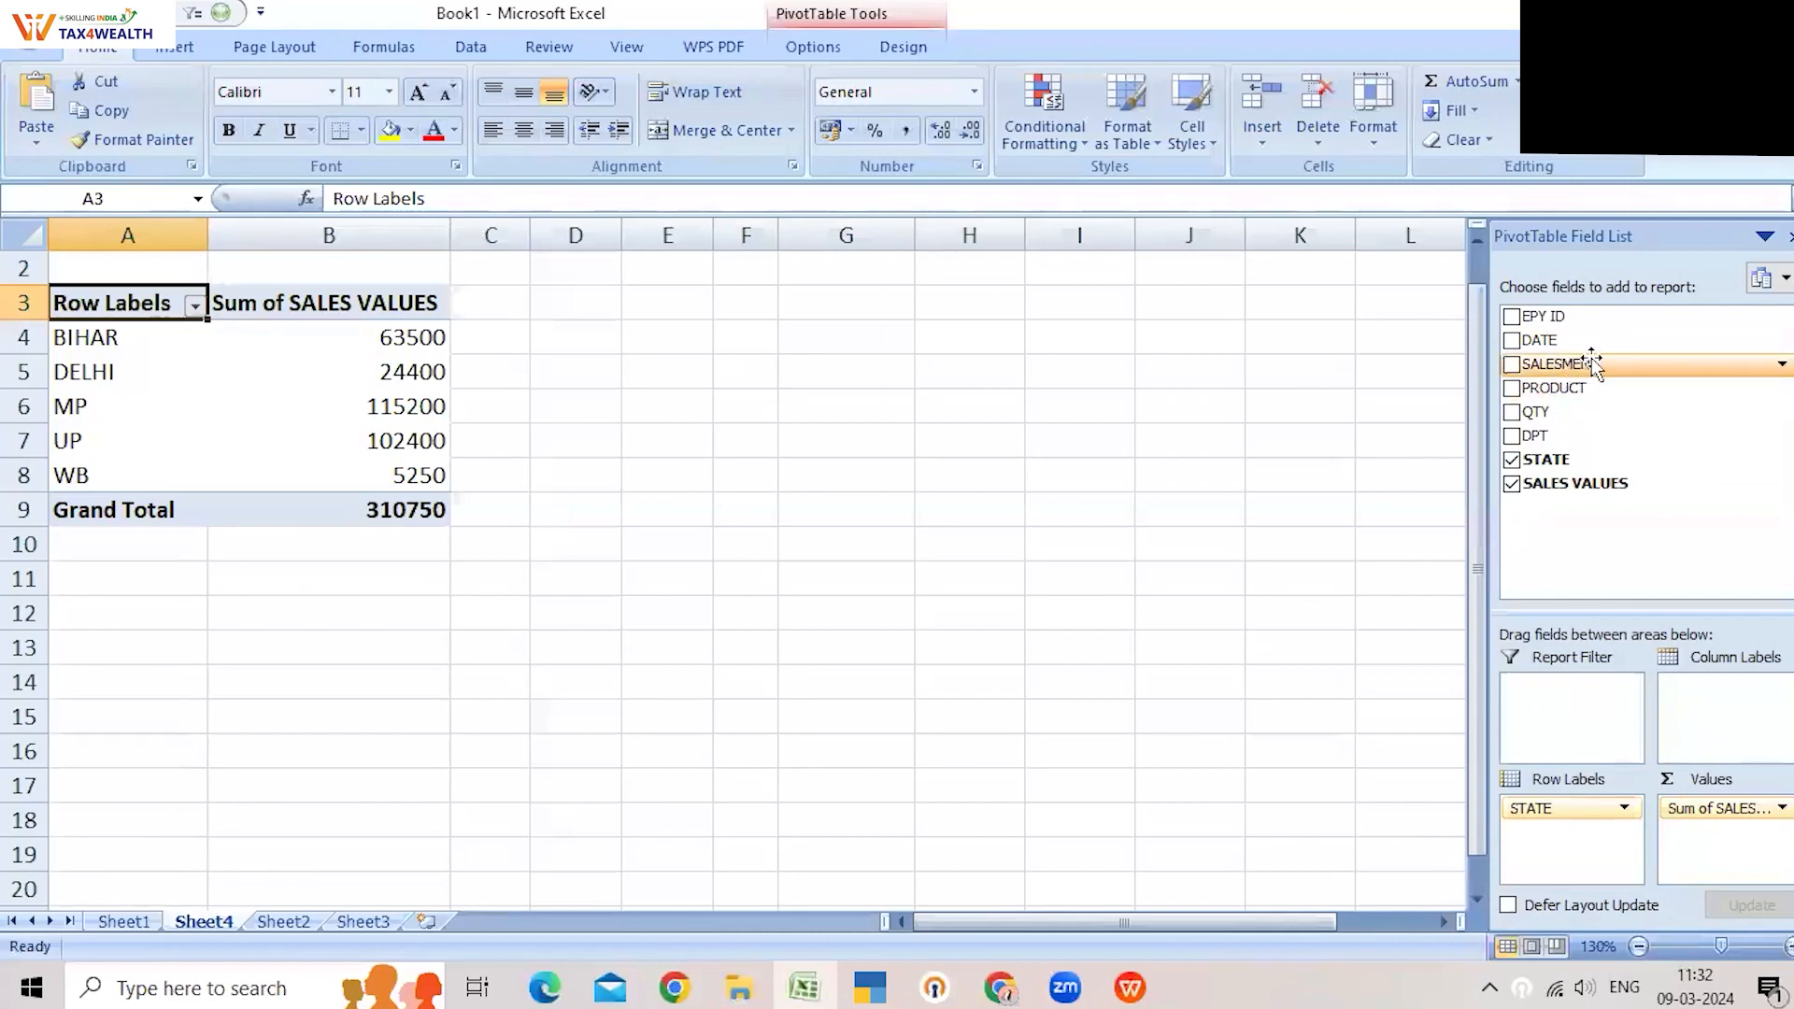
pyautogui.moveTo(1581, 362); pyautogui.dragTo(1568, 708)
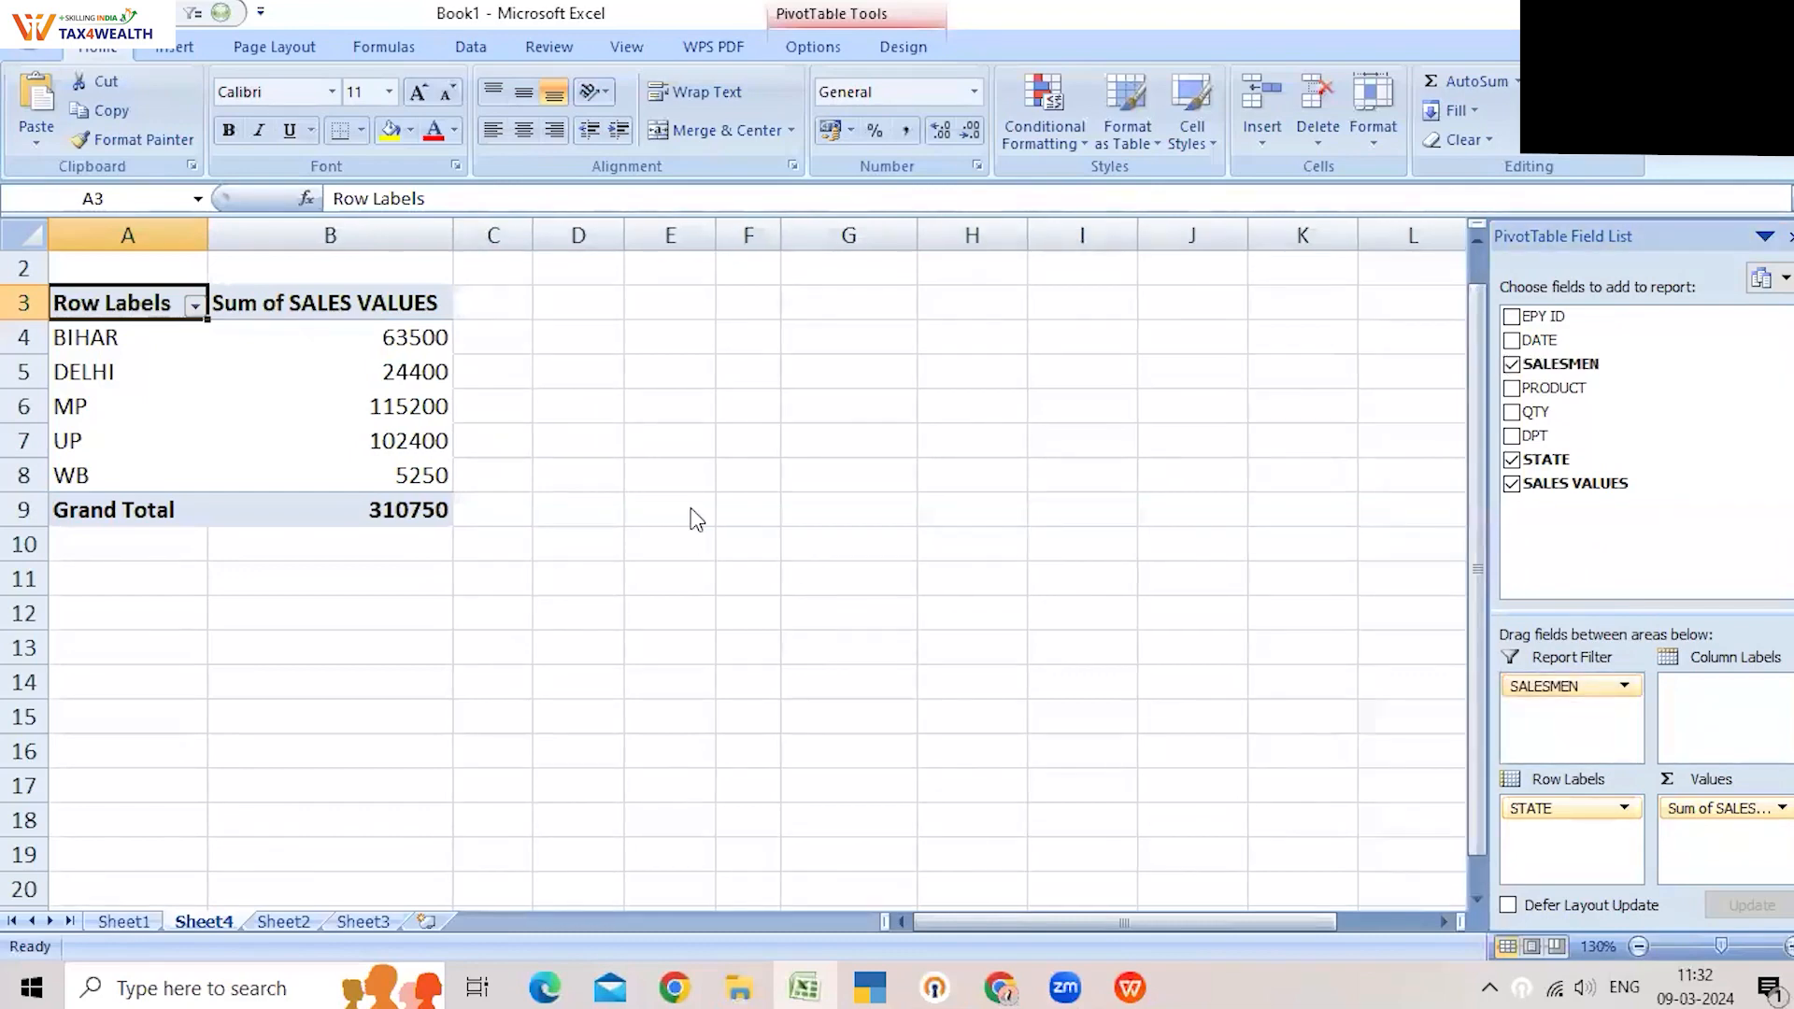
pyautogui.click(670, 474)
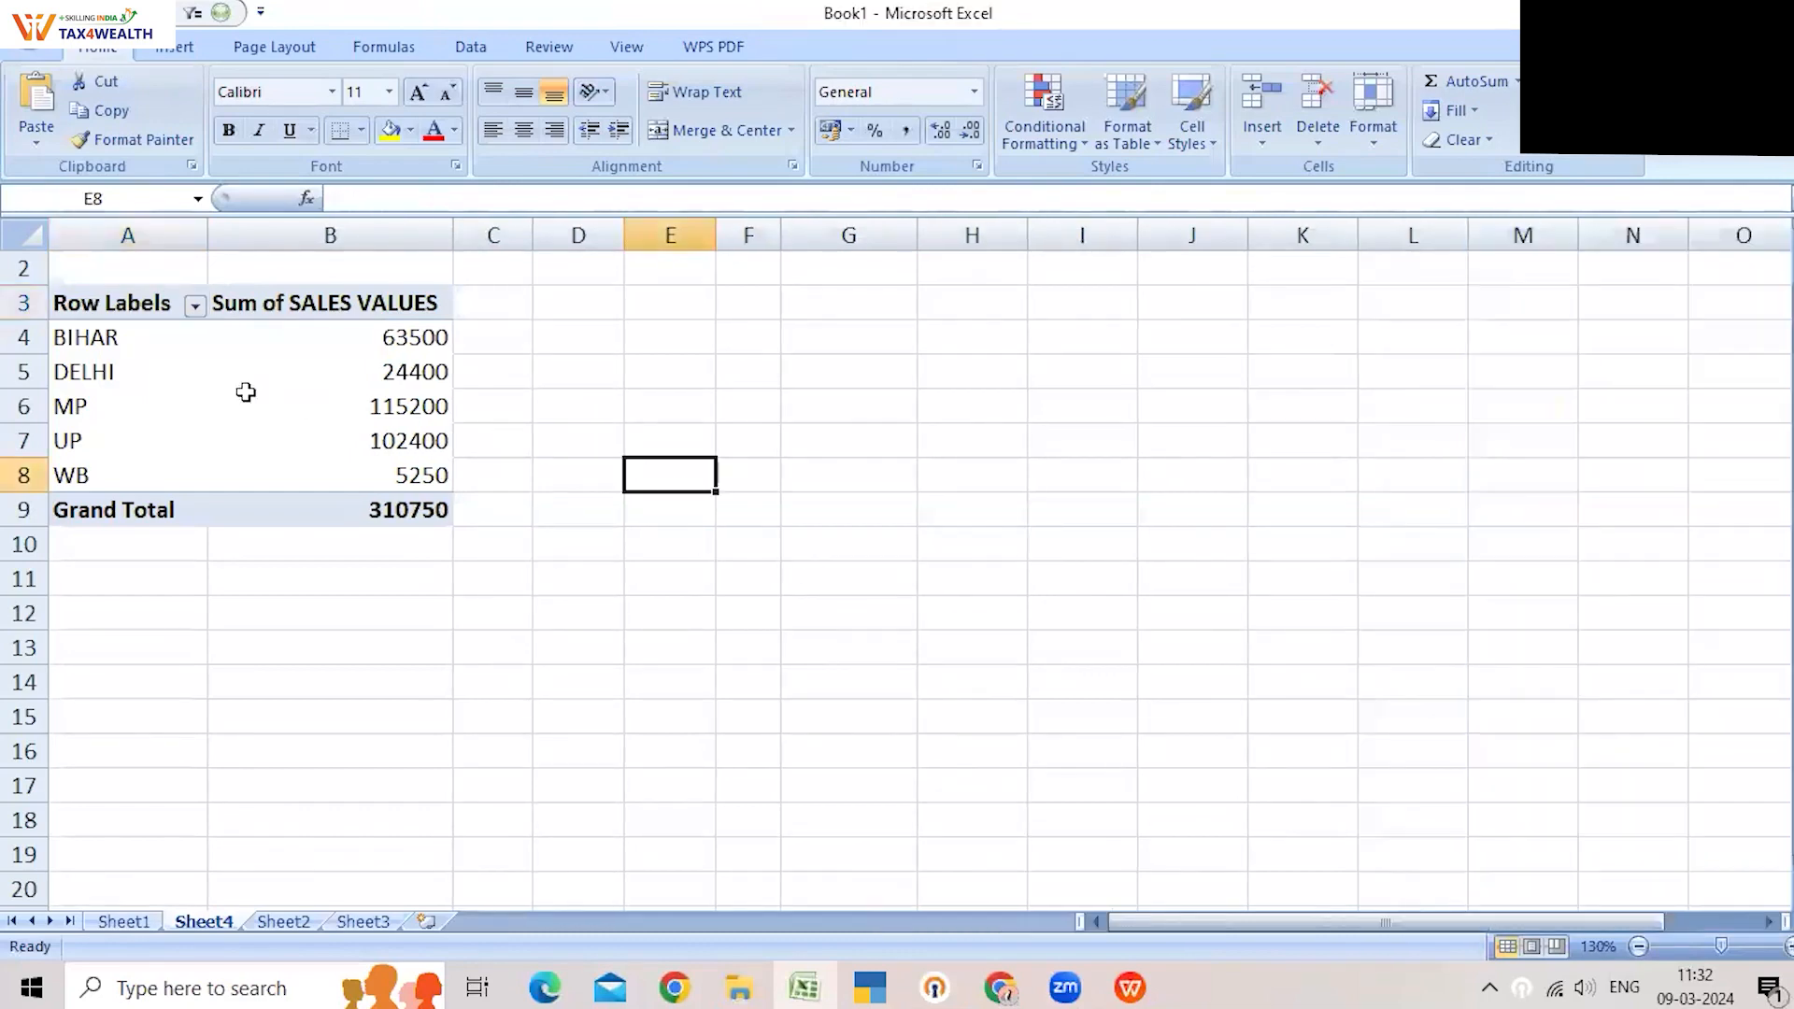
# Filter the PivotTable's SALESMEN report filter to show only GOPAL, enabling multiple item selection.
pyautogui.click(195, 308)
pyautogui.click(657, 347)
pyautogui.scroll(1, 293, 312)
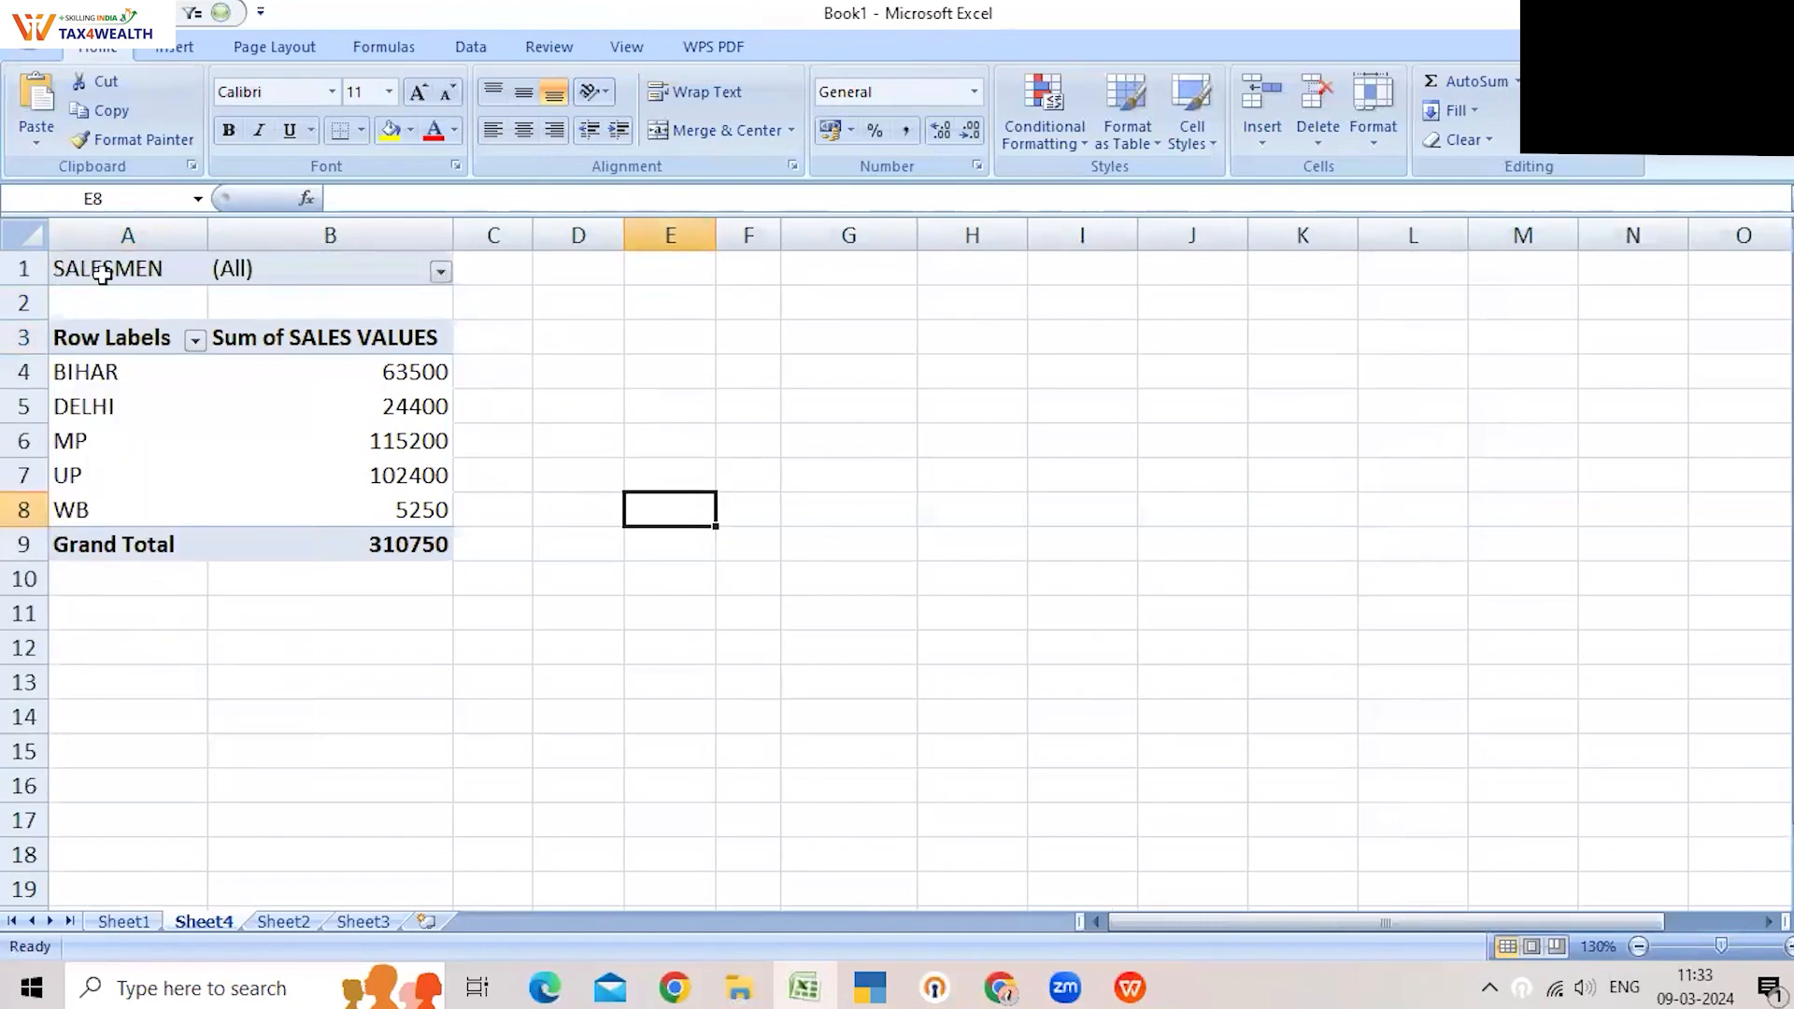
pyautogui.click(440, 271)
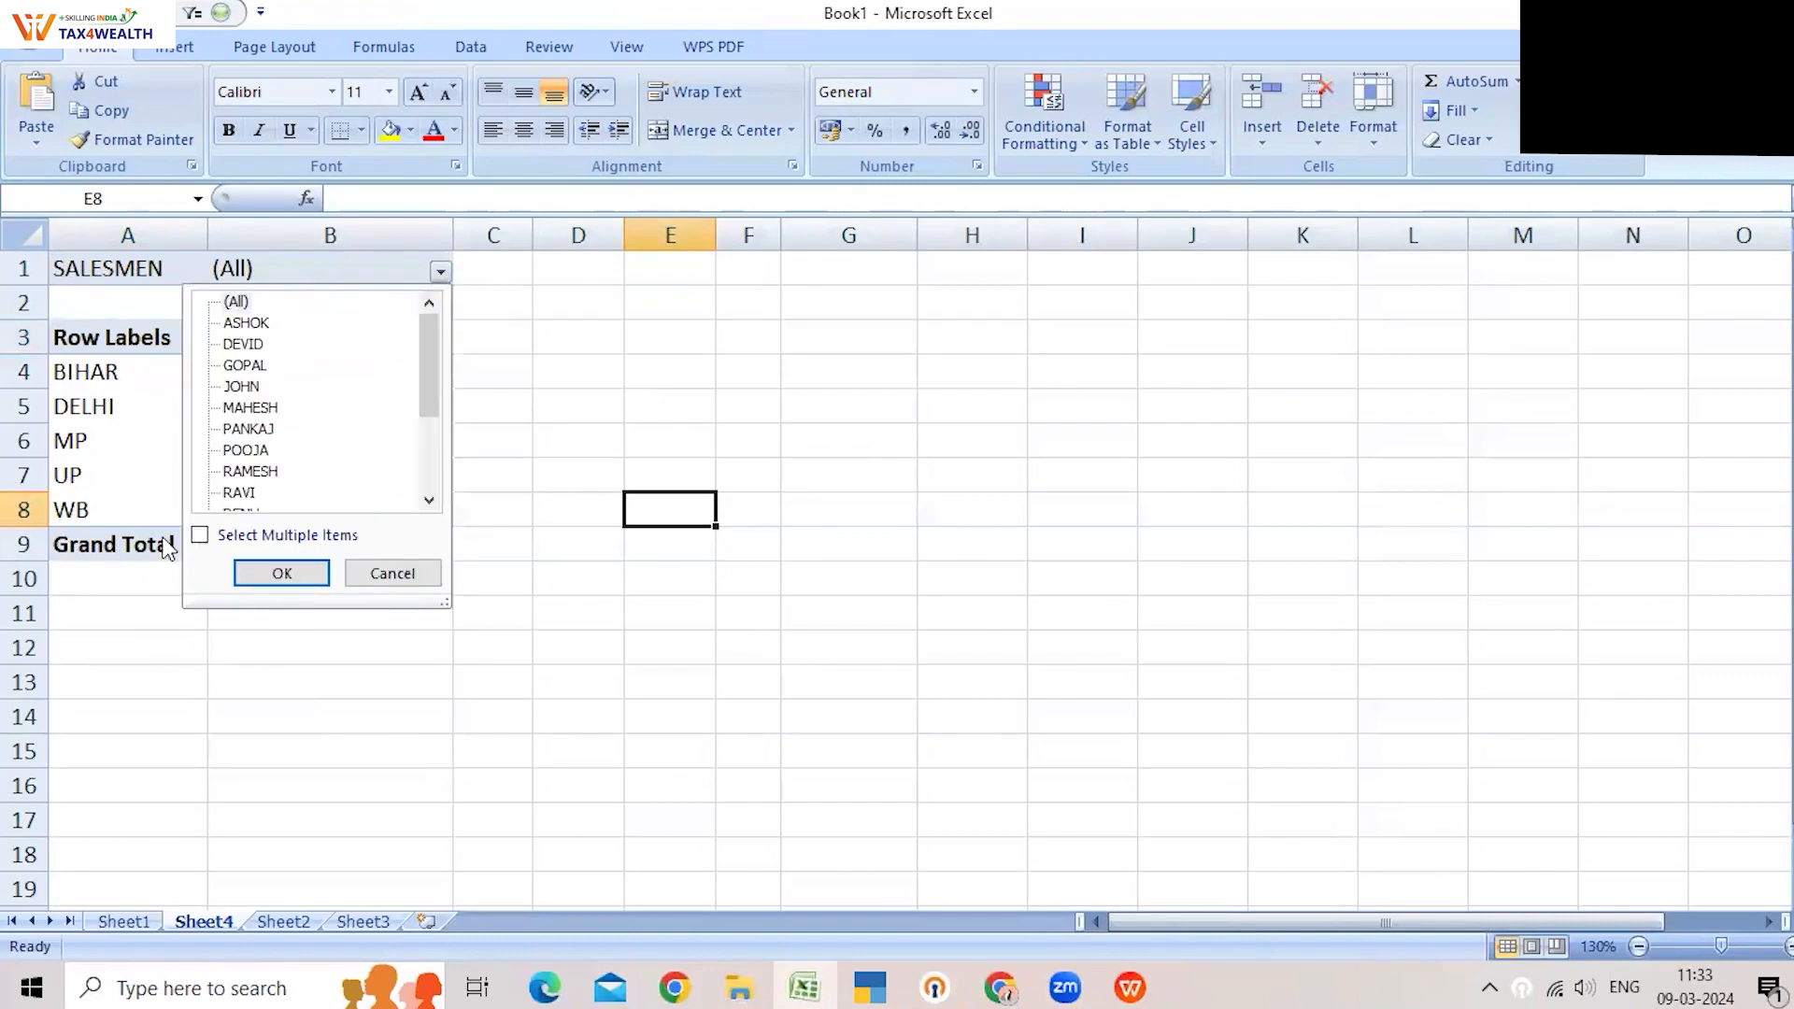
pyautogui.click(199, 536)
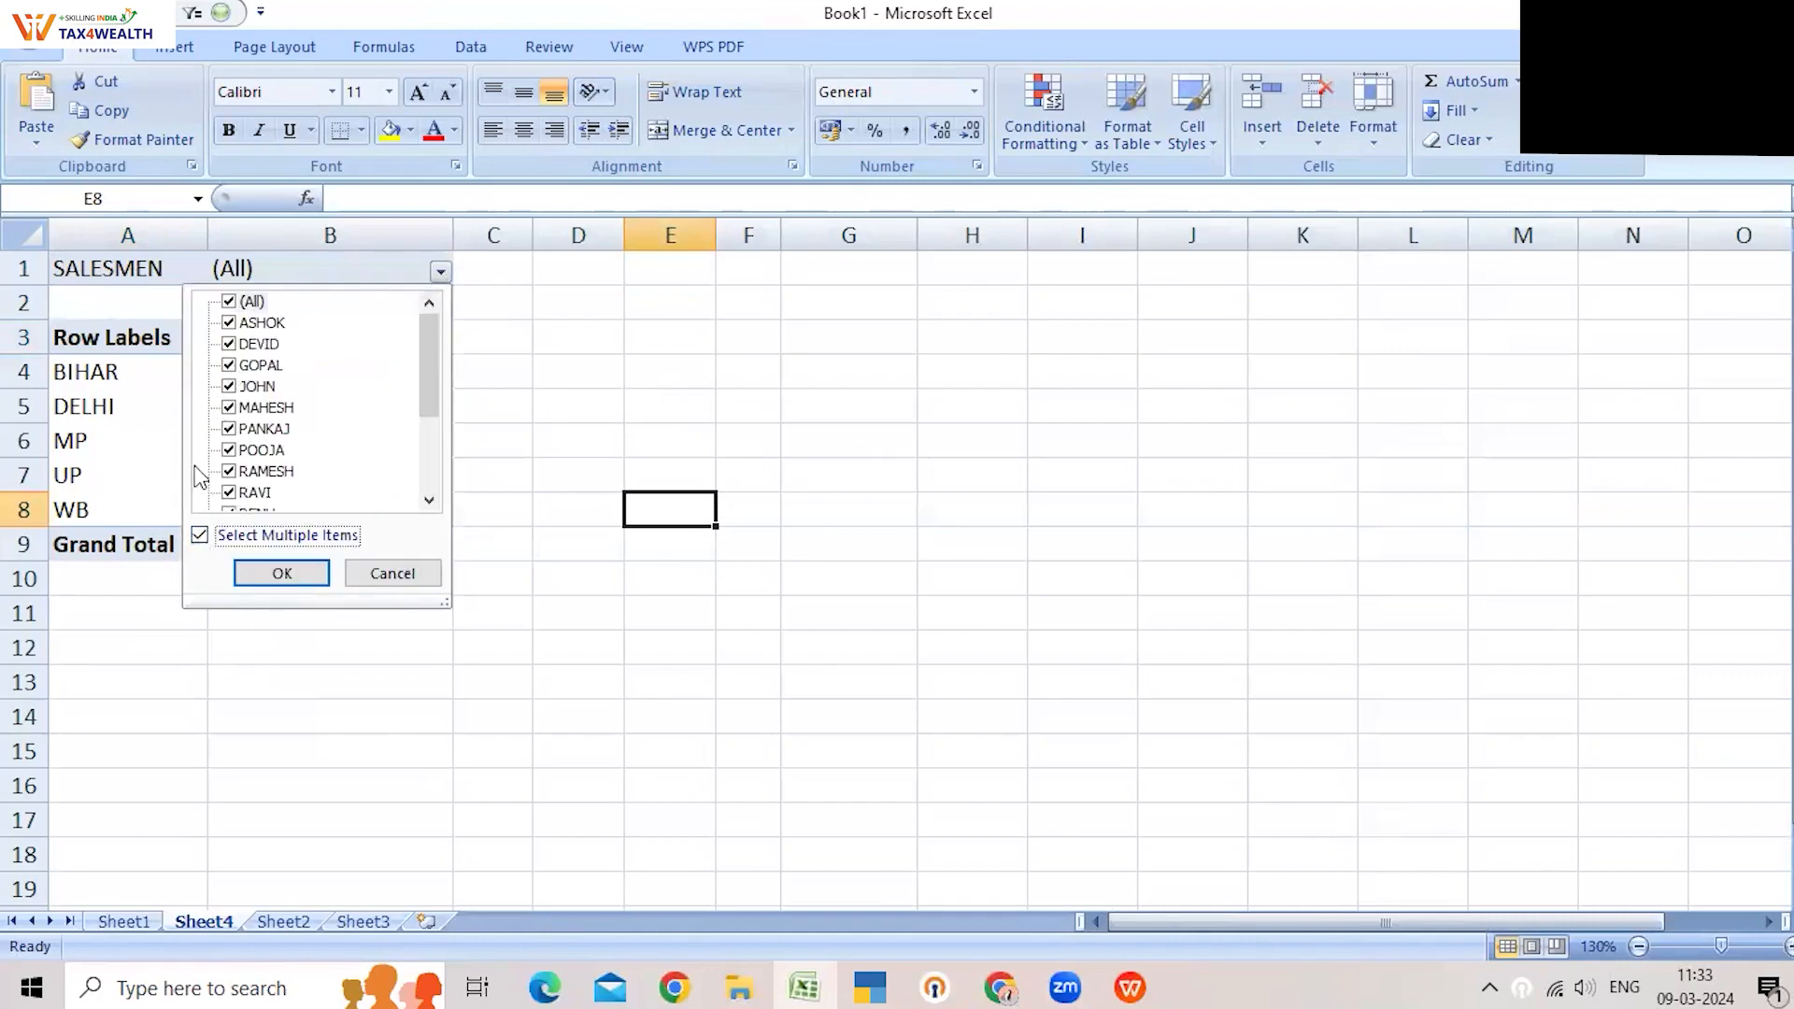
pyautogui.click(199, 535)
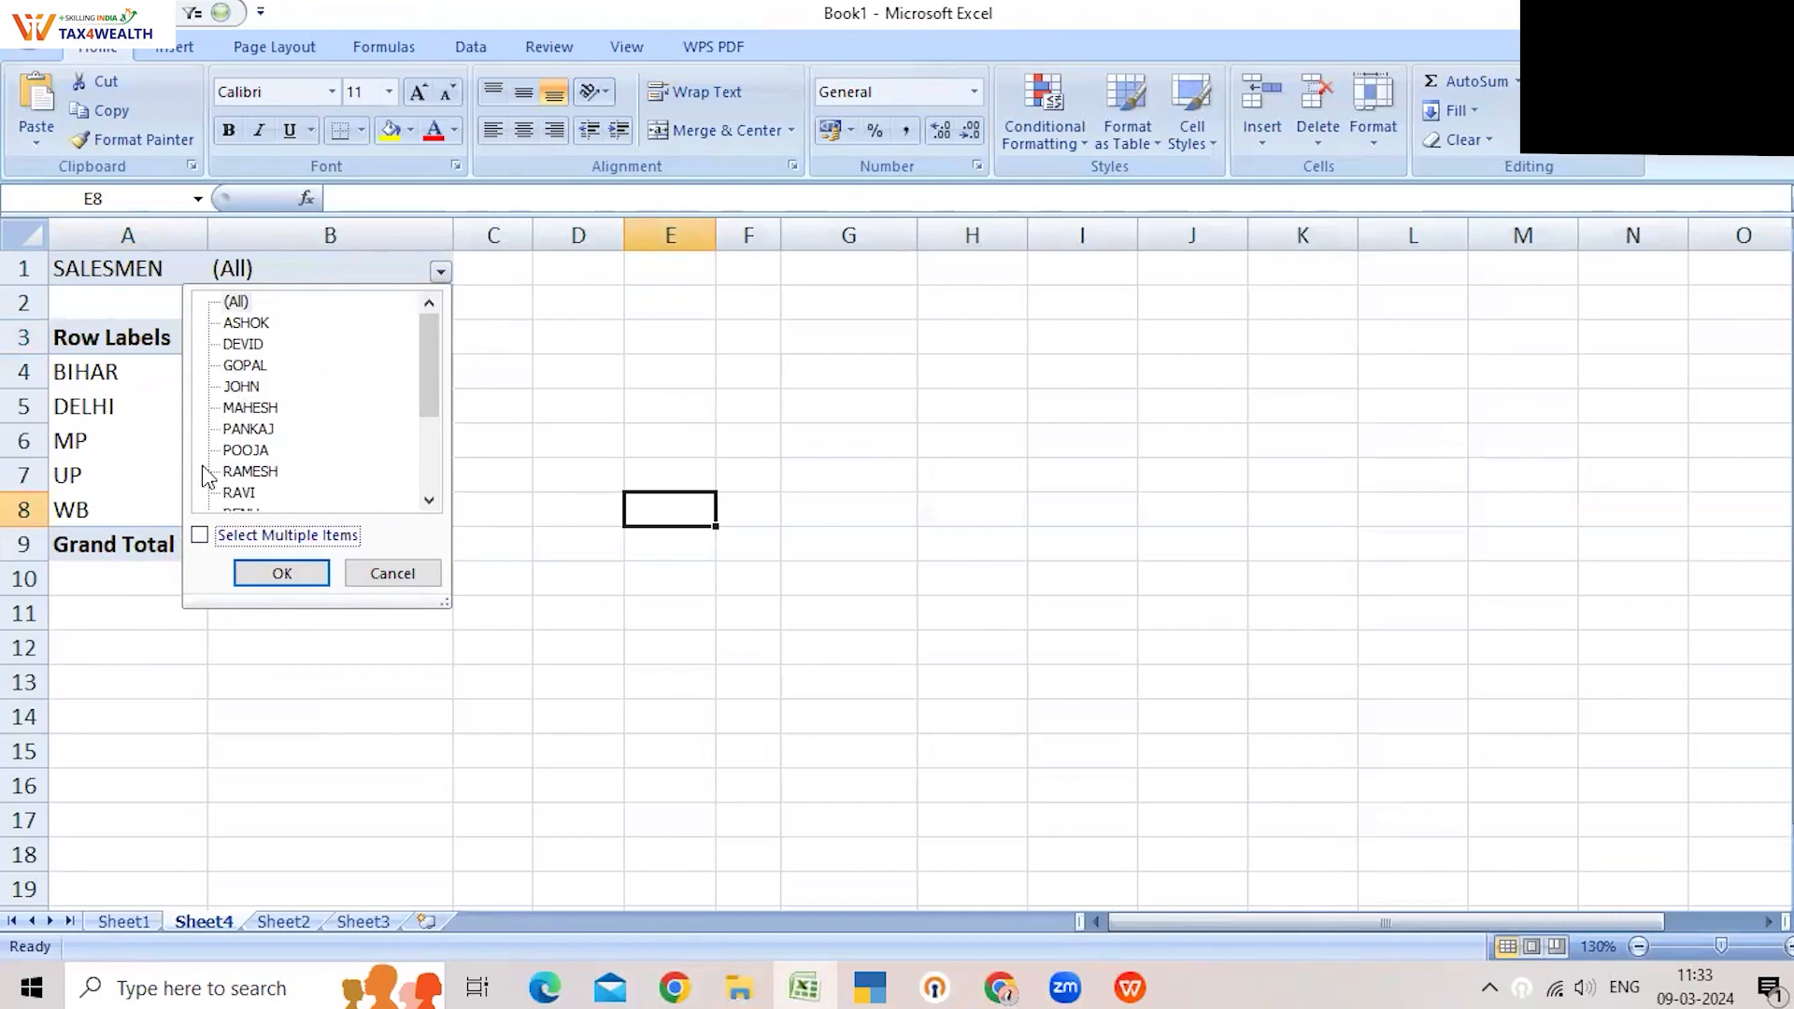
pyautogui.click(260, 367)
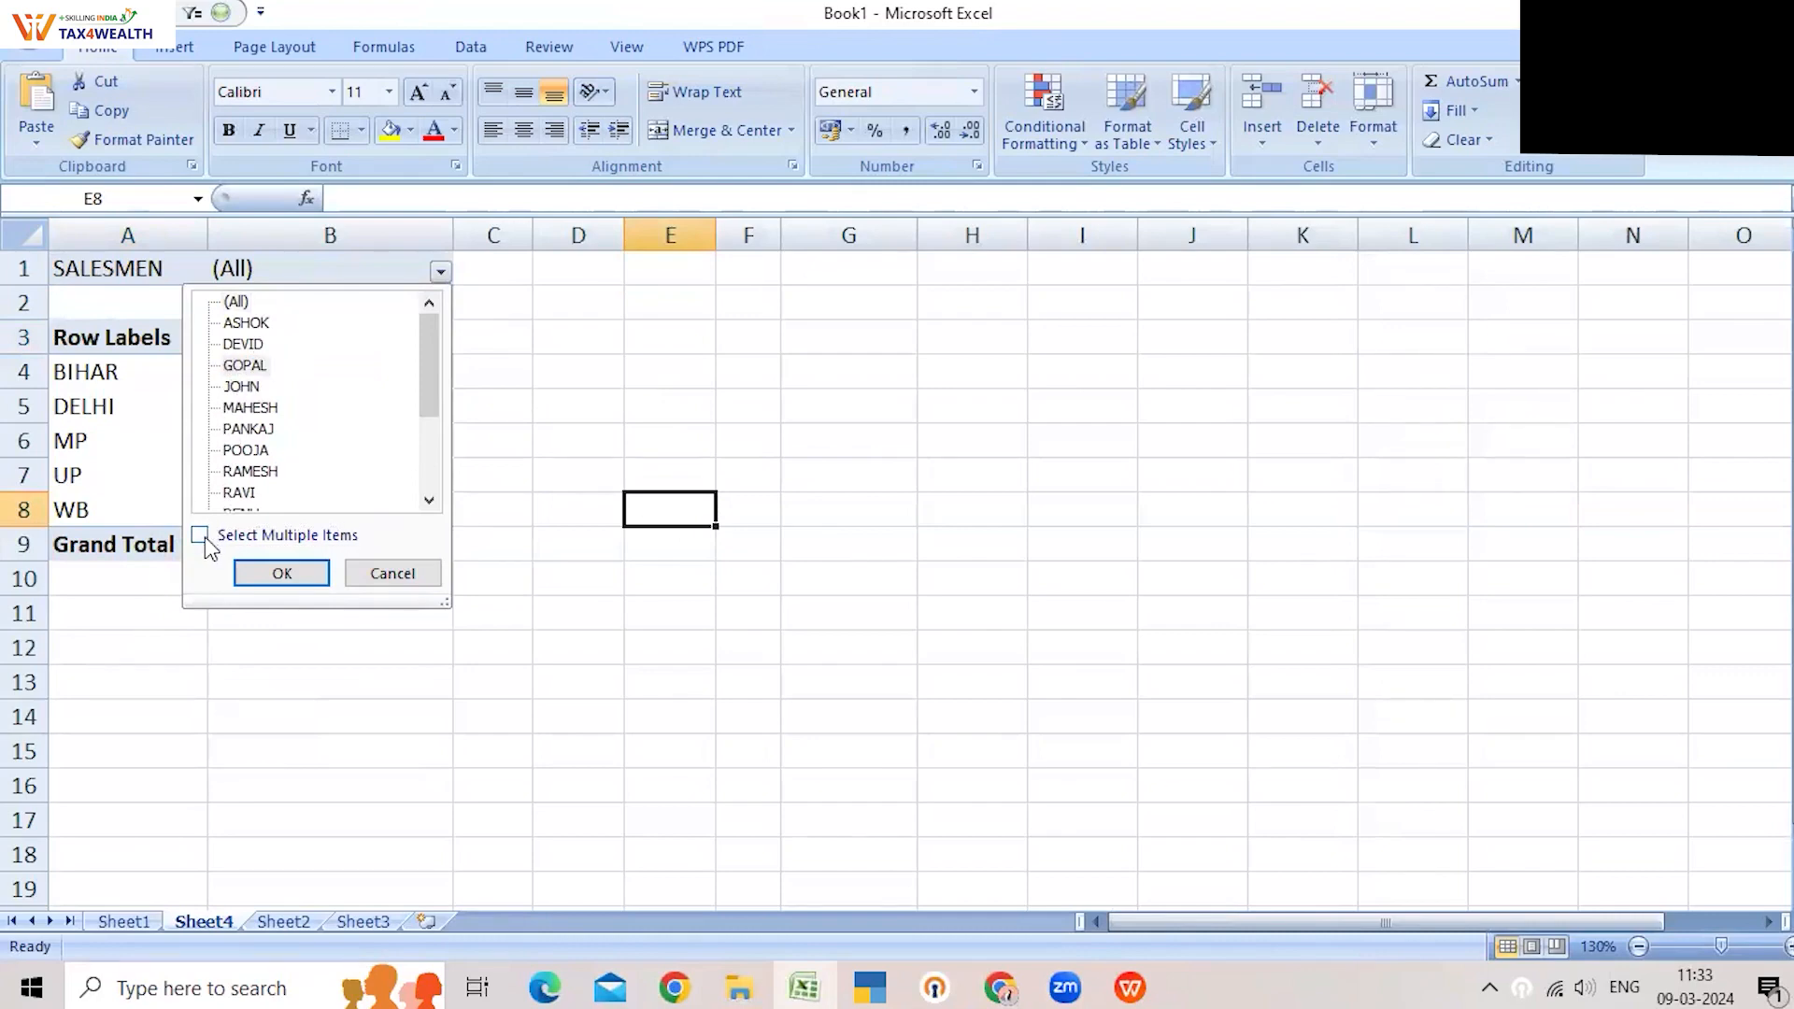
pyautogui.scroll(-3, 325, 409)
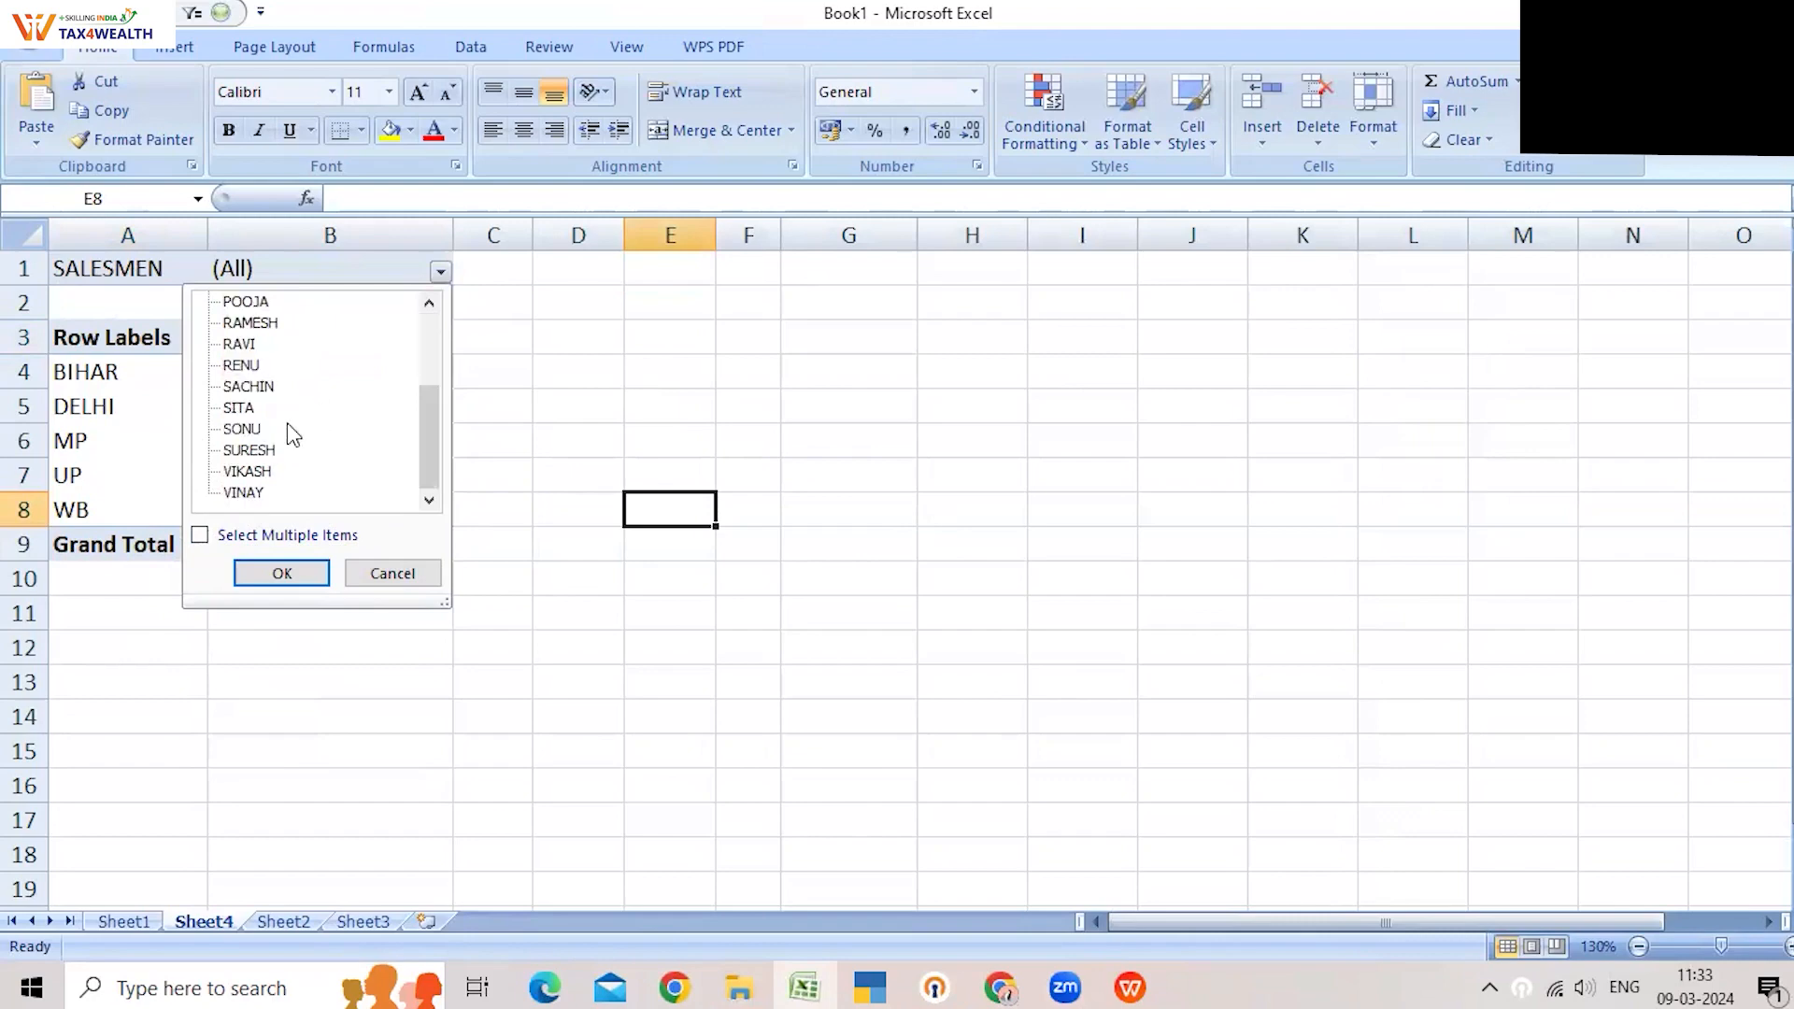
pyautogui.scroll(3, 287, 423)
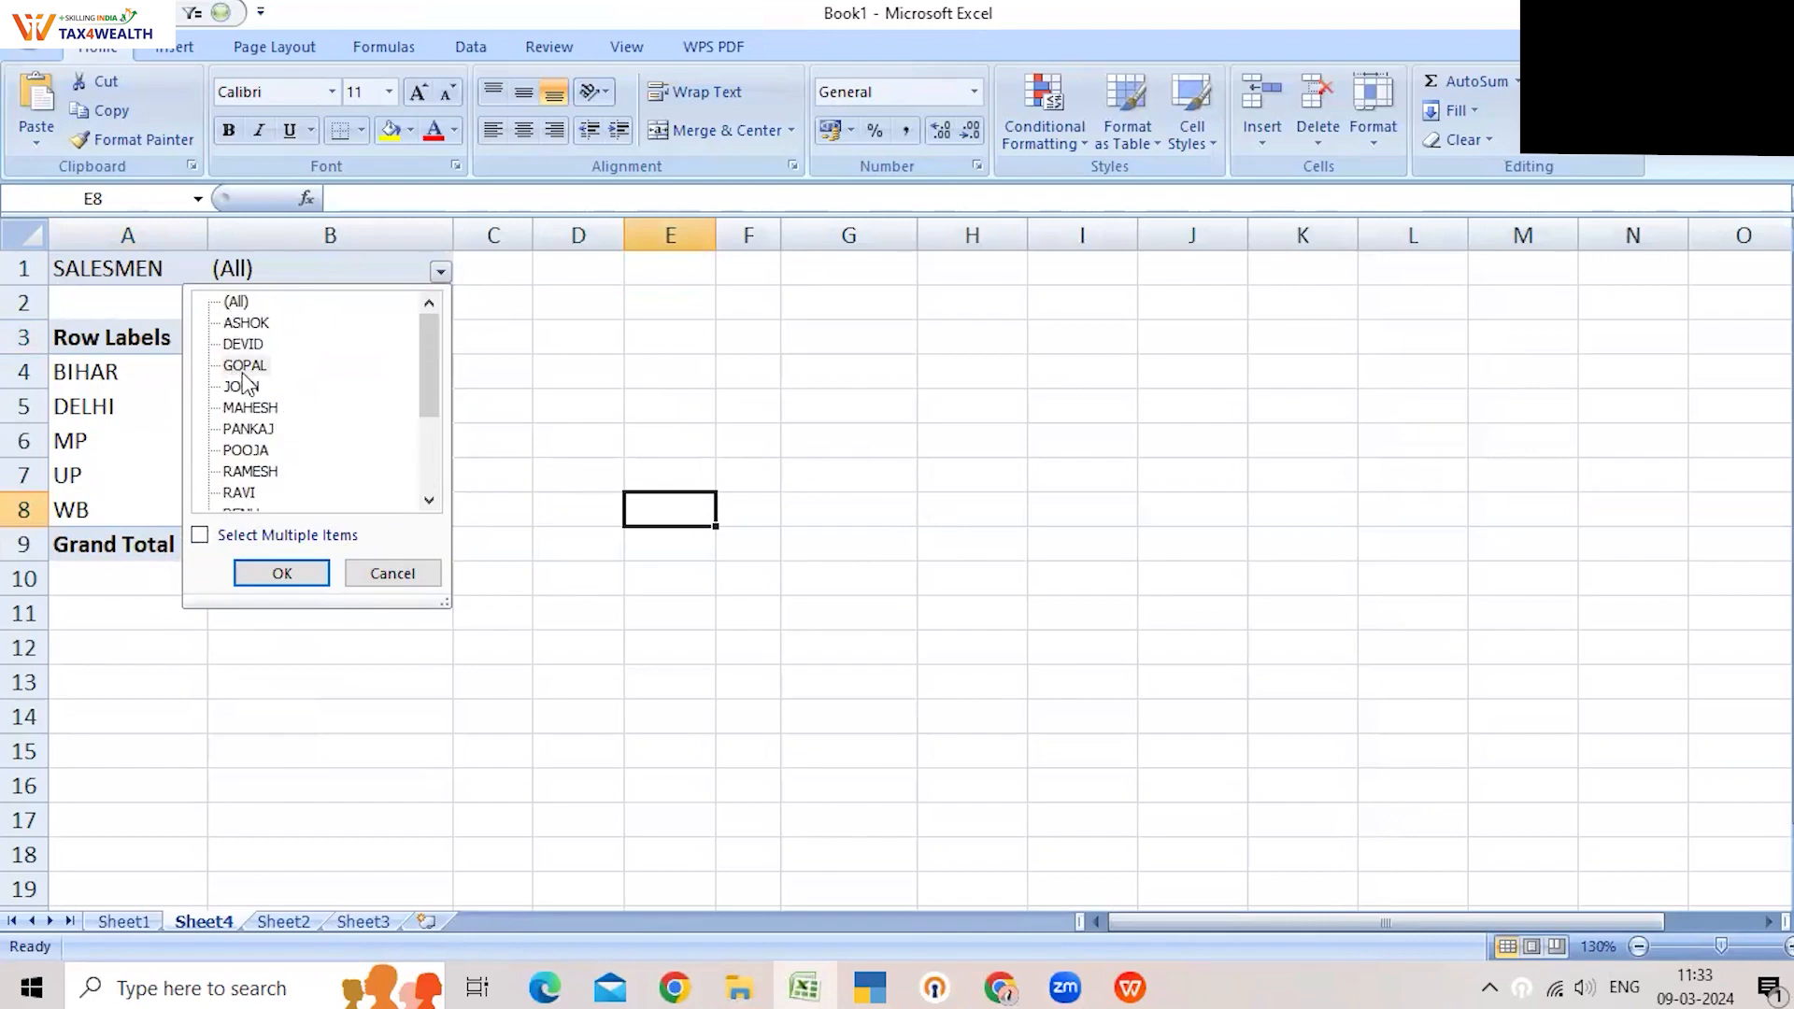
pyautogui.click(199, 536)
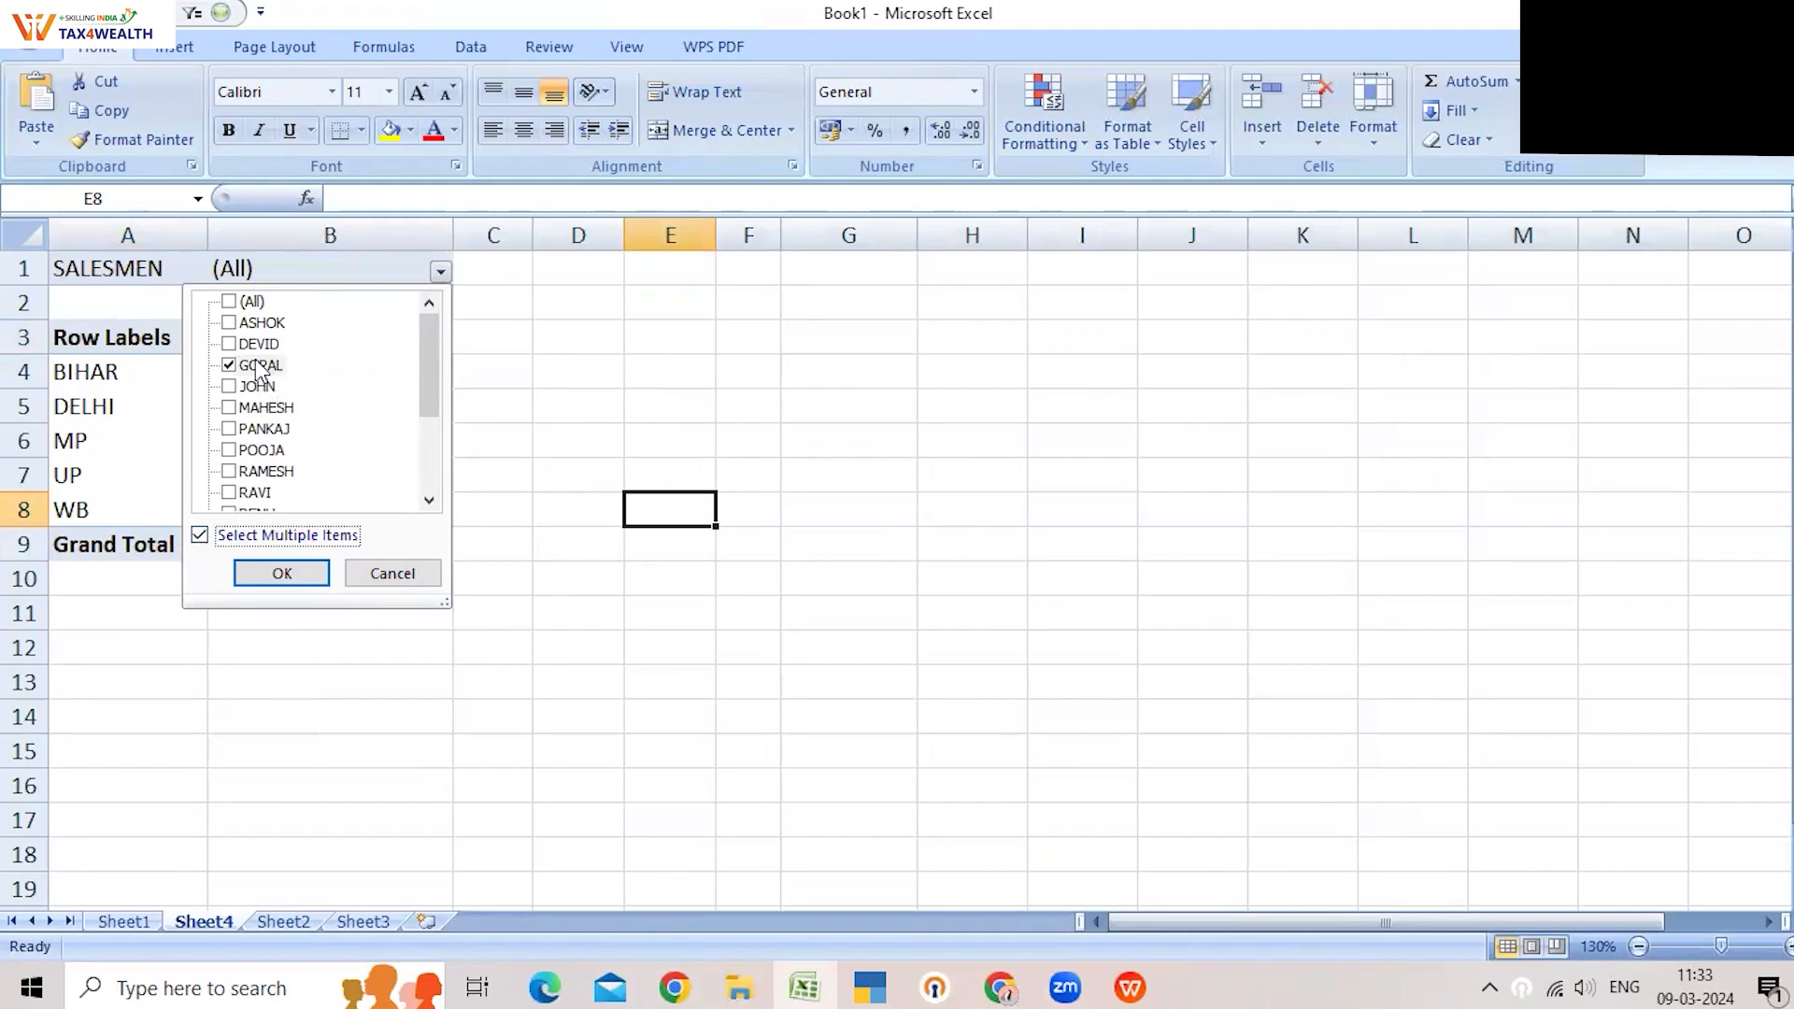
pyautogui.click(281, 572)
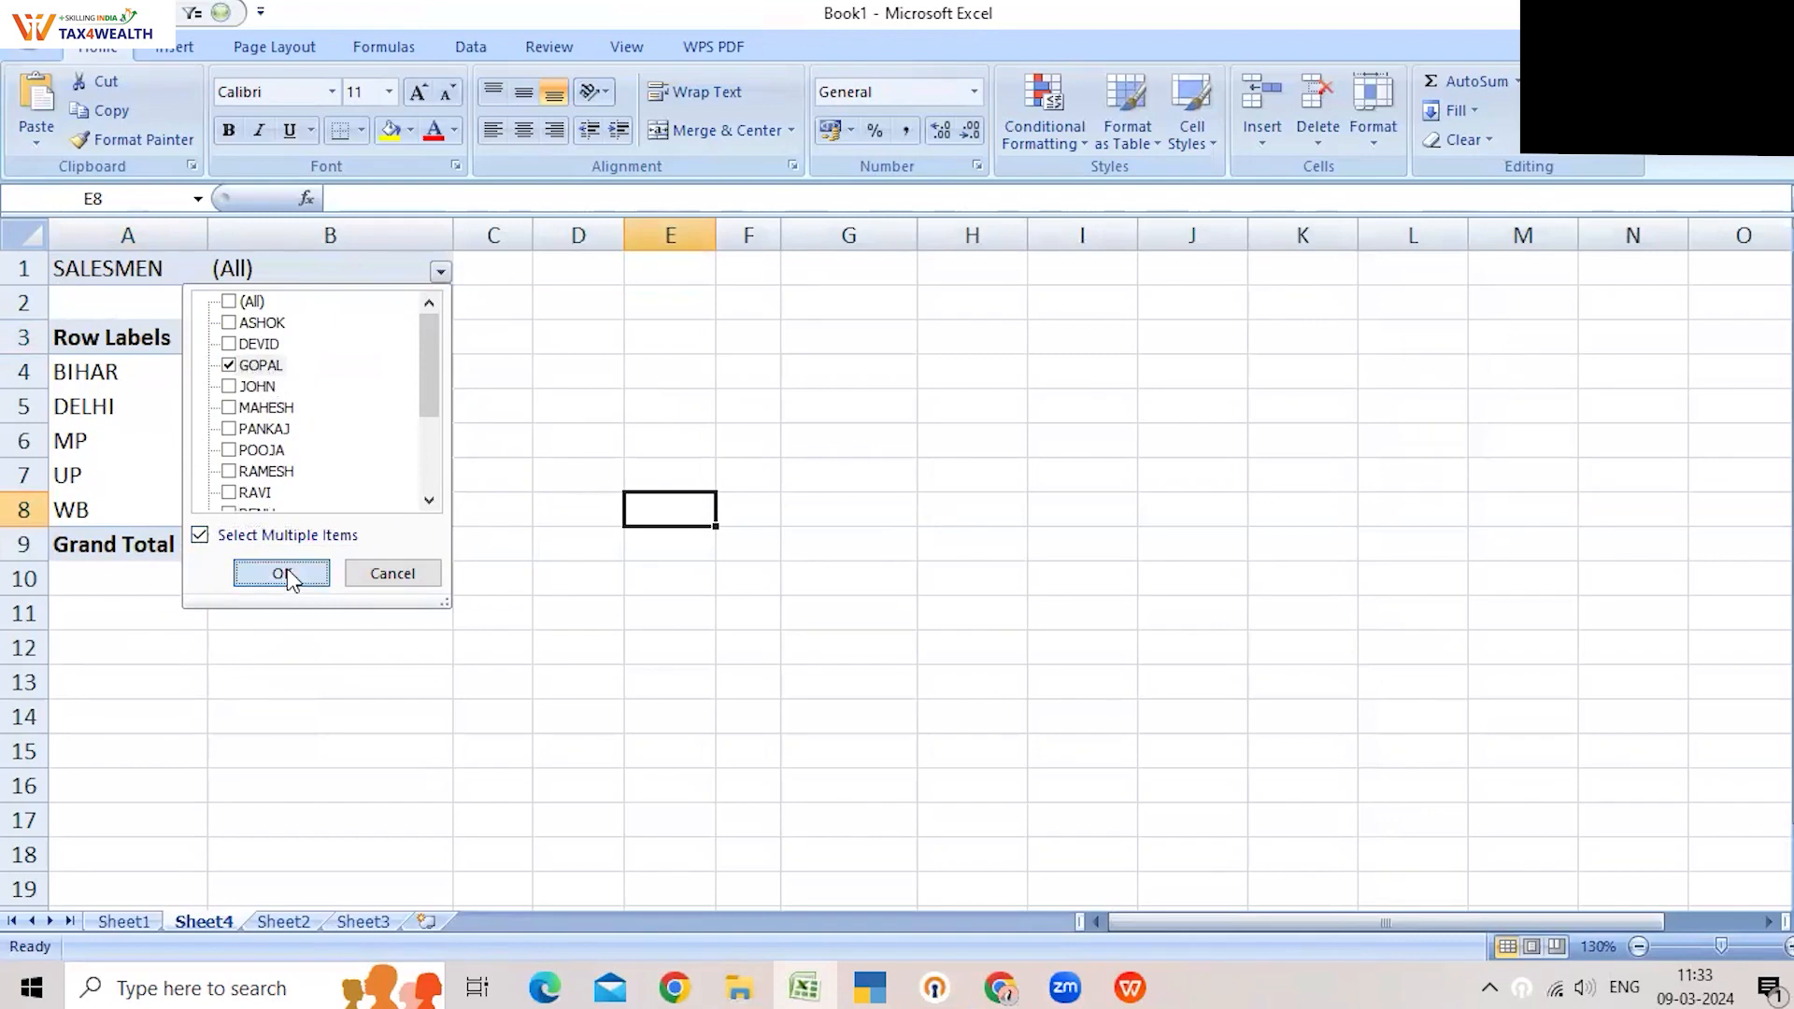
pyautogui.press('Up')
pyautogui.press('Up')
pyautogui.press('Up')
pyautogui.press('Up')
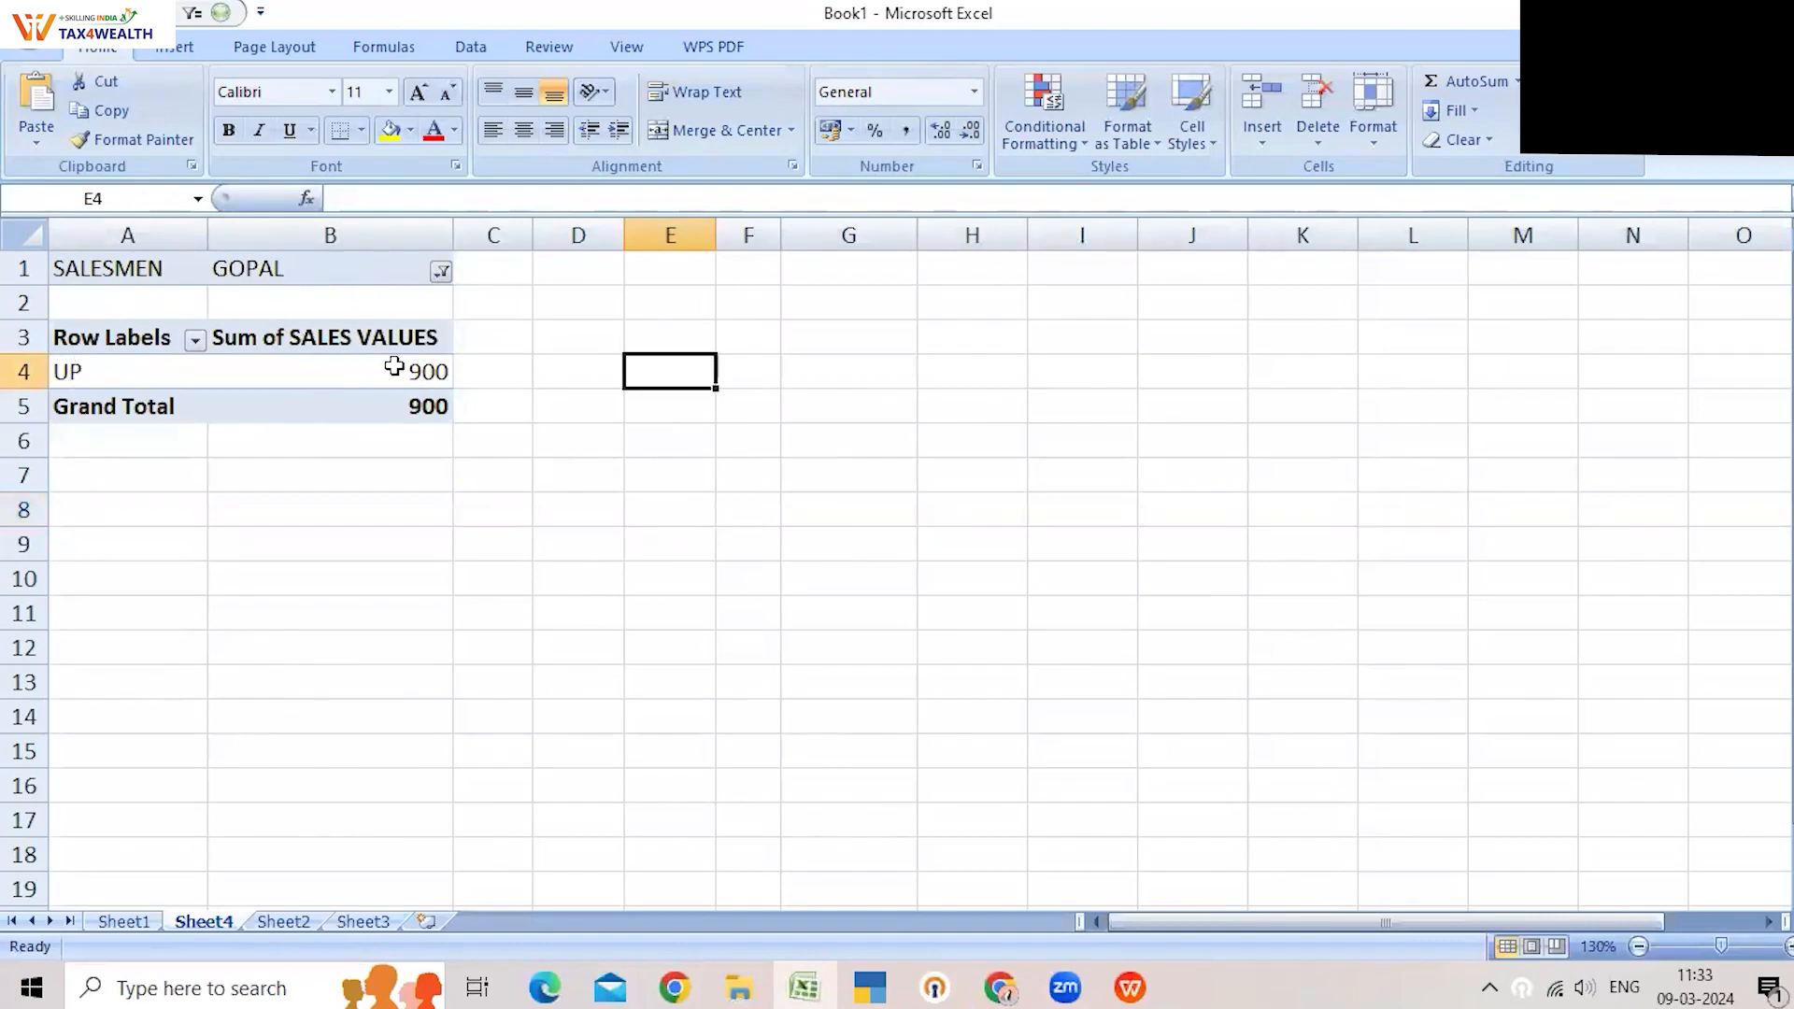
# Change the SALESMEN report filter to show only JOHN instead of GOPAL.
pyautogui.moveTo(407, 378)
pyautogui.click(441, 272)
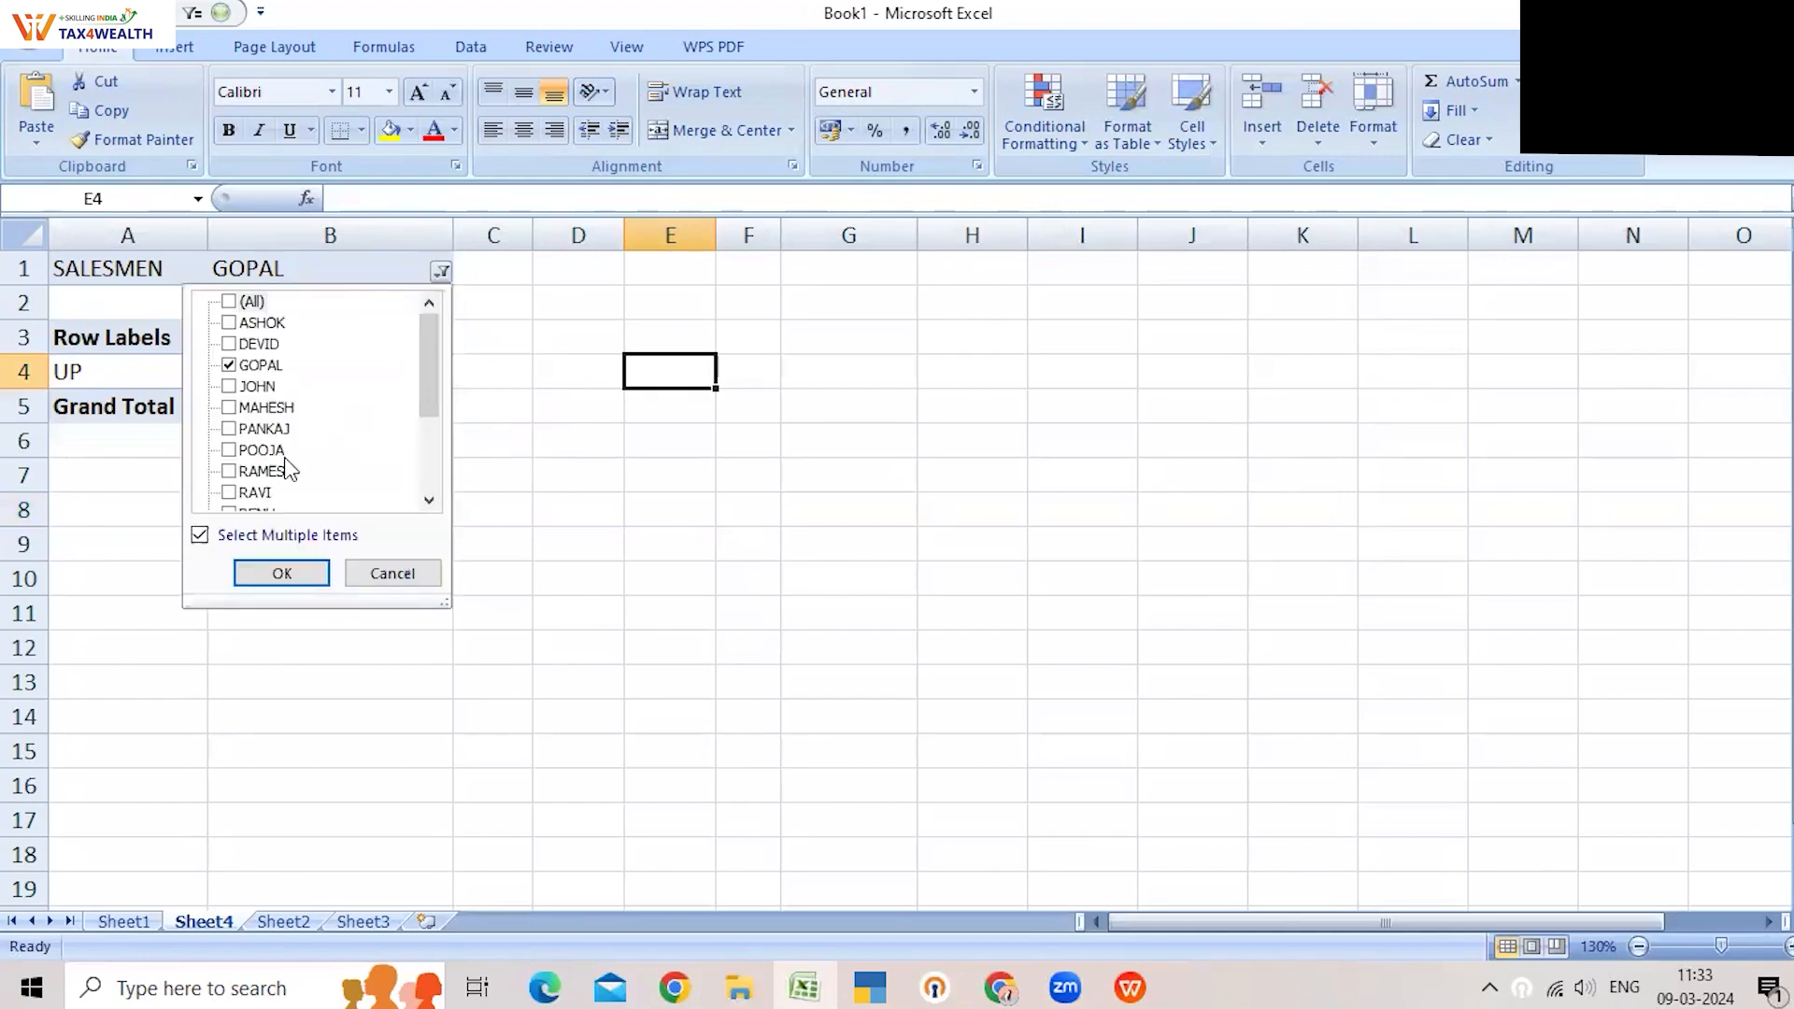
pyautogui.click(231, 388)
pyautogui.click(229, 365)
pyautogui.click(273, 569)
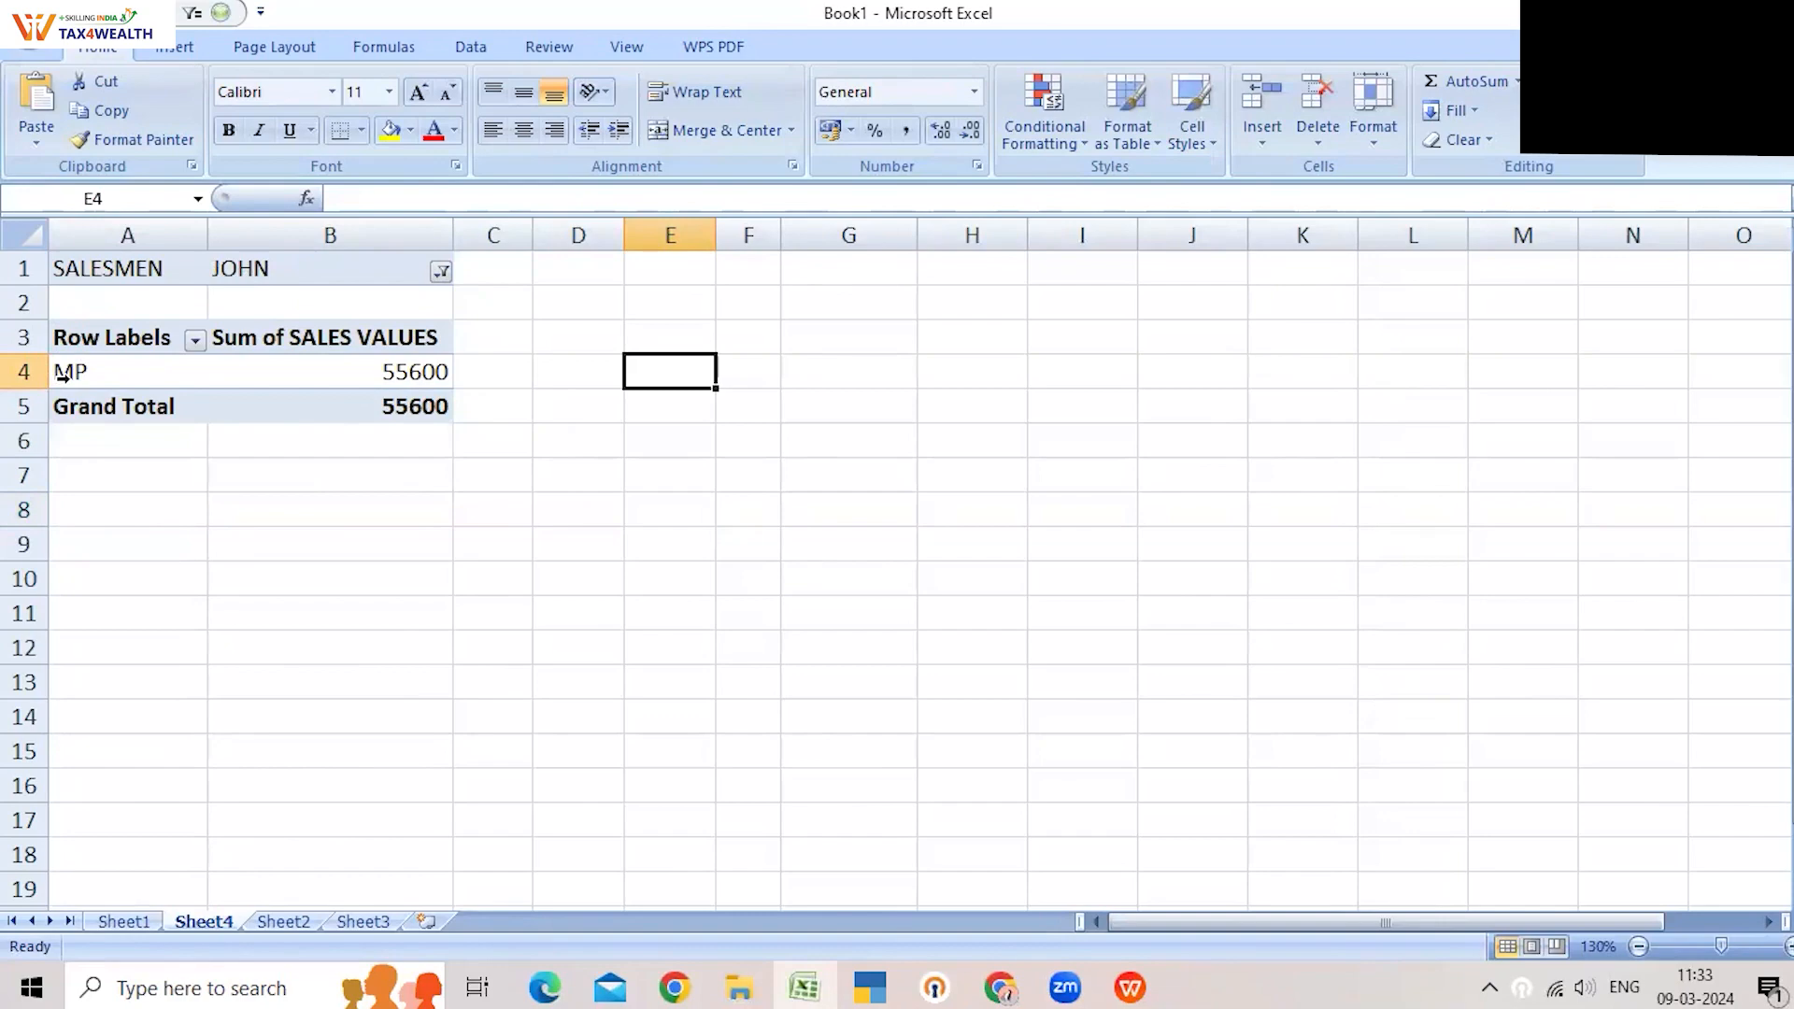
# Remove SALESMEN from the PivotTable's report filter using the PivotTable Field List.
pyautogui.click(440, 272)
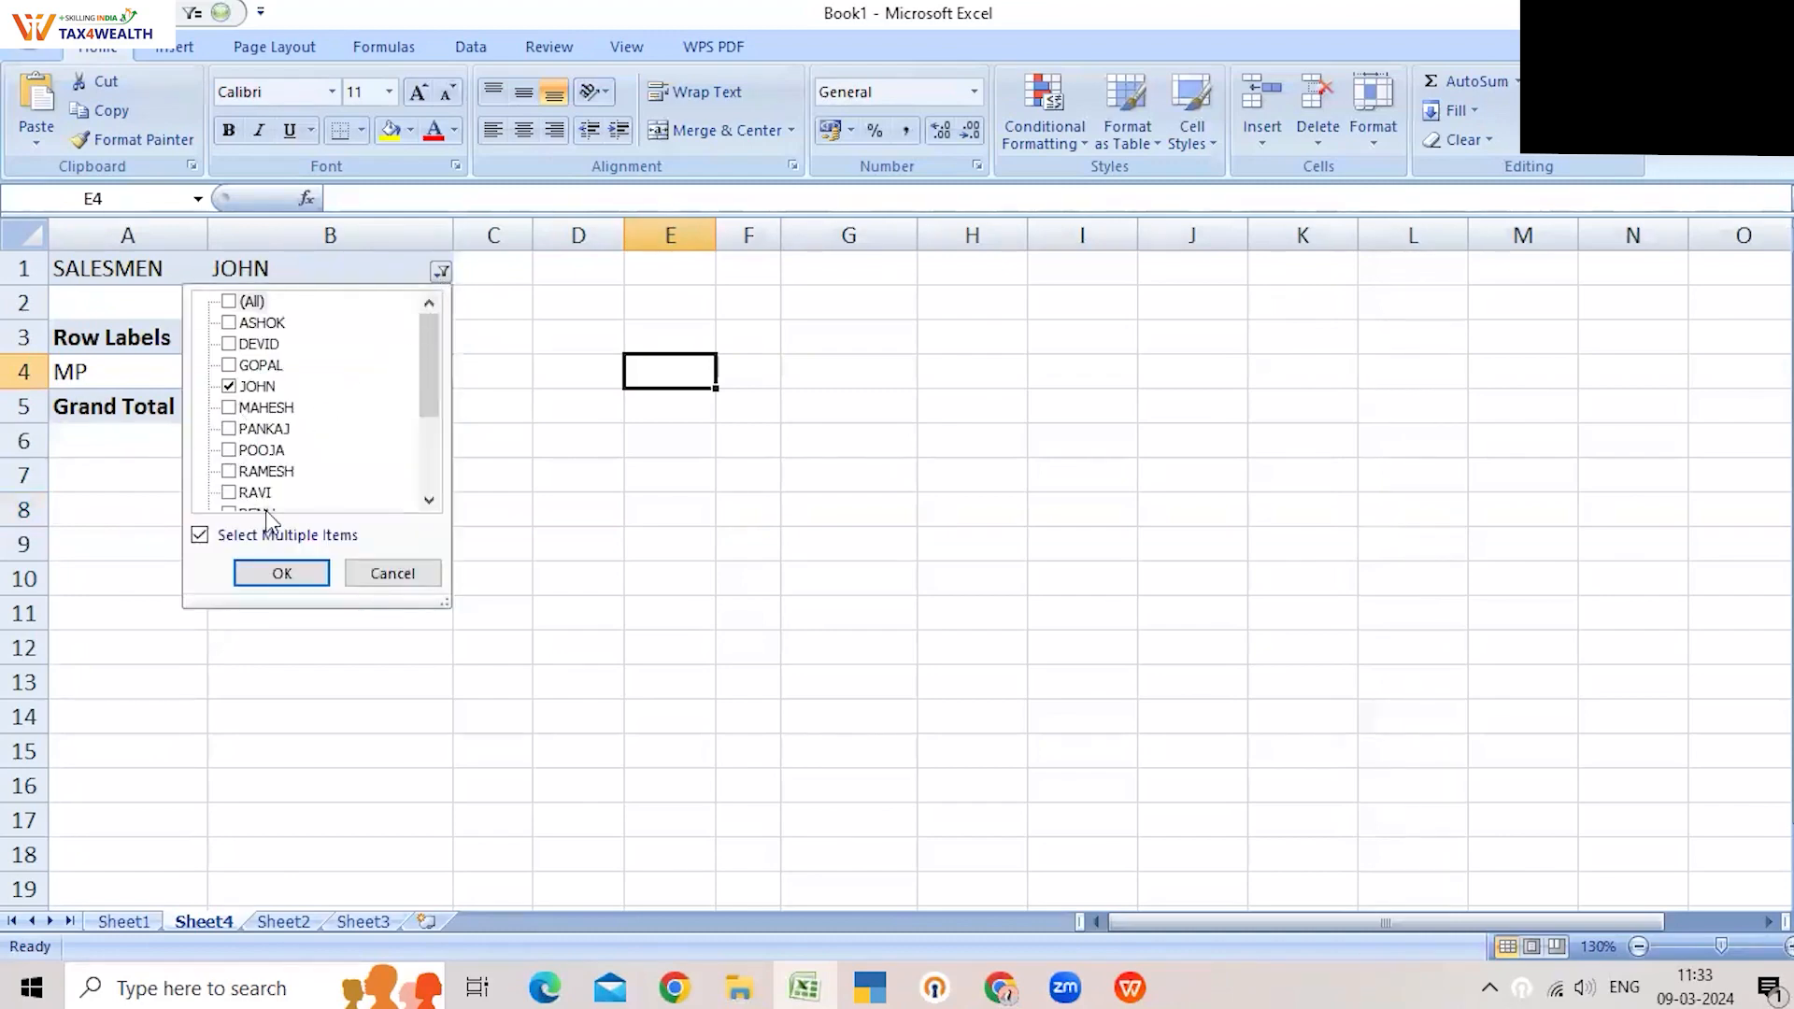
pyautogui.click(135, 319)
pyautogui.click(256, 291)
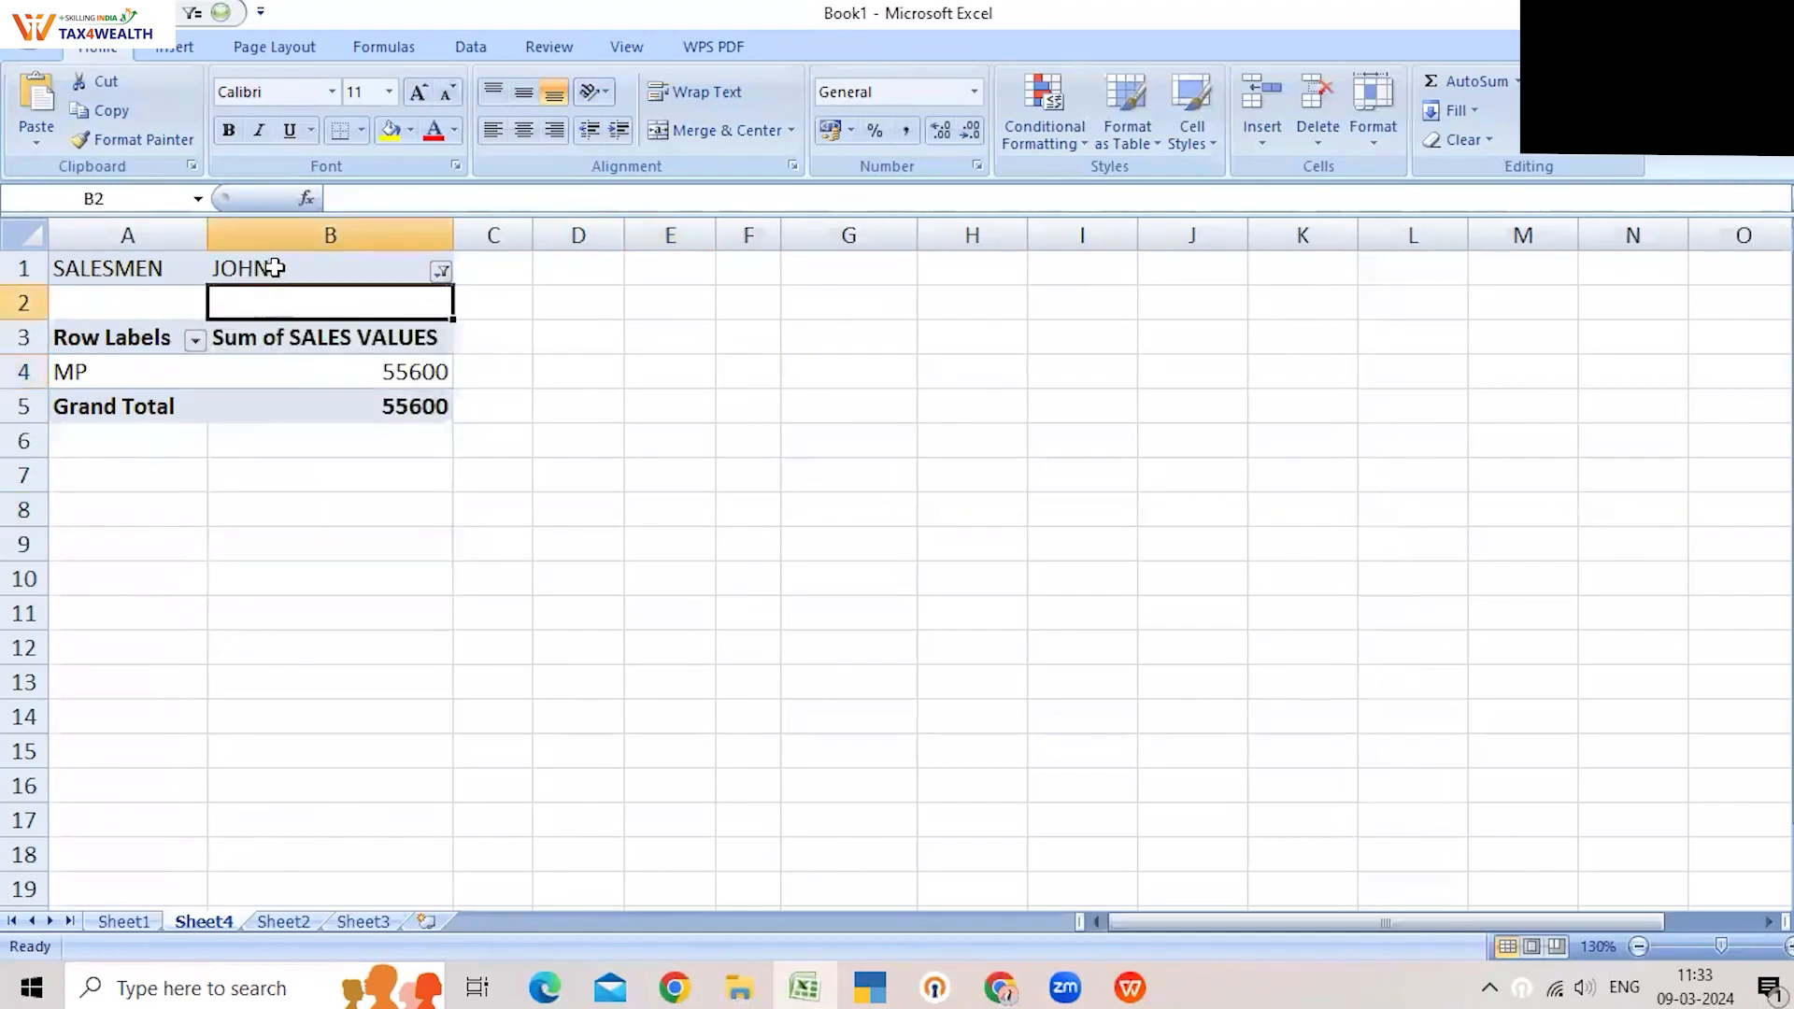
pyautogui.click(264, 266)
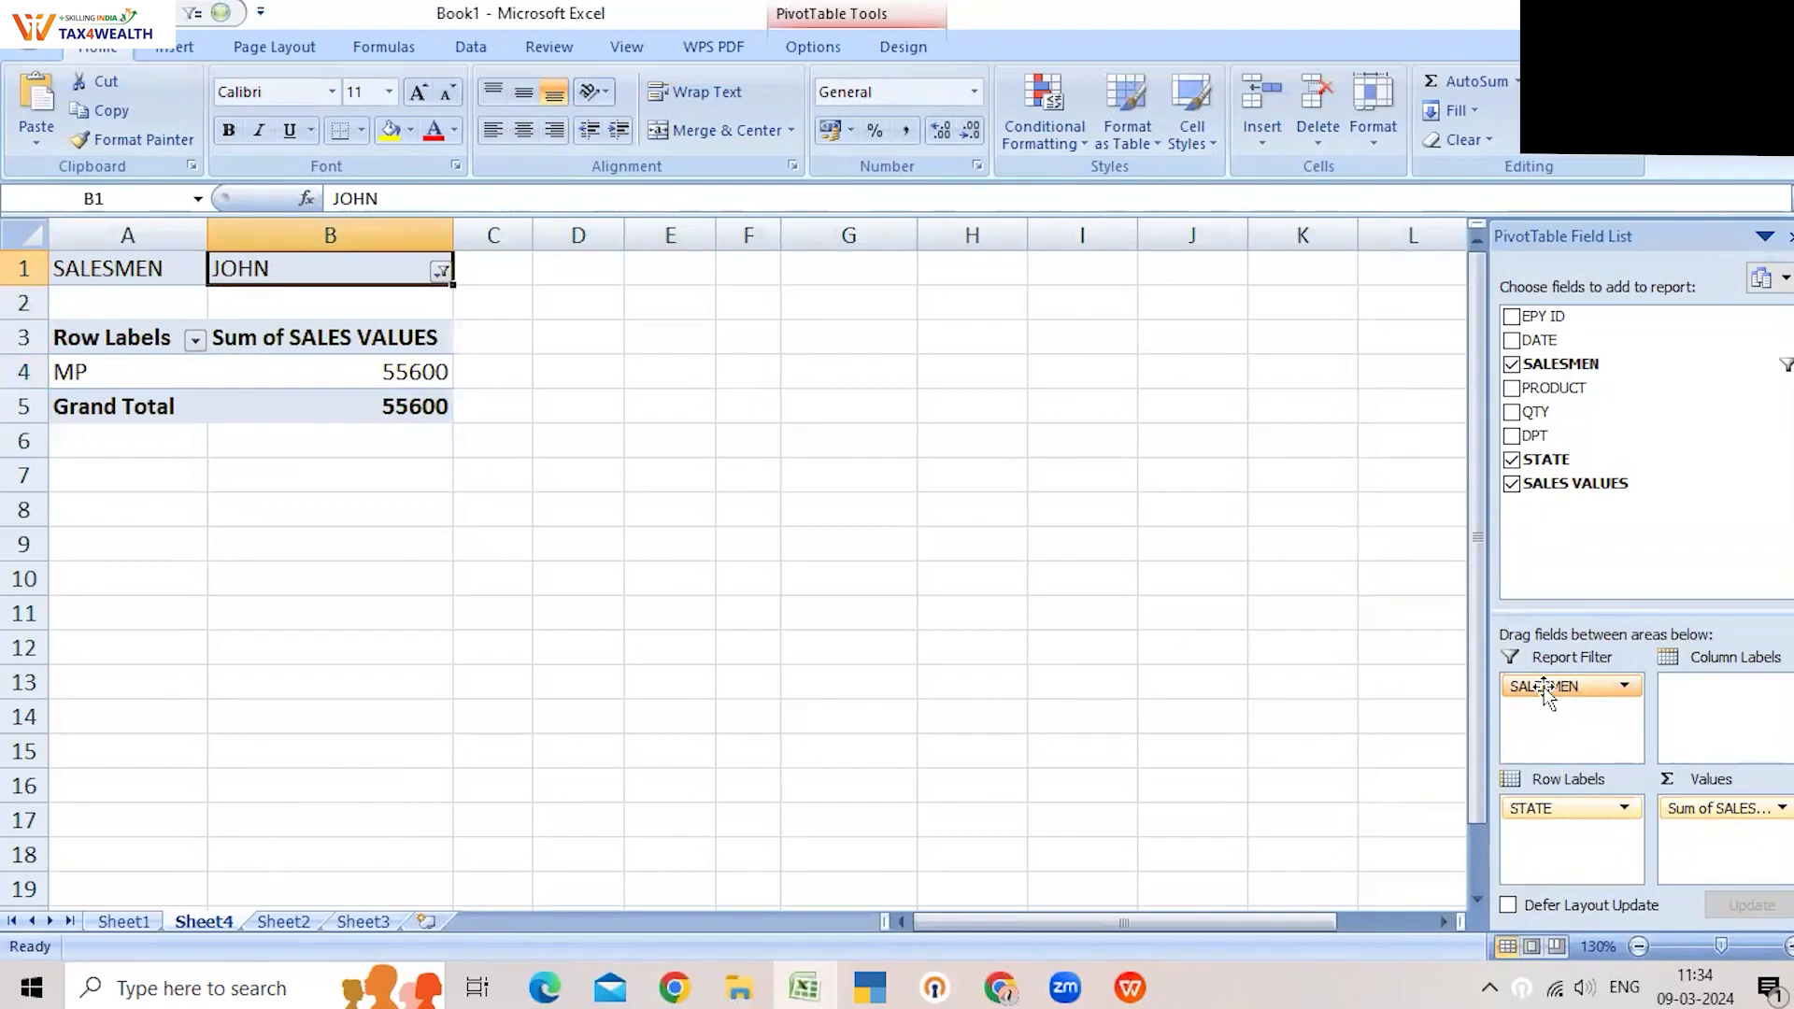
pyautogui.moveTo(1574, 677); pyautogui.dragTo(1548, 340)
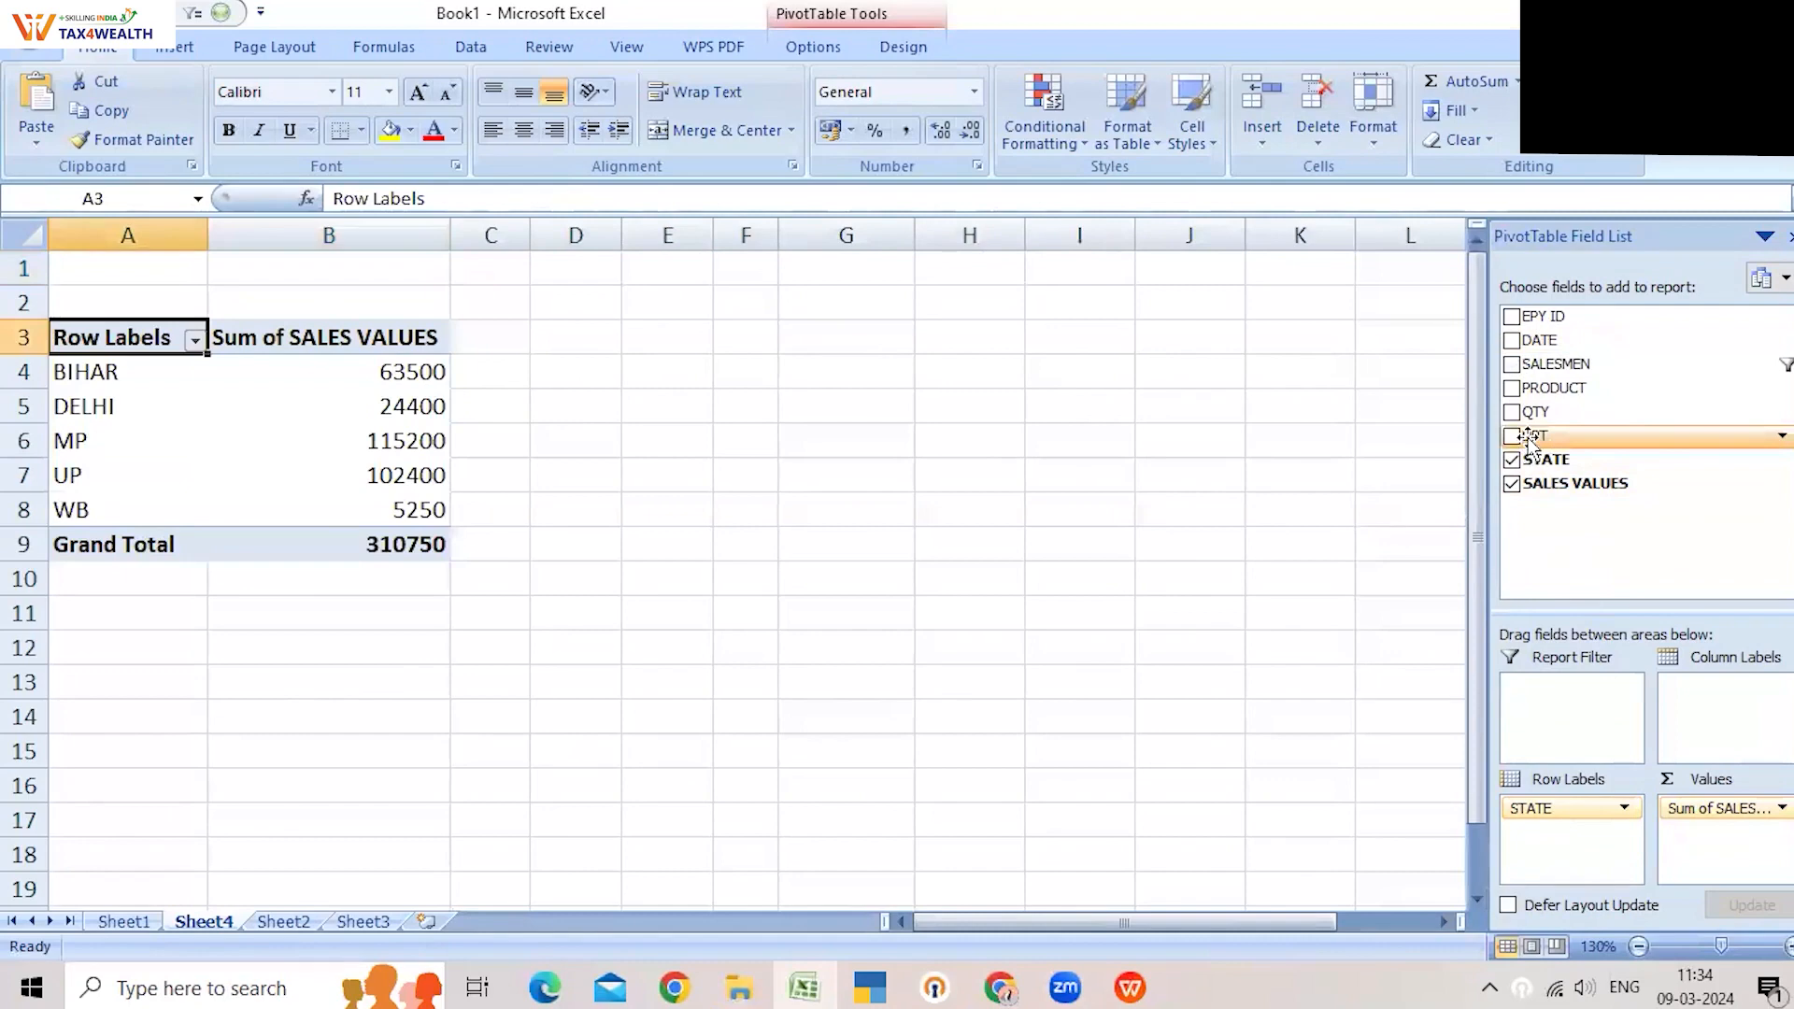
# Add DPT as a report filter and filter it to STUDENTS only, enabling multiple item selection.
pyautogui.moveTo(1529, 440); pyautogui.dragTo(1561, 724)
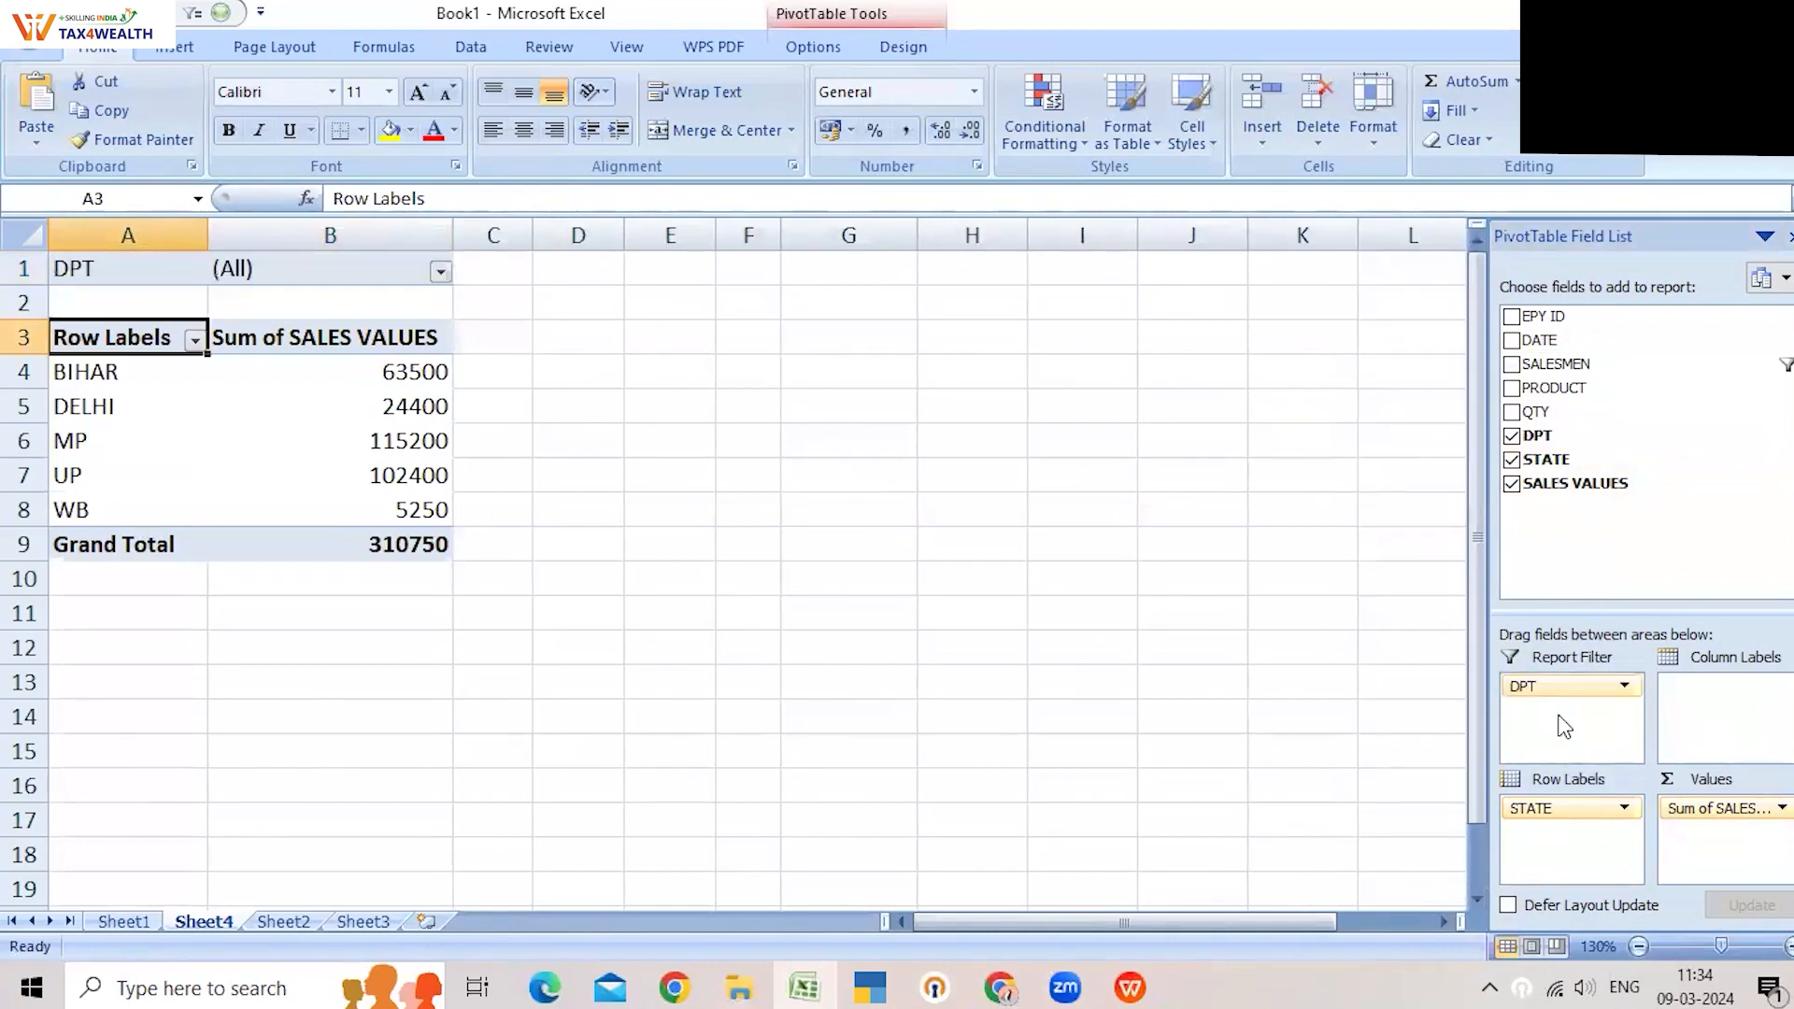
pyautogui.click(439, 272)
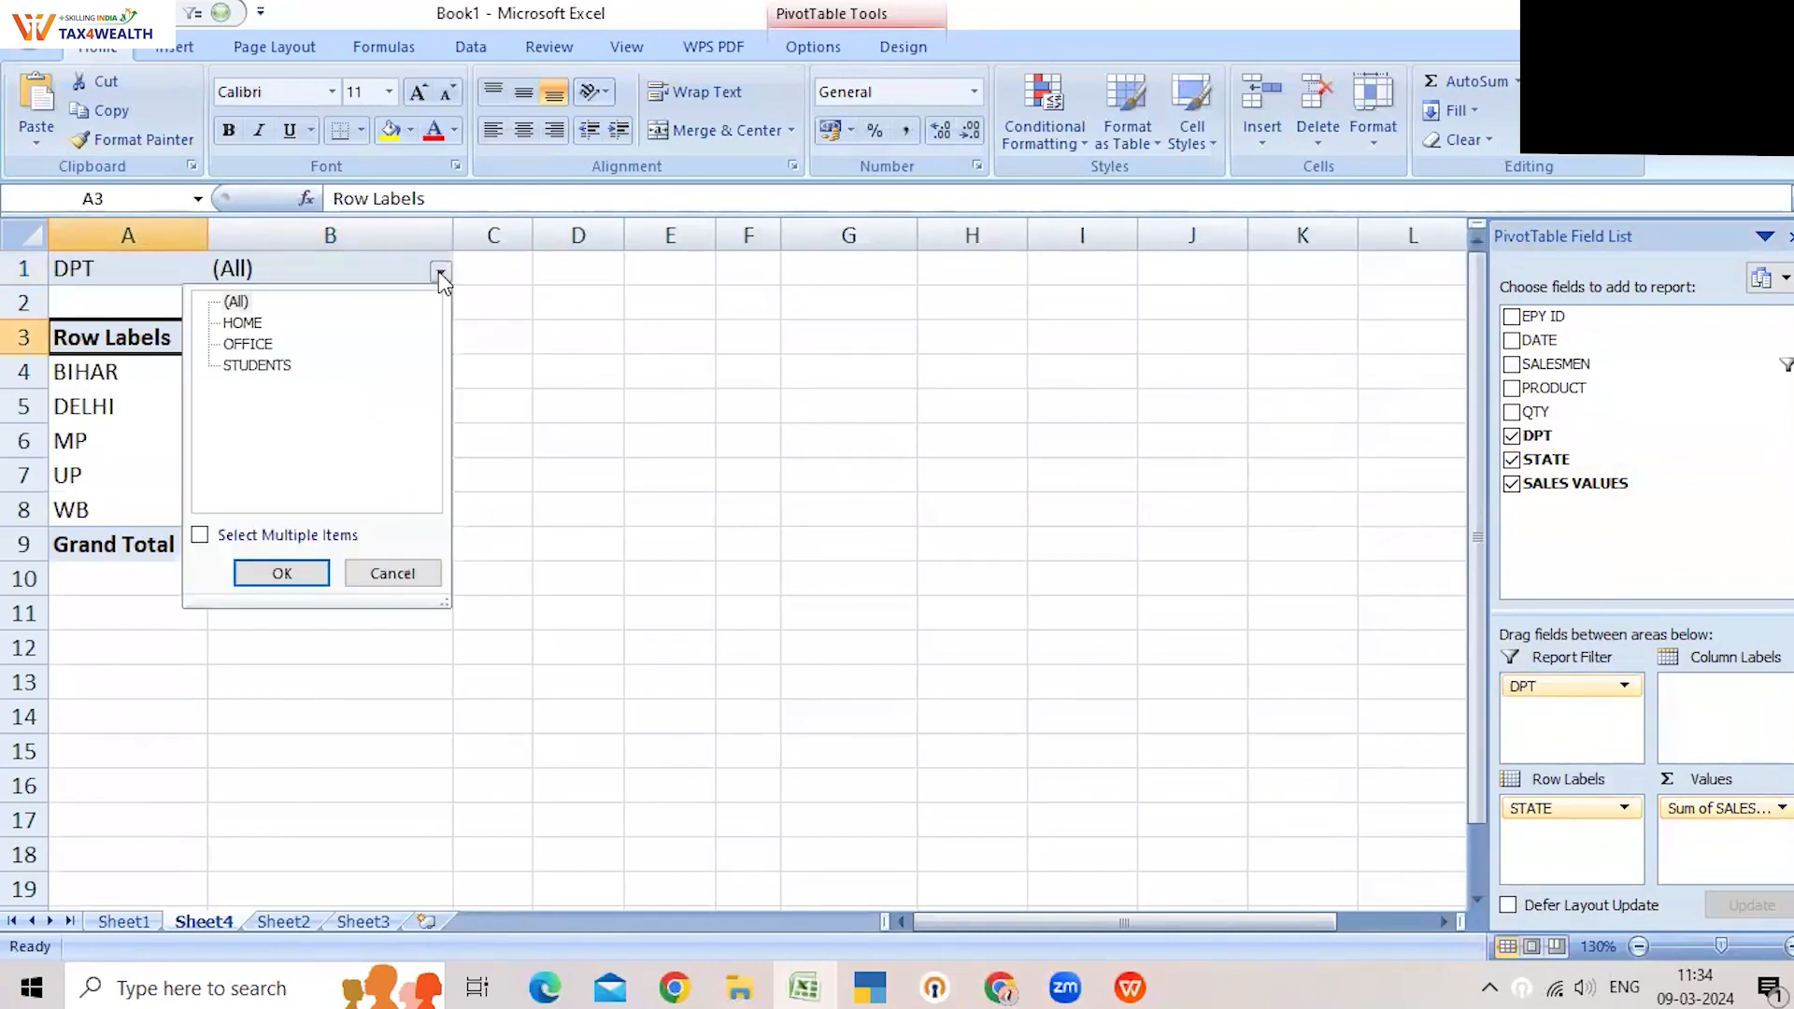
pyautogui.click(199, 536)
pyautogui.click(229, 301)
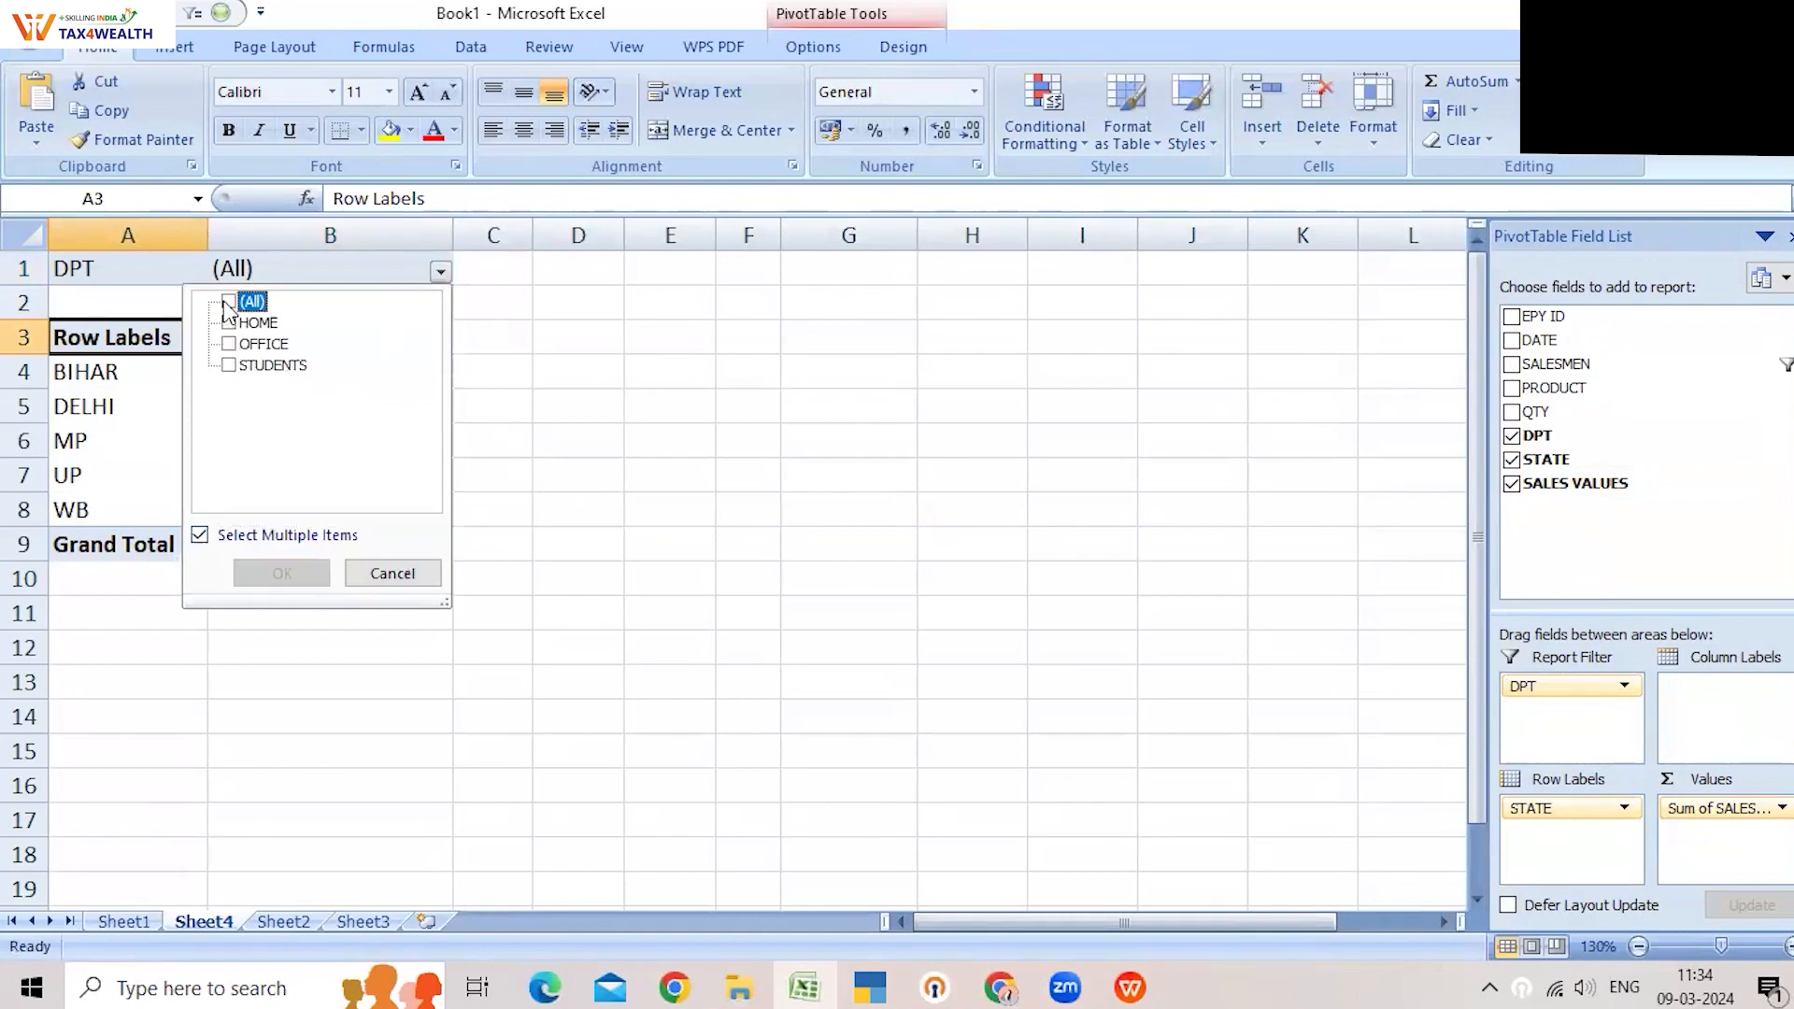
pyautogui.click(229, 366)
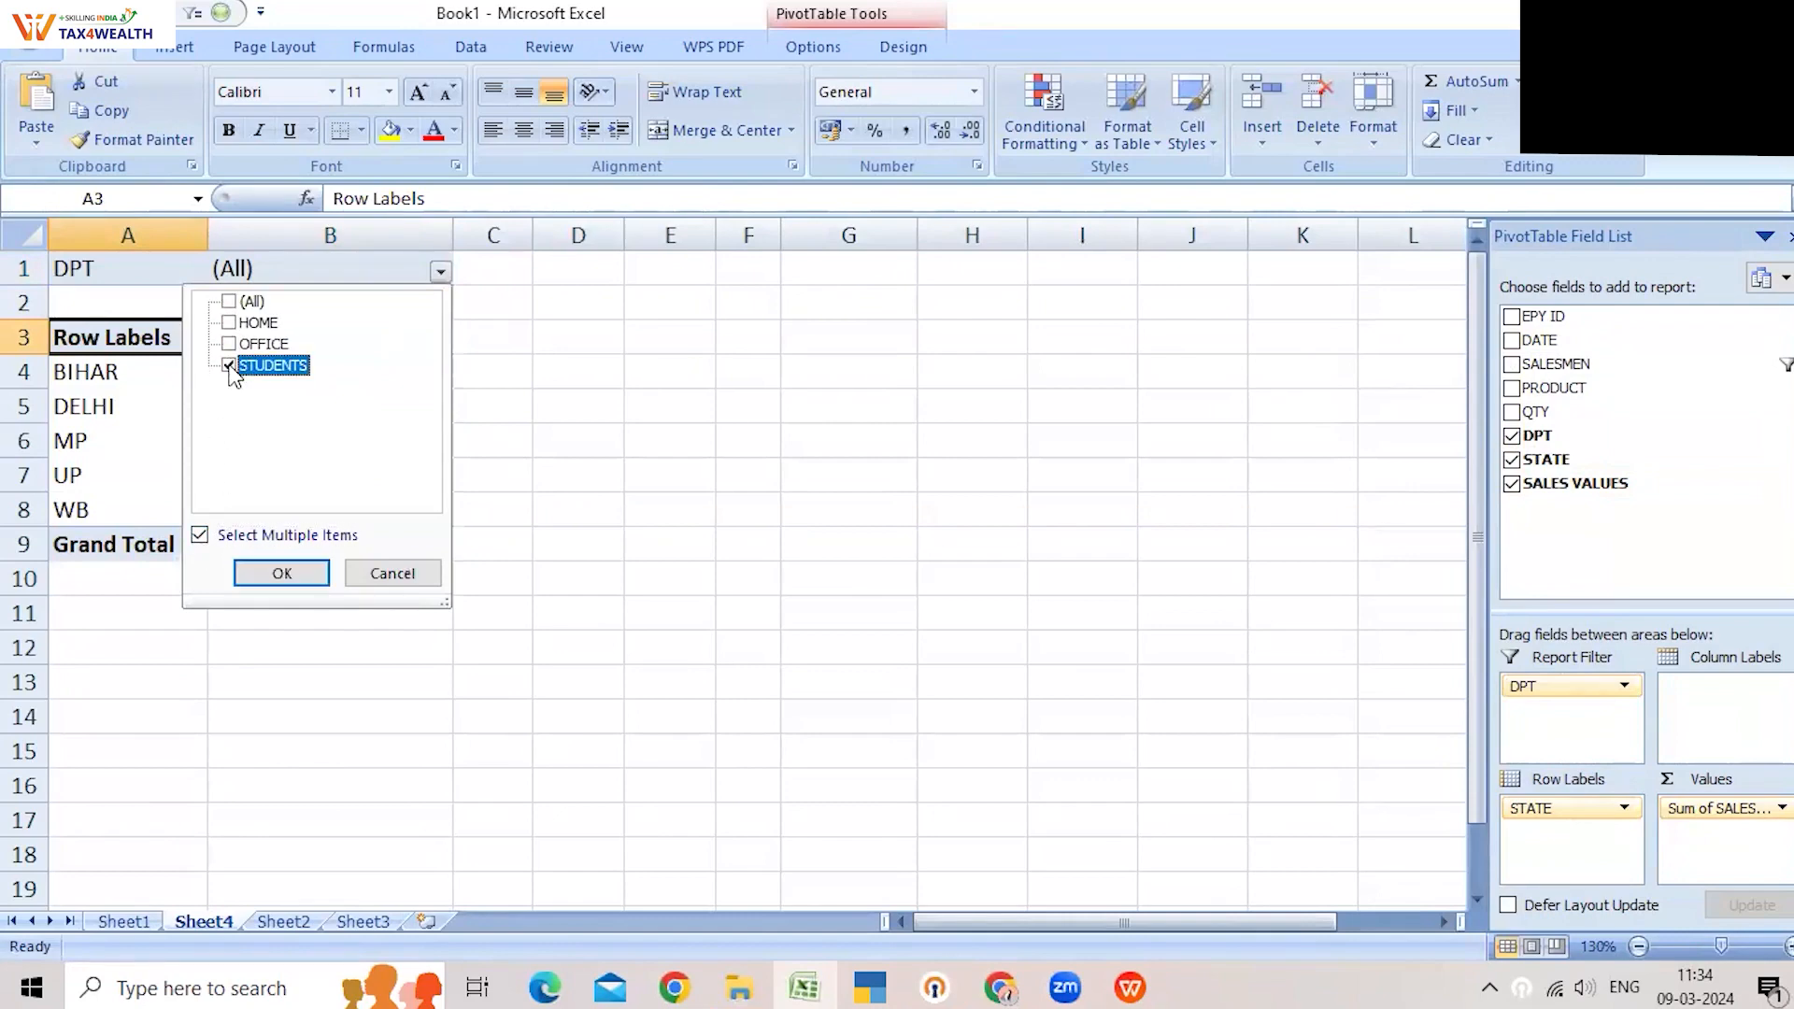
pyautogui.click(273, 573)
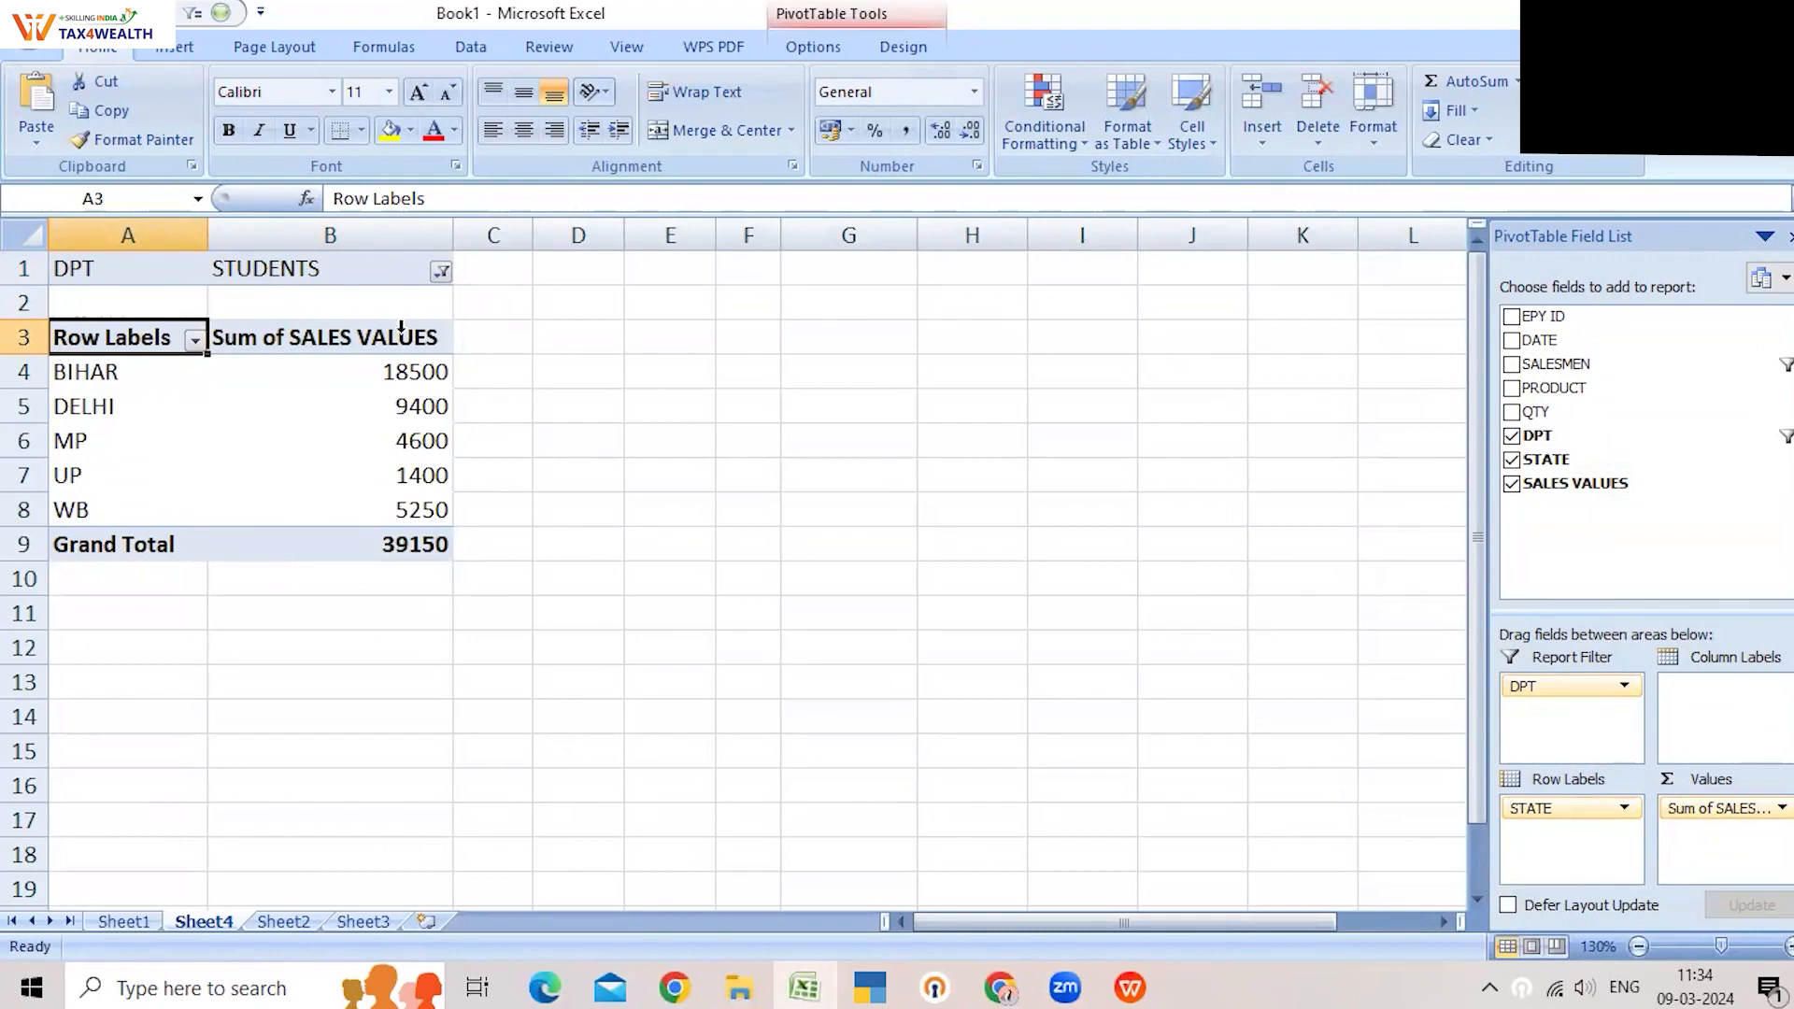
# Add PRODUCT and DATE as further report filters below DPT.
pyautogui.click(440, 272)
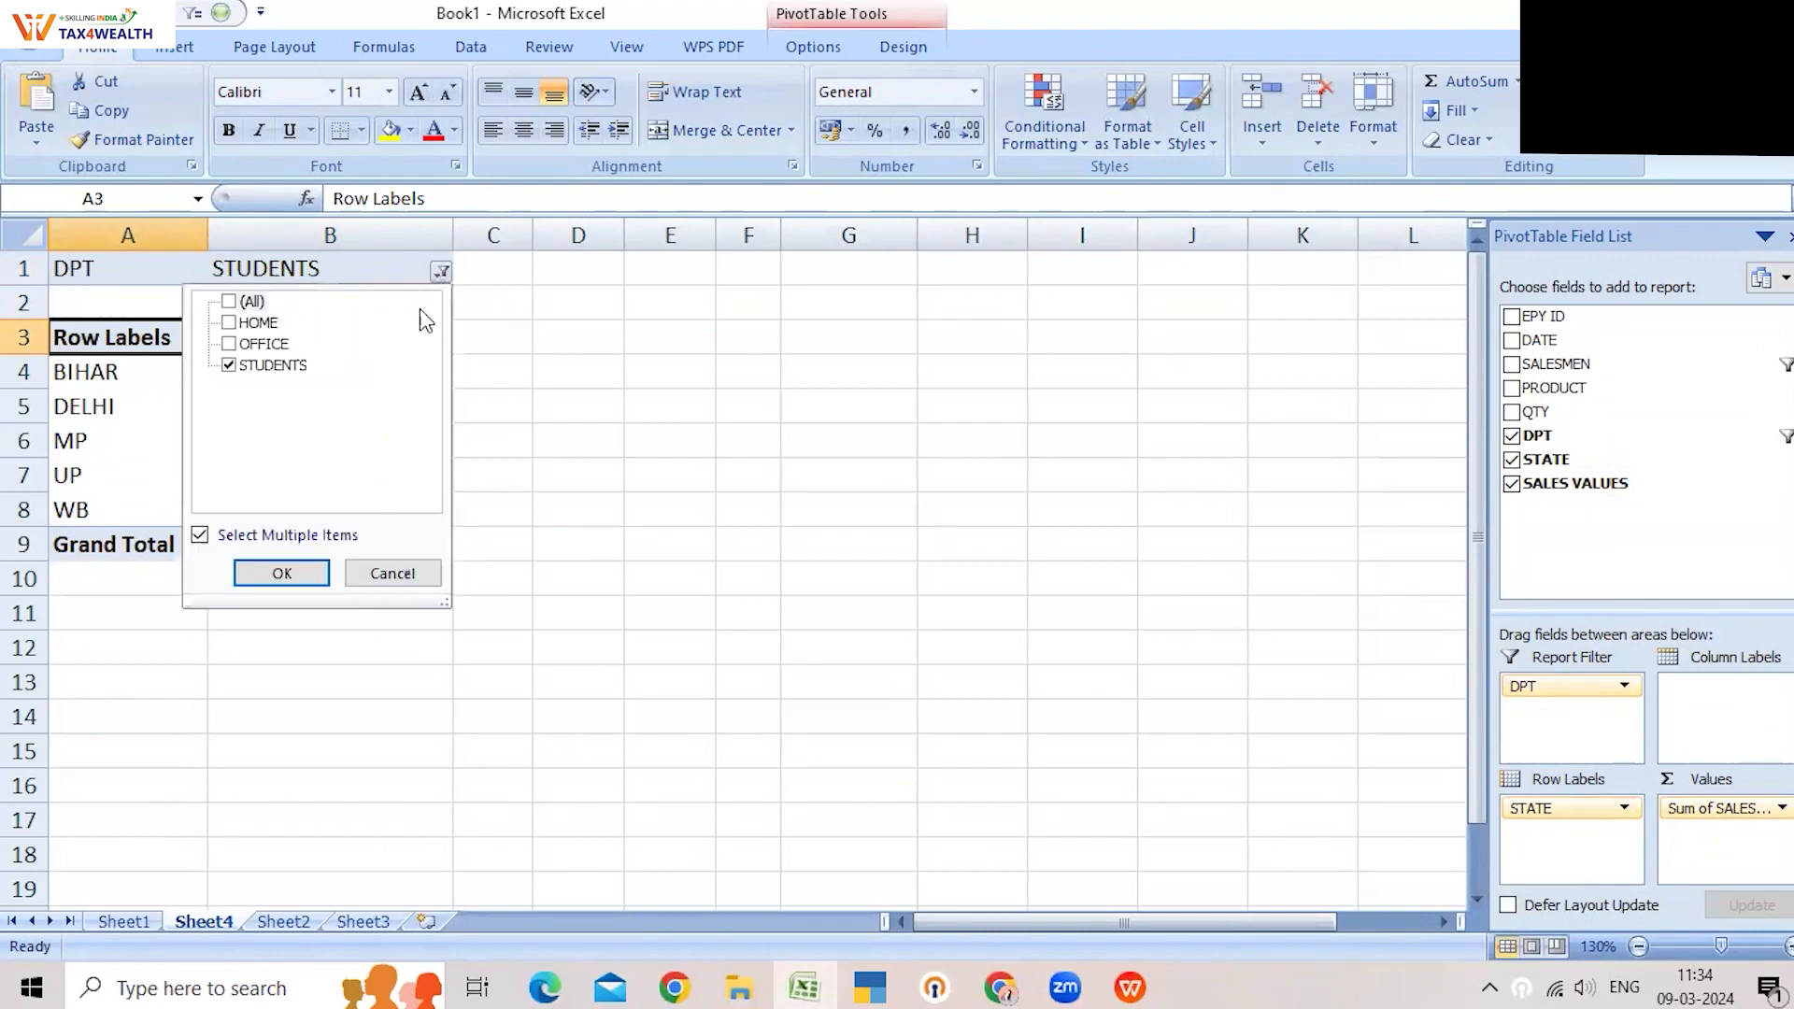
pyautogui.click(229, 344)
pyautogui.moveTo(1558, 393); pyautogui.dragTo(1576, 727)
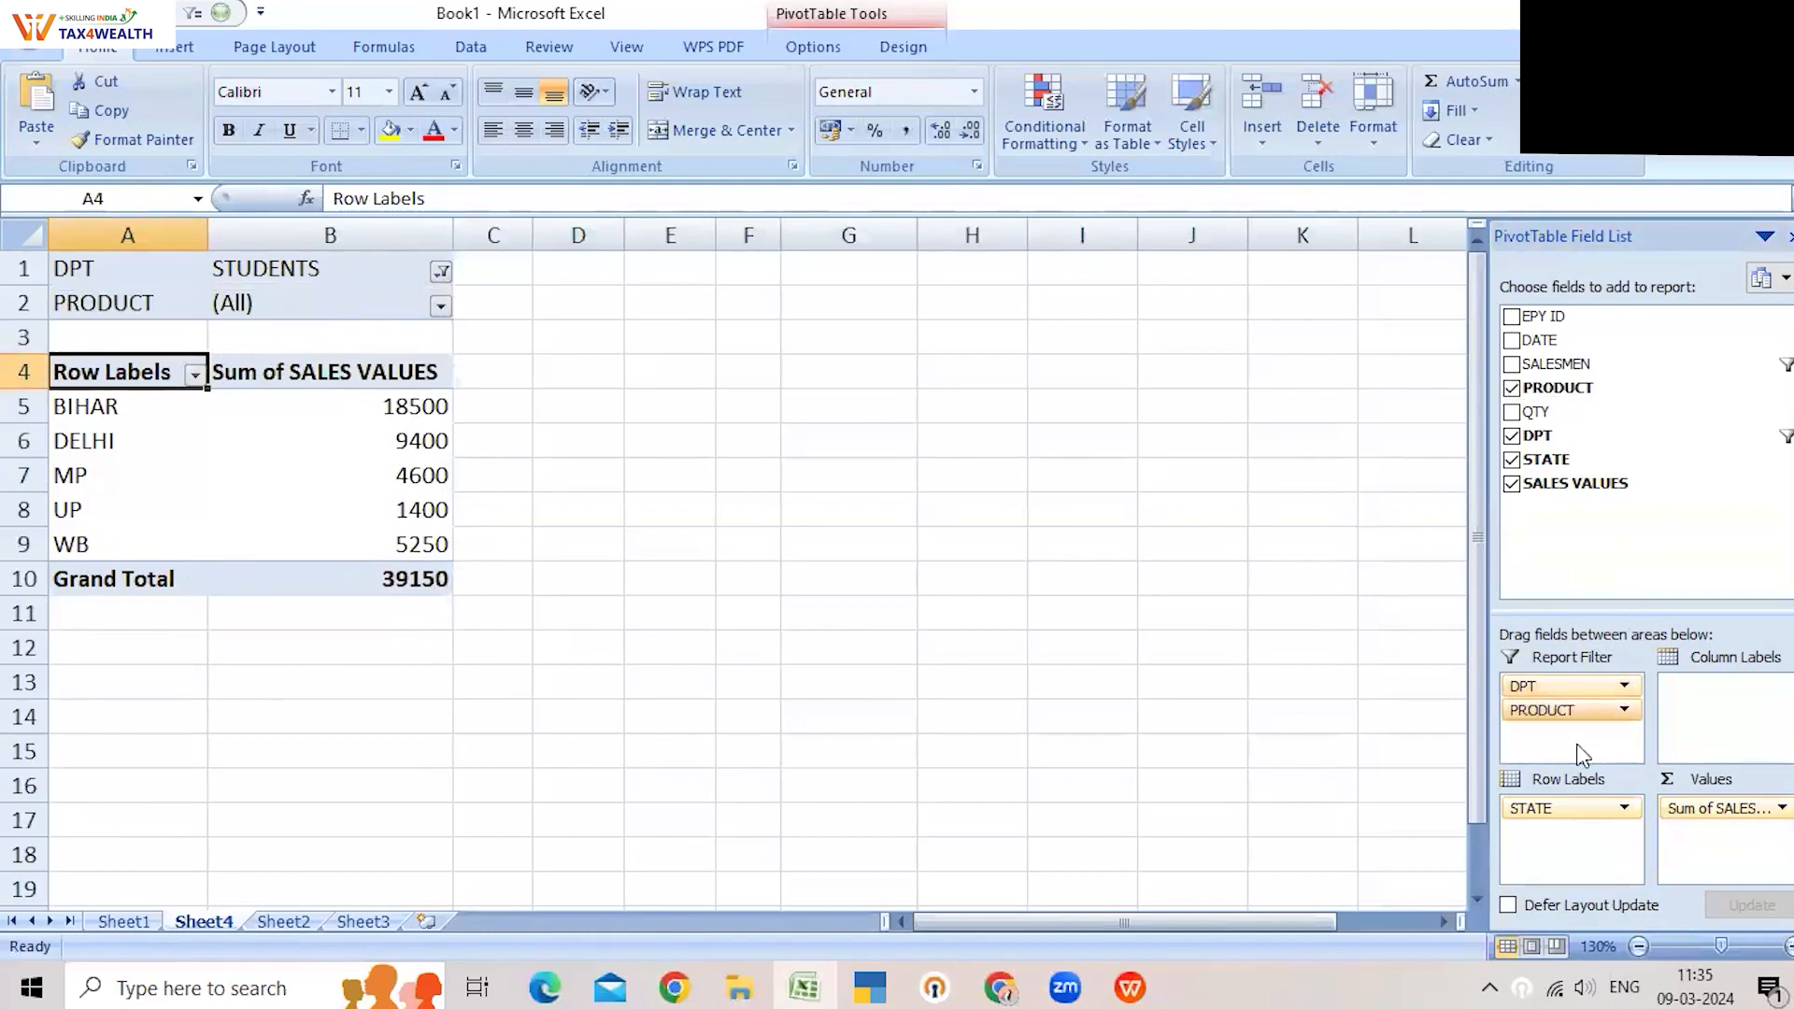
pyautogui.moveTo(1542, 340); pyautogui.dragTo(1576, 739)
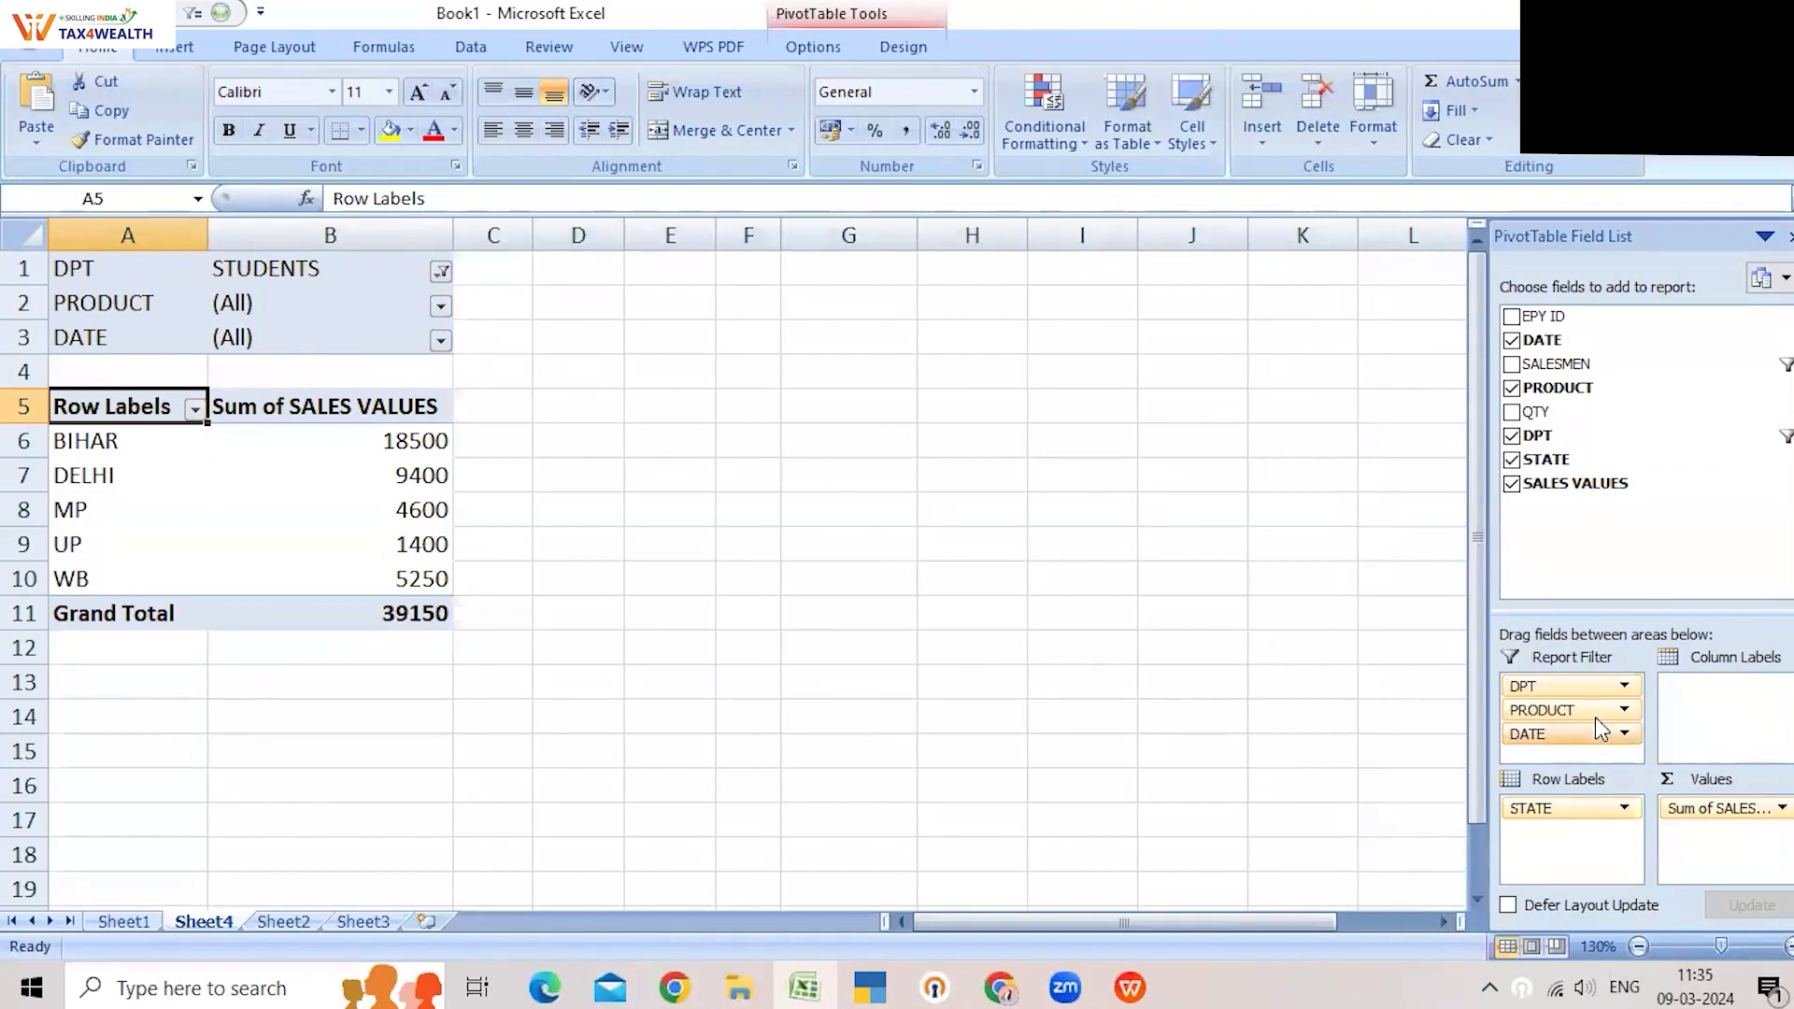
# Remove DPT, PRODUCT and DATE from the report filters.
pyautogui.moveTo(1568, 686); pyautogui.dragTo(1583, 400)
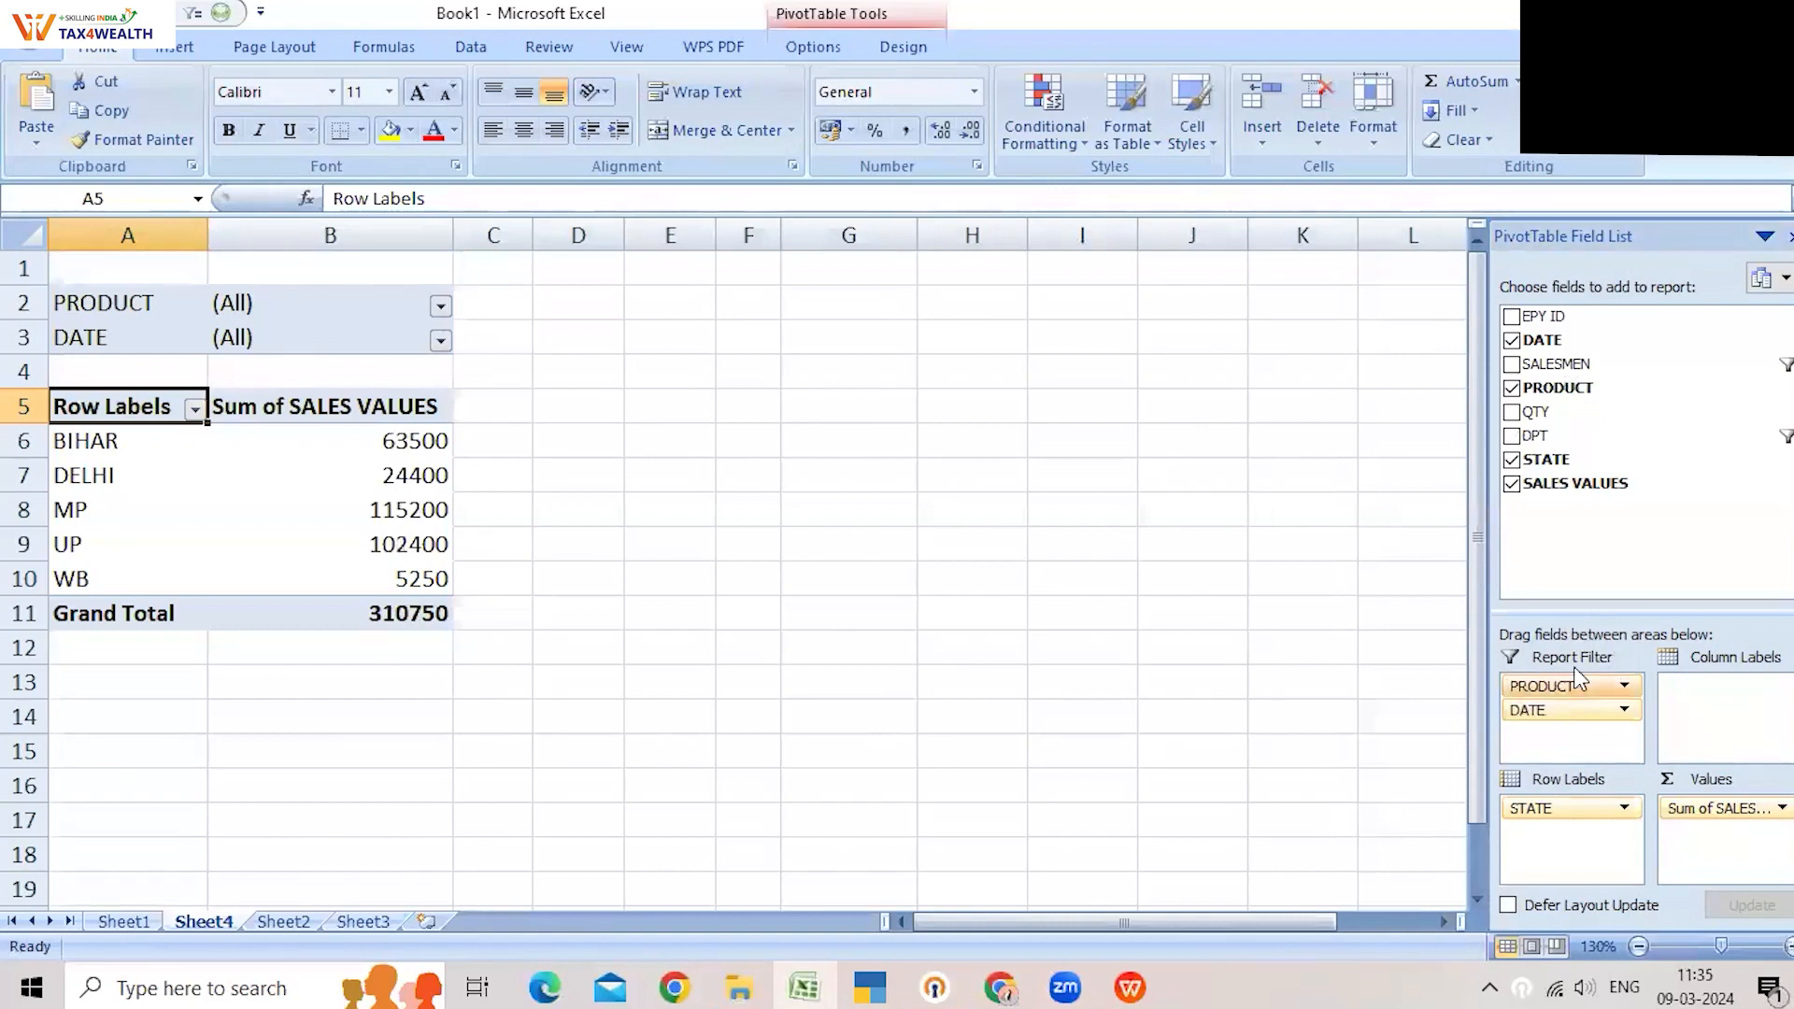
pyautogui.moveTo(1576, 683); pyautogui.dragTo(1595, 404)
pyautogui.moveTo(1575, 685); pyautogui.dragTo(1596, 404)
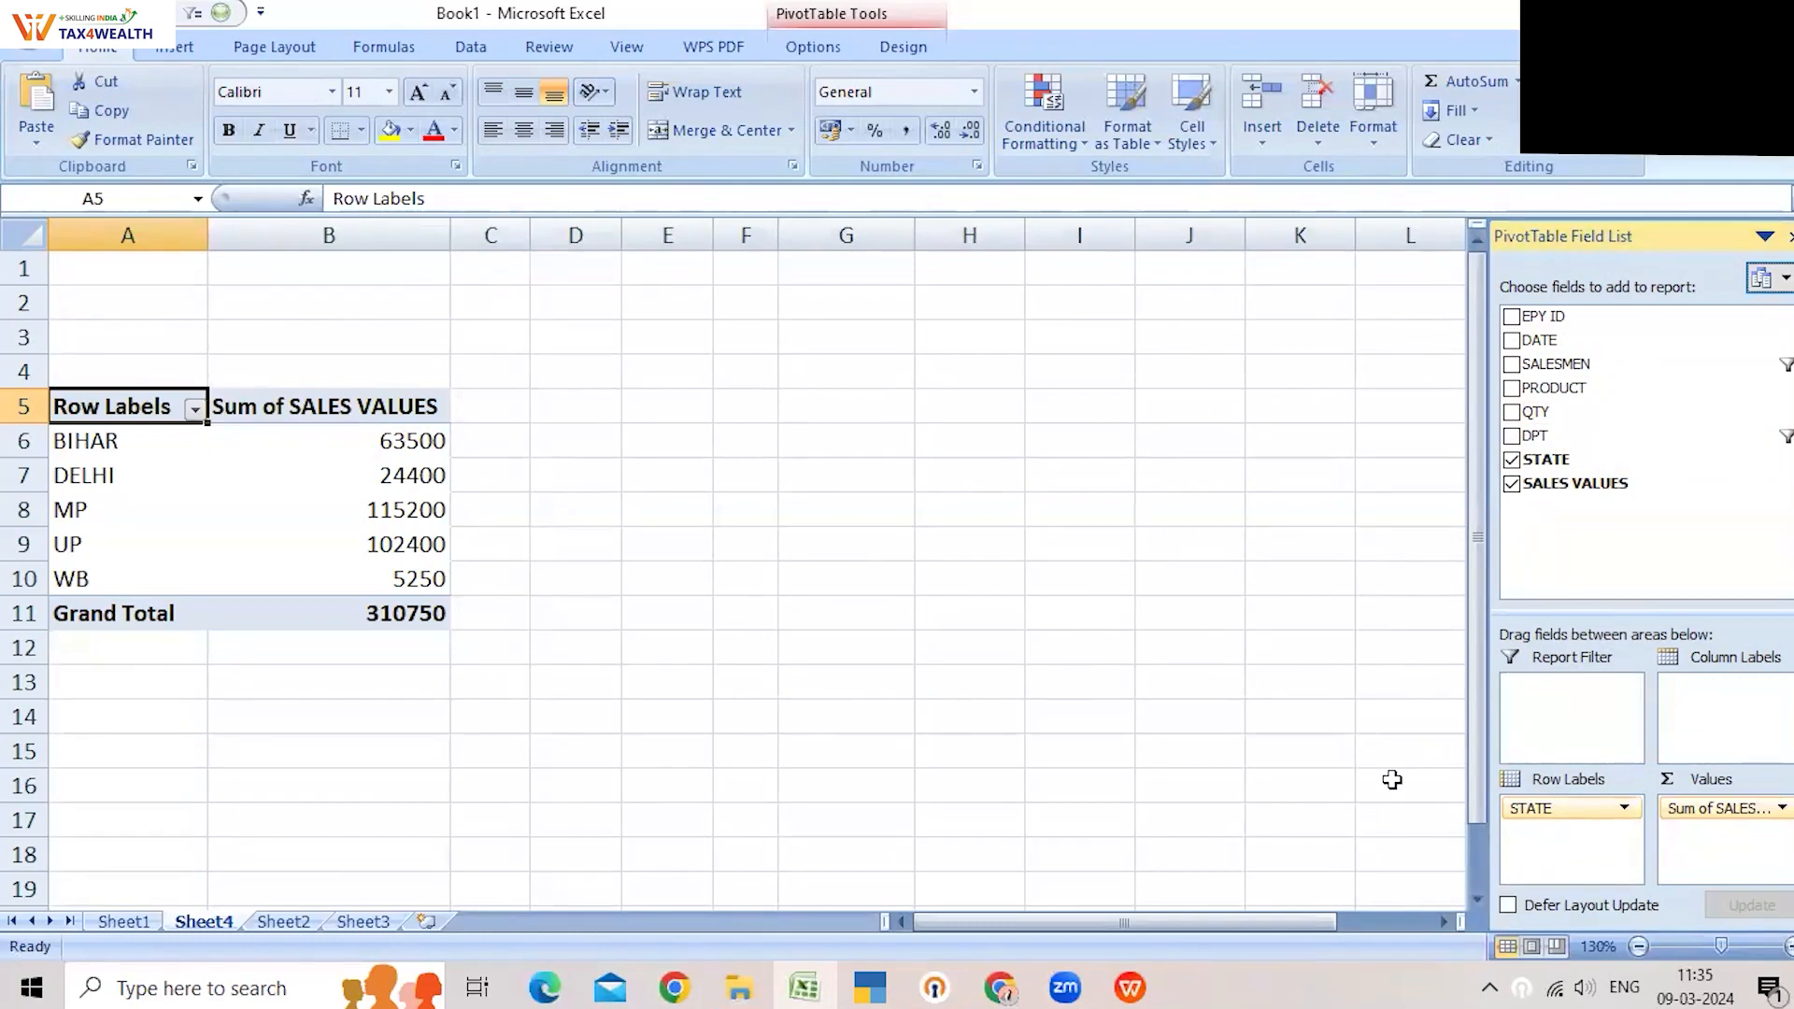
# Move the STATE field to Column Labels, then return it to Row Labels.
pyautogui.moveTo(1561, 808); pyautogui.dragTo(1702, 709)
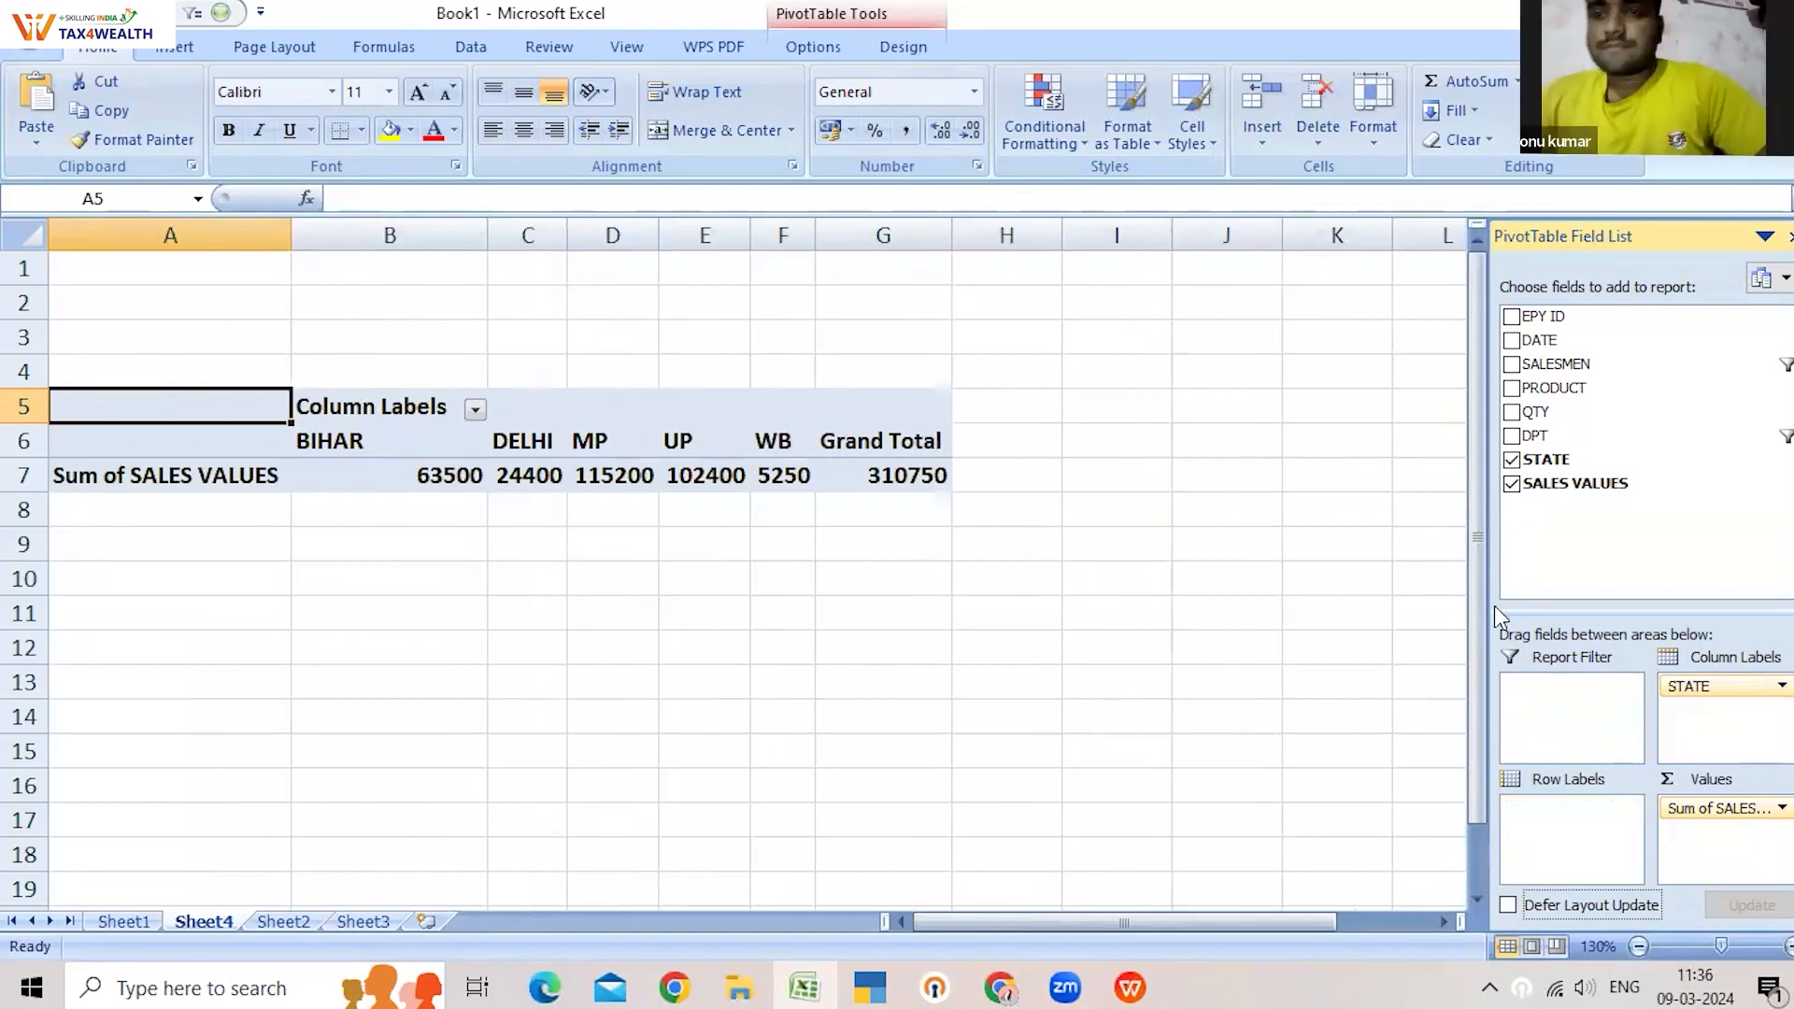
pyautogui.moveTo(1701, 684); pyautogui.dragTo(1529, 921)
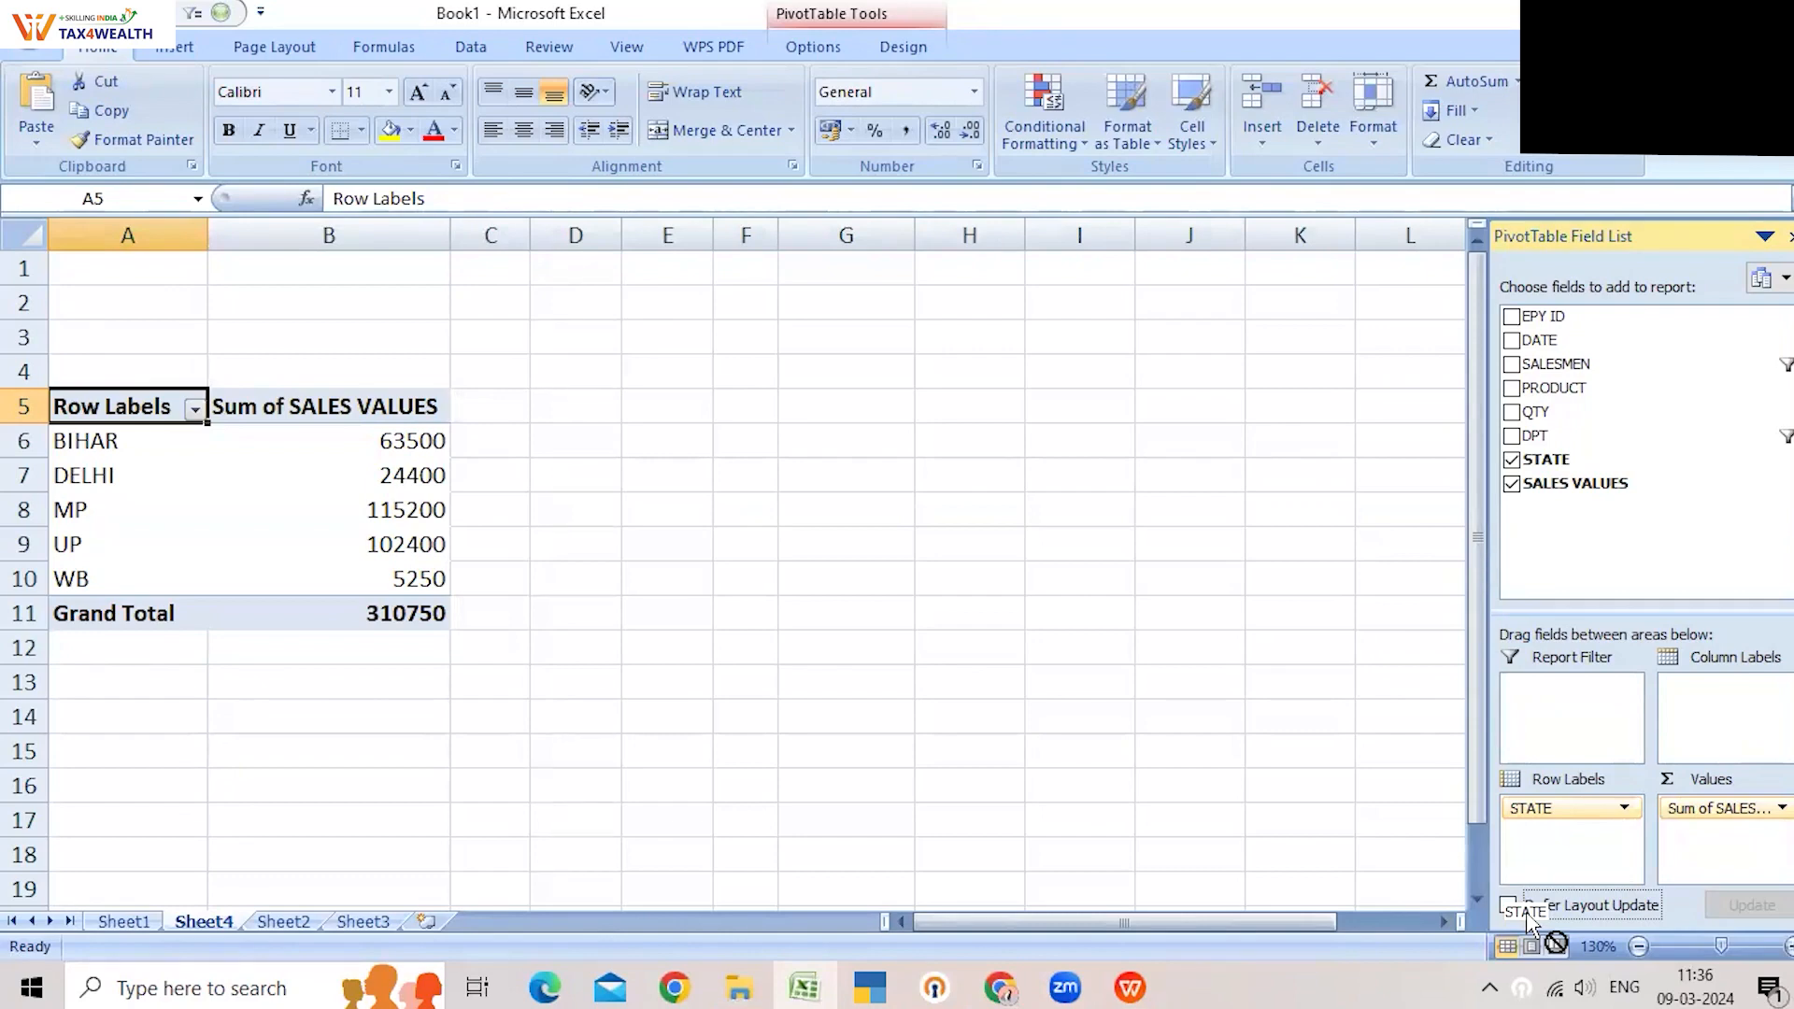
pyautogui.moveTo(1528, 921); pyautogui.dragTo(1530, 915)
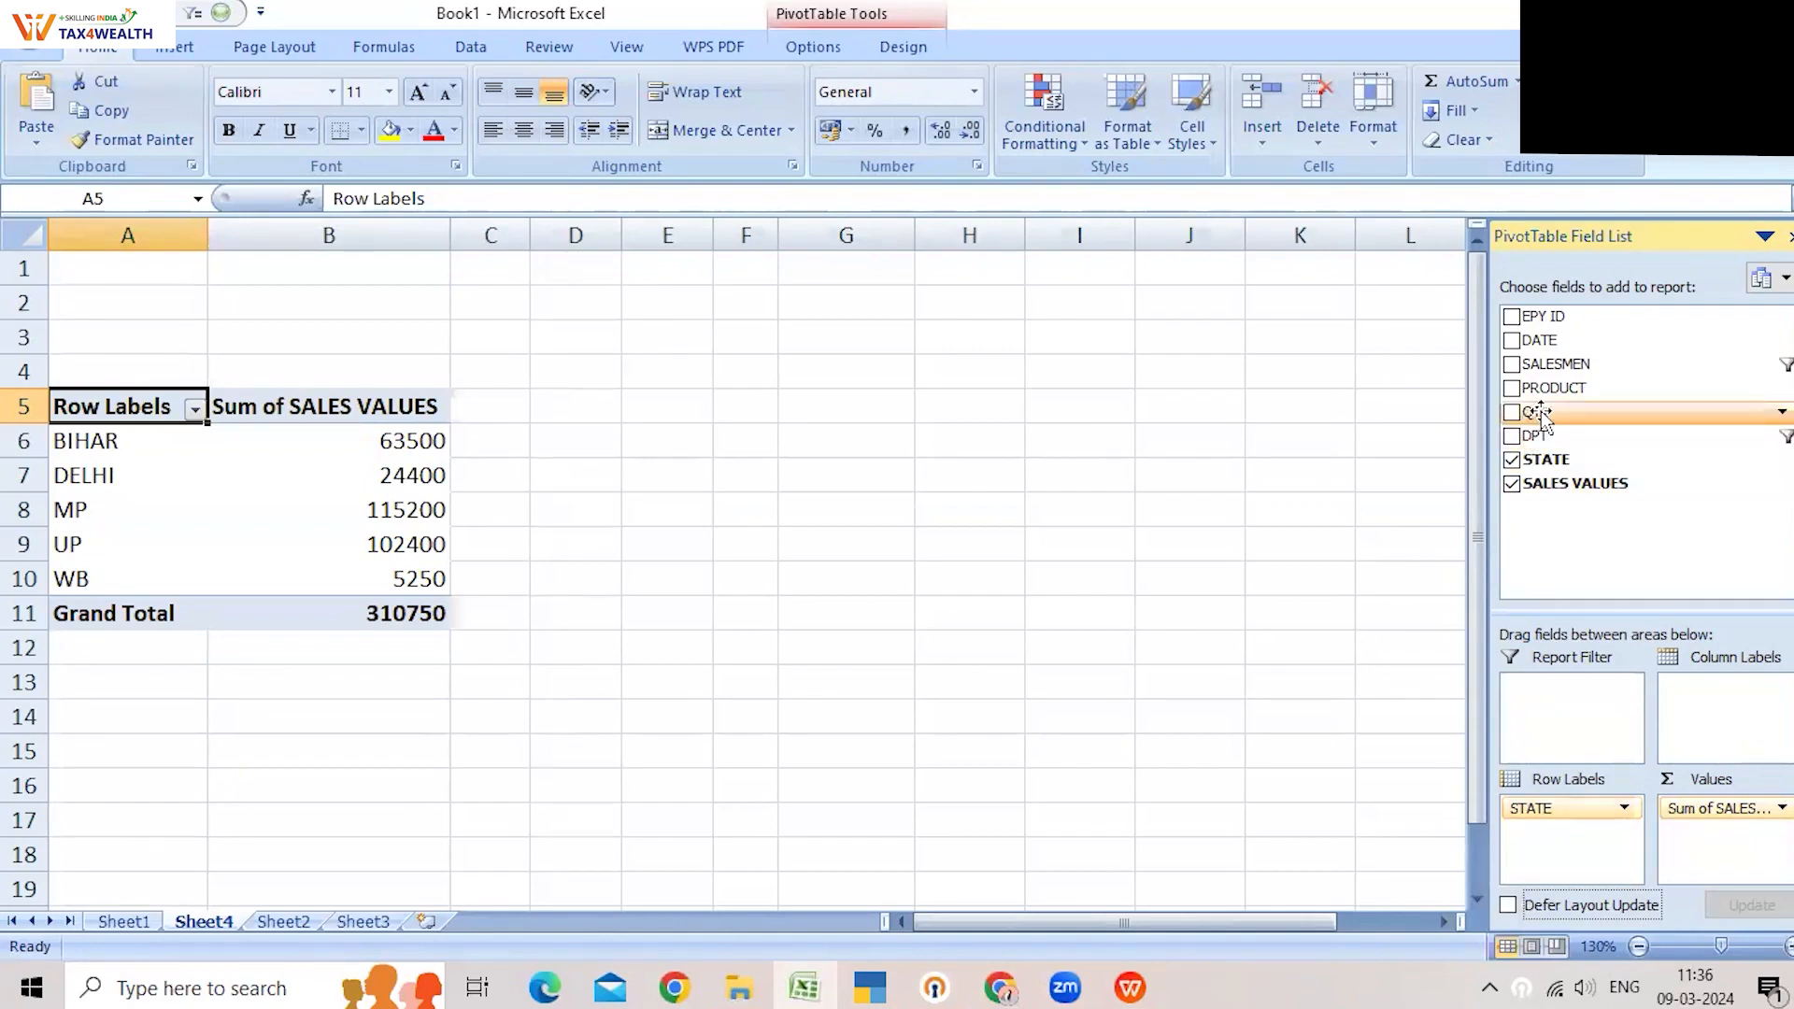
# Add QTY to the Values area, then remove it from the PivotTable again.
pyautogui.moveTo(1541, 416); pyautogui.dragTo(1731, 856)
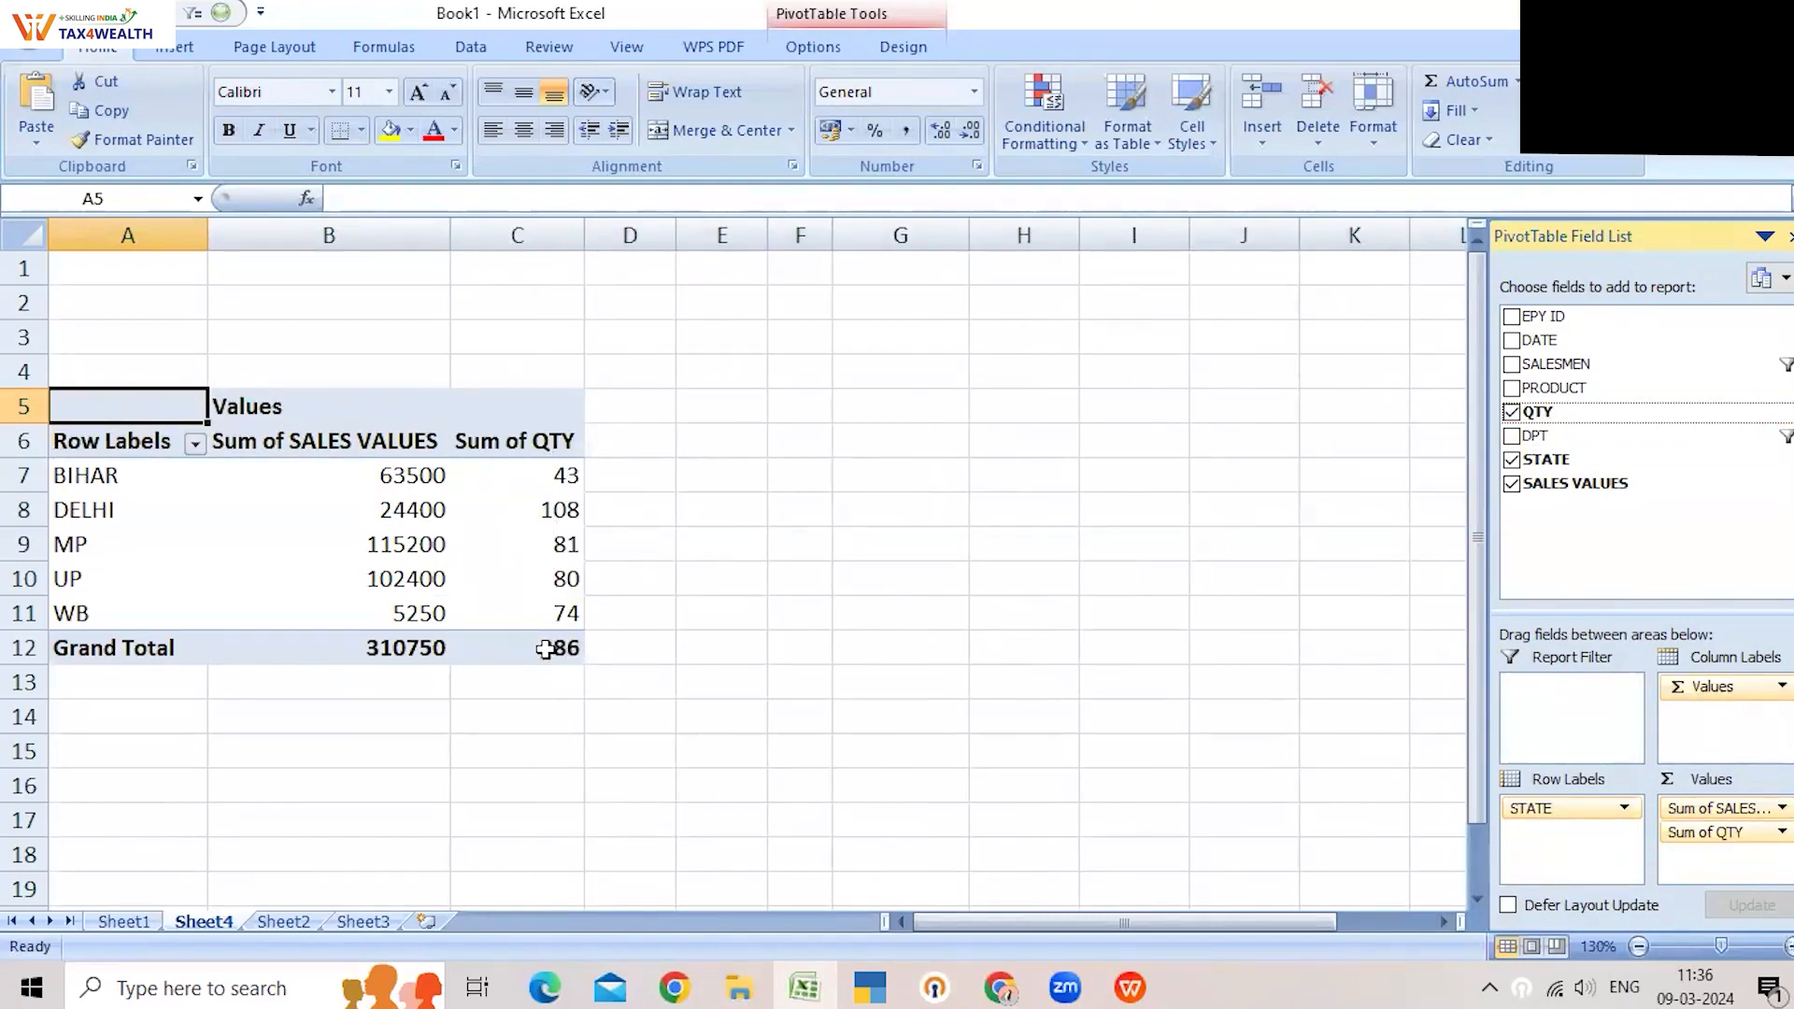
pyautogui.moveTo(545, 650)
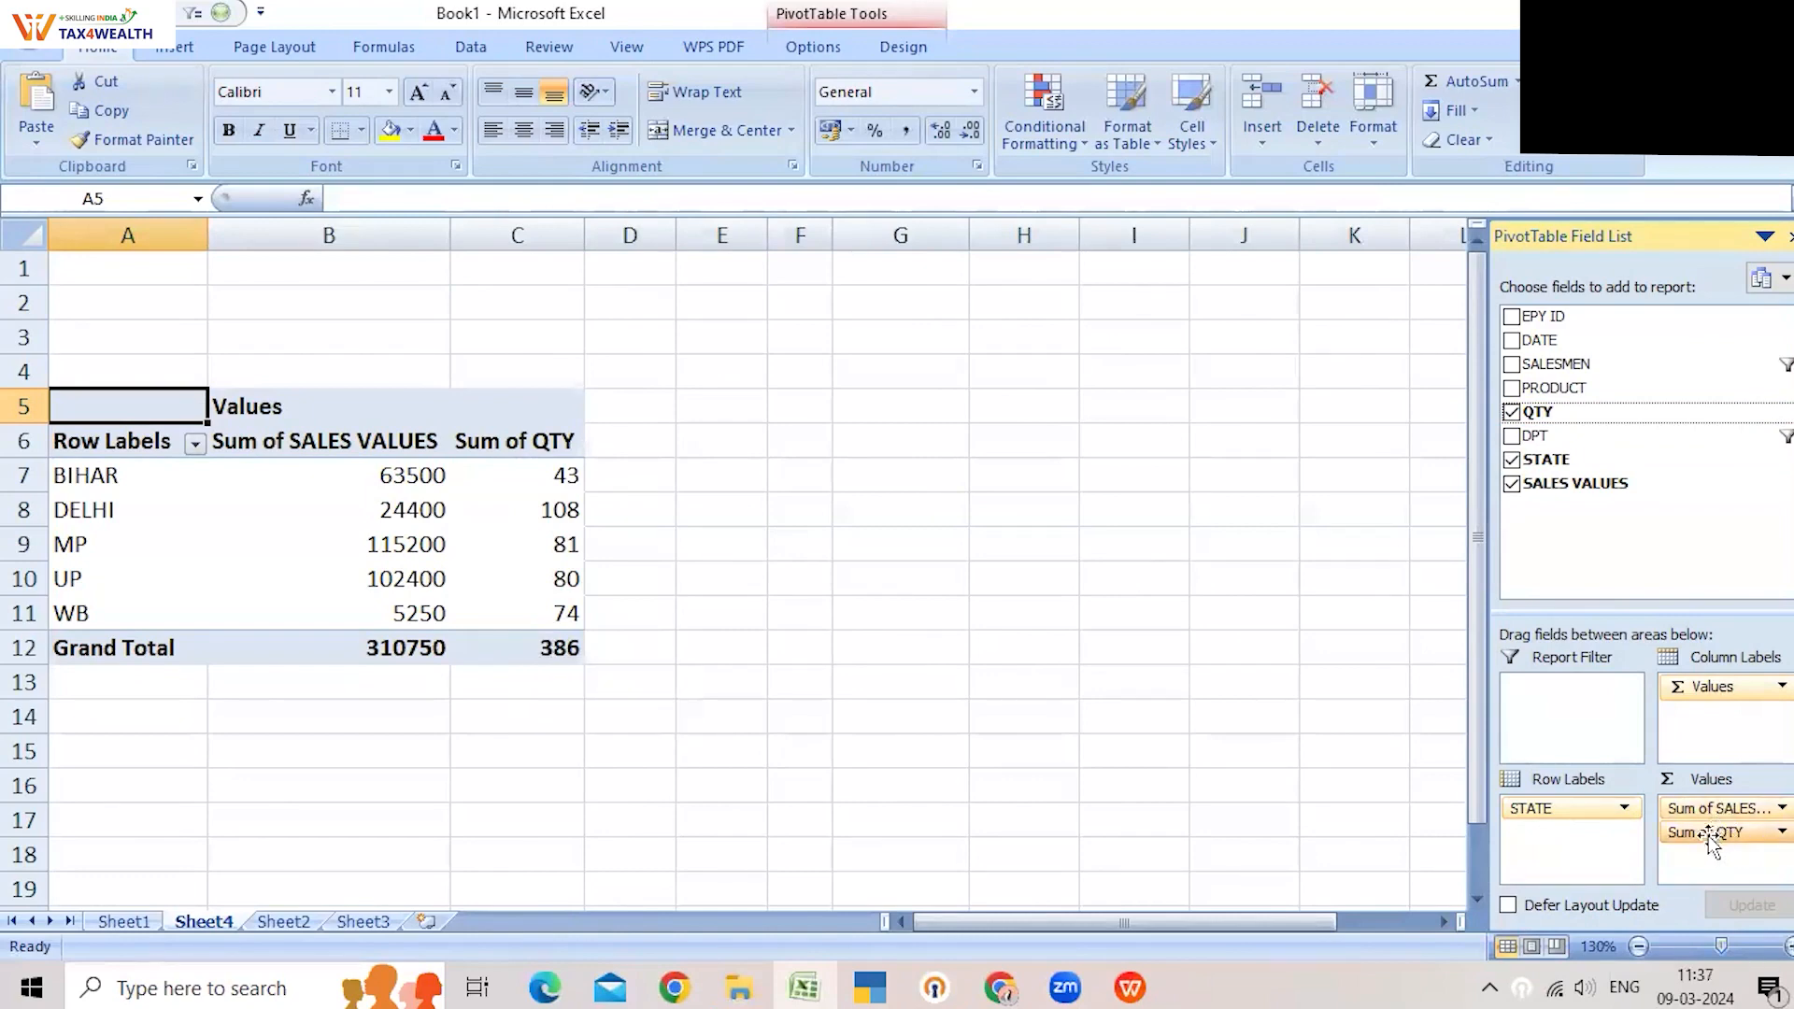
pyautogui.moveTo(1707, 842); pyautogui.dragTo(1566, 513)
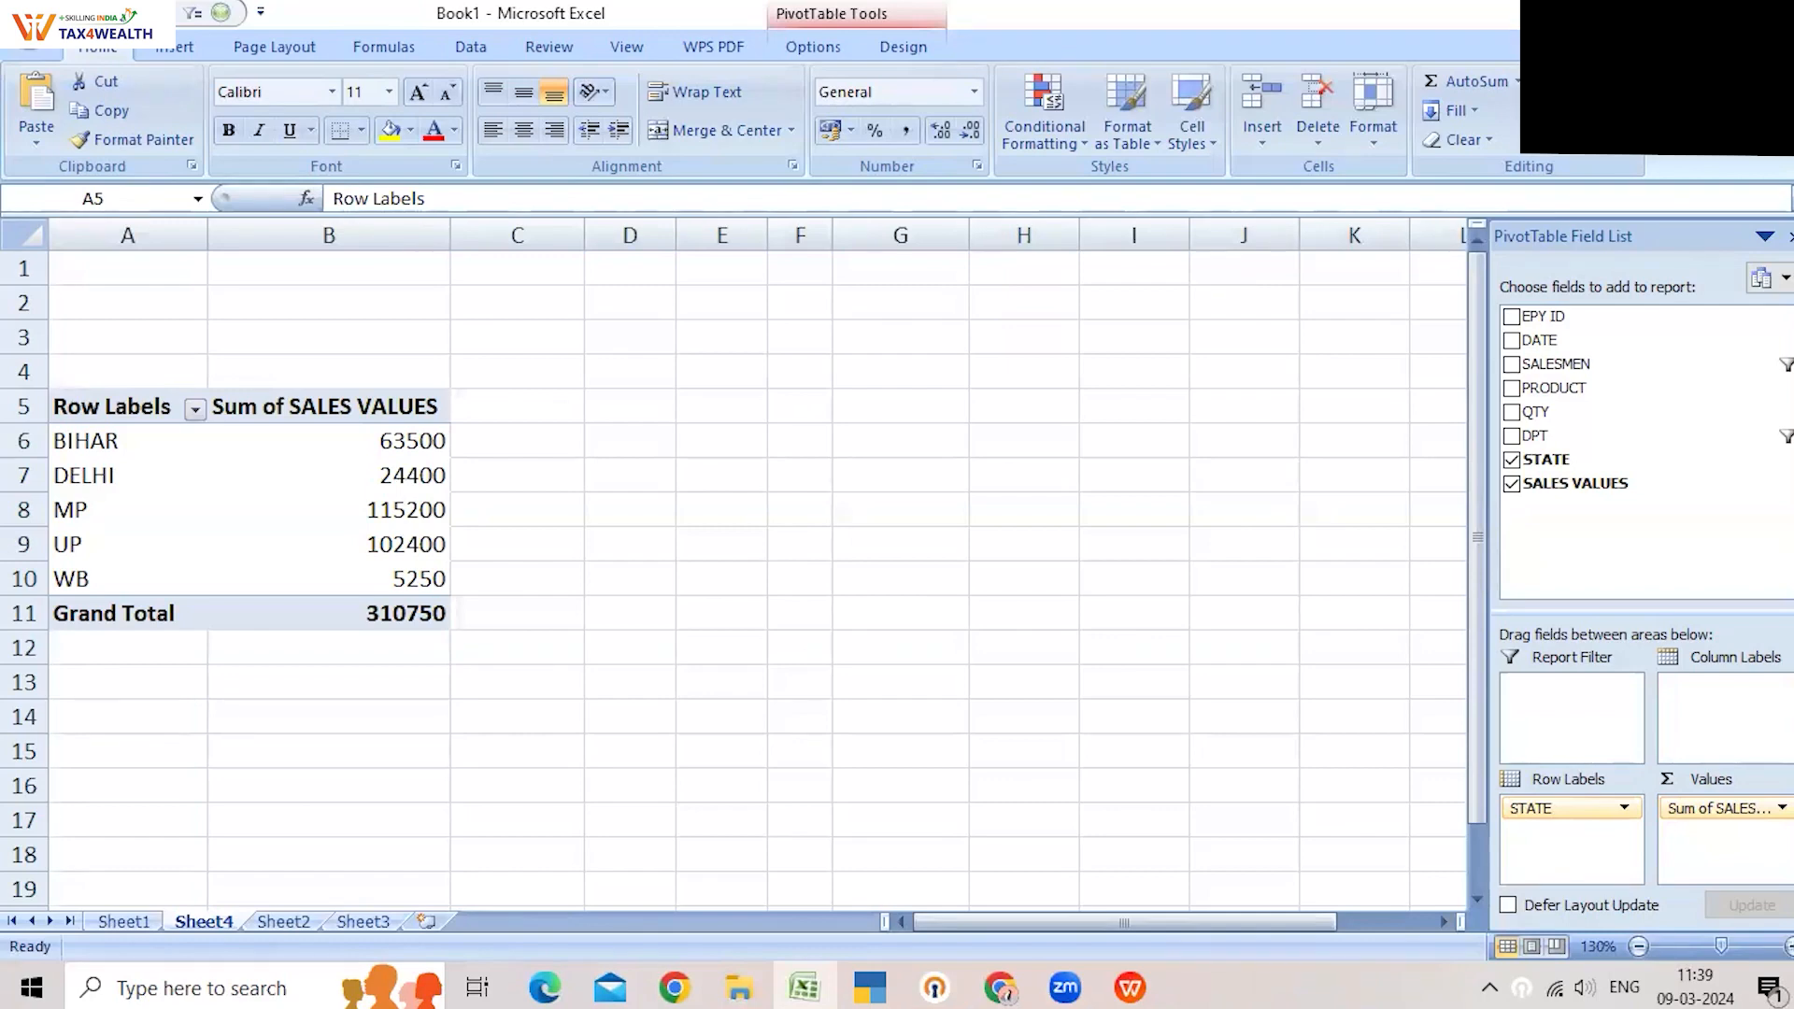
# Close the PivotTable Field List and switch to the Sheet2 sales data.
pyautogui.click(1789, 235)
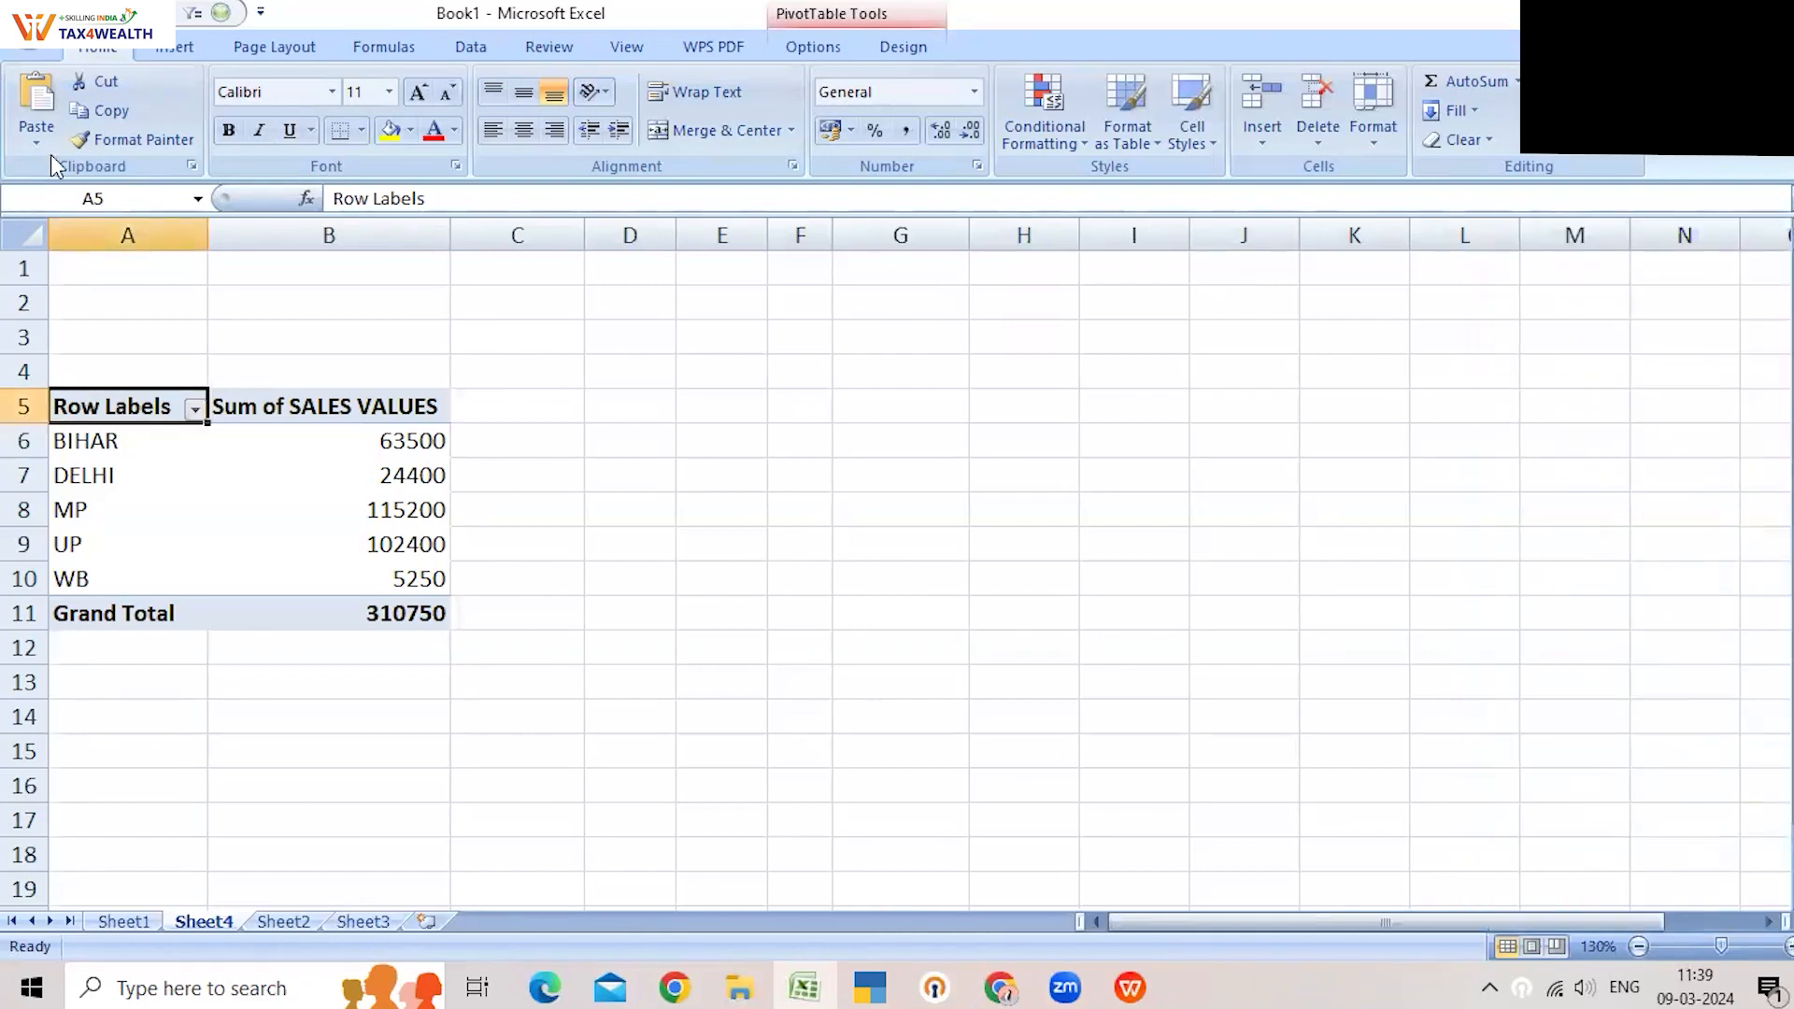
pyautogui.click(178, 47)
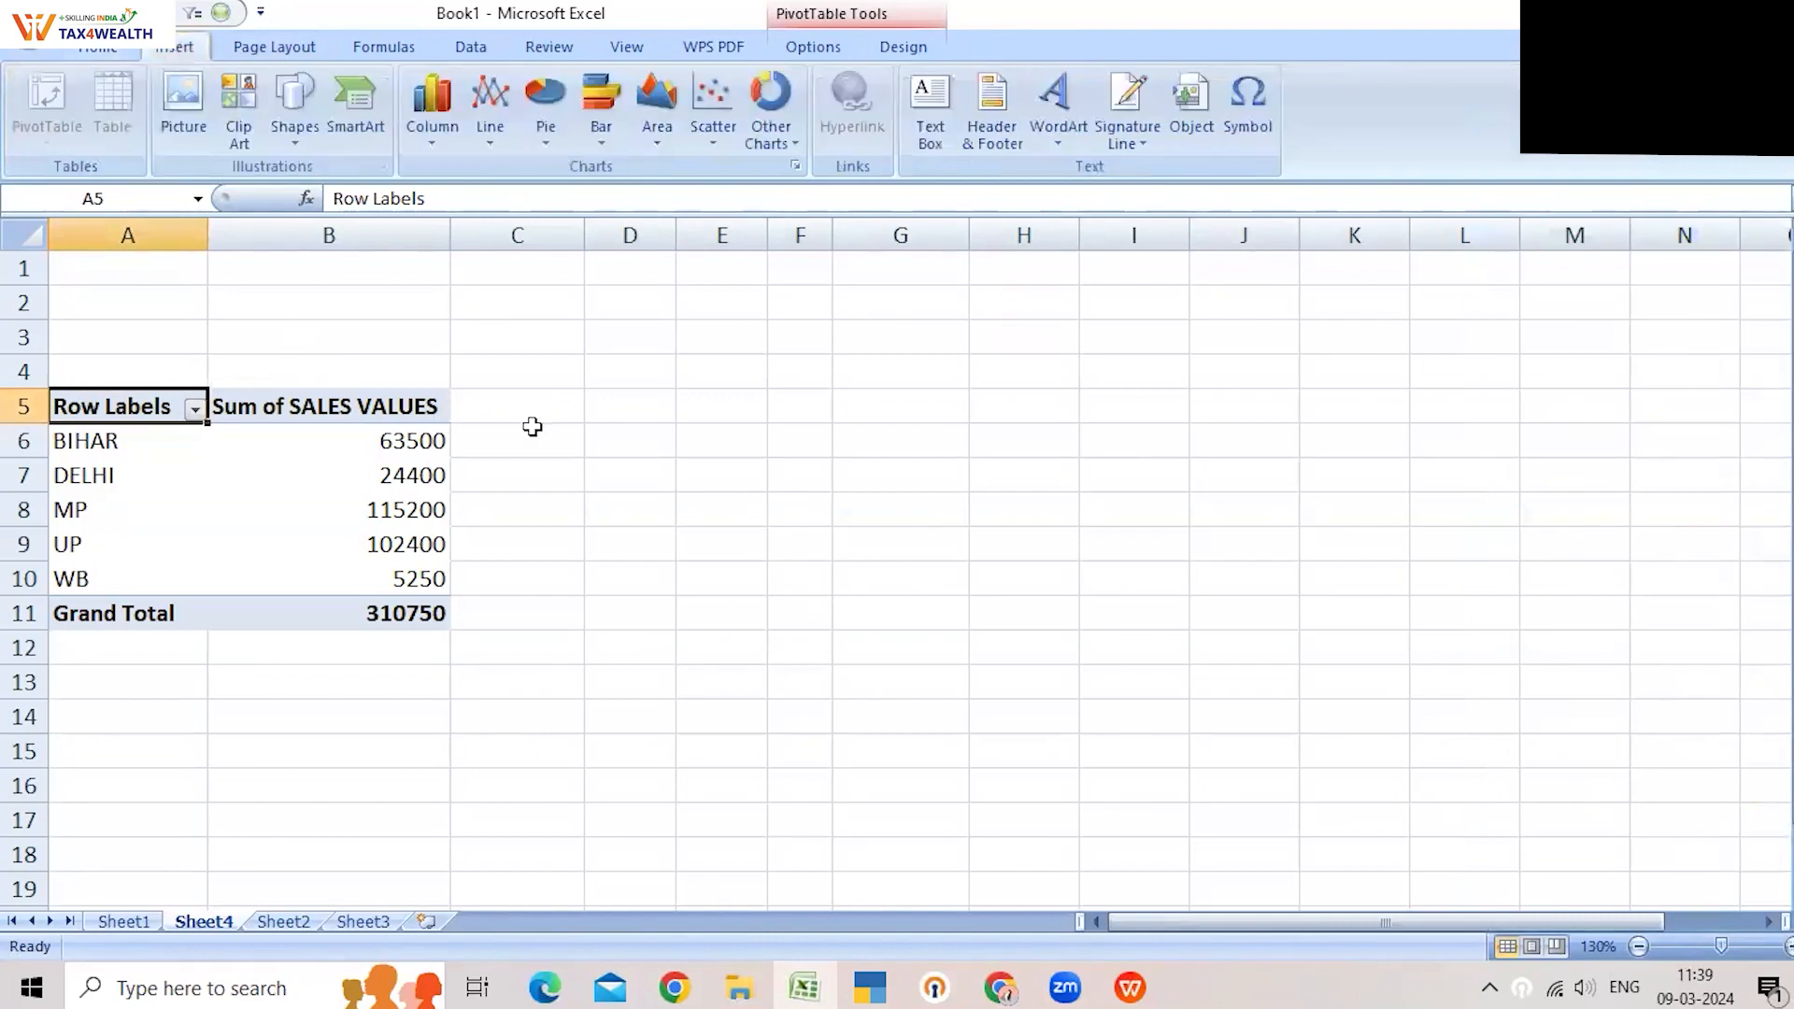
pyautogui.click(502, 468)
pyautogui.click(325, 453)
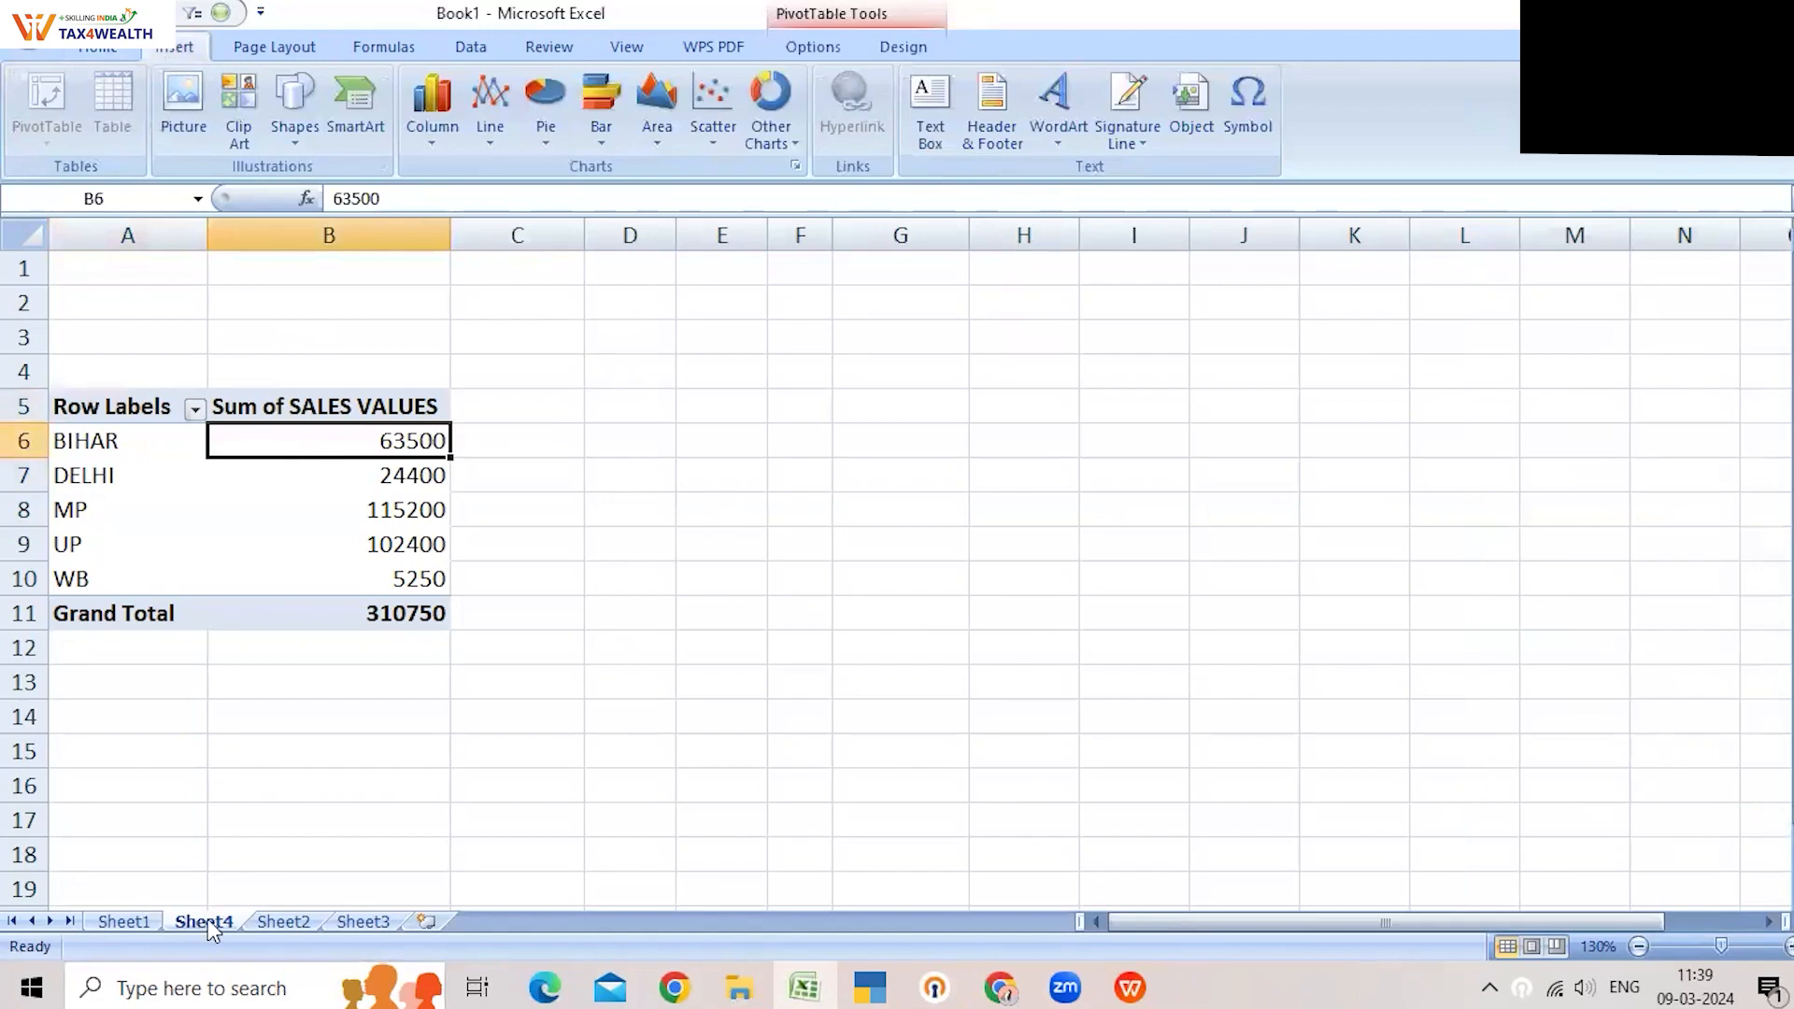
pyautogui.click(283, 922)
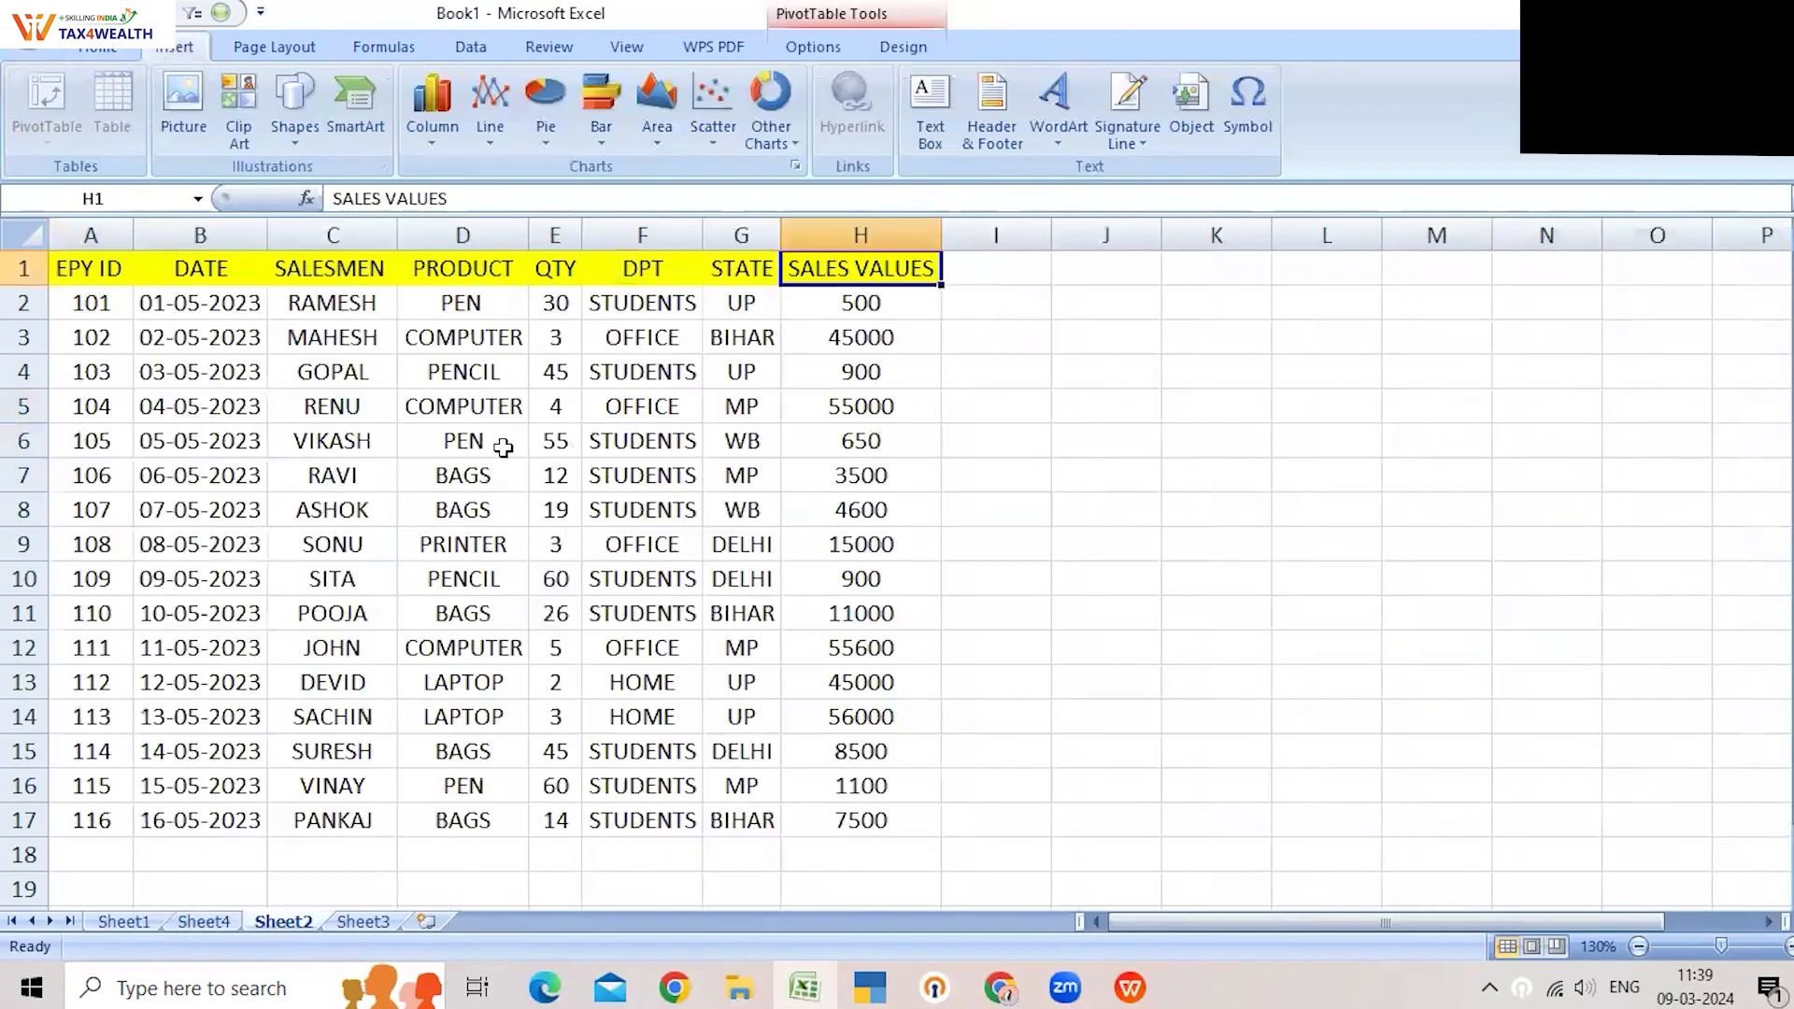
# Insert a PivotTable with PivotChart from the sales data range onto a new worksheet.
pyautogui.click(462, 442)
pyautogui.click(743, 544)
pyautogui.click(297, 443)
pyautogui.click(241, 455)
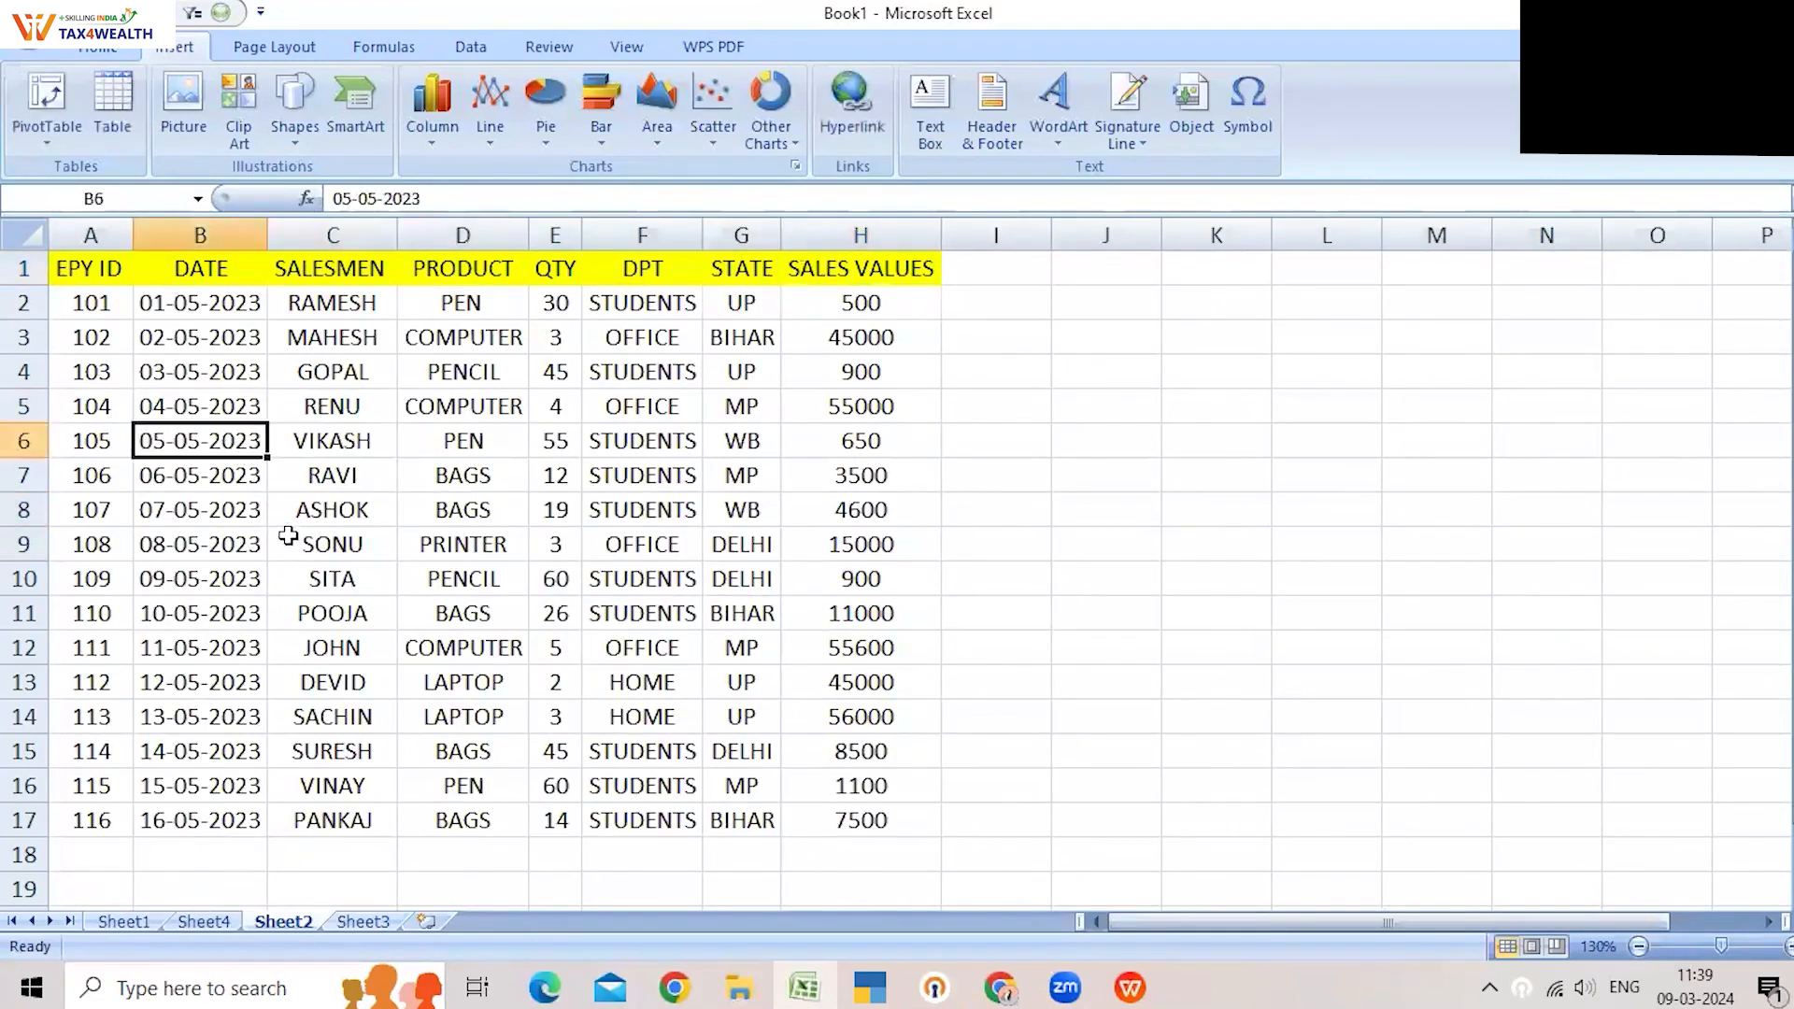
pyautogui.click(290, 542)
pyautogui.click(661, 546)
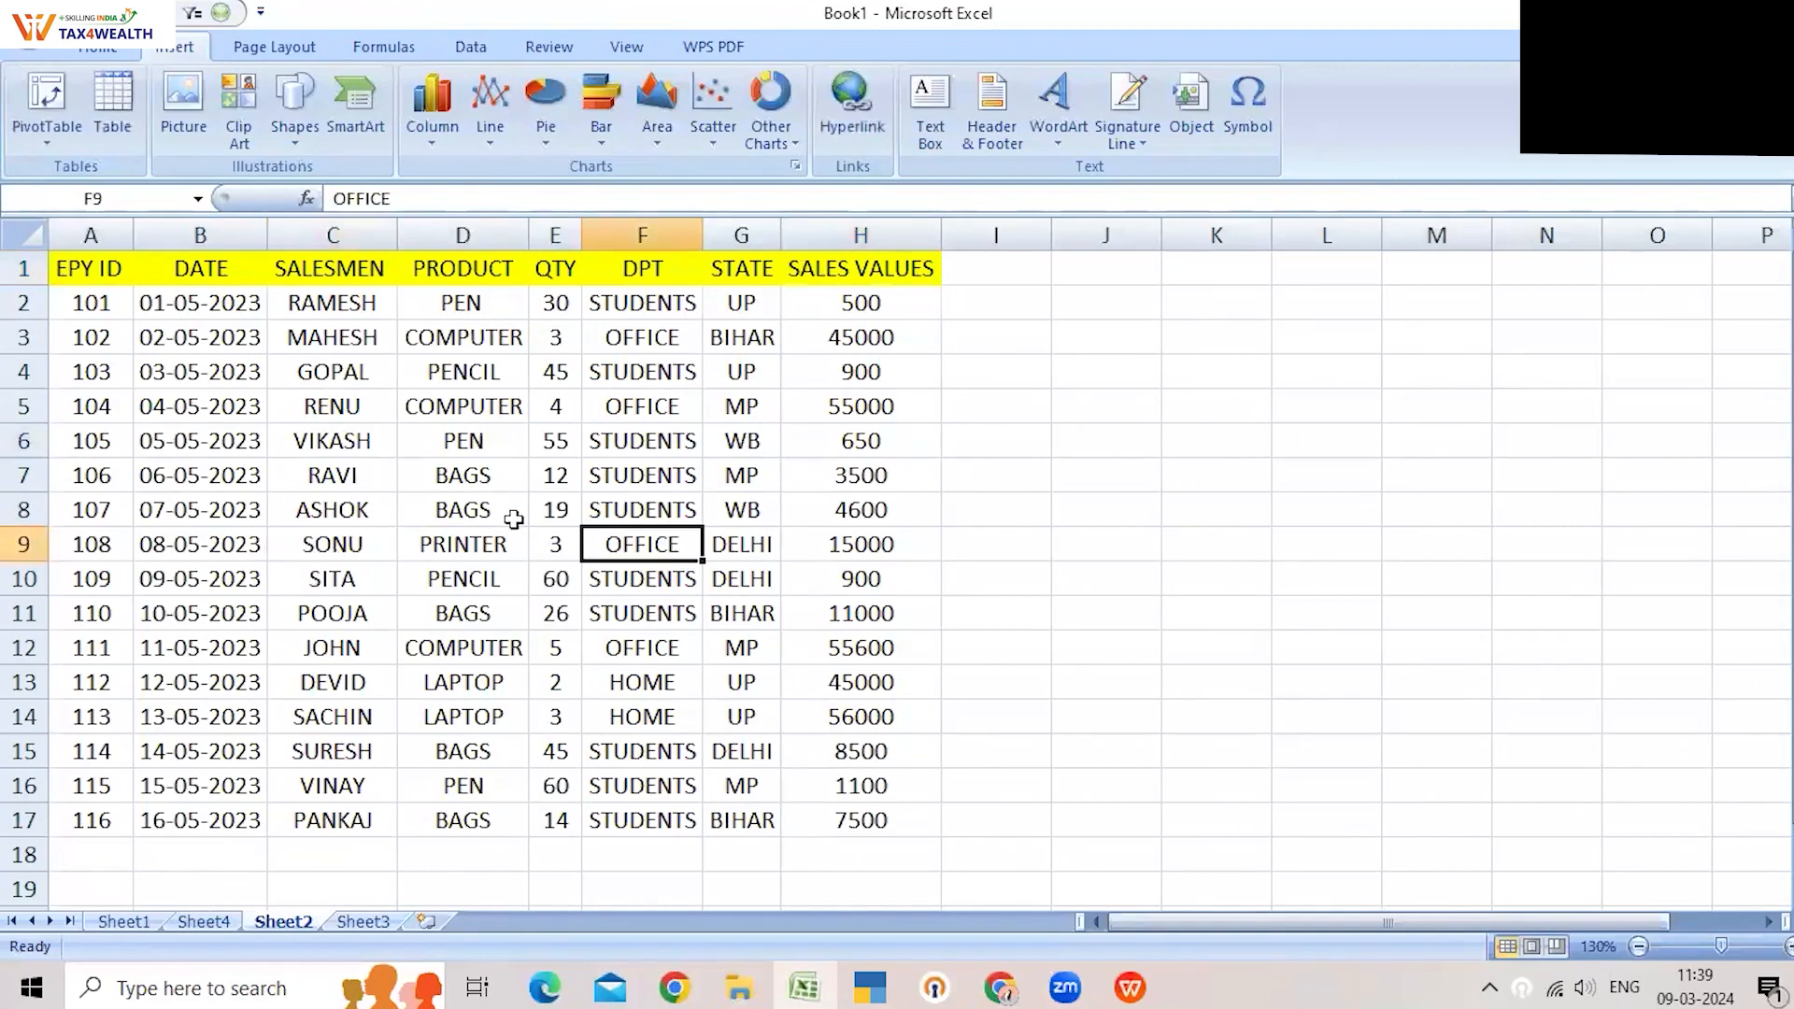
pyautogui.click(43, 142)
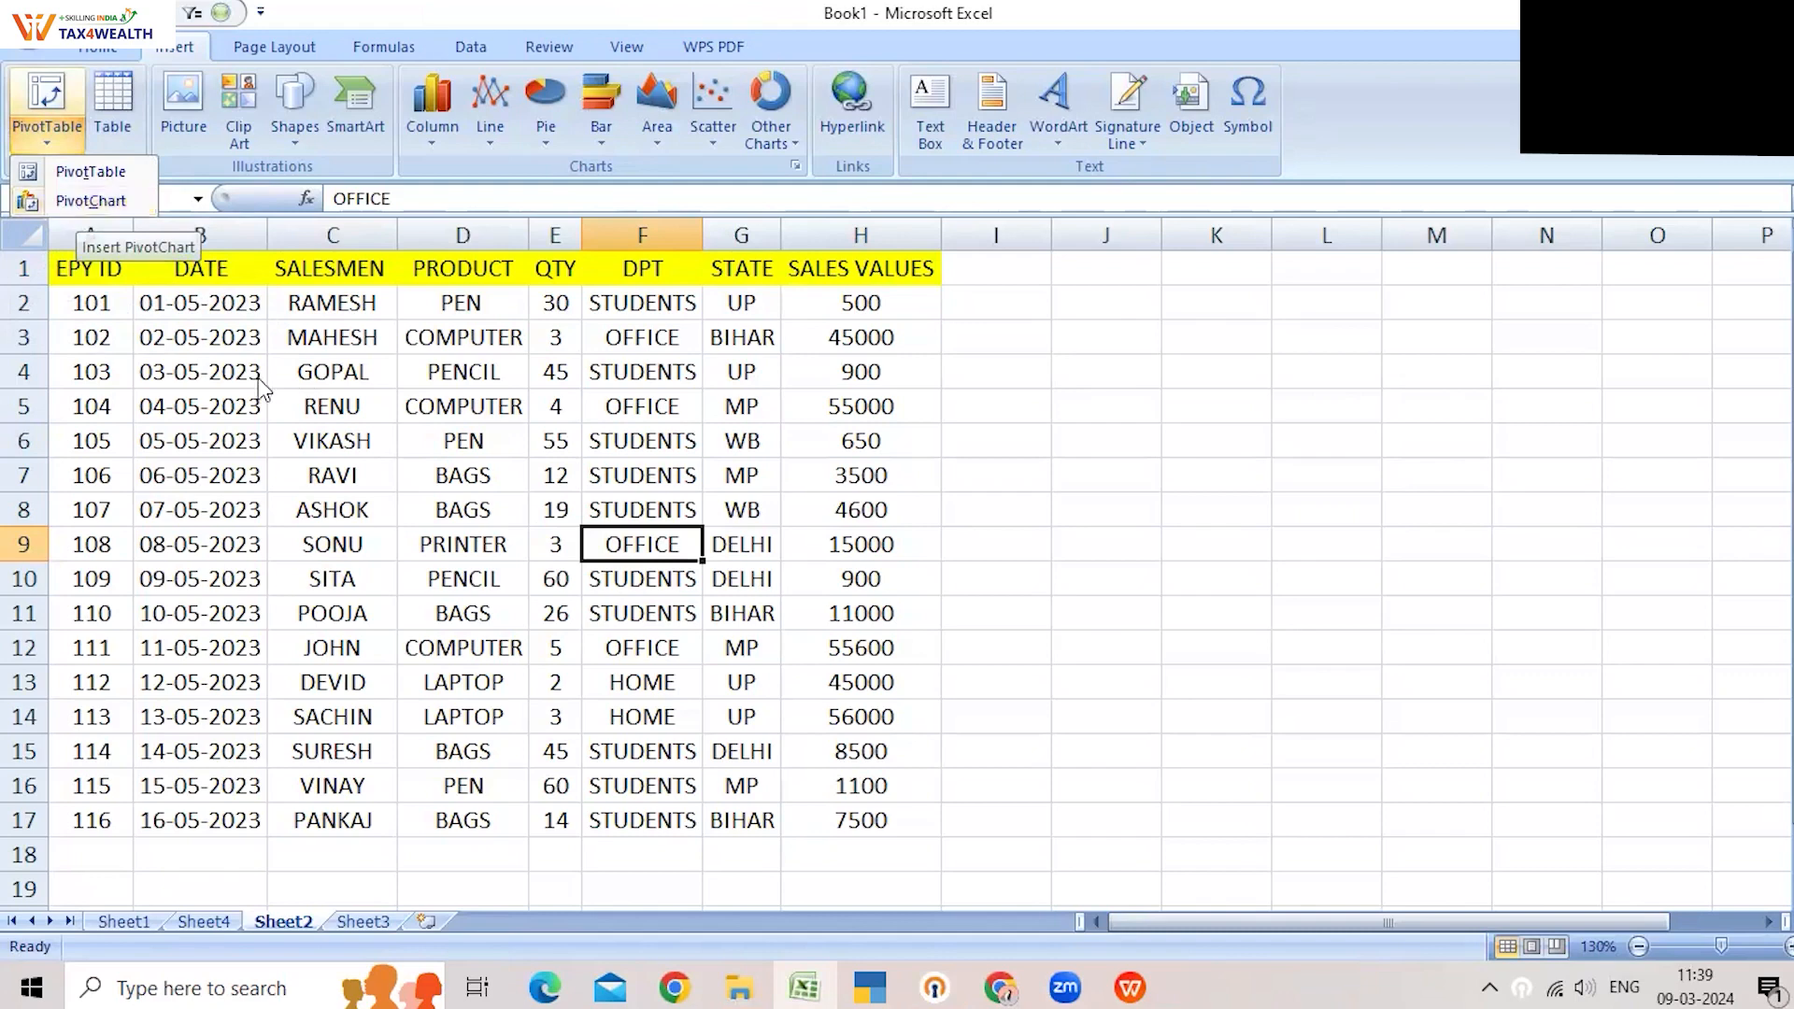
pyautogui.click(90, 201)
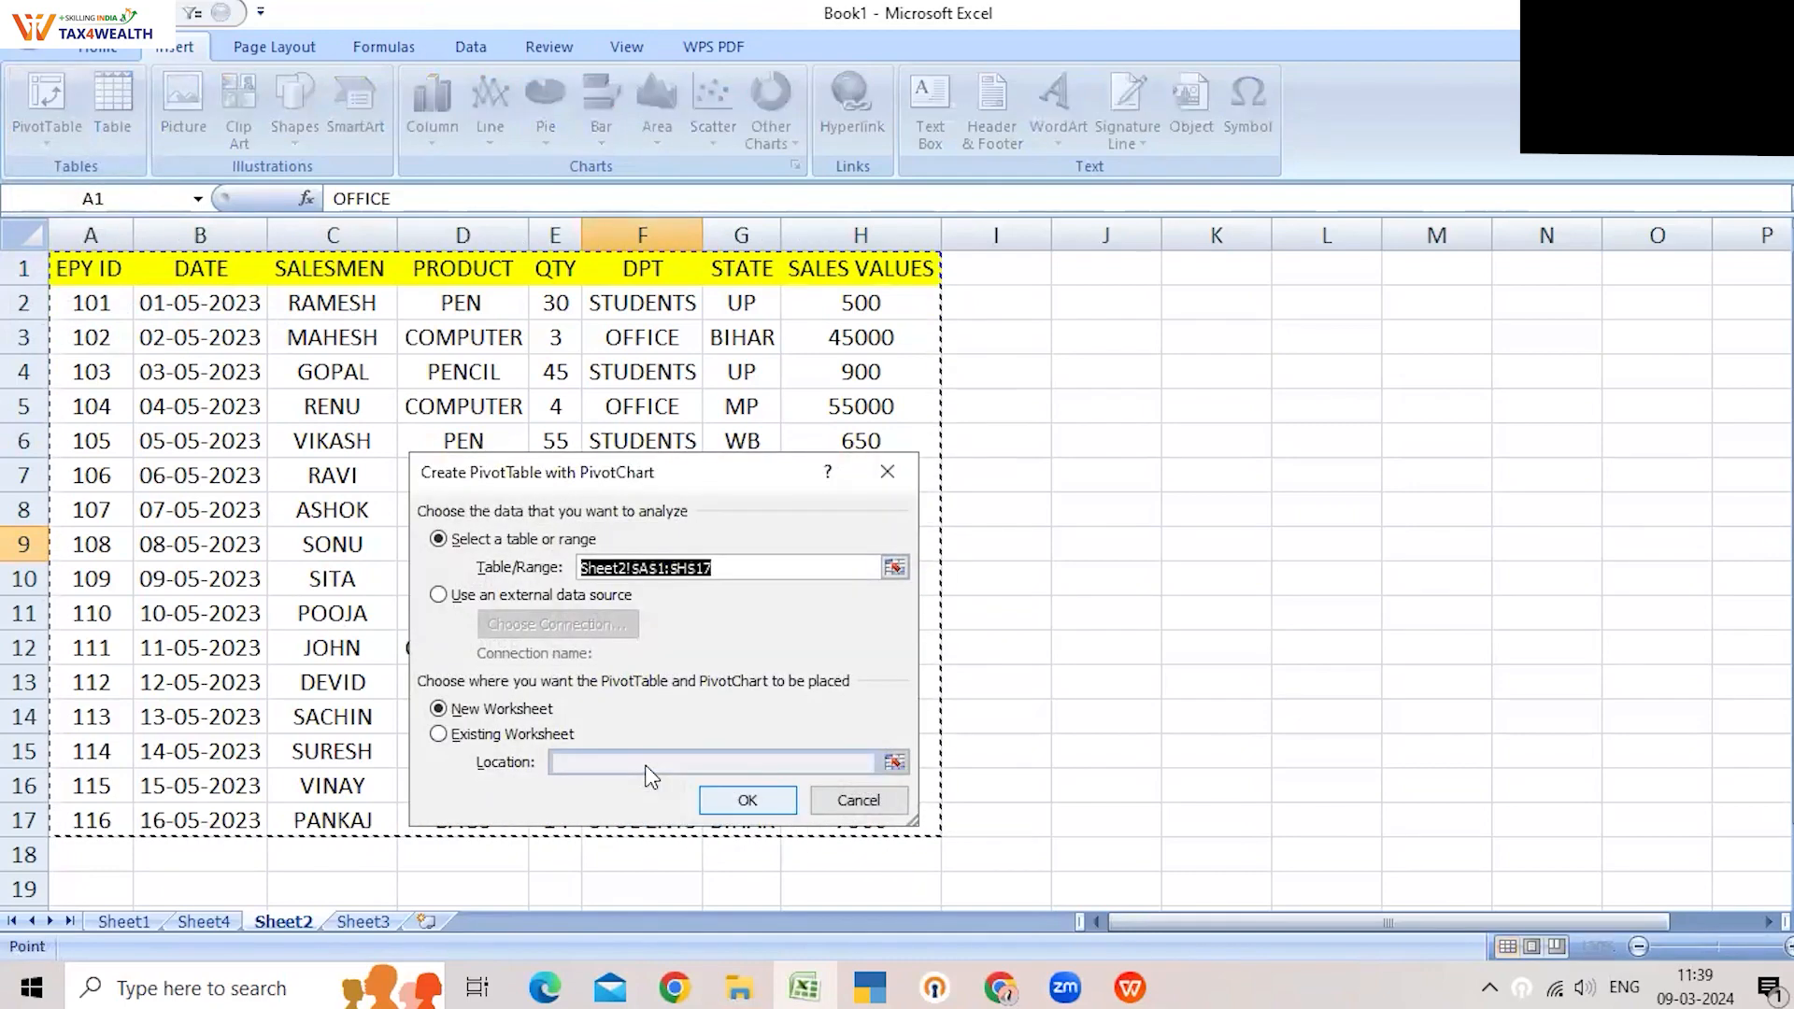
pyautogui.press('Return')
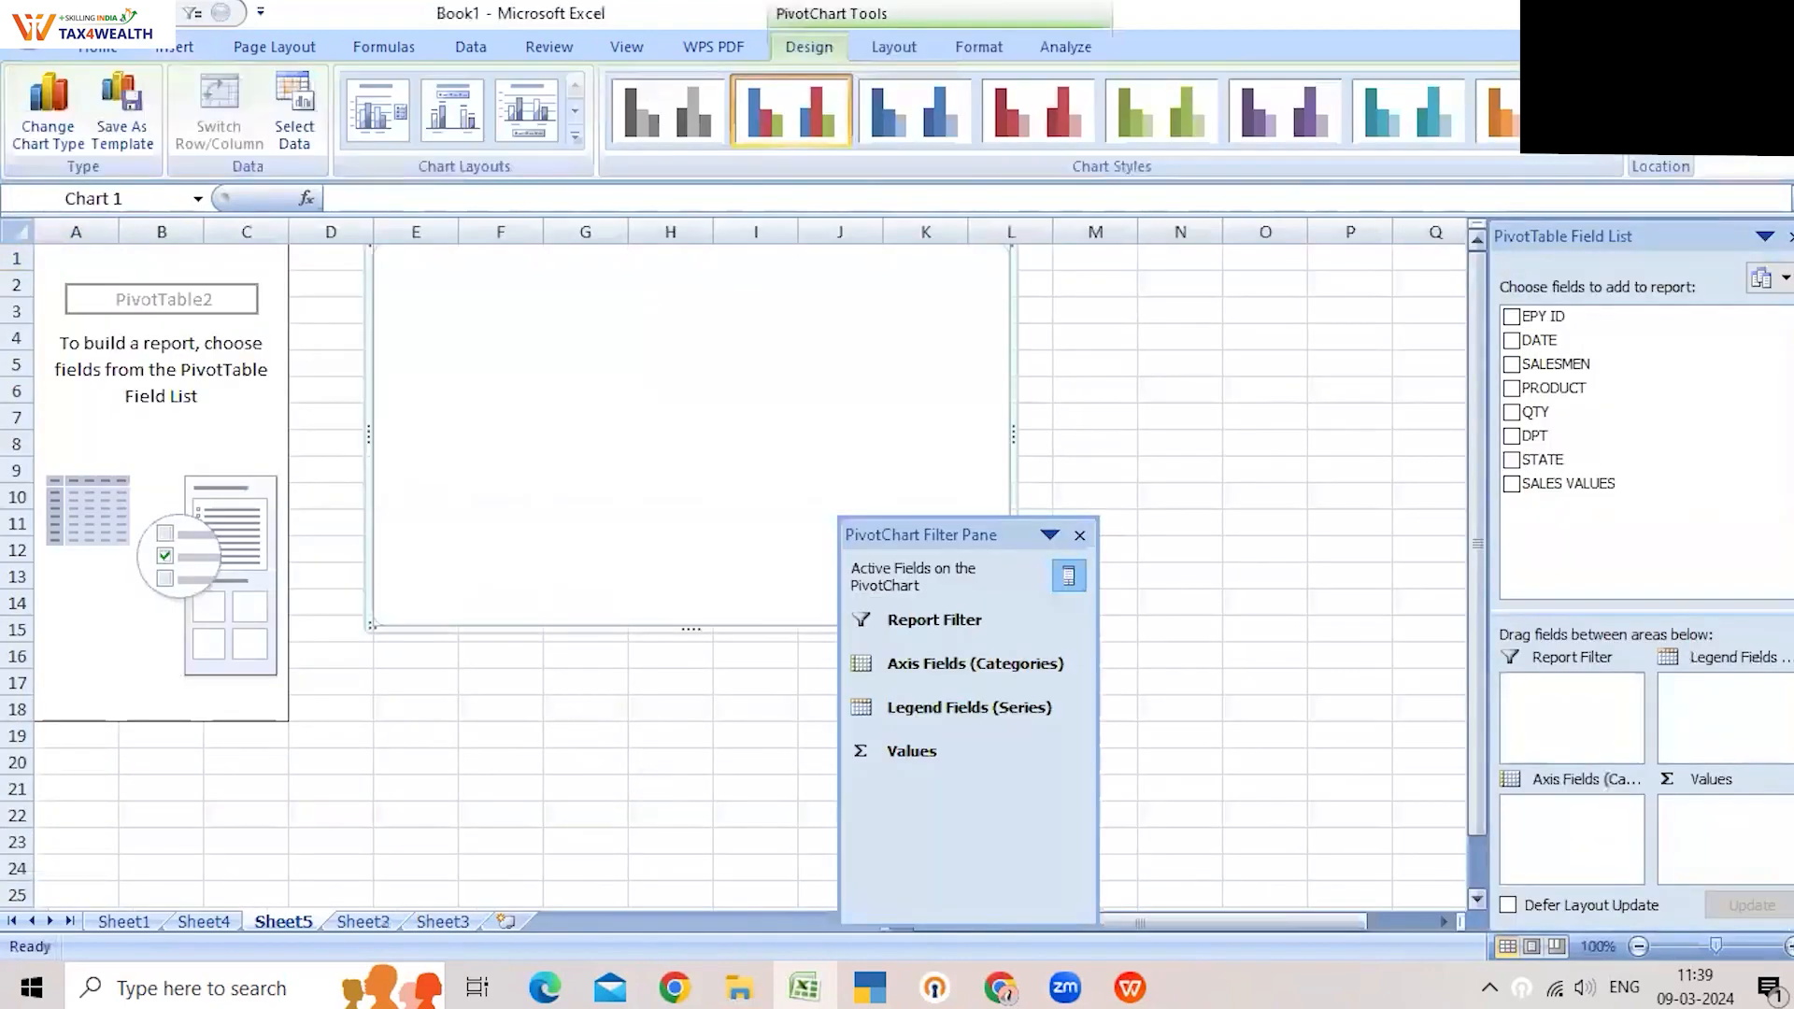
# Build the PivotChart with SALES VALUES as values and STATE as the axis field, then close the filter pane.
pyautogui.moveTo(1571, 495); pyautogui.dragTo(1734, 827)
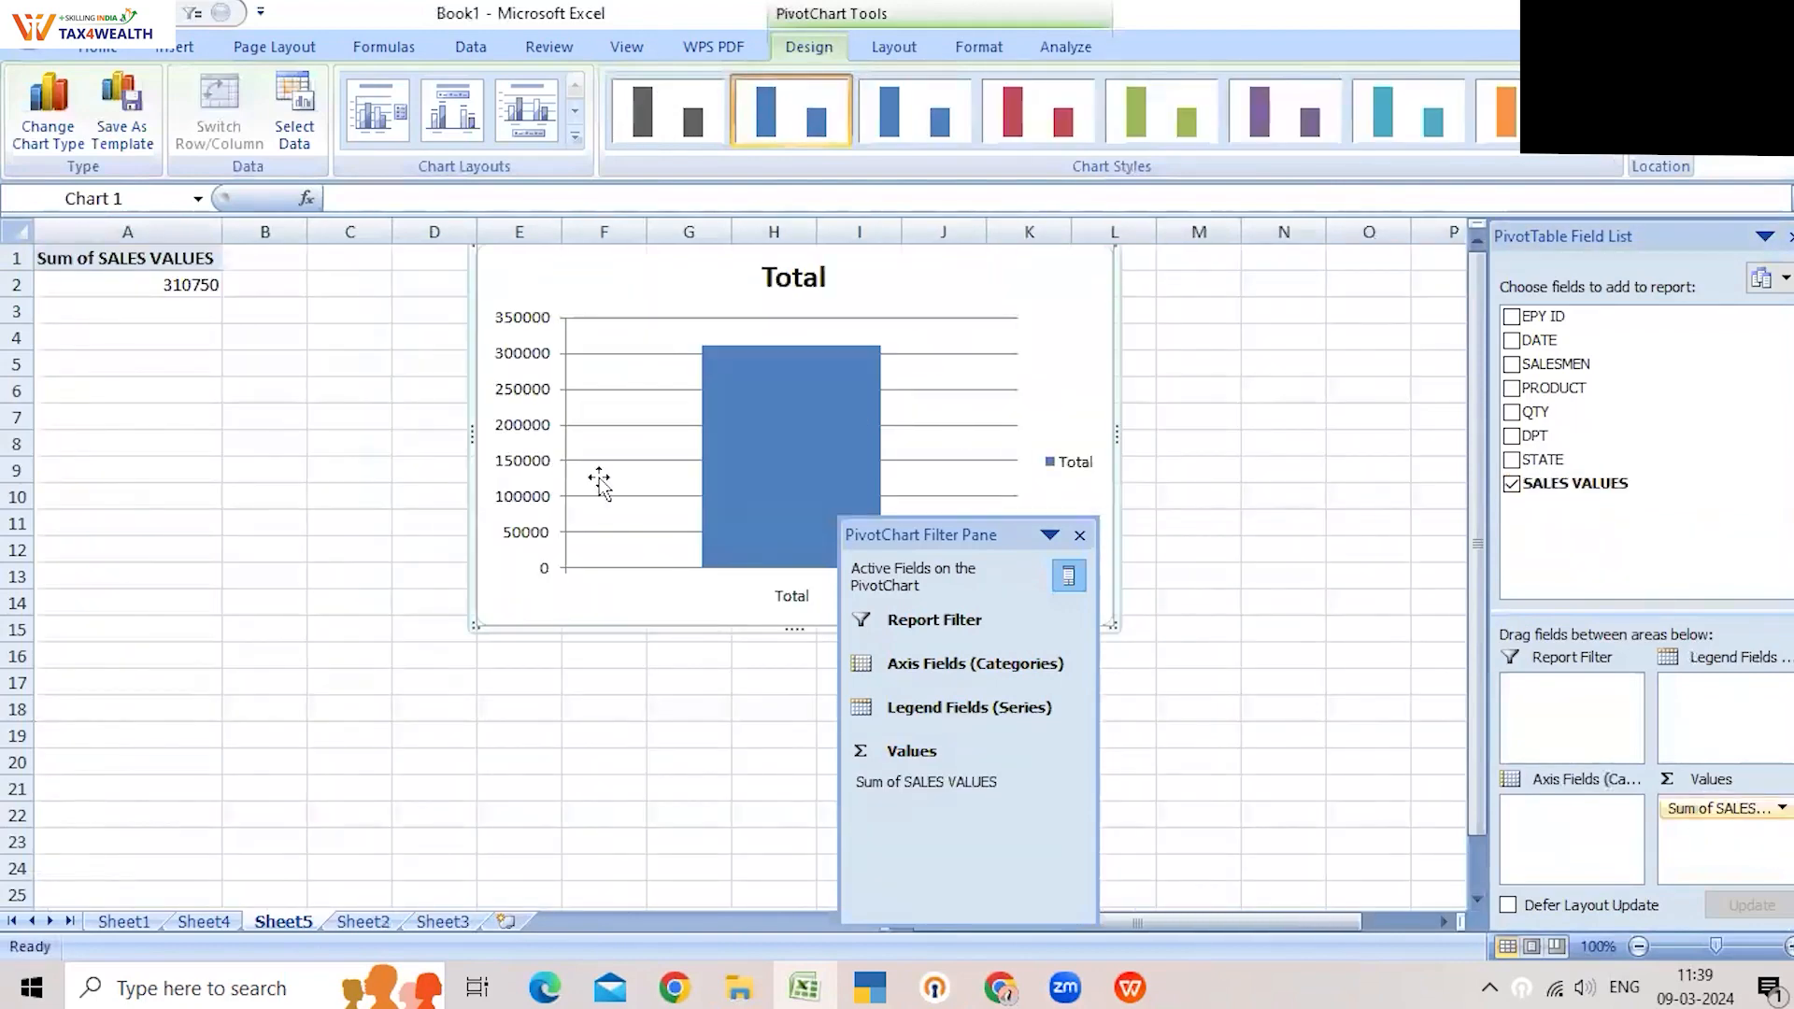
pyautogui.moveTo(802, 396)
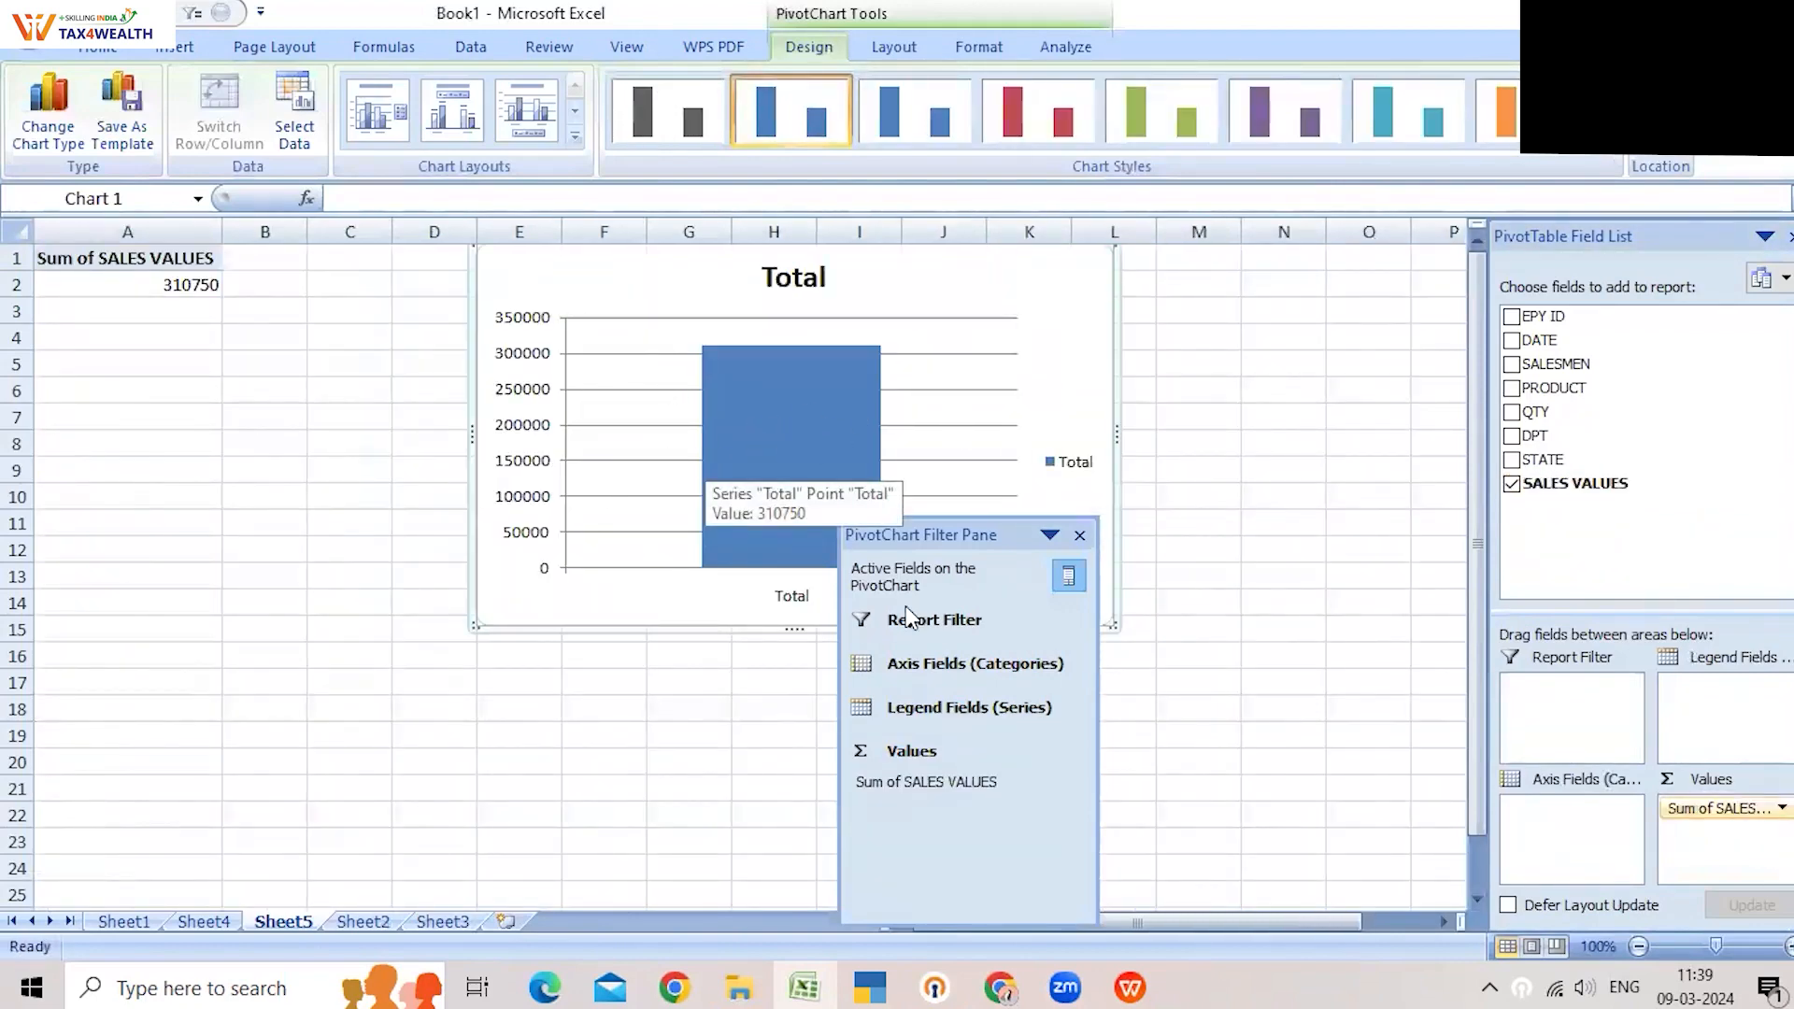
pyautogui.moveTo(726, 498)
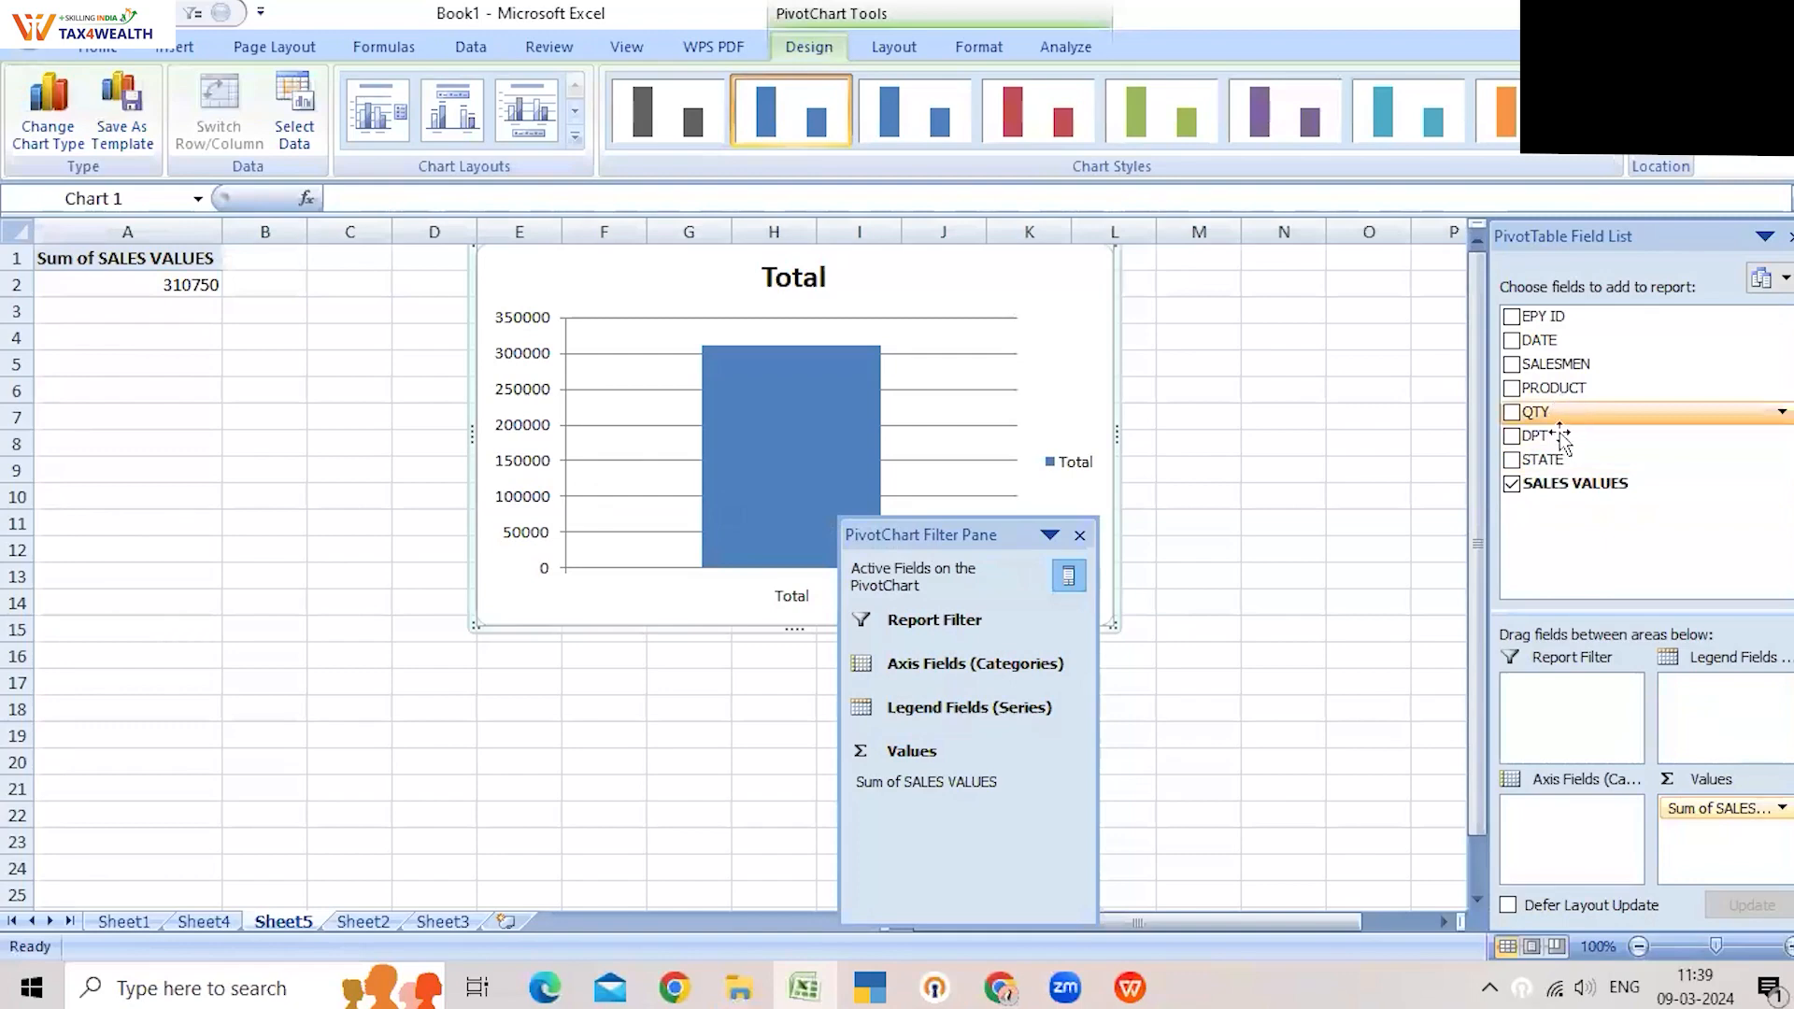
pyautogui.moveTo(1542, 459); pyautogui.dragTo(1570, 823)
pyautogui.click(1080, 535)
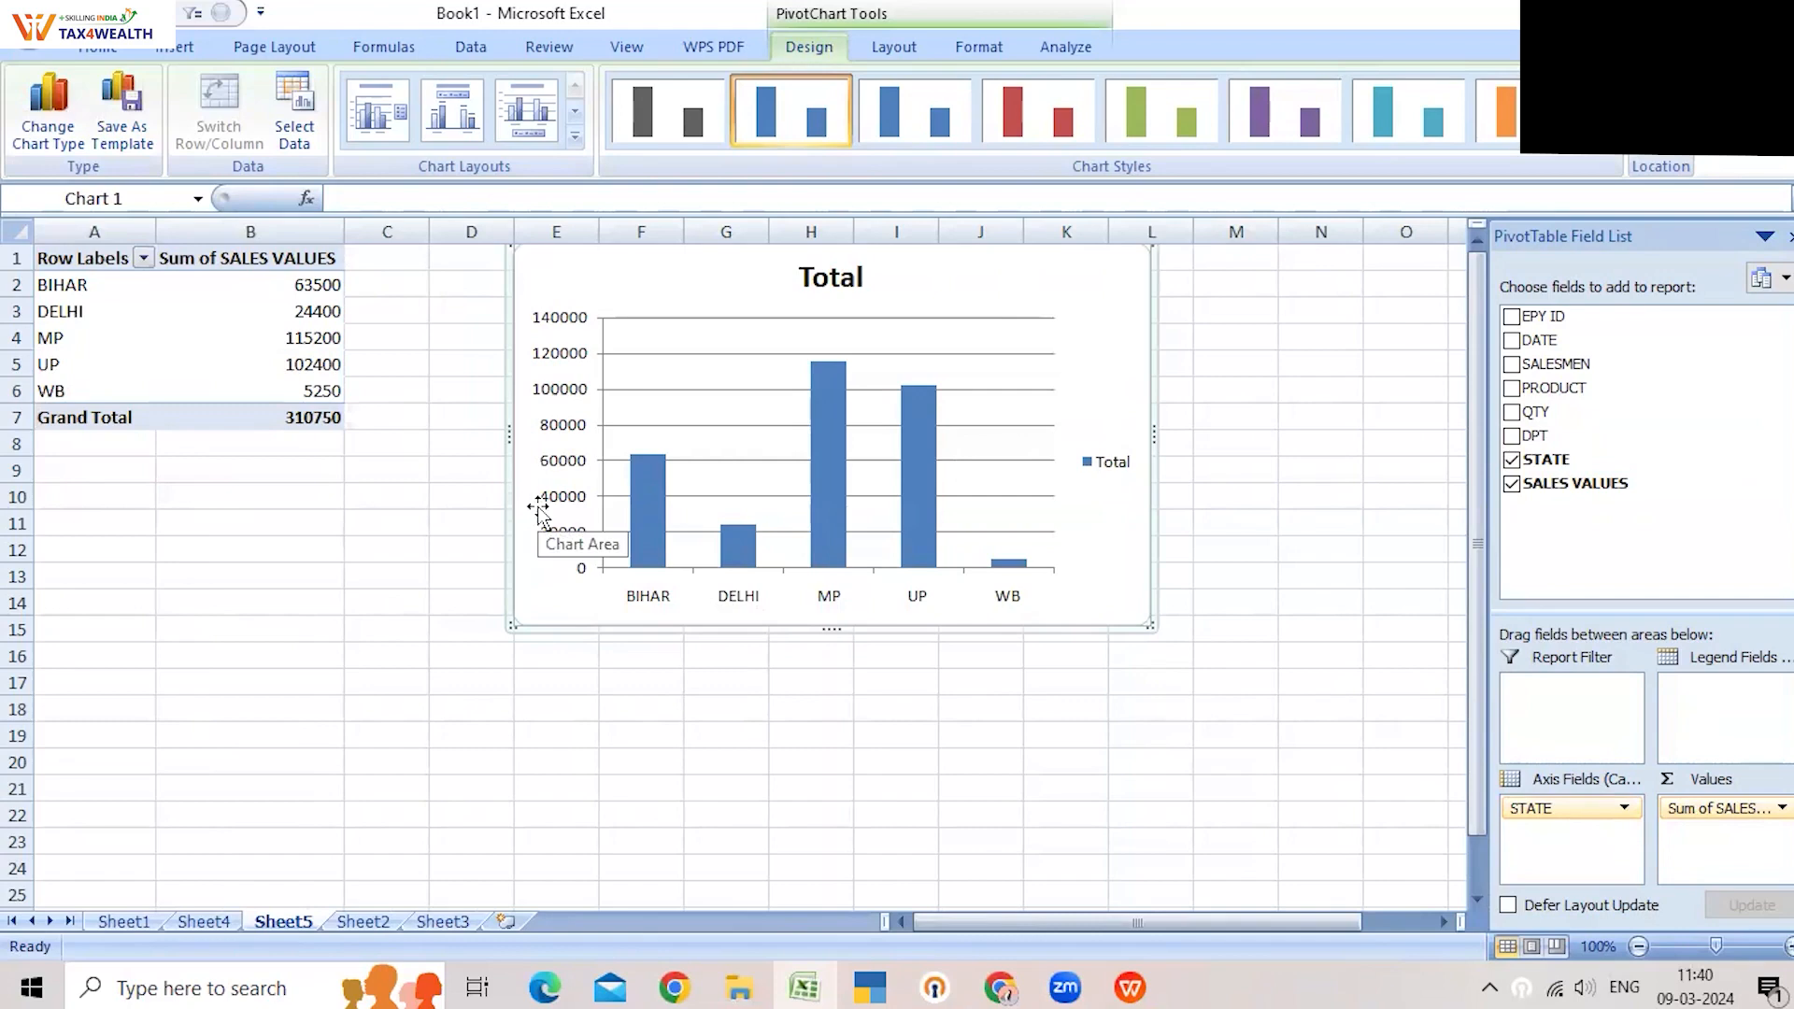
# Move the STATE field to the Legend Fields area, then return it to the Axis Fields area.
pyautogui.moveTo(1622, 808); pyautogui.dragTo(1691, 720)
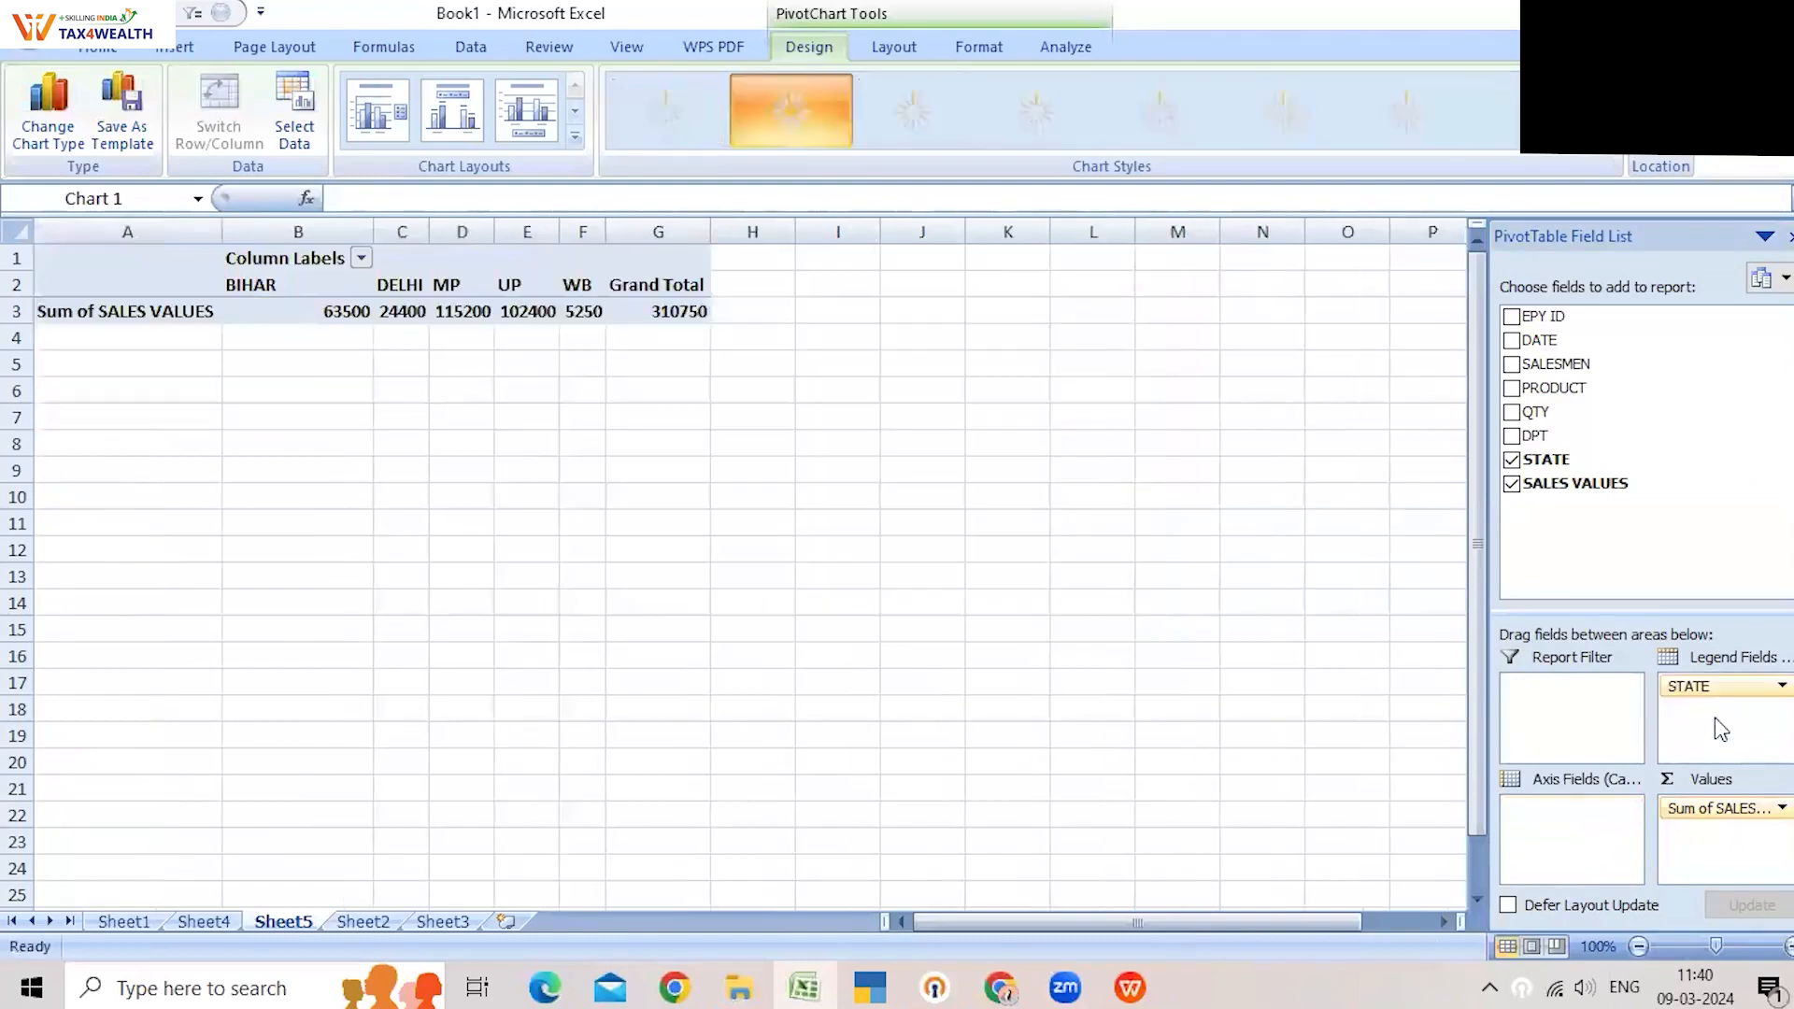
pyautogui.moveTo(877, 556)
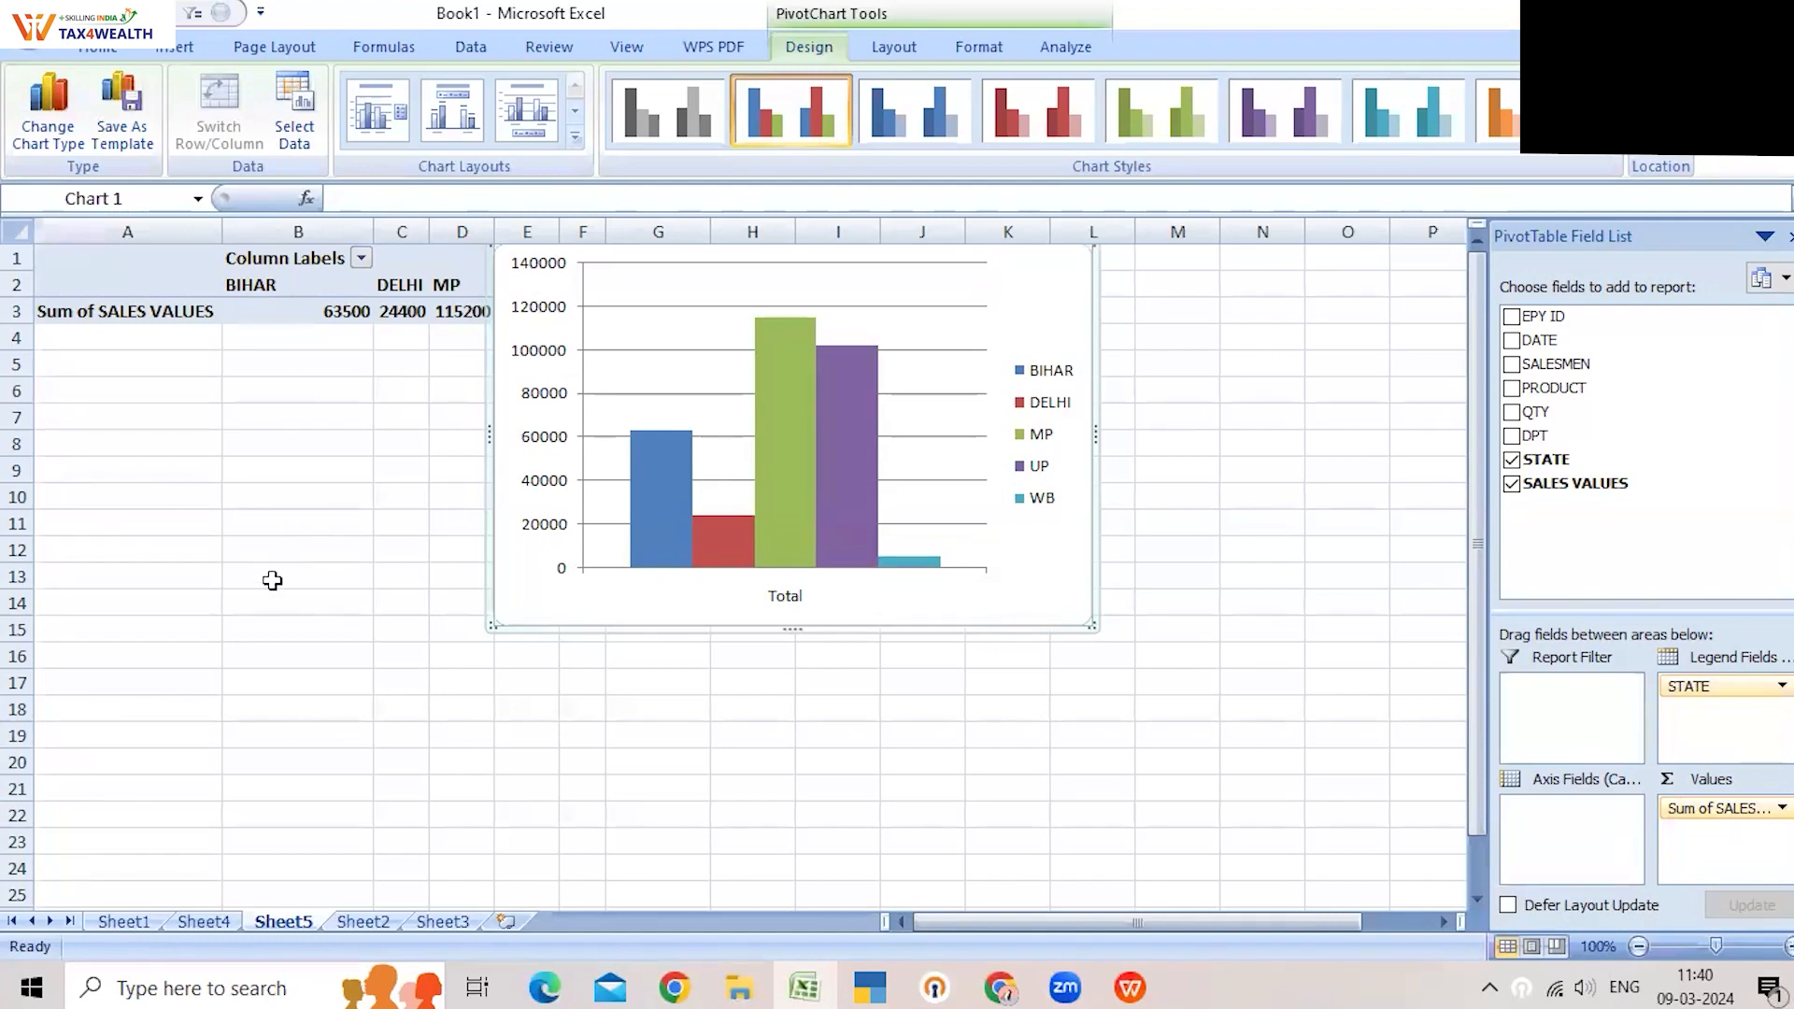
pyautogui.click(308, 554)
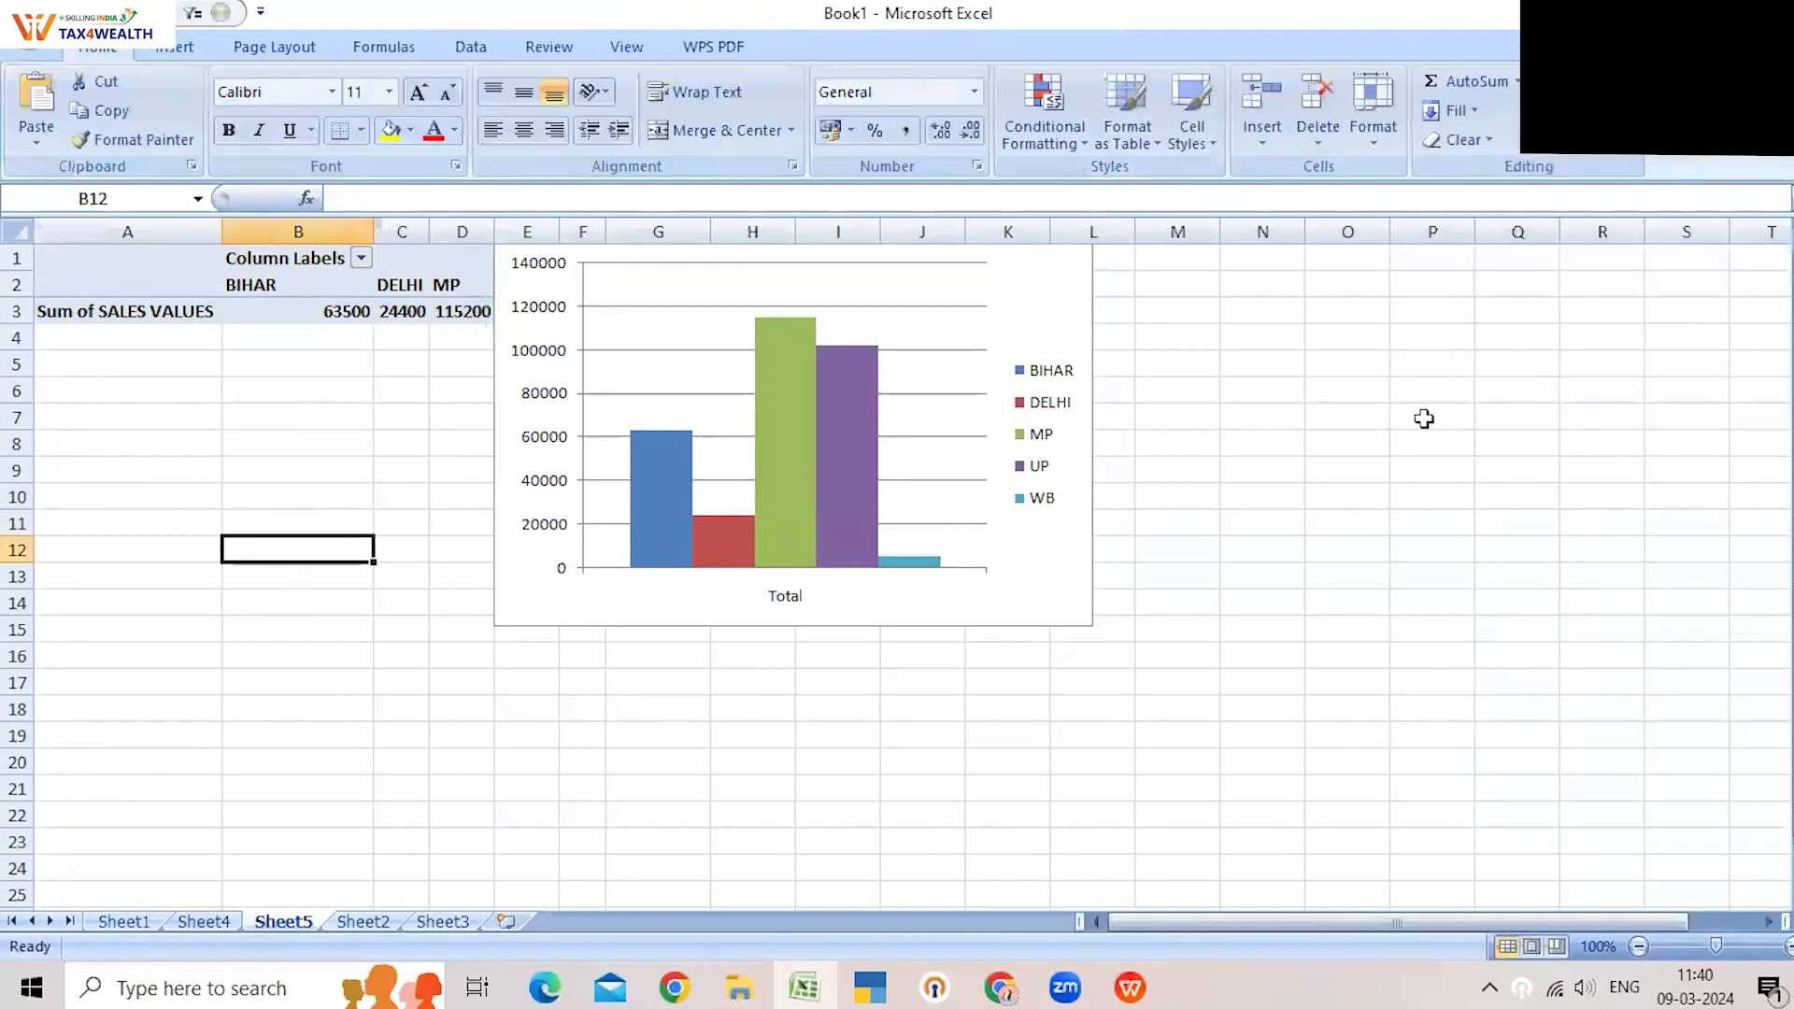
pyautogui.click(846, 423)
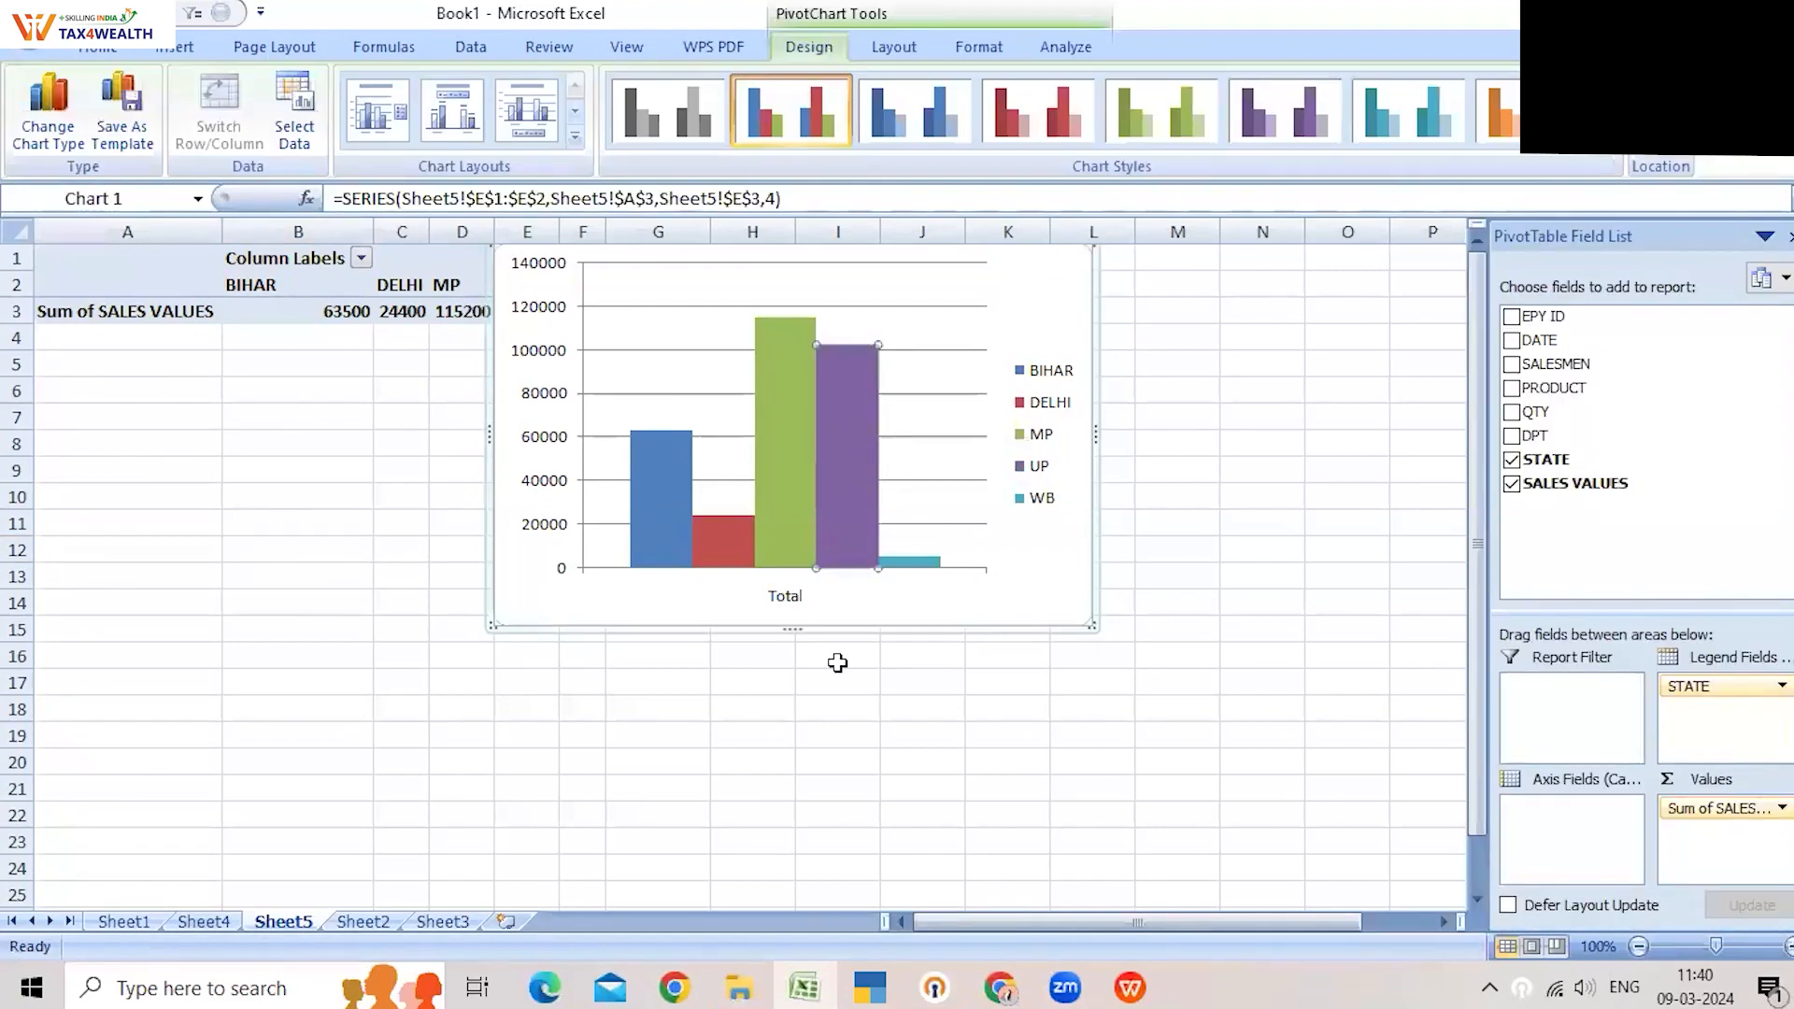
pyautogui.moveTo(1716, 684); pyautogui.dragTo(1570, 841)
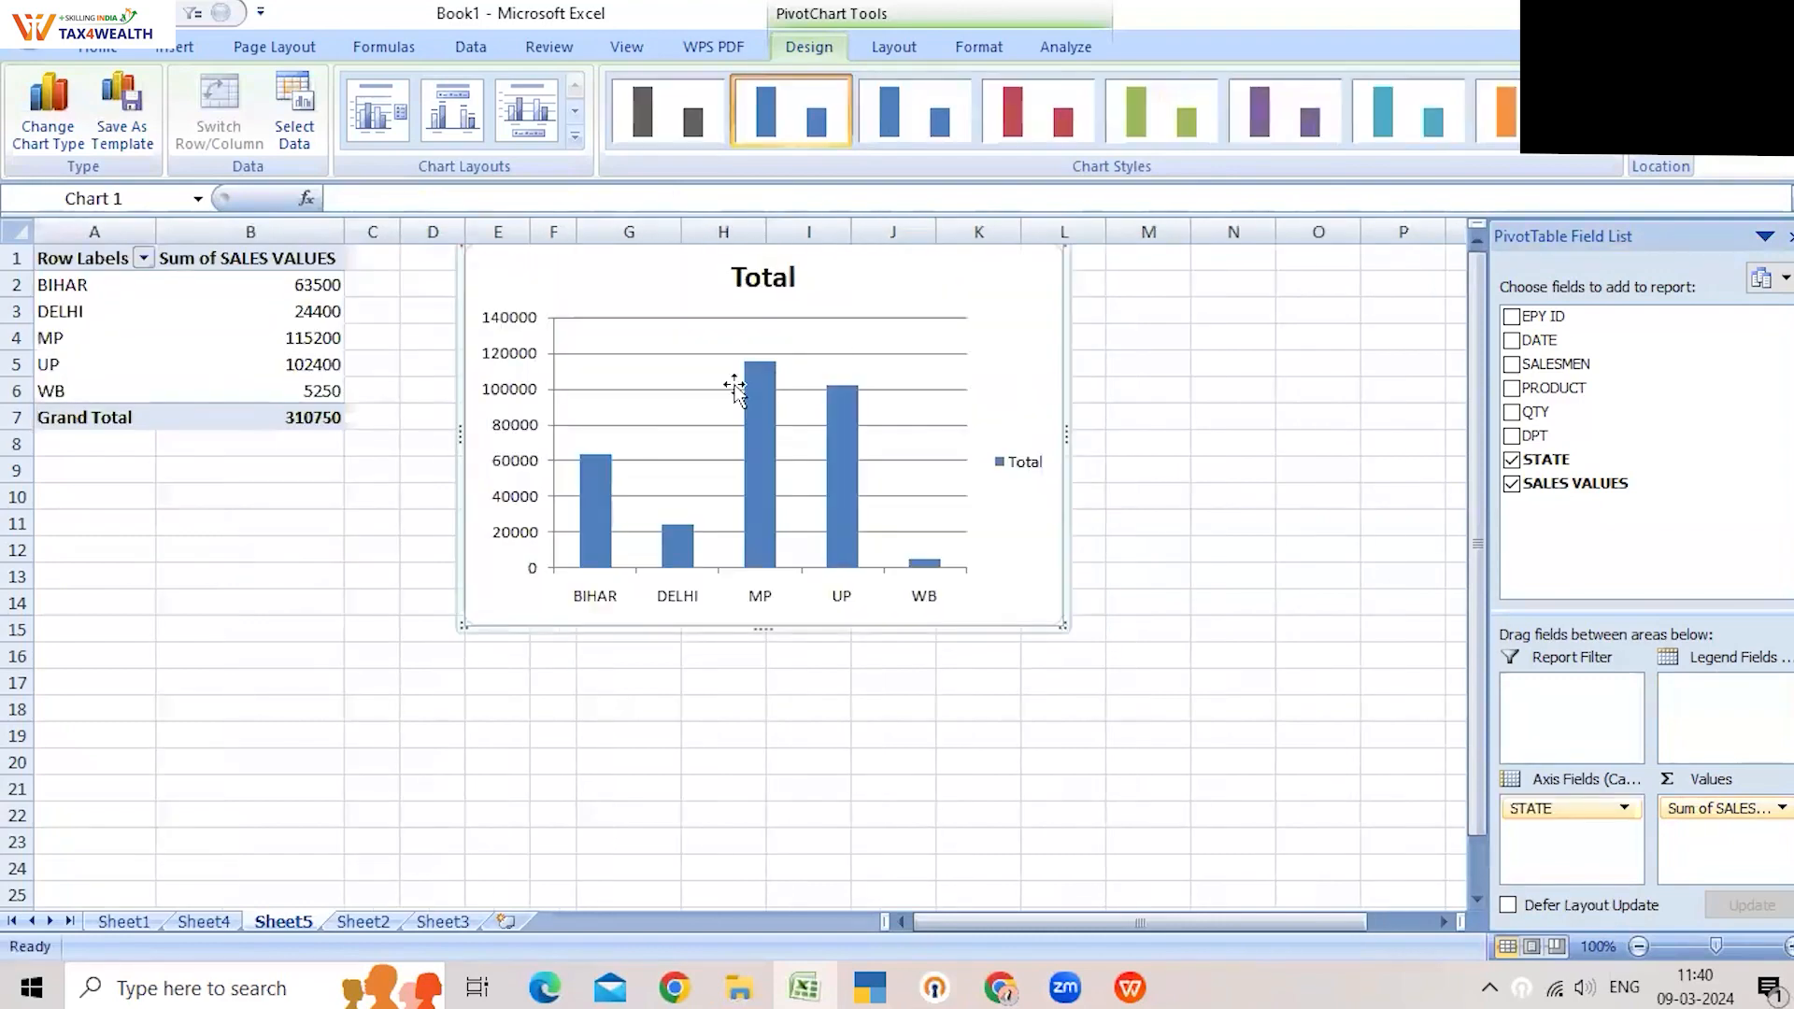
# Try several chart styles on the PivotChart and apply the orange style with a shaded plot area.
pyautogui.click(1040, 117)
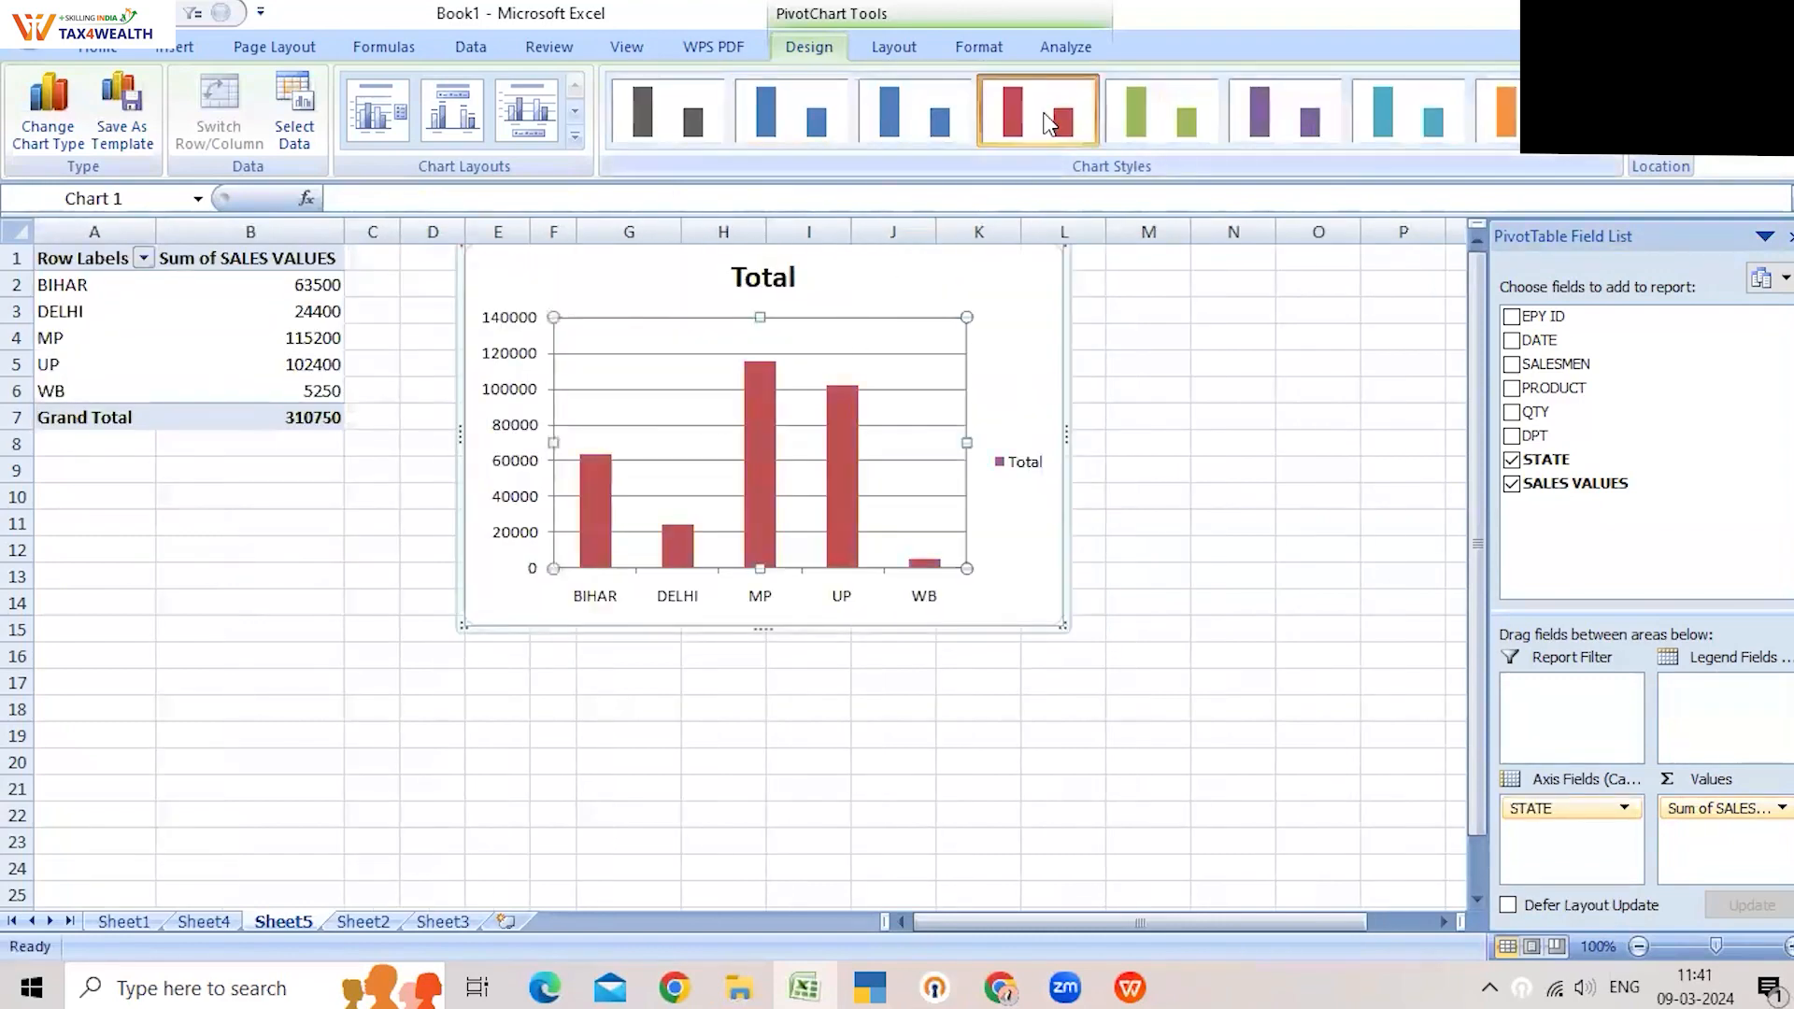
pyautogui.click(1134, 115)
pyautogui.click(1282, 115)
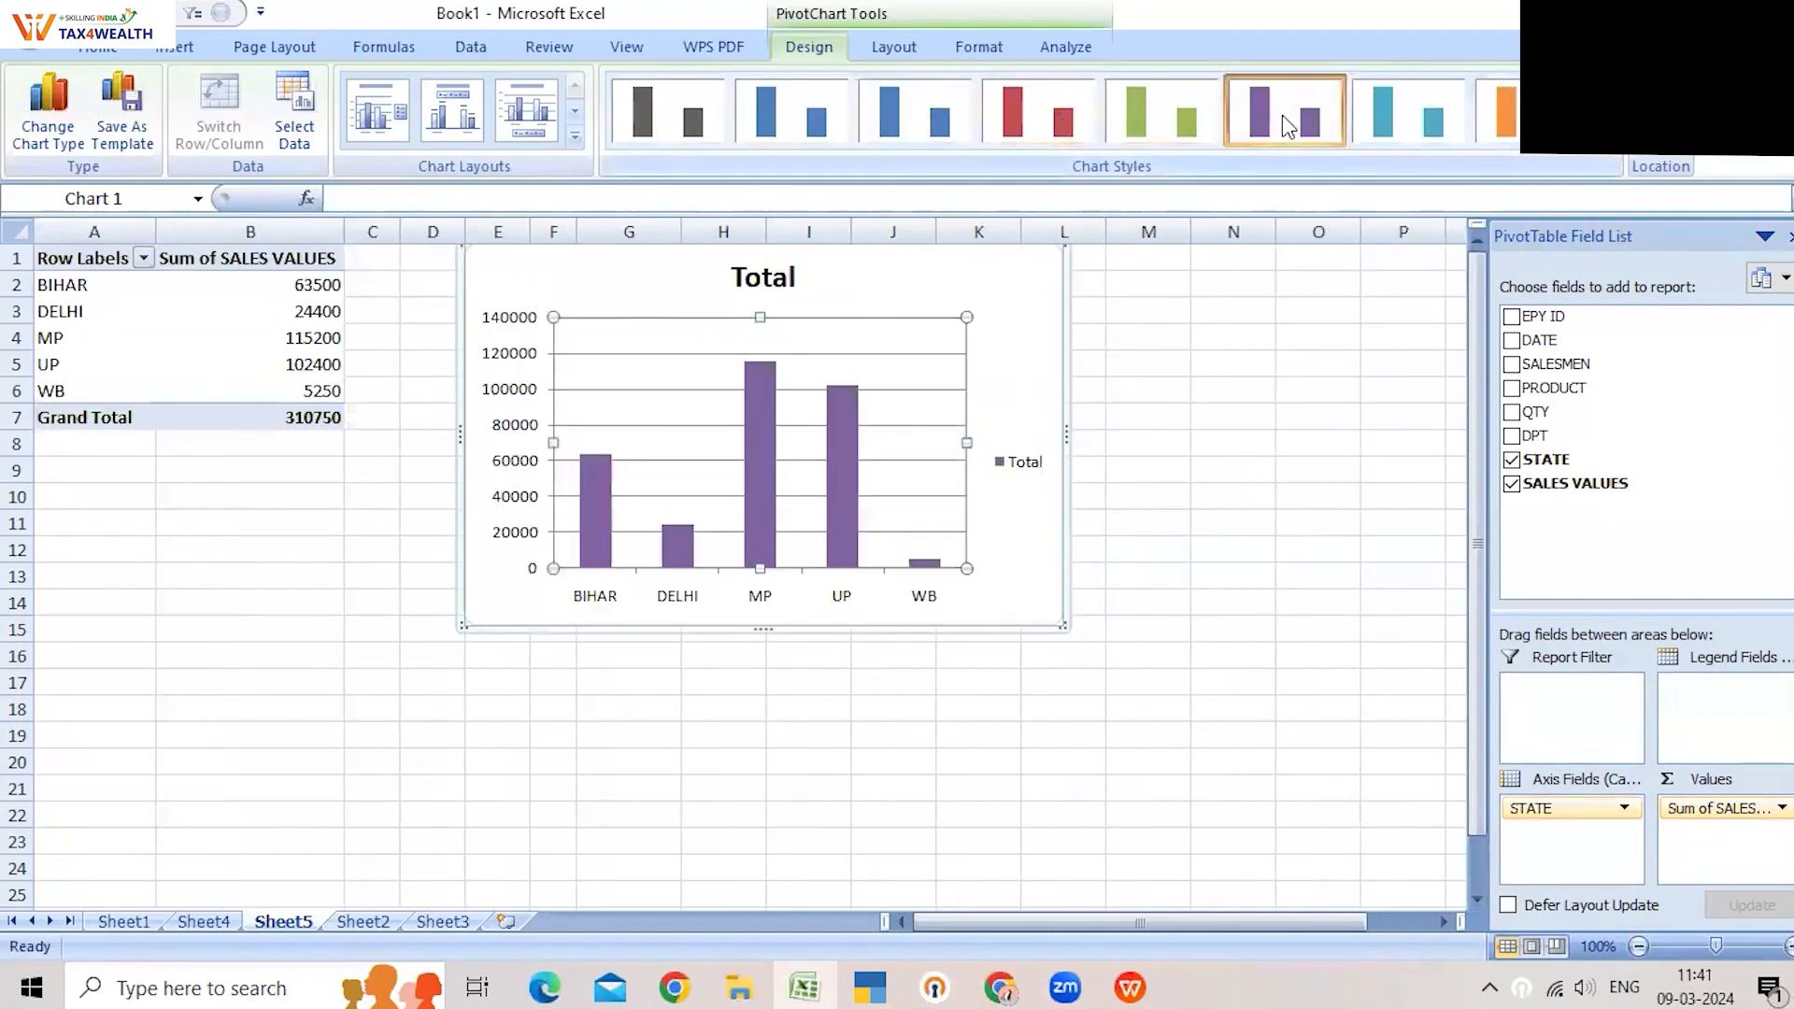
pyautogui.click(1429, 125)
pyautogui.click(1493, 120)
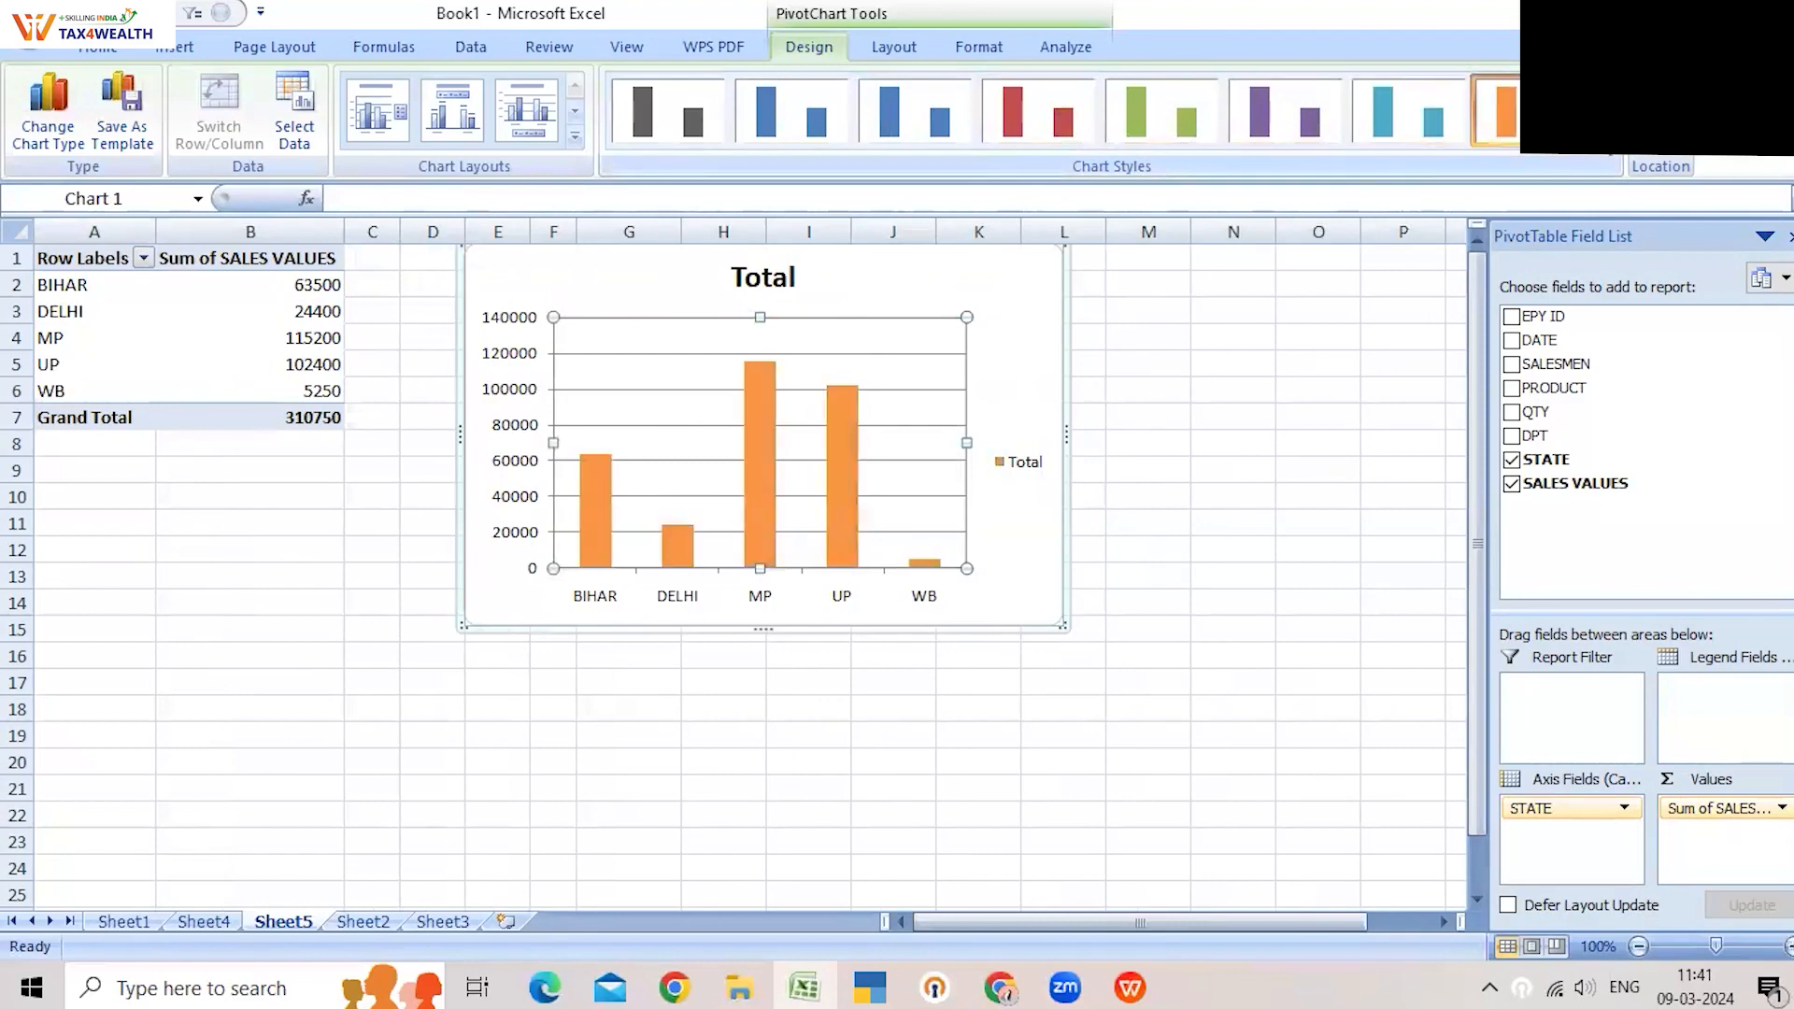
pyautogui.click(1605, 148)
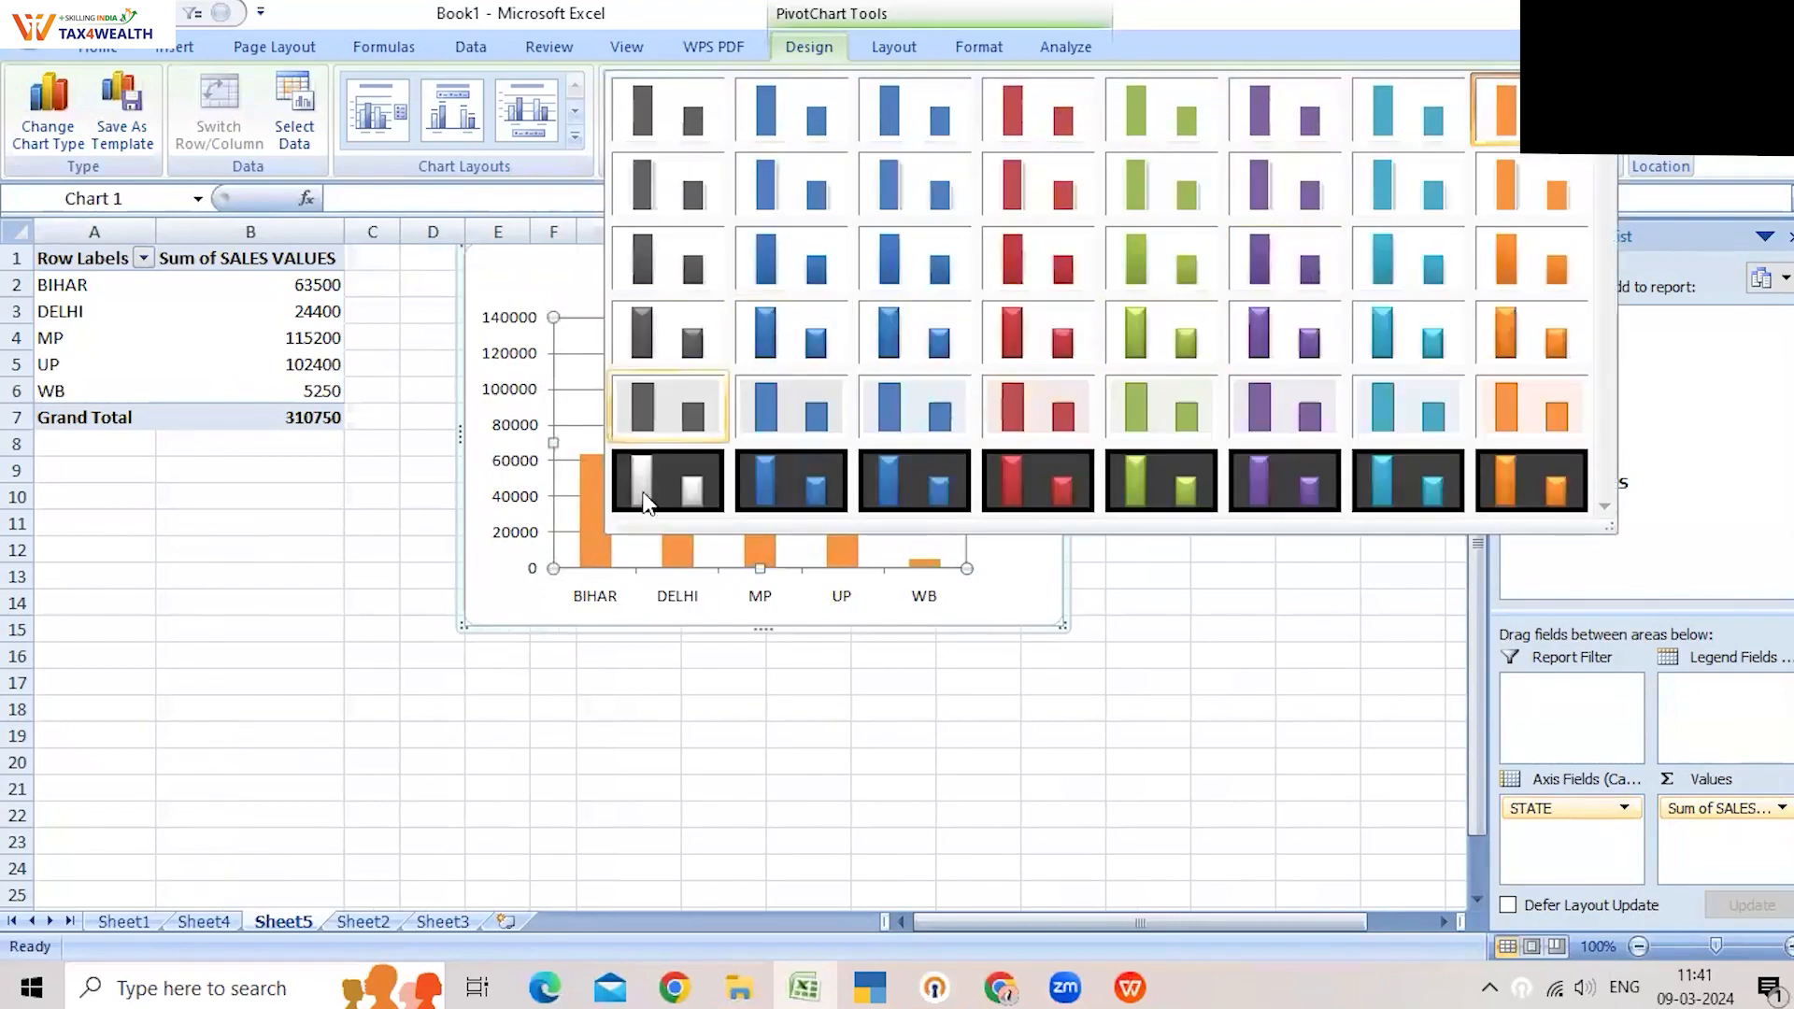
pyautogui.click(1037, 481)
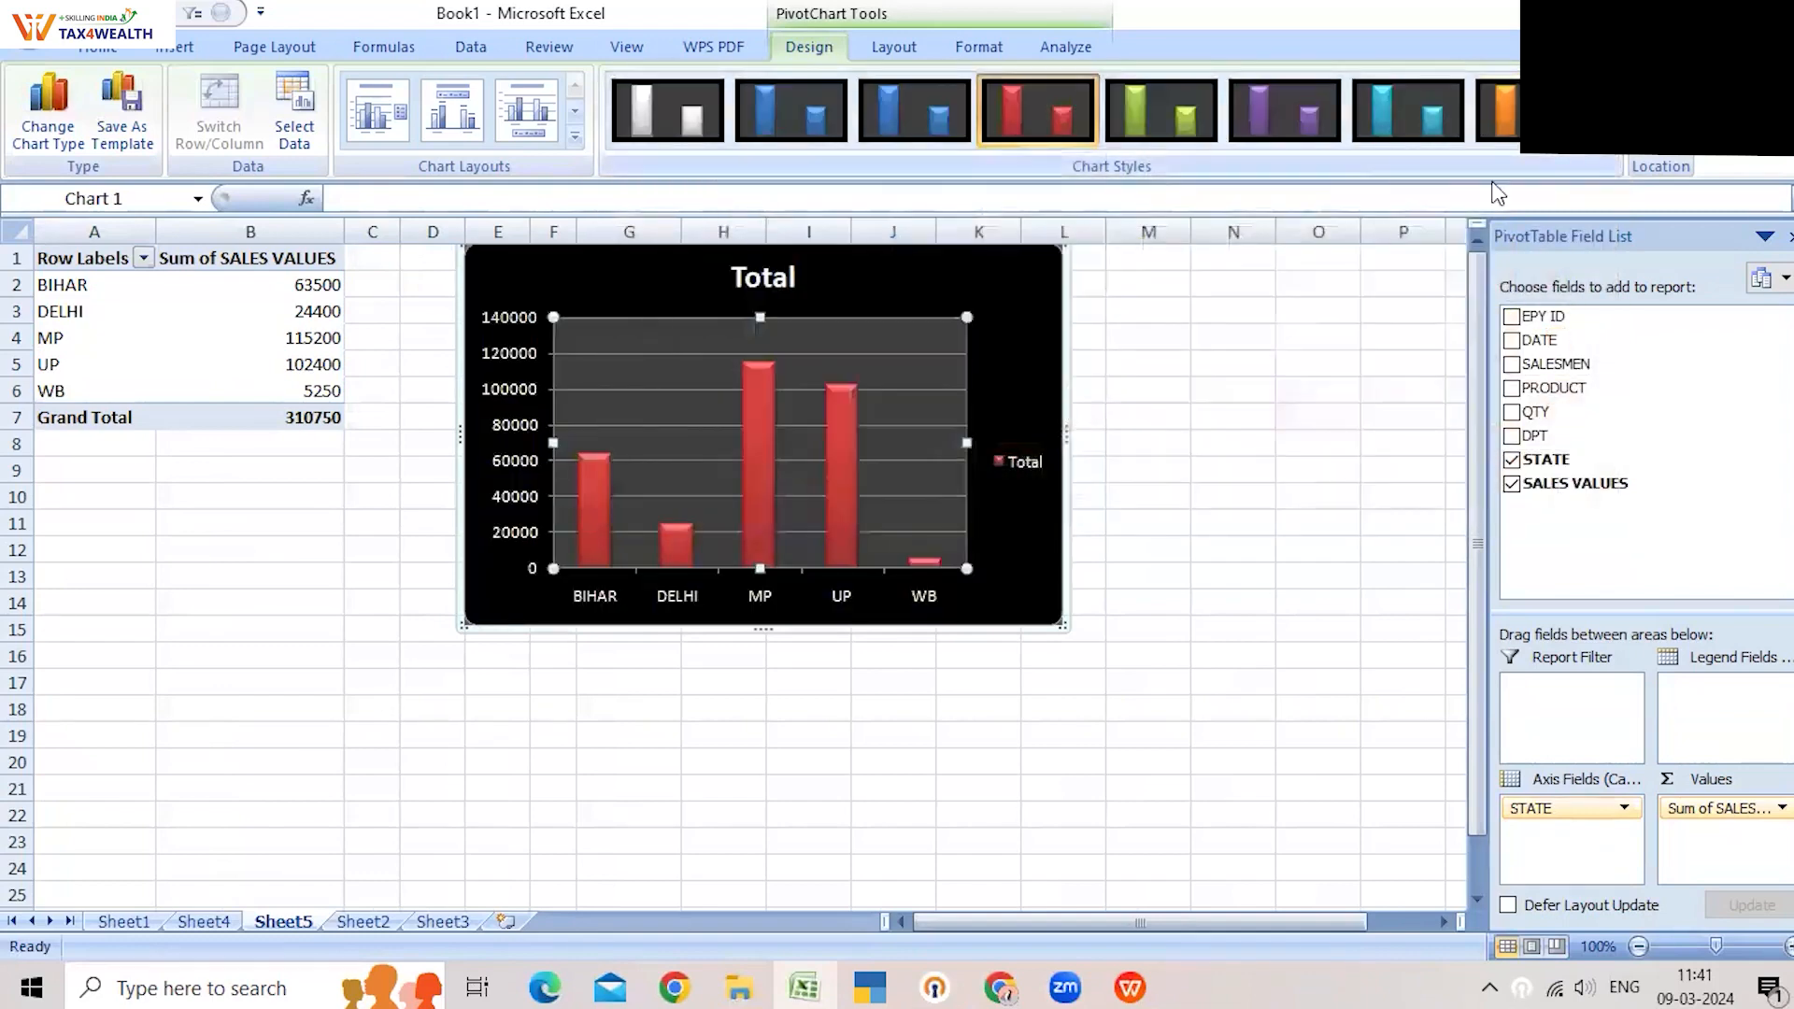
pyautogui.click(1606, 148)
pyautogui.click(1528, 404)
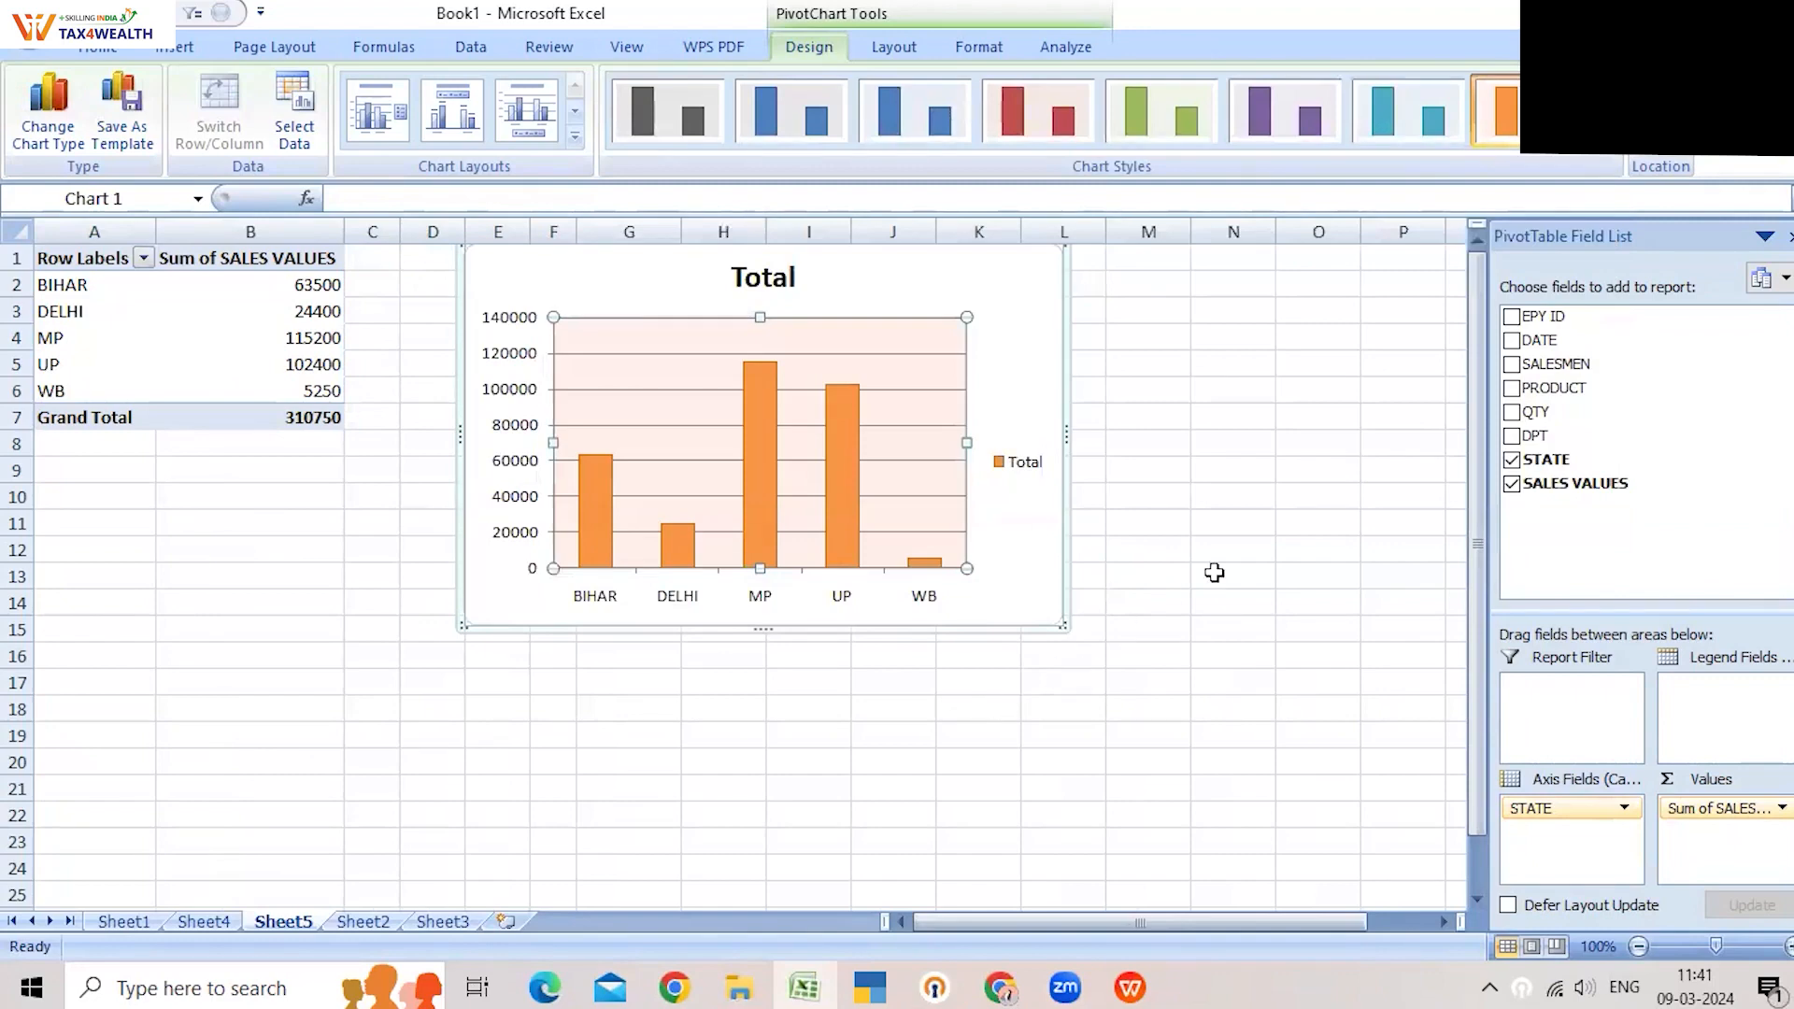
# Close the PivotTable Field List.
pyautogui.click(1218, 373)
pyautogui.click(825, 438)
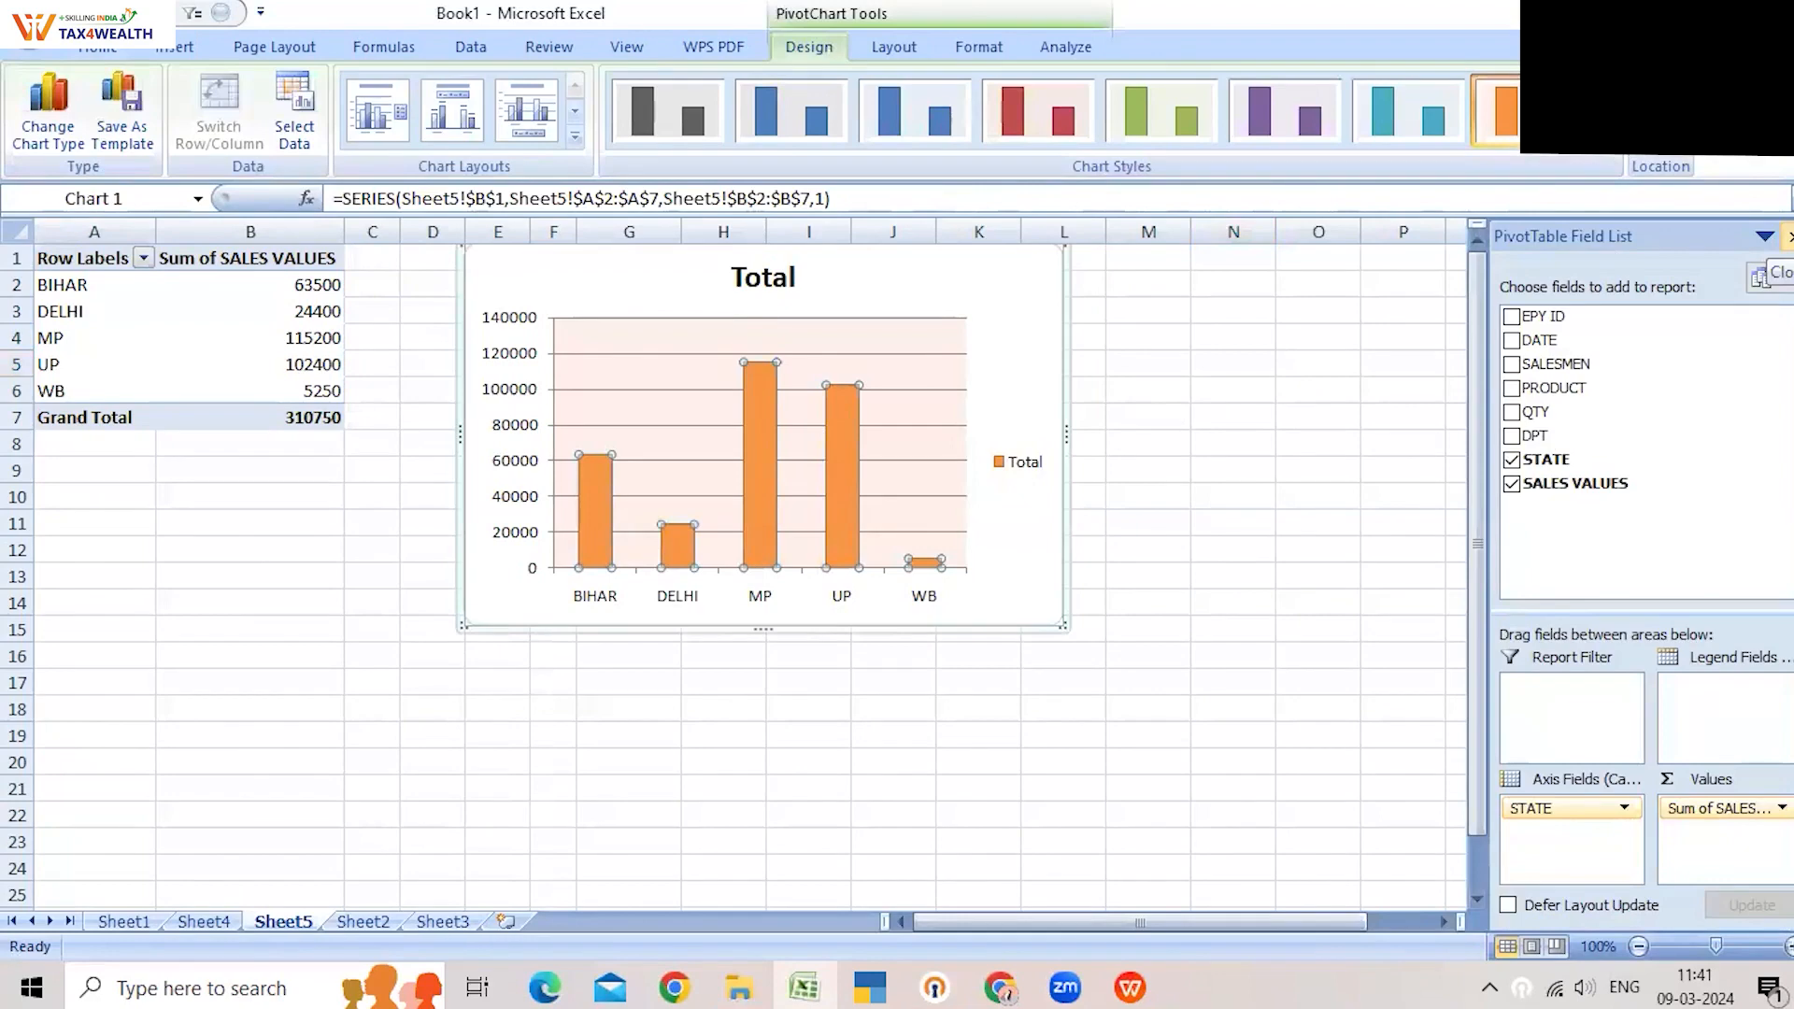
pyautogui.click(1787, 237)
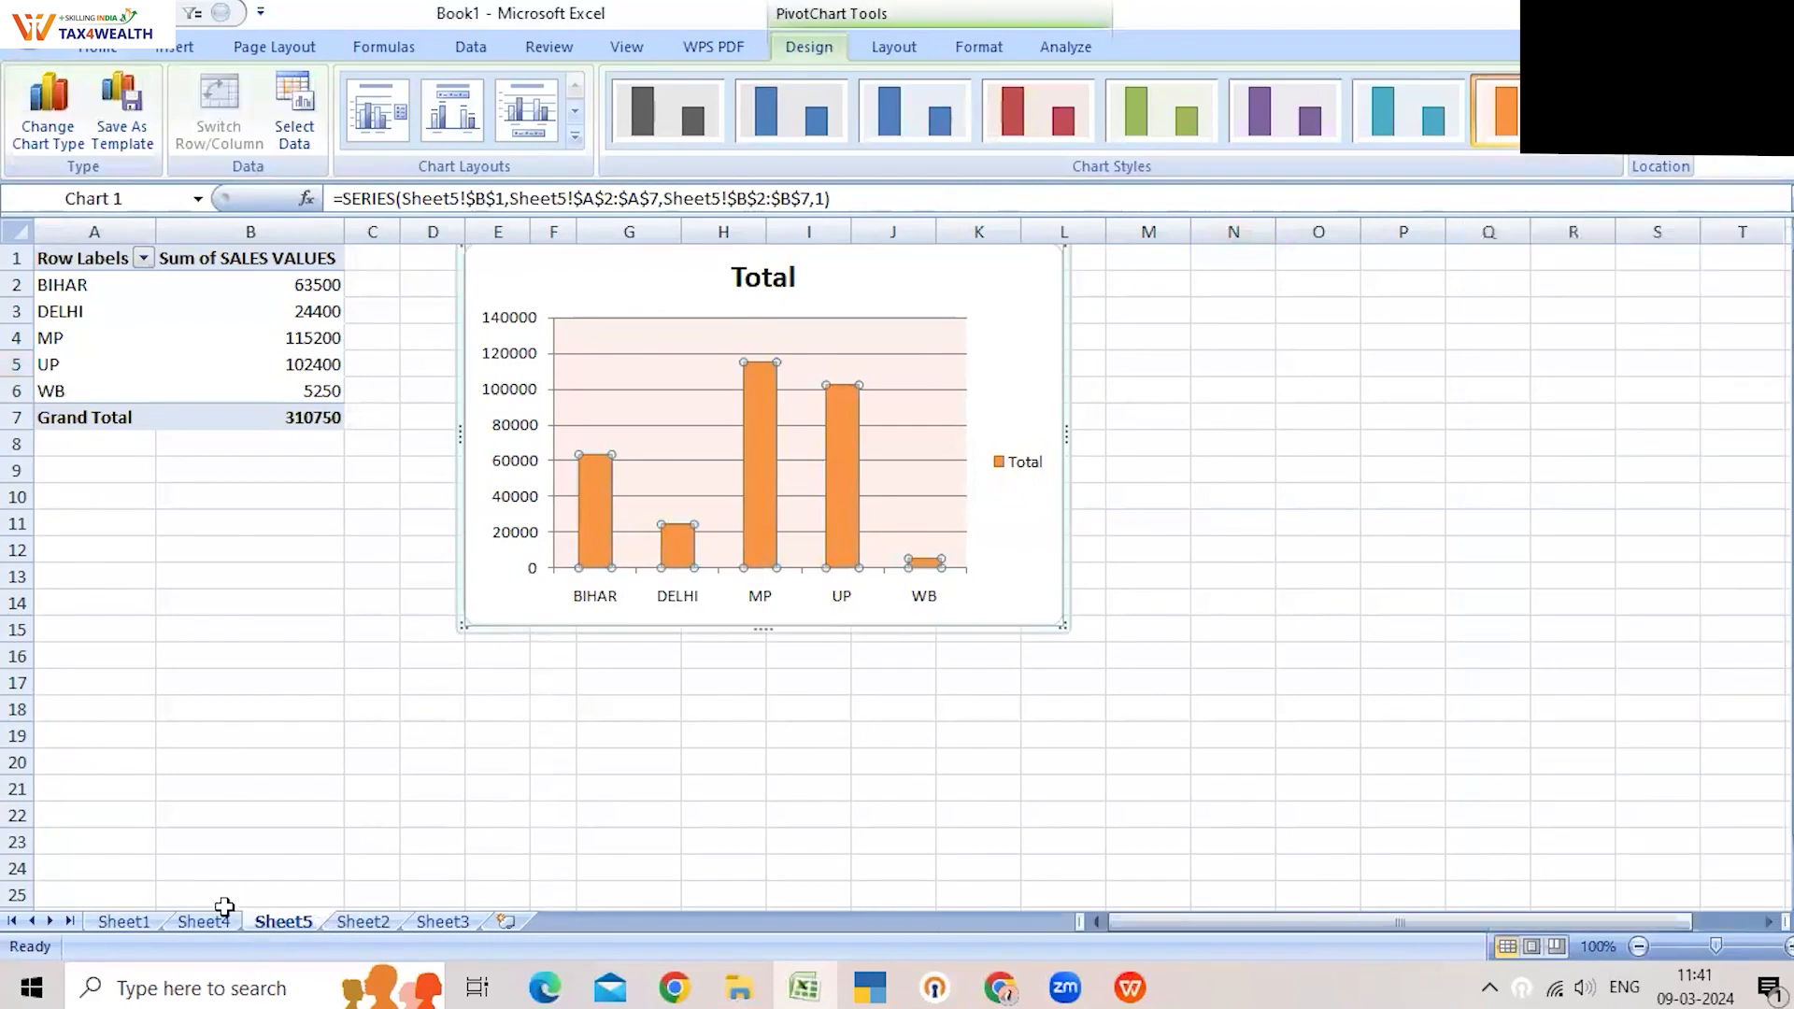
pyautogui.click(123, 922)
pyautogui.click(420, 635)
pyautogui.click(387, 467)
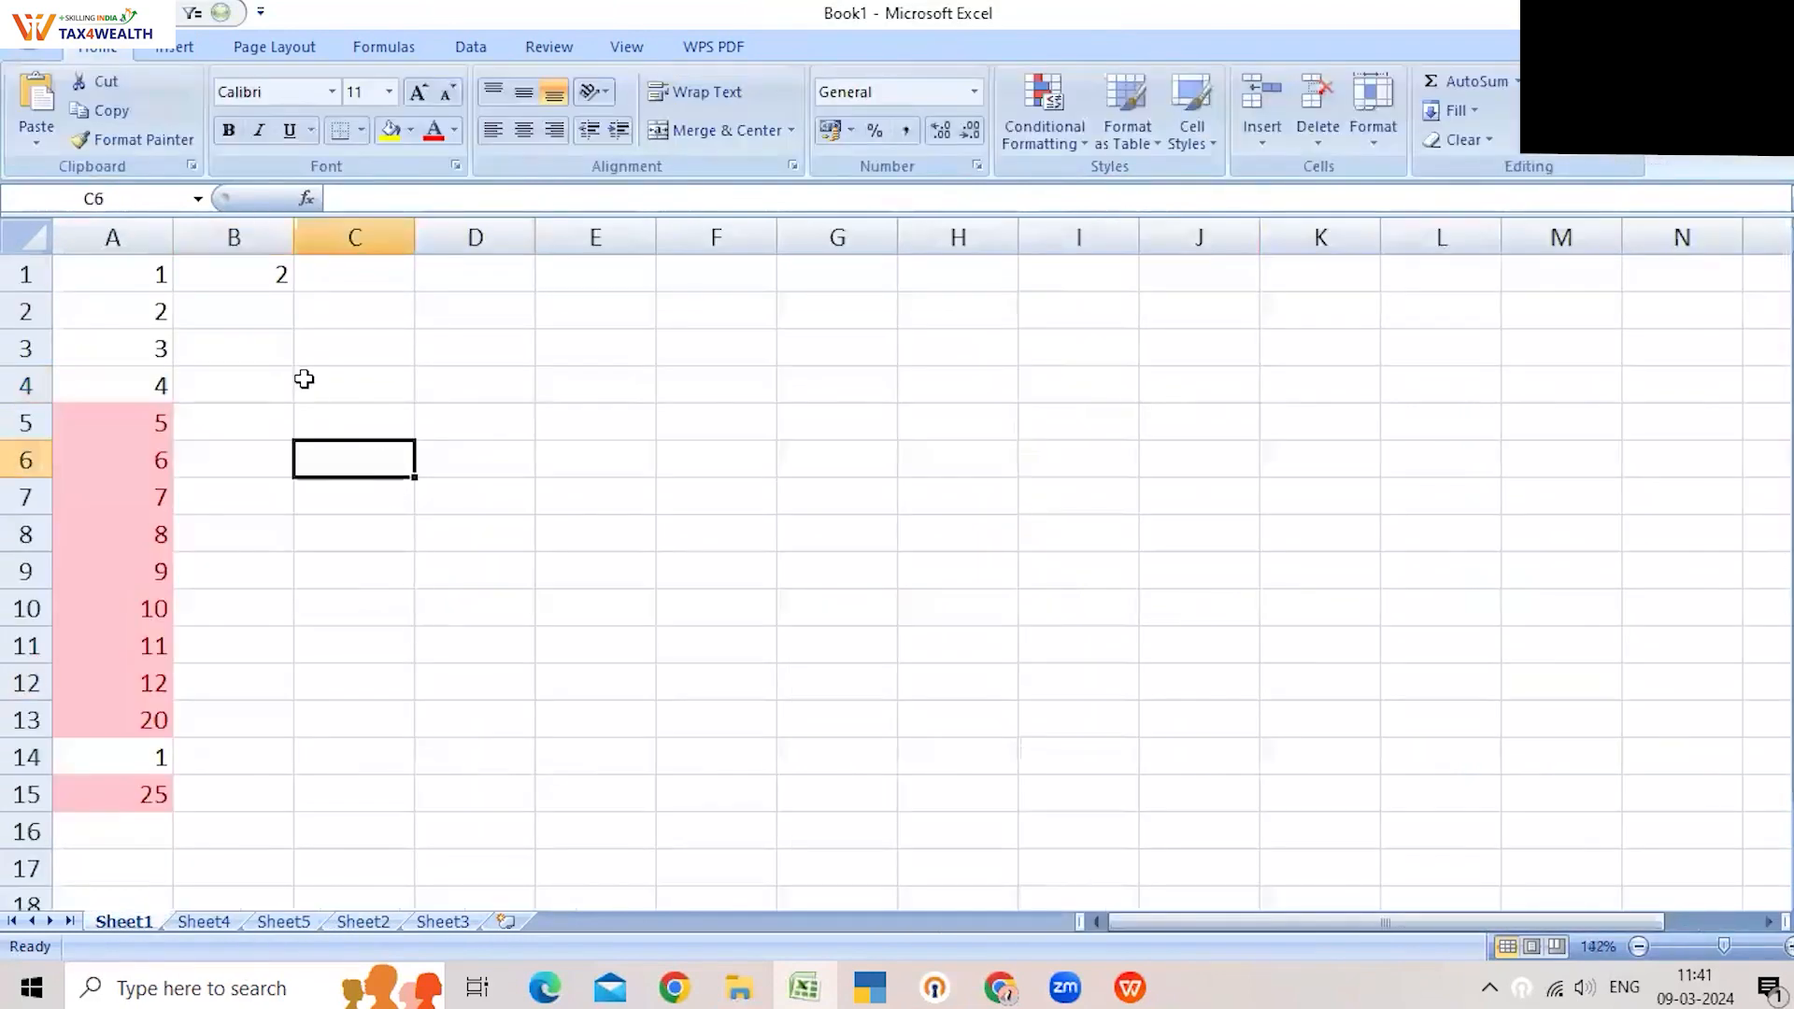
pyautogui.click(303, 378)
pyautogui.click(174, 49)
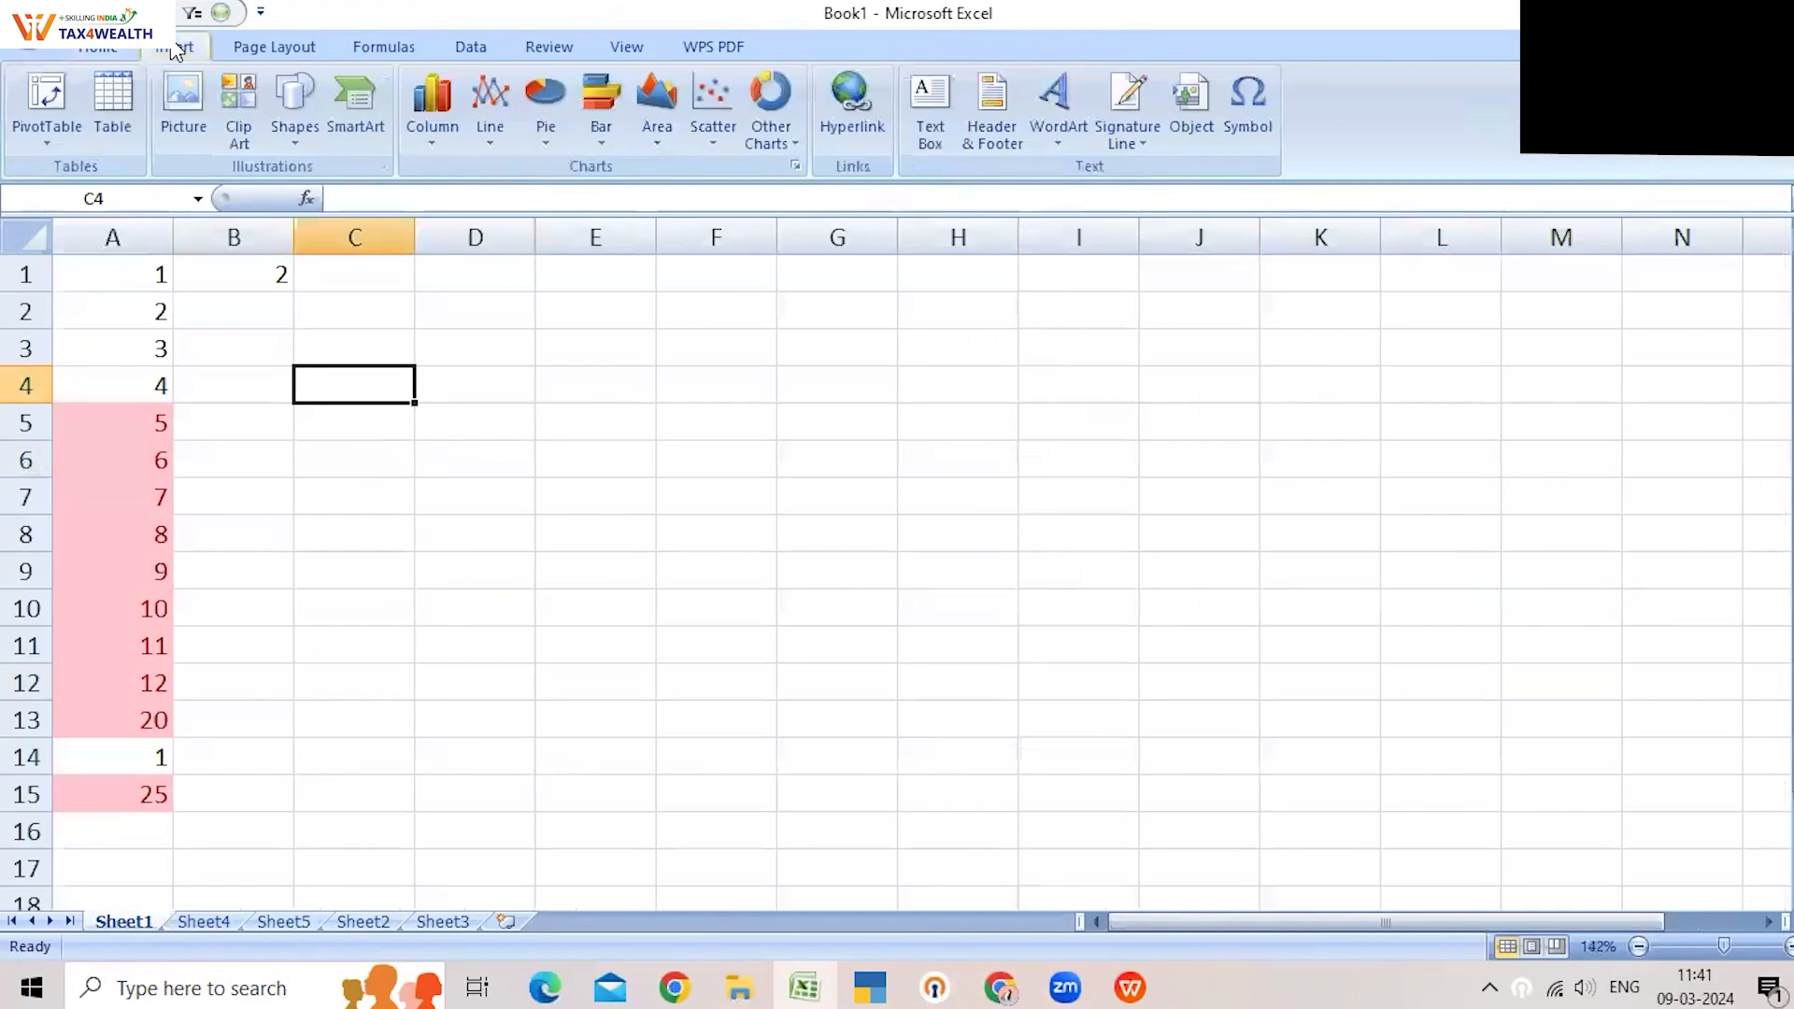
pyautogui.click(45, 146)
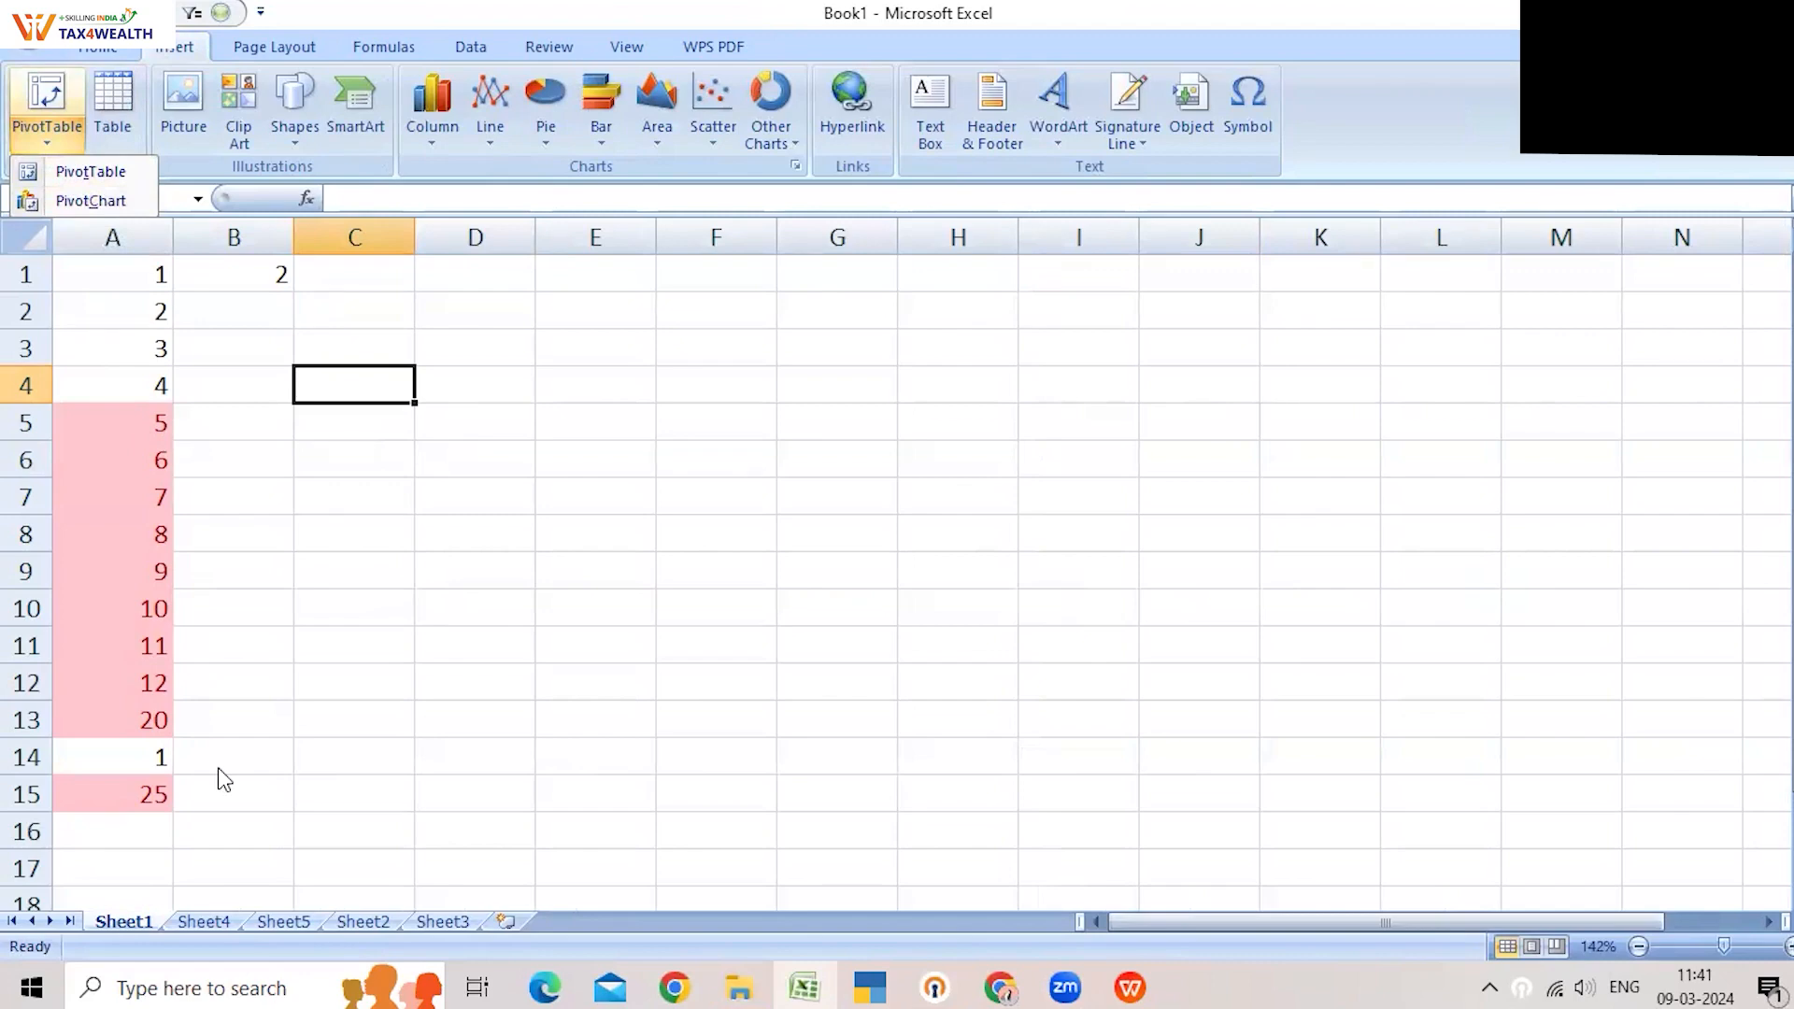
# Convert the Sheet2 sales data range $A$1:$H$17 into a table with headers.
pyautogui.click(284, 922)
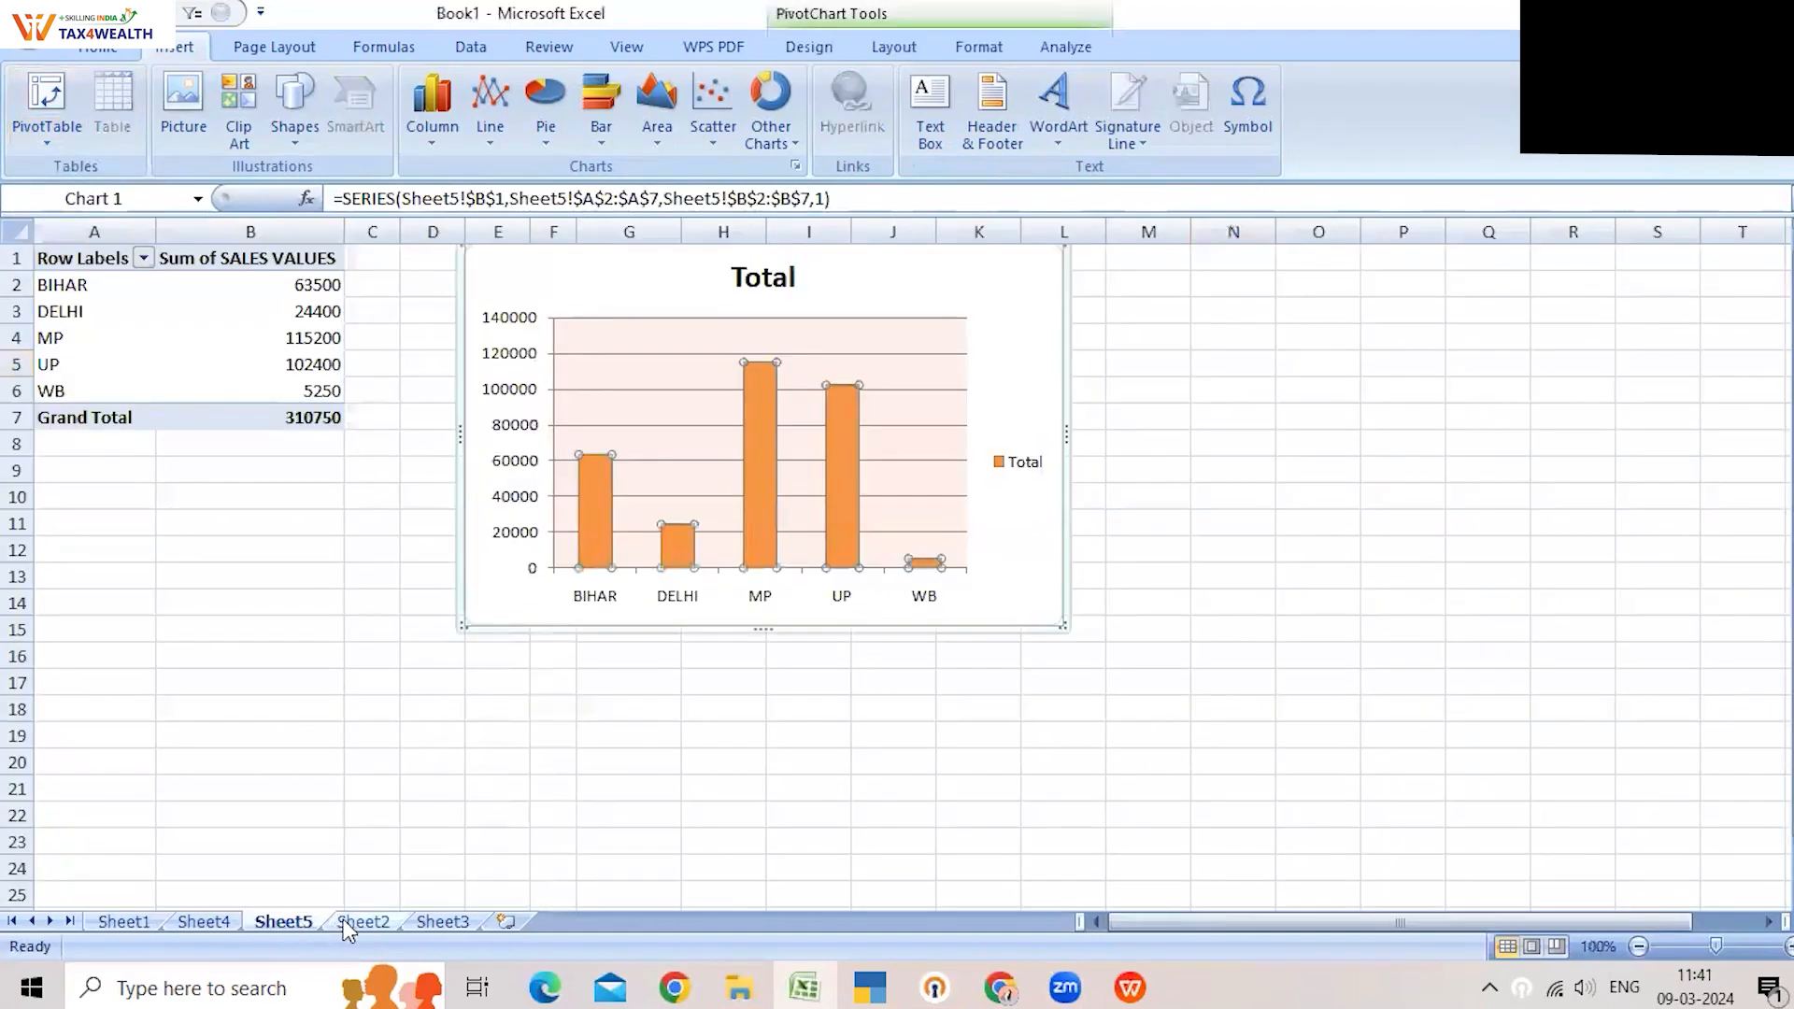
pyautogui.click(351, 920)
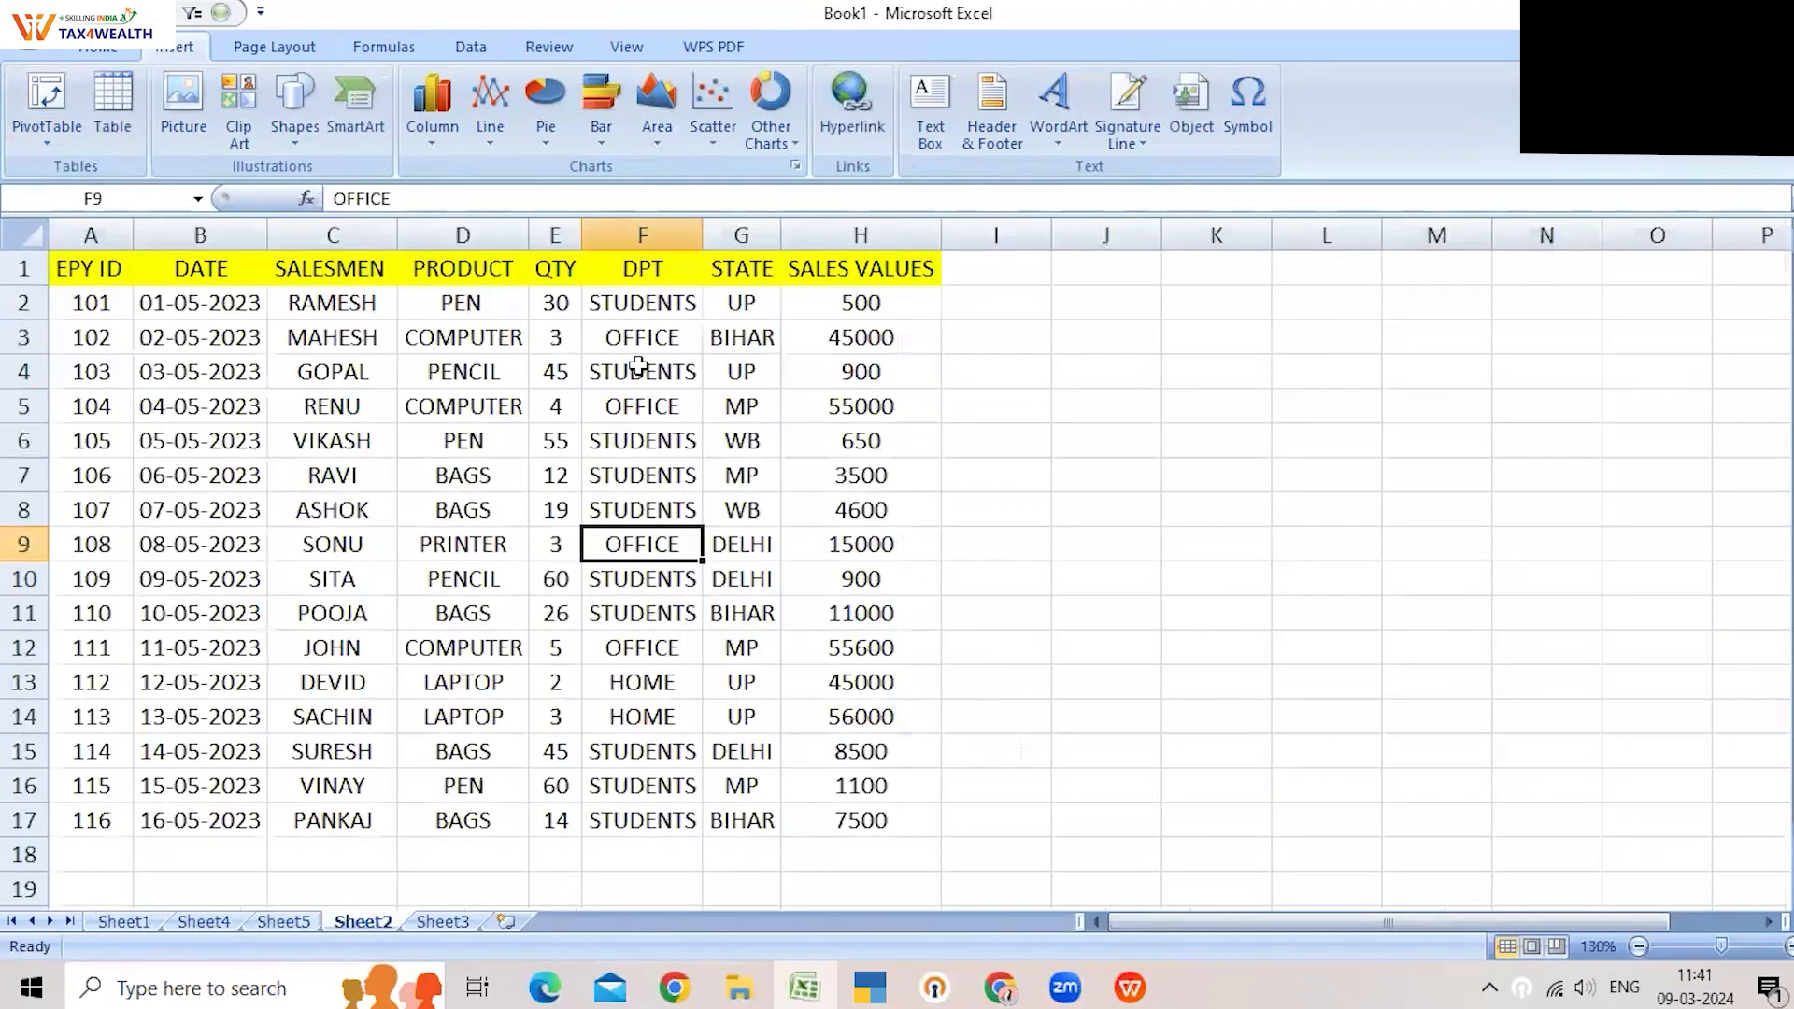
pyautogui.click(638, 364)
pyautogui.click(451, 462)
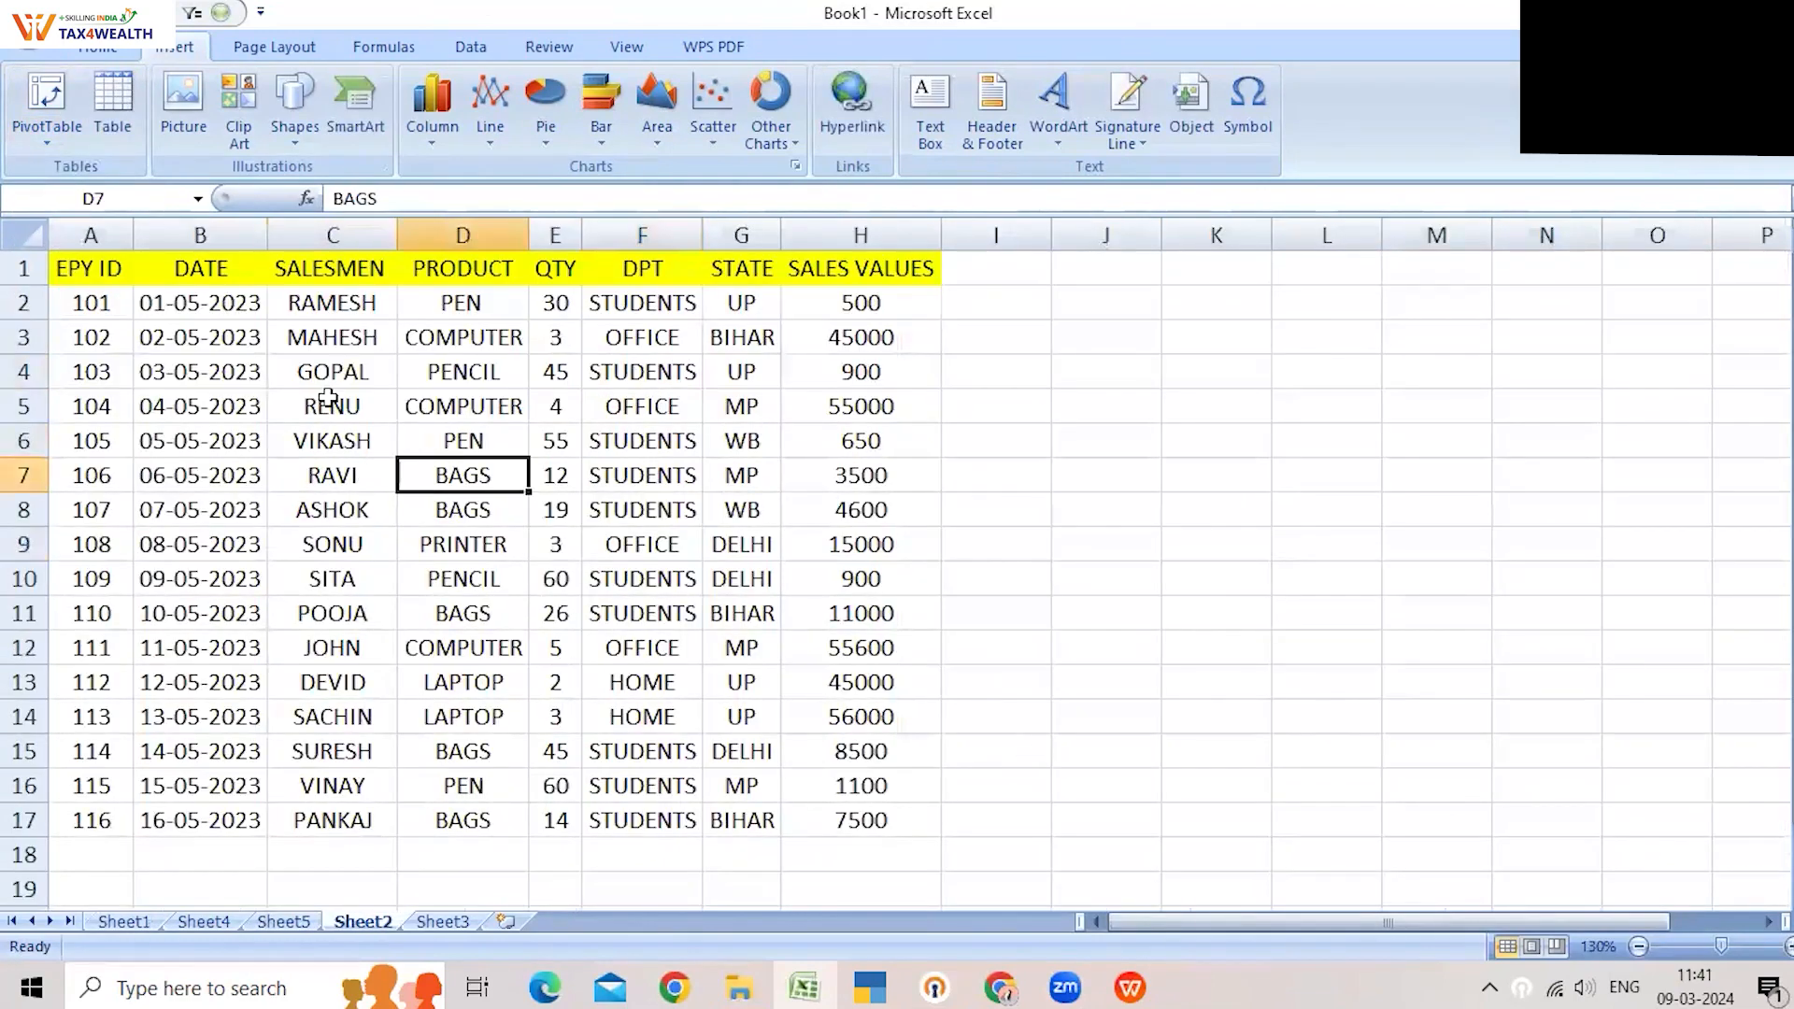
pyautogui.click(113, 122)
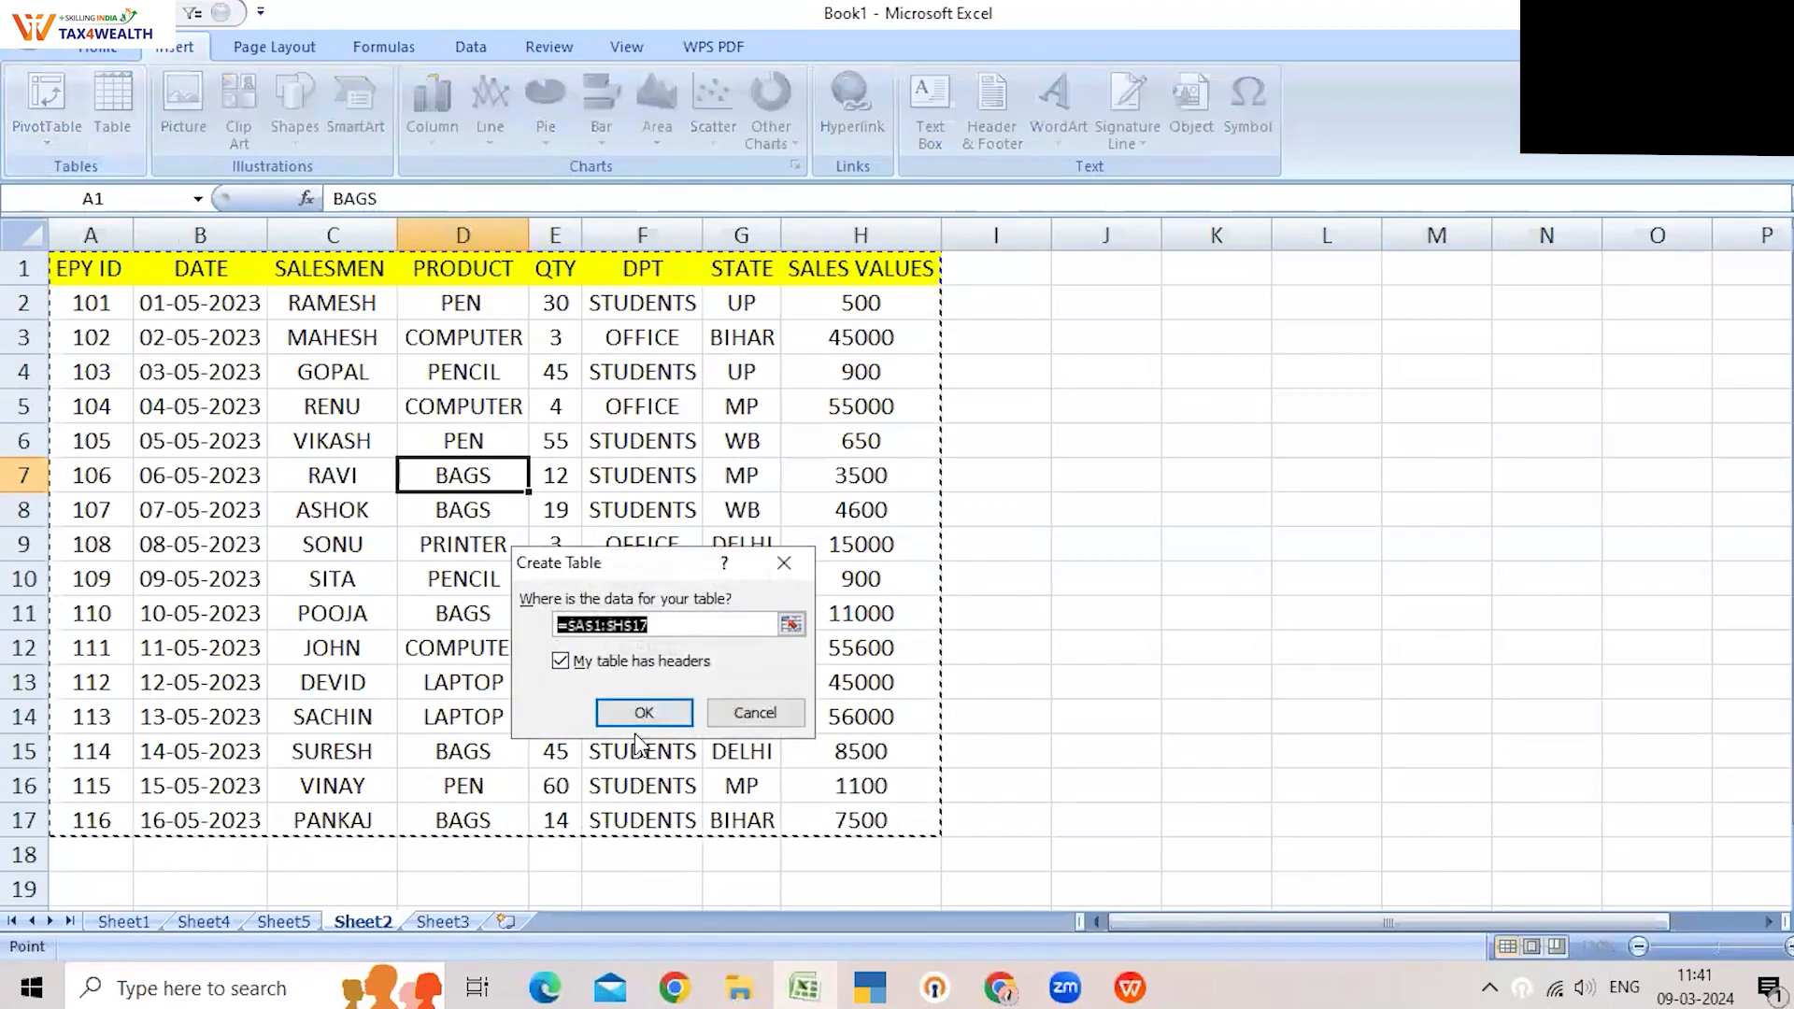
pyautogui.click(644, 713)
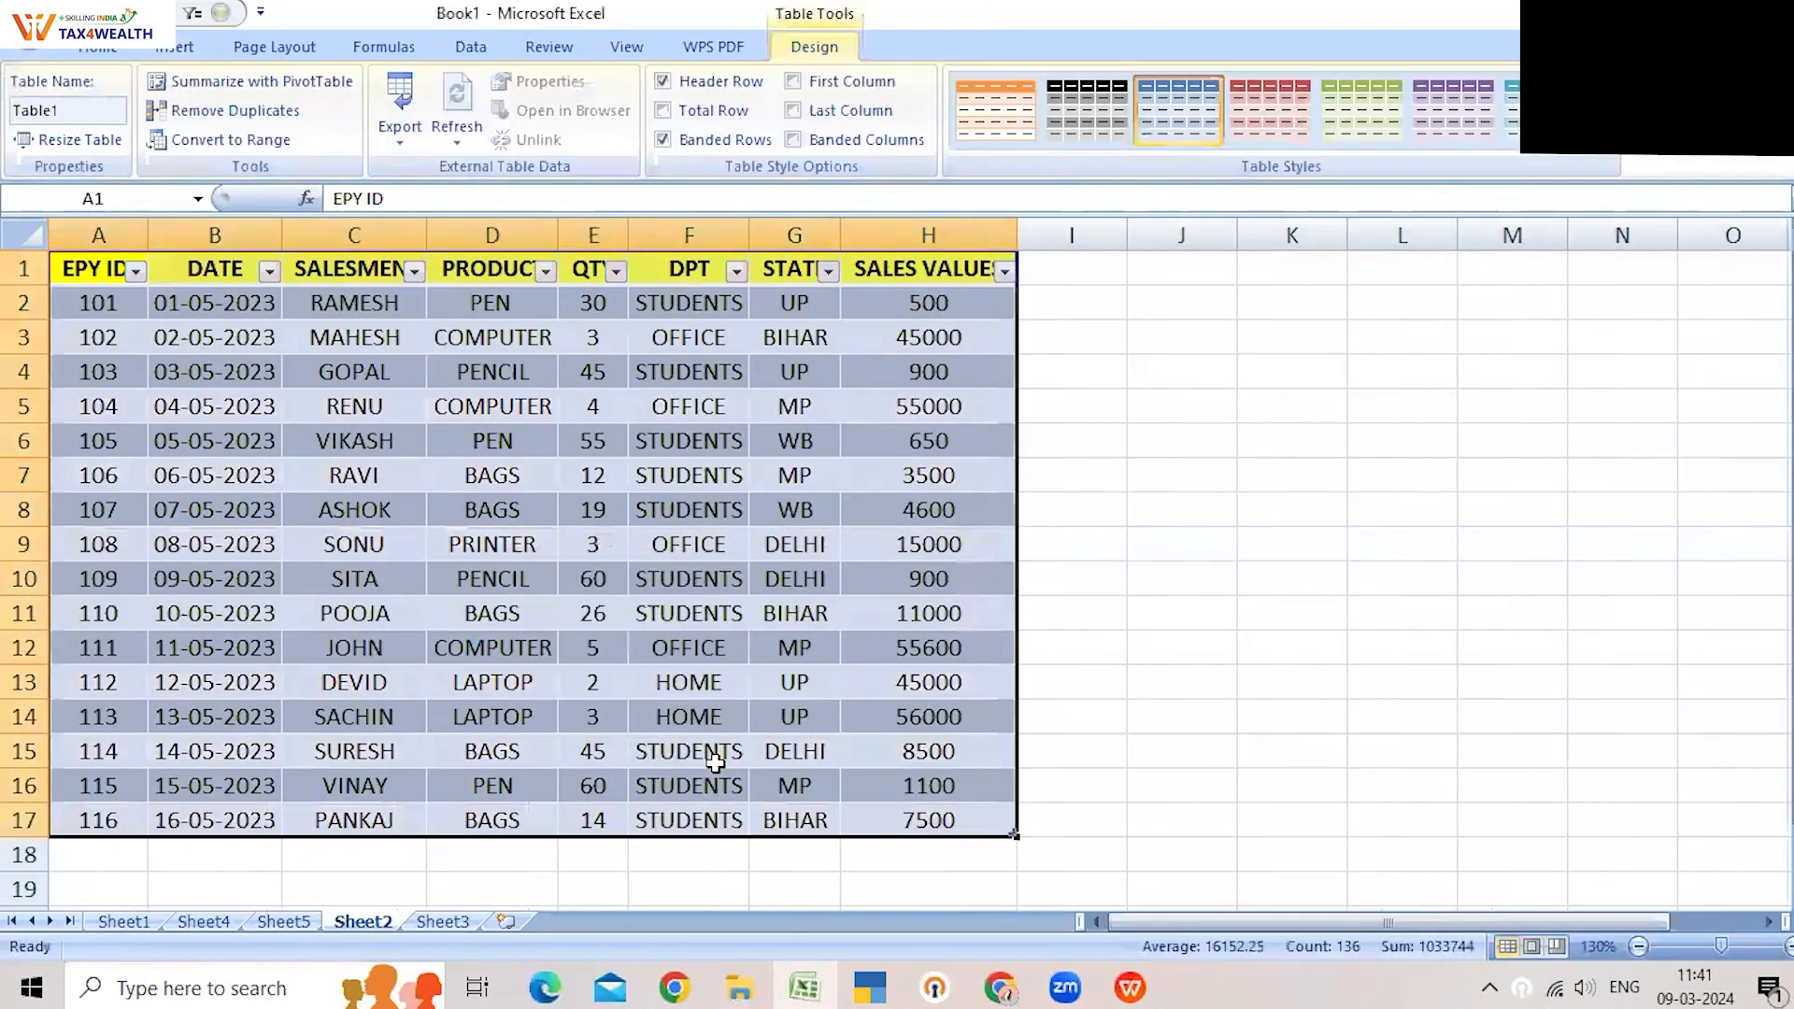
# Apply a light teal medium table style to the sales table.
pyautogui.click(1183, 613)
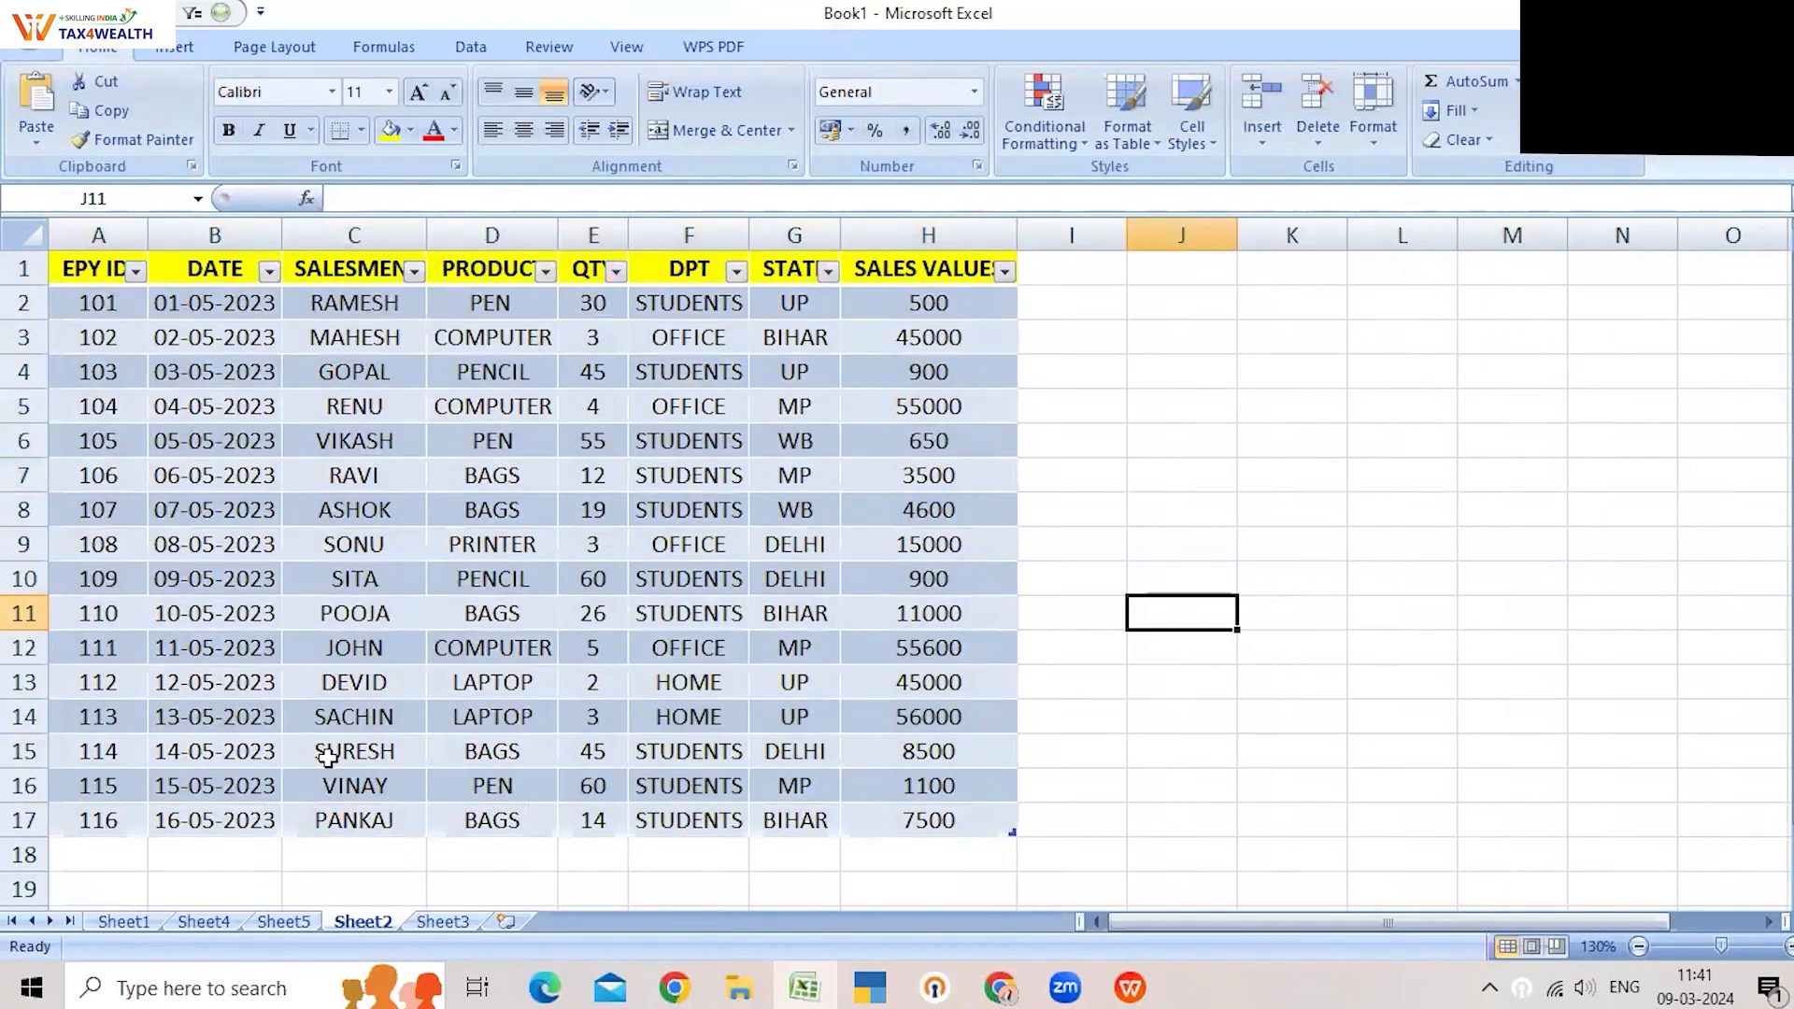
pyautogui.click(774, 531)
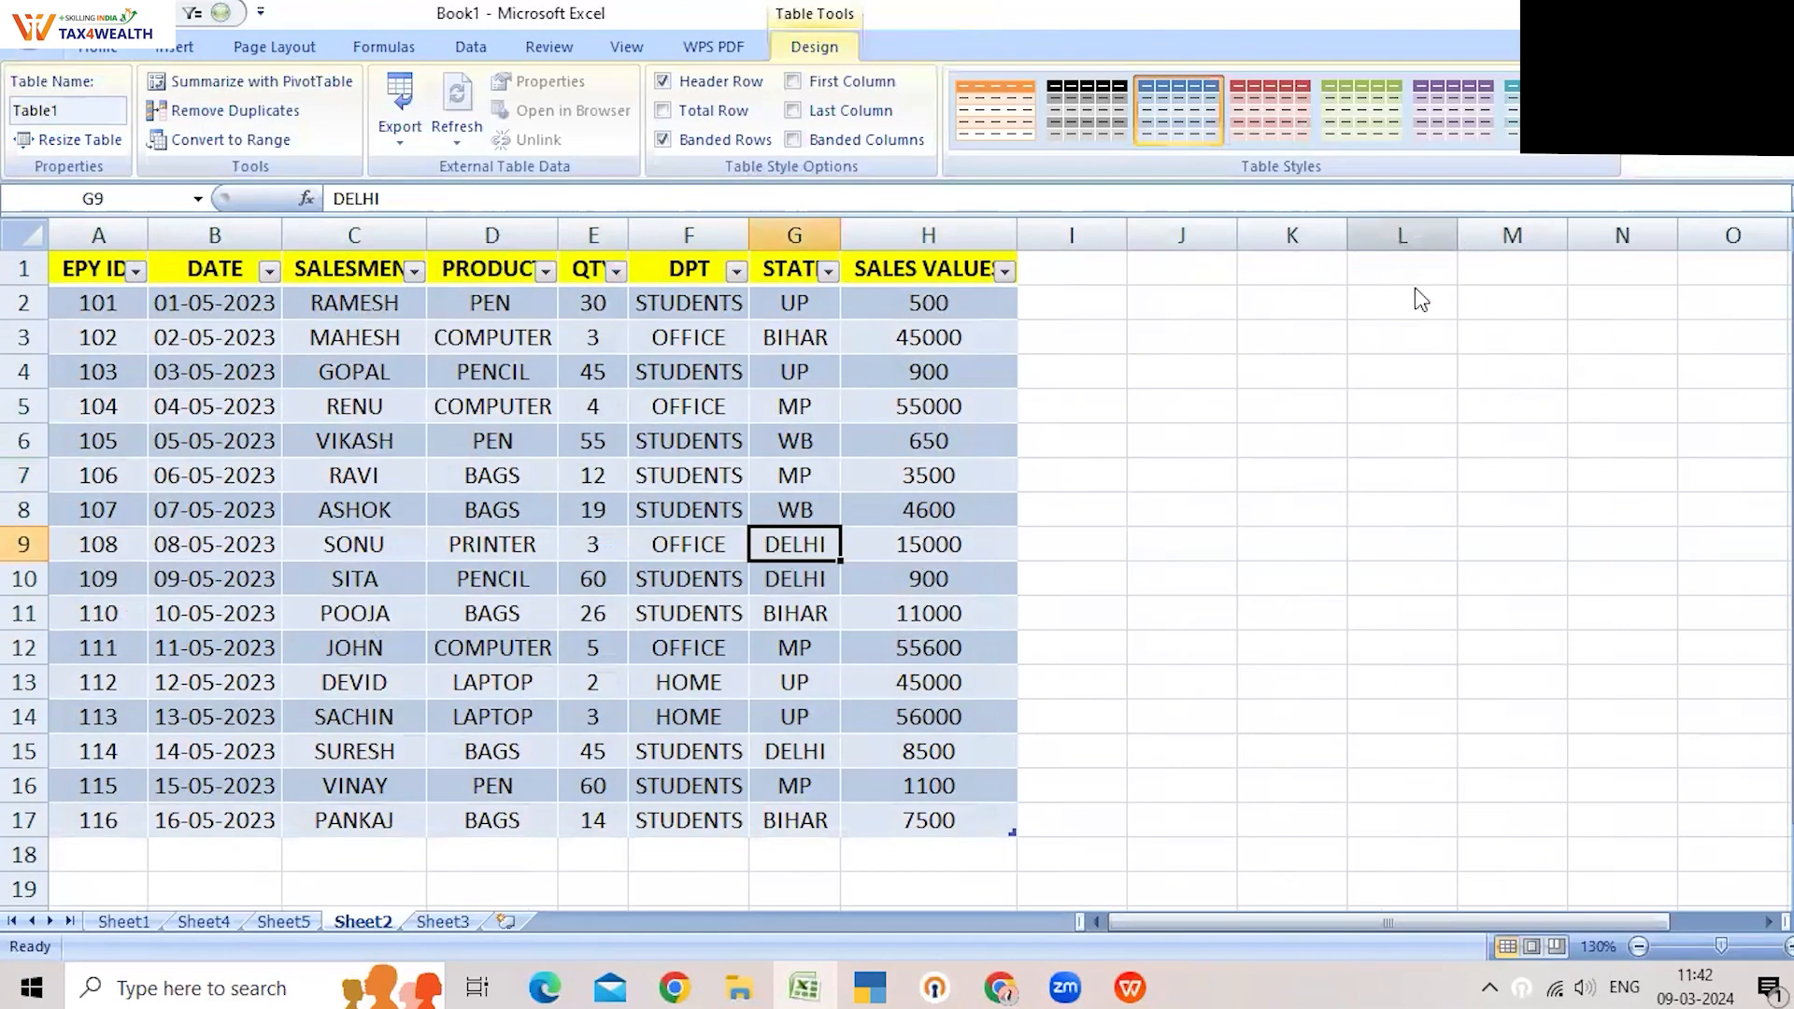
pyautogui.click(1605, 139)
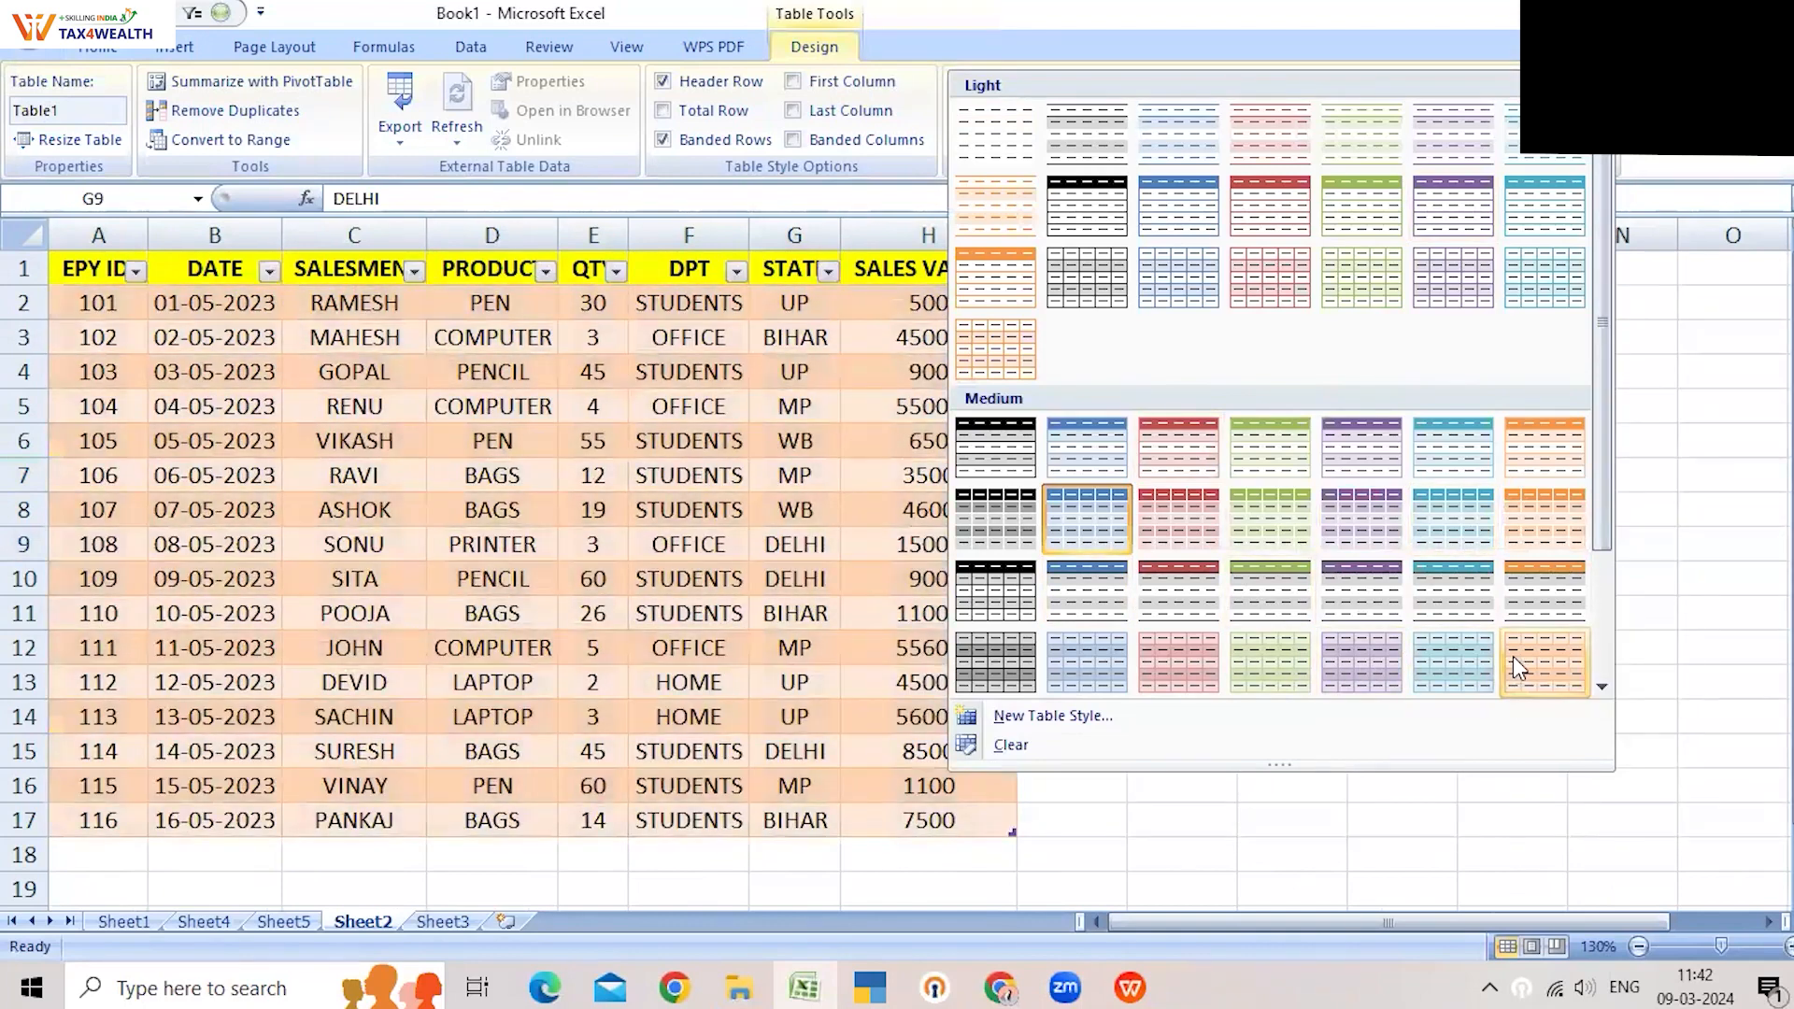
pyautogui.scroll(-2, 1156, 659)
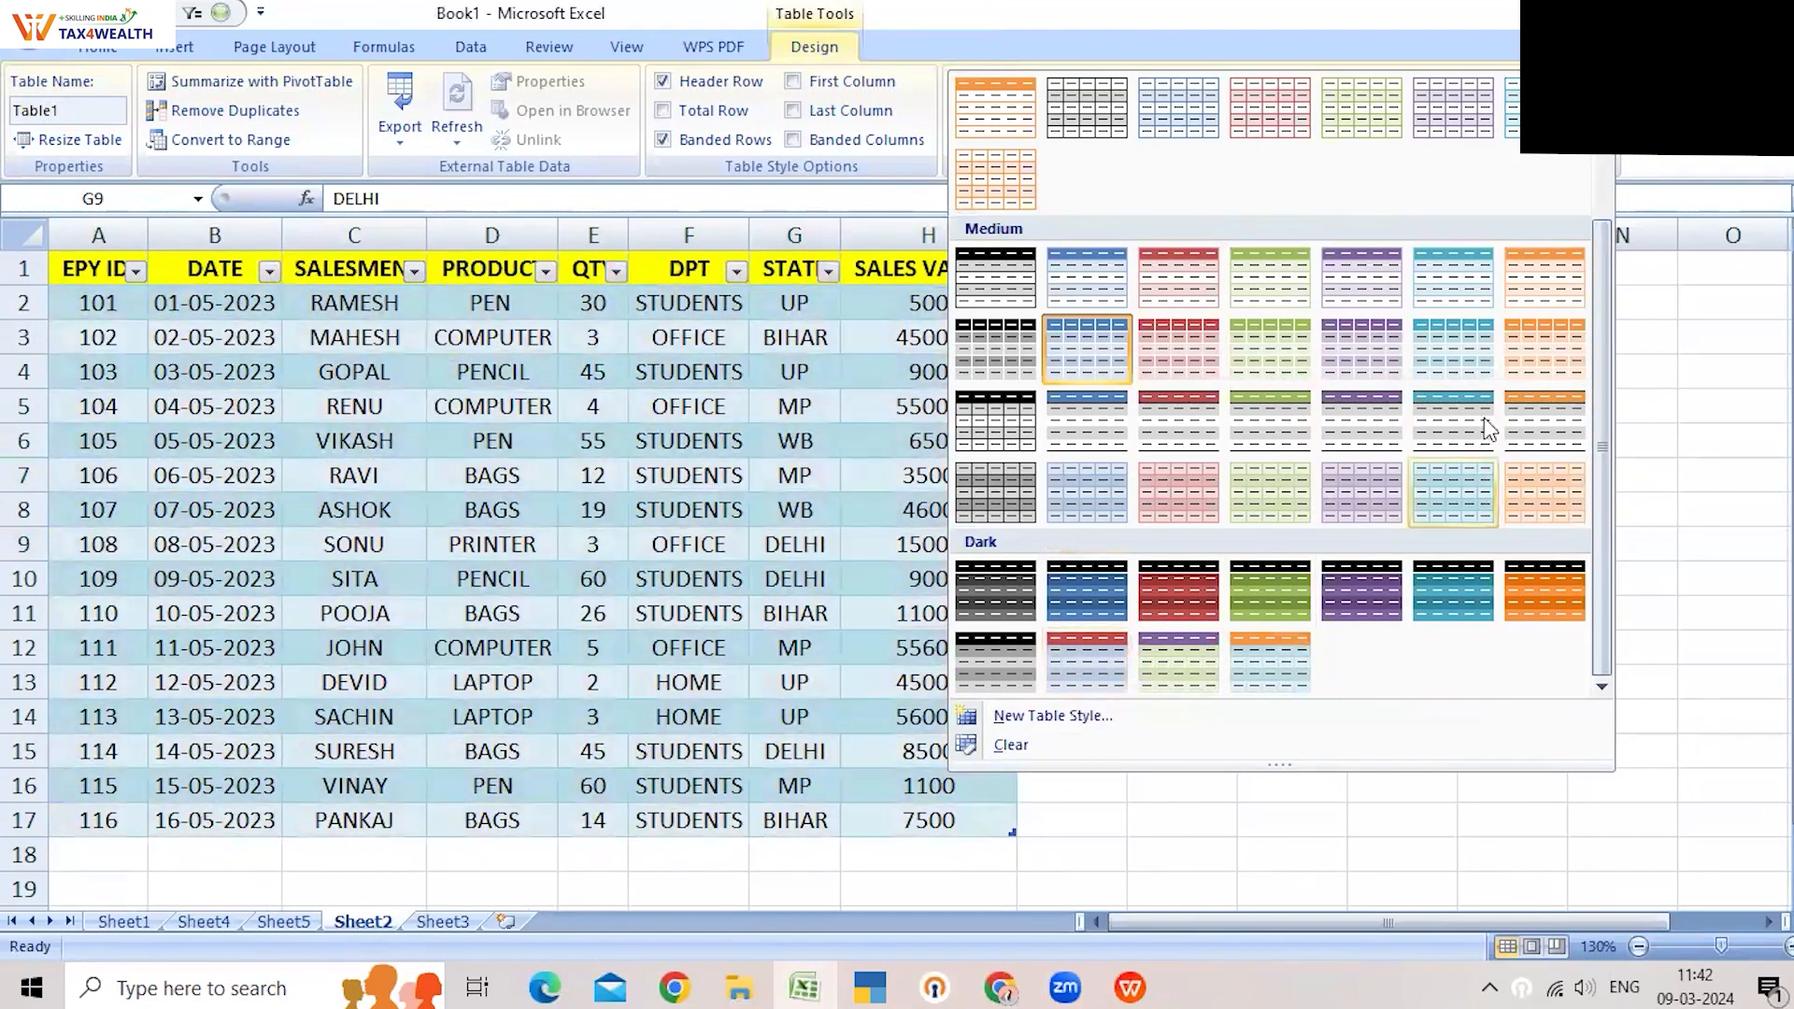
pyautogui.click(1480, 491)
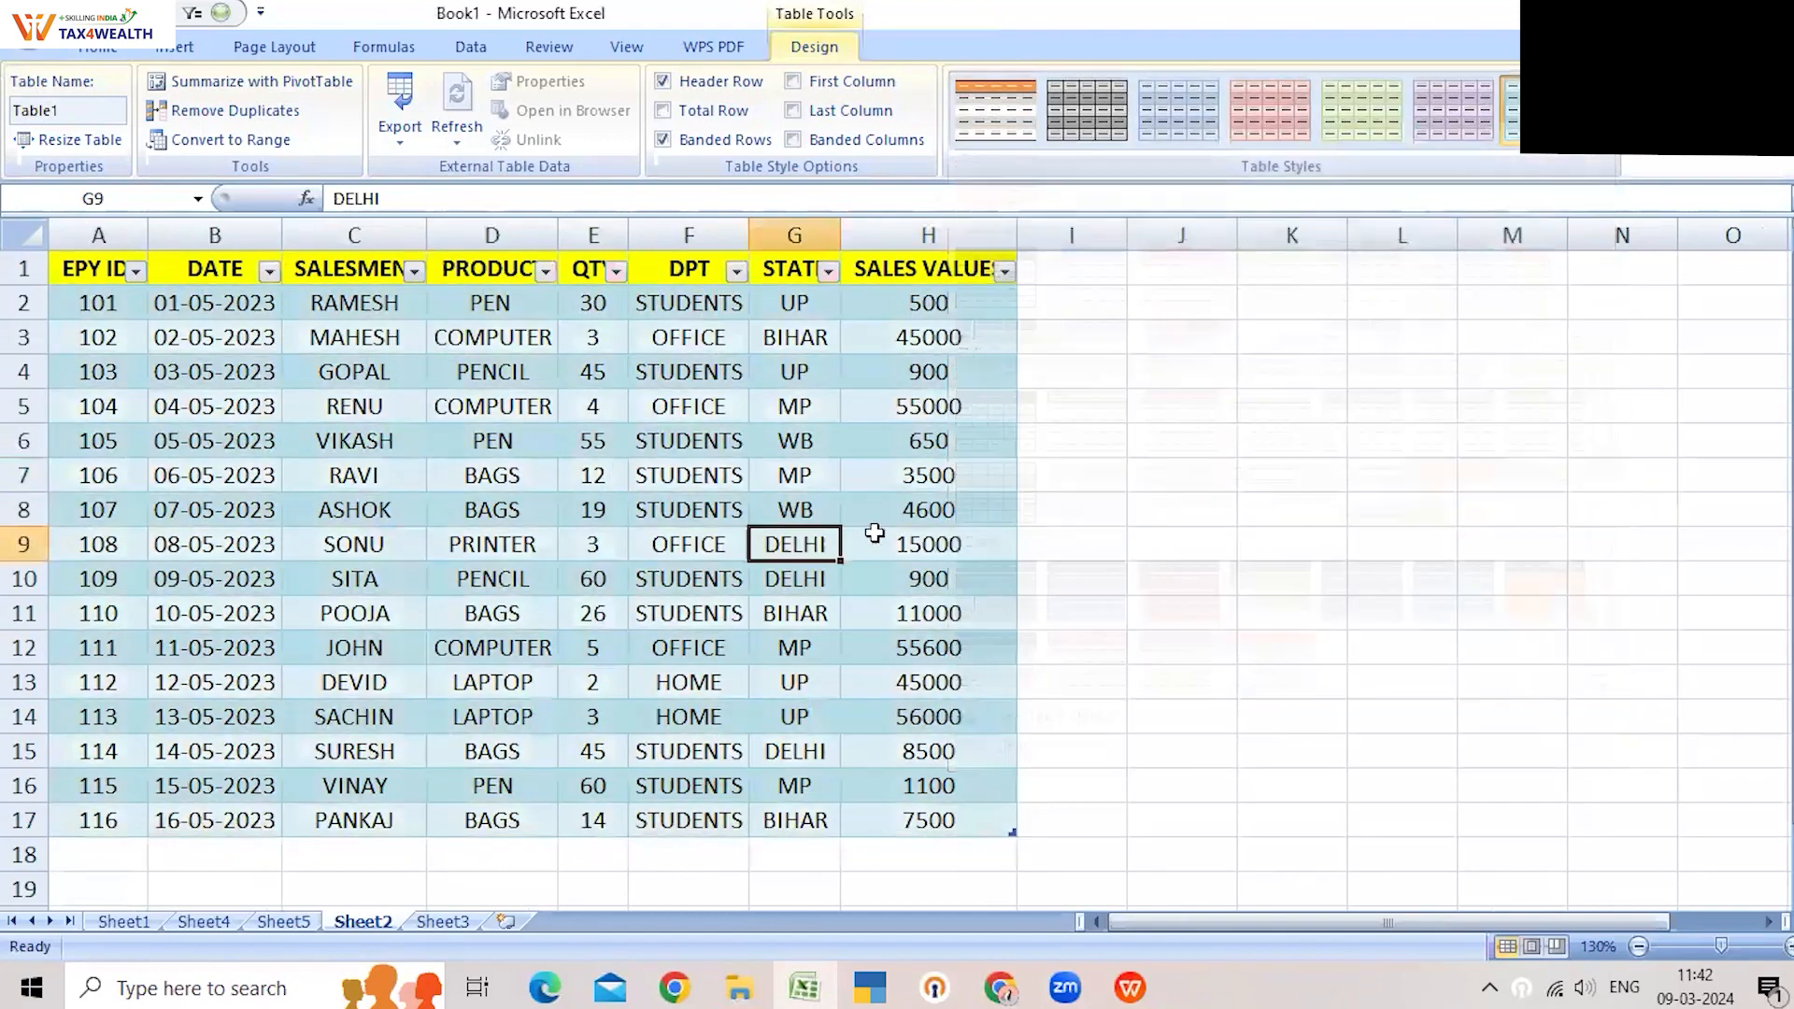
pyautogui.click(623, 613)
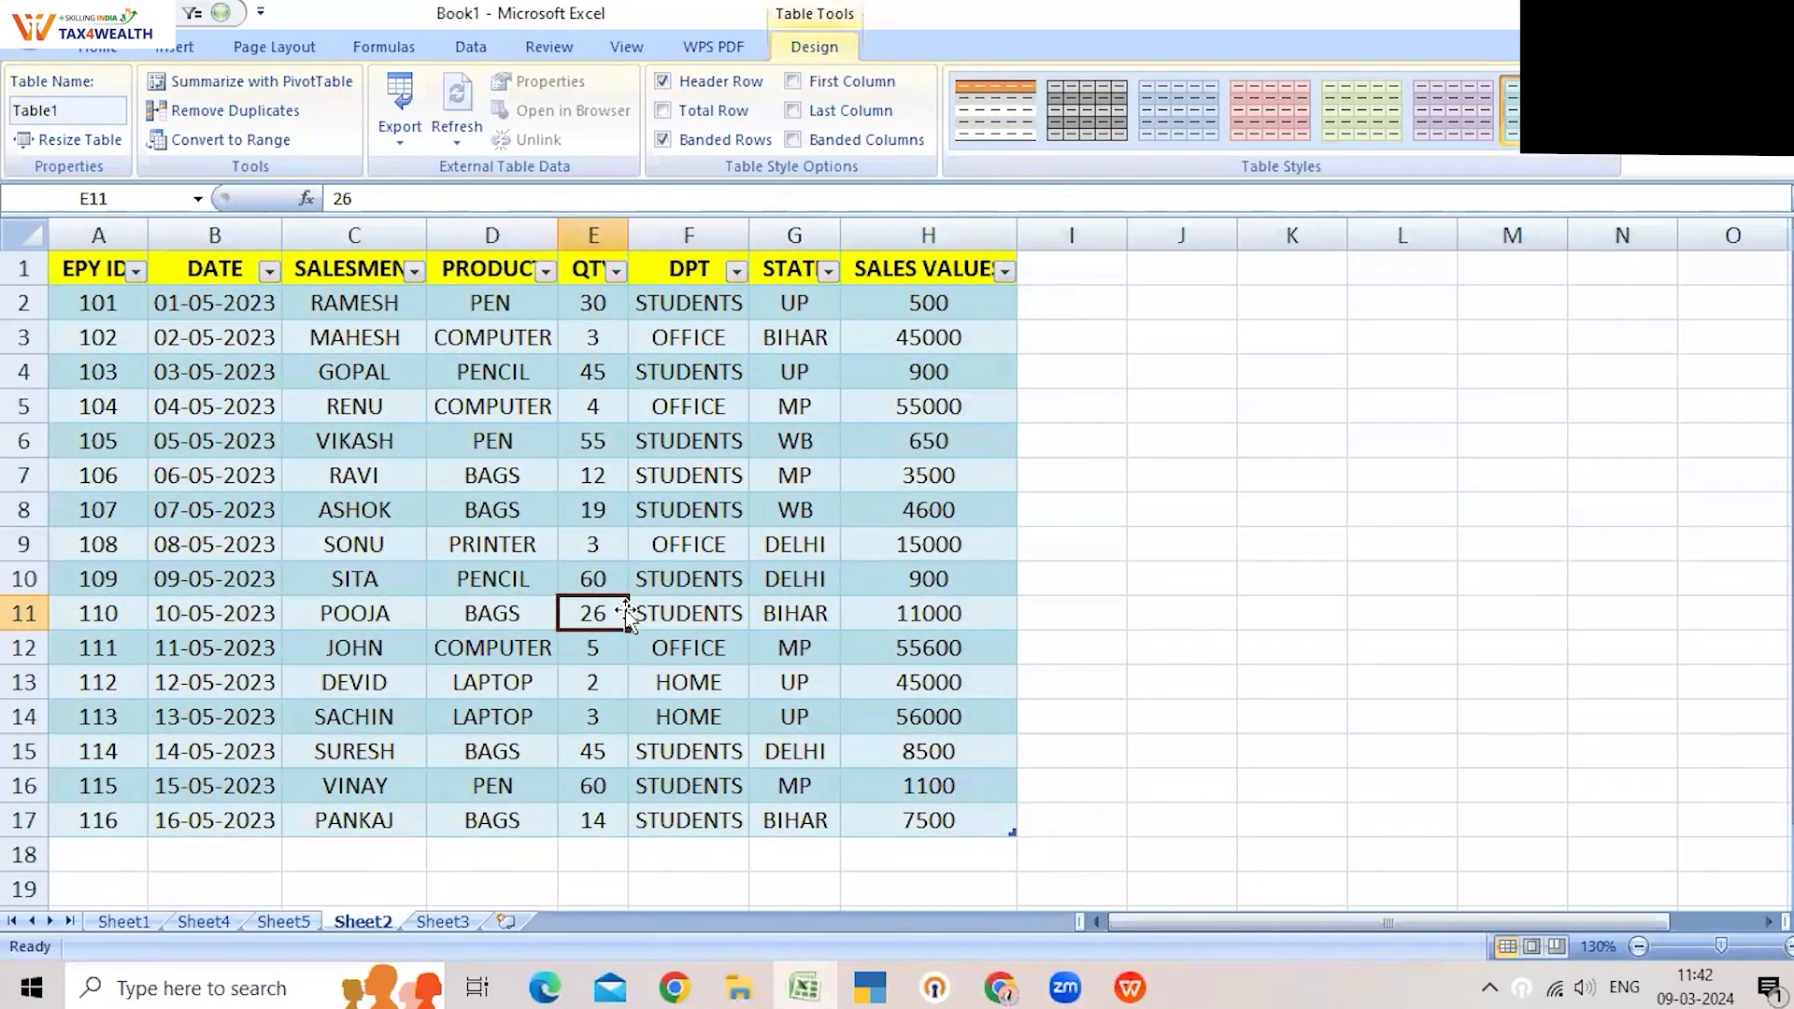
# Insert the tax picture from Pictures on Sheet1 at cell C4 and enlarge it to span about C4:H15.
pyautogui.click(121, 921)
pyautogui.click(437, 718)
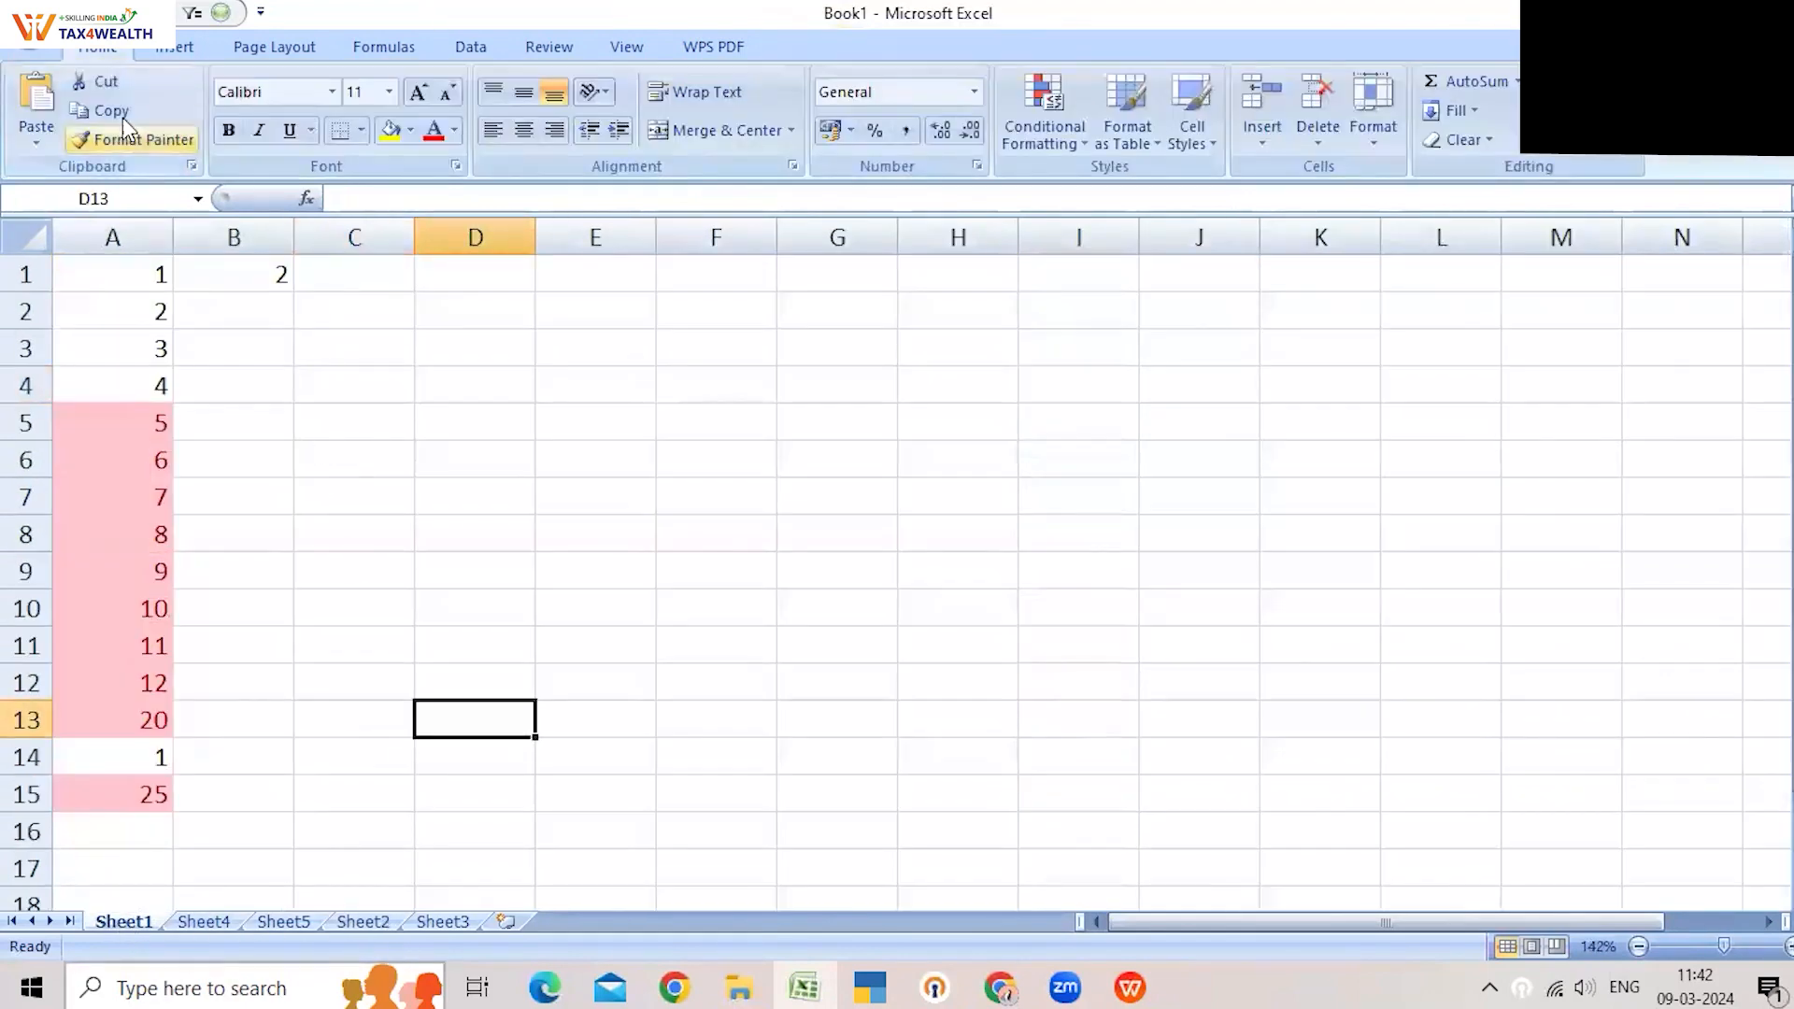
pyautogui.click(174, 47)
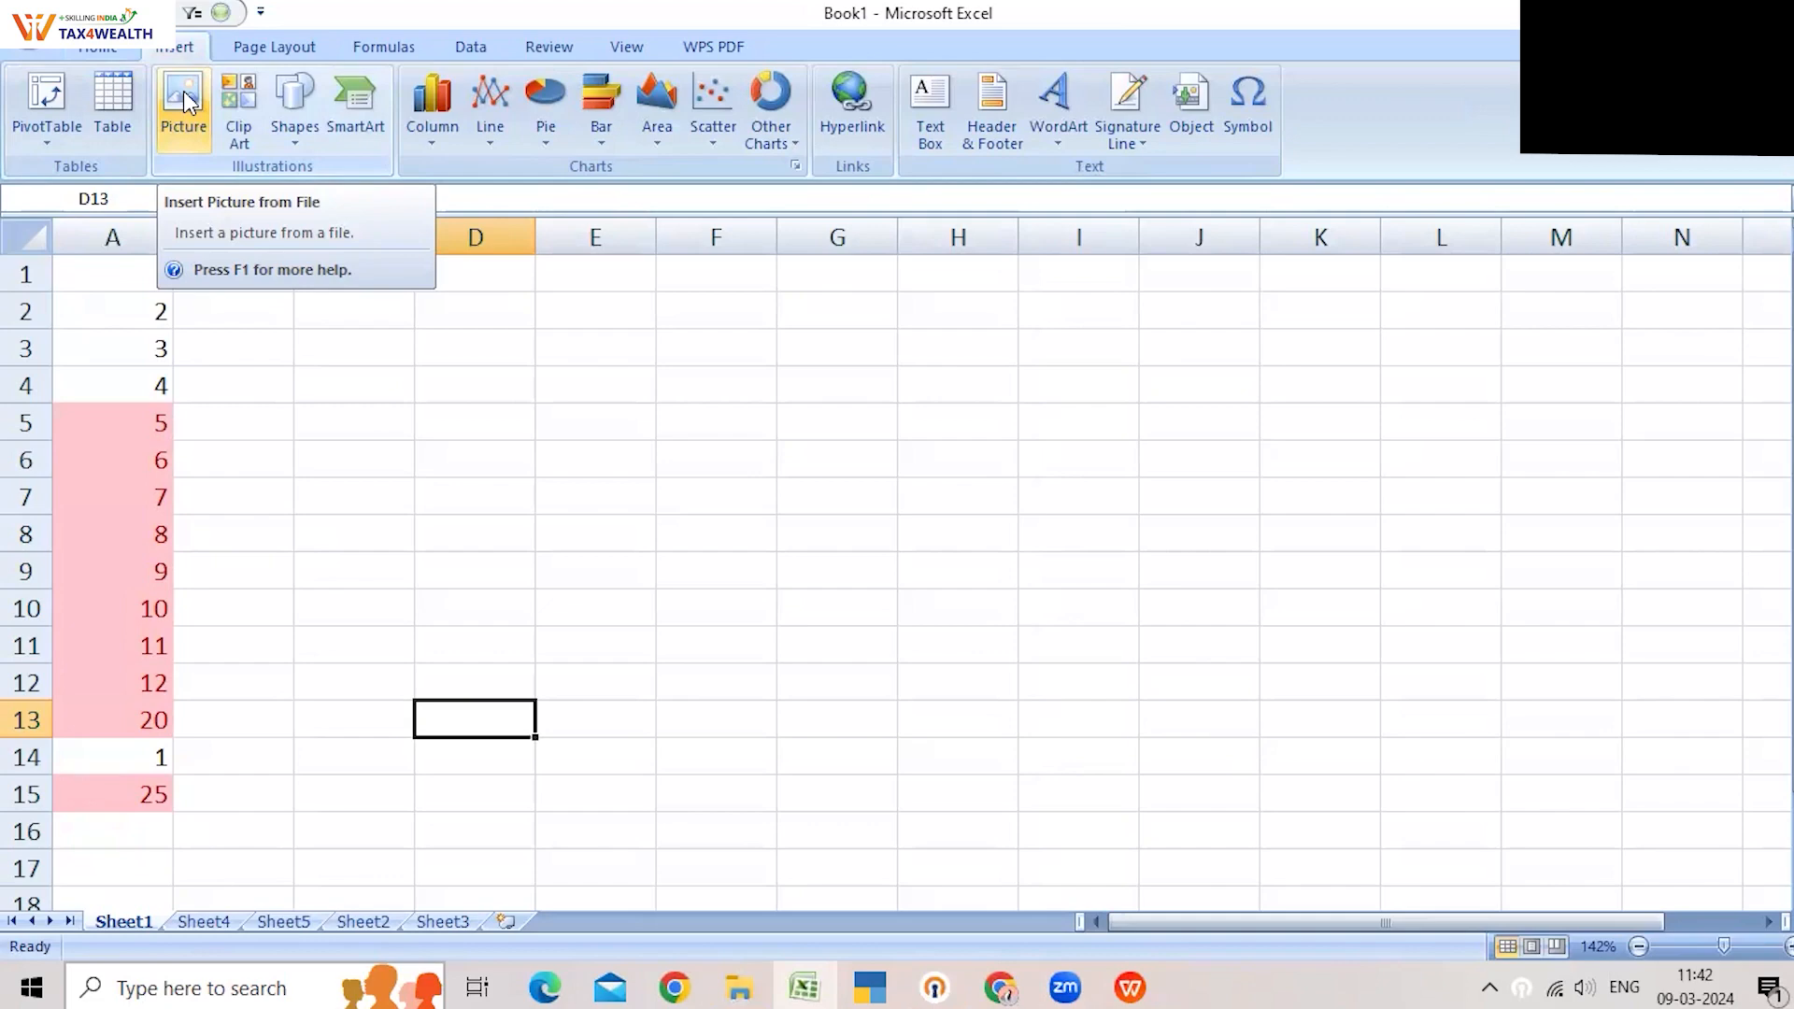
pyautogui.click(440, 496)
pyautogui.click(356, 381)
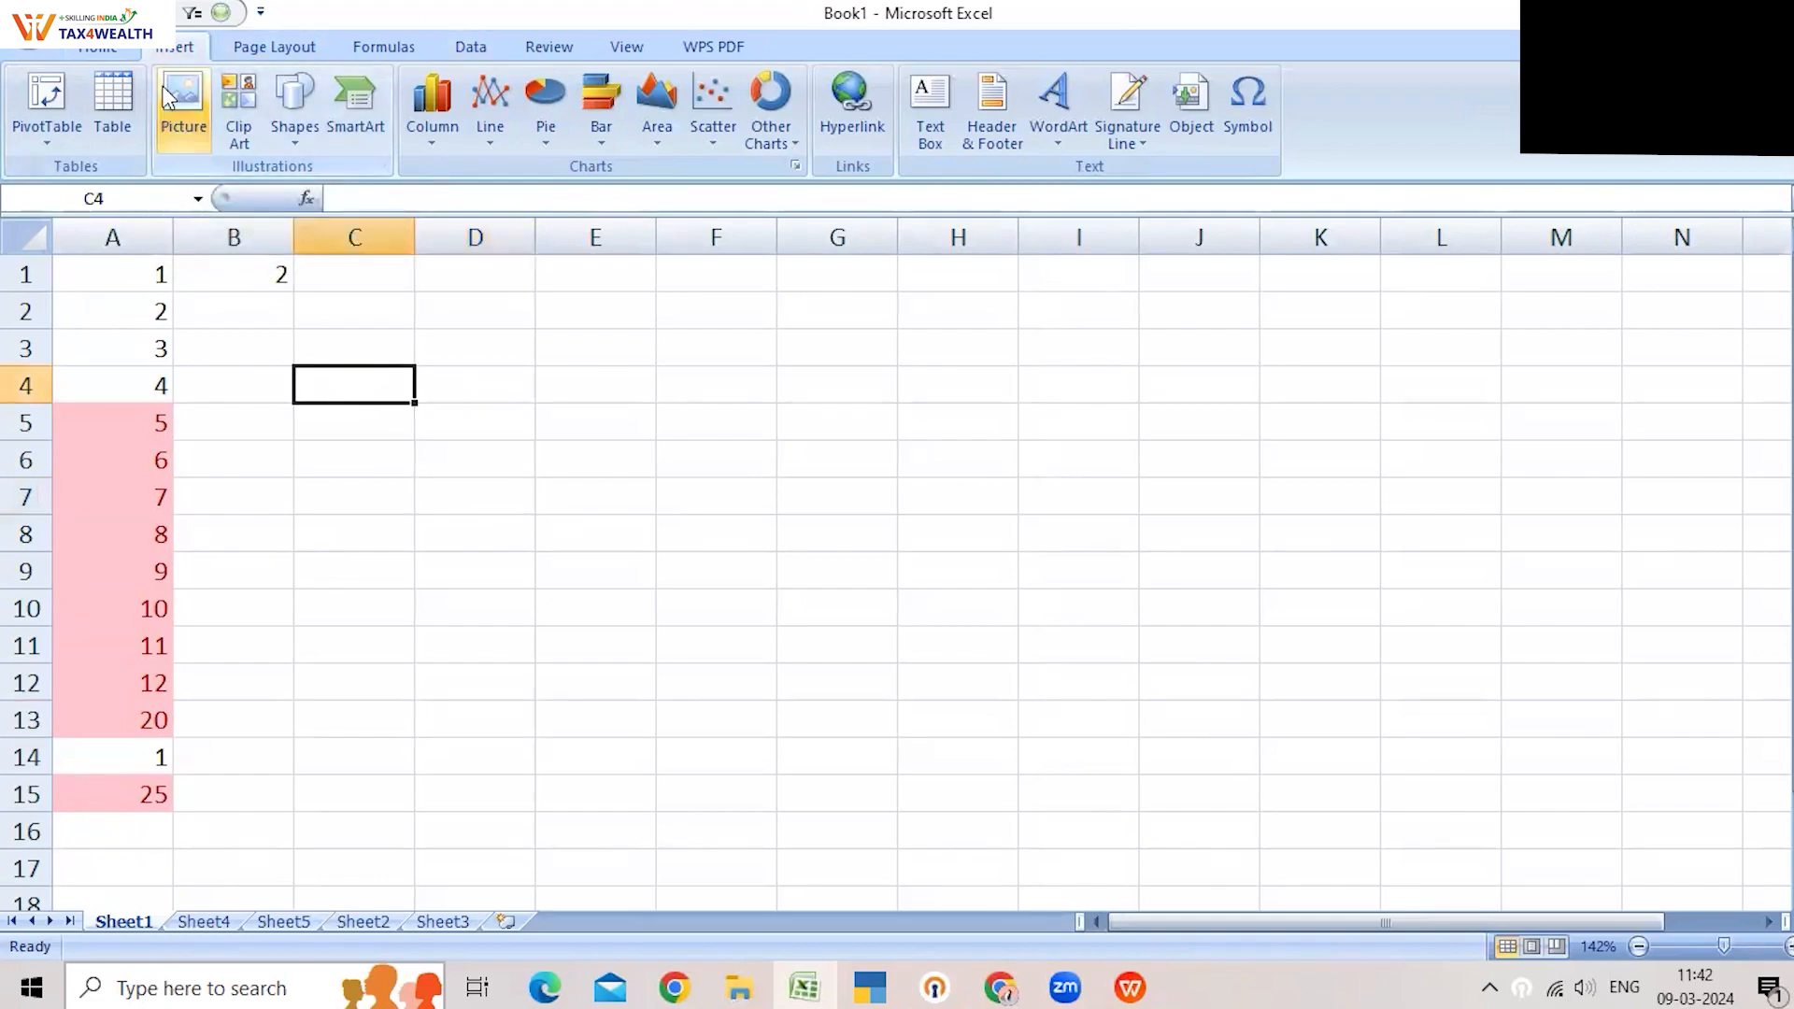
pyautogui.click(169, 97)
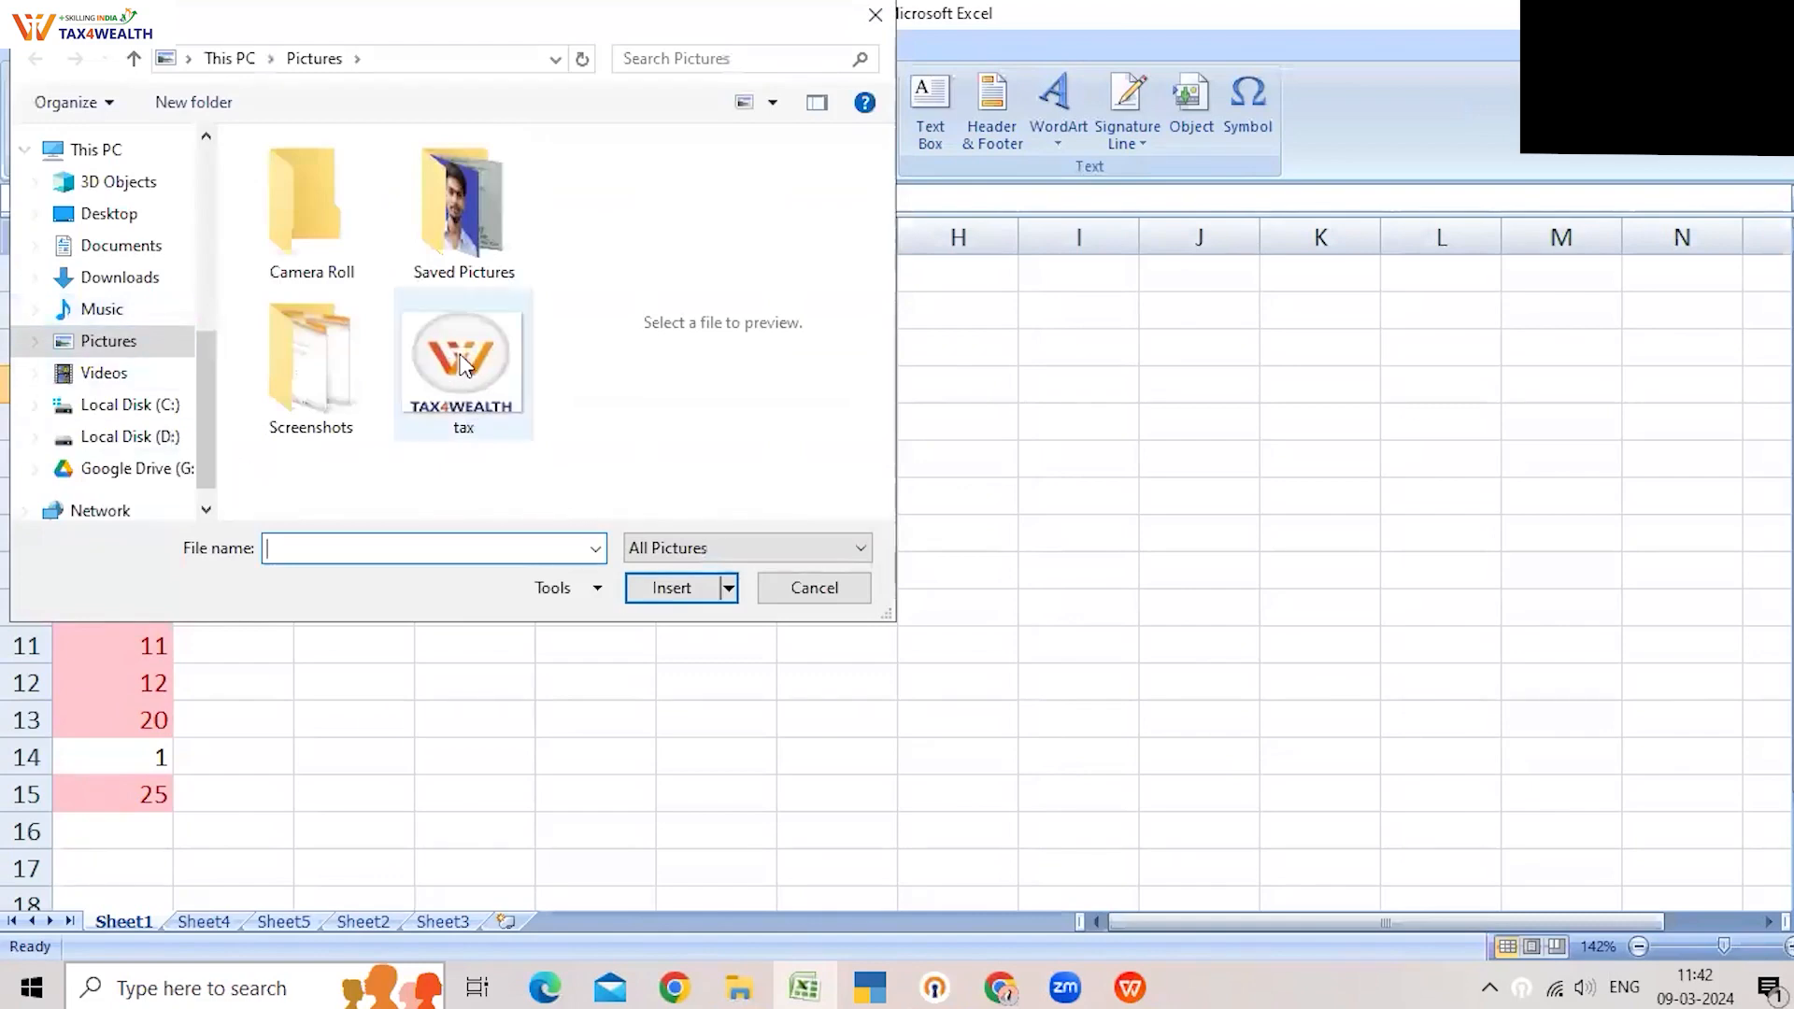
pyautogui.click(463, 365)
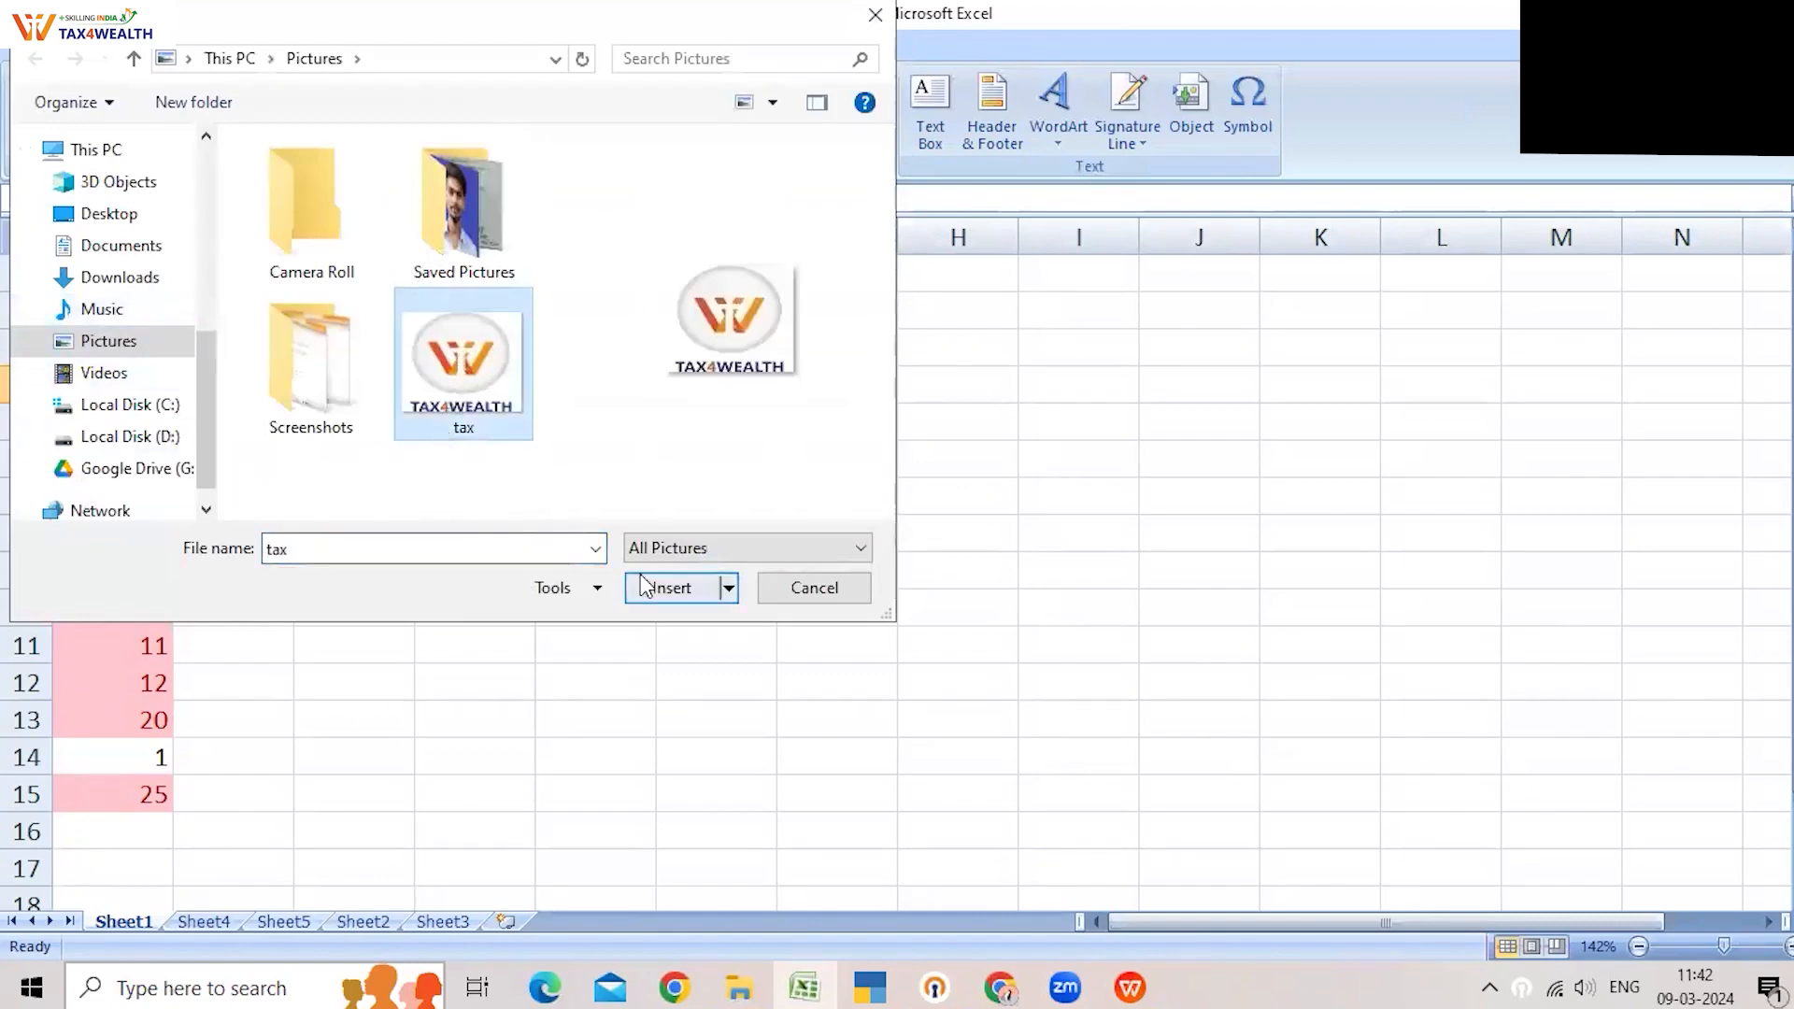
pyautogui.click(665, 589)
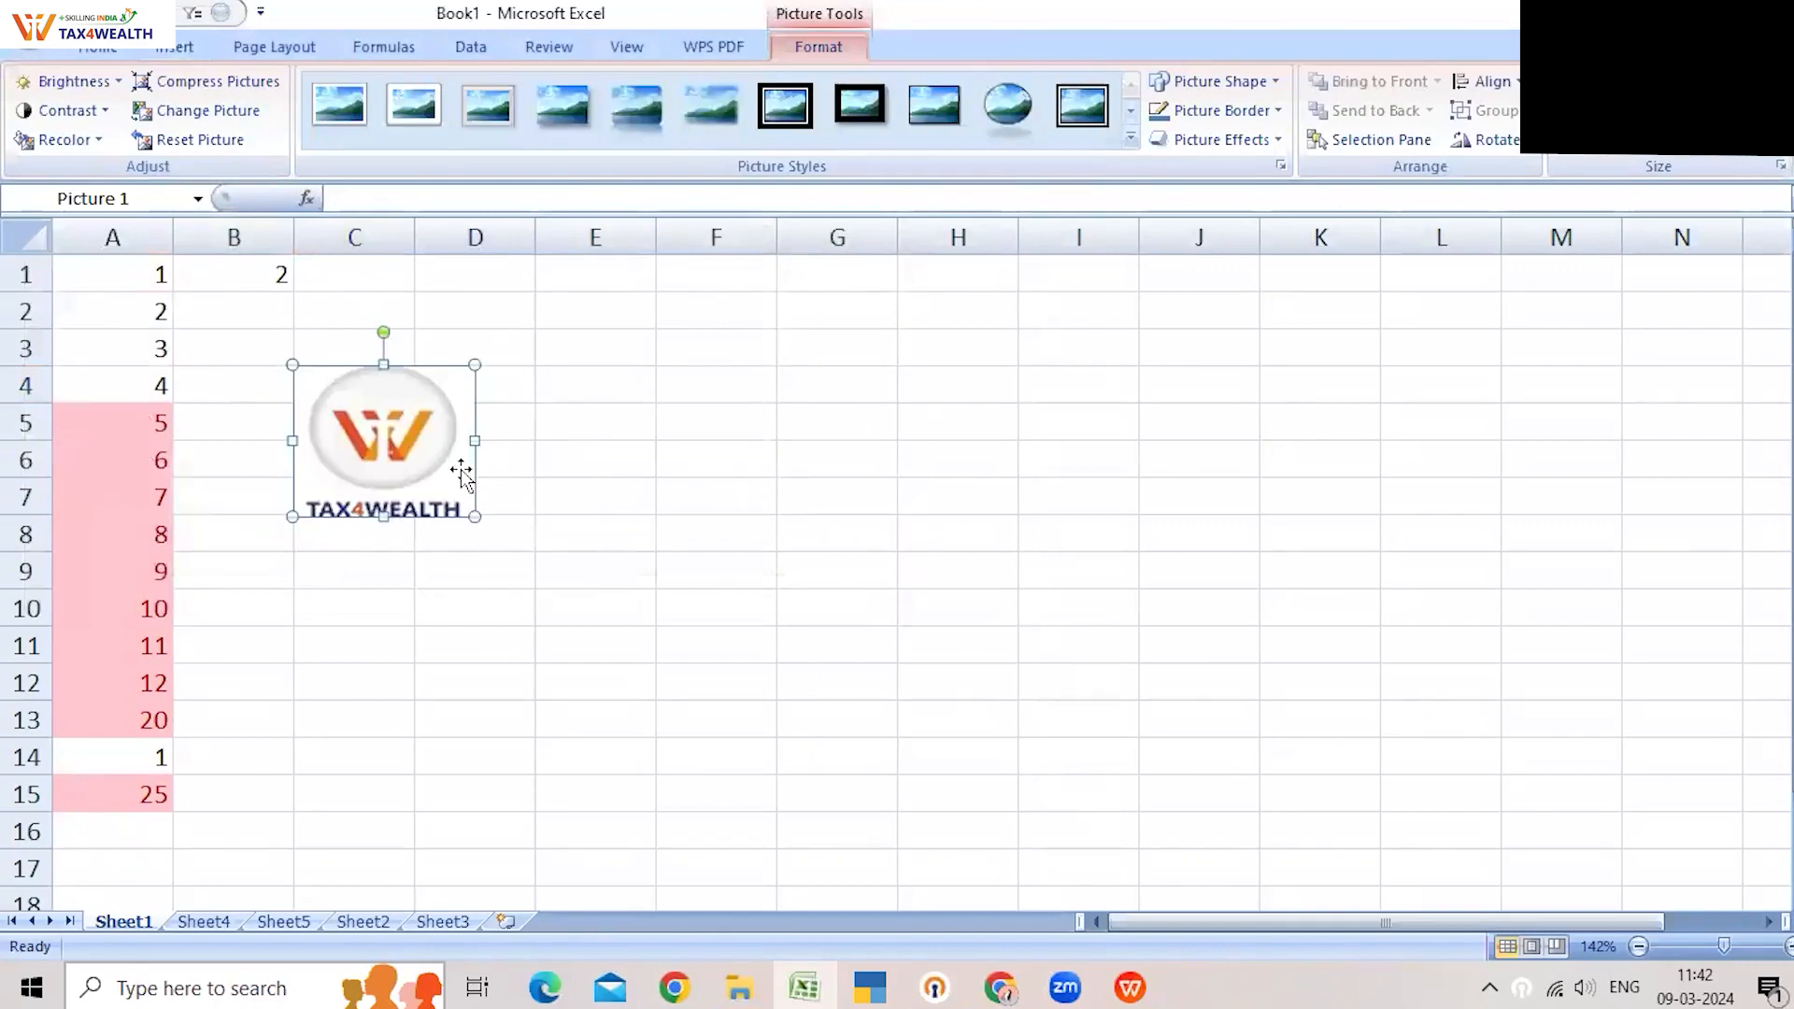
pyautogui.moveTo(475, 440); pyautogui.dragTo(950, 440)
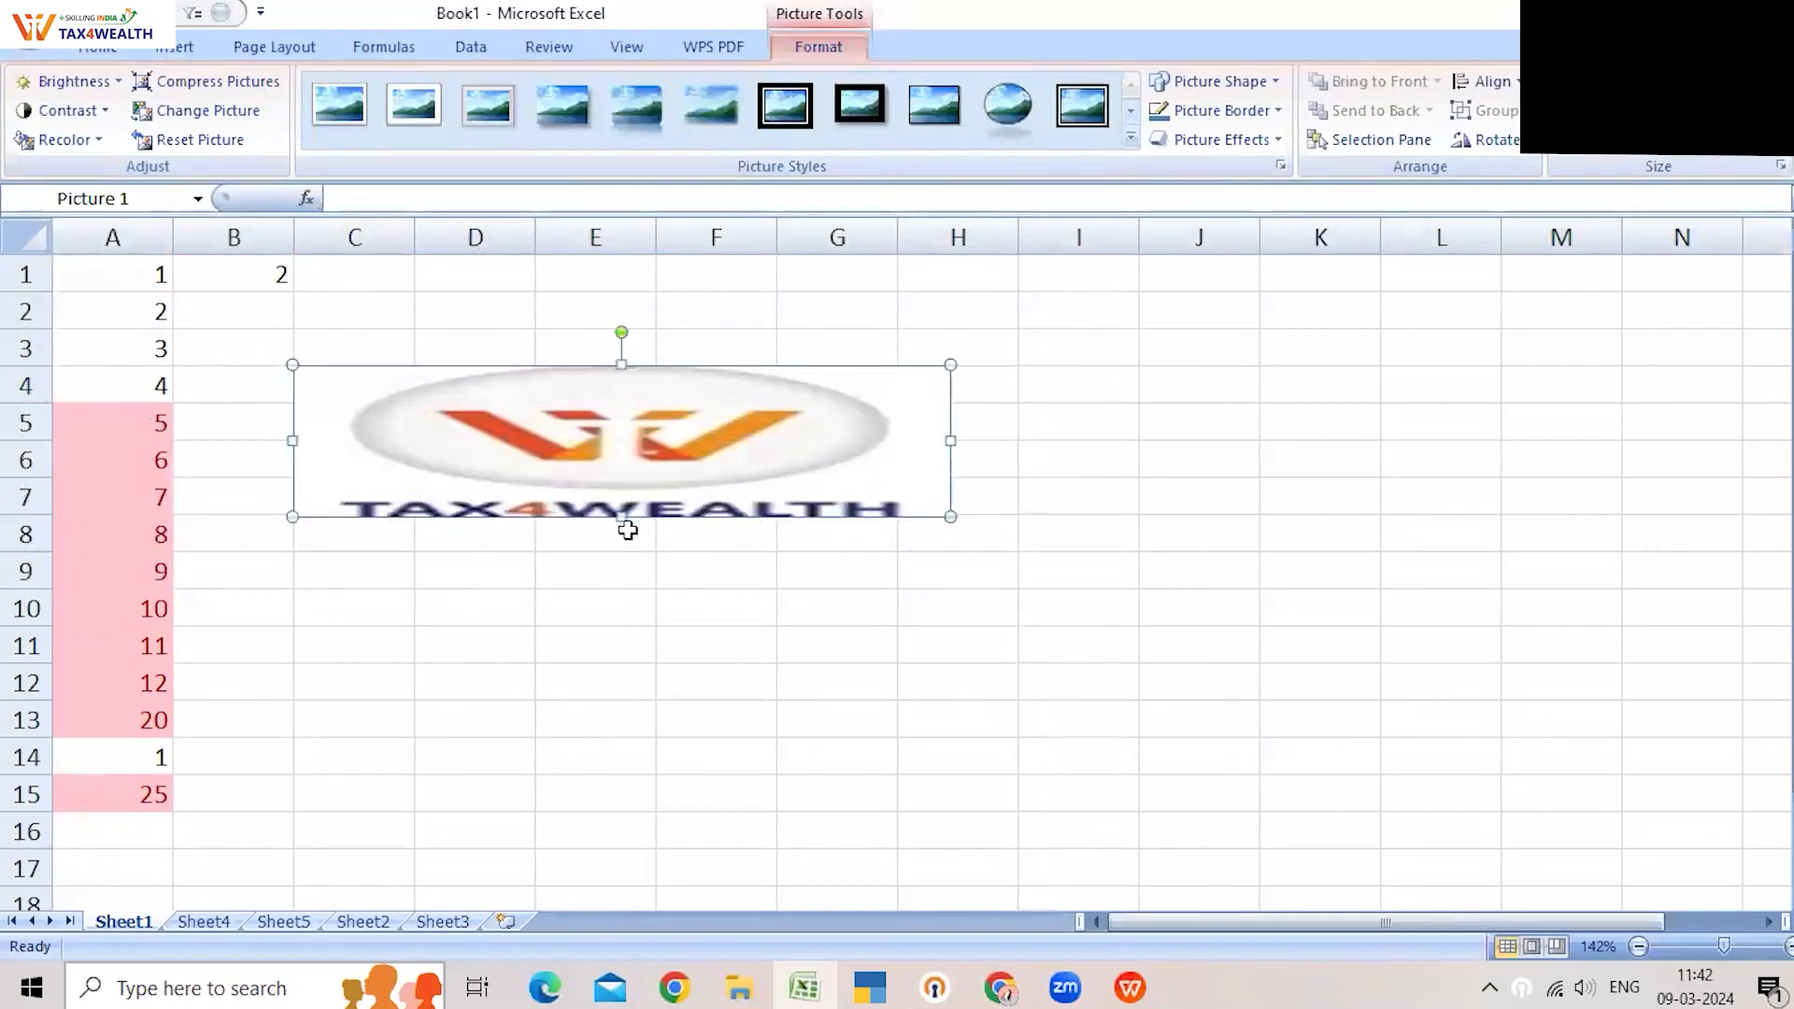
pyautogui.moveTo(621, 517); pyautogui.dragTo(607, 745)
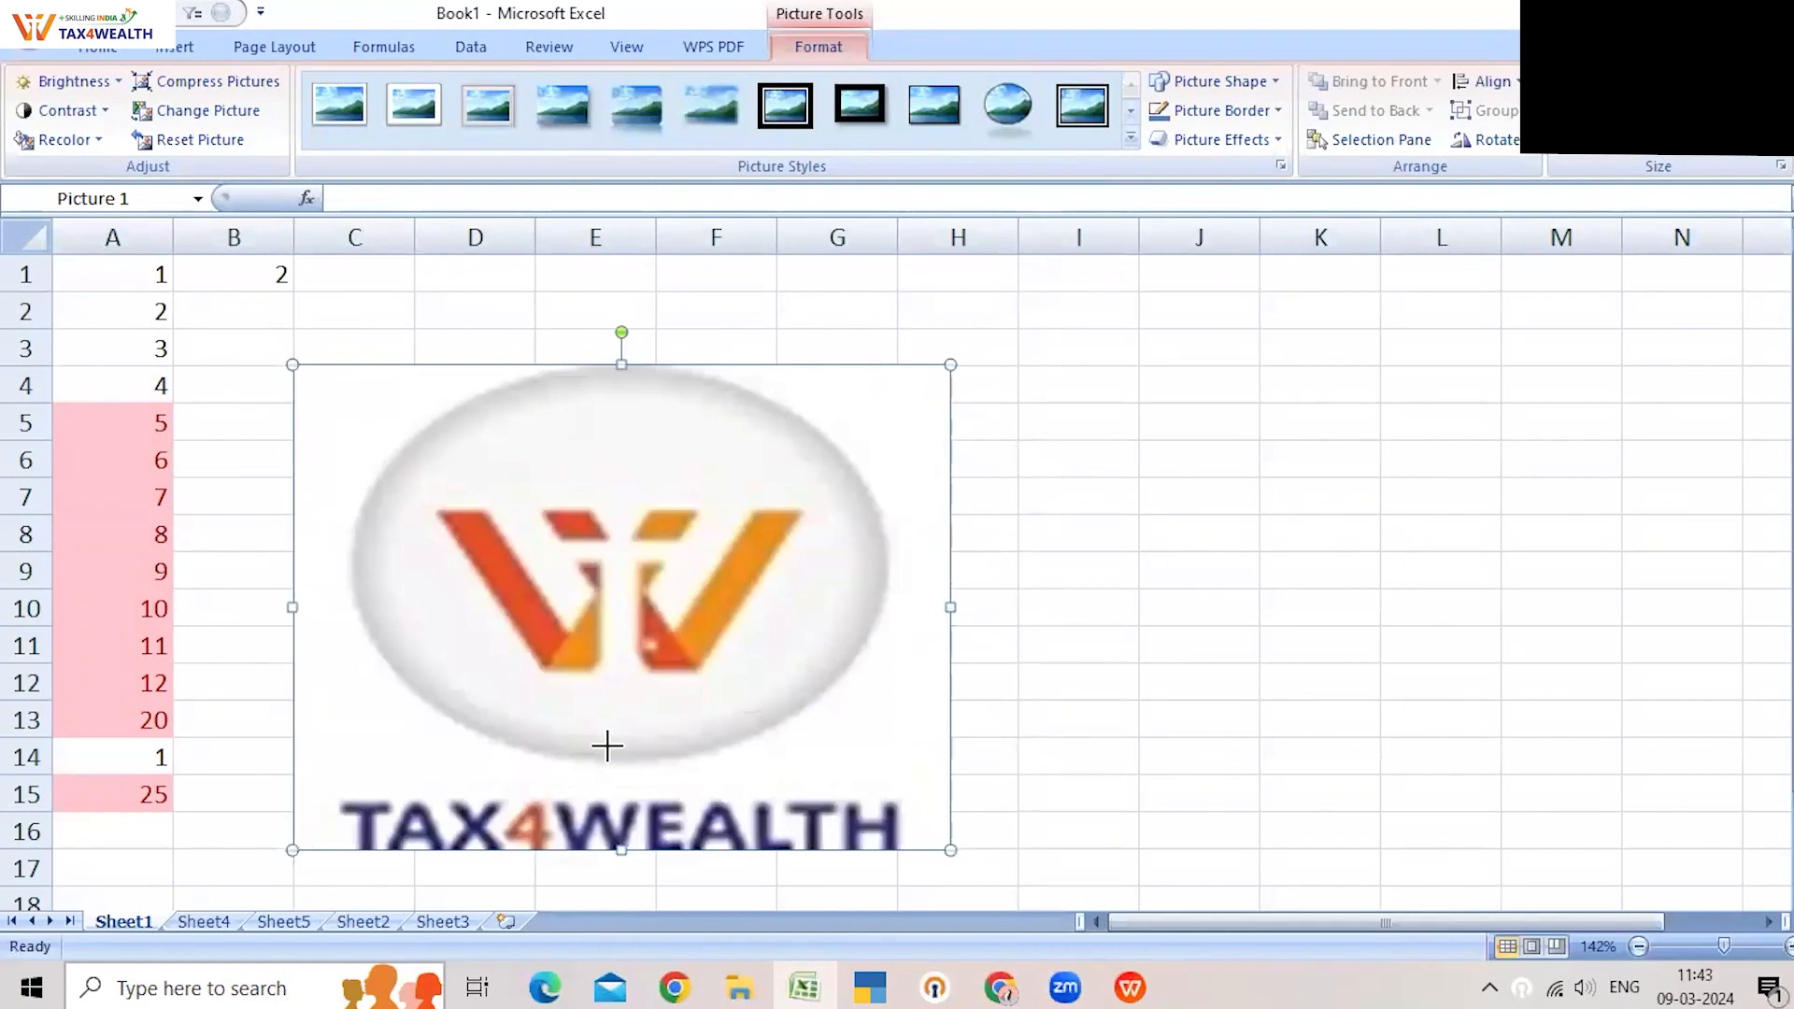
# Shrink the logo picture to about three columns wide by five rows high and move it to about cells C2:E7.
pyautogui.click(278, 606)
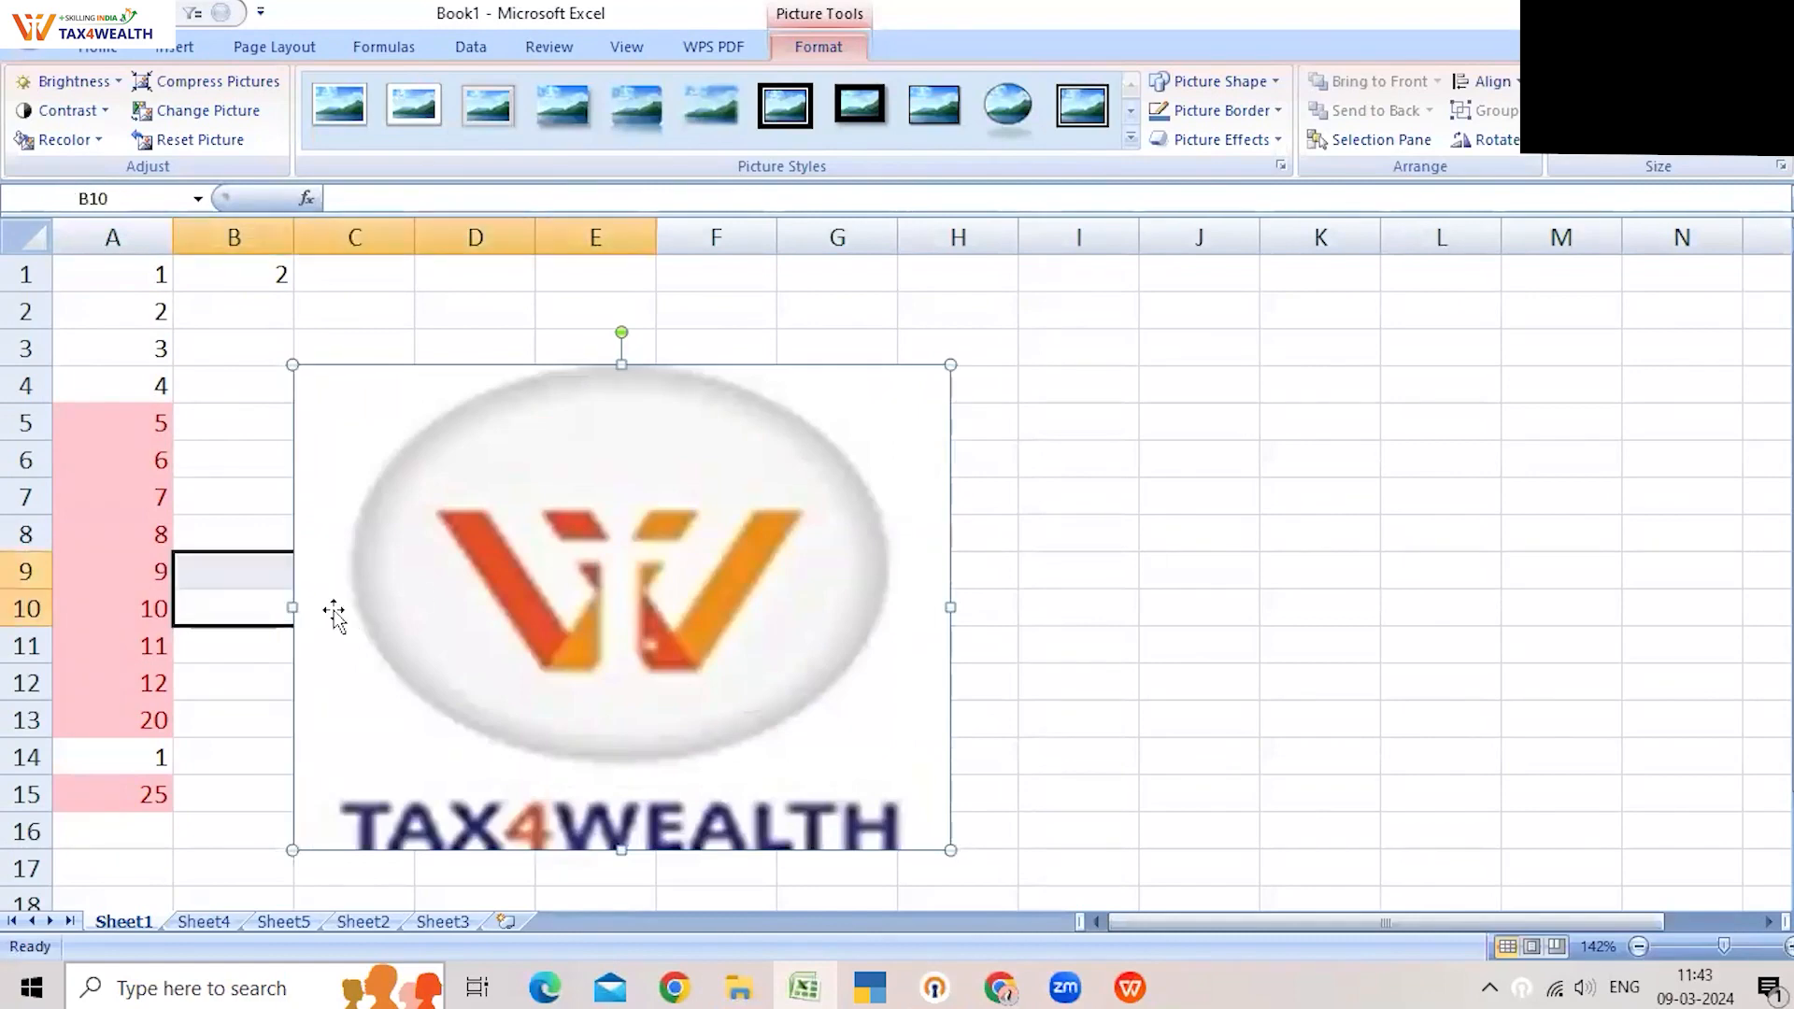
pyautogui.click(285, 607)
pyautogui.click(369, 561)
pyautogui.moveTo(296, 609); pyautogui.dragTo(680, 617)
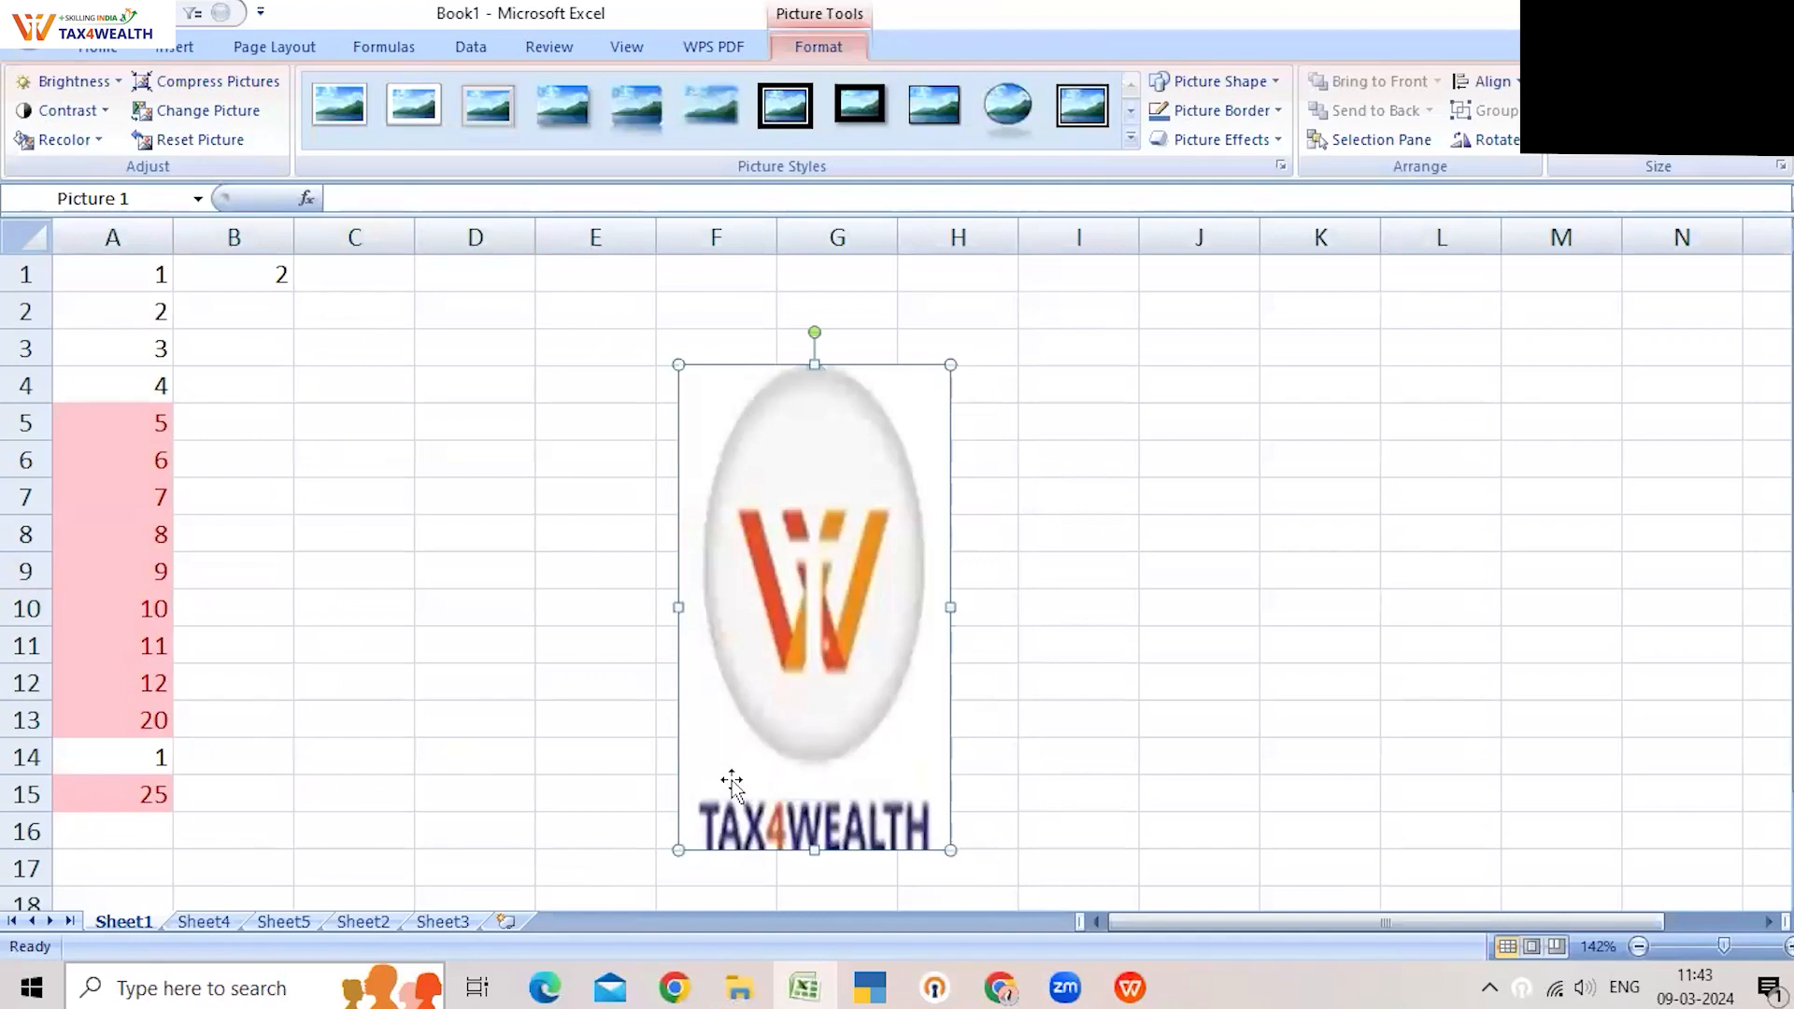
pyautogui.moveTo(815, 850); pyautogui.dragTo(822, 544)
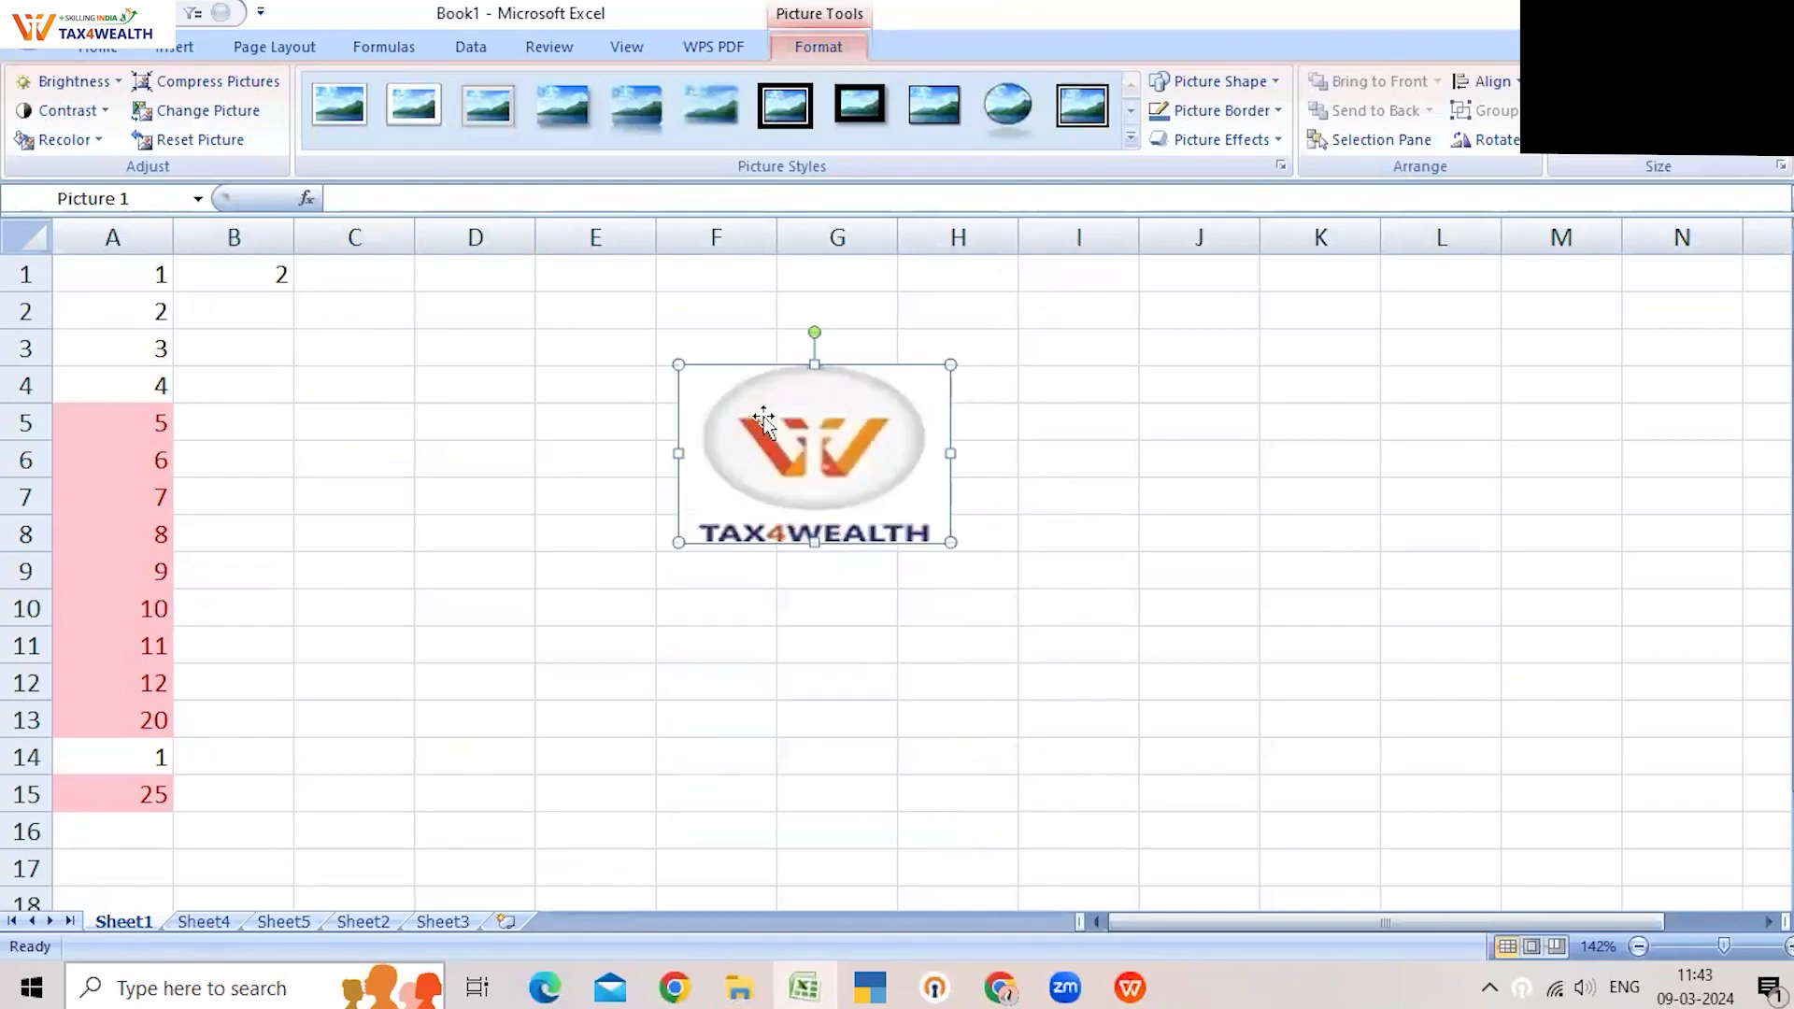
pyautogui.moveTo(764, 421); pyautogui.dragTo(1600, 342)
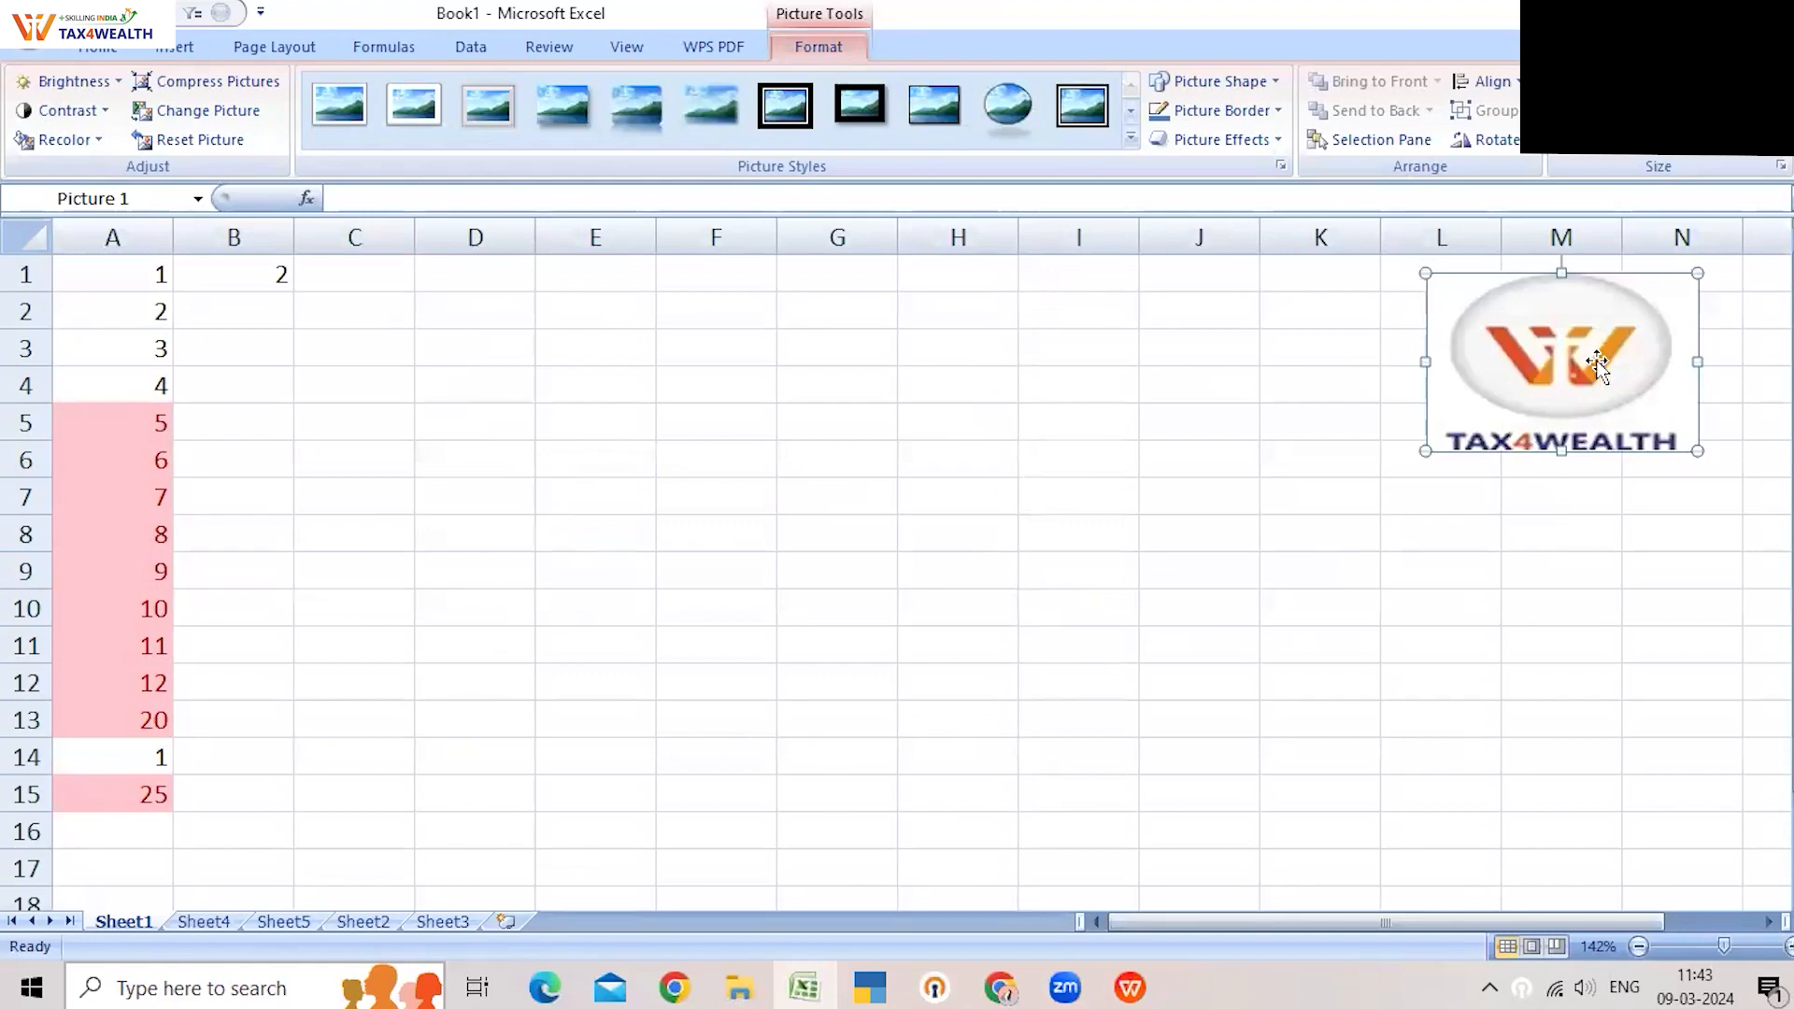
pyautogui.moveTo(1596, 360); pyautogui.dragTo(507, 372)
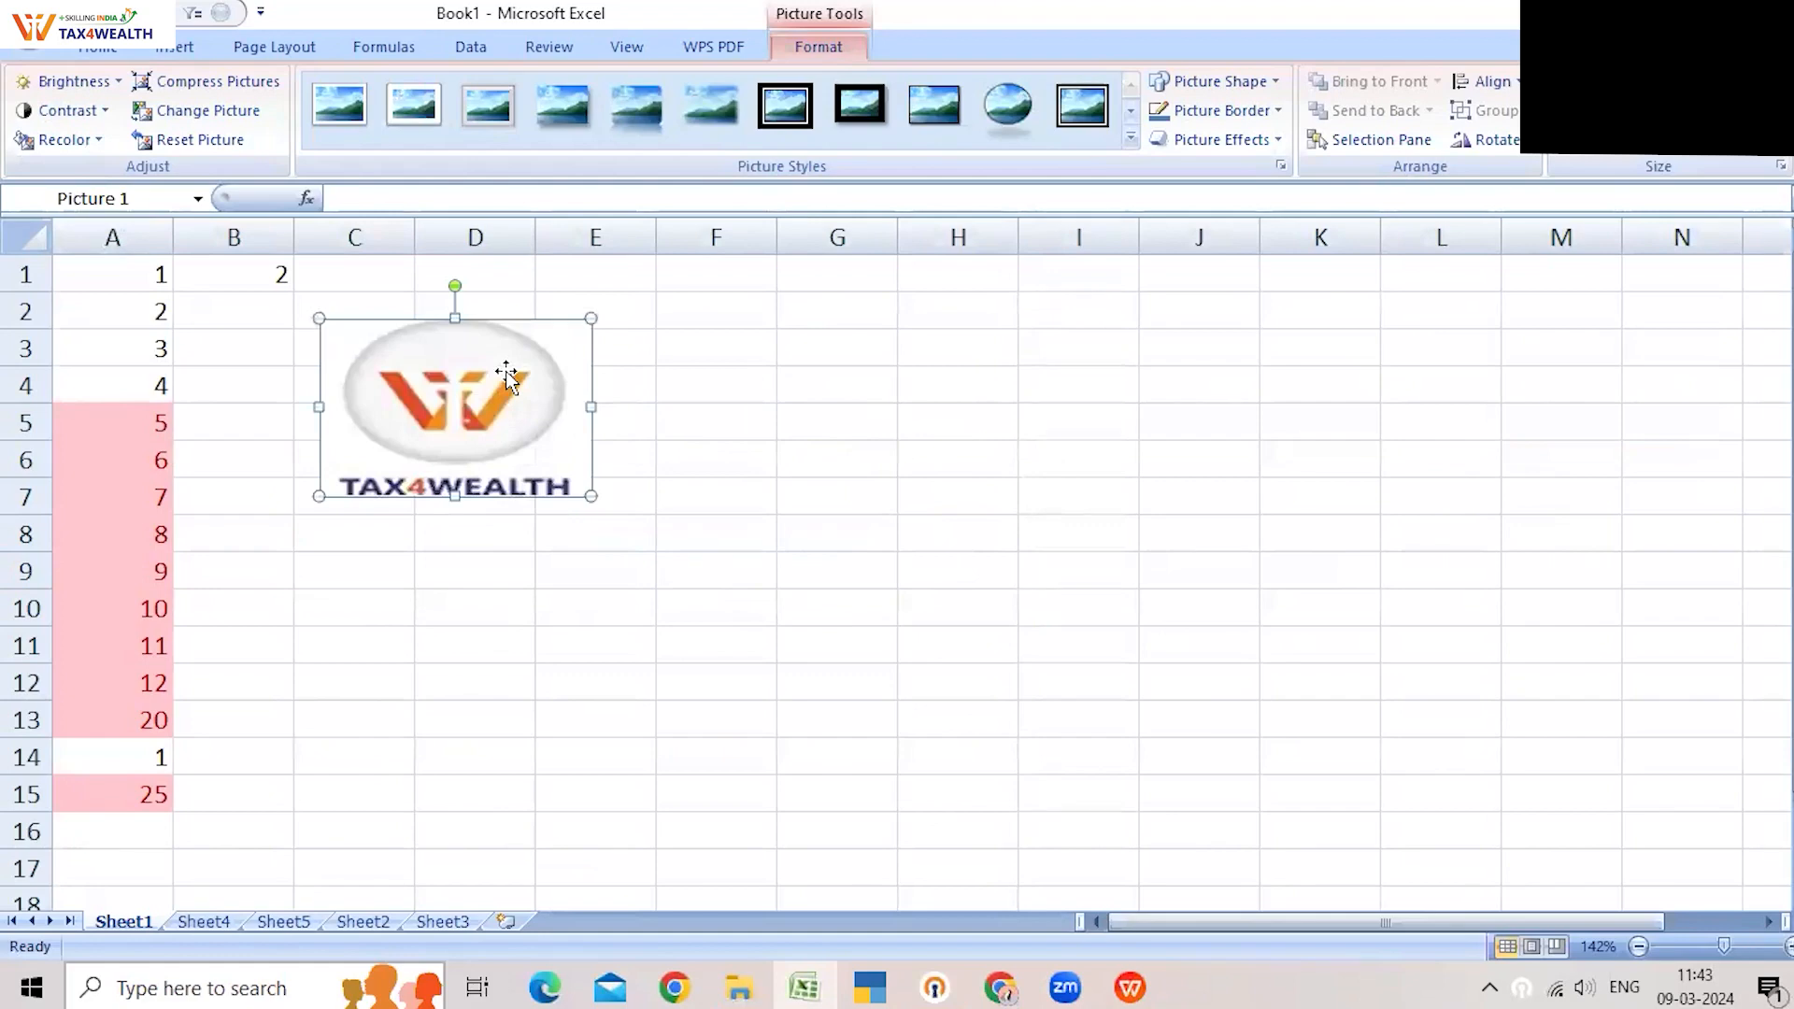
# Deselect the picture by selecting cell H4 and open the Clip Art pane from the Insert options.
pyautogui.click(160, 49)
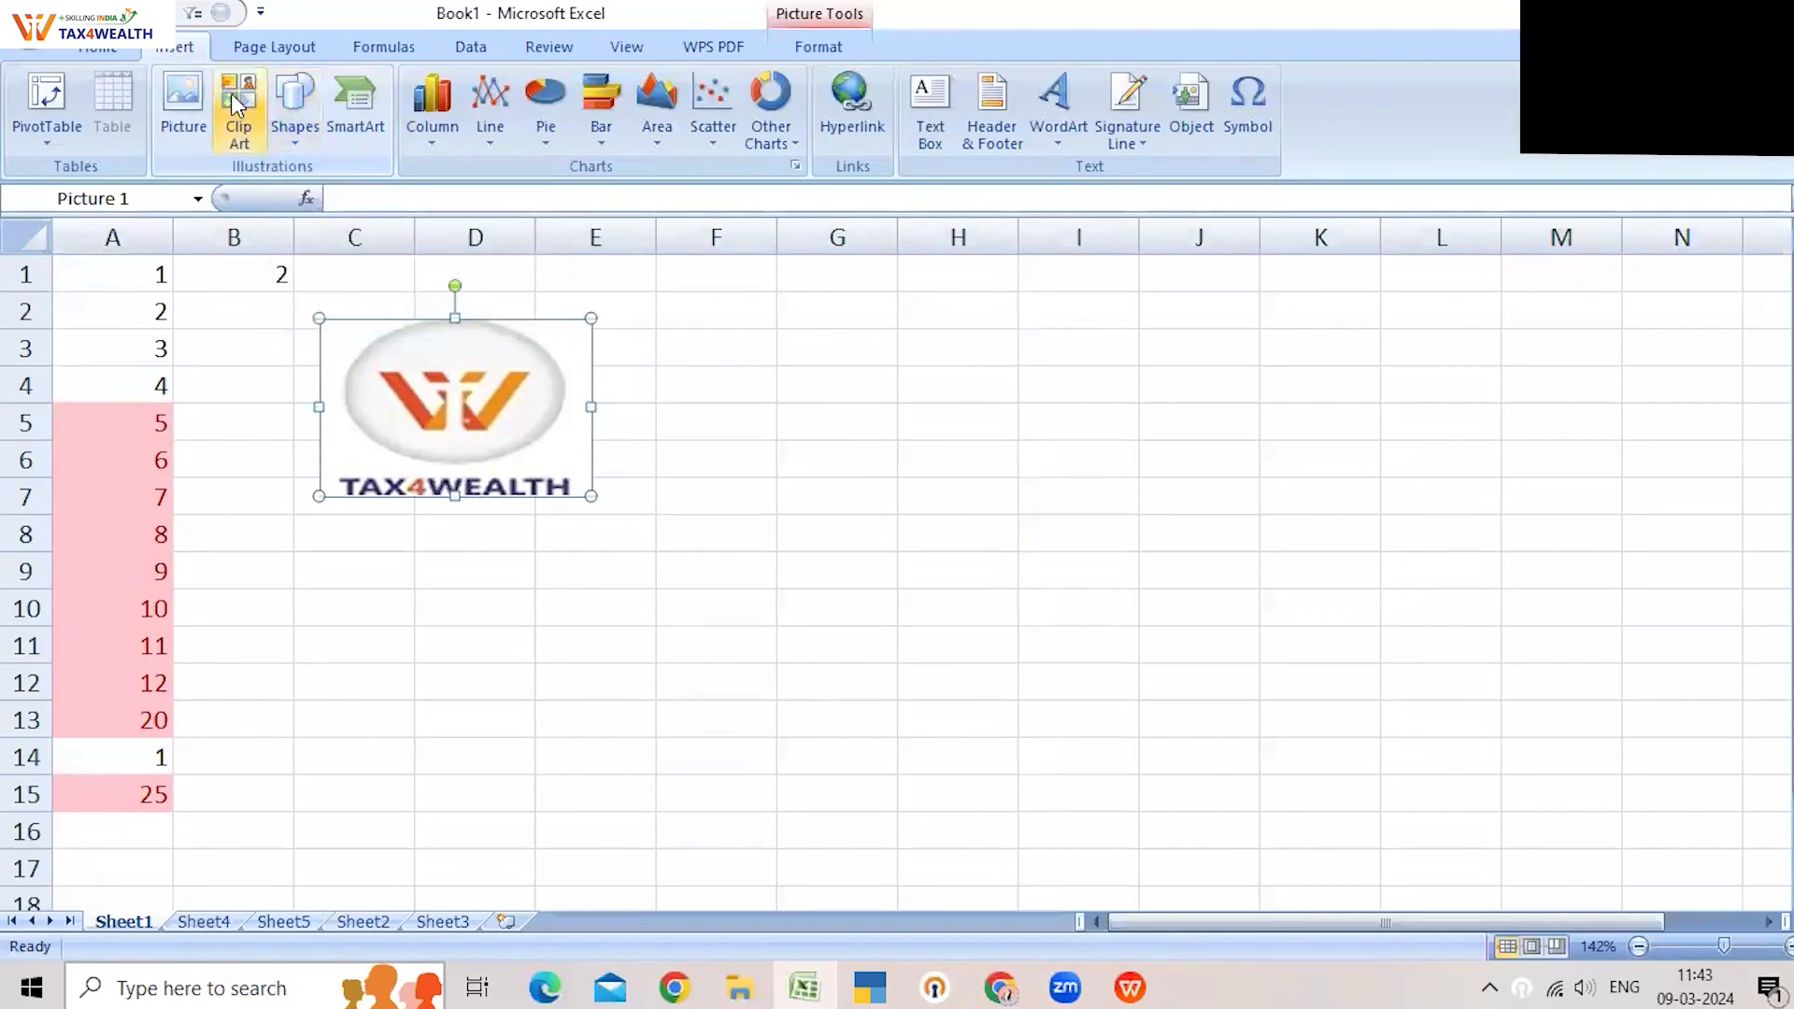
pyautogui.click(769, 363)
pyautogui.click(929, 397)
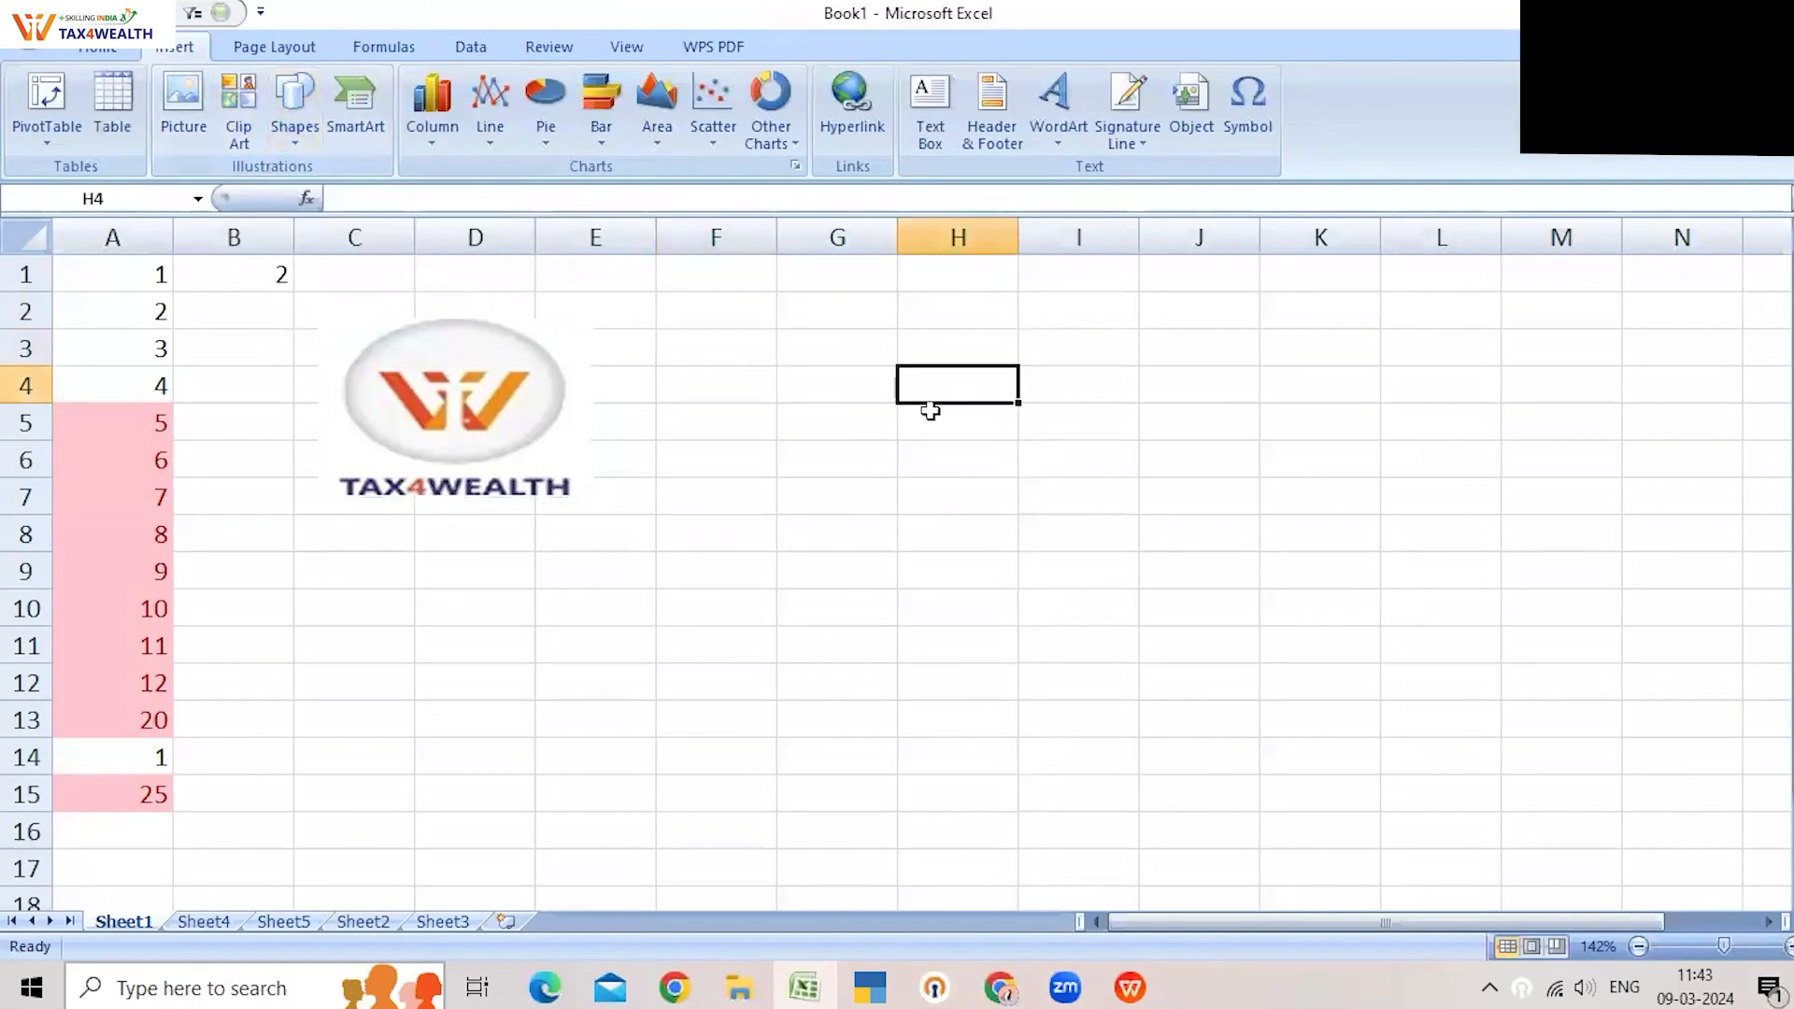
pyautogui.click(250, 94)
pyautogui.click(244, 104)
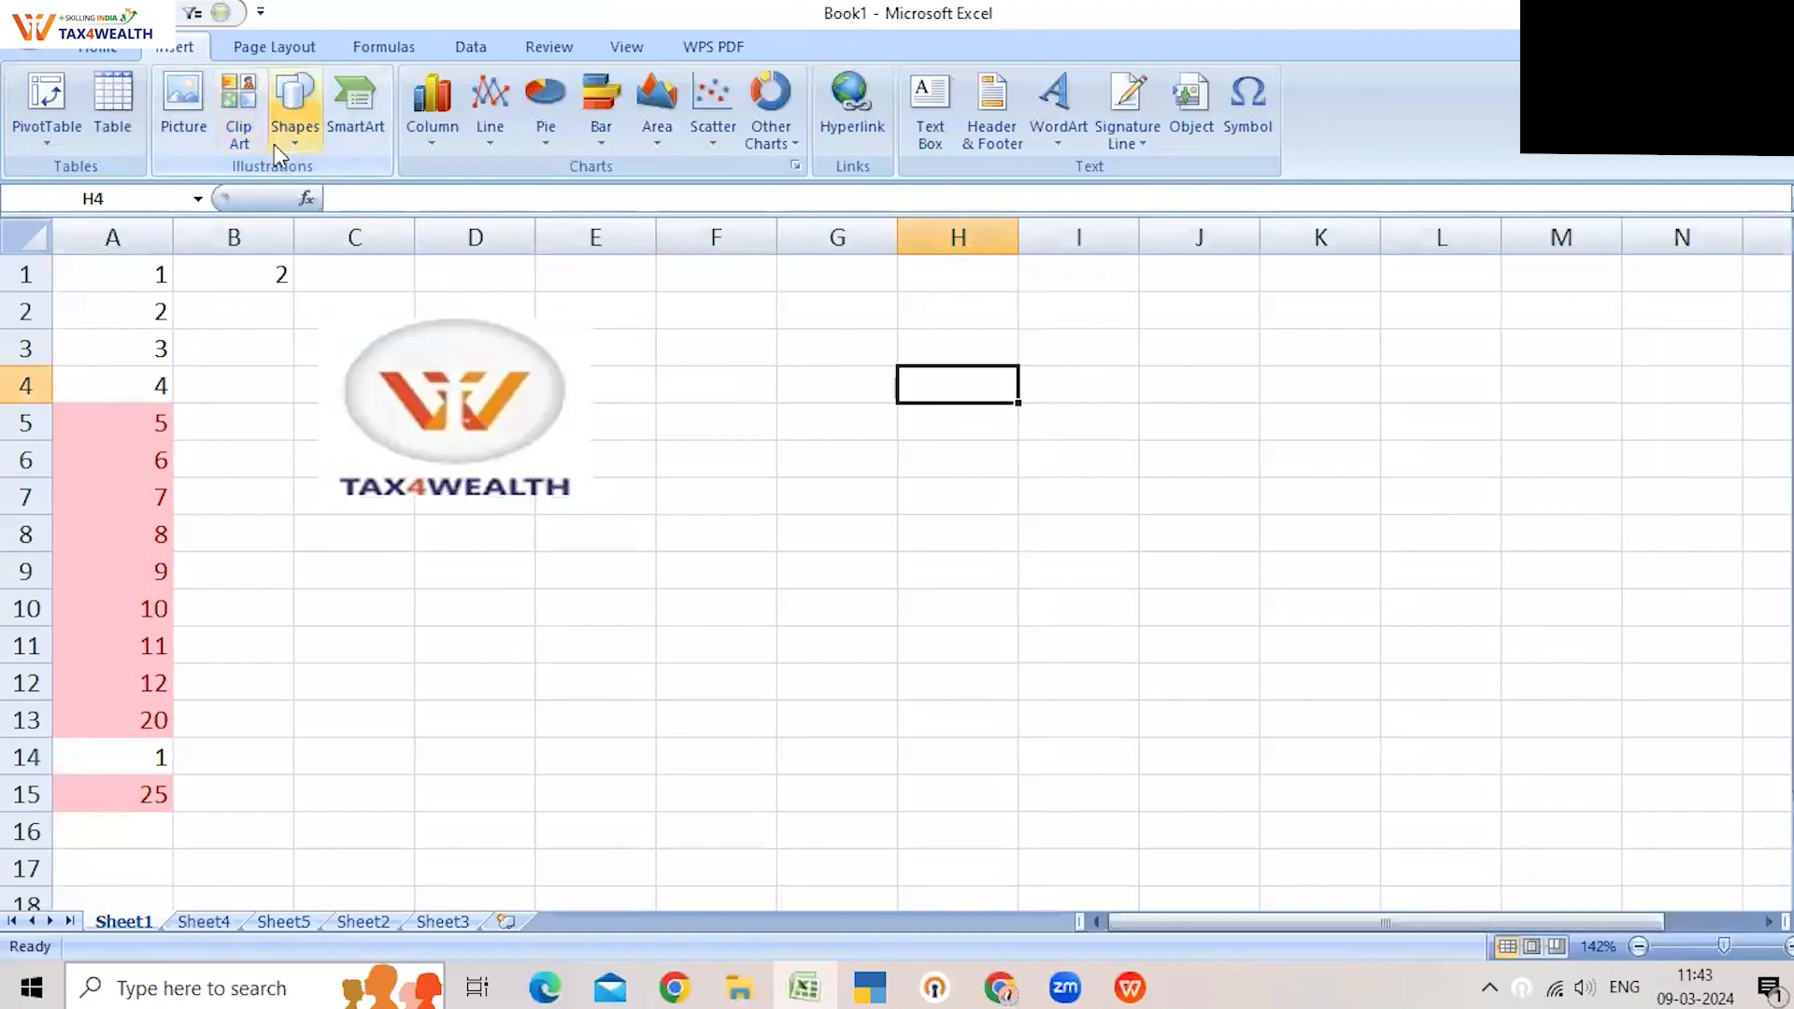
pyautogui.click(243, 107)
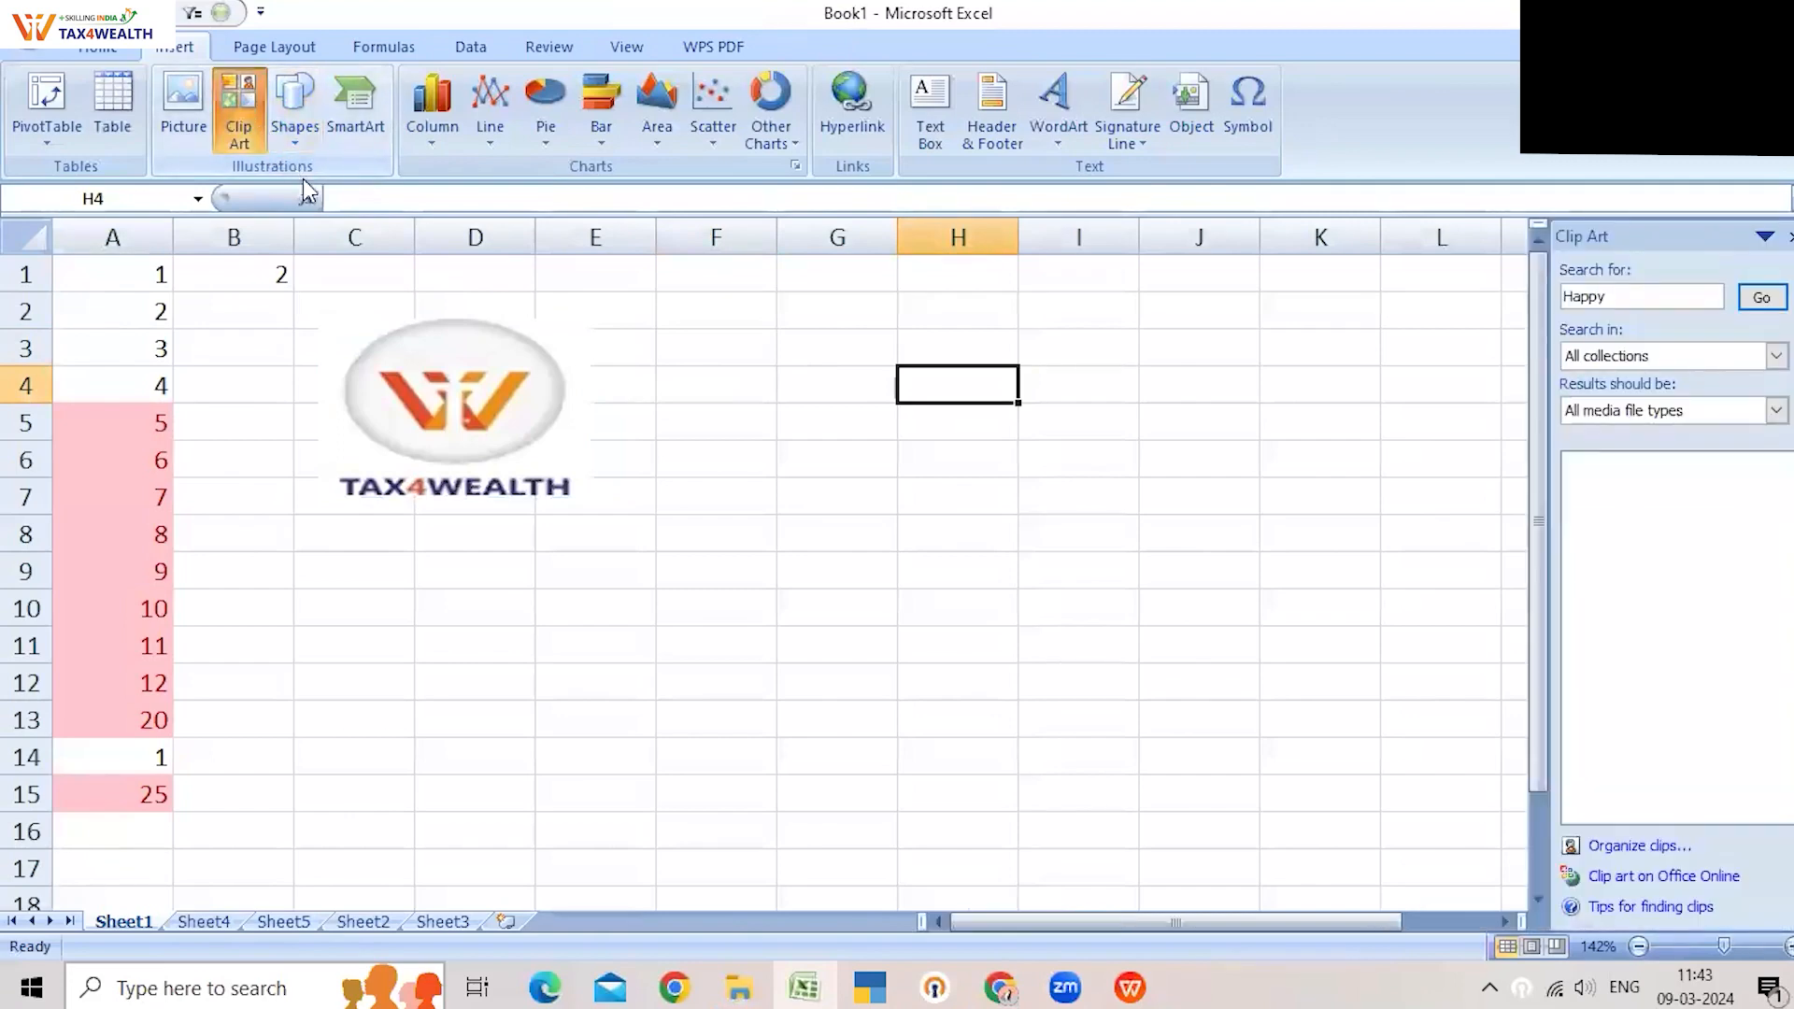
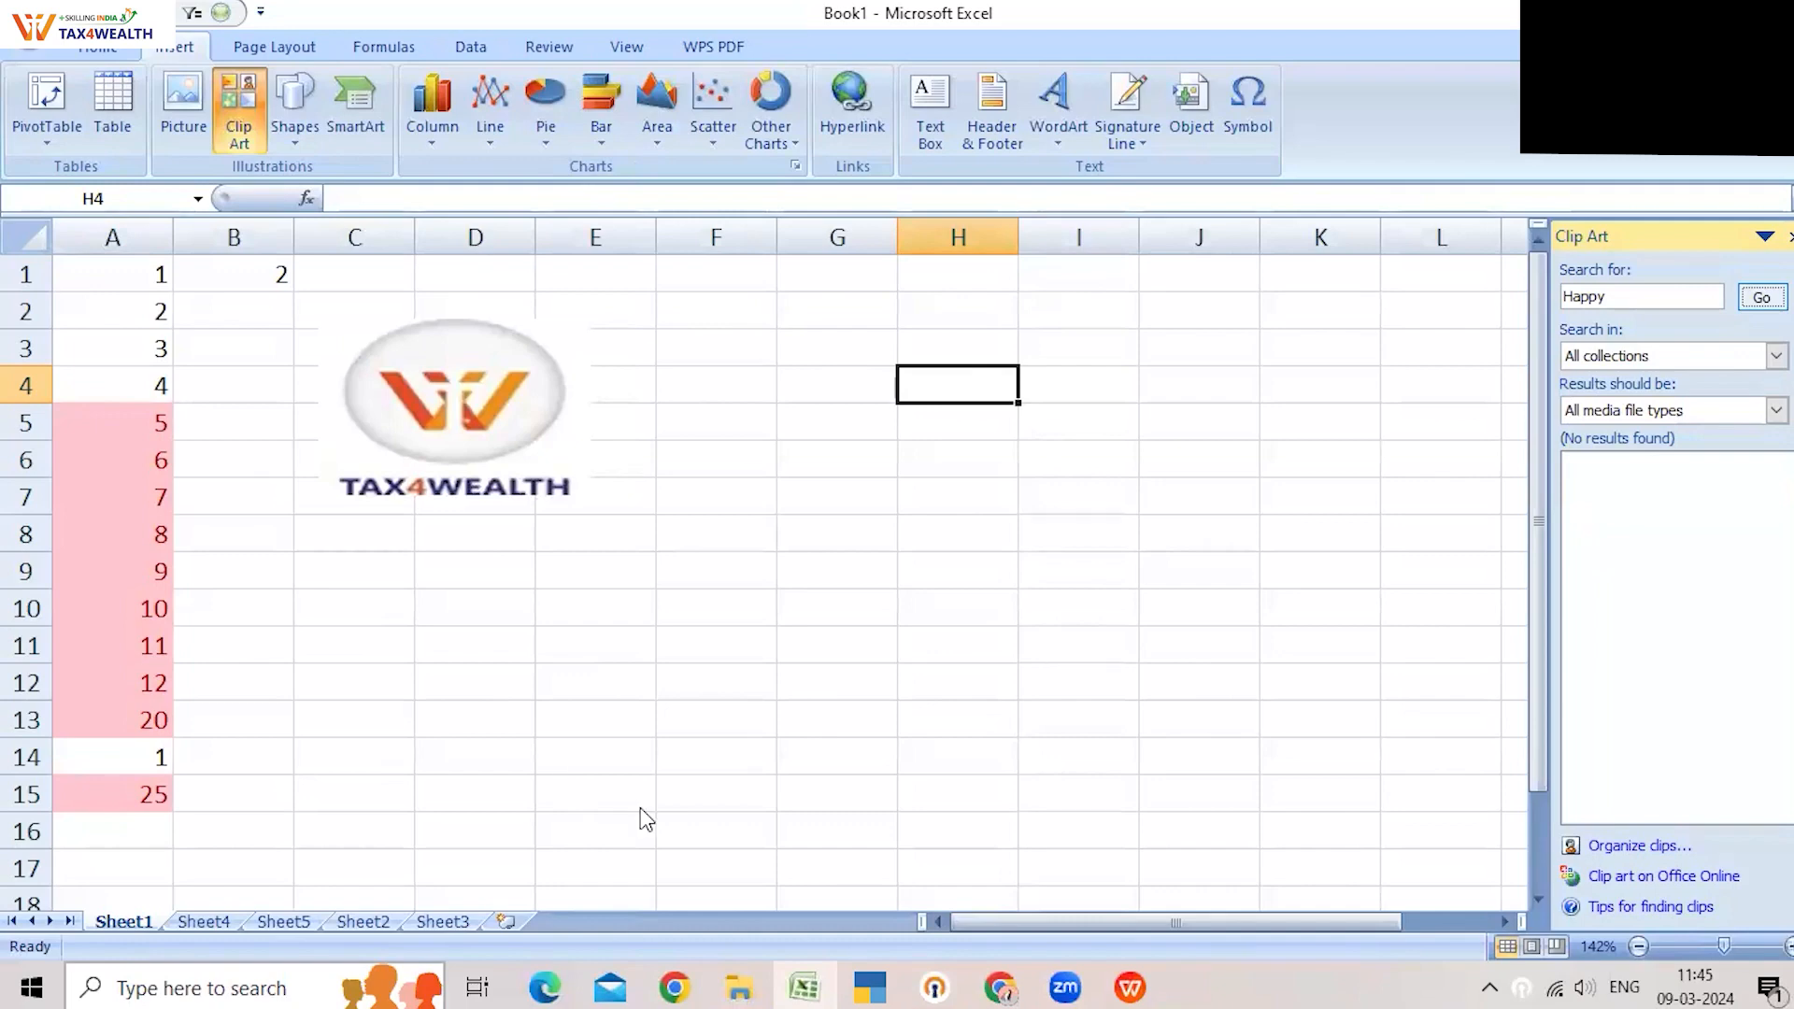
# Switch to the Practice sheet workbook and browse its Sheet1 and Sheet2 before returning to Book1.
pyautogui.hotkey('alt', 'Tab')
pyautogui.hotkey('alt', 'Tab')
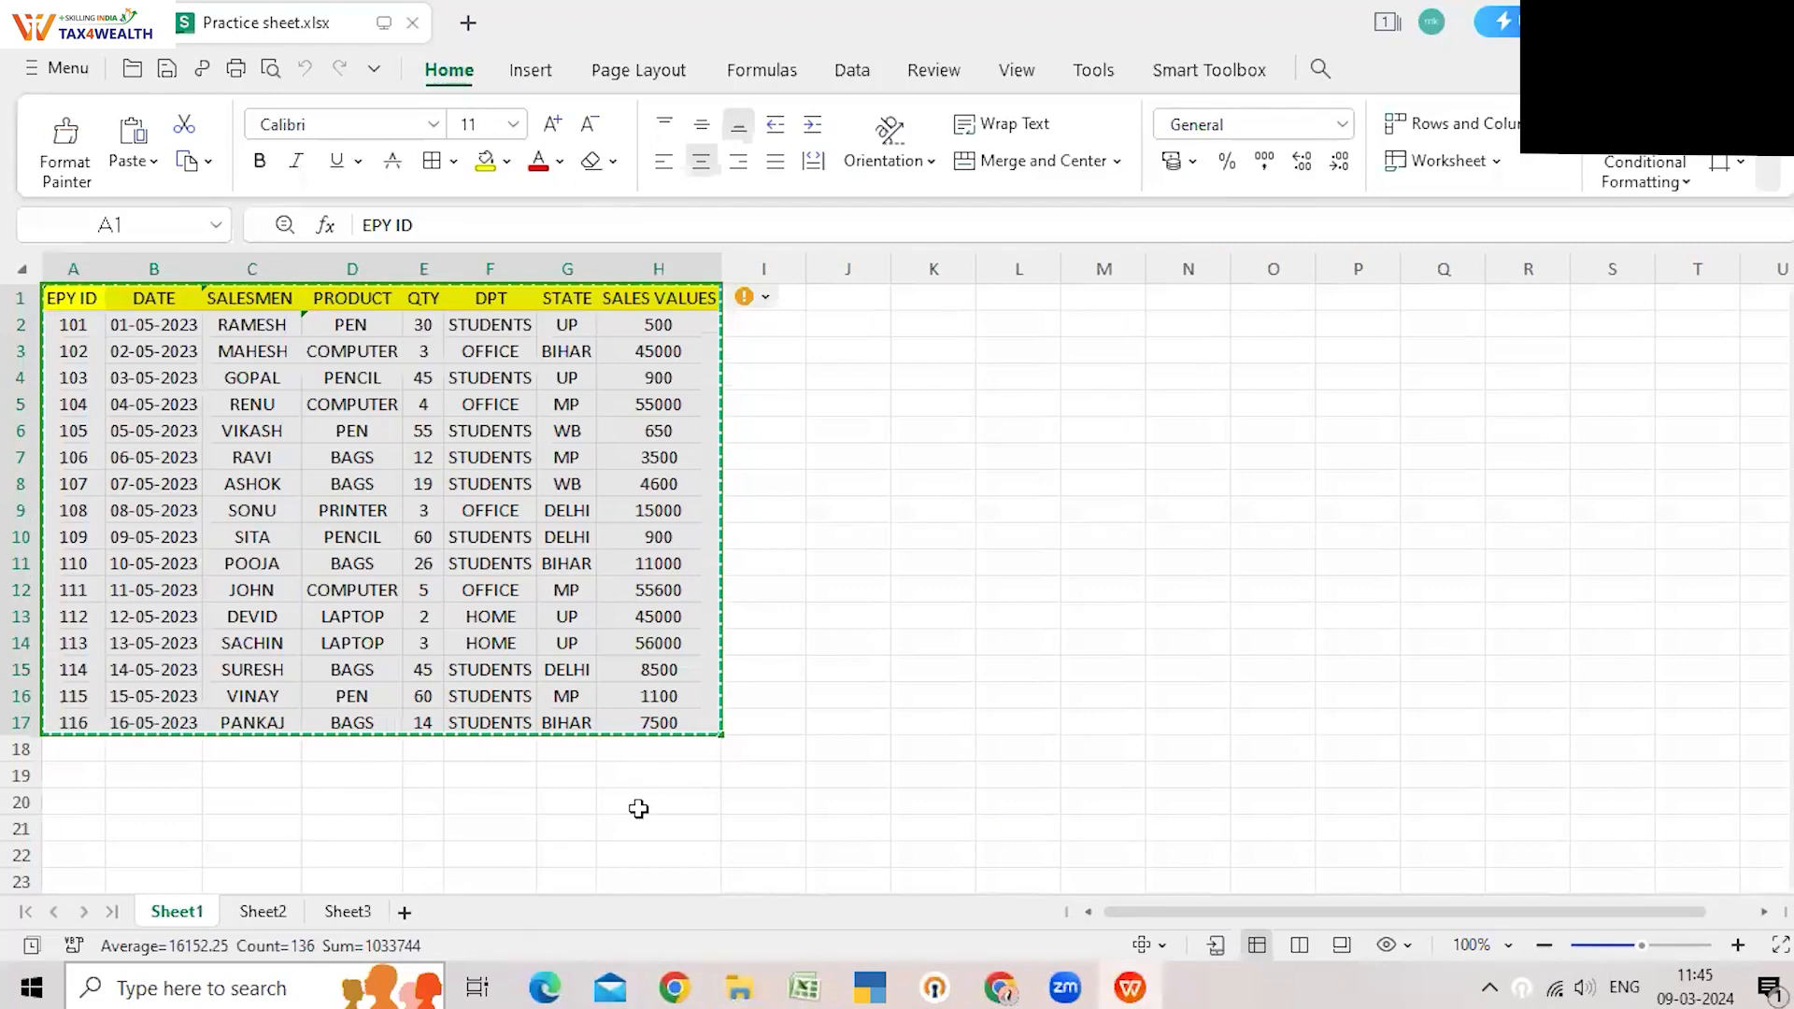
pyautogui.hotkey('alt', 'Tab')
pyautogui.press('Escape')
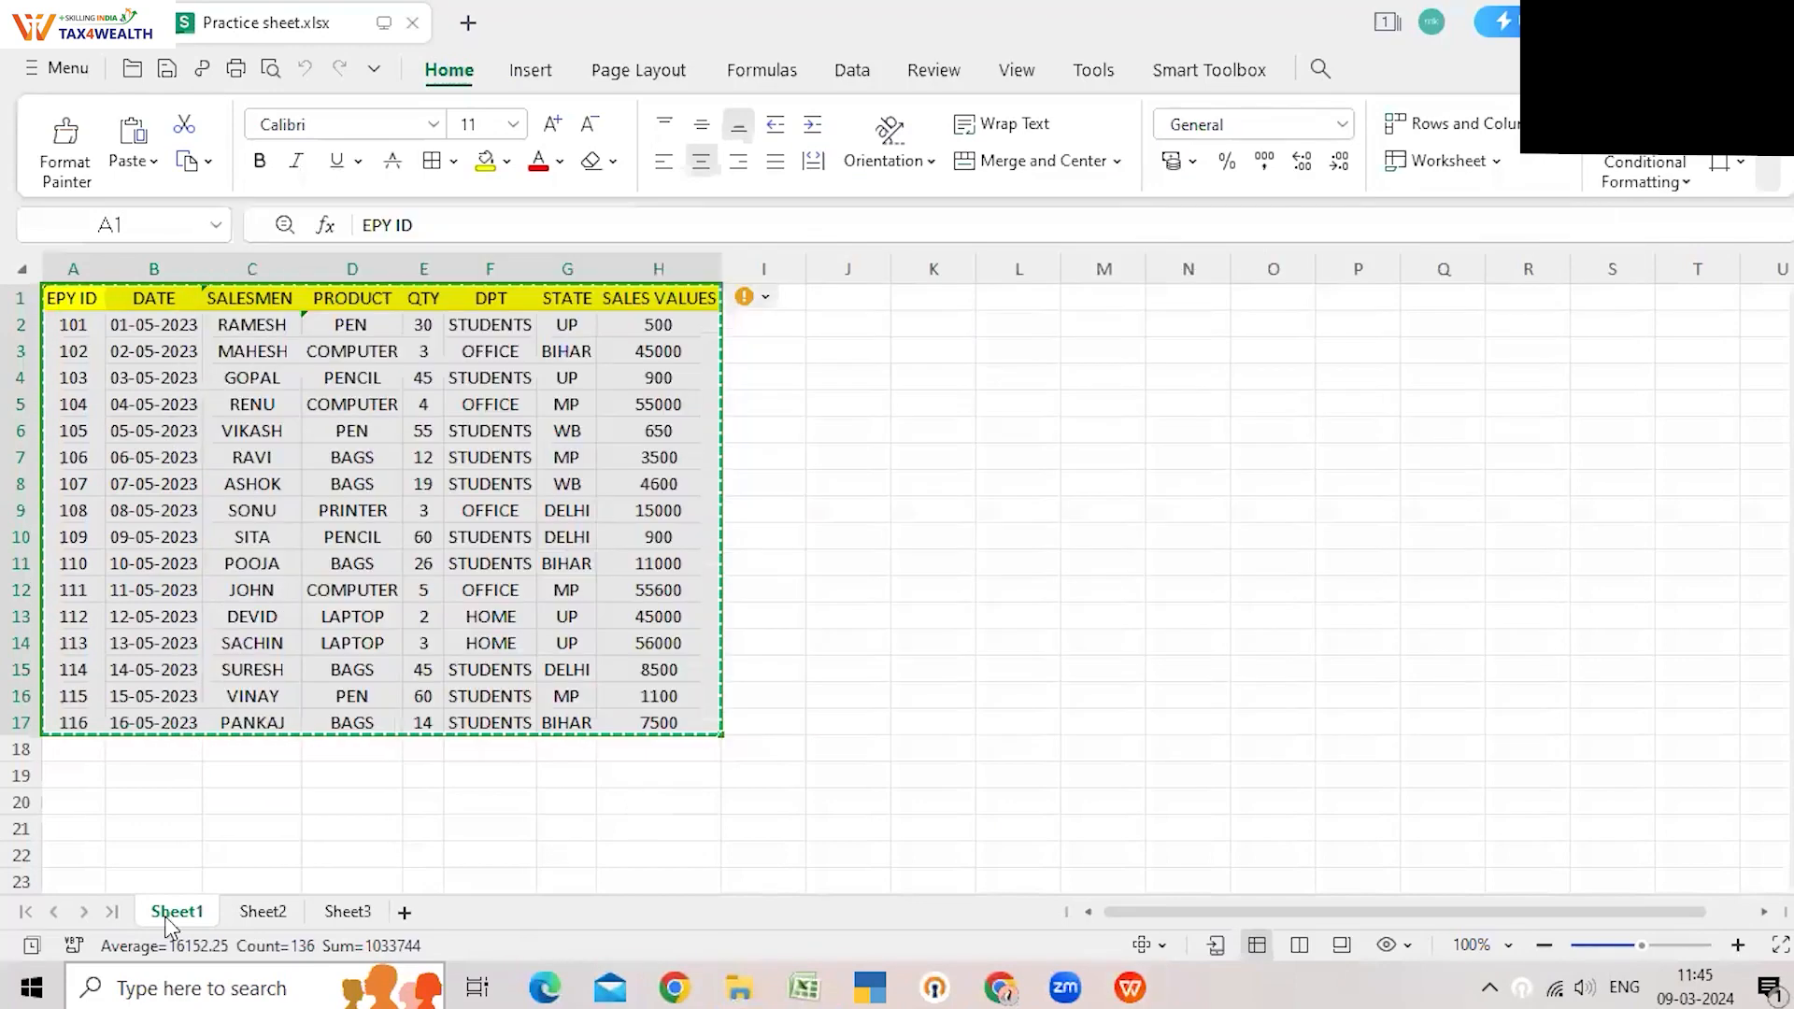
pyautogui.click(252, 912)
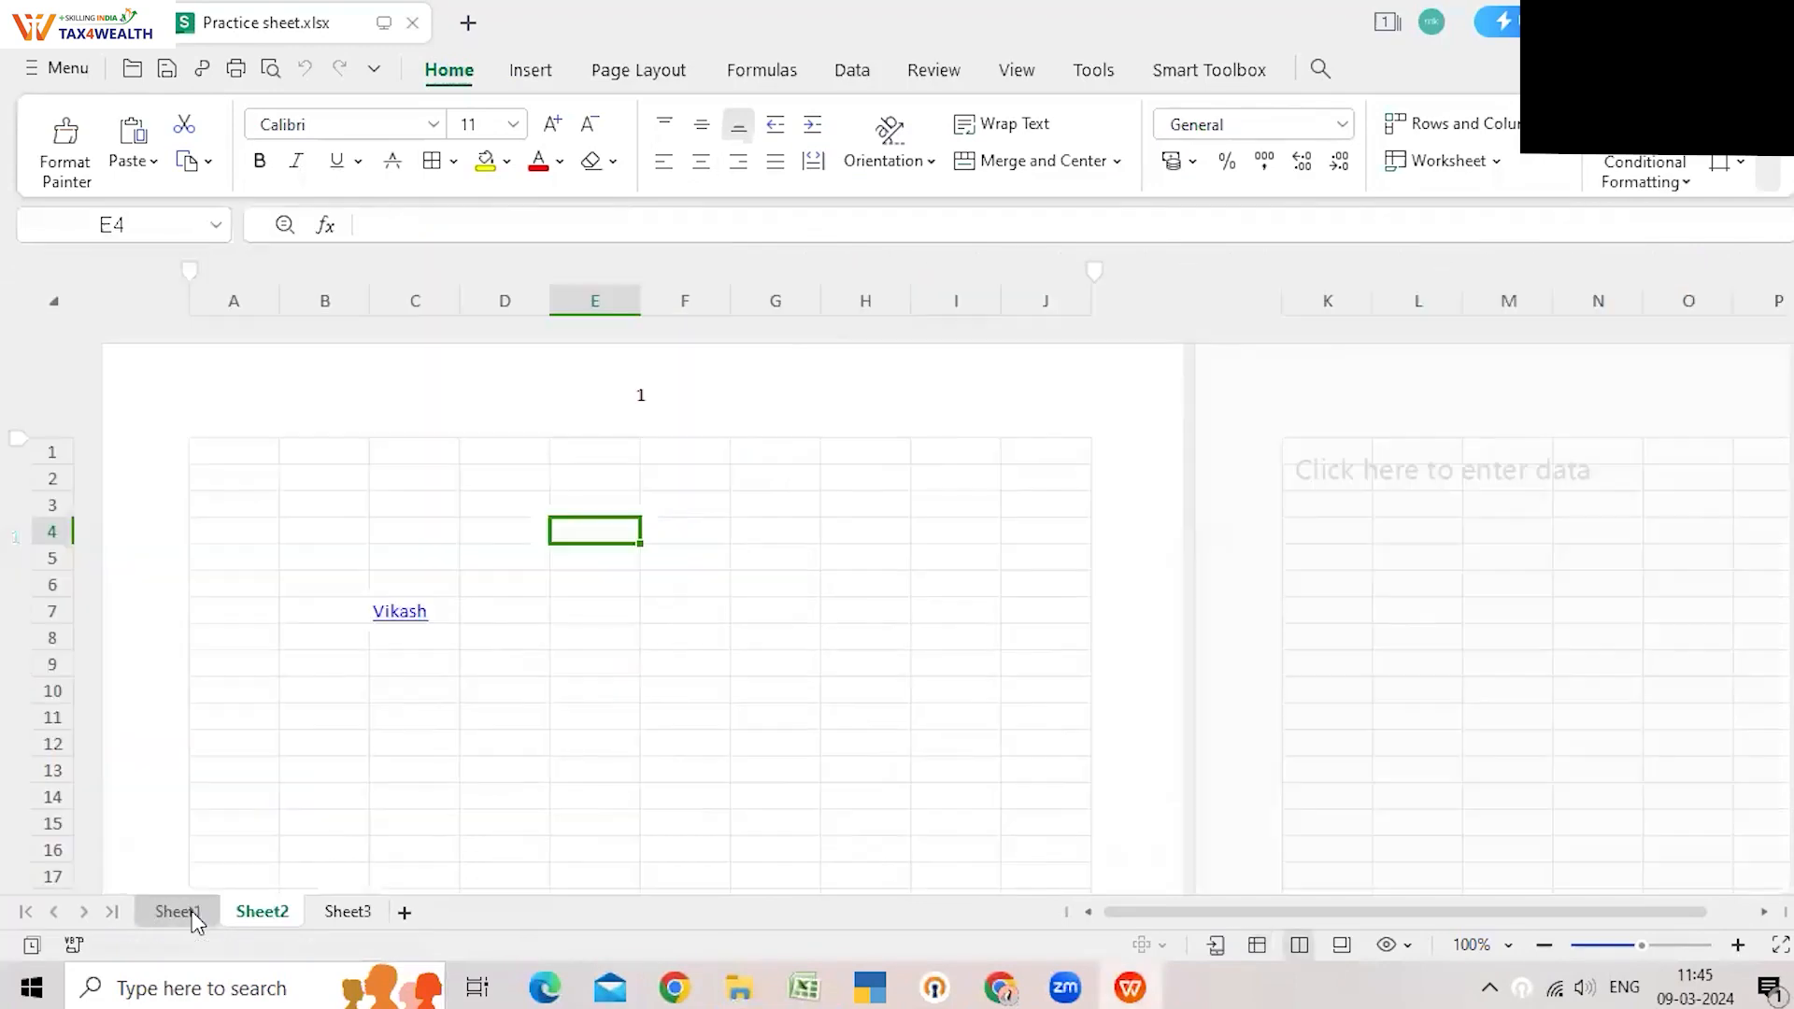
pyautogui.click(193, 912)
pyautogui.click(268, 916)
pyautogui.click(174, 913)
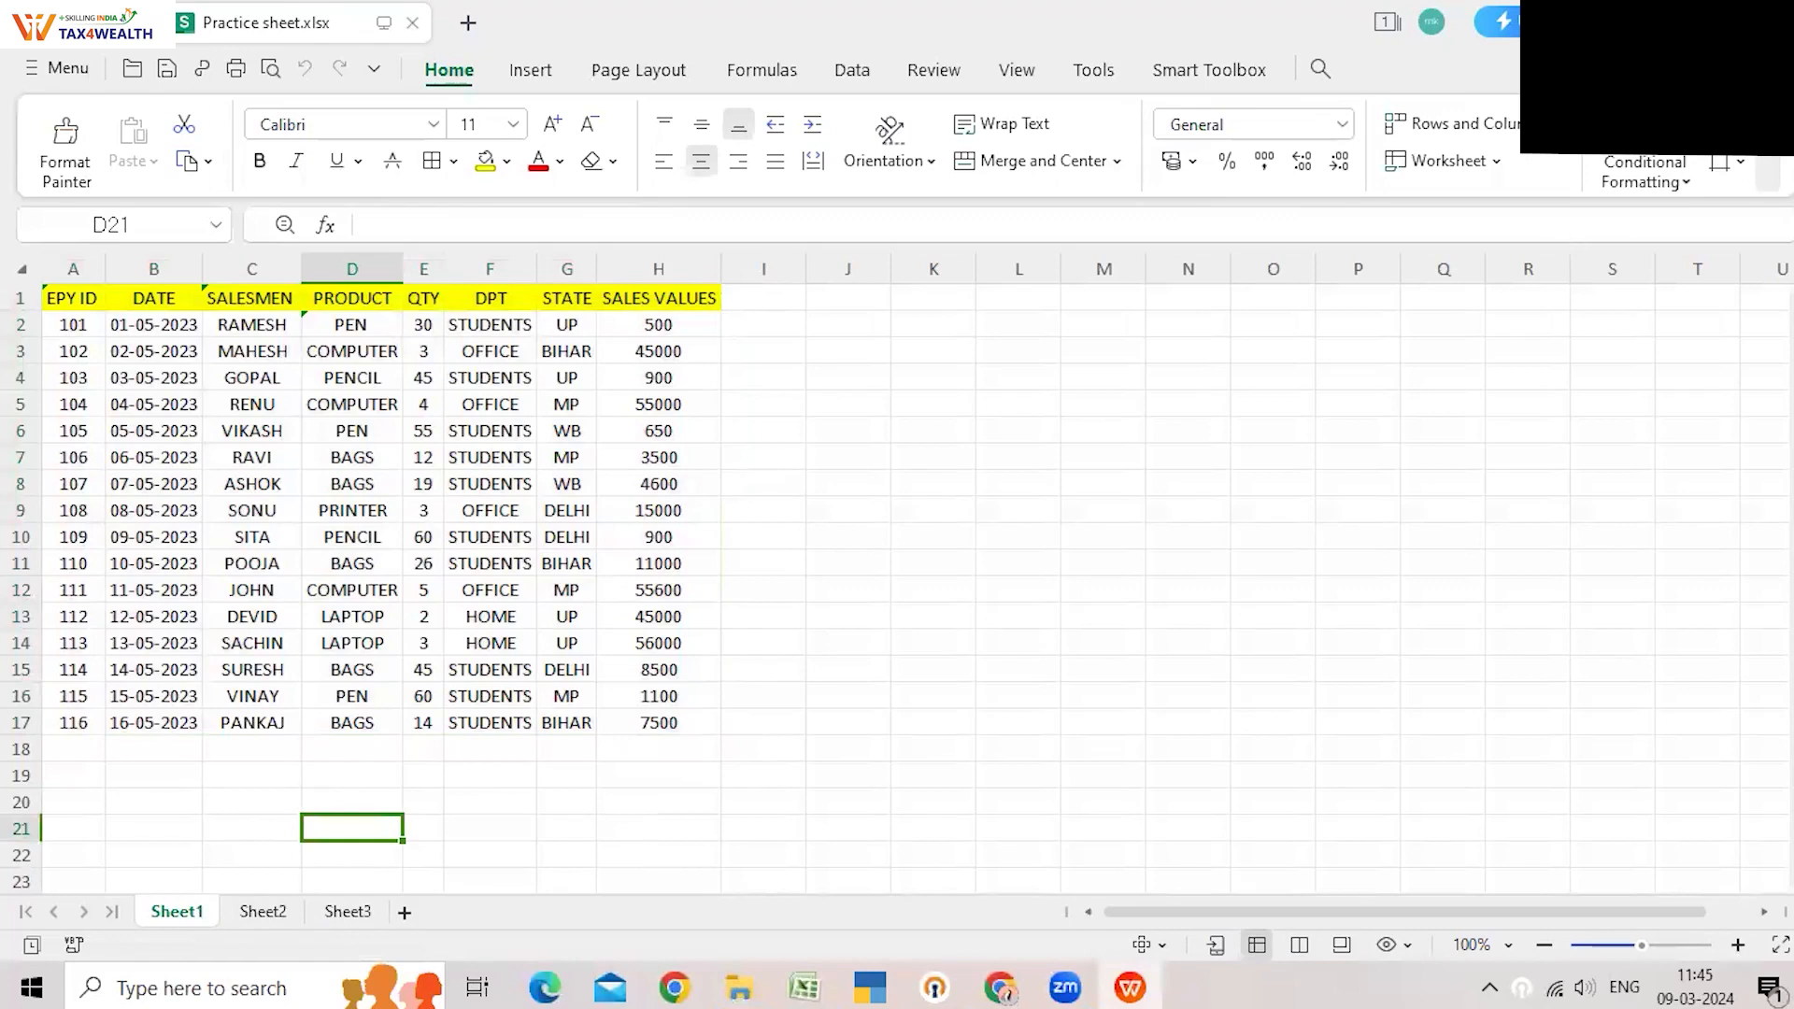
pyautogui.hotkey('alt', 'Tab')
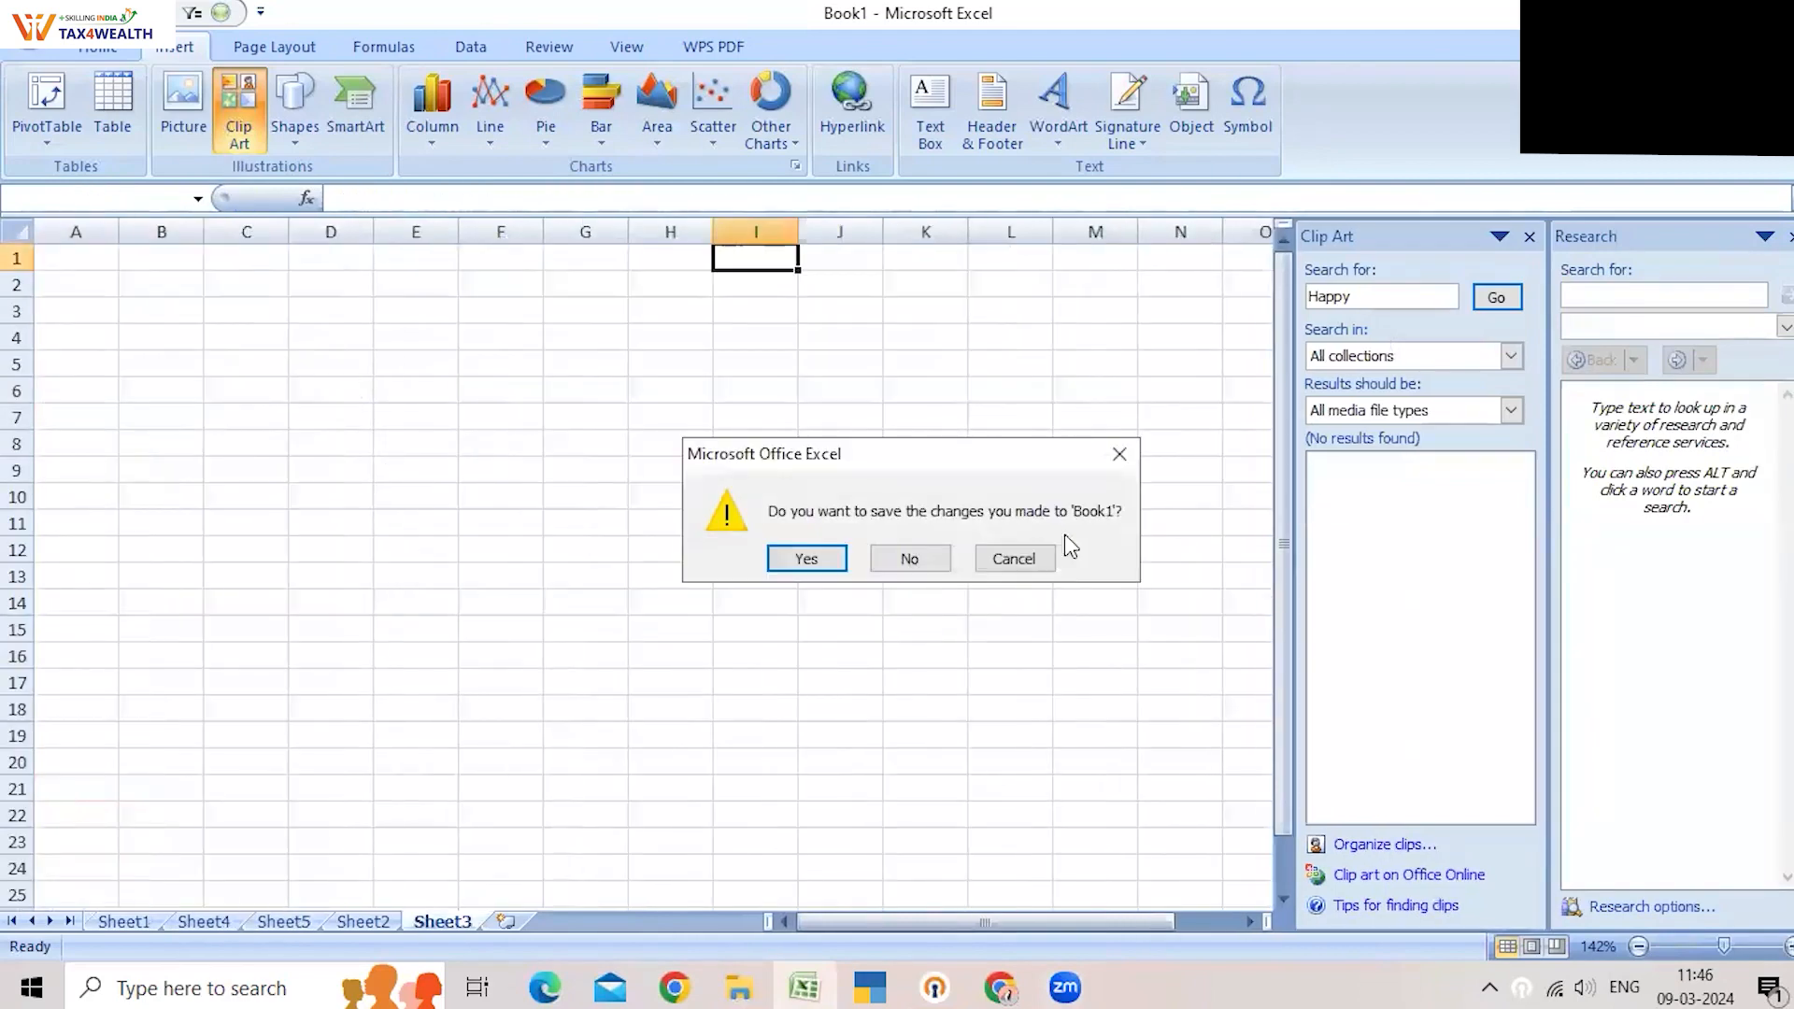
# Dismiss the save-changes prompt for Book1 and close the Research pane.
pyautogui.click(1120, 453)
pyautogui.click(853, 550)
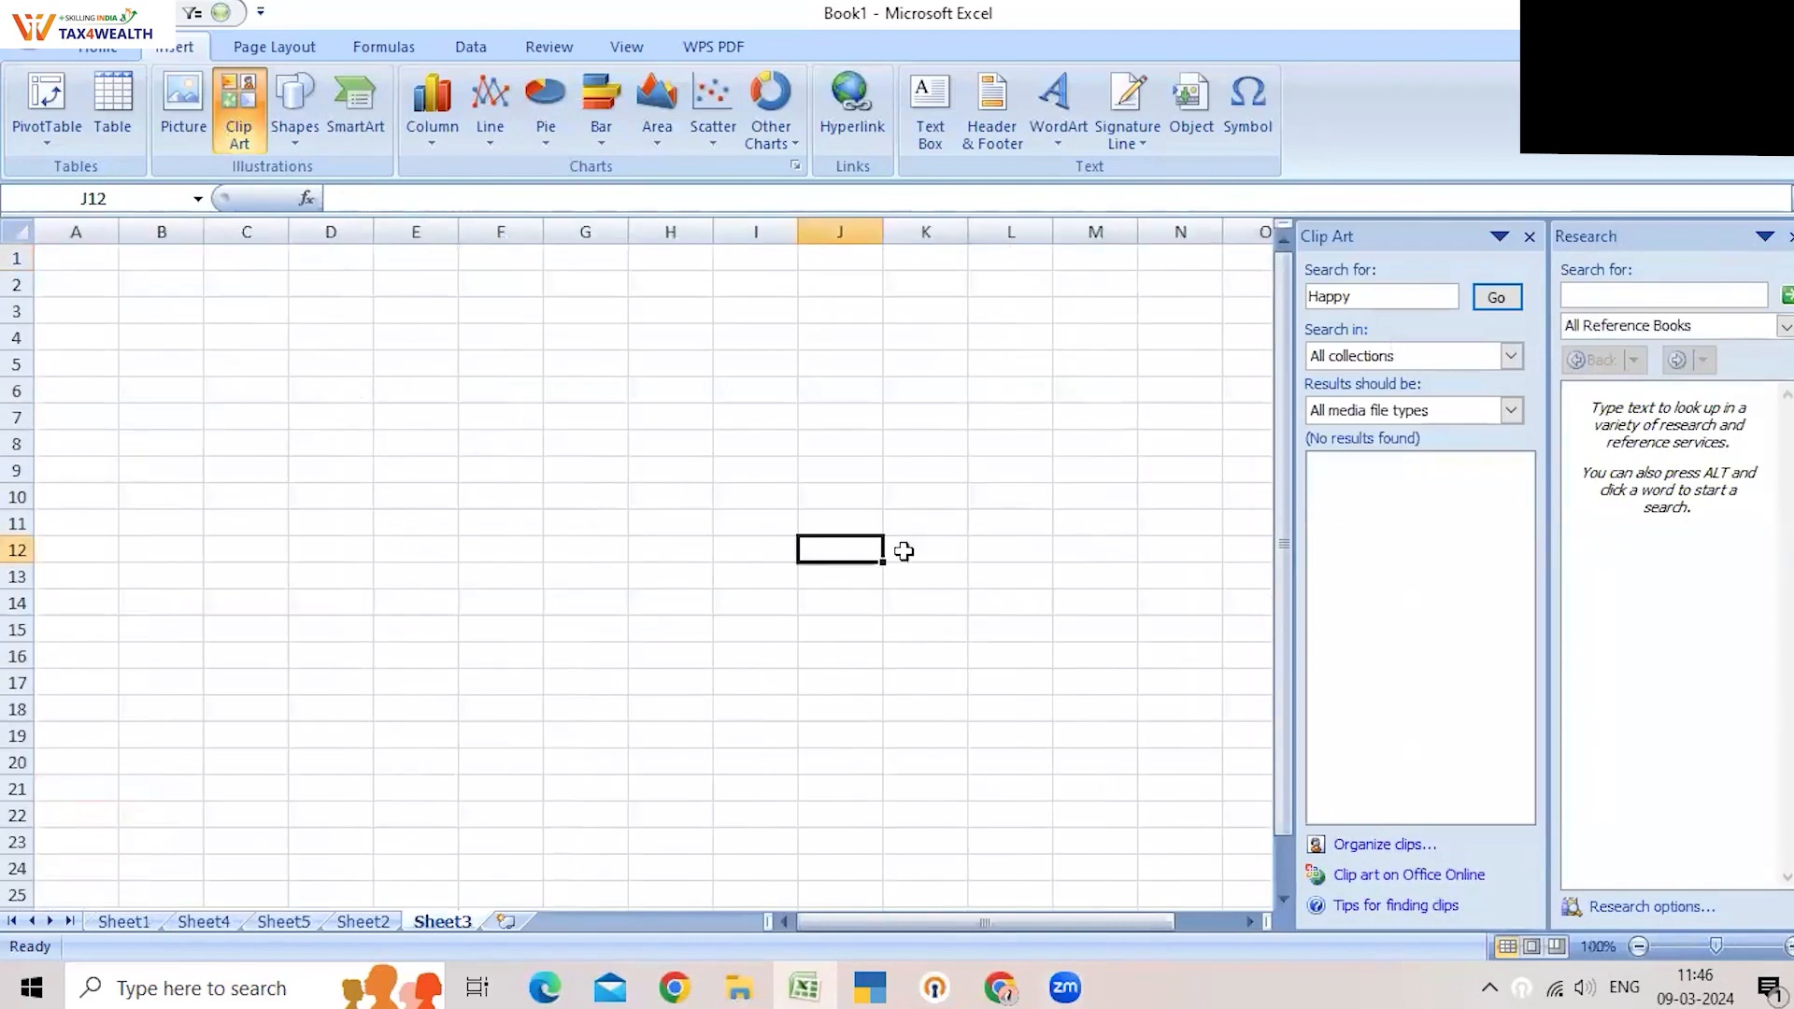
pyautogui.click(1790, 236)
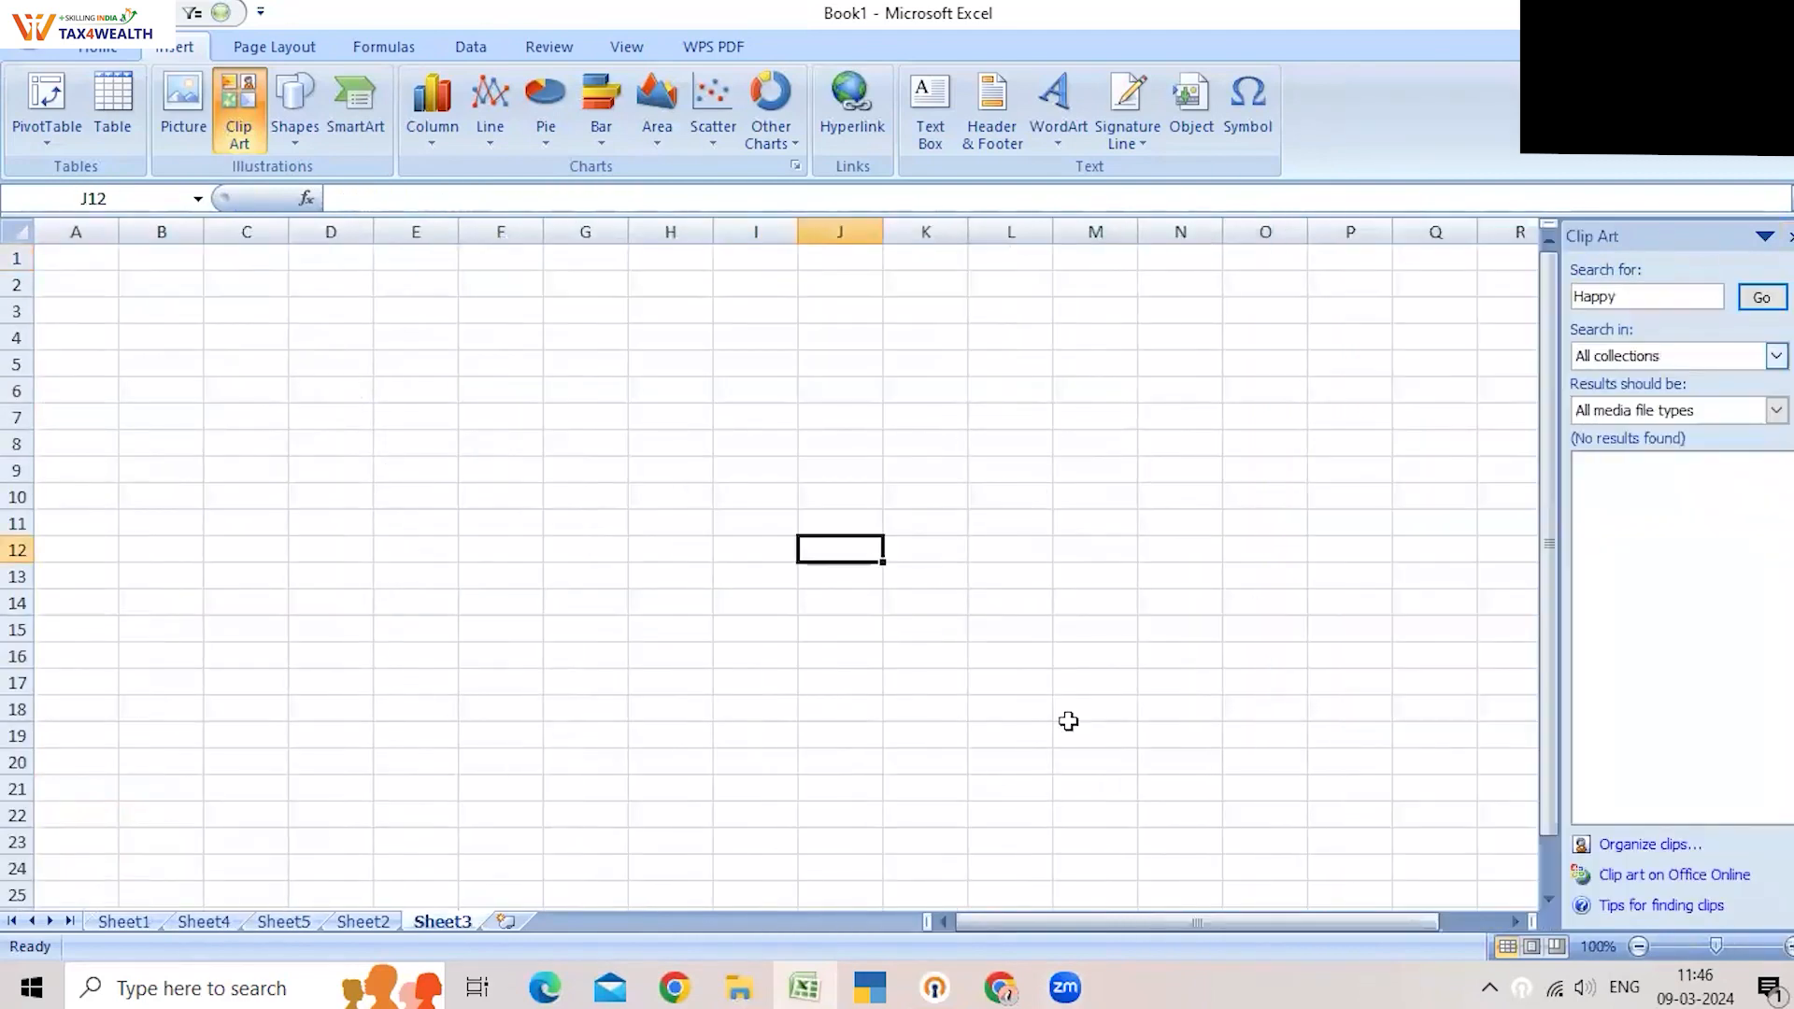
# Browse Sheet5, Sheet2 and Sheet1 of Book1 to review the earlier work.
pyautogui.click(275, 921)
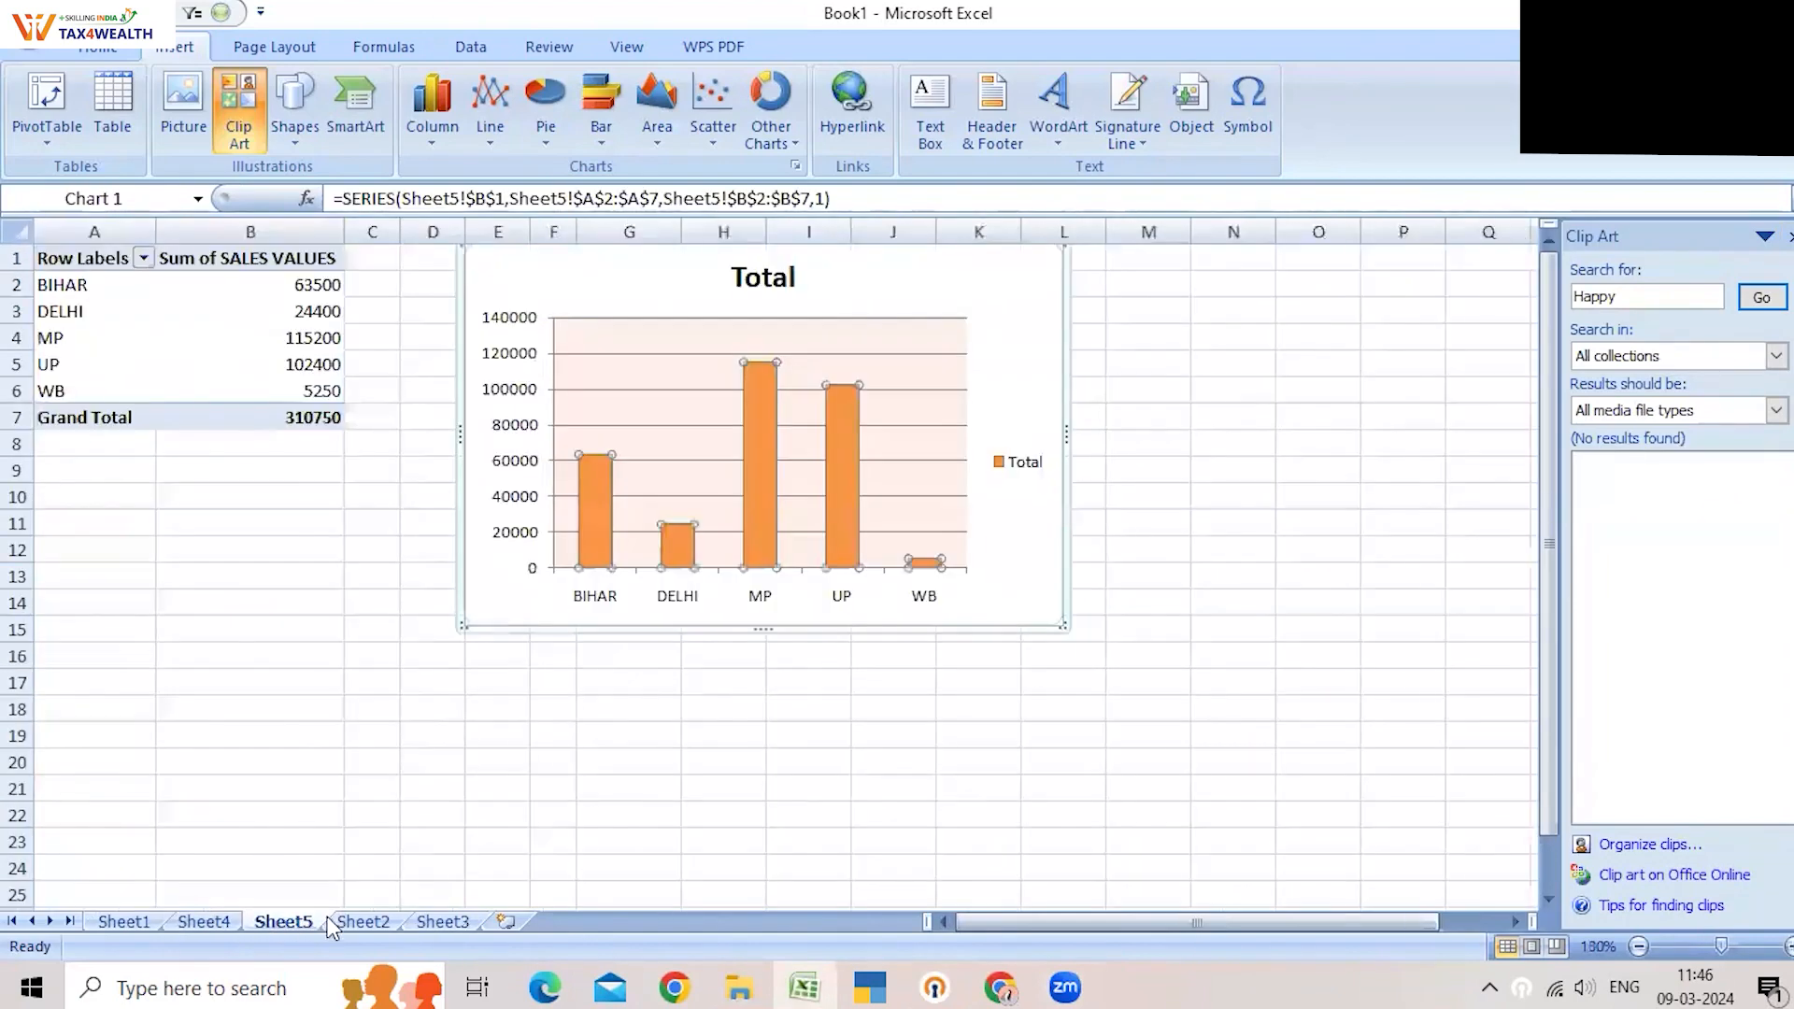
pyautogui.click(360, 921)
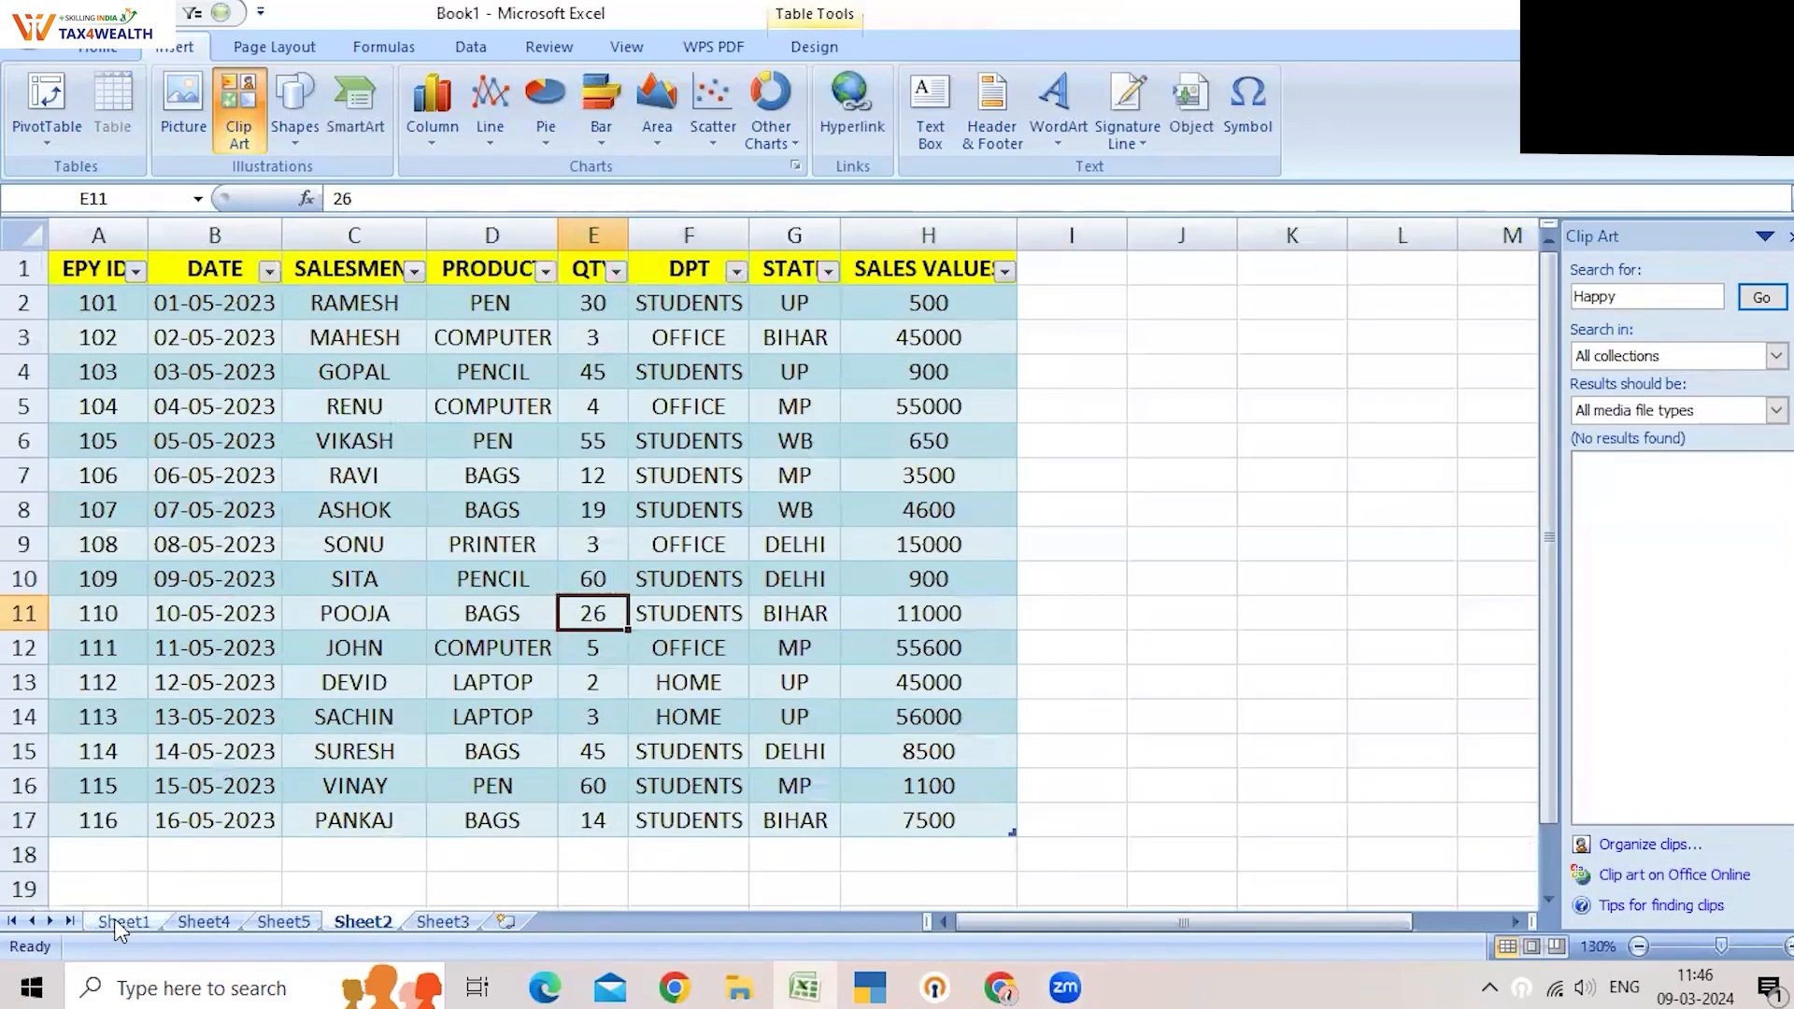
pyautogui.click(148, 918)
pyautogui.keyDown('alt'); pyautogui.click(687, 565); pyautogui.keyUp('alt')
pyautogui.click(494, 572)
pyautogui.click(819, 525)
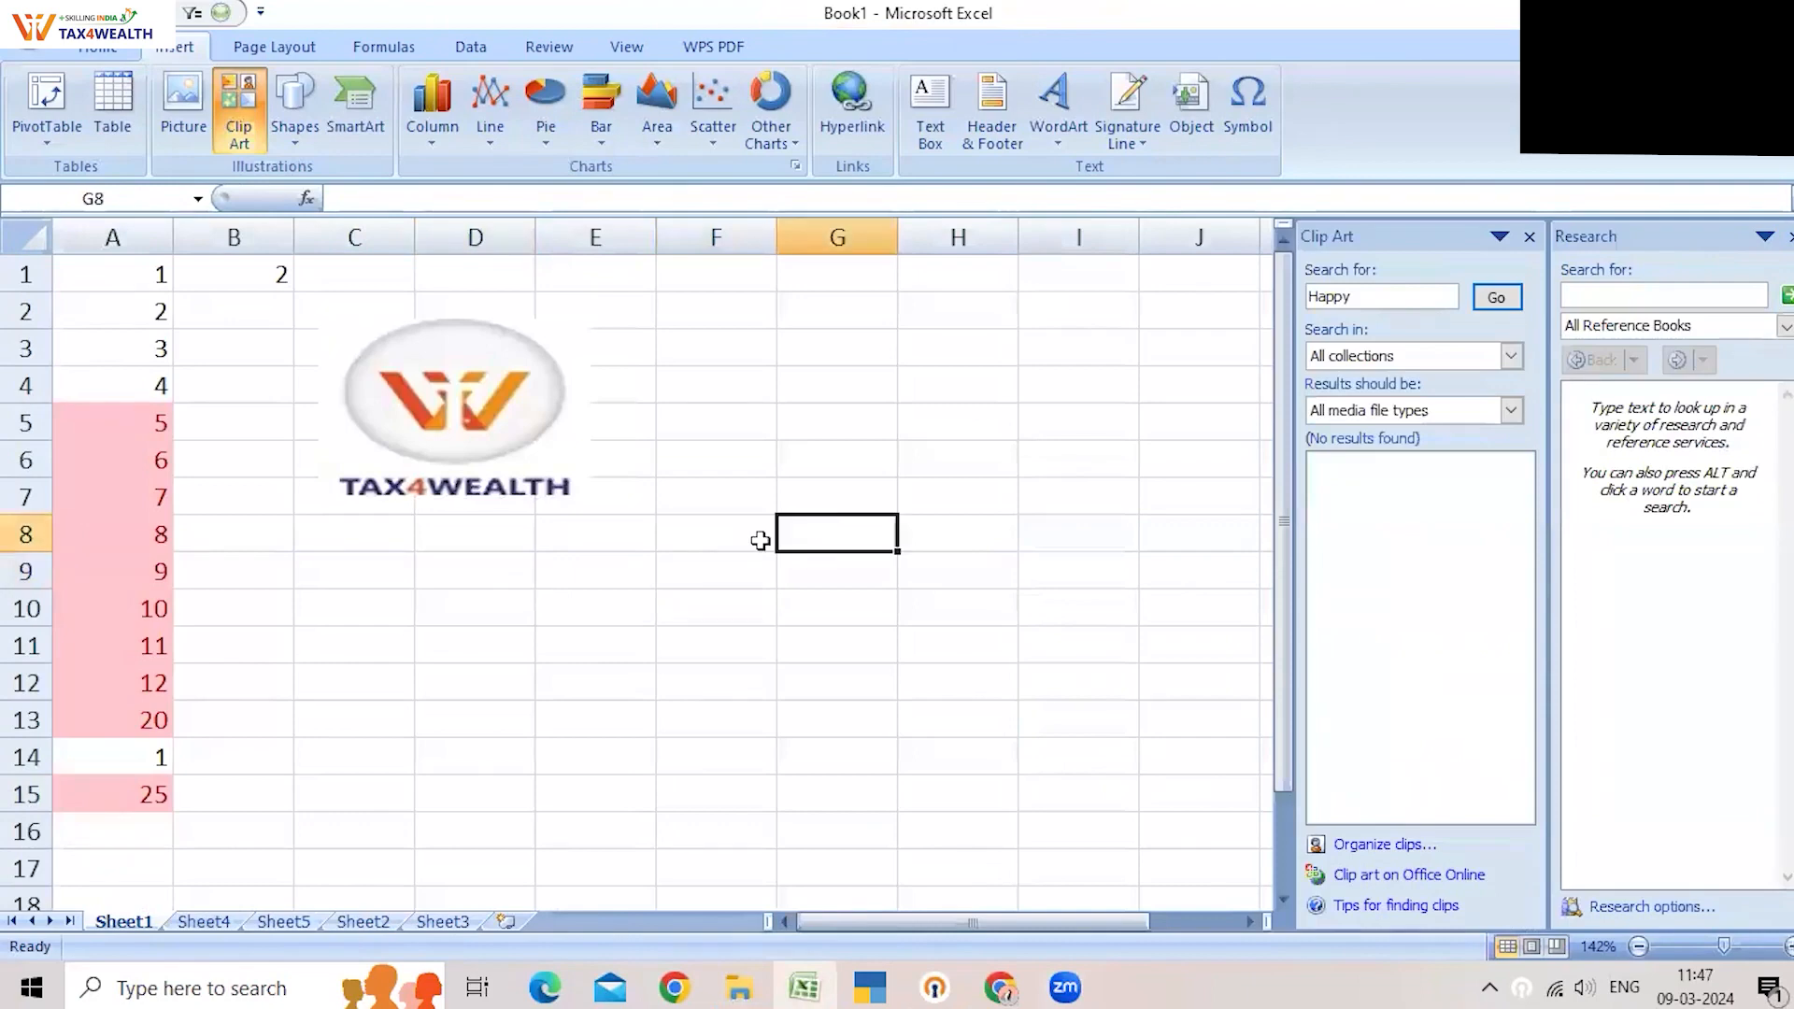
pyautogui.click(1089, 432)
# Close the Clip Art pane and select a cell on Sheet1.
pyautogui.click(1530, 237)
pyautogui.click(837, 572)
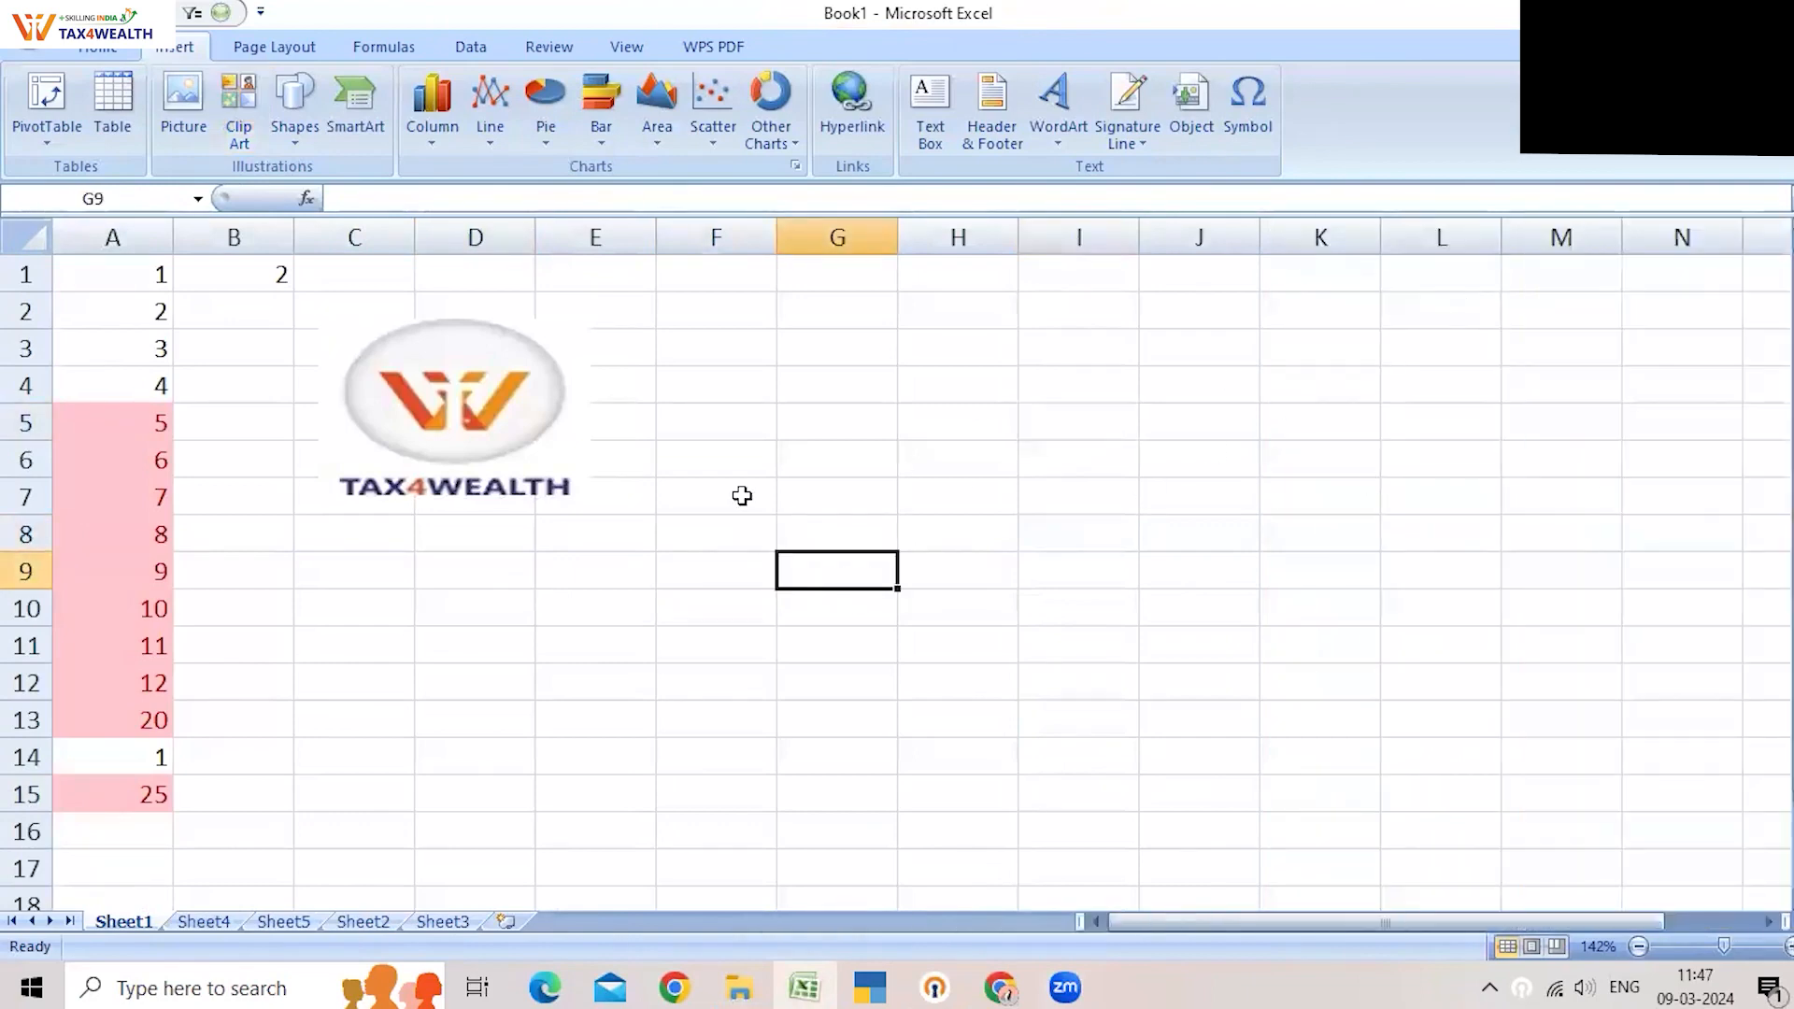
pyautogui.click(676, 629)
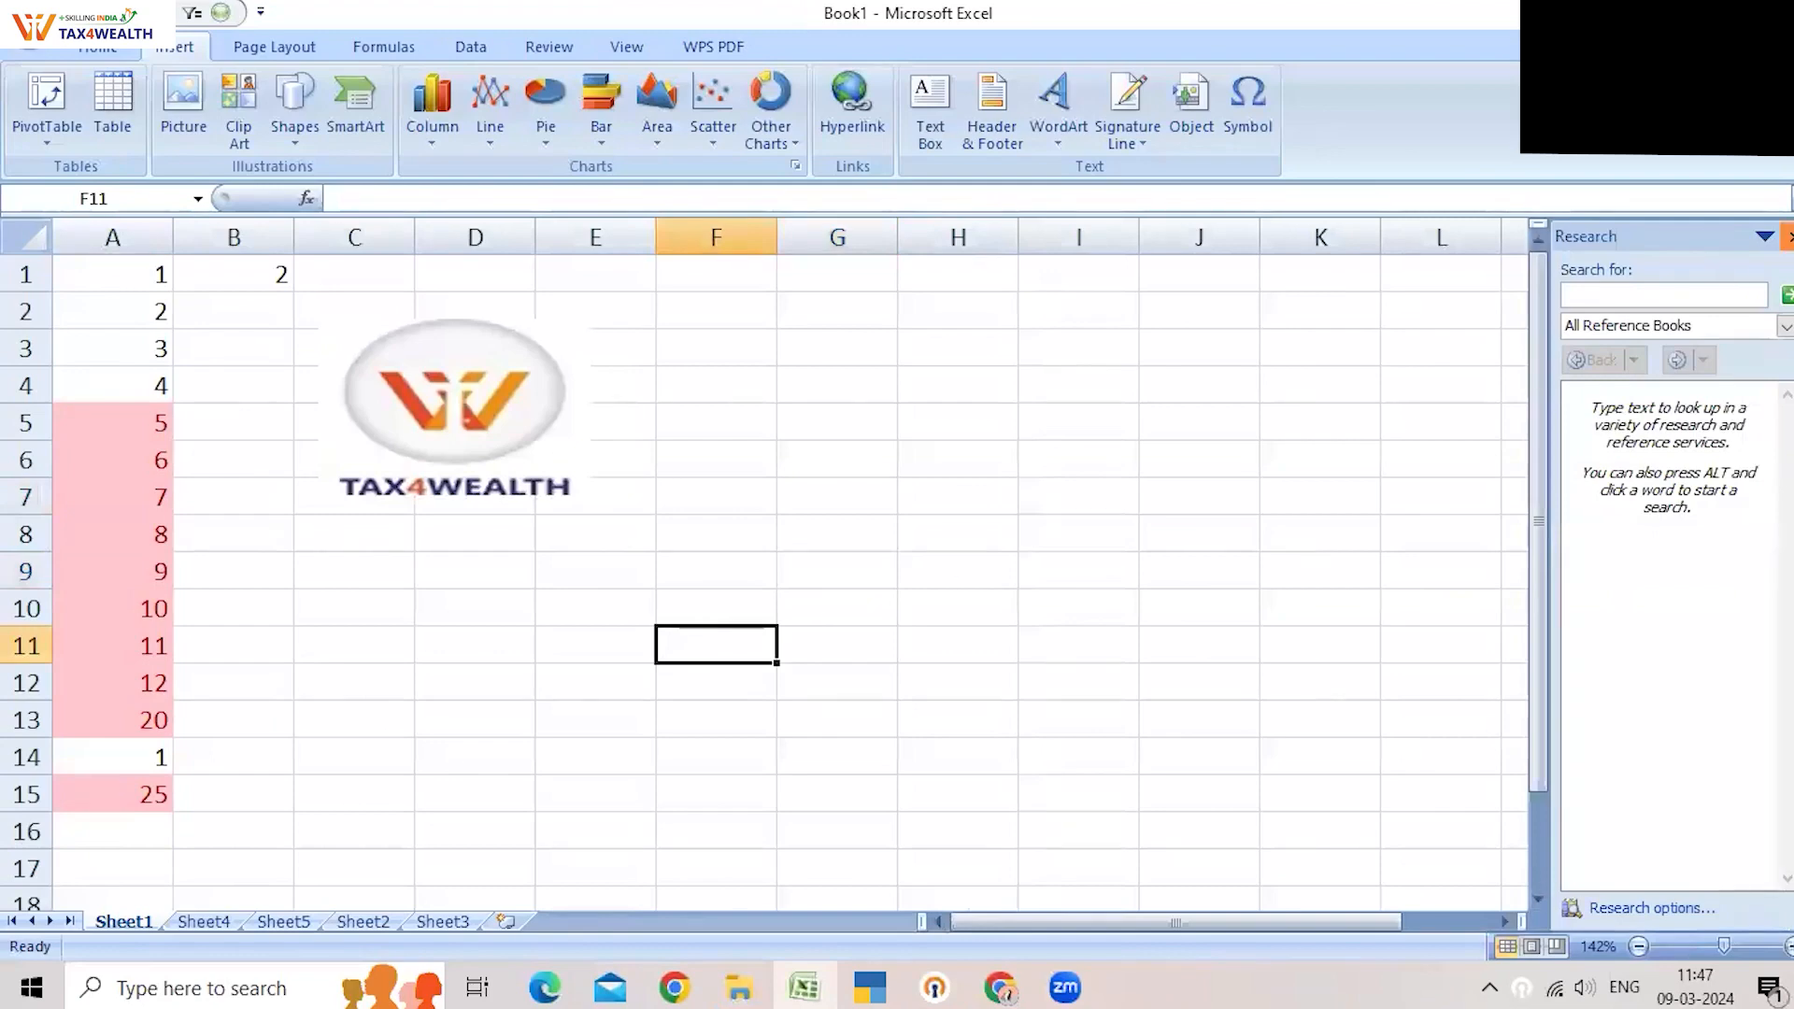
pyautogui.click(691, 460)
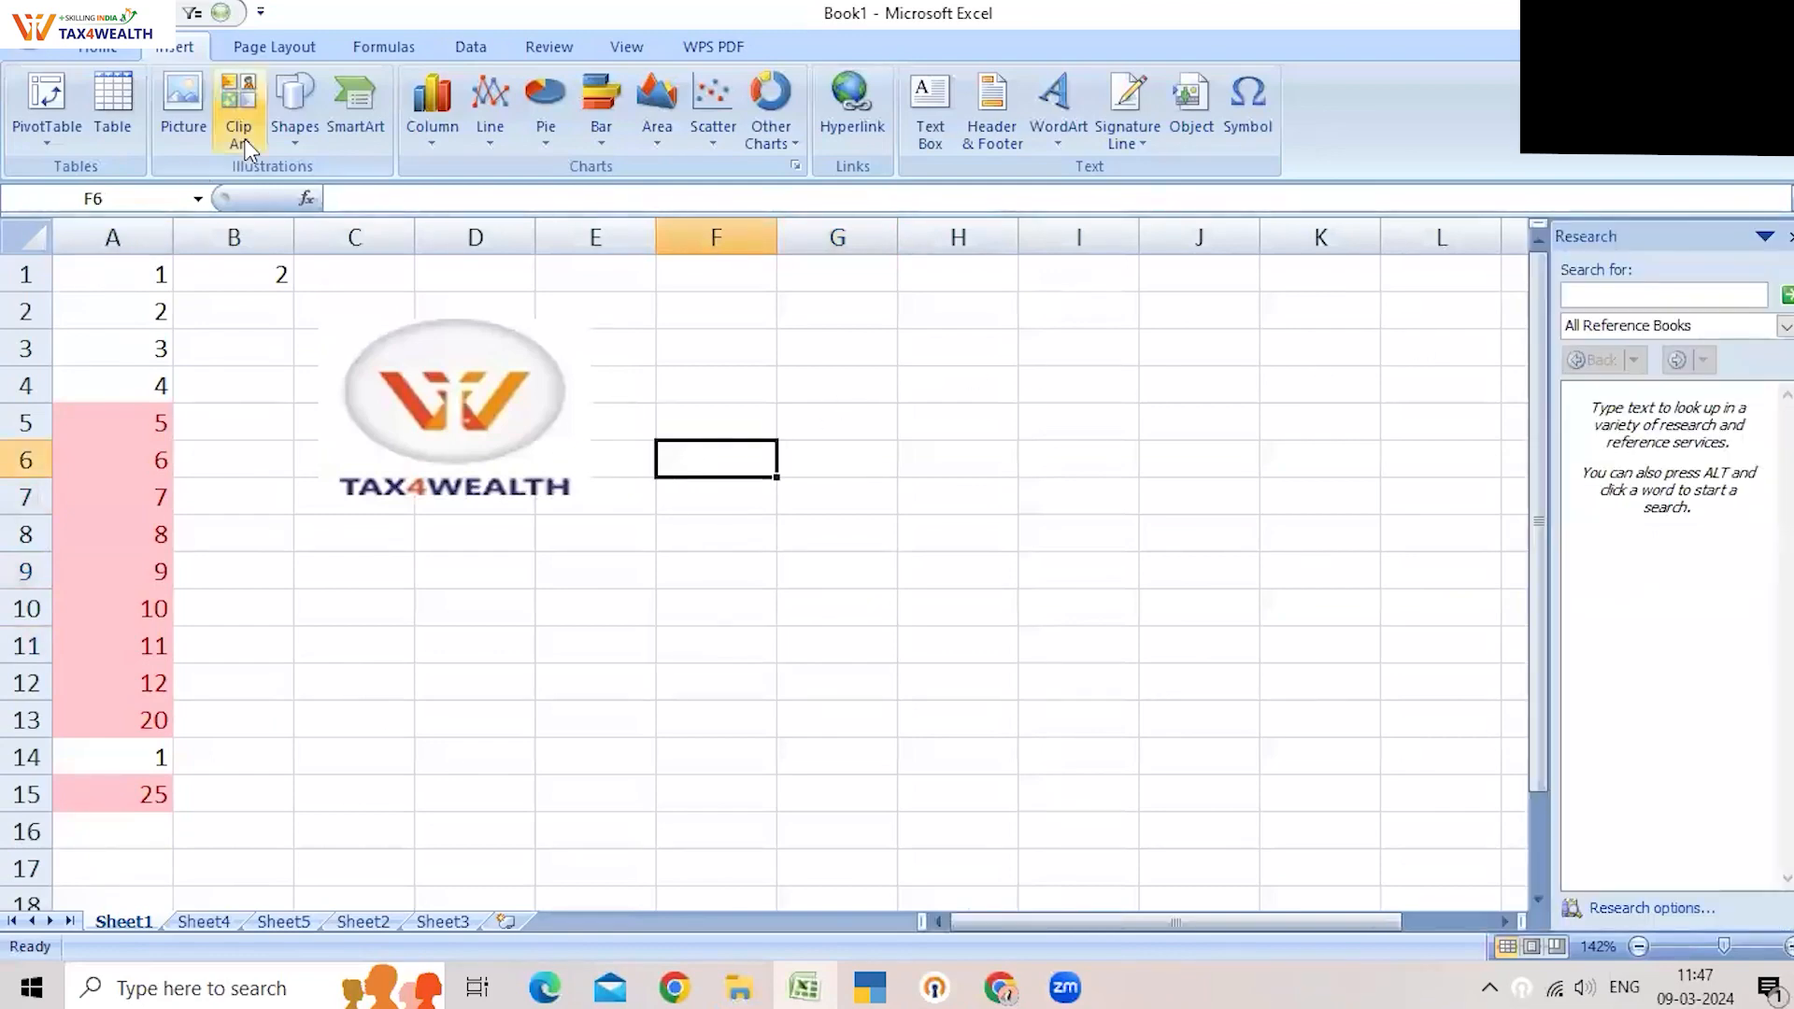
# Insert a Cube shape from Basic Shapes at about cells E10:G15 on Sheet1.
pyautogui.click(297, 102)
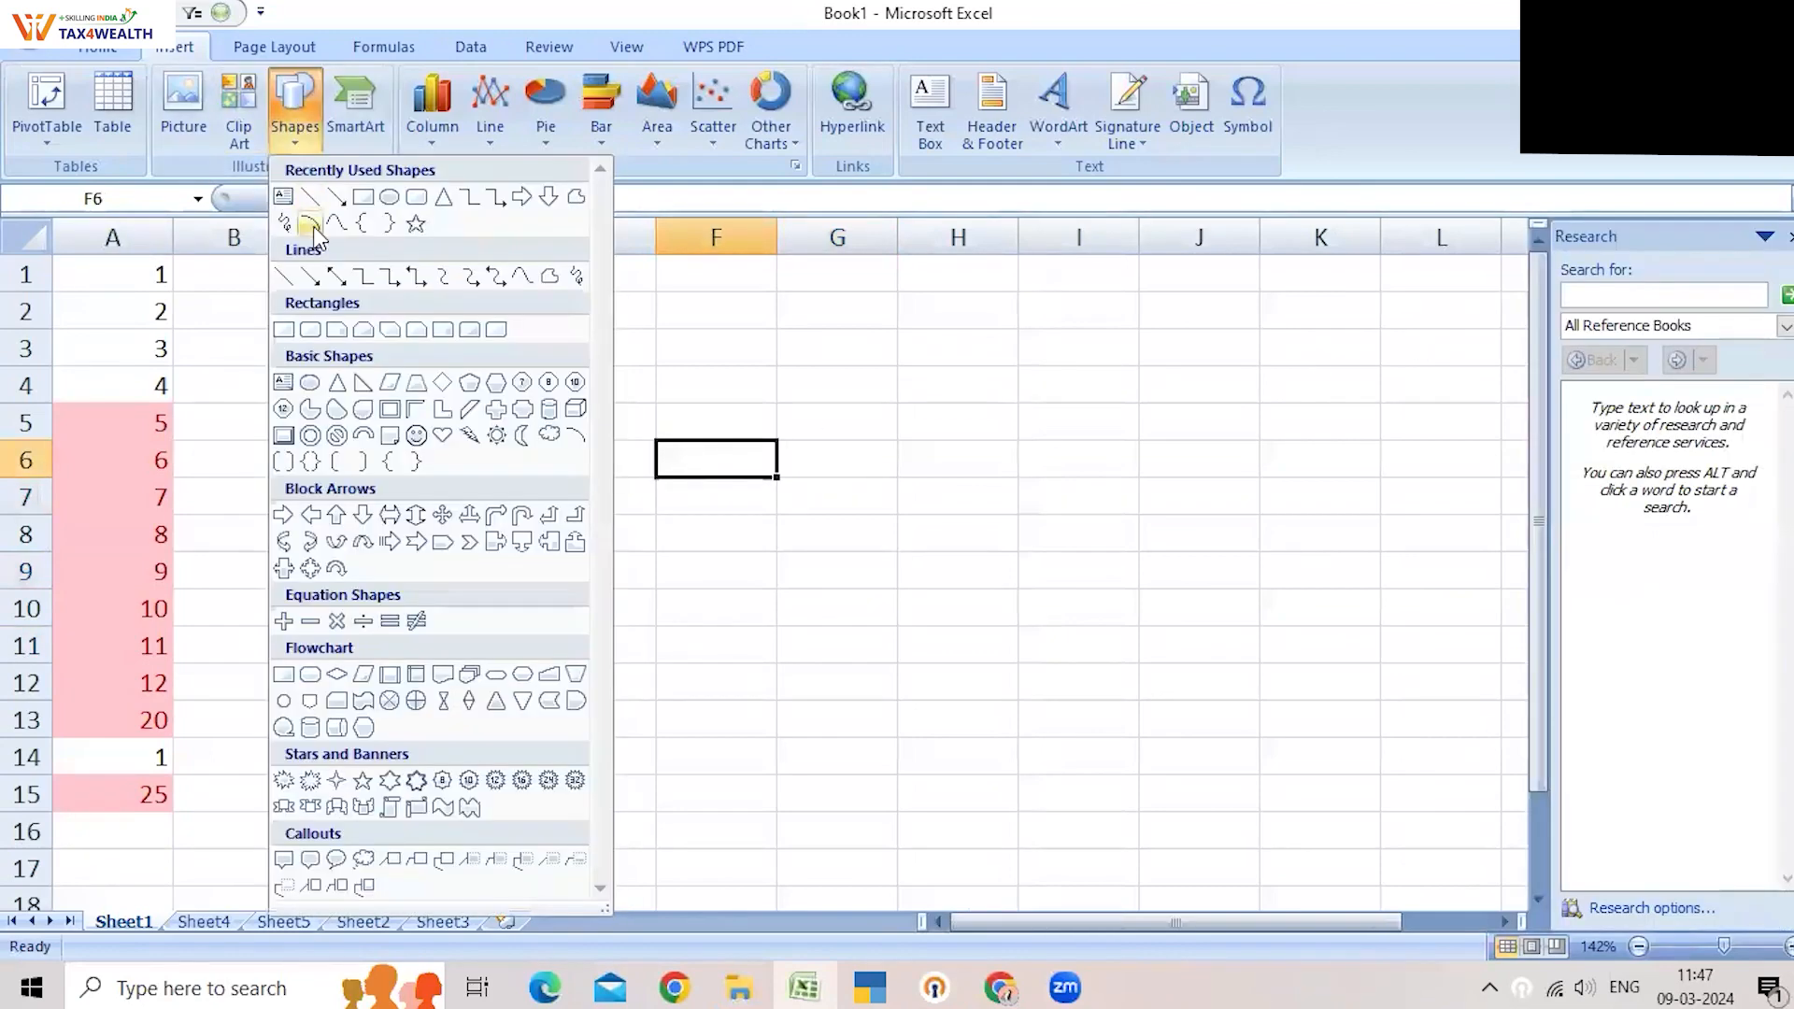
pyautogui.click(574, 409)
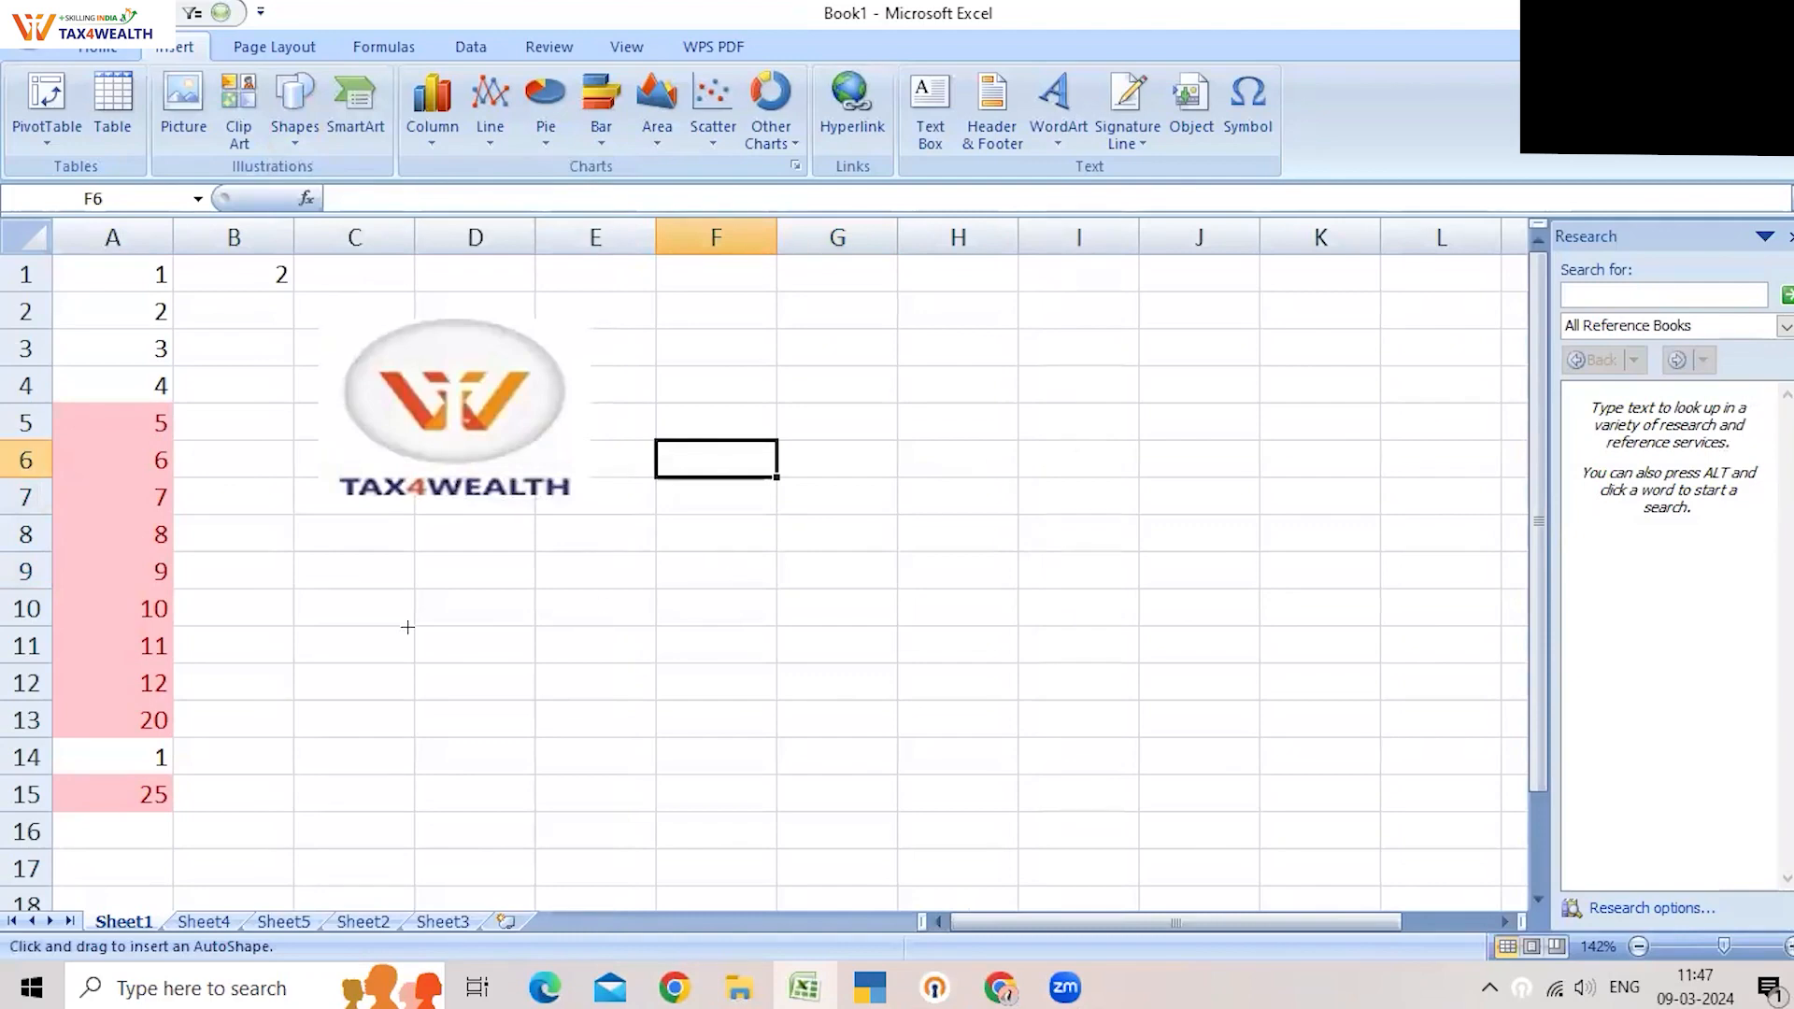
pyautogui.click(641, 594)
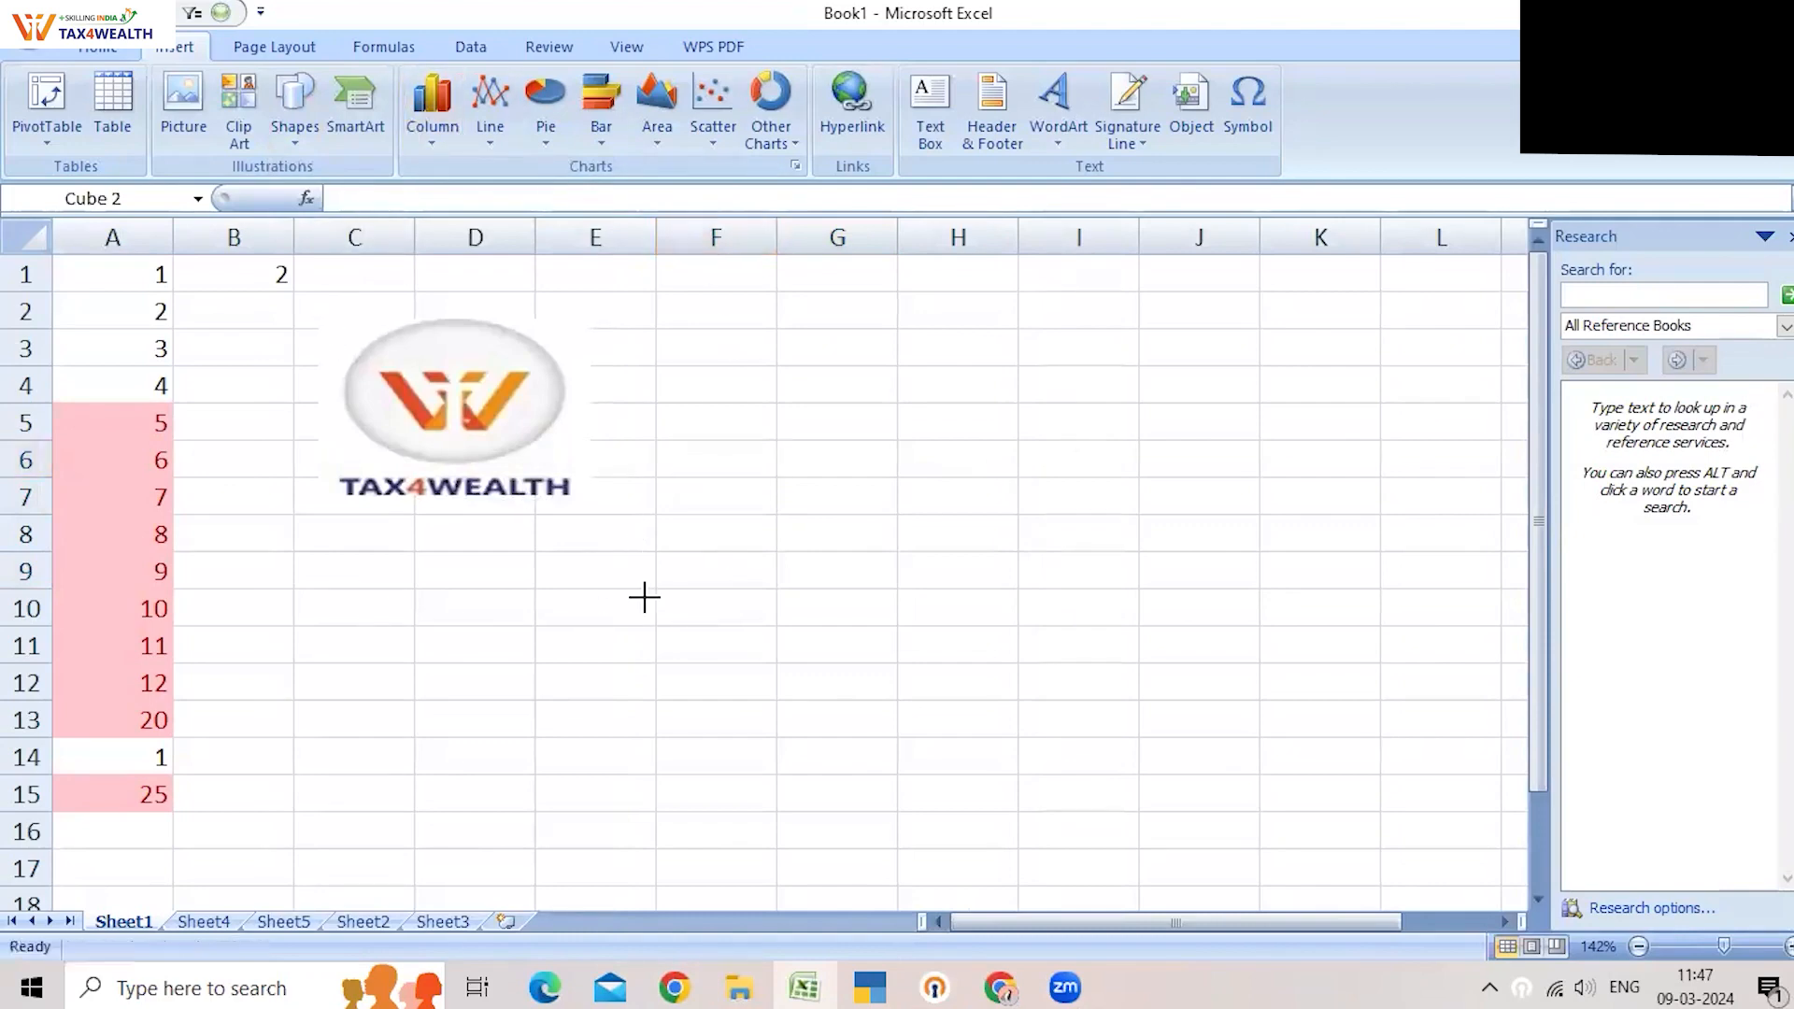
pyautogui.click(969, 389)
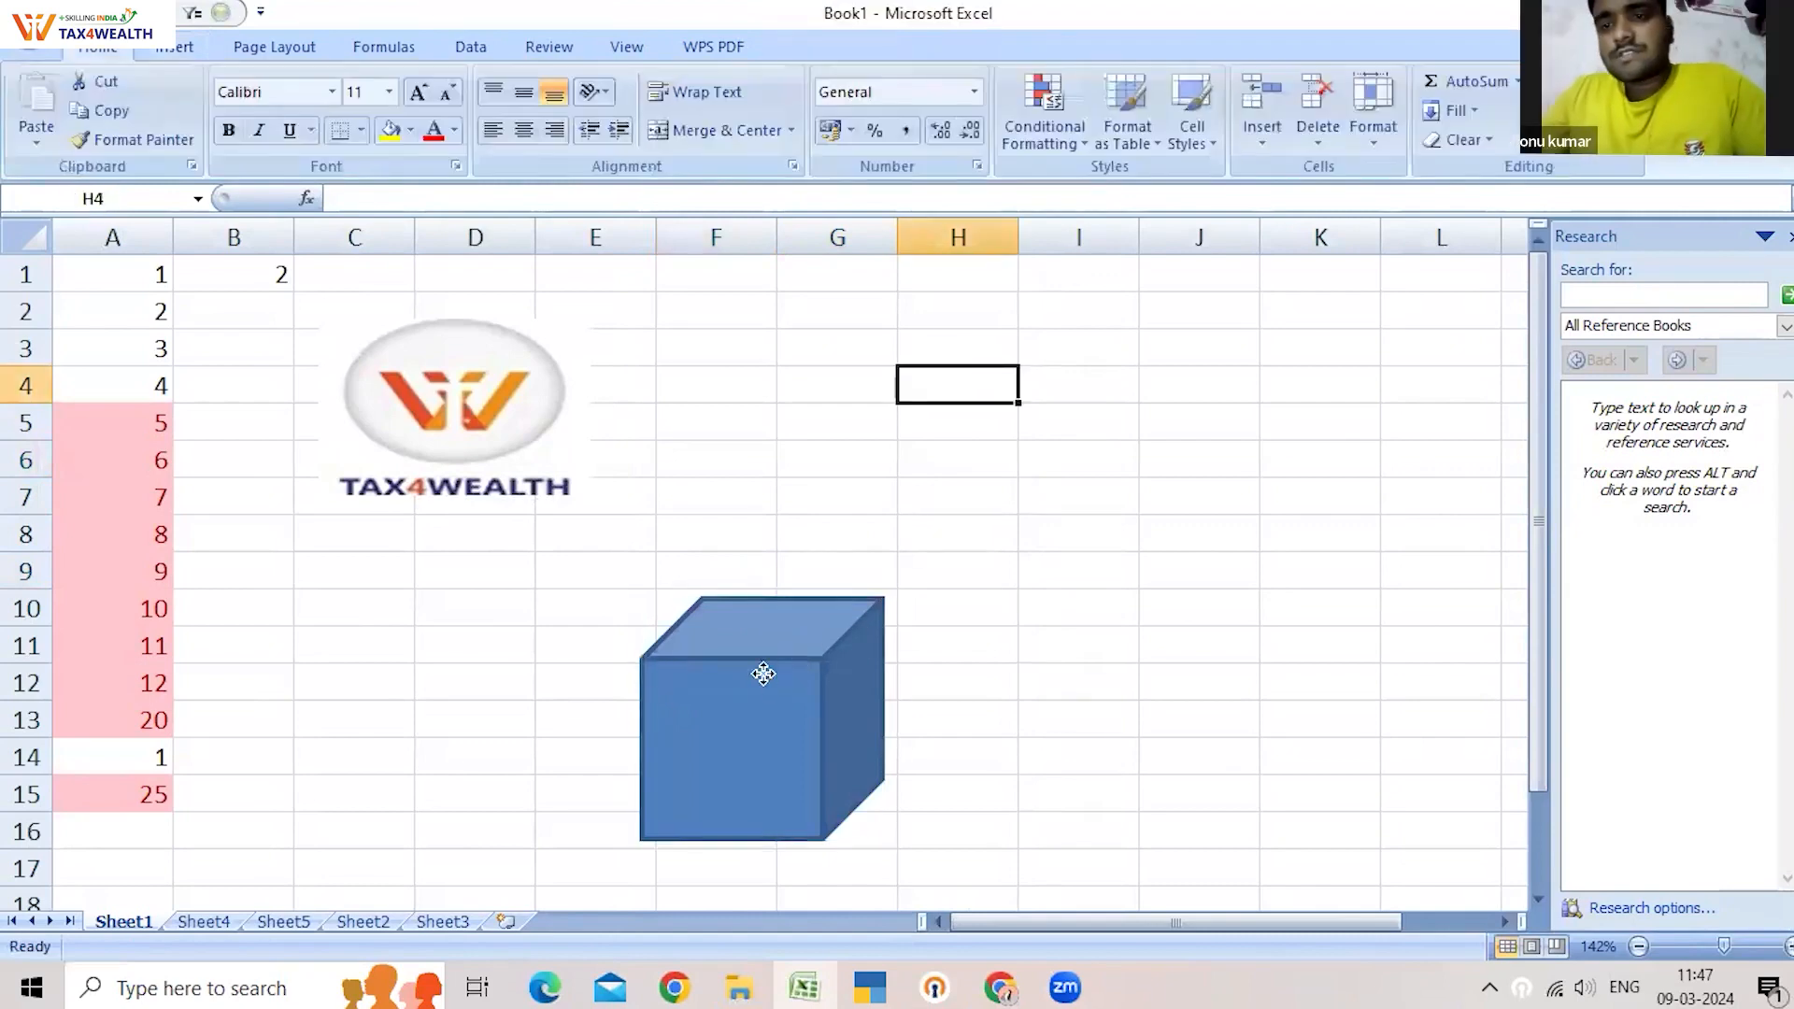
# Resize the cube with its handles so it spans about cells F1:I10.
pyautogui.click(877, 622)
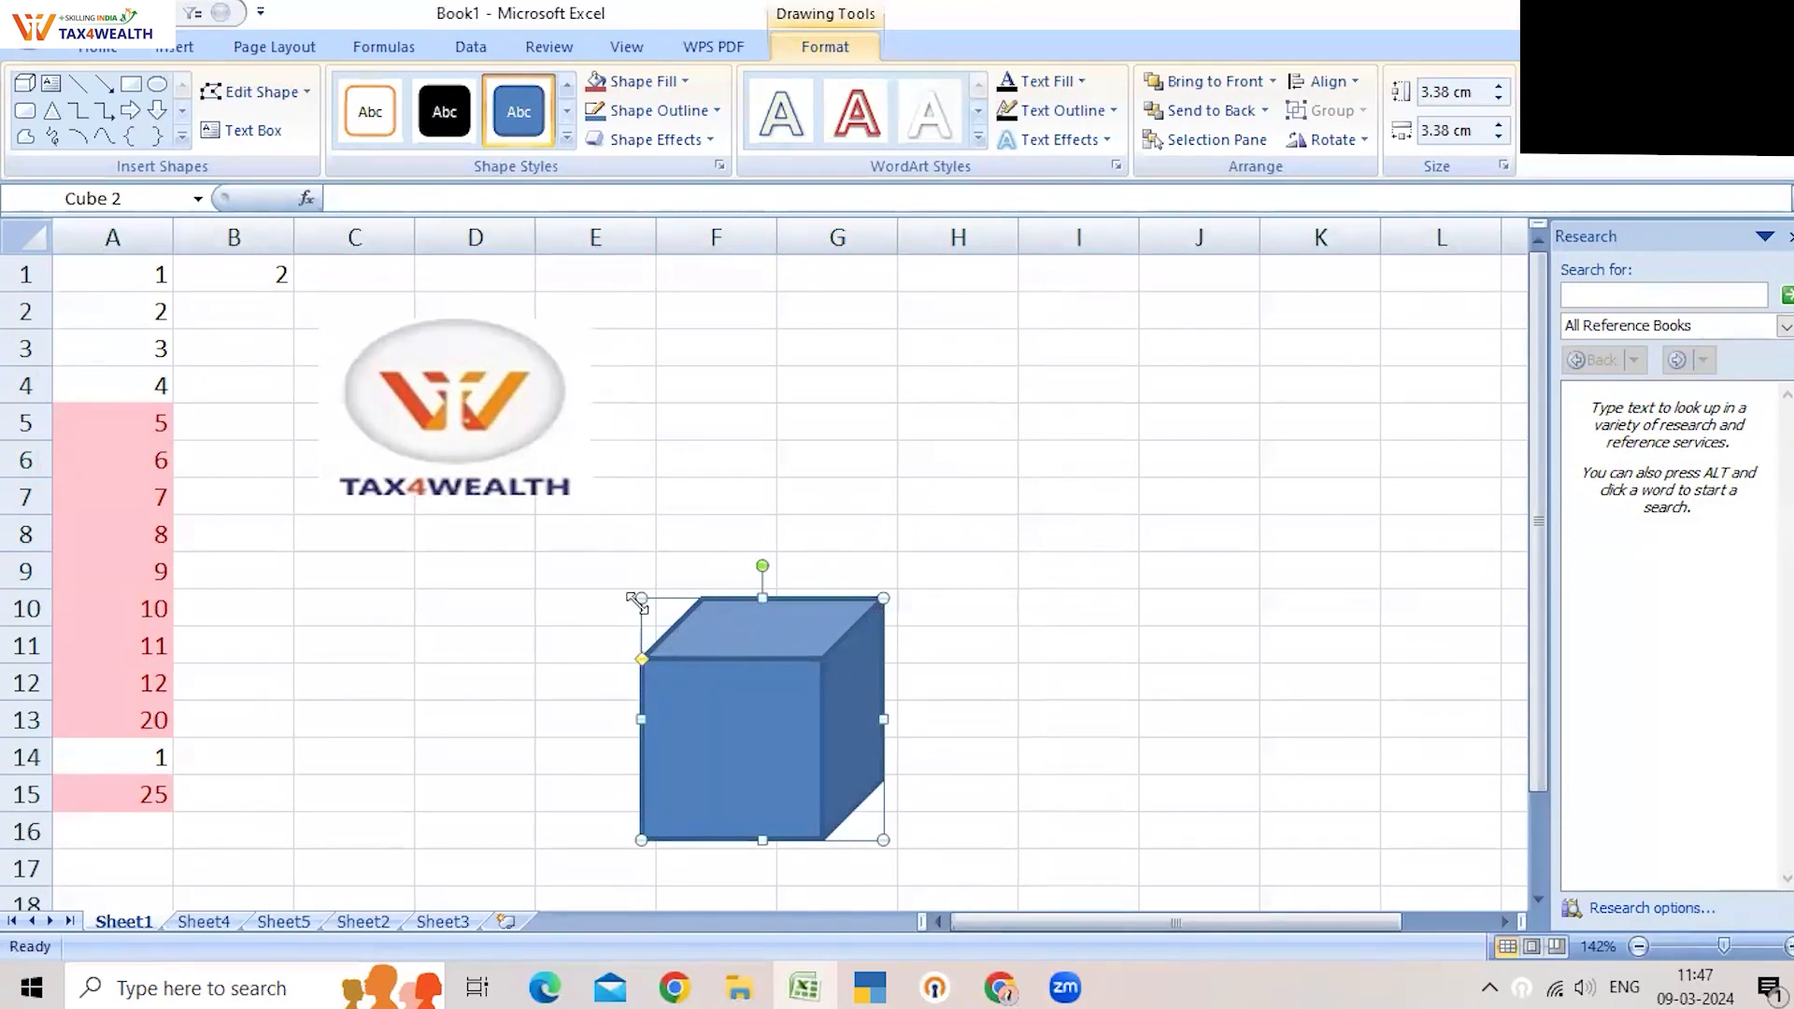
pyautogui.moveTo(642, 598); pyautogui.dragTo(681, 675)
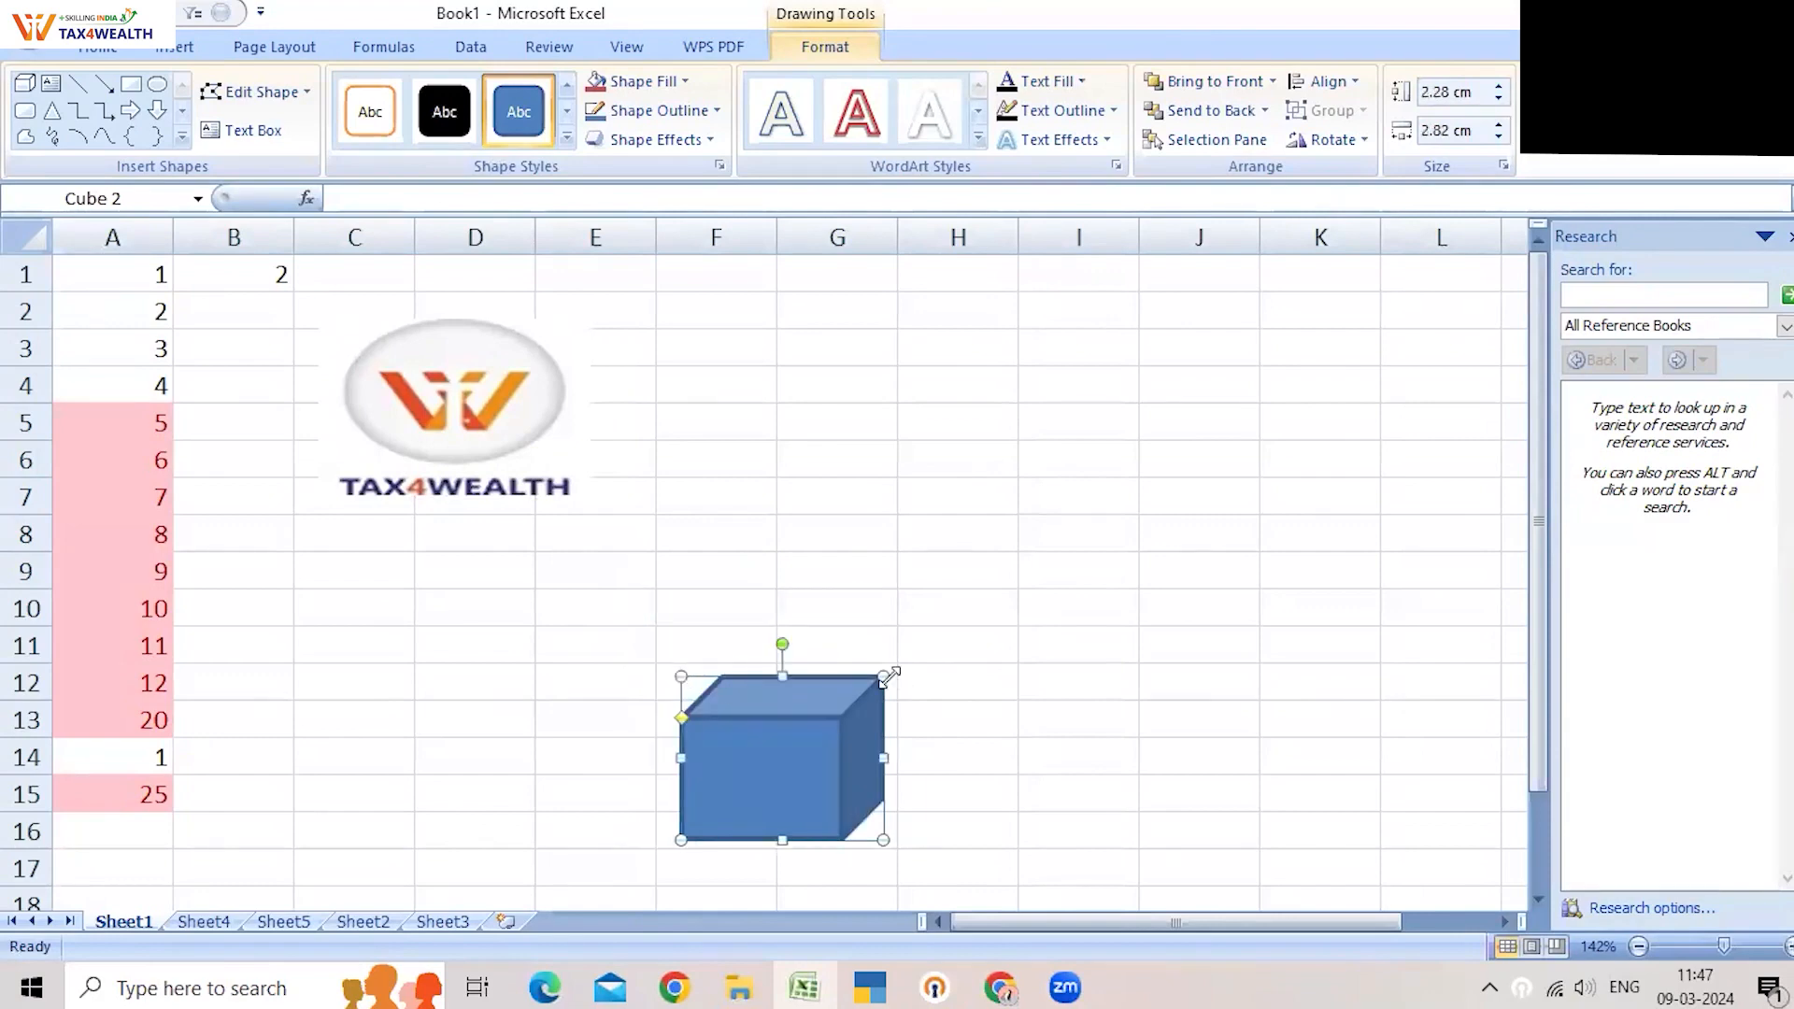
pyautogui.moveTo(888, 675); pyautogui.dragTo(801, 308)
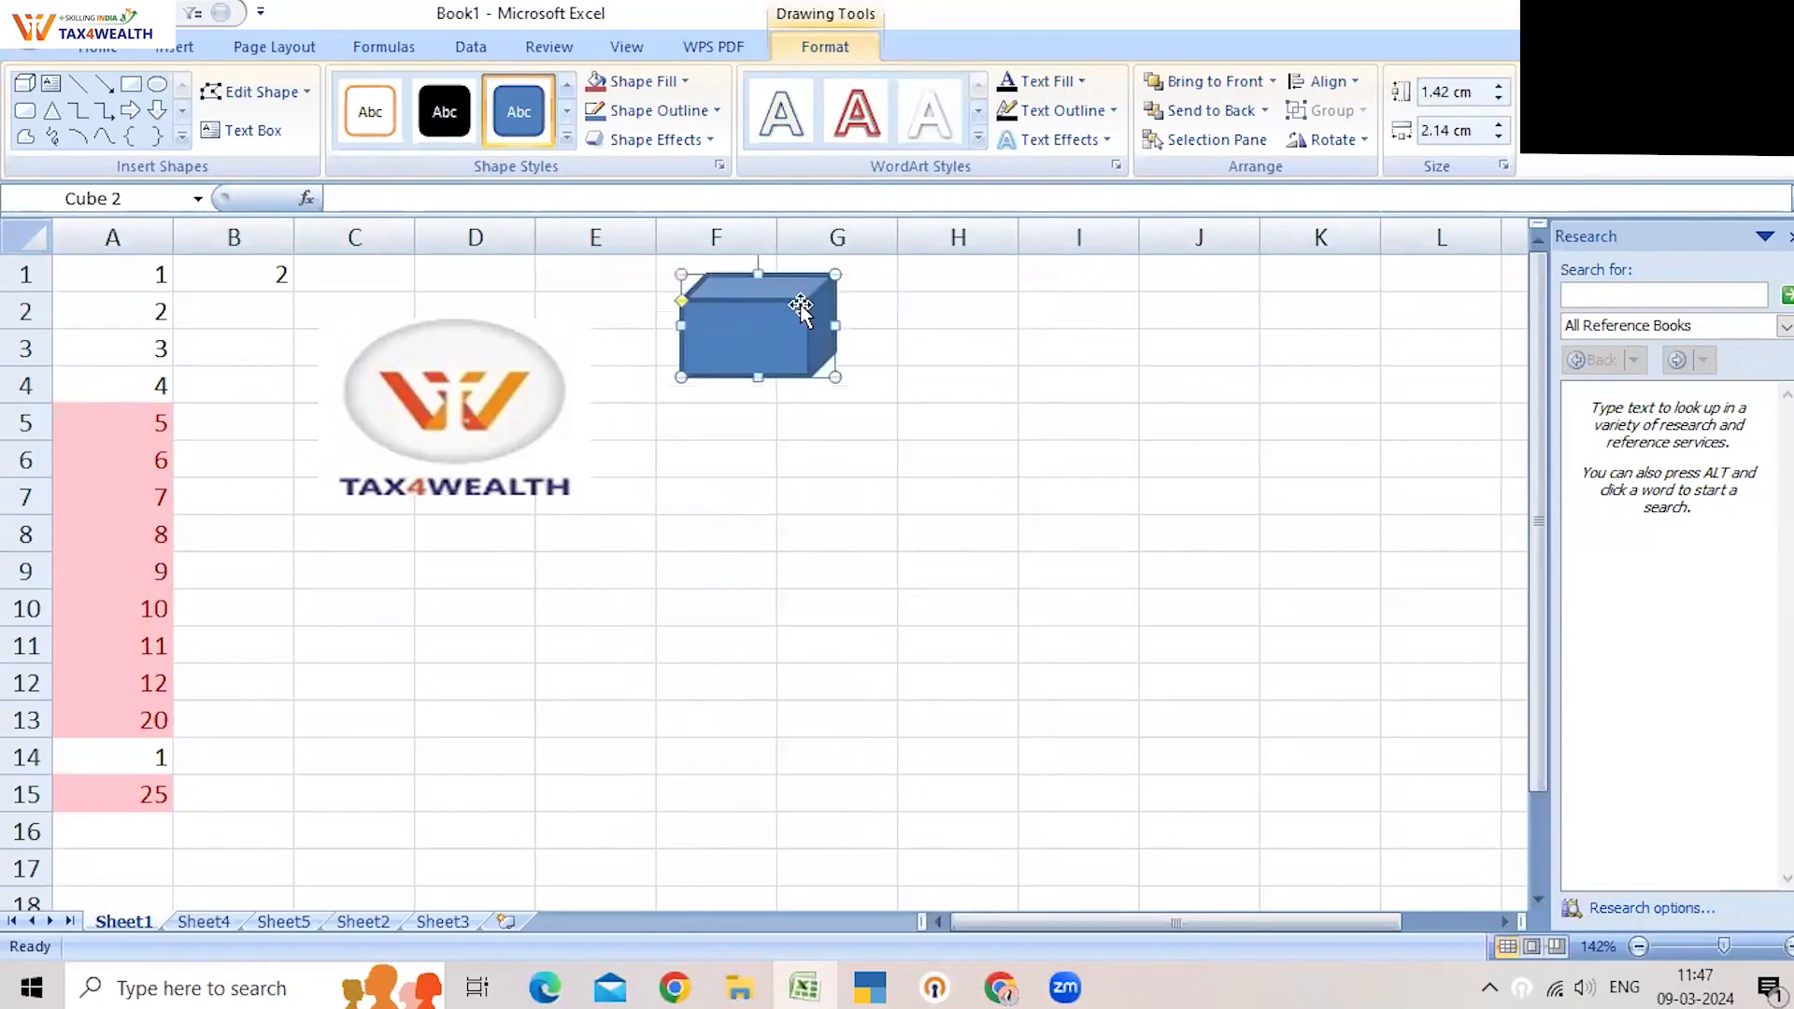
pyautogui.moveTo(835, 378); pyautogui.dragTo(1067, 392)
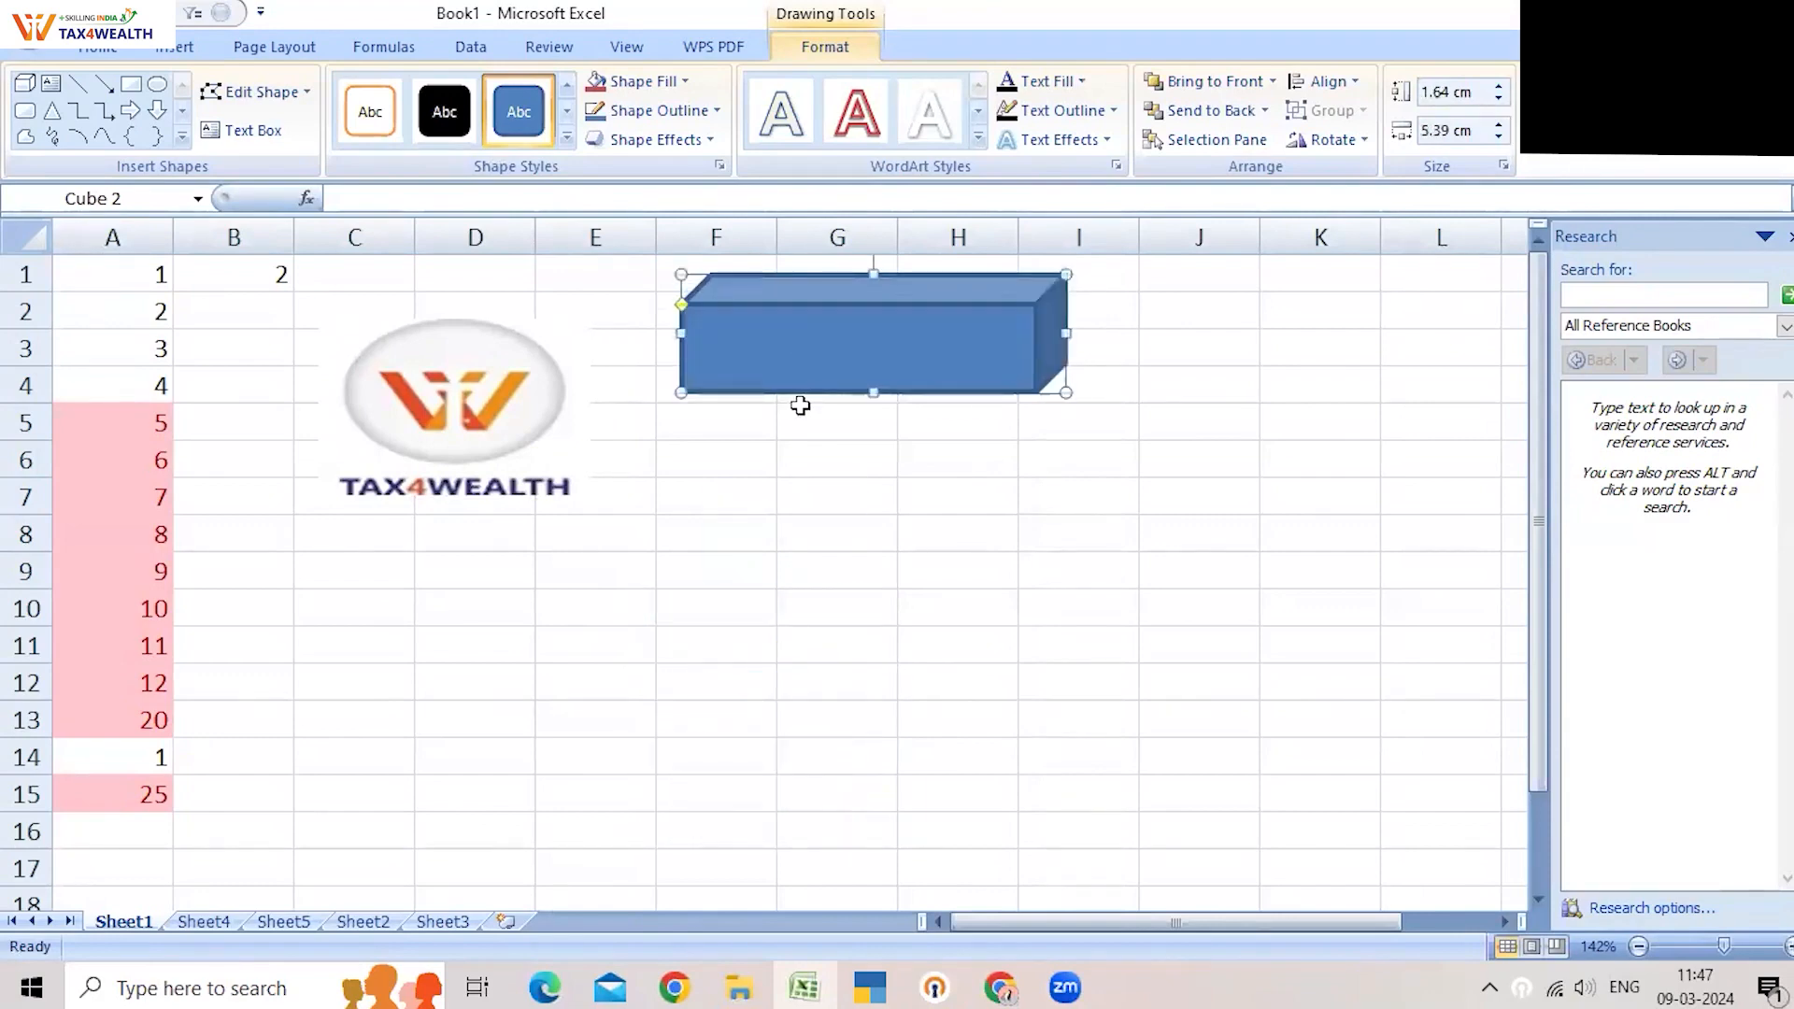
pyautogui.moveTo(873, 393); pyautogui.dragTo(895, 635)
pyautogui.click(1205, 572)
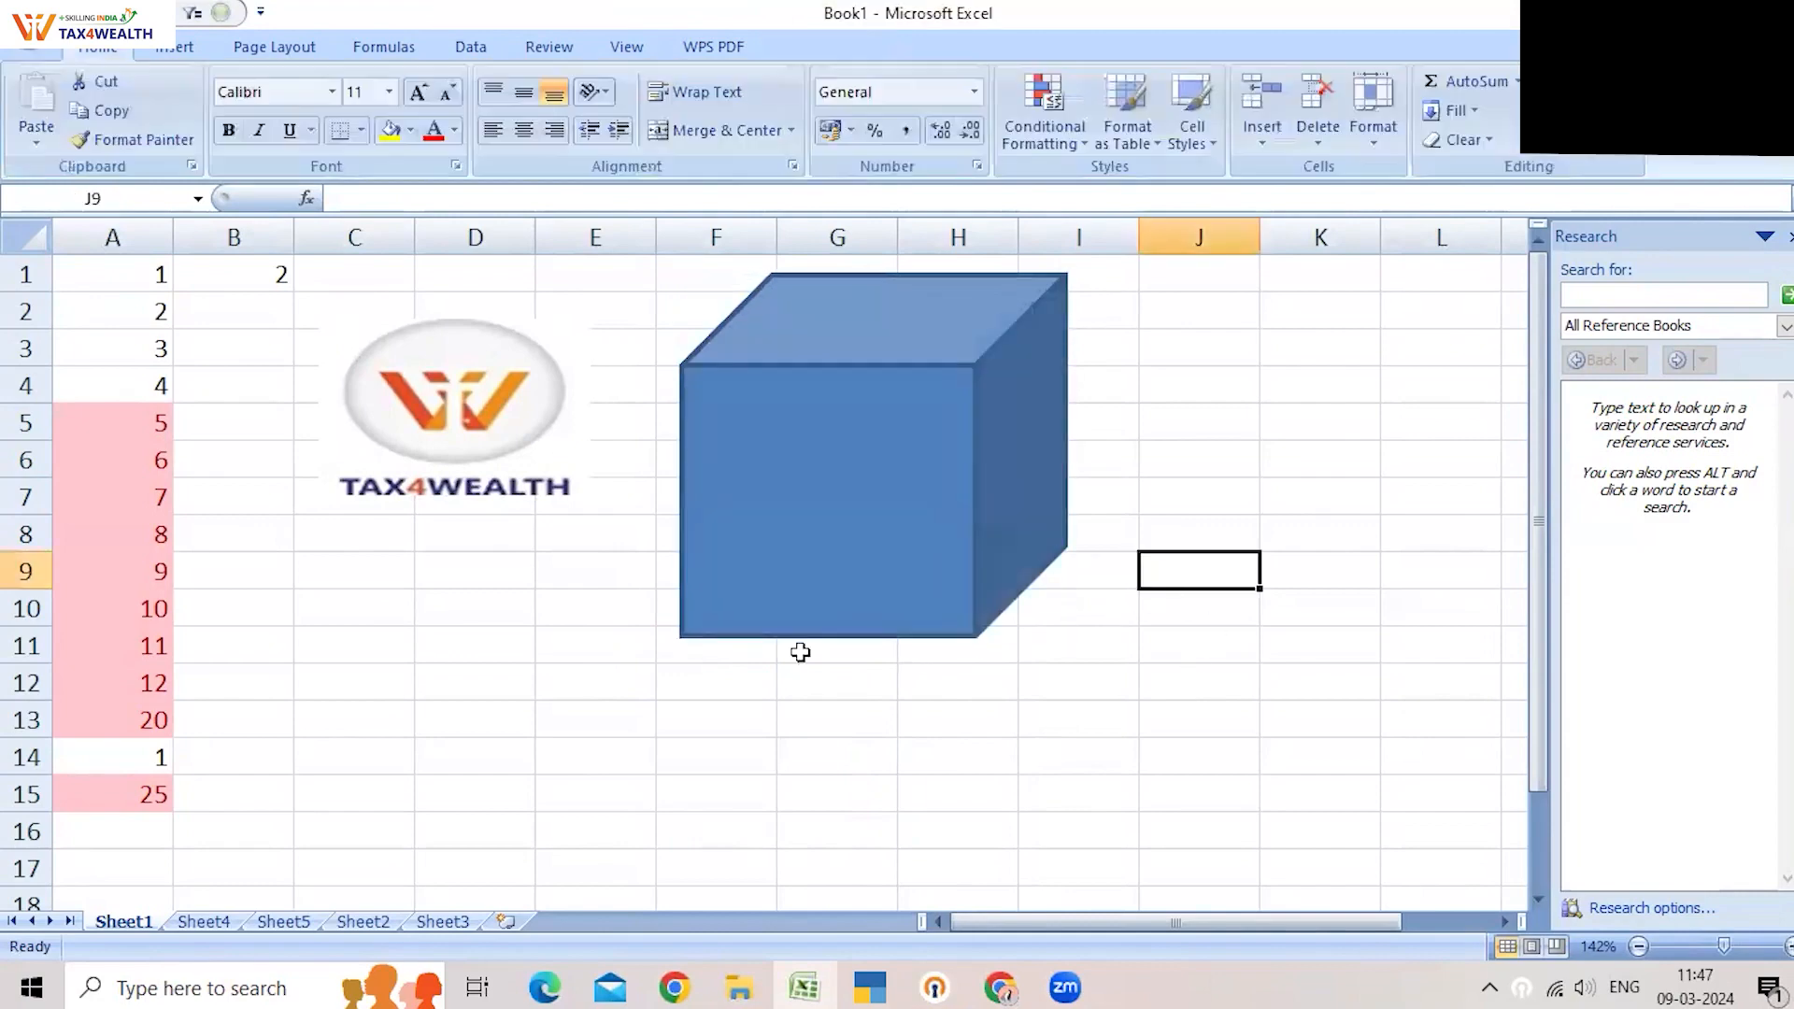
pyautogui.click(634, 645)
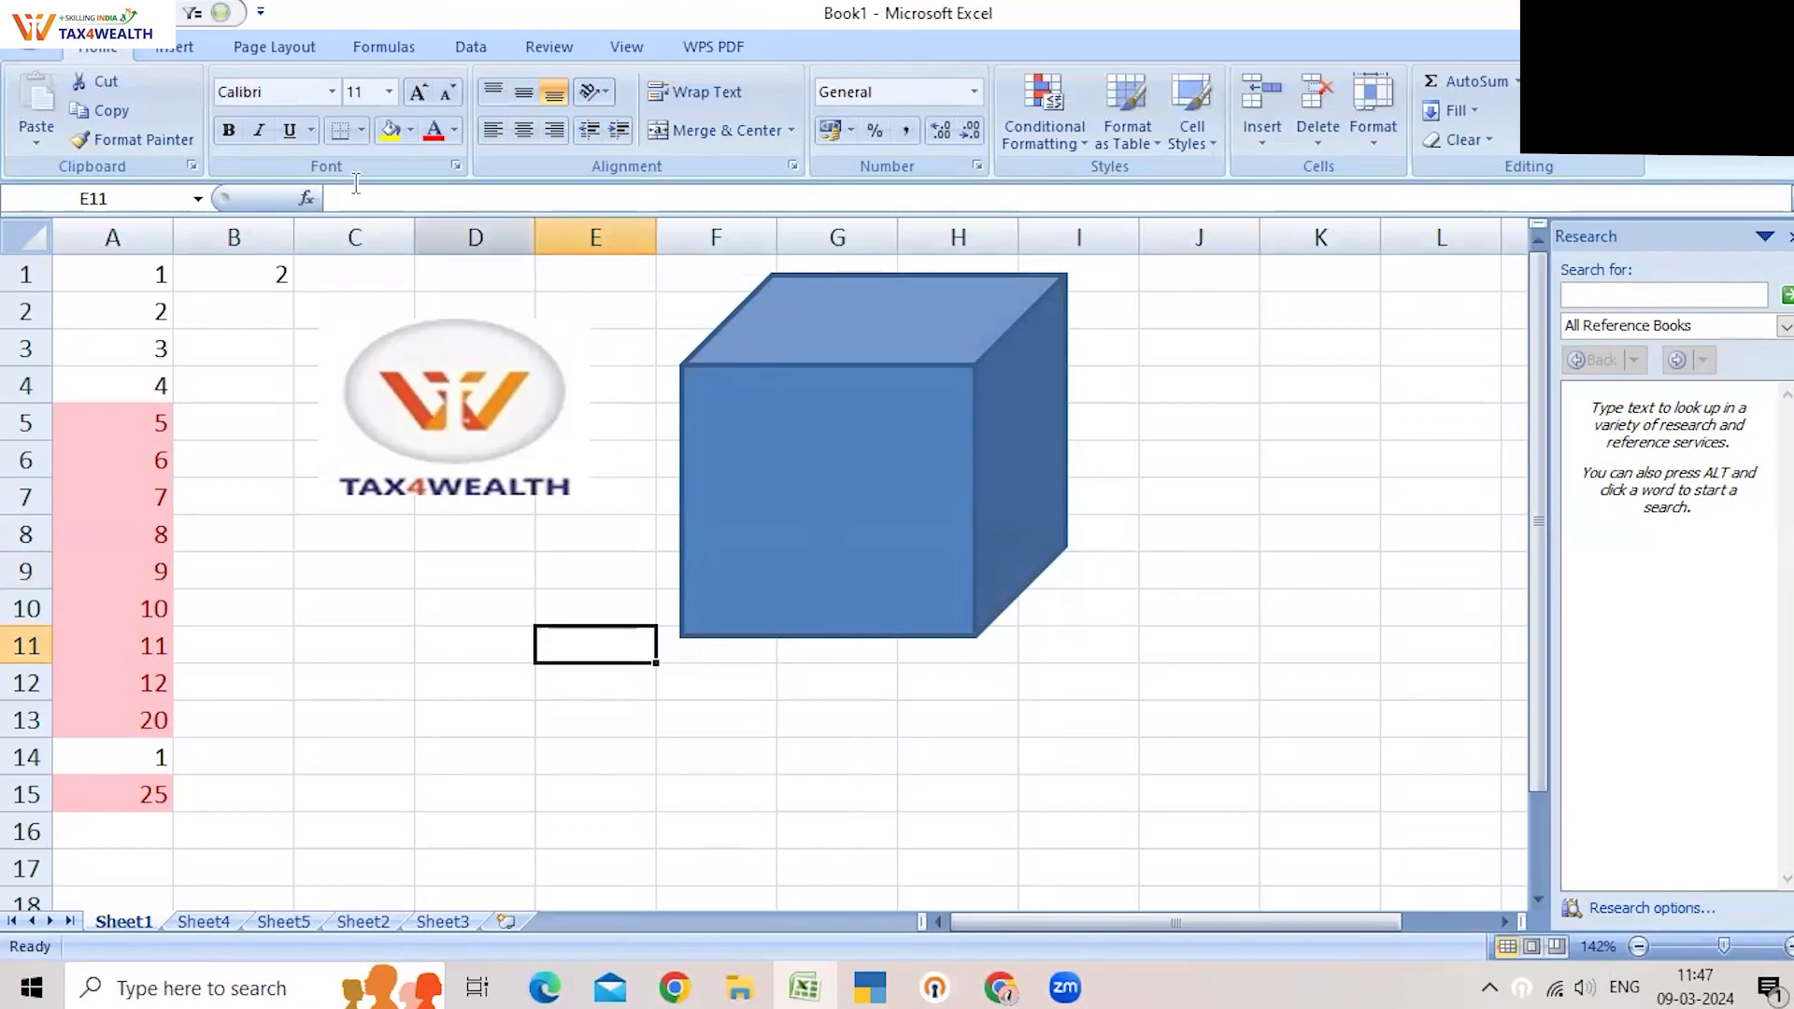
pyautogui.click(175, 49)
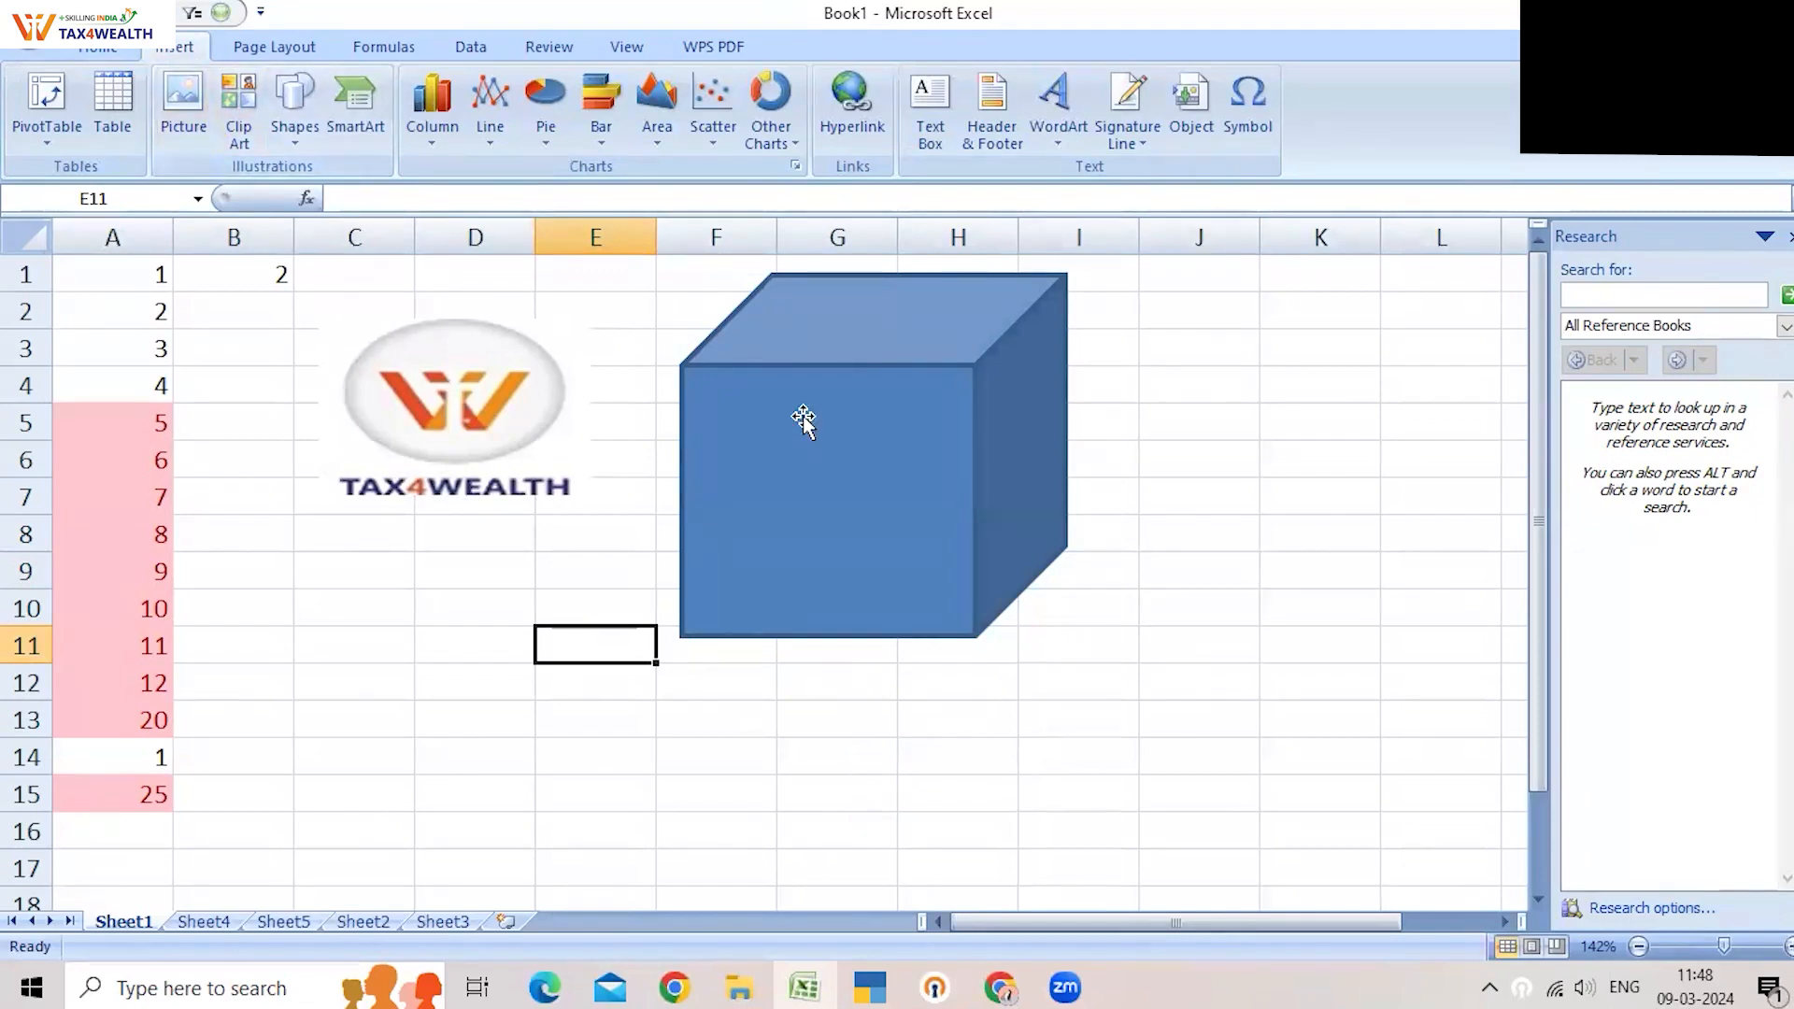
pyautogui.click(45, 111)
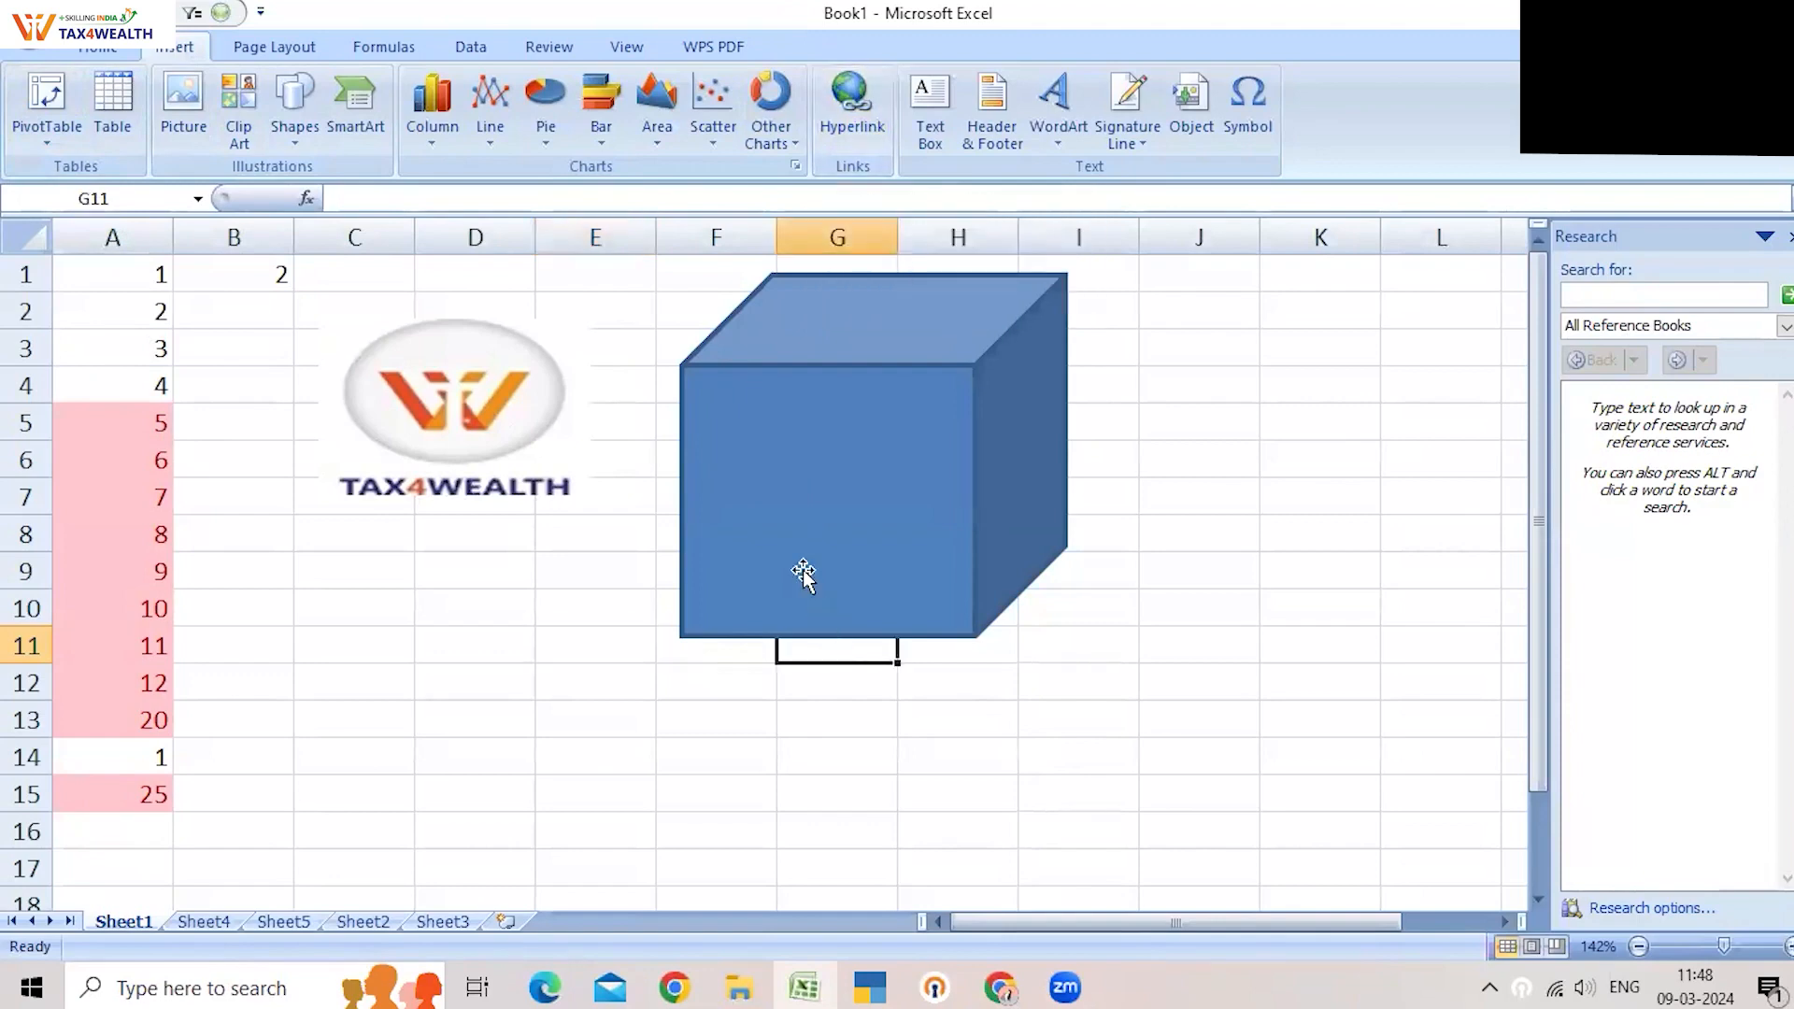
pyautogui.click(761, 485)
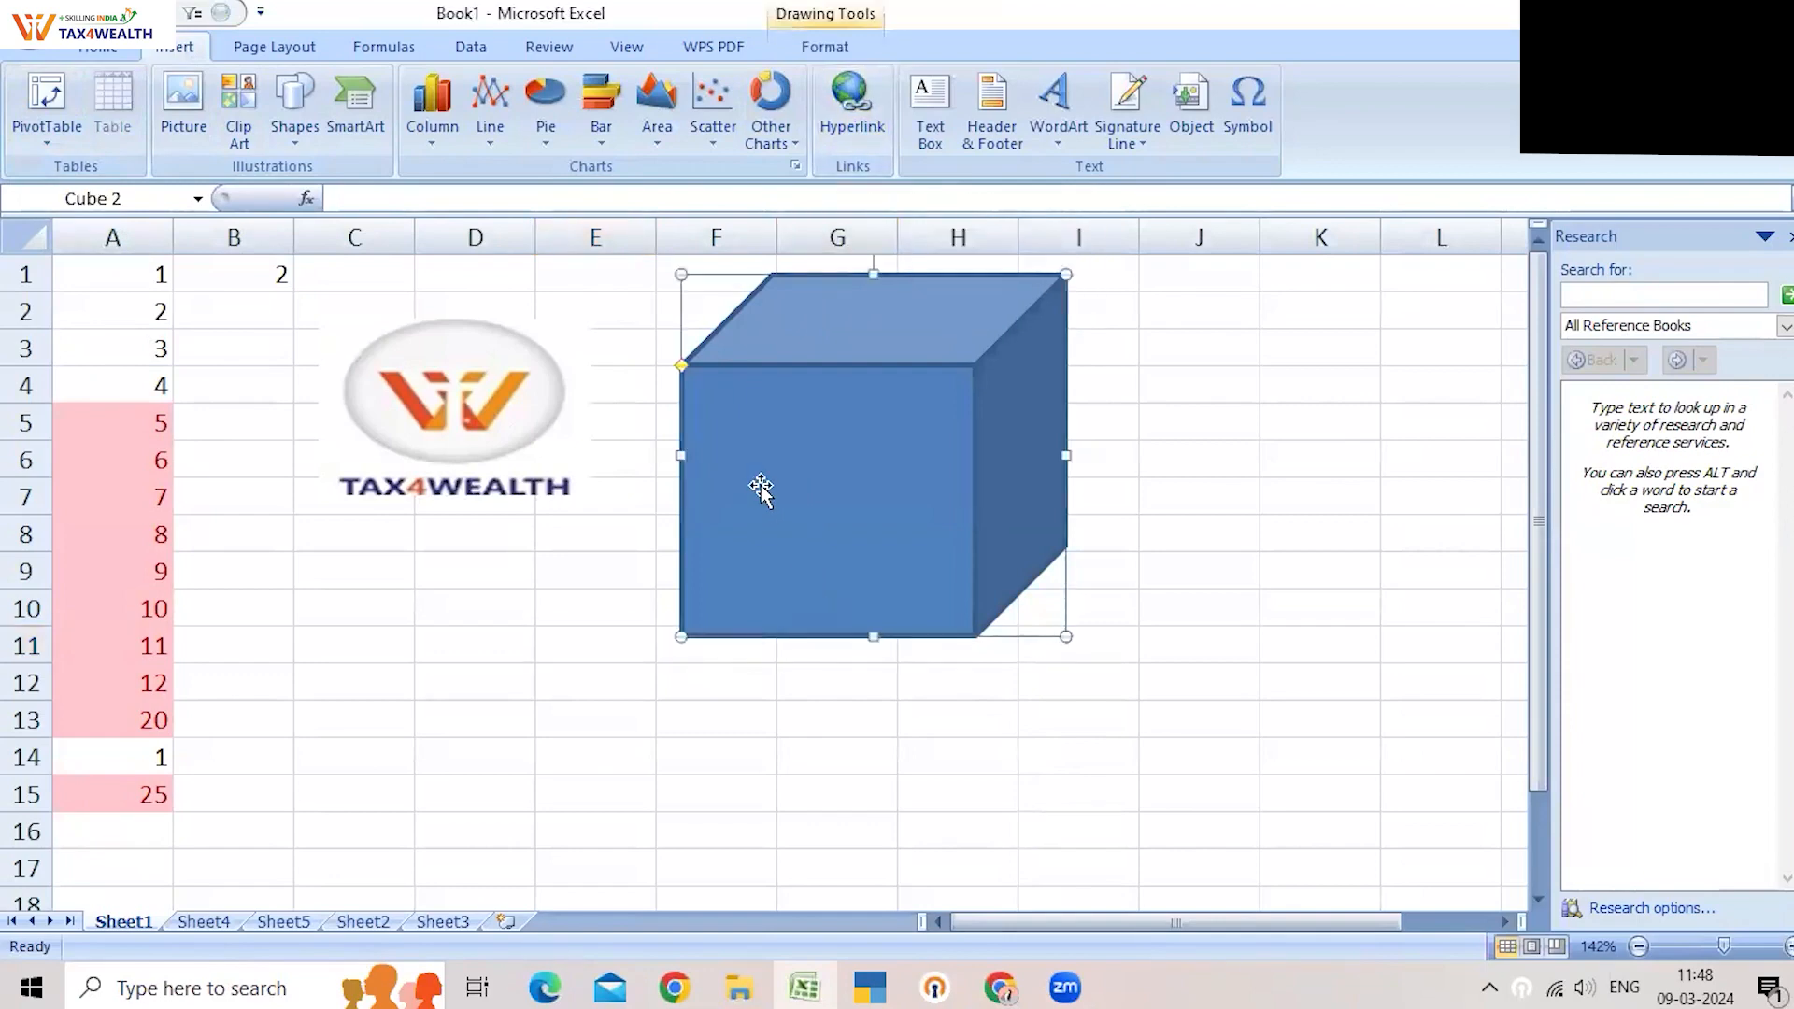
pyautogui.rightClick(860, 458)
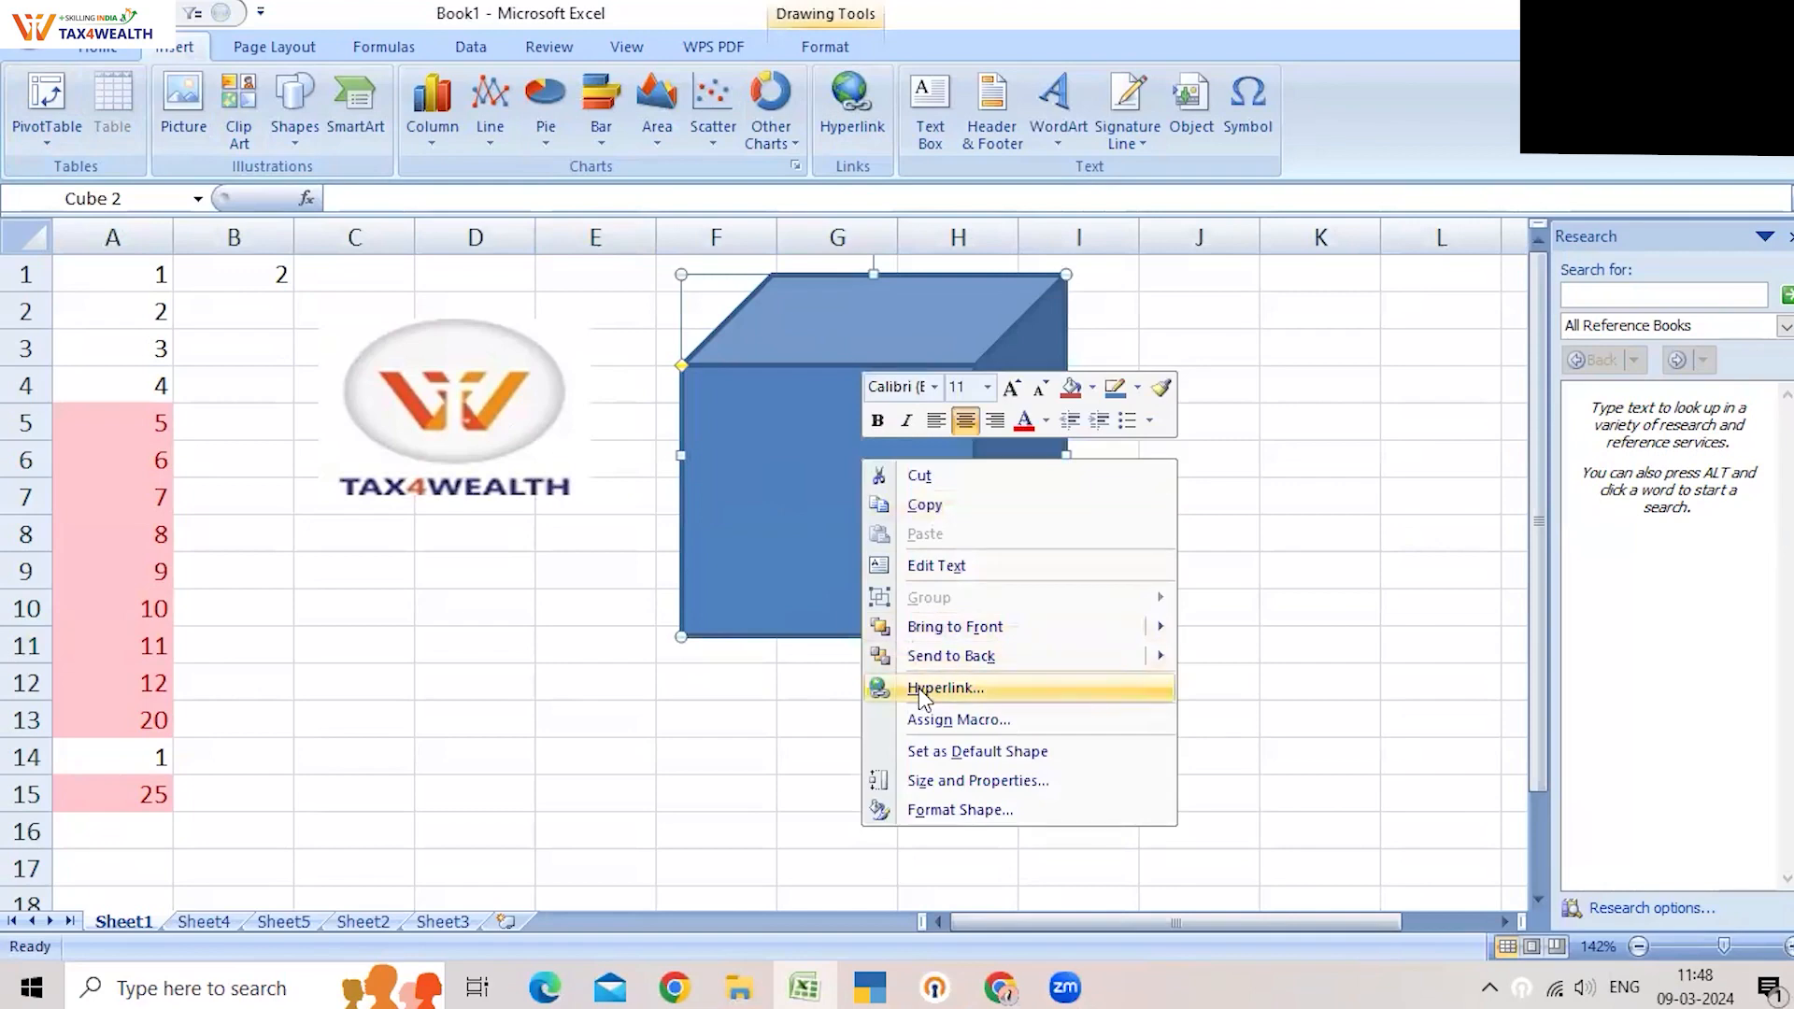
pyautogui.click(850, 372)
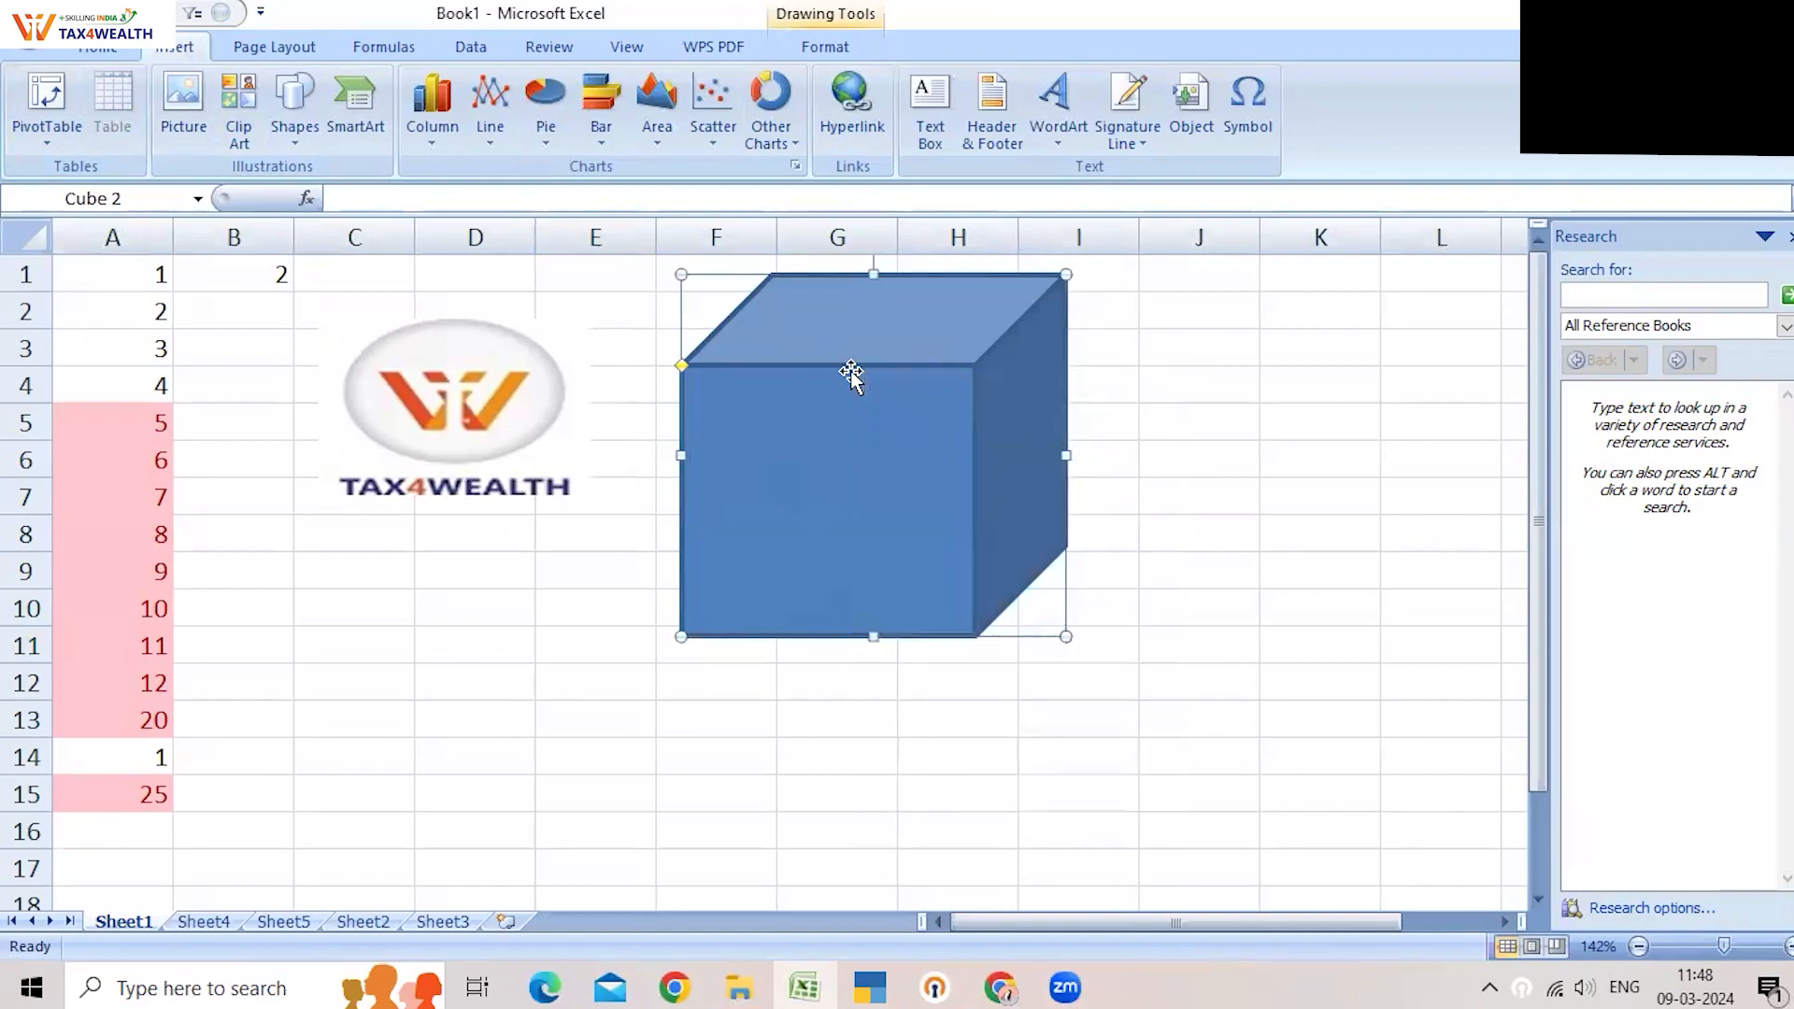
pyautogui.click(1333, 298)
# Move the cube to about cells B8:E17 beneath the logo picture.
pyautogui.click(824, 464)
pyautogui.moveTo(875, 435); pyautogui.dragTo(416, 674)
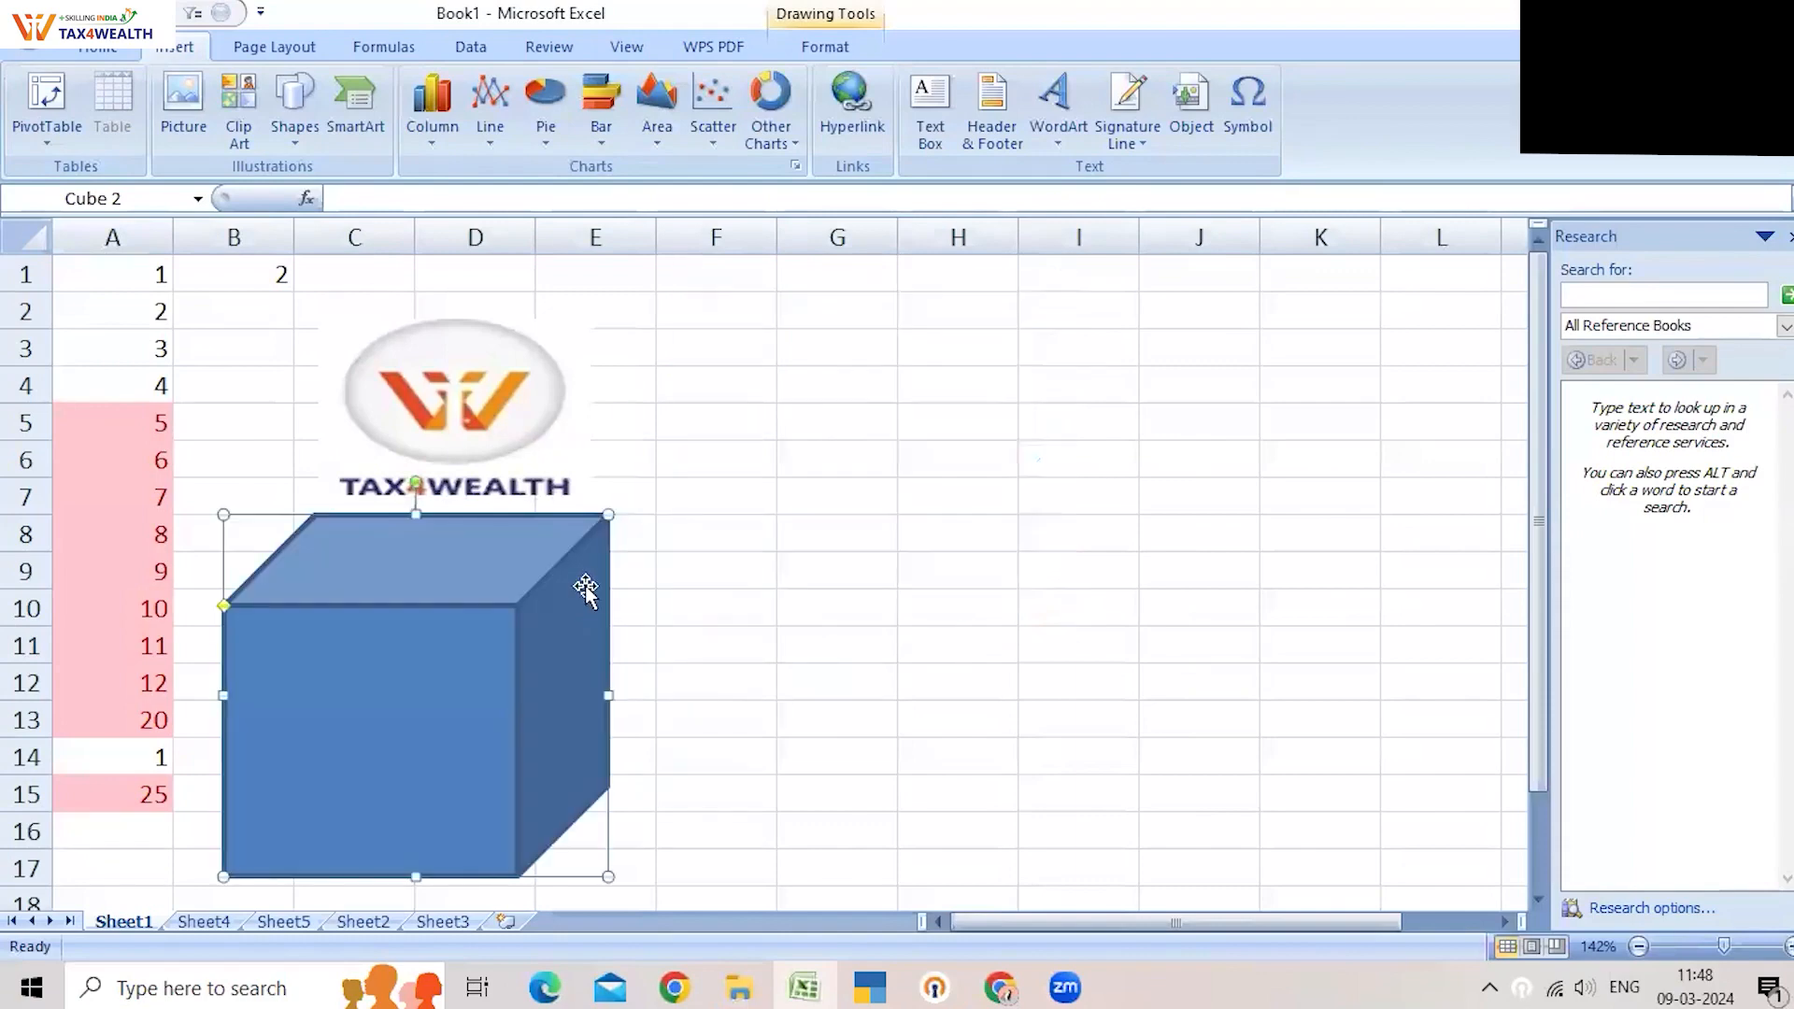
pyautogui.click(810, 397)
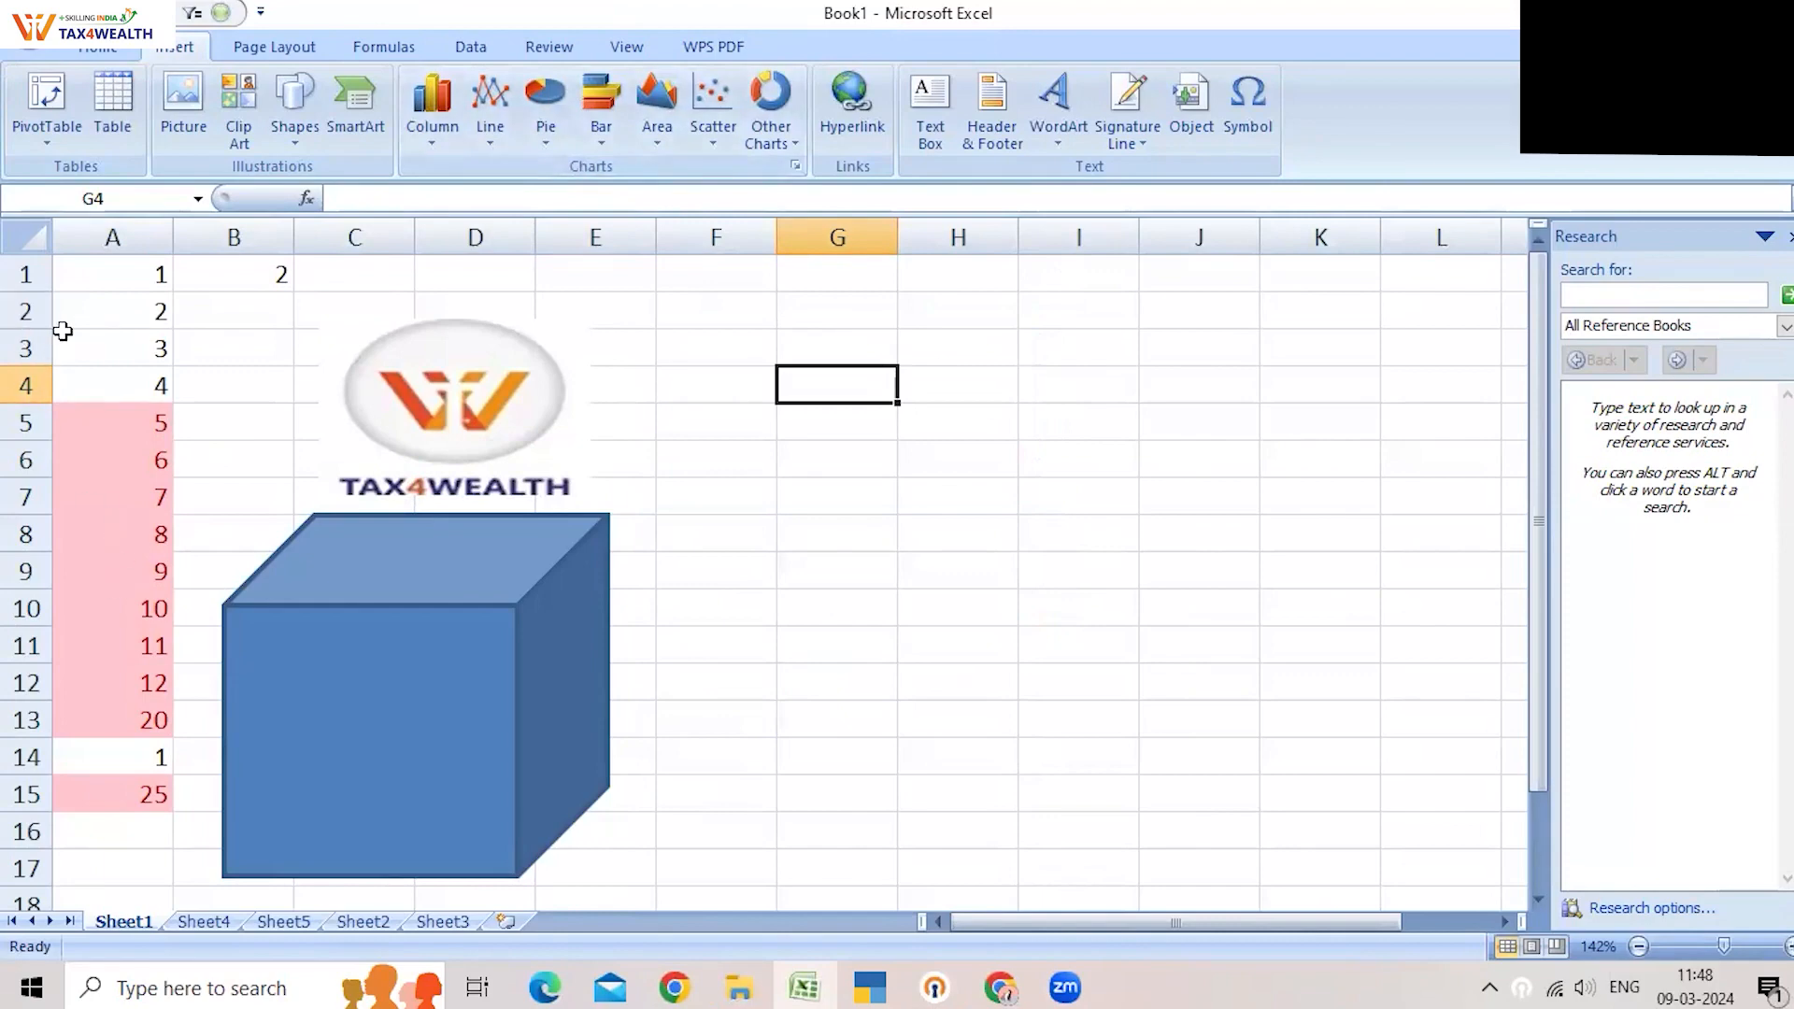
pyautogui.click(155, 234)
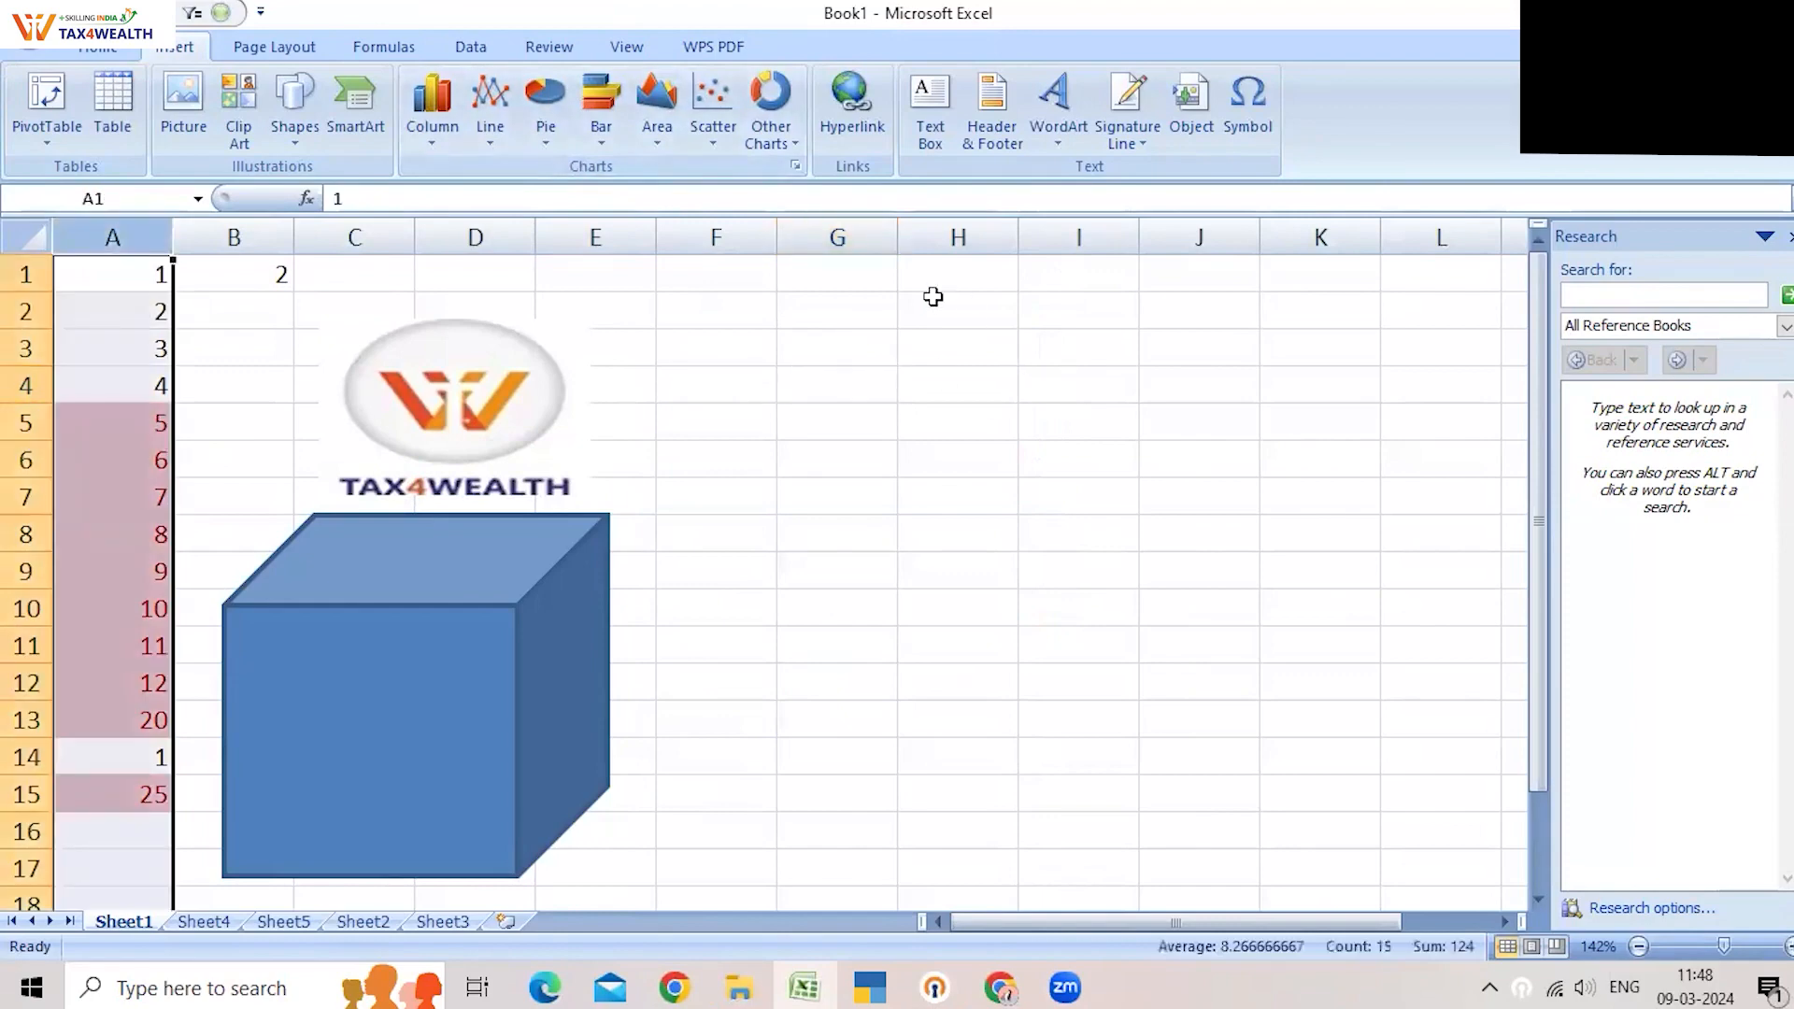
pyautogui.click(961, 269)
pyautogui.click(748, 277)
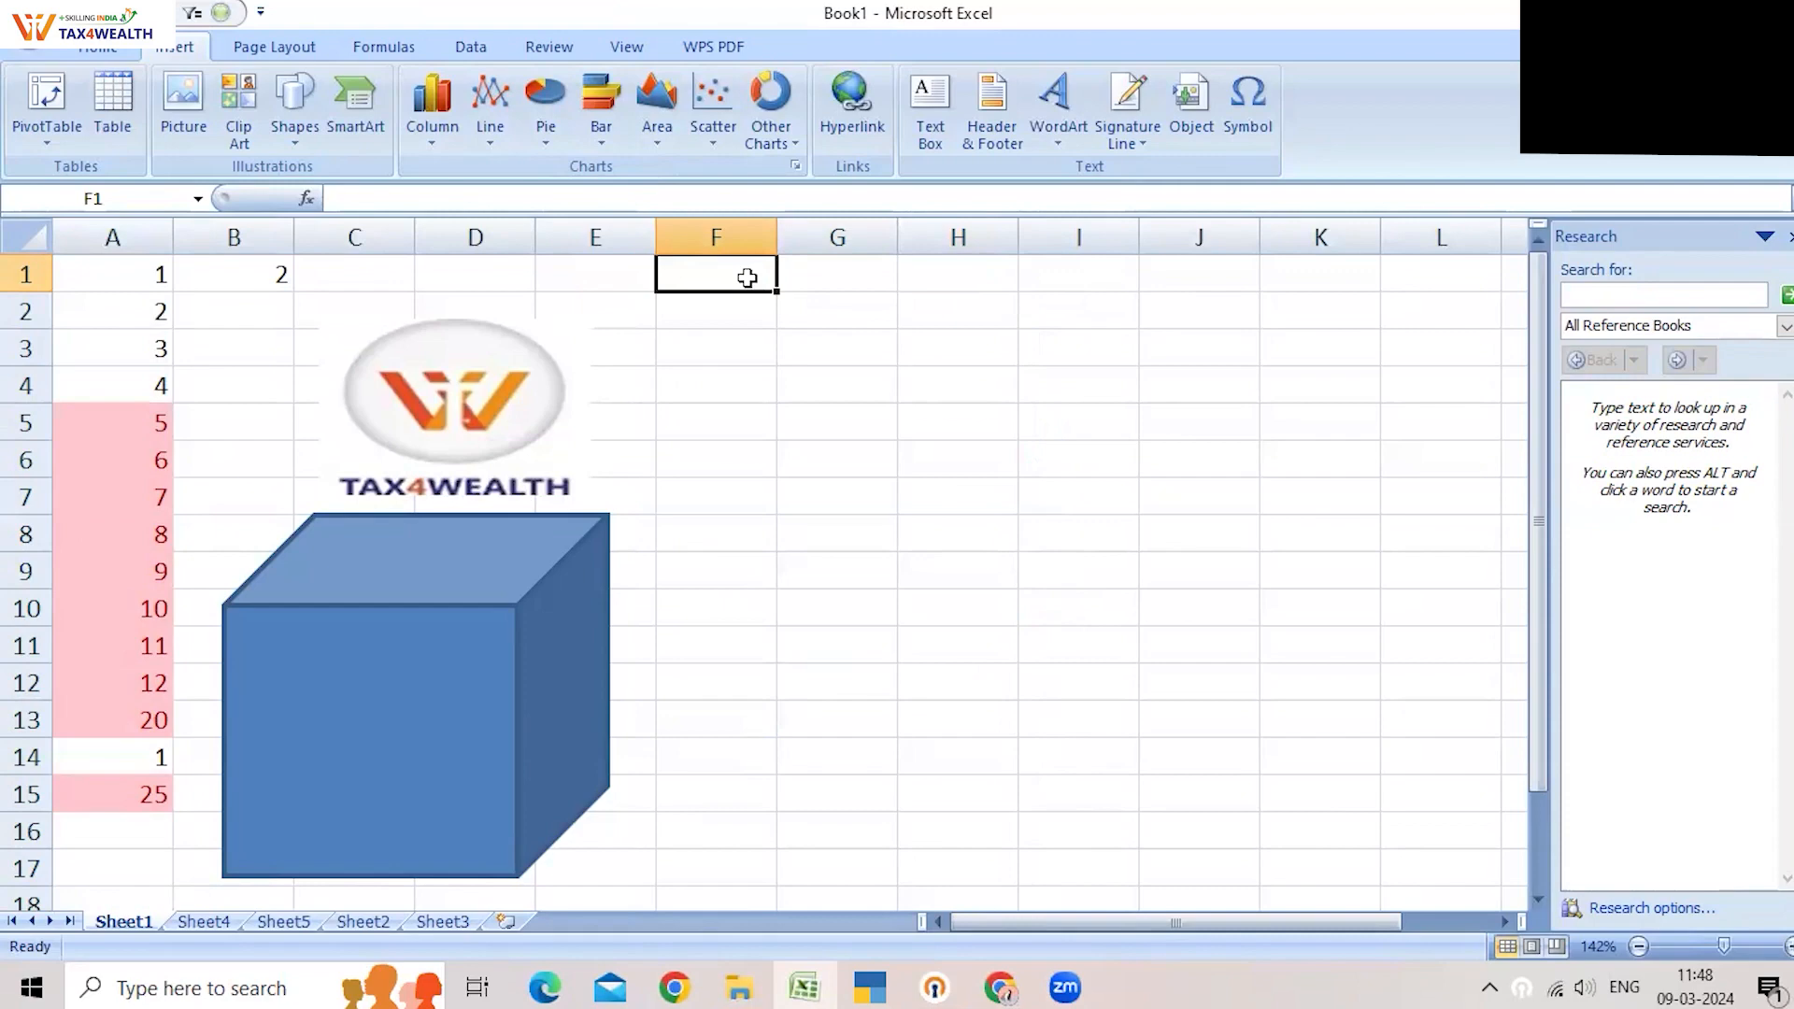
pyautogui.click(789, 370)
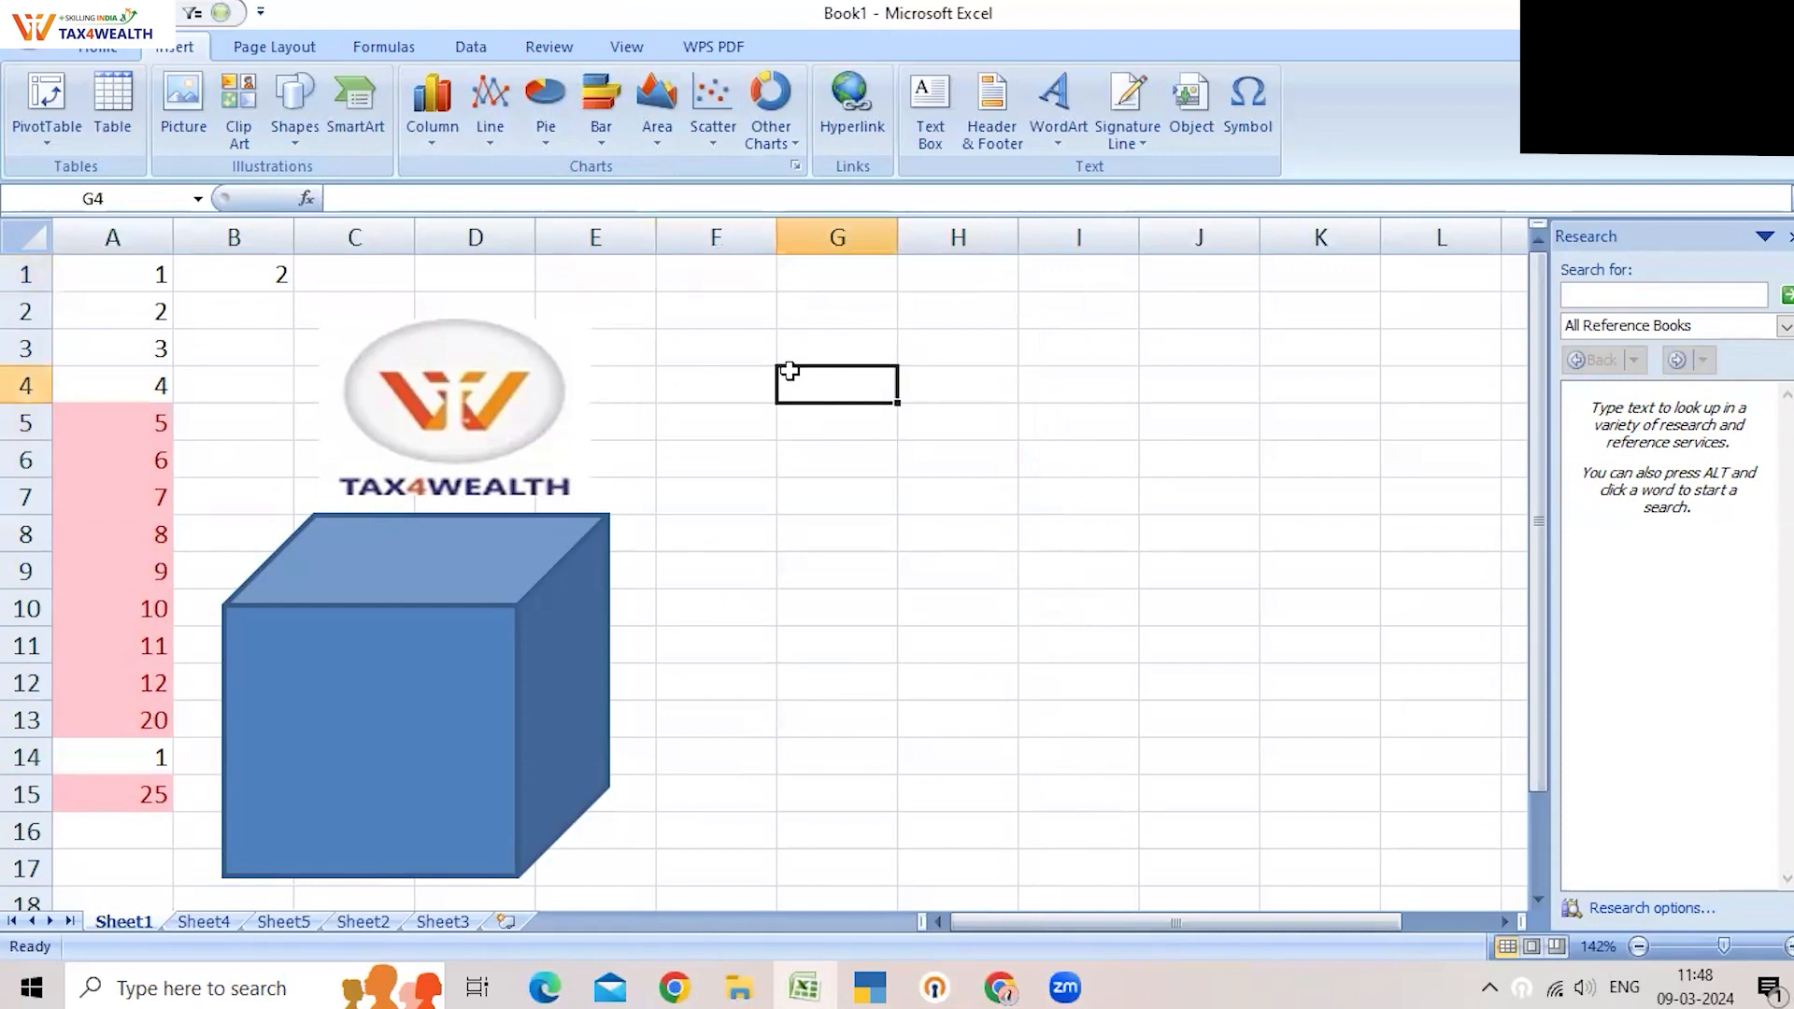
pyautogui.click(717, 307)
pyautogui.click(713, 268)
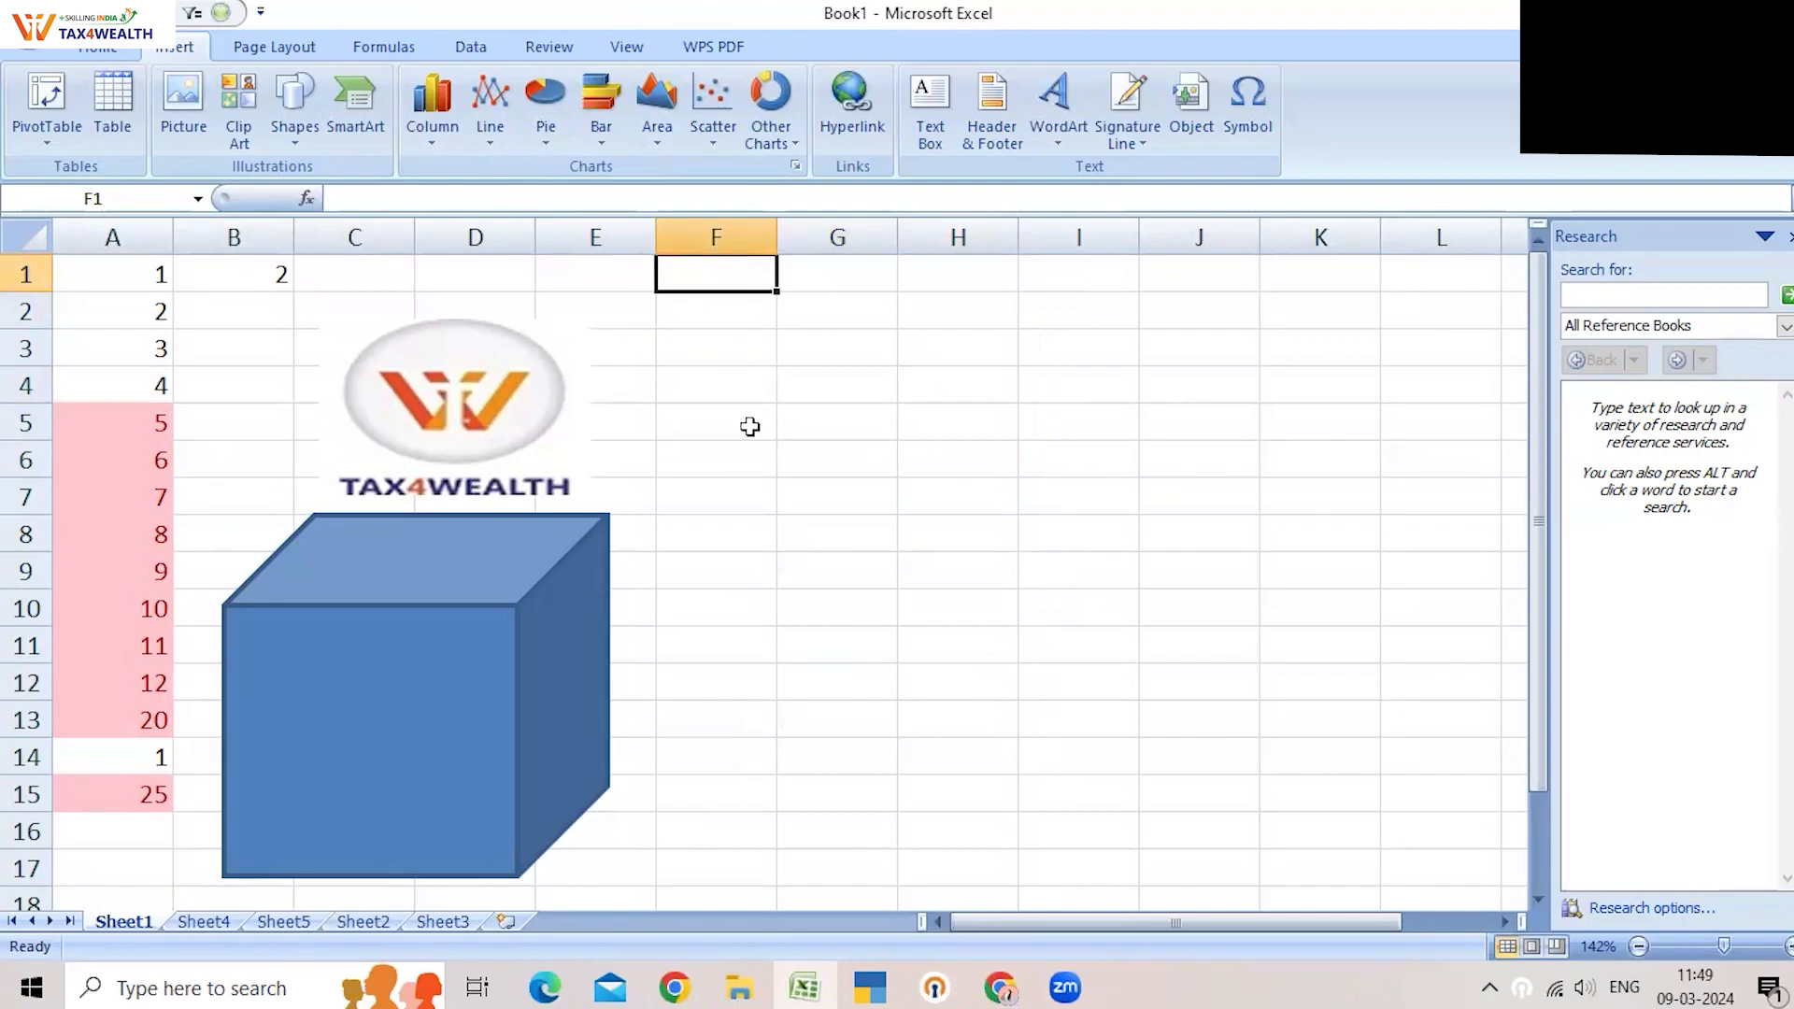
pyautogui.click(743, 318)
pyautogui.moveTo(142, 281); pyautogui.dragTo(92, 709)
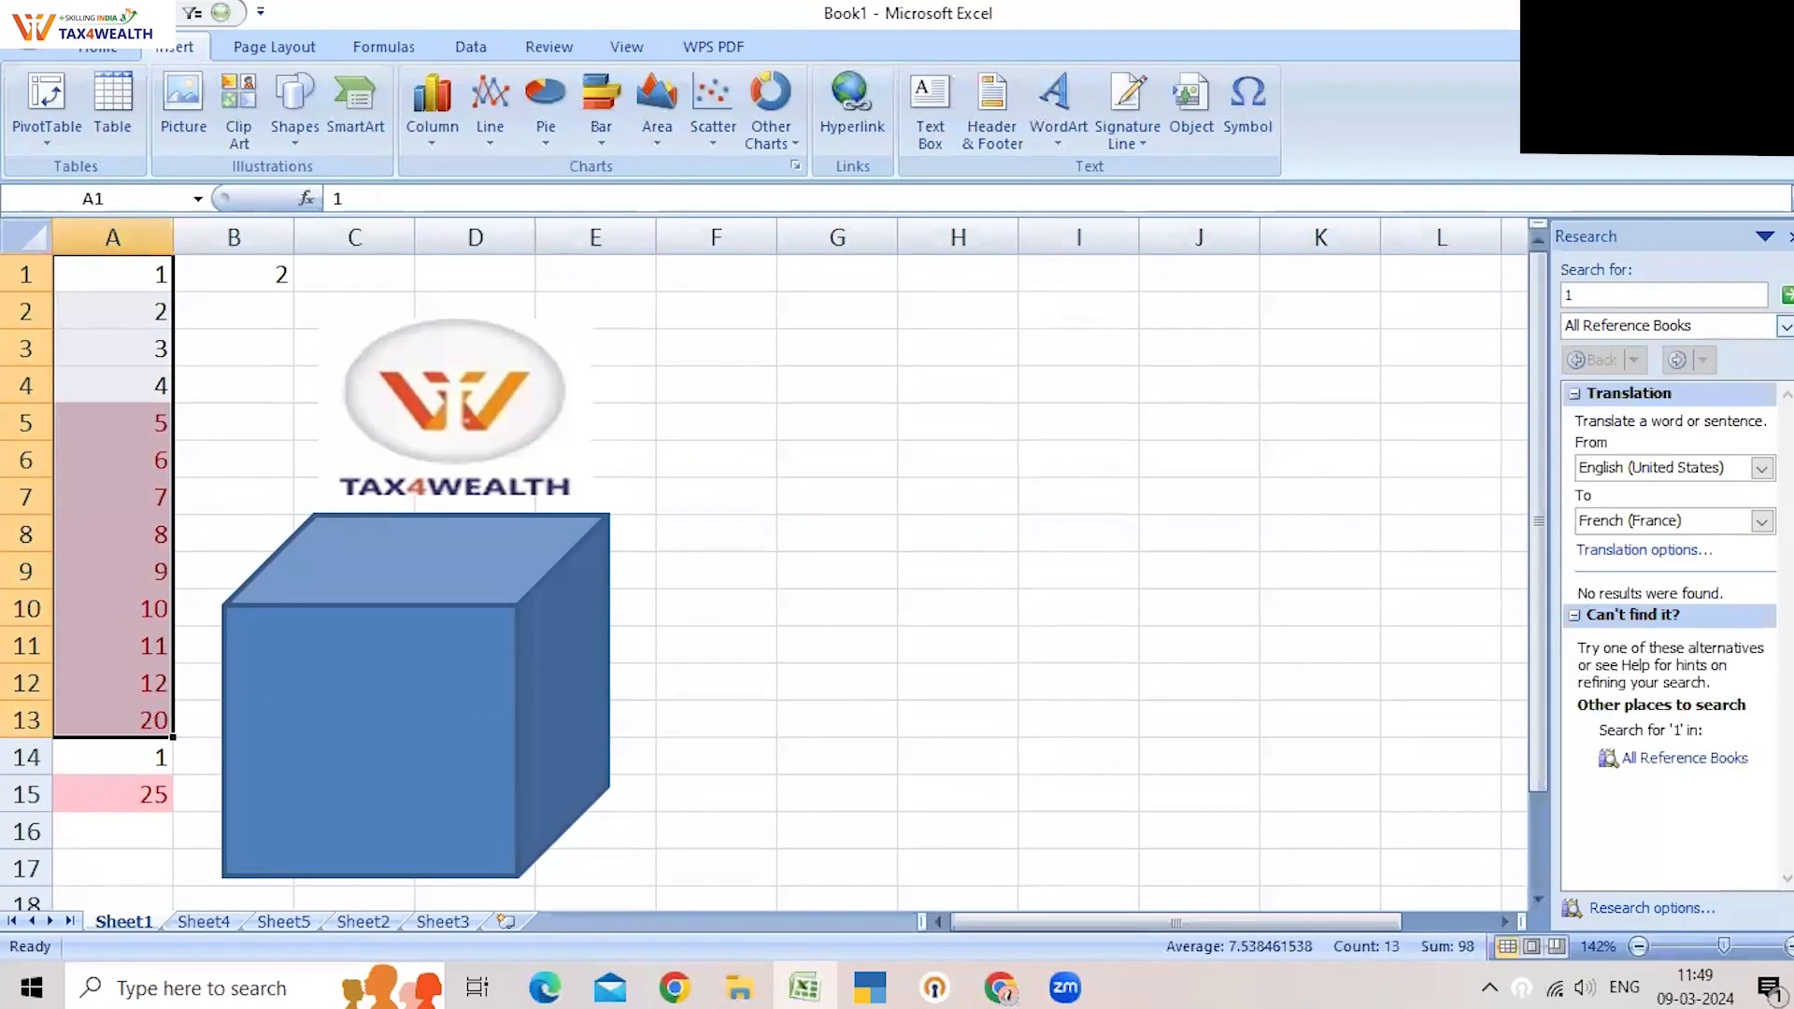
pyautogui.click(1790, 238)
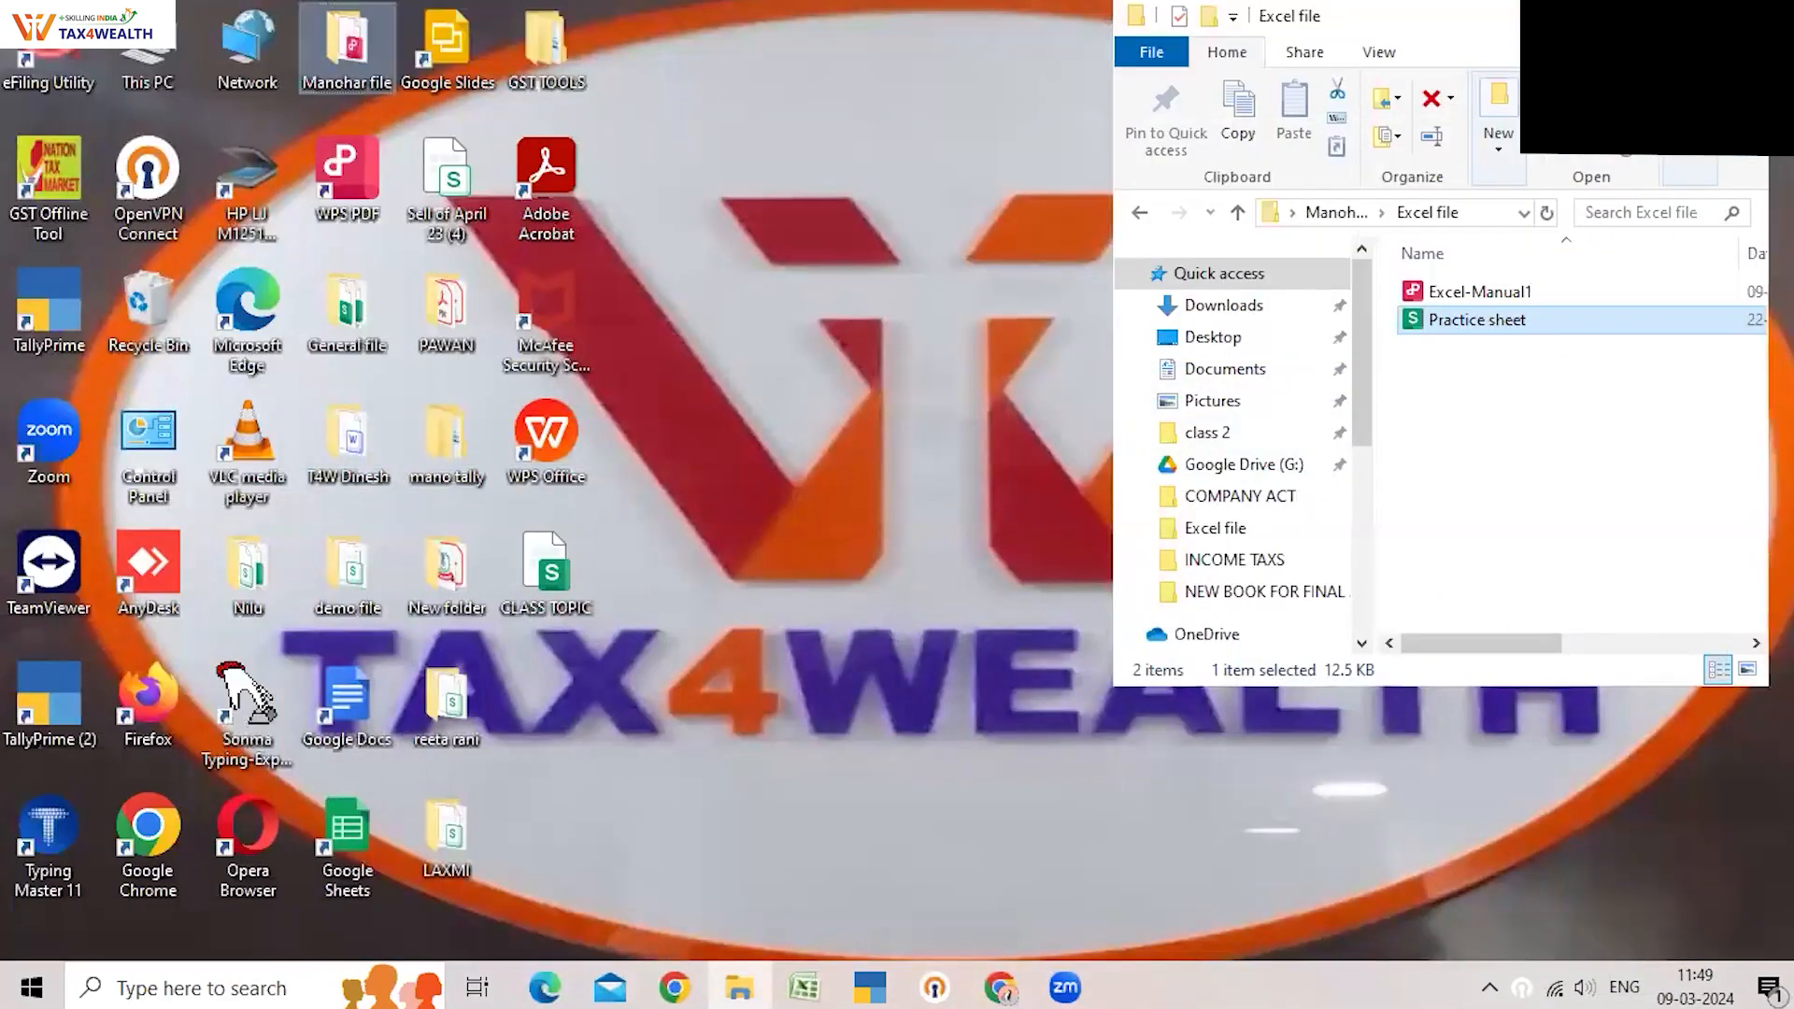
pyautogui.click(1741, 14)
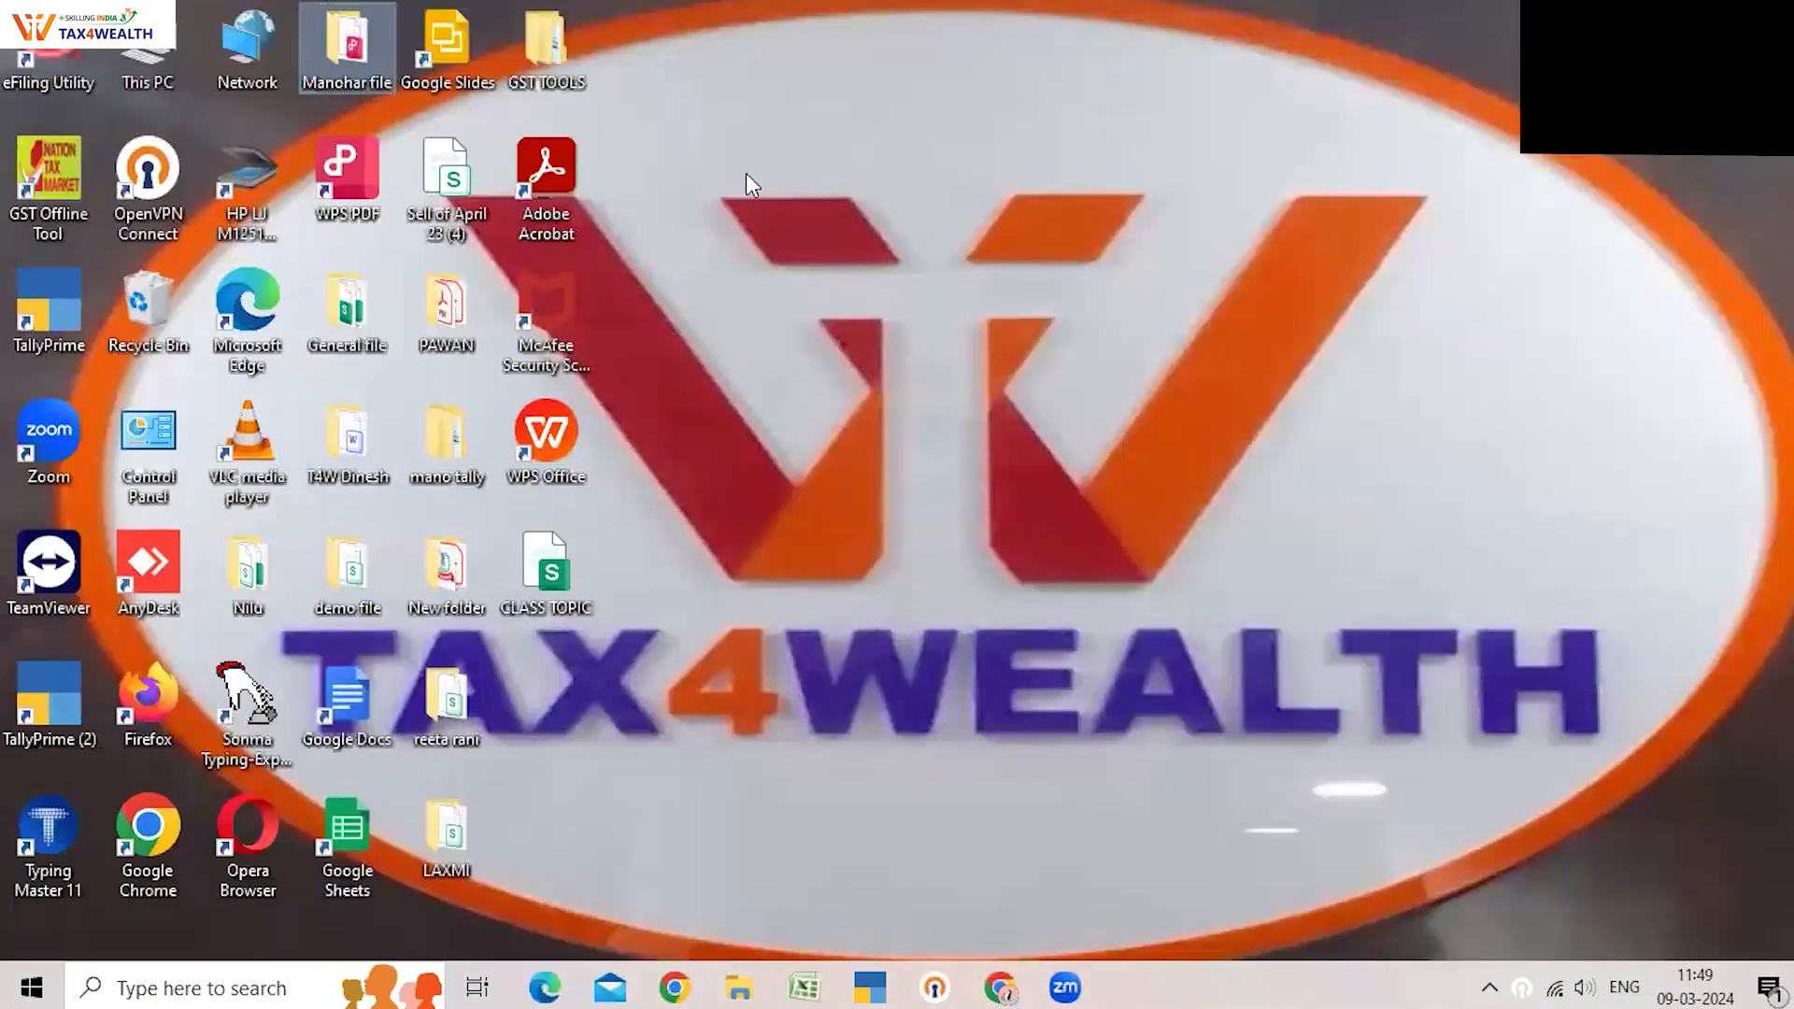
pyautogui.rightClick(749, 148)
pyautogui.click(811, 224)
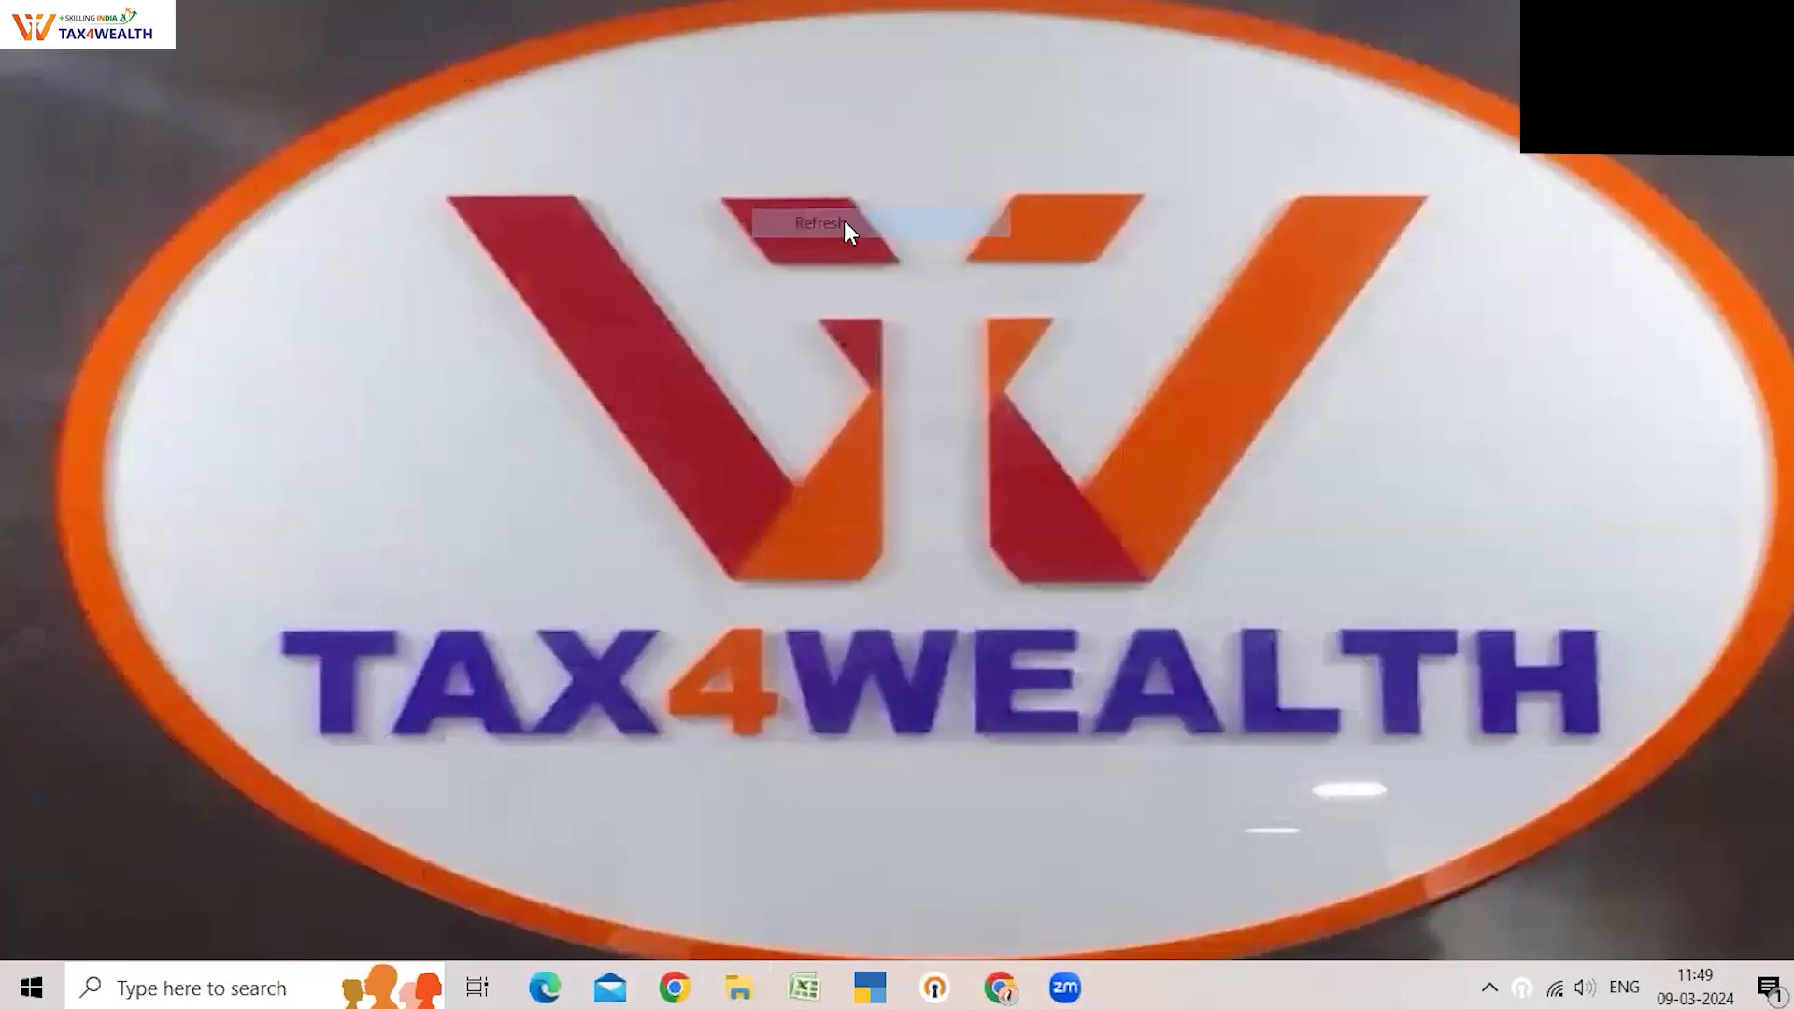
pyautogui.rightClick(823, 159)
pyautogui.click(855, 231)
pyautogui.rightClick(824, 160)
pyautogui.click(900, 227)
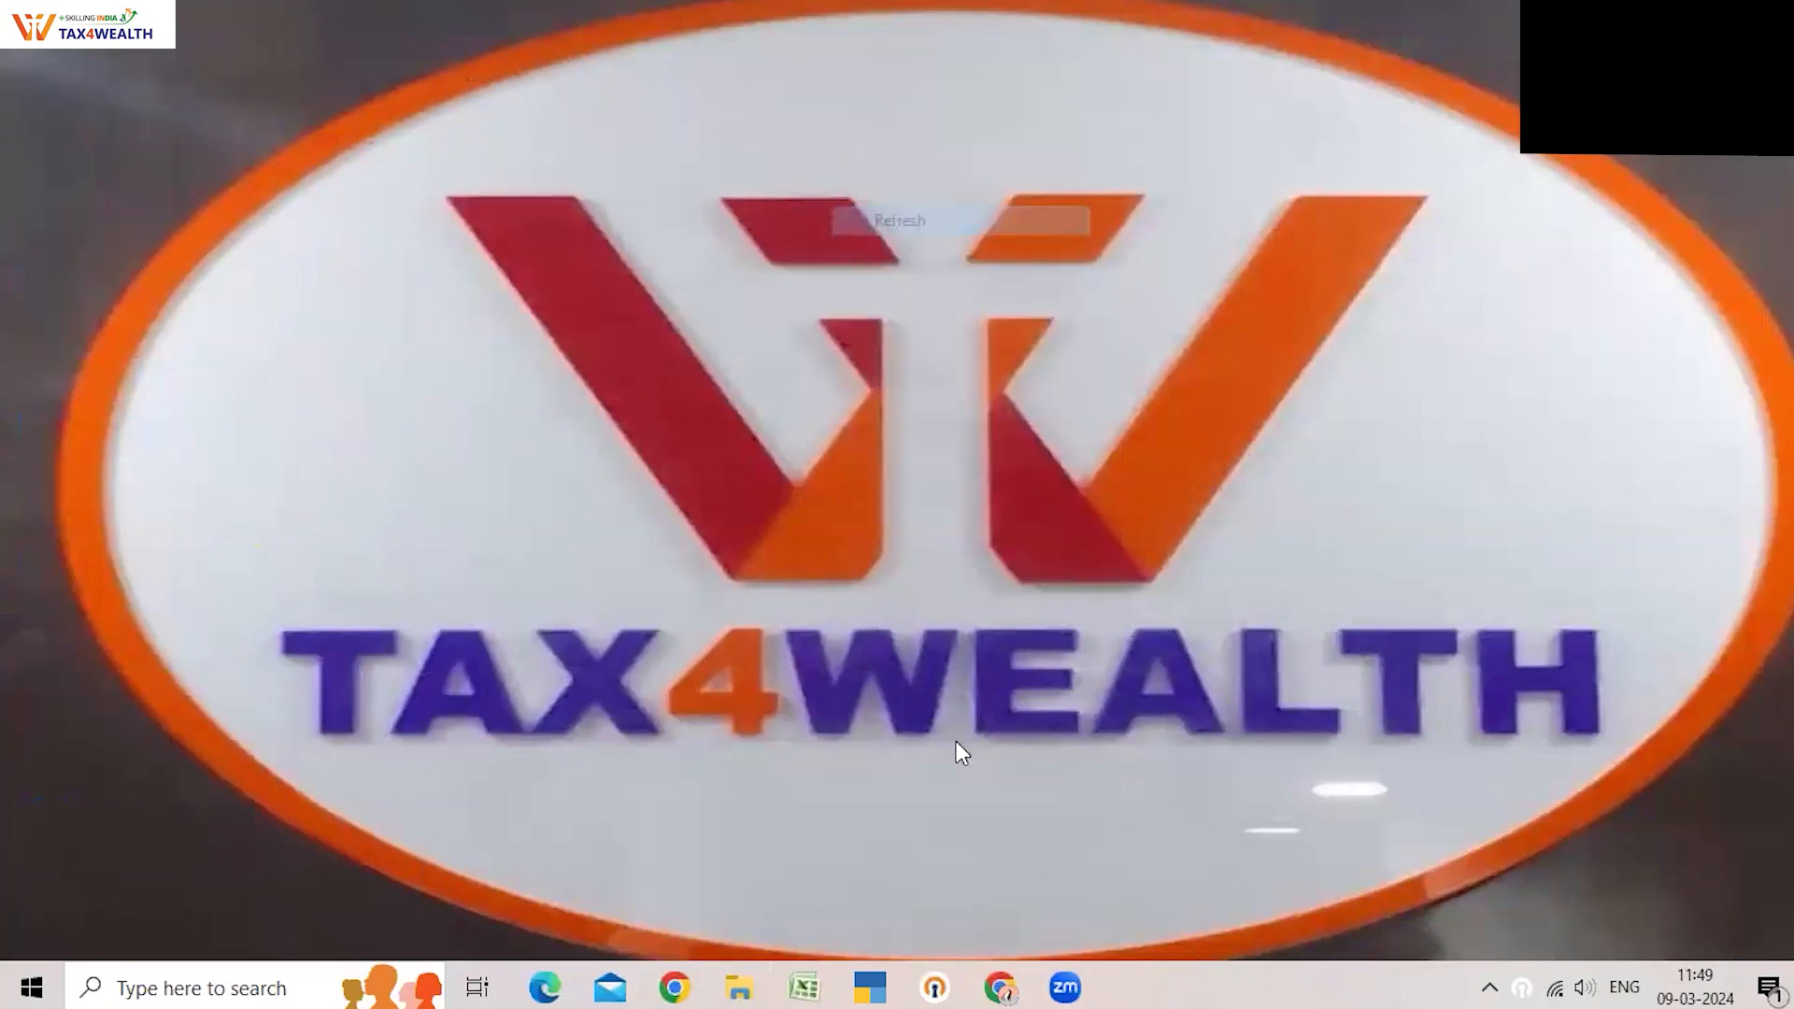
pyautogui.click(797, 986)
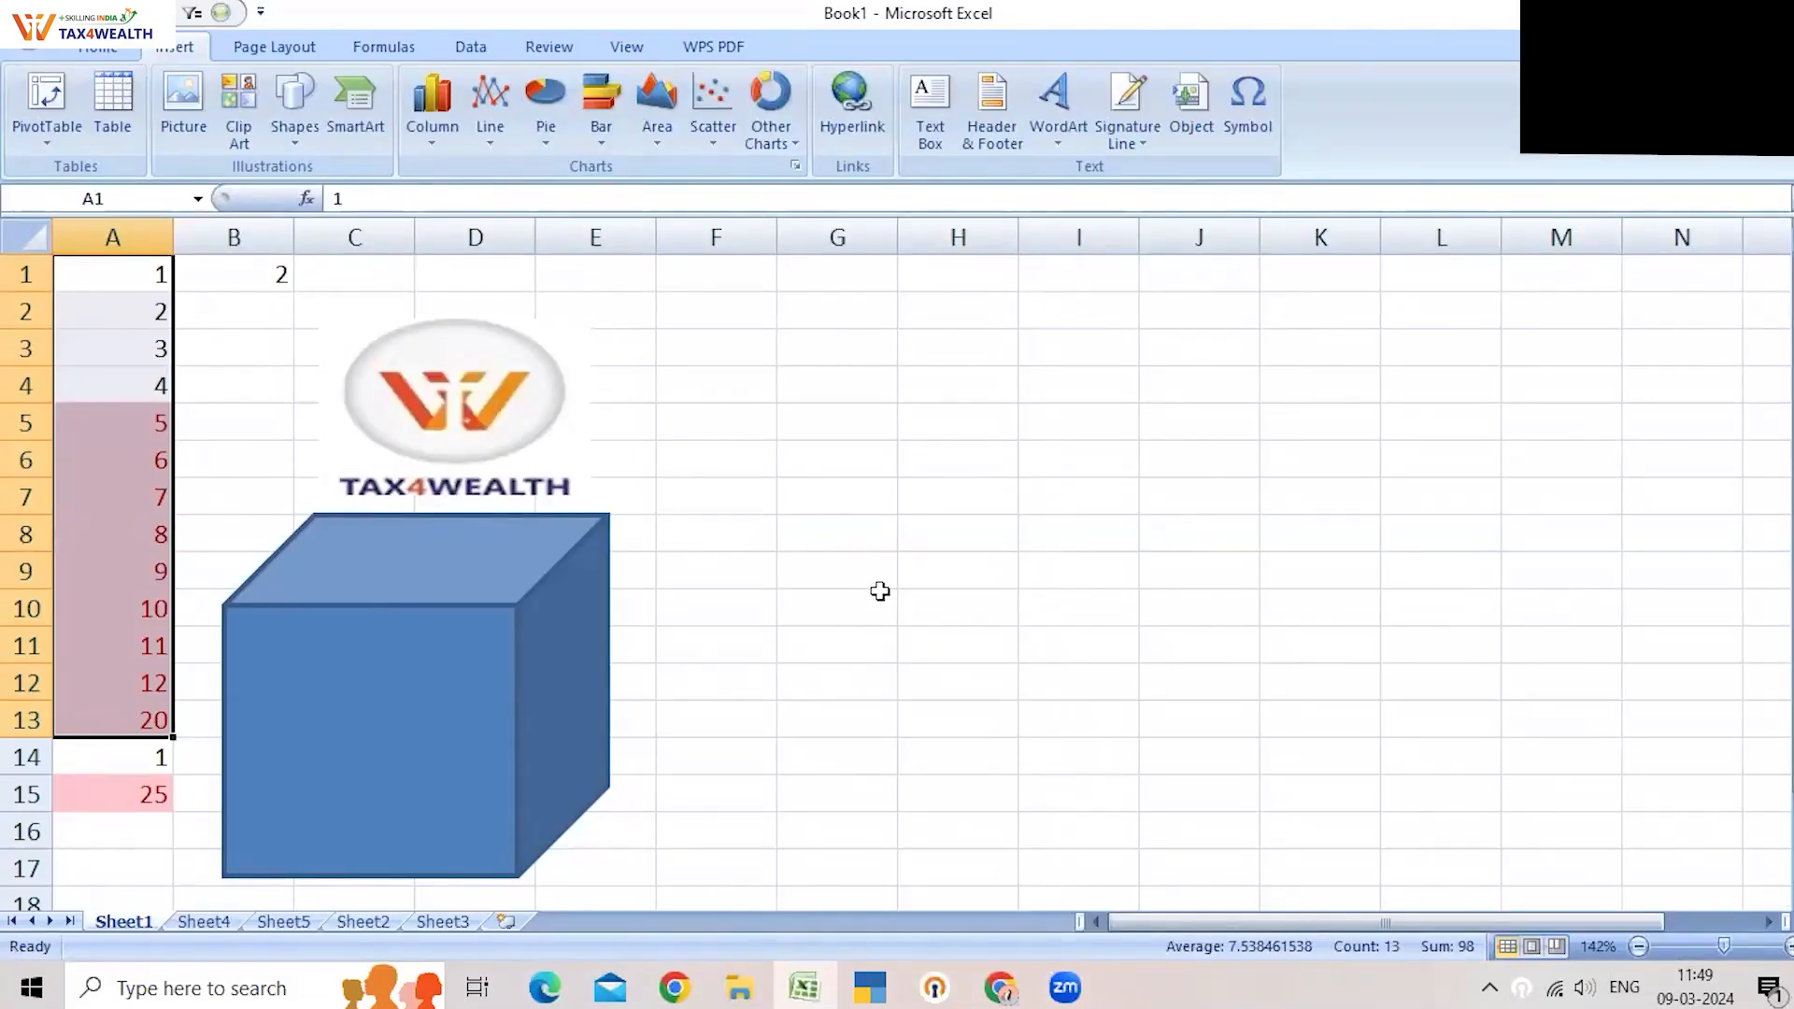
pyautogui.keyDown('alt'); pyautogui.click(929, 565); pyautogui.keyUp('alt')
pyautogui.click(792, 446)
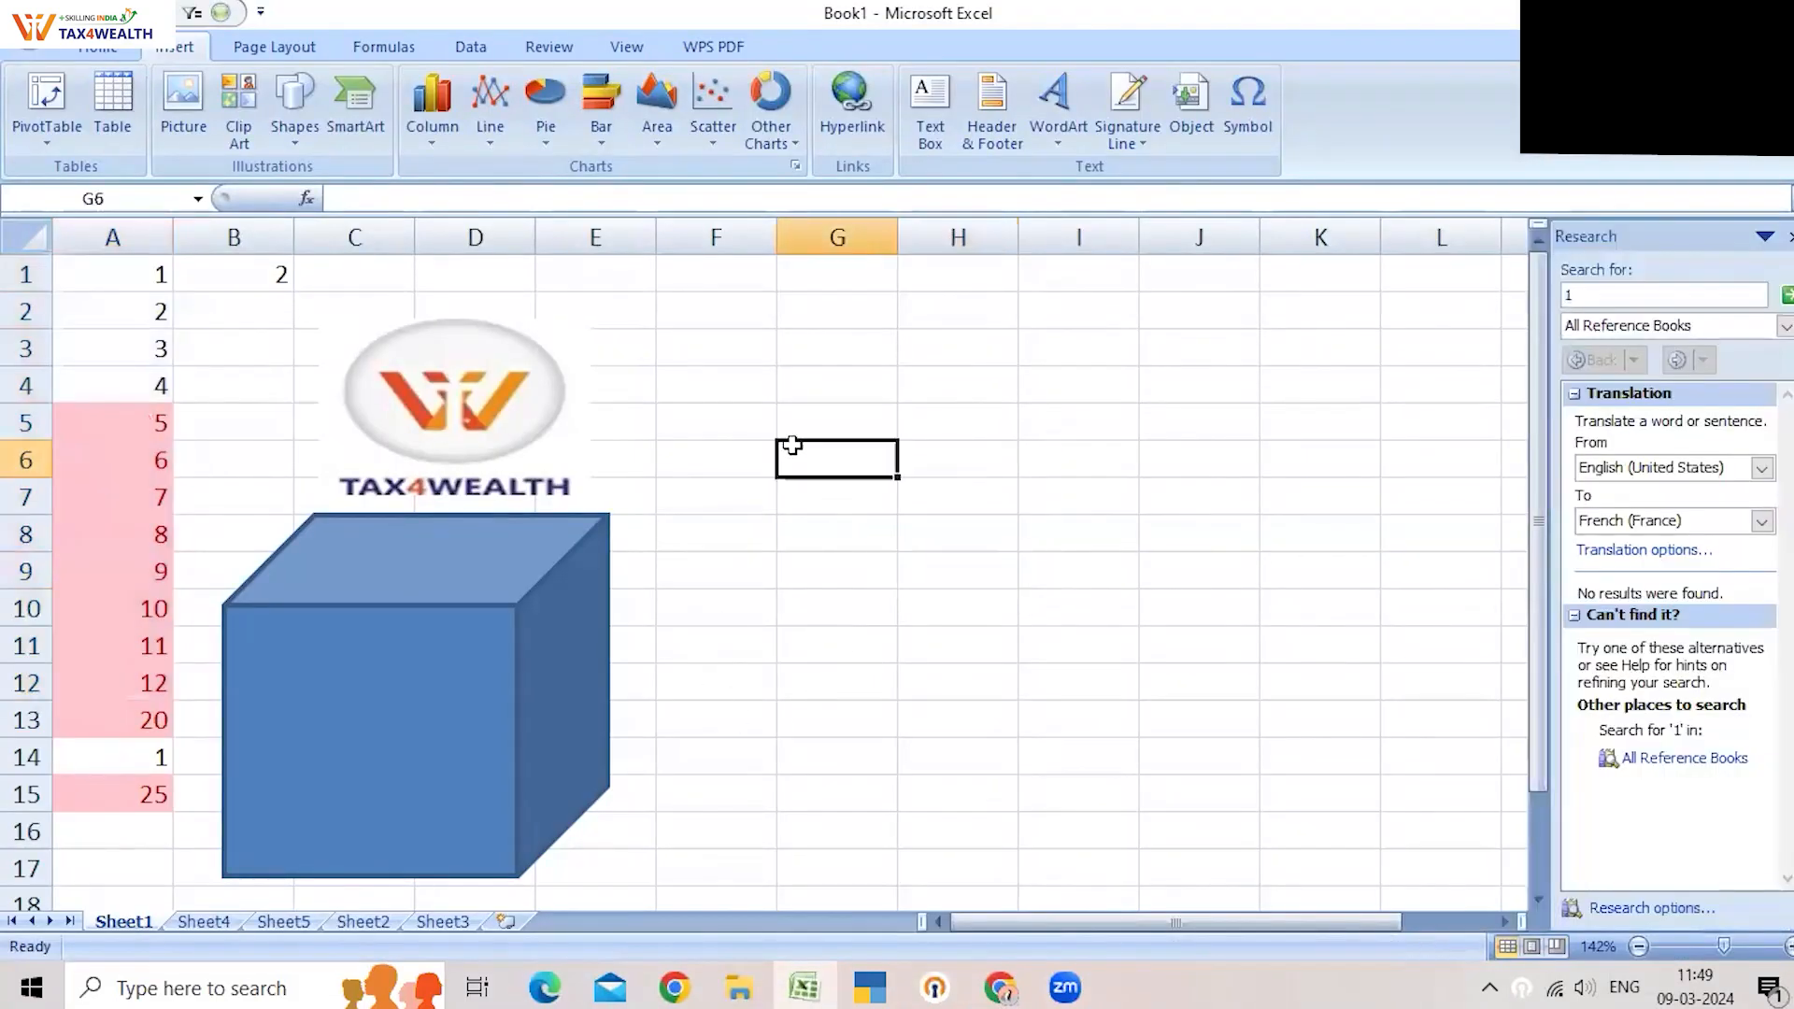
pyautogui.click(928, 271)
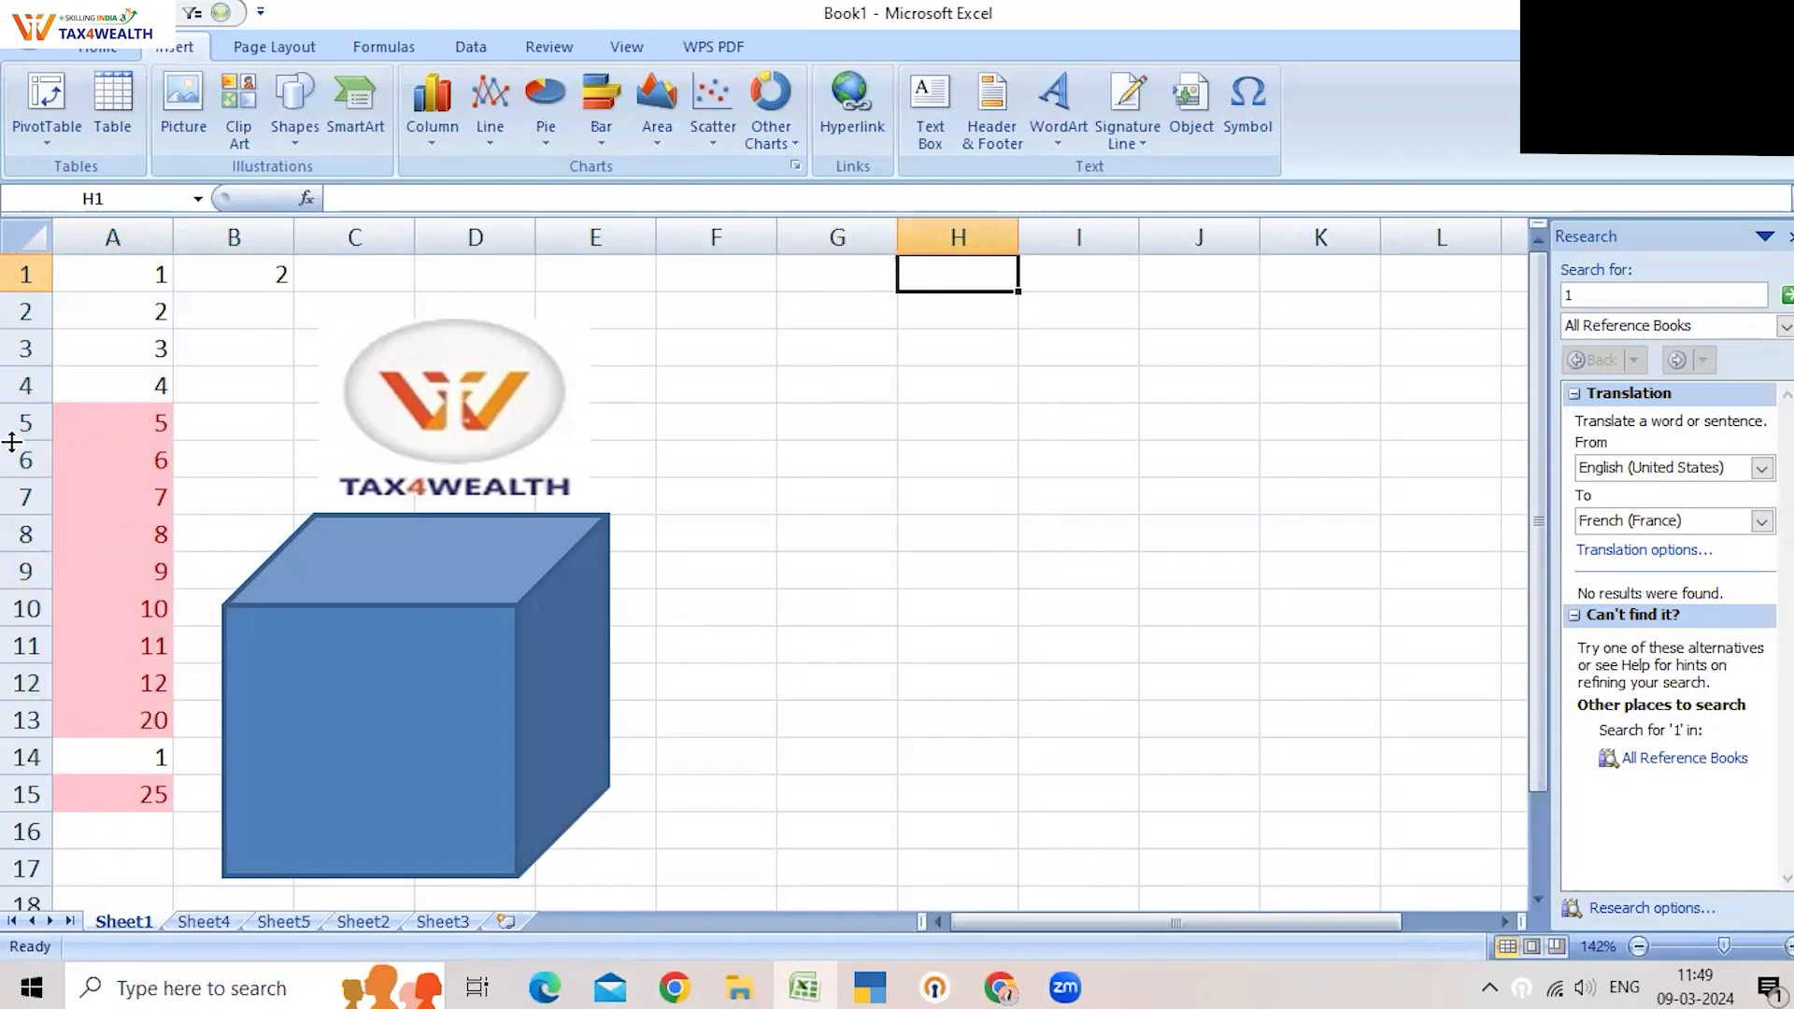
pyautogui.moveTo(120, 278); pyautogui.dragTo(131, 743)
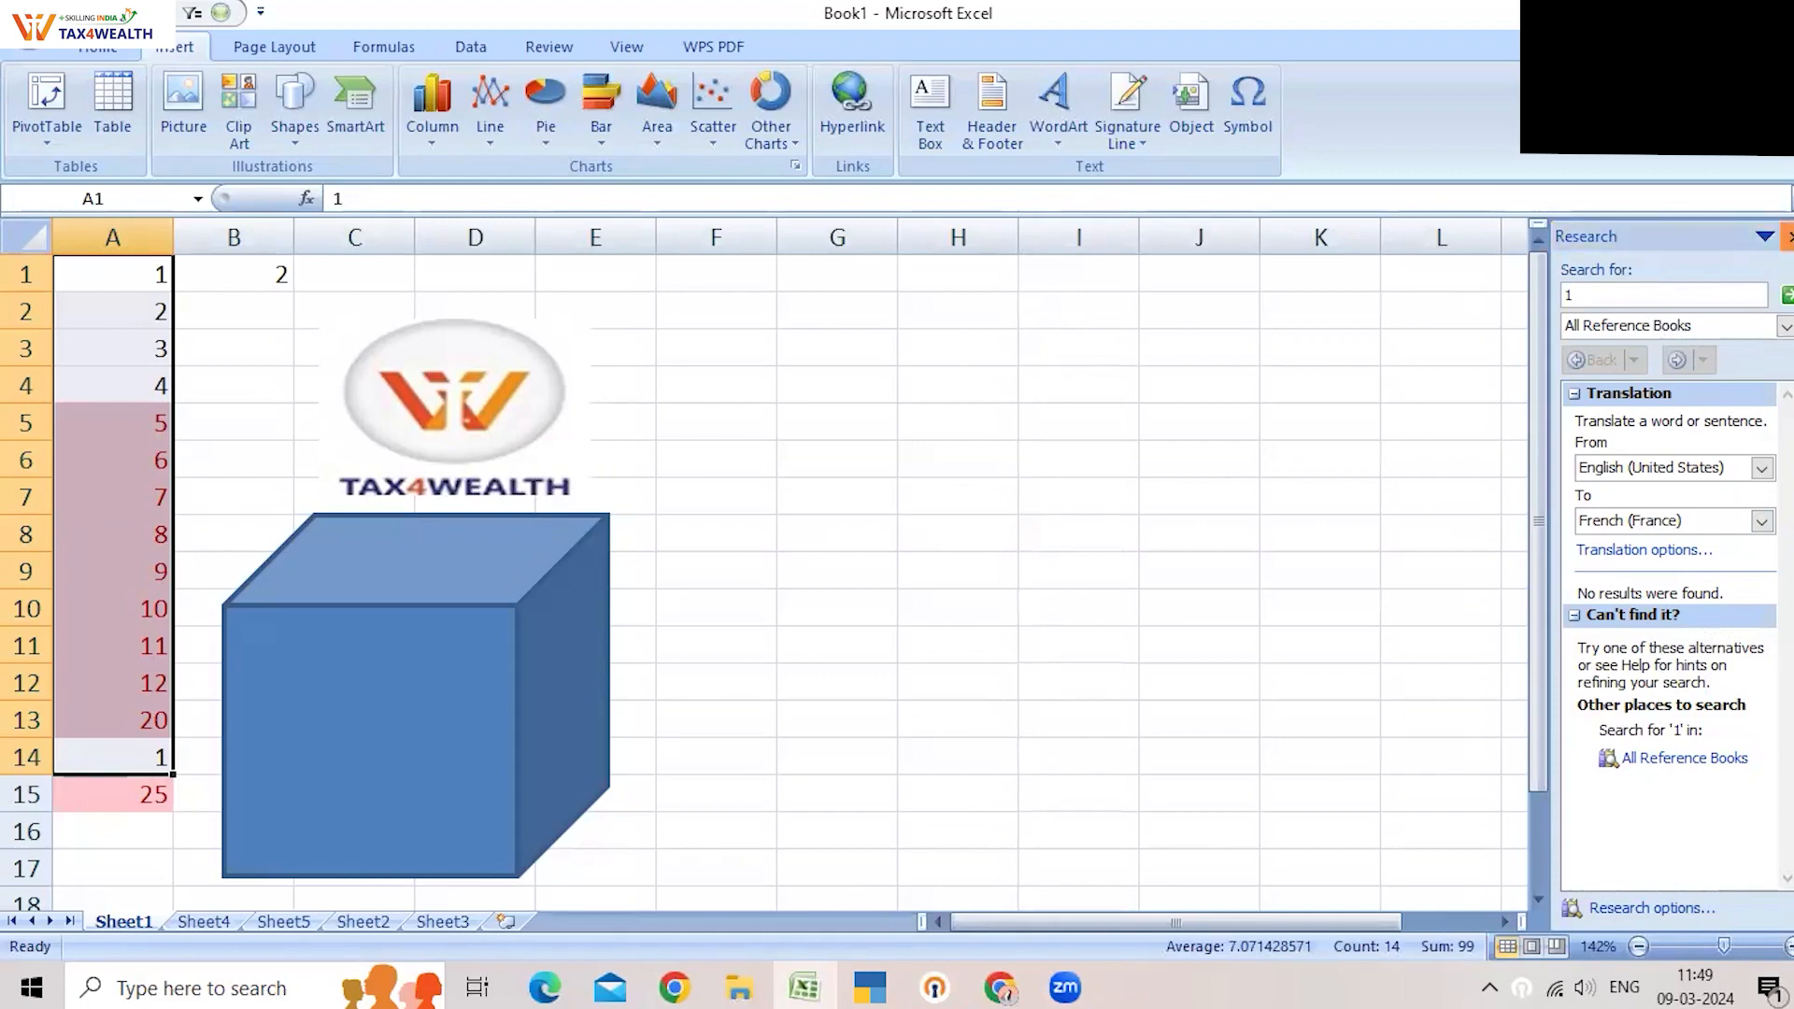
pyautogui.click(1114, 430)
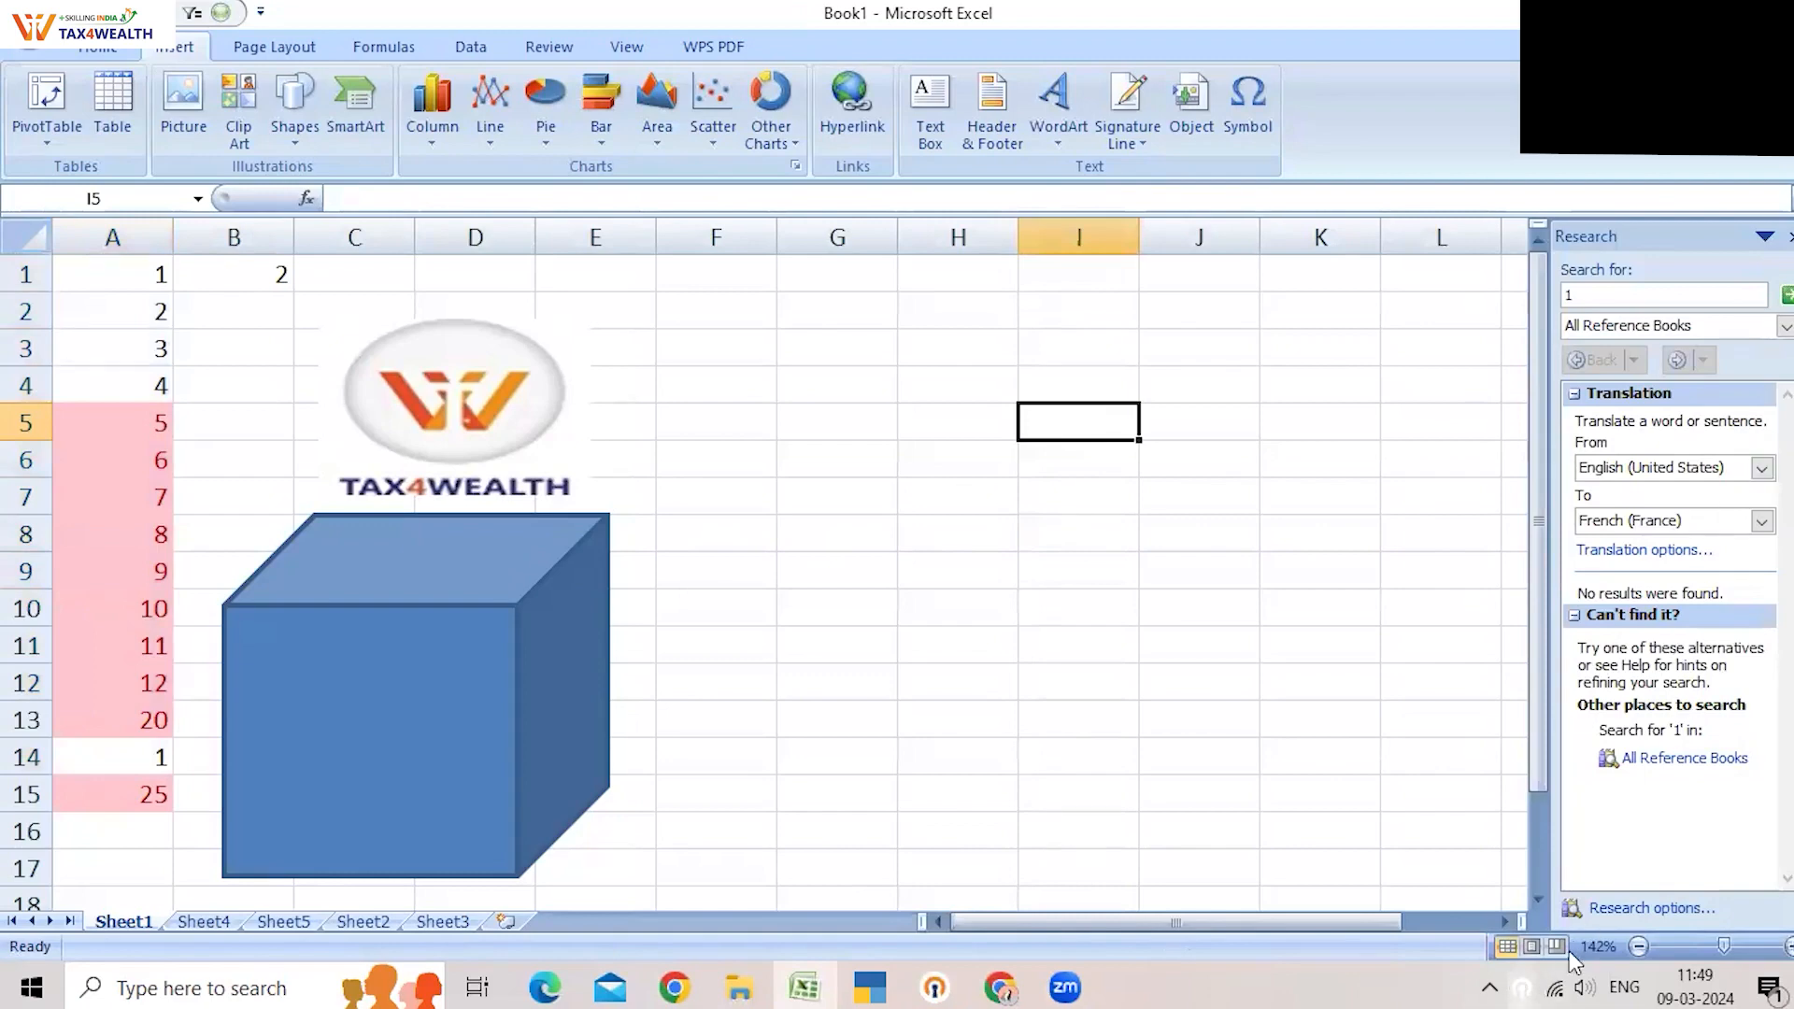
pyautogui.click(1761, 468)
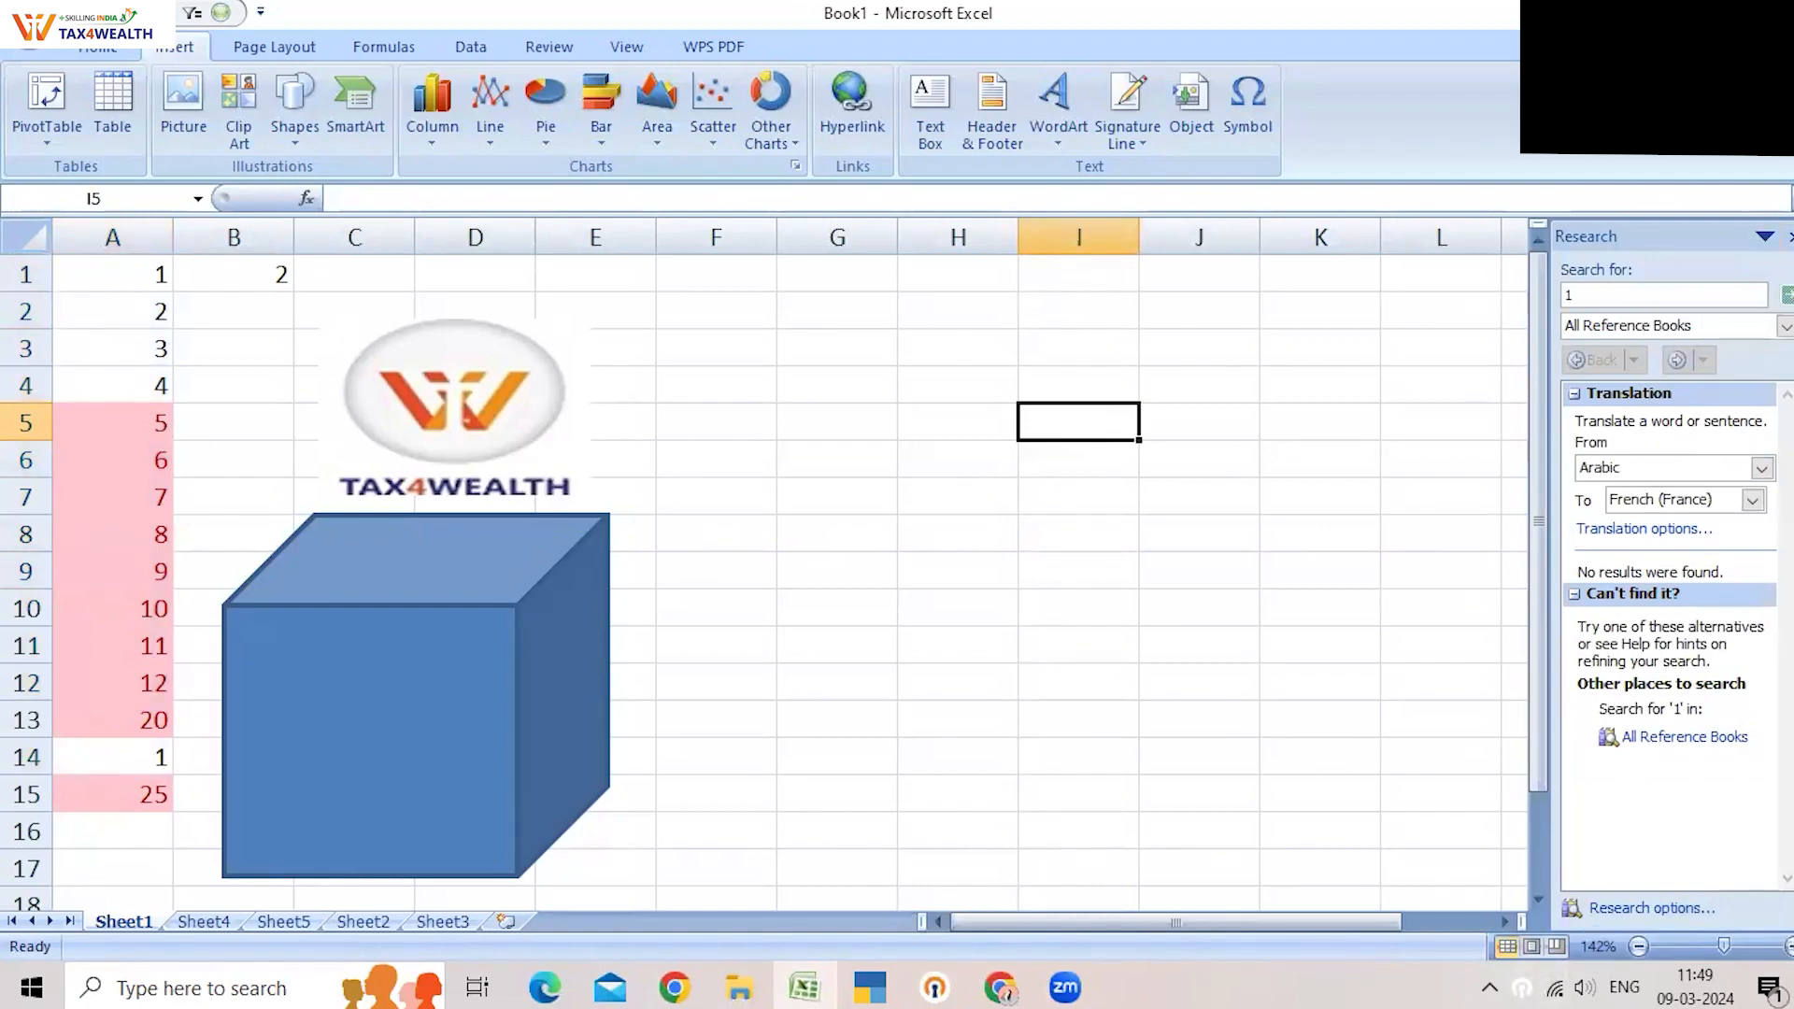
pyautogui.click(1785, 326)
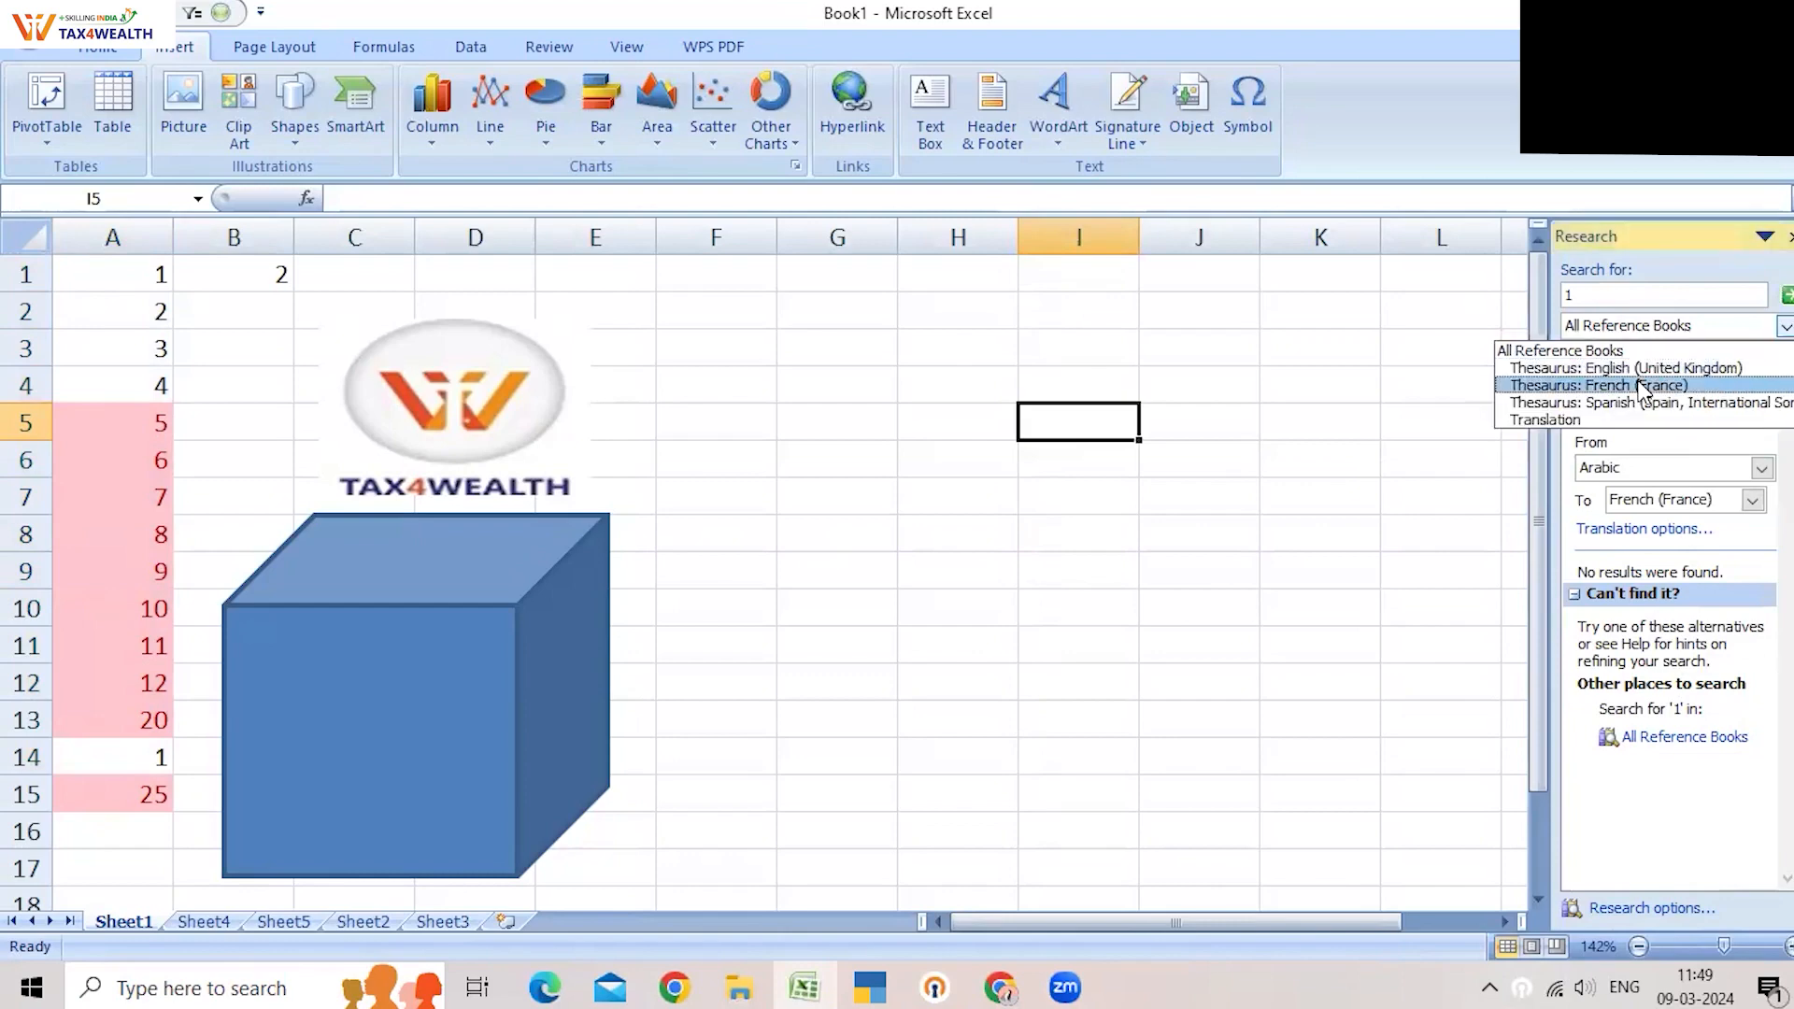
pyautogui.click(1542, 352)
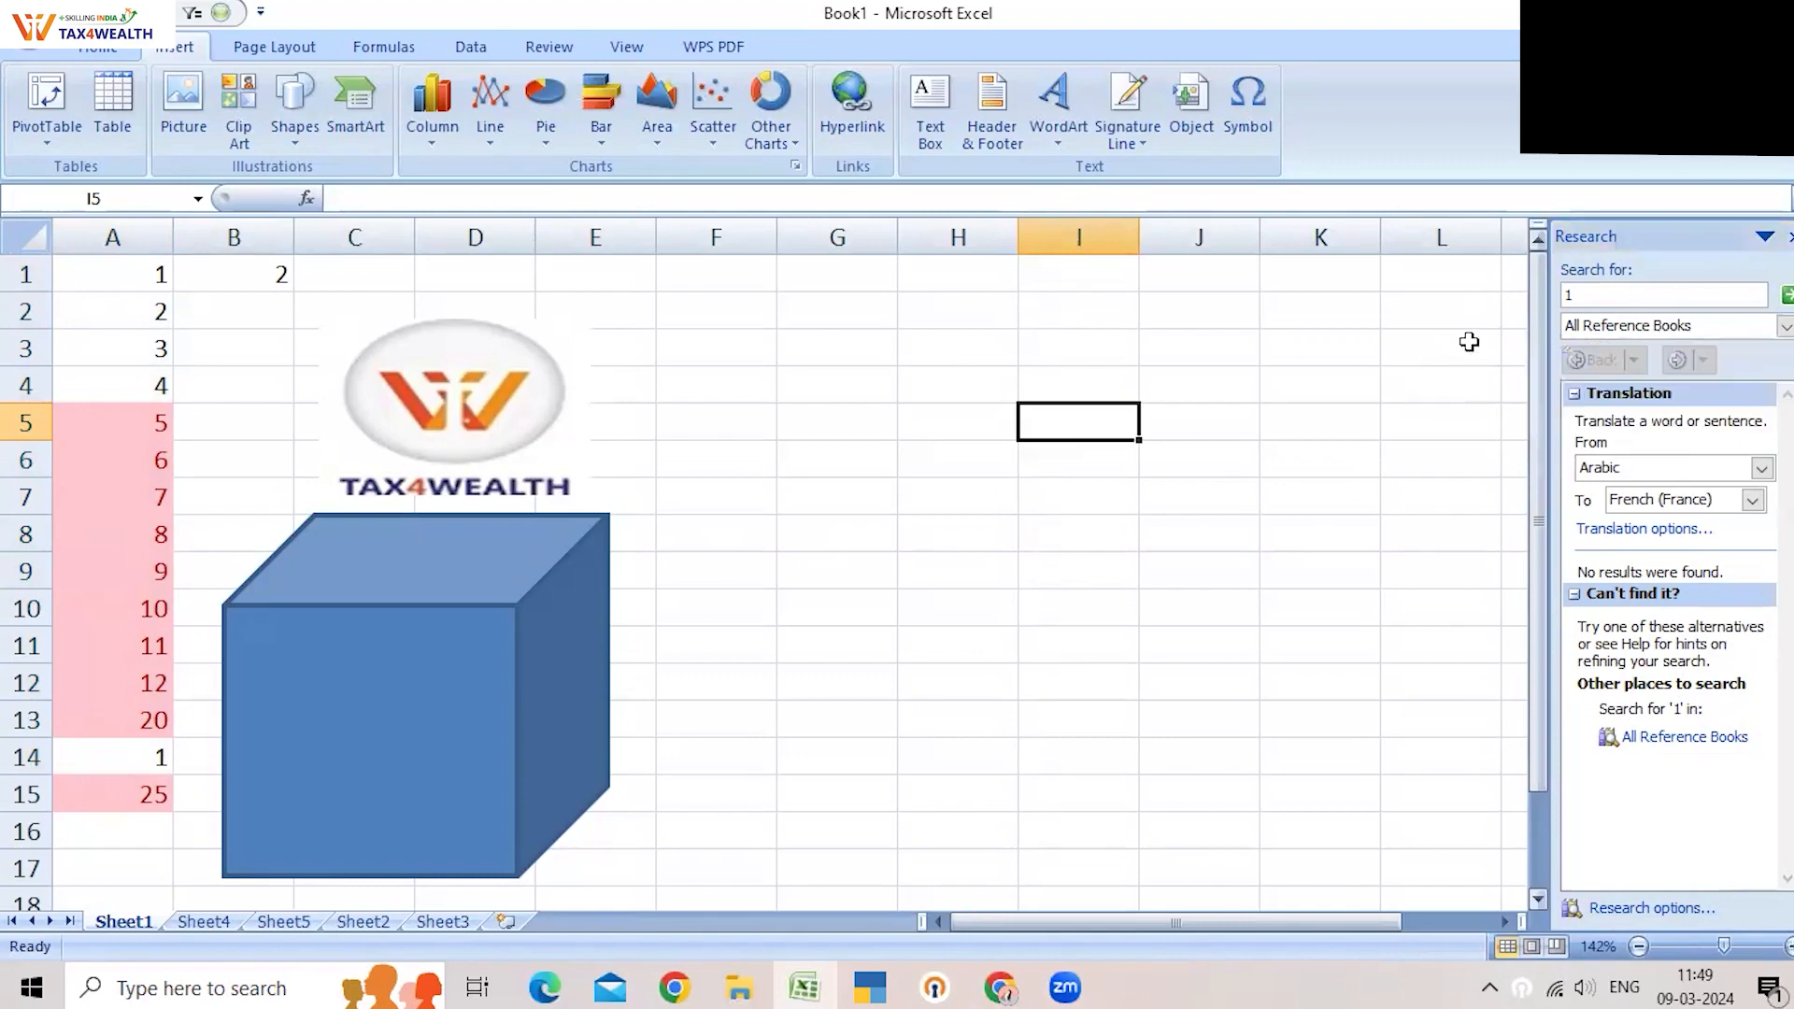
pyautogui.click(1470, 342)
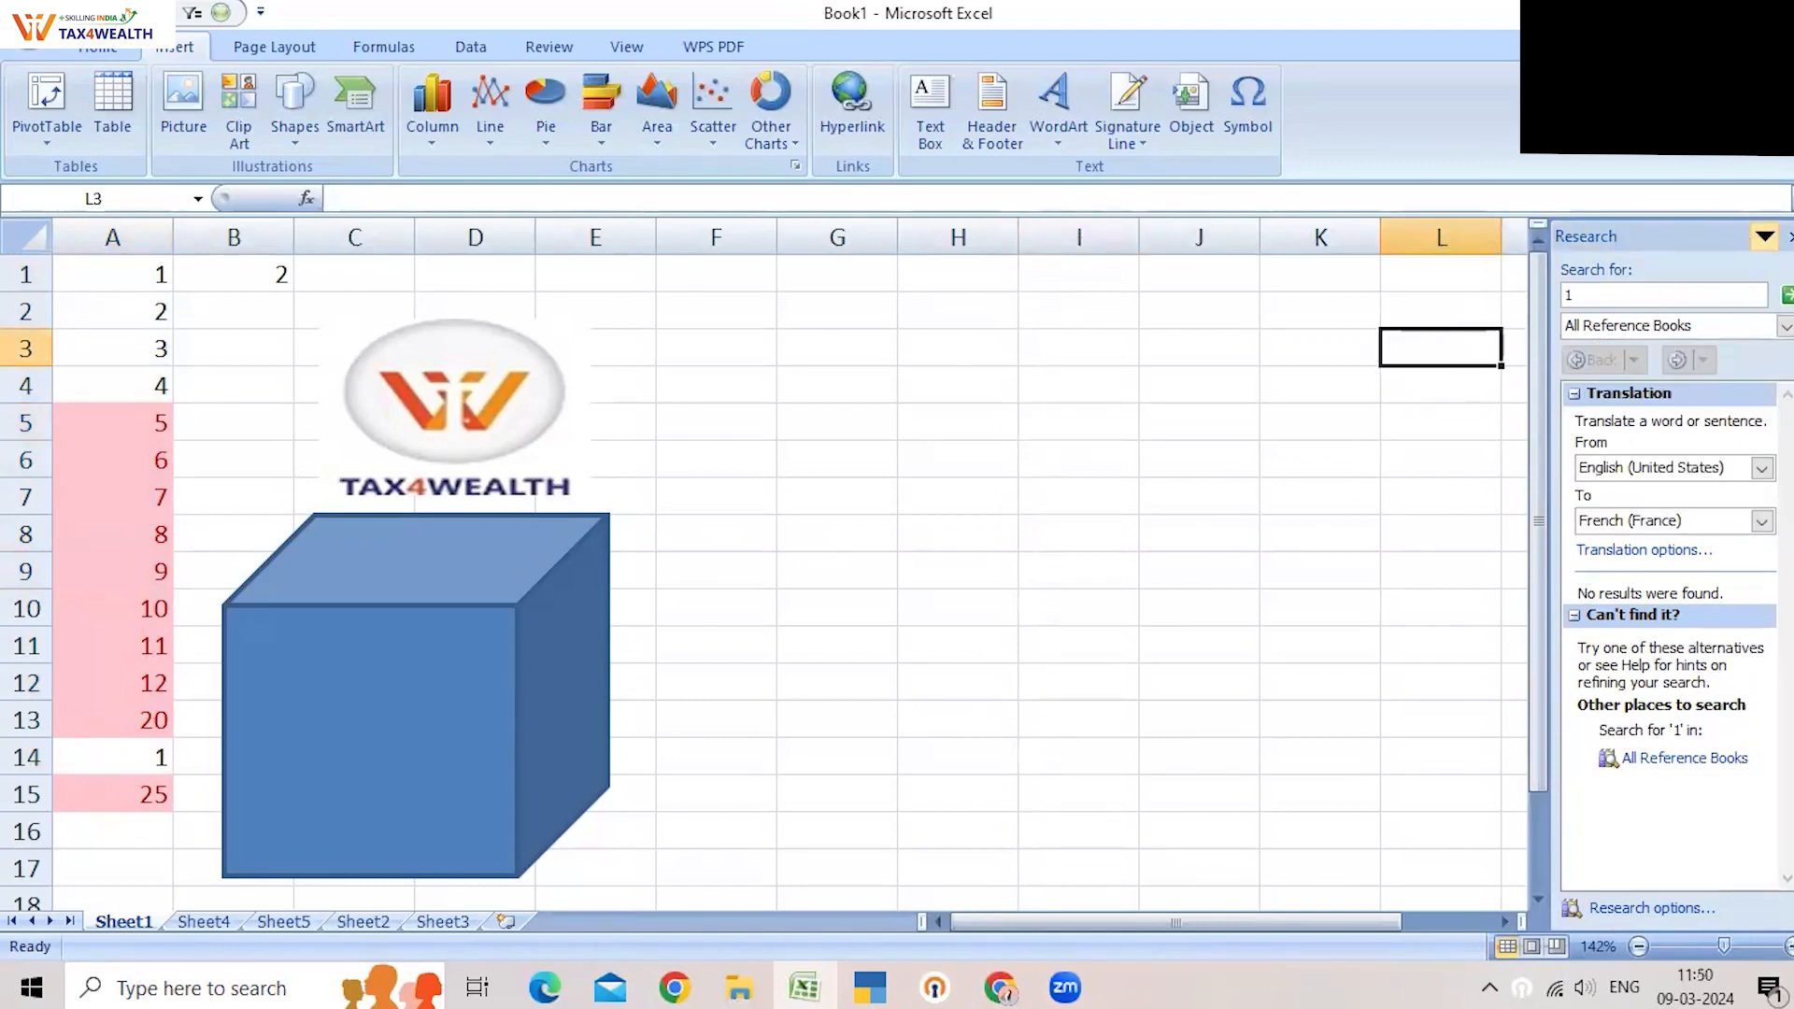
pyautogui.click(1790, 237)
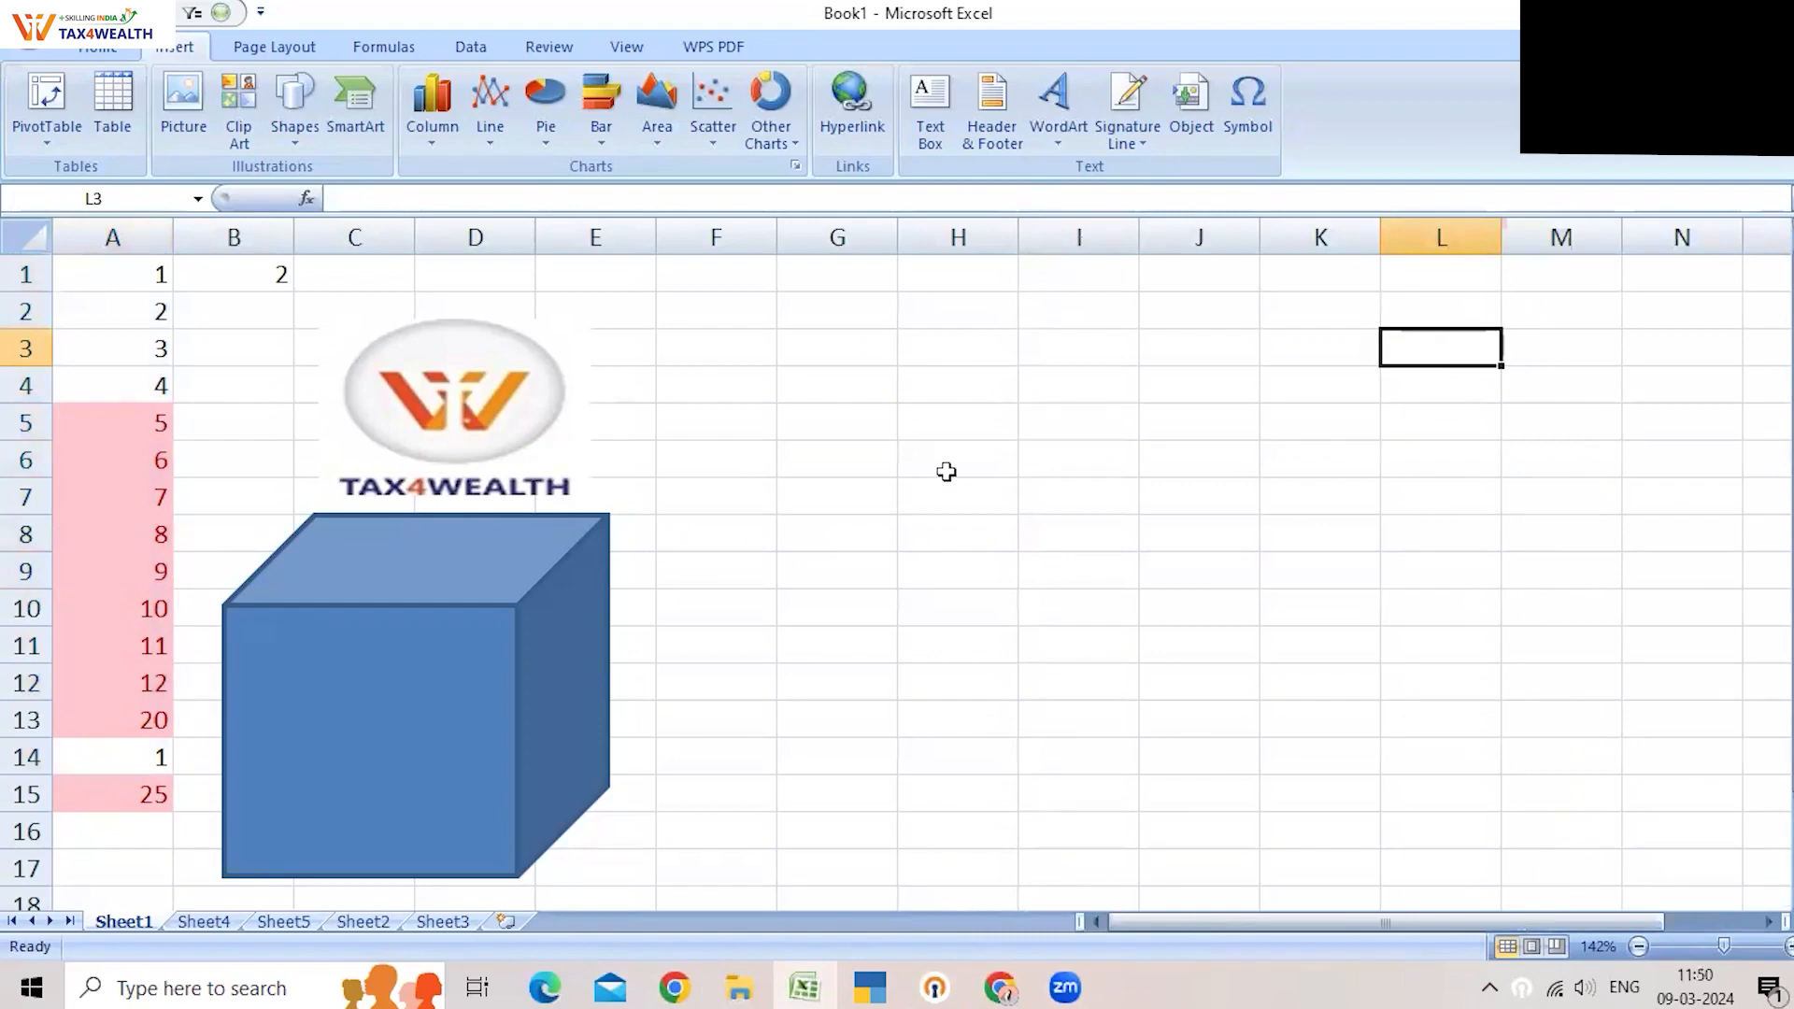
pyautogui.keyDown('alt'); pyautogui.click(823, 450); pyautogui.keyUp('alt')
pyautogui.click(622, 384)
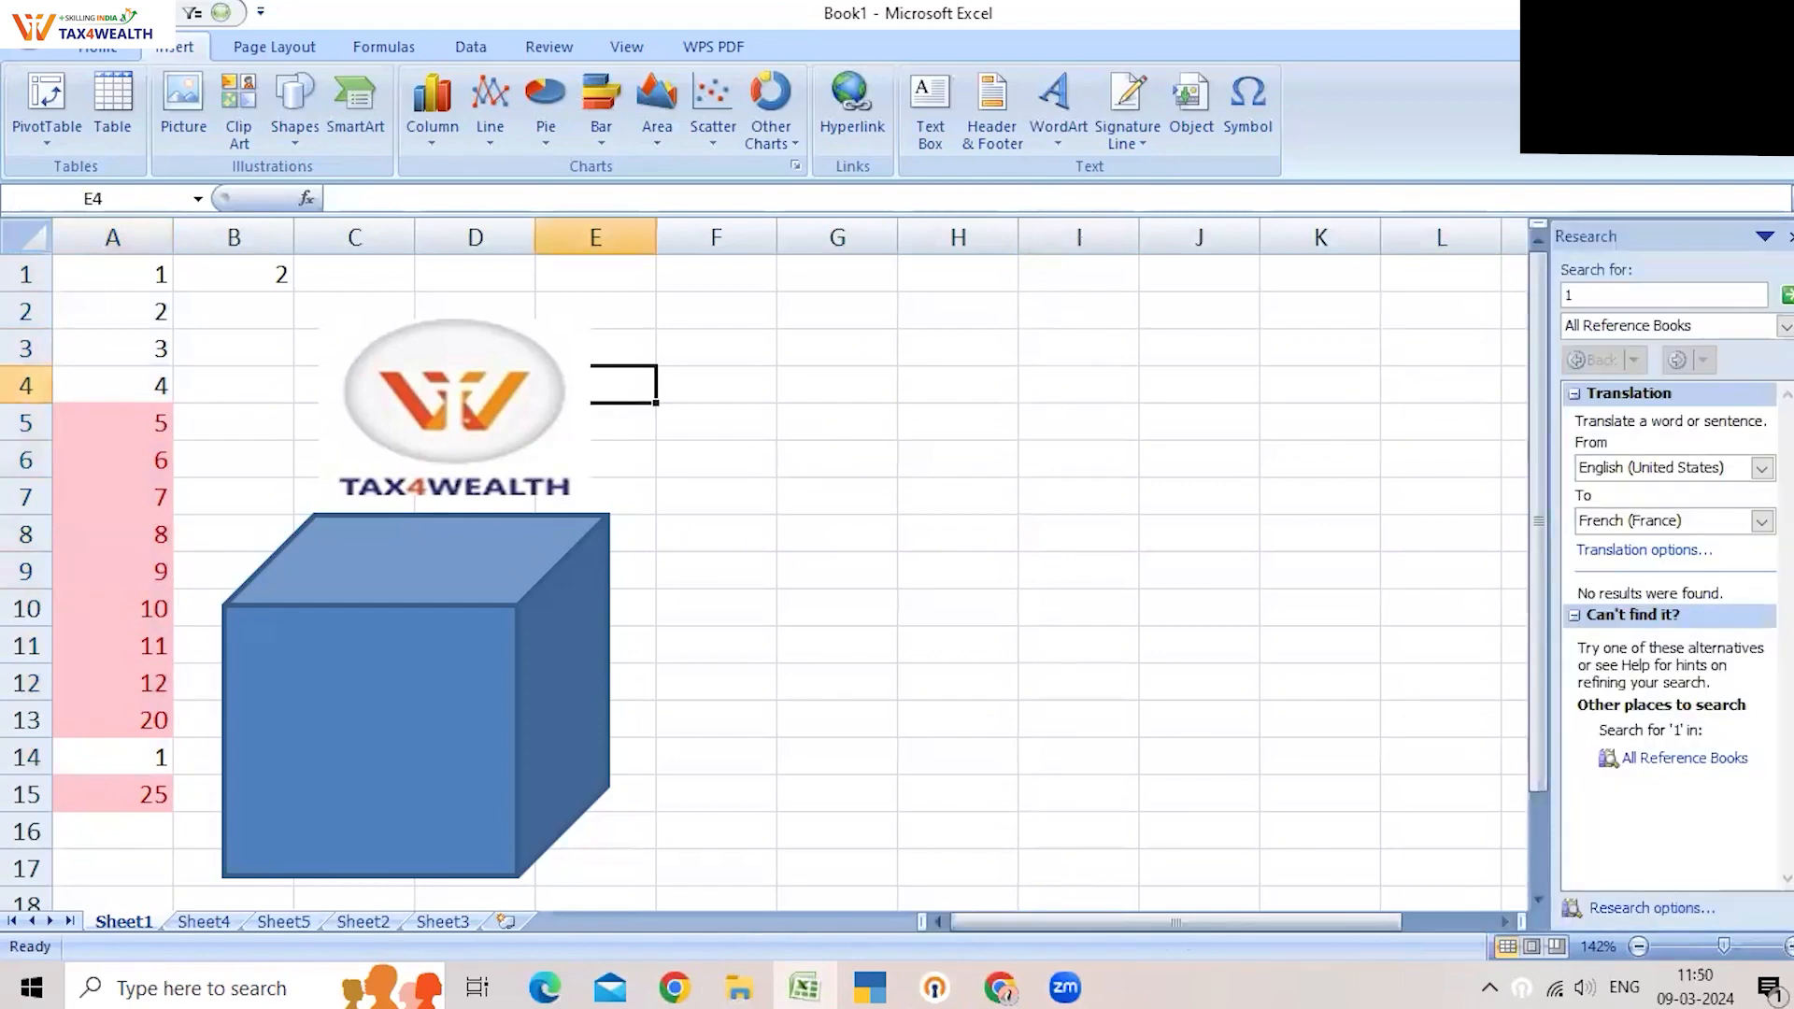
# Close the workbook without saving changes and reopen Excel with a new blank workbook.
pyautogui.hotkey('alt', 'F4')
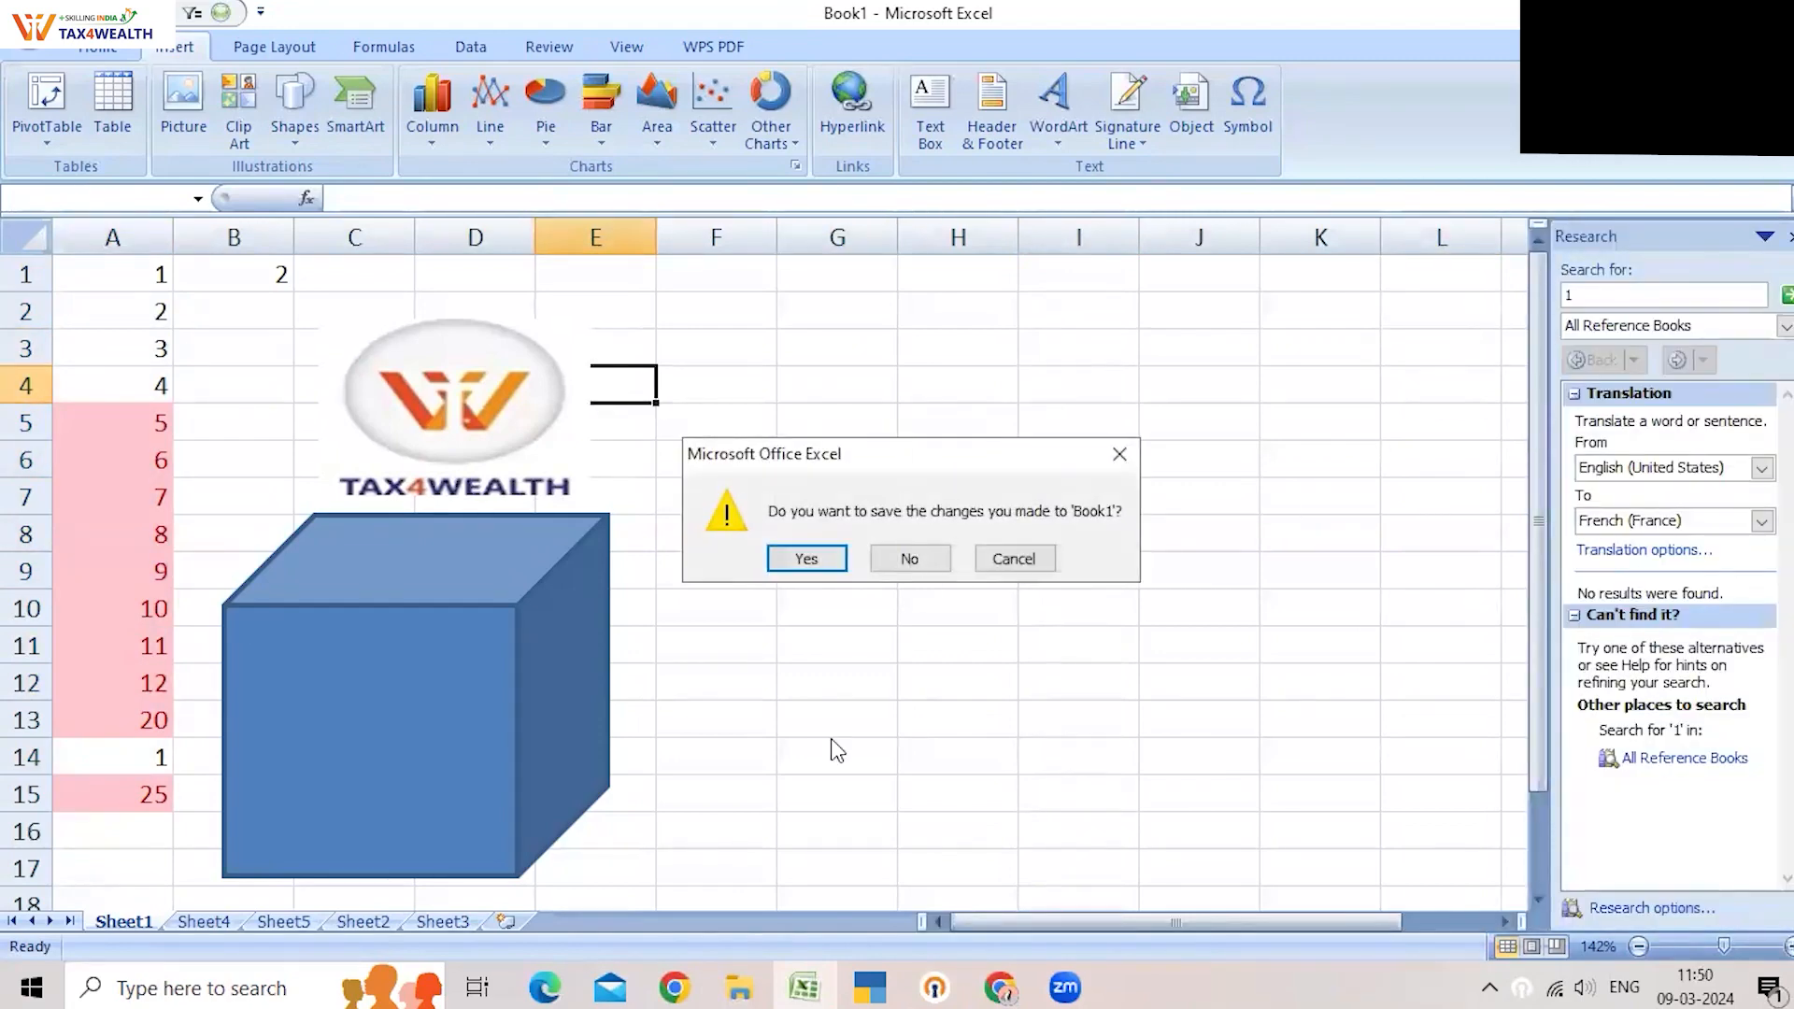
pyautogui.press('n')
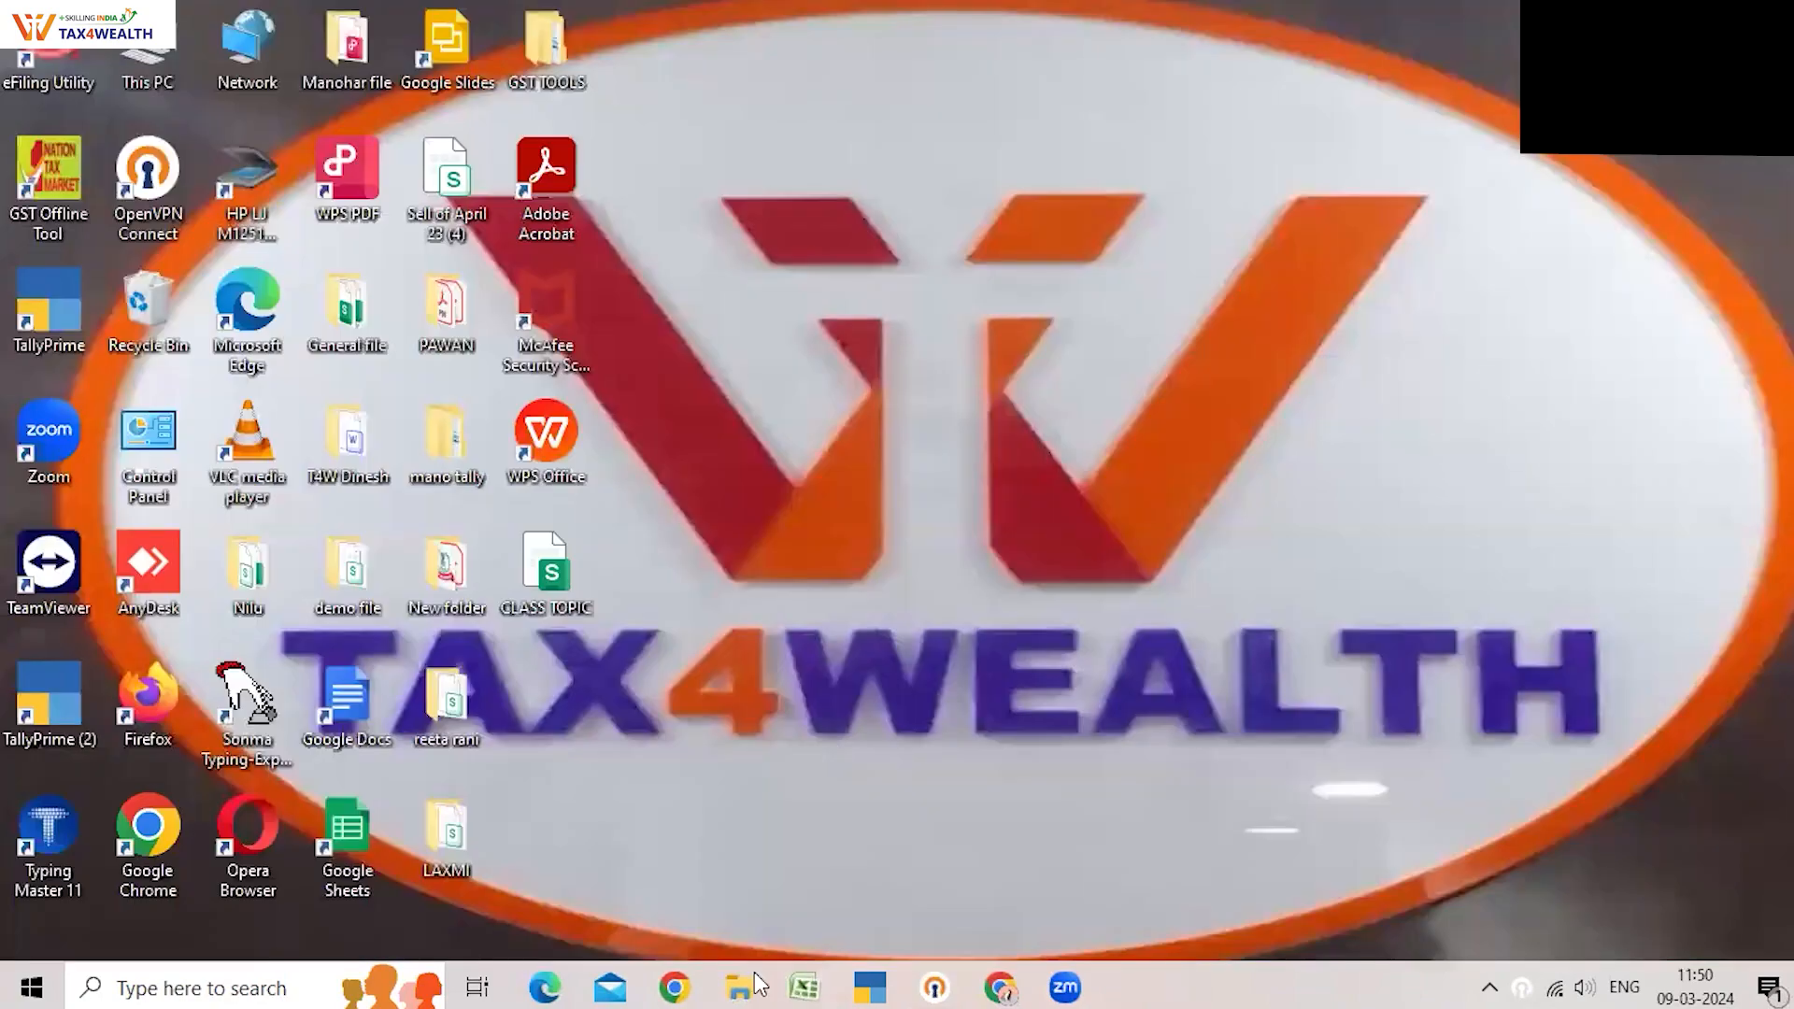
pyautogui.click(804, 989)
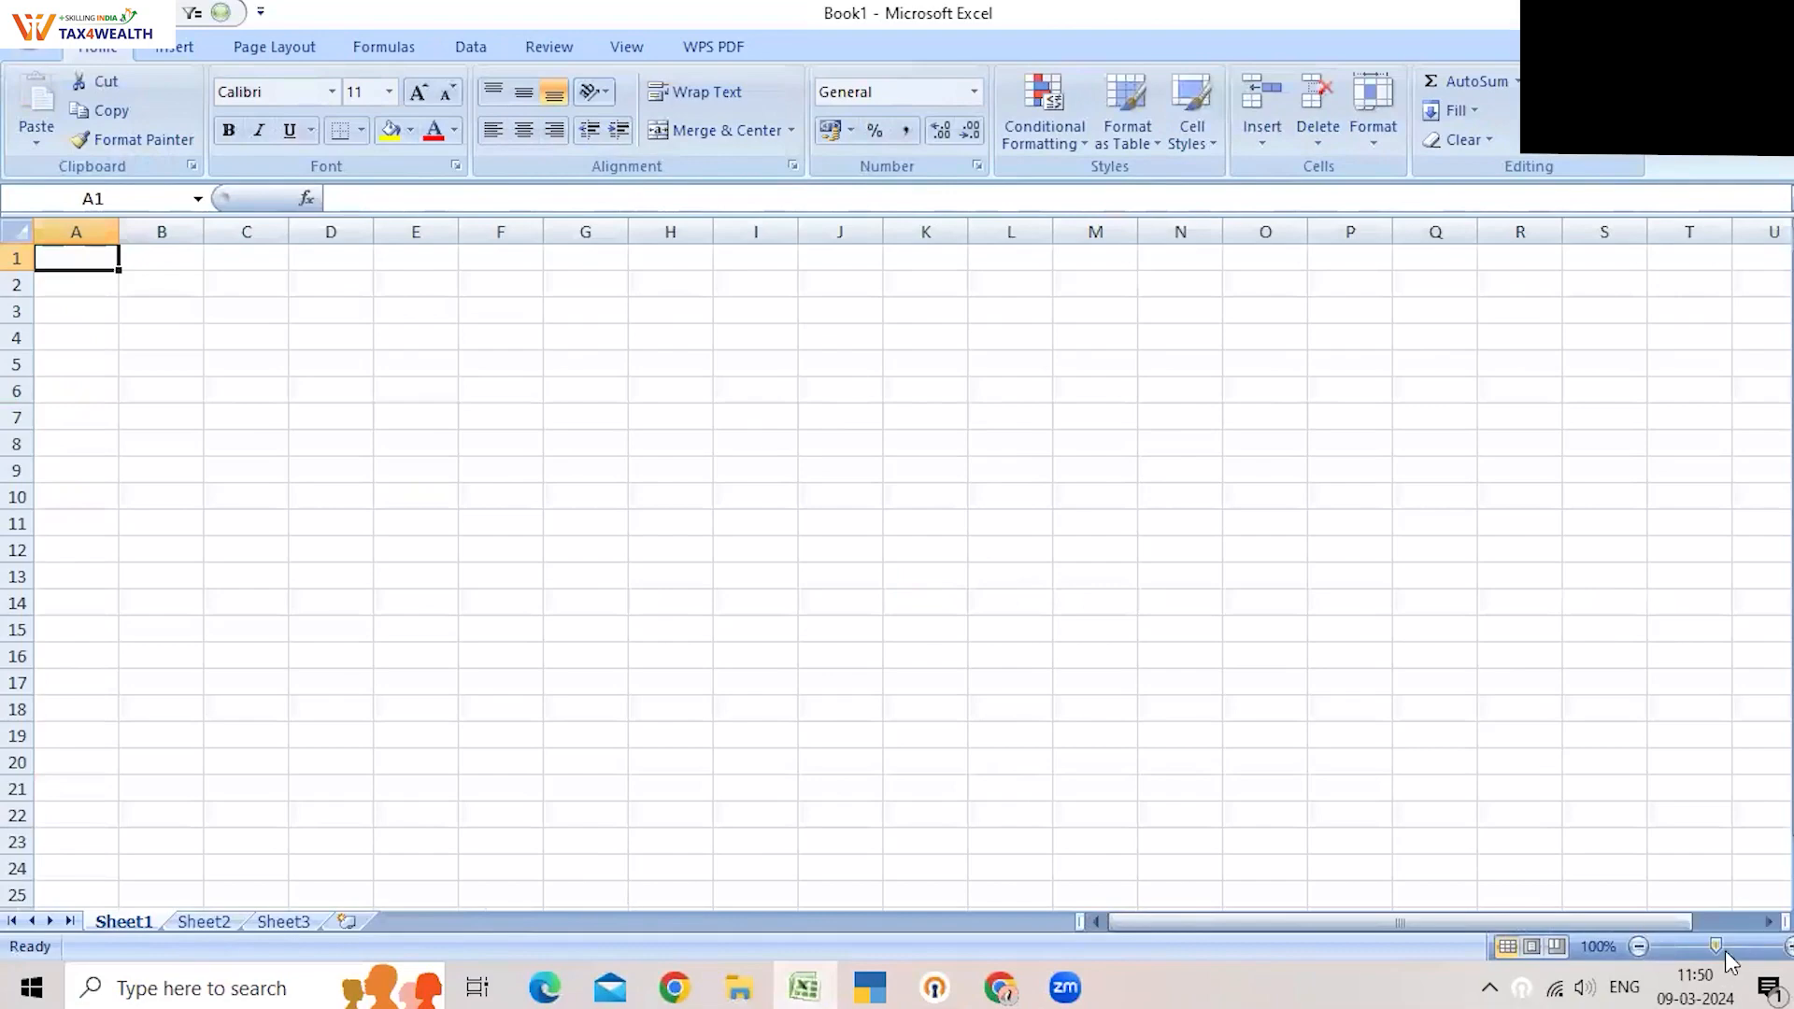
pyautogui.click(1725, 948)
pyautogui.click(341, 374)
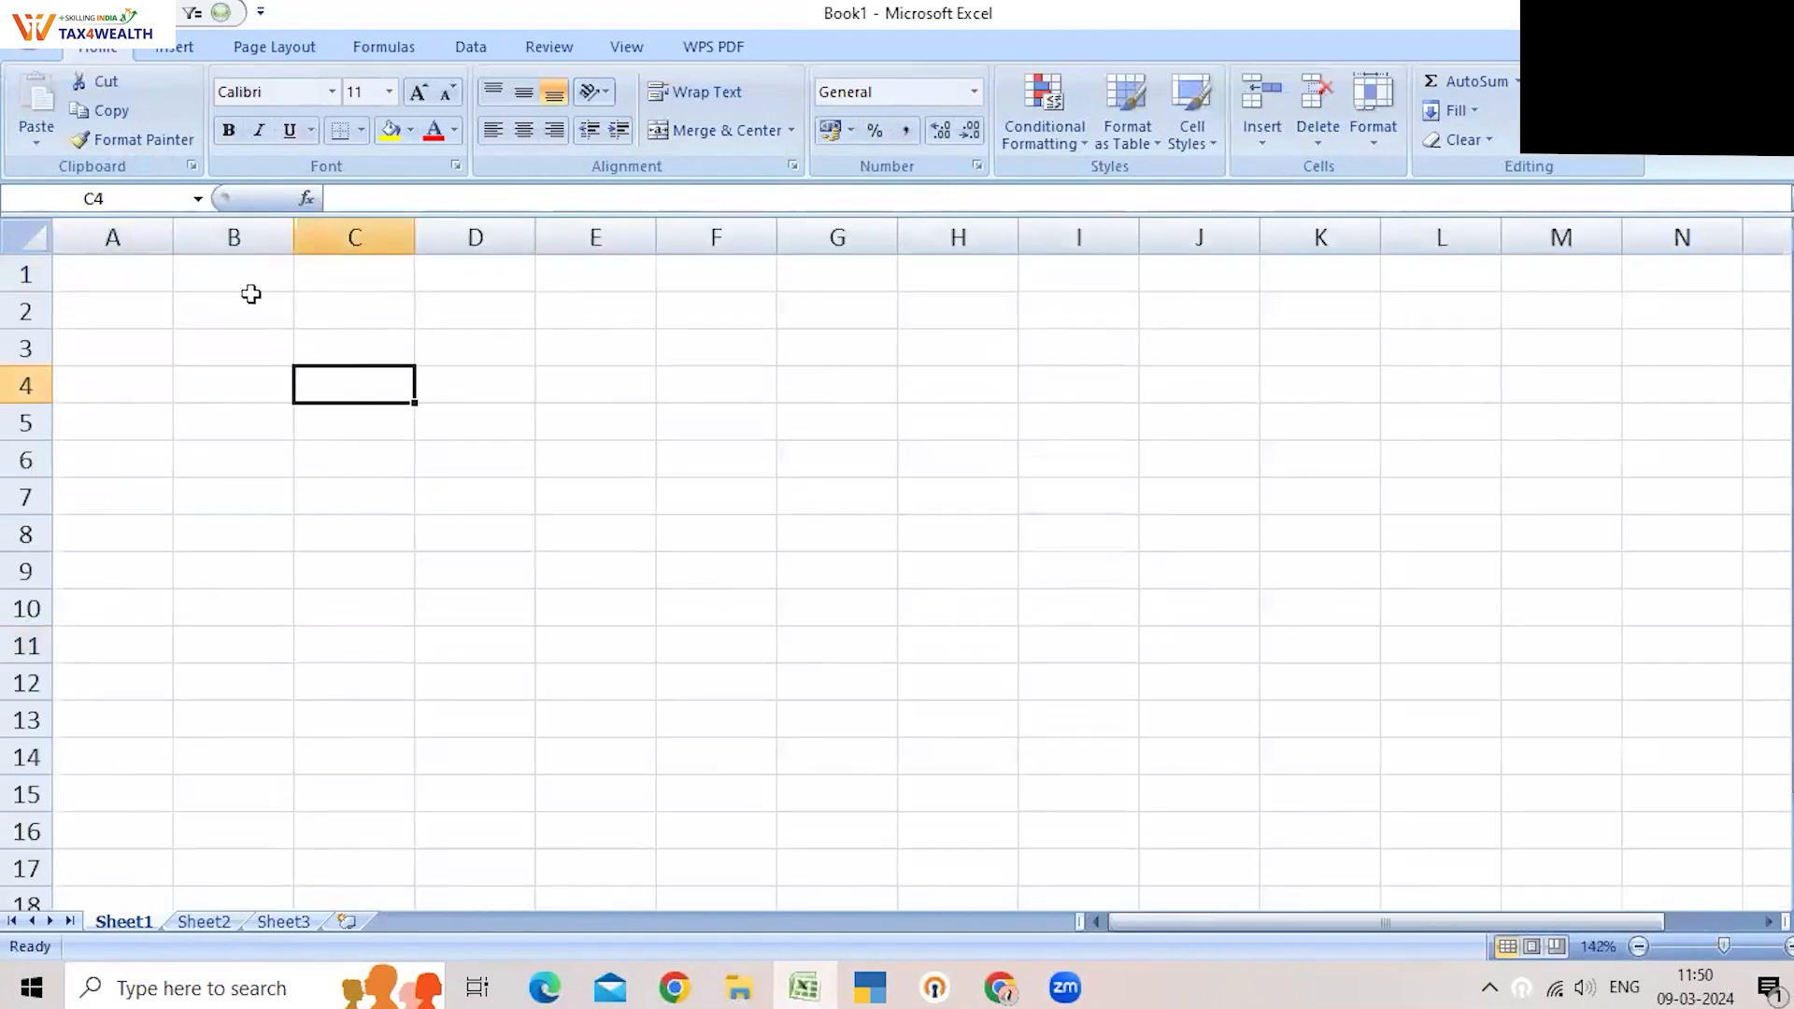
# Enter the numbers 1 to 5 in cells A1 through A5.
pyautogui.click(98, 273)
pyautogui.write('1')
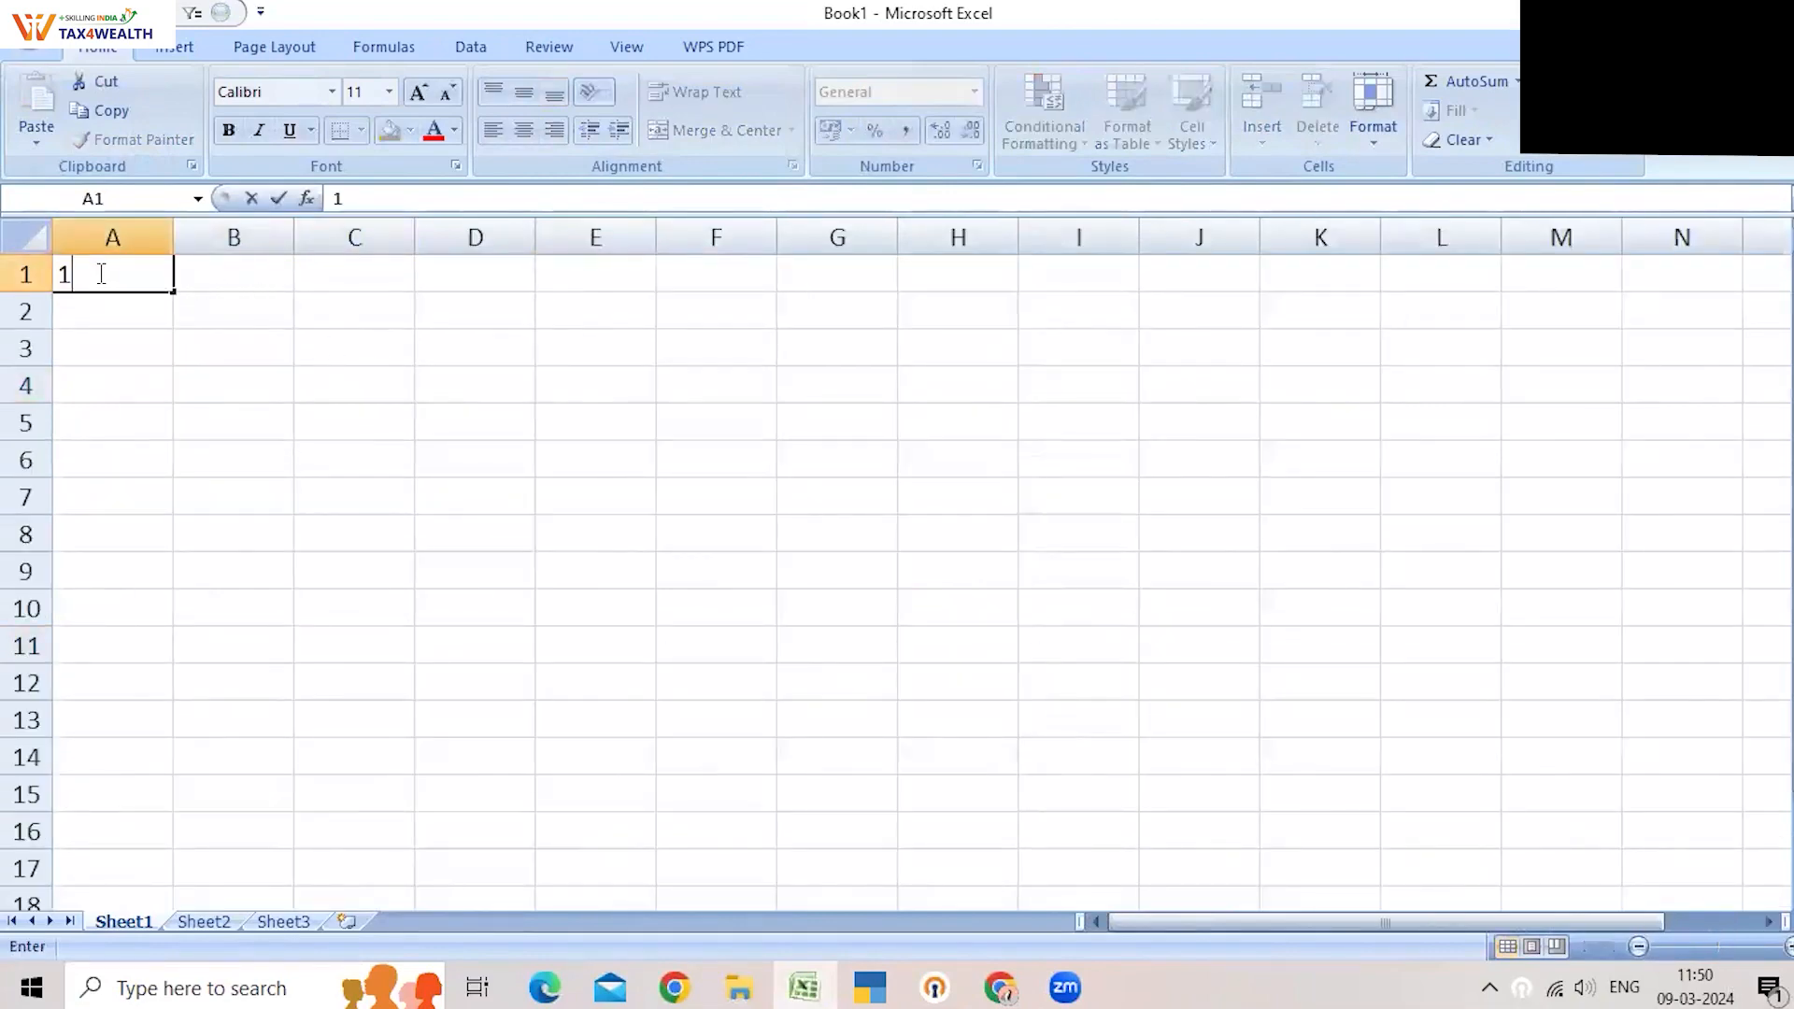
pyautogui.press('Return')
pyautogui.write('2')
pyautogui.press('Return')
pyautogui.write('3')
pyautogui.press('Return')
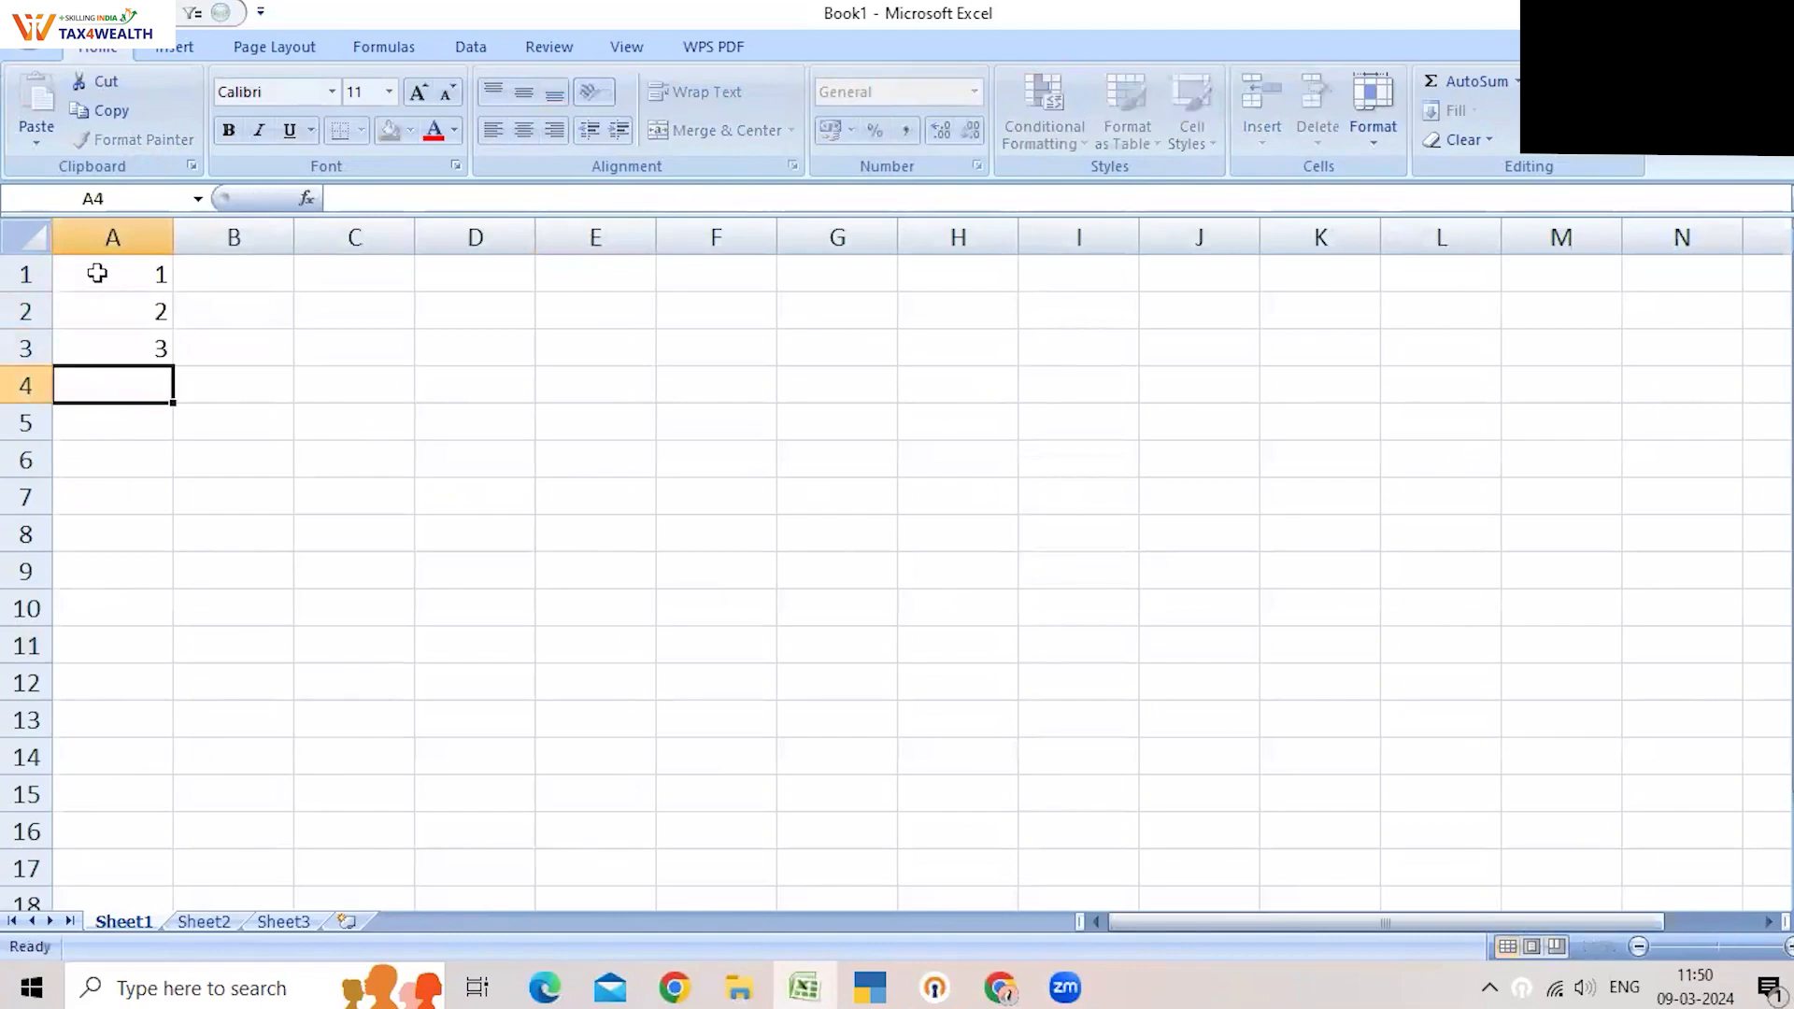
pyautogui.write('4')
pyautogui.press('Return')
pyautogui.write('5')
pyautogui.press('Return')
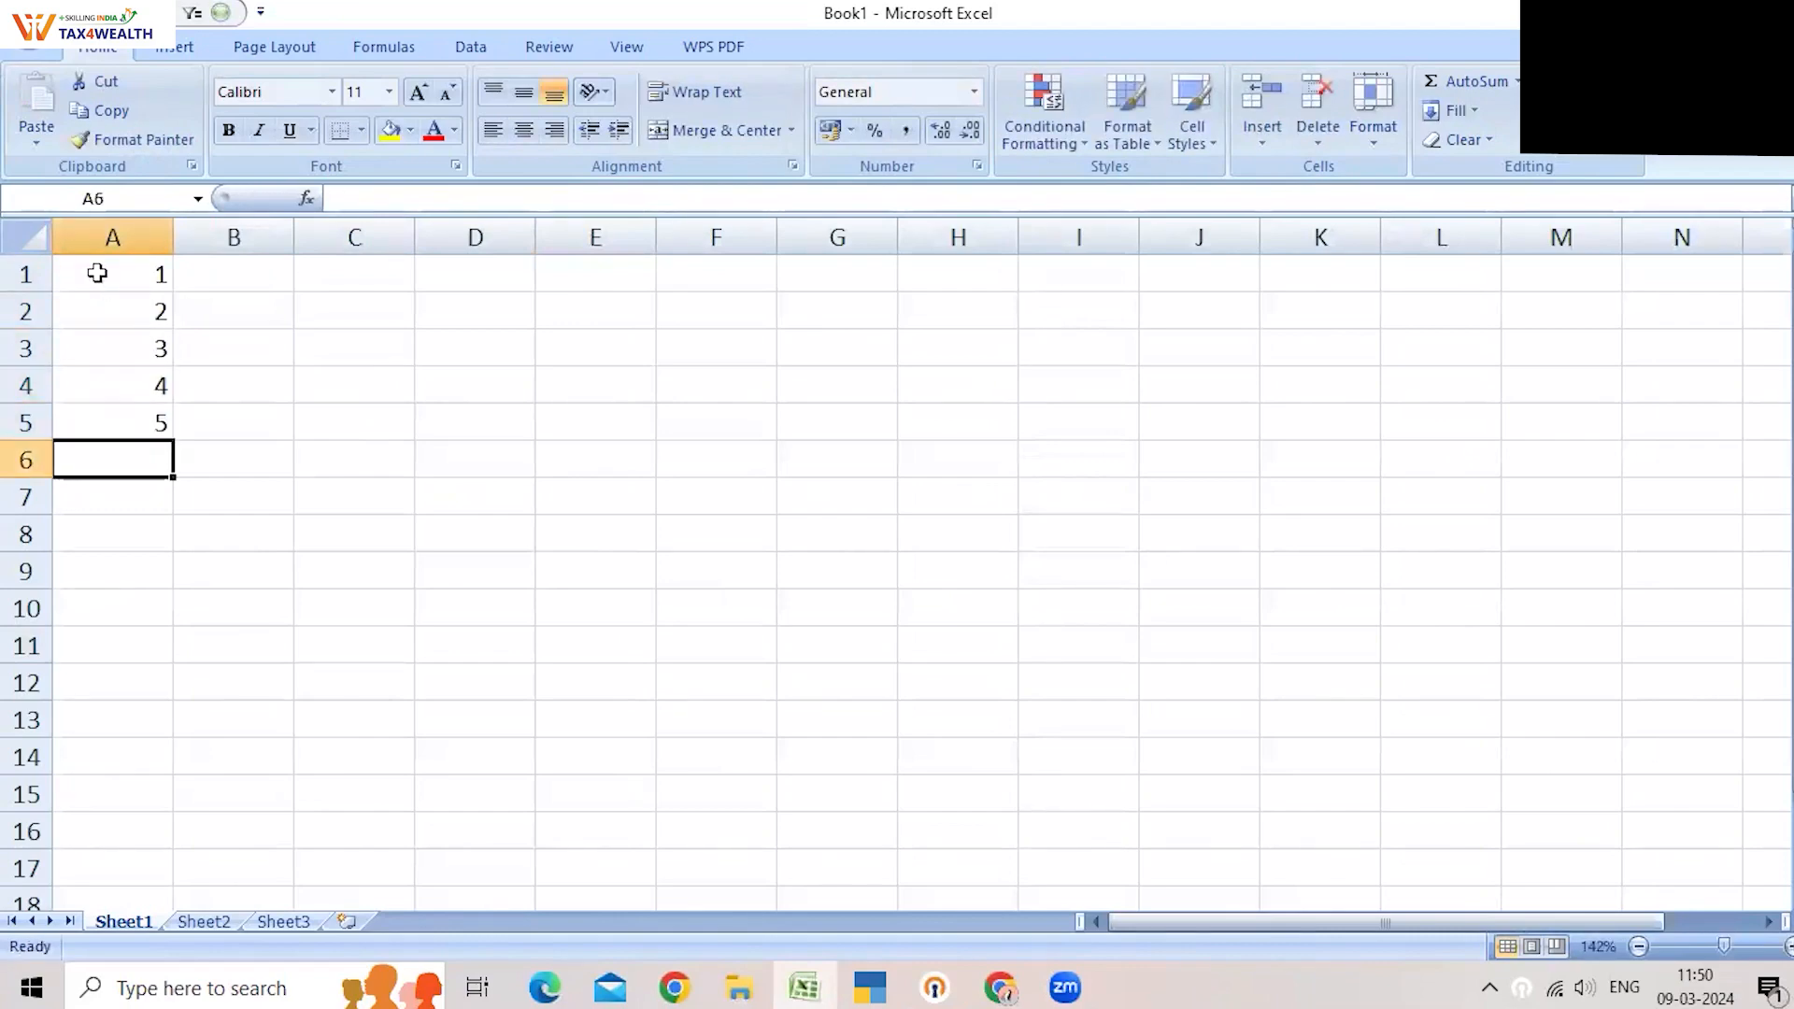
# Select A1:A5 and insert a 2-D Clustered Column chart from it.
pyautogui.click(538, 383)
pyautogui.click(475, 347)
pyautogui.click(120, 235)
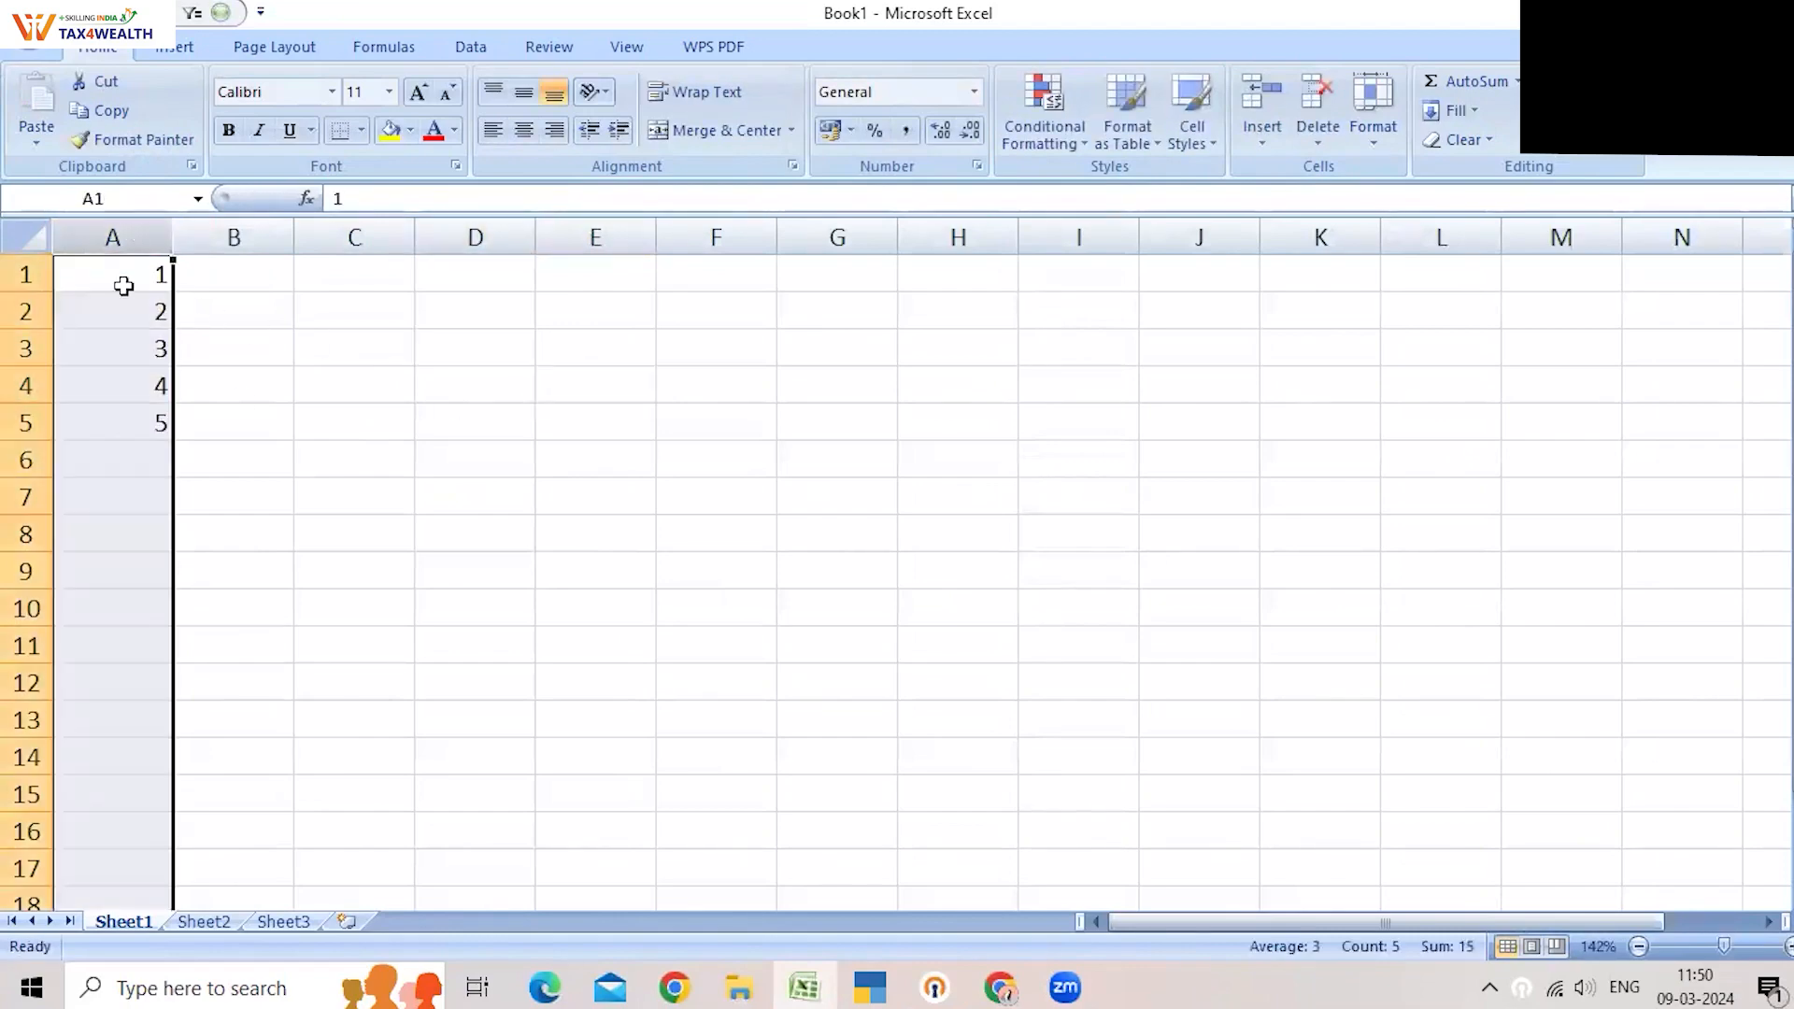
pyautogui.moveTo(88, 280); pyautogui.dragTo(111, 425)
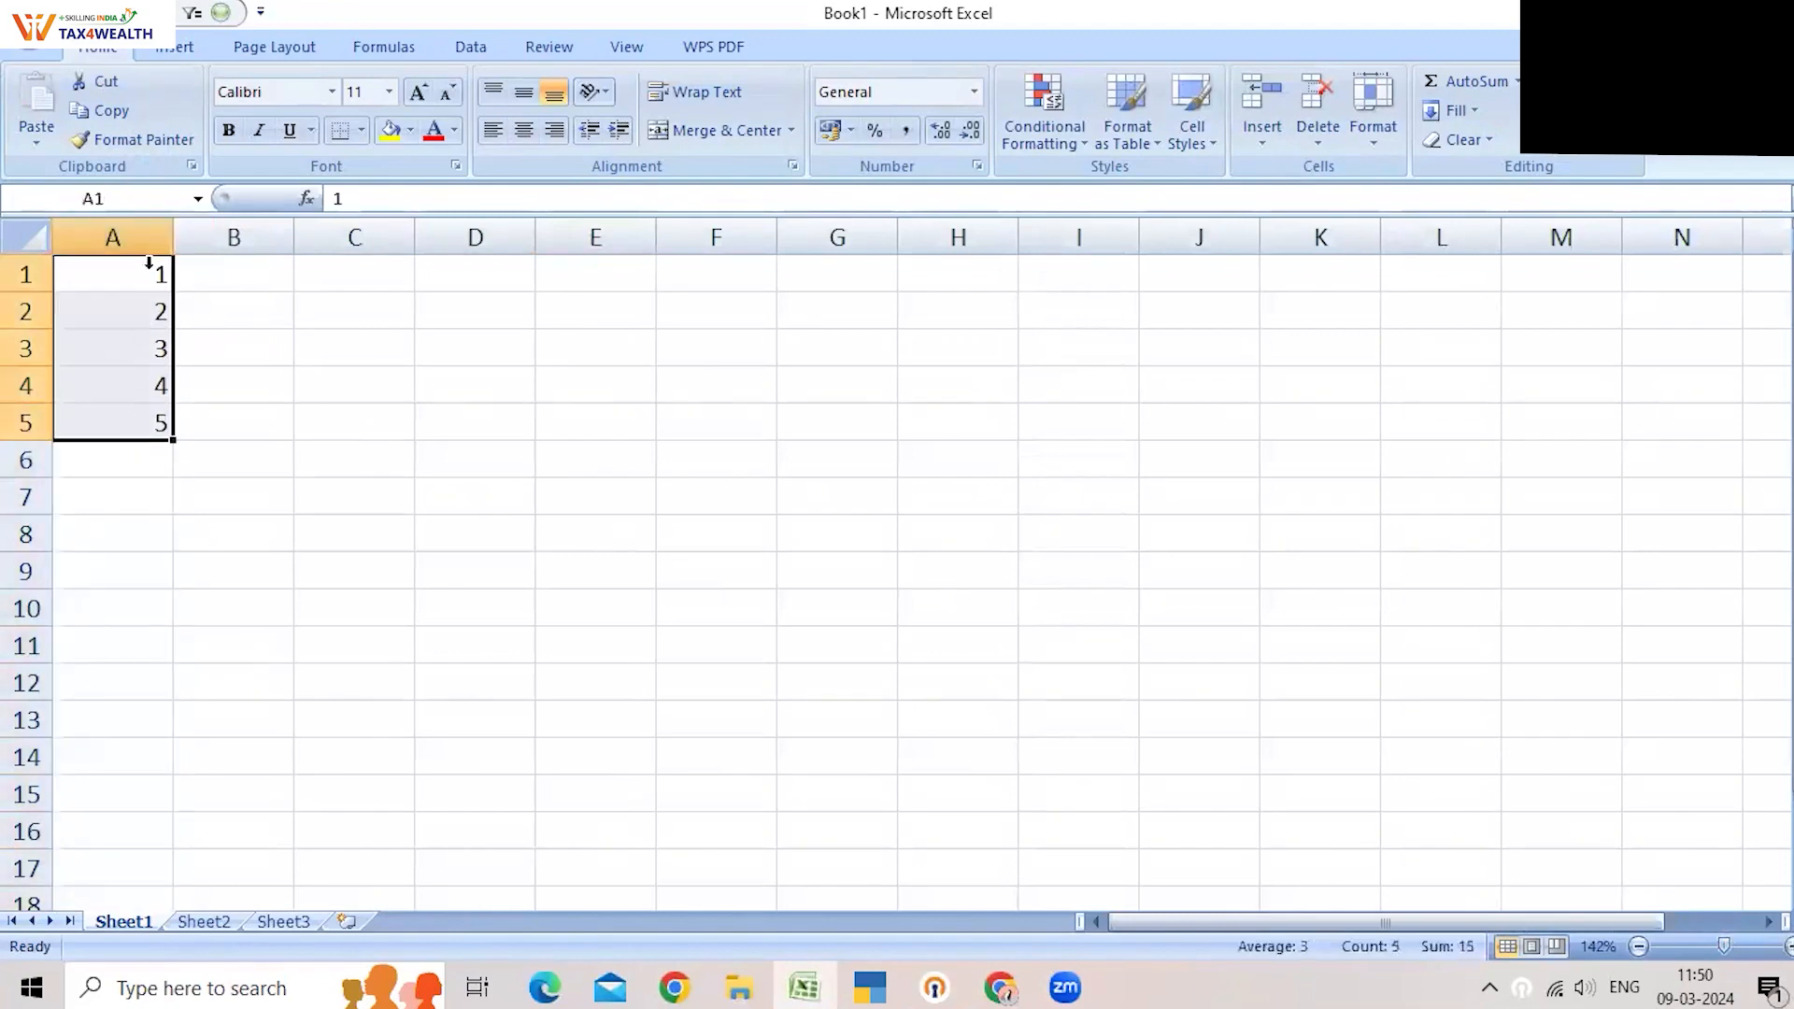
pyautogui.click(183, 39)
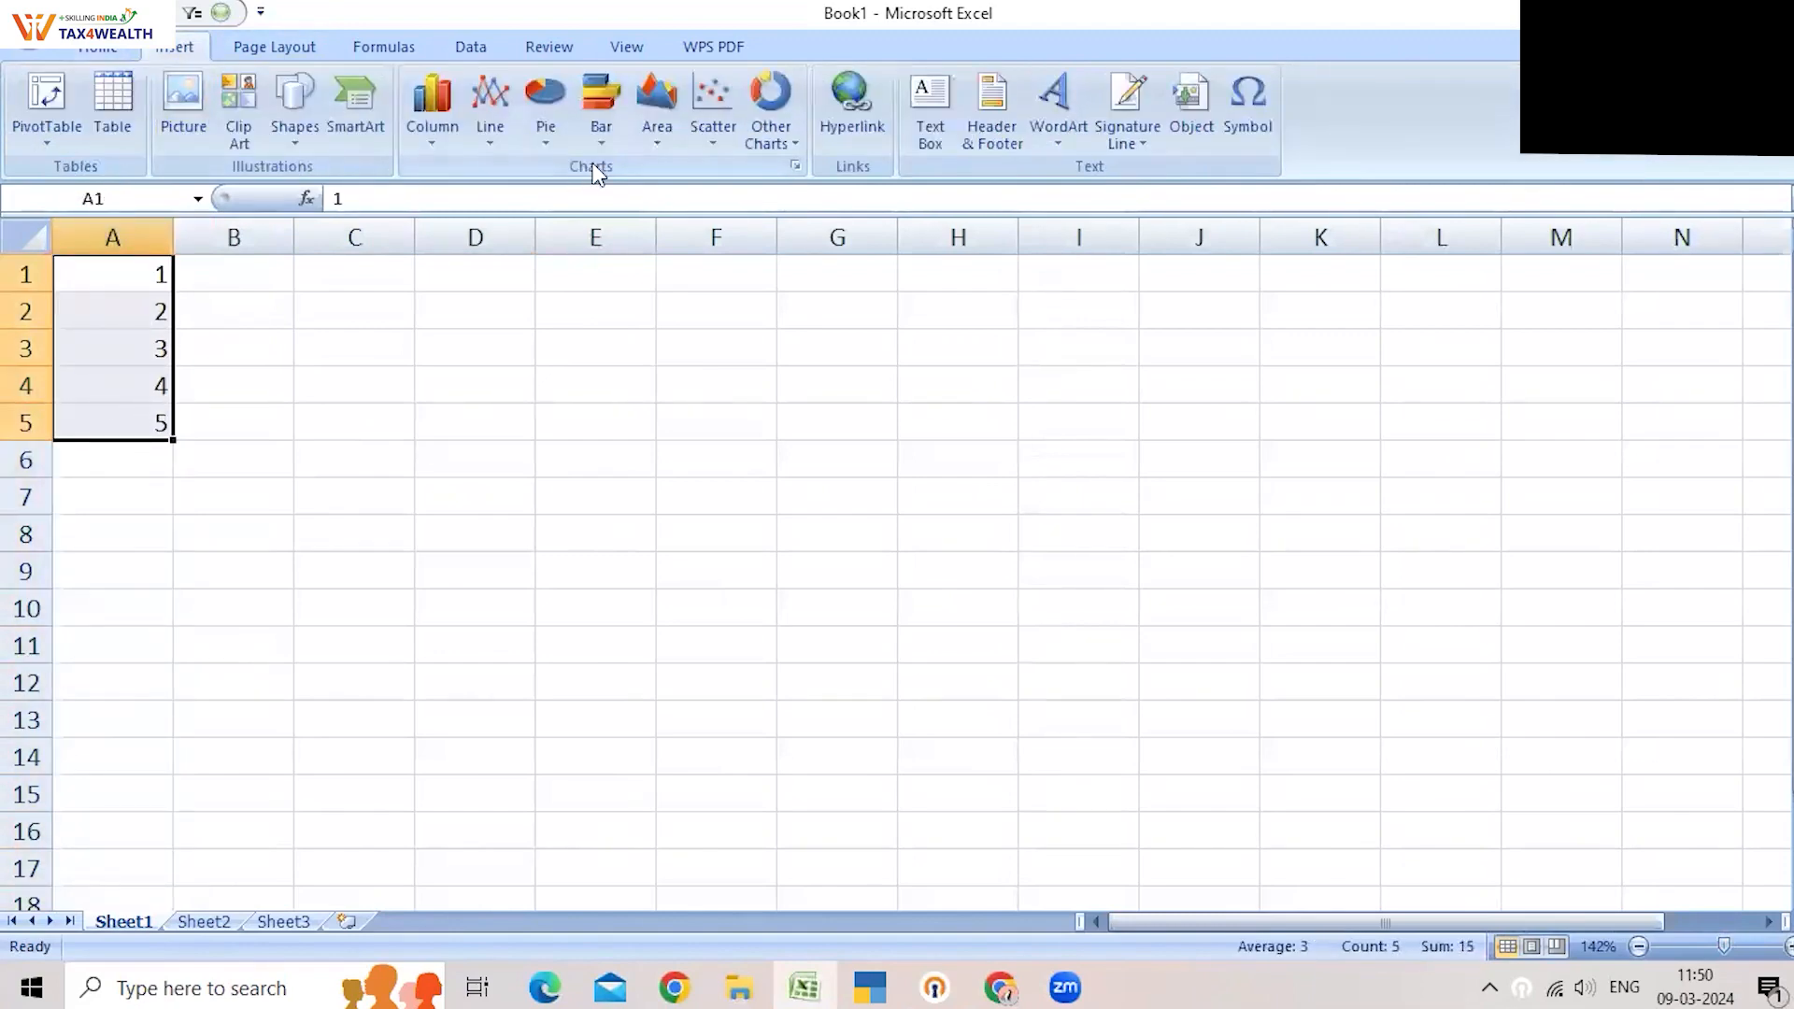
pyautogui.click(430, 138)
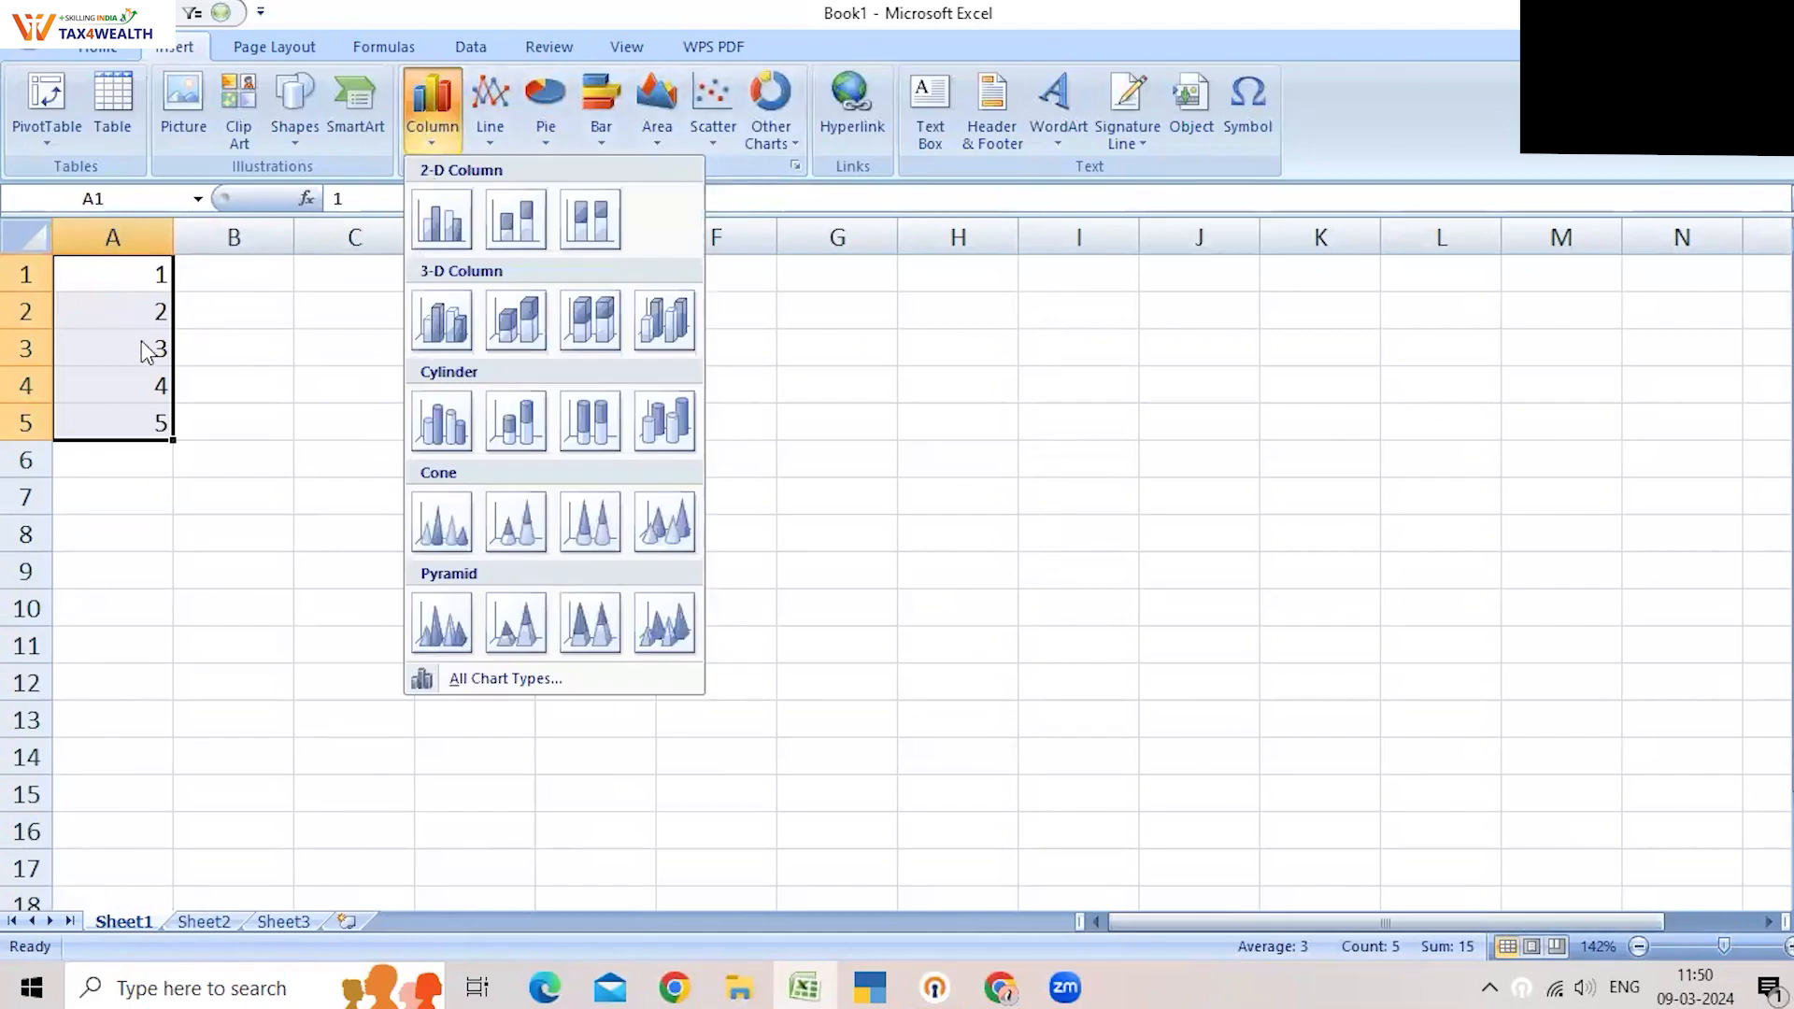
pyautogui.click(447, 225)
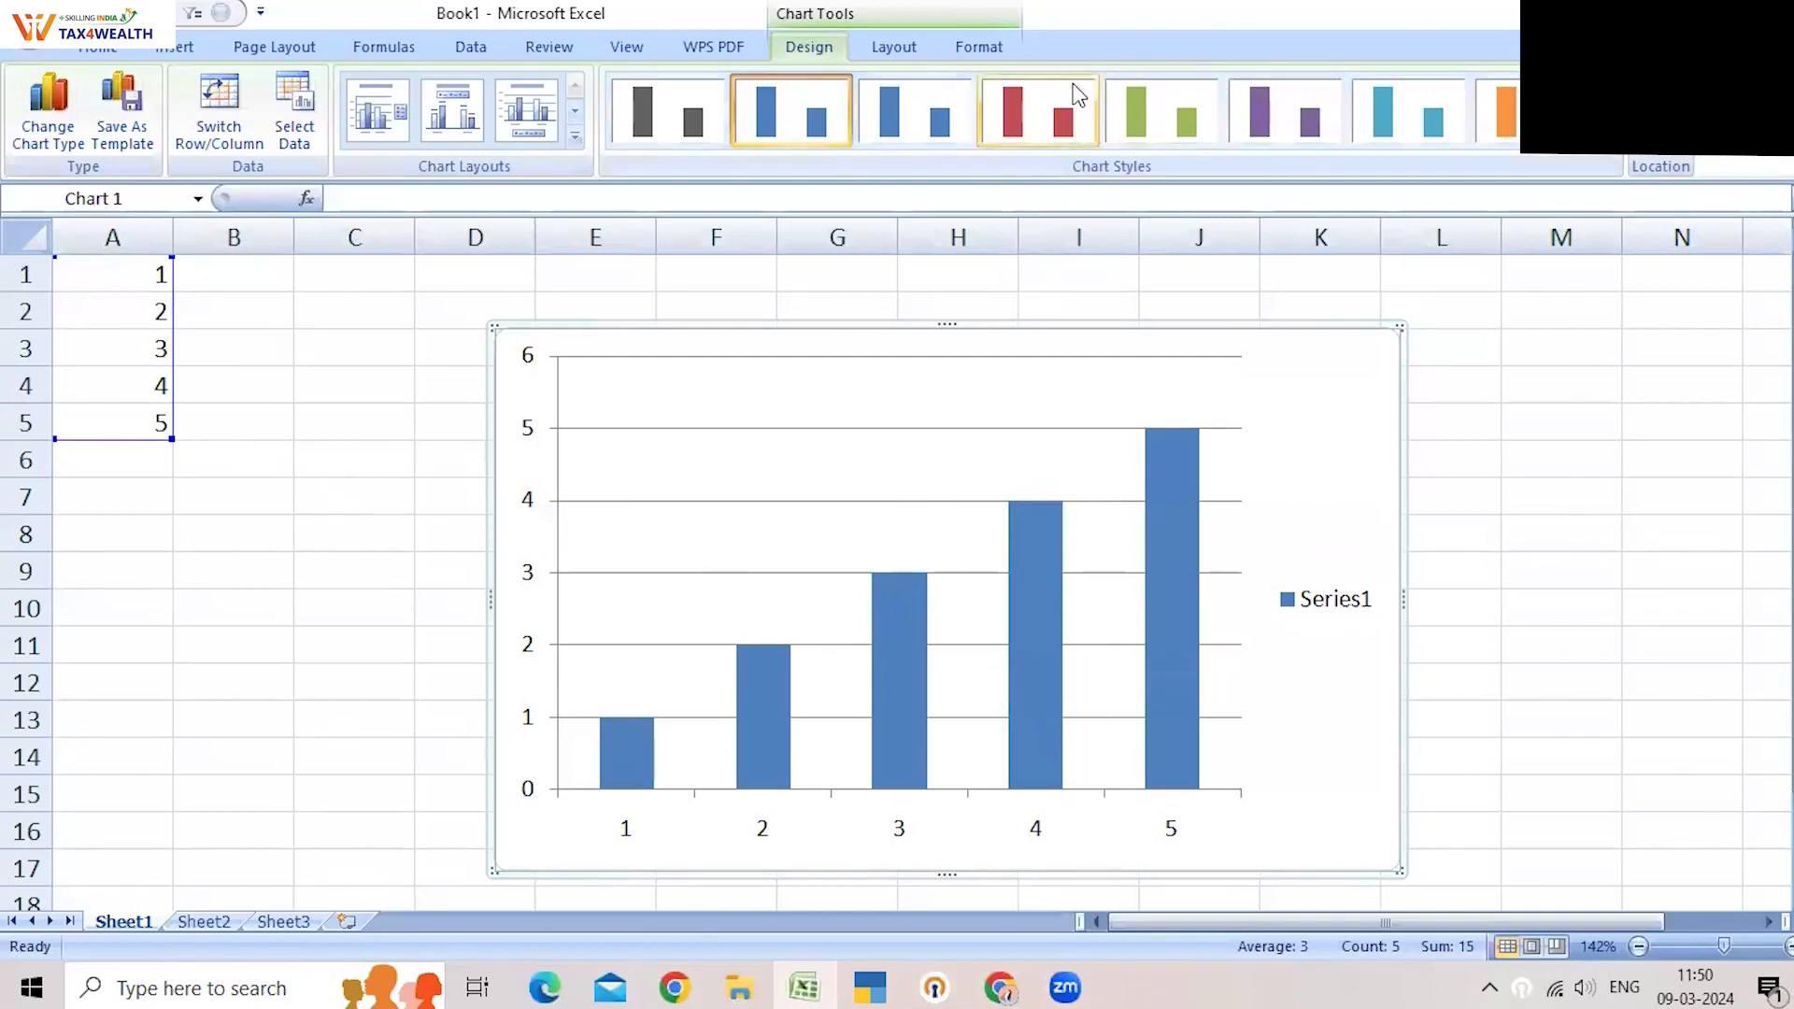
# Try several chart styles on the column chart, returning to the original blue style.
pyautogui.click(1035, 114)
pyautogui.click(1147, 115)
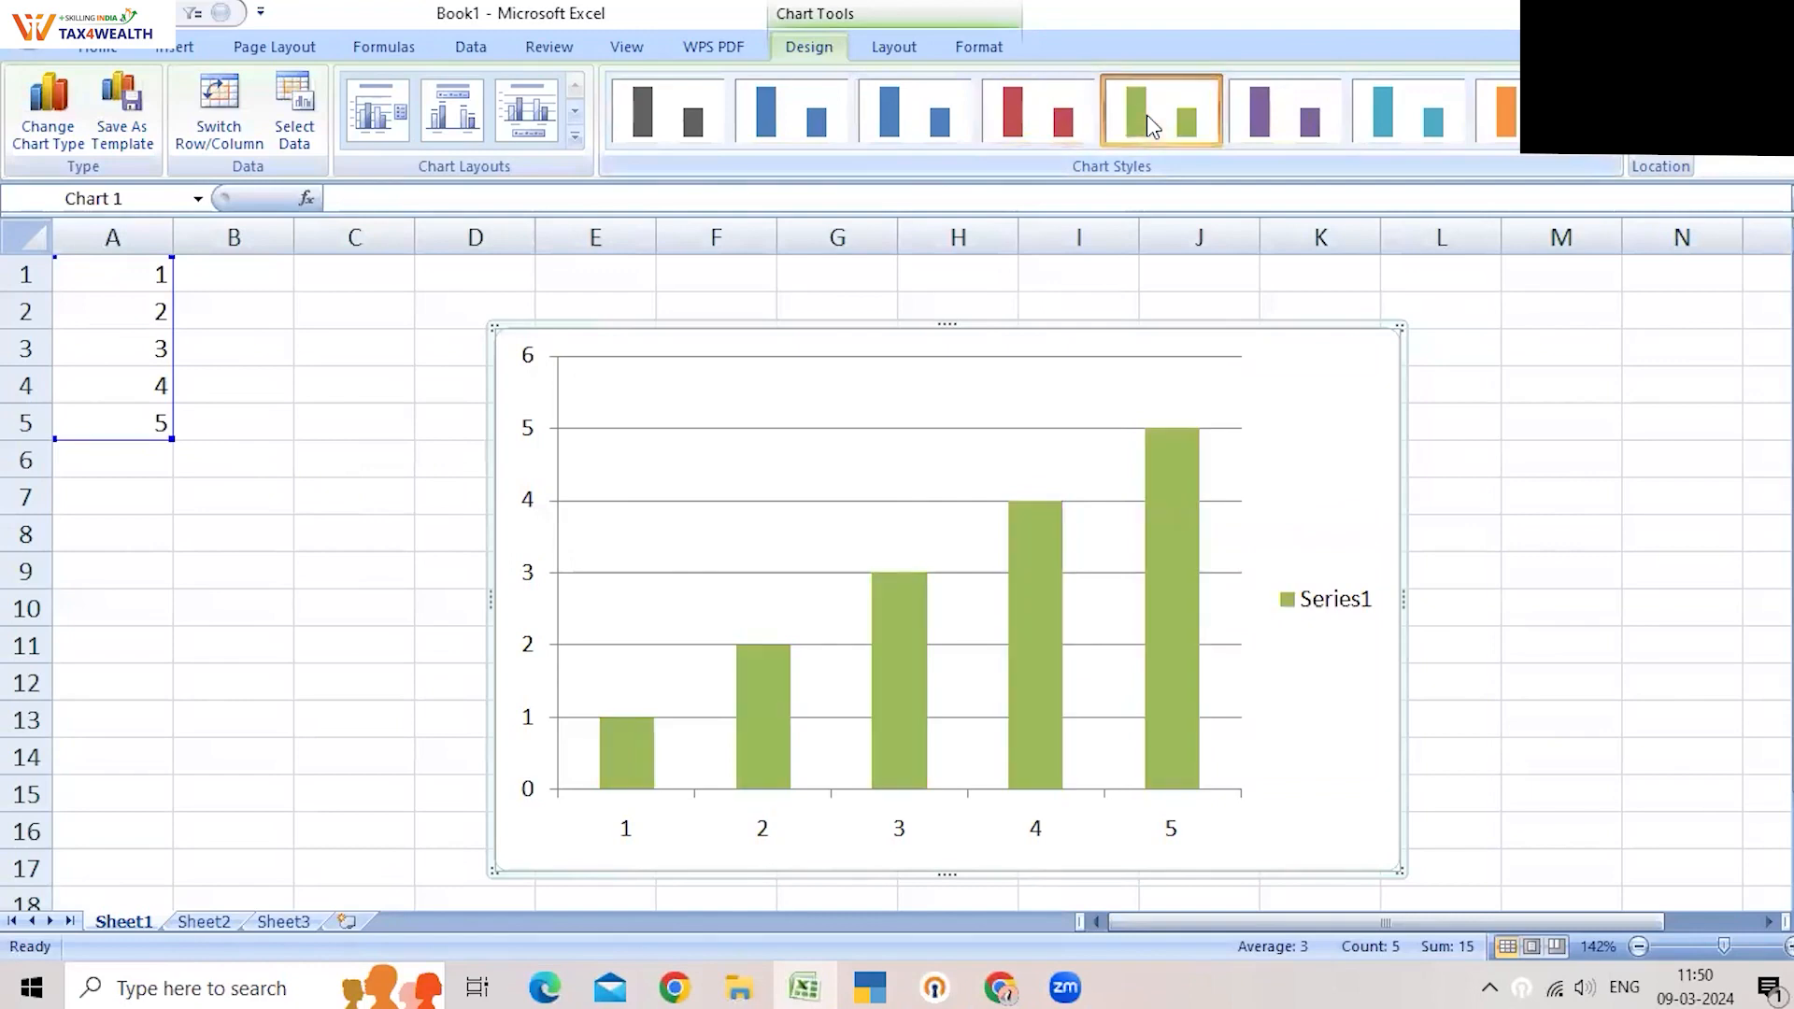
pyautogui.click(1294, 117)
pyautogui.click(1406, 114)
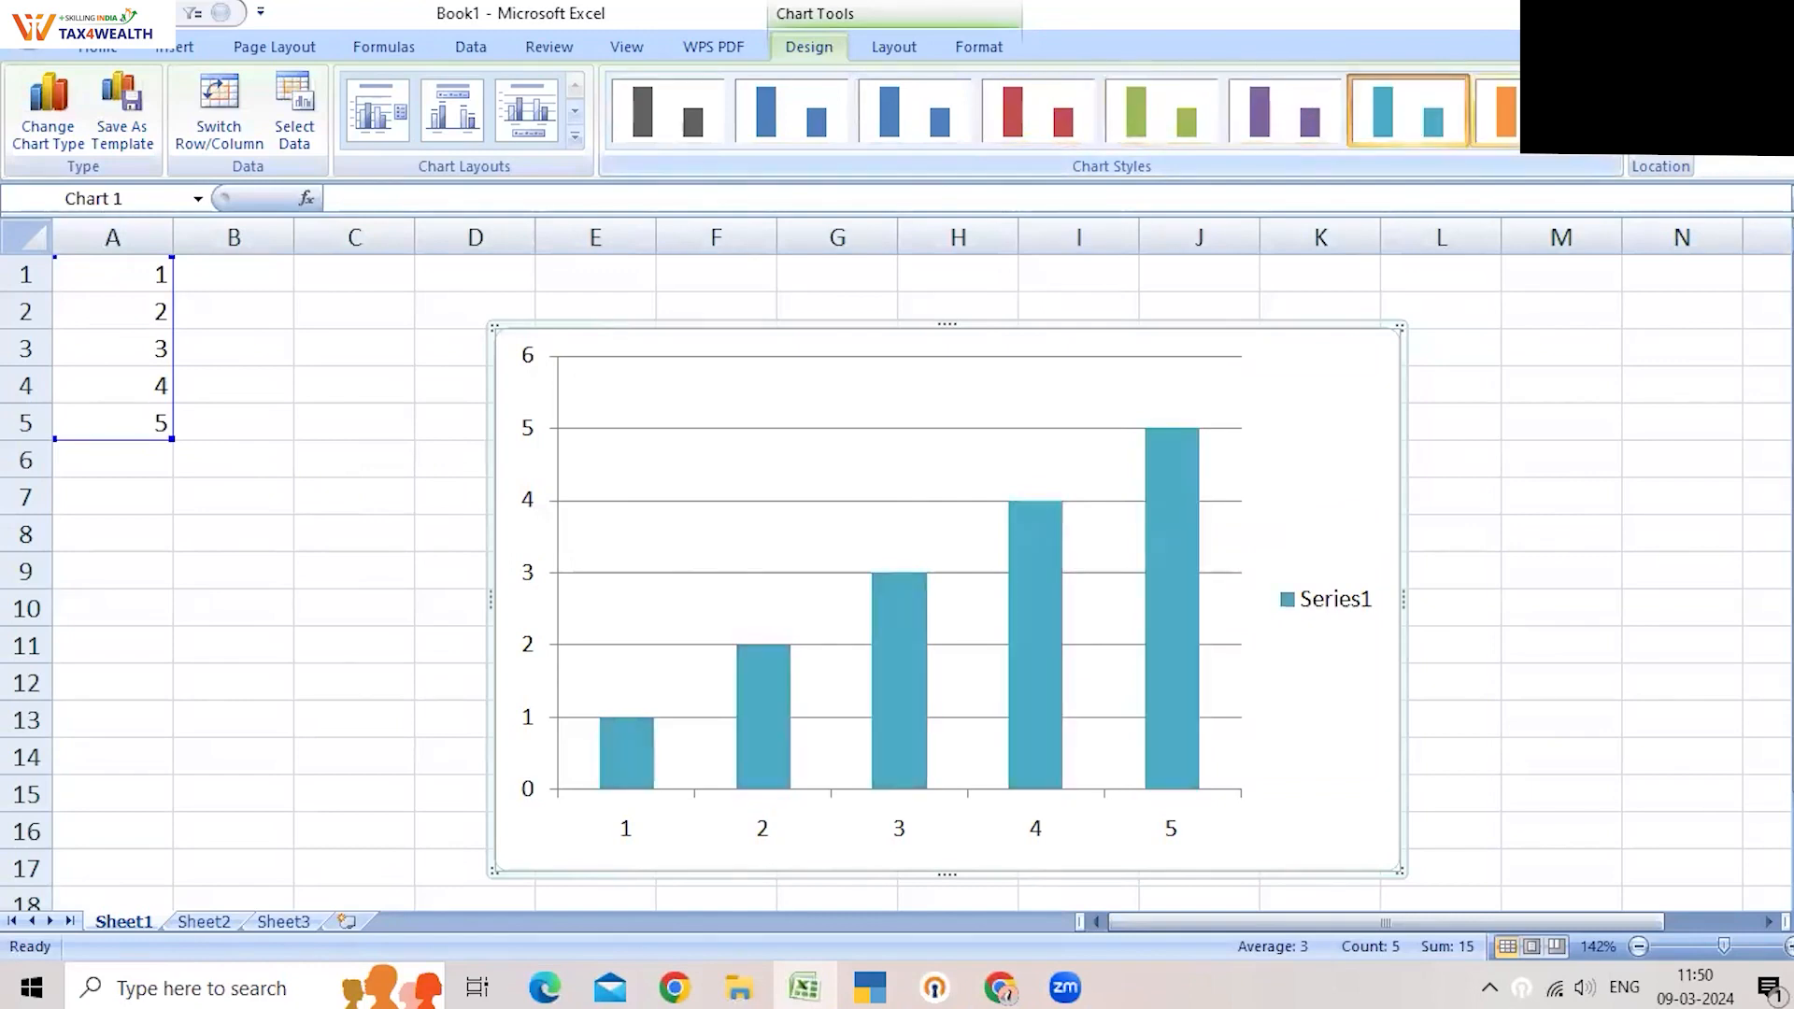
pyautogui.click(1498, 112)
pyautogui.click(1038, 112)
pyautogui.click(793, 112)
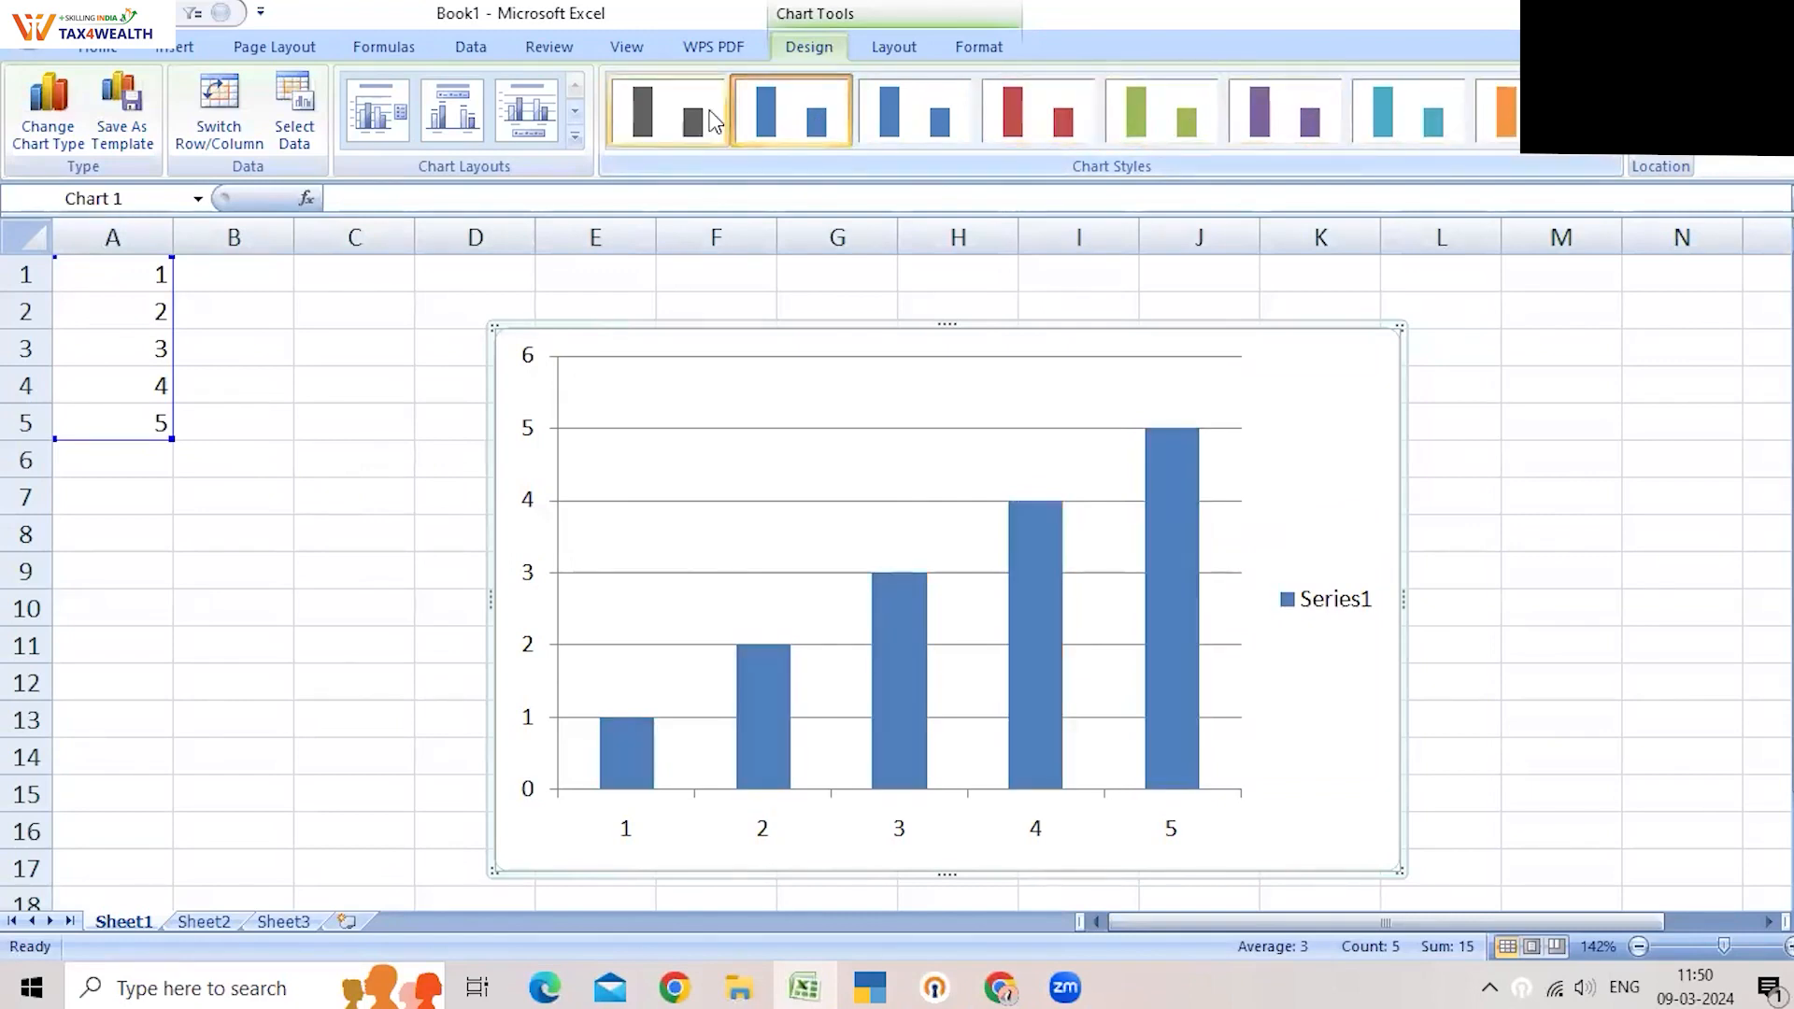
# Apply the dark grey chart style to the column chart.
pyautogui.click(719, 116)
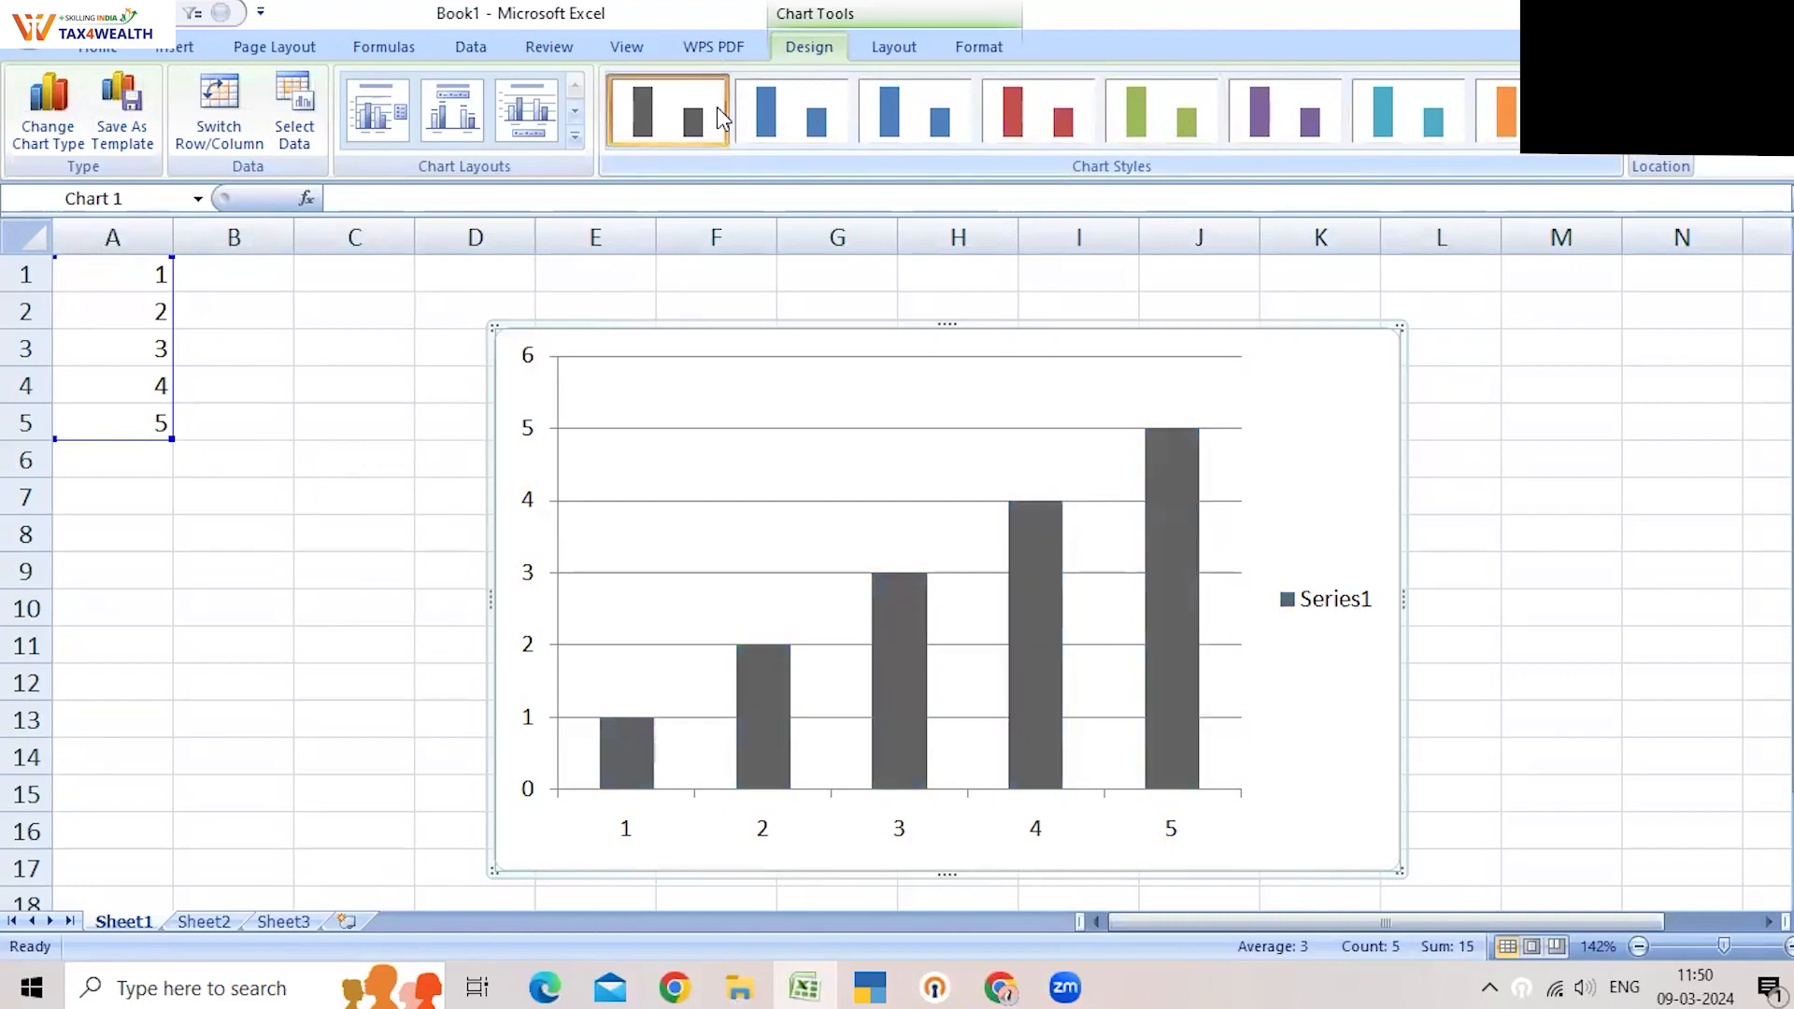
pyautogui.click(407, 385)
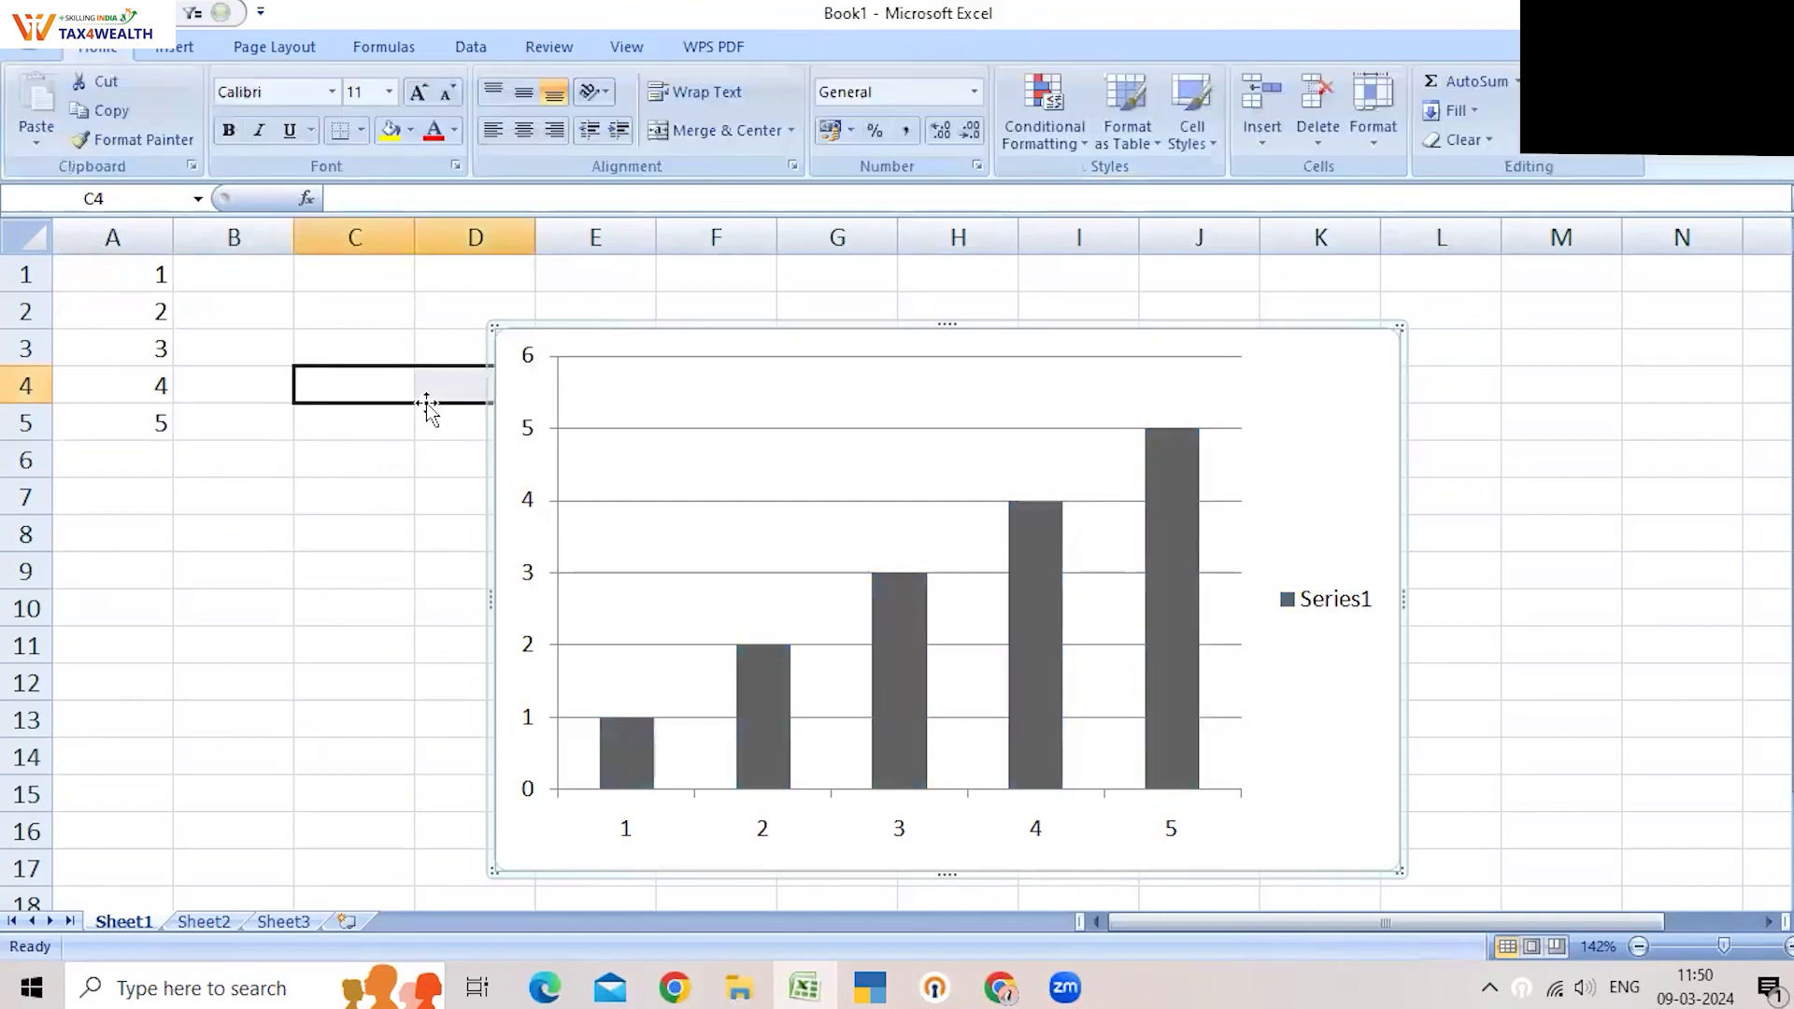
# Shrink the chart's plot area, then narrow and shorten the whole chart.
pyautogui.click(795, 464)
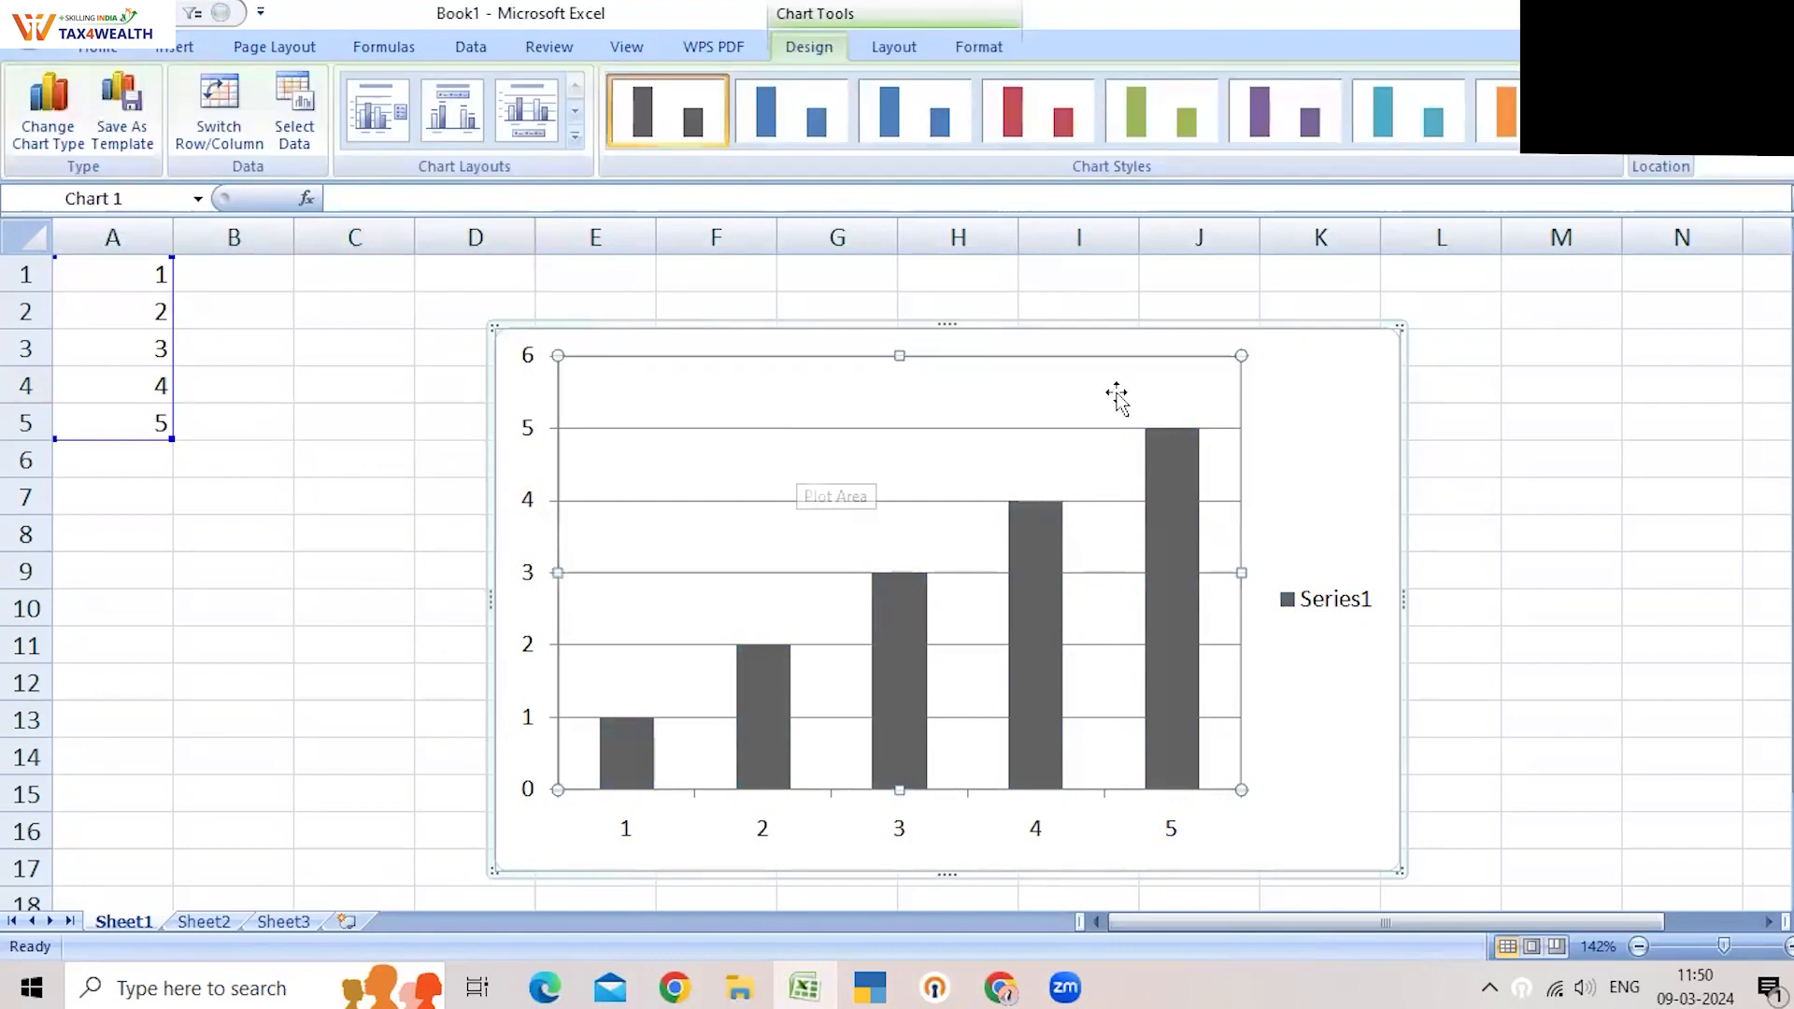
pyautogui.moveTo(1241, 357); pyautogui.dragTo(675, 456)
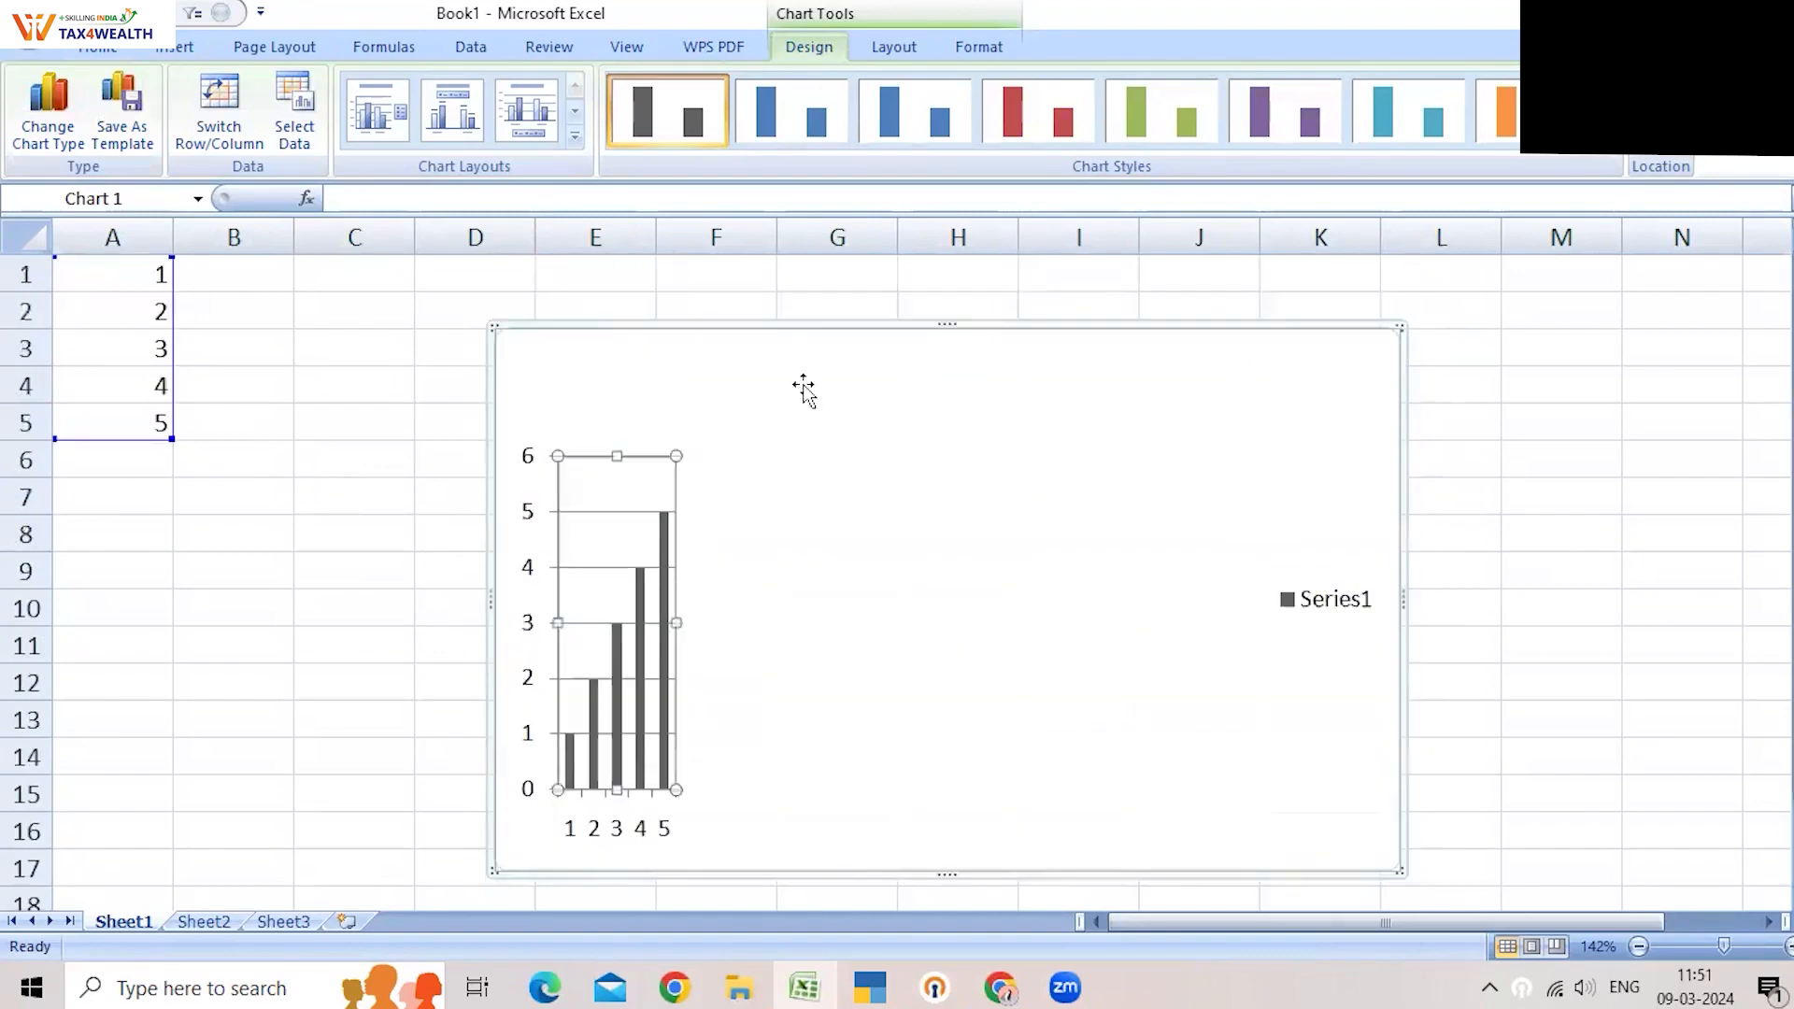
pyautogui.moveTo(847, 495); pyautogui.dragTo(854, 492)
pyautogui.rightClick(855, 490)
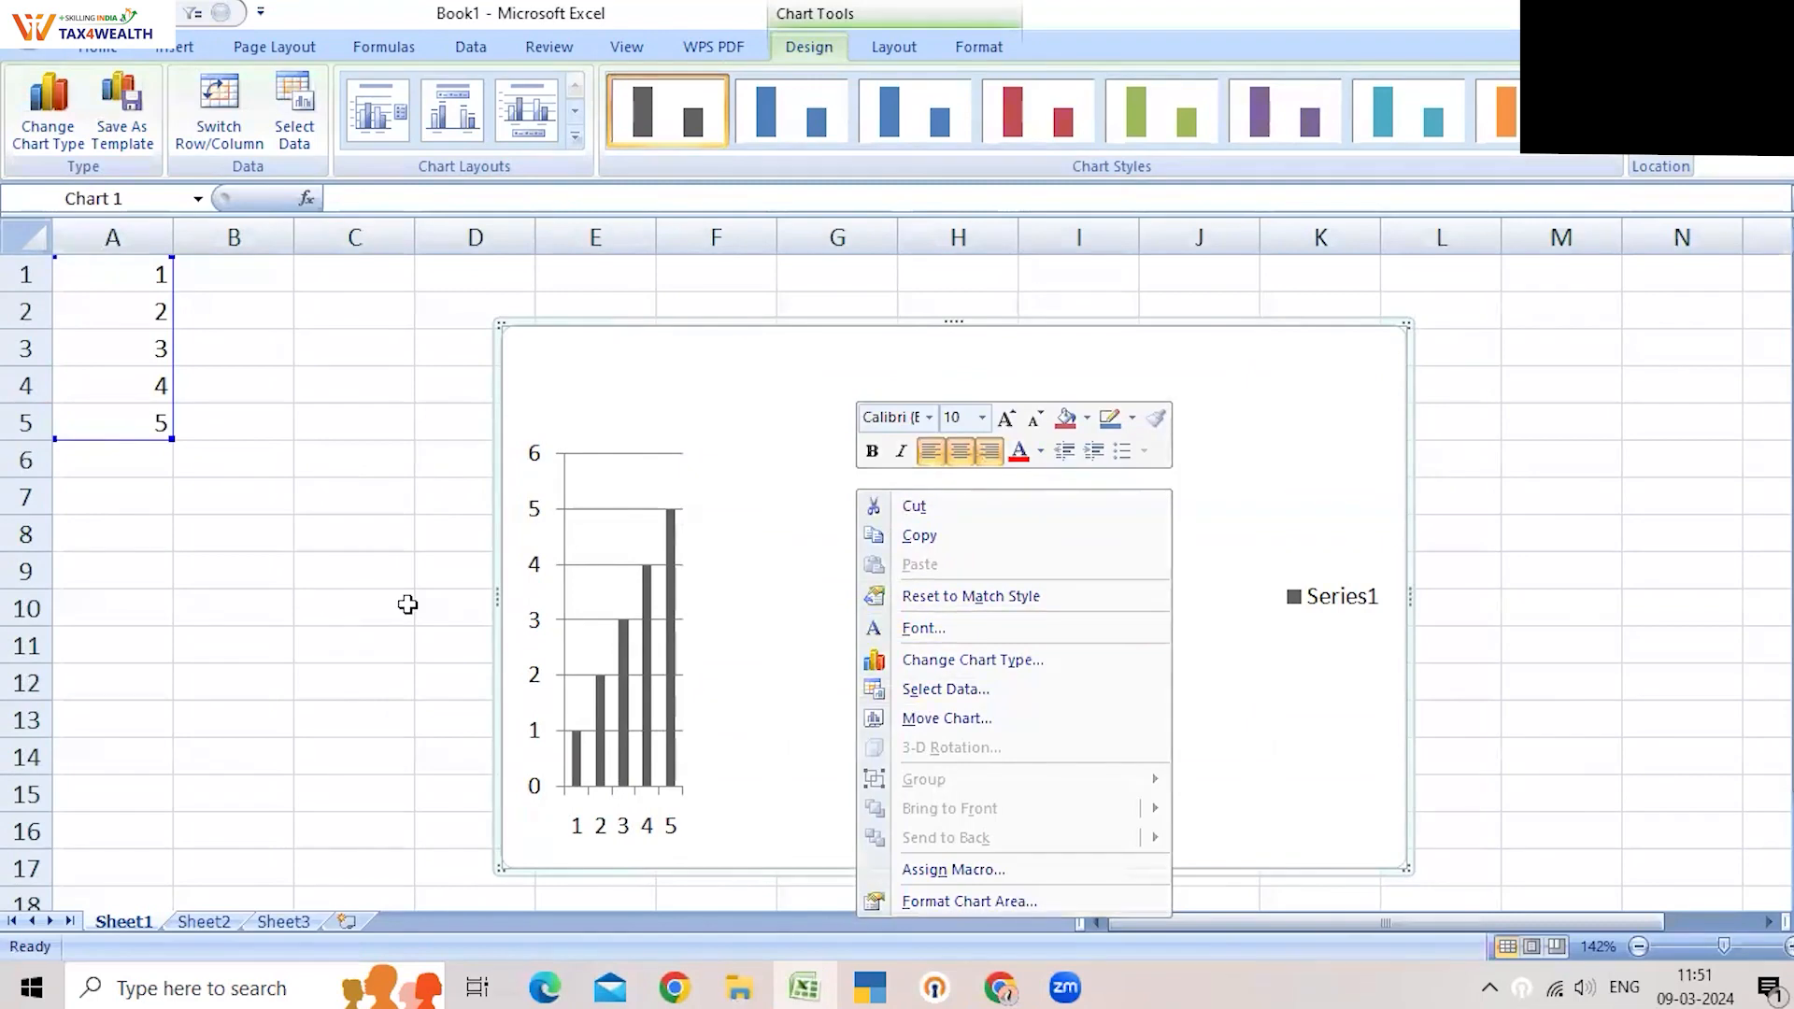
pyautogui.click(1419, 599)
pyautogui.moveTo(1408, 596); pyautogui.dragTo(569, 495)
pyautogui.moveTo(596, 867); pyautogui.dragTo(594, 339)
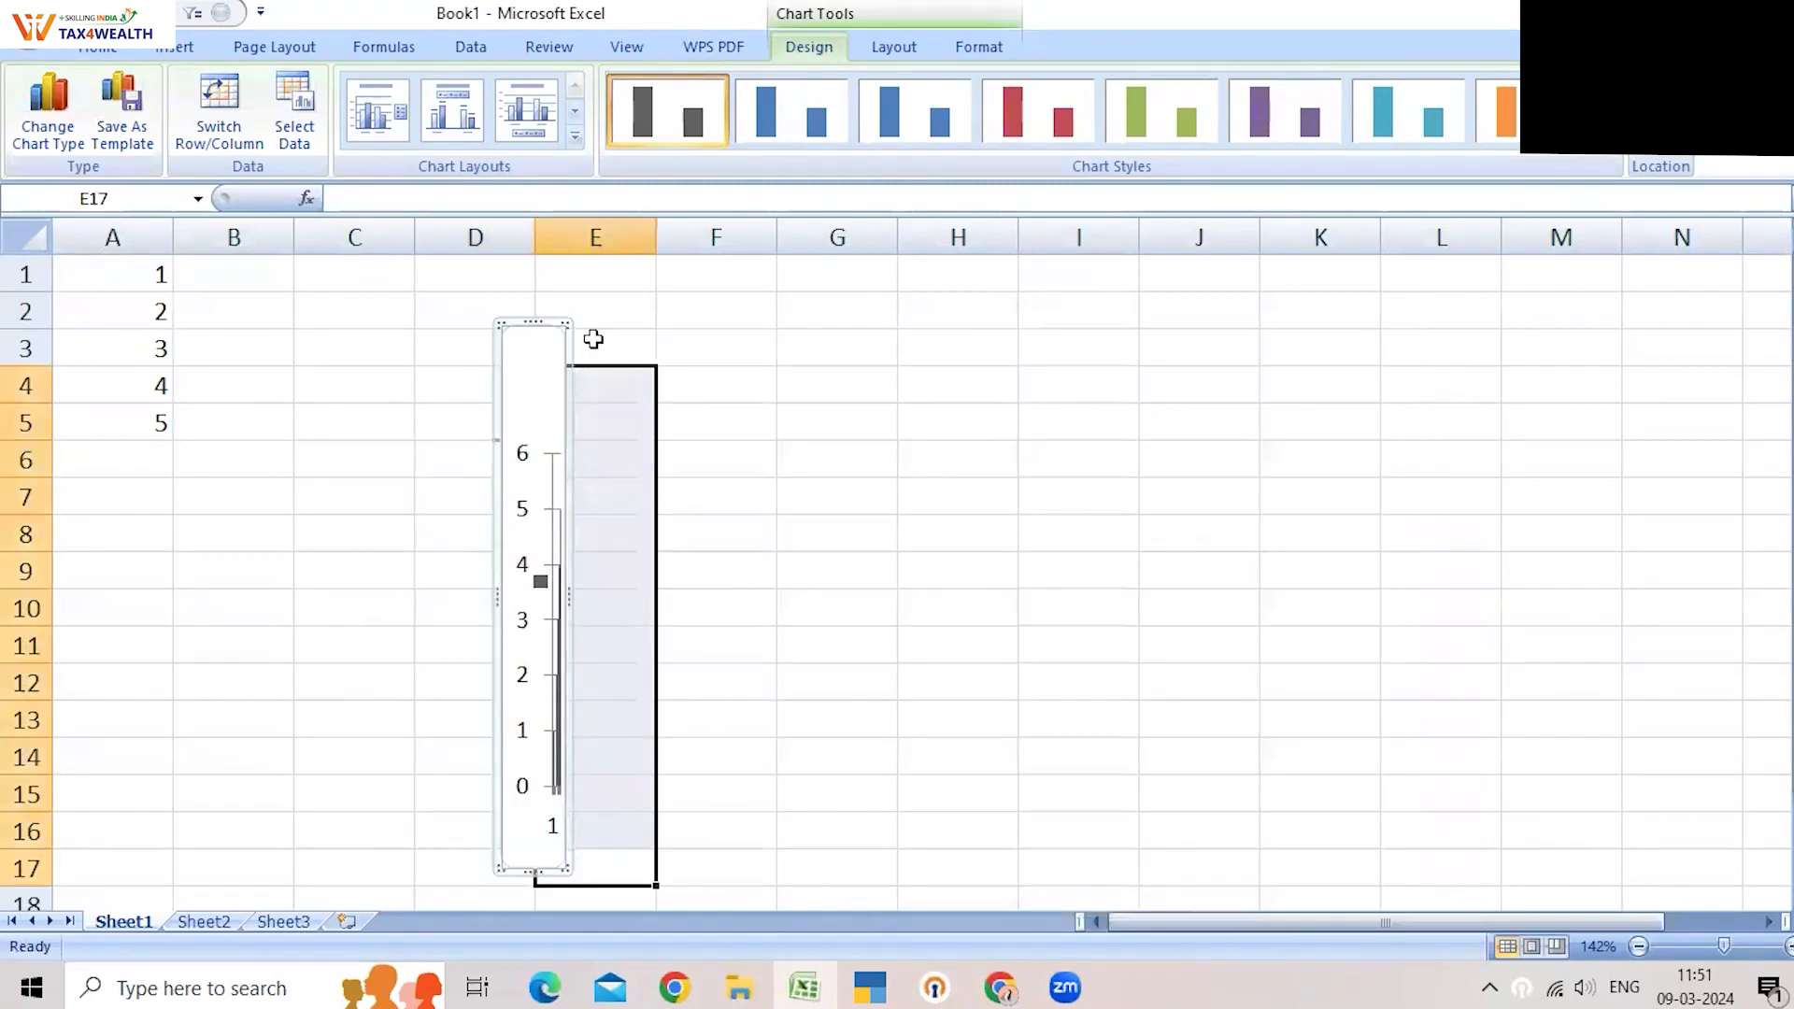
# Move the narrowed chart down beside the data in column A.
pyautogui.moveTo(920, 493); pyautogui.dragTo(900, 467)
pyautogui.moveTo(509, 468); pyautogui.dragTo(114, 577)
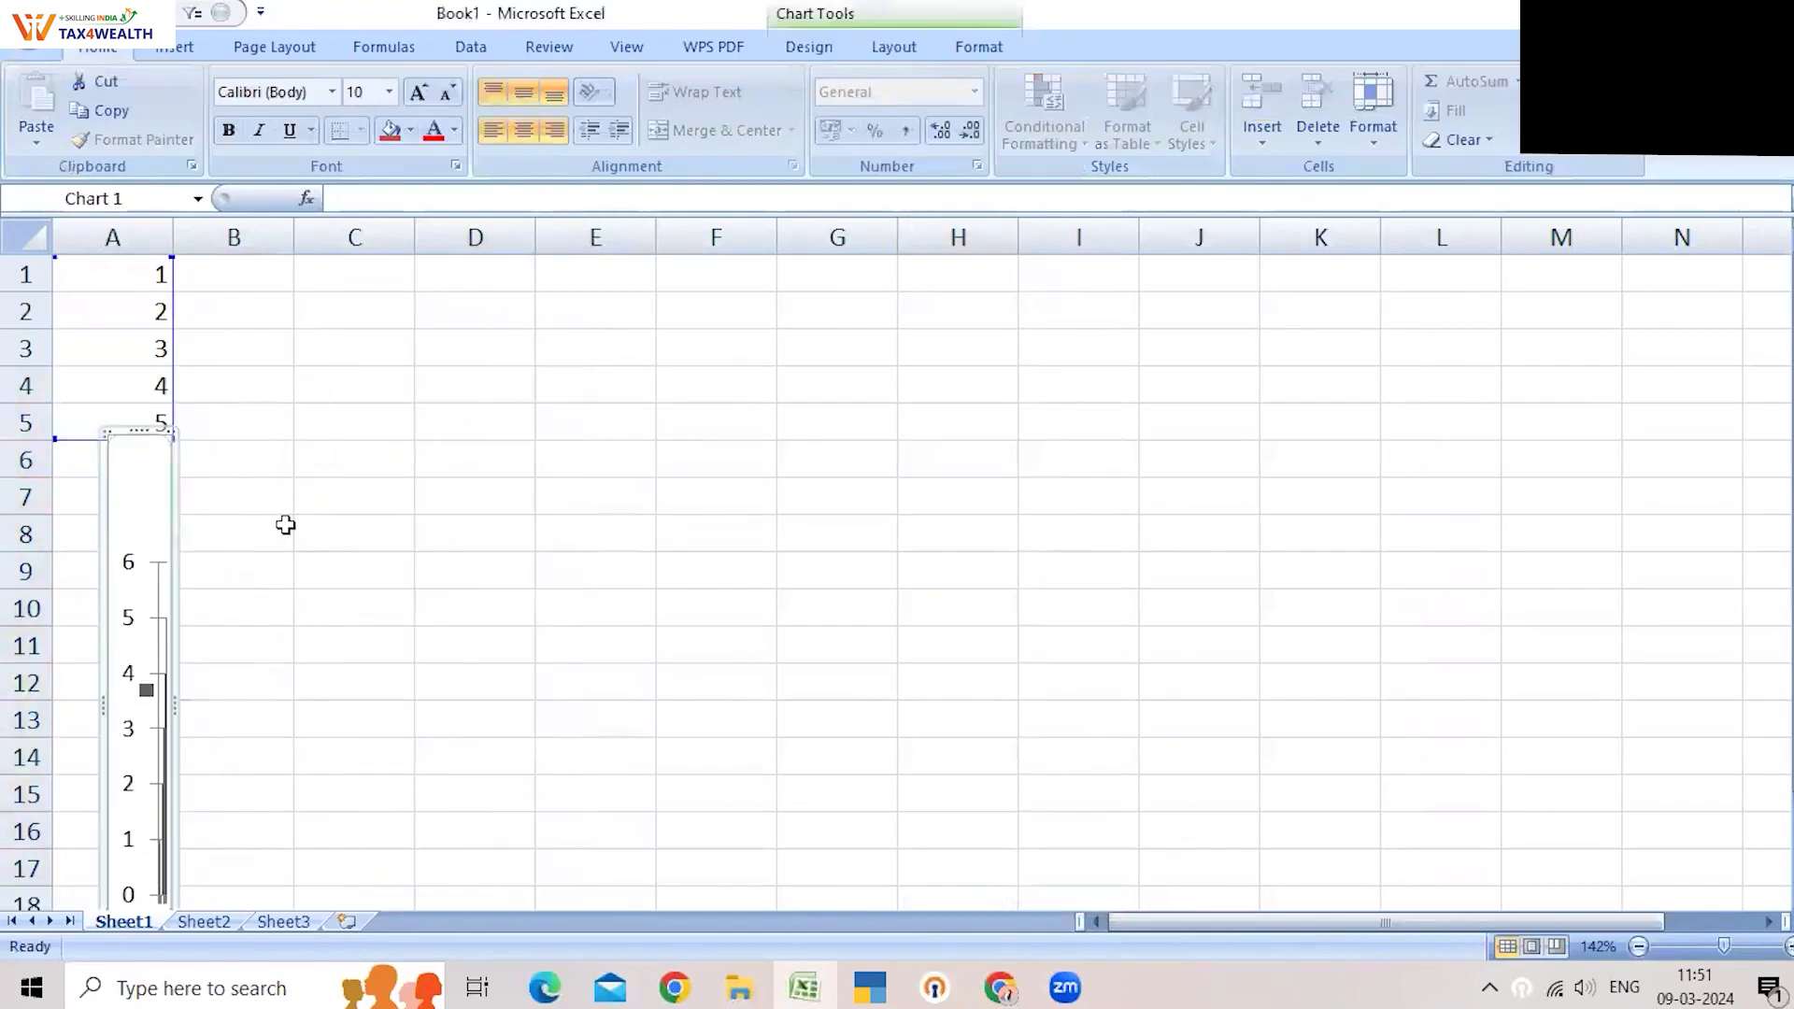
pyautogui.click(617, 432)
pyautogui.moveTo(810, 522); pyautogui.dragTo(794, 505)
pyautogui.click(245, 313)
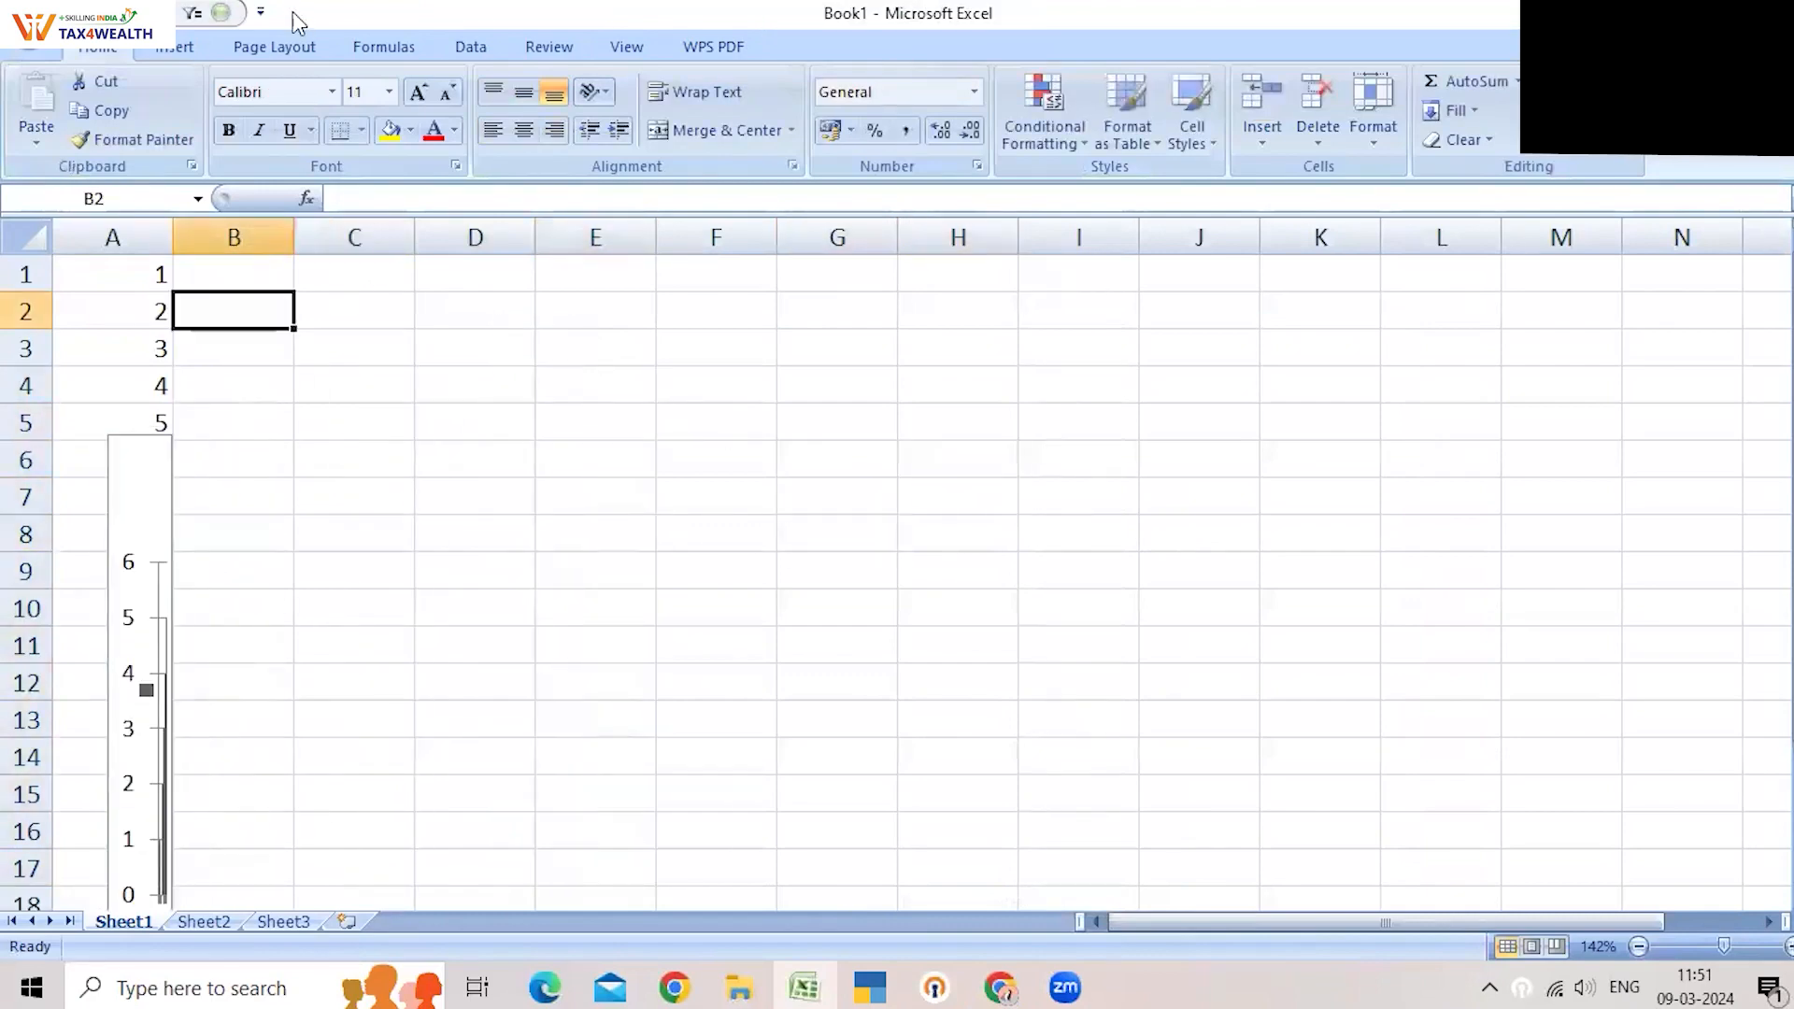
# Select the column chart and delete it from the sheet.
pyautogui.click(171, 46)
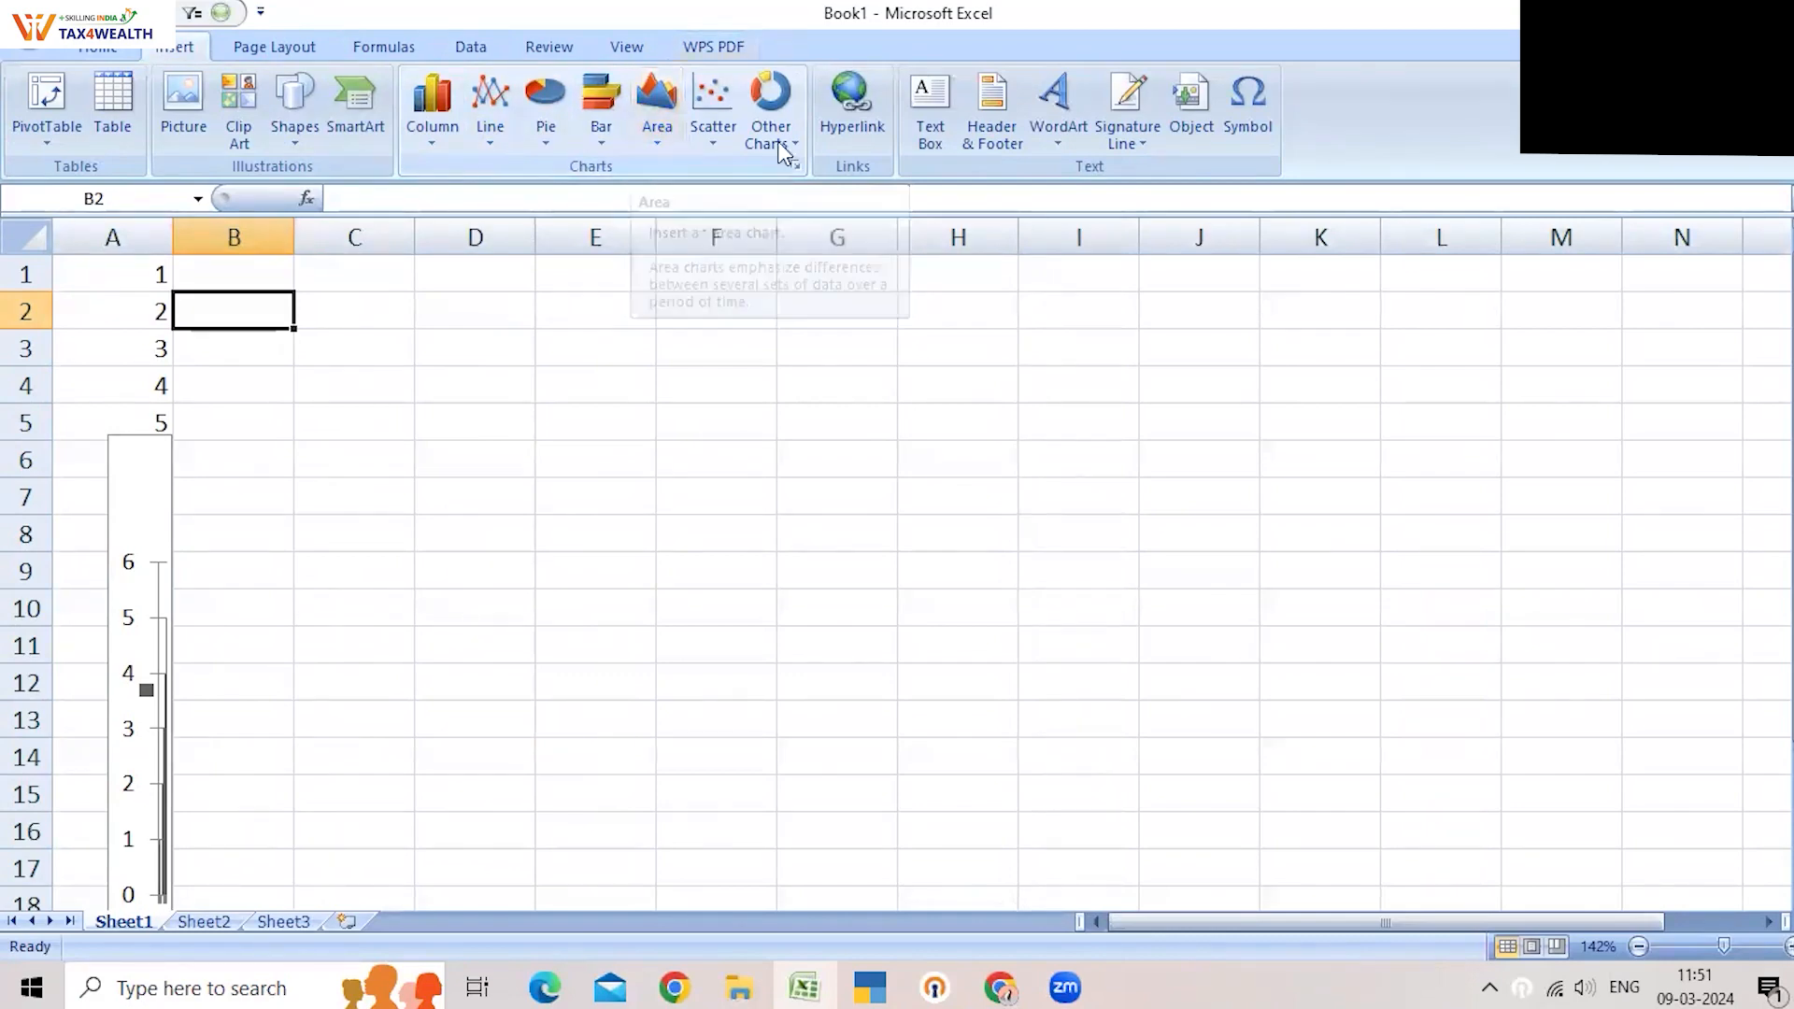
pyautogui.click(759, 338)
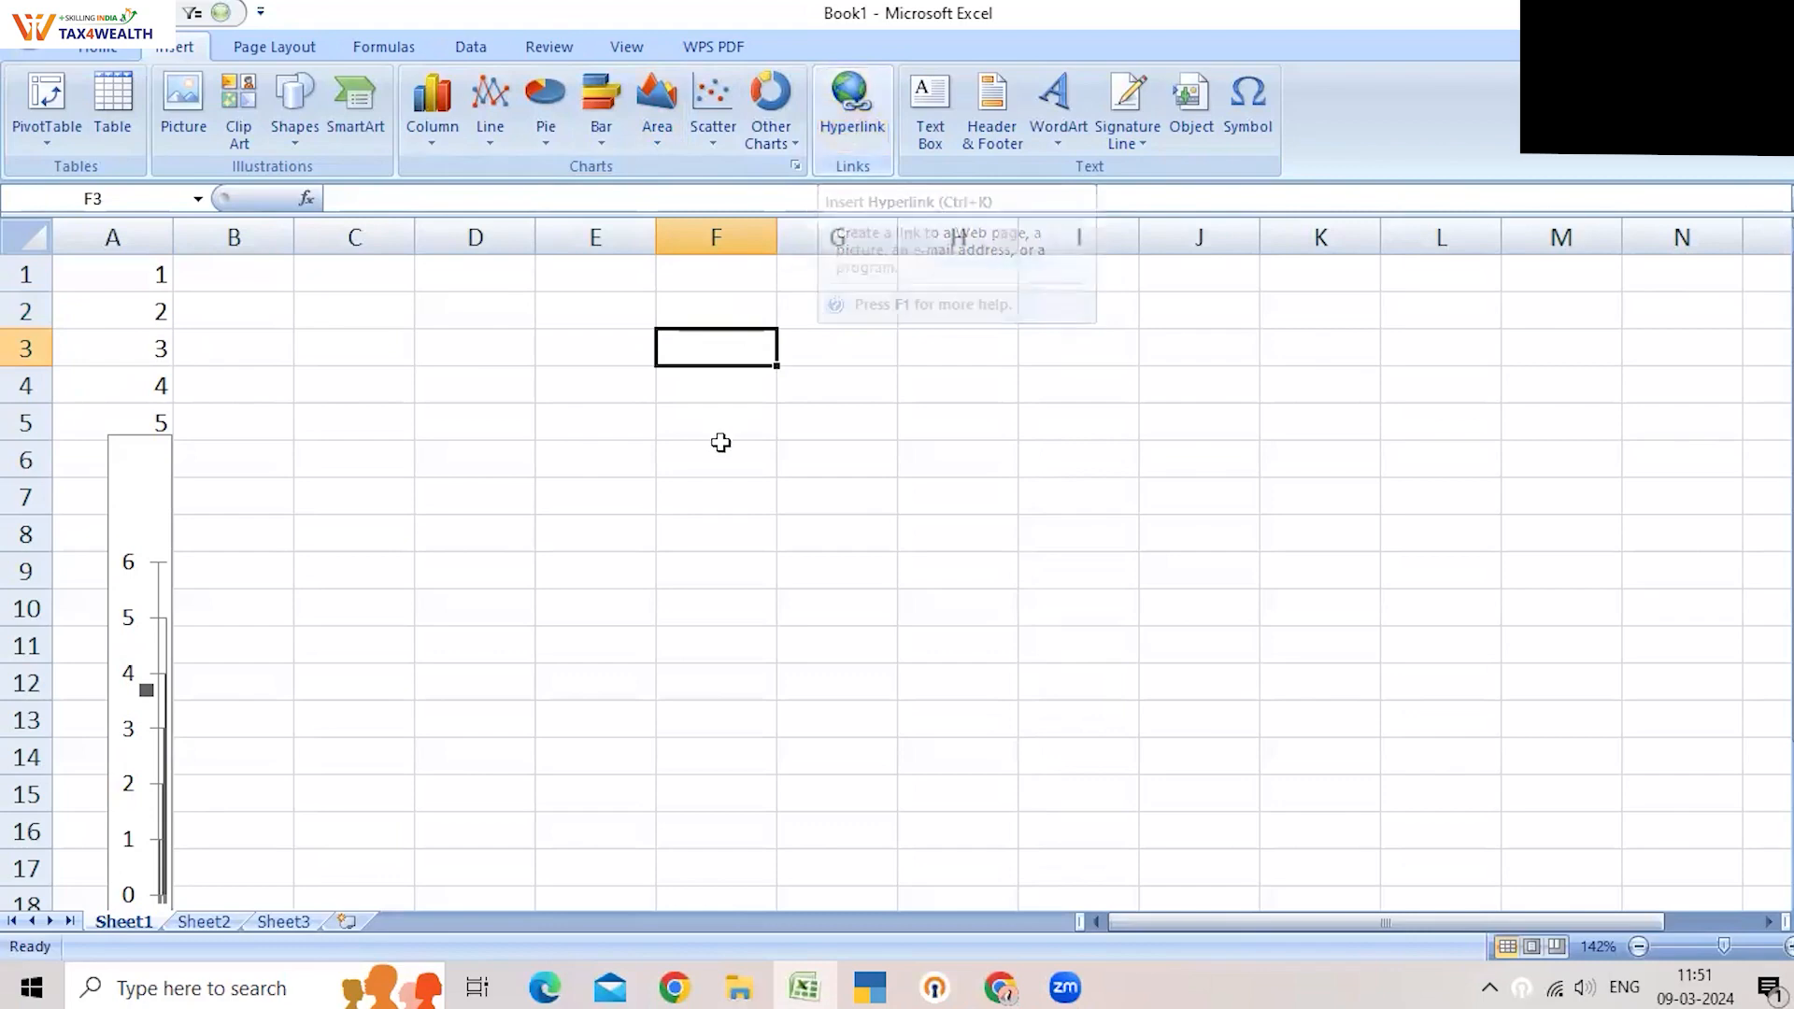
pyautogui.click(1248, 339)
pyautogui.click(716, 348)
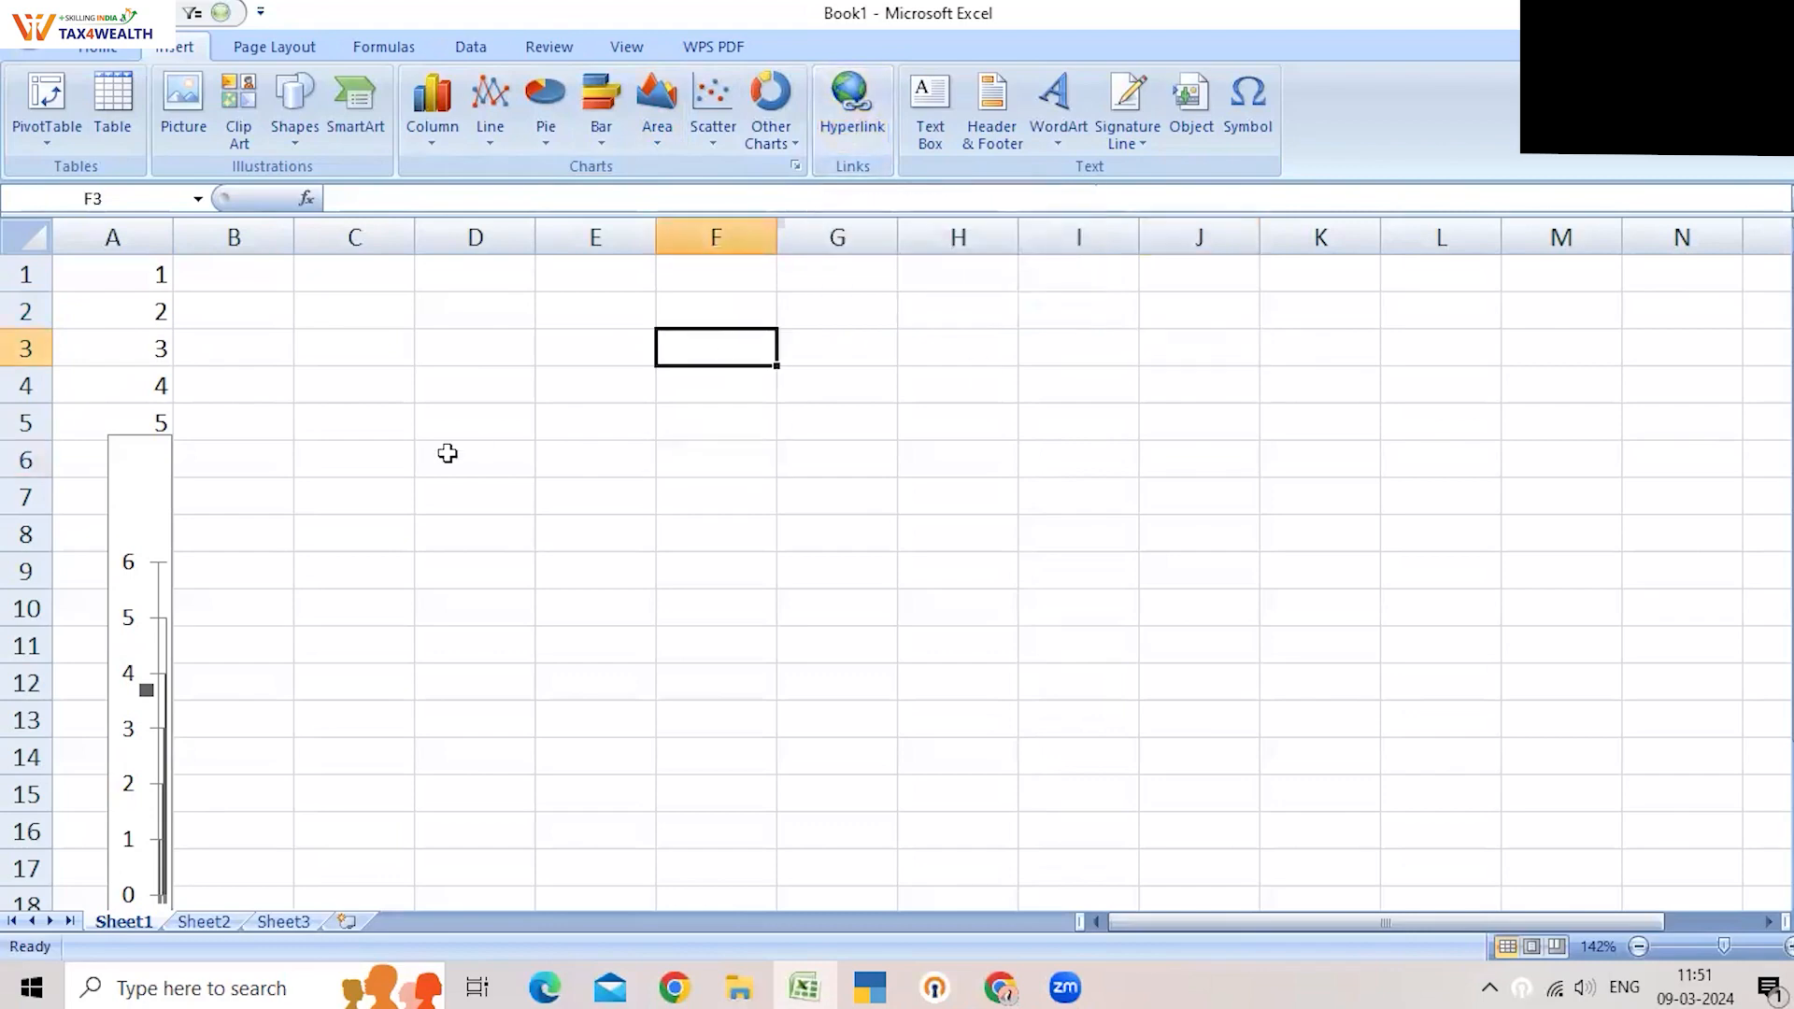
pyautogui.click(121, 481)
pyautogui.press('Delete')
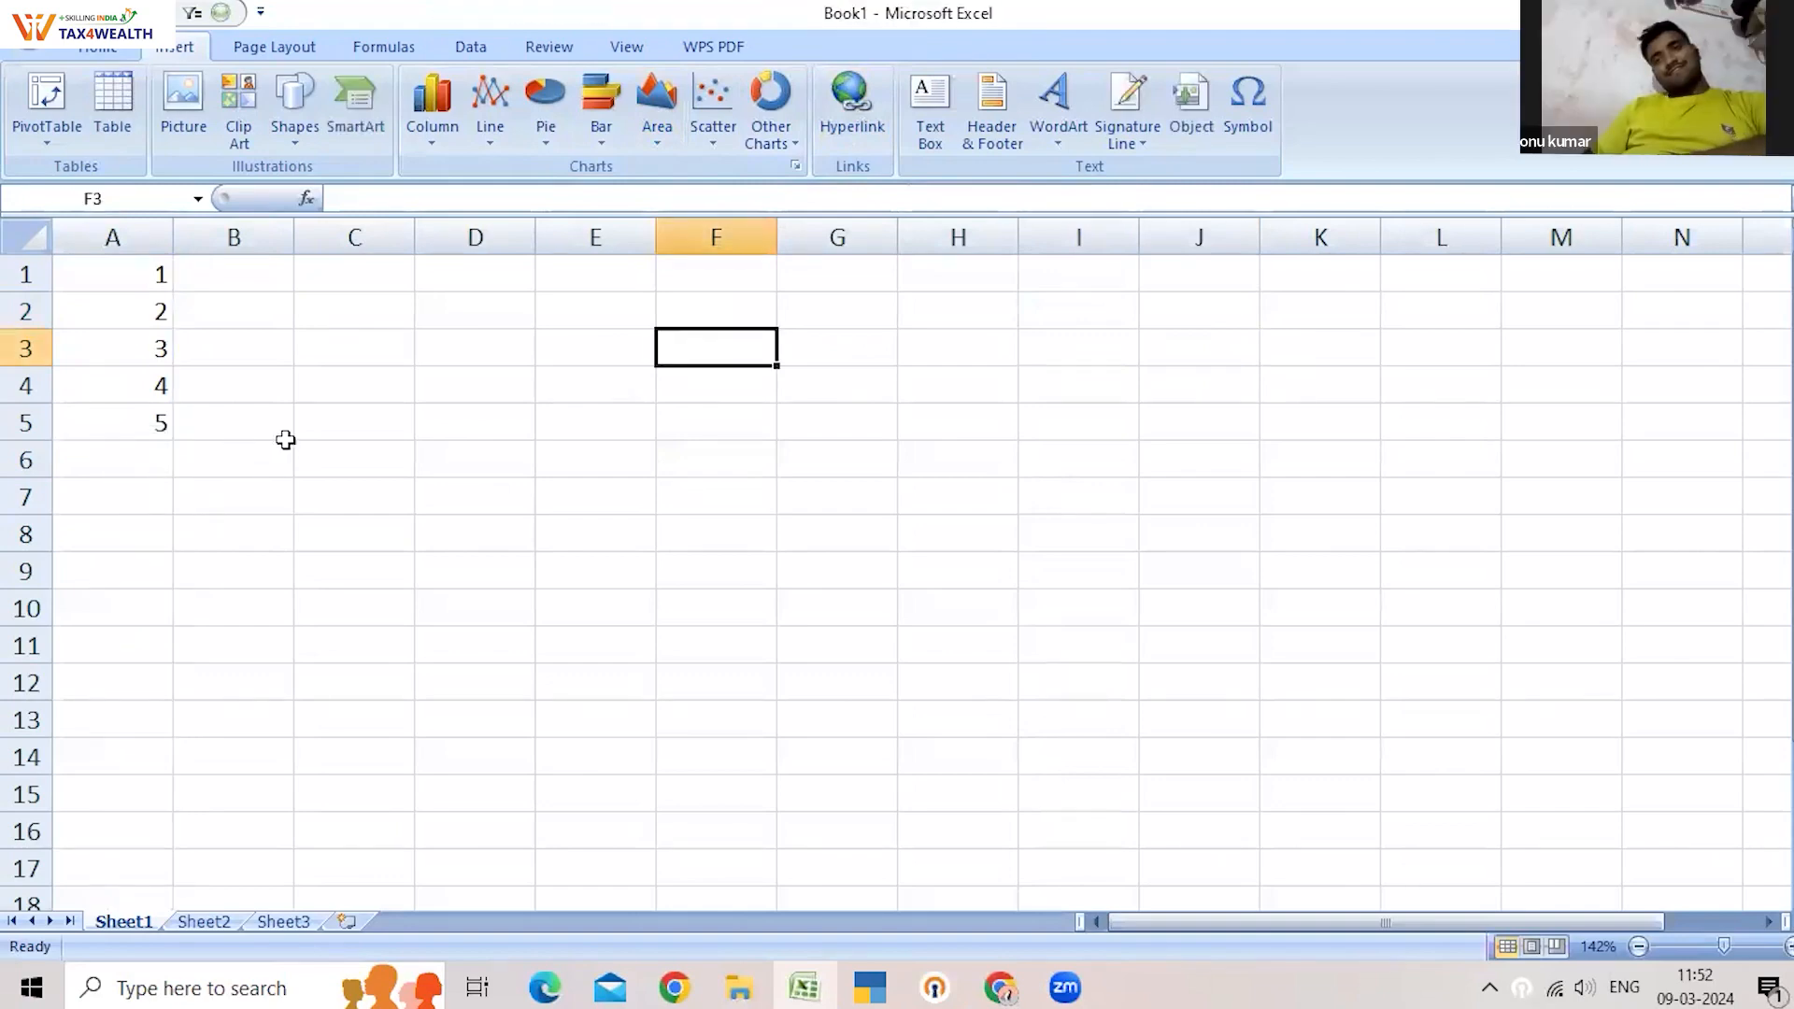
pyautogui.click(348, 456)
pyautogui.moveTo(643, 420); pyautogui.dragTo(686, 419)
pyautogui.click(1075, 313)
pyautogui.moveTo(472, 378); pyautogui.dragTo(446, 419)
pyautogui.click(357, 530)
pyautogui.click(834, 424)
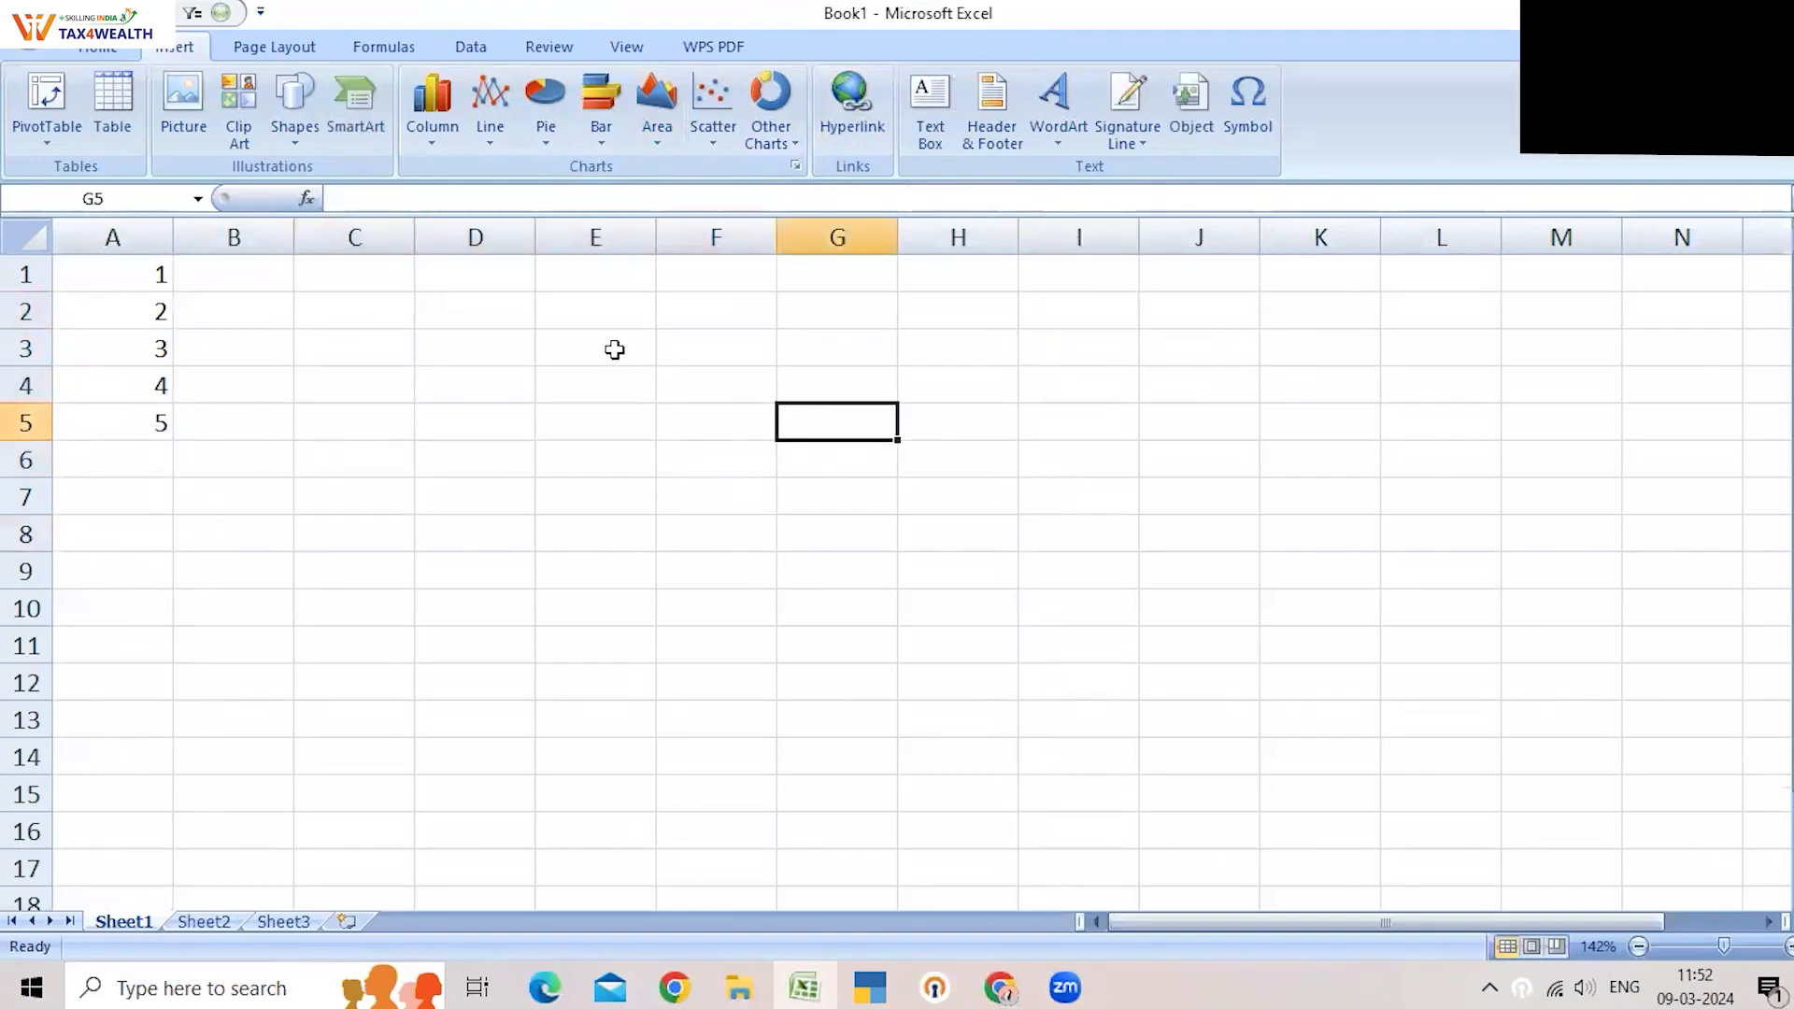
pyautogui.click(614, 350)
pyautogui.moveTo(997, 312); pyautogui.dragTo(1036, 318)
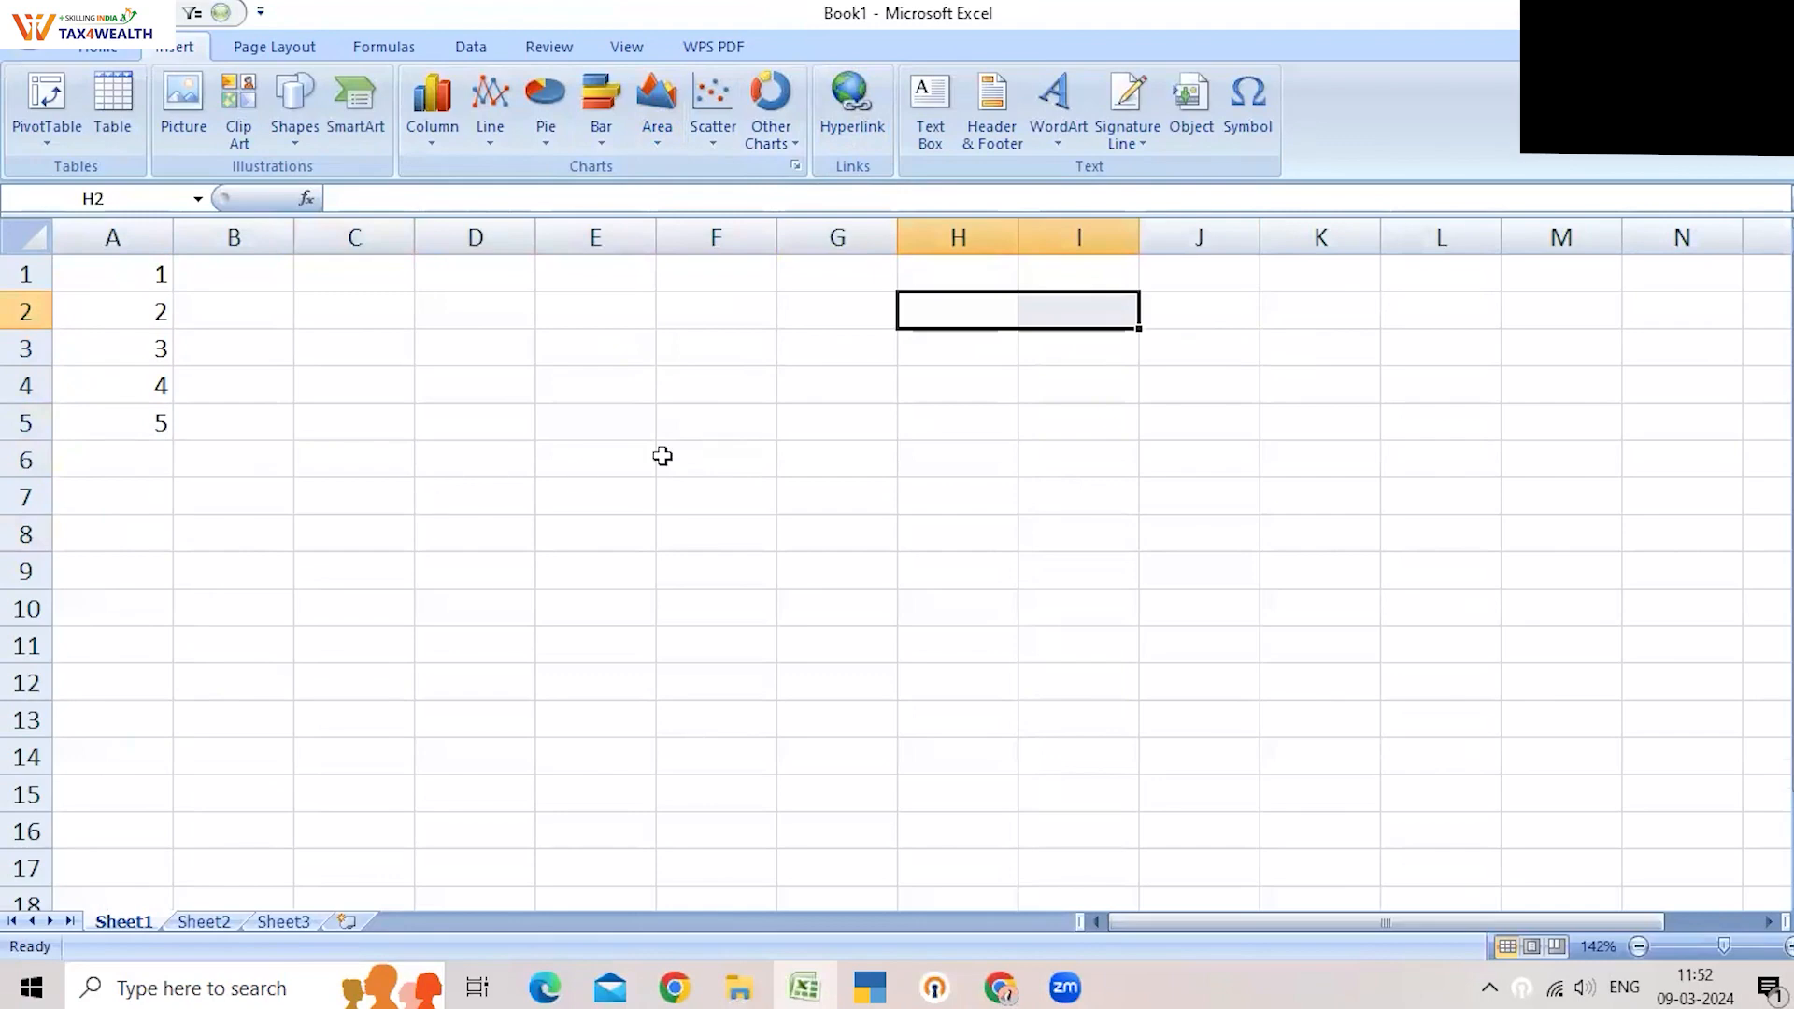
pyautogui.click(1355, 388)
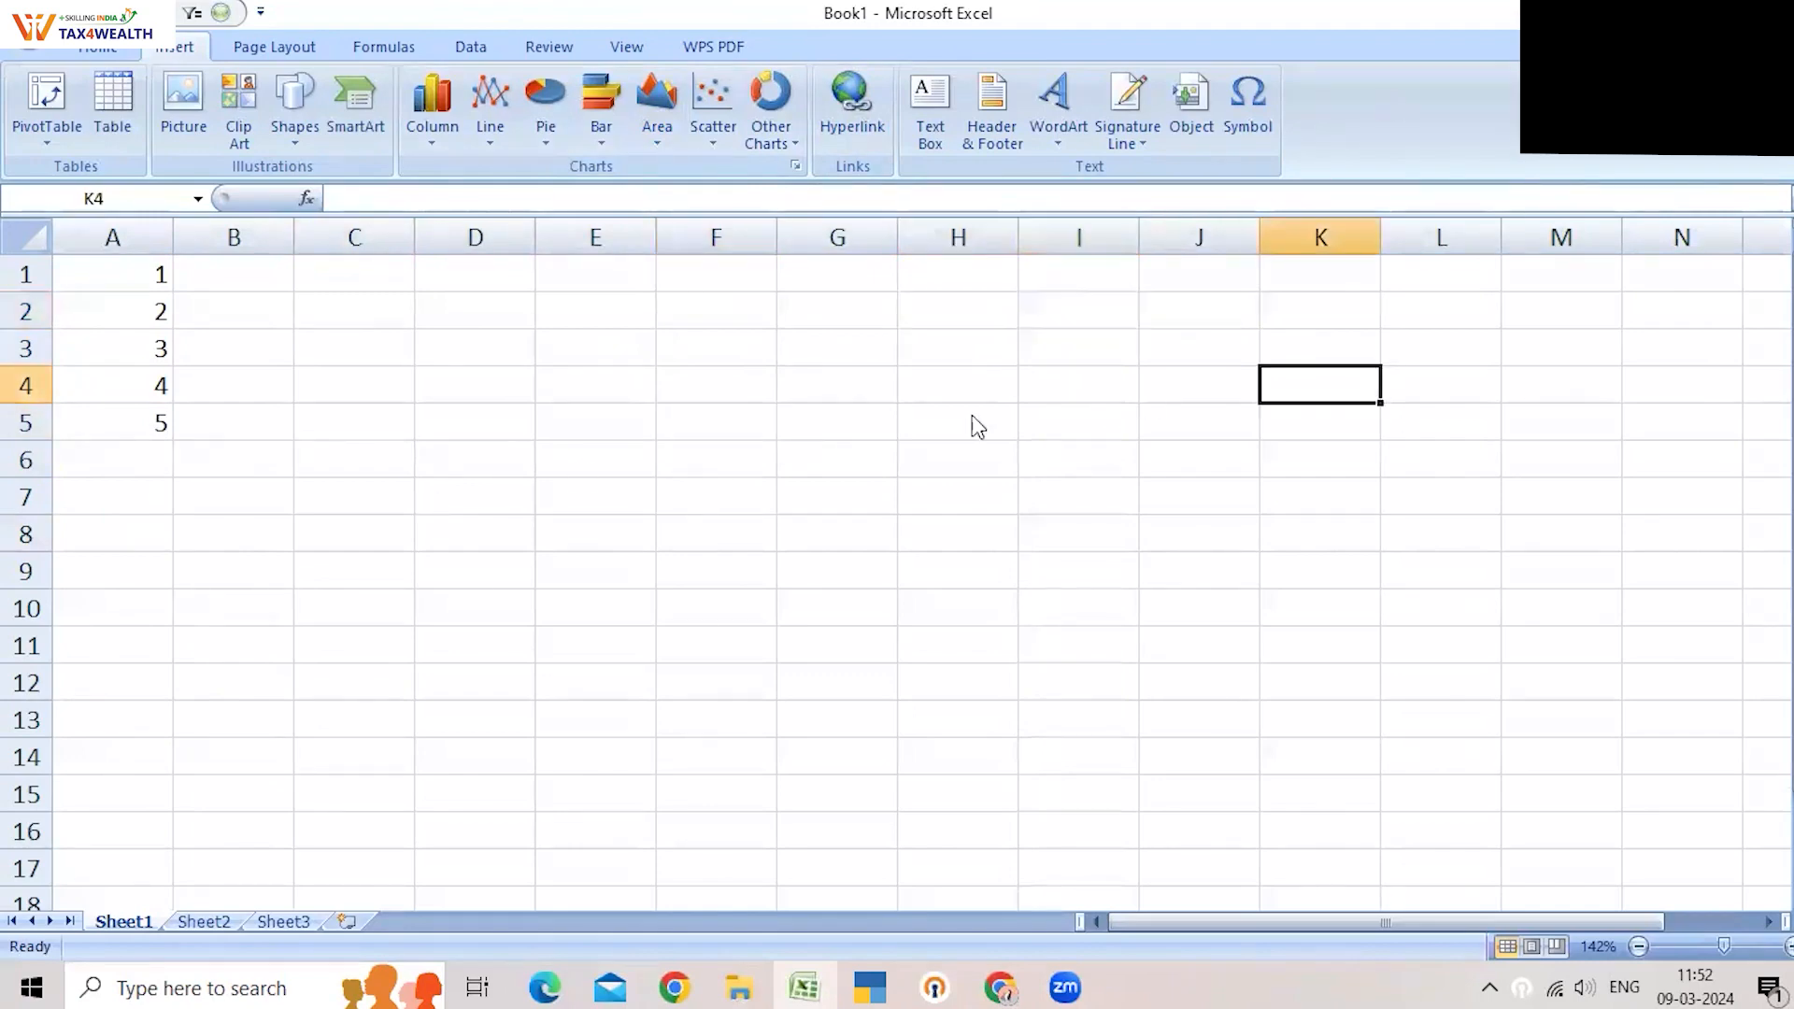
pyautogui.press('super+d')
pyautogui.click(1004, 987)
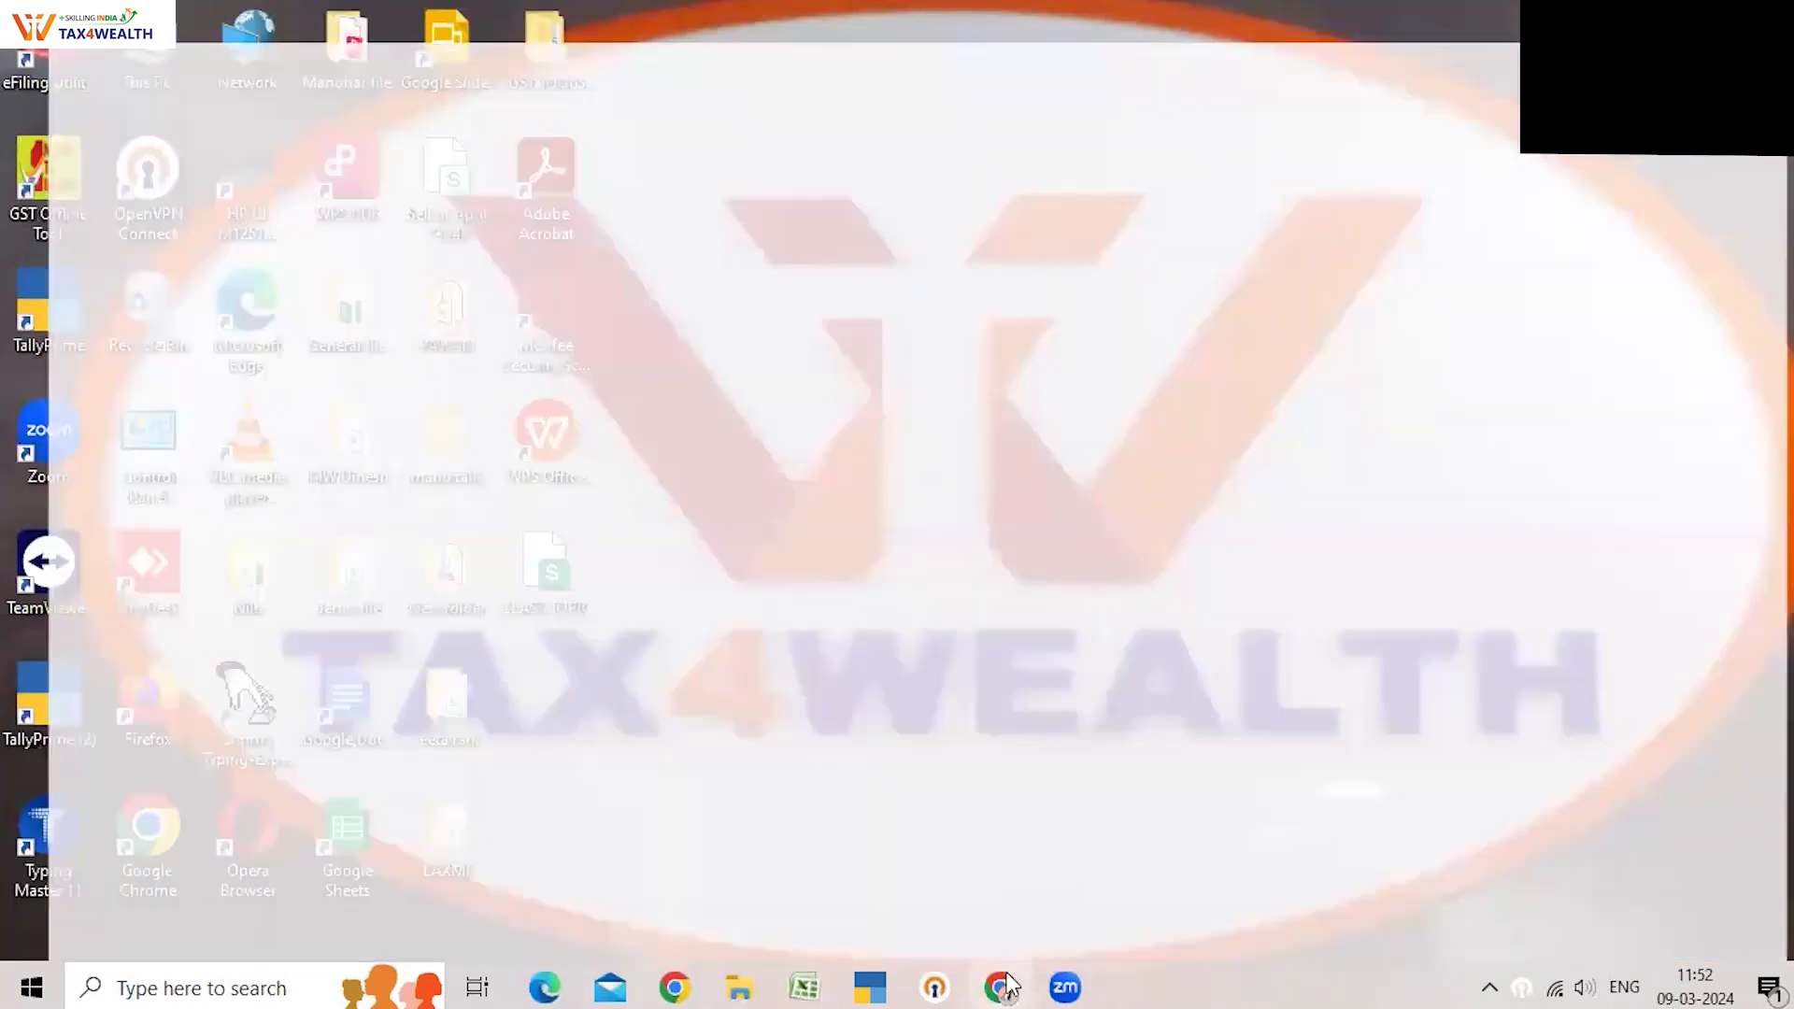
pyautogui.click(704, 23)
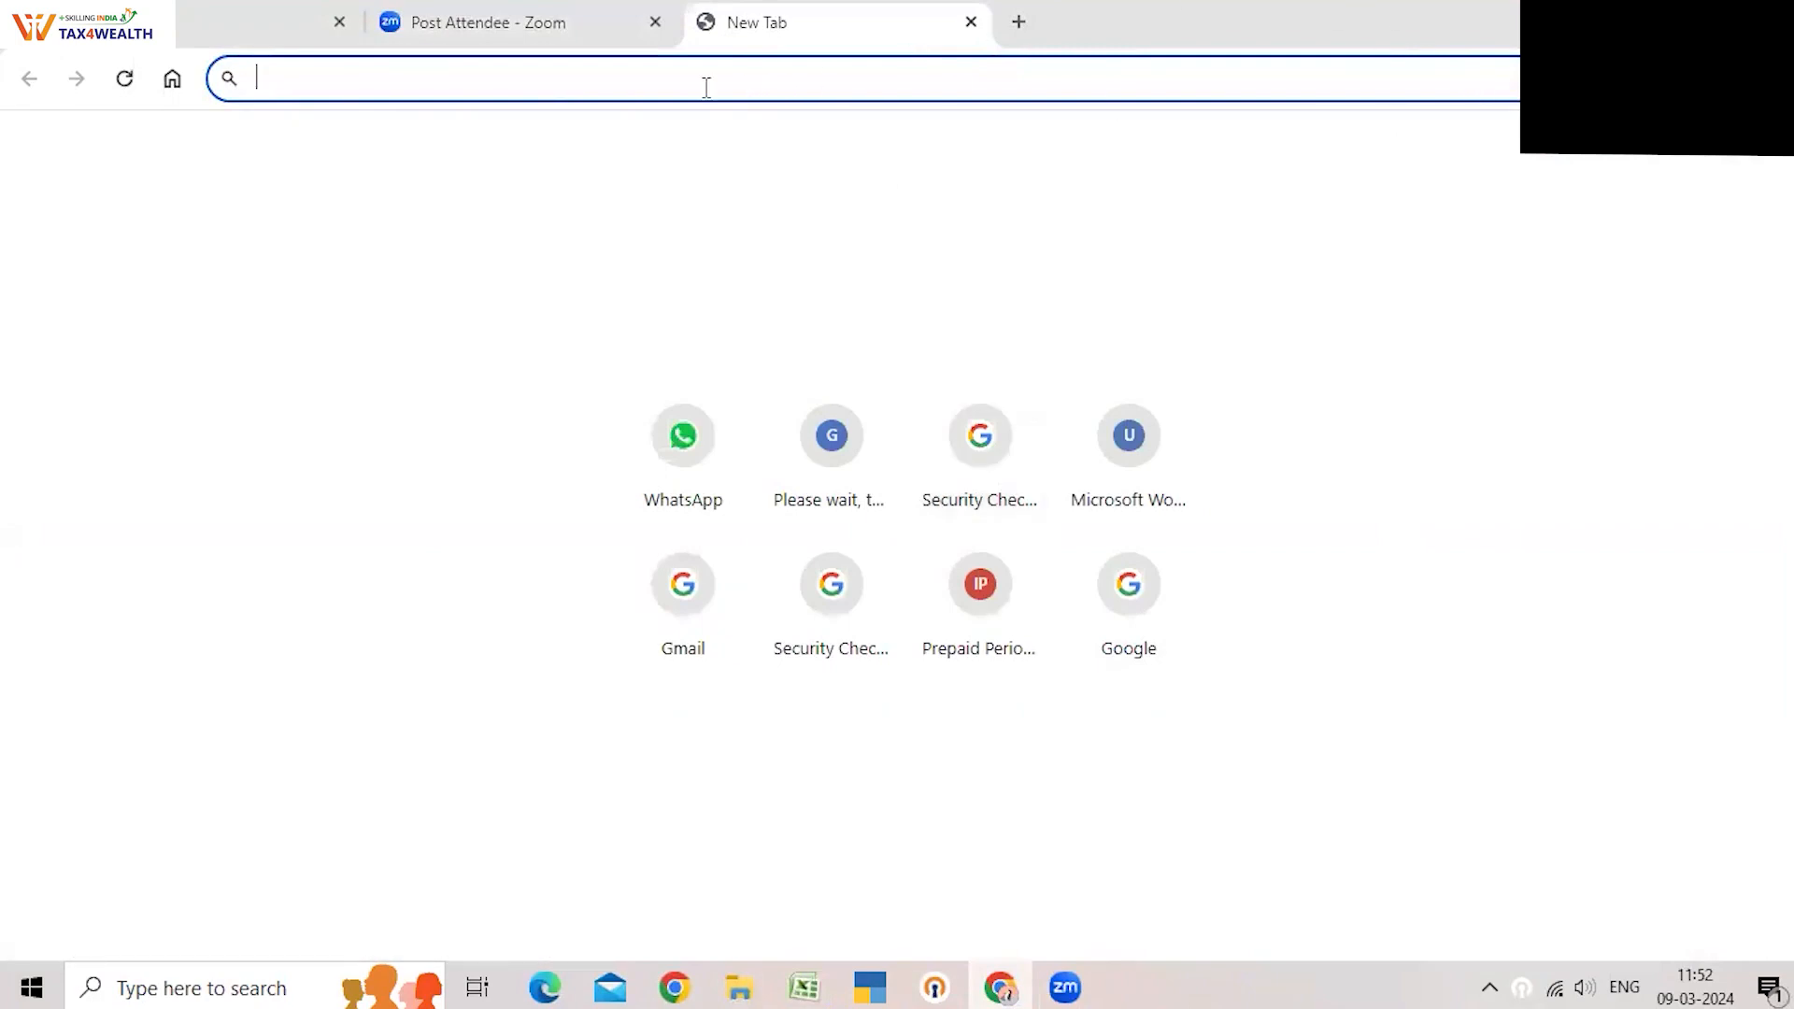
pyautogui.click(663, 83)
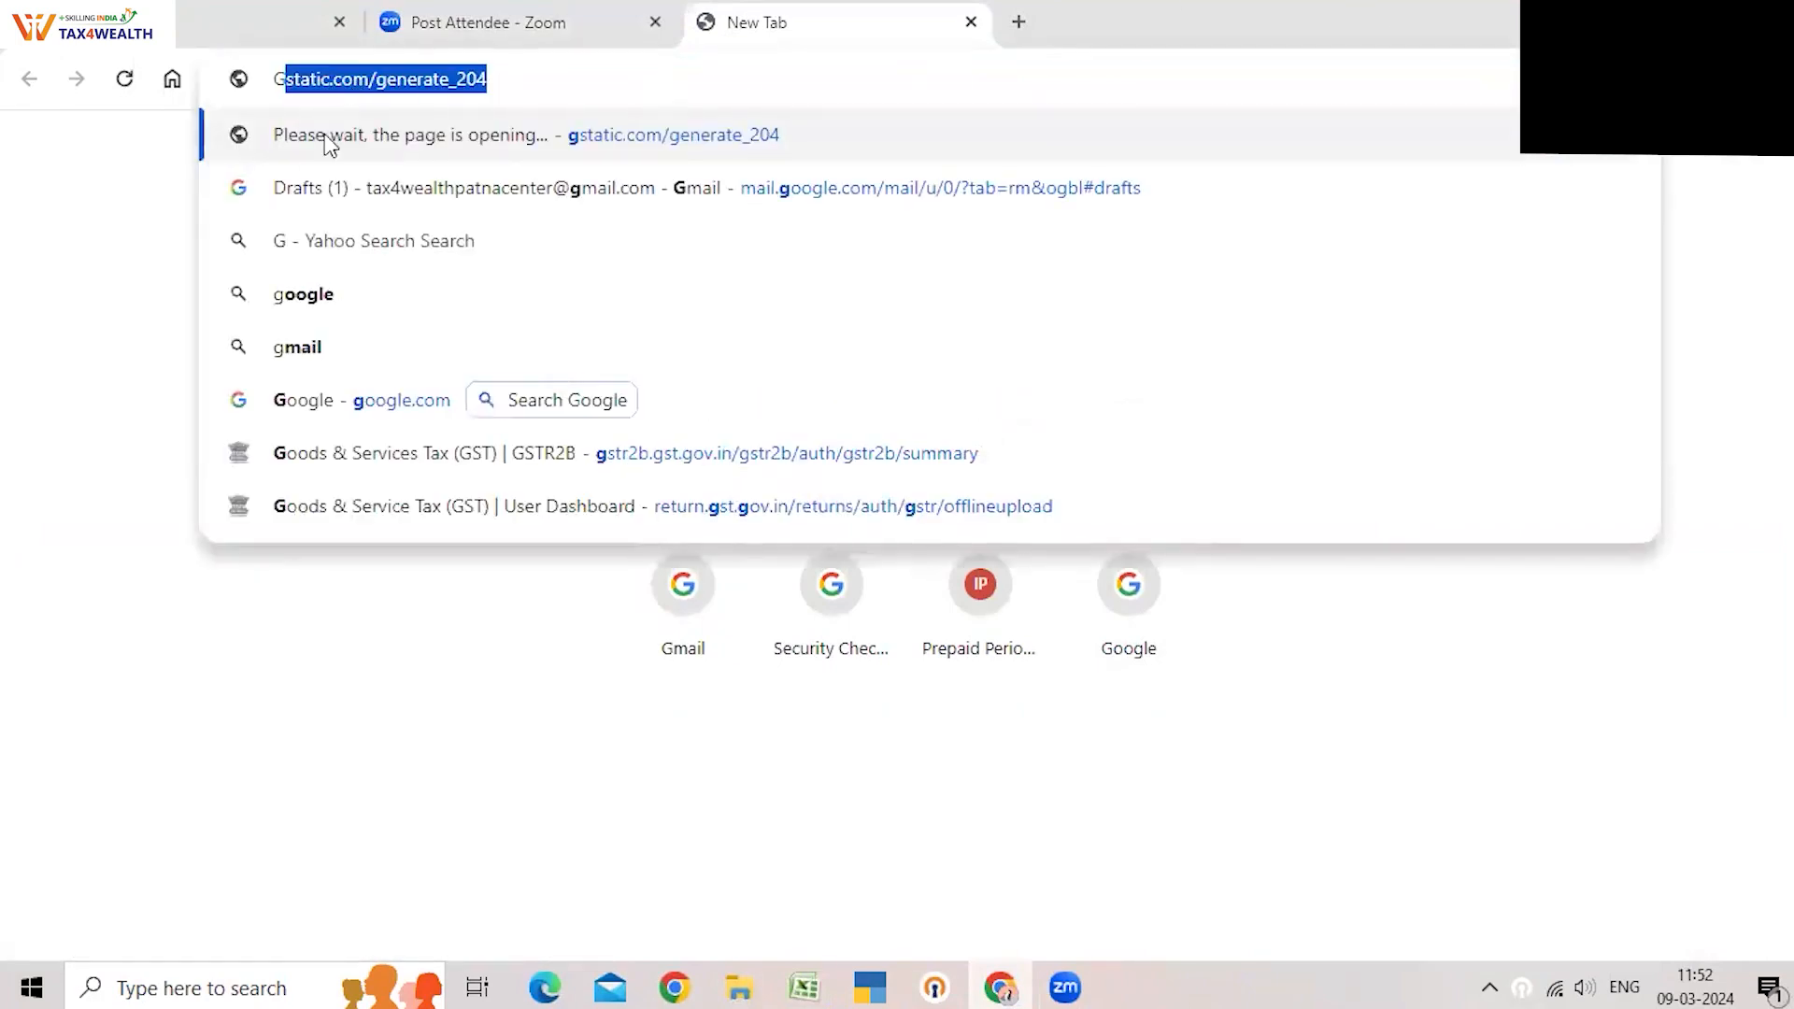
pyautogui.click(346, 213)
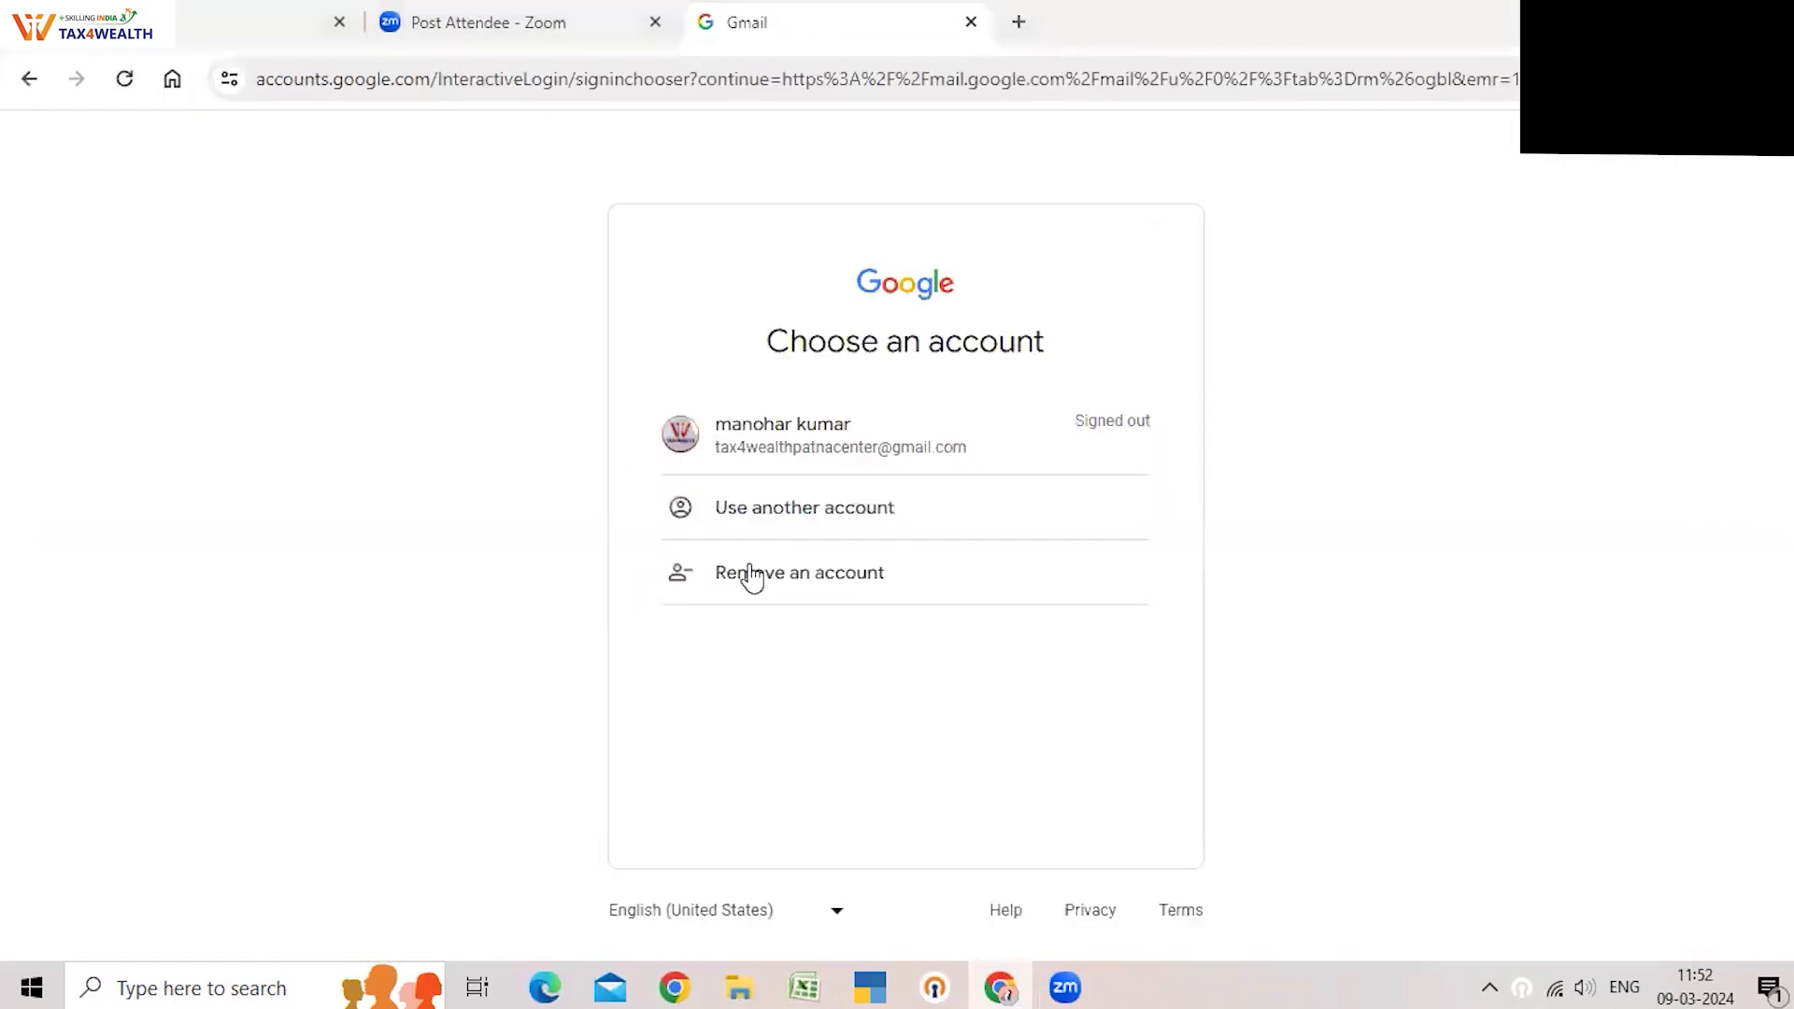
pyautogui.click(1647, 17)
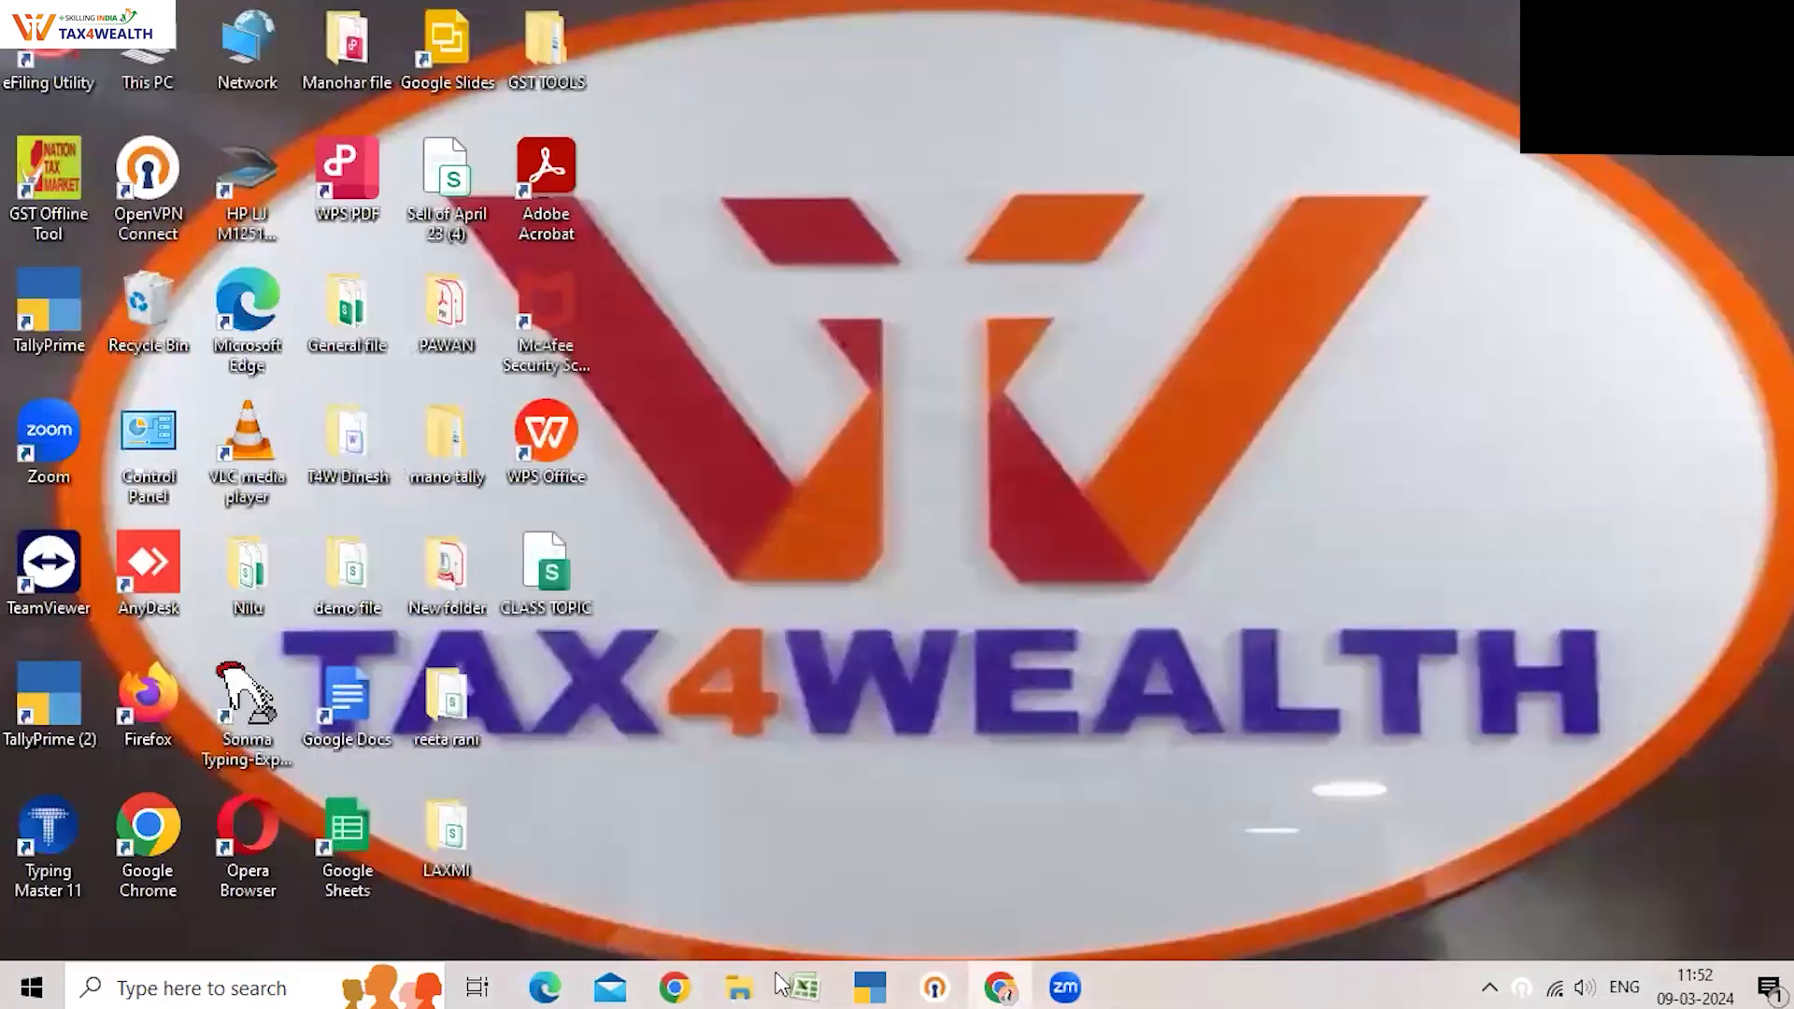
pyautogui.click(802, 987)
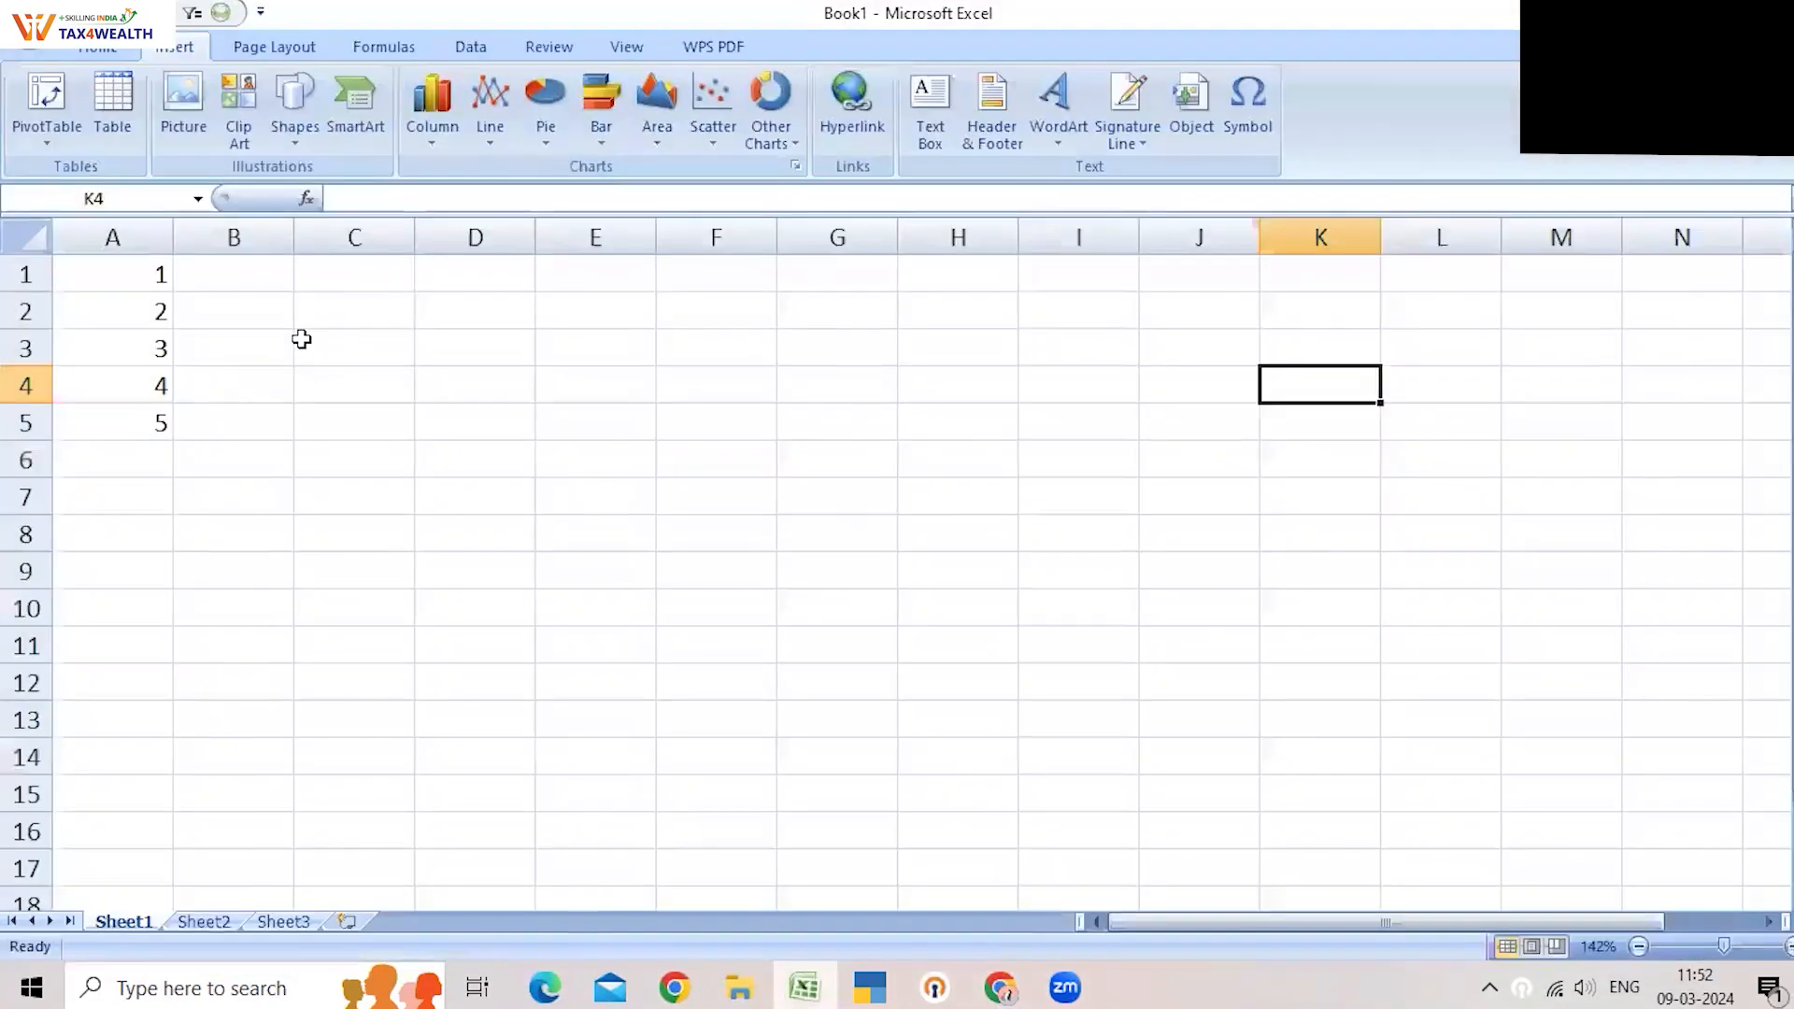
pyautogui.click(301, 339)
pyautogui.click(481, 423)
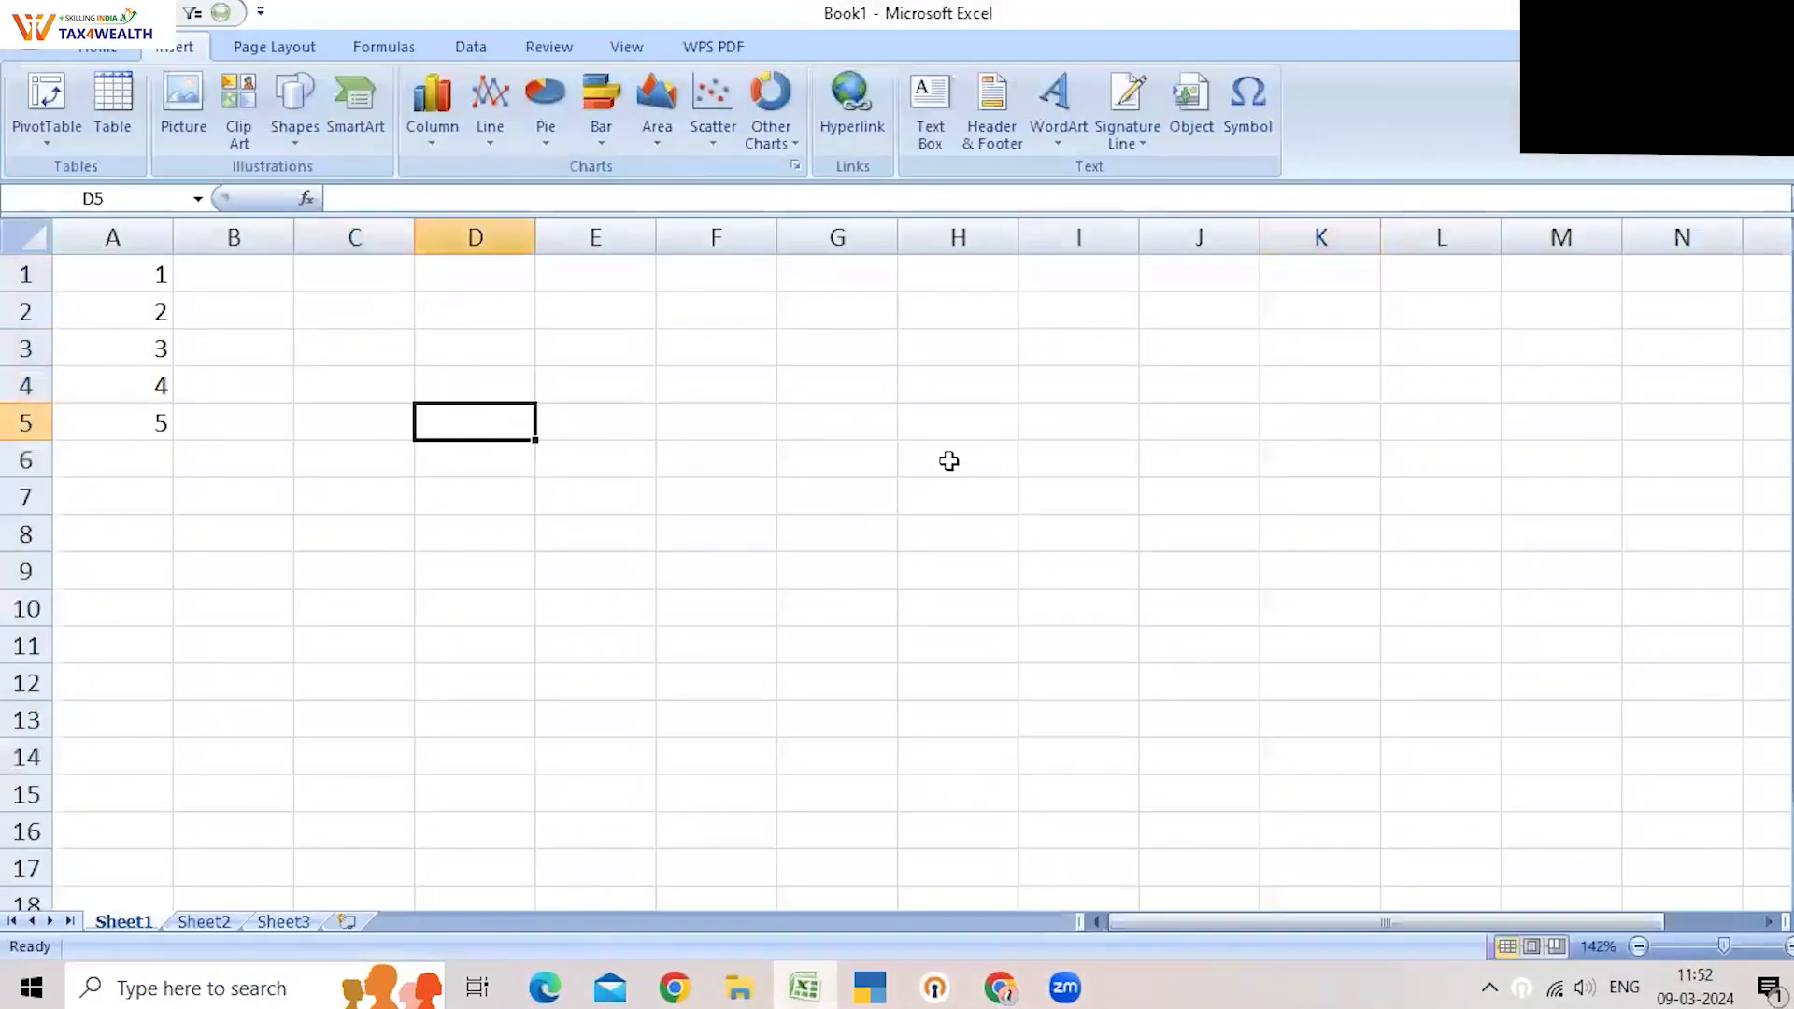
pyautogui.click(949, 461)
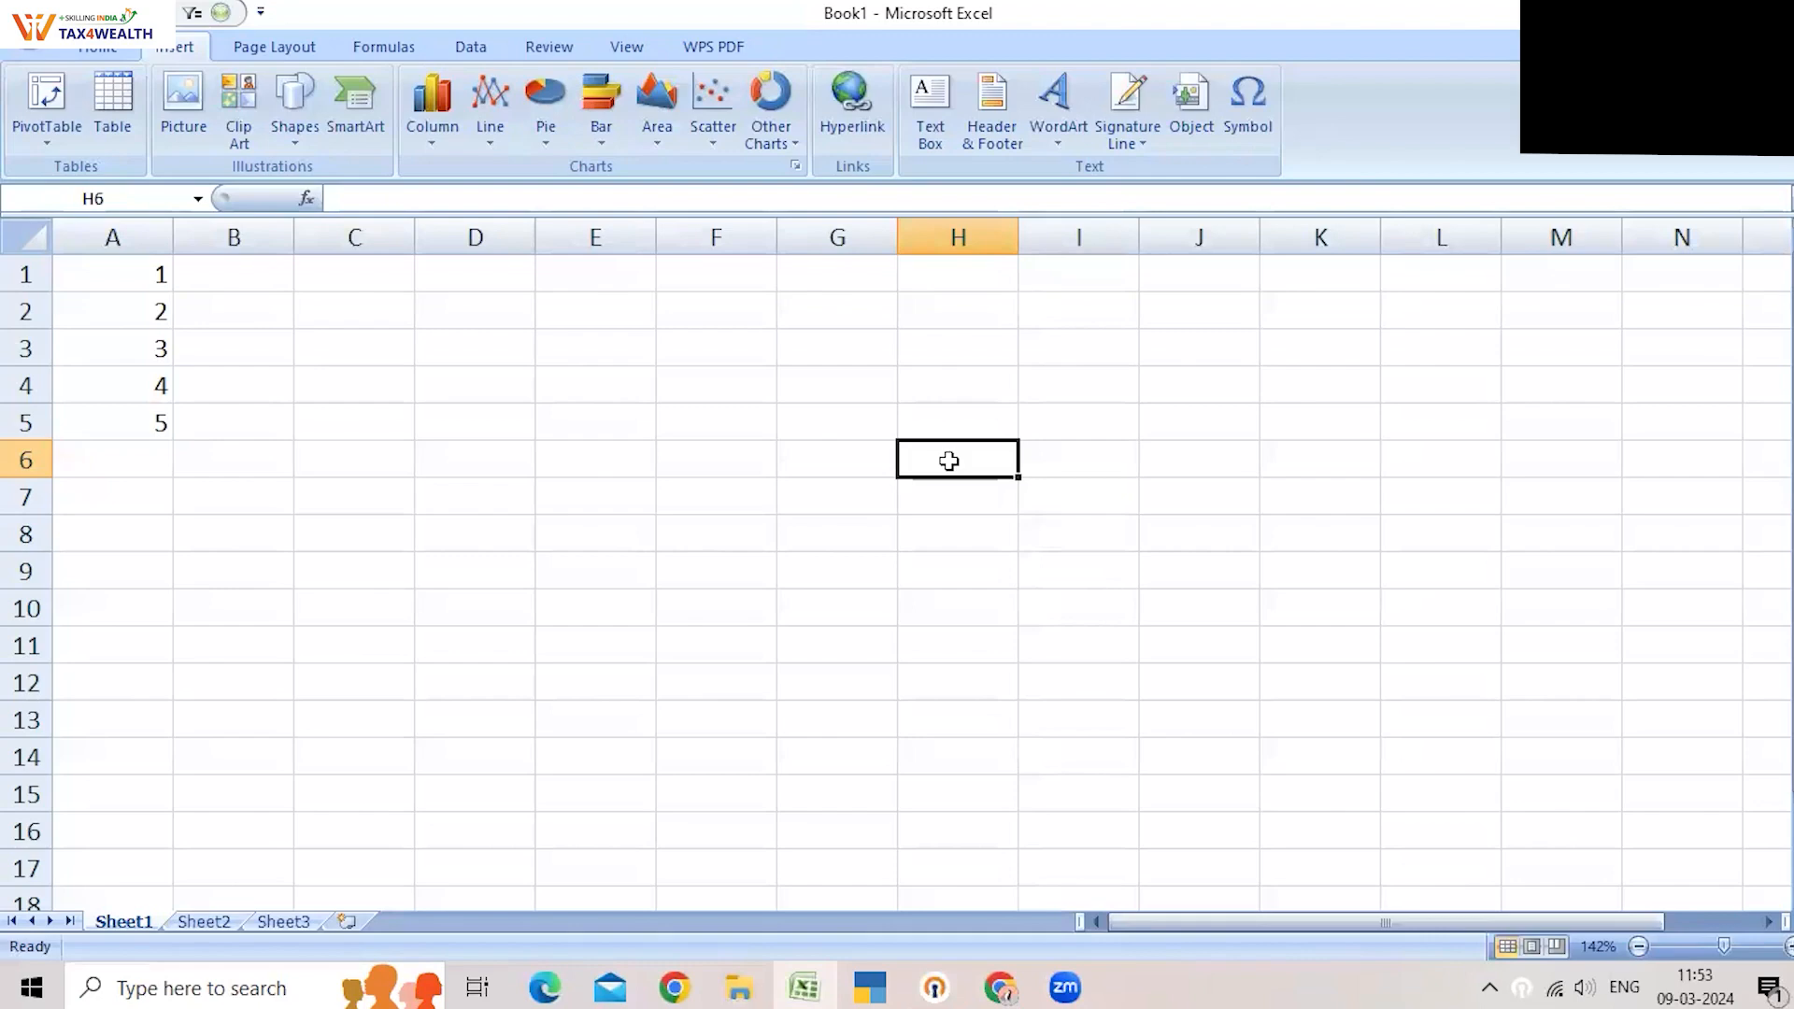
pyautogui.click(486, 504)
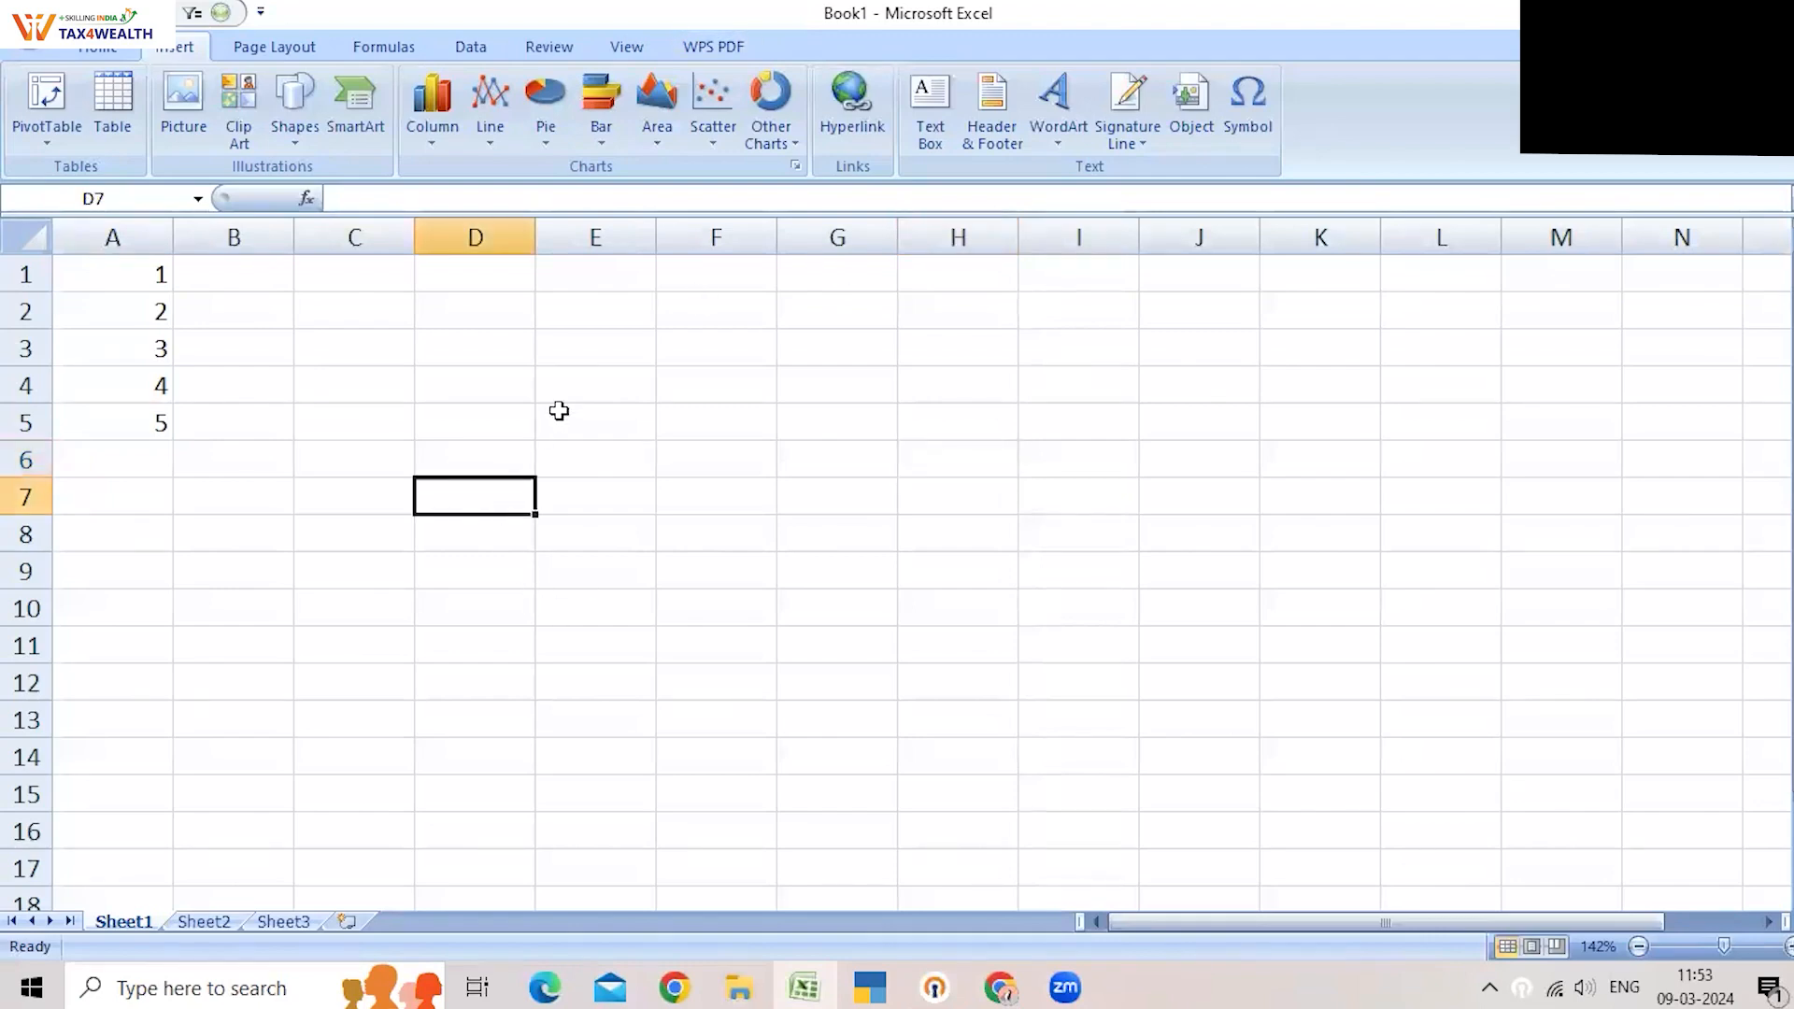
pyautogui.click(559, 412)
pyautogui.click(579, 382)
pyautogui.click(617, 489)
pyautogui.click(549, 352)
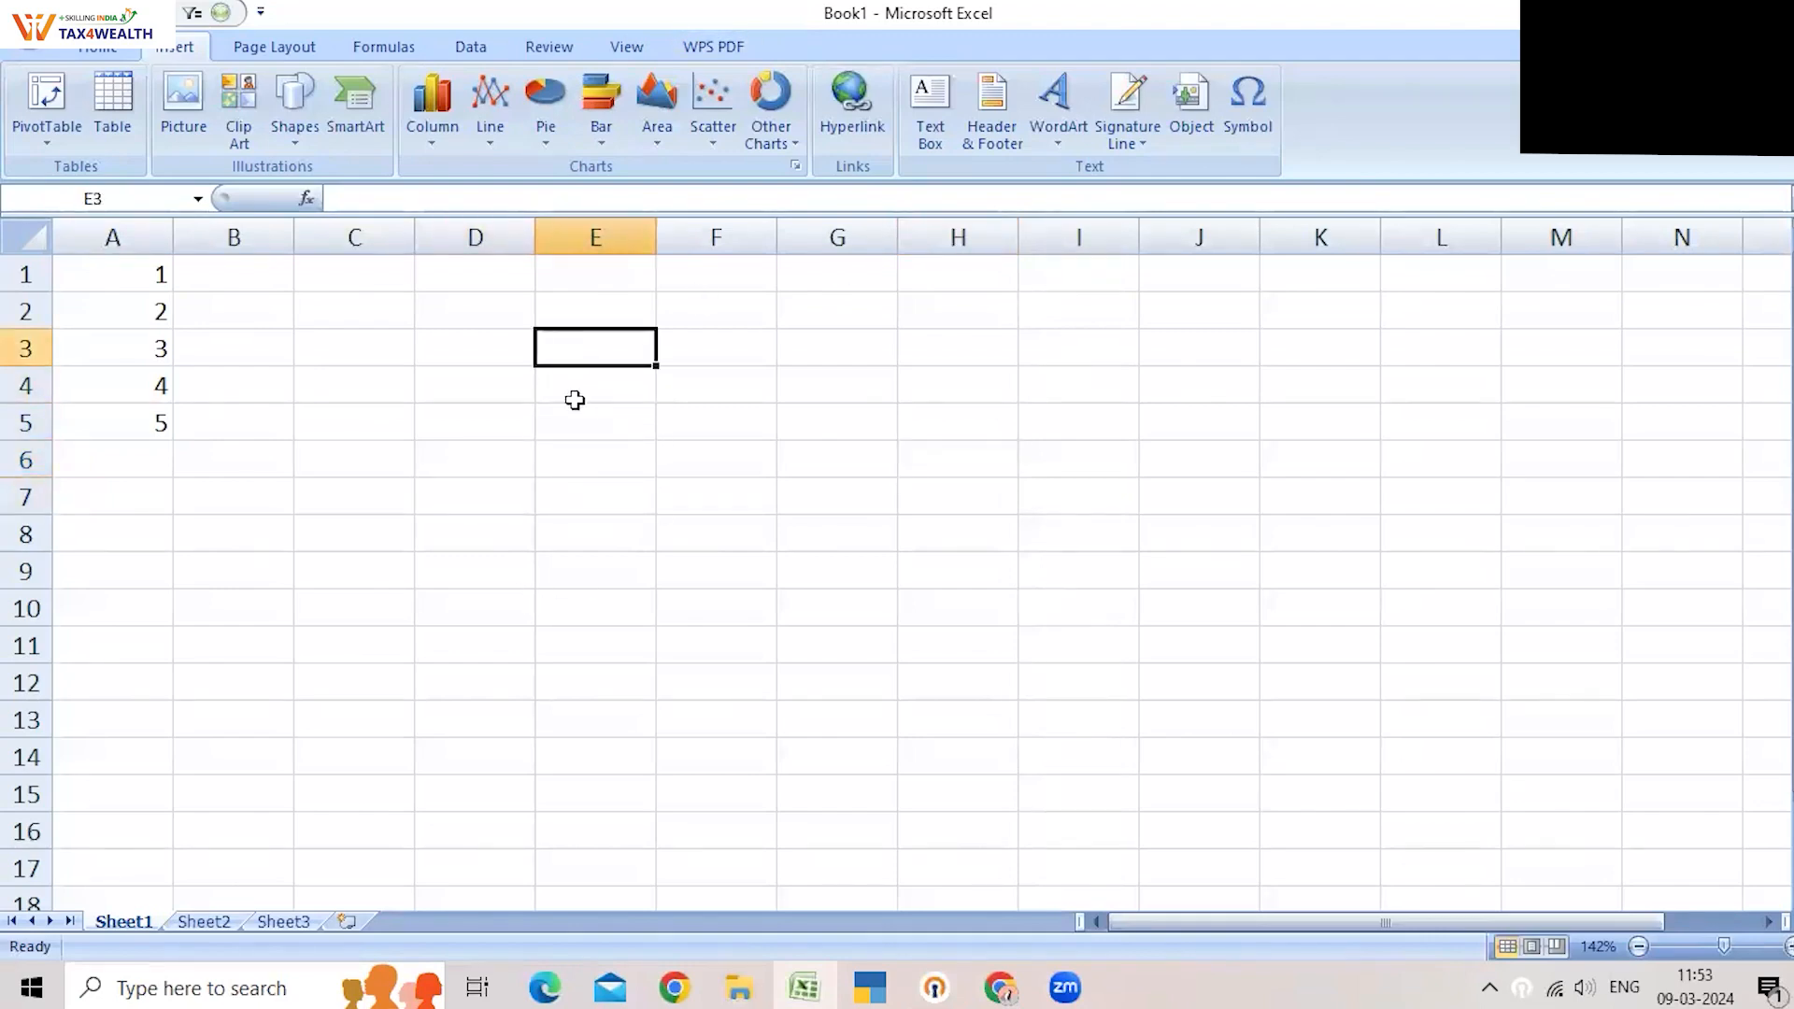
# Enter the text A in cell E4.
pyautogui.click(565, 389)
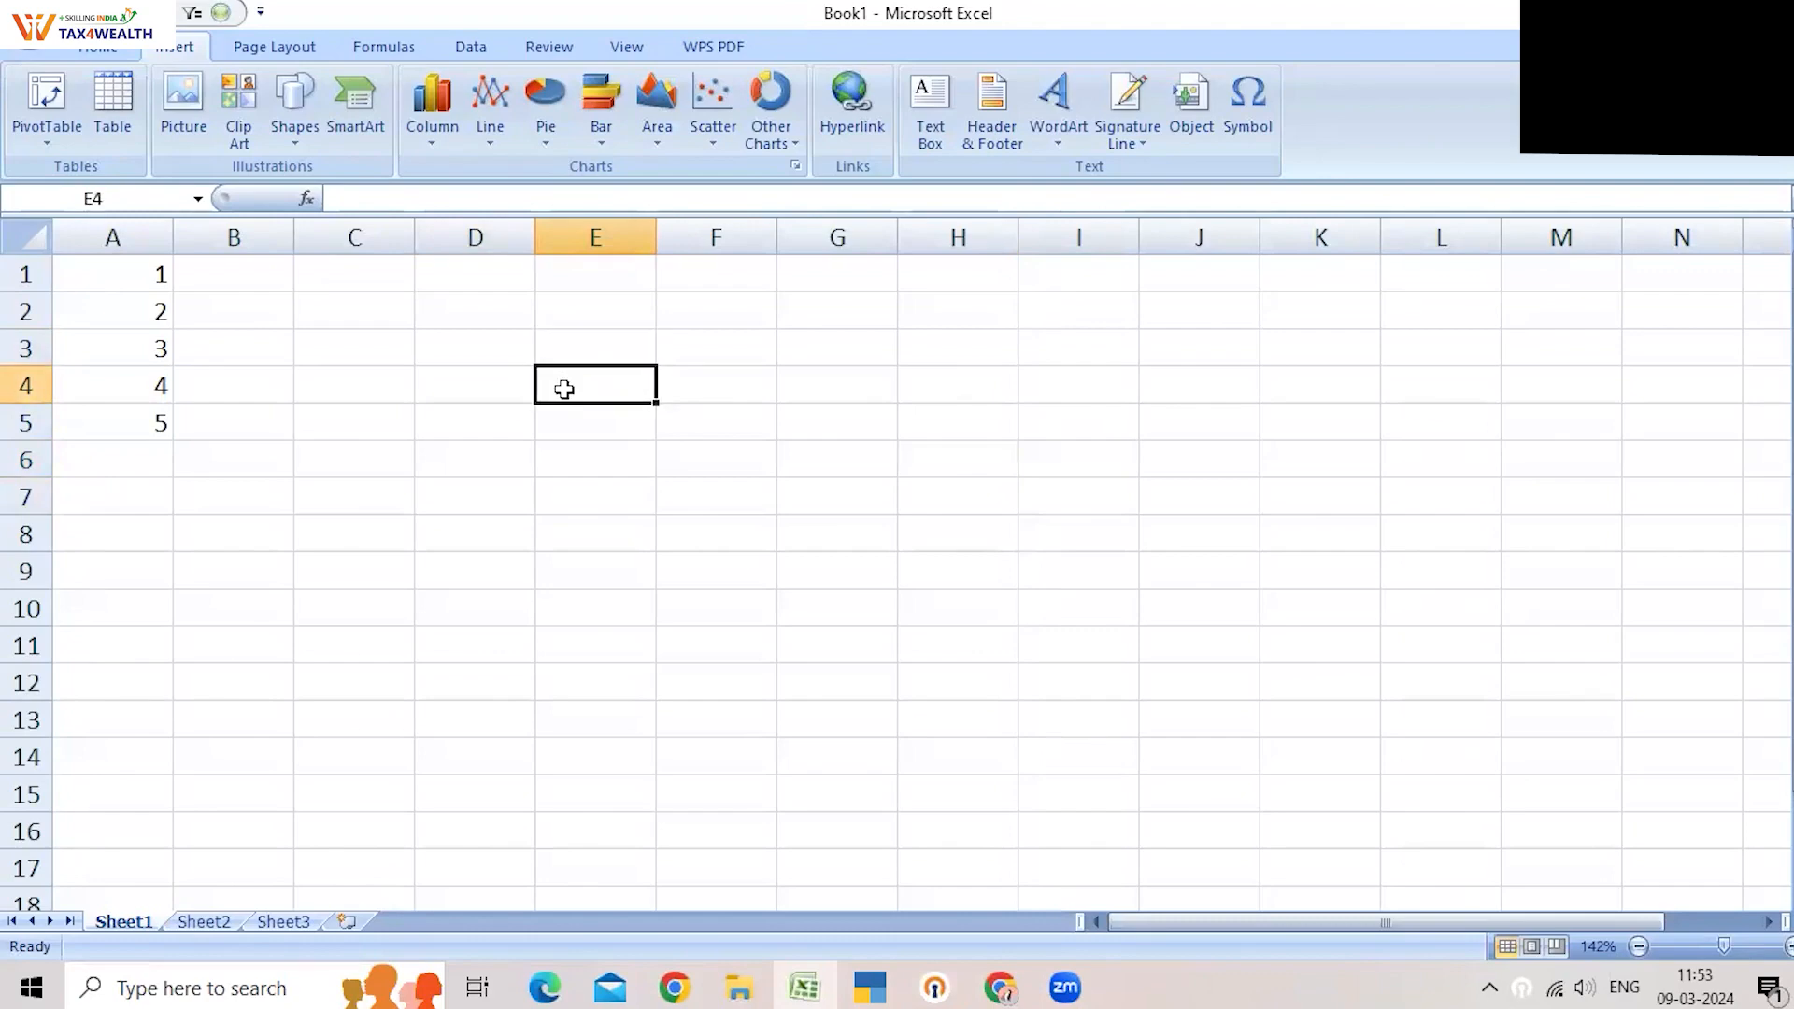
pyautogui.write('A')
pyautogui.click(703, 437)
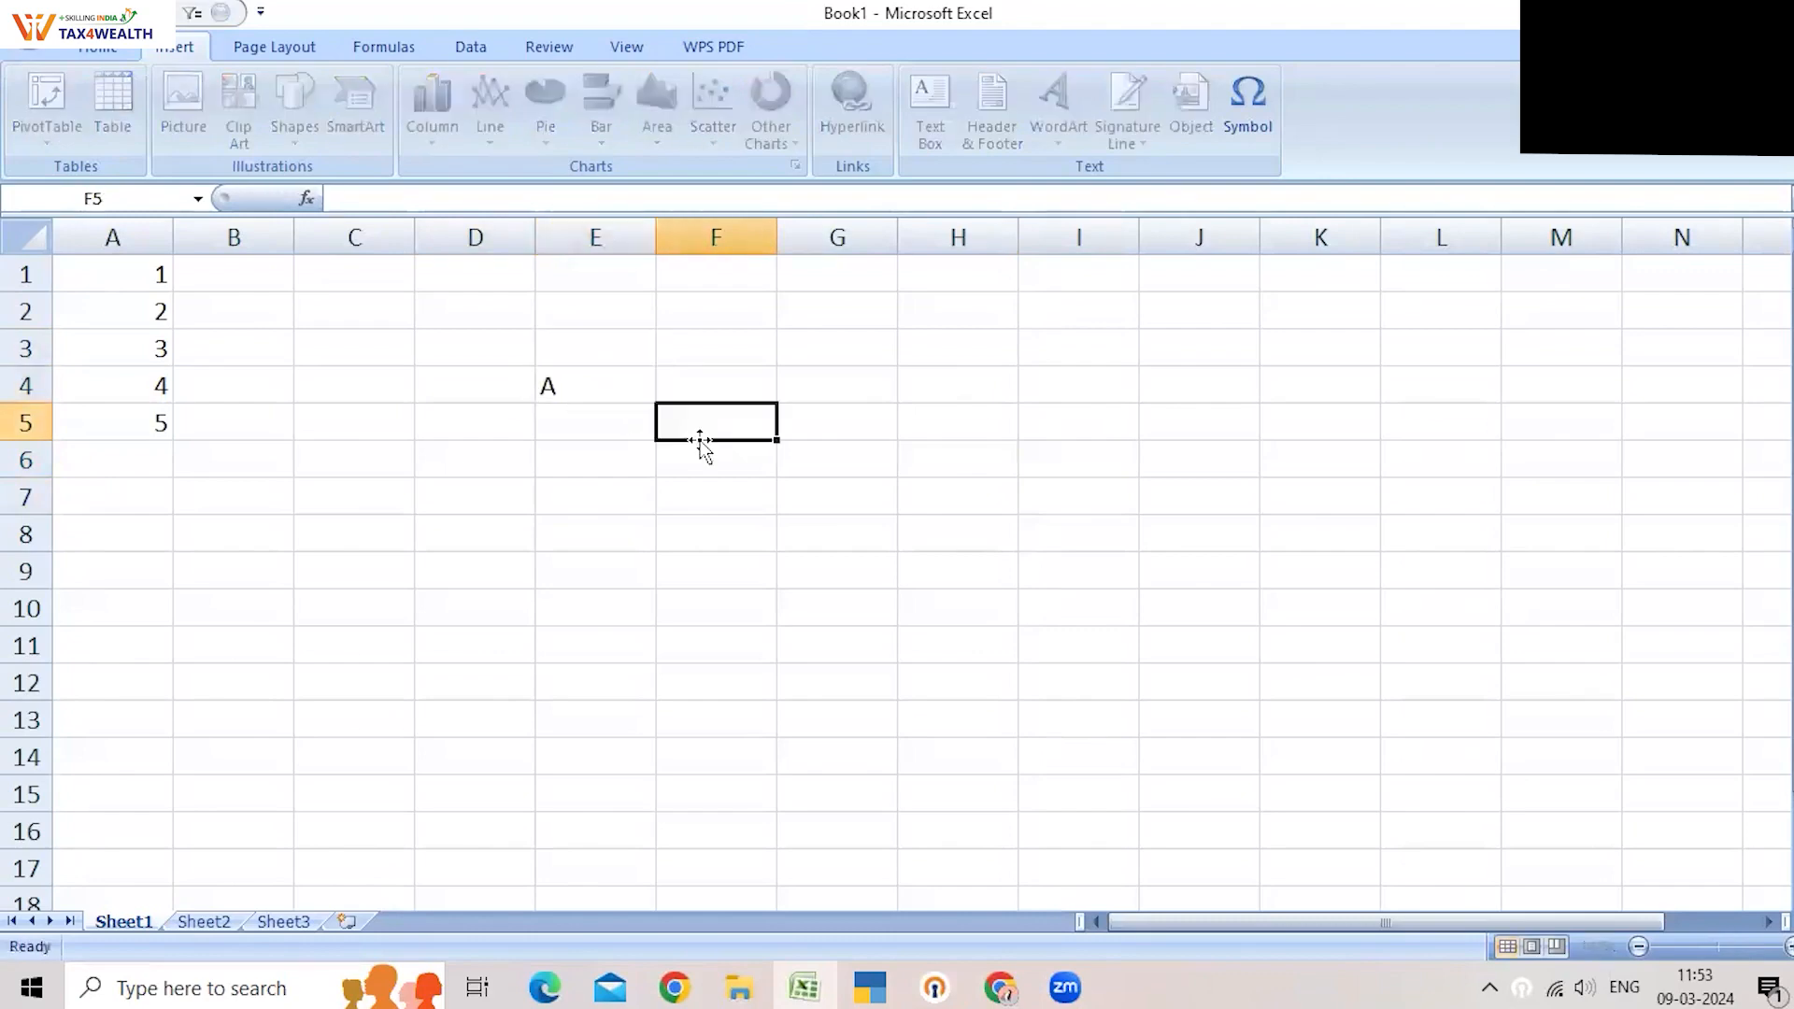
# Insert a hyperlink on cell E4 that links to the Pay Slip file in the Documents folder.
pyautogui.click(613, 400)
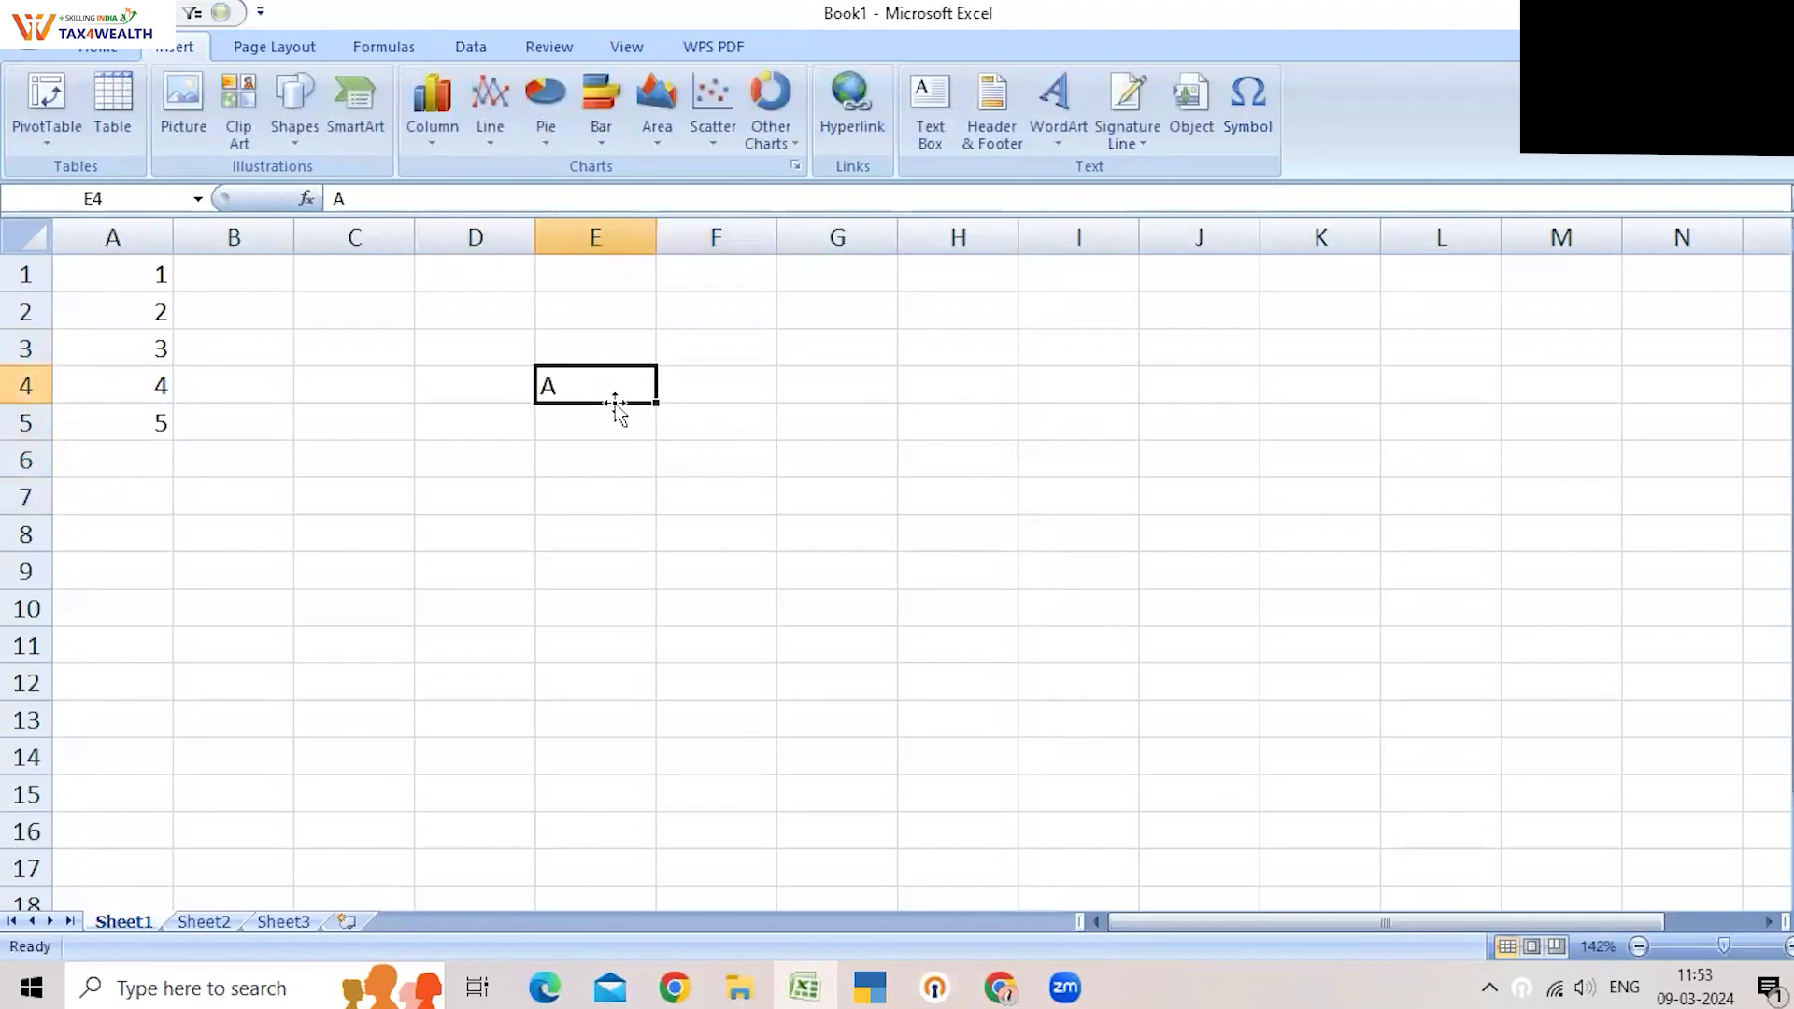
pyautogui.click(860, 122)
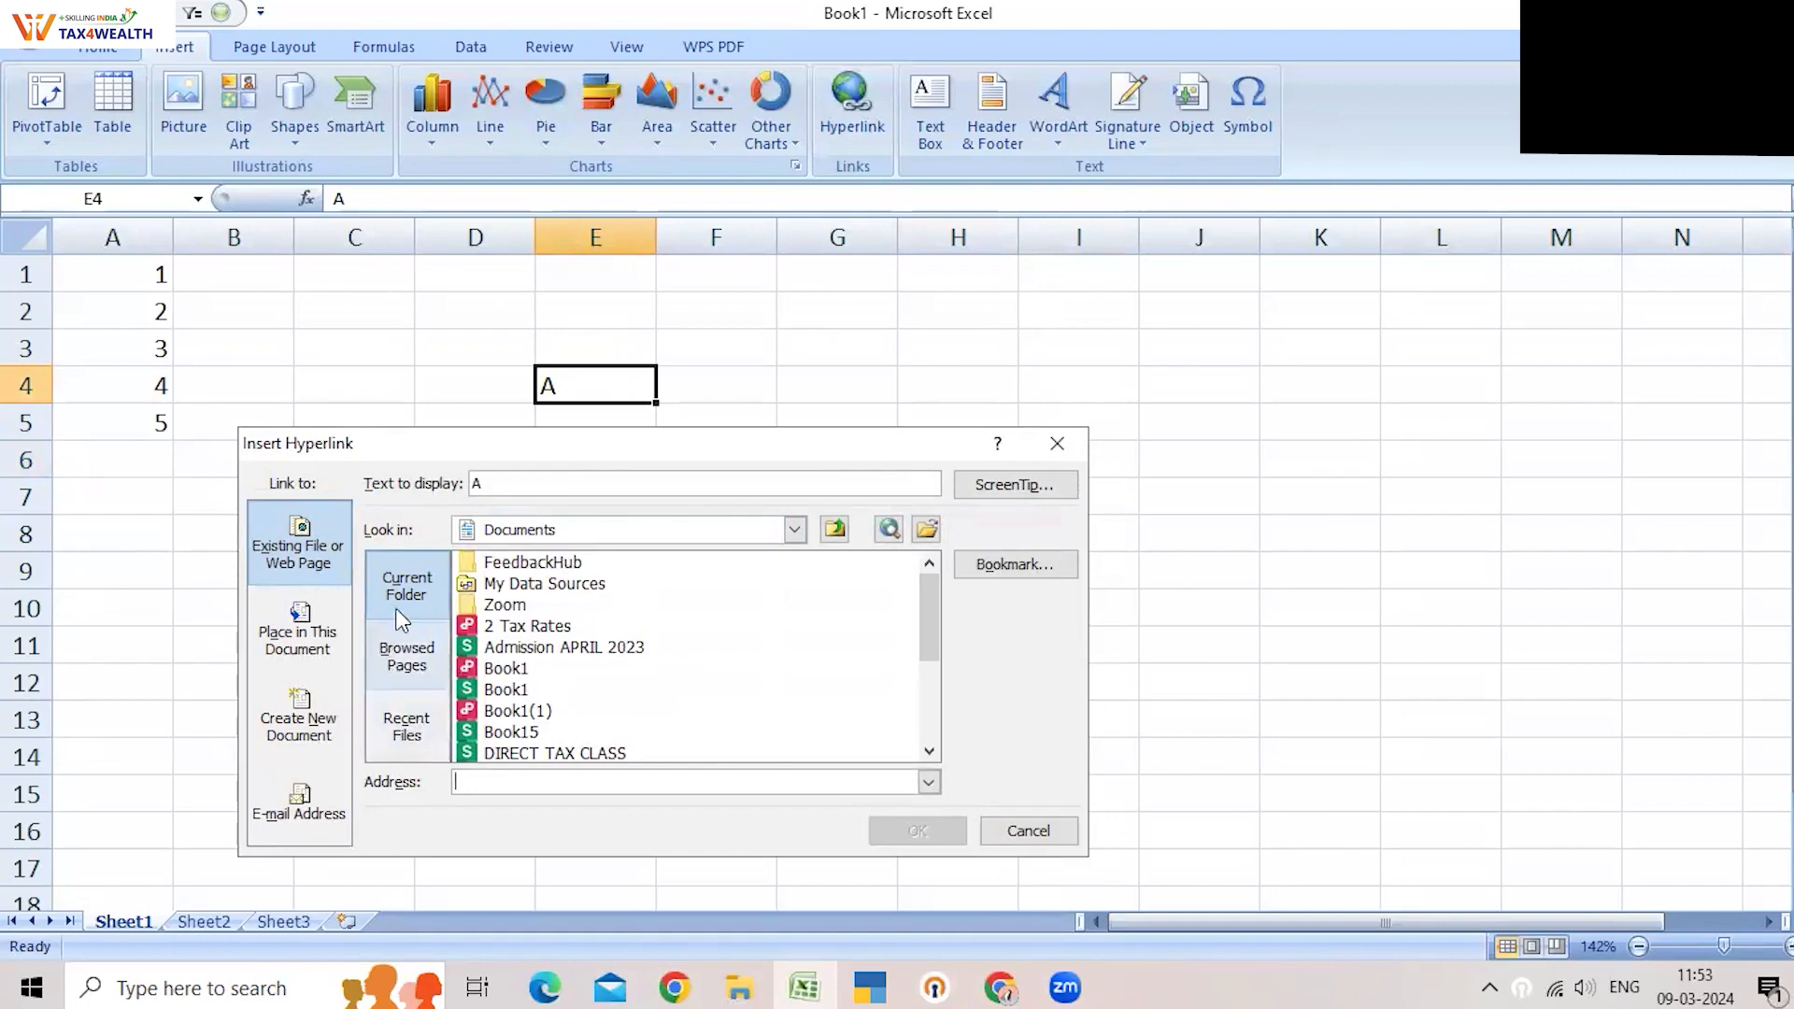
pyautogui.scroll(-3, 603, 663)
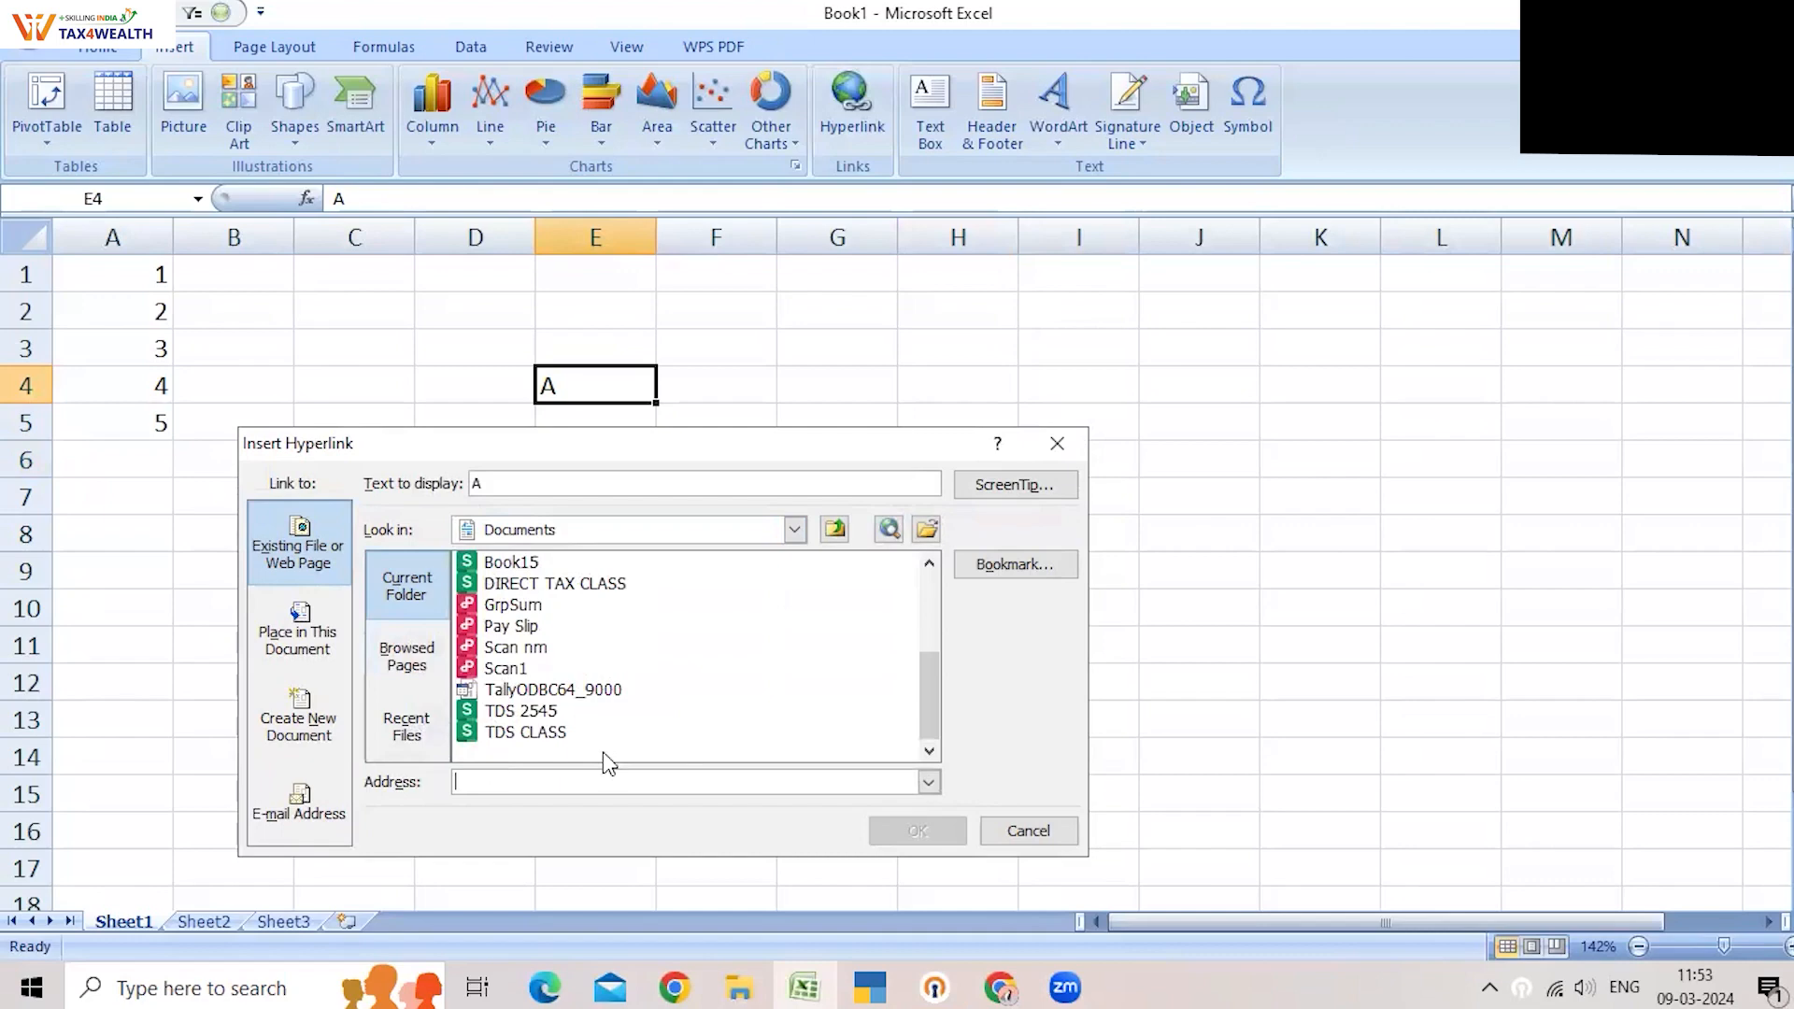
pyautogui.click(511, 626)
pyautogui.click(917, 831)
pyautogui.click(931, 563)
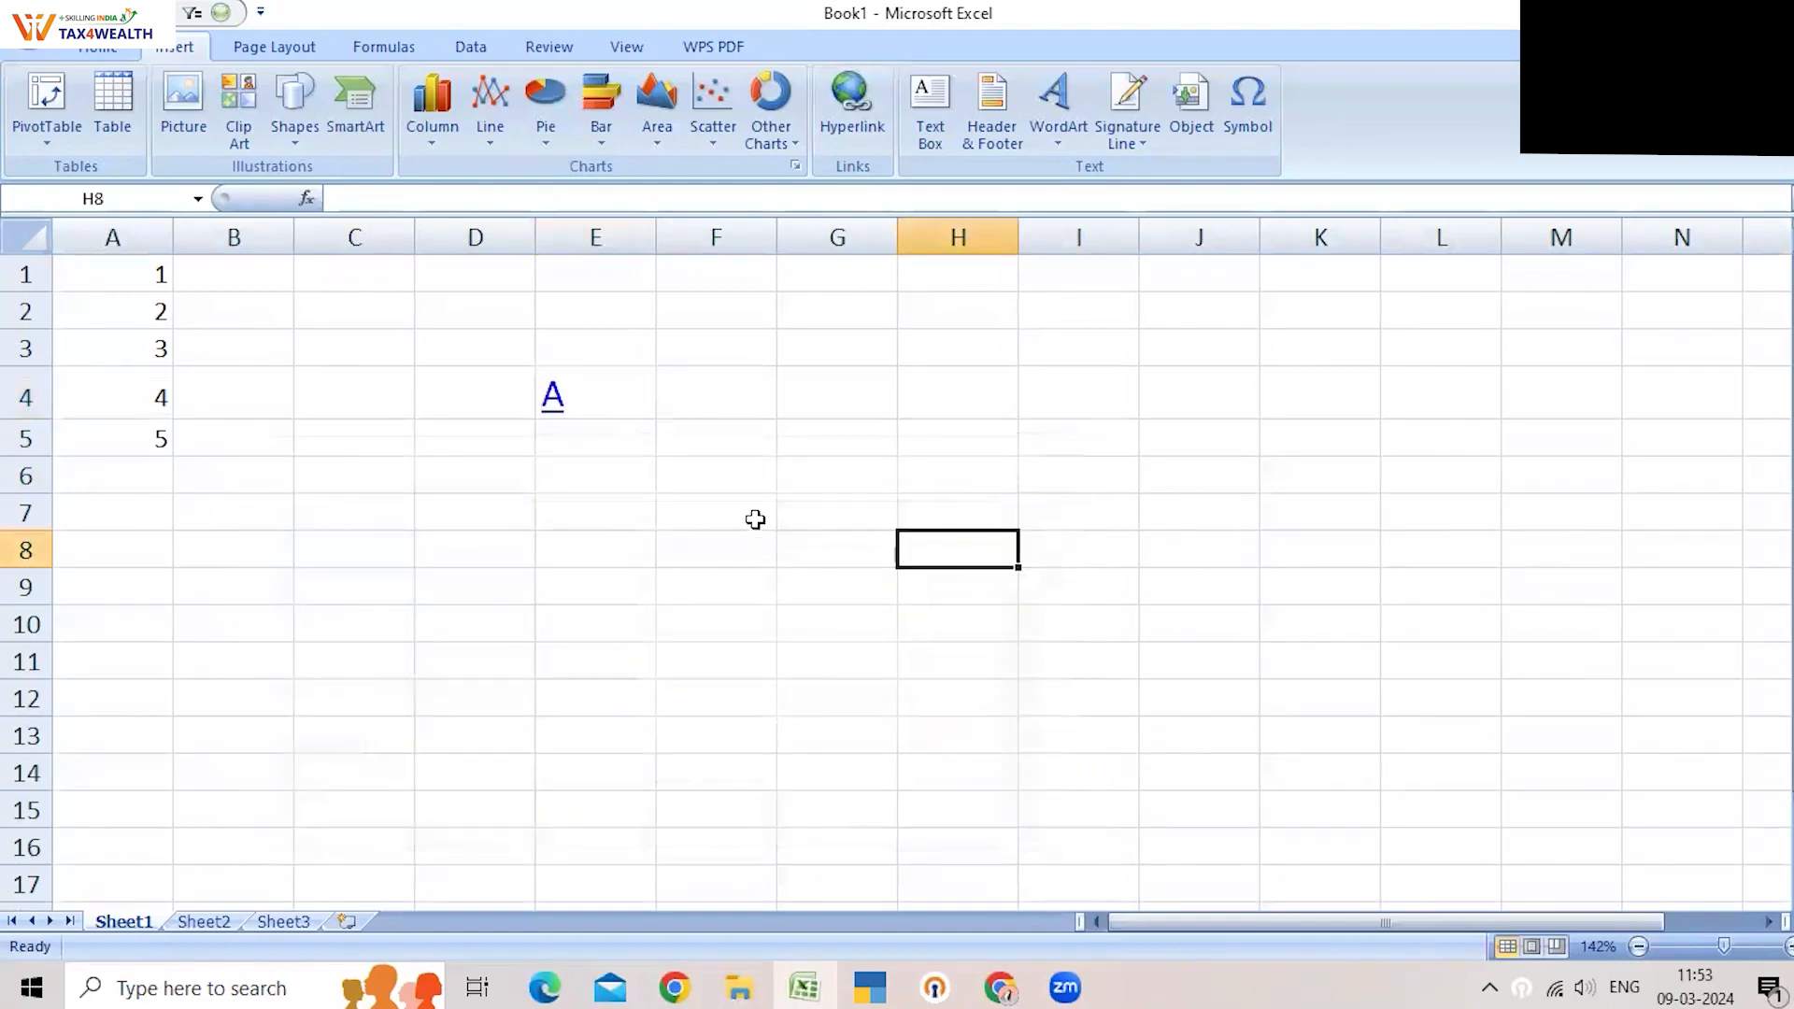
# Follow the E4 hyperlink, allow the Pay Slip PDF to open, and close it.
pyautogui.click(564, 410)
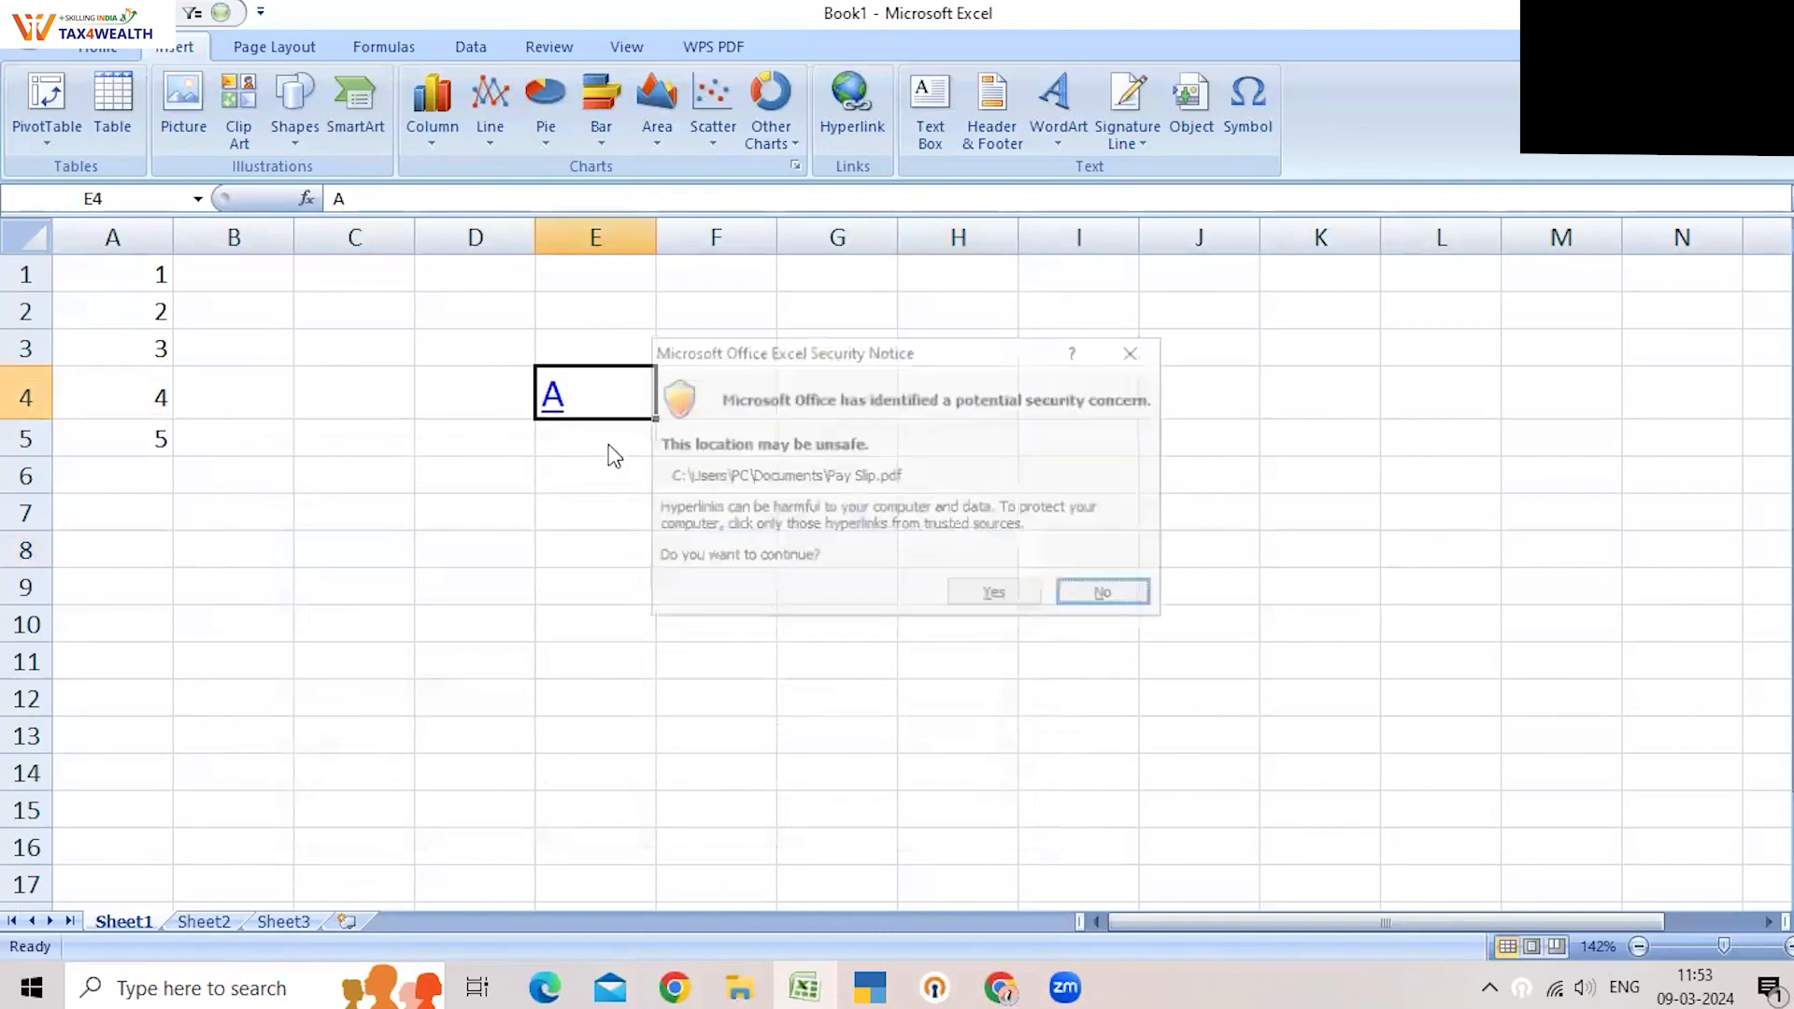
pyautogui.click(996, 597)
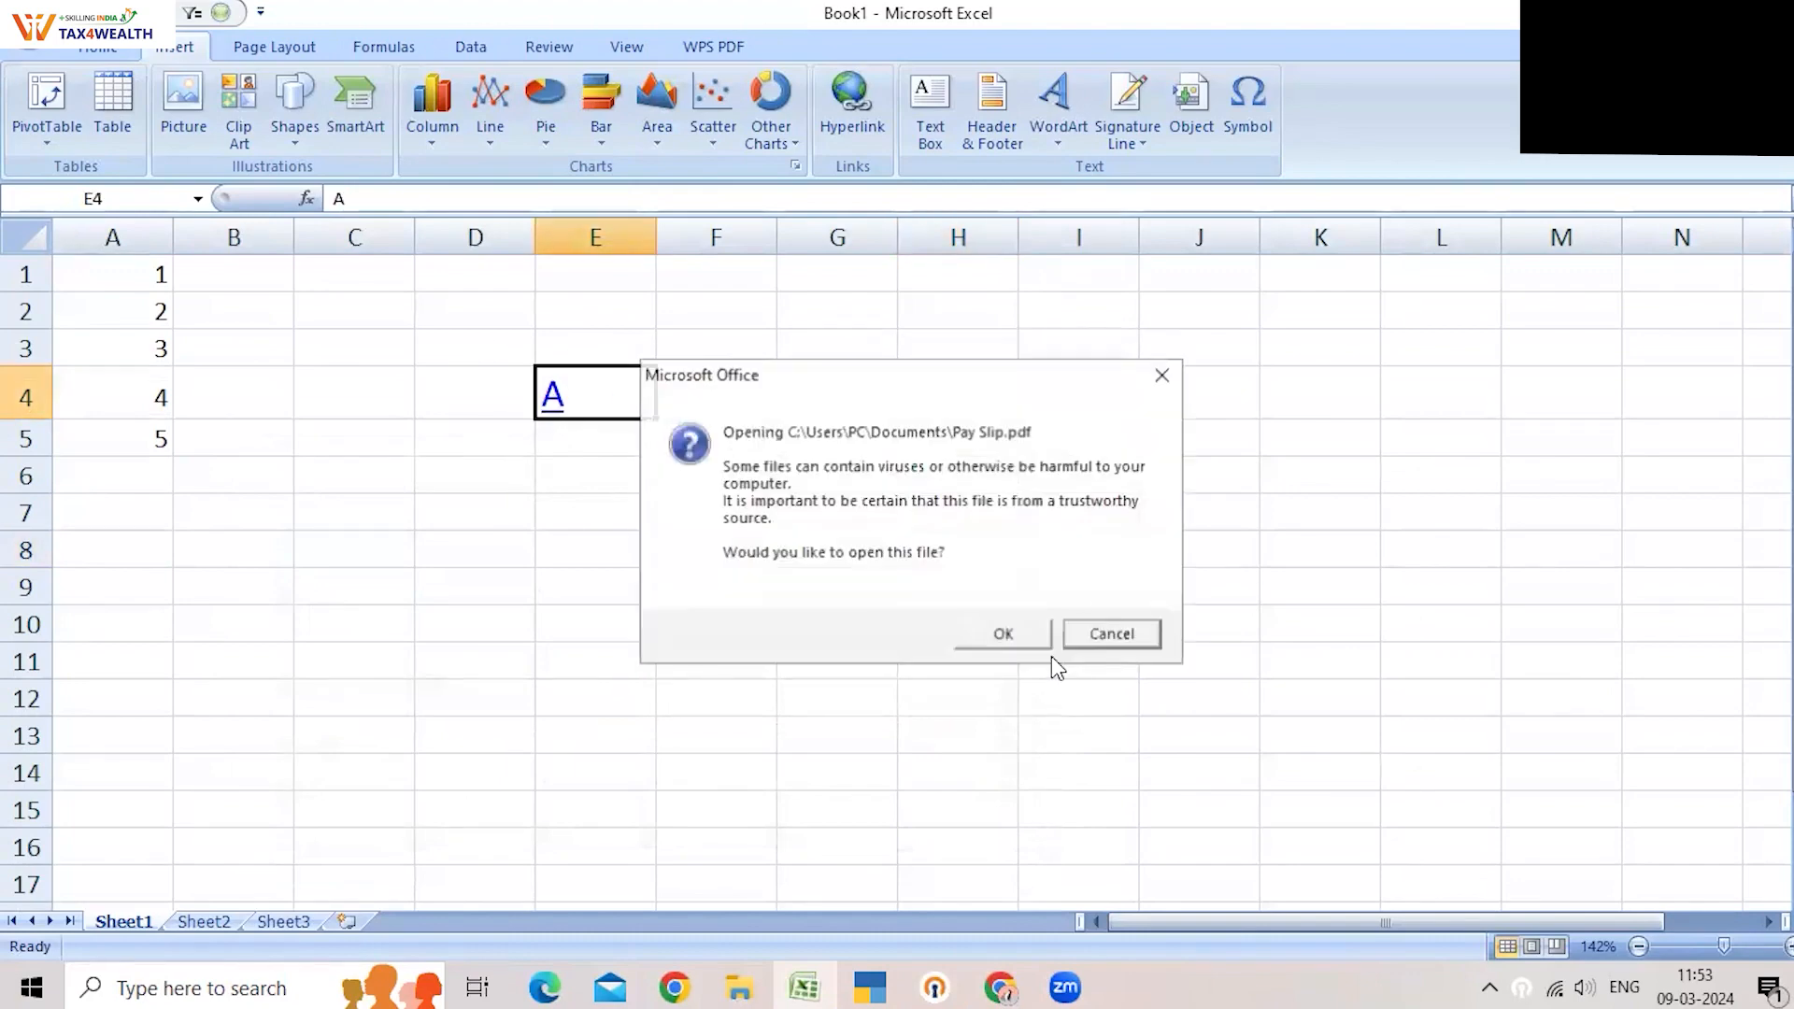
pyautogui.click(1002, 634)
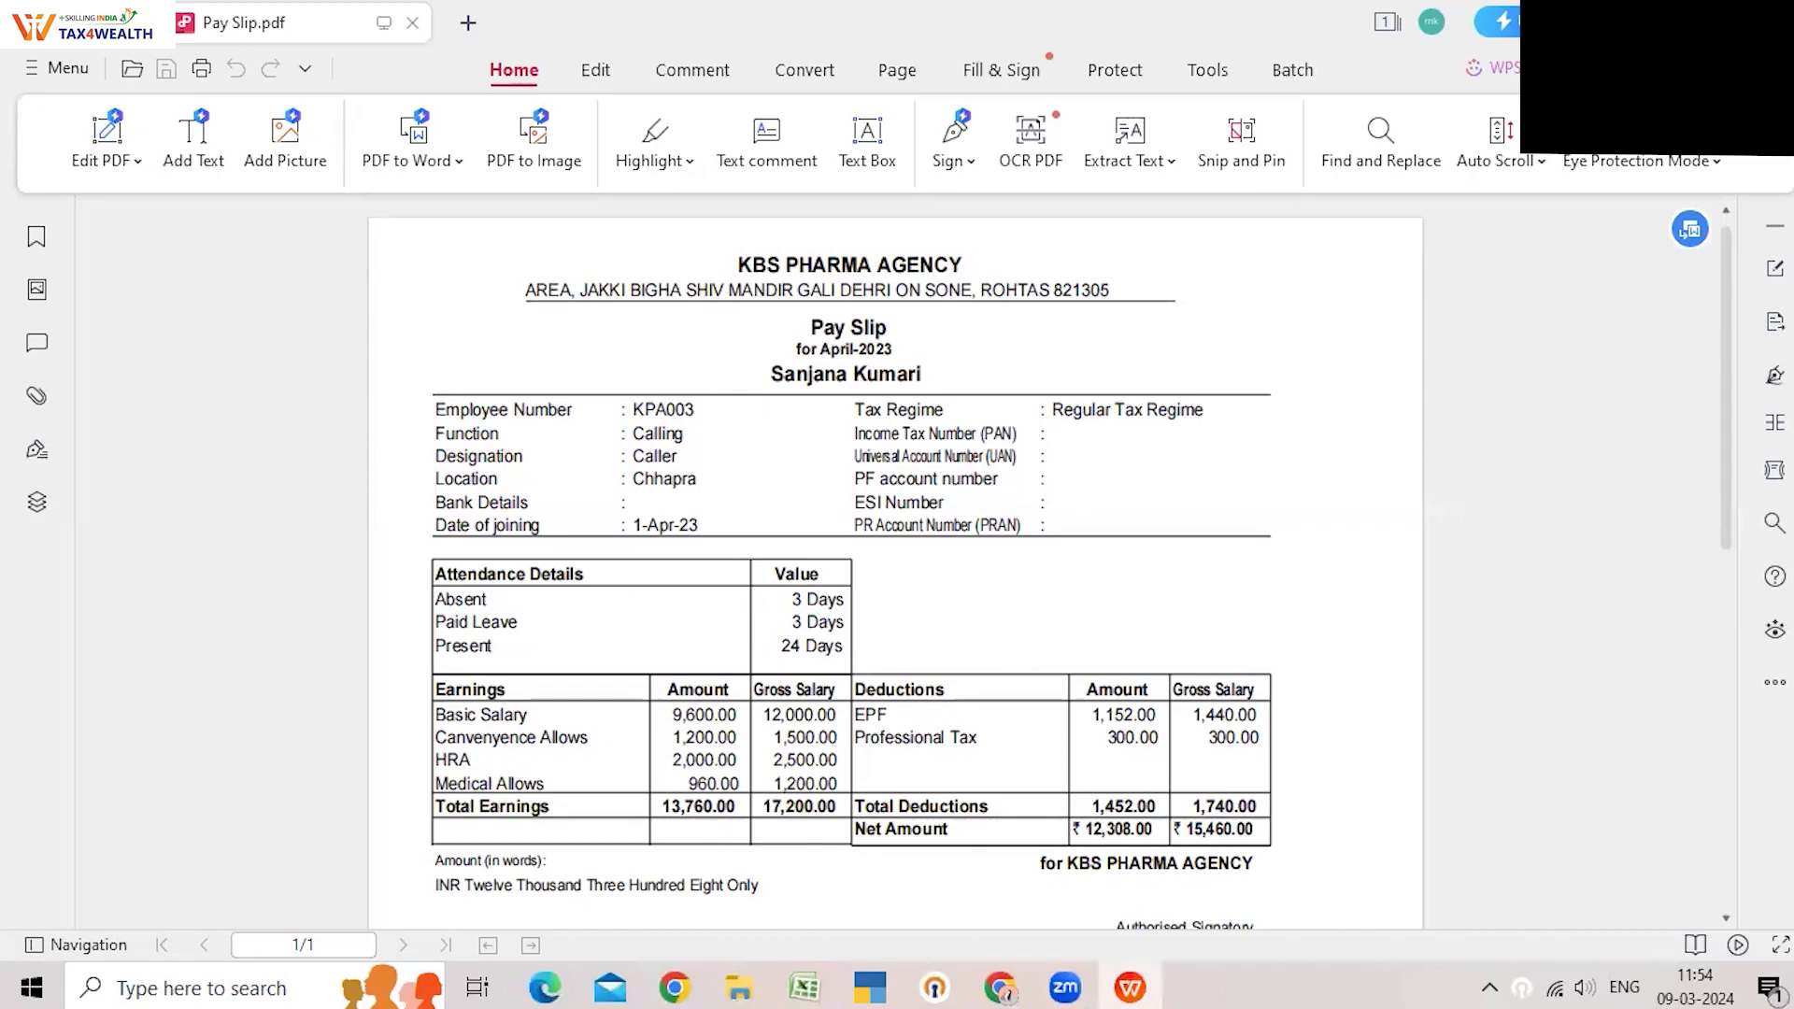
pyautogui.click(1767, 22)
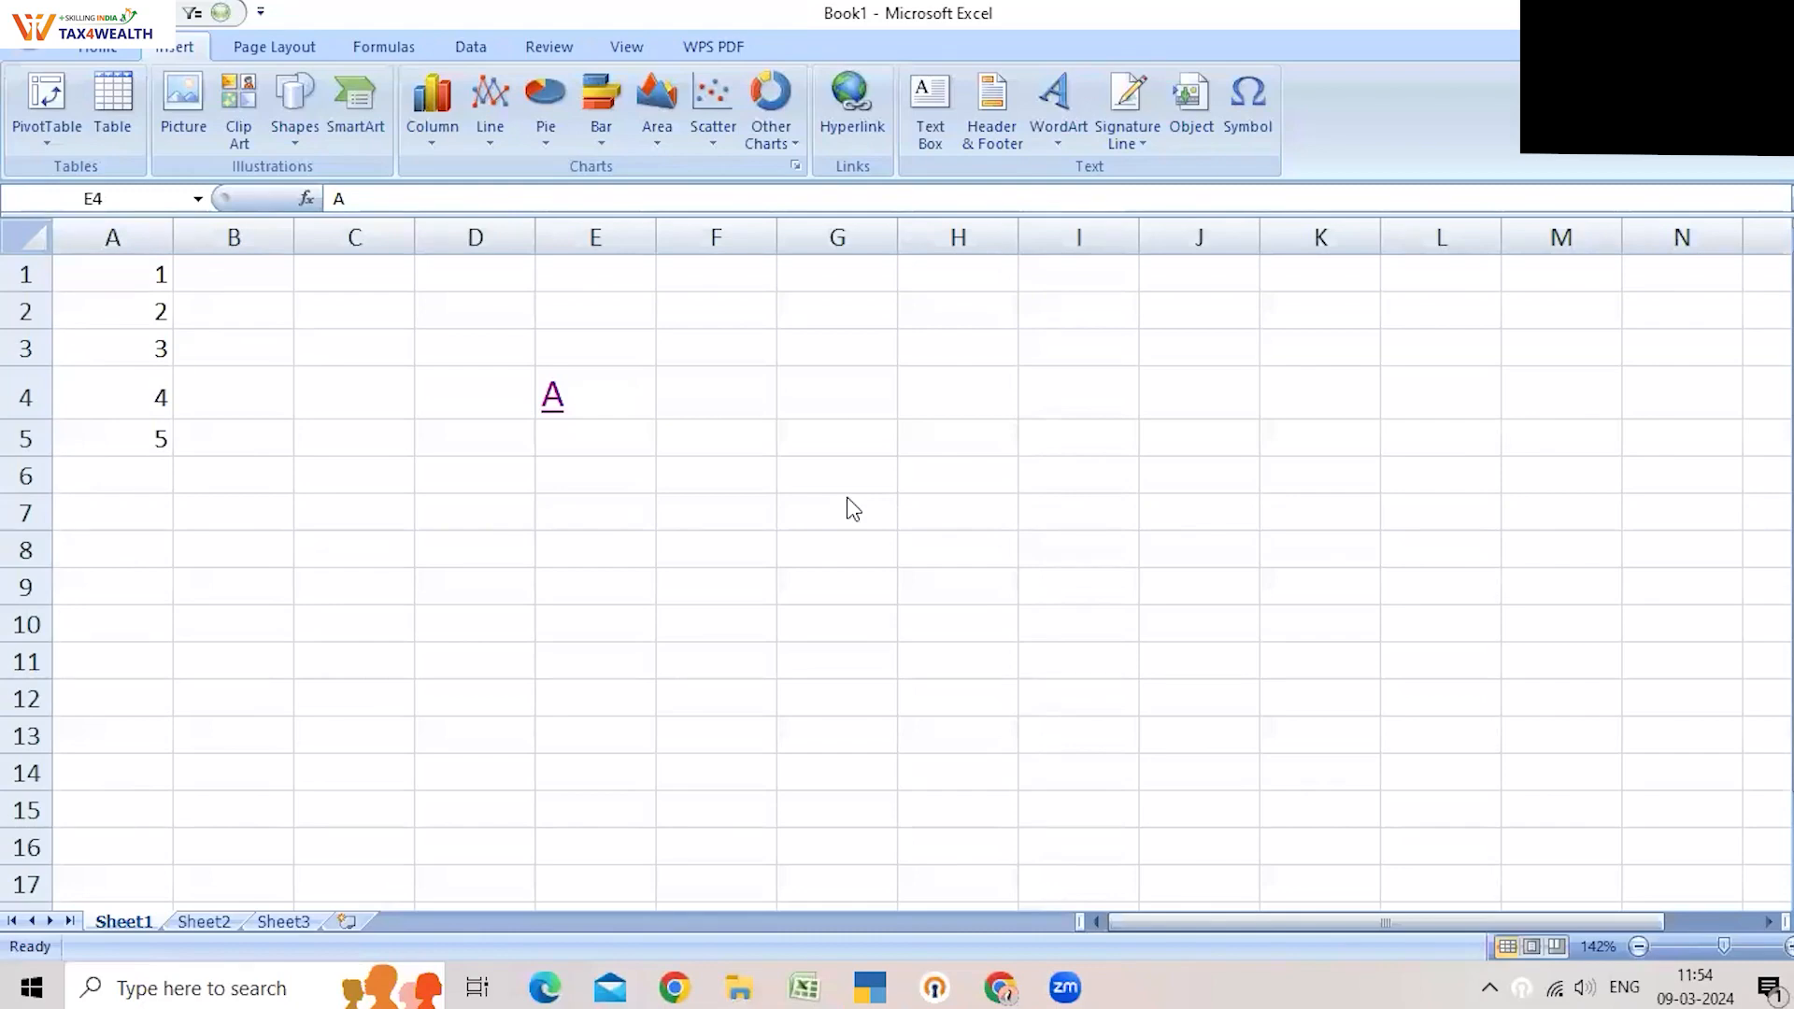
# Enter the text B in cell E6.
pyautogui.click(667, 486)
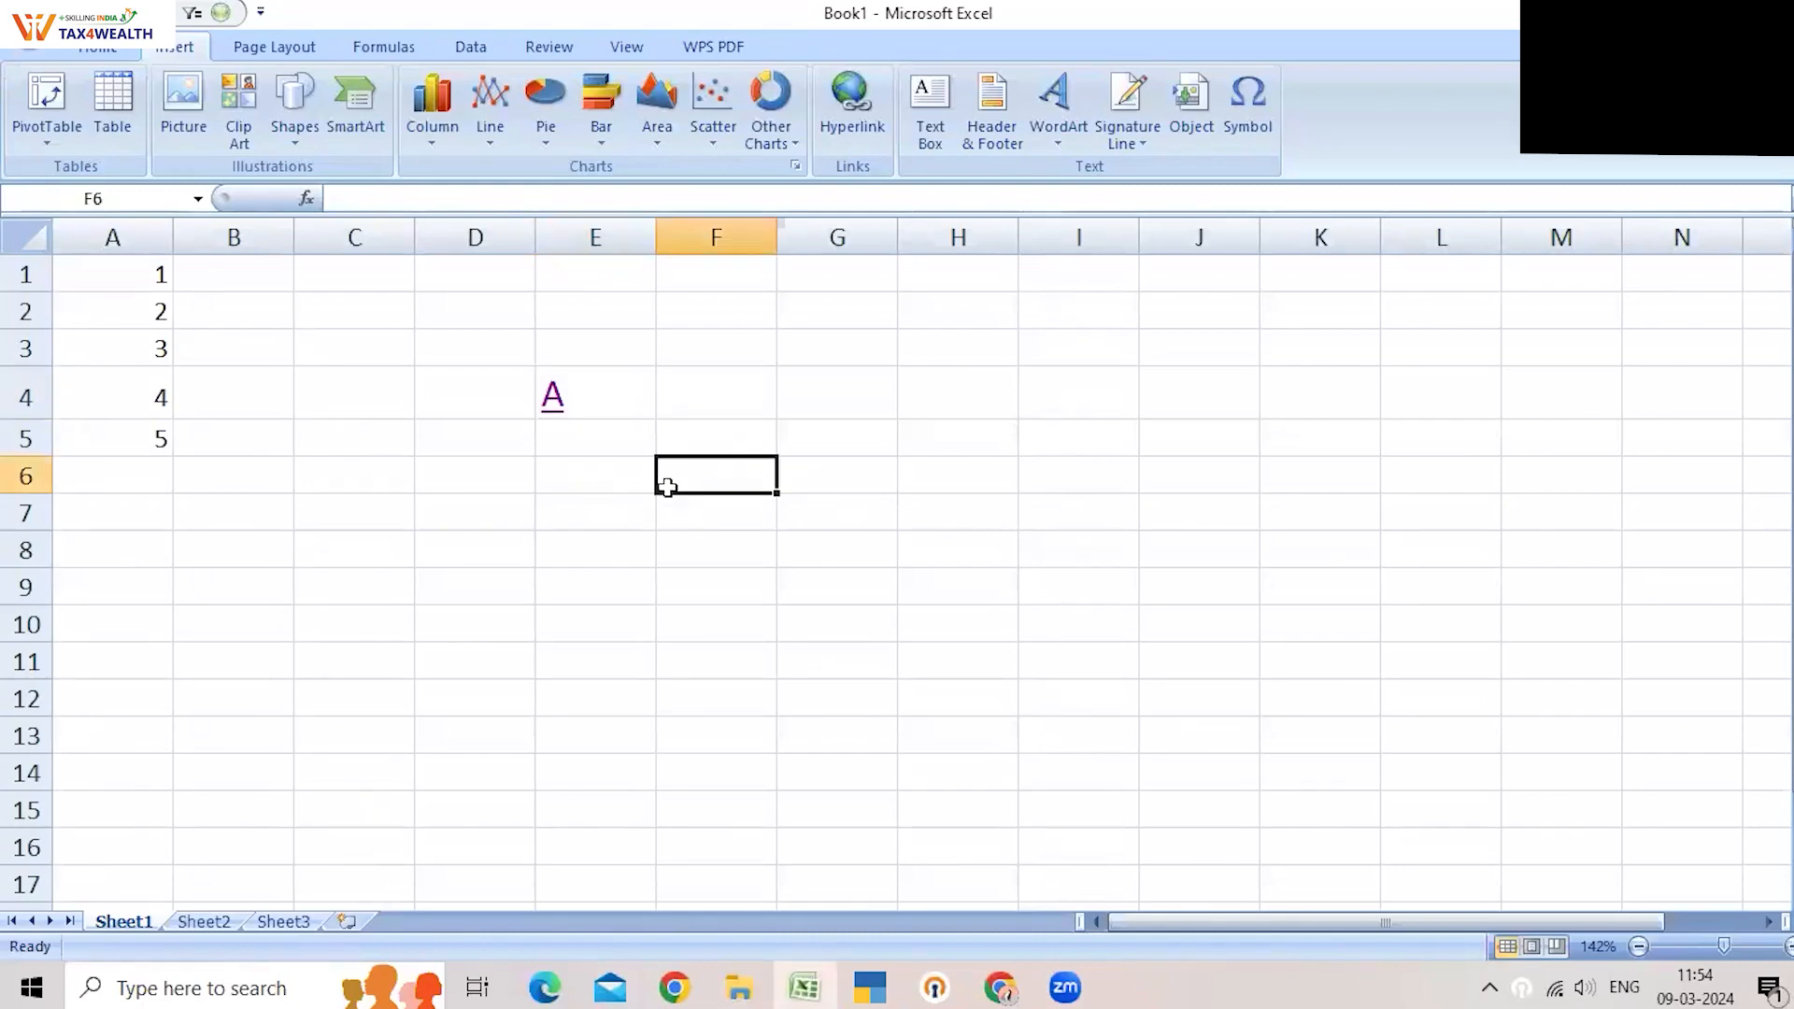
pyautogui.click(575, 465)
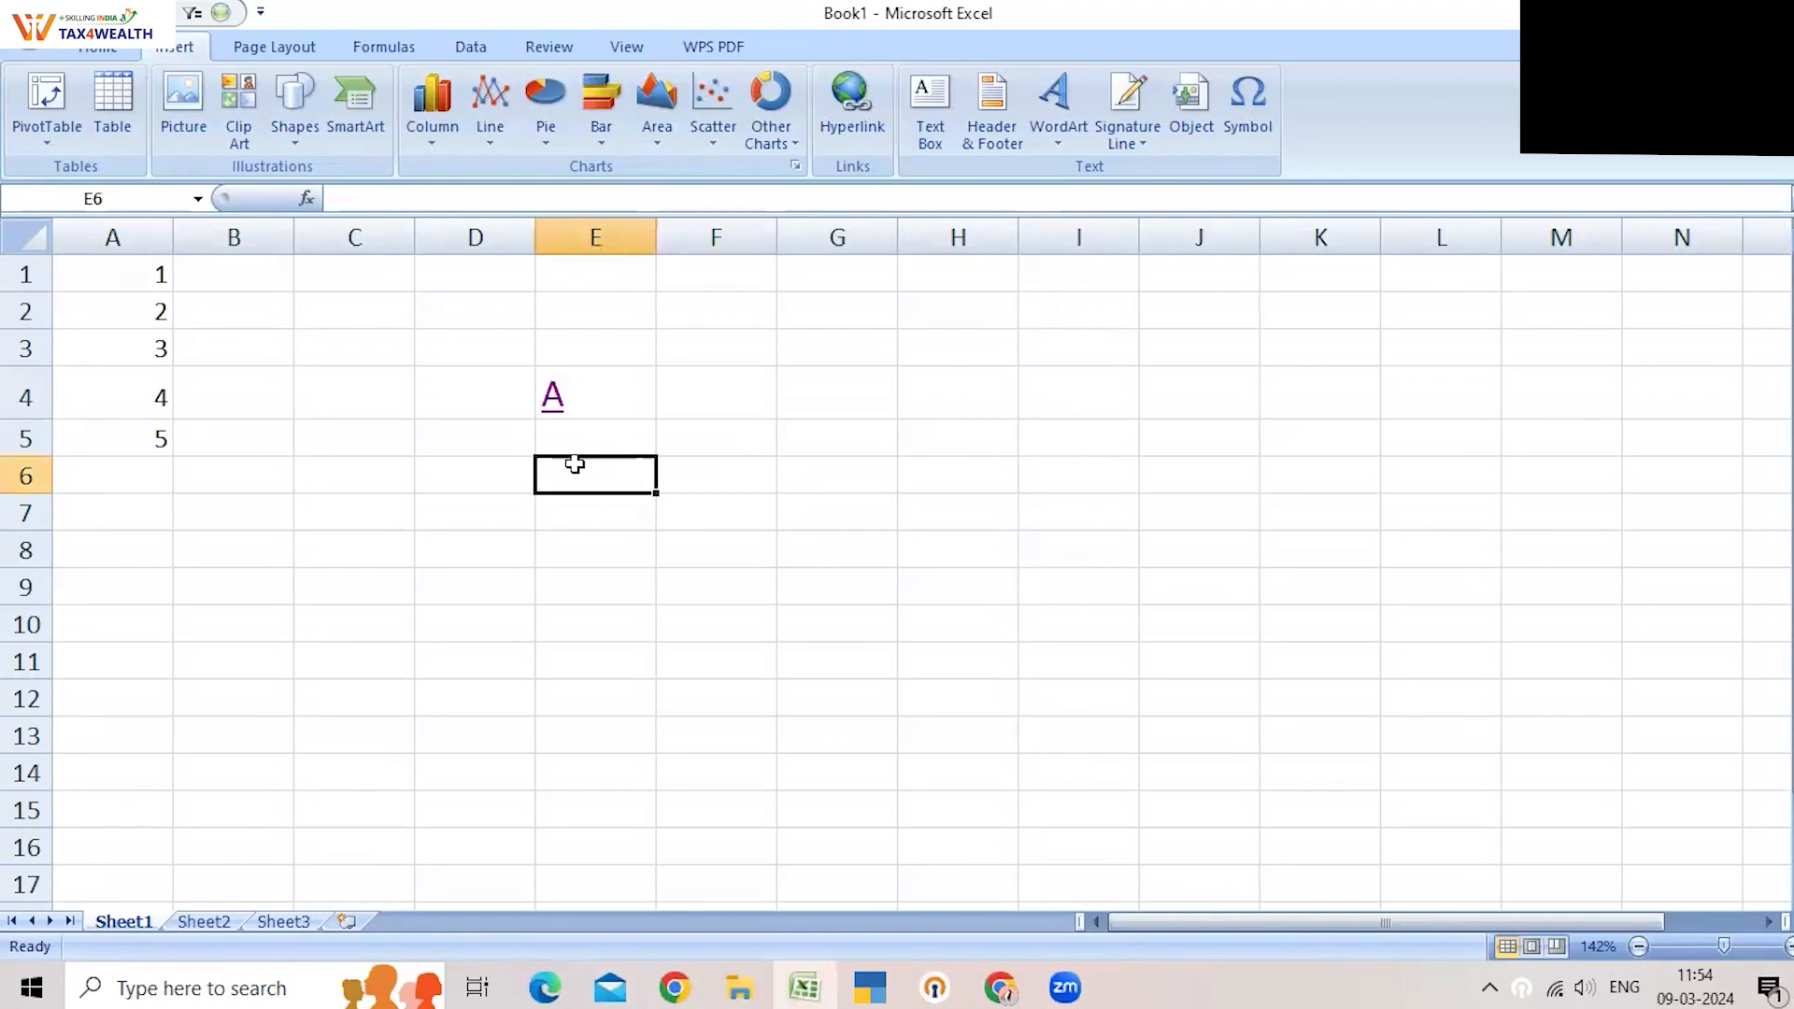
pyautogui.write('B')
pyautogui.moveTo(902, 647); pyautogui.dragTo(899, 636)
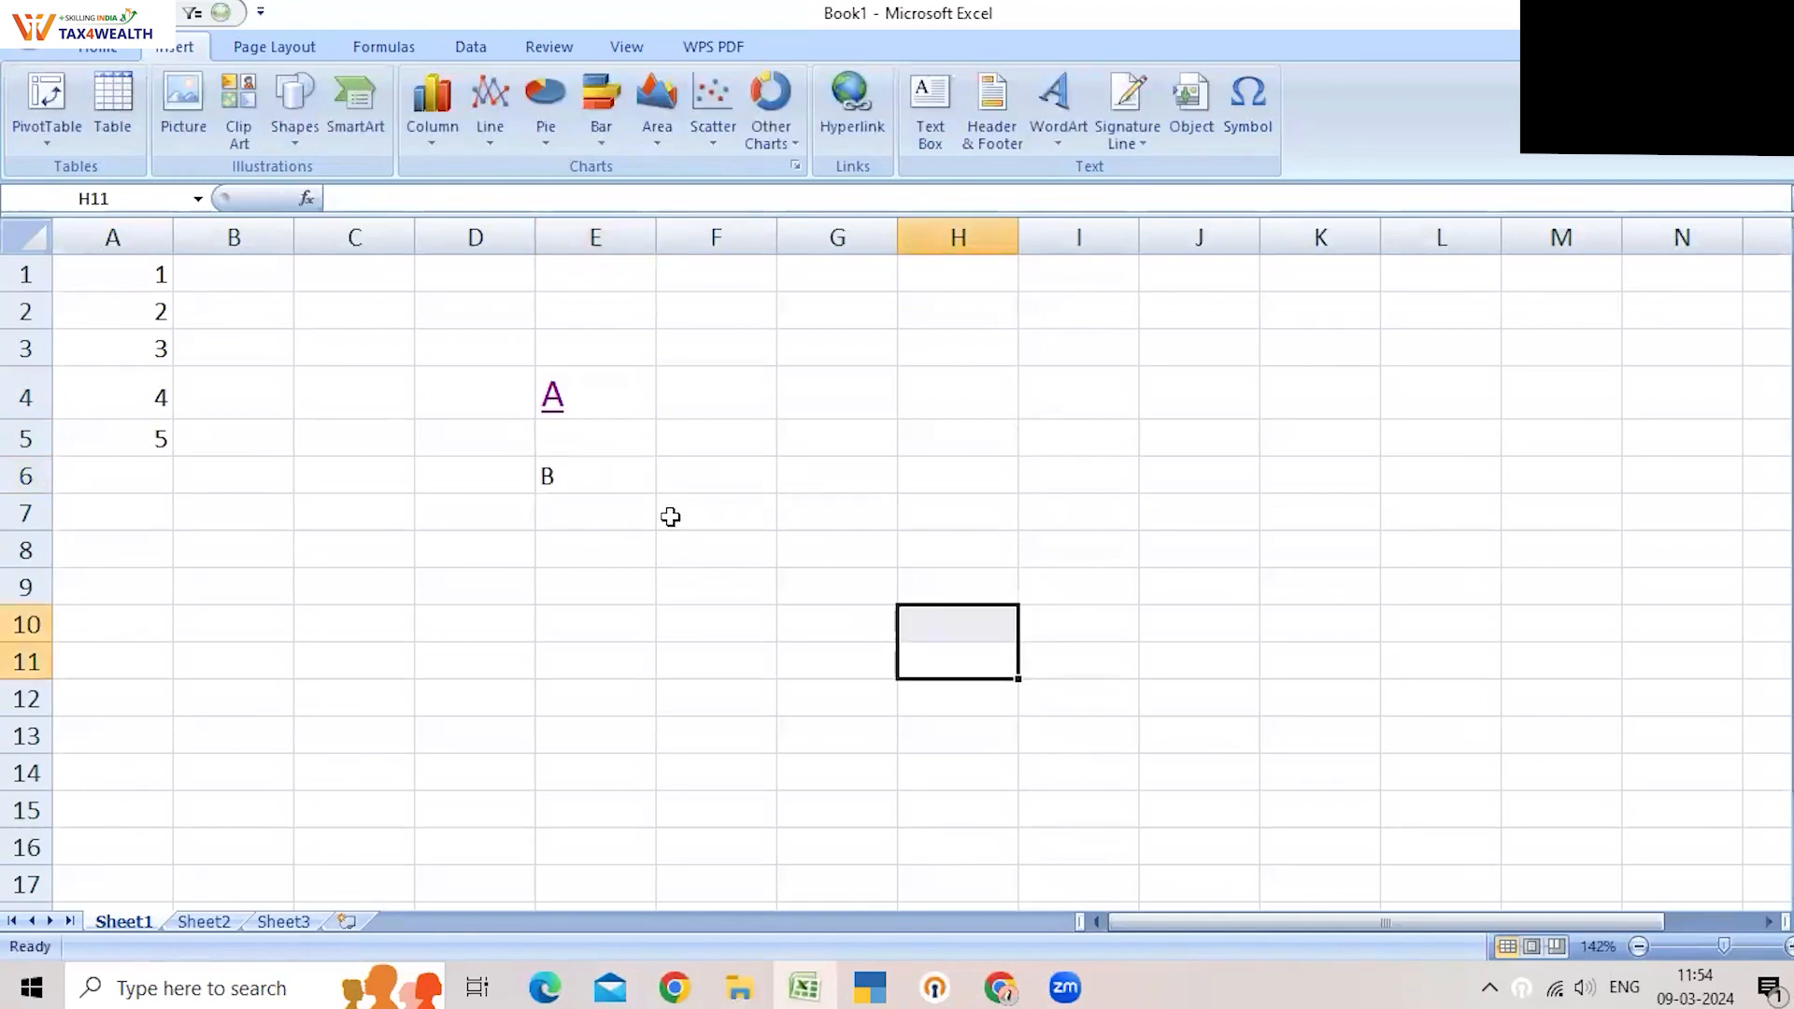
pyautogui.click(614, 467)
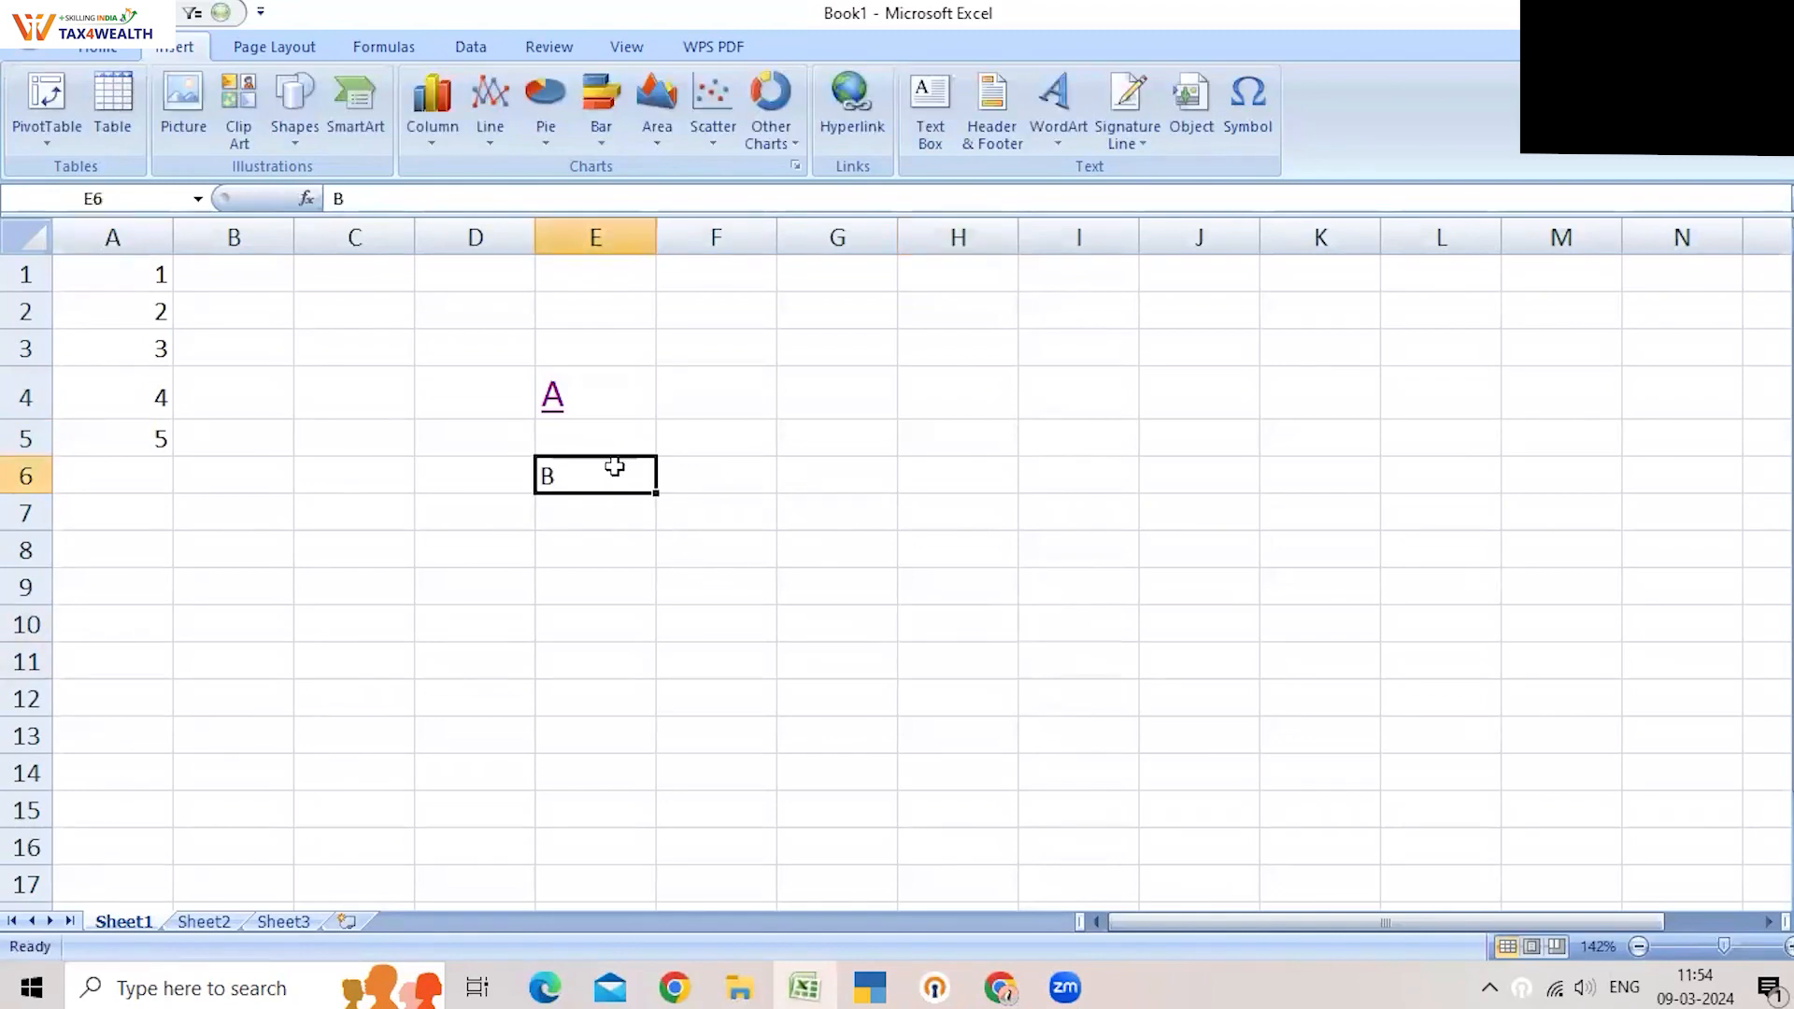
# Insert a hyperlink on cell E6 that links to Book1.pdf in the Documents folder.
pyautogui.click(849, 119)
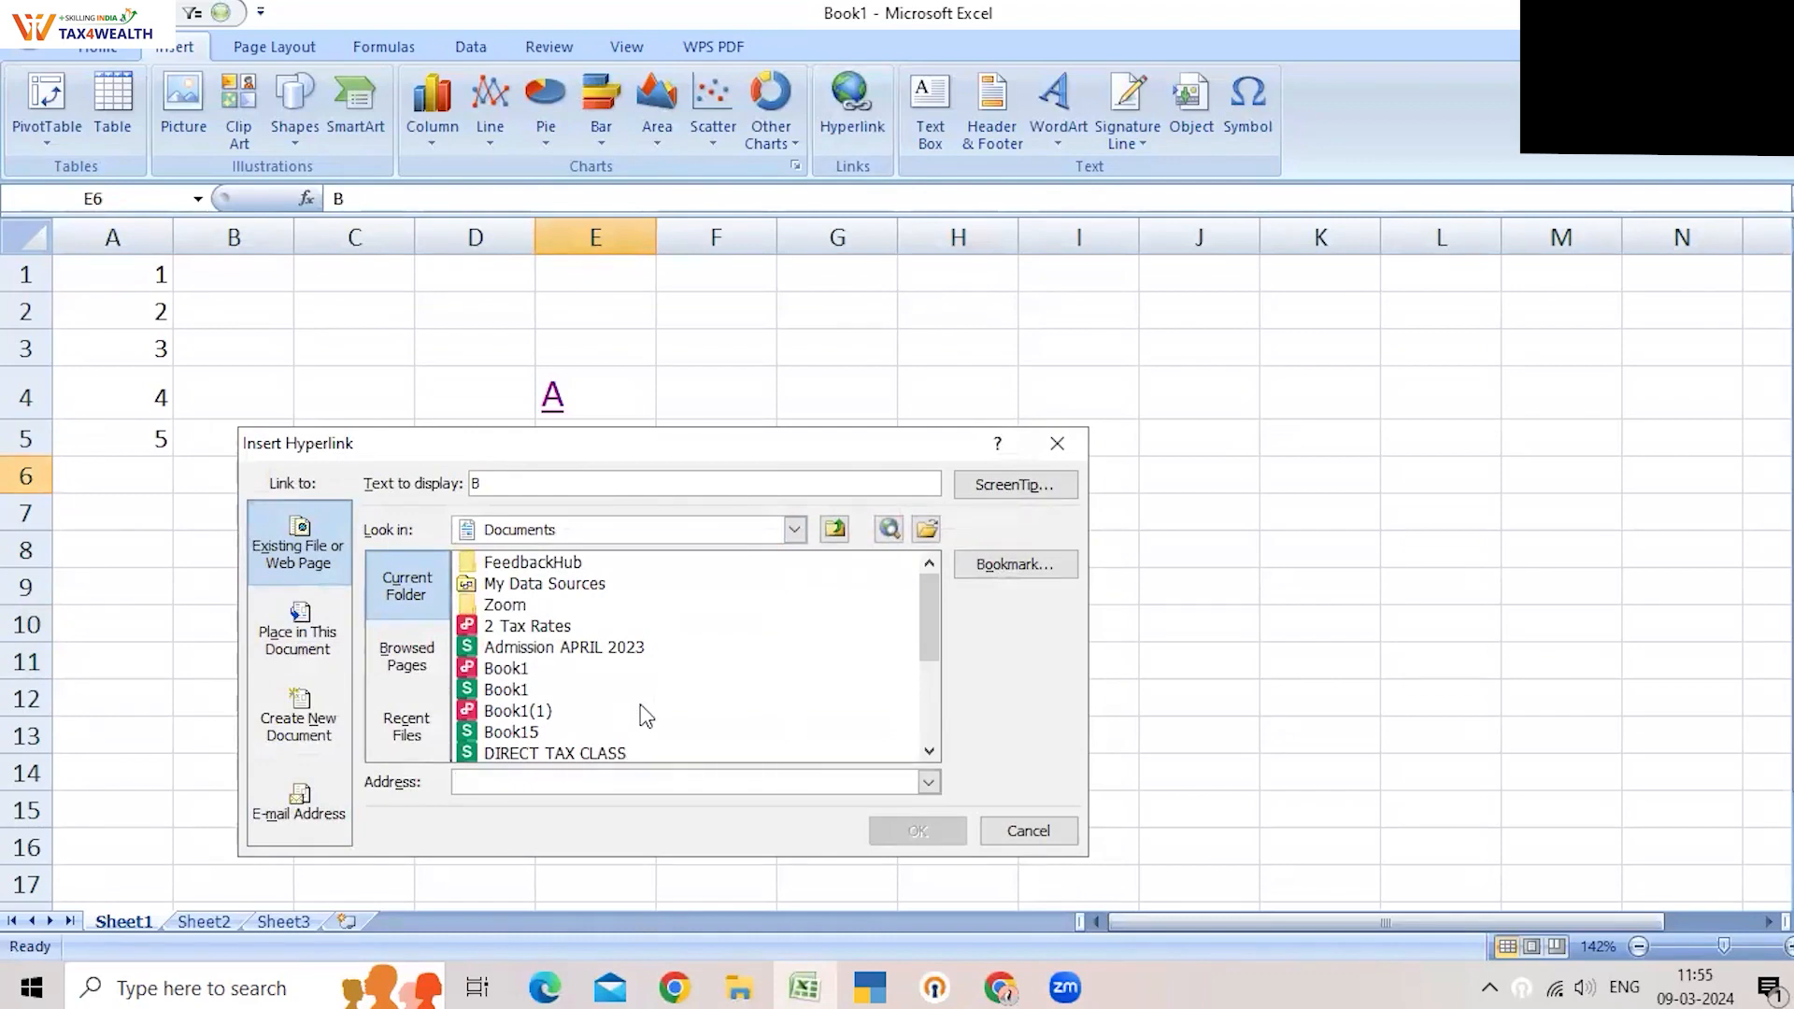
pyautogui.scroll(-3, 639, 712)
pyautogui.scroll(3, 663, 699)
pyautogui.click(506, 668)
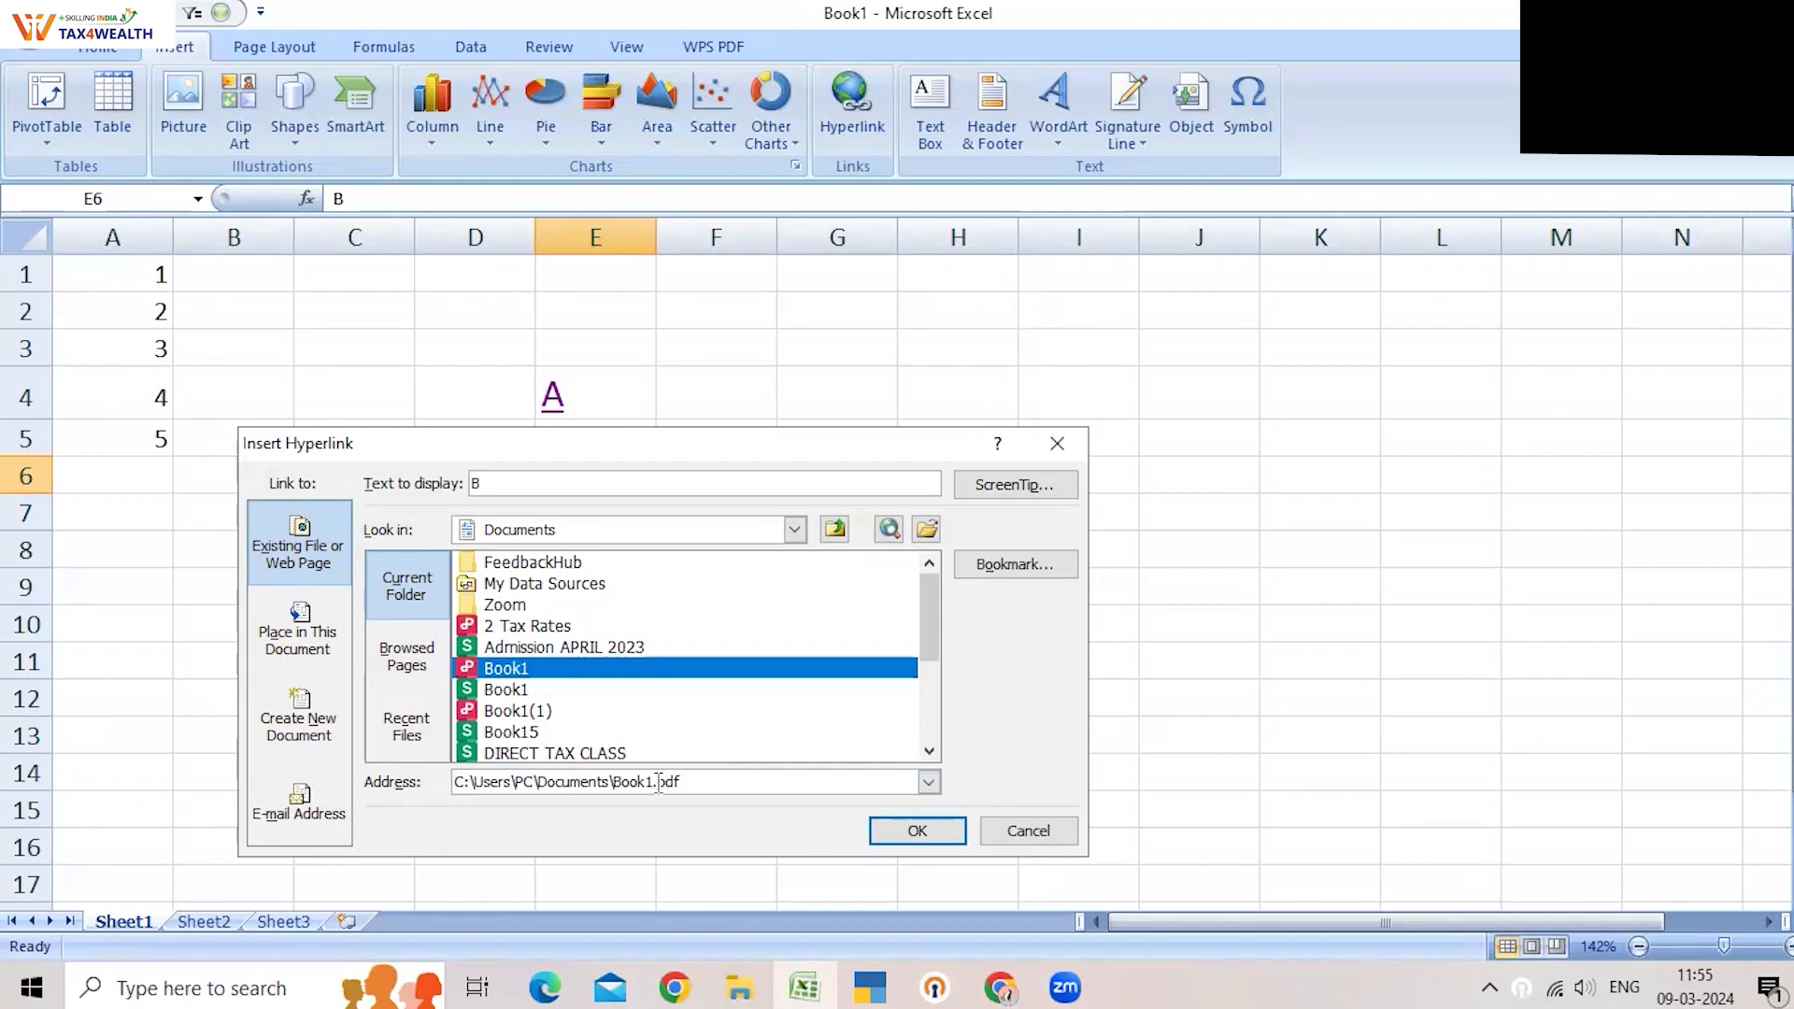
pyautogui.press('Return')
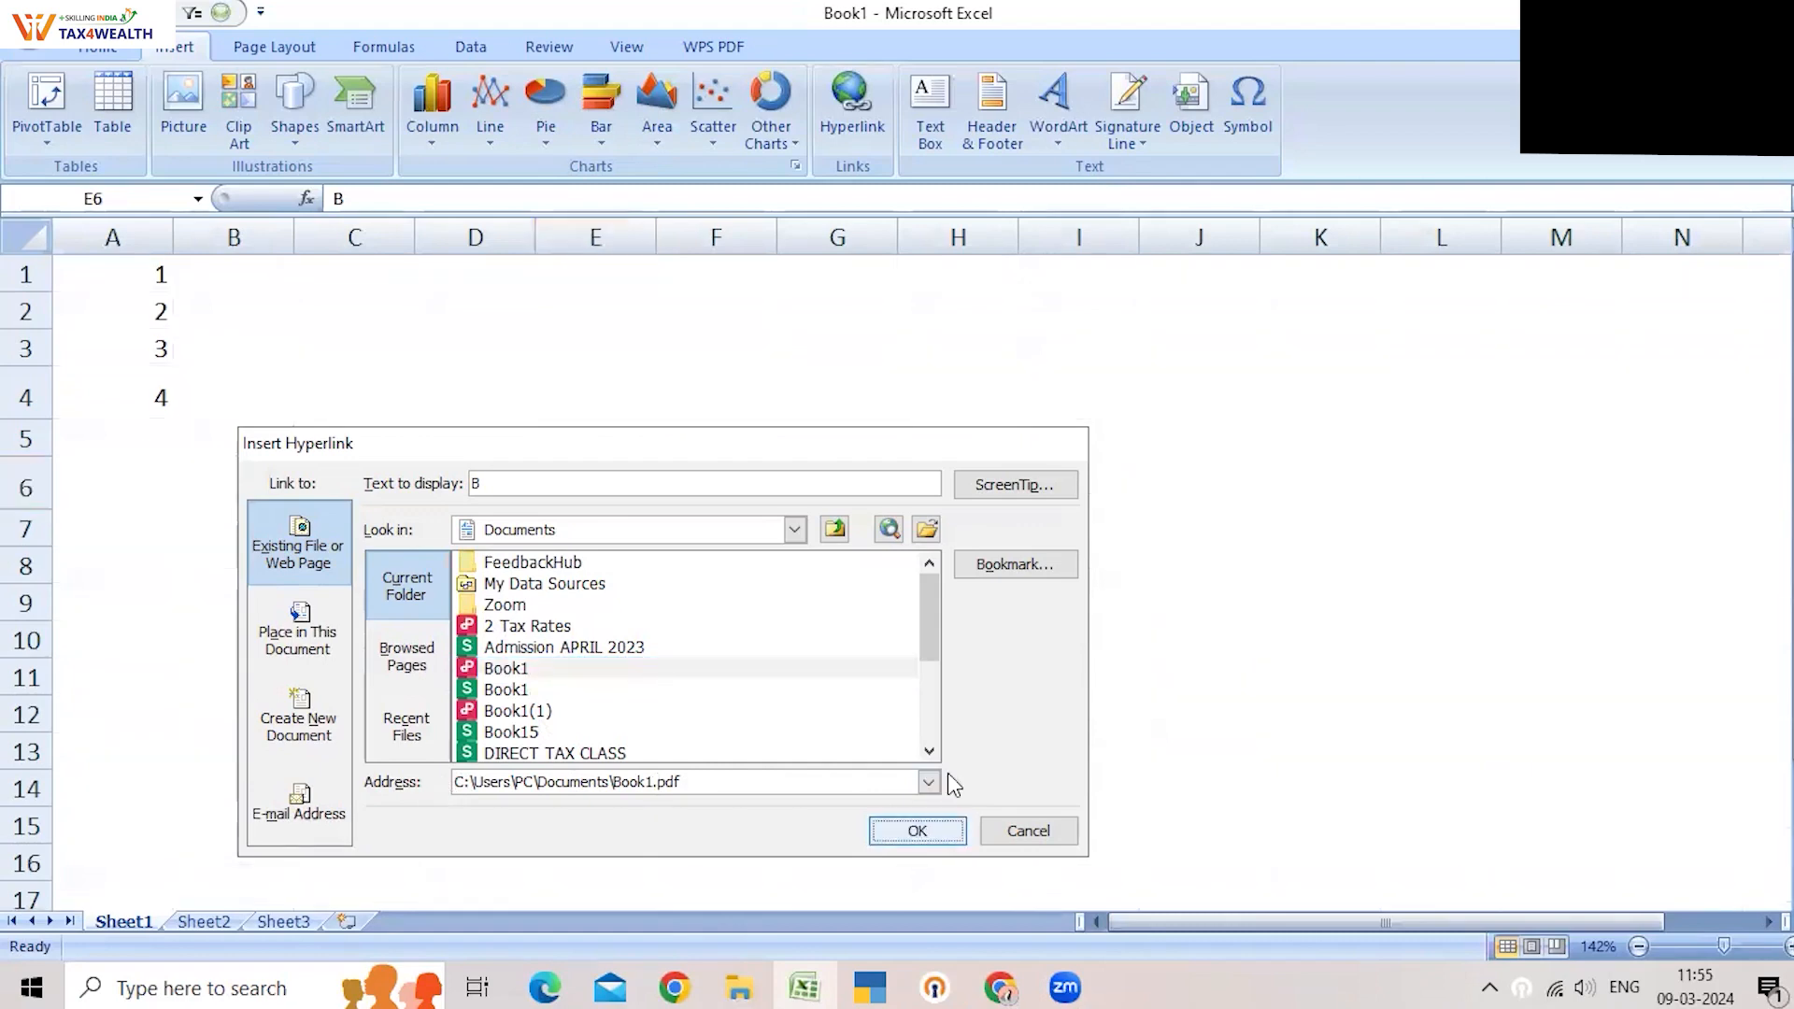
pyautogui.click(977, 625)
# Follow the E6 hyperlink, allow Book1.pdf to open, scroll through it, and return to the workbook.
pyautogui.click(558, 490)
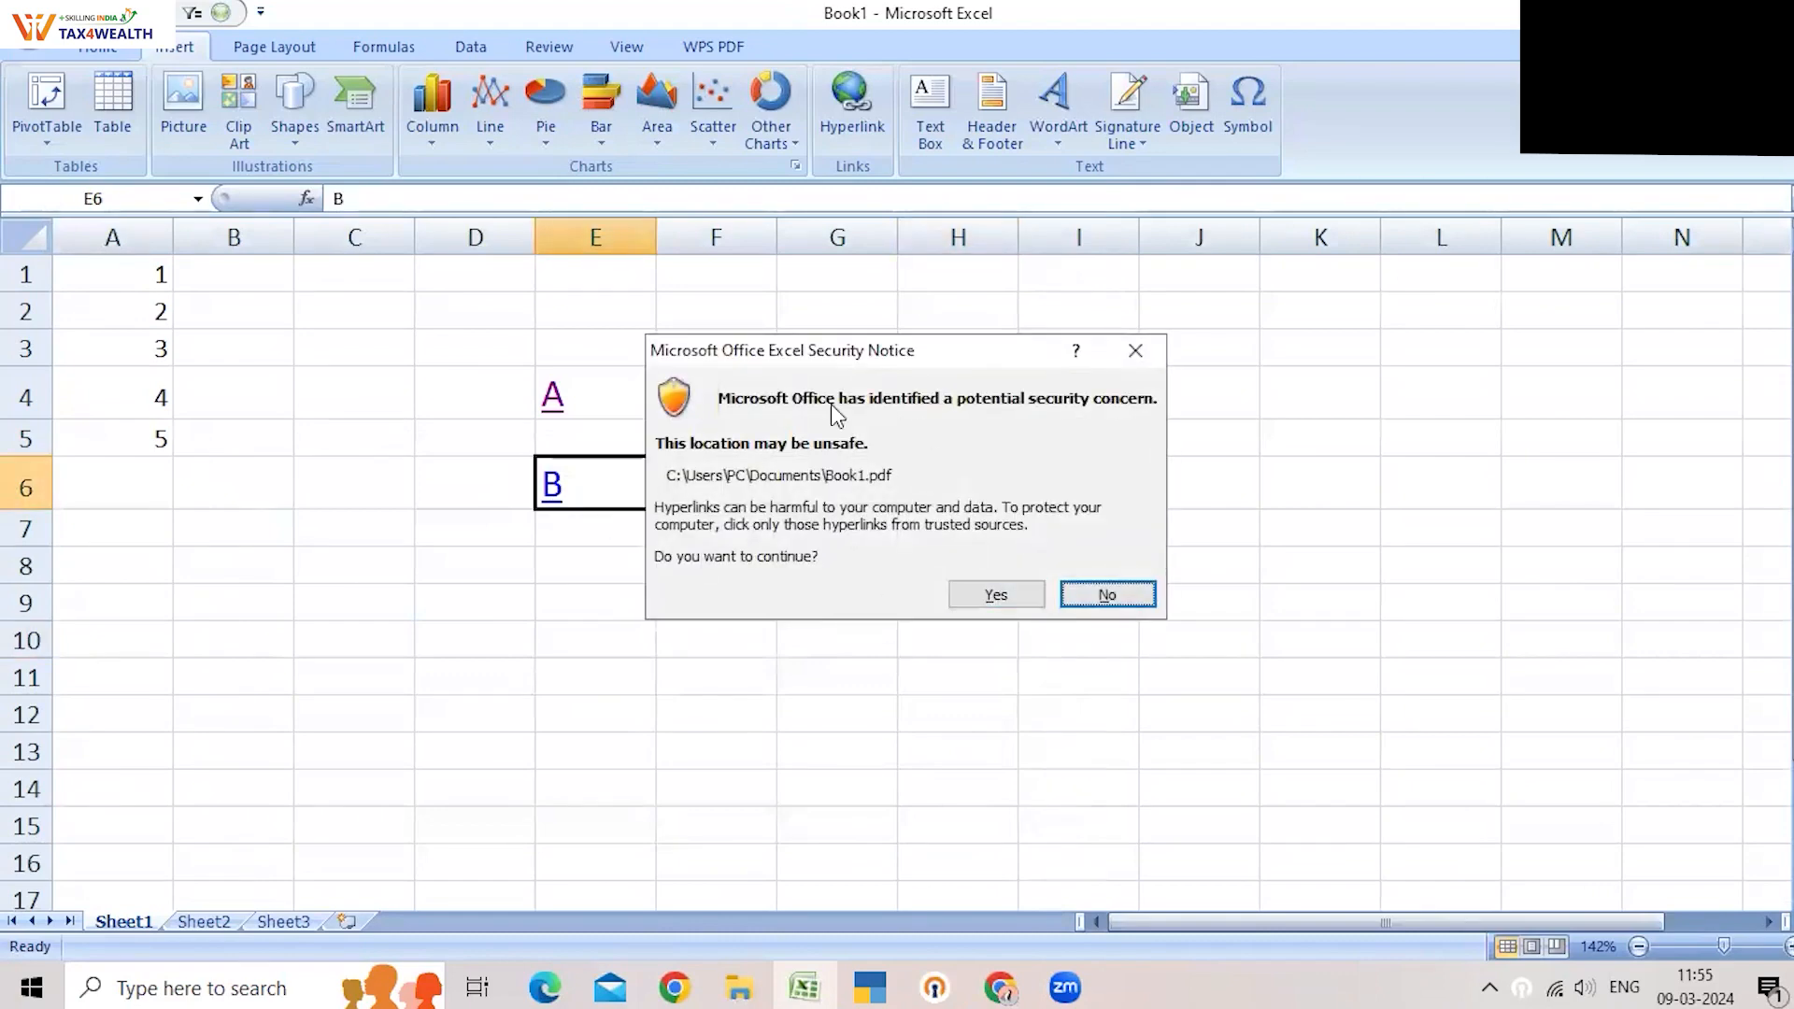
pyautogui.click(1005, 609)
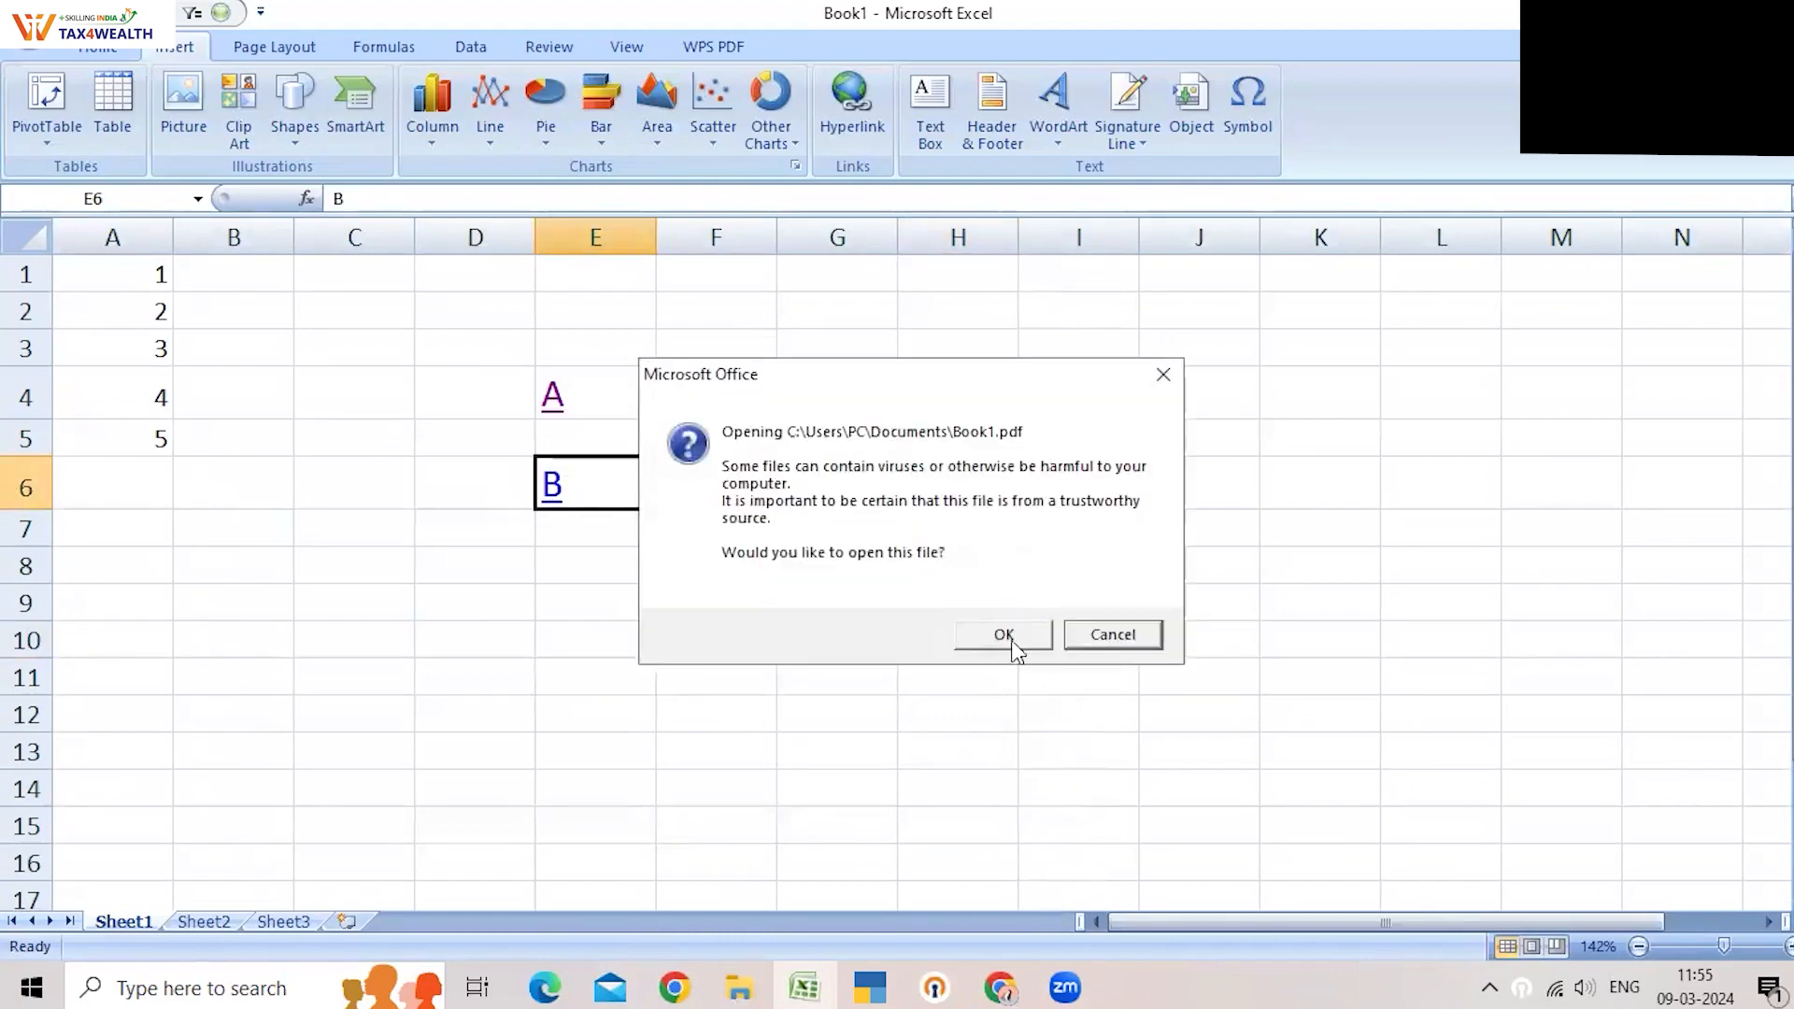
pyautogui.click(1000, 635)
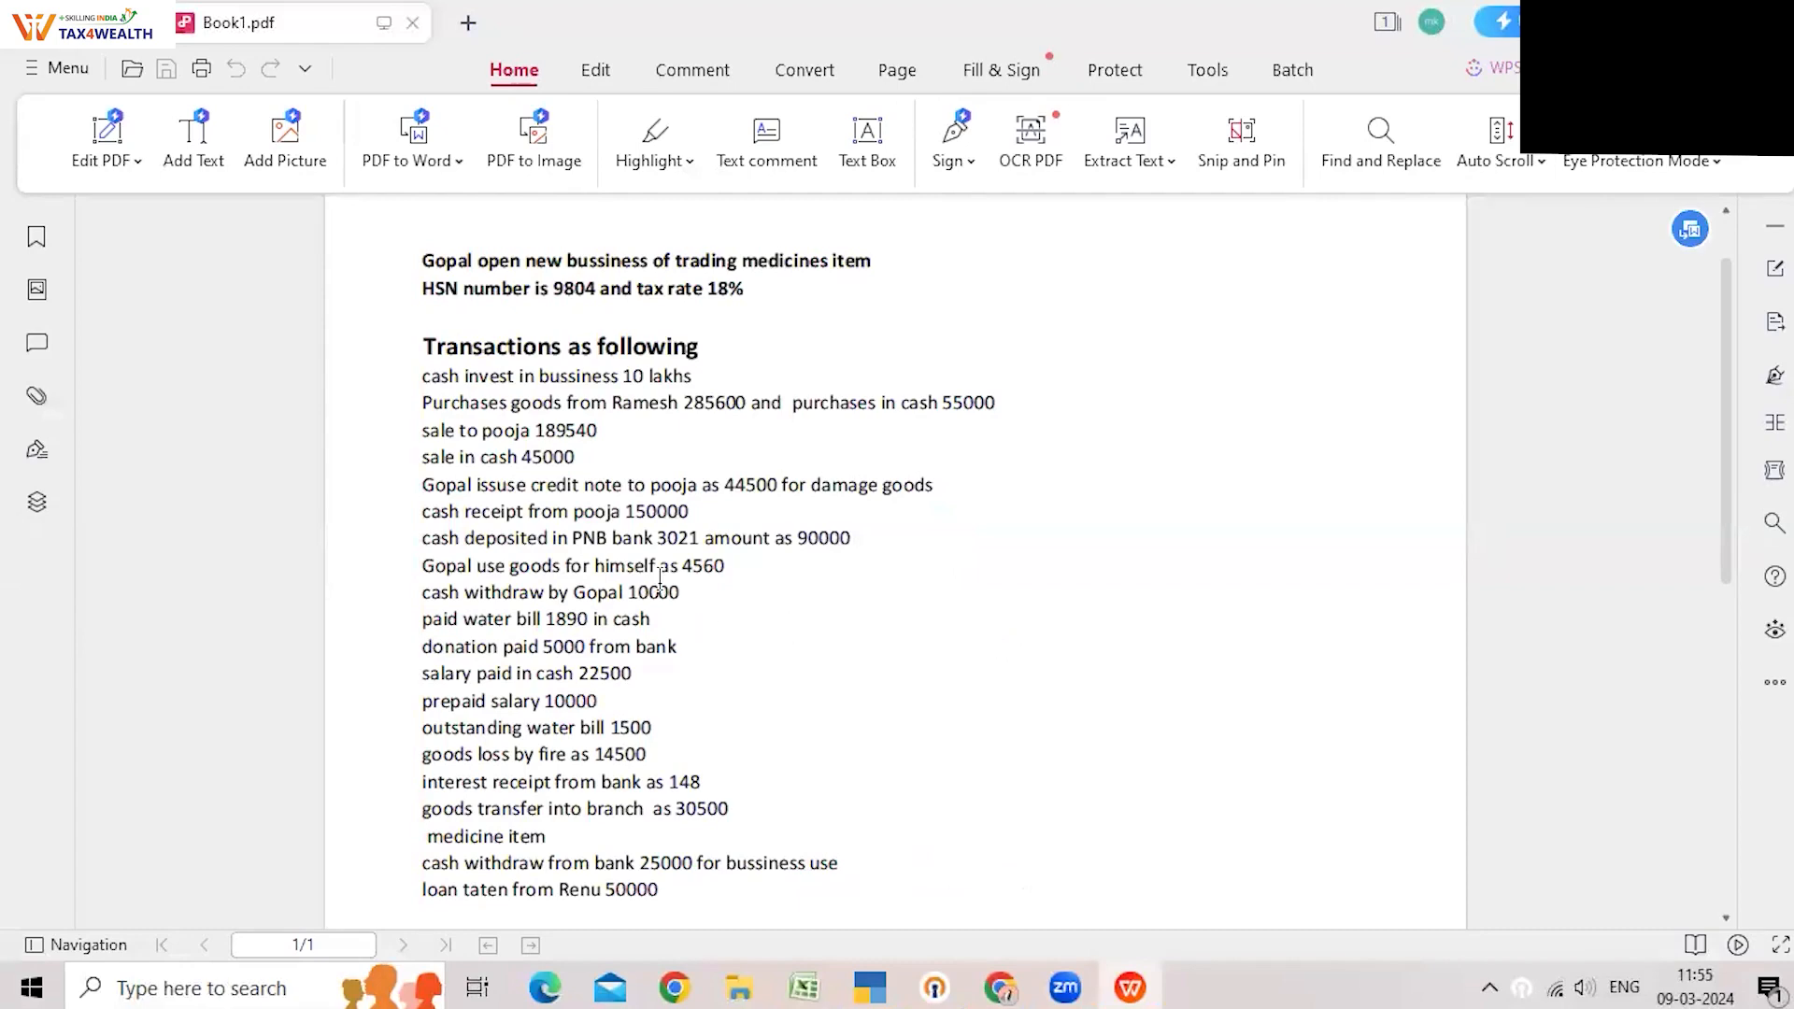
pyautogui.scroll(-5, 664, 597)
pyautogui.scroll(5, 664, 589)
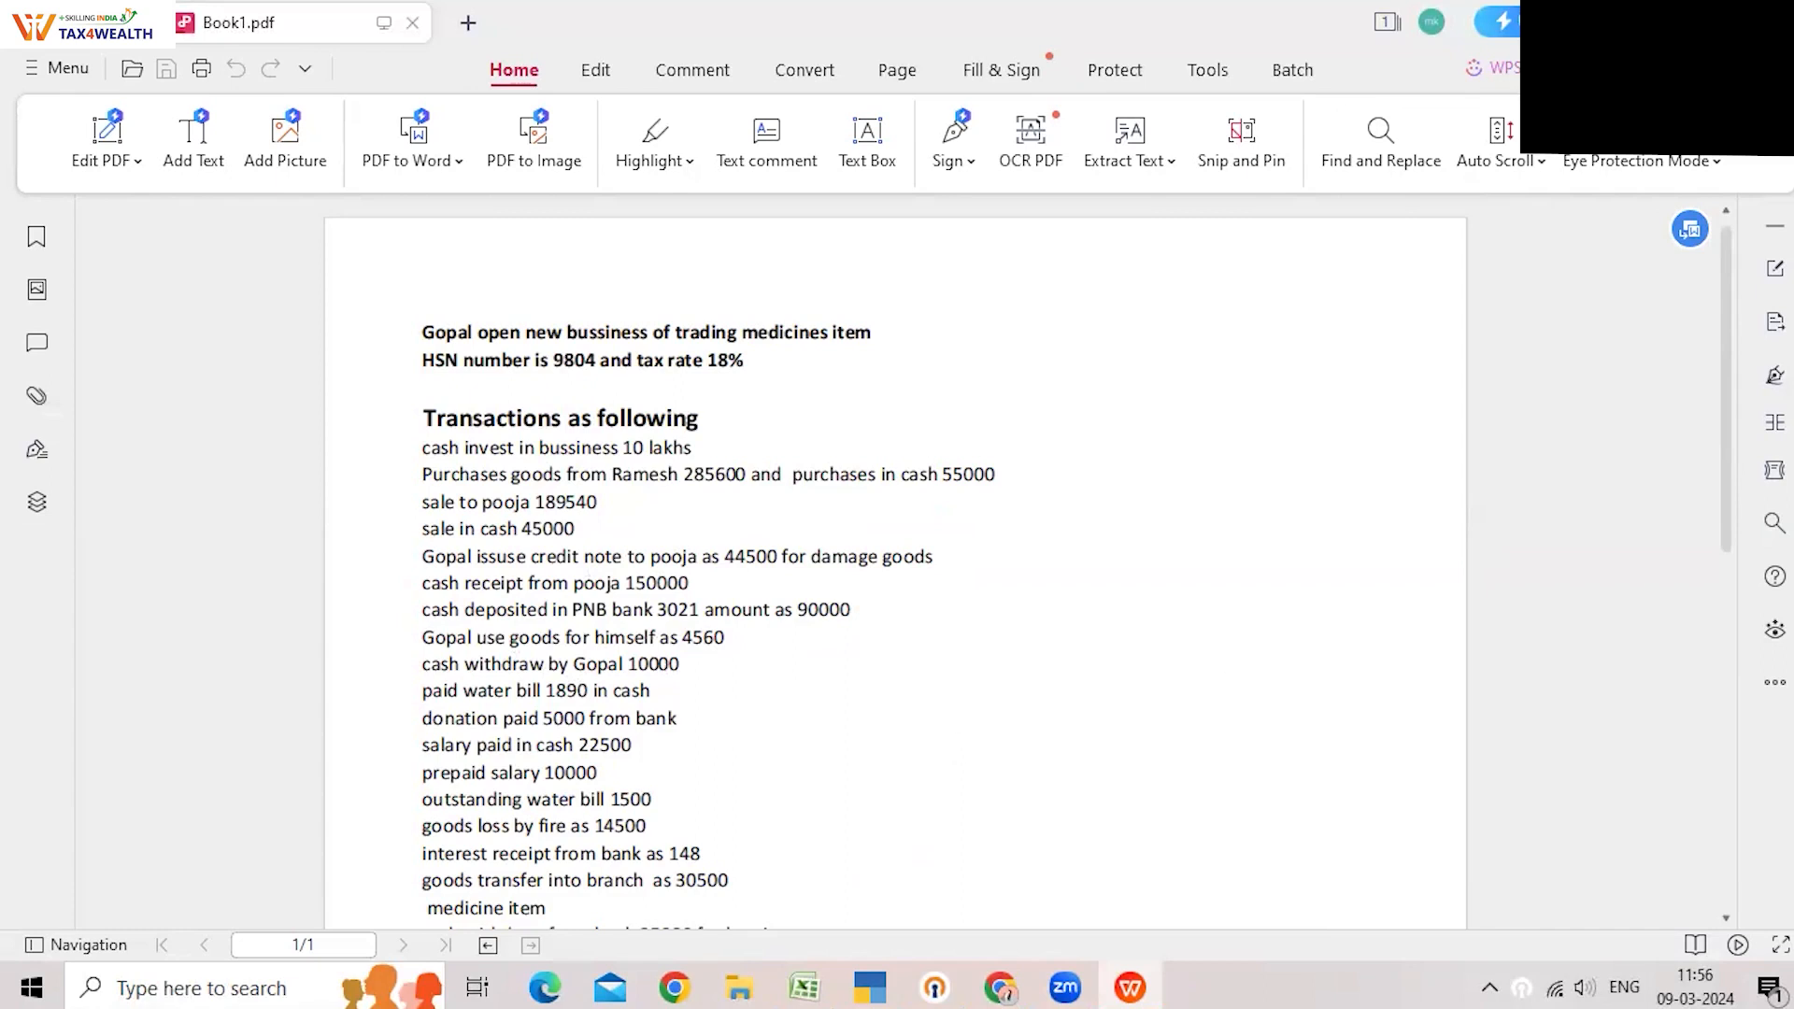
pyautogui.scroll(-2, 981, 525)
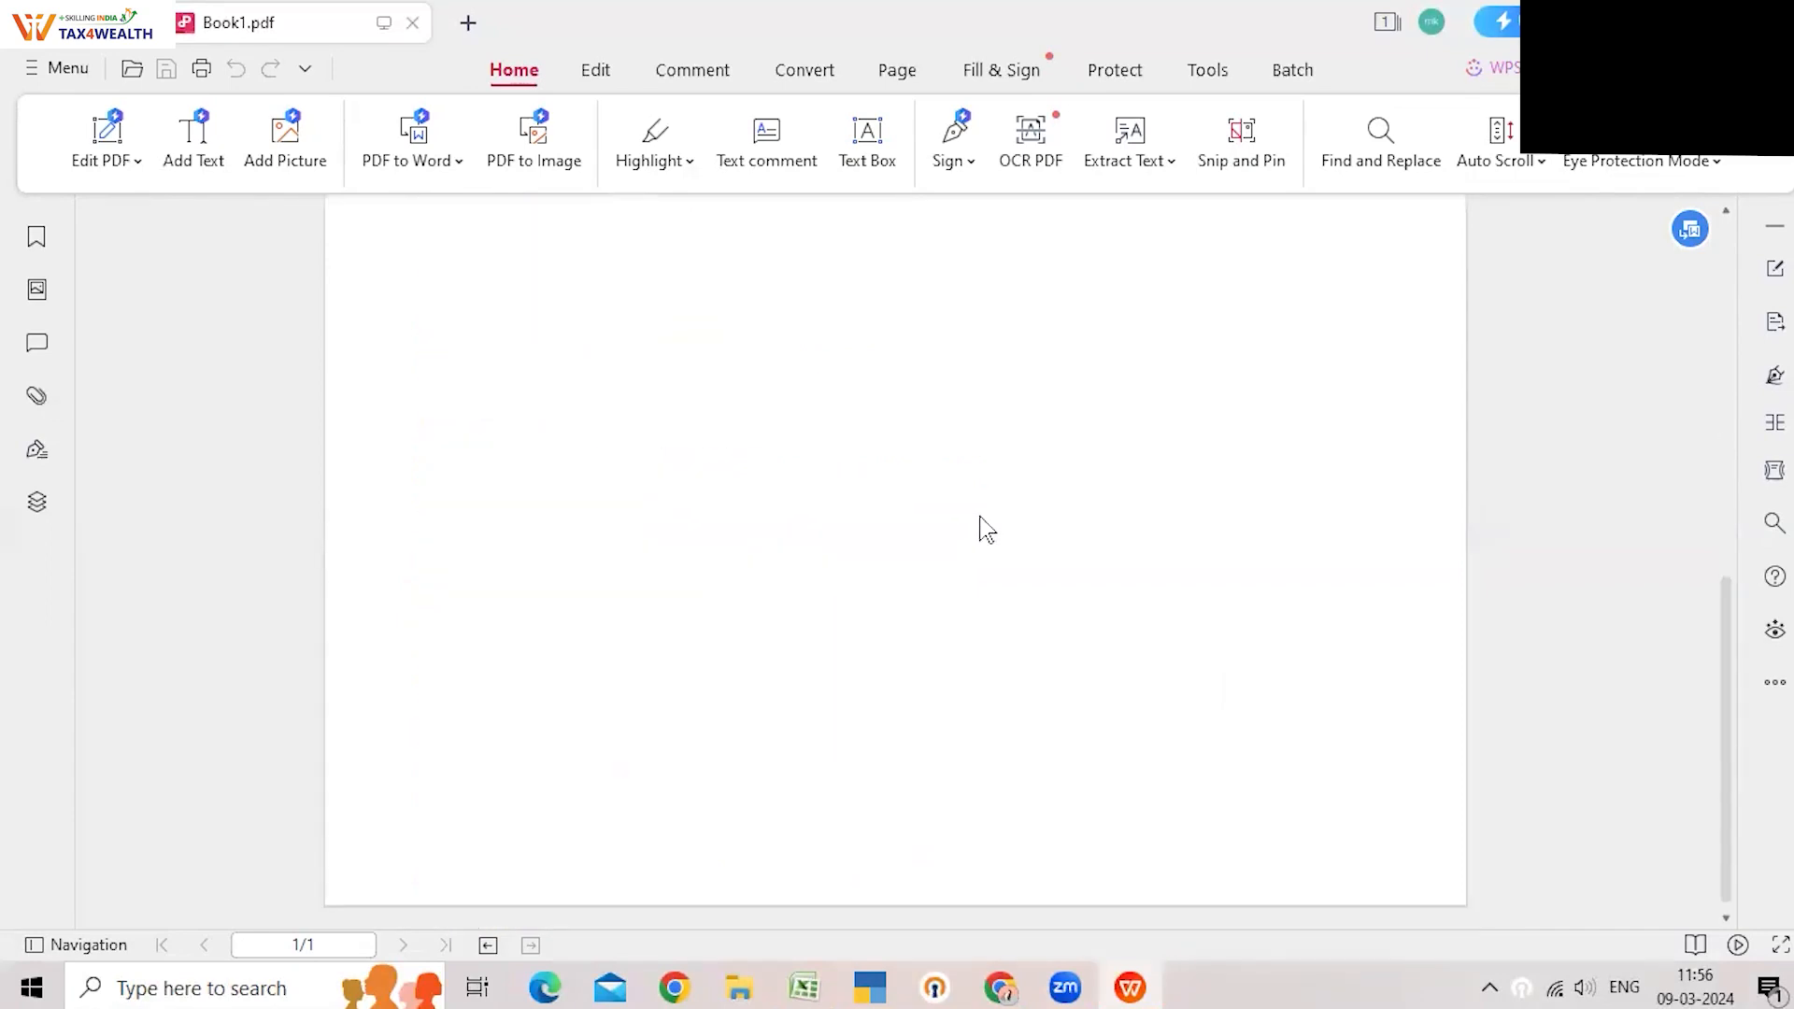
pyautogui.scroll(2, 987, 529)
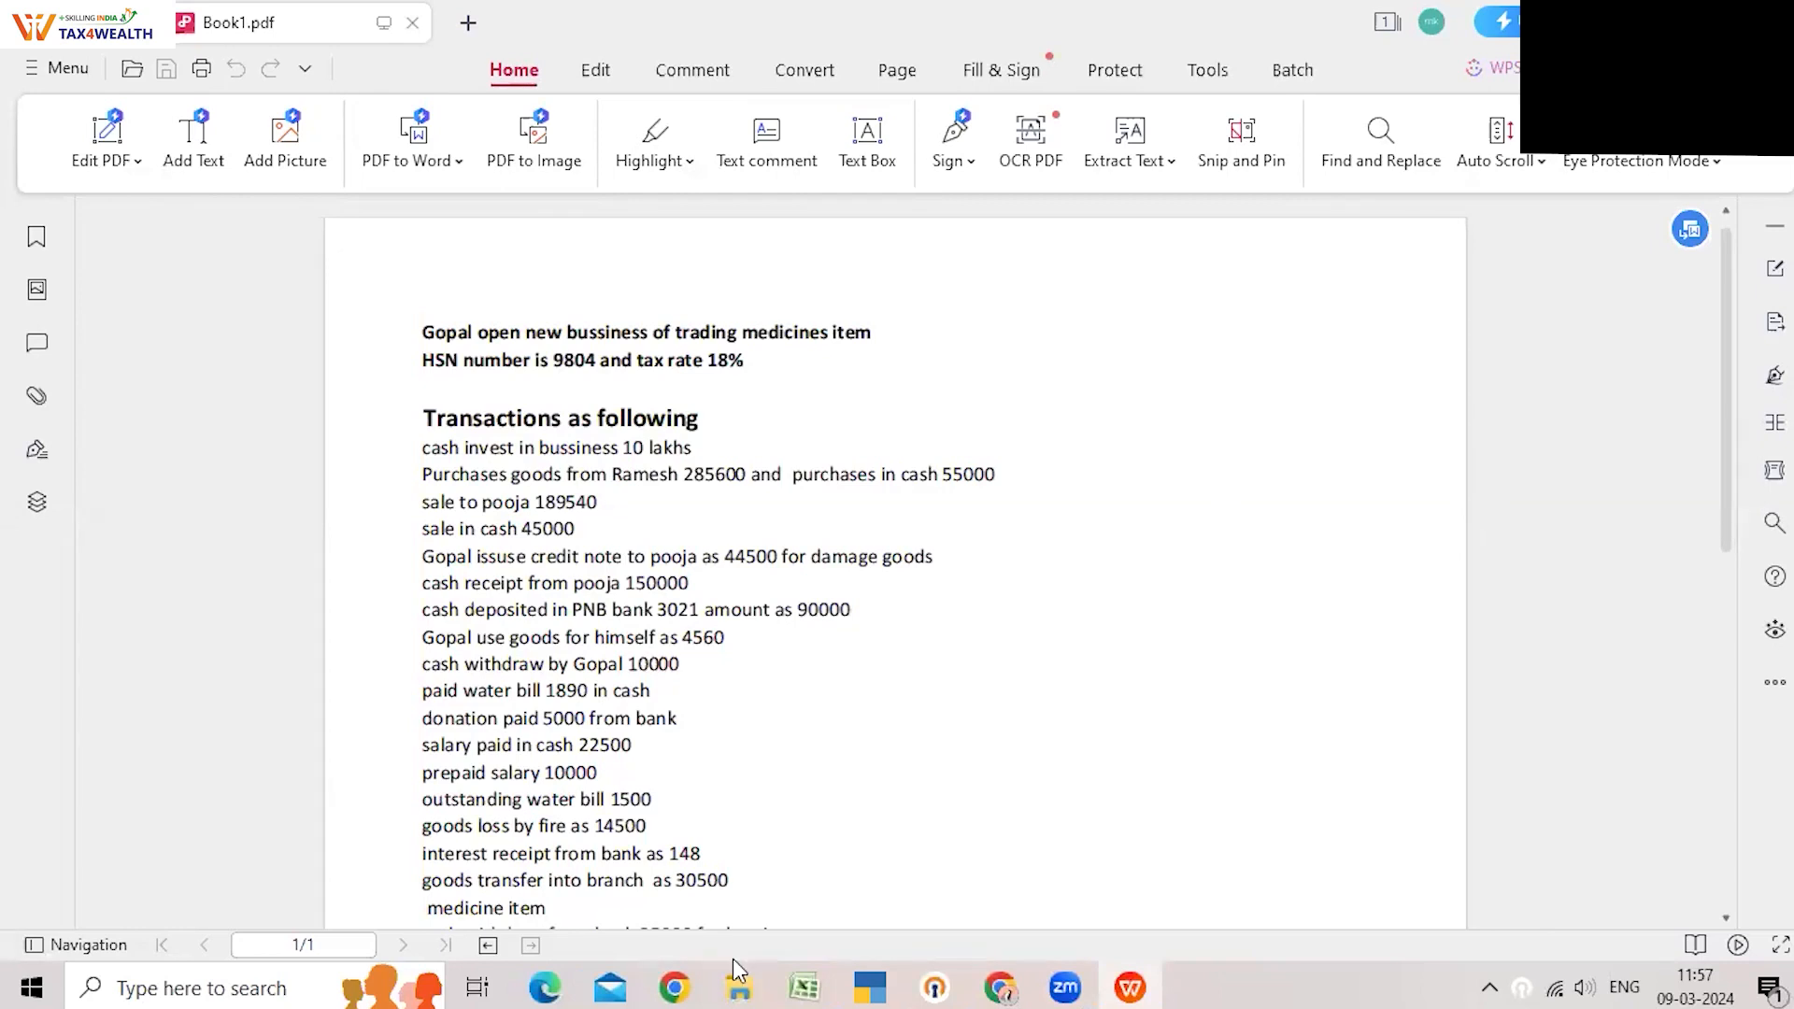
pyautogui.hotkey('alt', 'Tab')
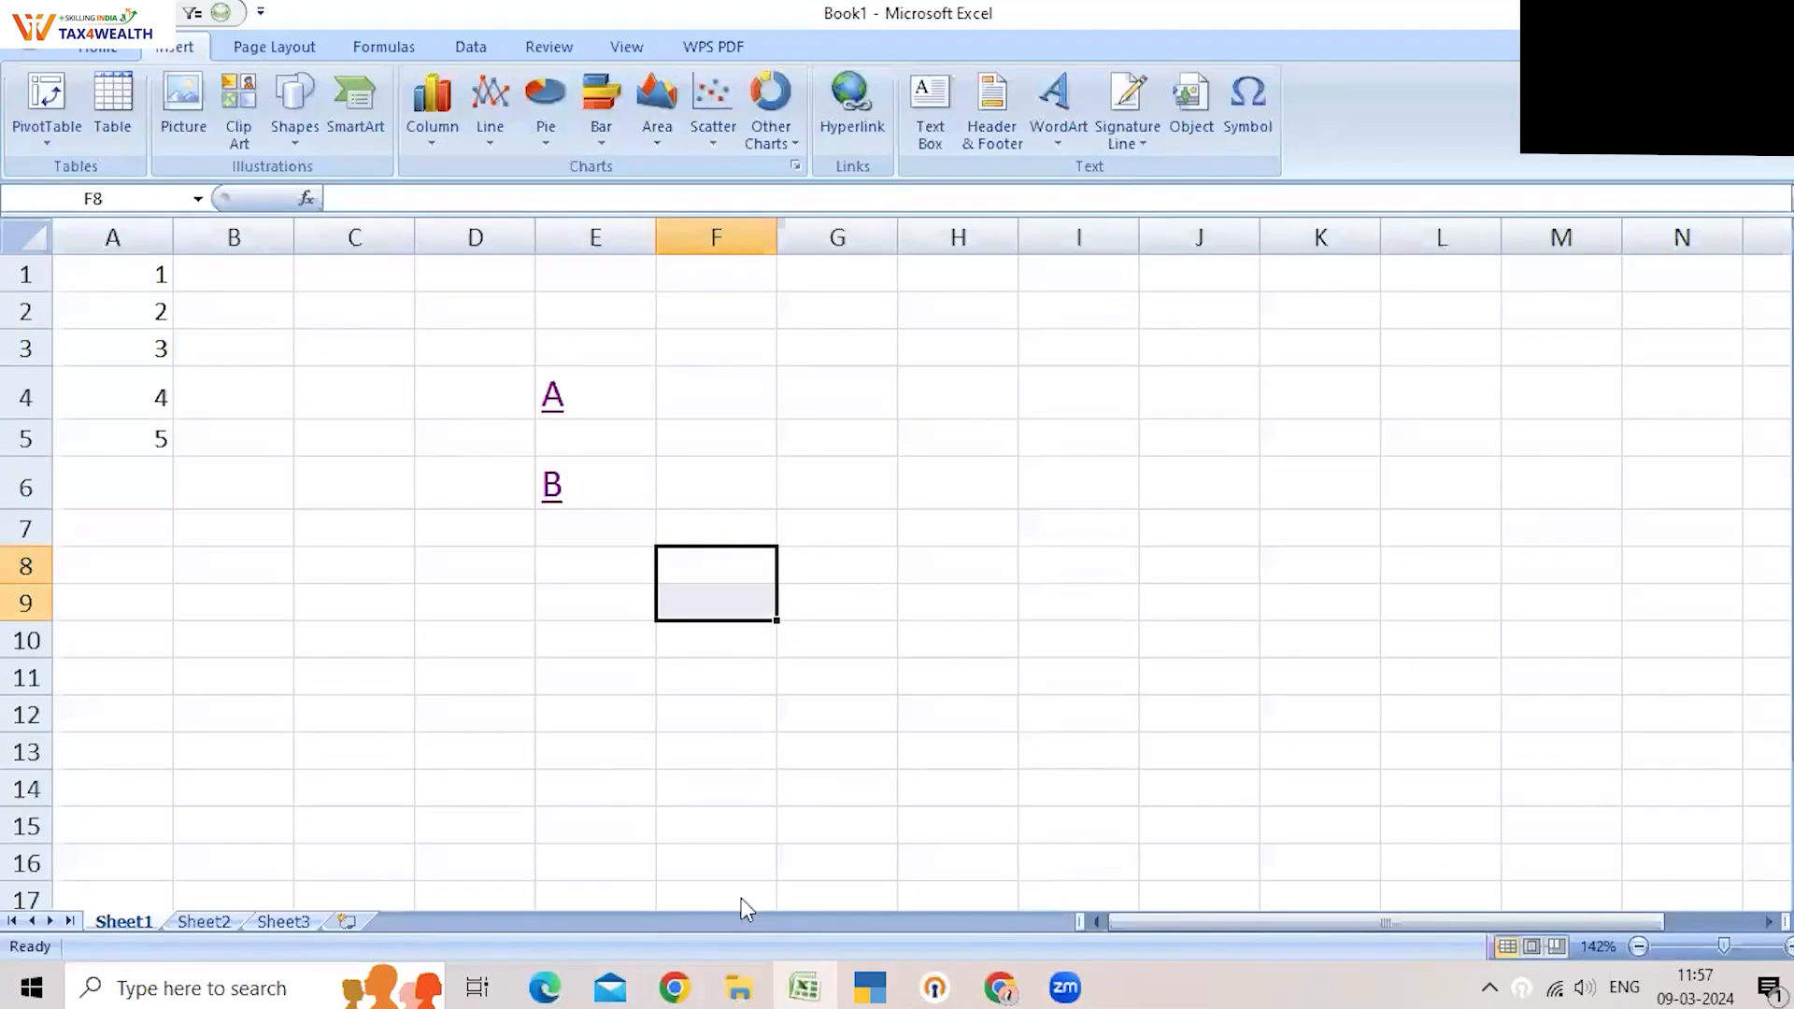
# Open Gmail in the browser, select the saved account, and choose the forgot-password recovery option.
pyautogui.click(675, 986)
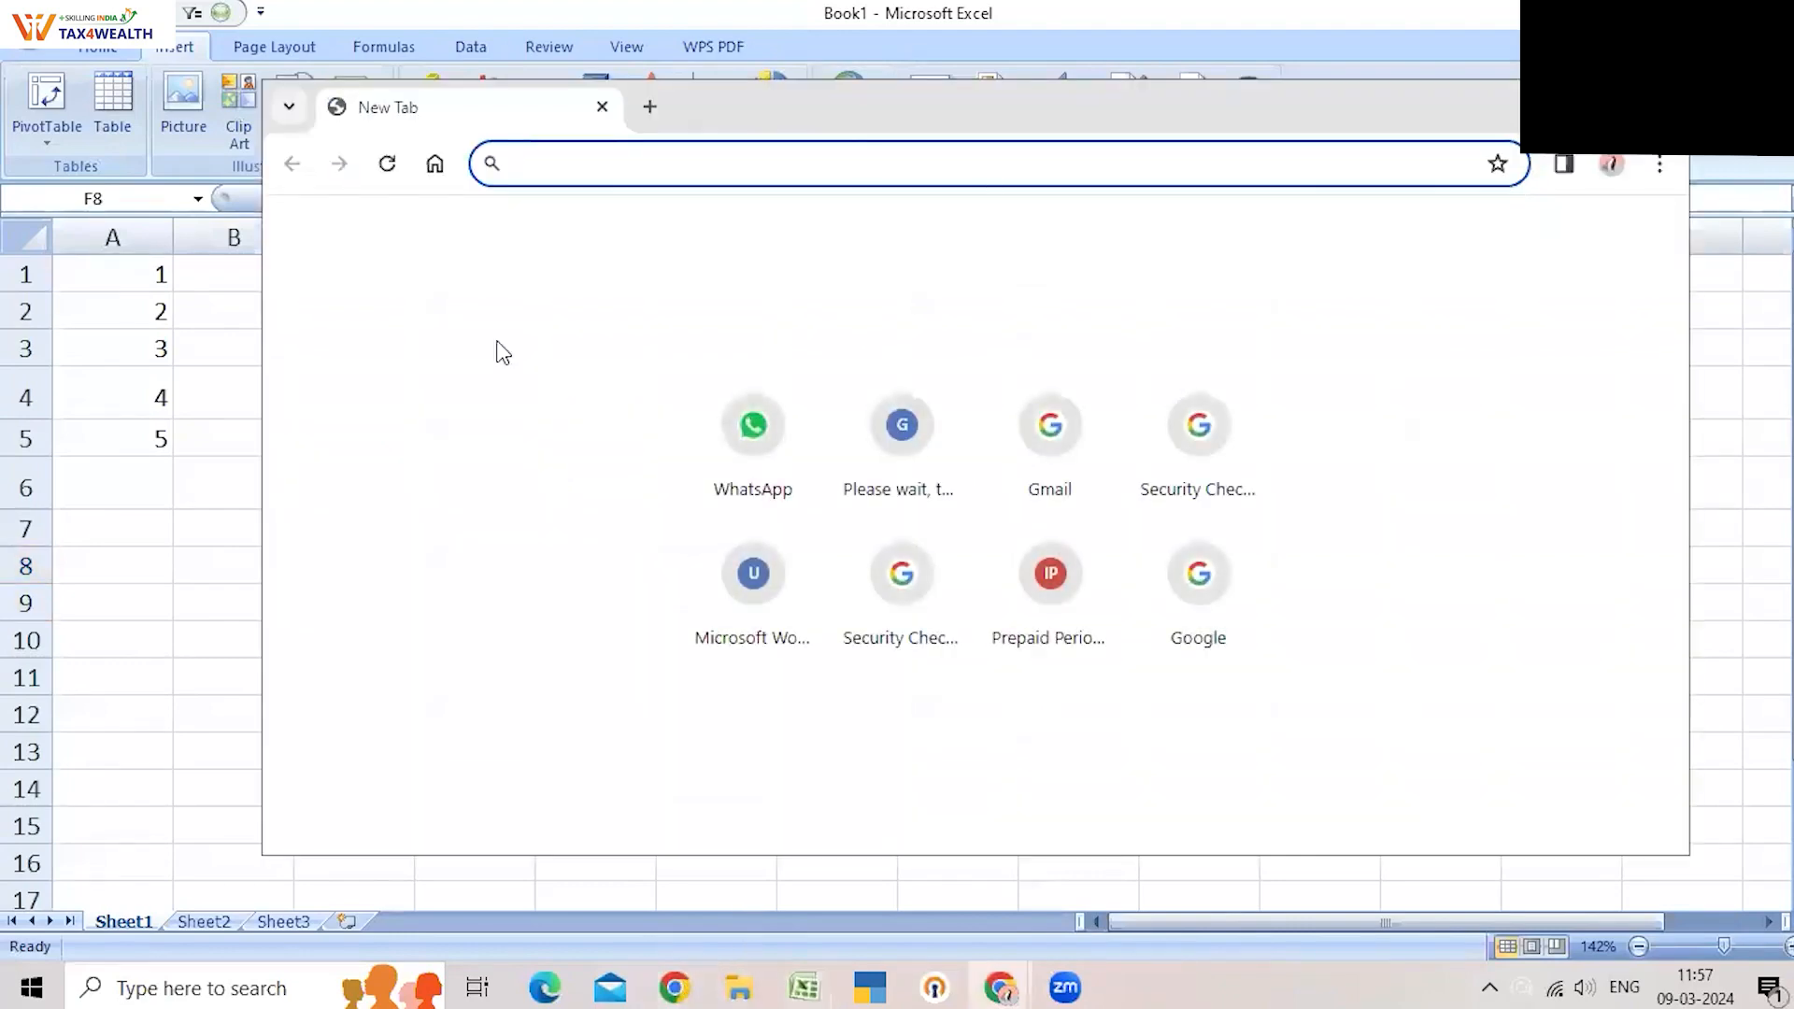
pyautogui.moveTo(1098, 449)
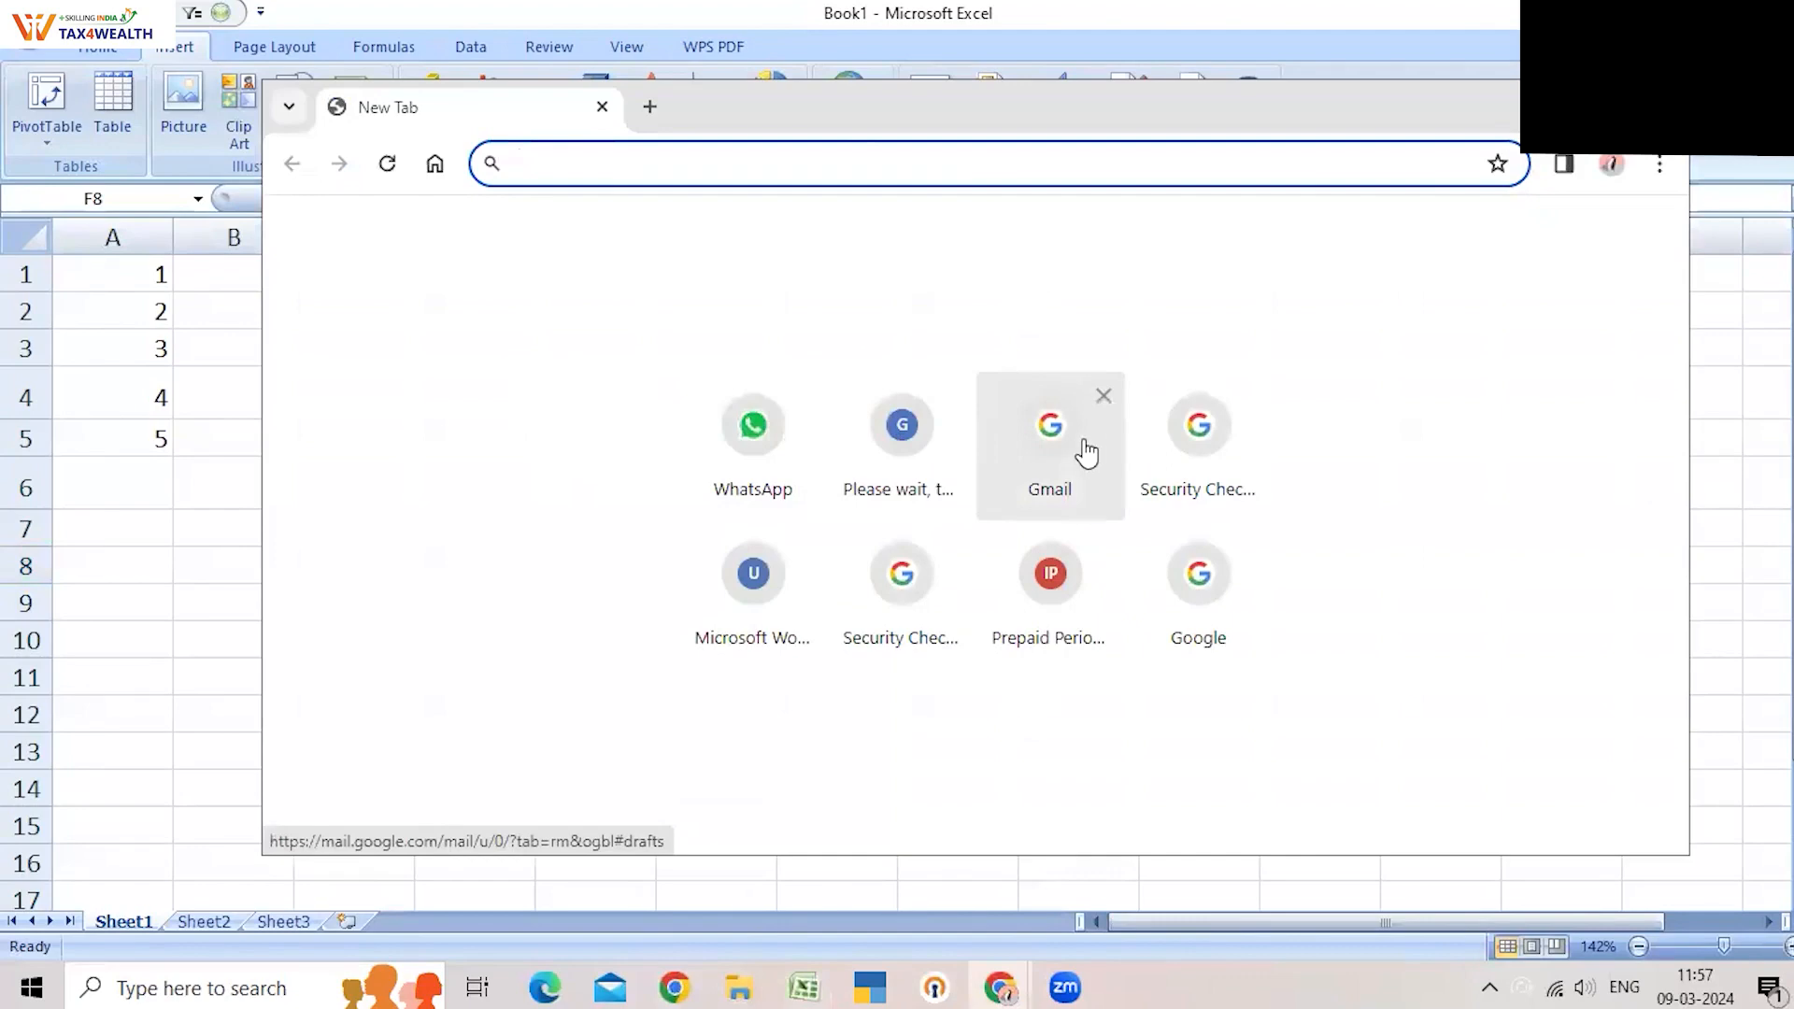
pyautogui.click(1084, 453)
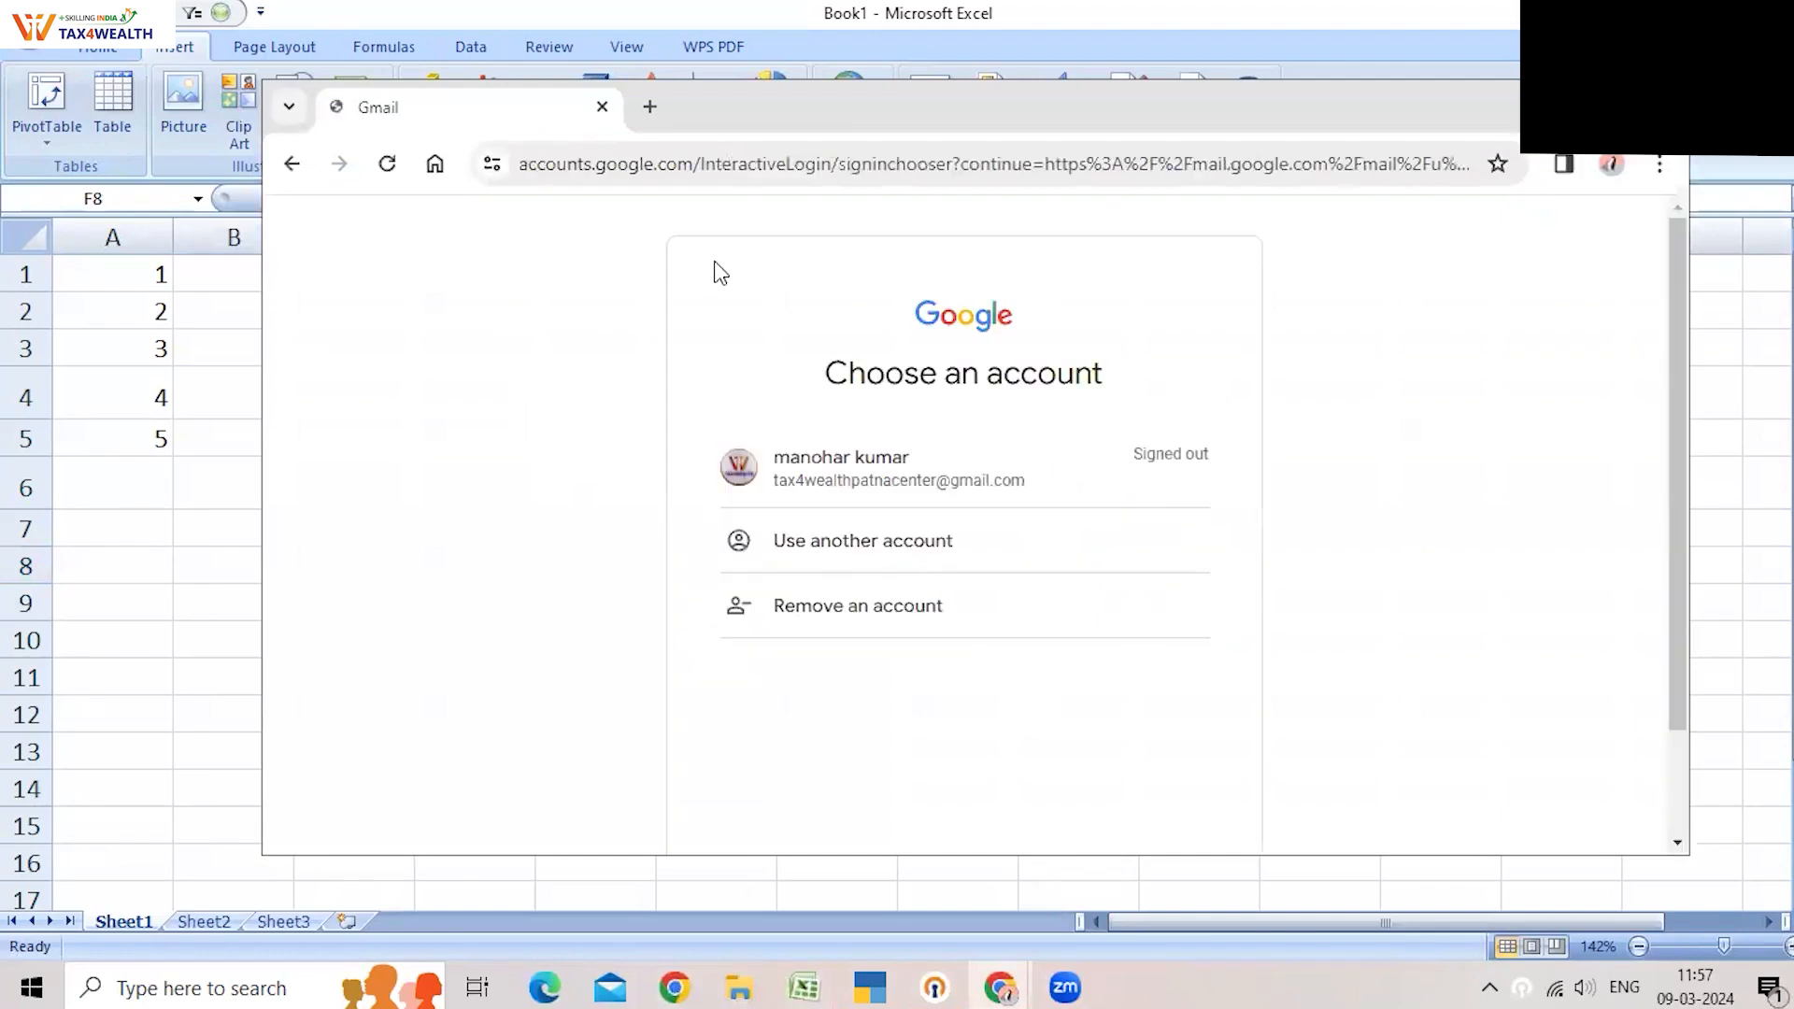
pyautogui.click(849, 502)
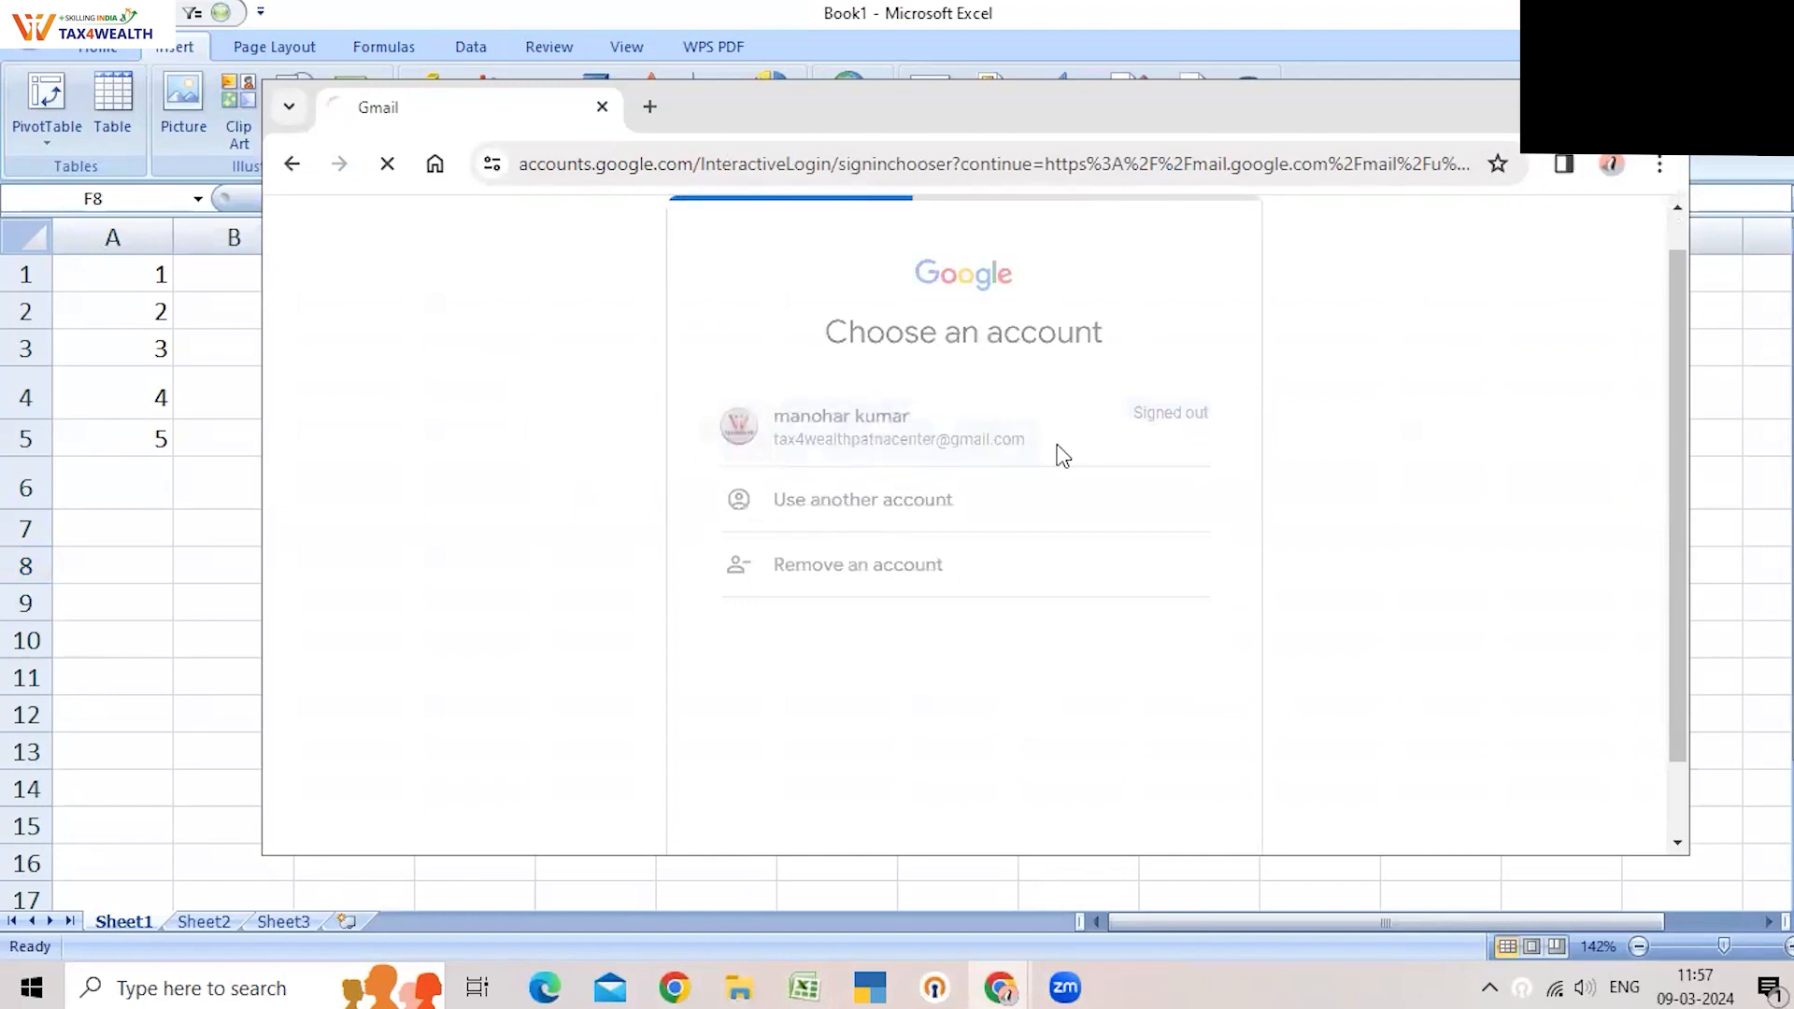
pyautogui.click(806, 602)
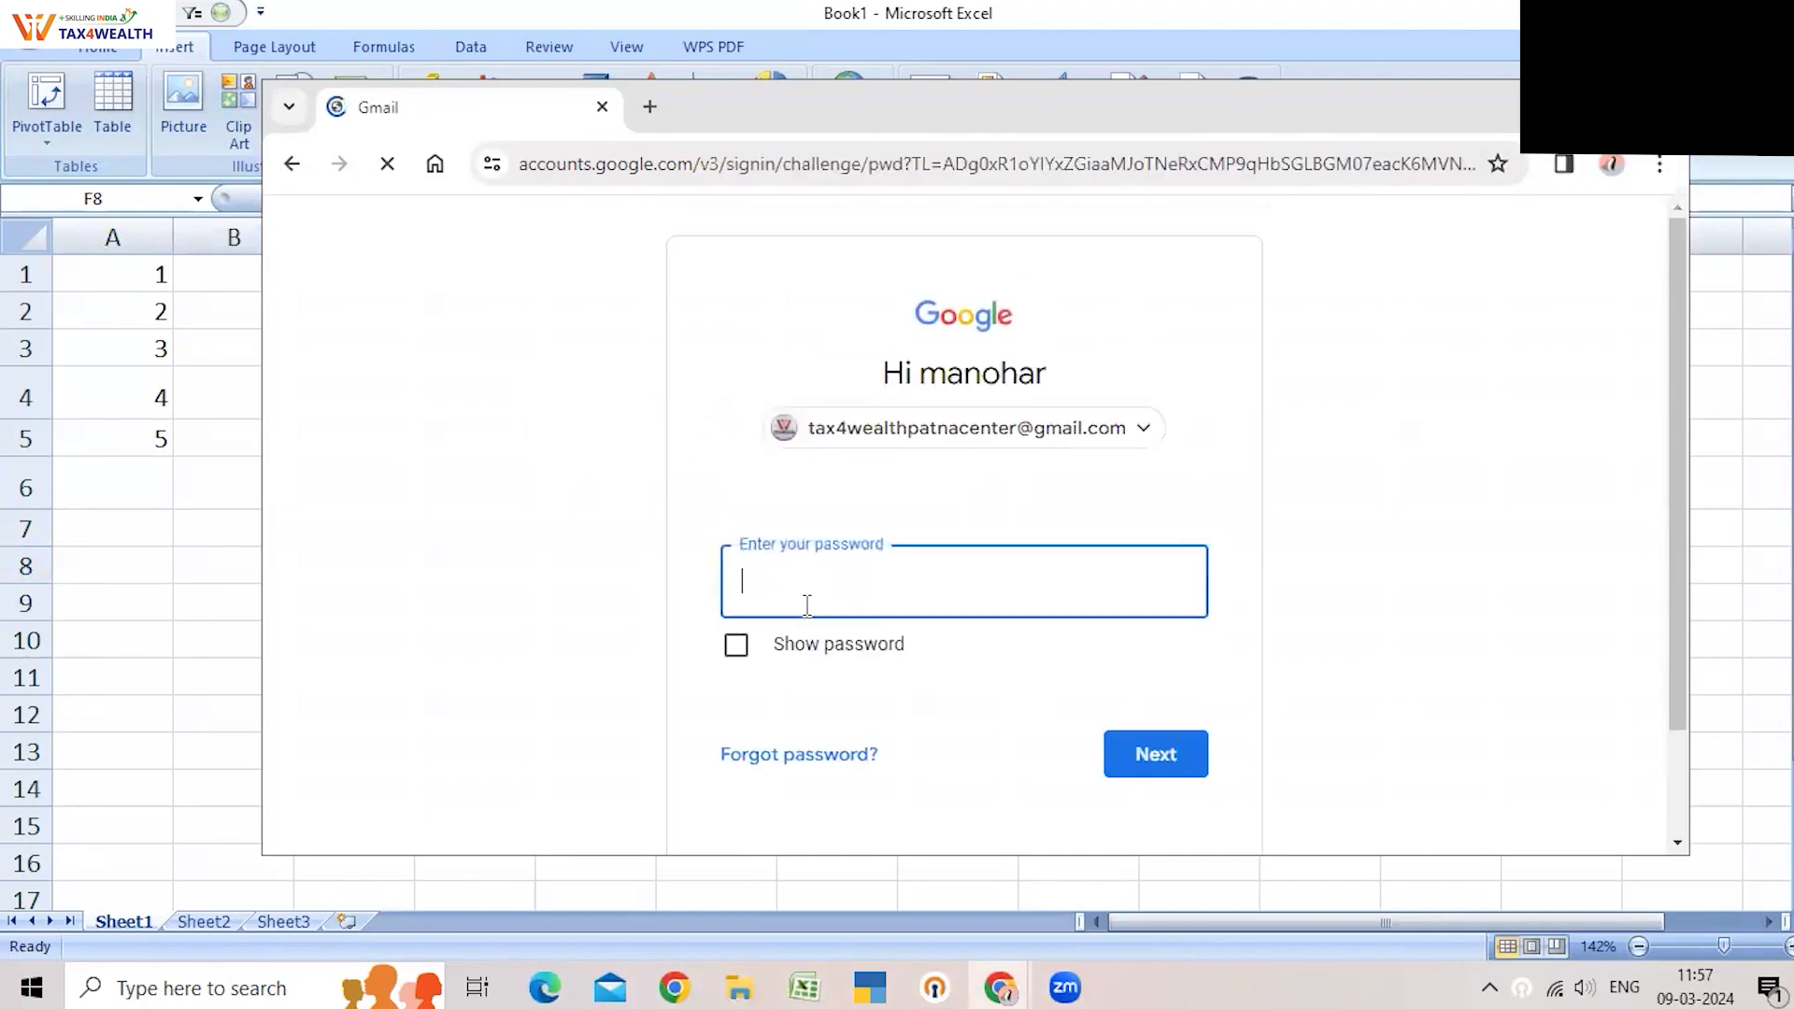
pyautogui.click(770, 755)
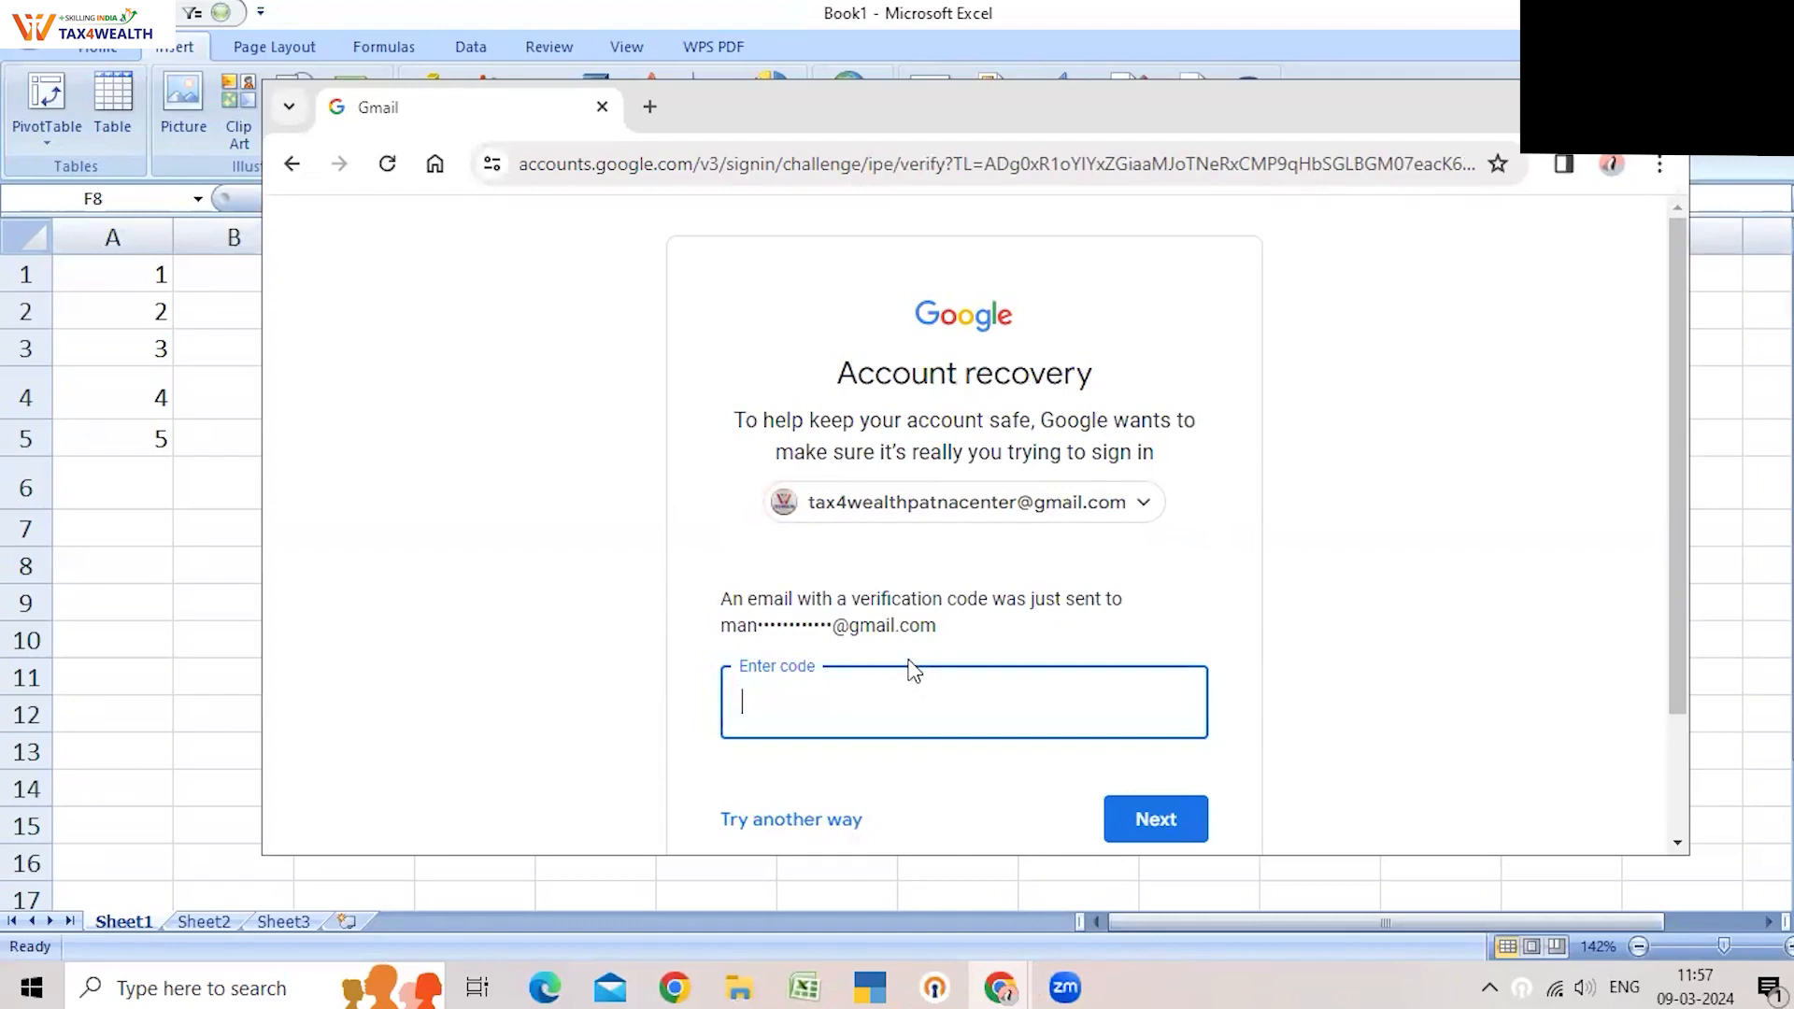
# Enter the emailed verification code and continue past the change-password prompt.
pyautogui.press('Return')
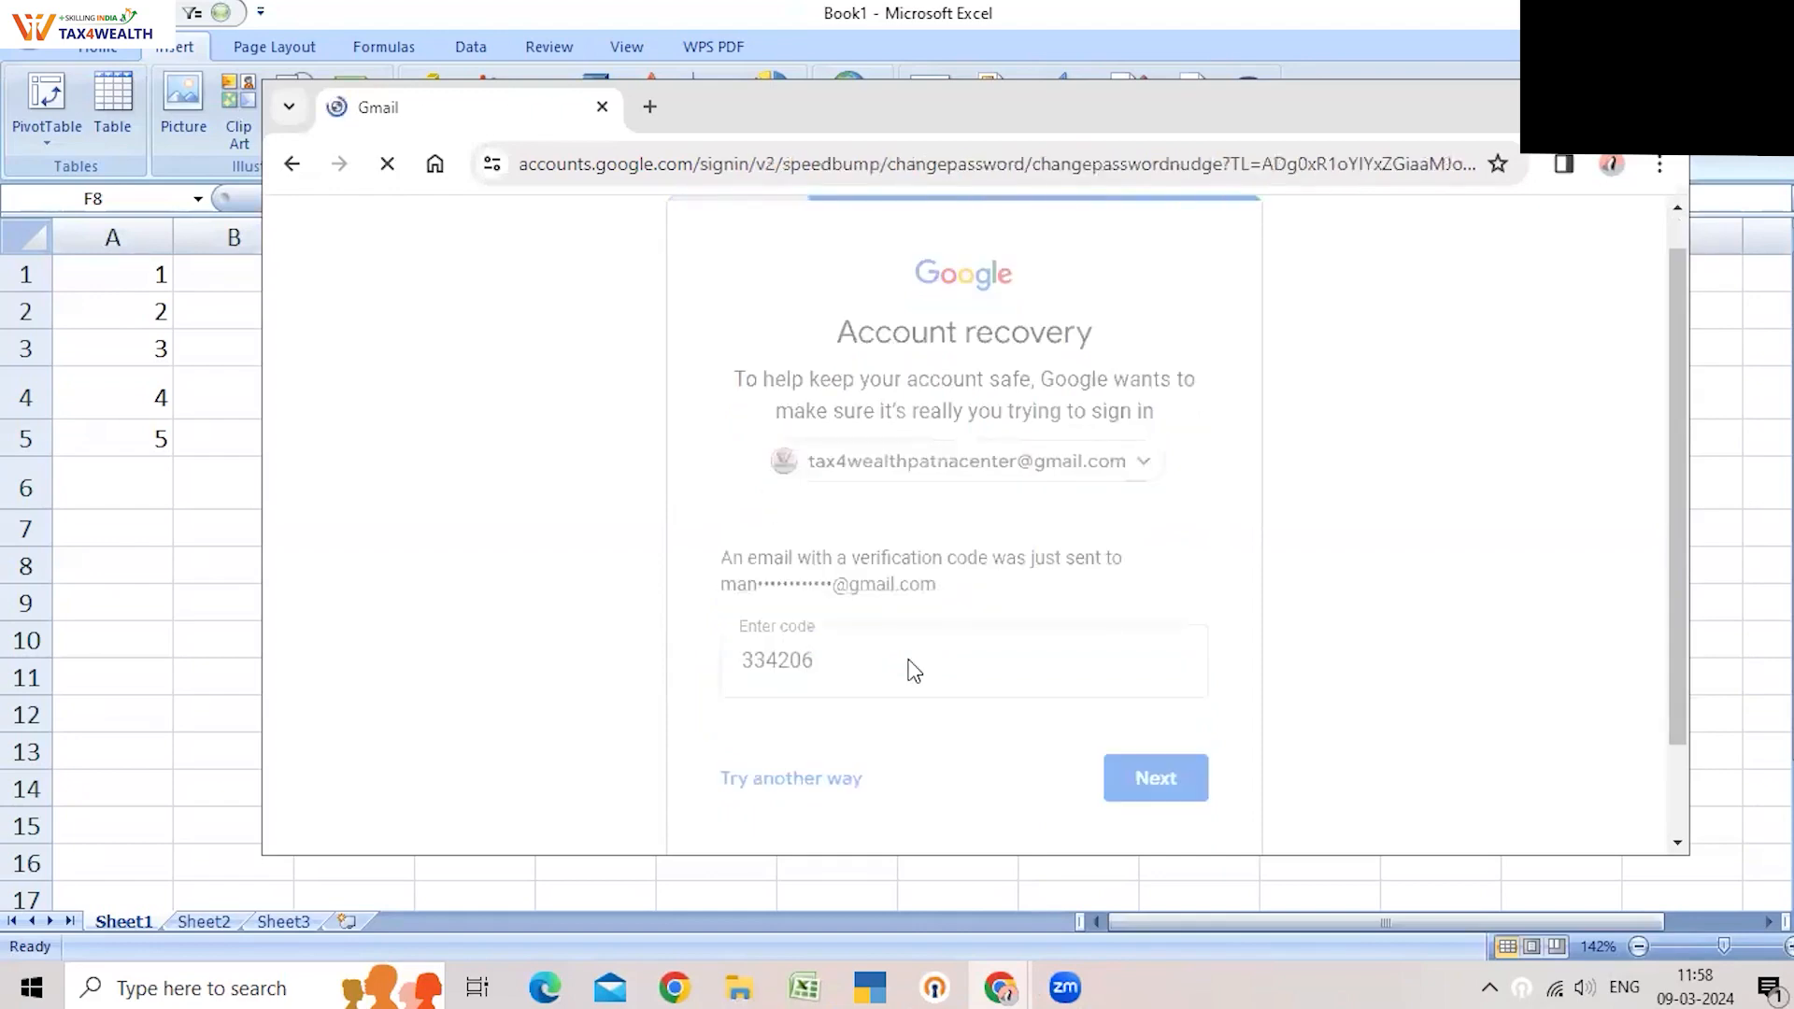
pyautogui.click(1113, 574)
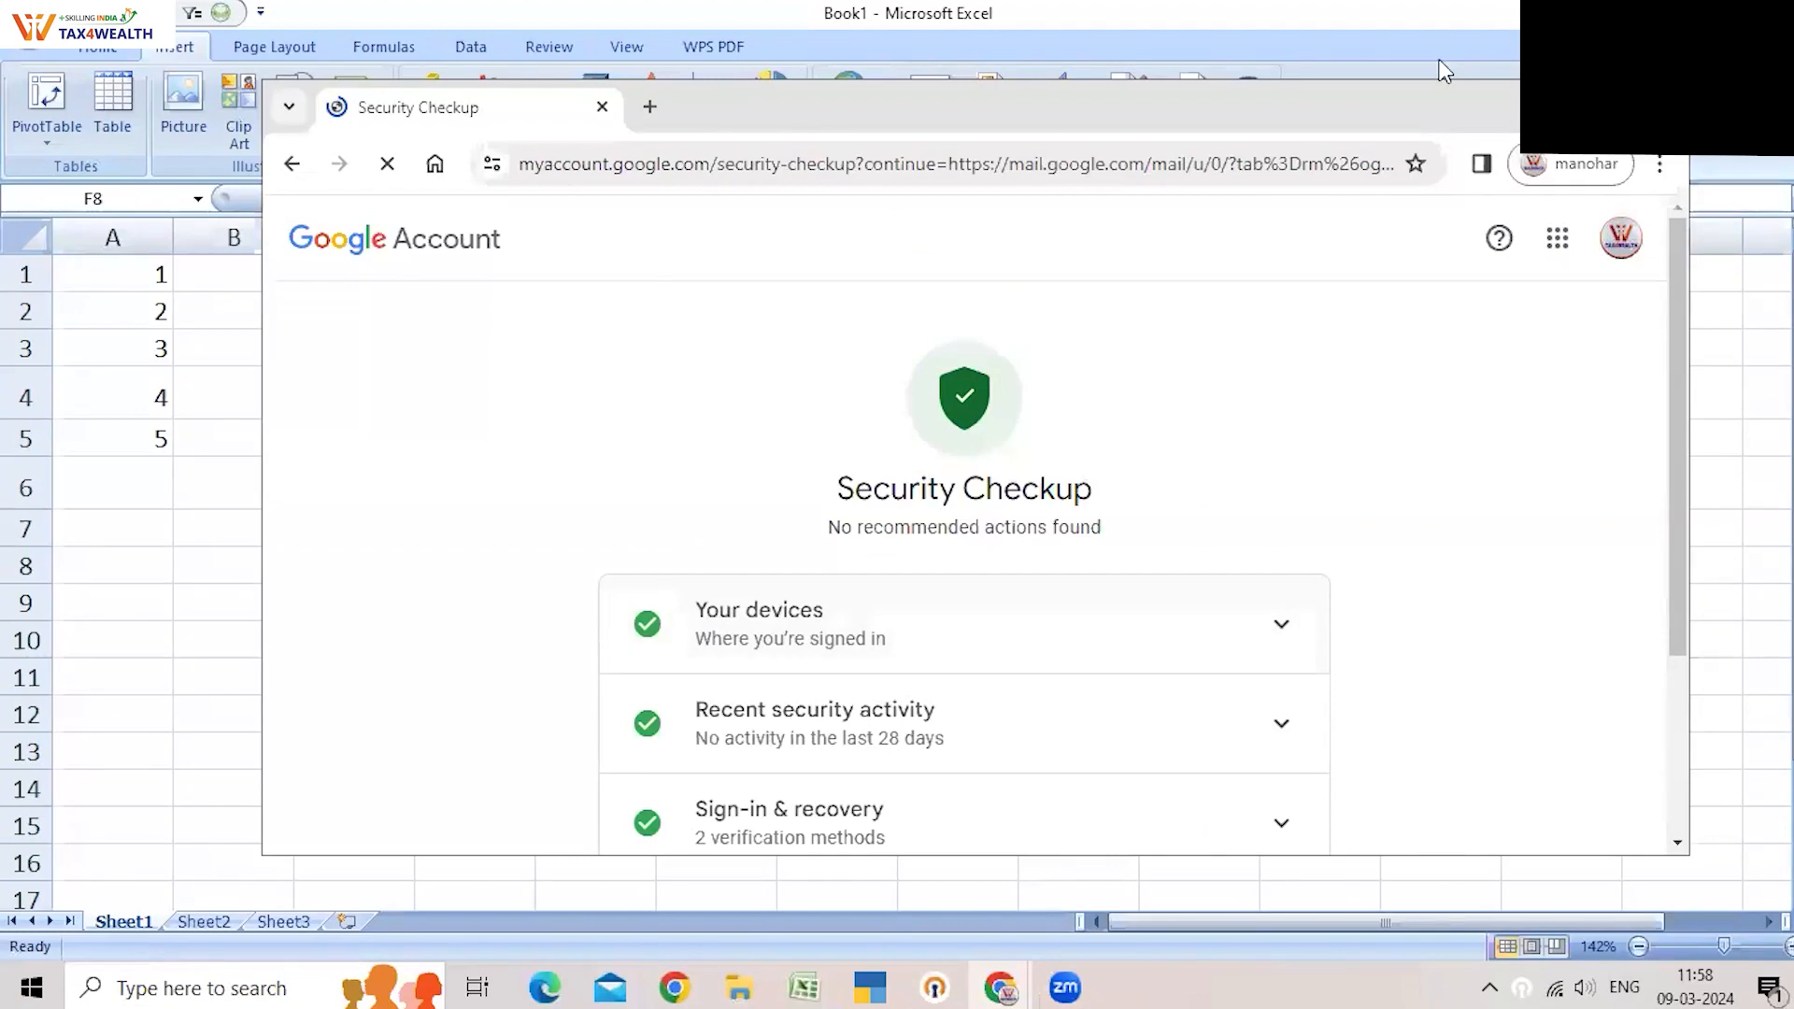
# Open Google Sheets from the Google apps launcher.
pyautogui.click(1557, 245)
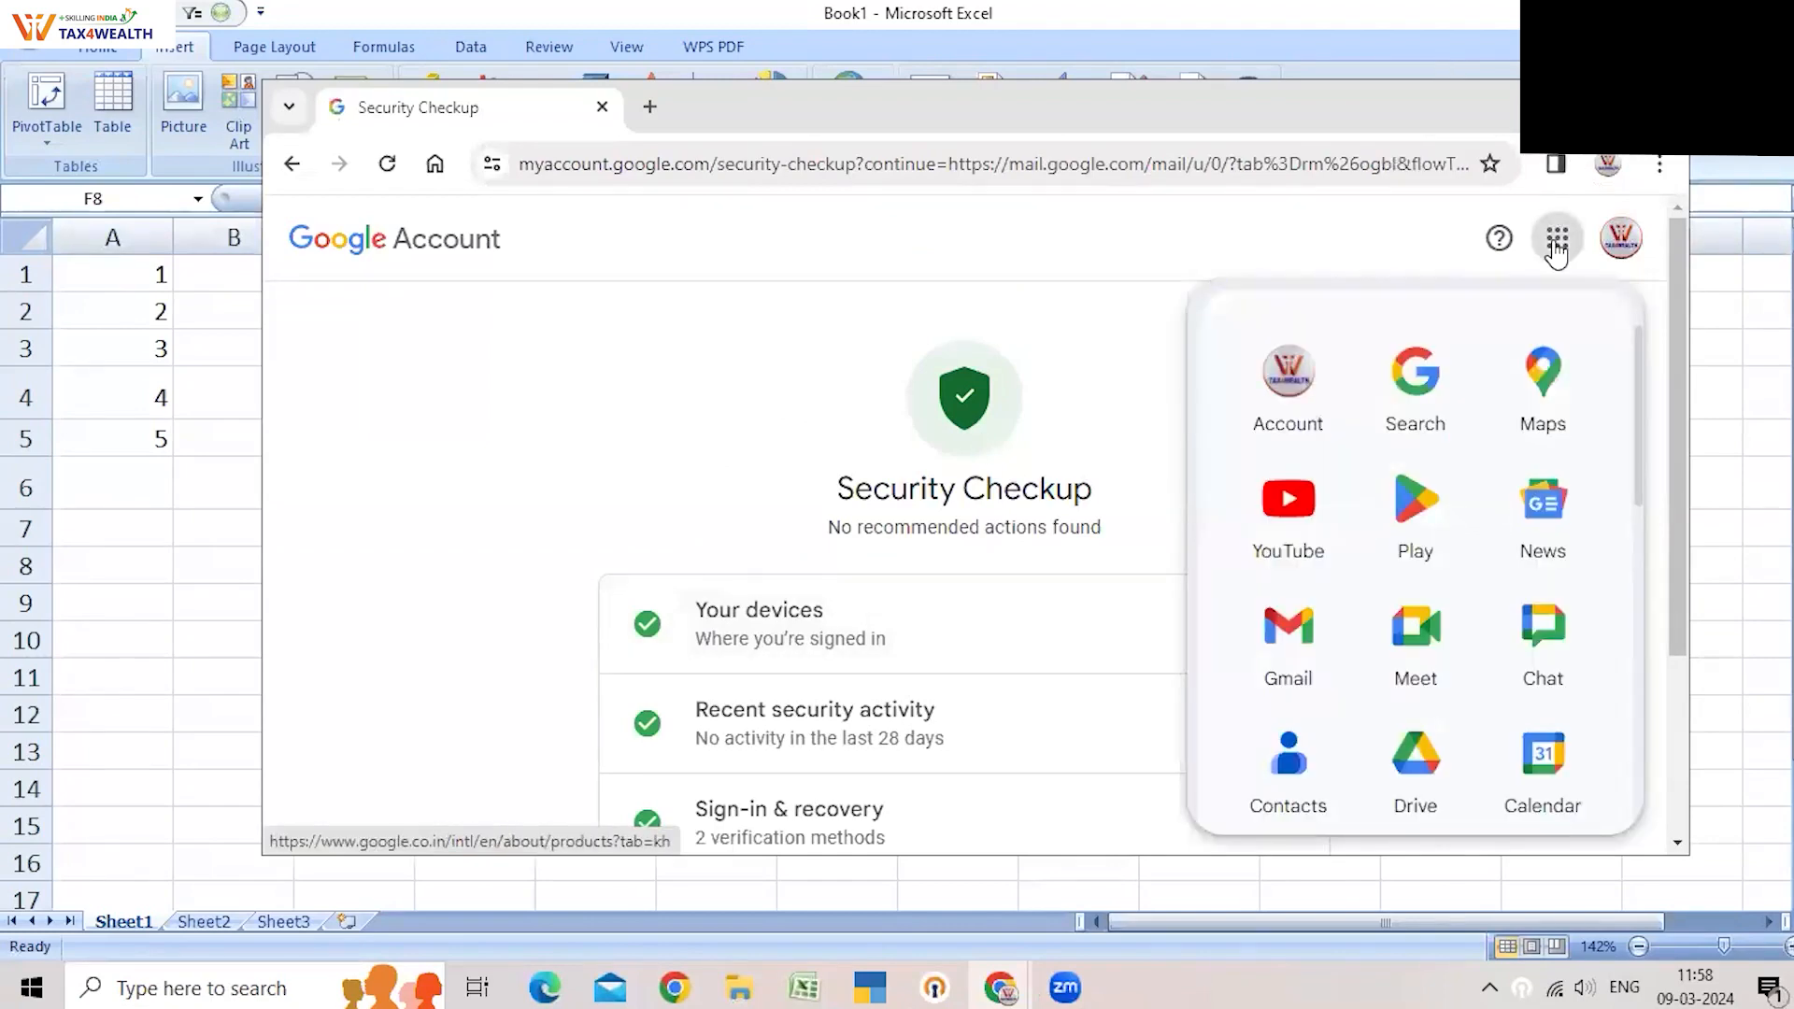
pyautogui.scroll(-4, 1519, 456)
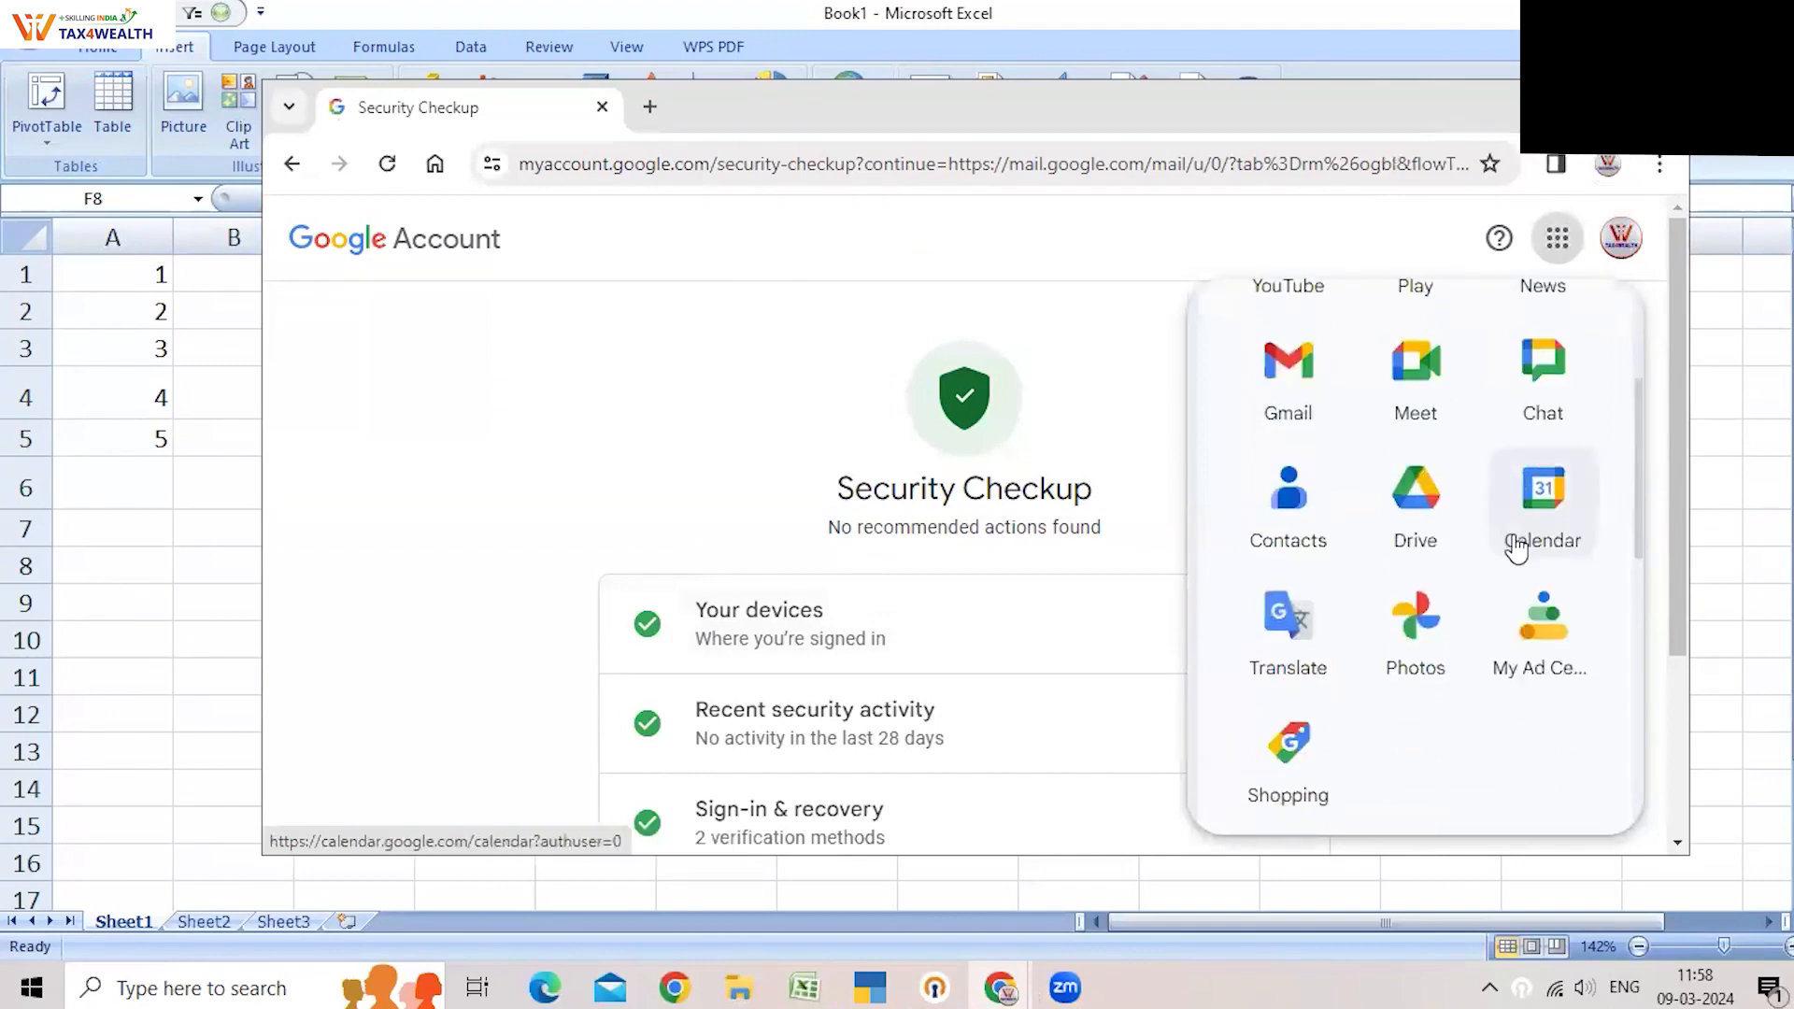
pyautogui.scroll(-3, 1542, 533)
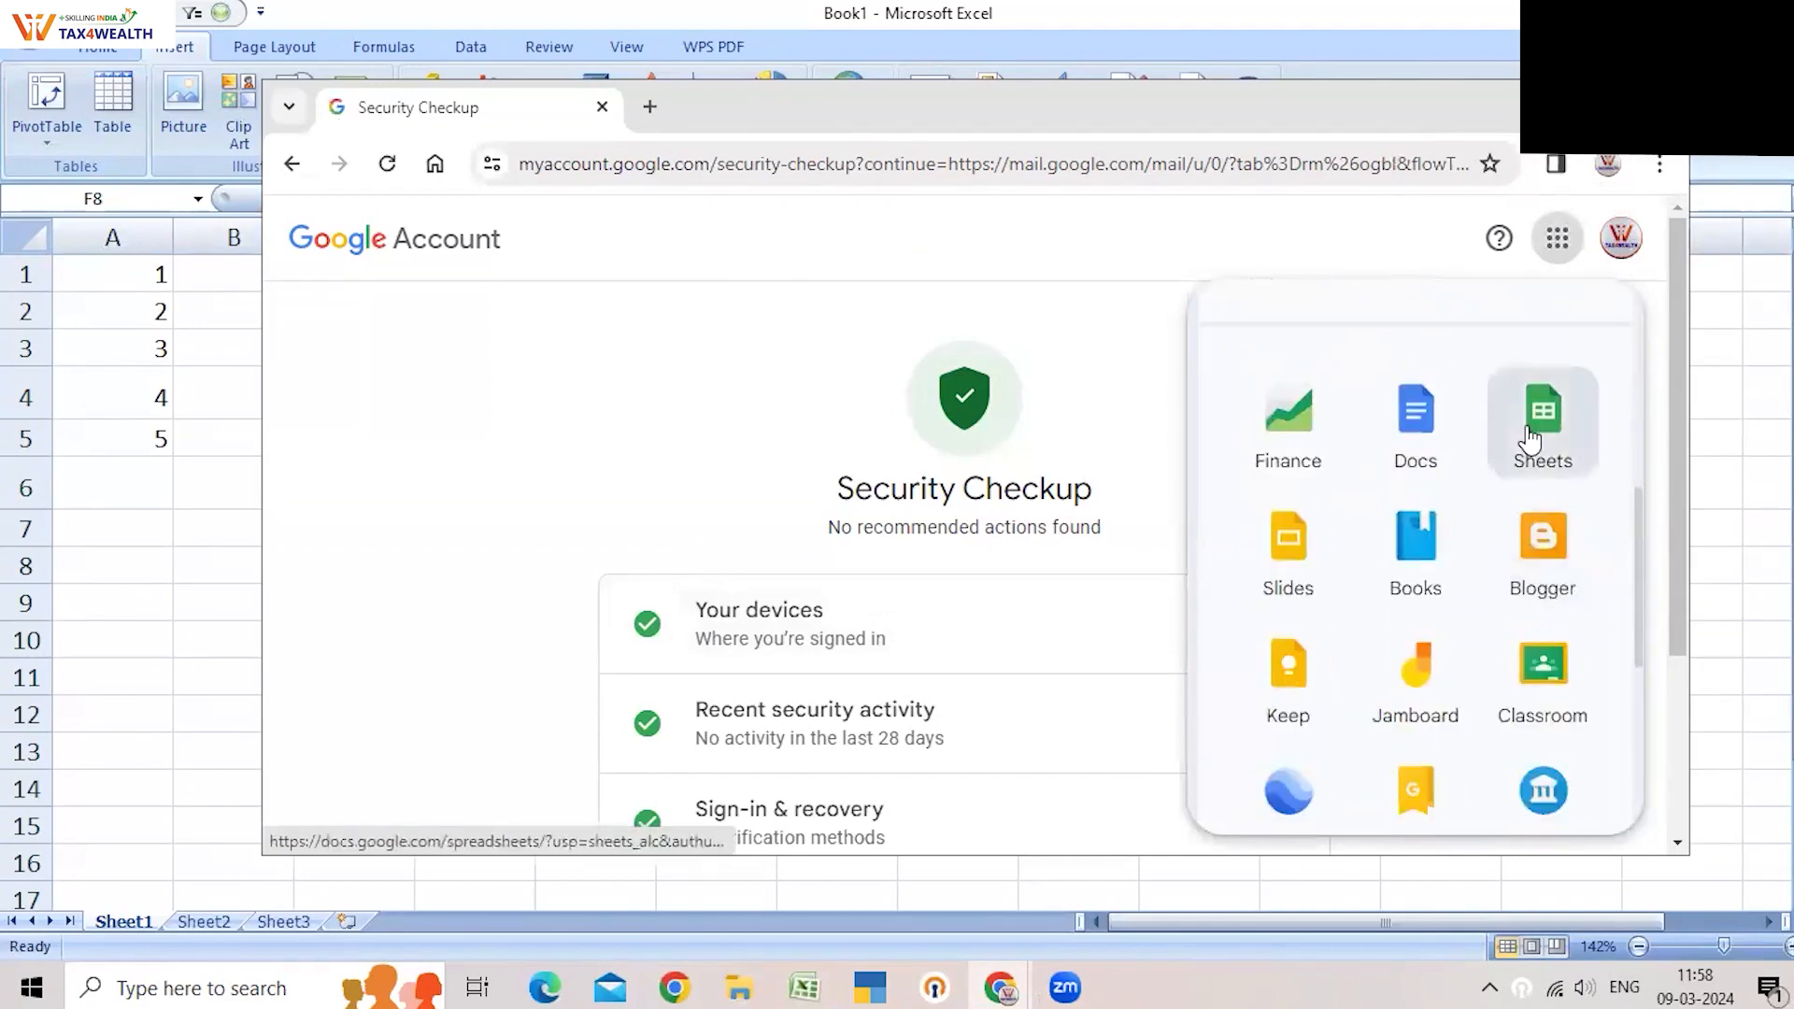
pyautogui.click(1536, 435)
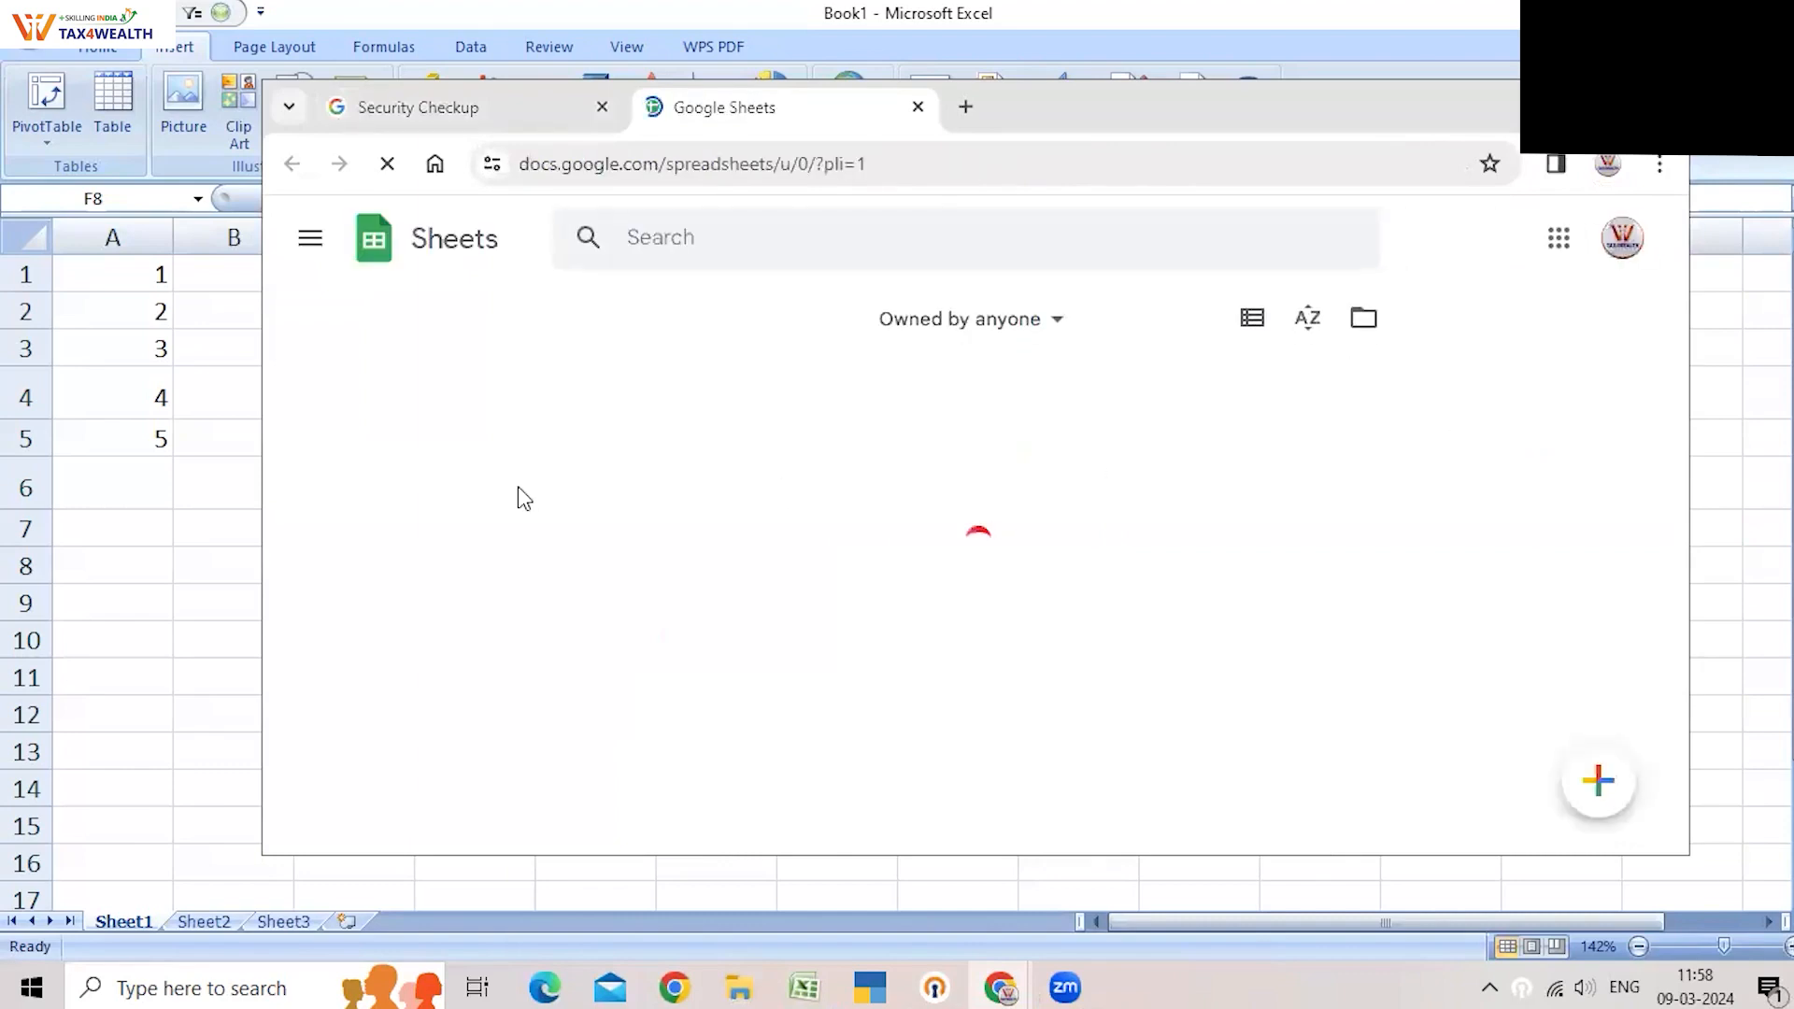
# Open the CCA Batch spreadsheet and scroll through its list of recorded class links.
pyautogui.click(649, 510)
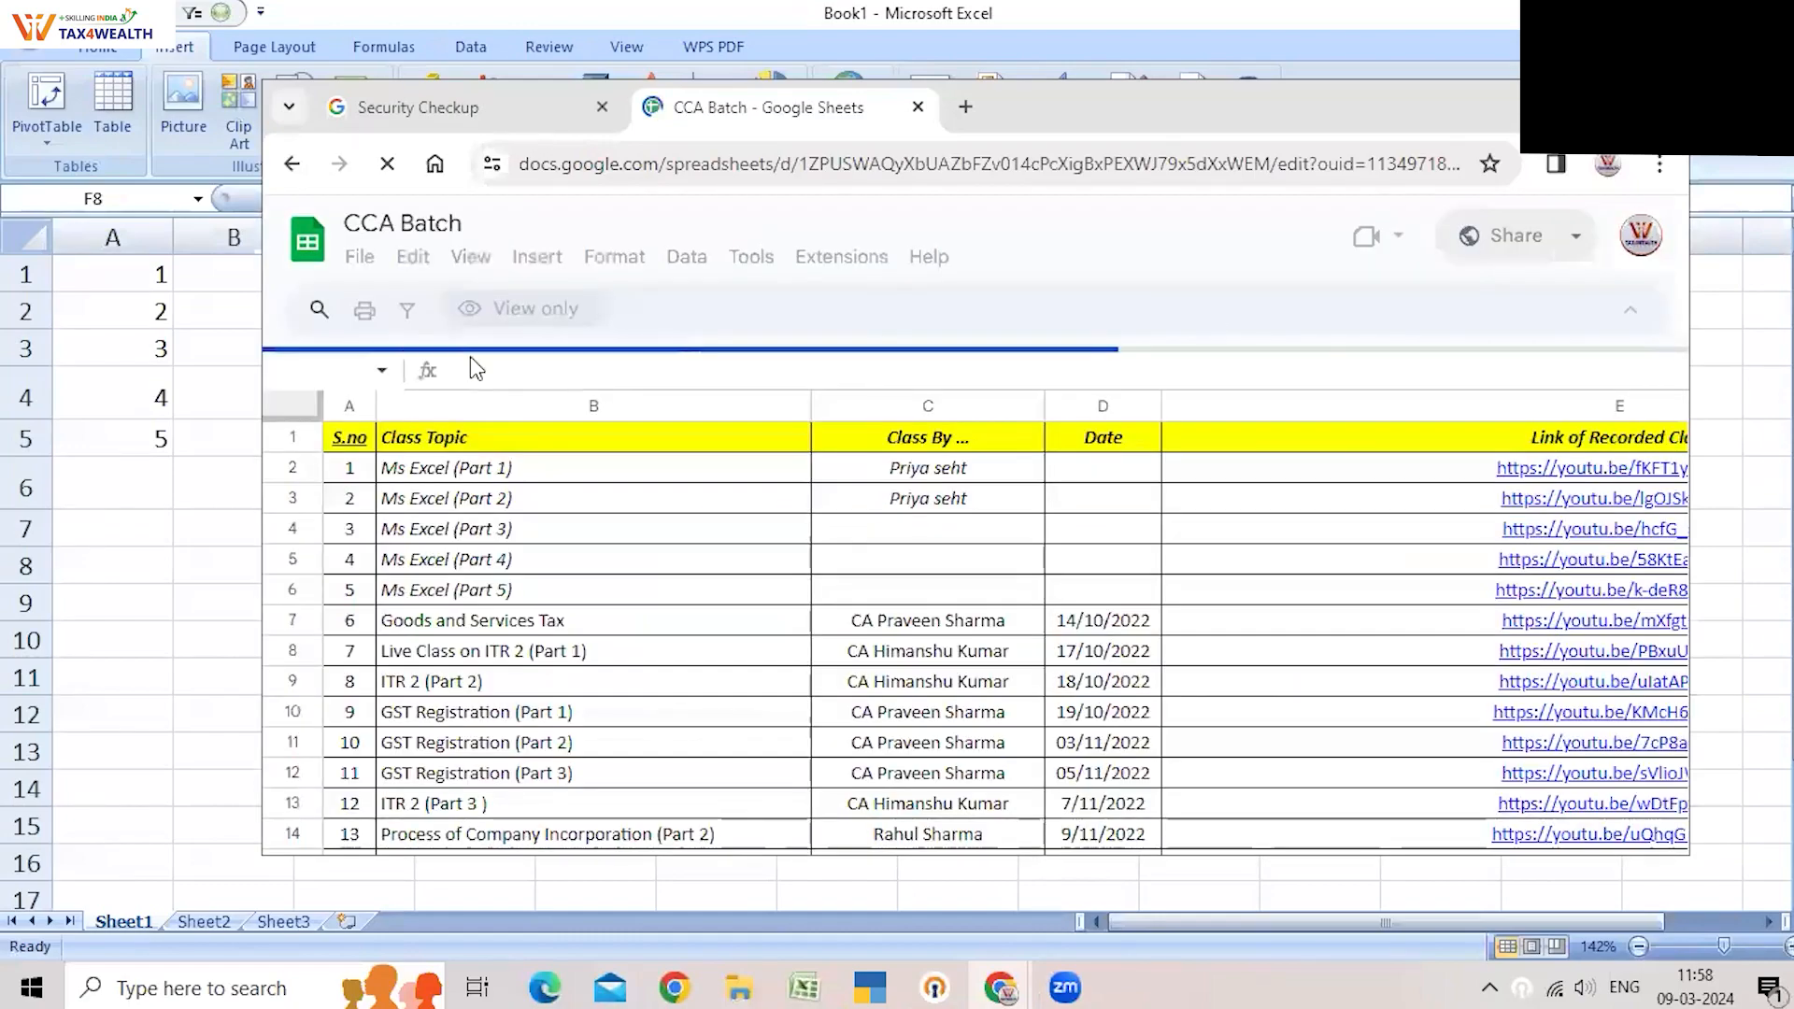
pyautogui.scroll(-6, 504, 518)
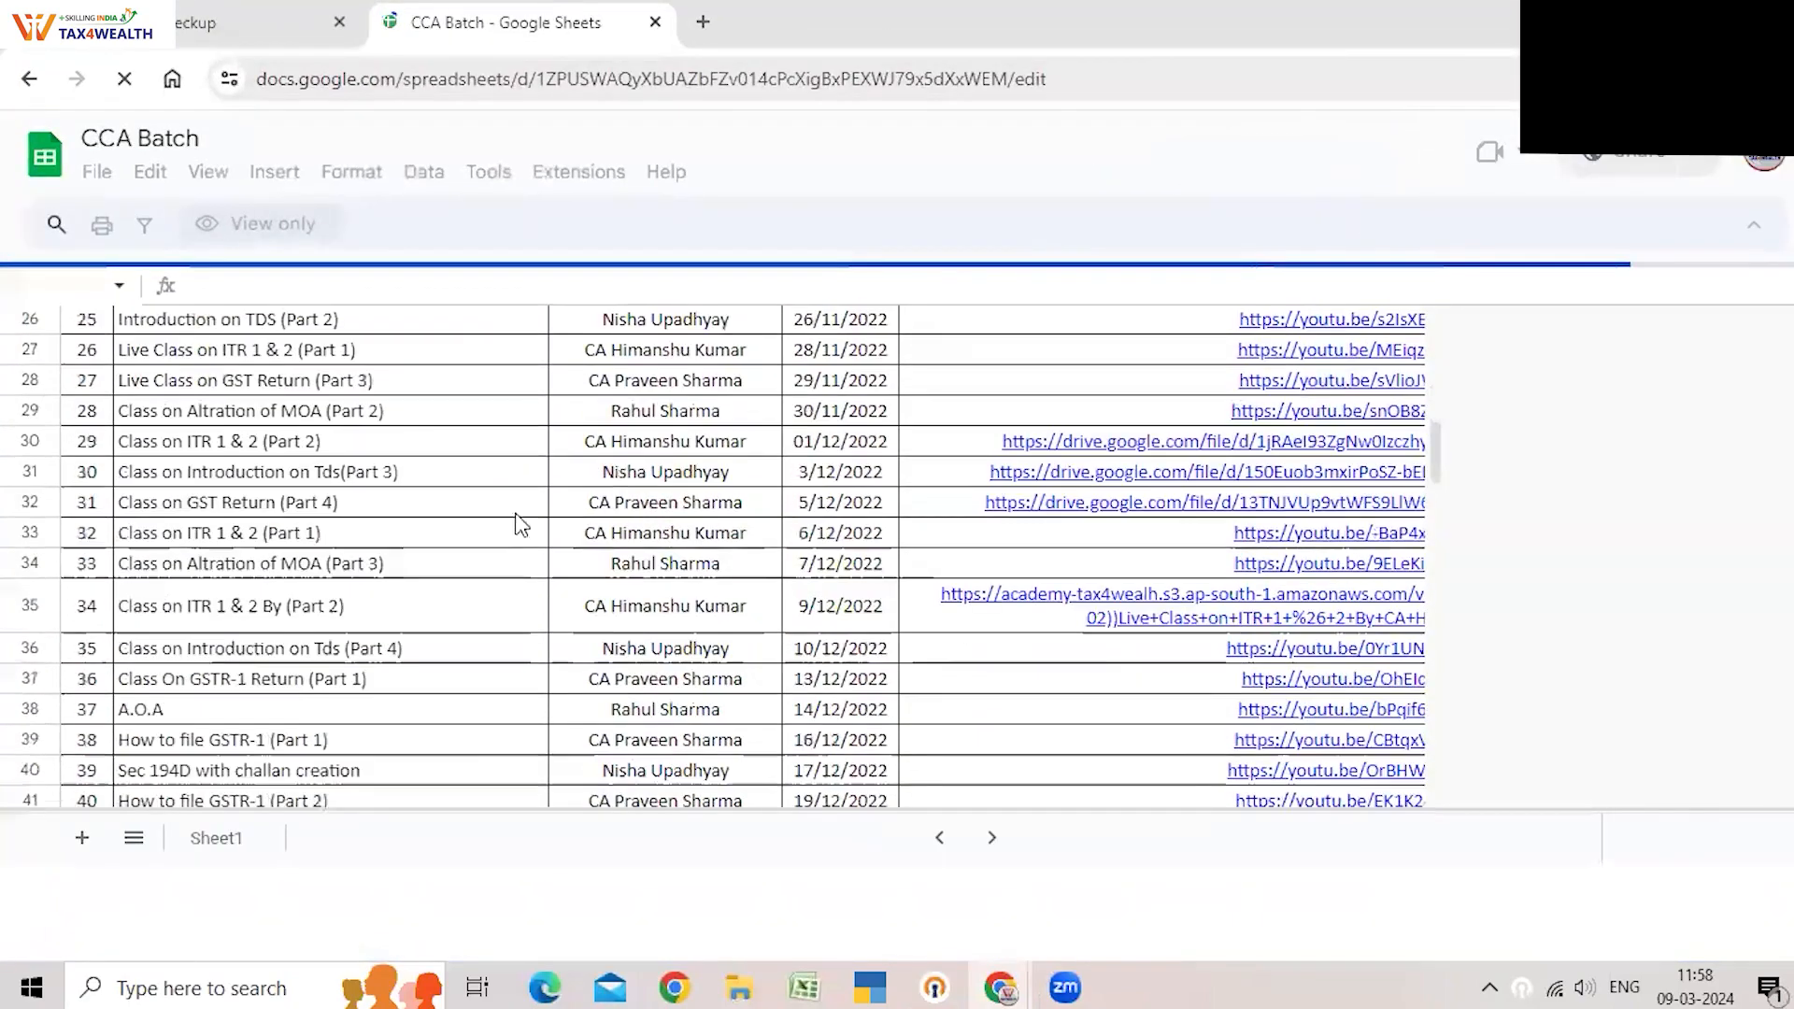
pyautogui.scroll(-6, 446, 562)
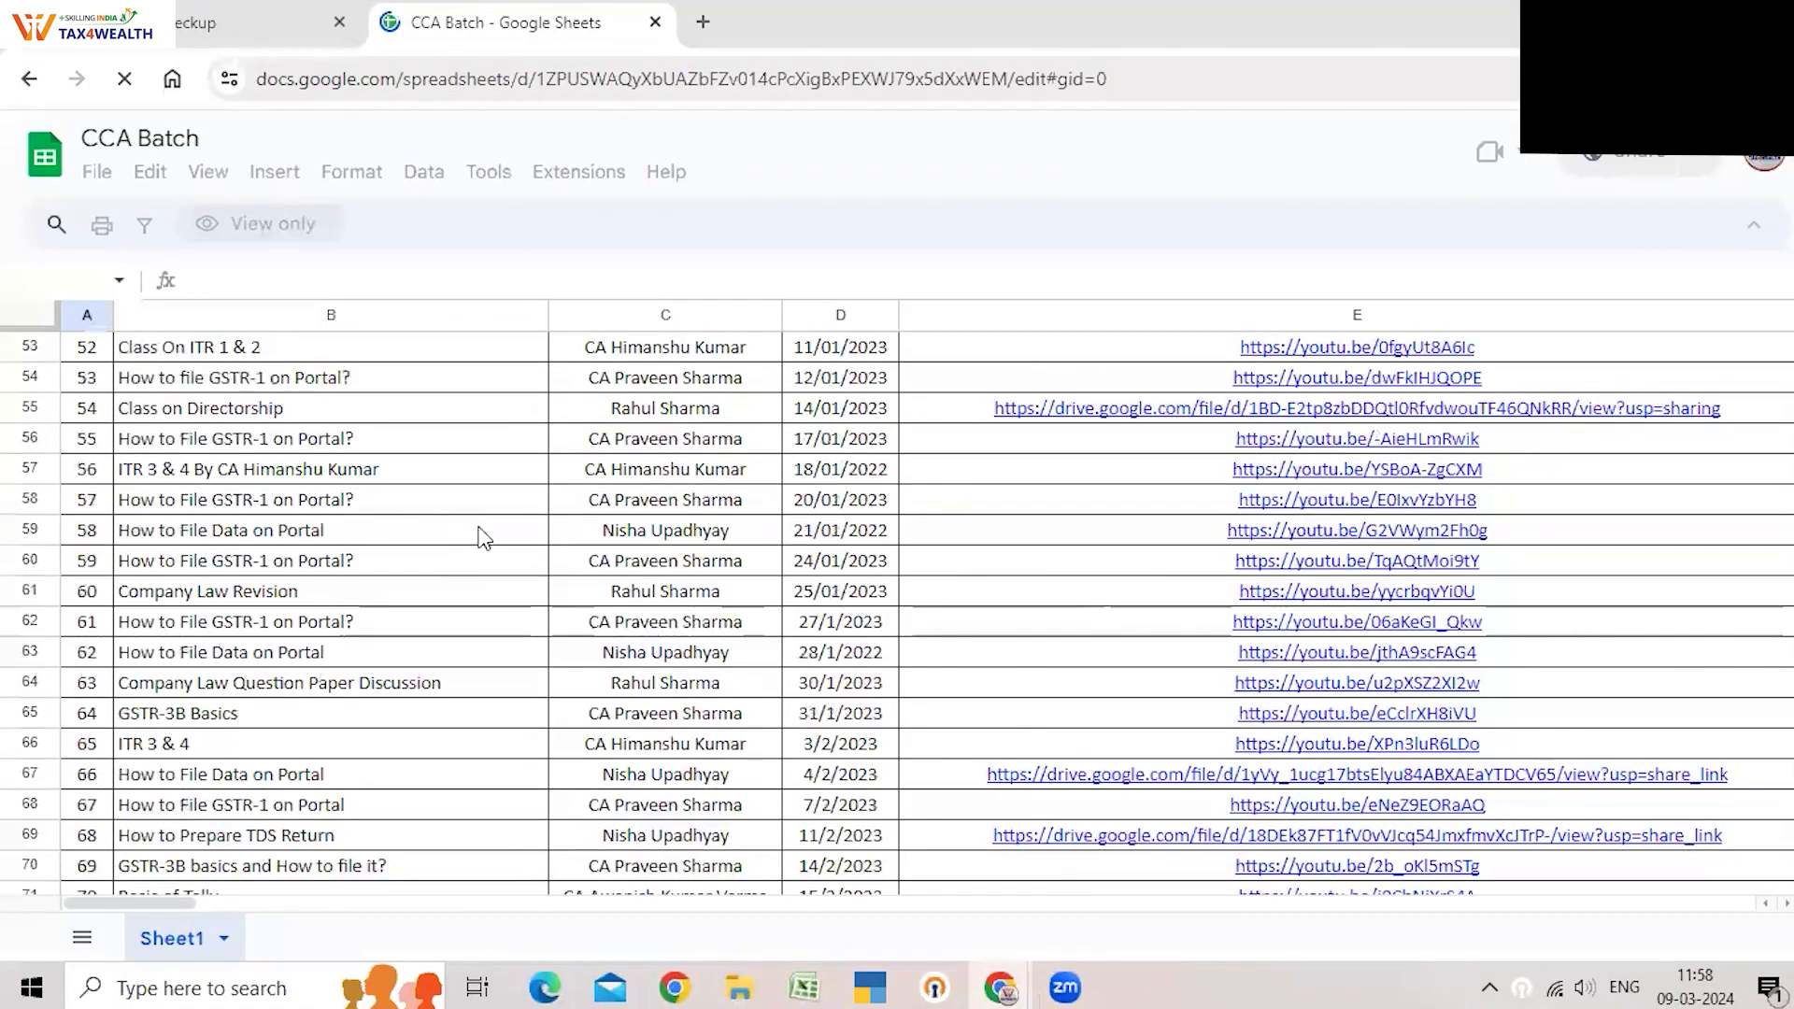
pyautogui.scroll(-6, 542, 528)
pyautogui.scroll(-1, 561, 525)
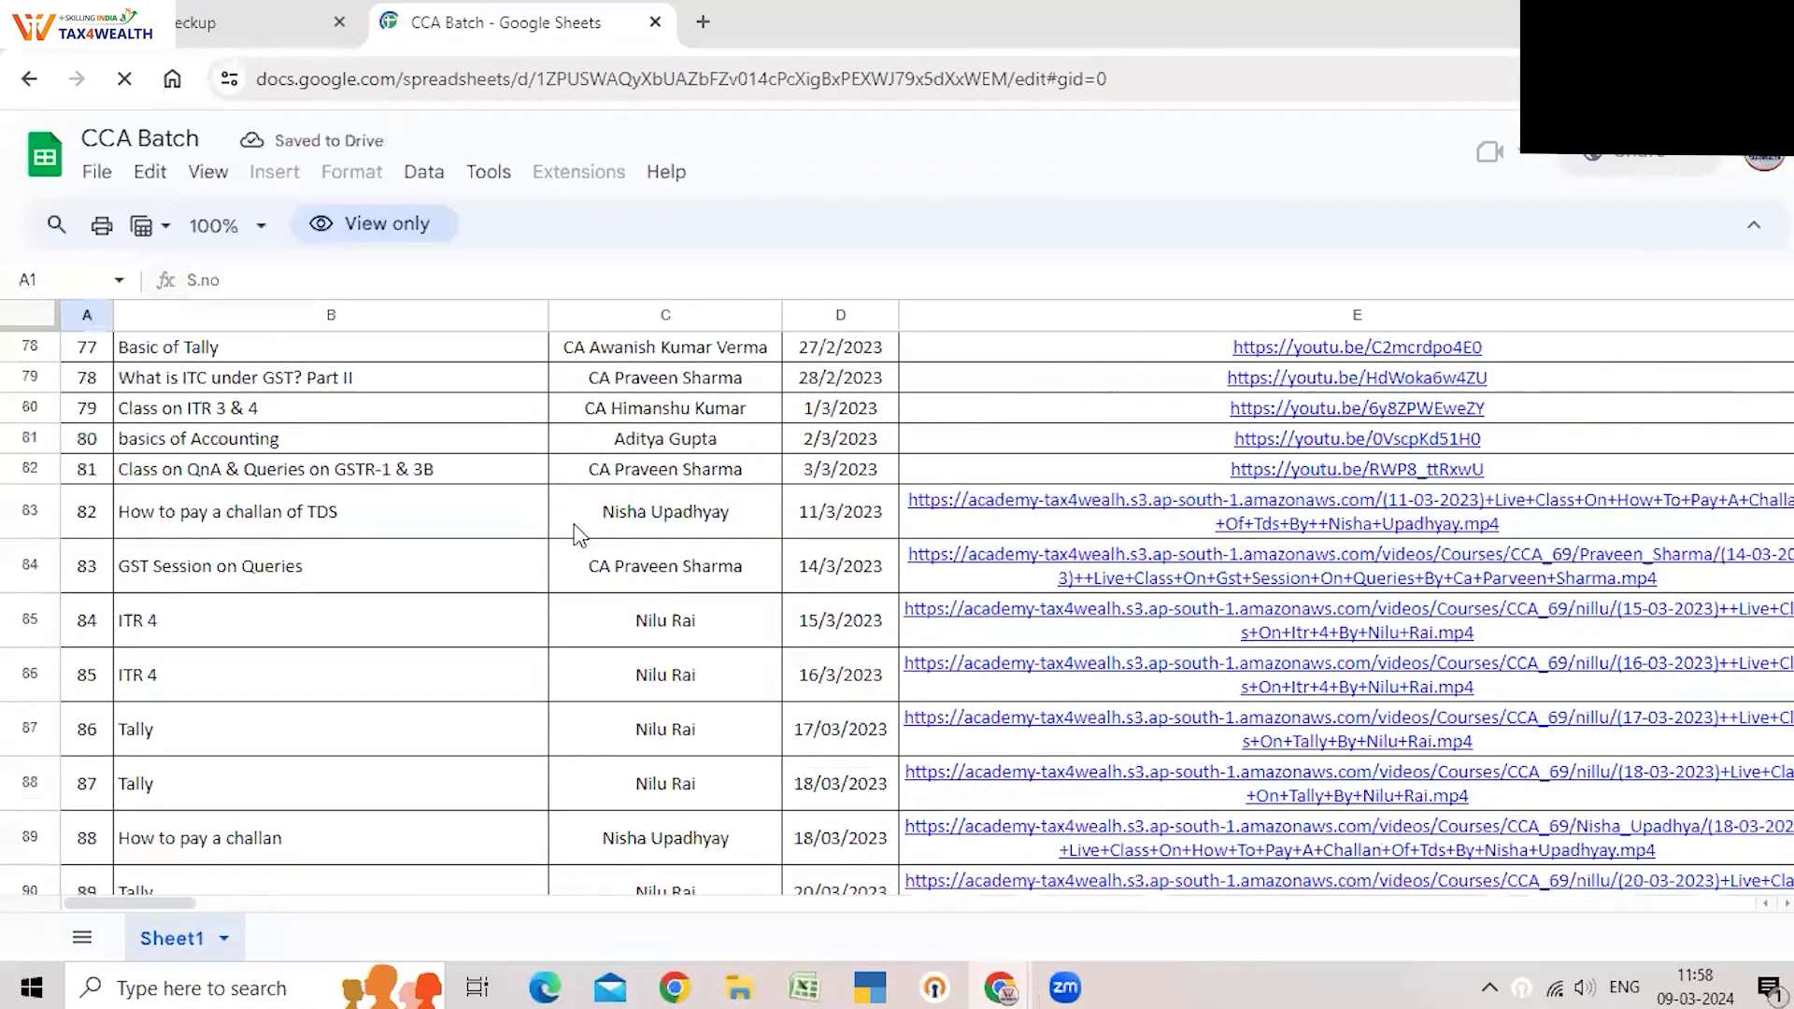
pyautogui.scroll(-5, 1402, 538)
pyautogui.scroll(1, 1214, 645)
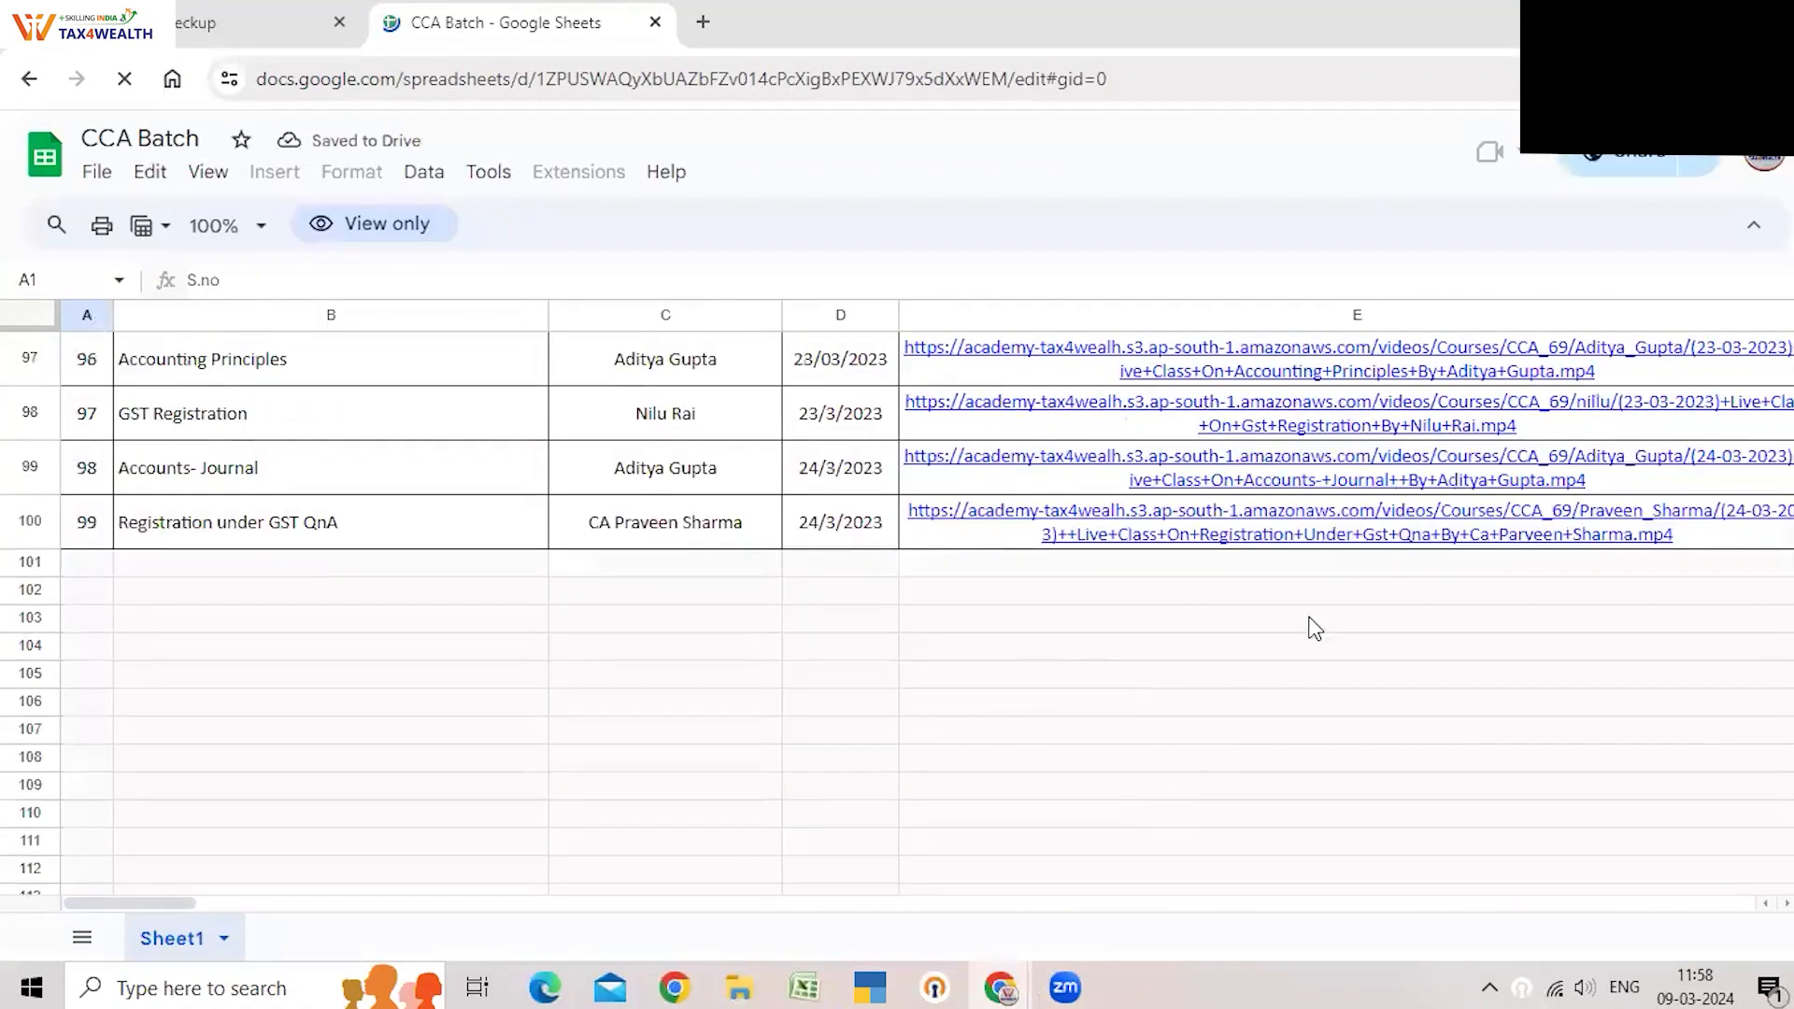
pyautogui.scroll(10, 1308, 631)
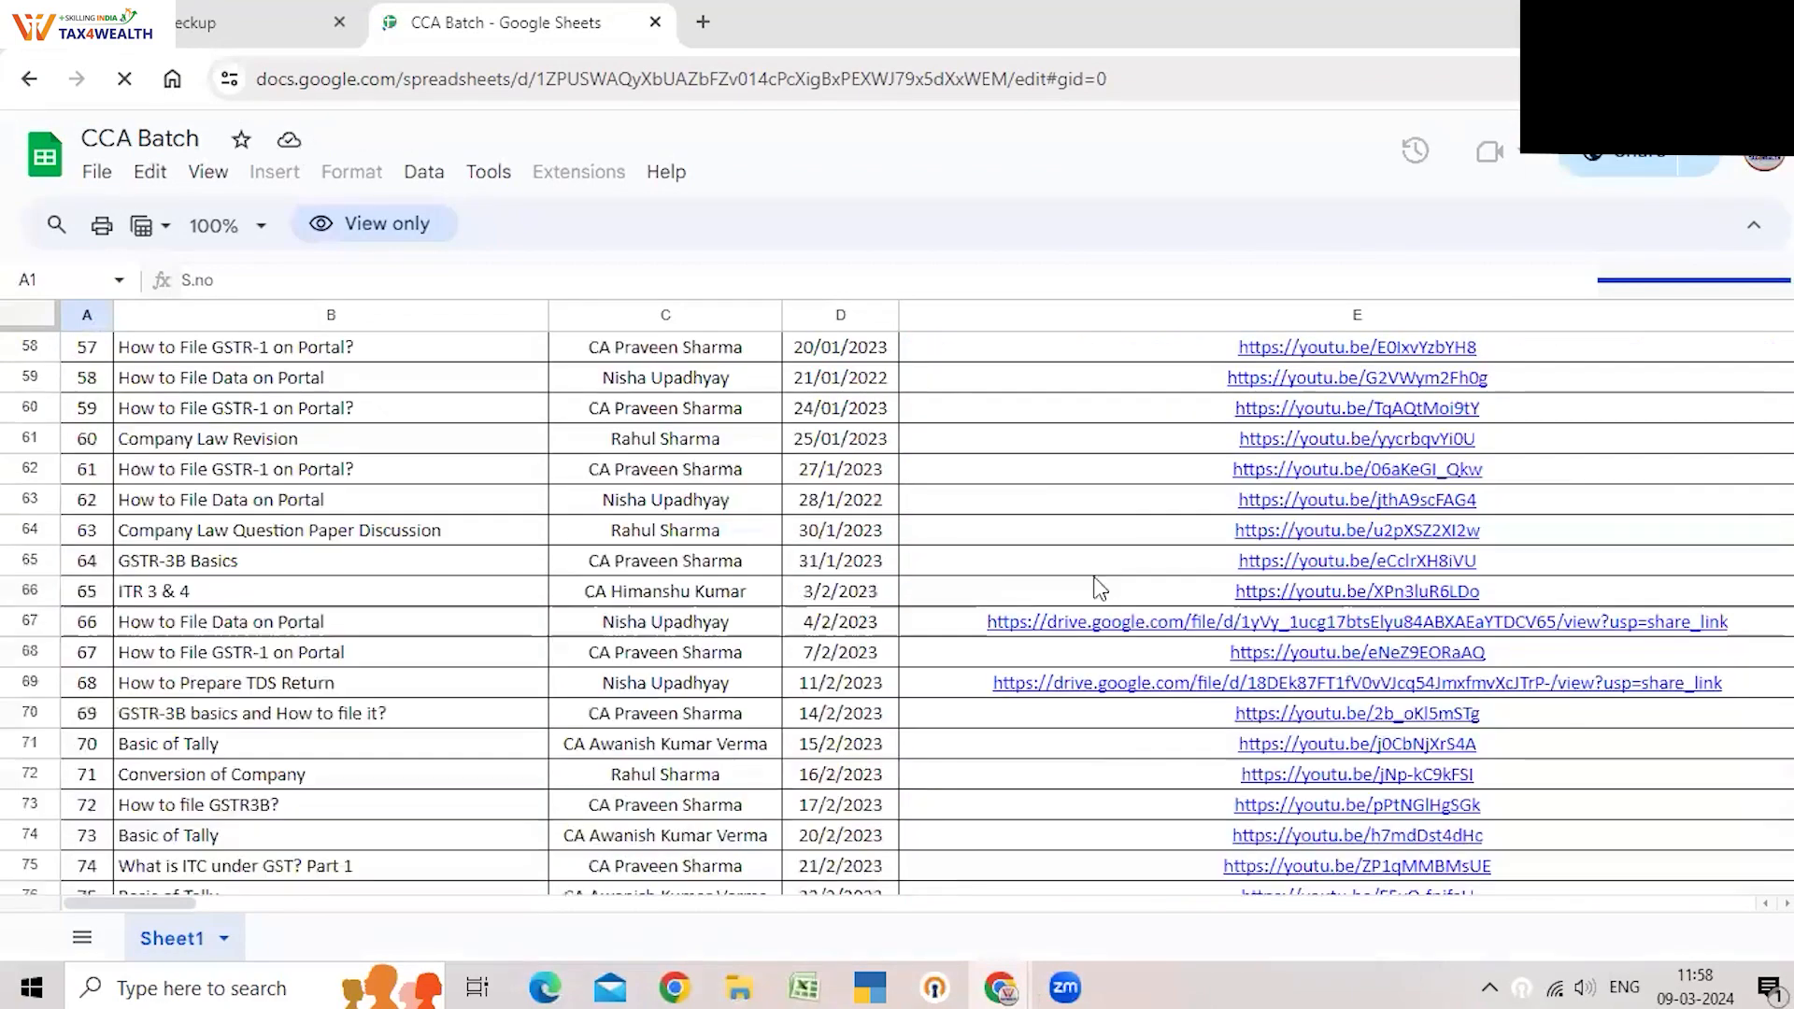
pyautogui.scroll(-7, 1094, 585)
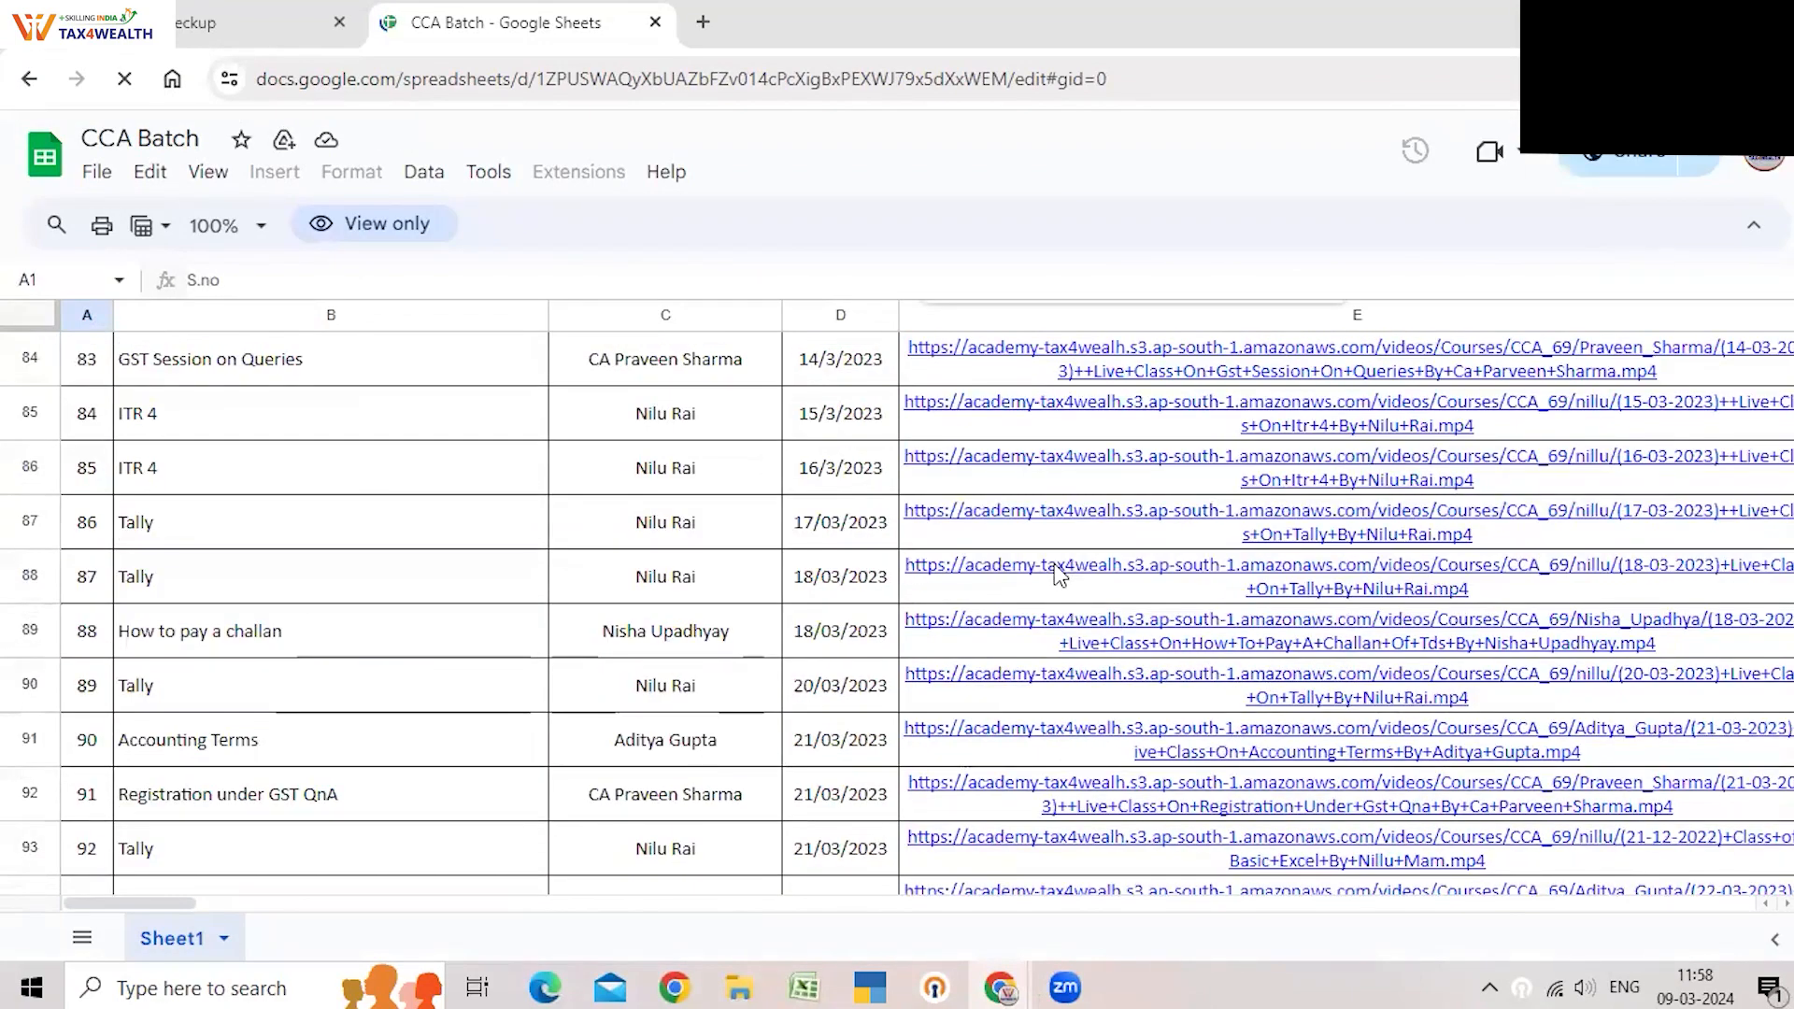
# Open the 18/03/2023 Tally class video link and pause the video.
pyautogui.click(1059, 575)
pyautogui.click(1098, 632)
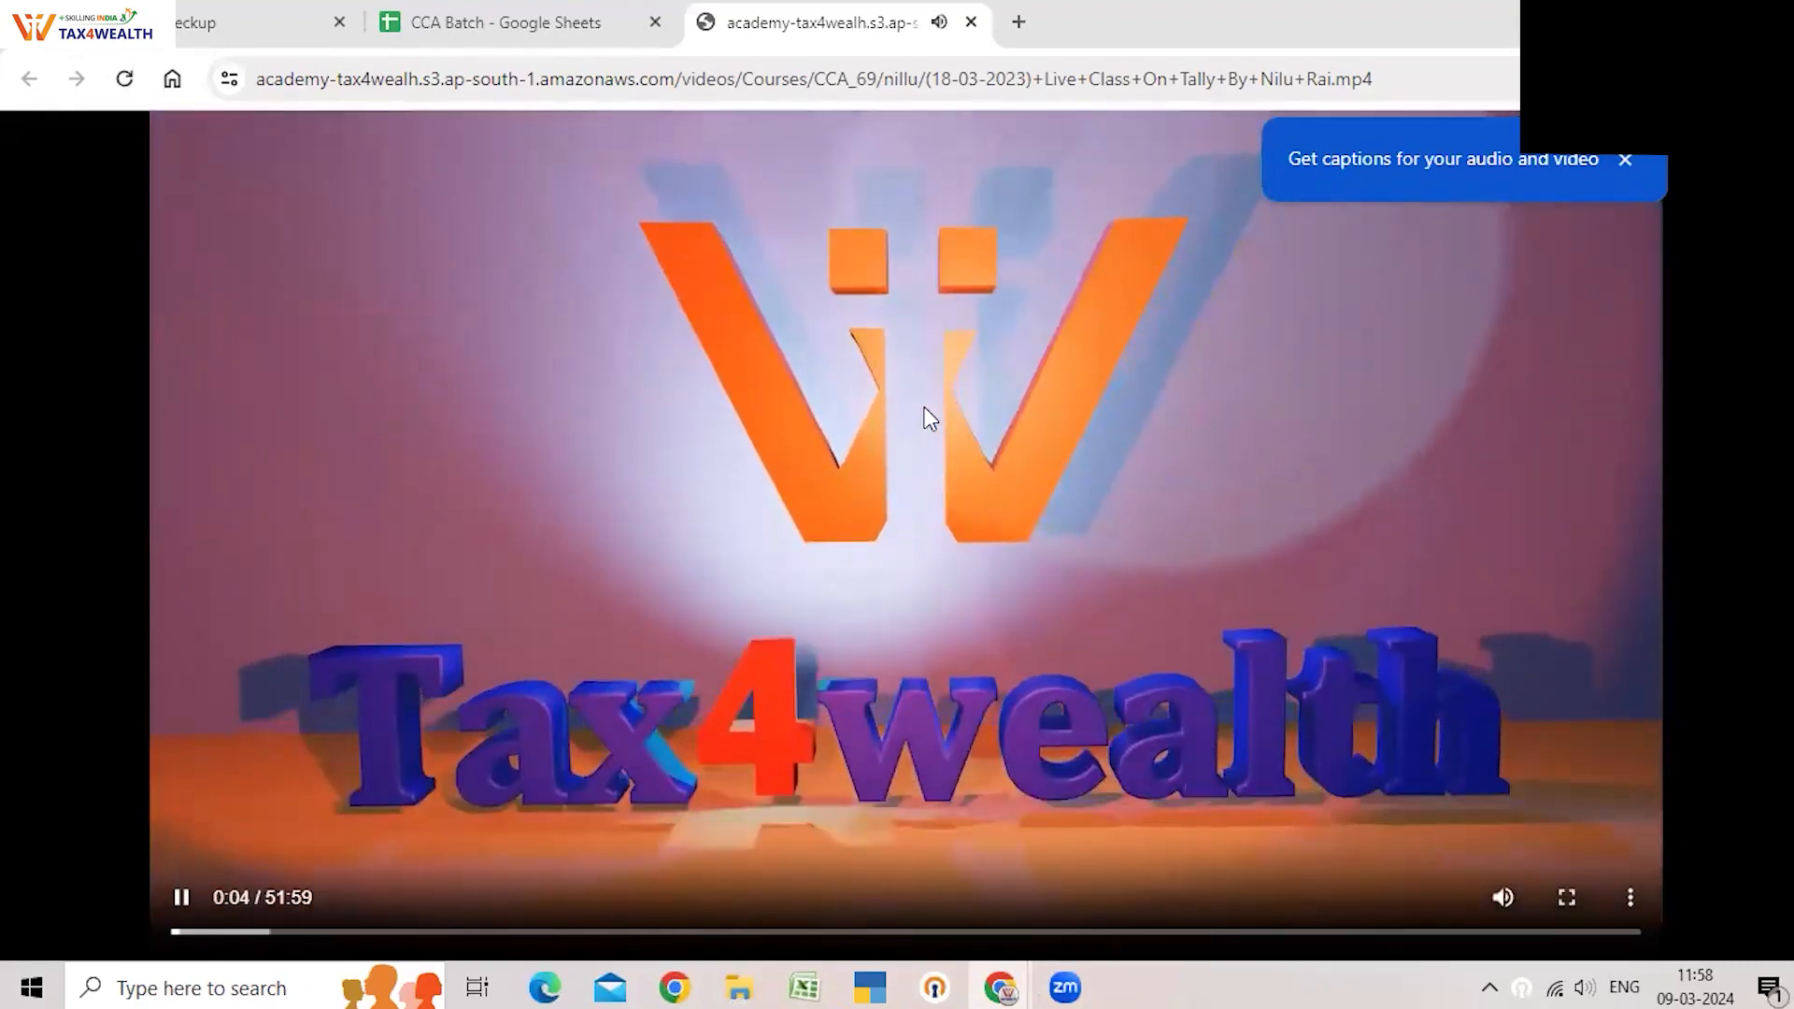
pyautogui.click(946, 503)
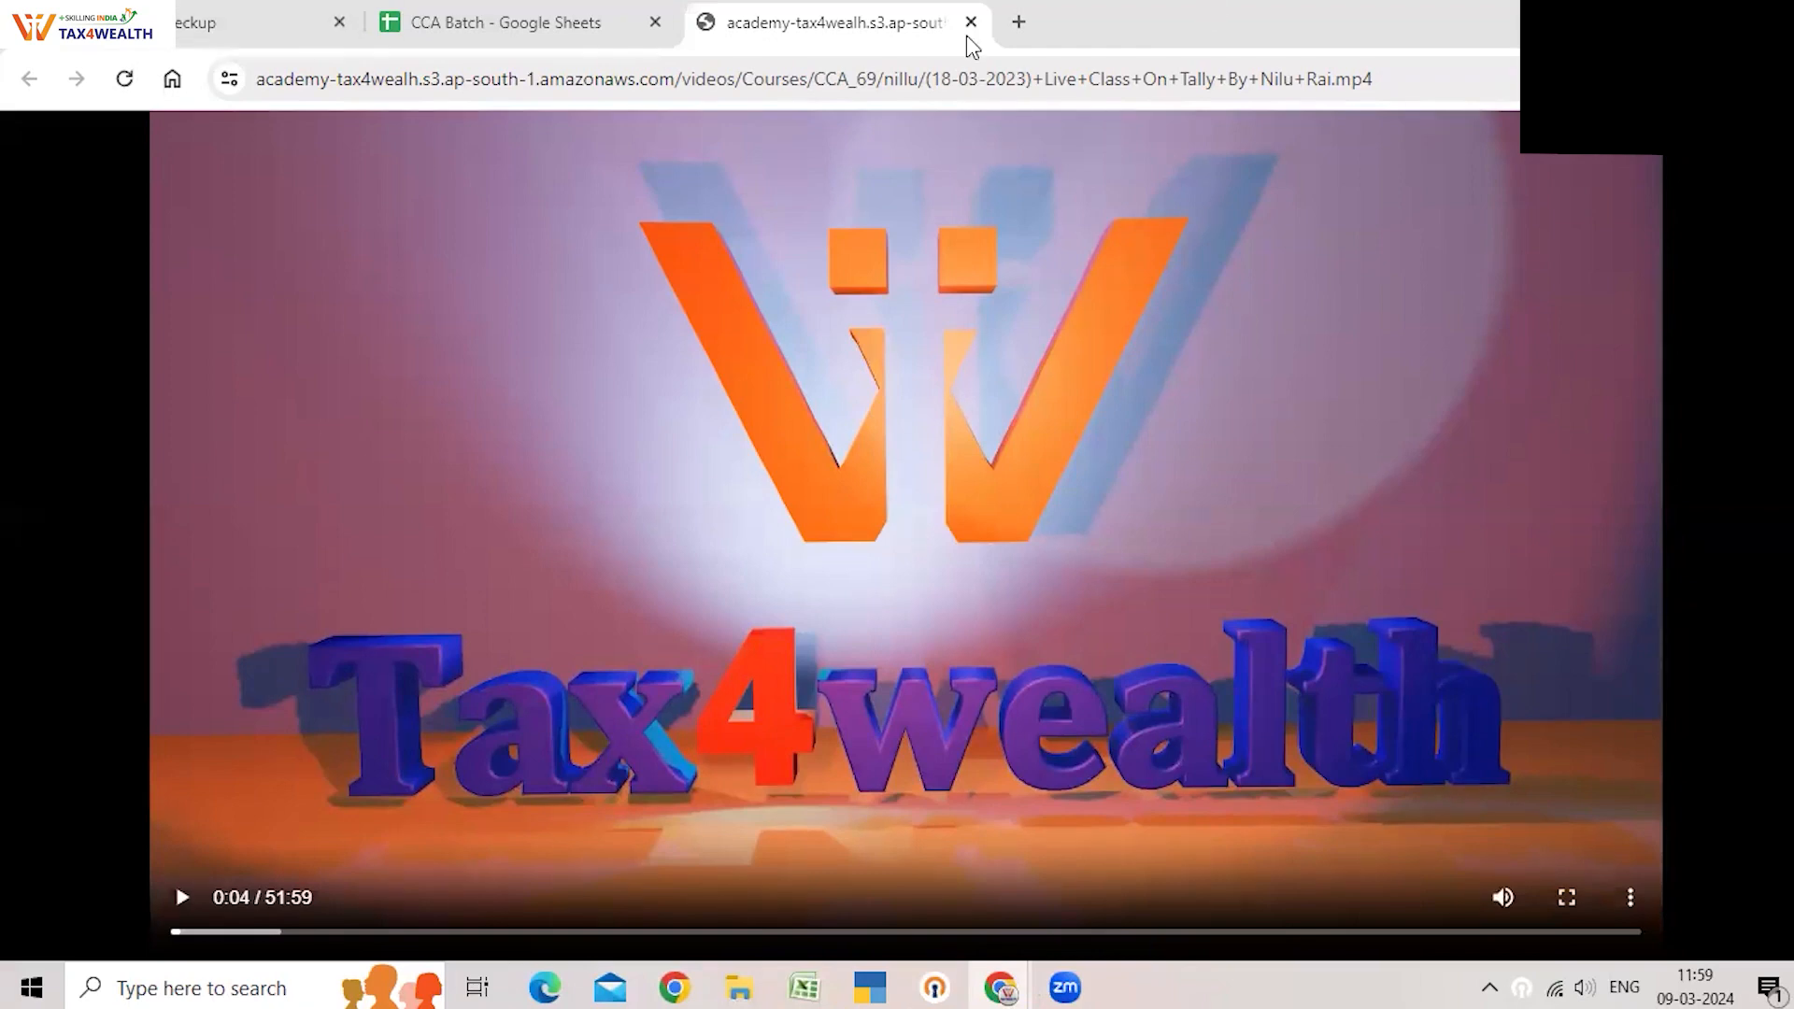
# Close the class video and CCA Batch spreadsheet tabs and return to the Excel workbook.
pyautogui.middleClick(706, 28)
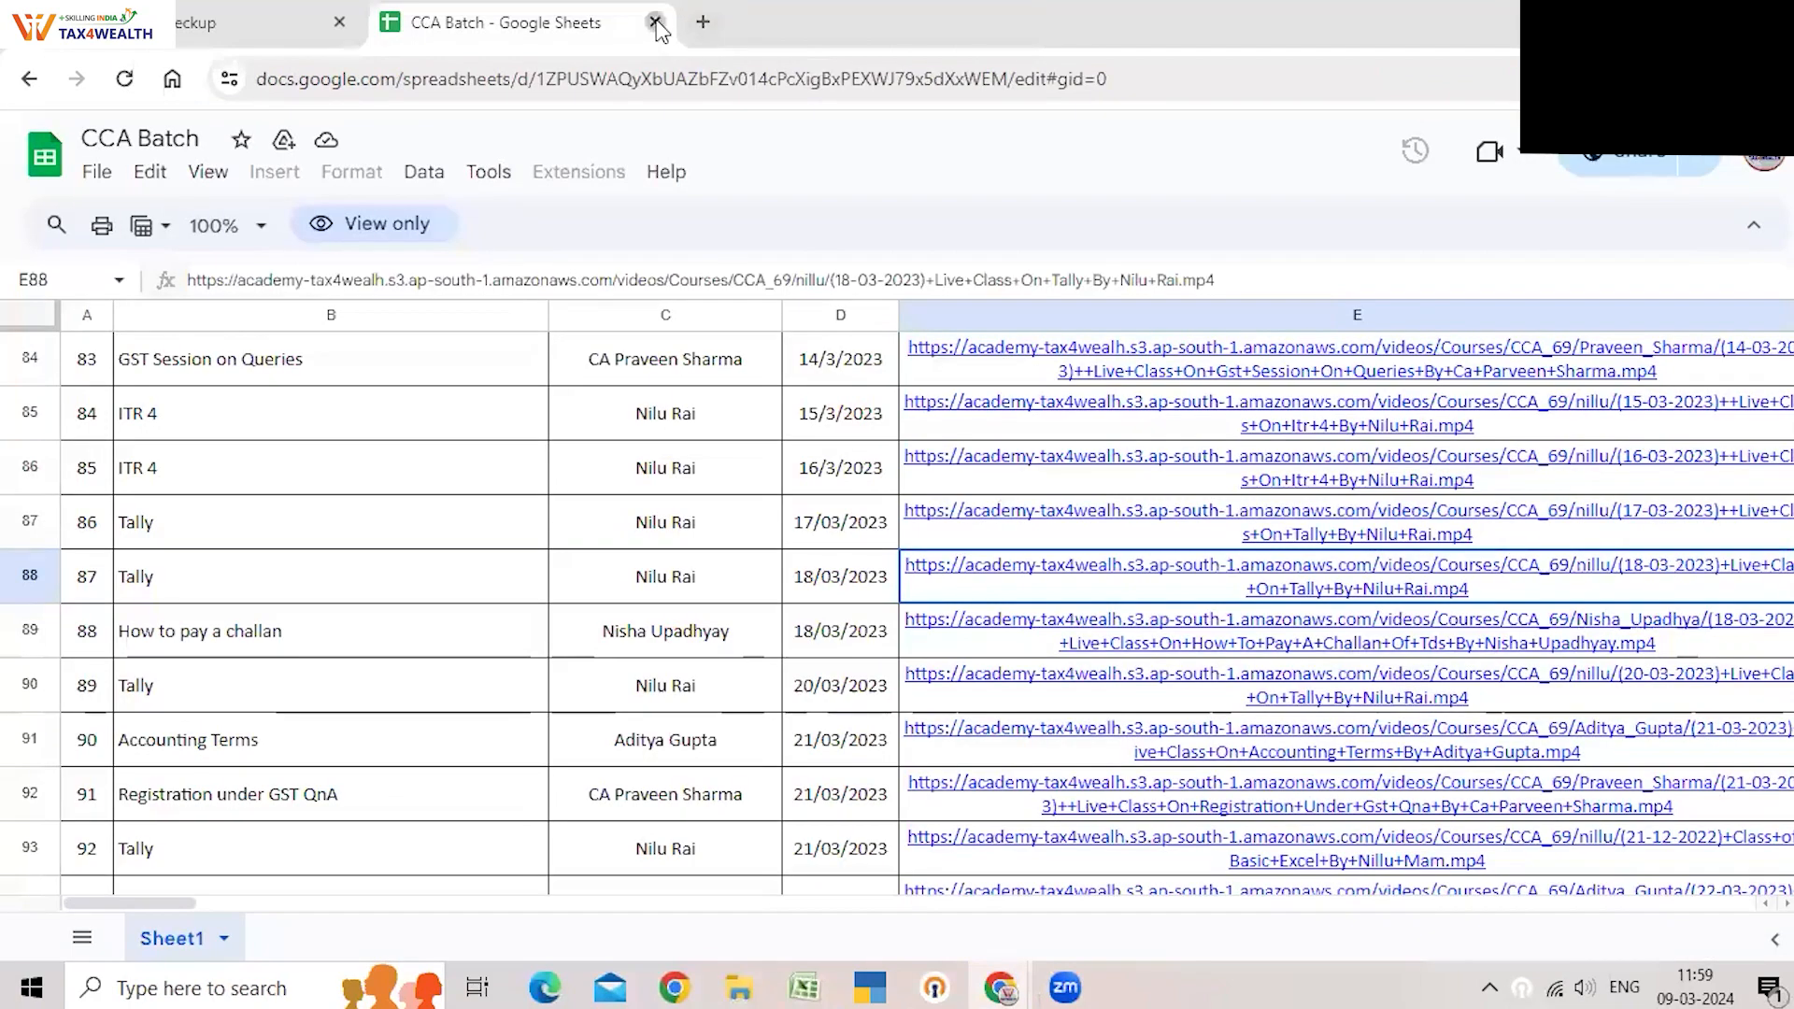
pyautogui.click(658, 21)
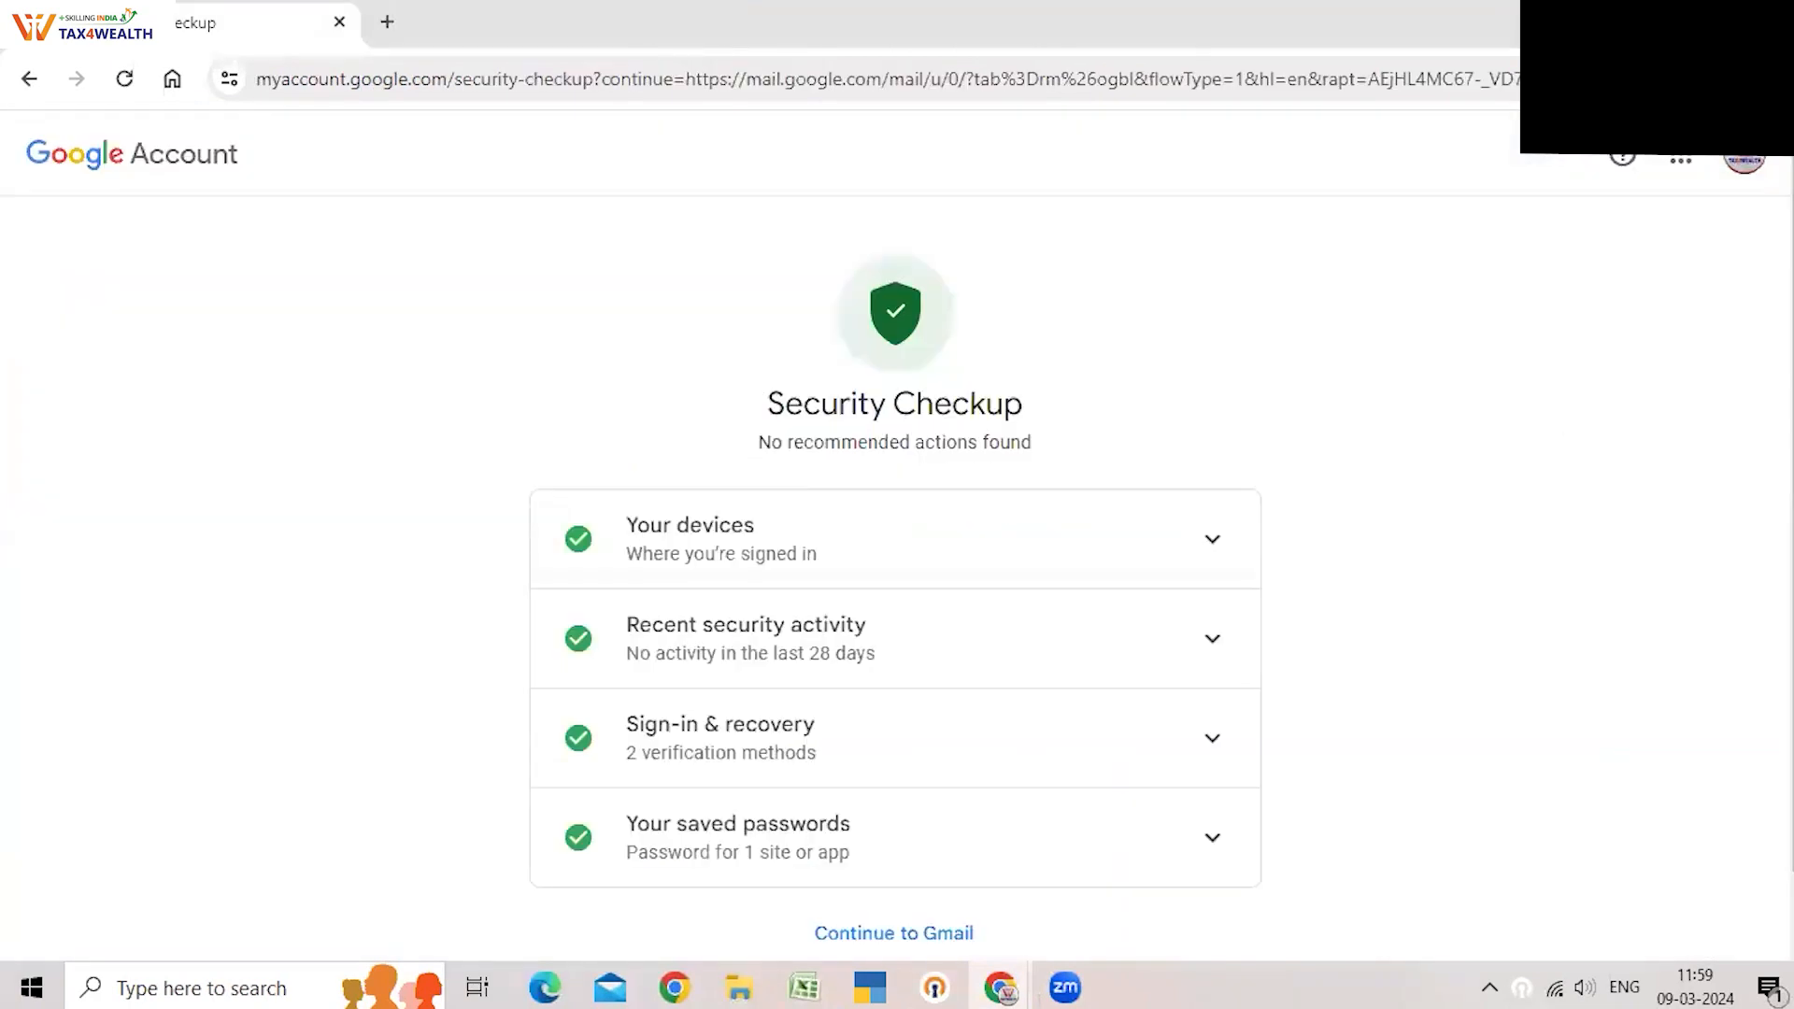
pyautogui.click(1641, 15)
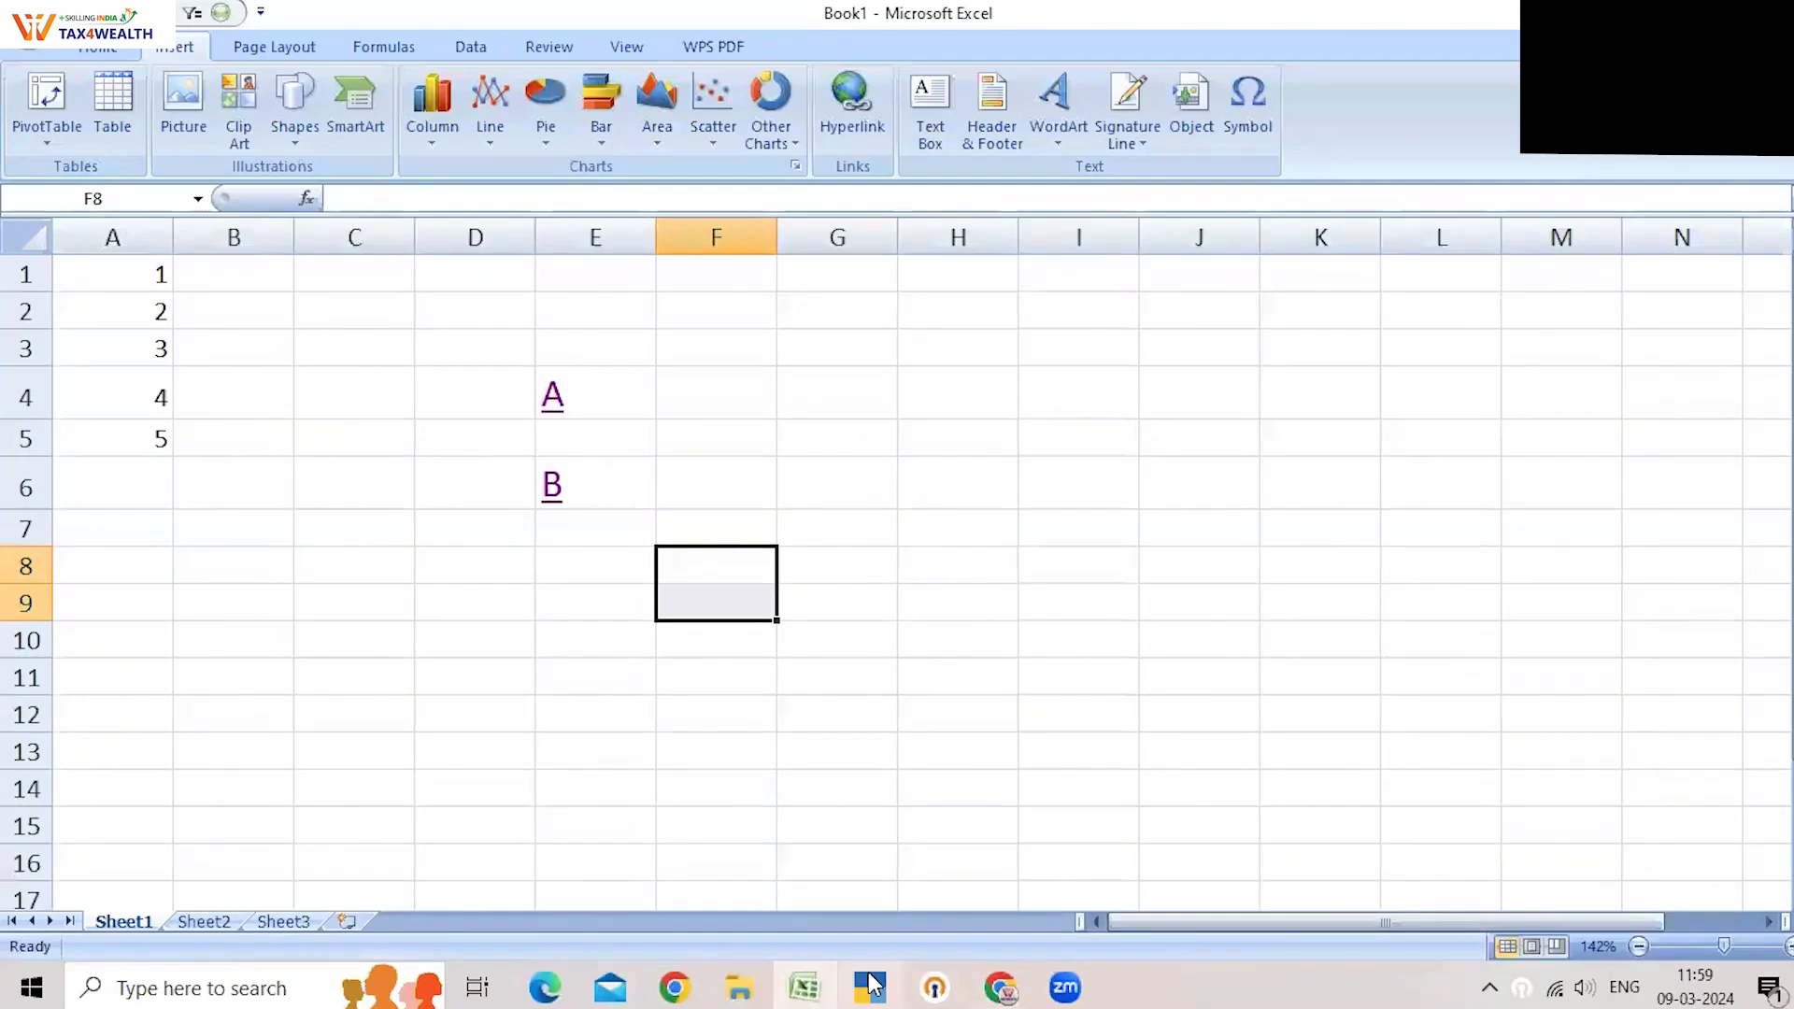
pyautogui.moveTo(870, 985)
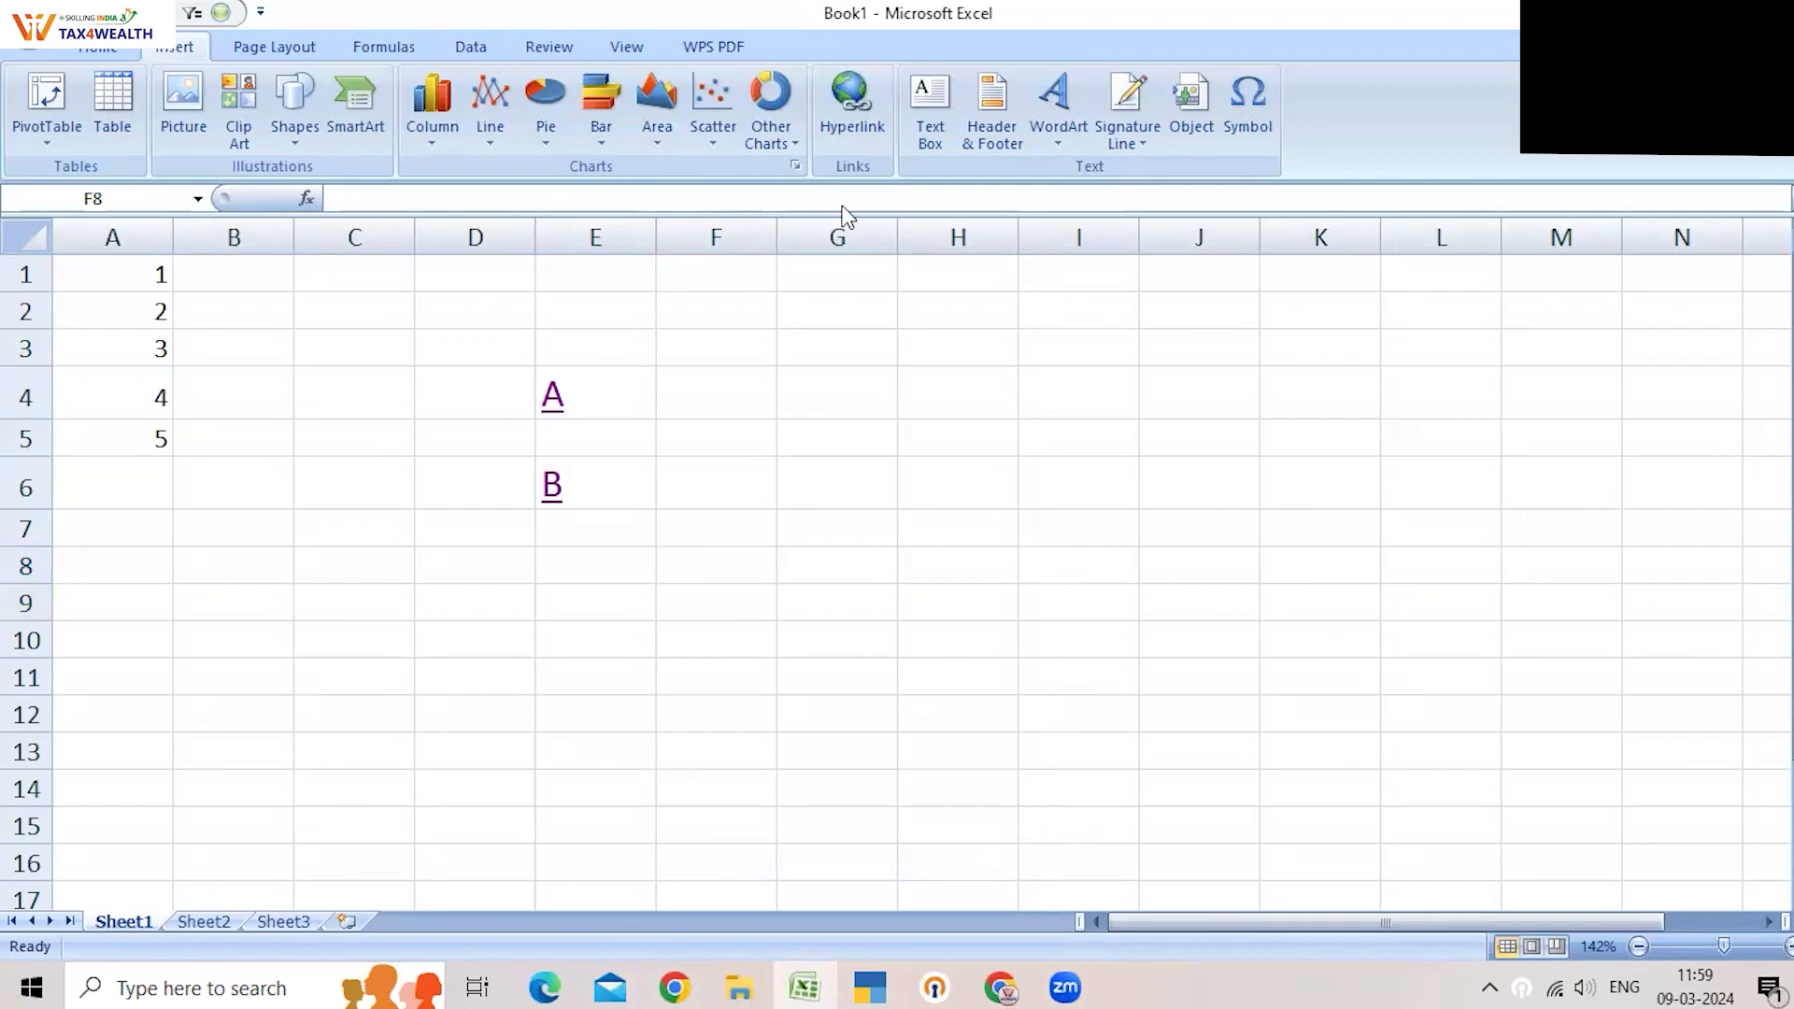
# Enter the letter C in cell E9 below the A and B links.
pyautogui.click(900, 554)
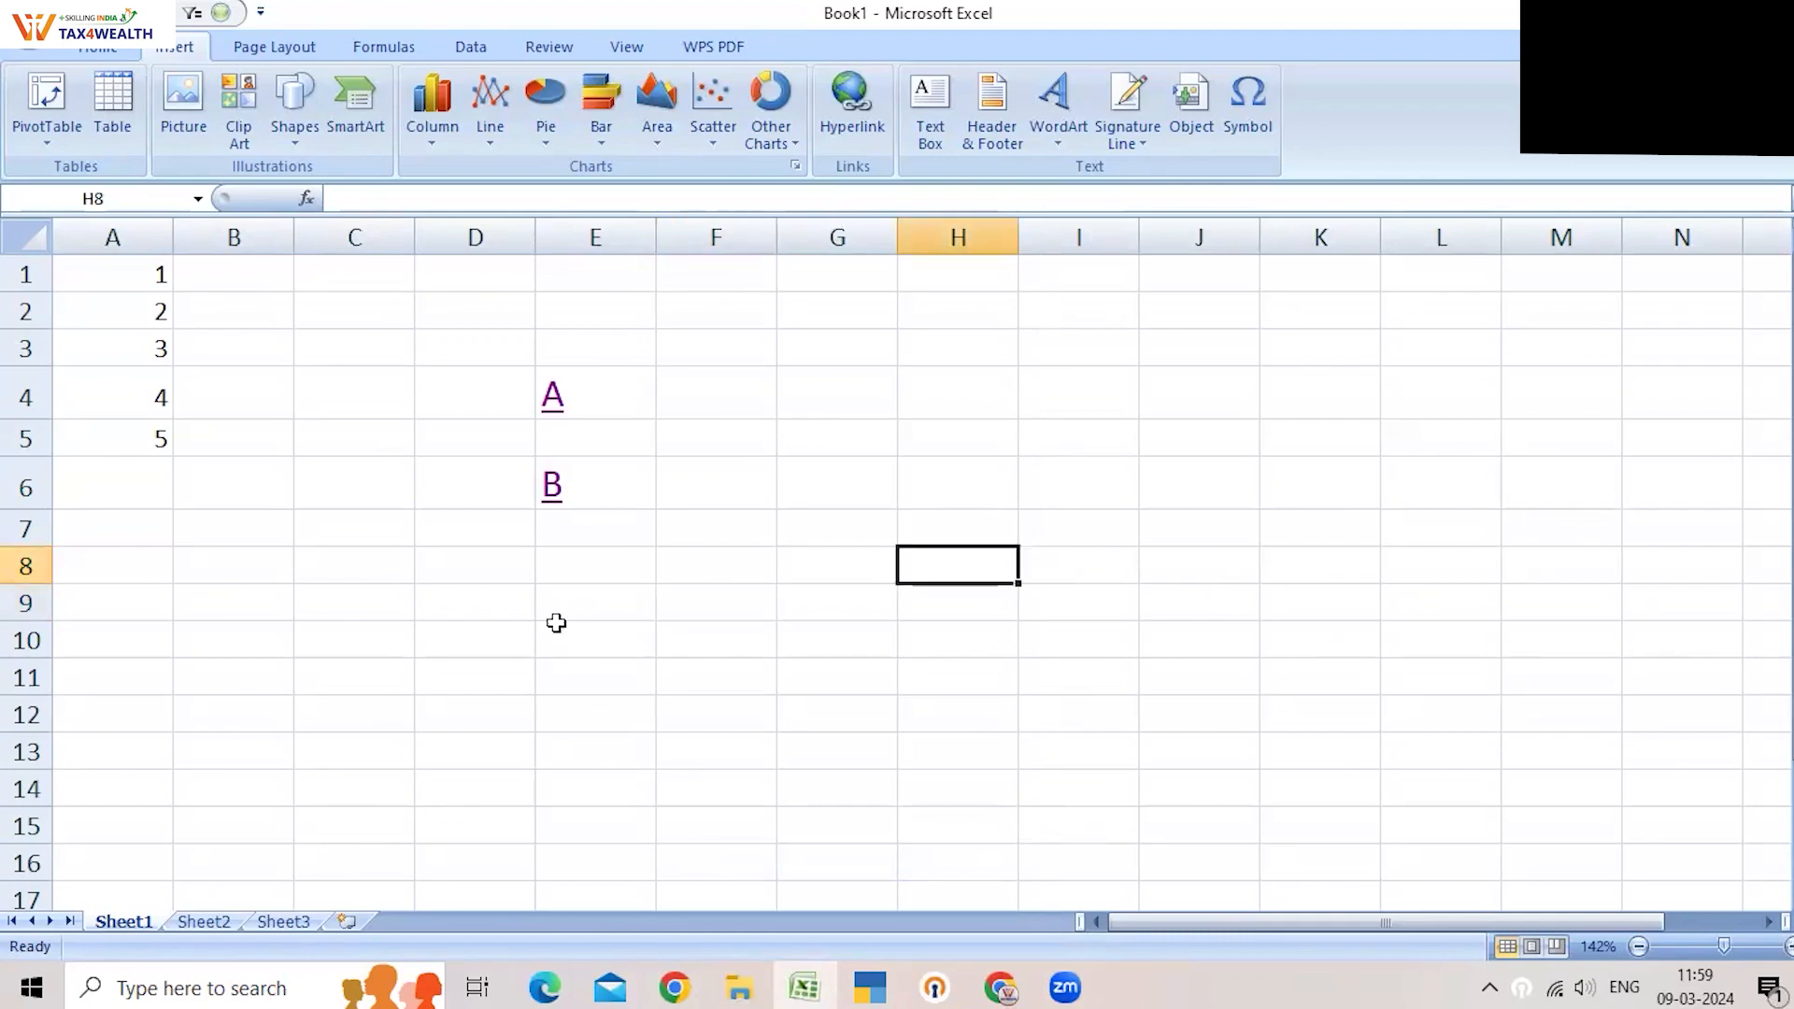
pyautogui.click(558, 631)
pyautogui.click(572, 564)
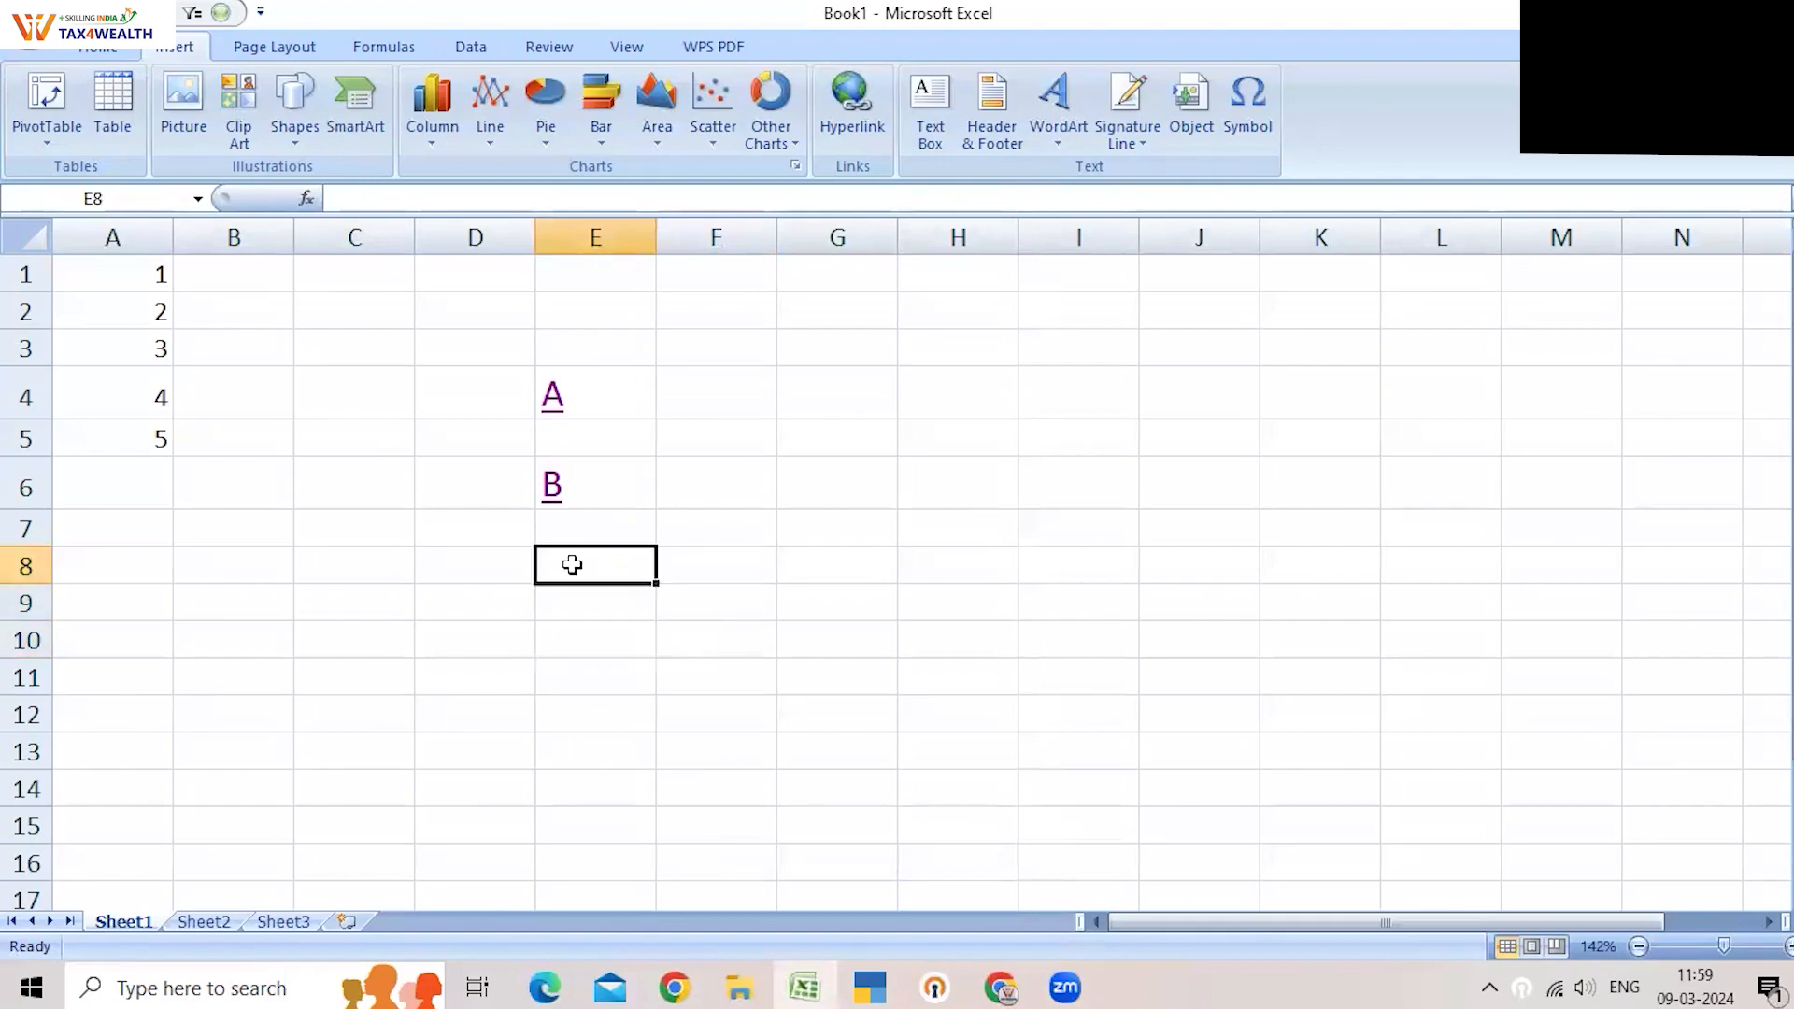
pyautogui.click(575, 586)
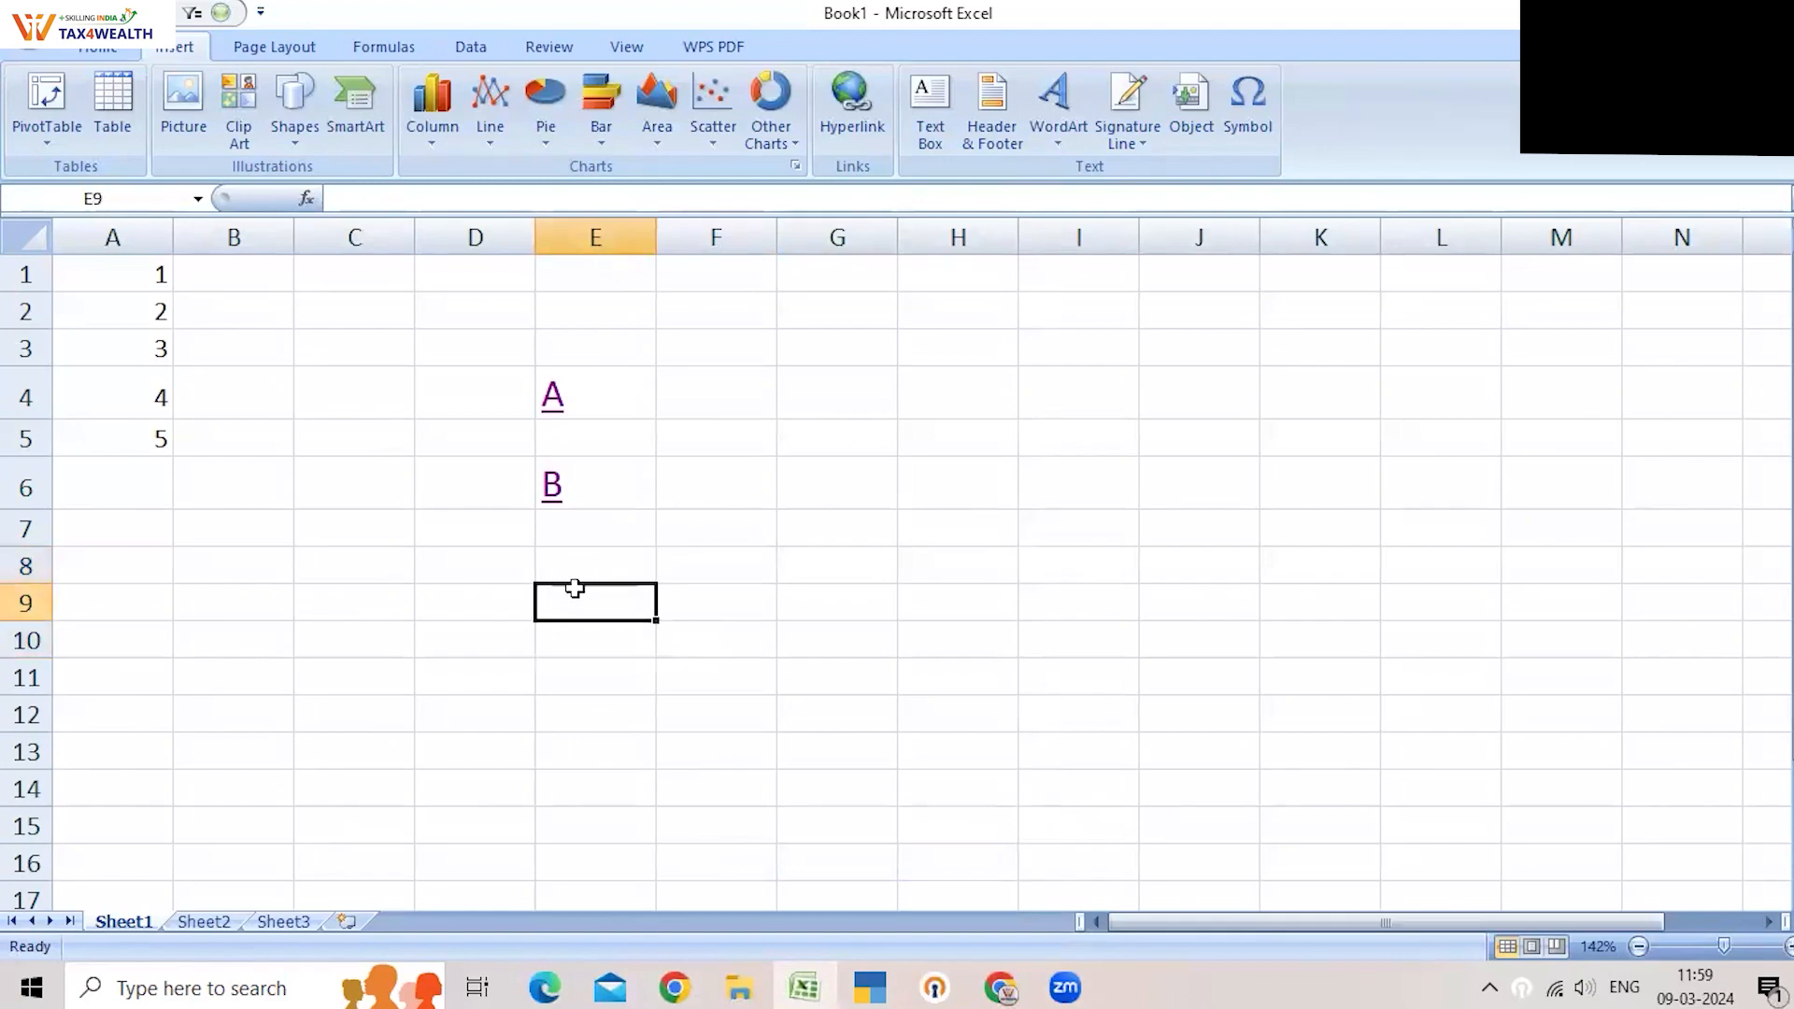
pyautogui.write('C')
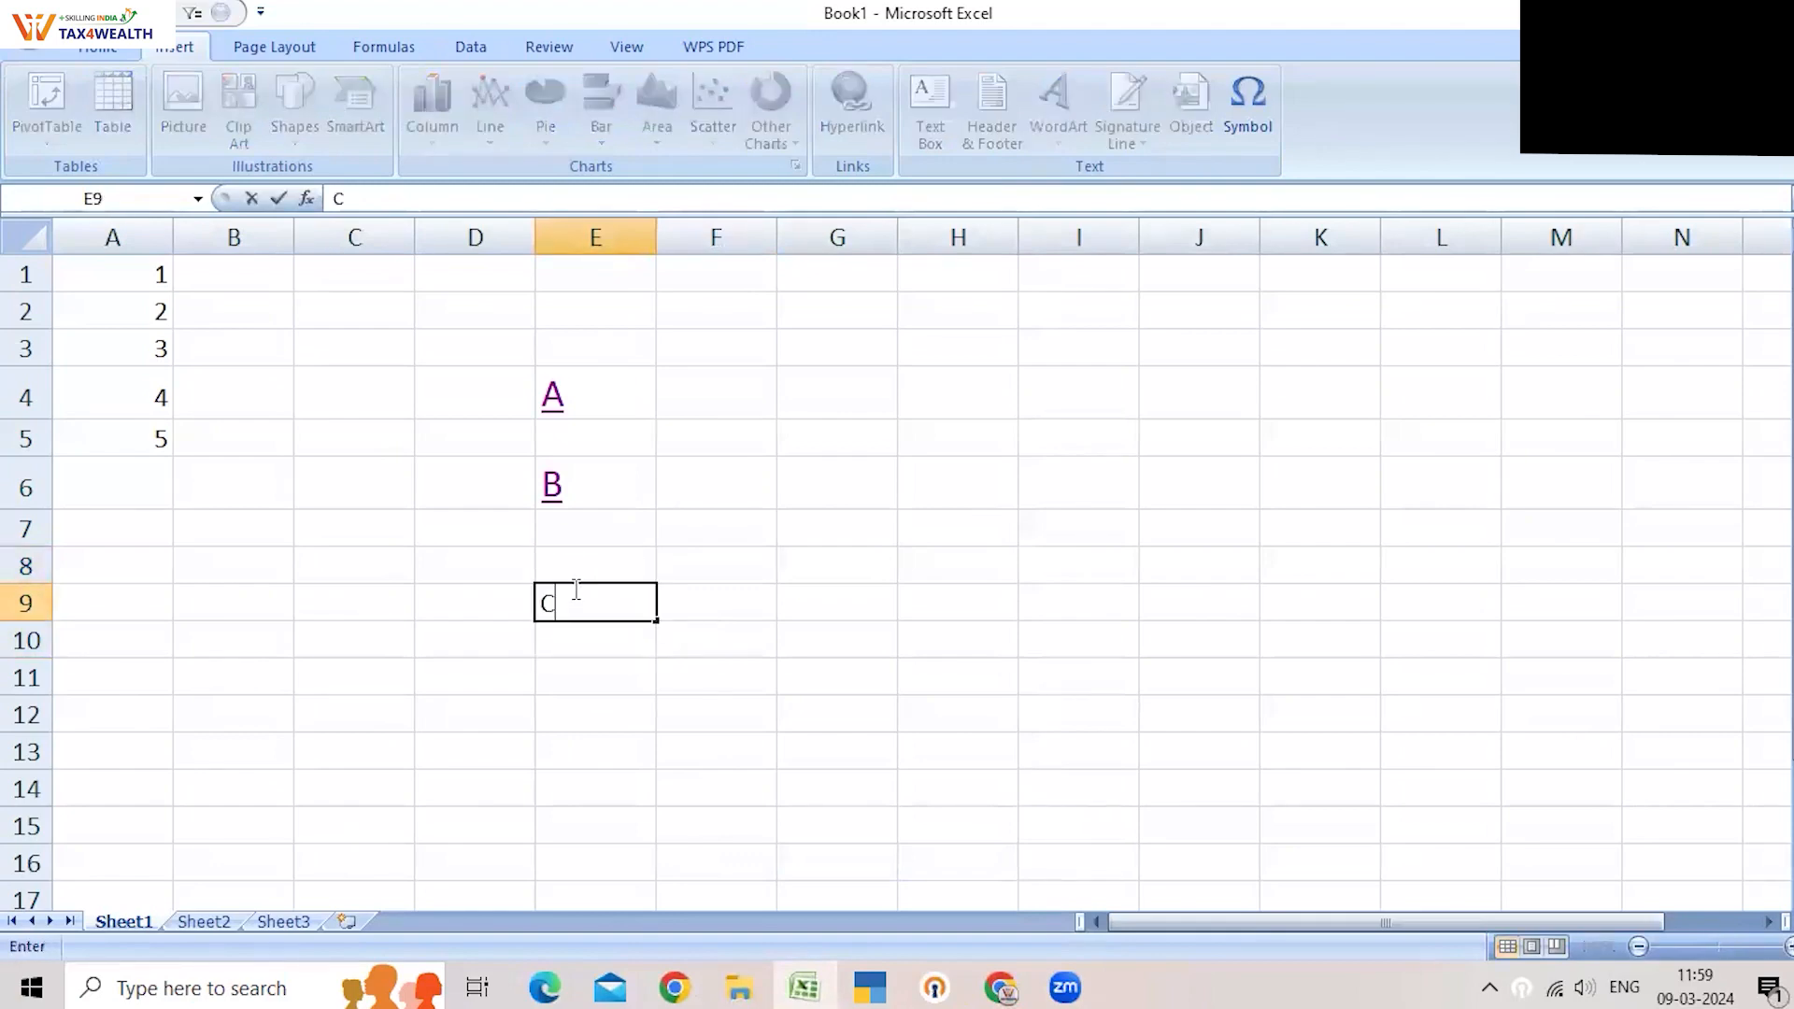
pyautogui.press('Return')
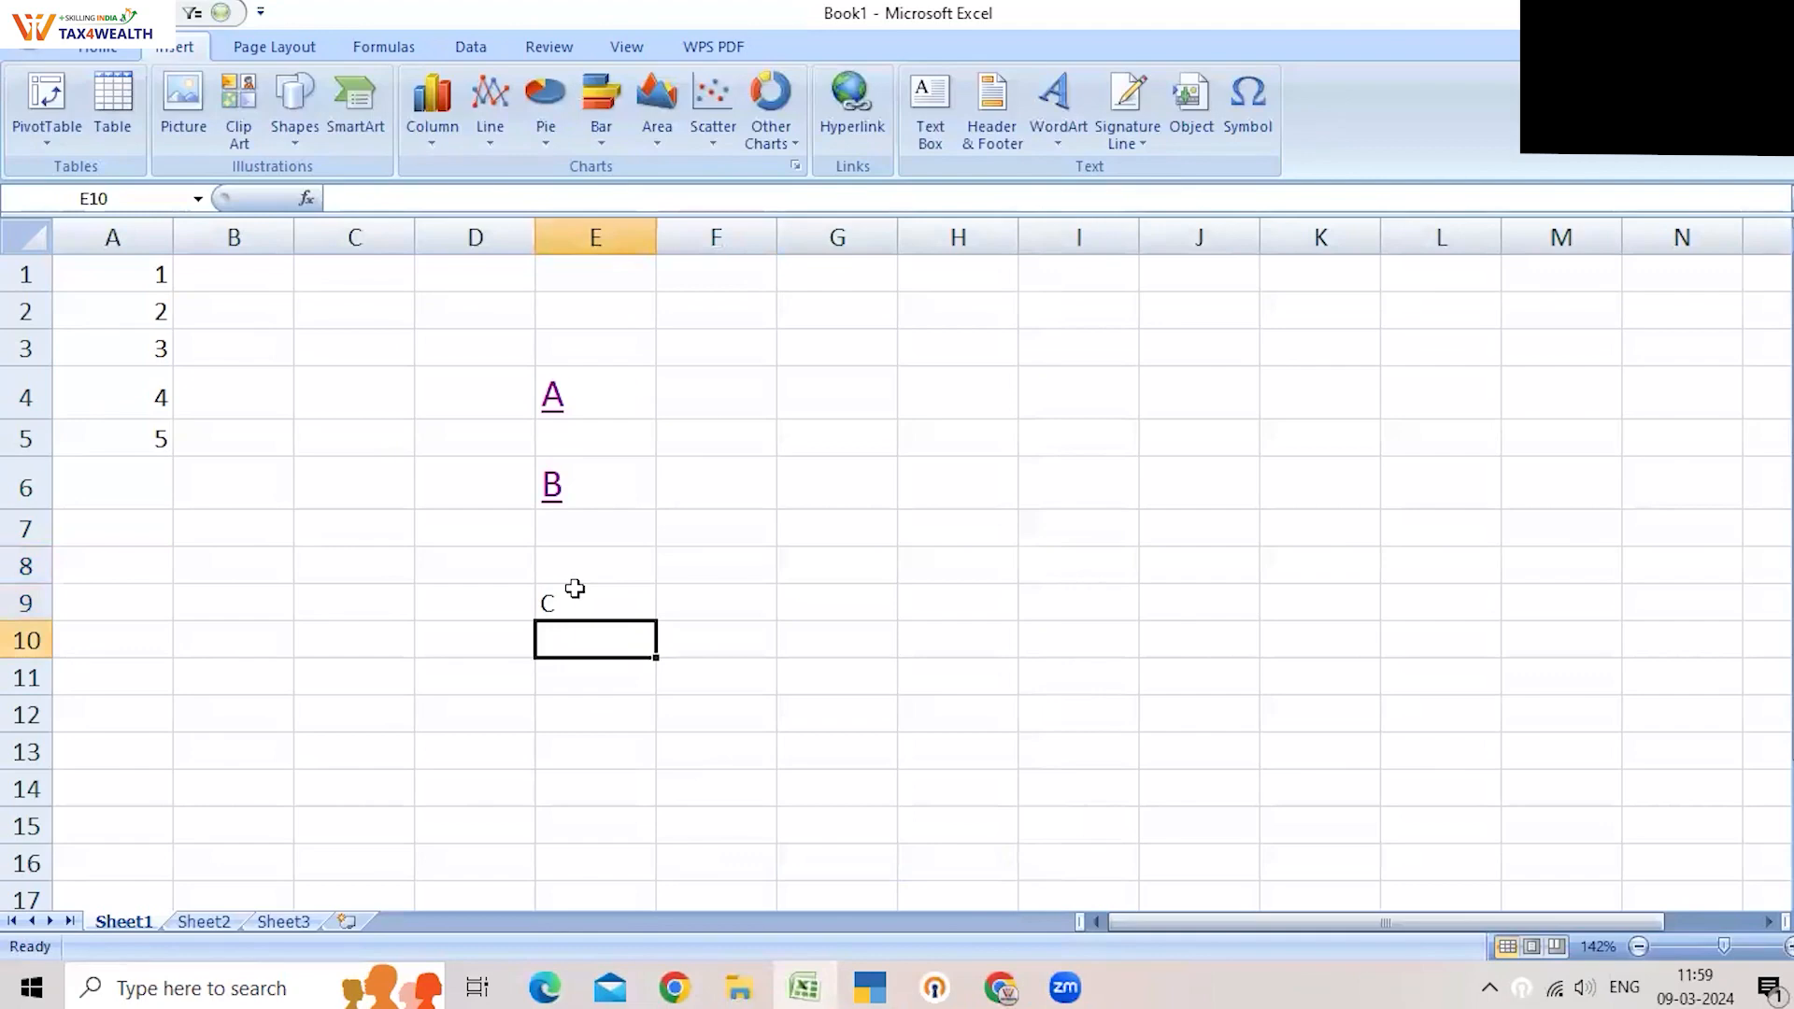
# Open the Insert Hyperlink dialog for the C cell in E9.
pyautogui.click(850, 652)
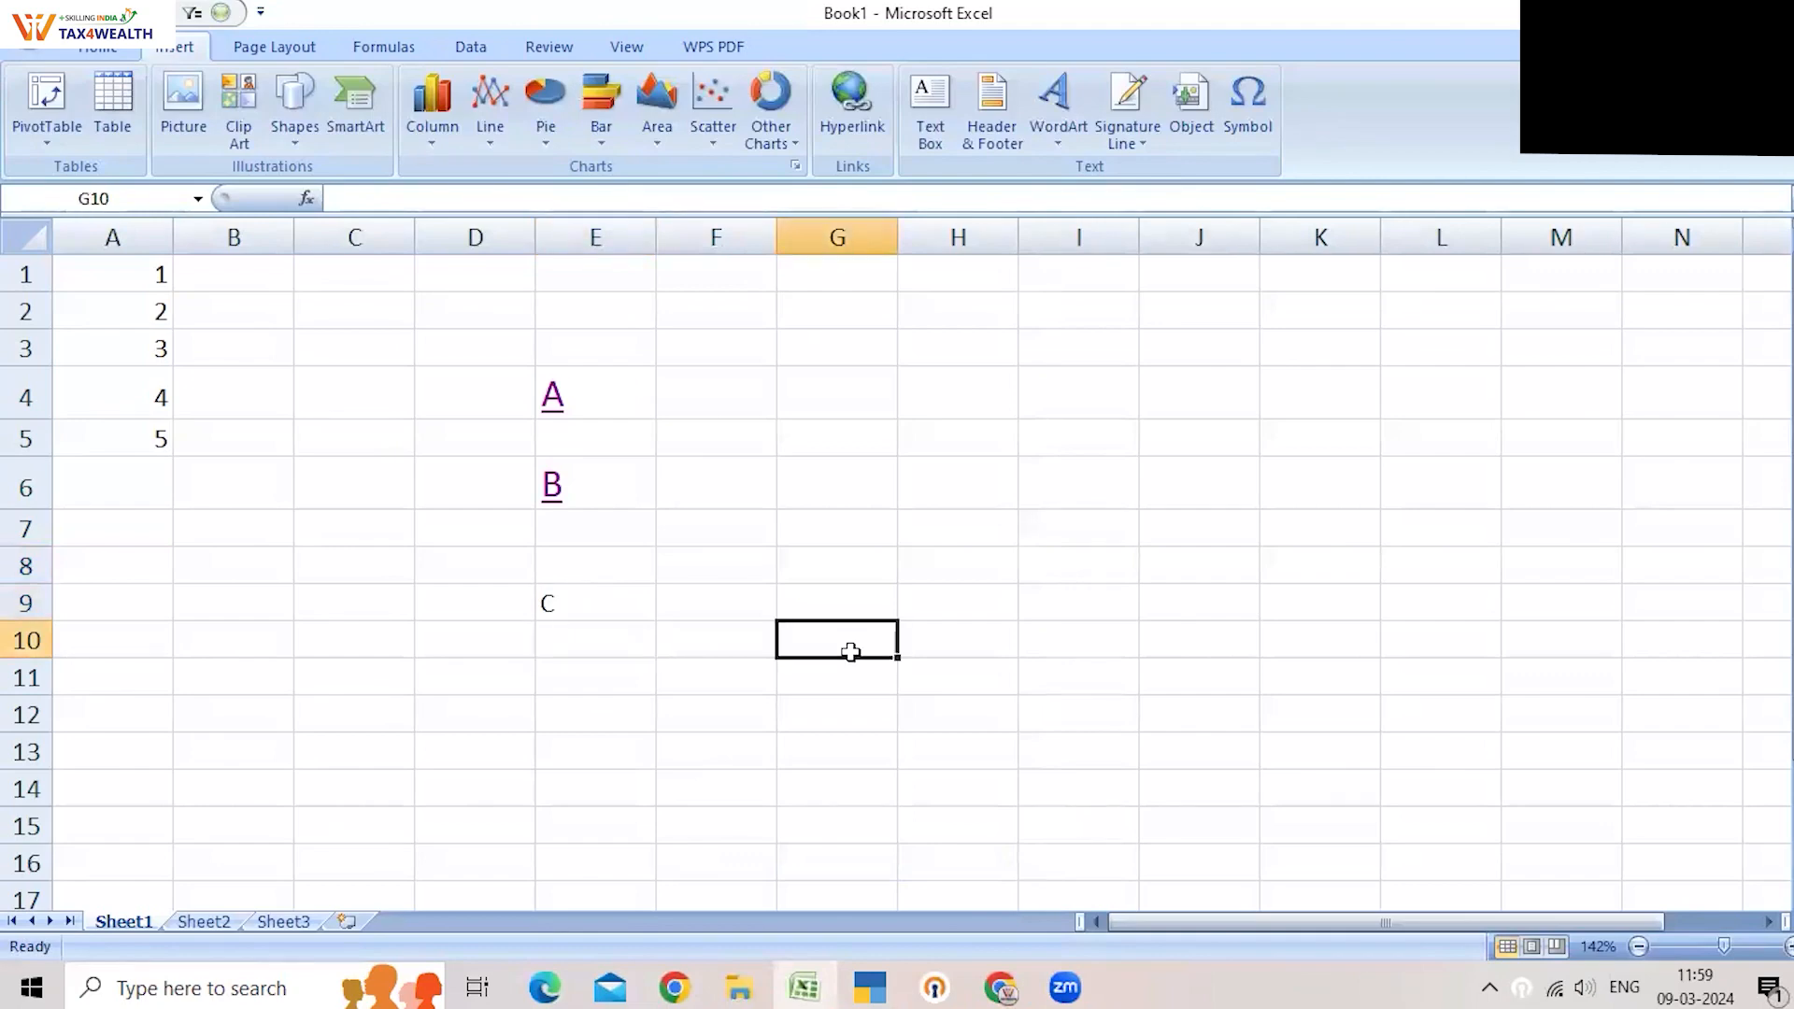
pyautogui.click(572, 609)
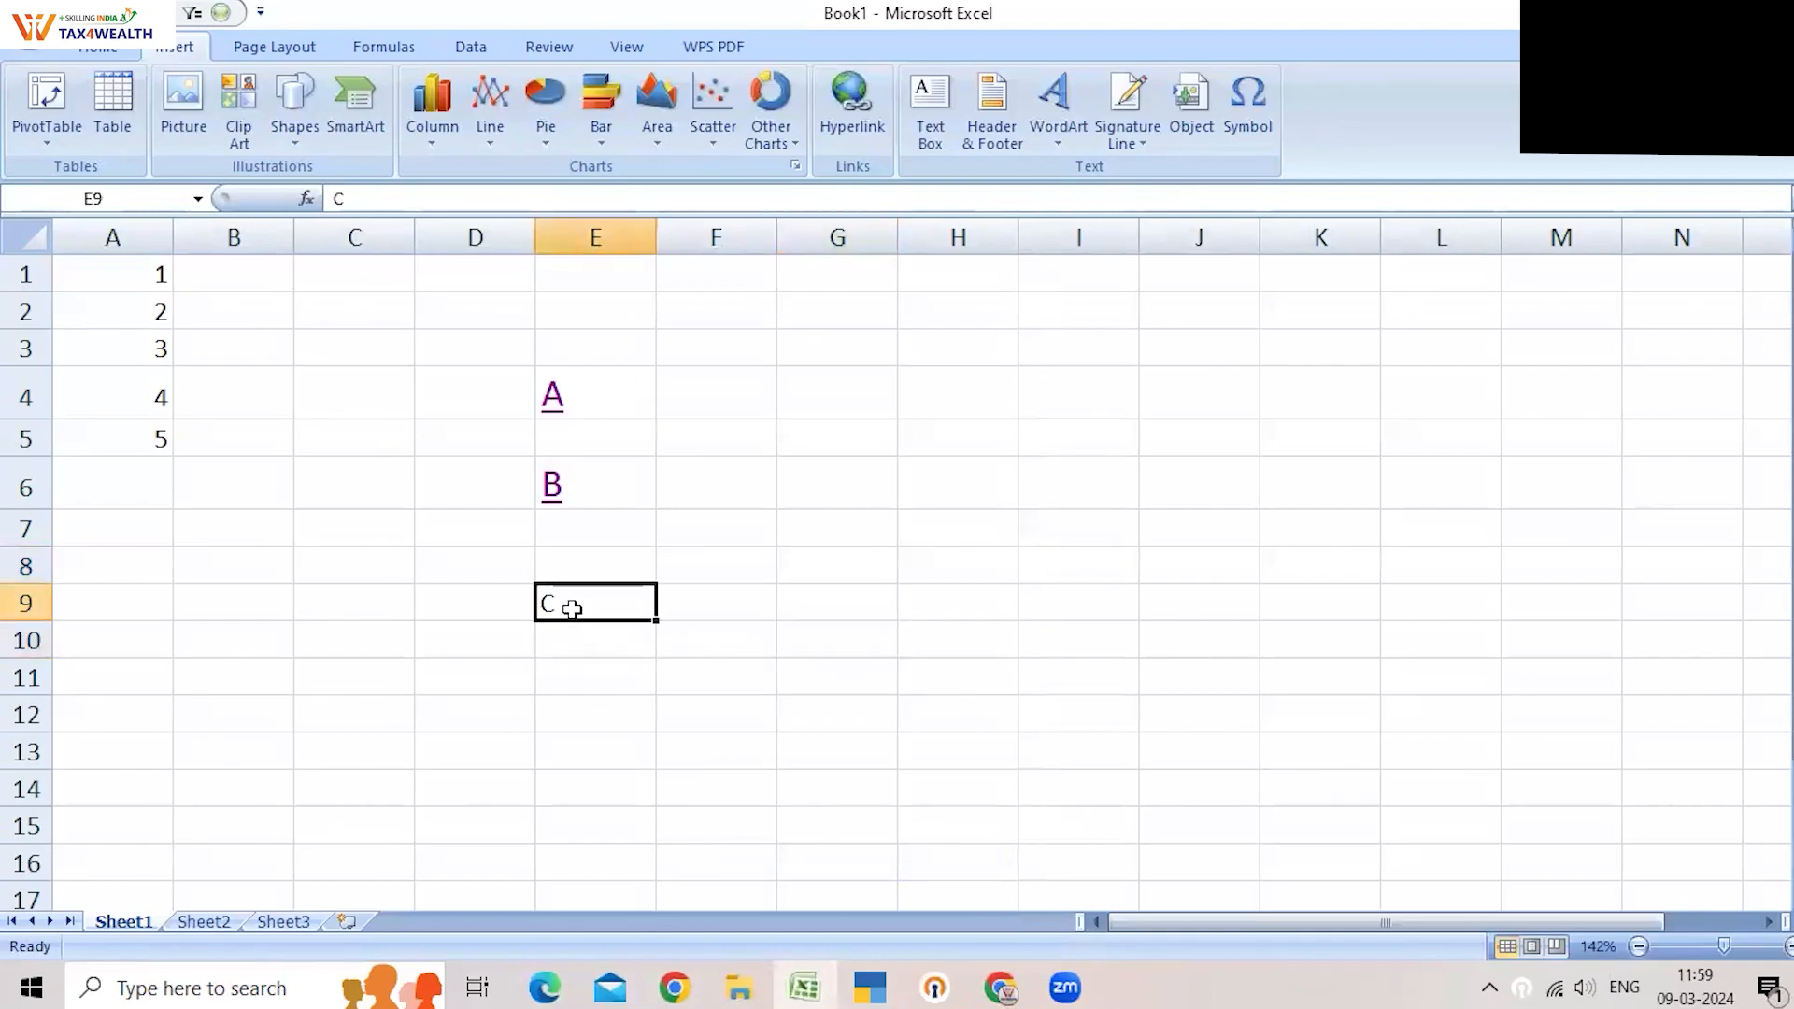
pyautogui.click(858, 96)
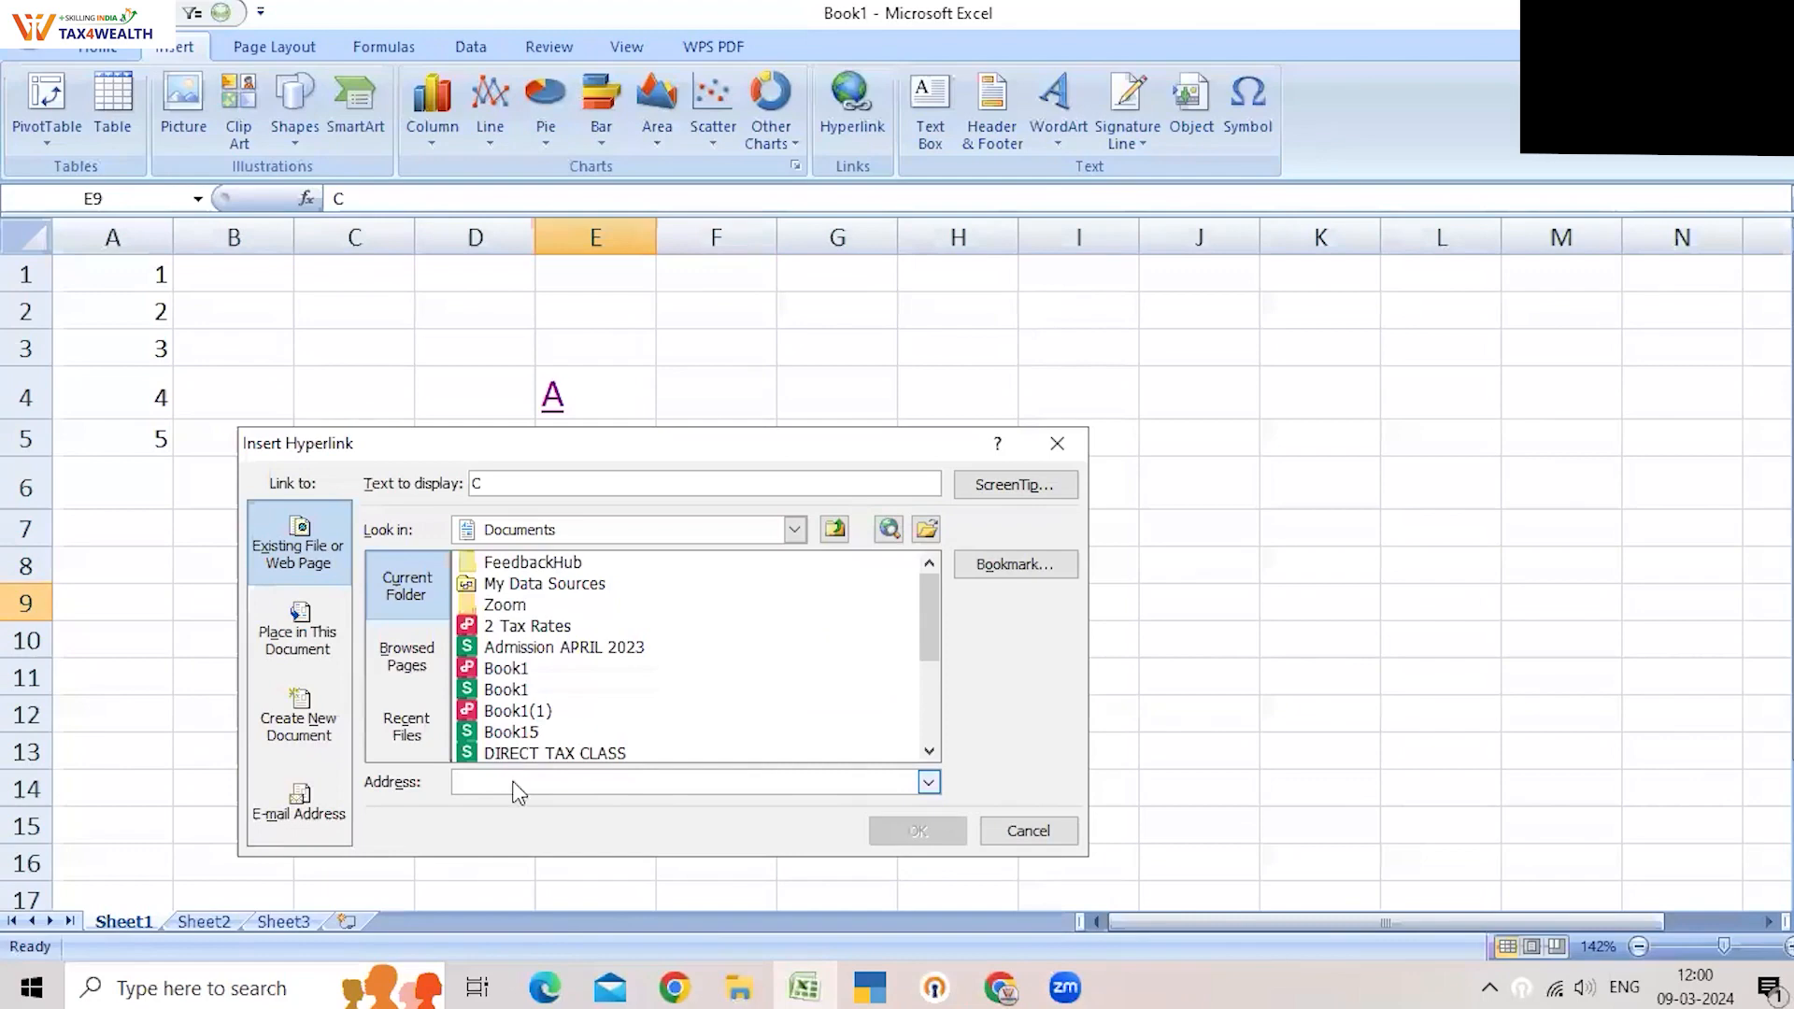
# Switch to the Chrome browser window and open a new blank tab.
pyautogui.click(1000, 988)
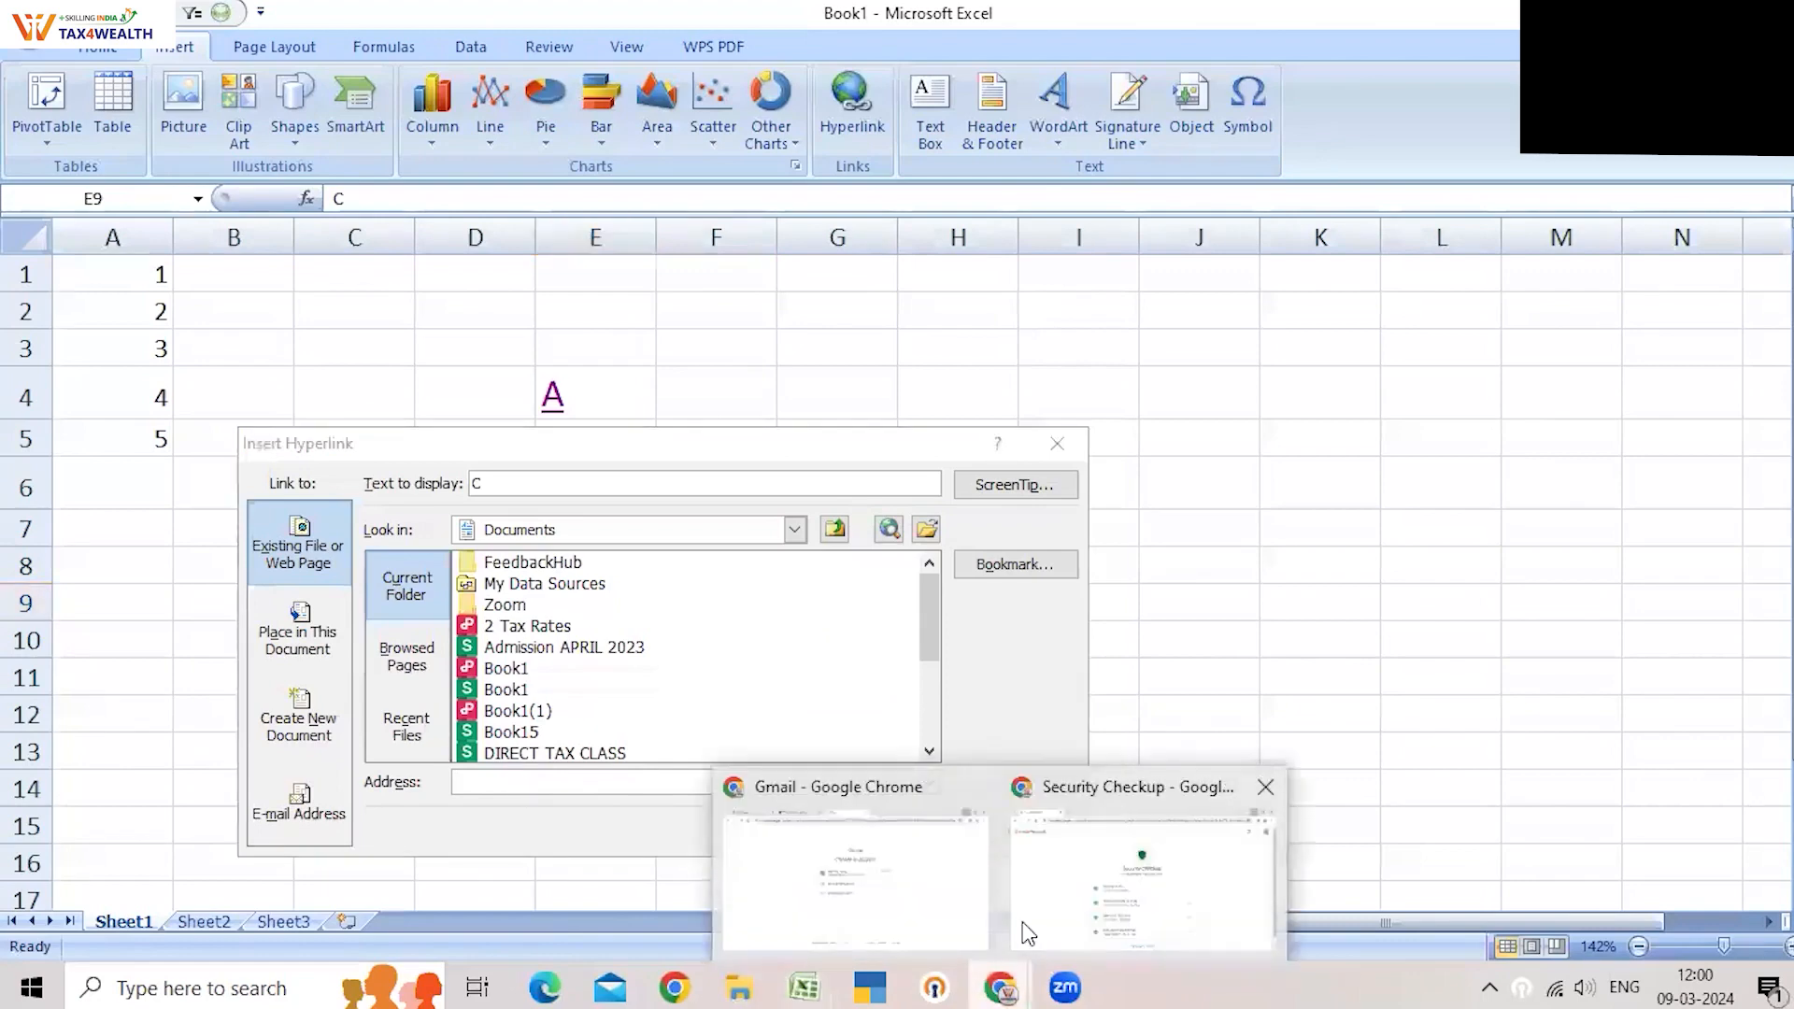
pyautogui.click(1022, 929)
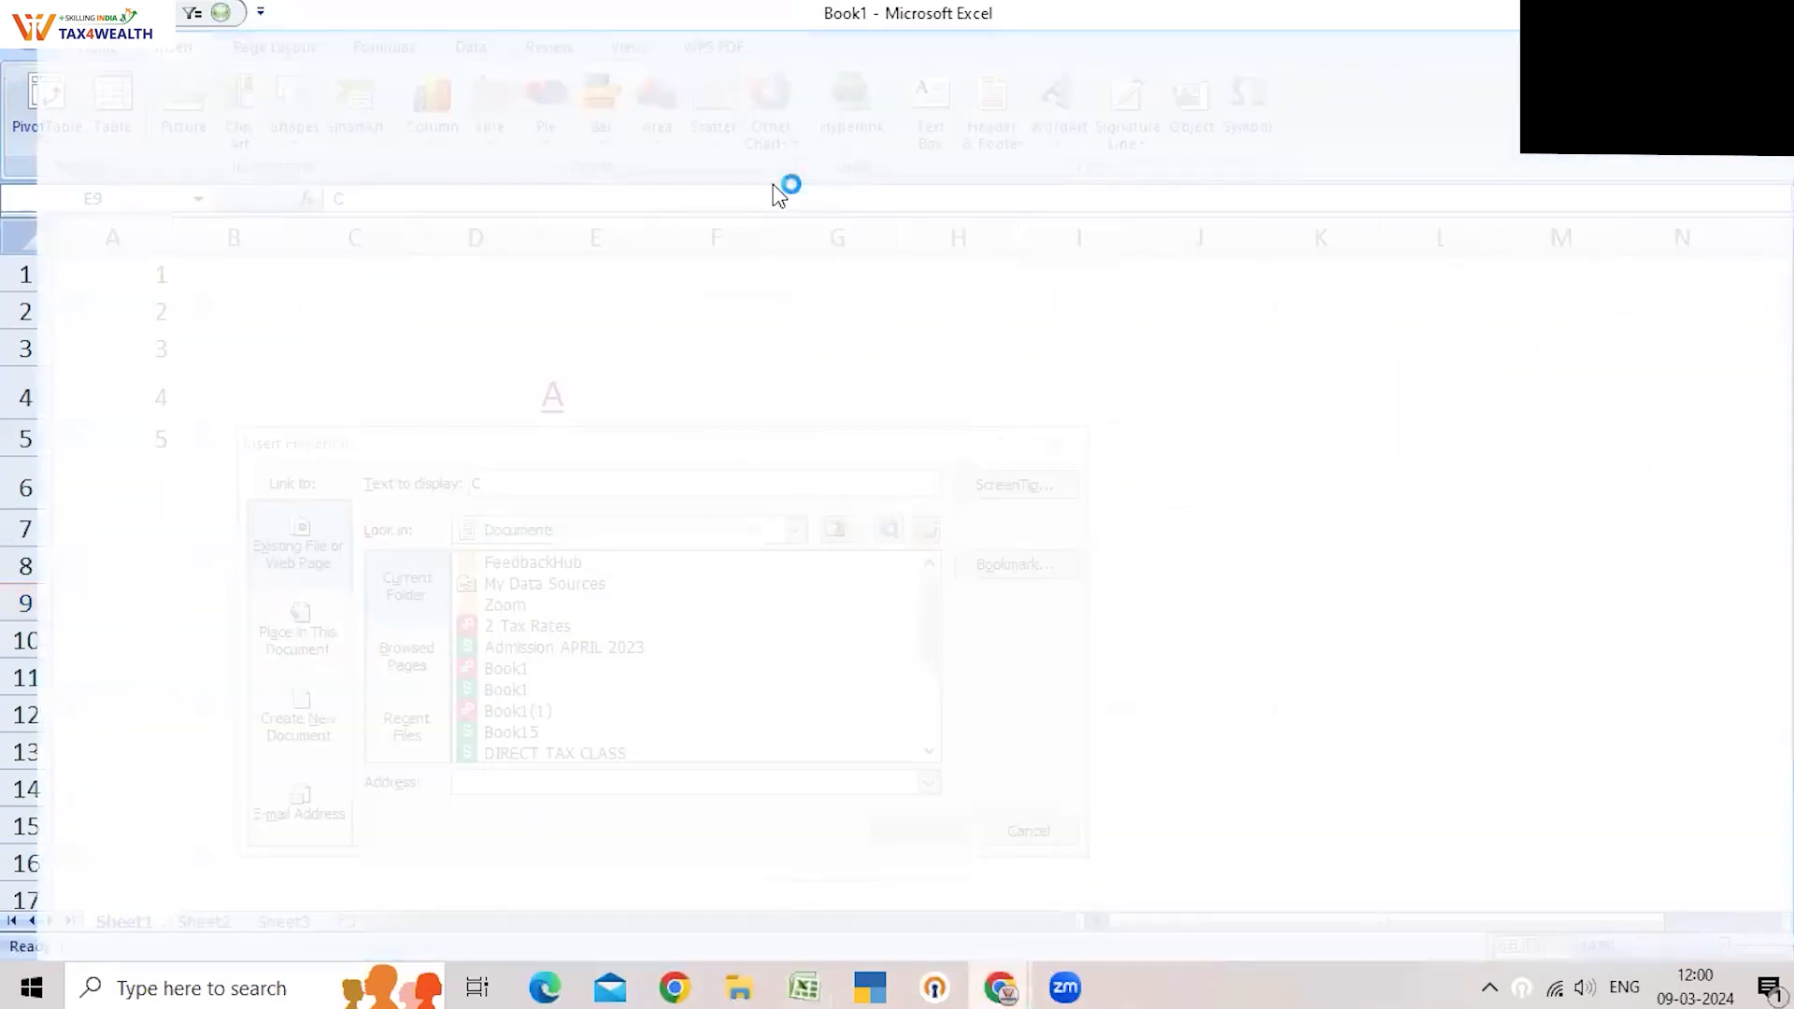
pyautogui.click(387, 22)
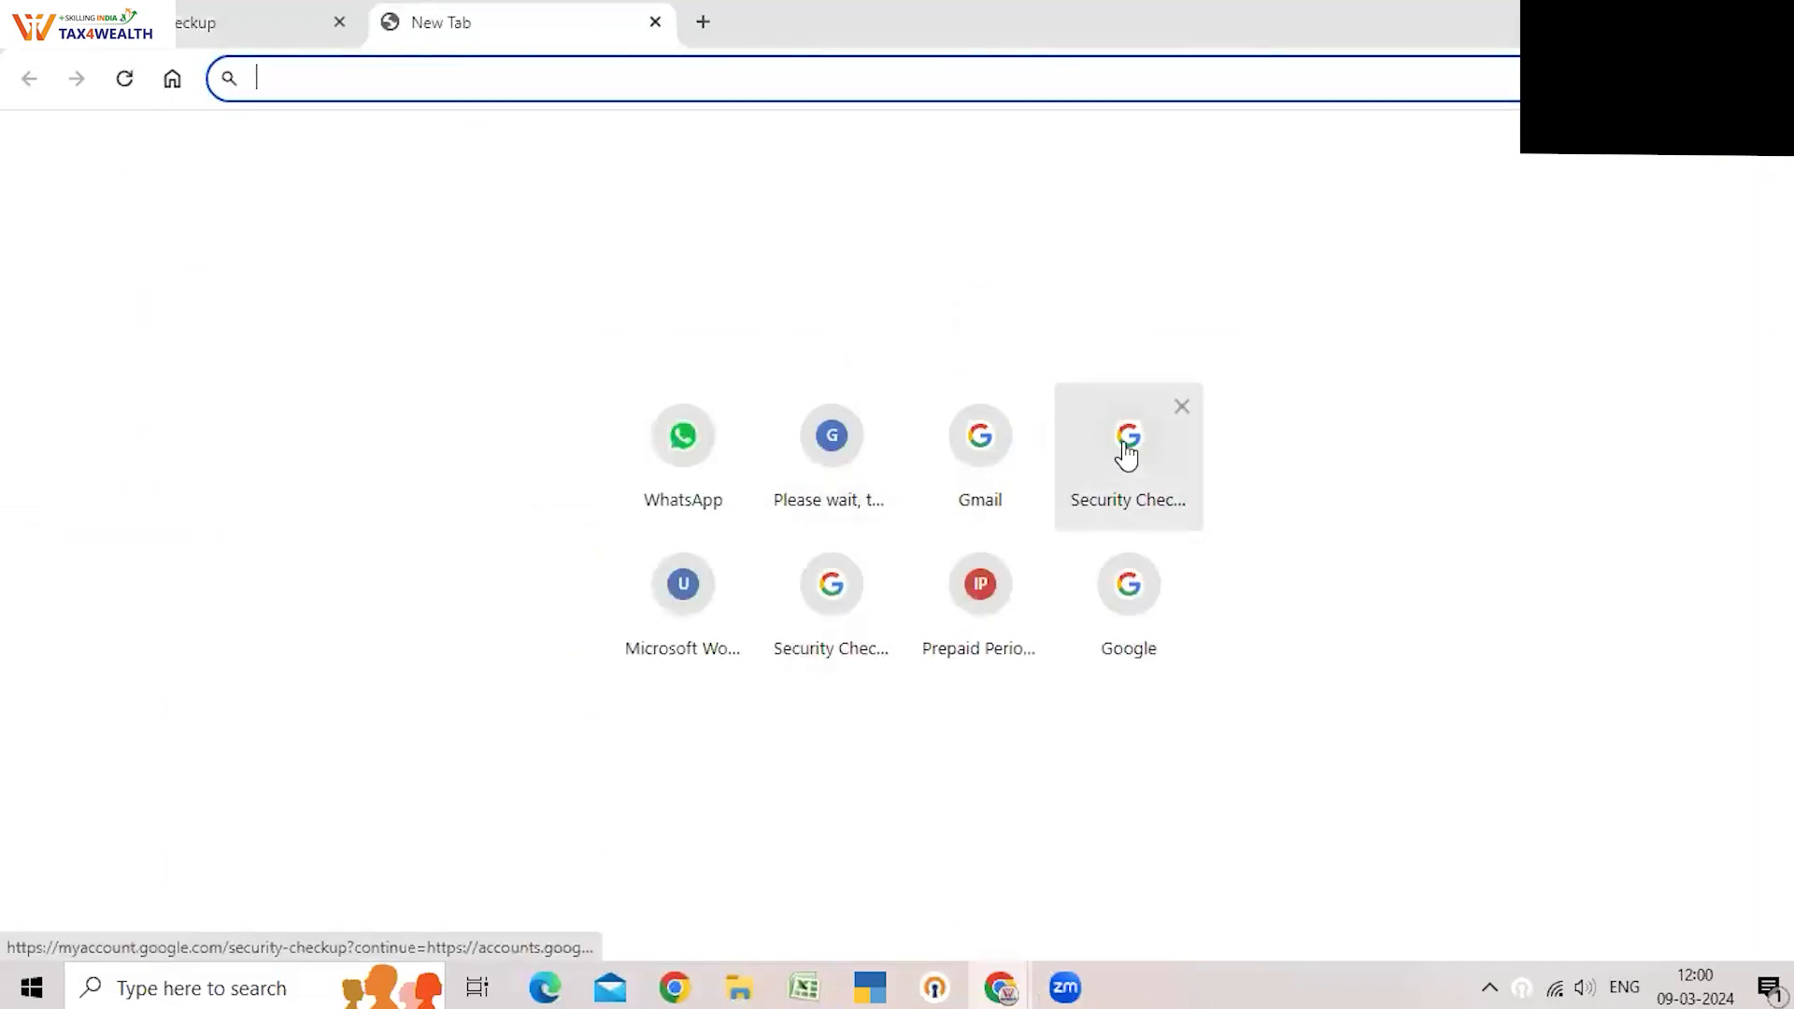
pyautogui.click(1130, 603)
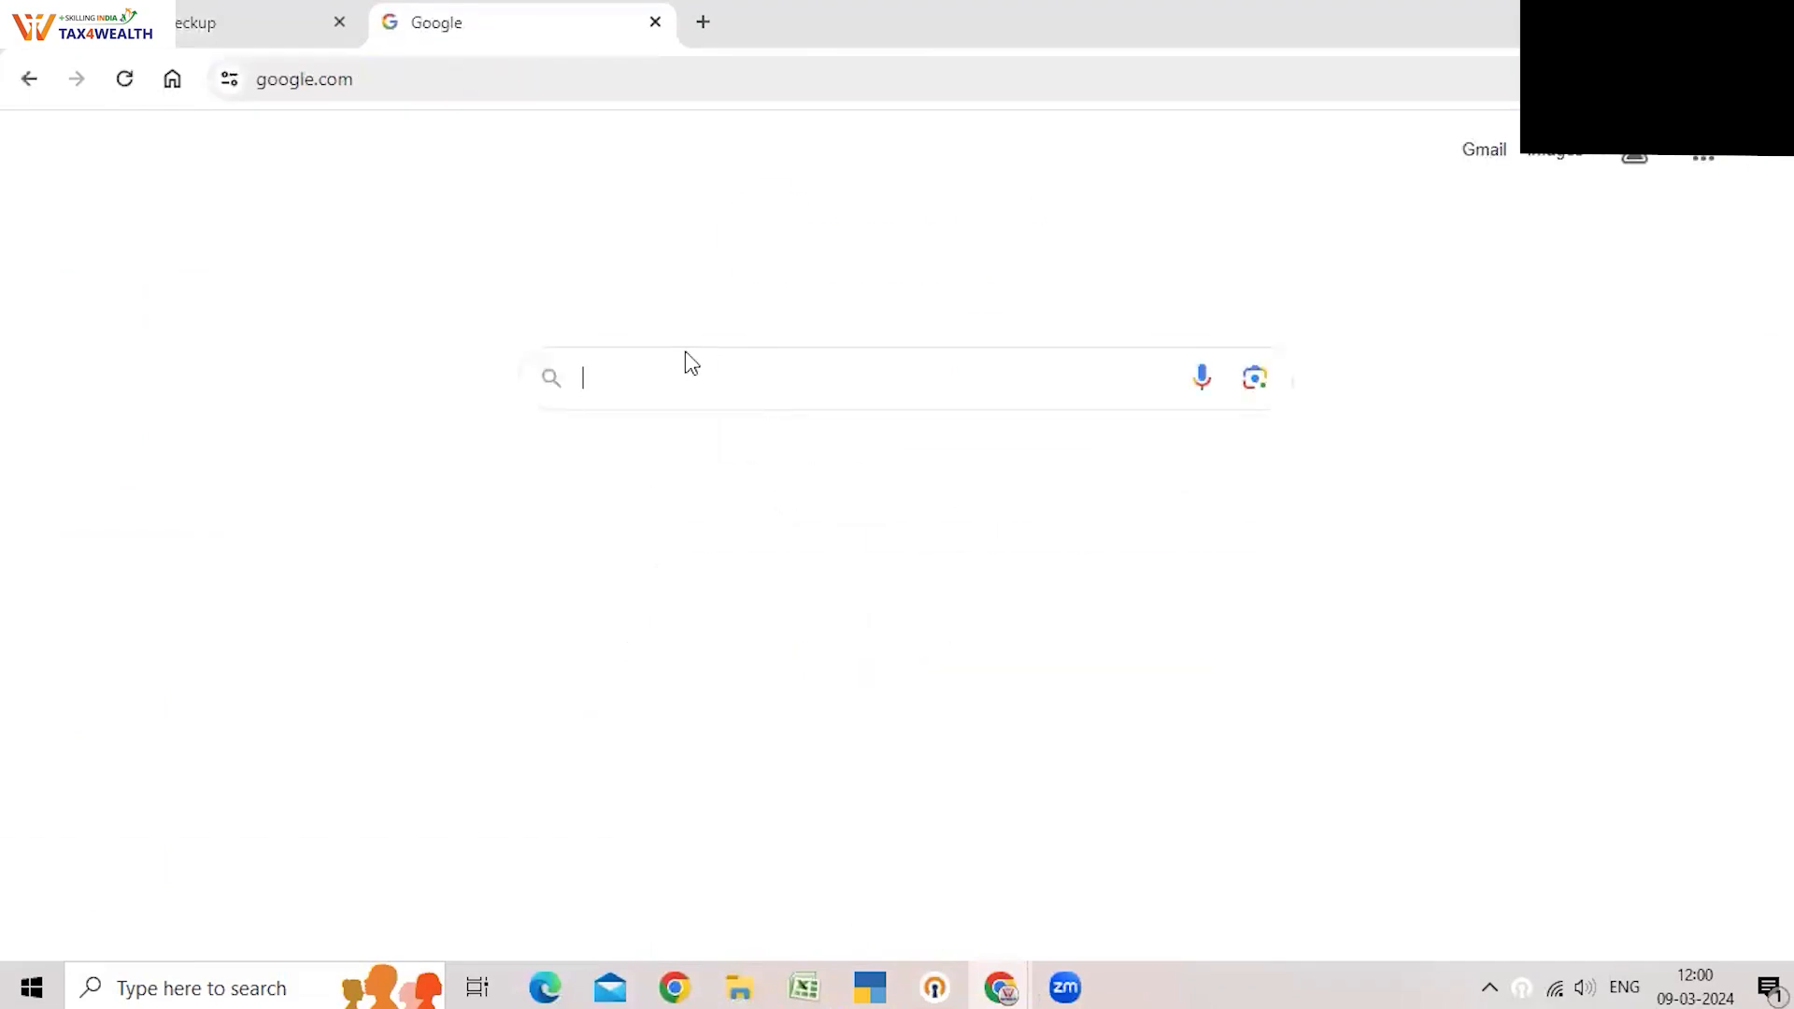
pyautogui.click(655, 21)
pyautogui.click(387, 21)
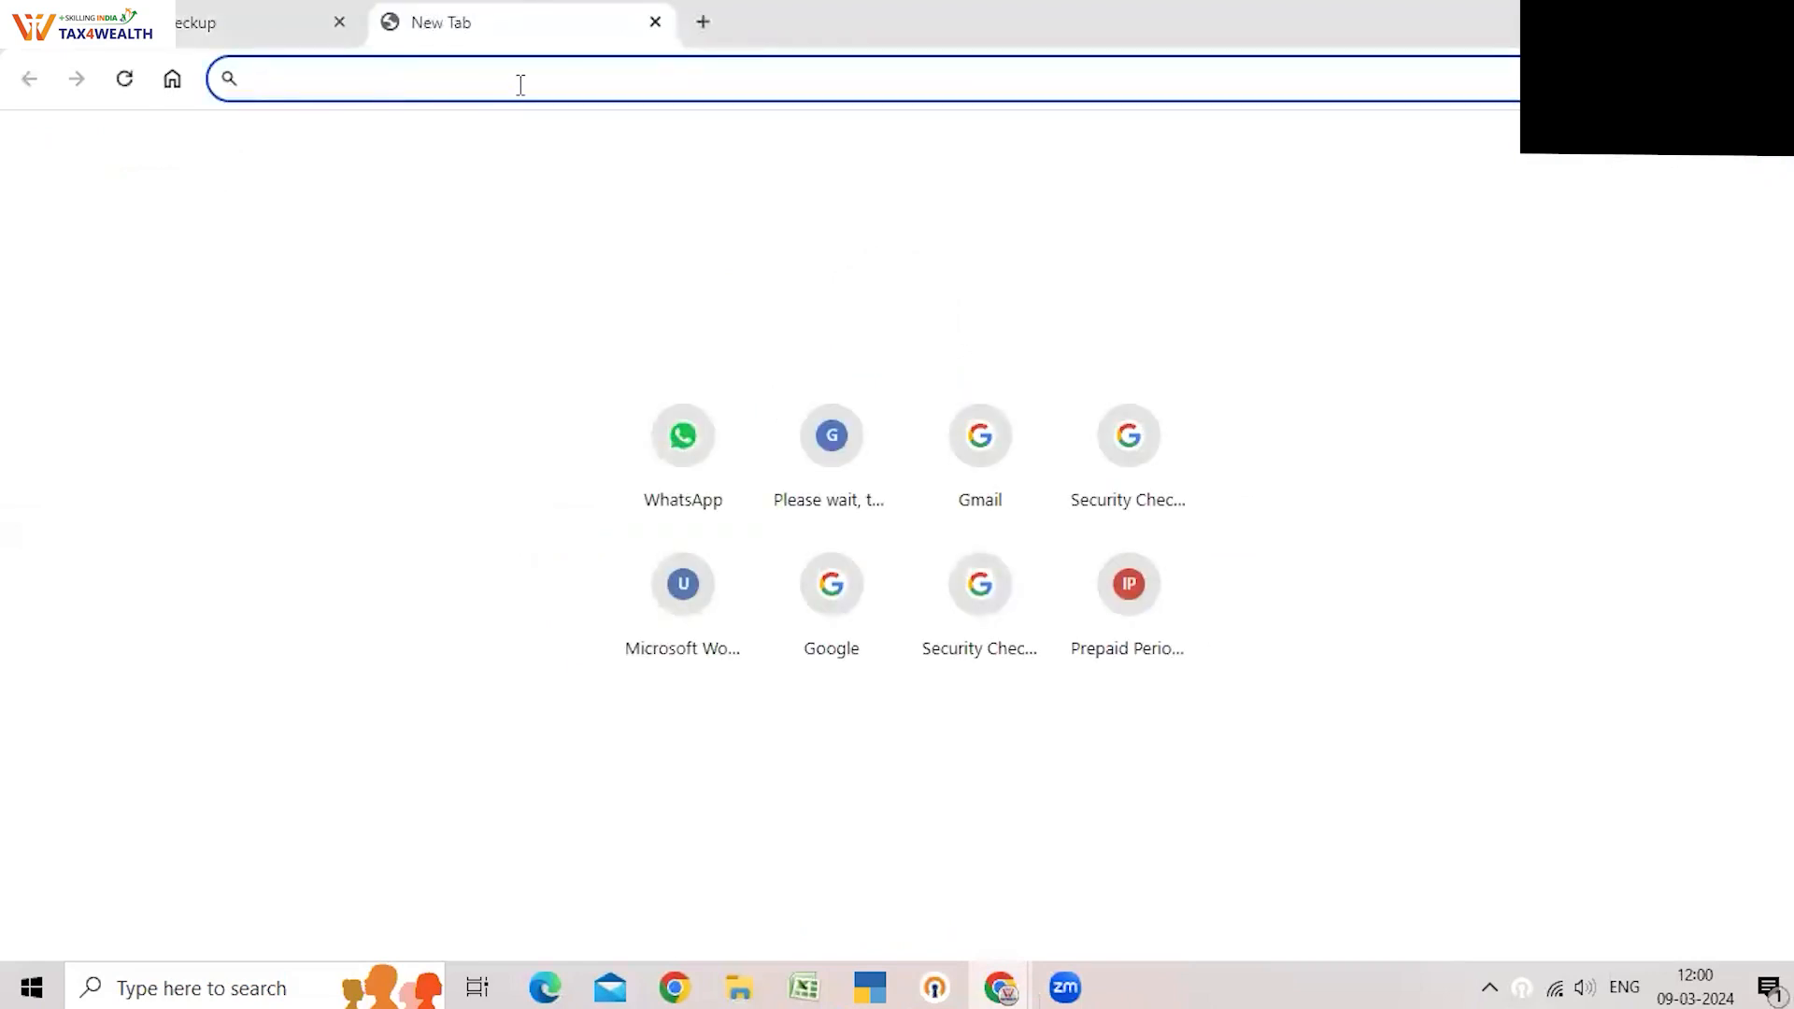
# Search the web for OLD IMAGE.
pyautogui.write('i')
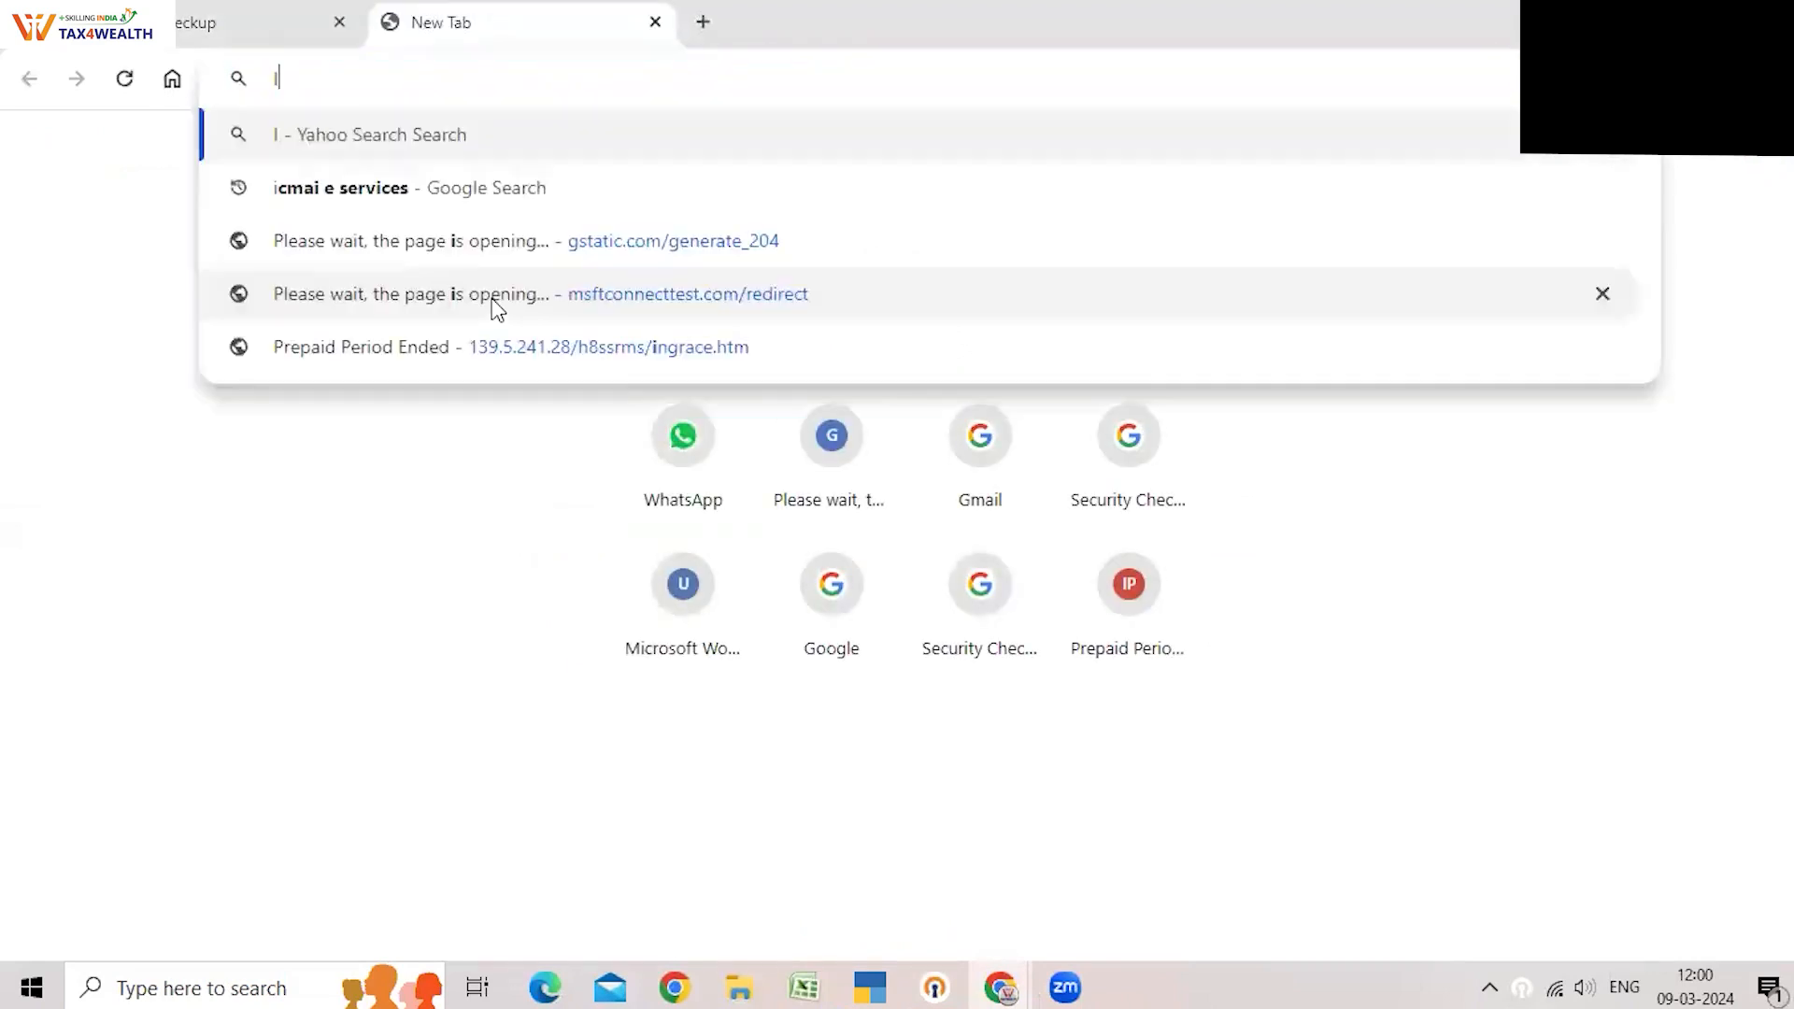
pyautogui.press('BackSpace')
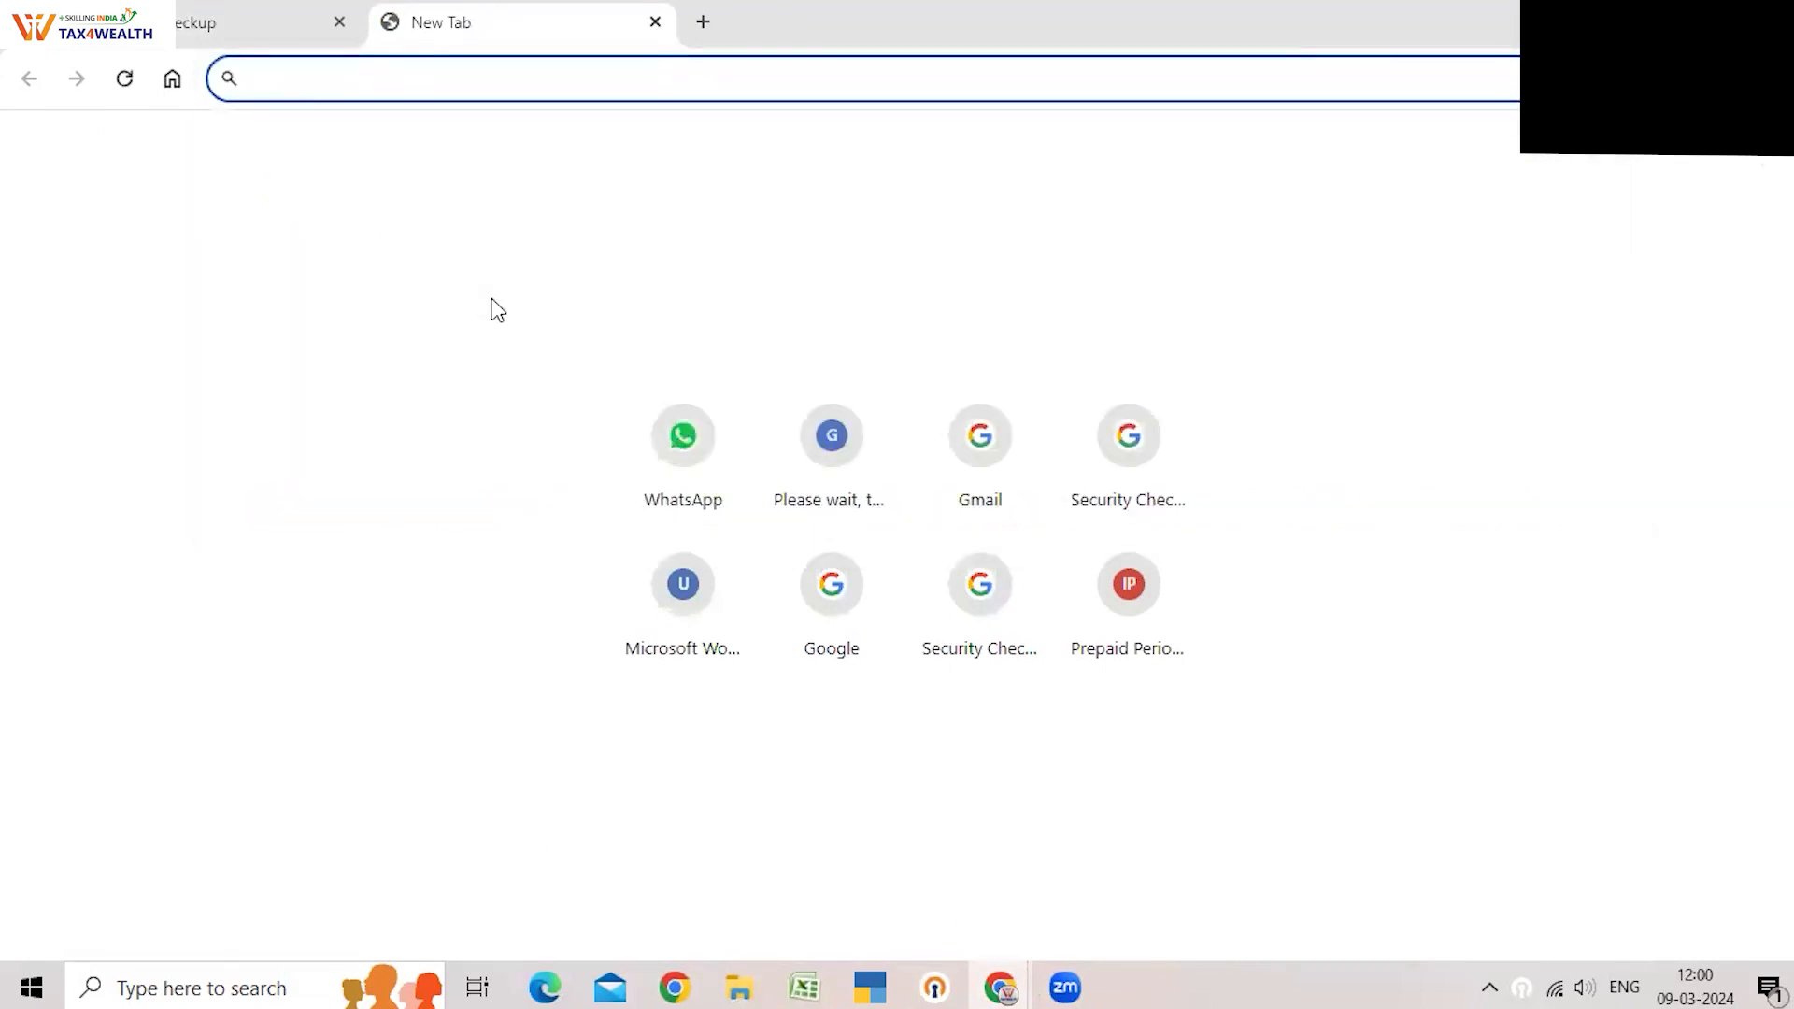
pyautogui.write('oLD IMA')
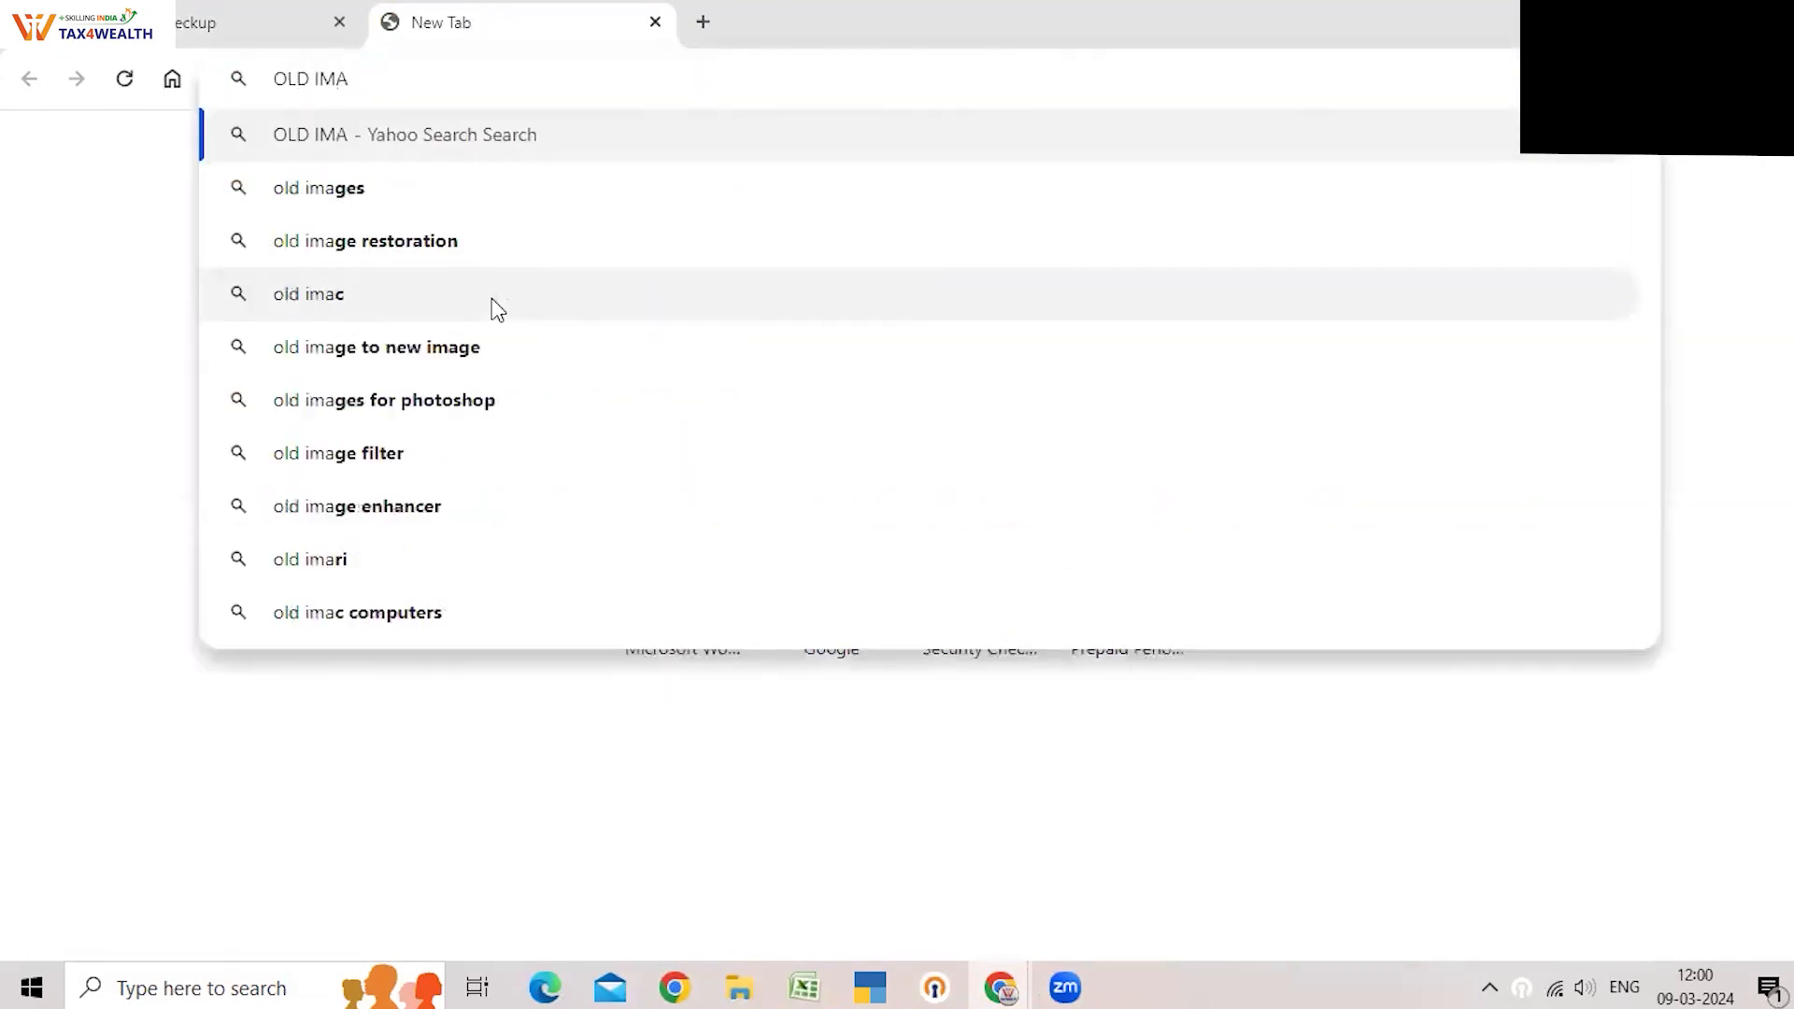
pyautogui.write('GE')
pyautogui.press('Return')
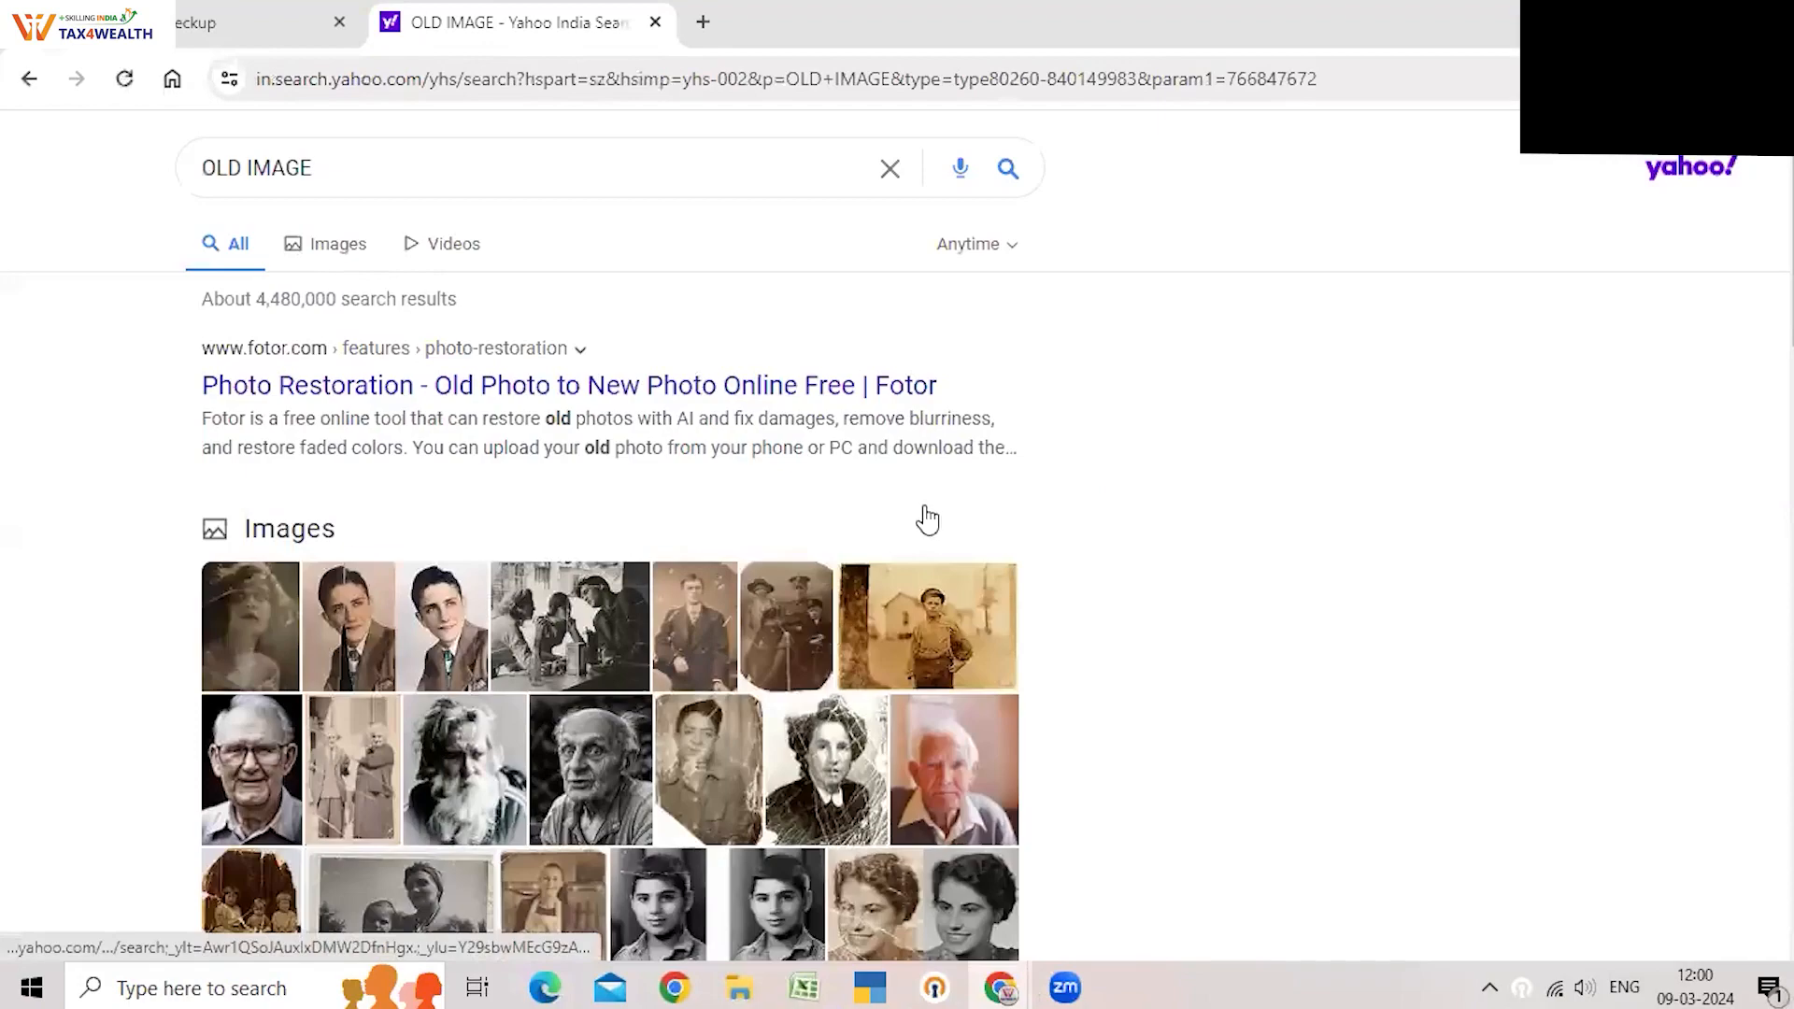
# Open an old man photo from the image results and view it at full size.
pyautogui.scroll(-4, 925, 513)
pyautogui.scroll(-1, 776, 561)
pyautogui.scroll(1, 775, 561)
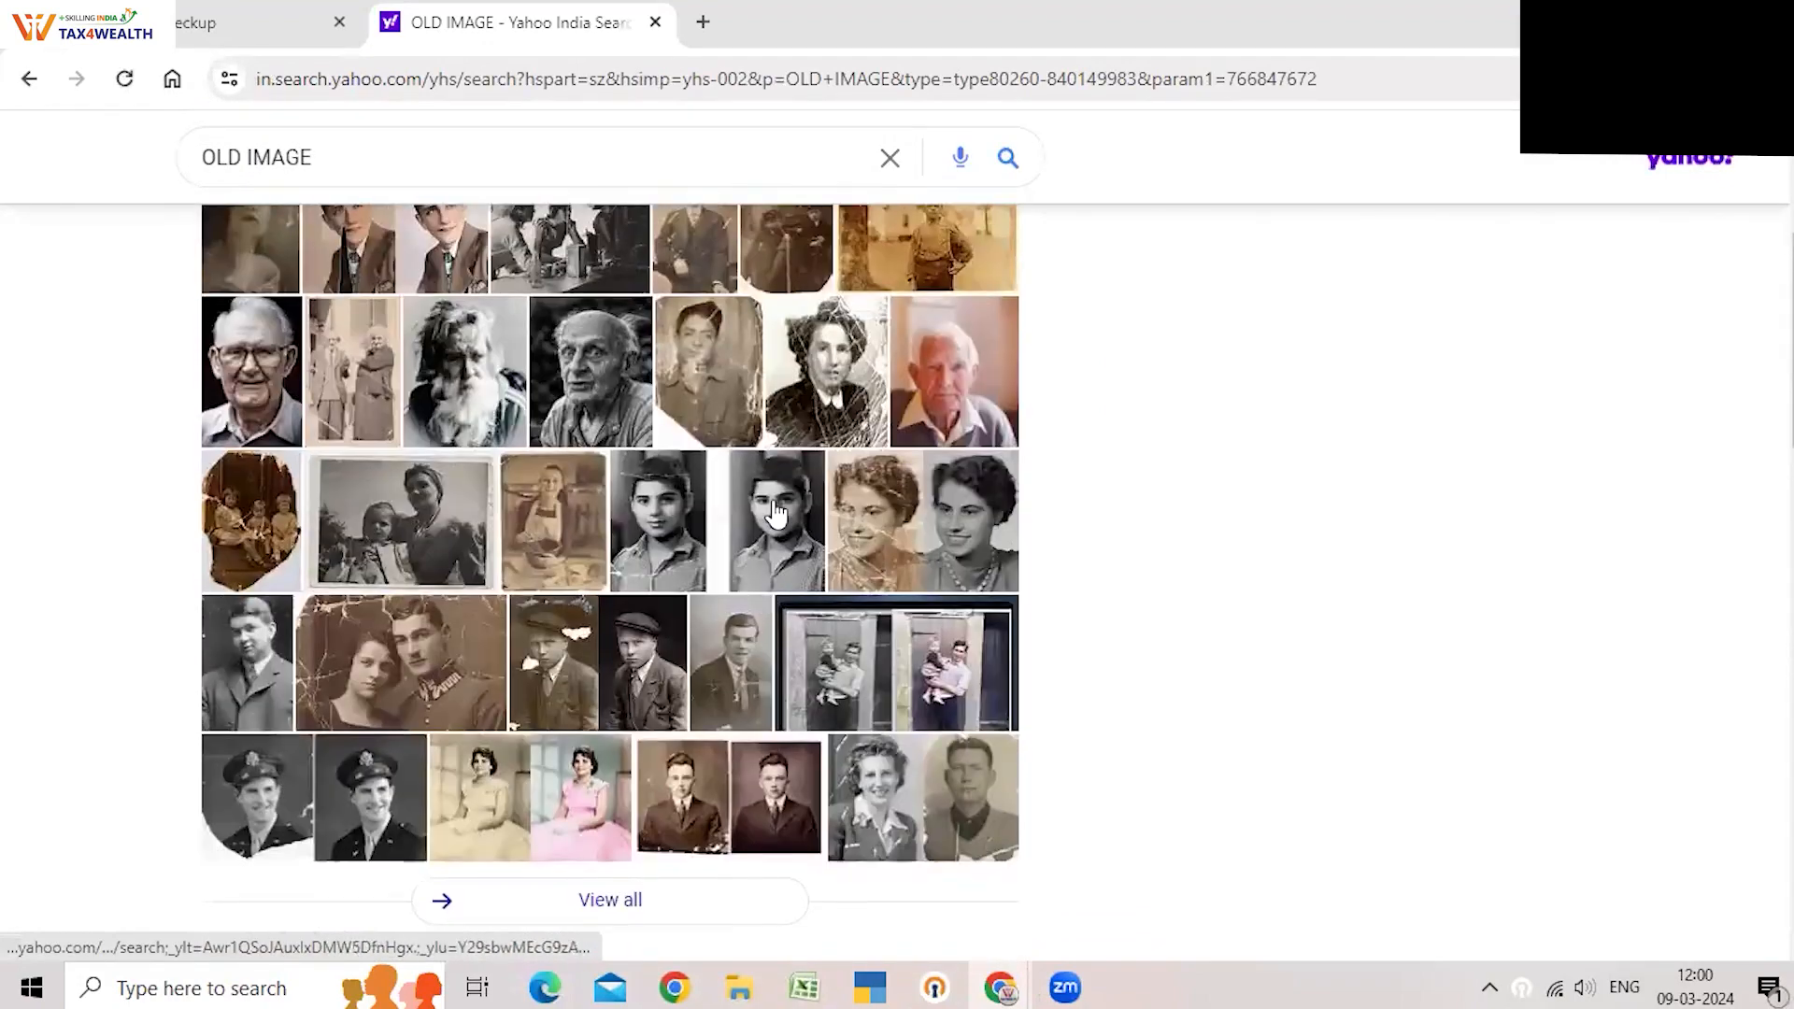
pyautogui.click(969, 345)
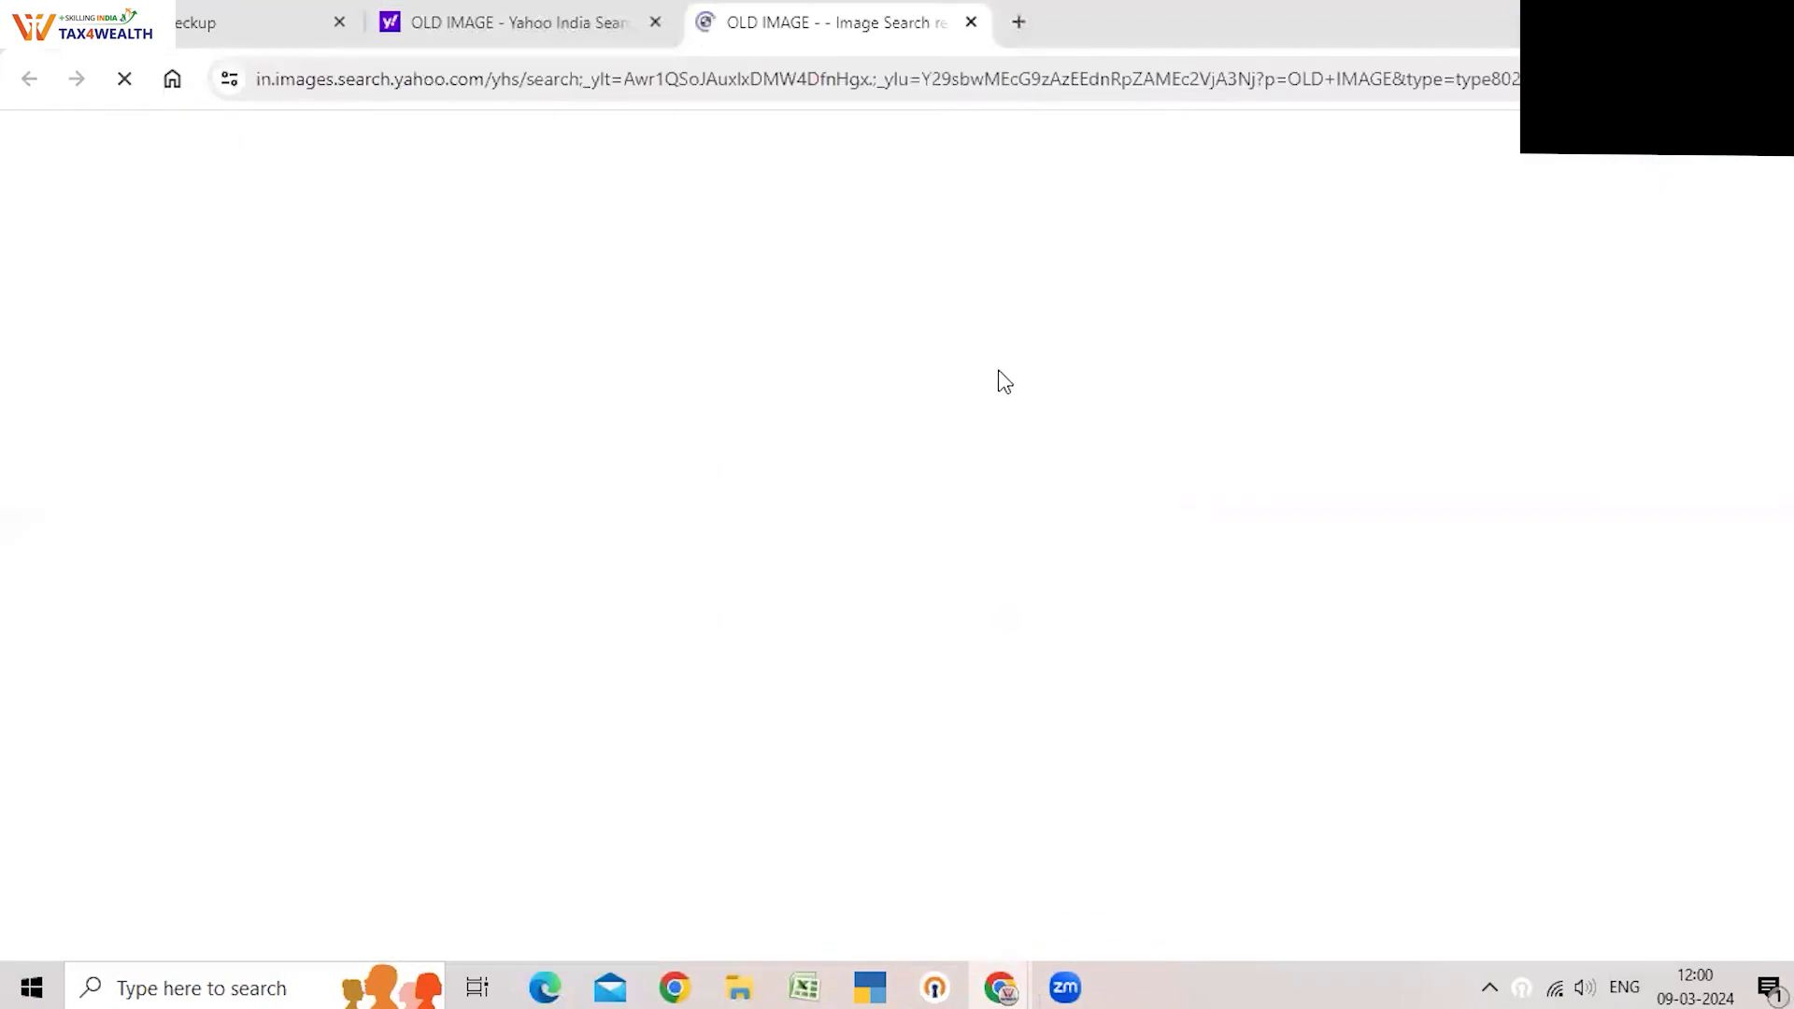
pyautogui.scroll(-3, 926, 547)
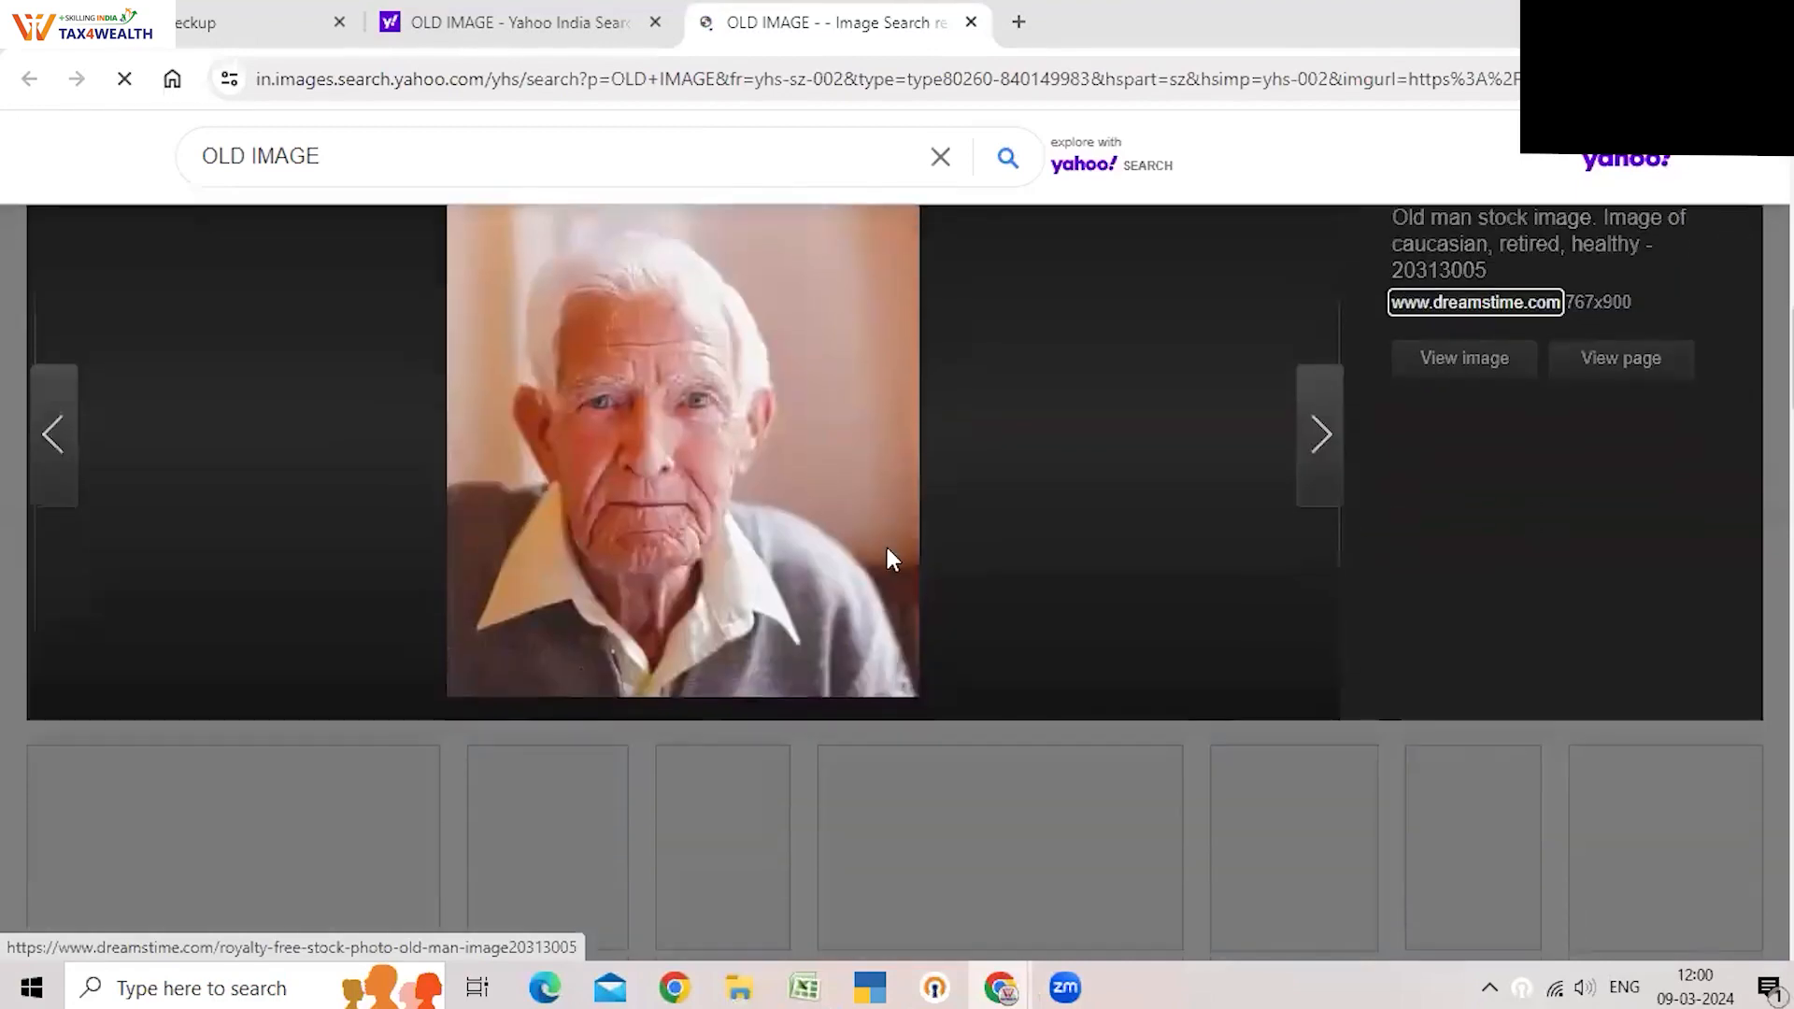
pyautogui.scroll(2, 599, 580)
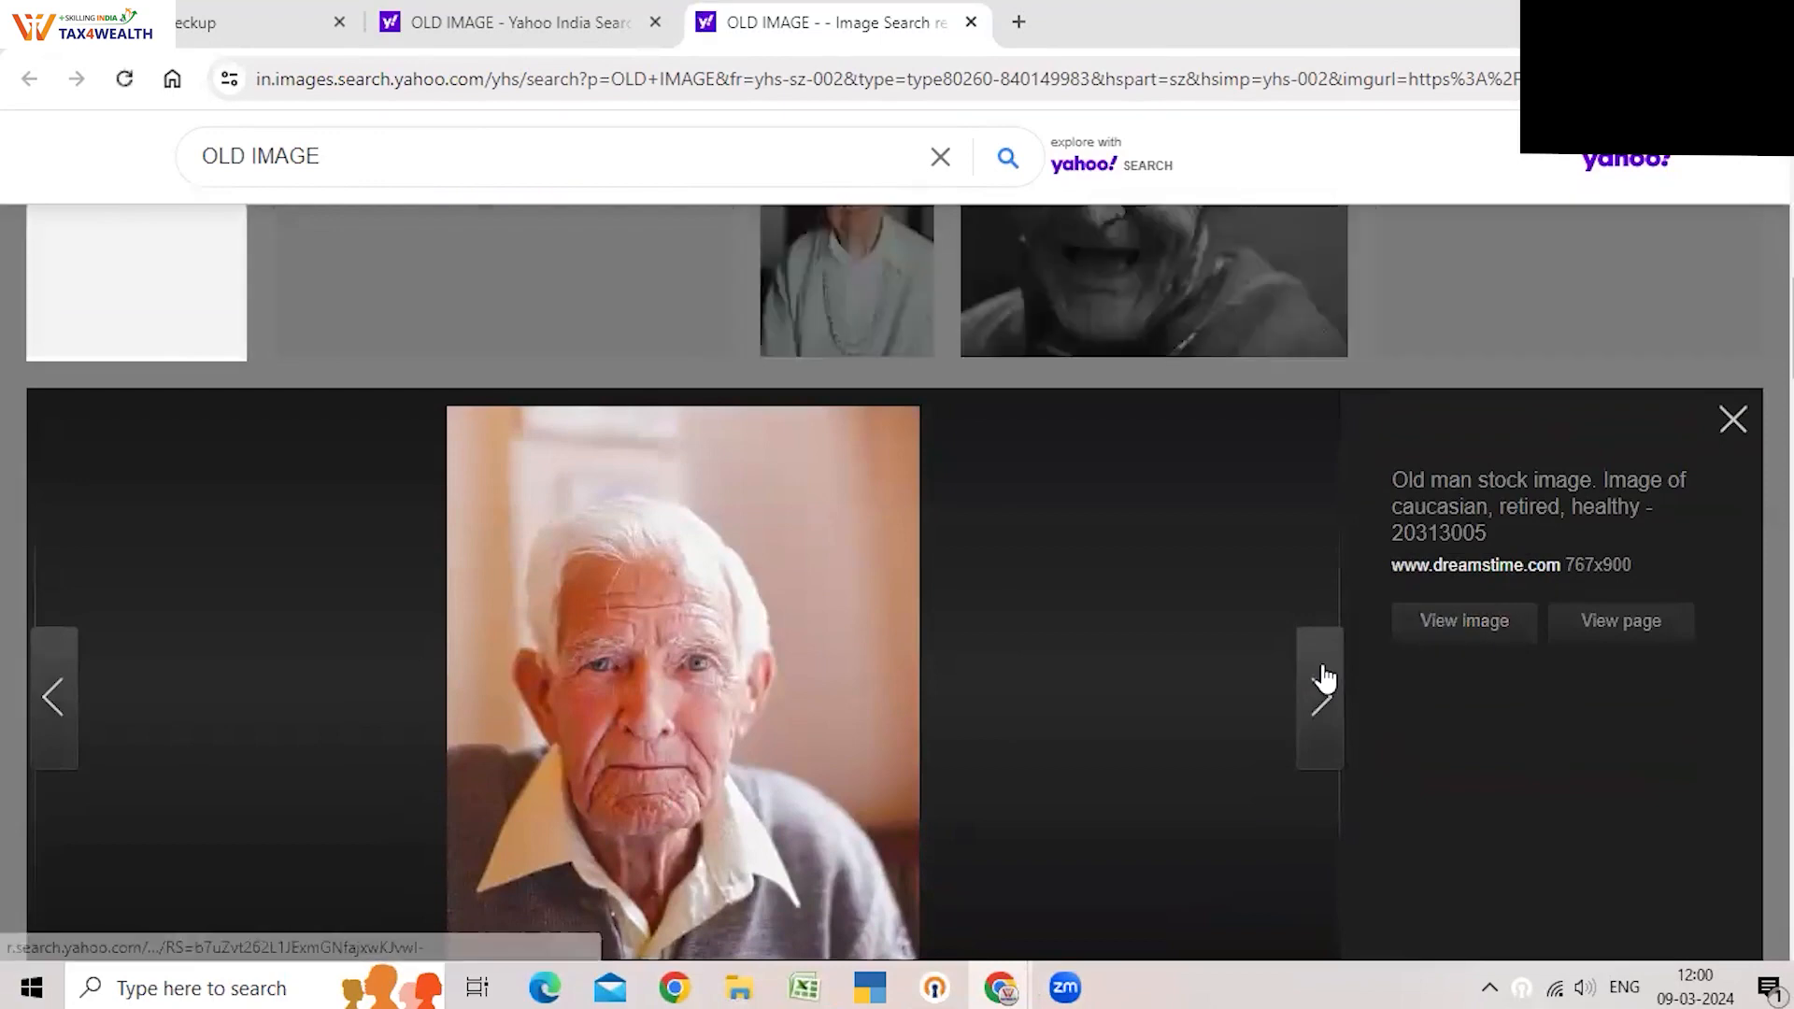
pyautogui.click(1472, 621)
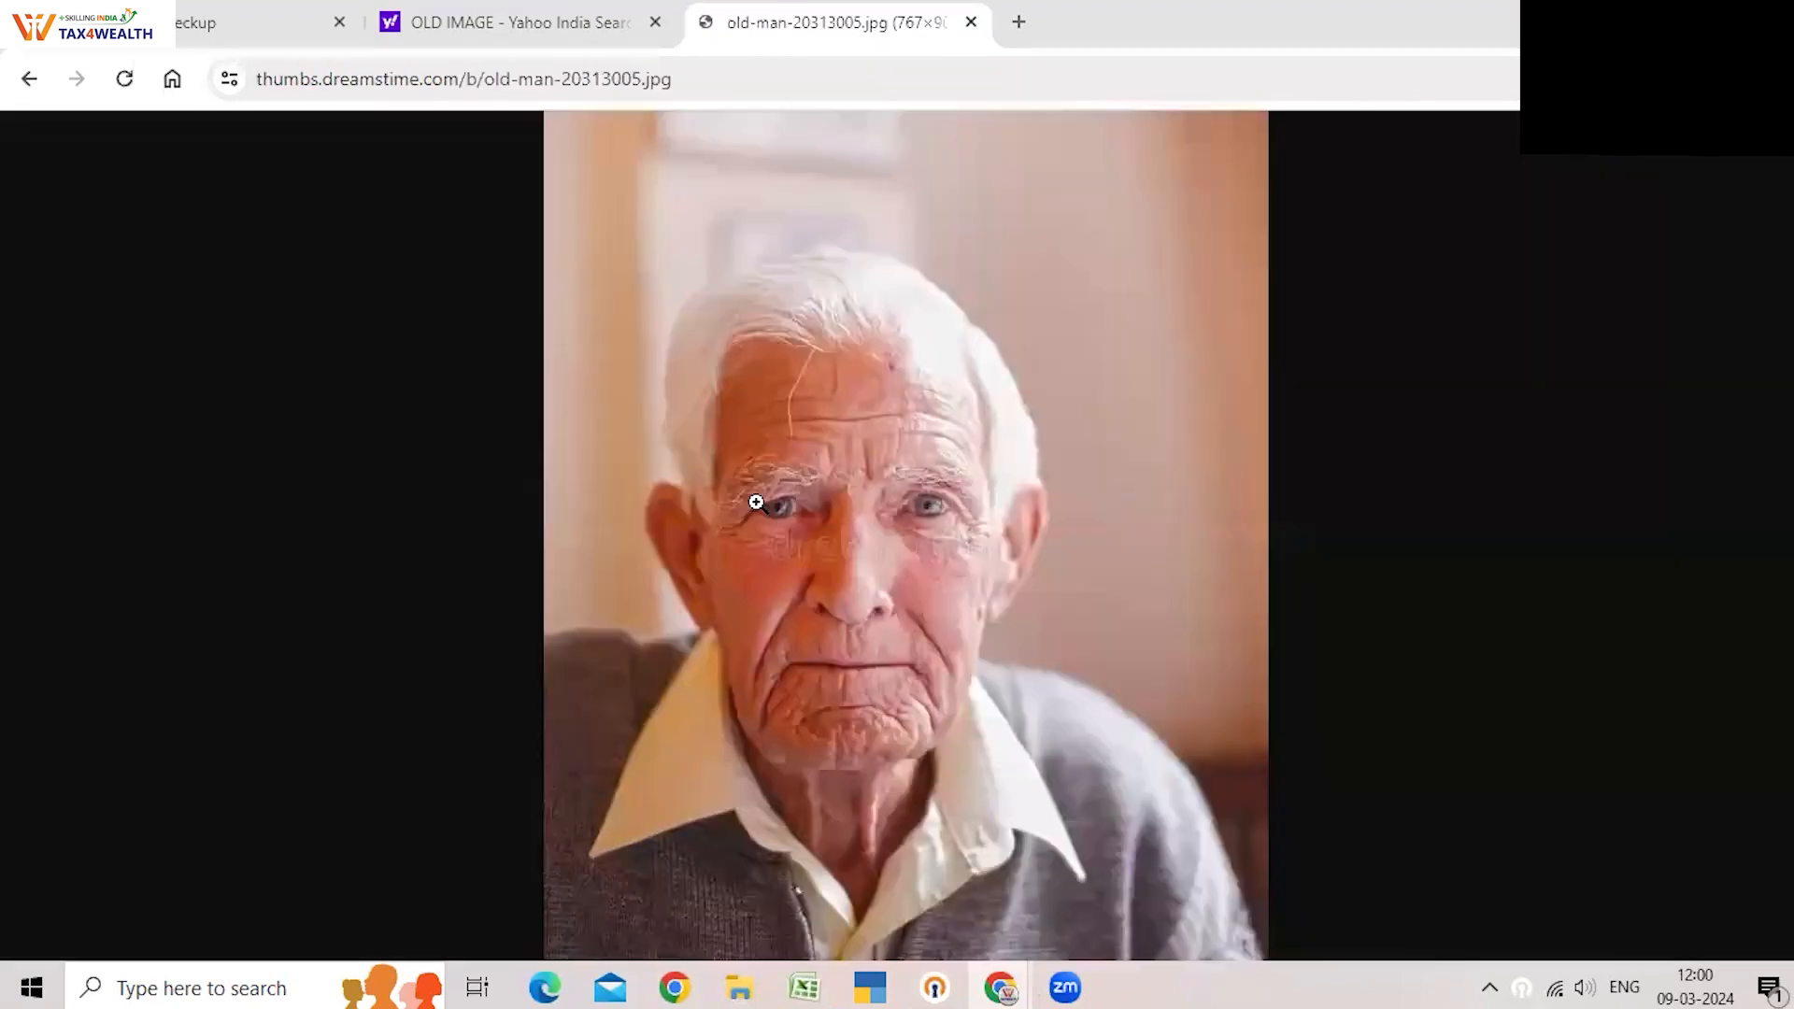
pyautogui.click(938, 560)
pyautogui.rightClick(939, 560)
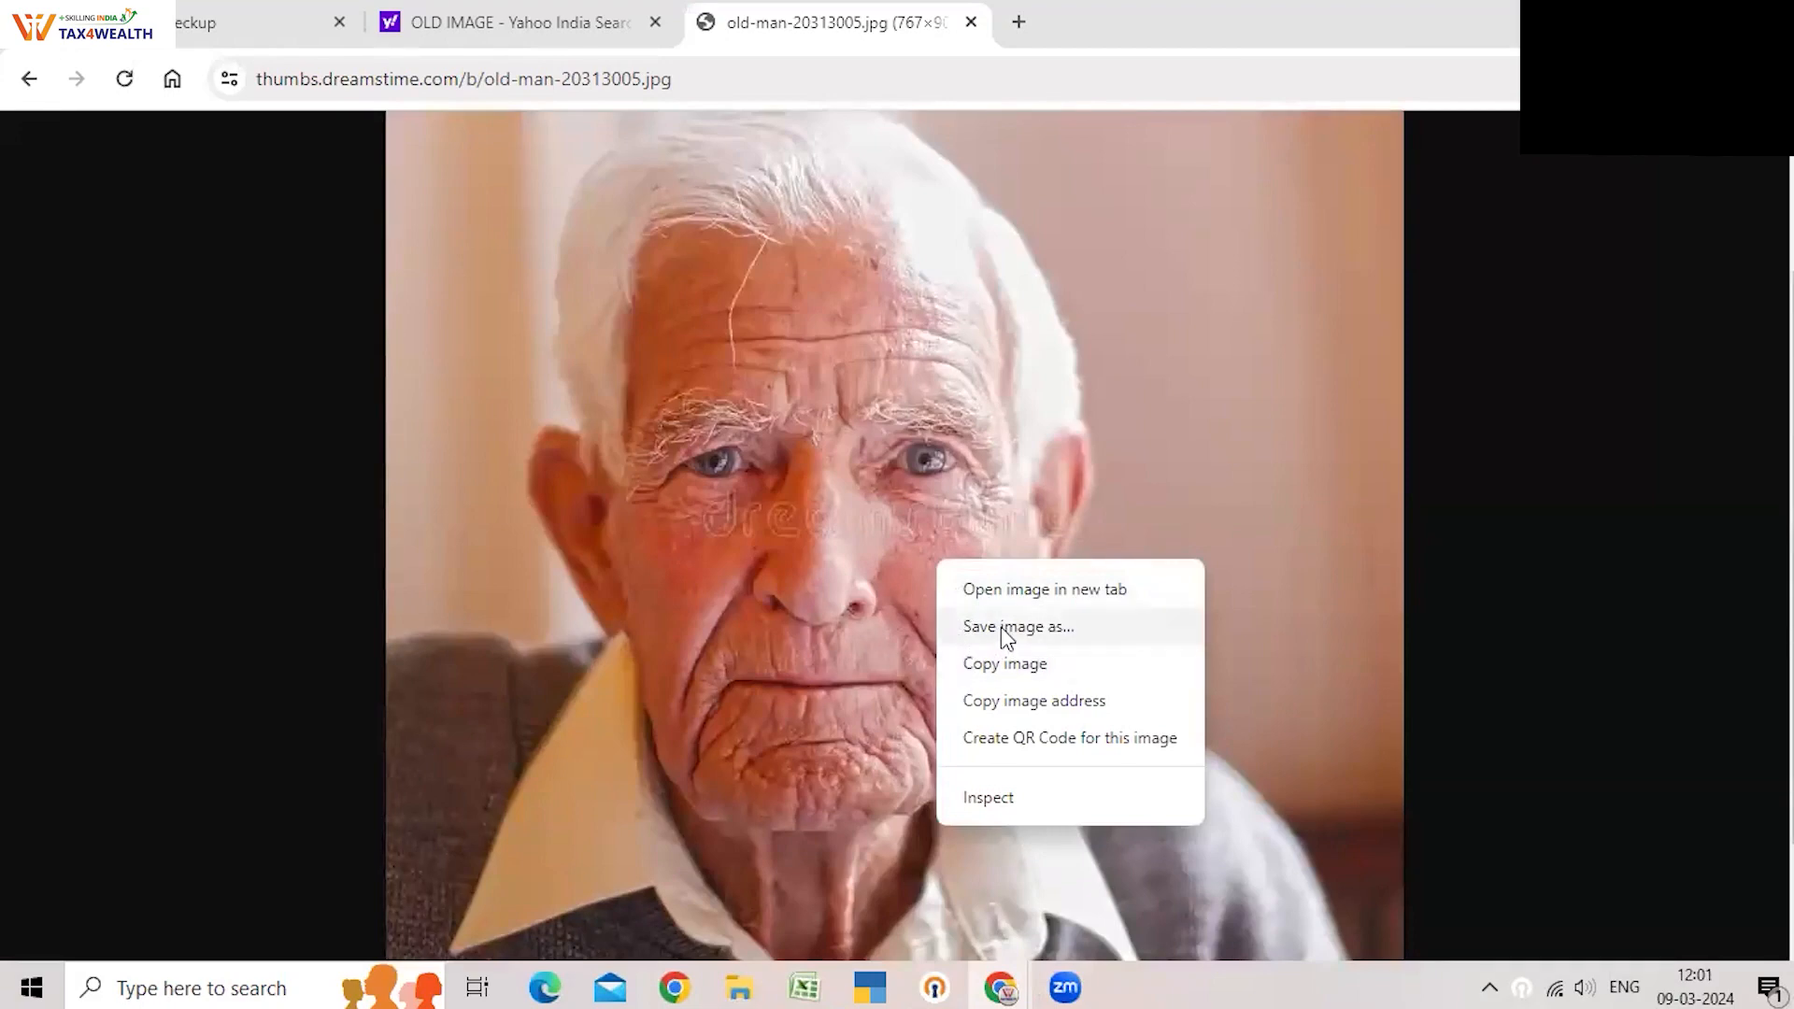
pyautogui.click(1067, 626)
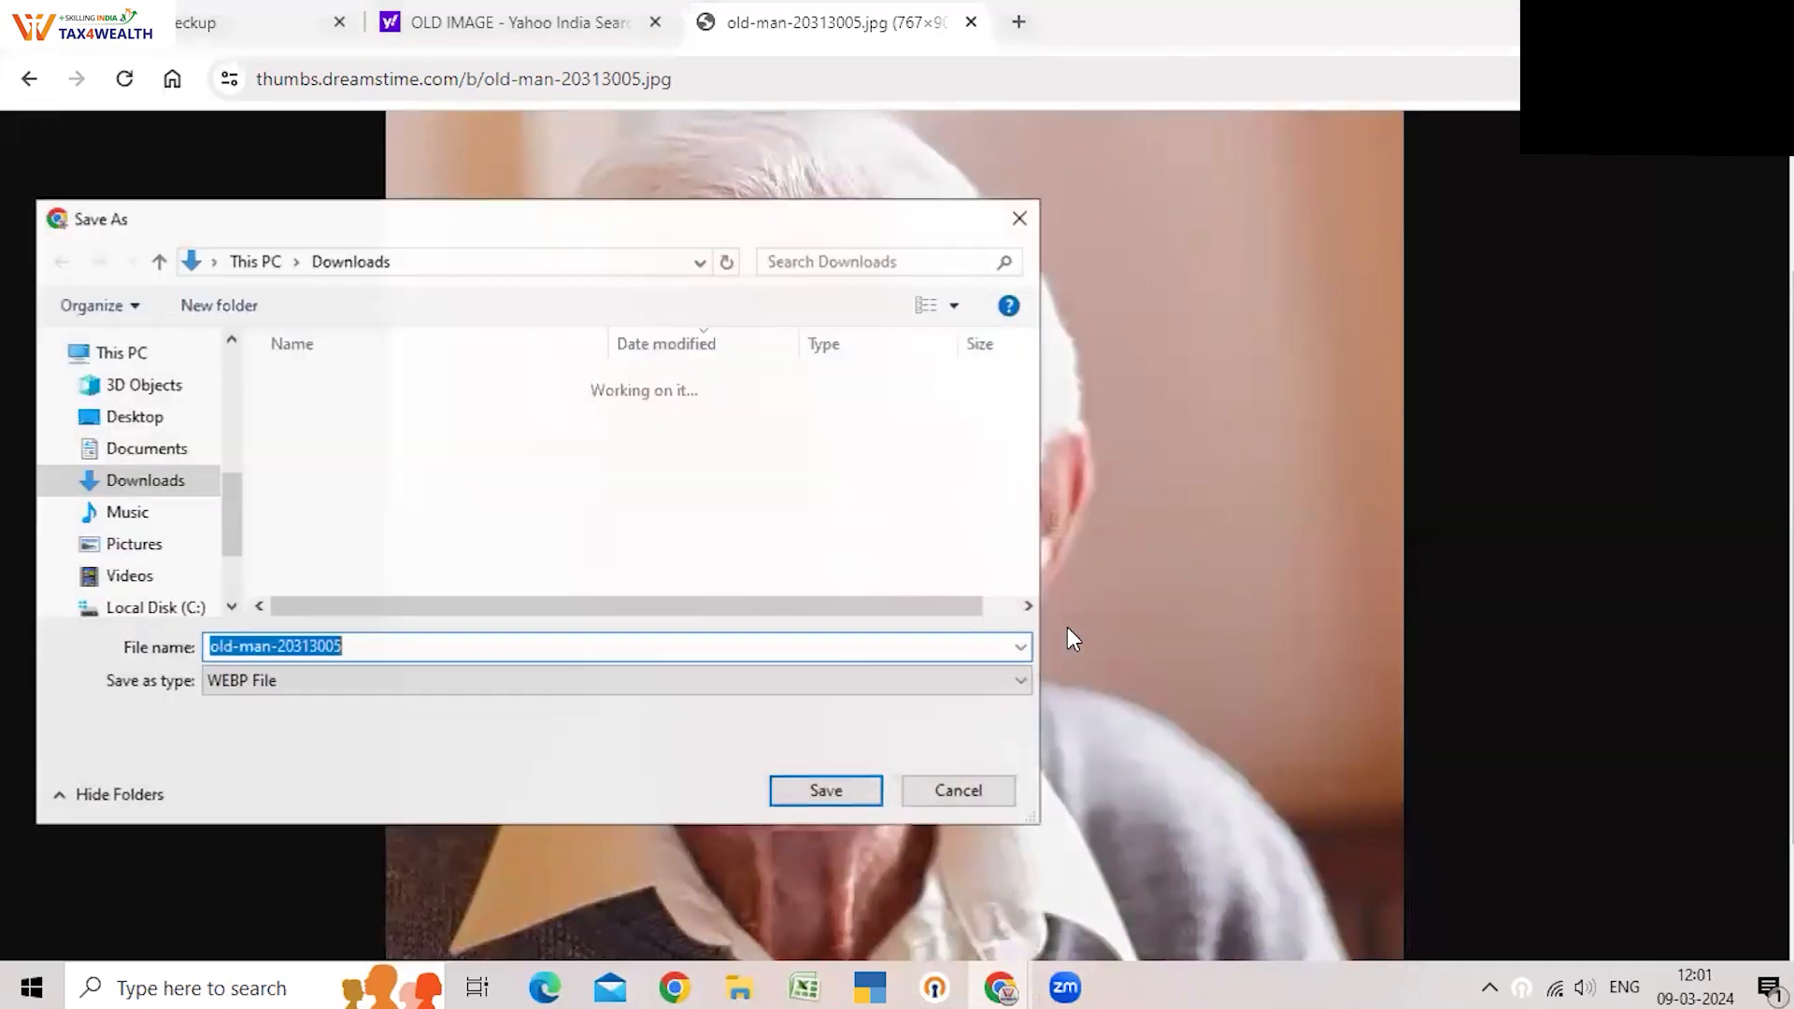
pyautogui.click(1020, 218)
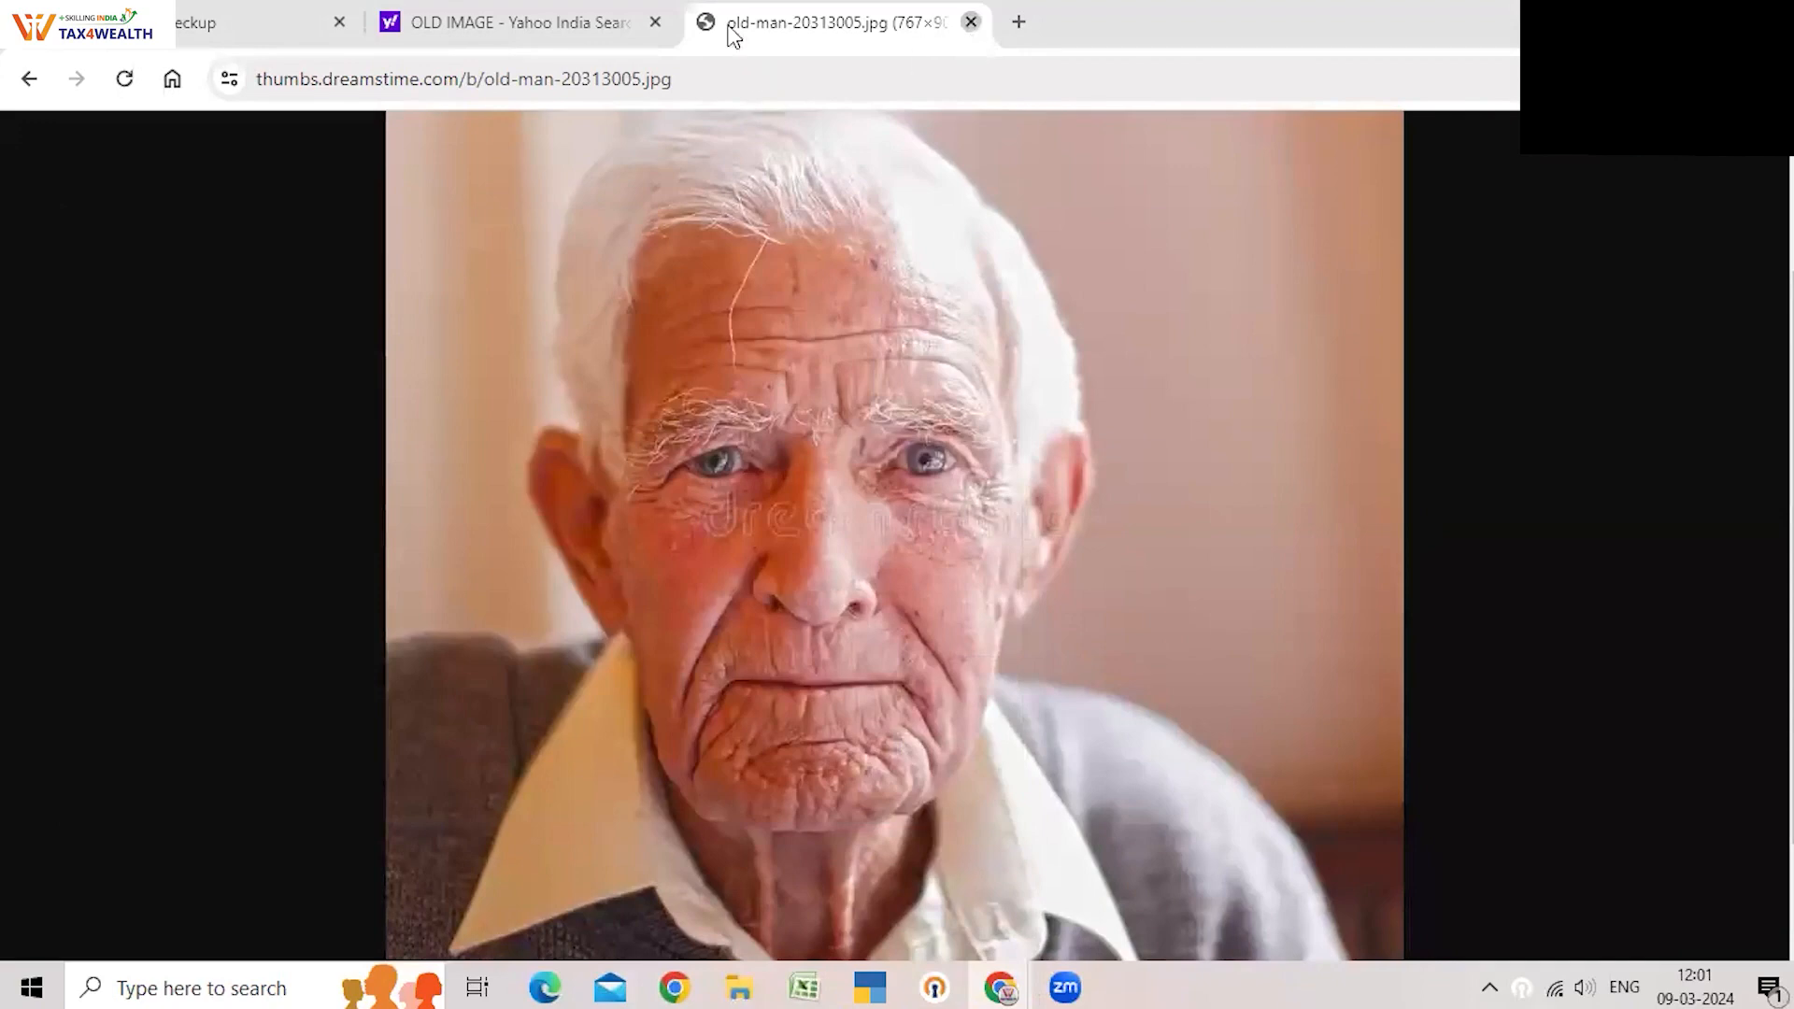
# Close the image tabs and open YouTube from the Google apps menu.
pyautogui.click(971, 22)
pyautogui.click(655, 22)
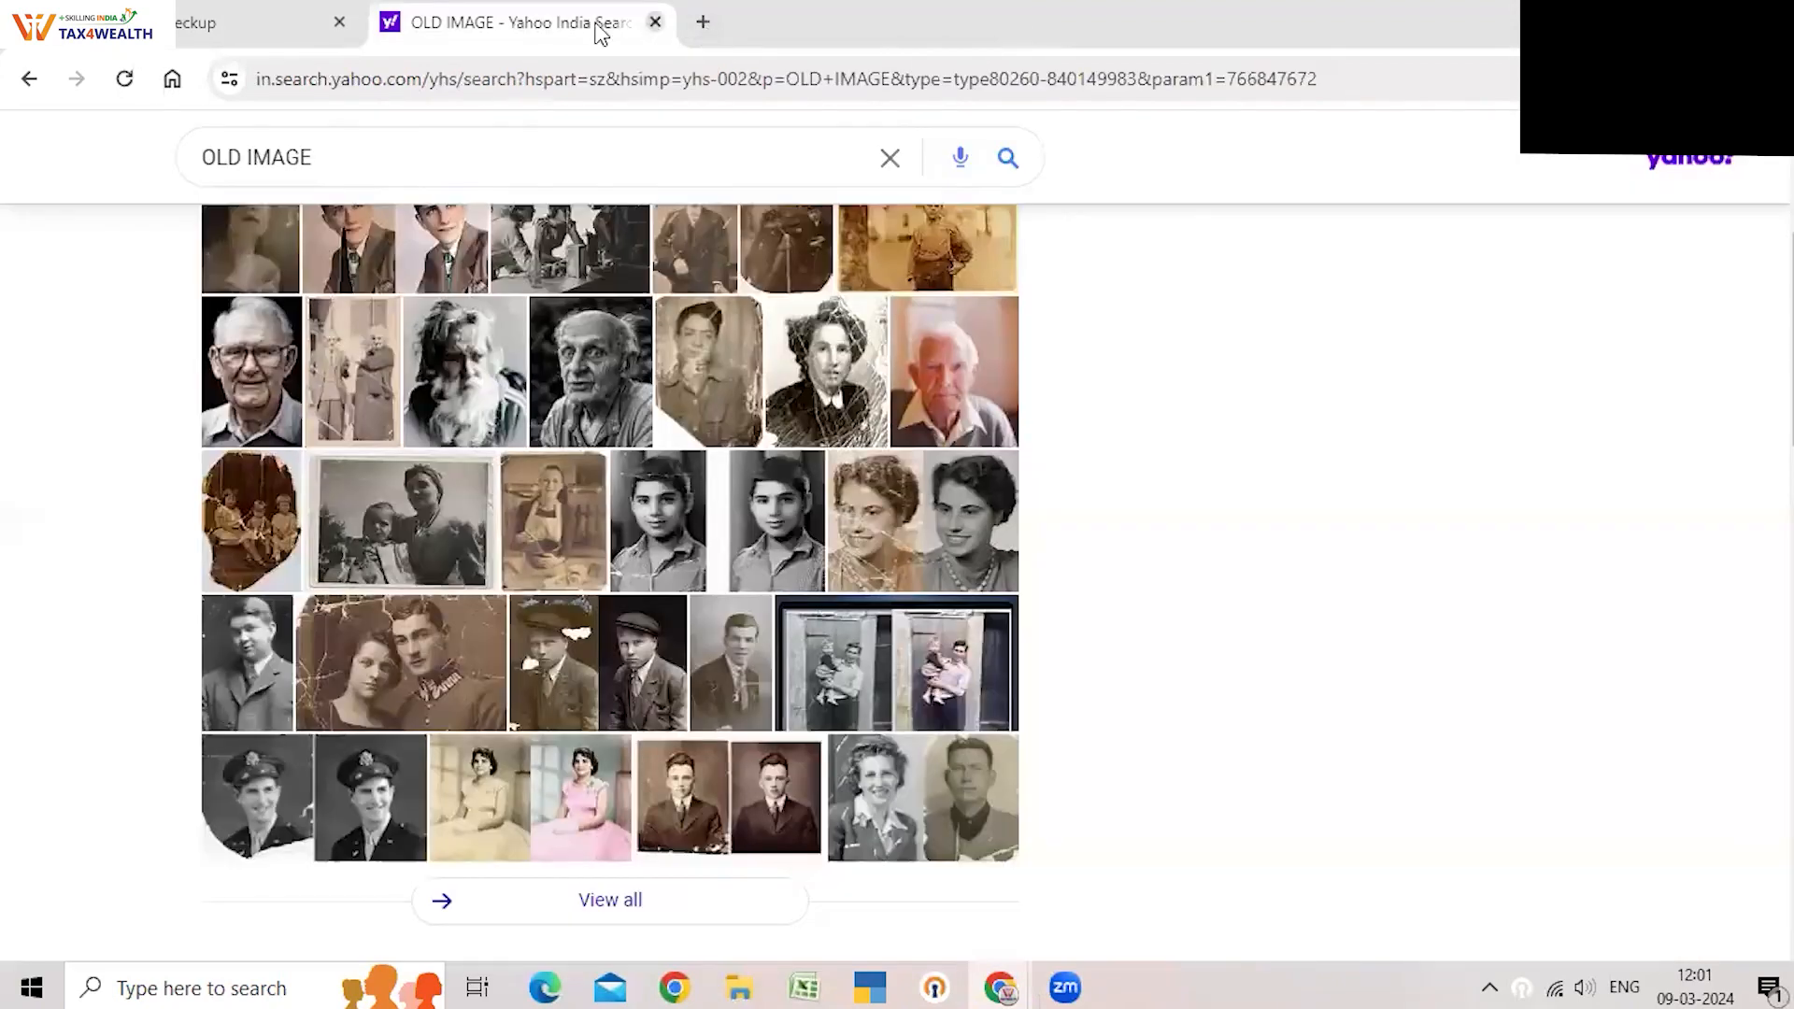
pyautogui.click(386, 21)
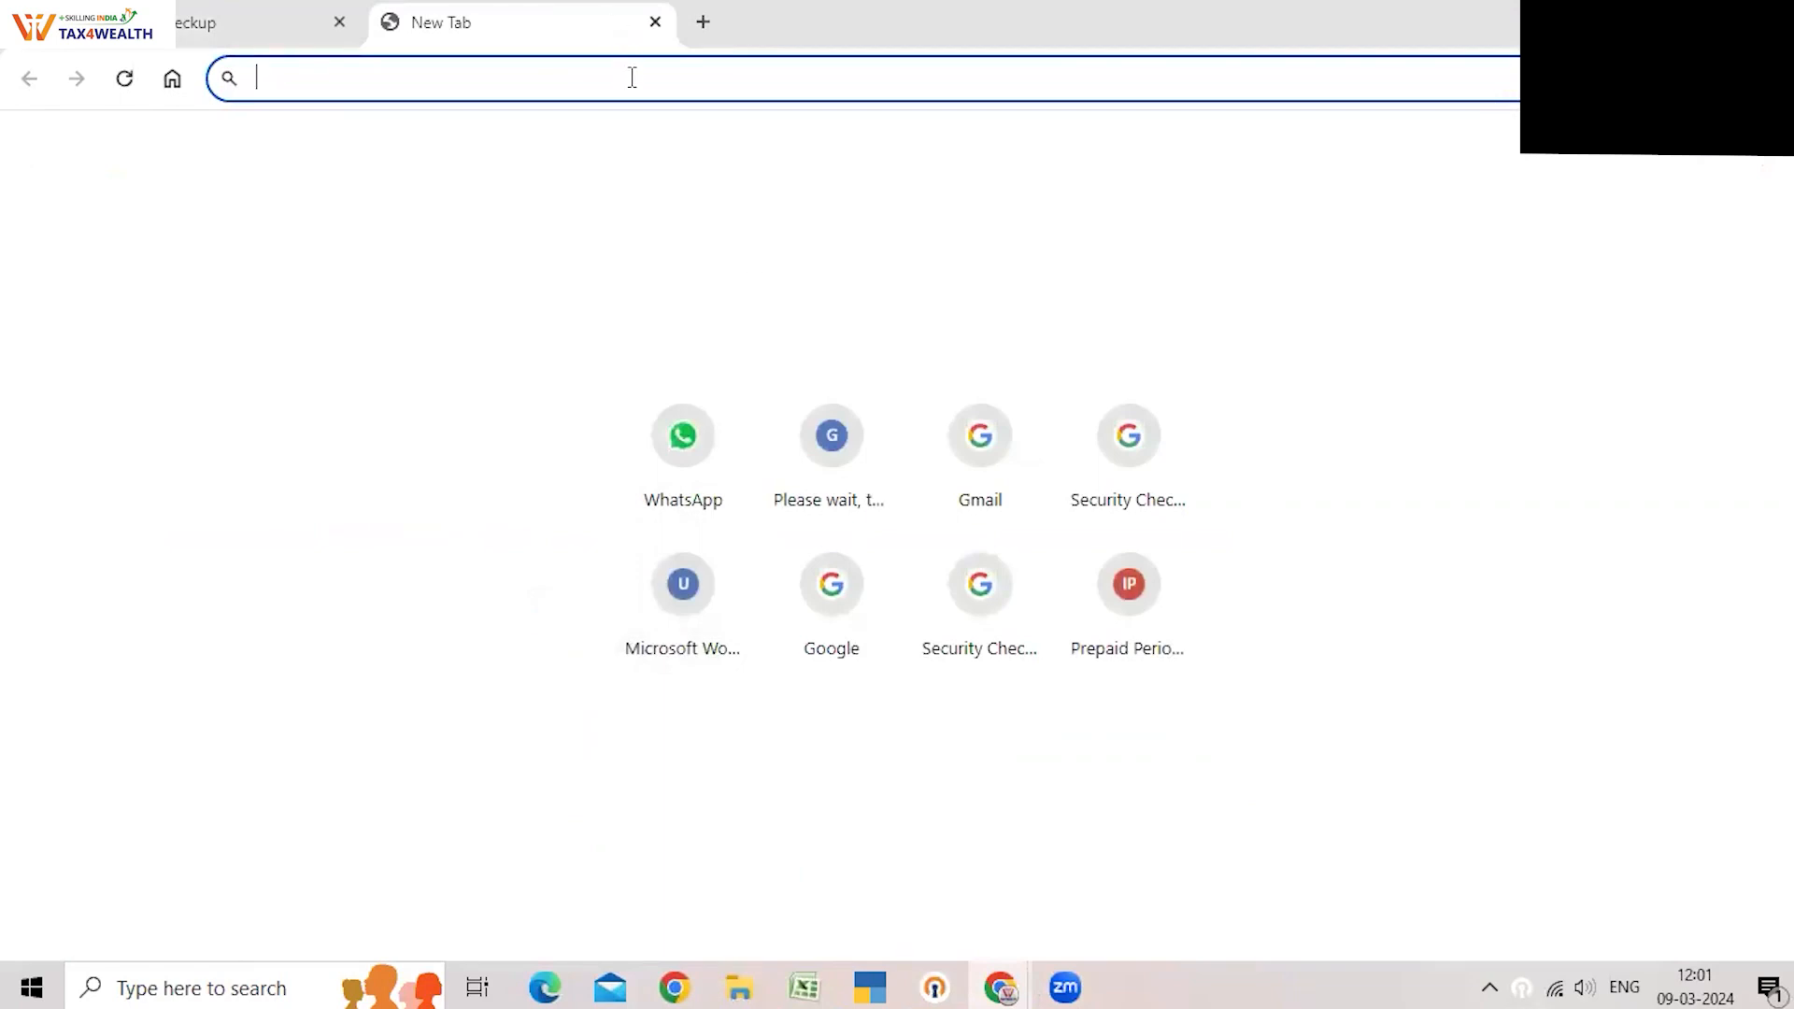
pyautogui.click(262, 23)
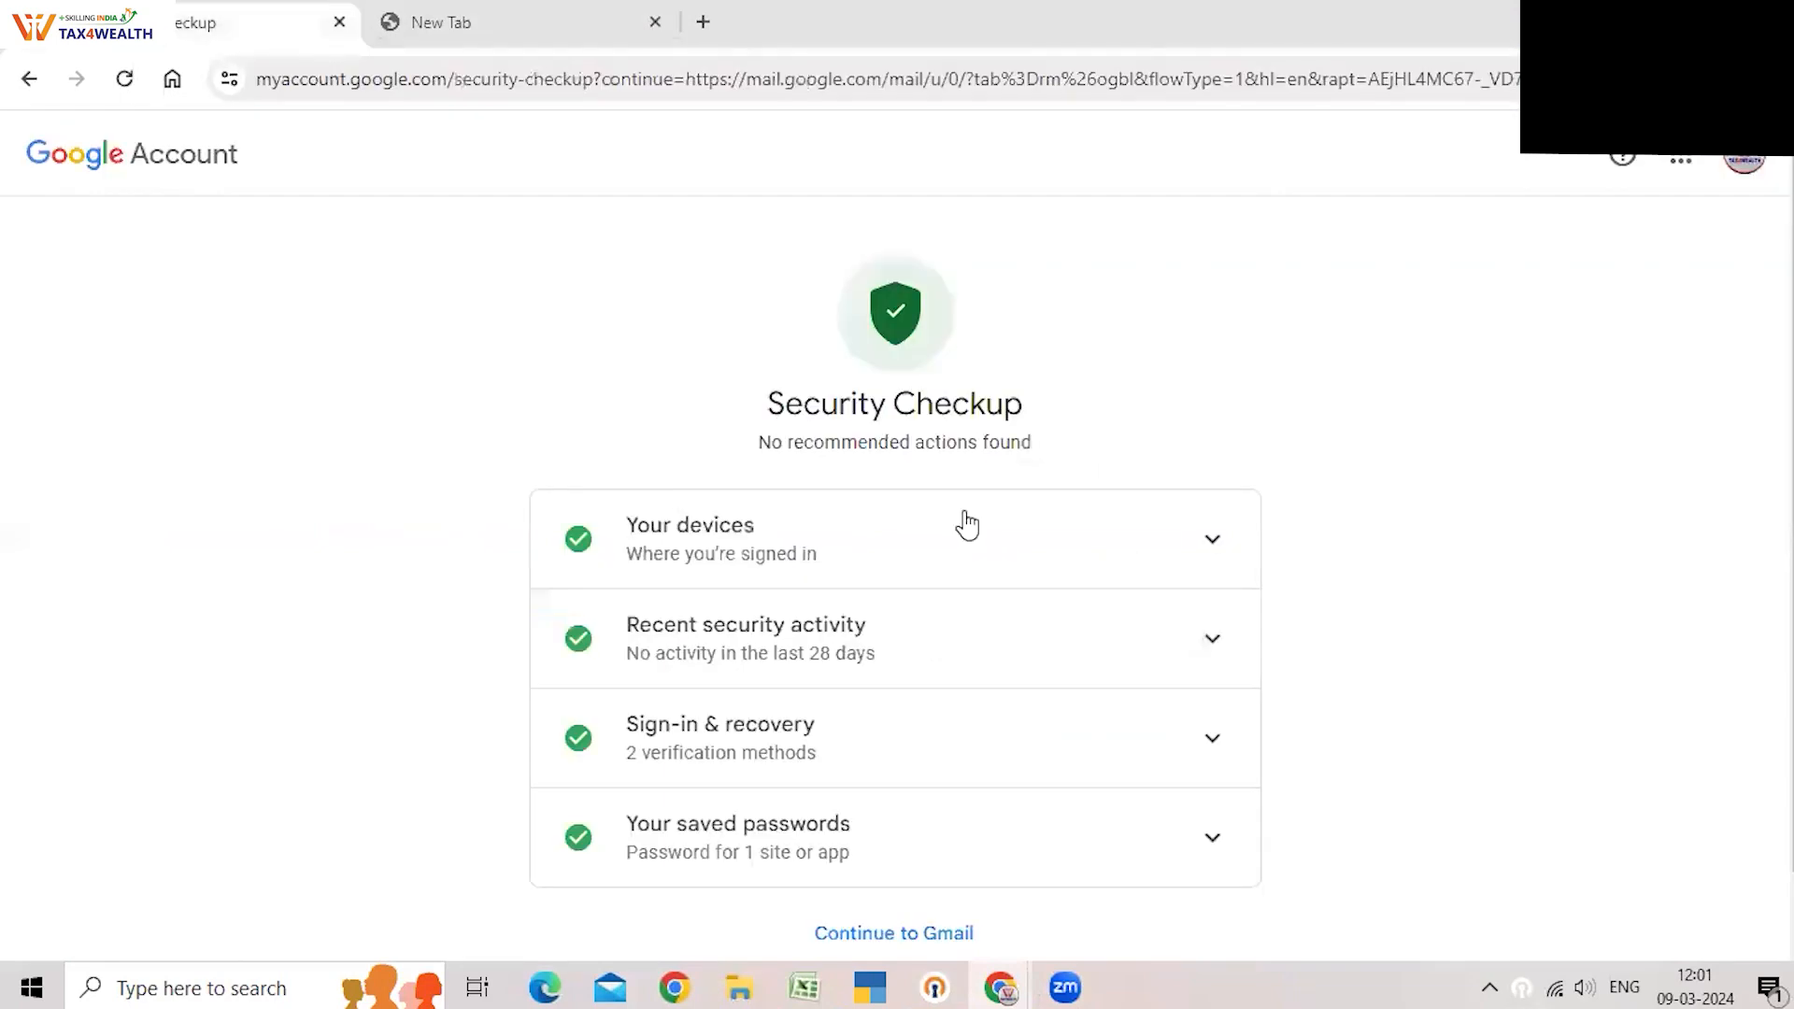
pyautogui.click(1681, 161)
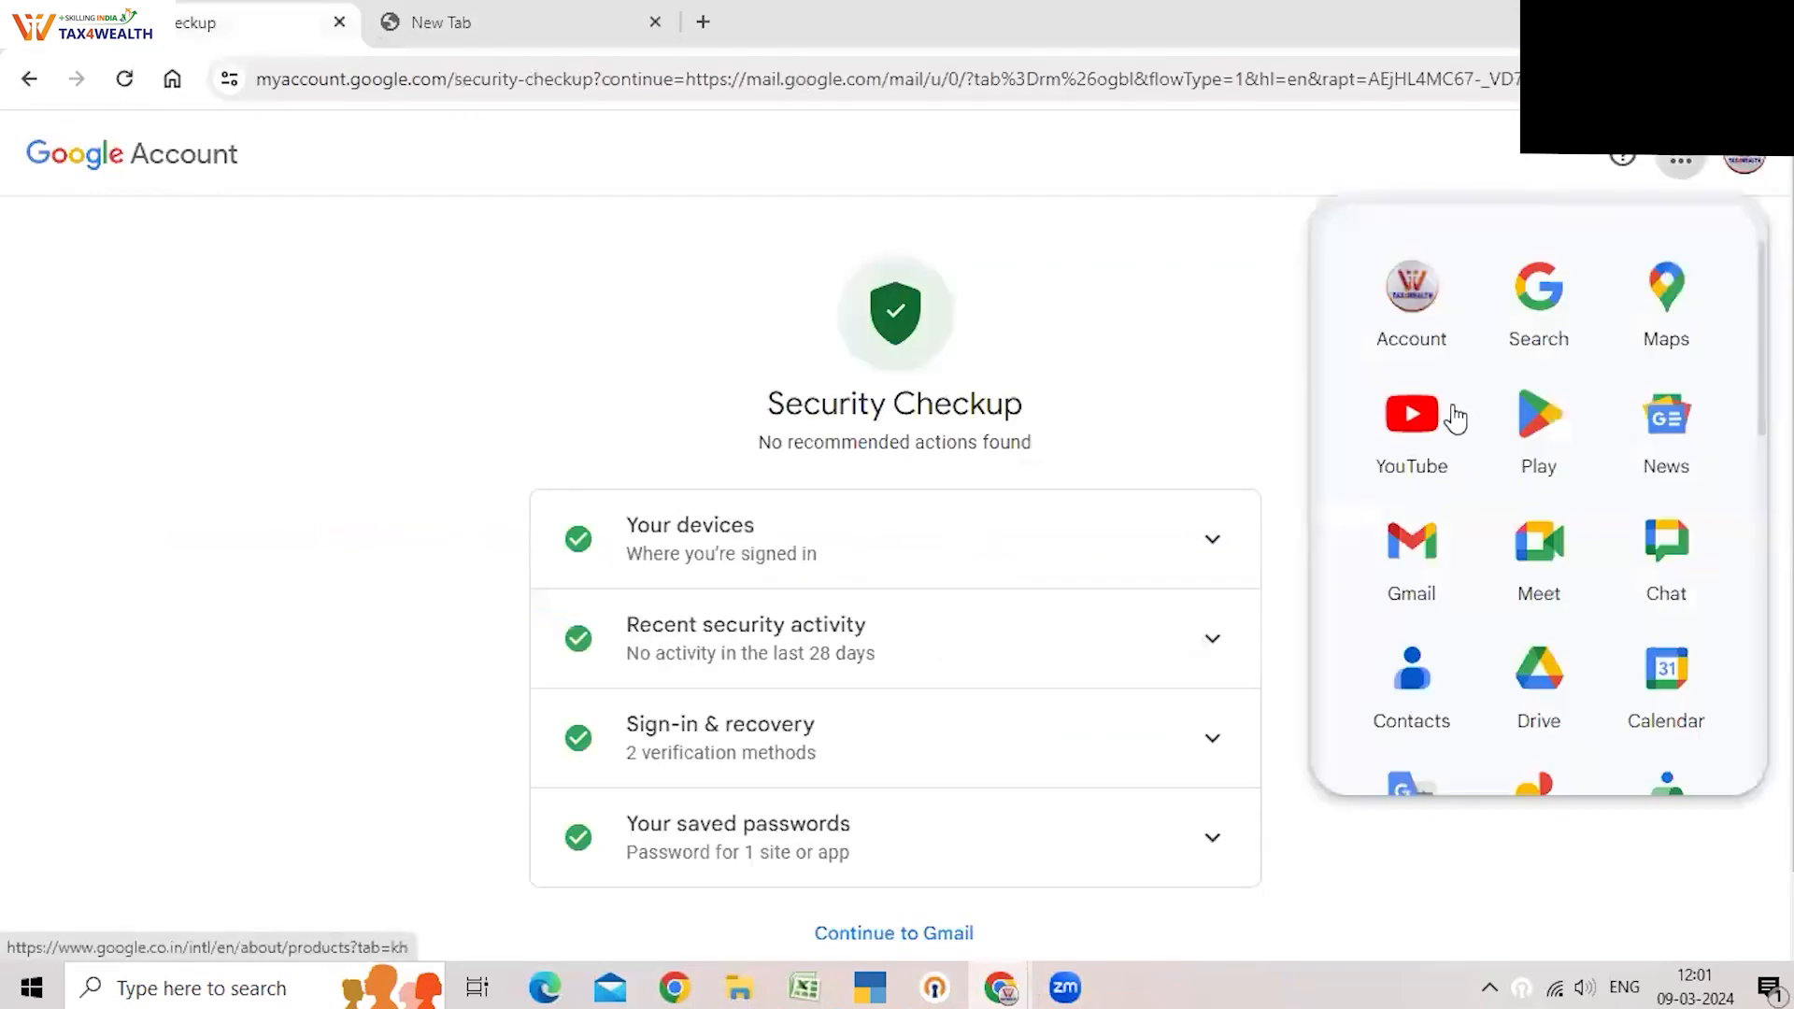
pyautogui.click(1410, 421)
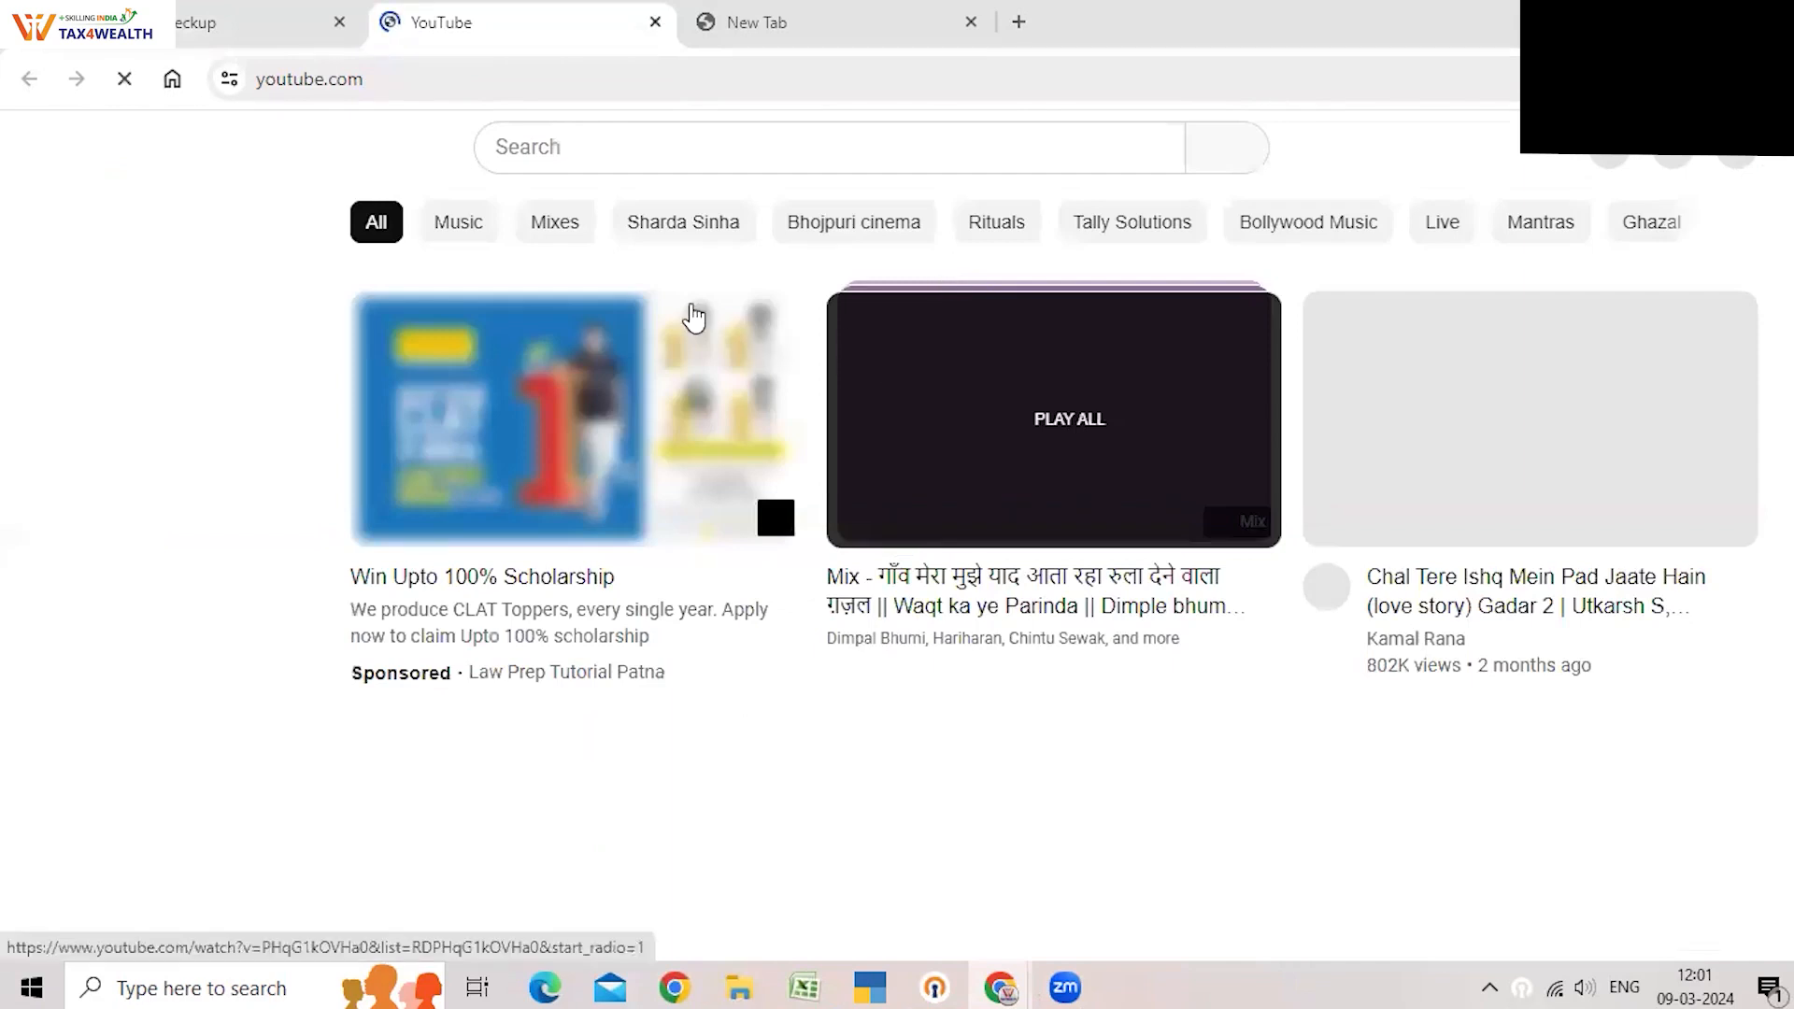
# Open the Shri Ram Katha live video from YouTube, dismiss the notification prompt and skip the ad.
pyautogui.click(690, 146)
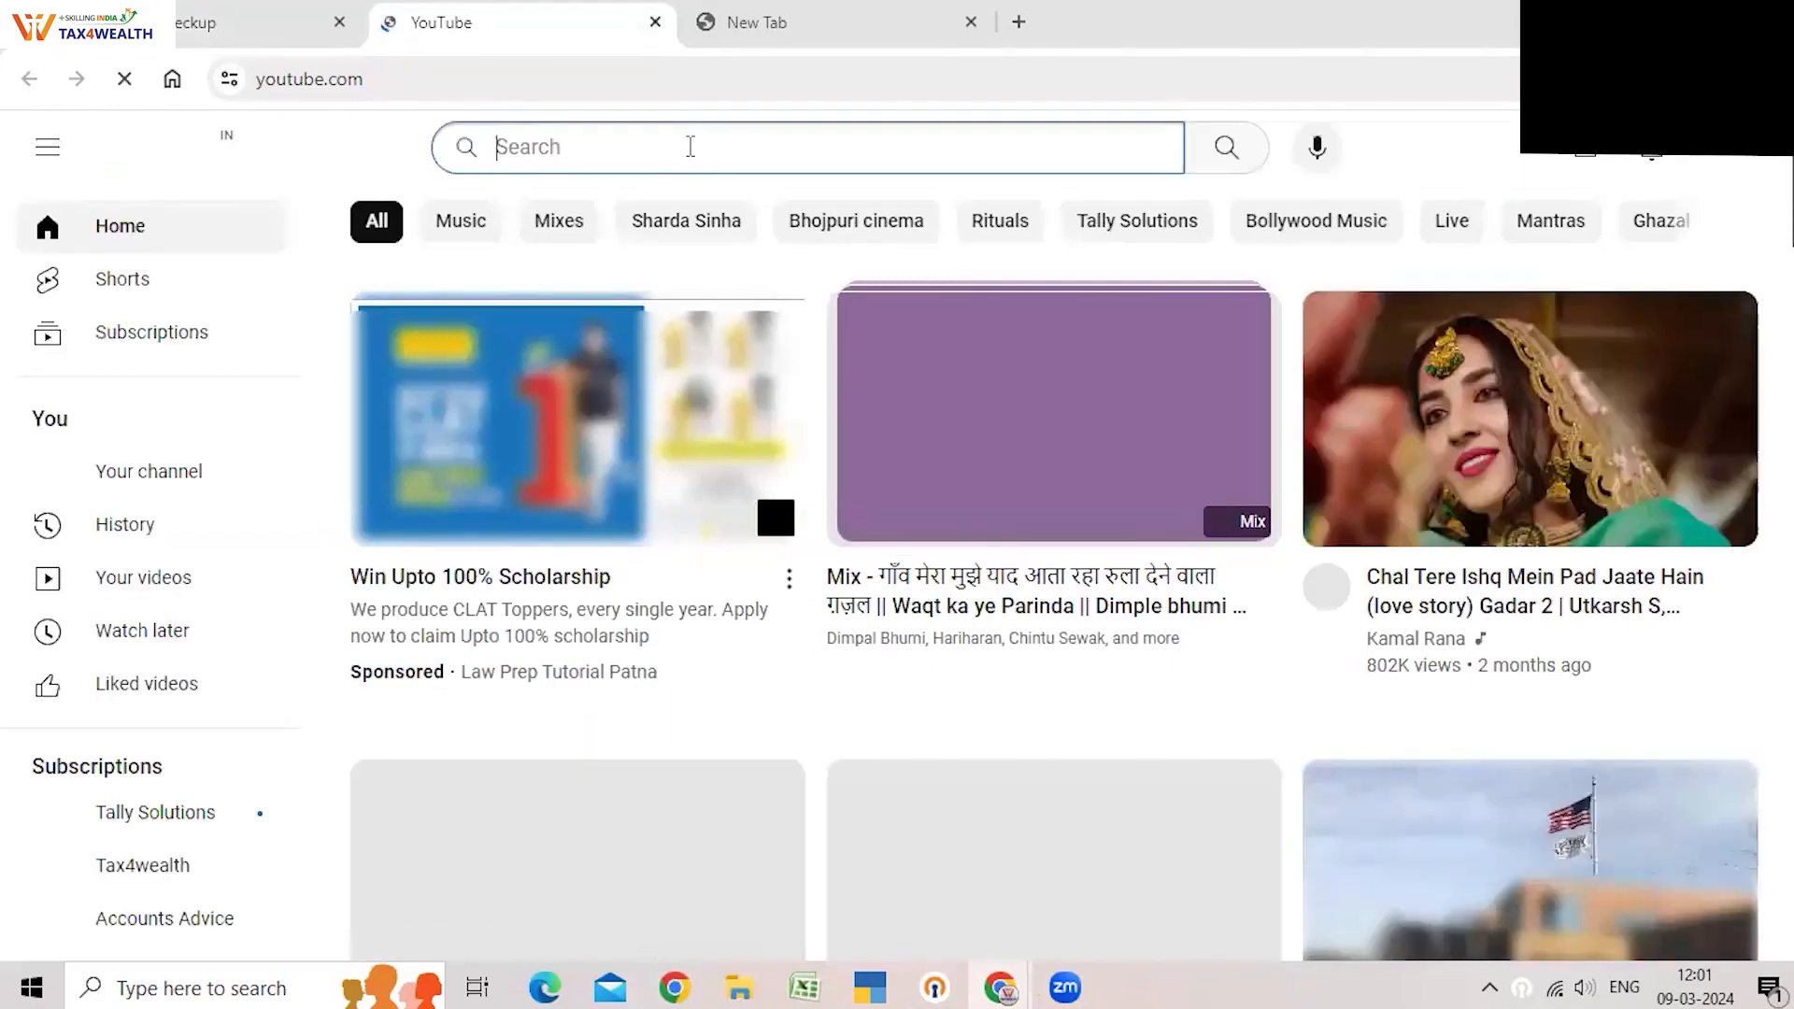
pyautogui.write('0')
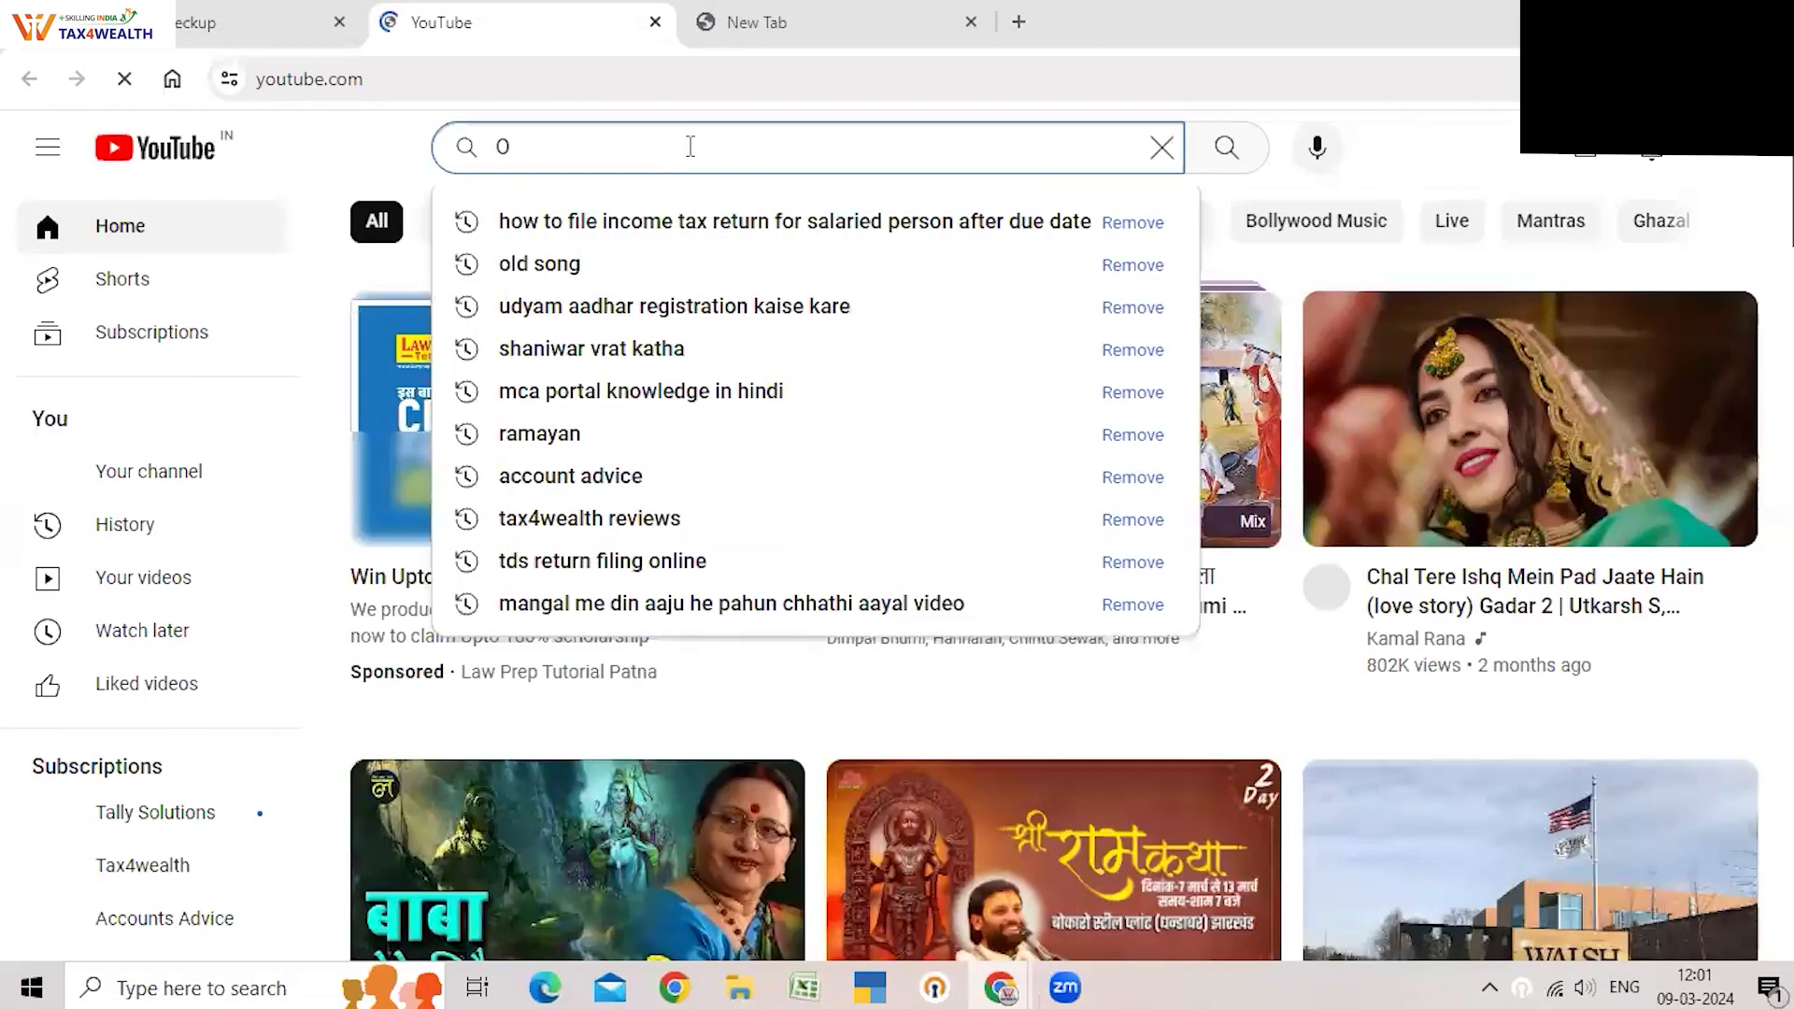
pyautogui.press('BackSpace')
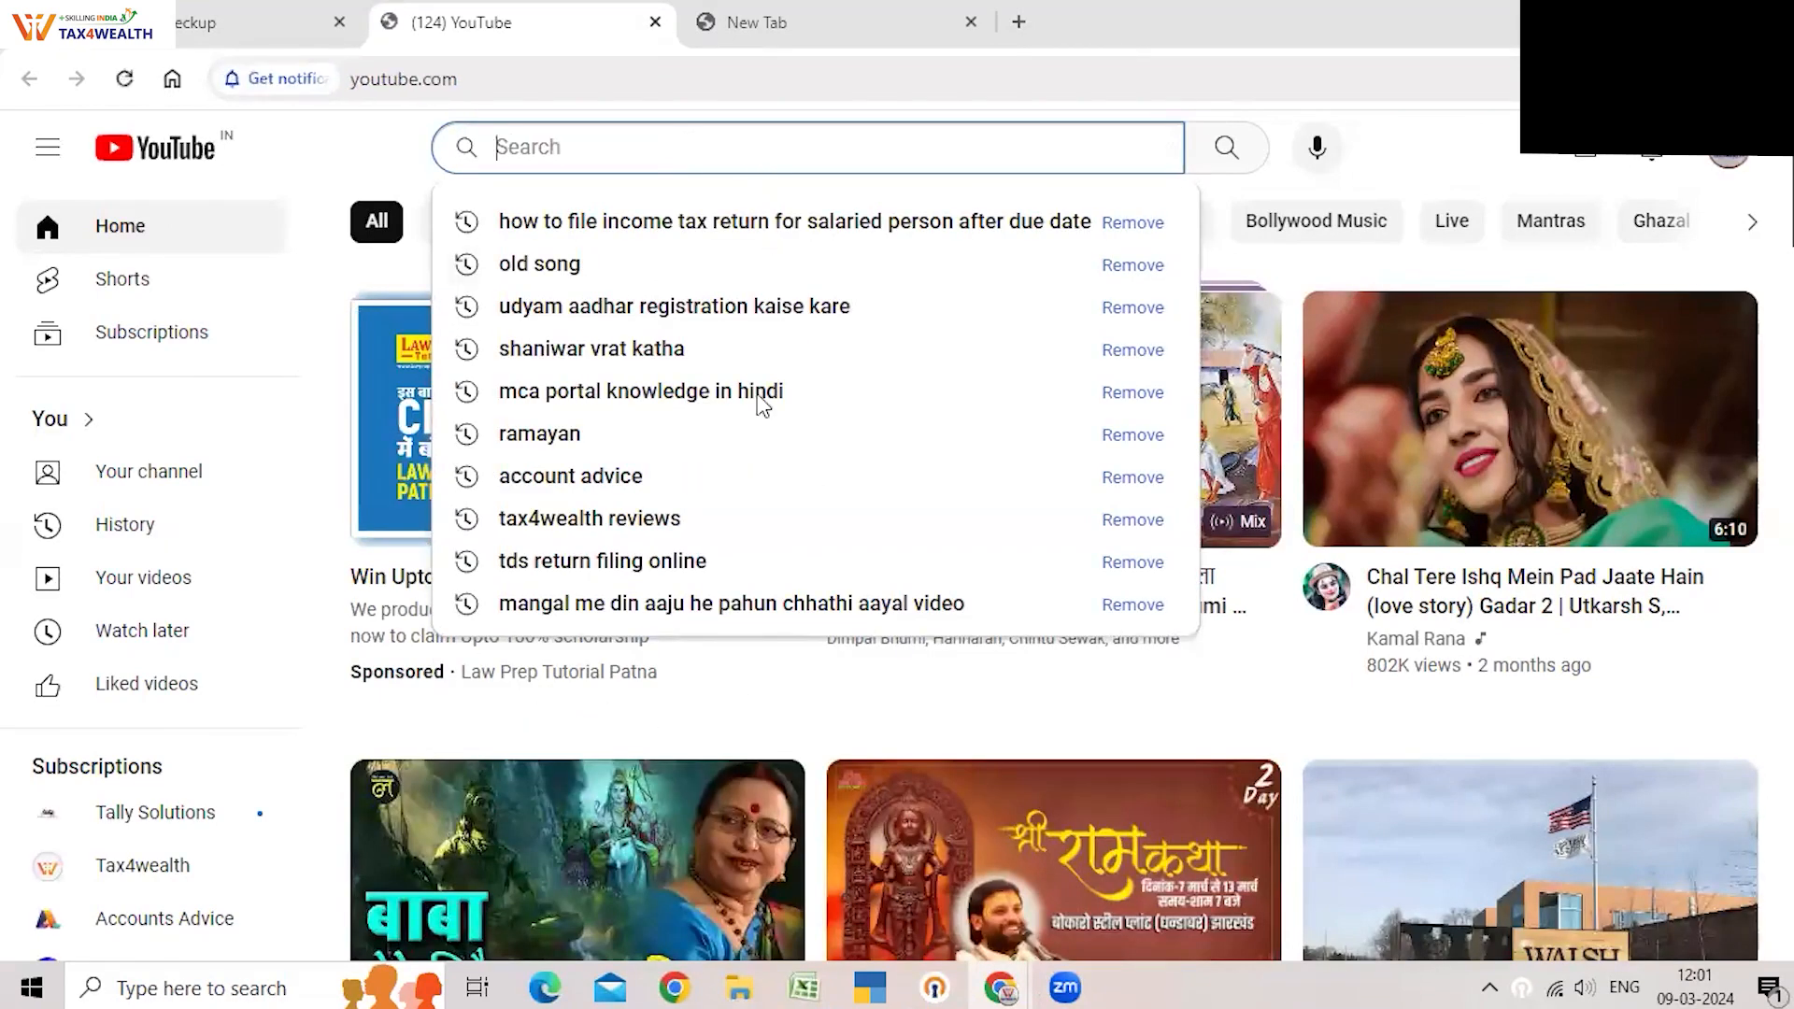
pyautogui.click(979, 774)
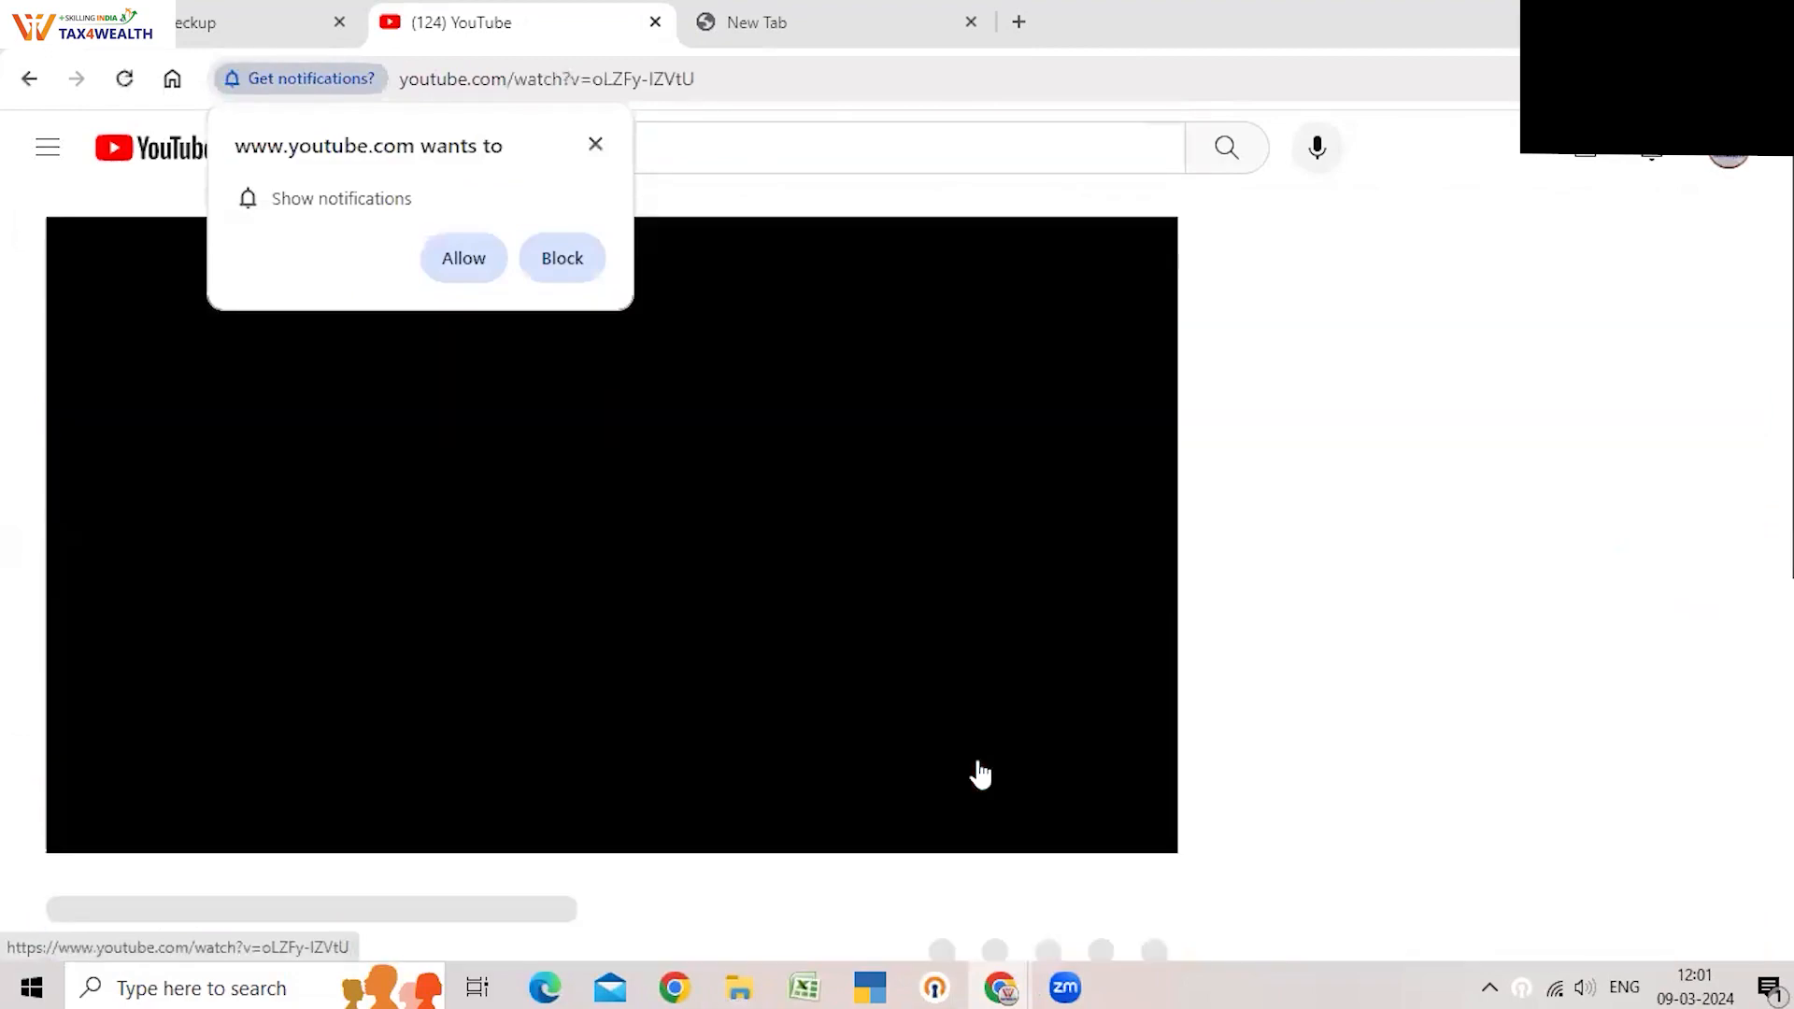
pyautogui.click(595, 143)
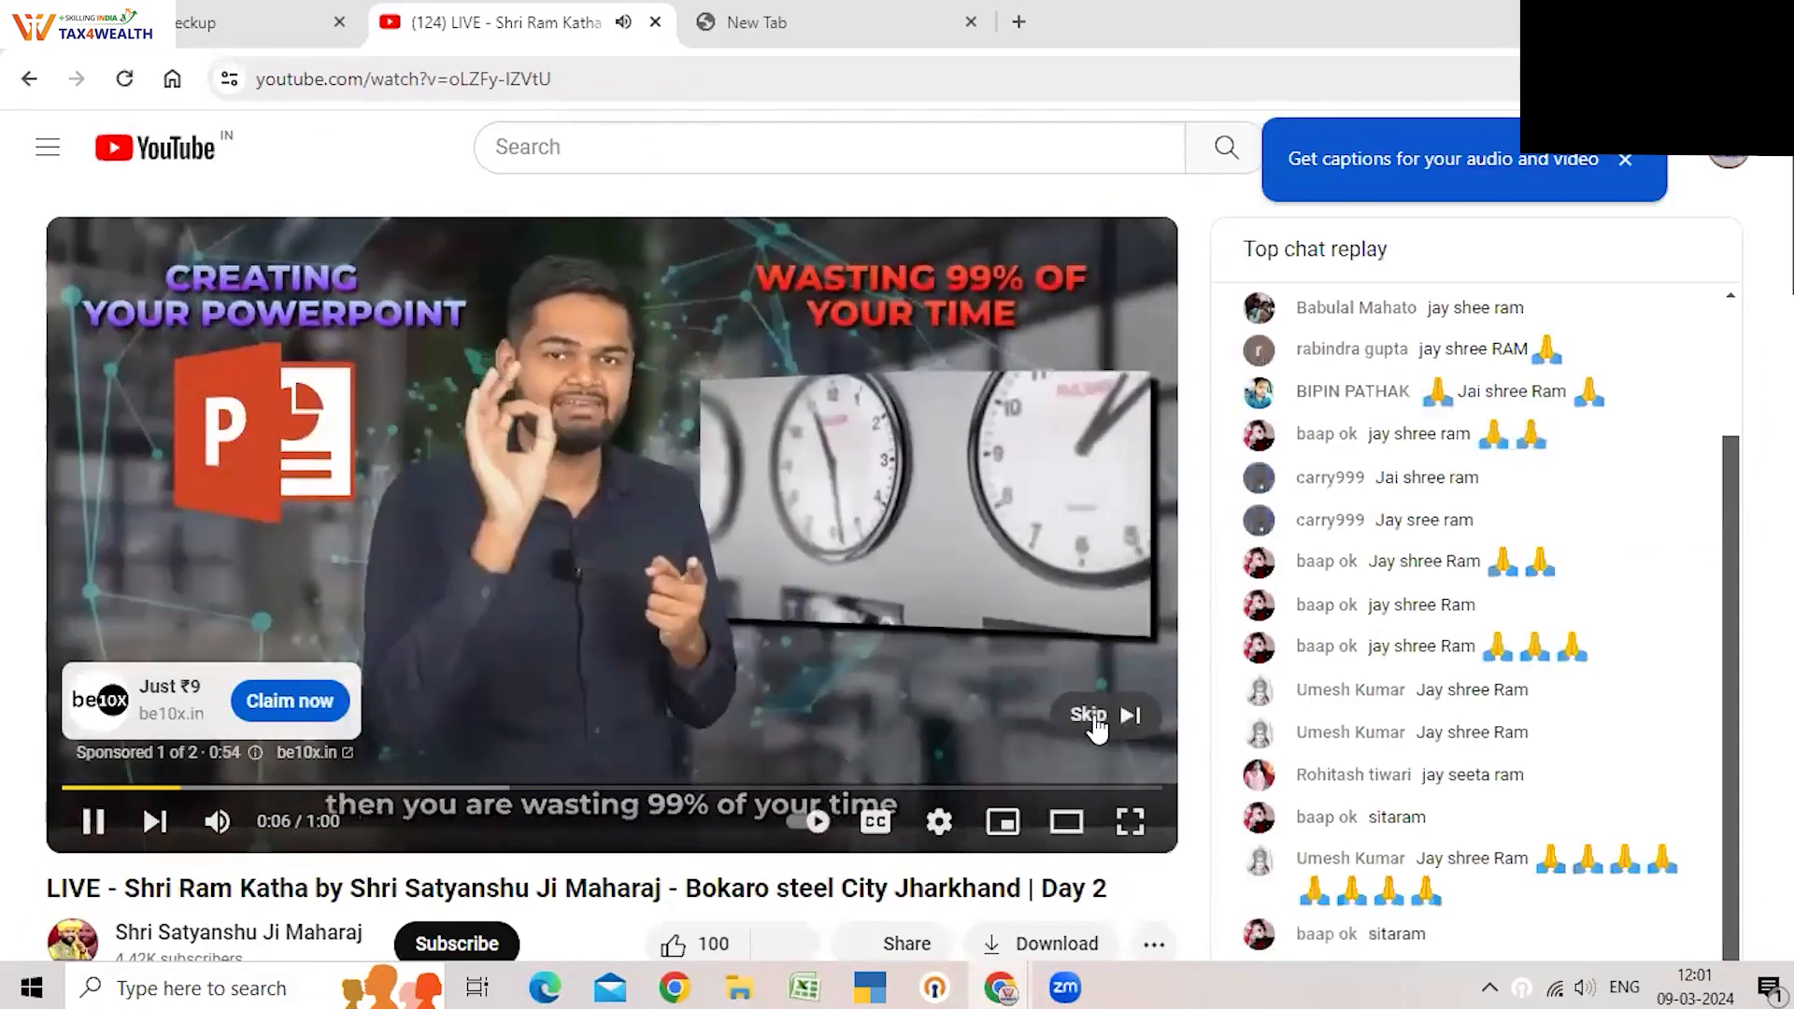
pyautogui.click(1084, 719)
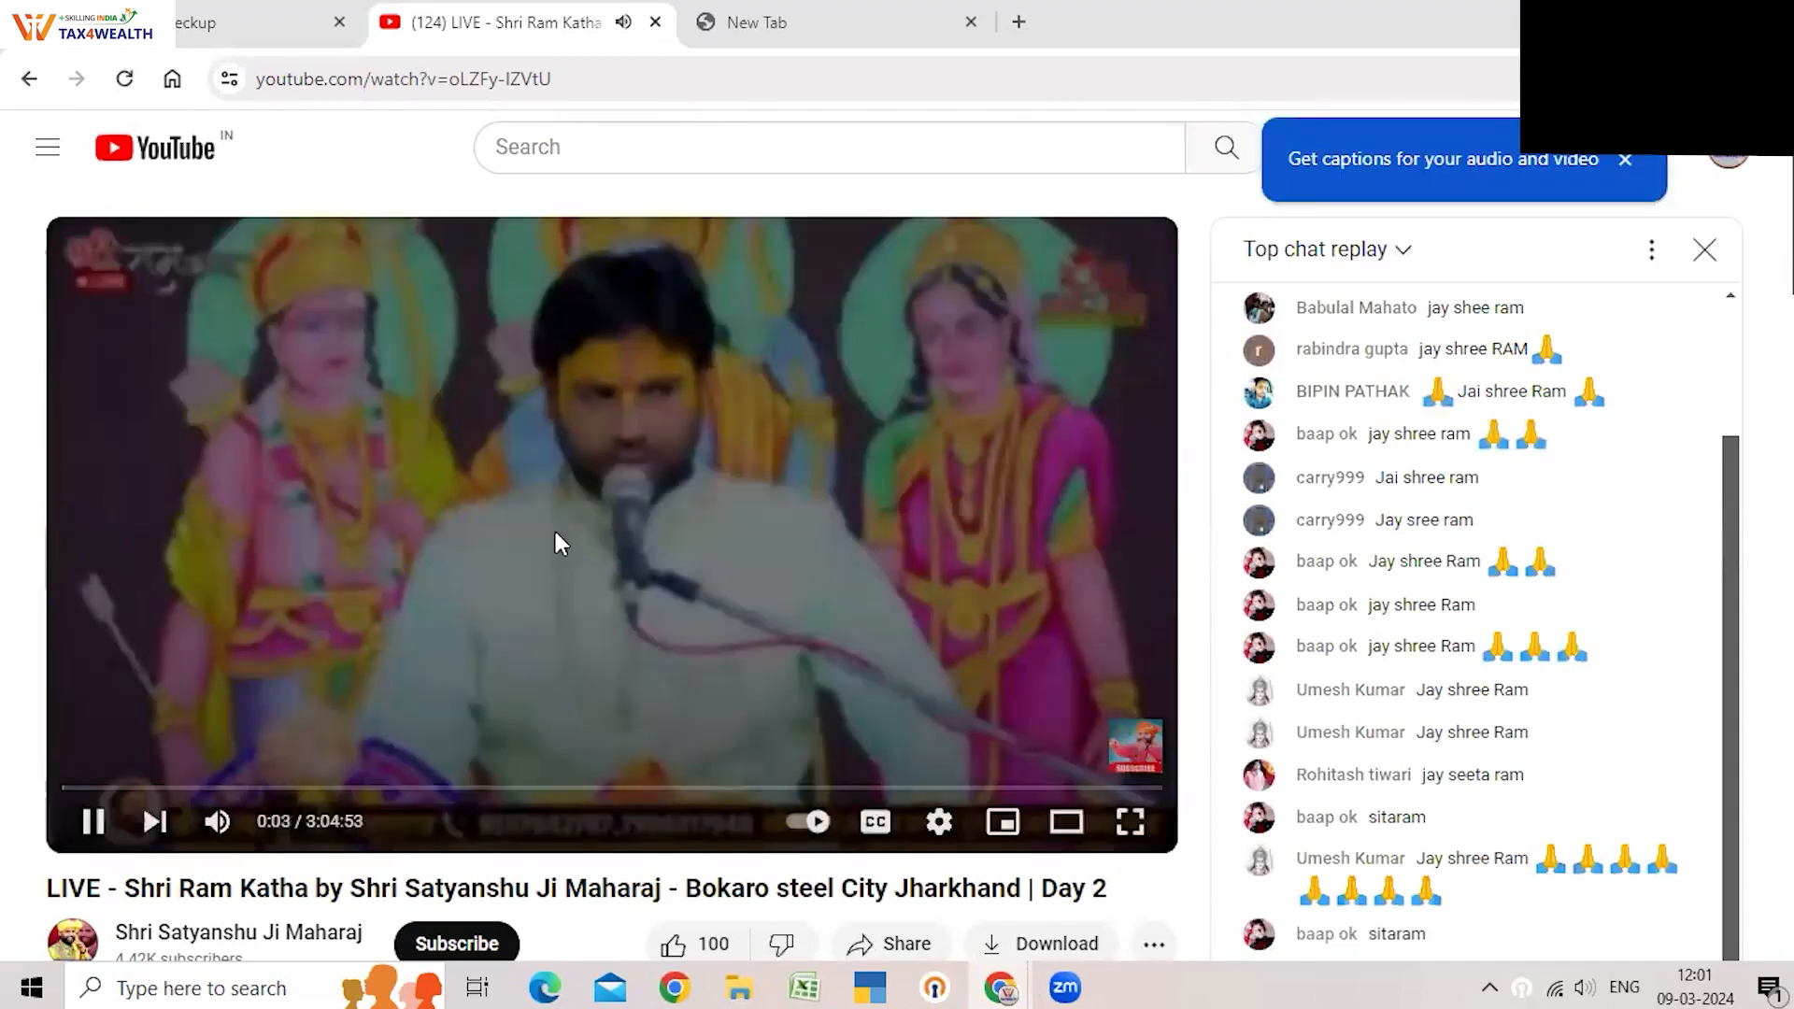
pyautogui.click(617, 482)
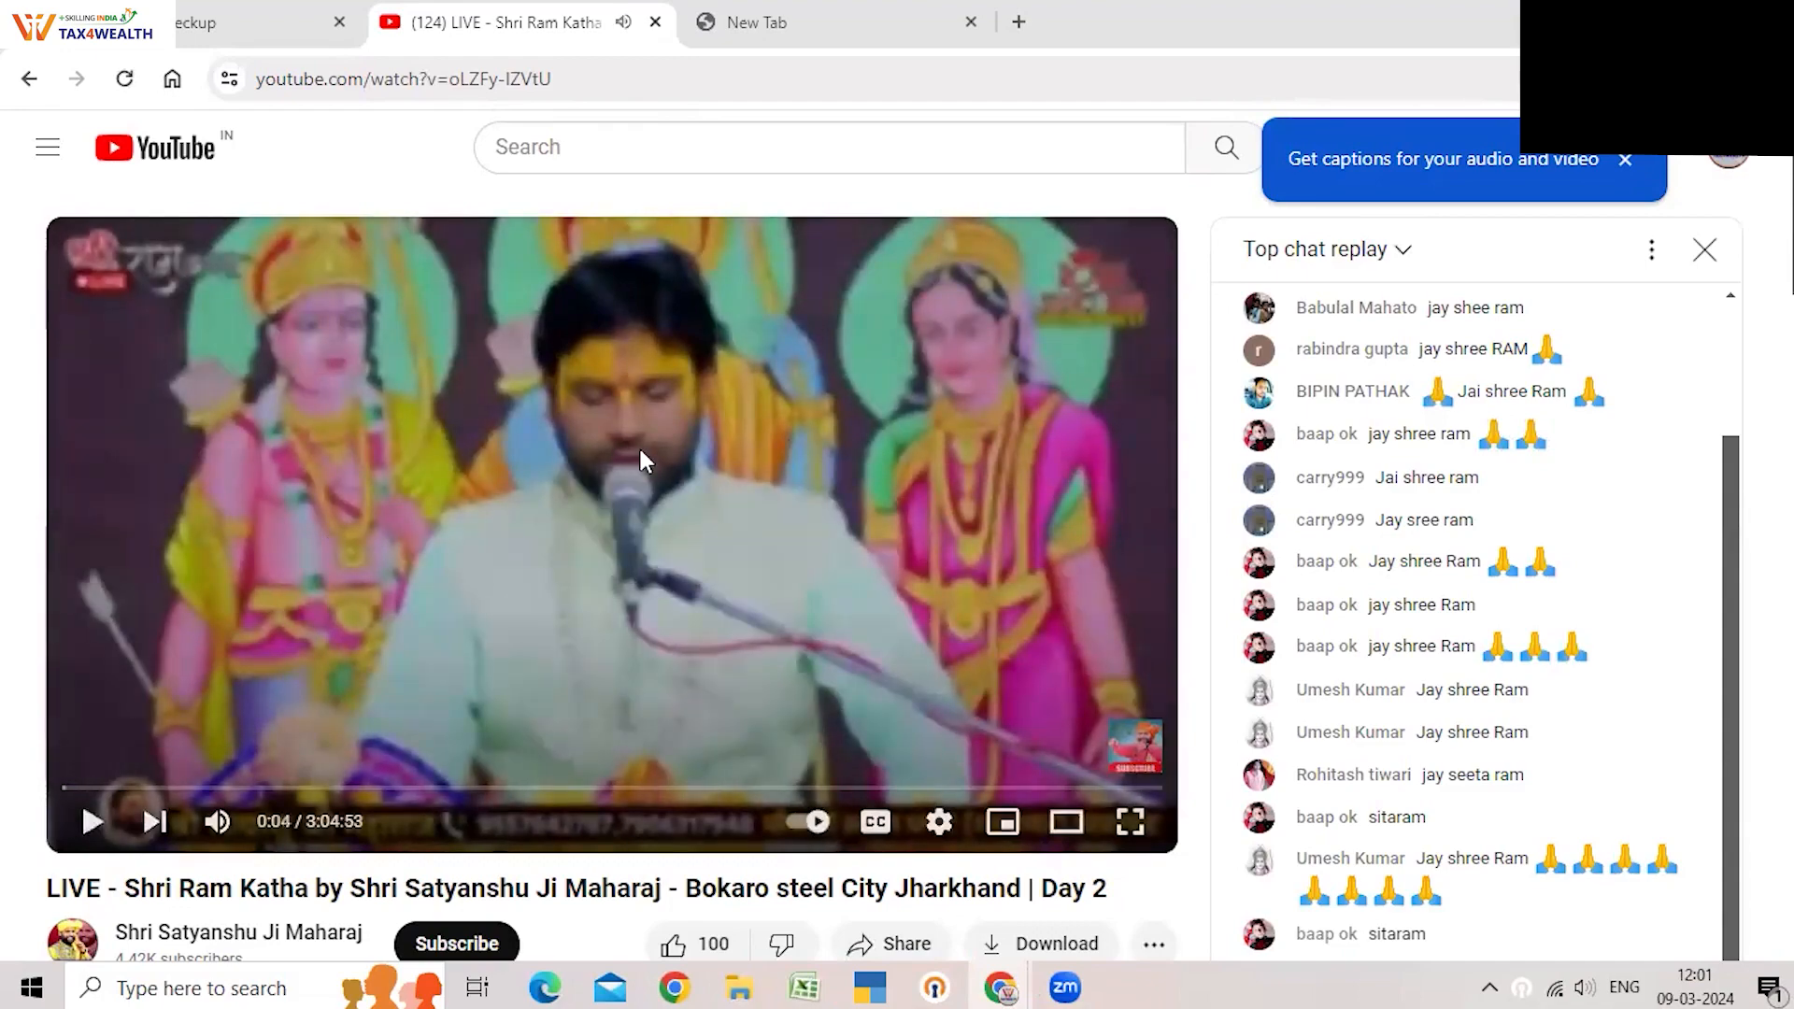
# Copy the video's share link.
pyautogui.scroll(-4, 831, 535)
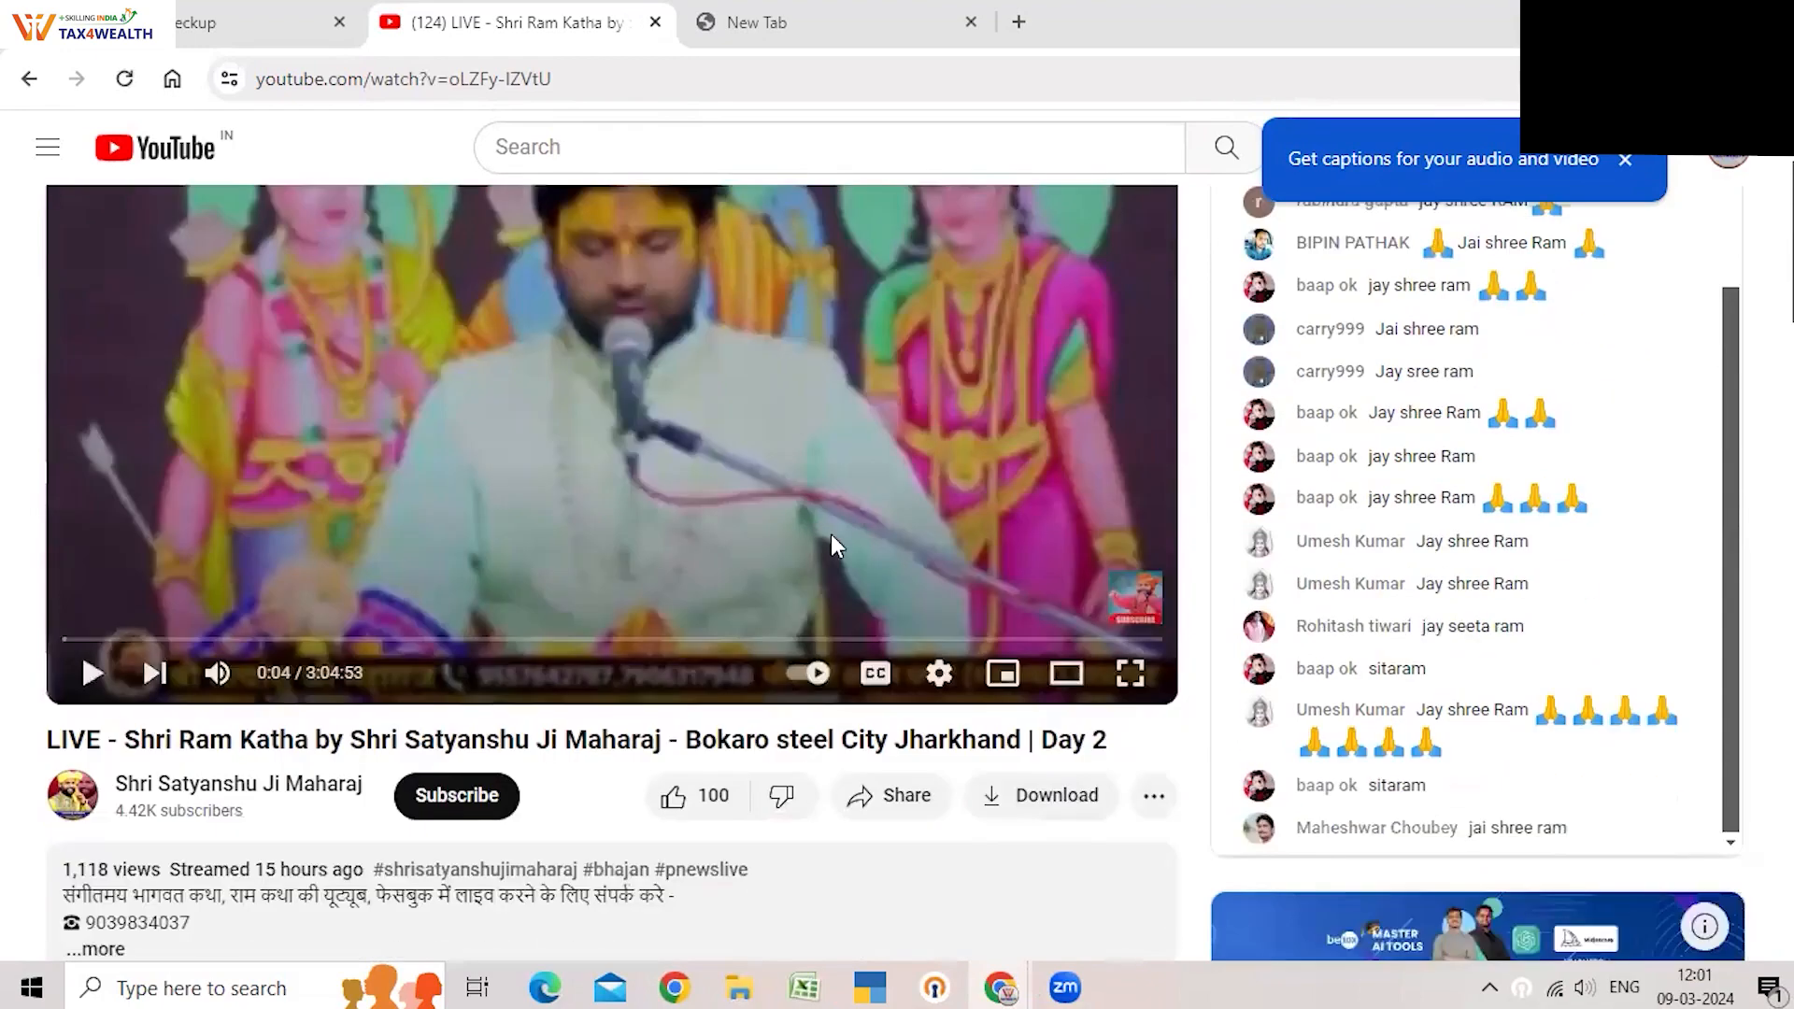
pyautogui.click(896, 554)
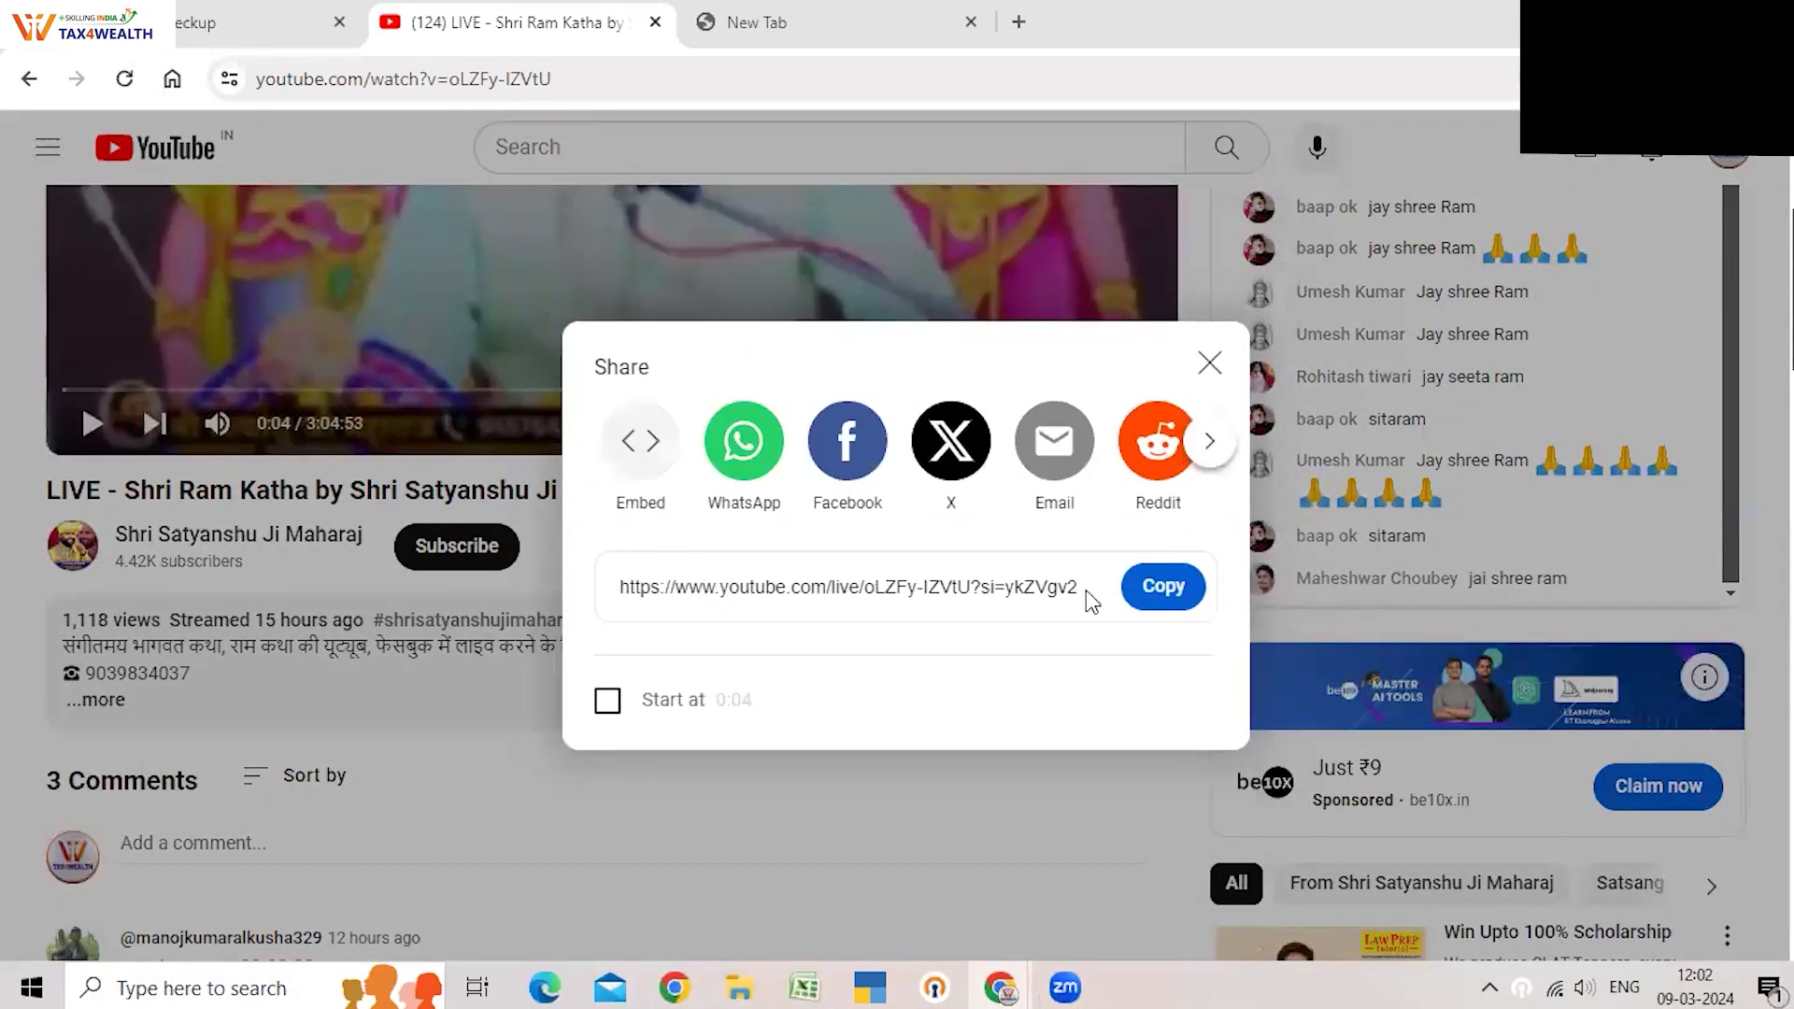
pyautogui.click(1174, 598)
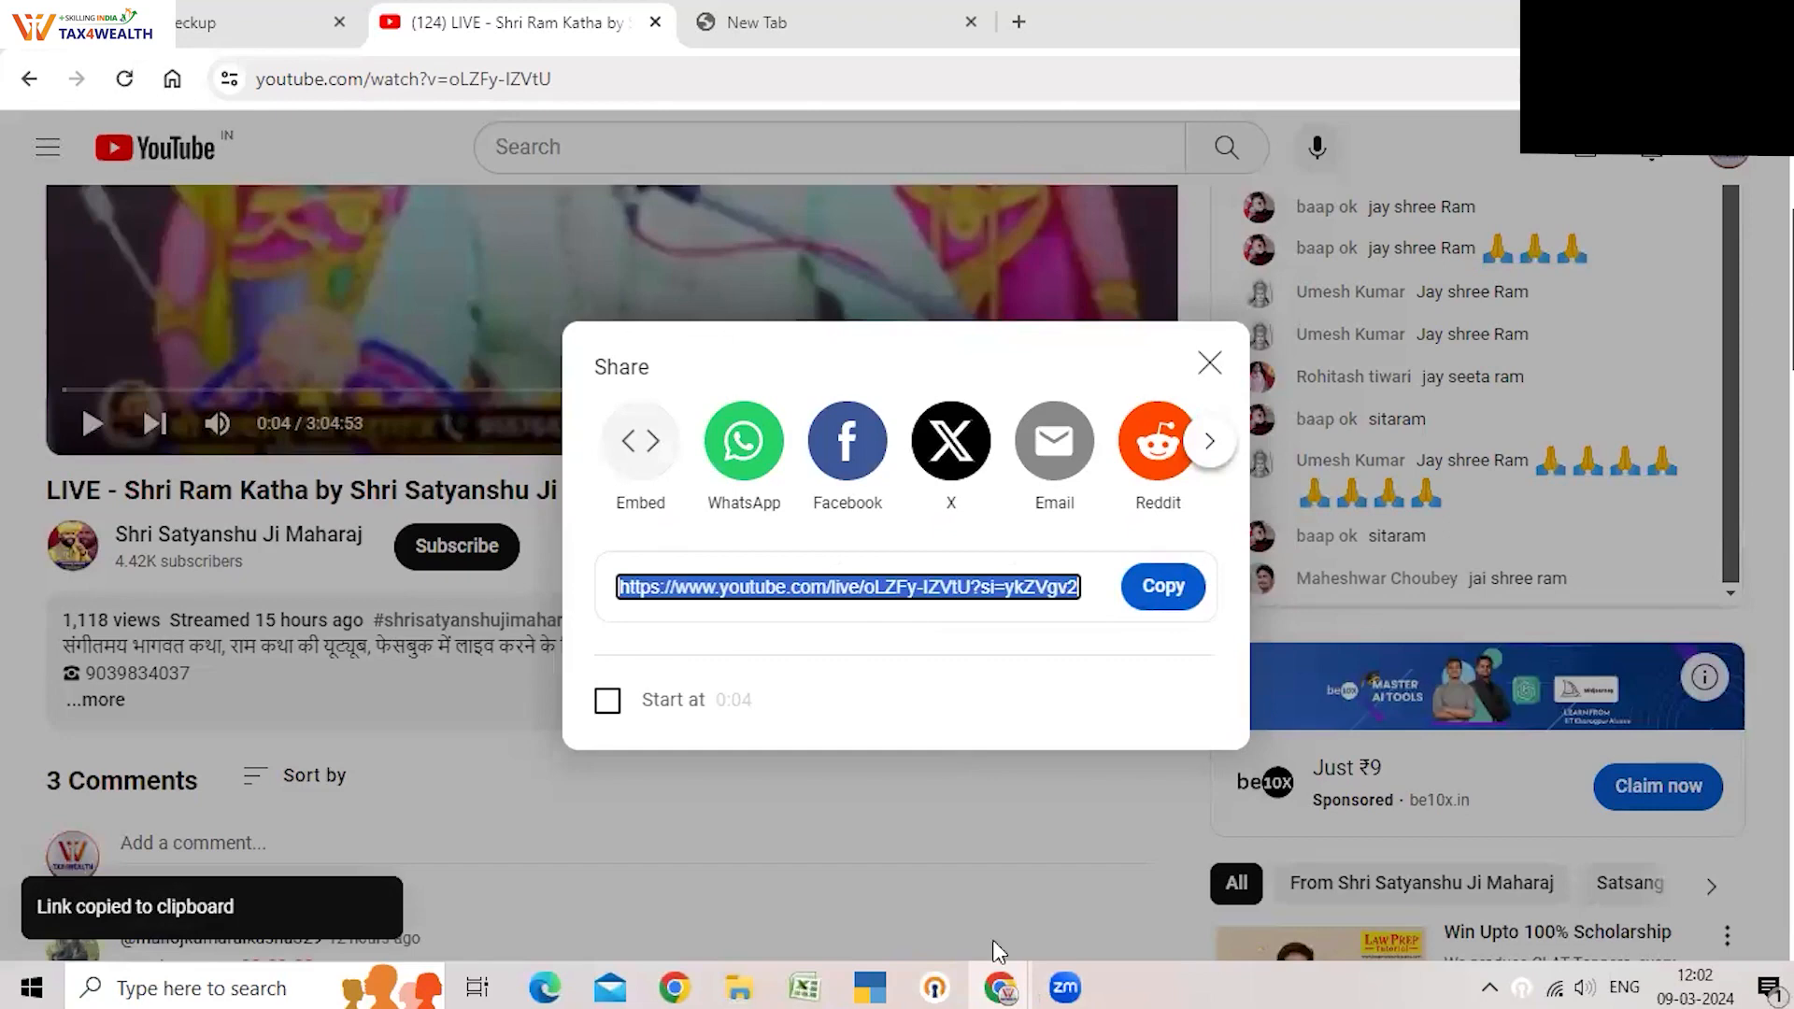
# Return to the spreadsheet and paste the YouTube link as the hyperlink address for C in E9, confirming it.
pyautogui.click(804, 988)
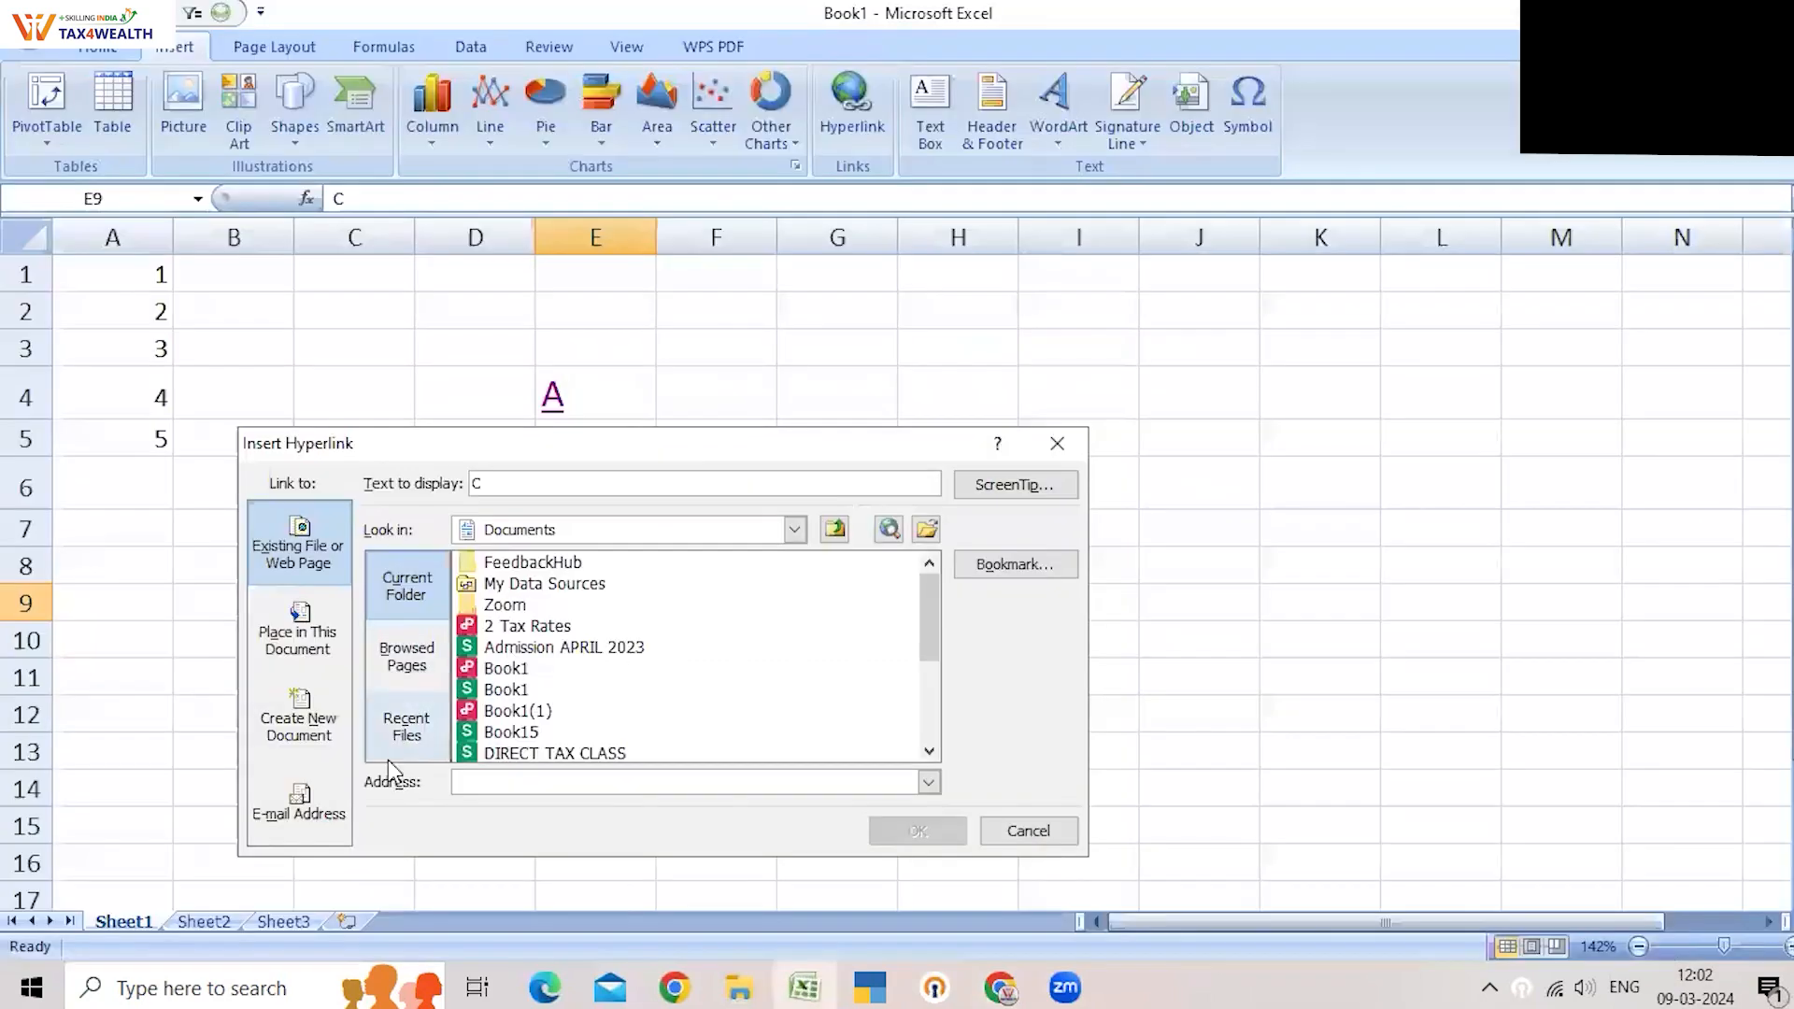
pyautogui.click(477, 775)
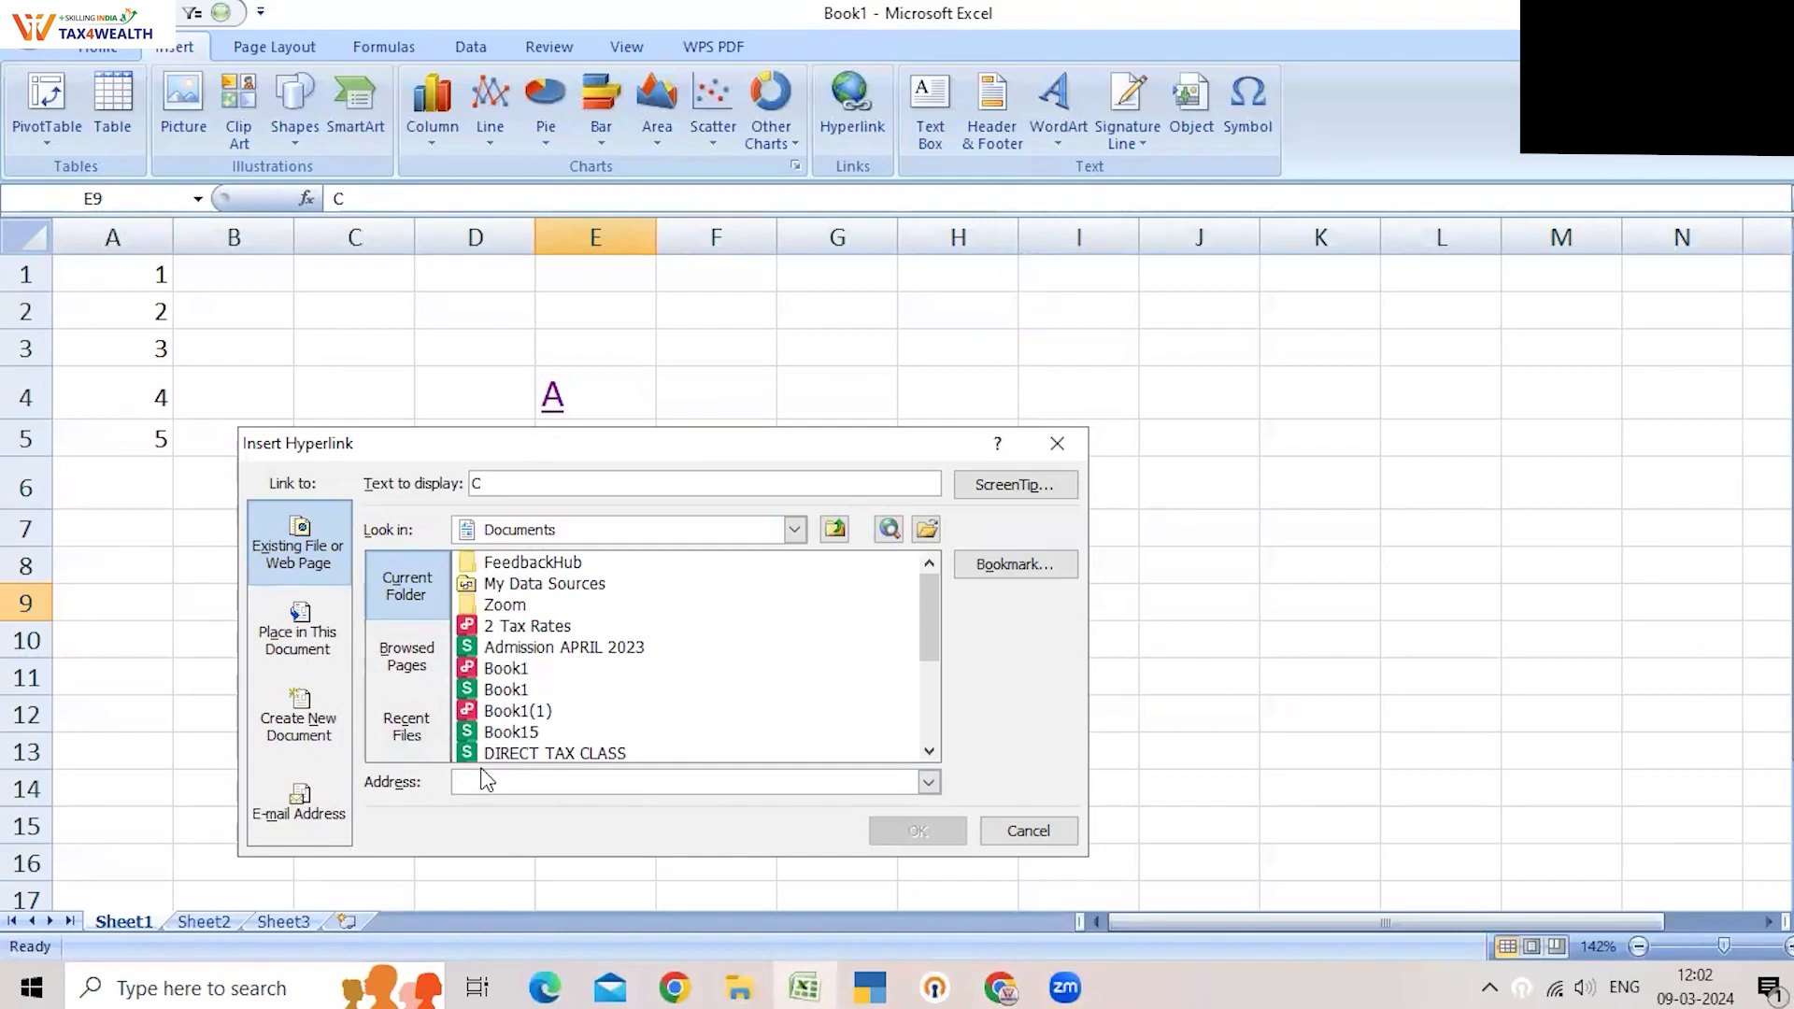
pyautogui.hotkey('ctrl', 'v')
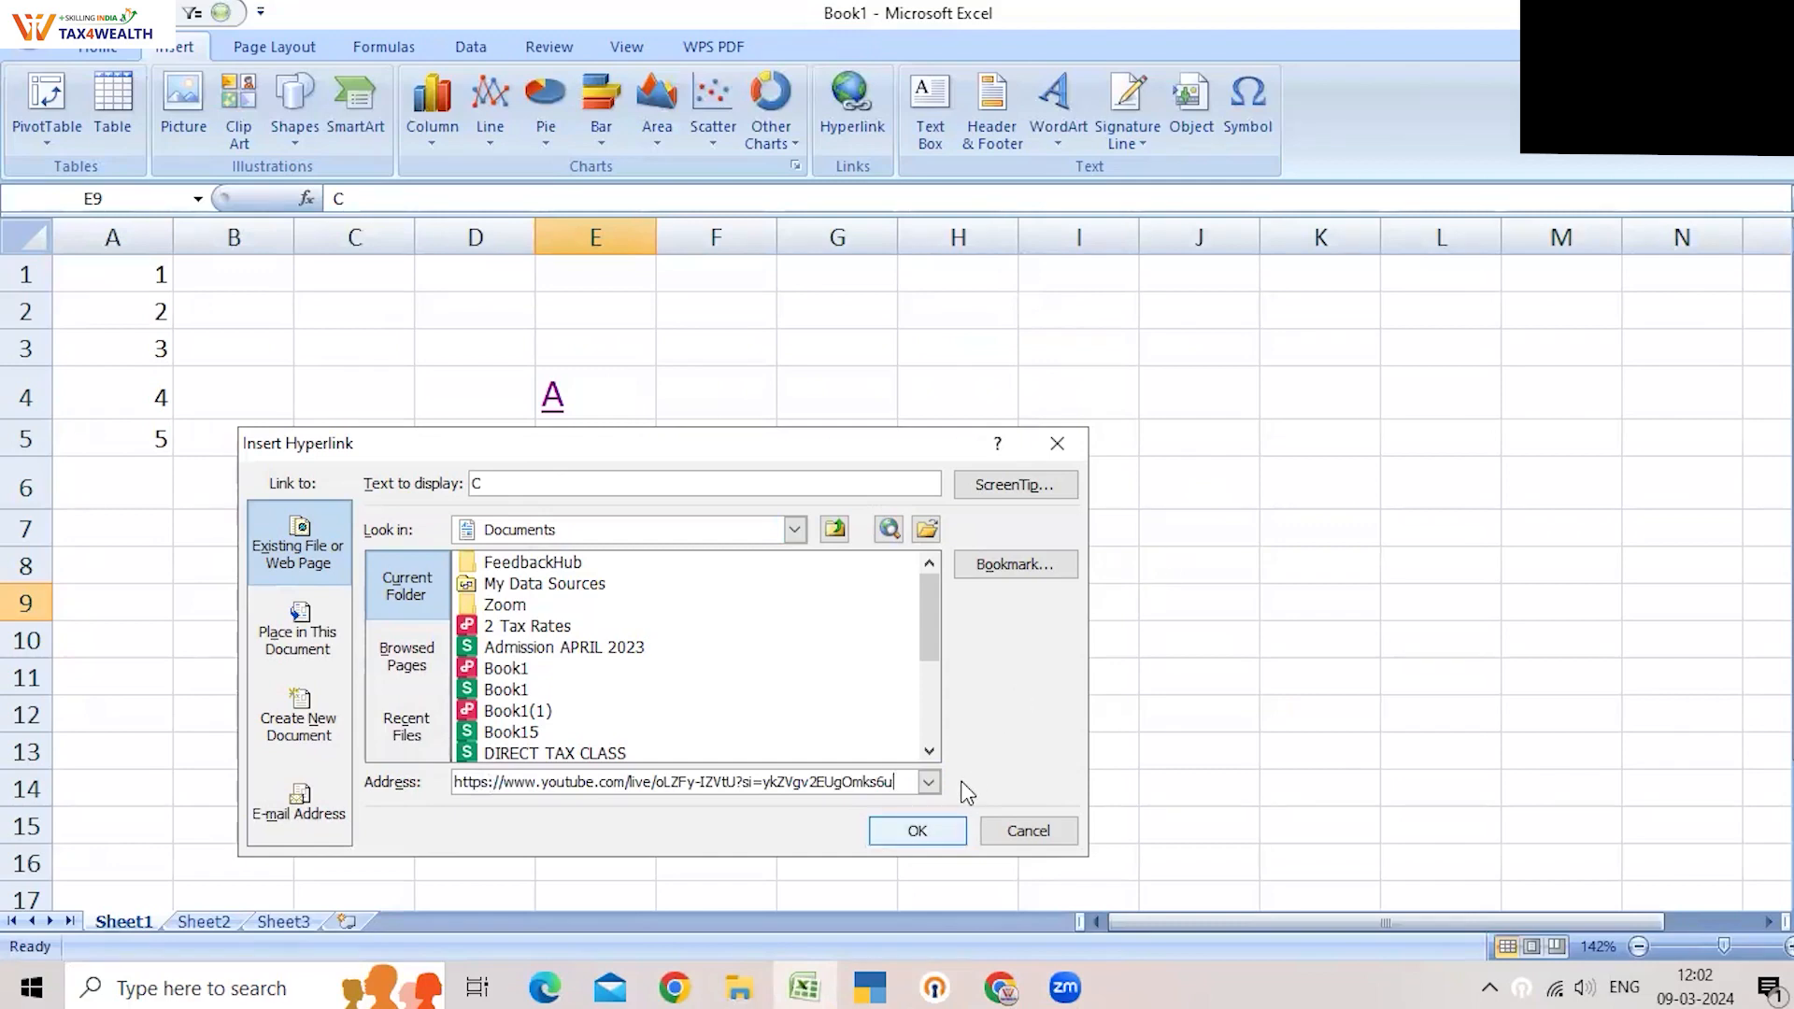
pyautogui.press('Return')
# Follow the C hyperlink in E9 to test that it opens the video.
pyautogui.click(930, 563)
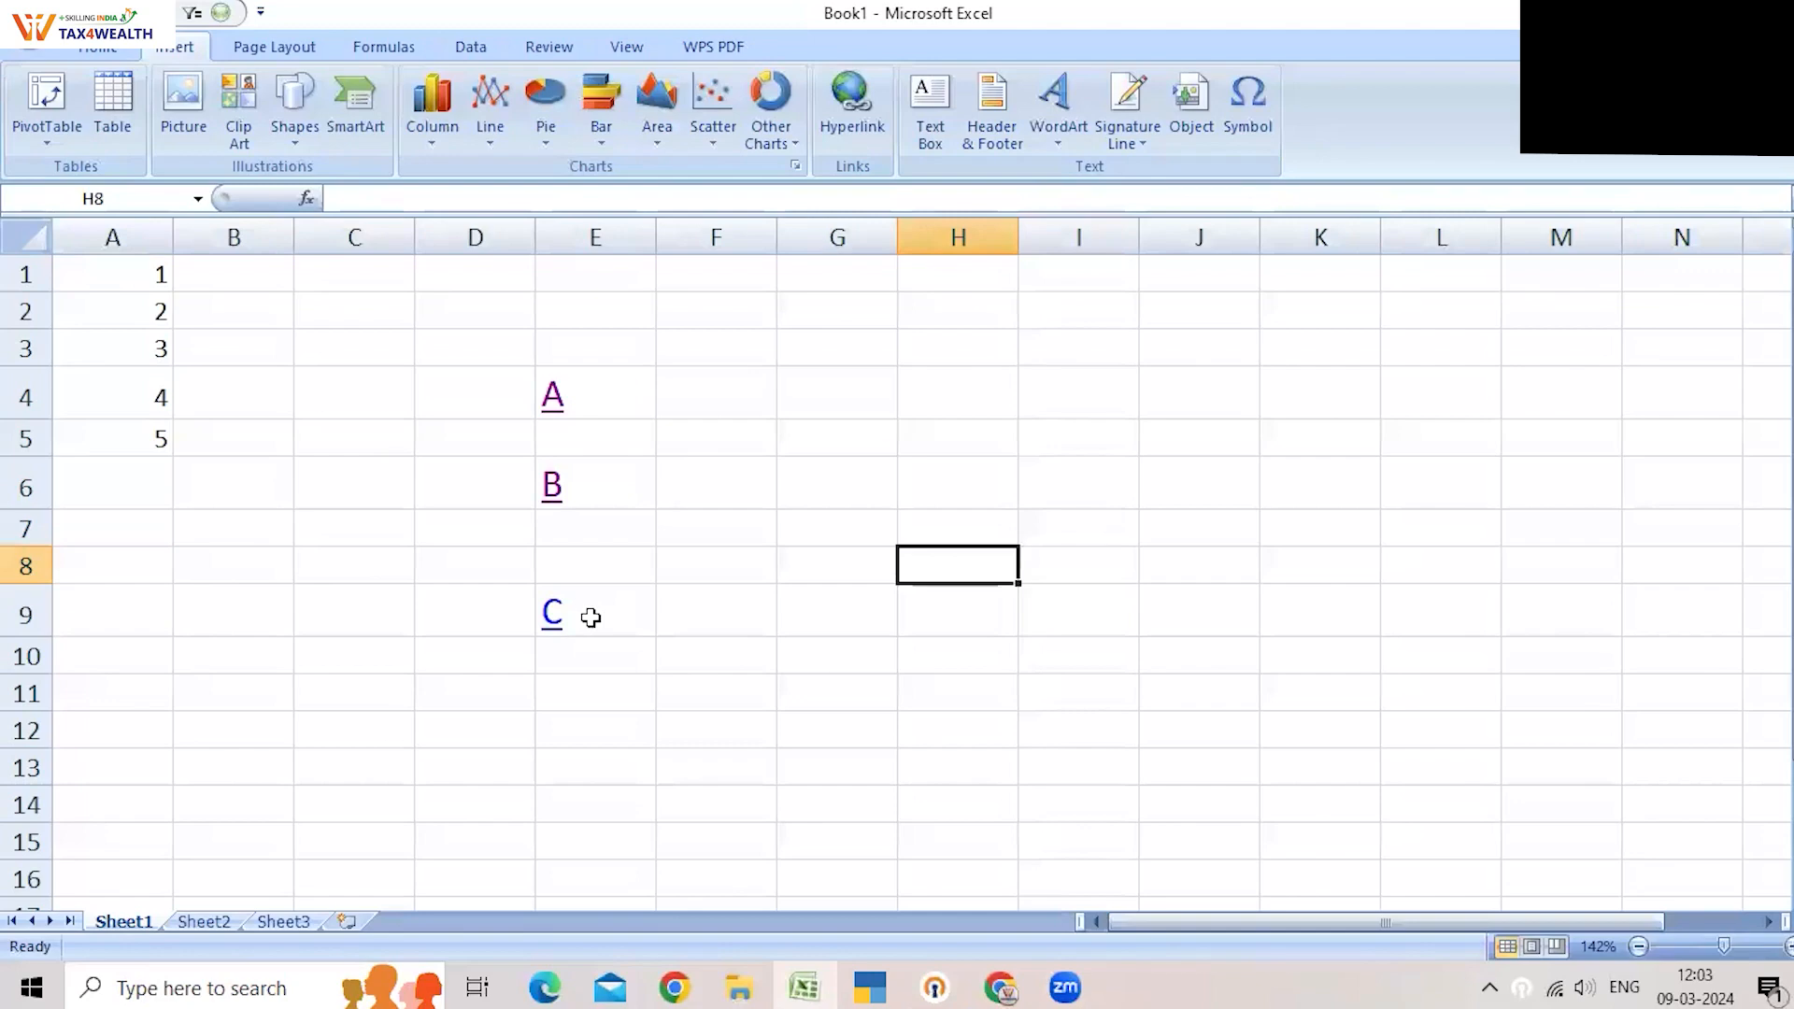
pyautogui.click(553, 621)
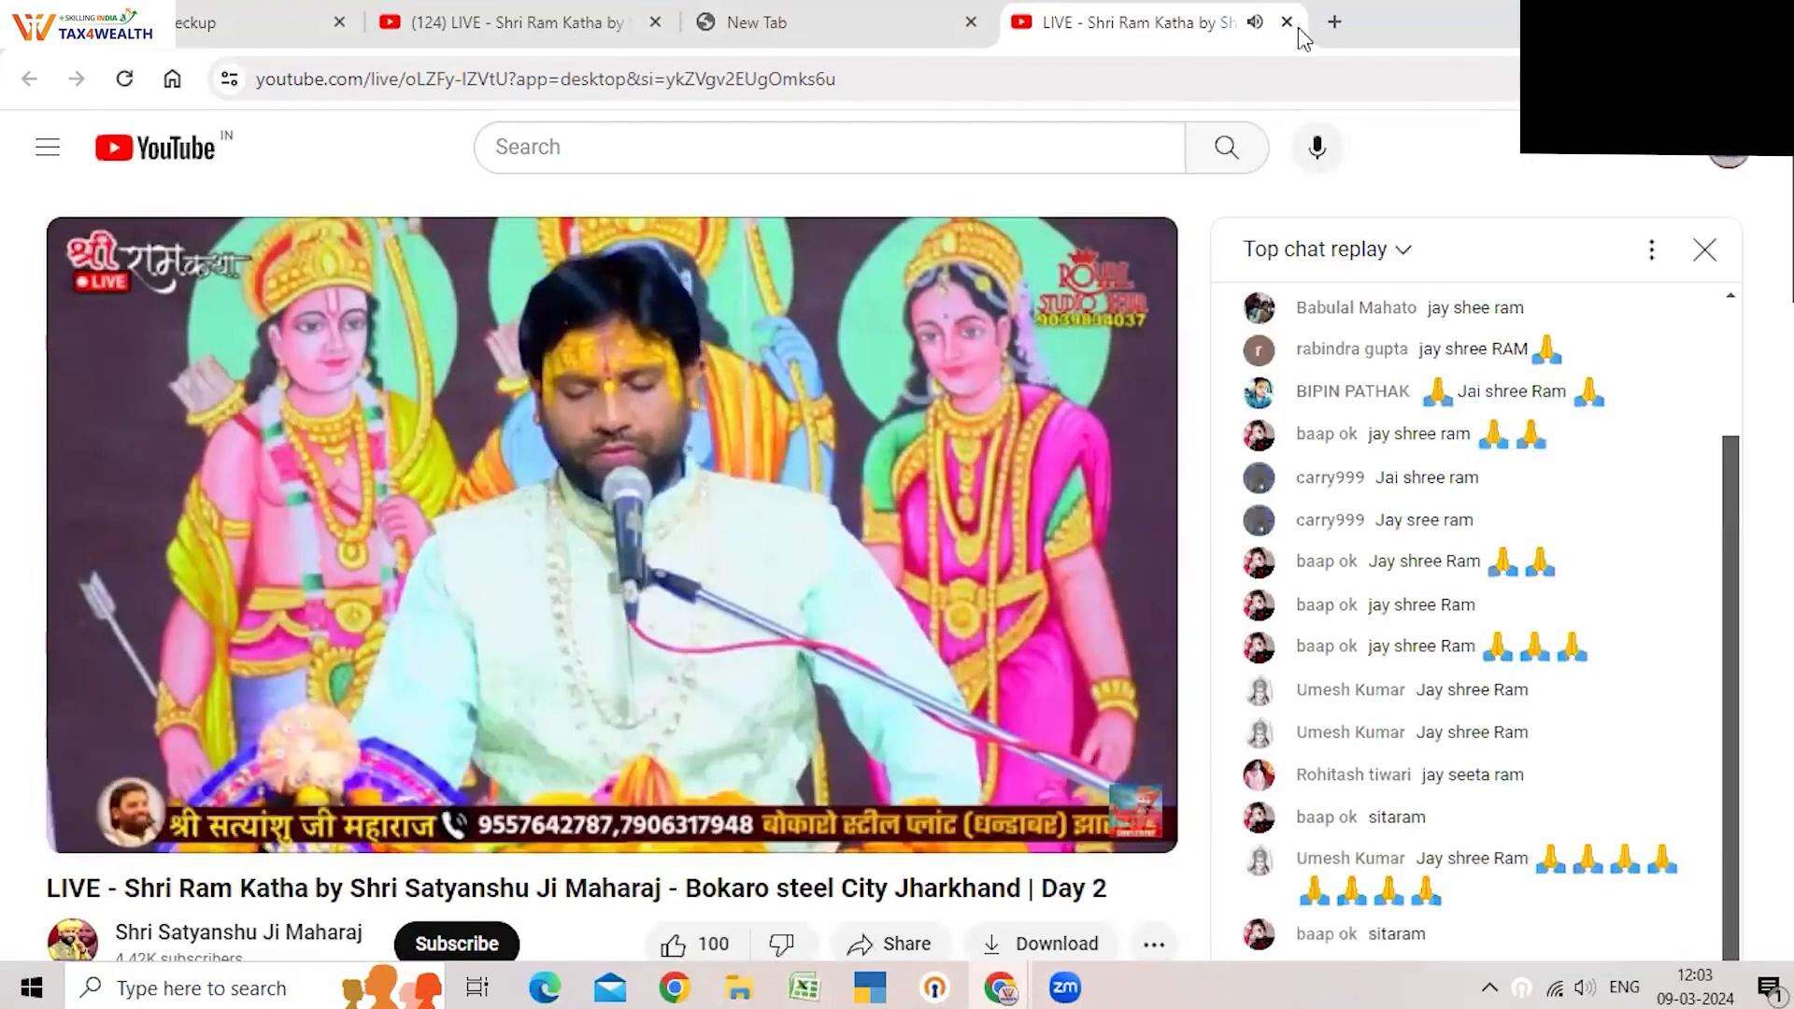
pyautogui.click(1653, 17)
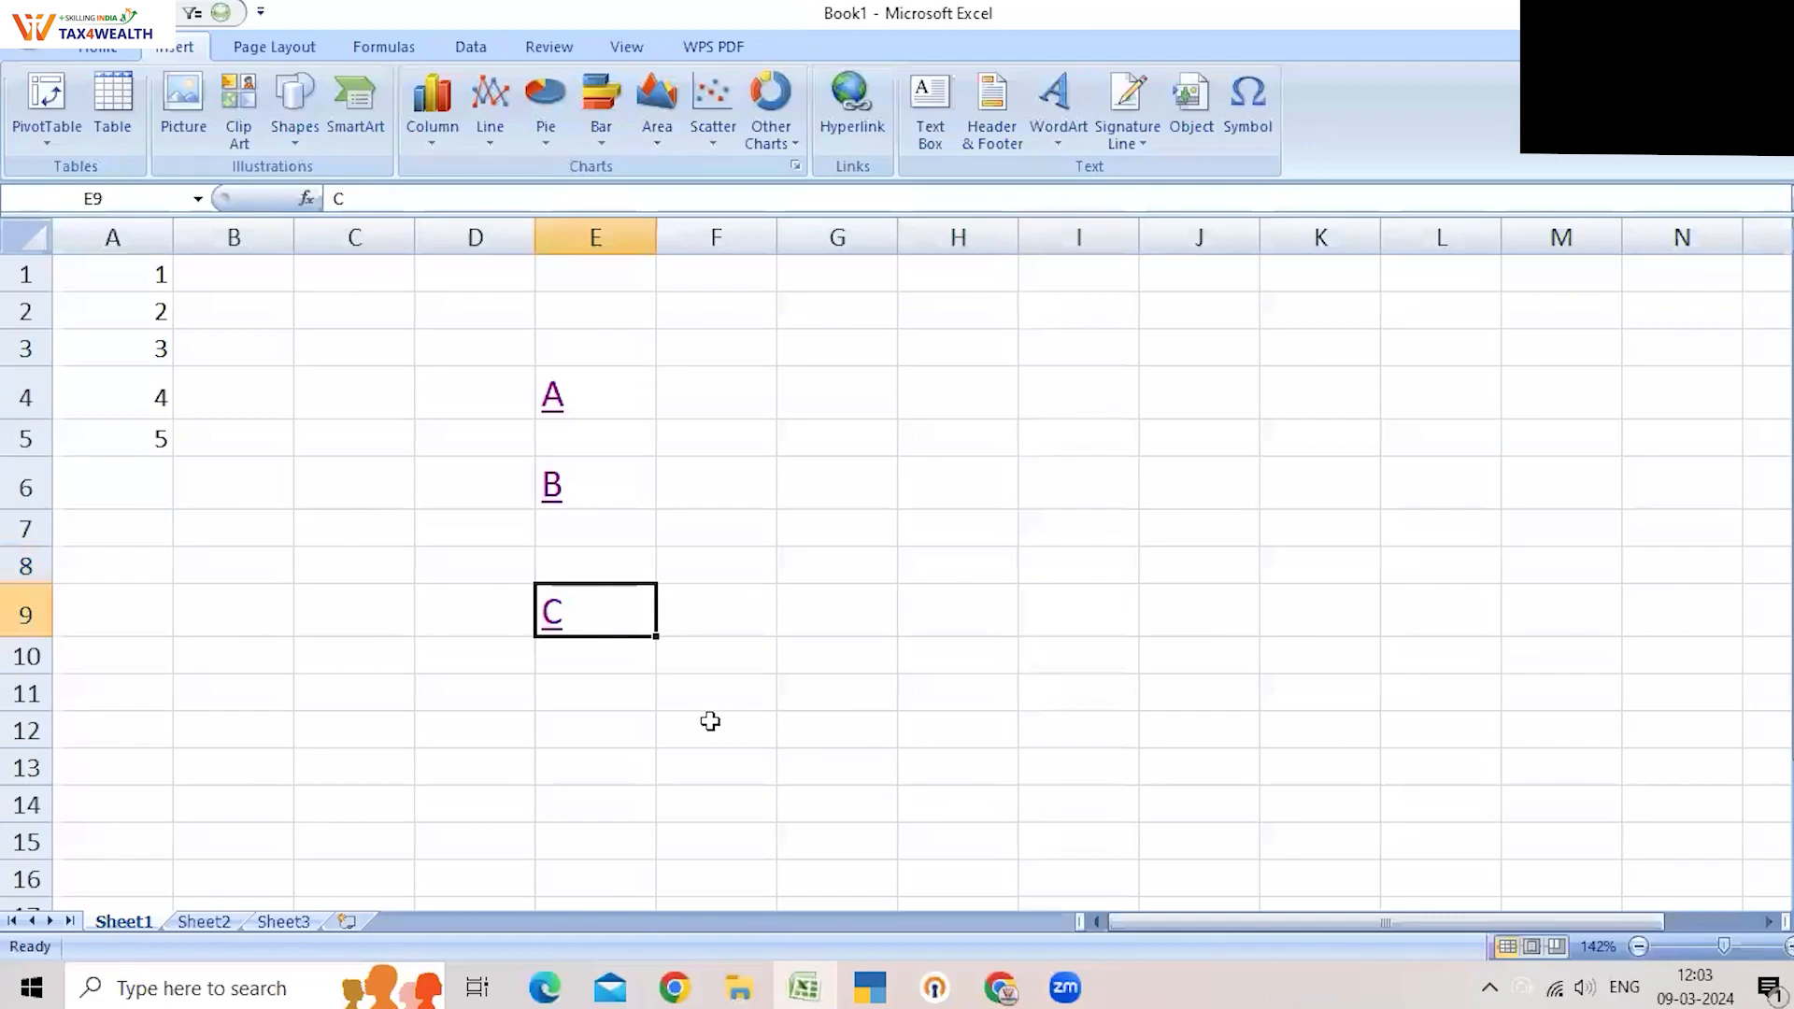
pyautogui.click(1200, 529)
pyautogui.click(1320, 529)
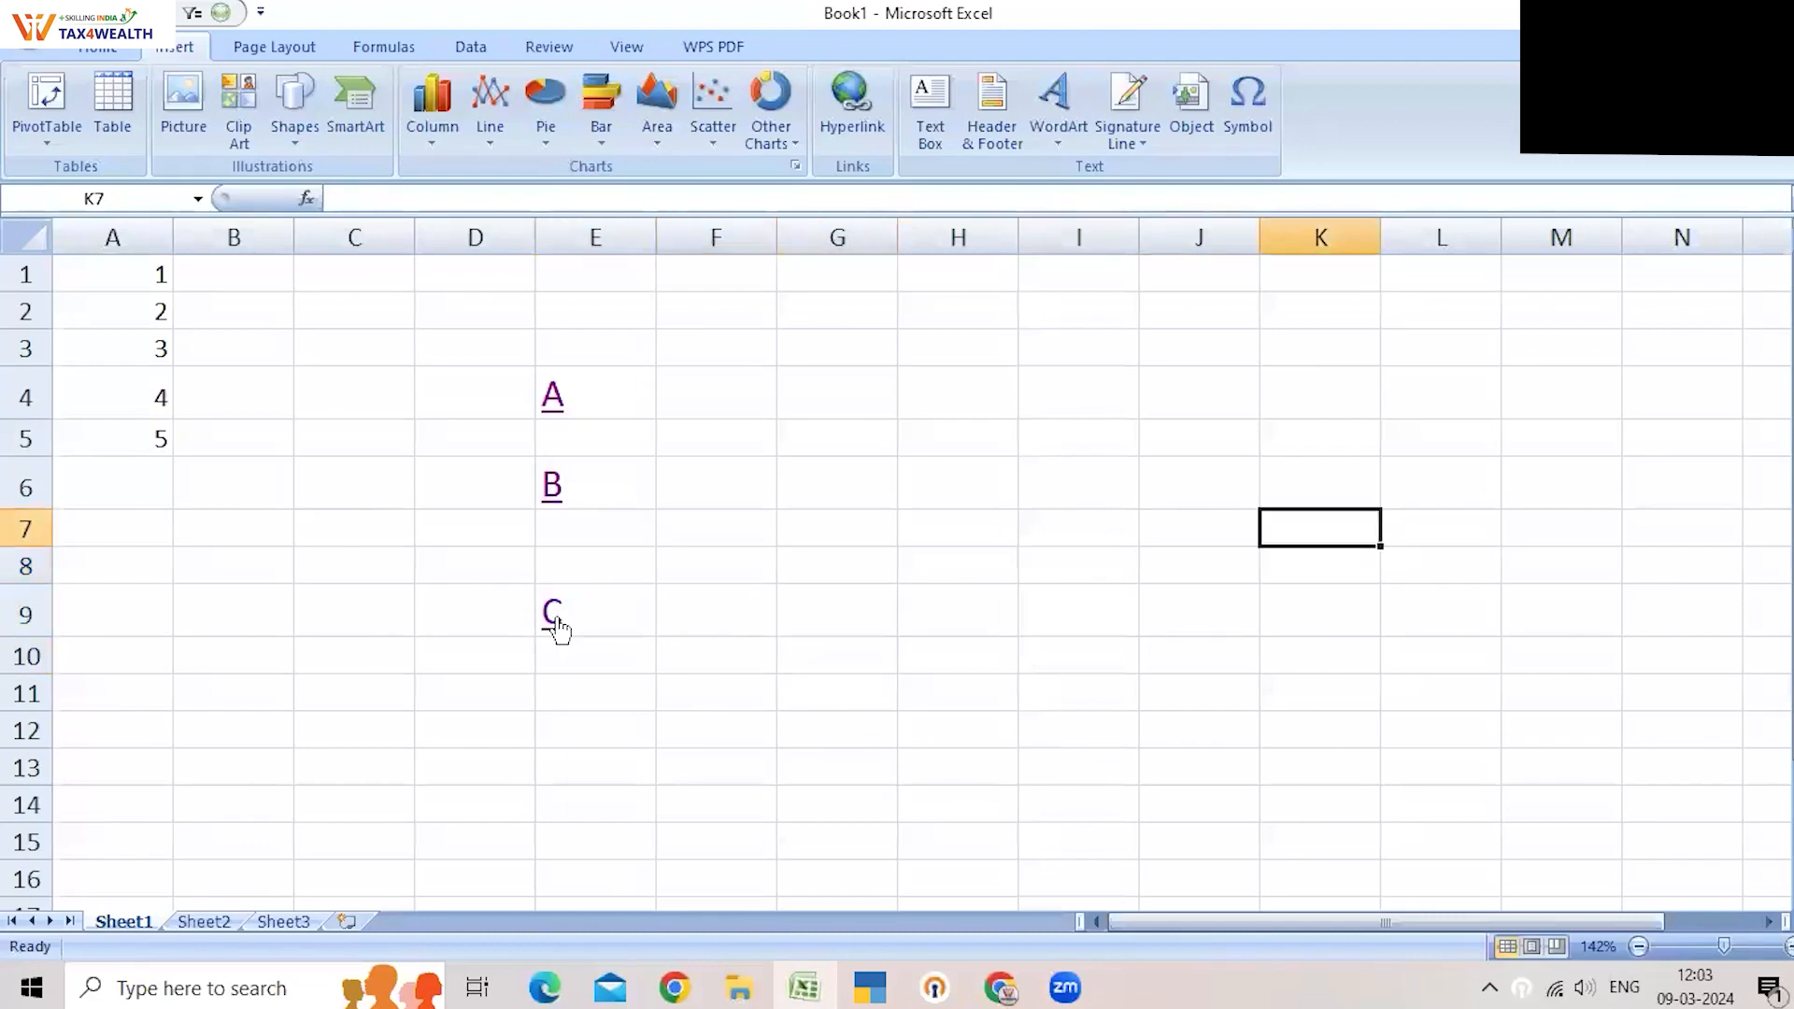
pyautogui.click(558, 619)
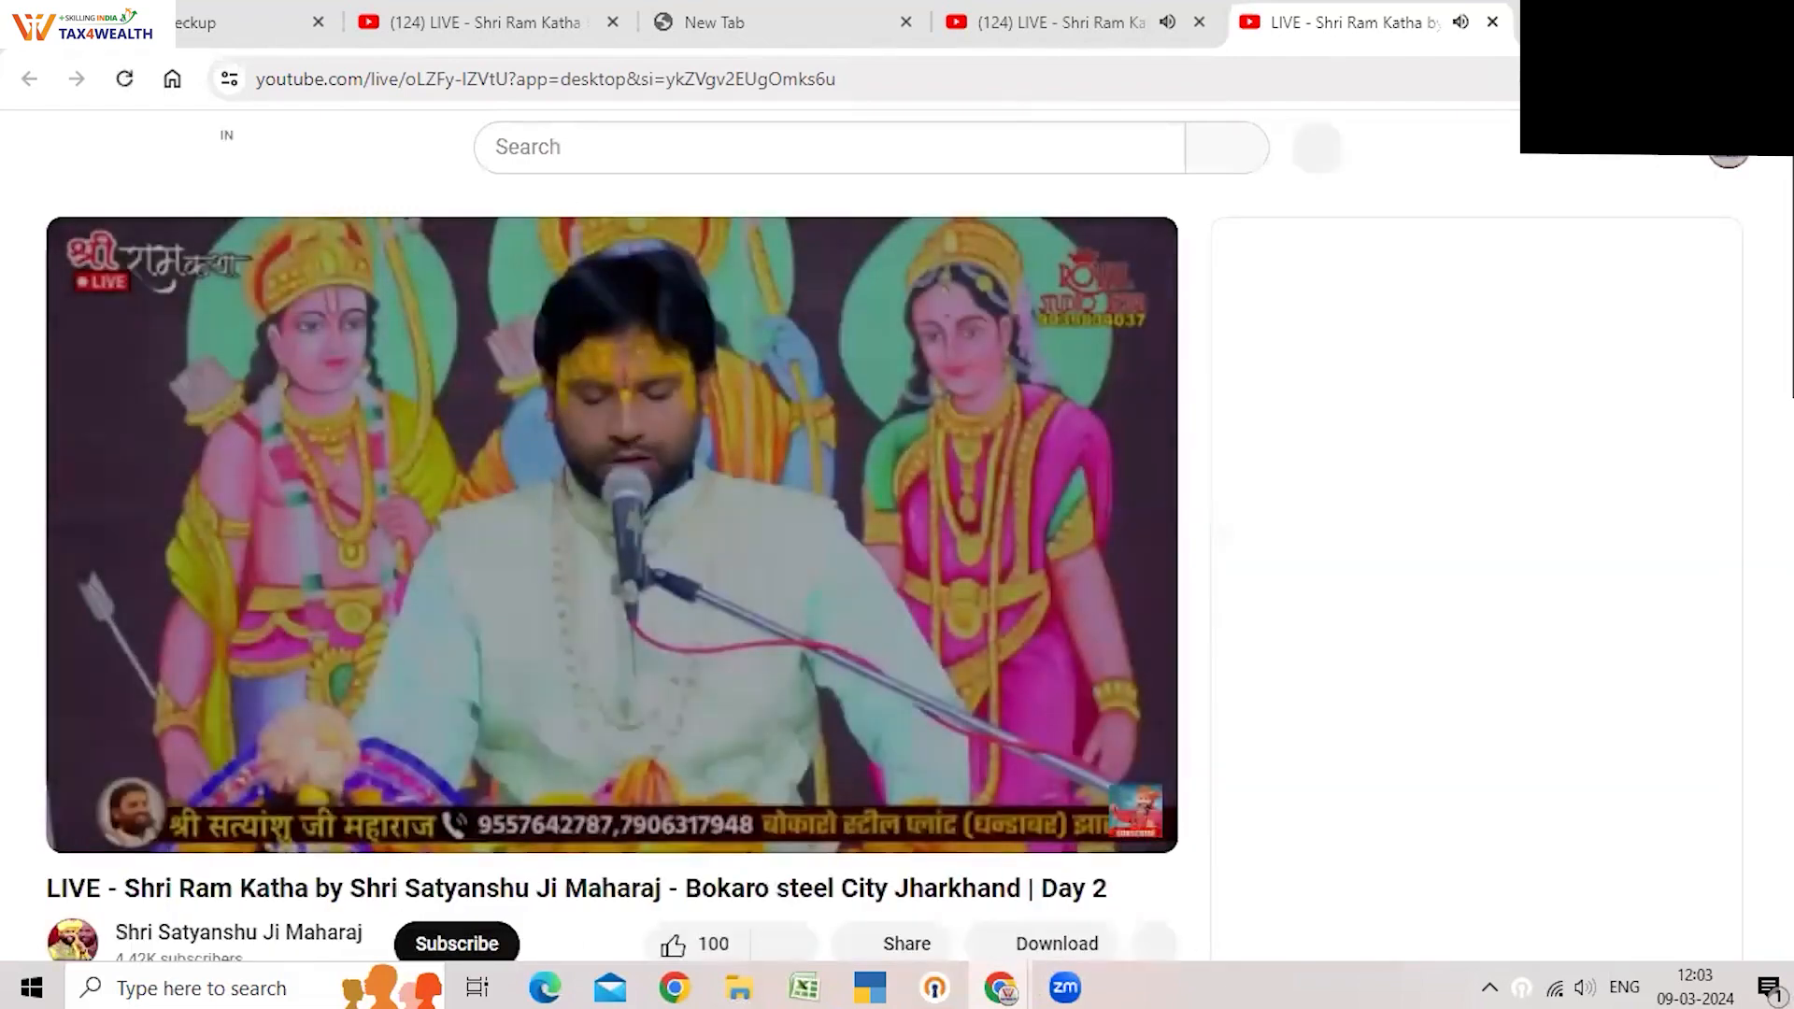
# Close the extra YouTube and new tabs in the browser.
pyautogui.click(1200, 21)
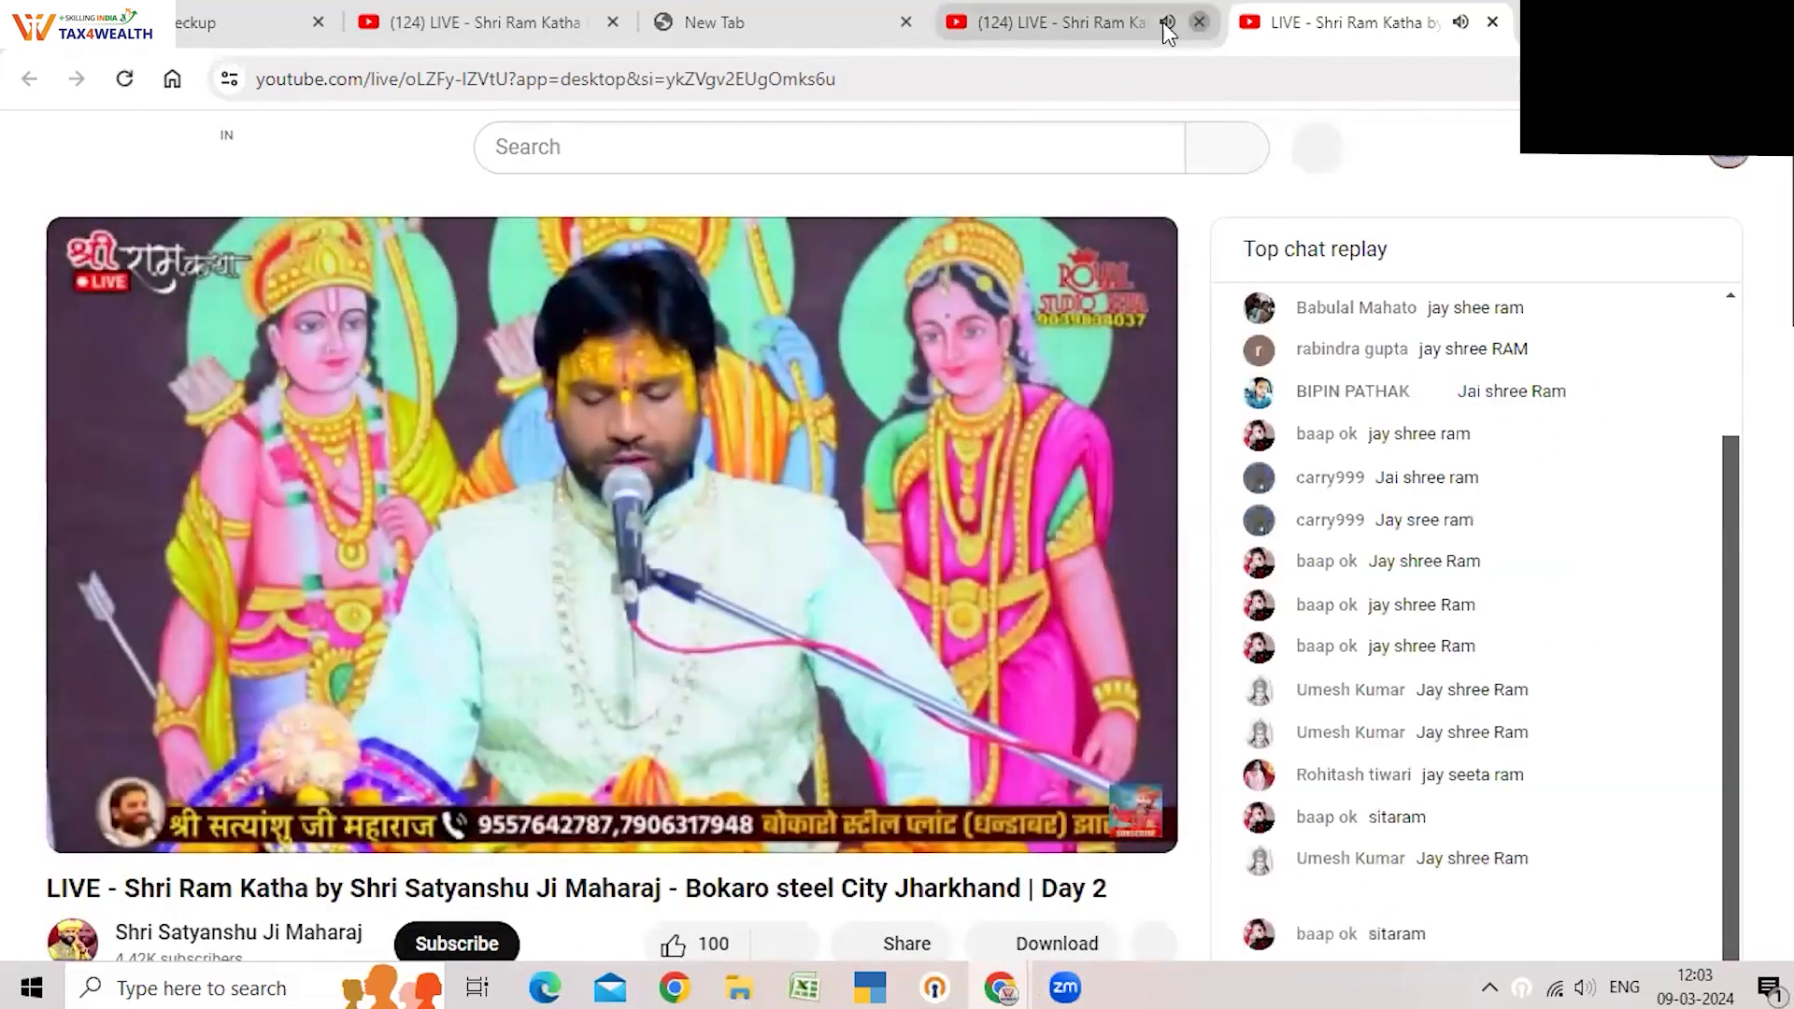
pyautogui.click(1200, 21)
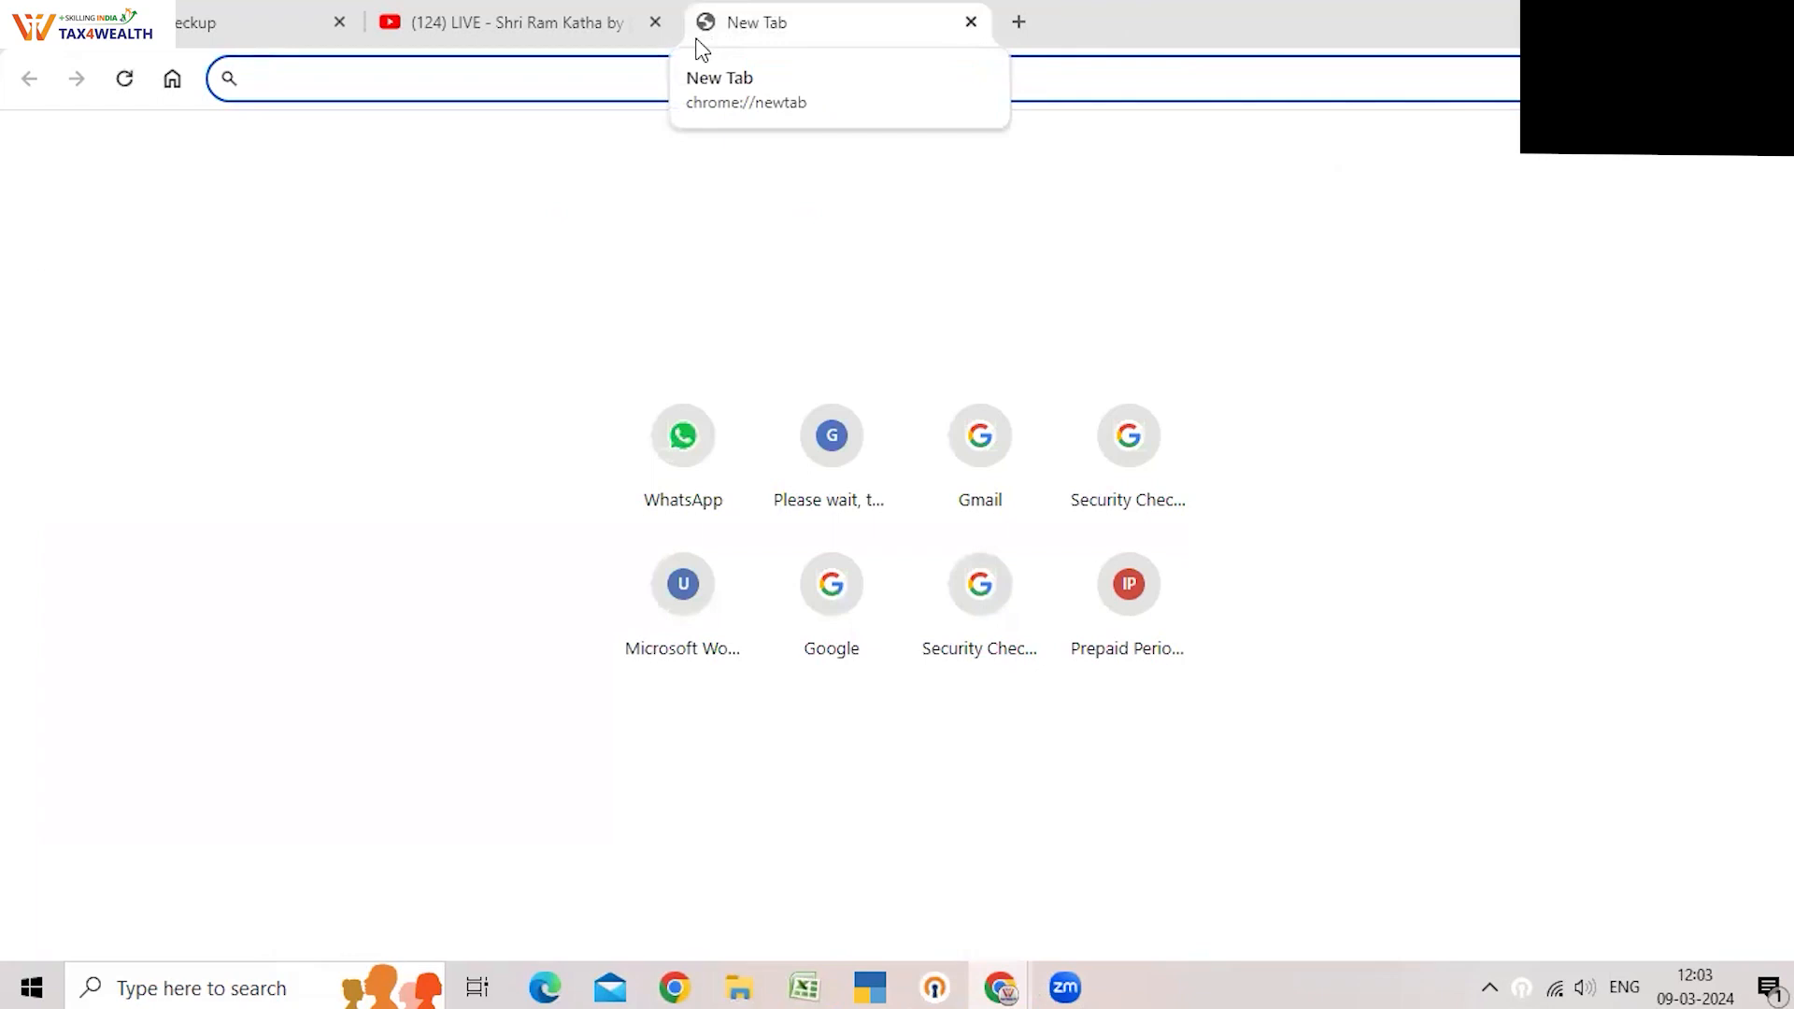
pyautogui.click(656, 22)
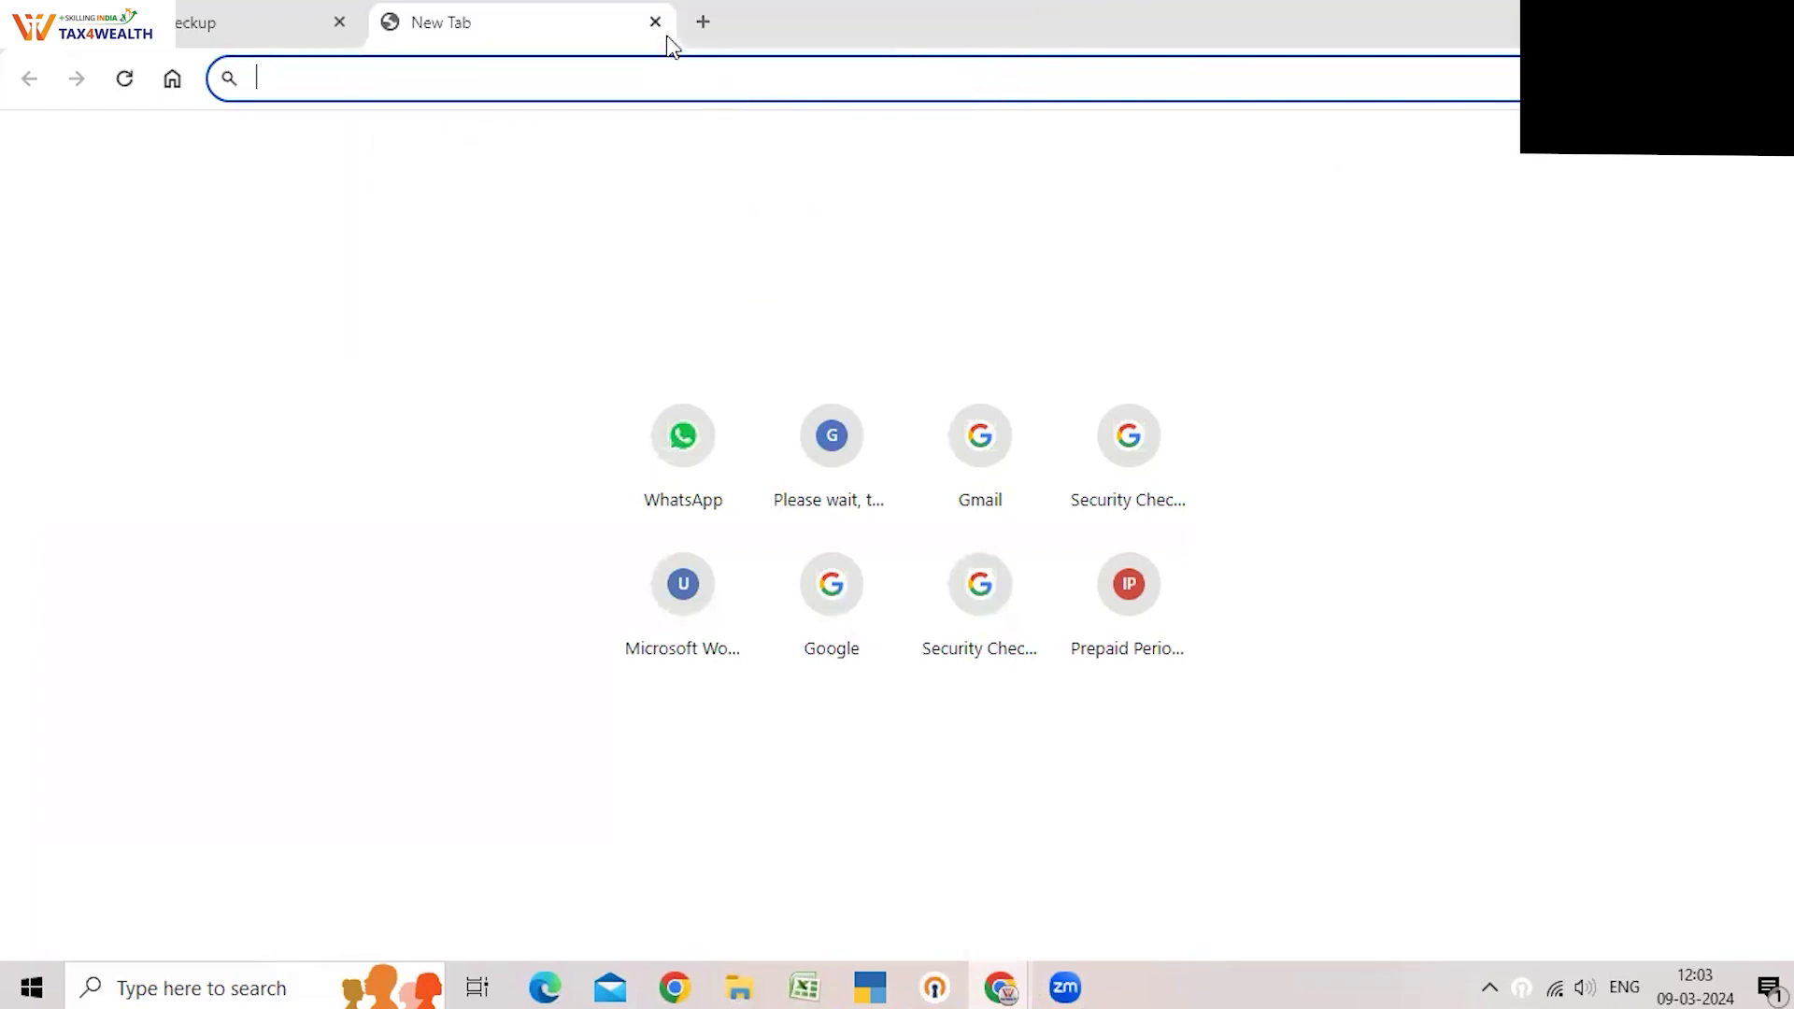
pyautogui.click(656, 22)
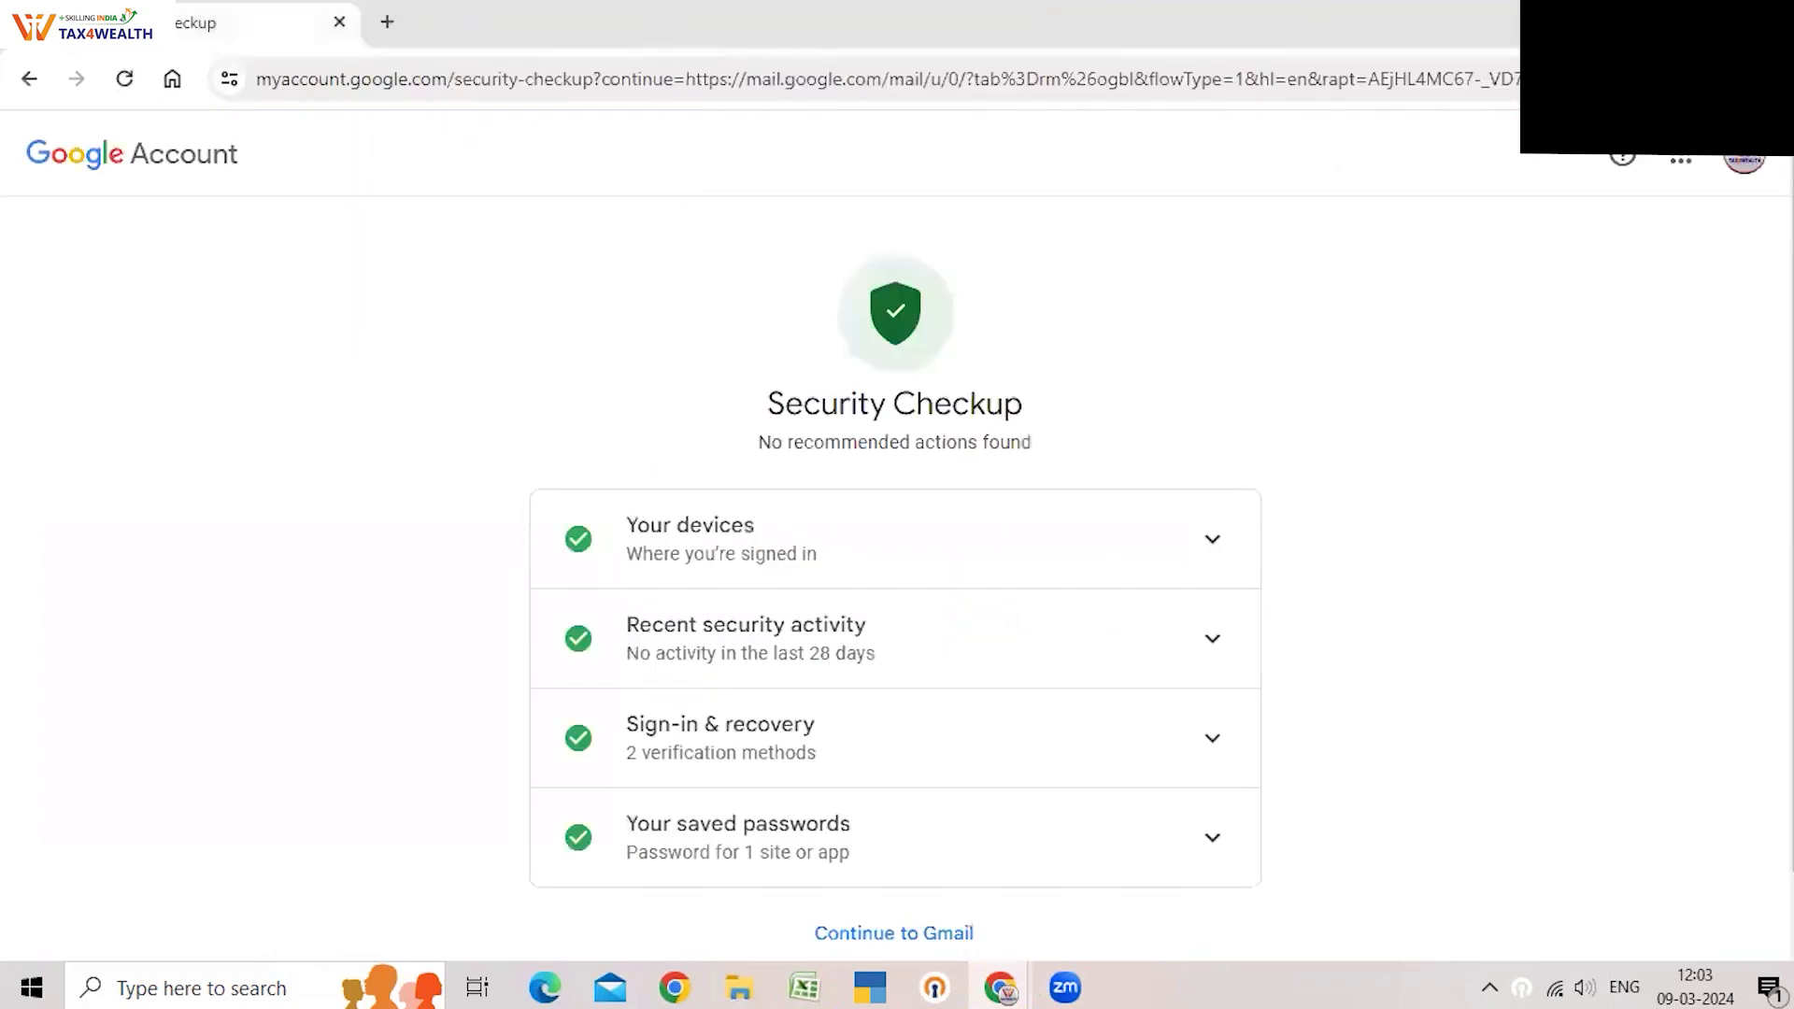
# Switch back to the spreadsheet and insert WordArt with the text RAM.
pyautogui.hotkey('alt', 'Tab')
pyautogui.click(938, 553)
pyautogui.moveTo(1074, 530); pyautogui.dragTo(1070, 564)
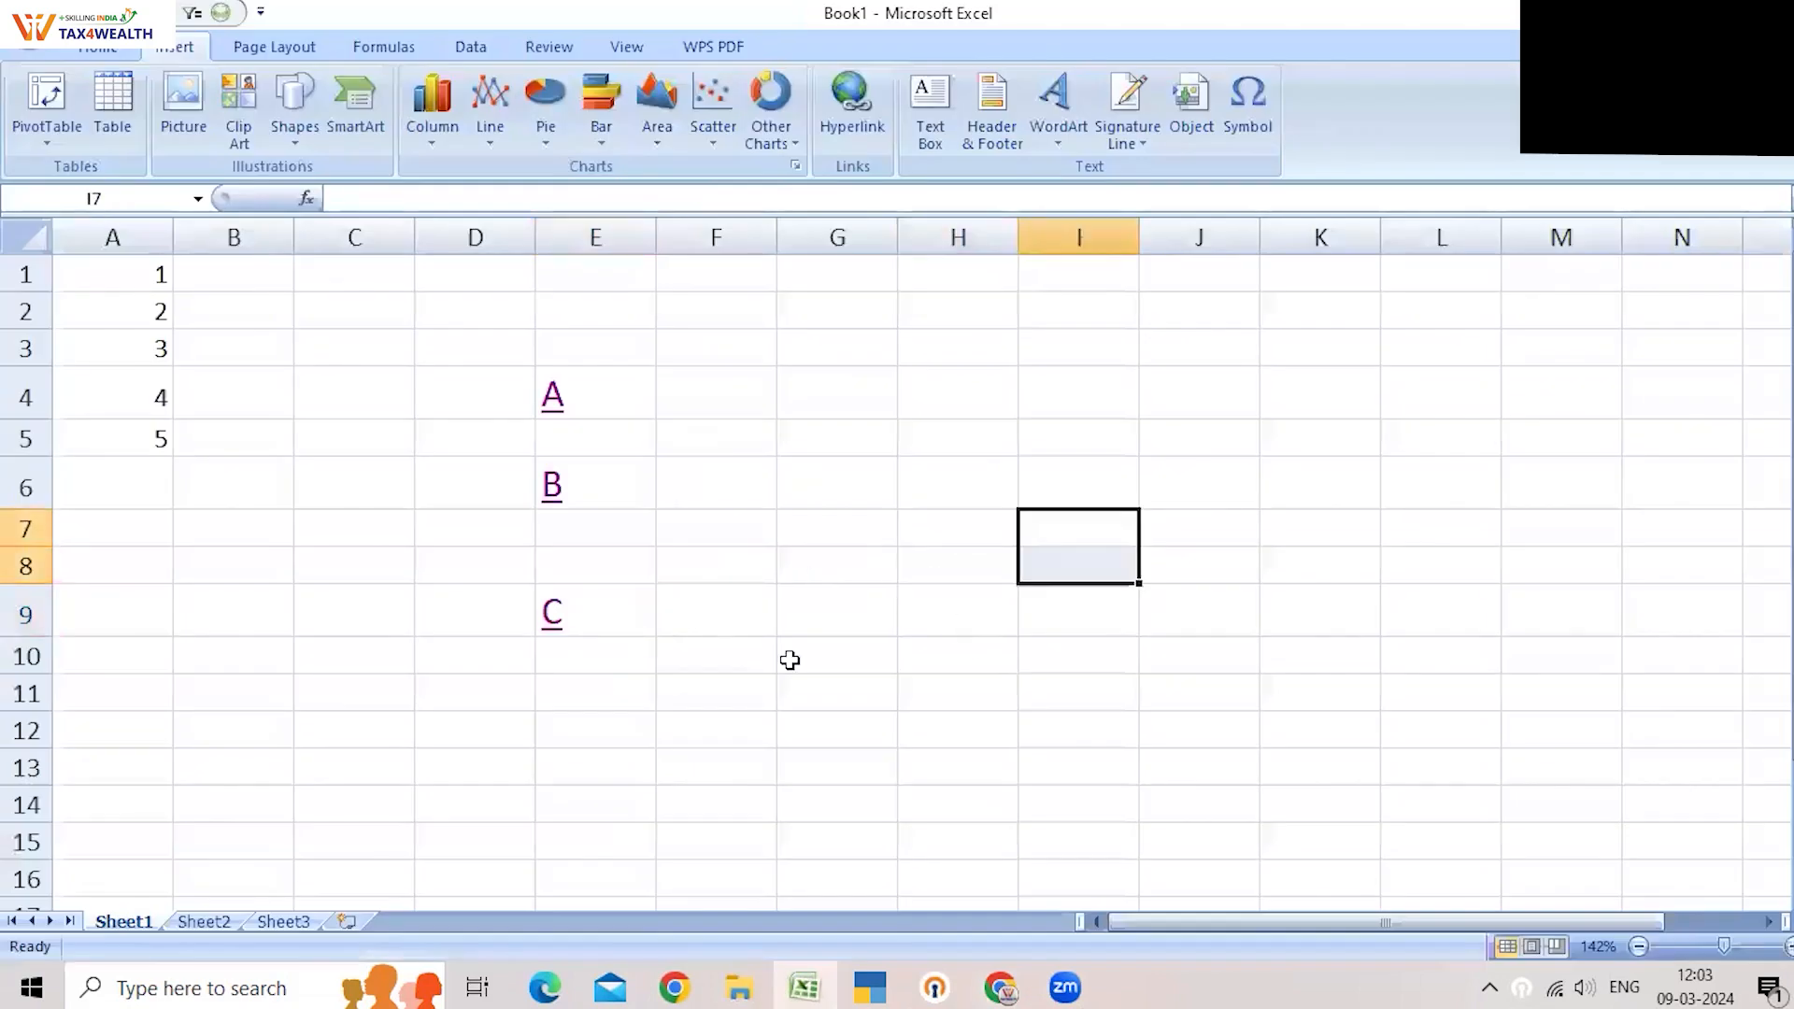
pyautogui.click(762, 658)
pyautogui.click(1289, 520)
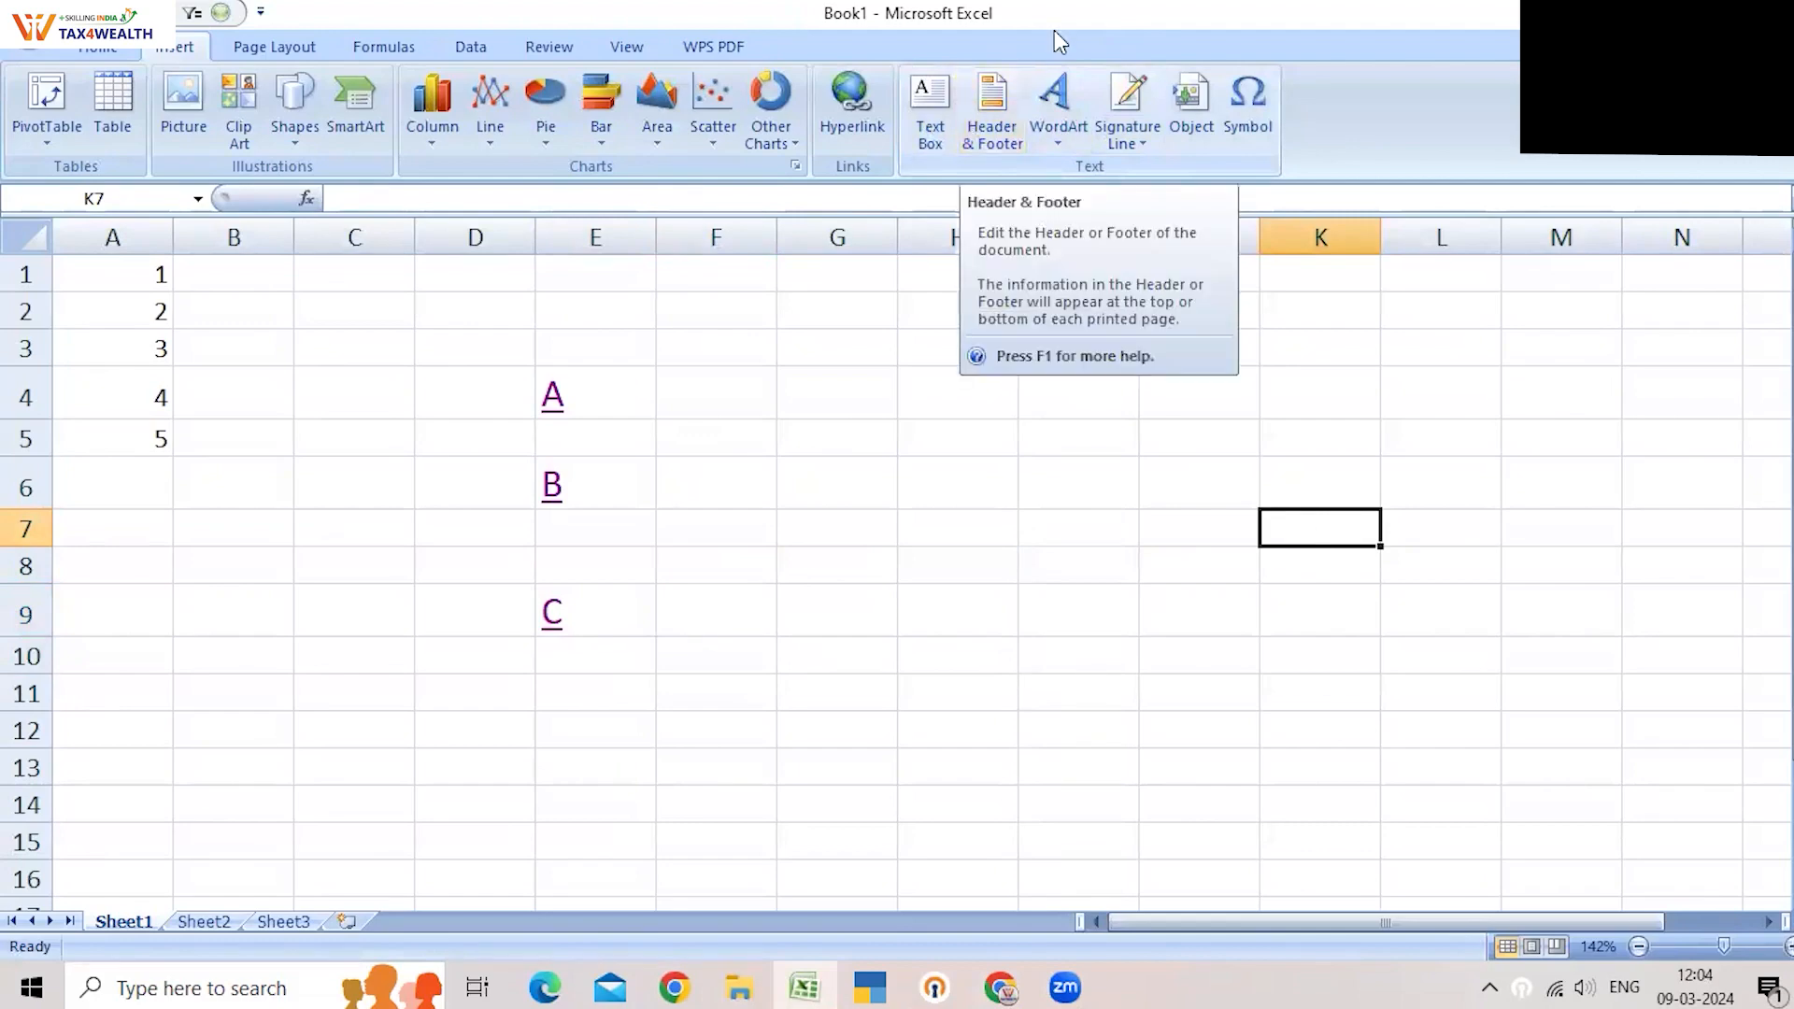
pyautogui.click(1070, 119)
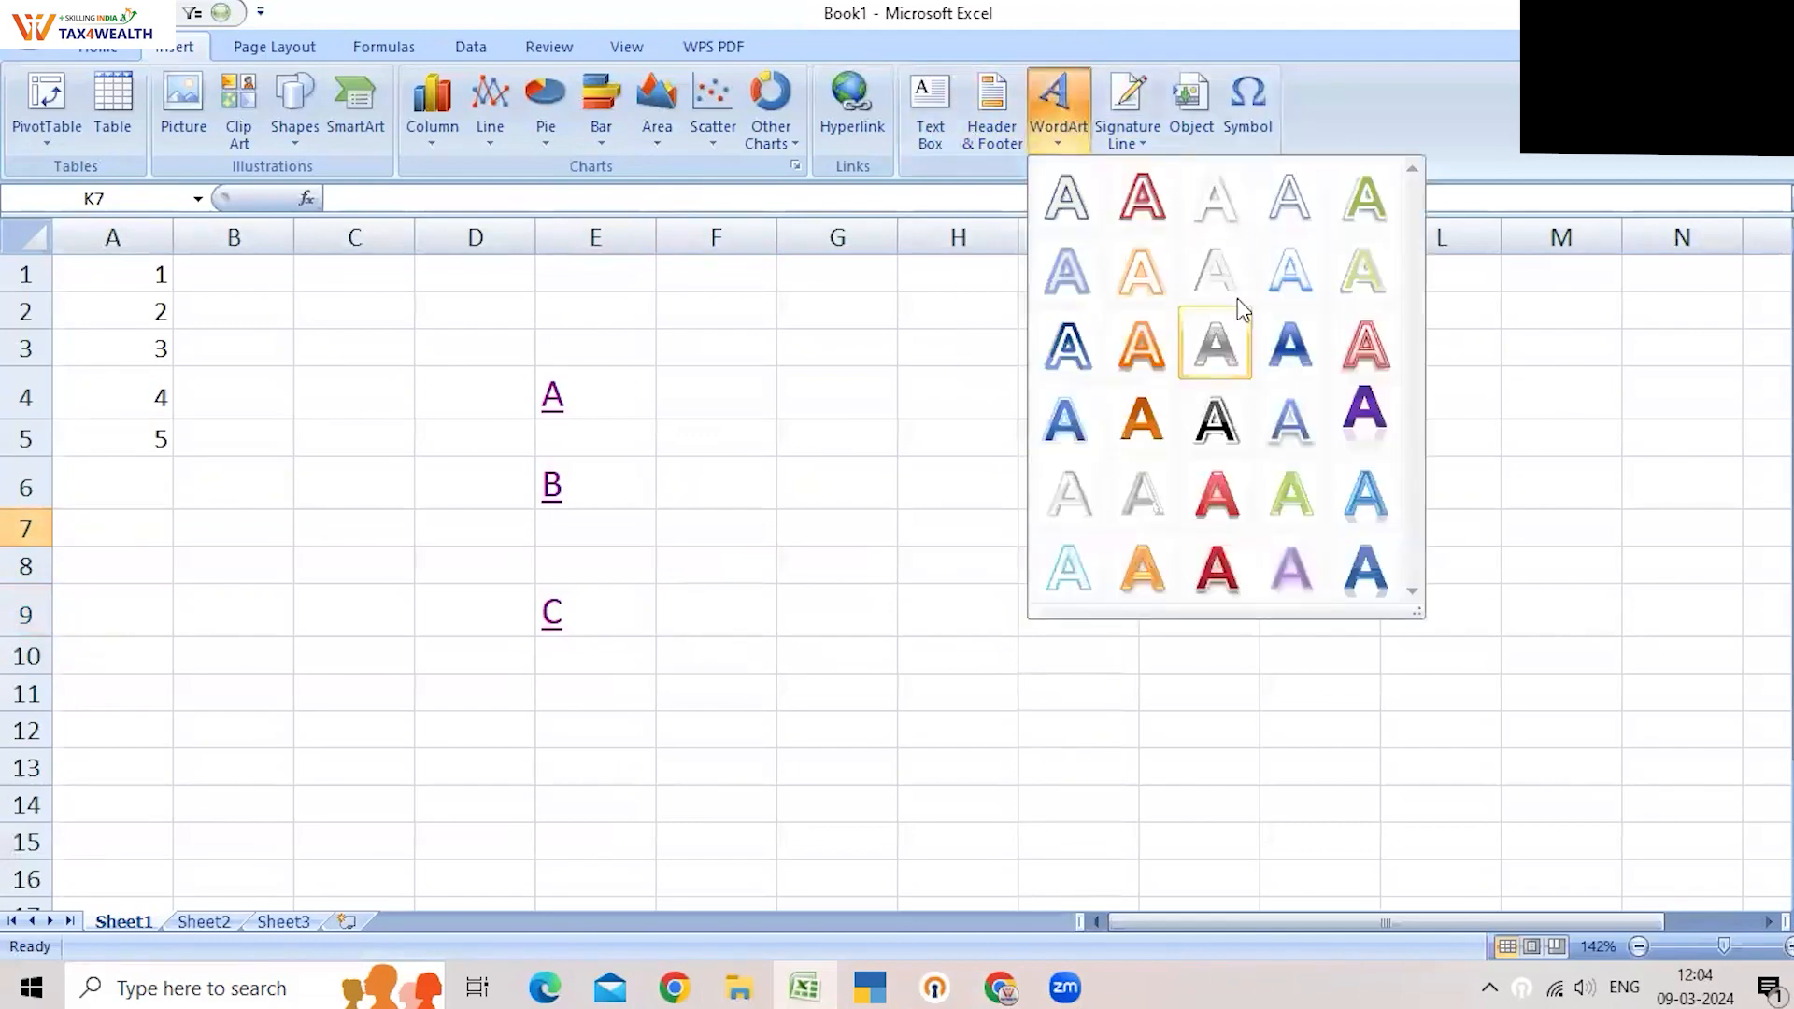
pyautogui.click(1292, 323)
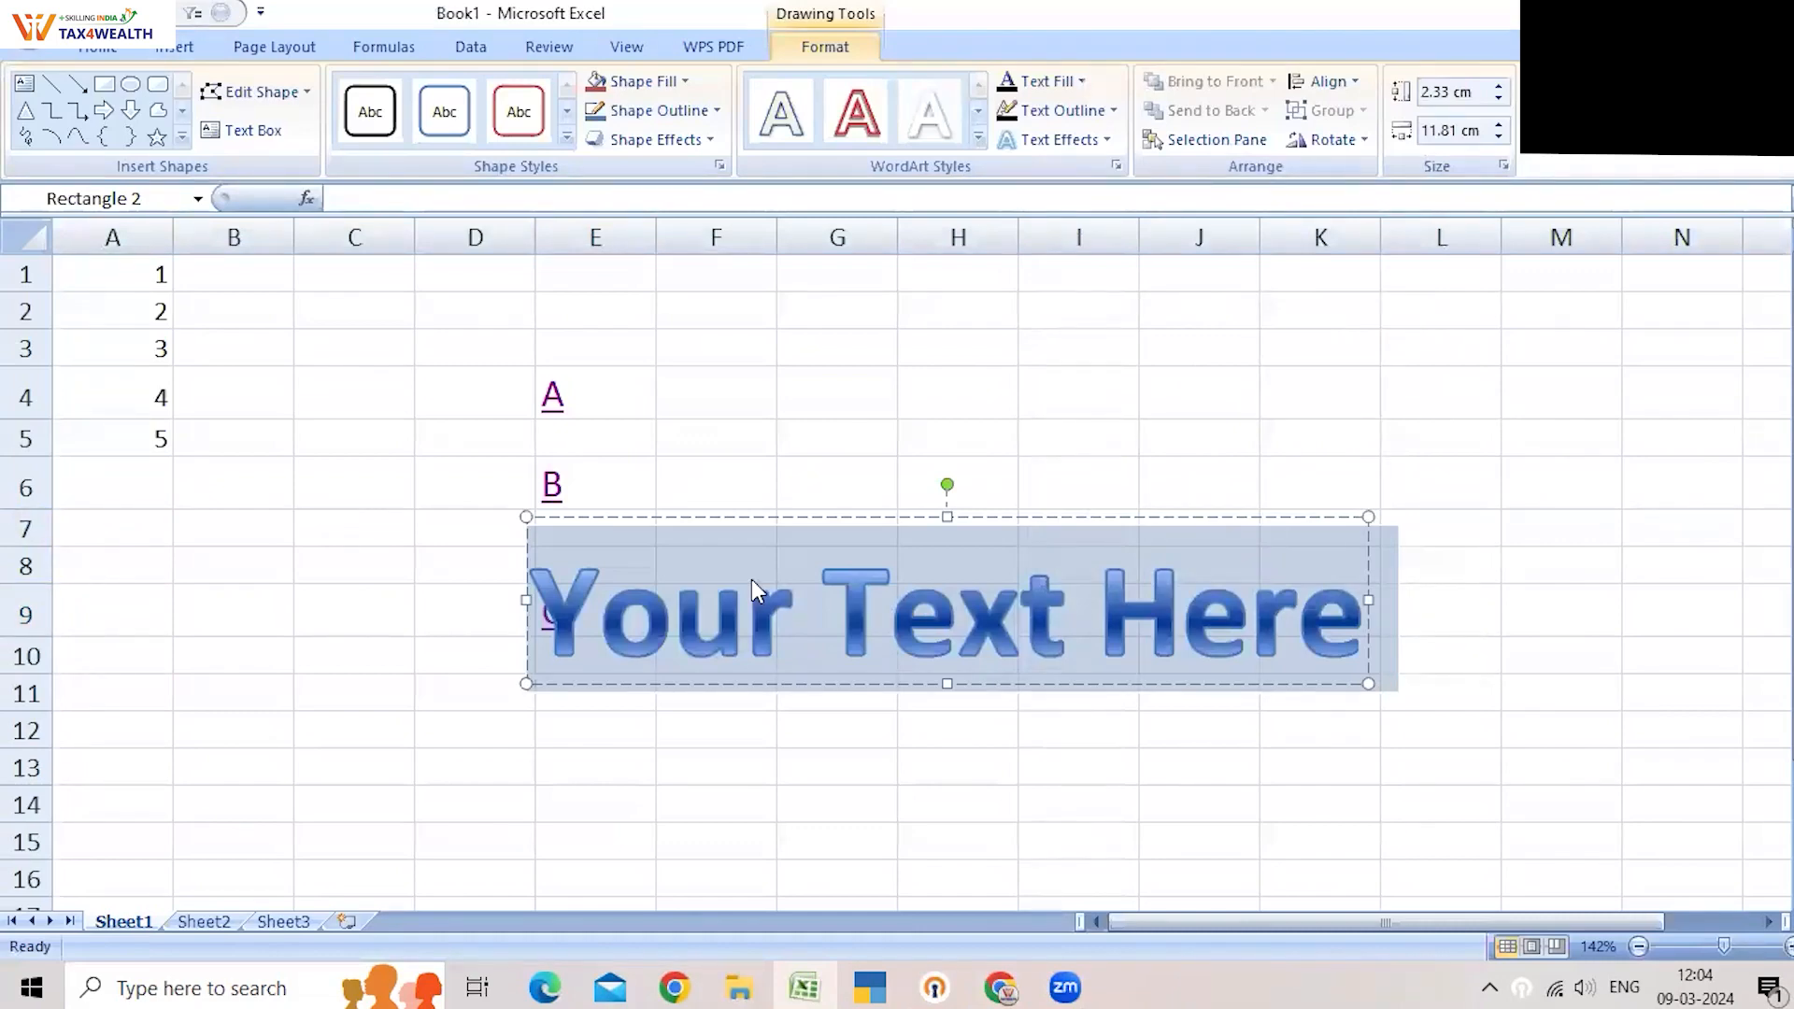
pyautogui.write('RAM')
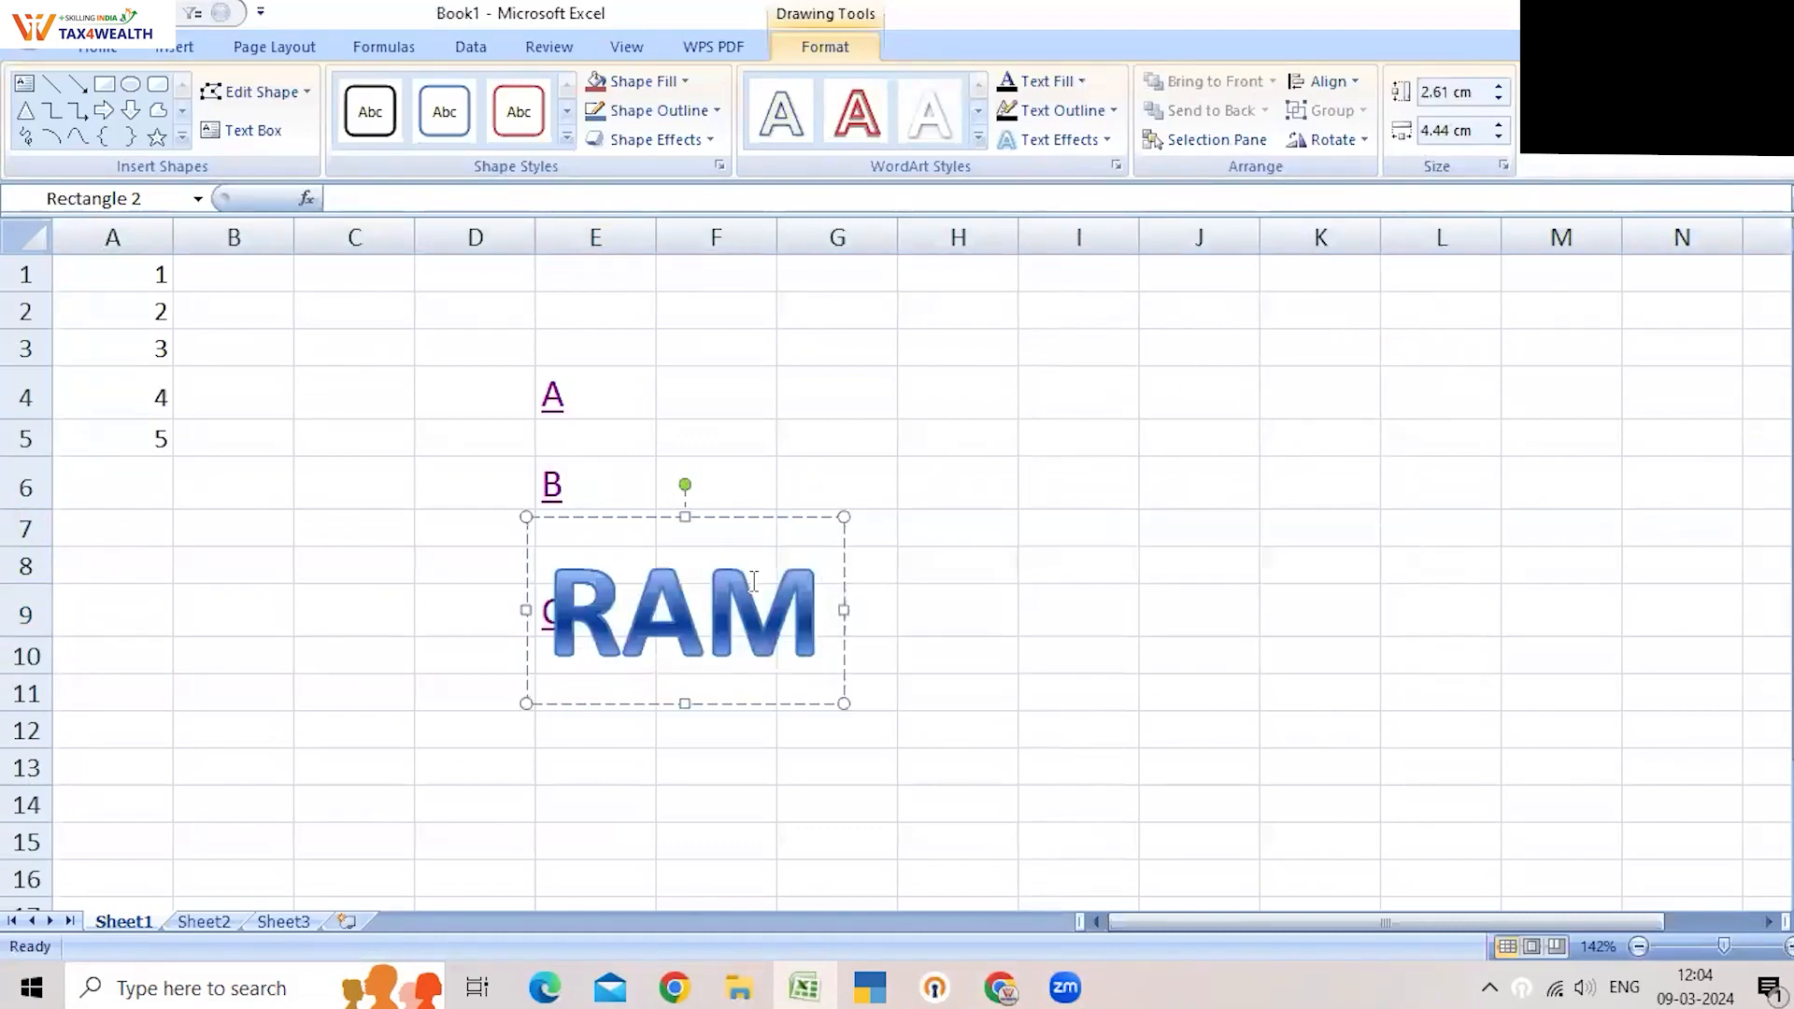
# Resize the RAM WordArt box to about 7.96 cm wide and 2.61 cm high.
pyautogui.click(1137, 592)
pyautogui.click(691, 618)
pyautogui.moveTo(730, 615); pyautogui.dragTo(1041, 573)
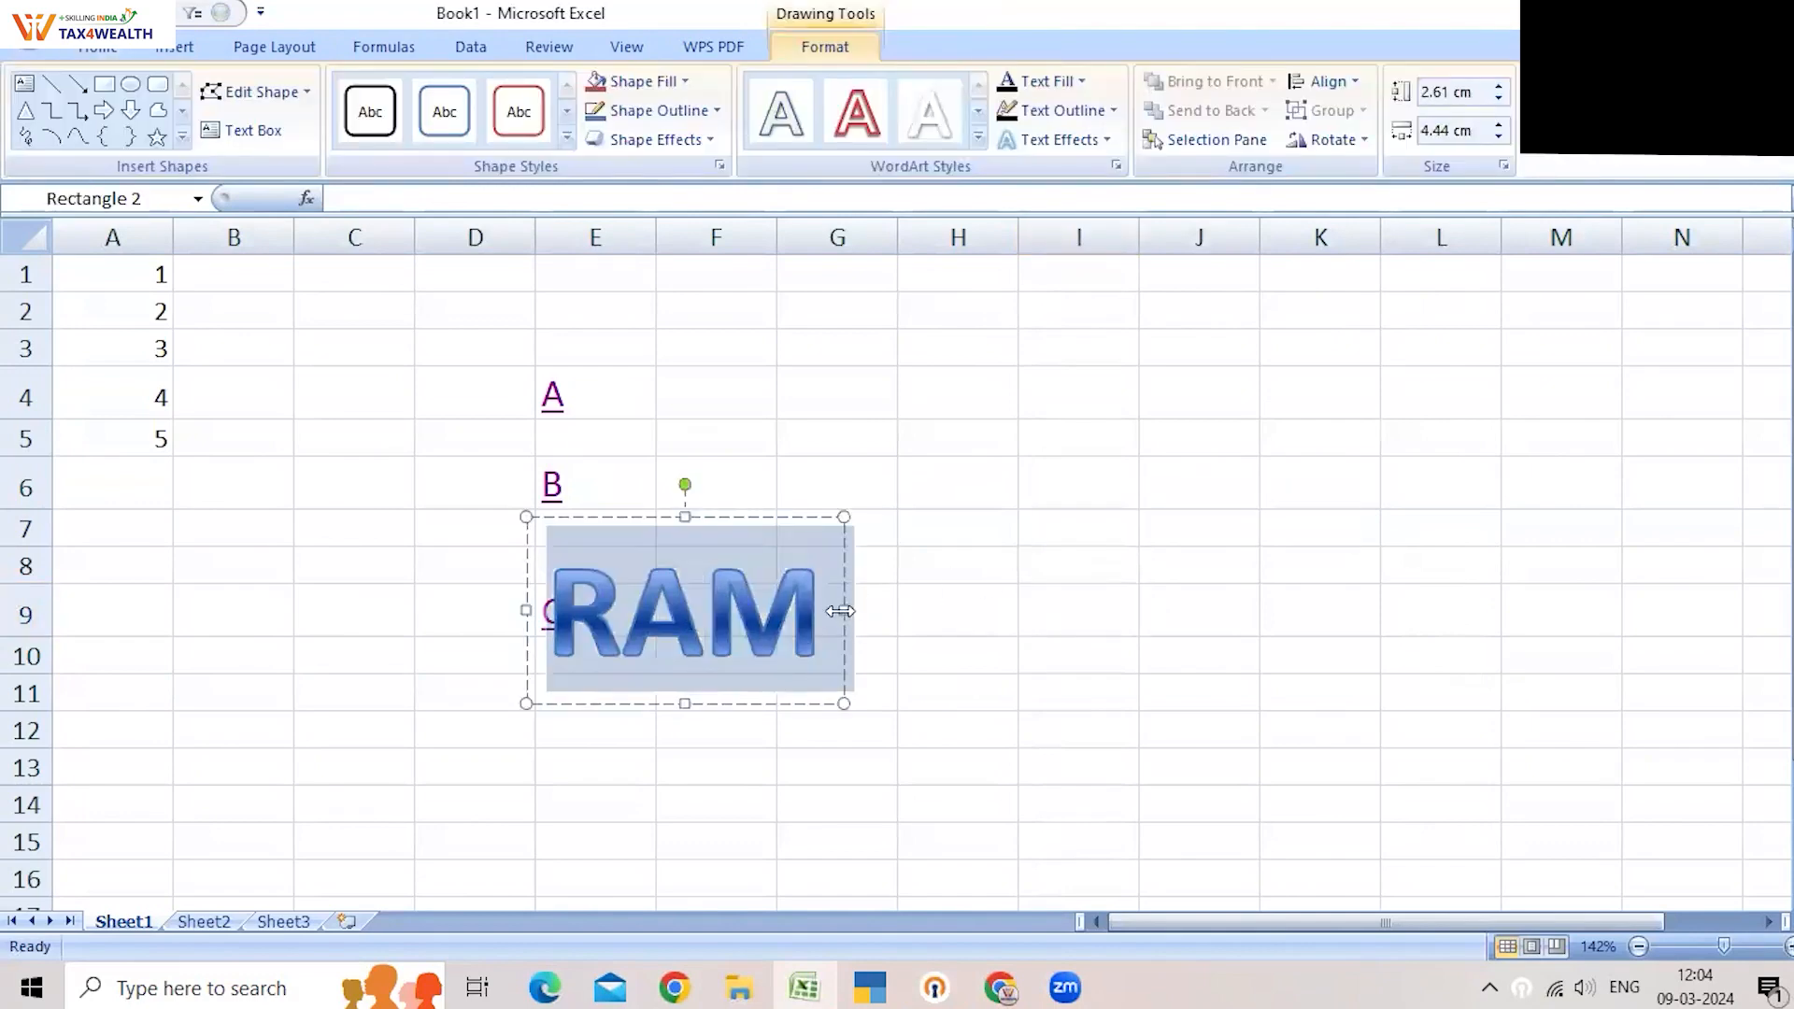
pyautogui.moveTo(841, 611); pyautogui.dragTo(1256, 610)
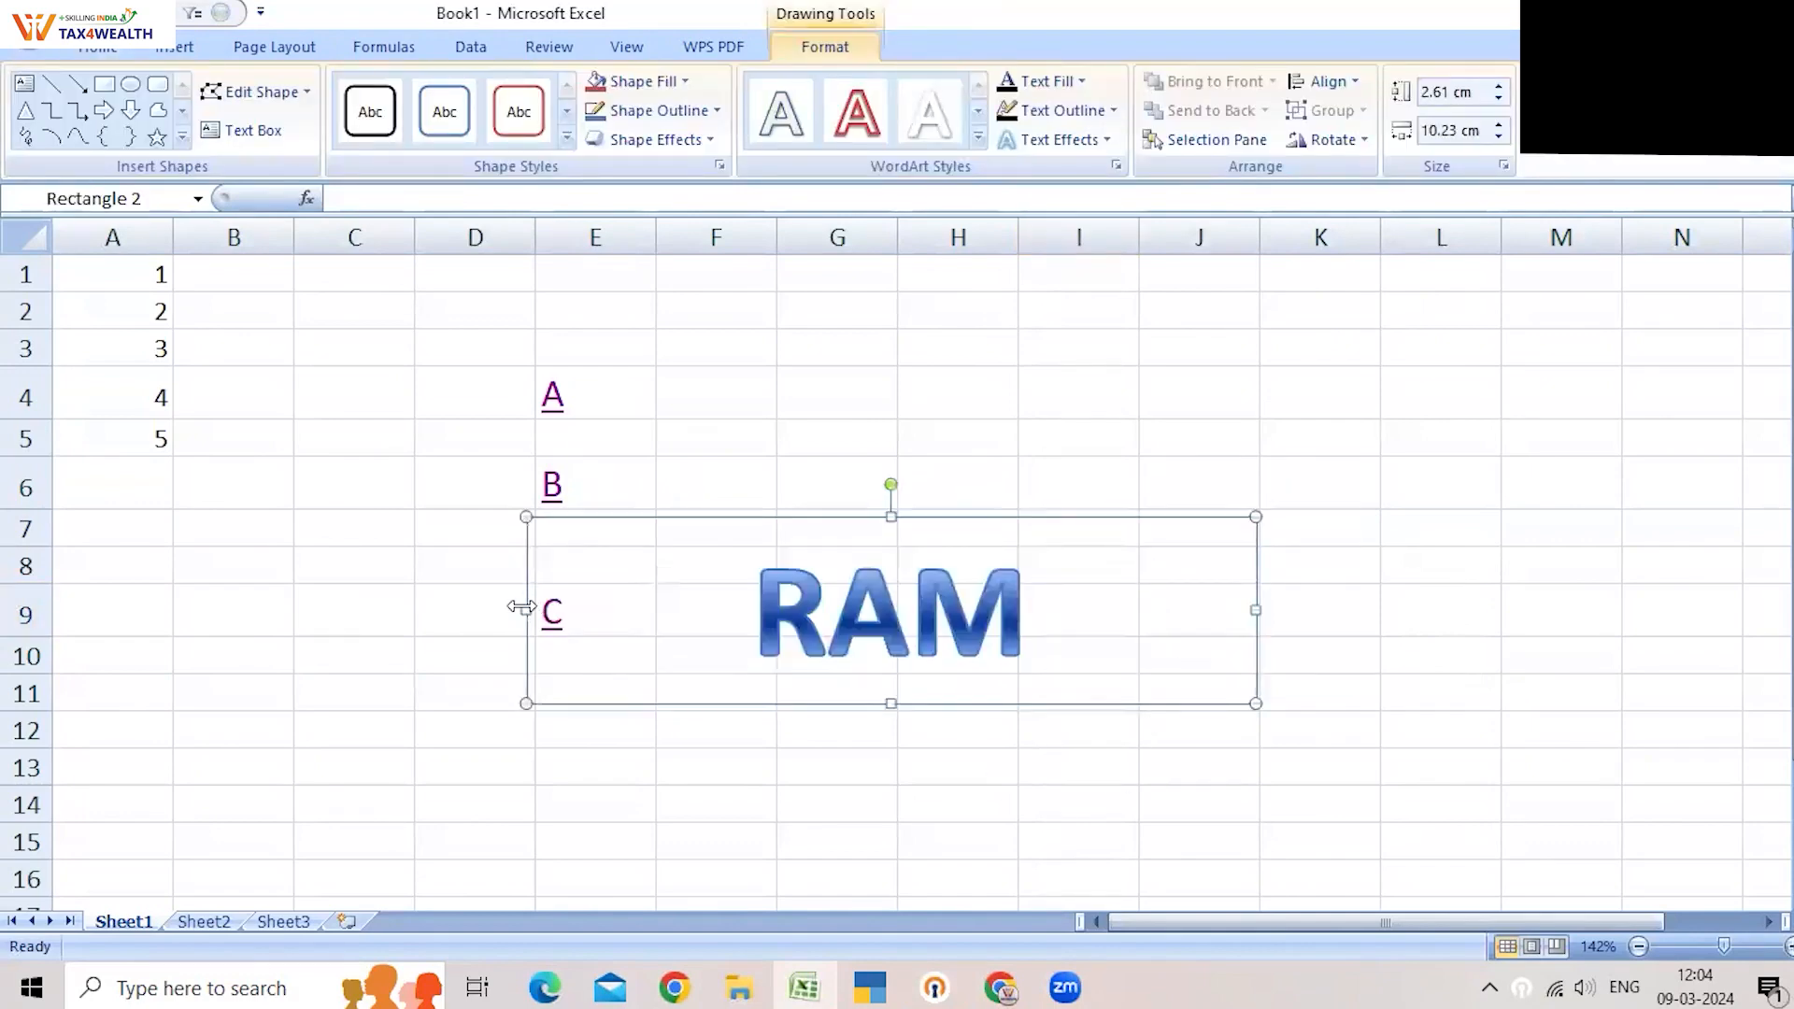
pyautogui.moveTo(522, 609); pyautogui.dragTo(688, 612)
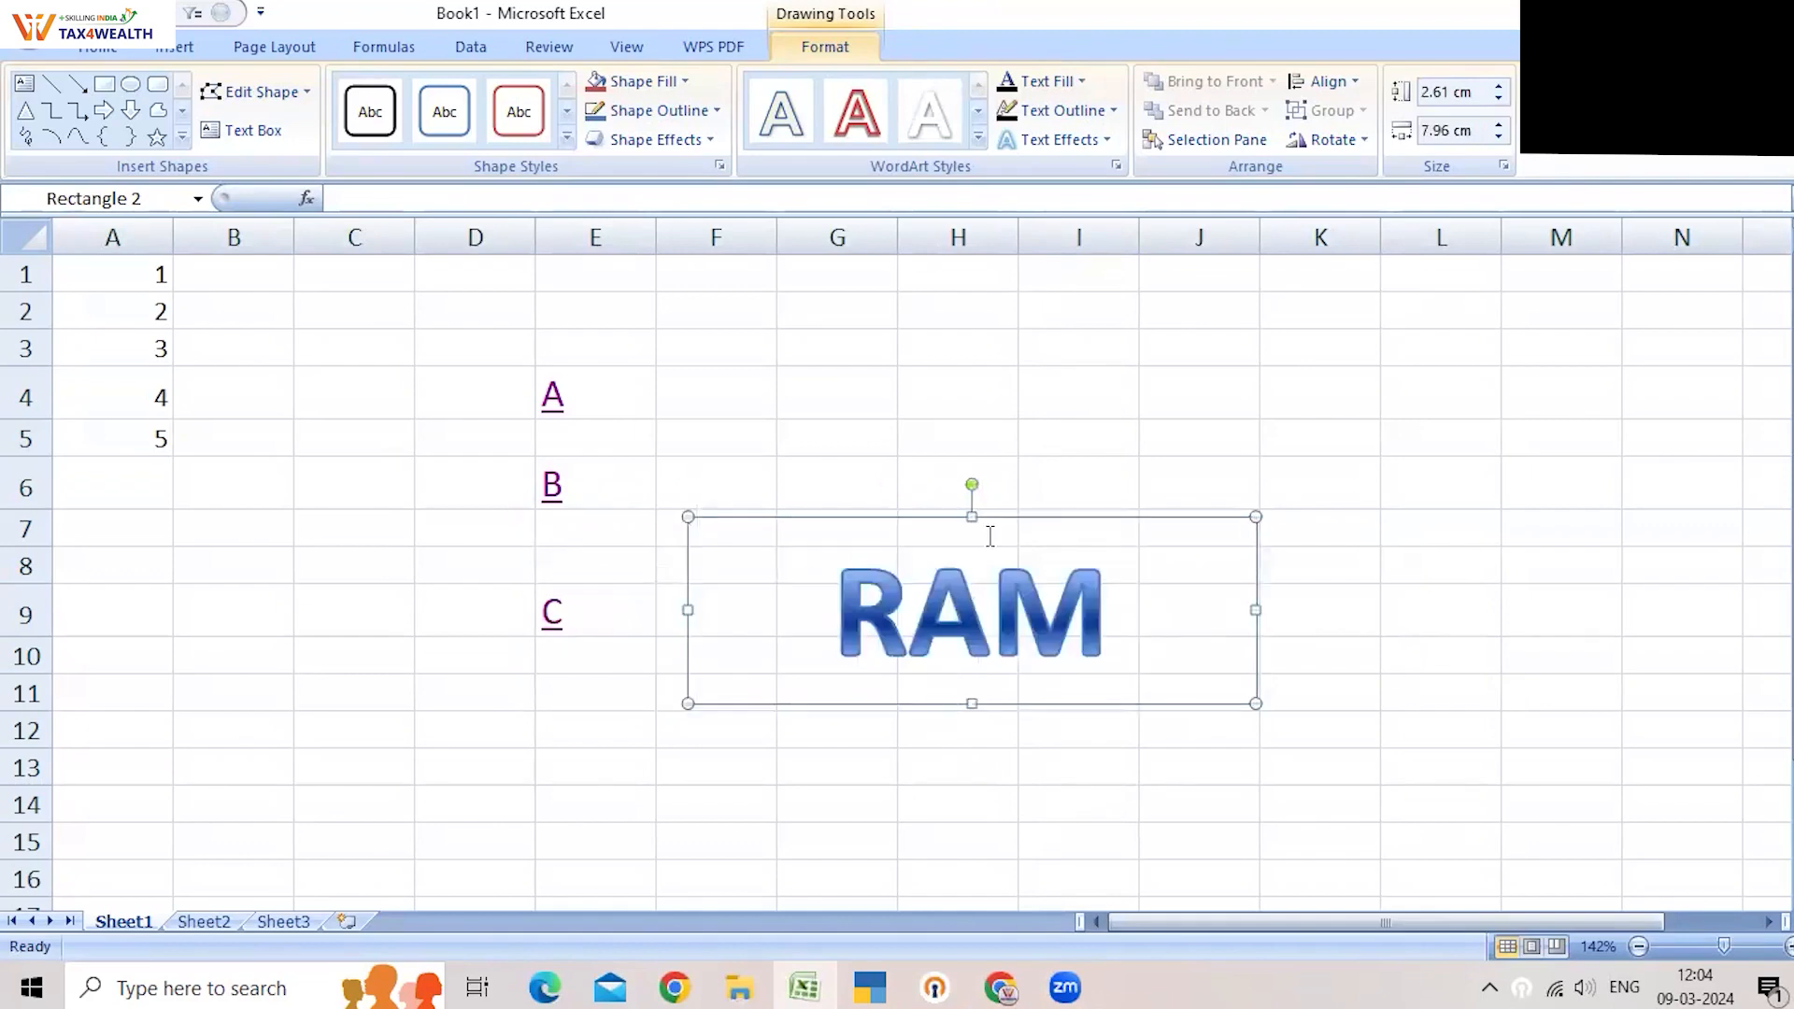
pyautogui.moveTo(990, 537); pyautogui.dragTo(908, 570)
pyautogui.click(1199, 393)
pyautogui.click(968, 606)
pyautogui.click(1563, 434)
pyautogui.click(942, 621)
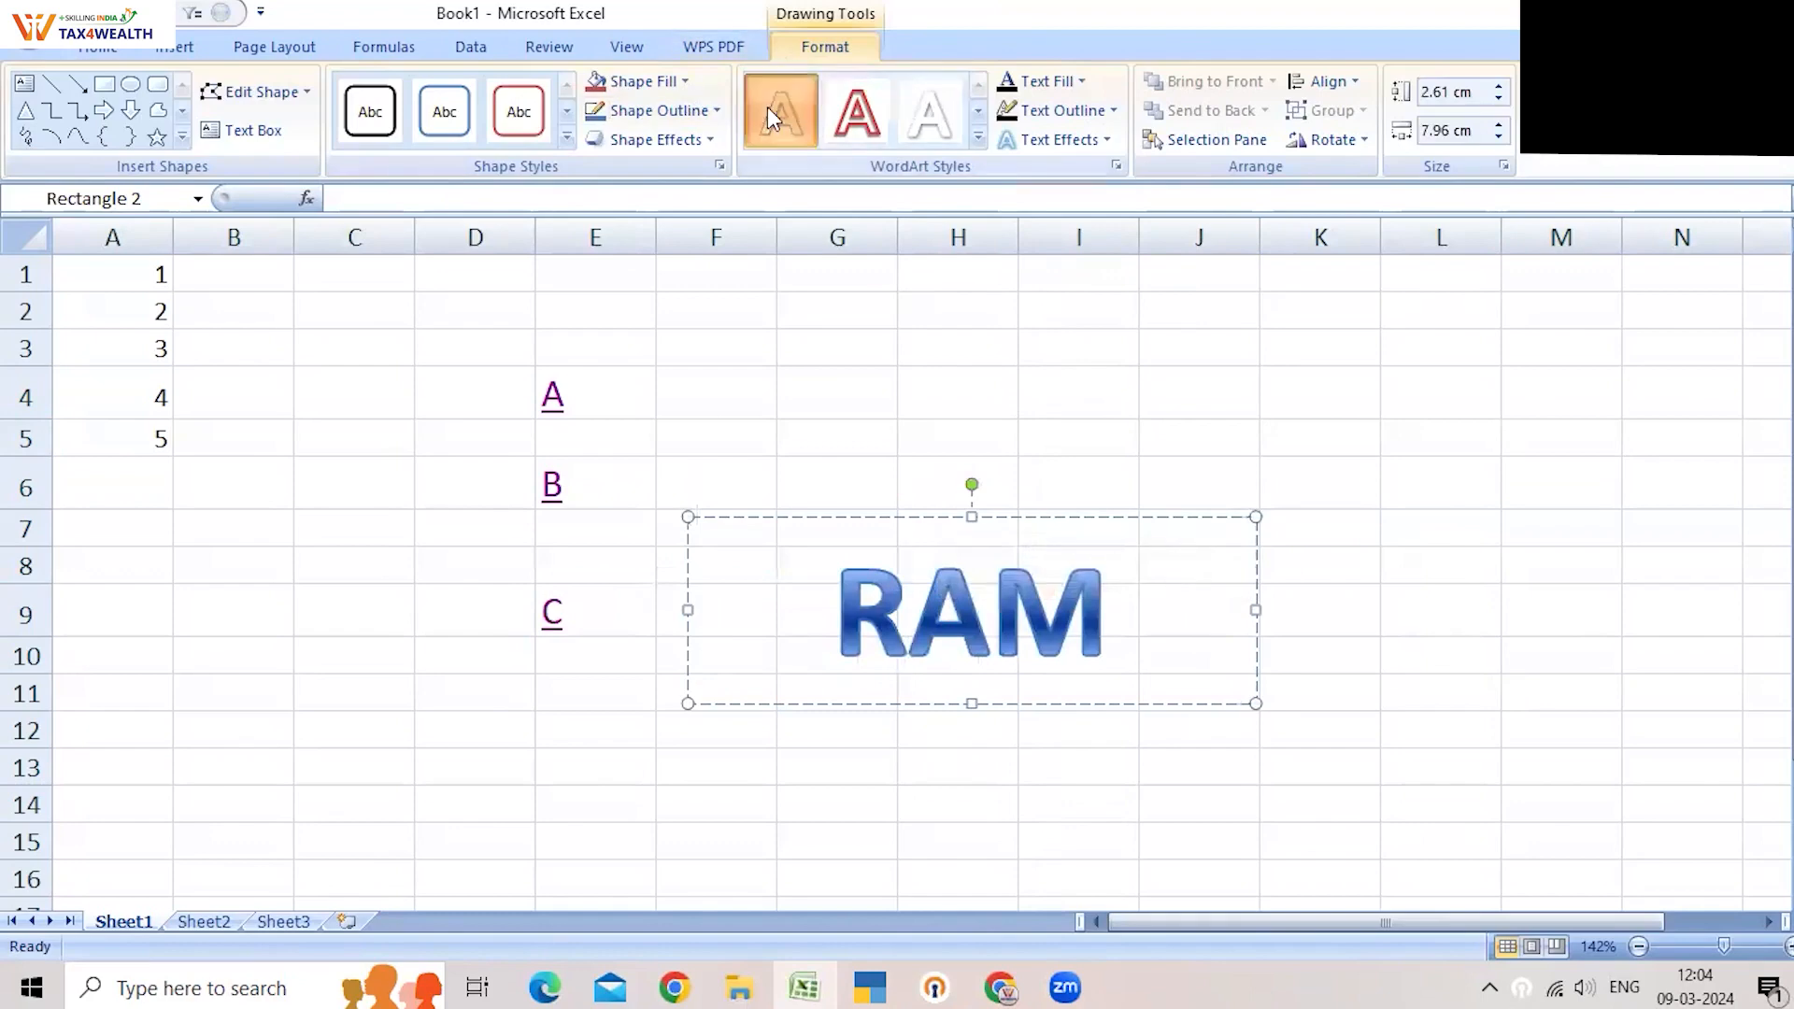
# Apply the white outlined WordArt style to the RAM text.
pyautogui.click(929, 113)
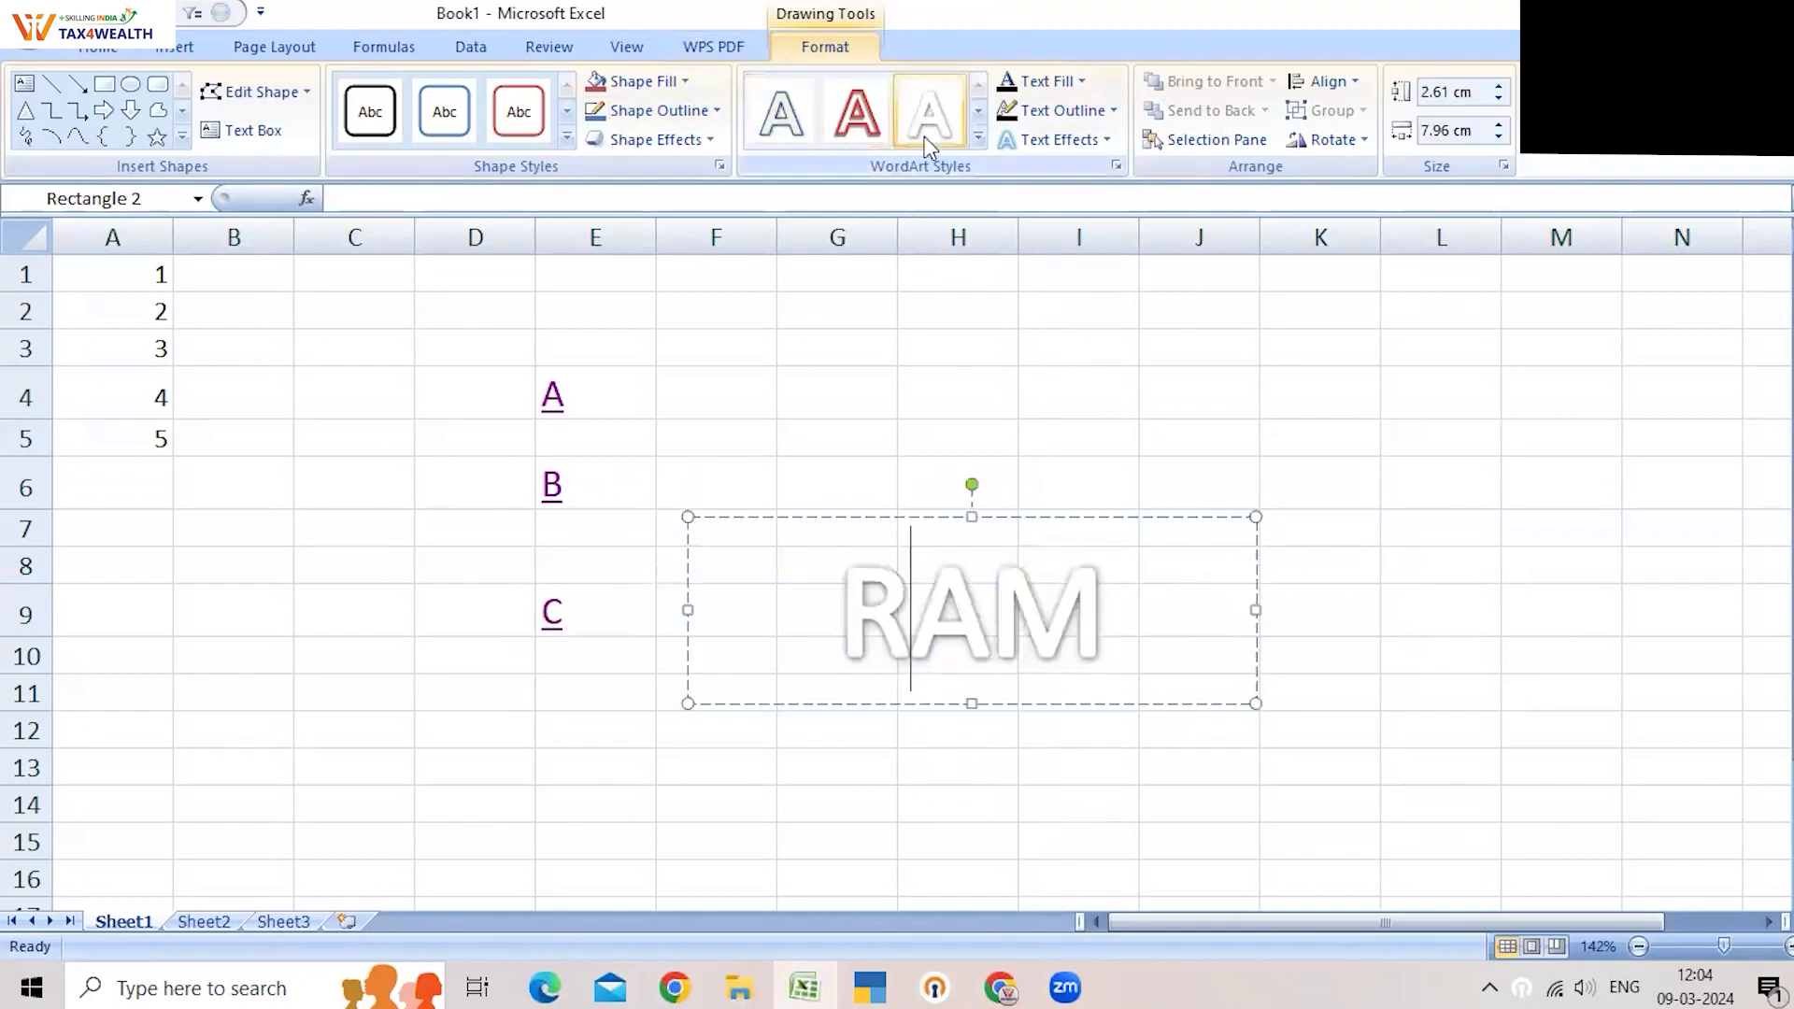
pyautogui.click(1441, 409)
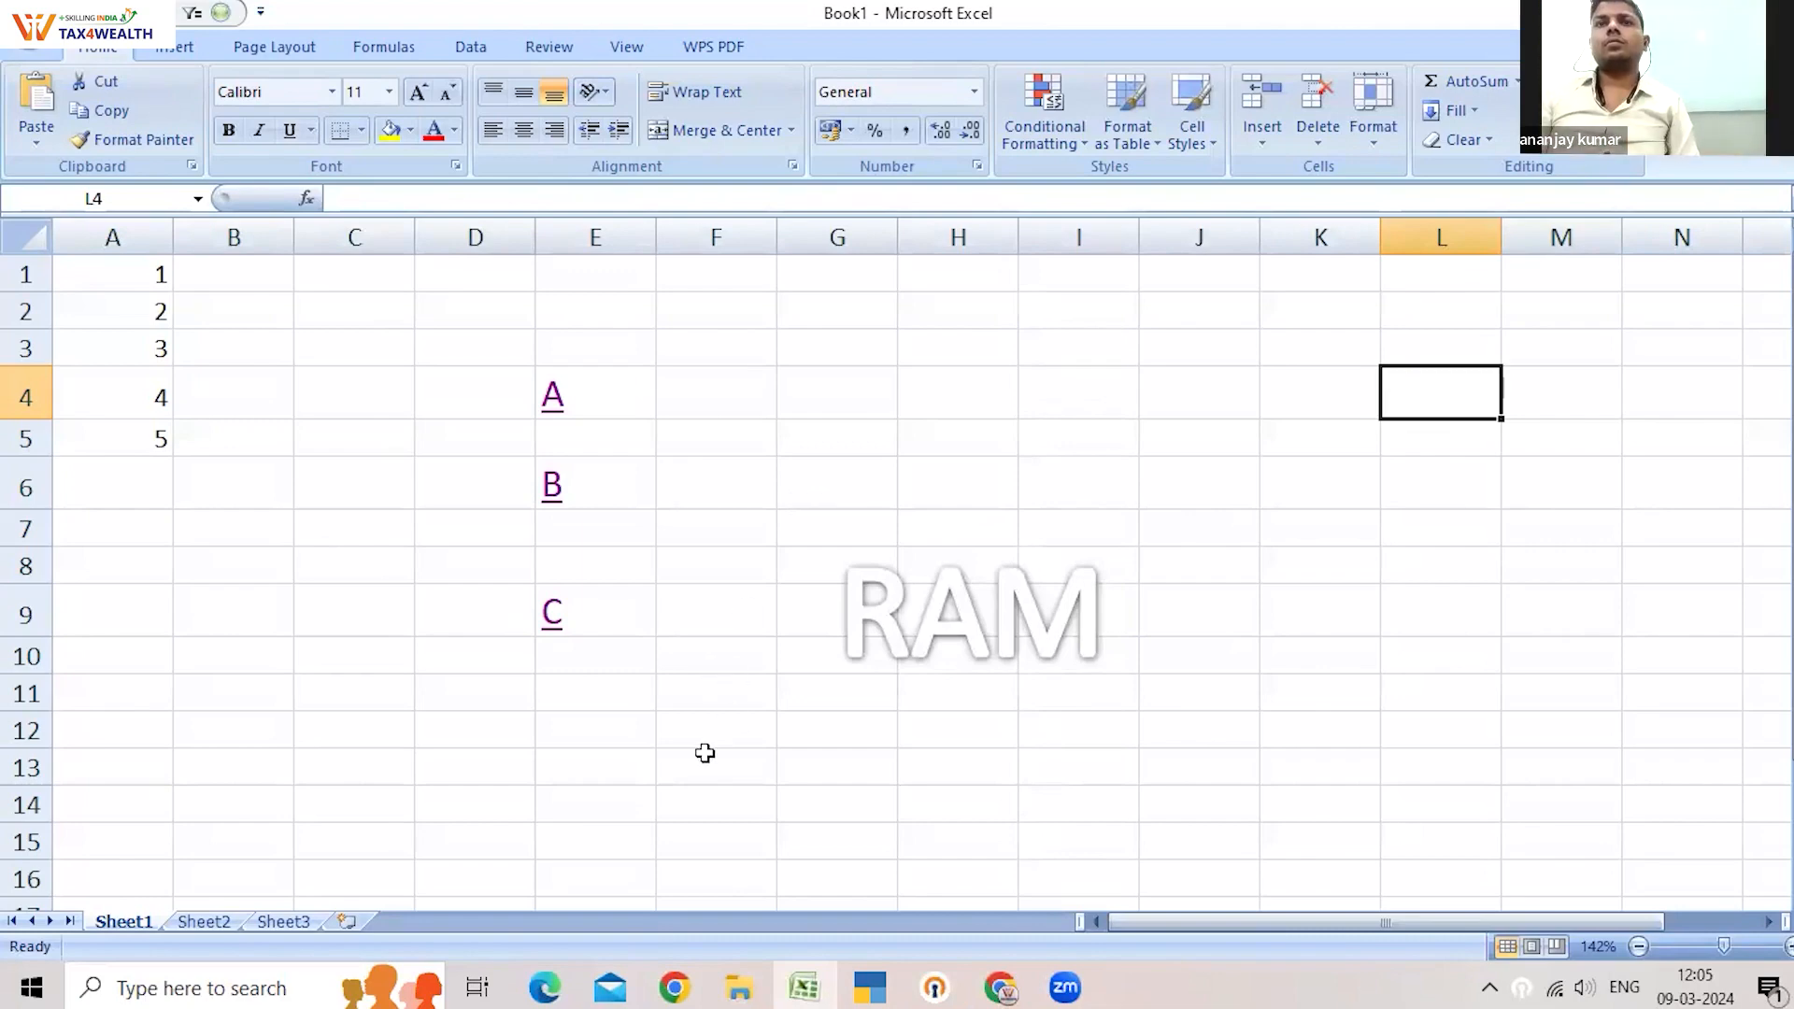
pyautogui.hotkey('ctrl', 'n')
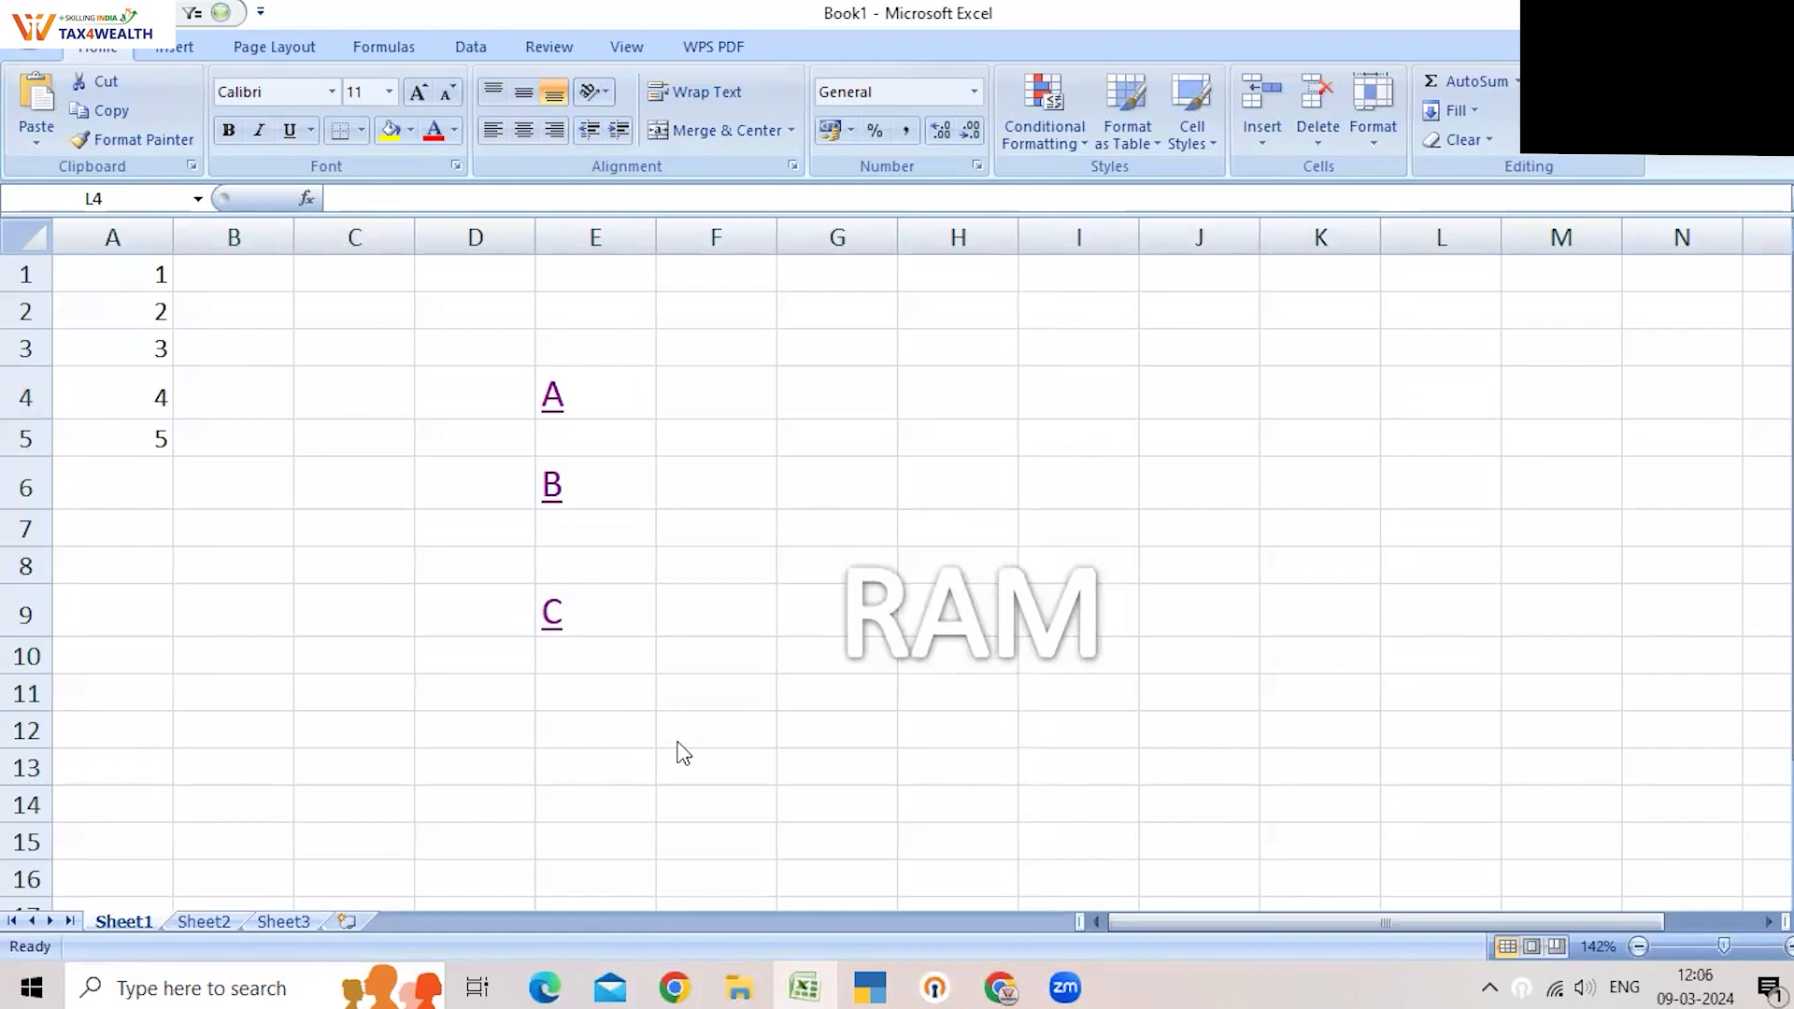
pyautogui.click(702, 531)
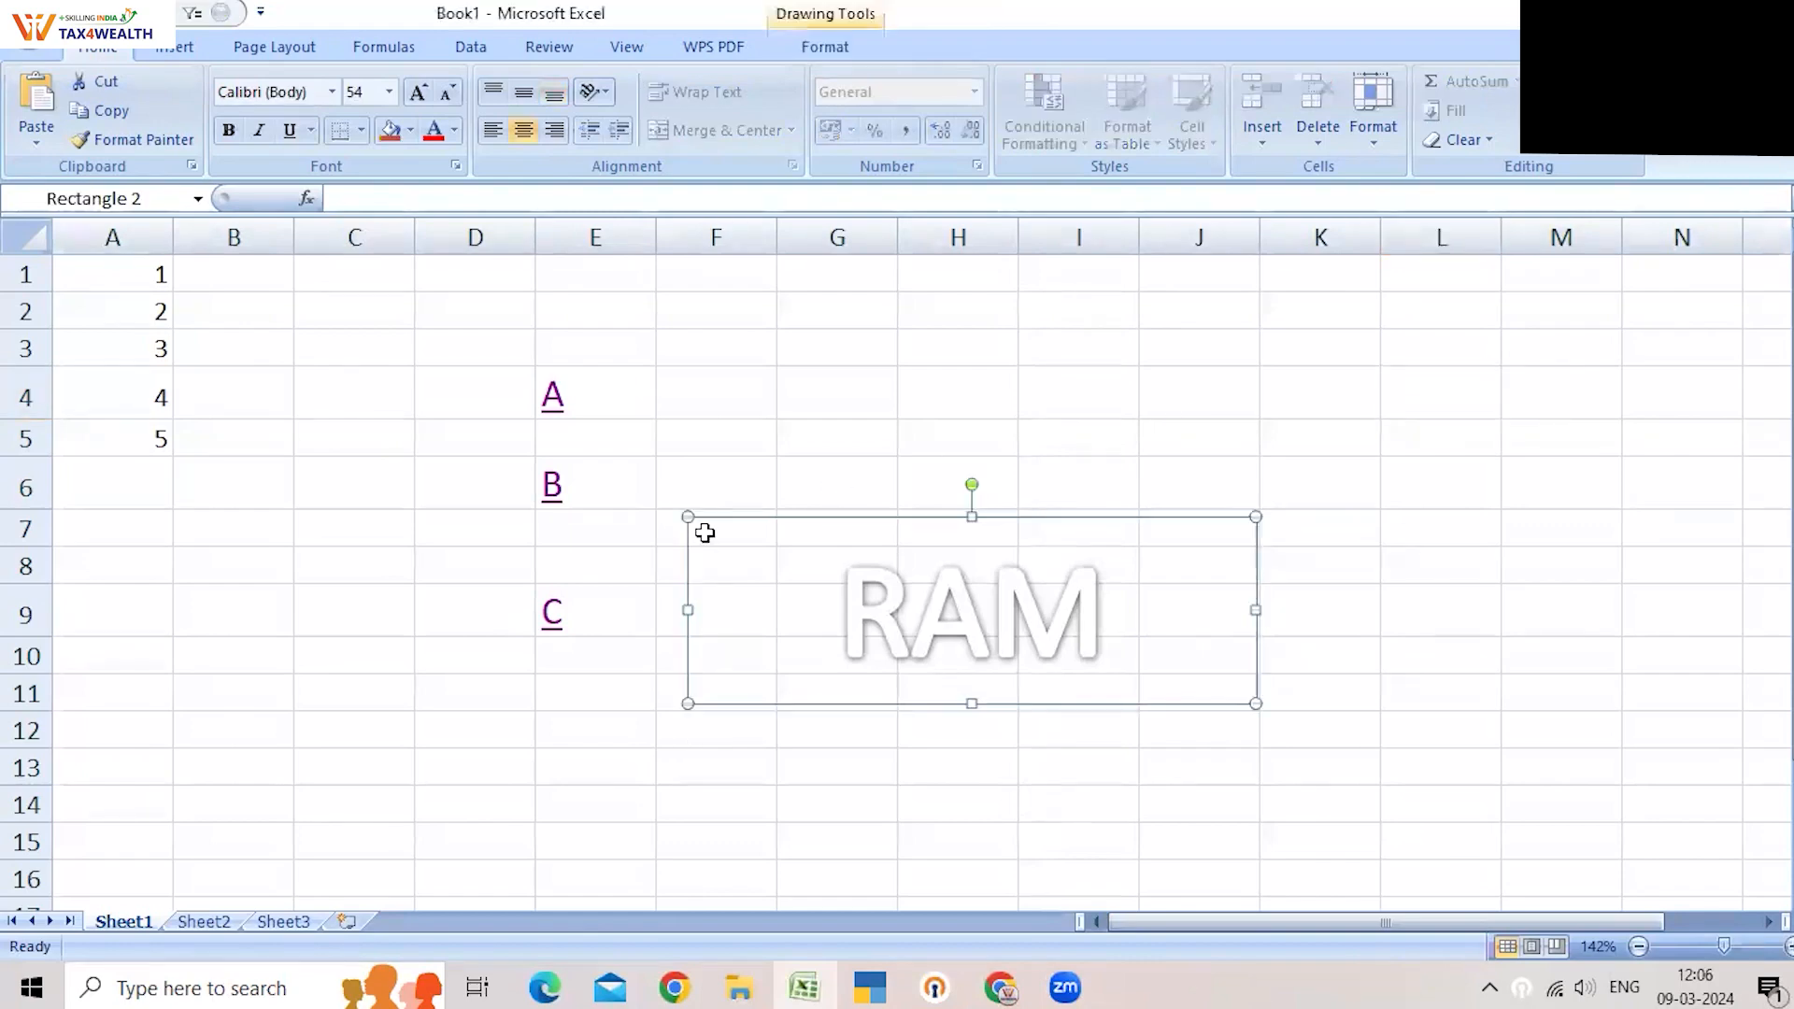
pyautogui.click(1200, 408)
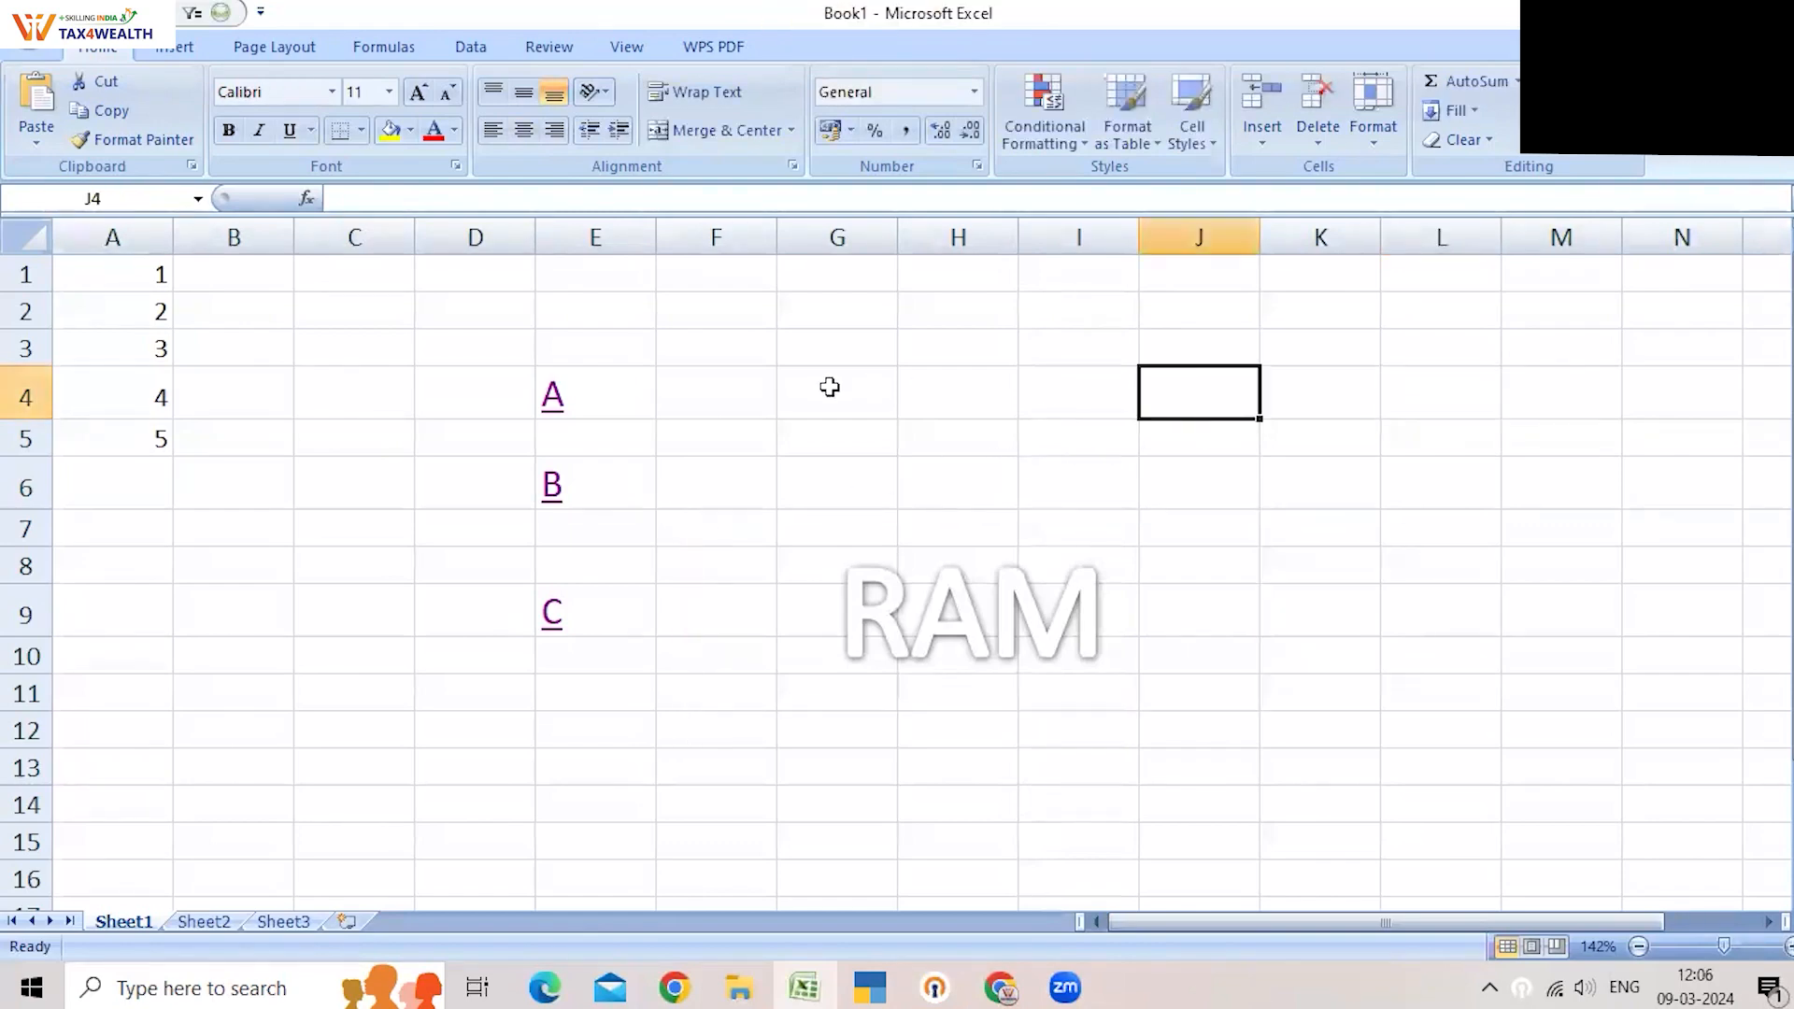
# Enter M in cell I4.
pyautogui.click(1064, 413)
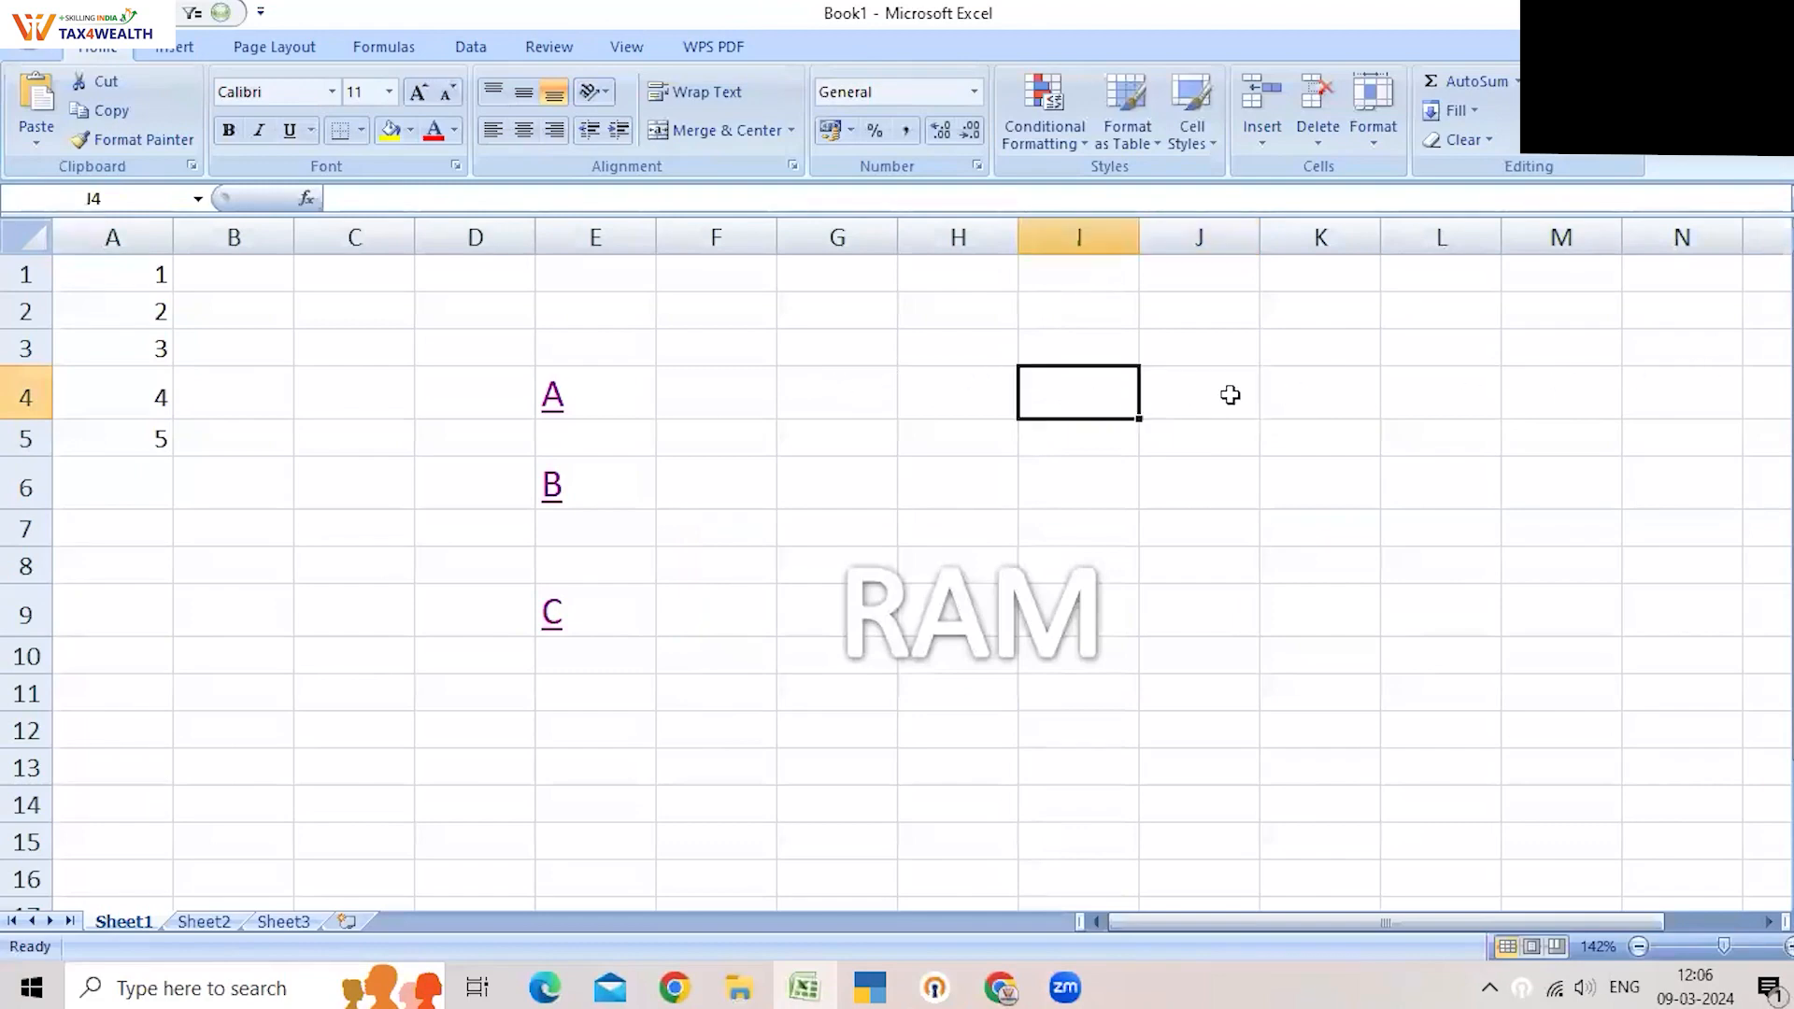
pyautogui.click(1230, 393)
pyautogui.click(1095, 387)
pyautogui.write('M')
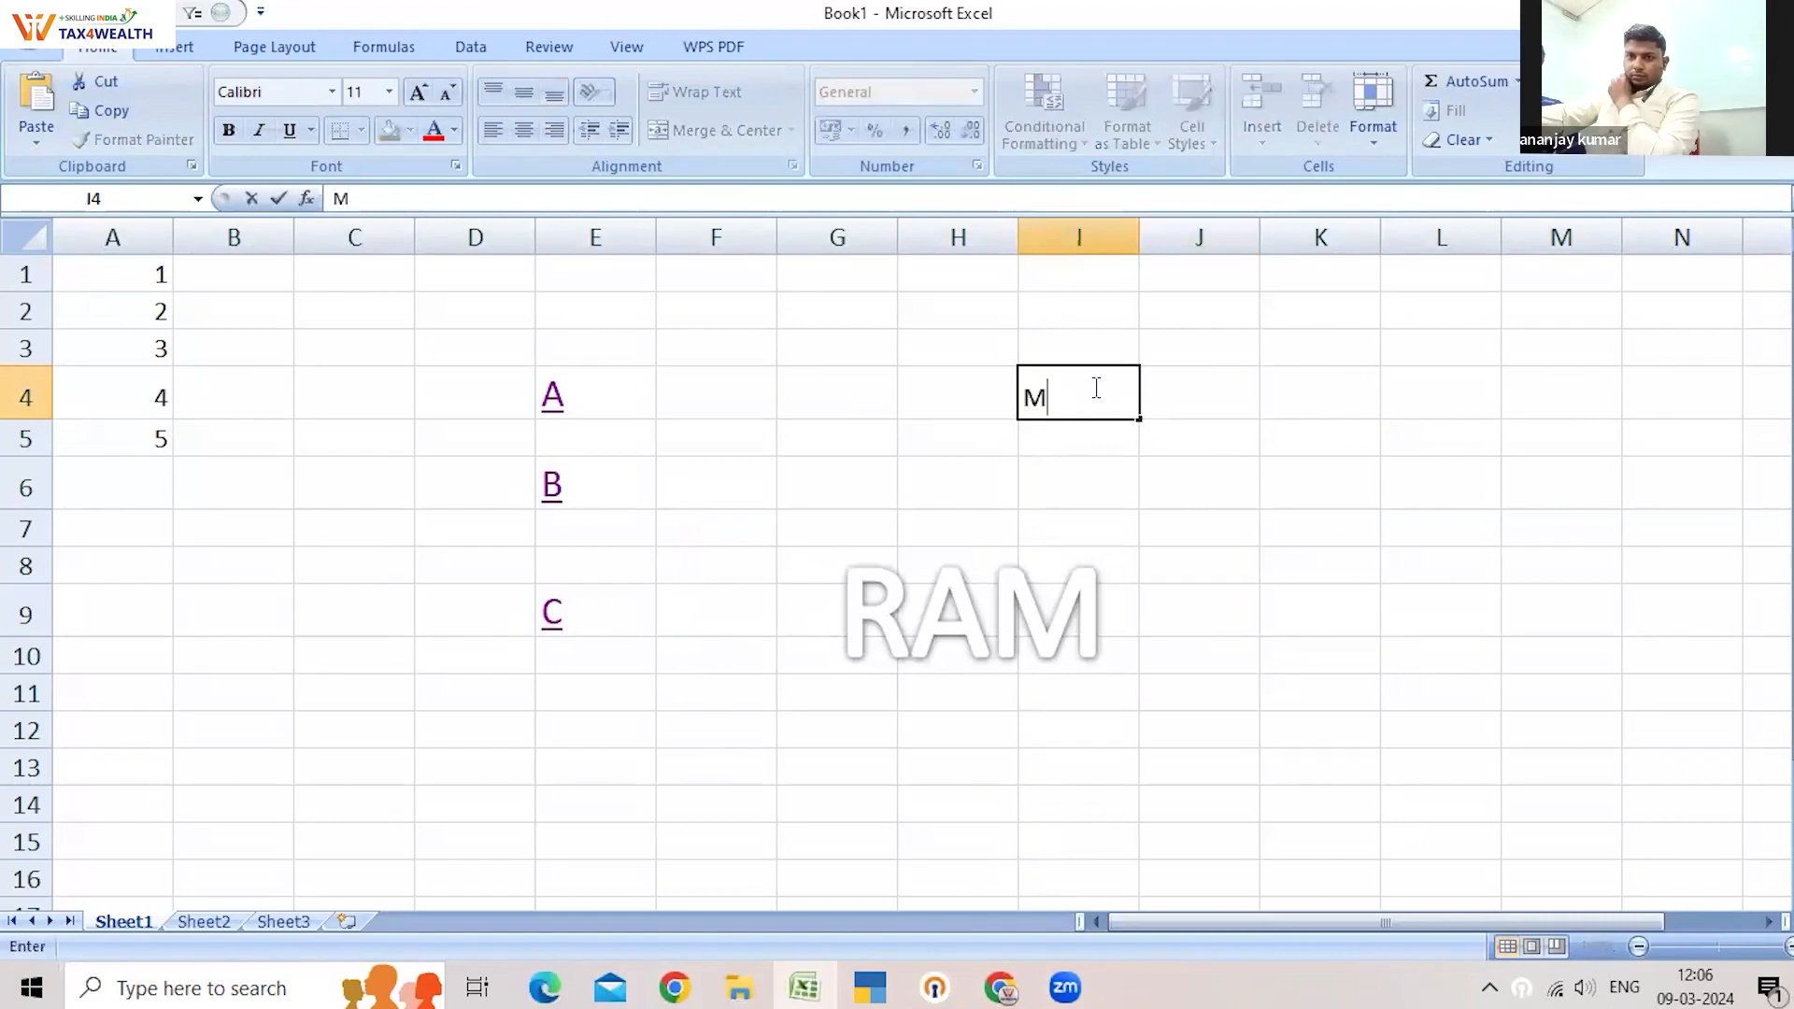
pyautogui.click(1193, 405)
pyautogui.click(1106, 397)
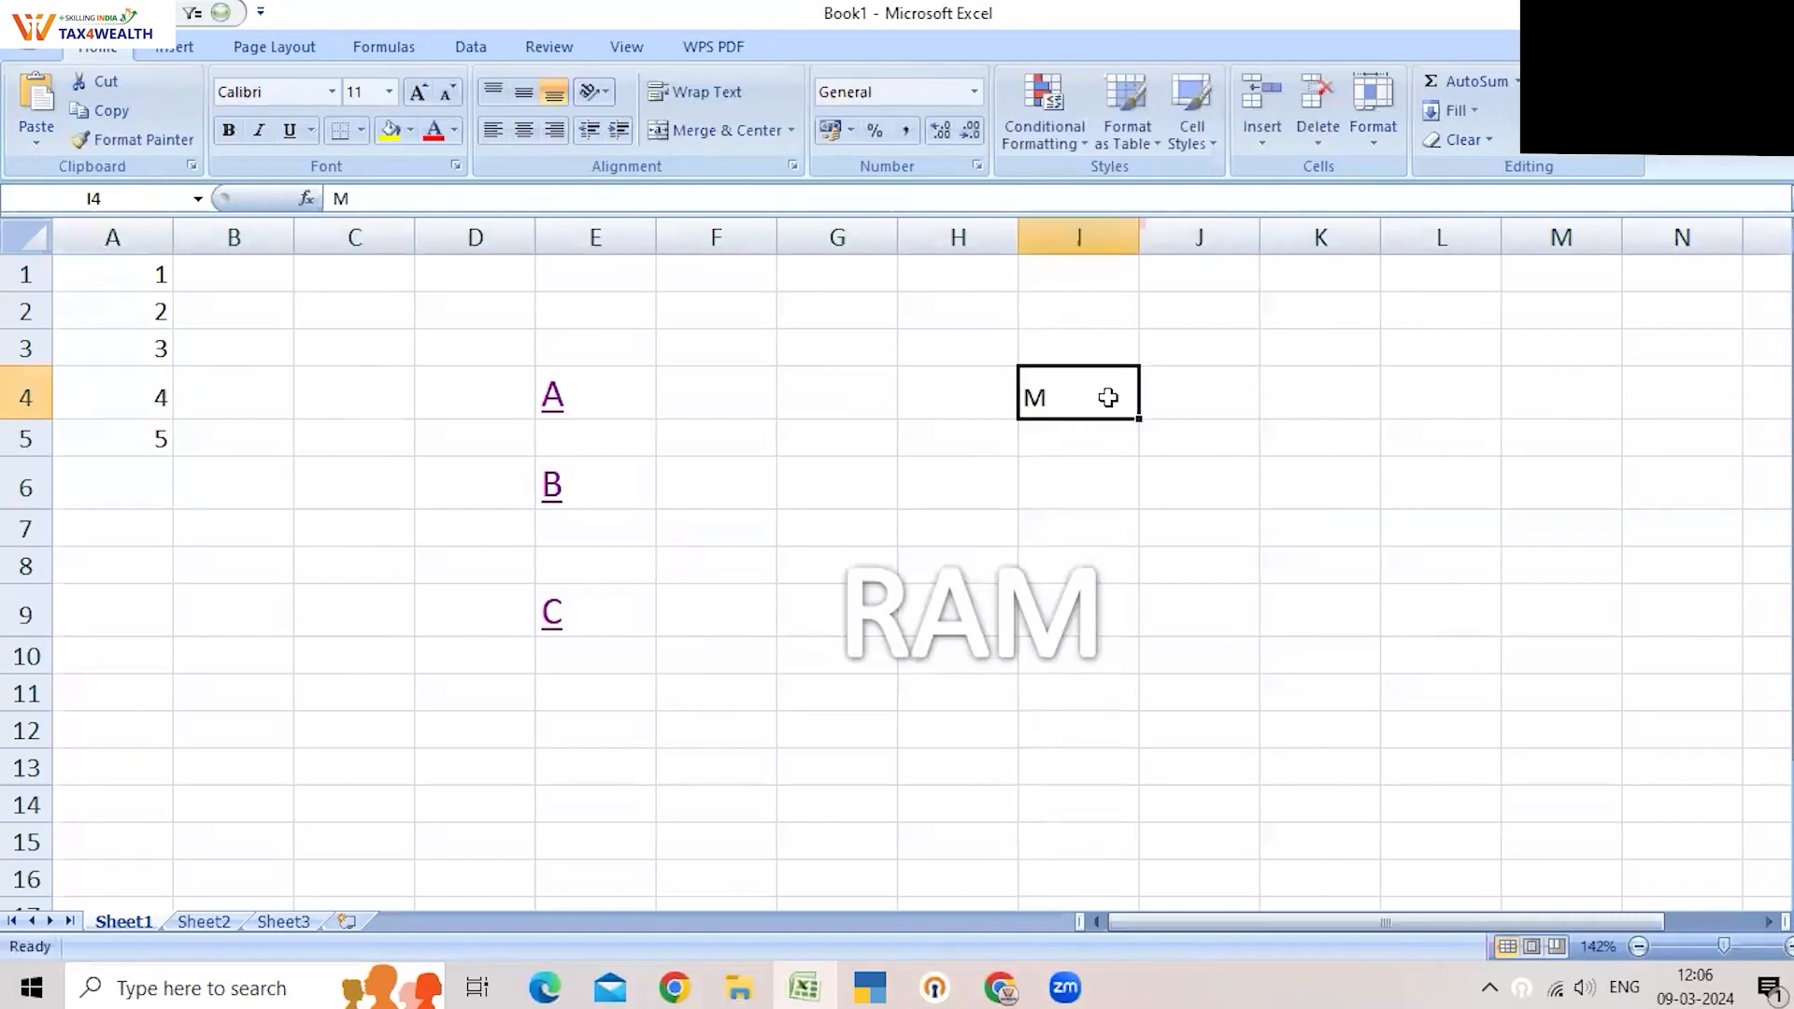
# Hyperlink cell I4 to the Scan nm.pdf file in the Documents folder.
pyautogui.click(183, 47)
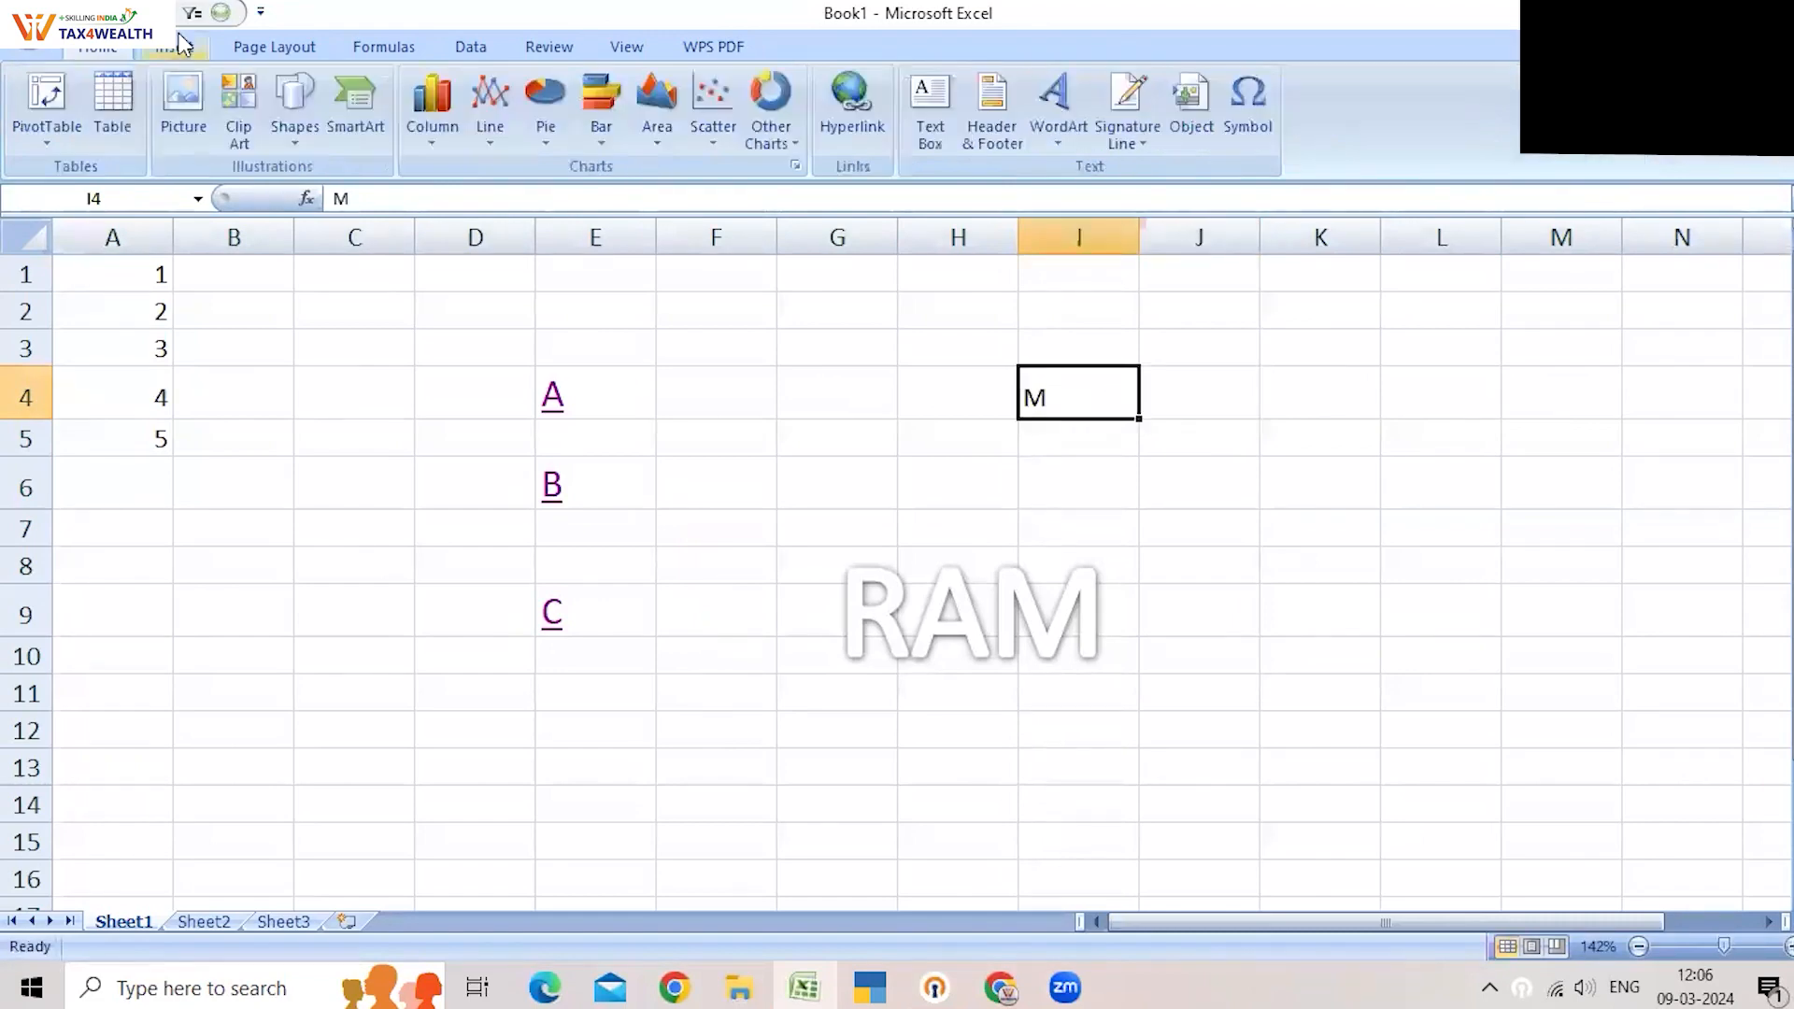
pyautogui.click(855, 102)
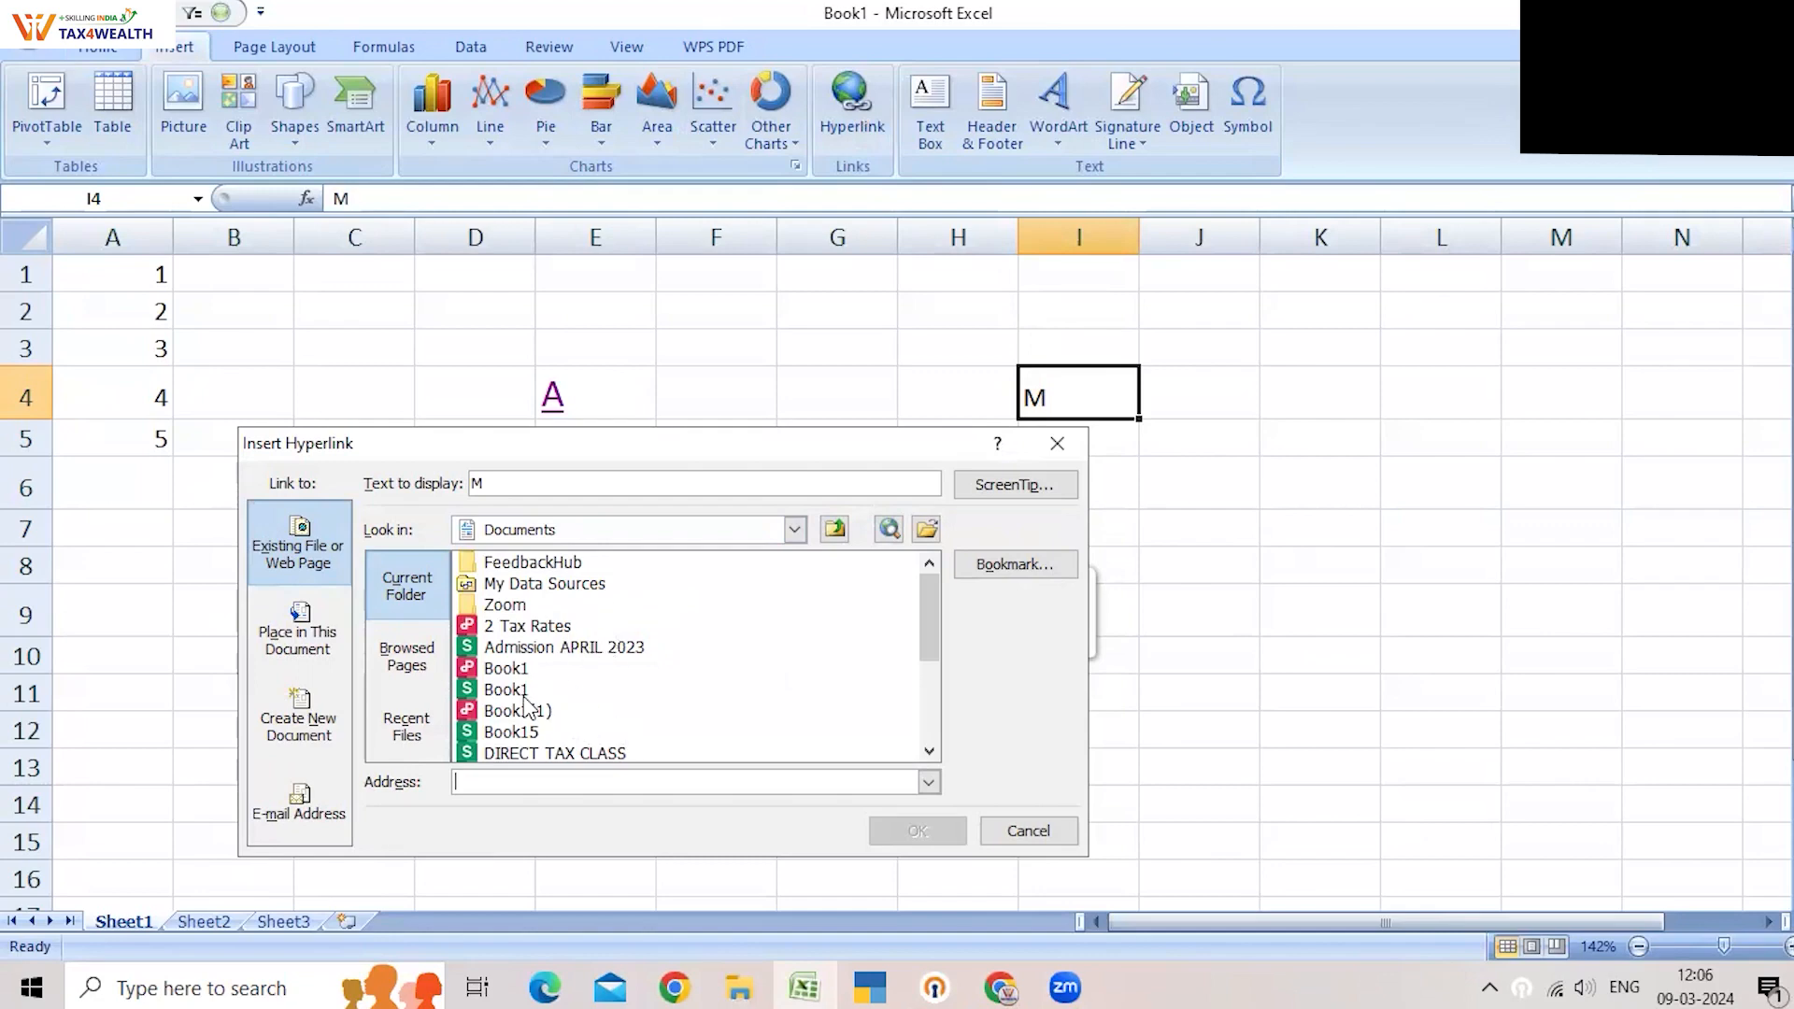
pyautogui.scroll(-3, 537, 710)
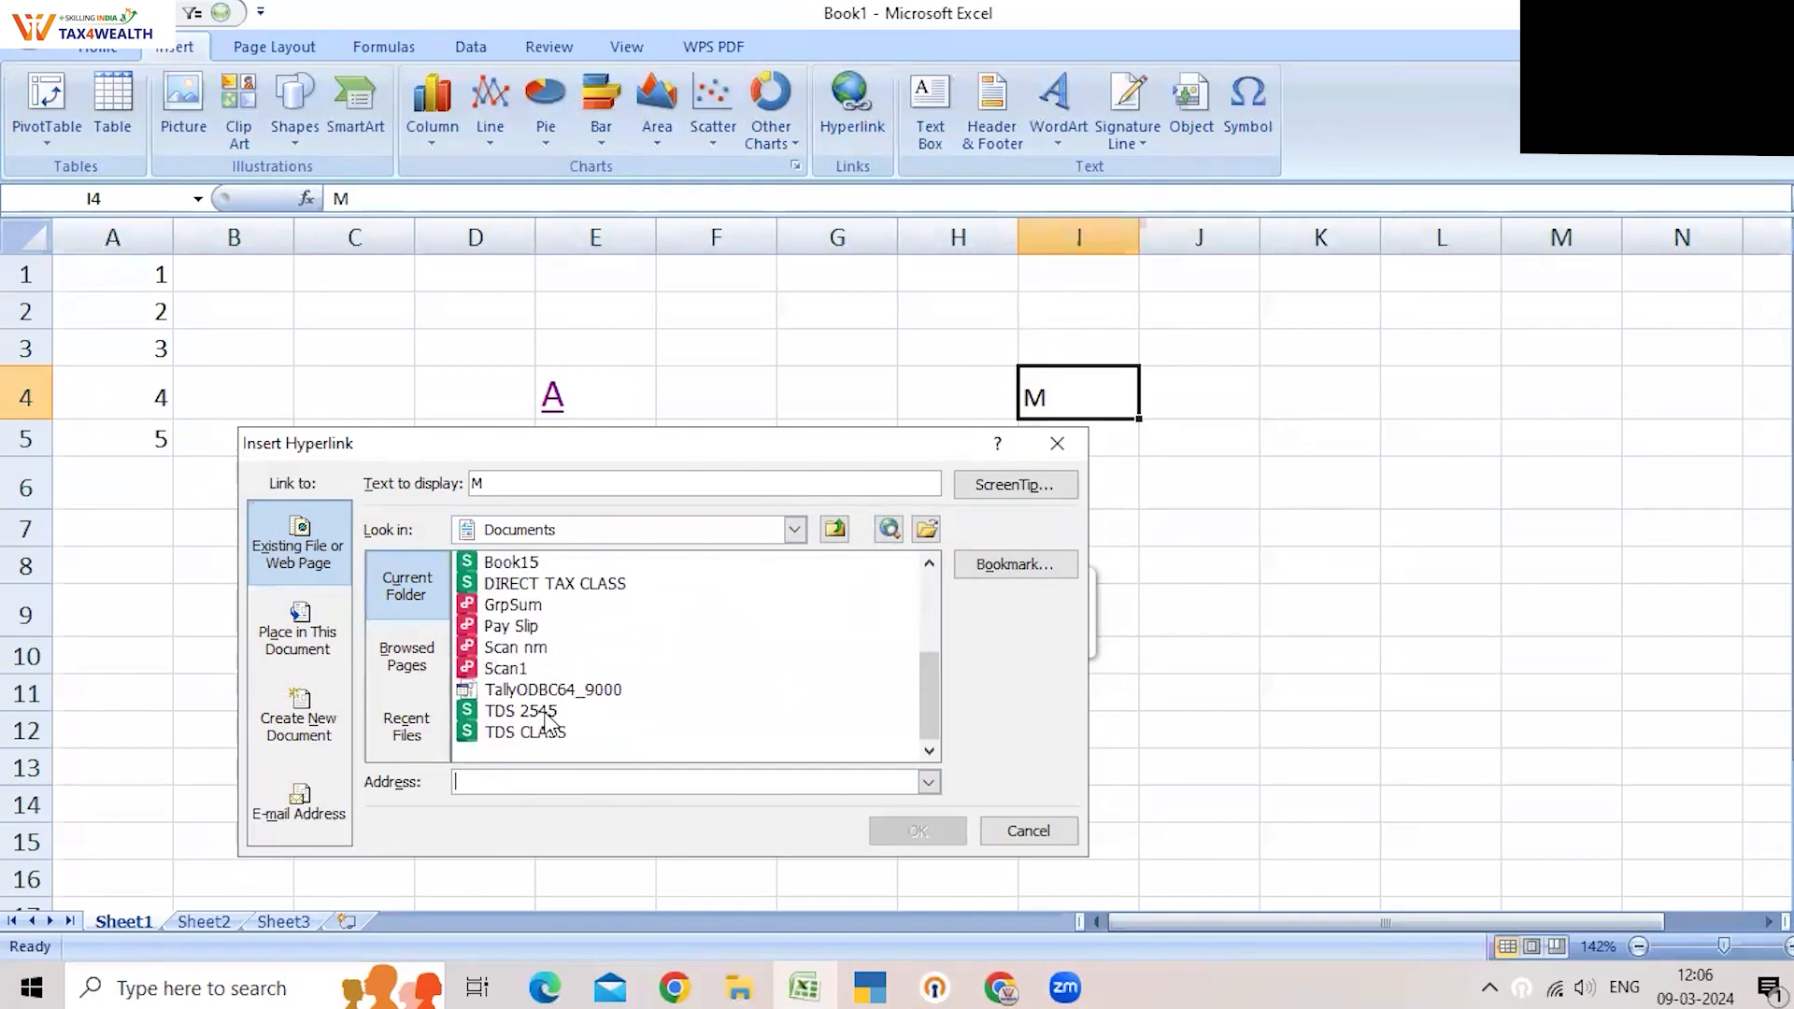
pyautogui.click(508, 649)
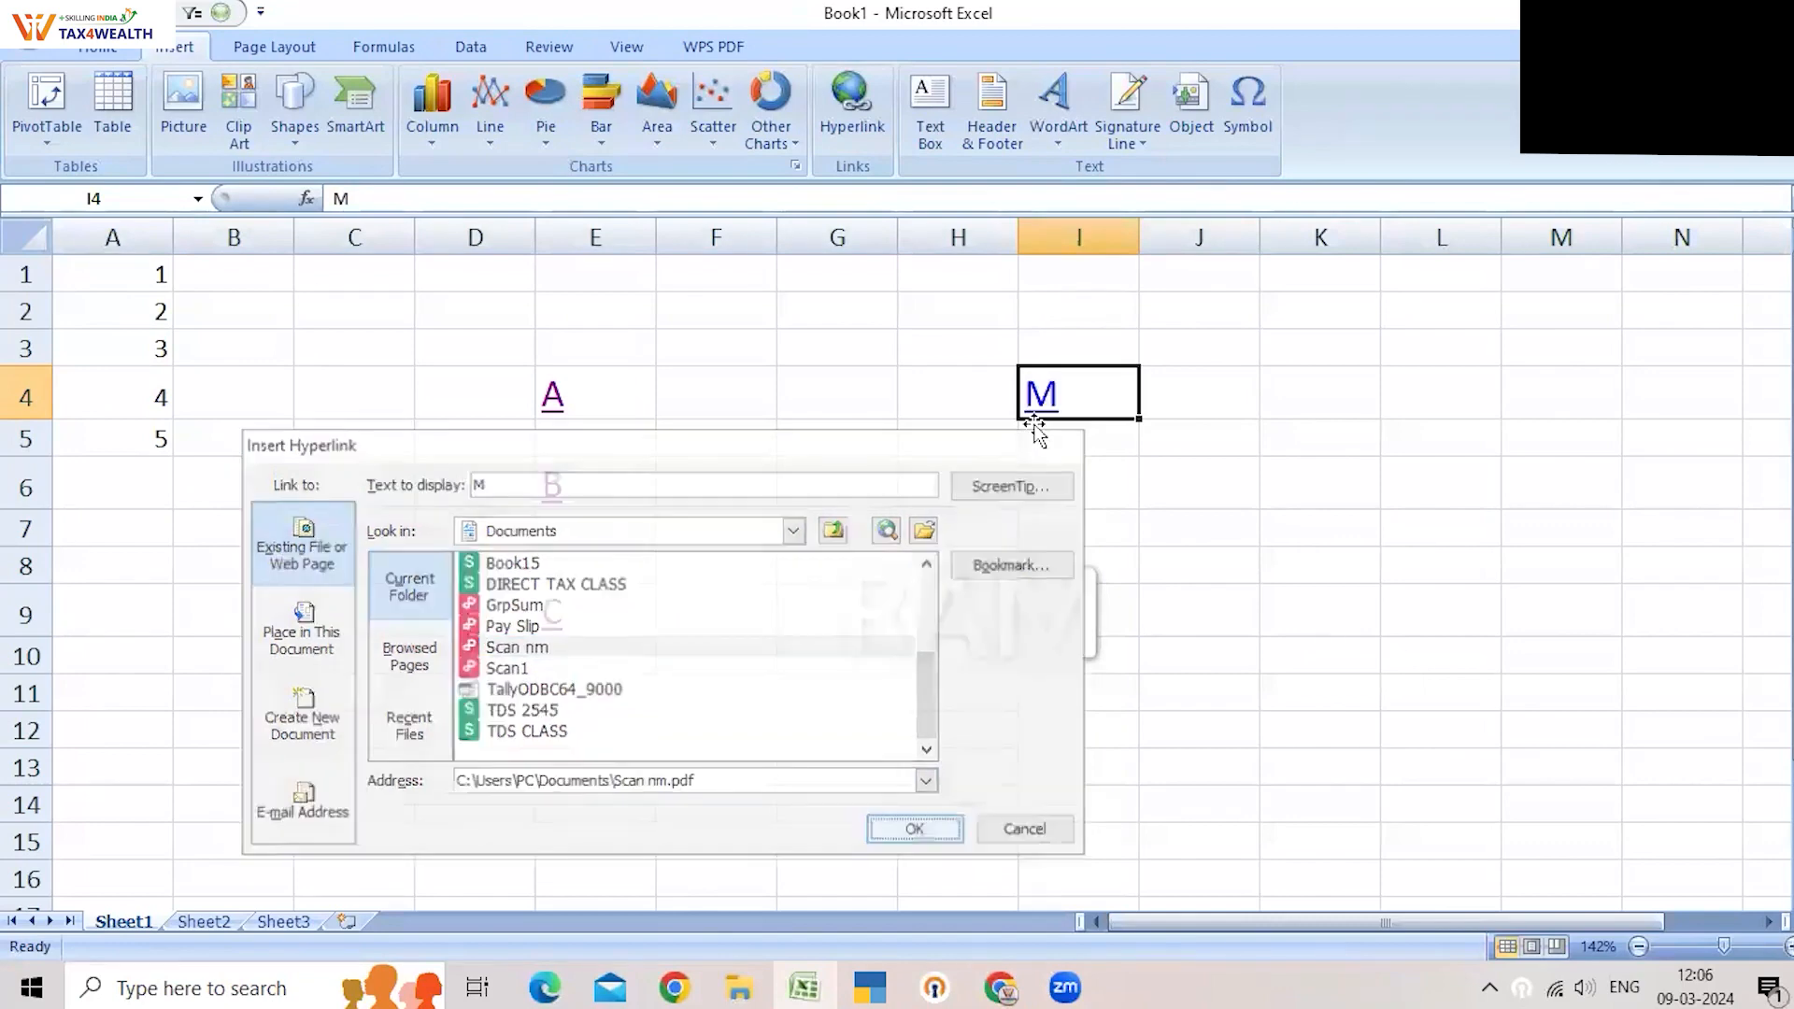
pyautogui.click(1050, 411)
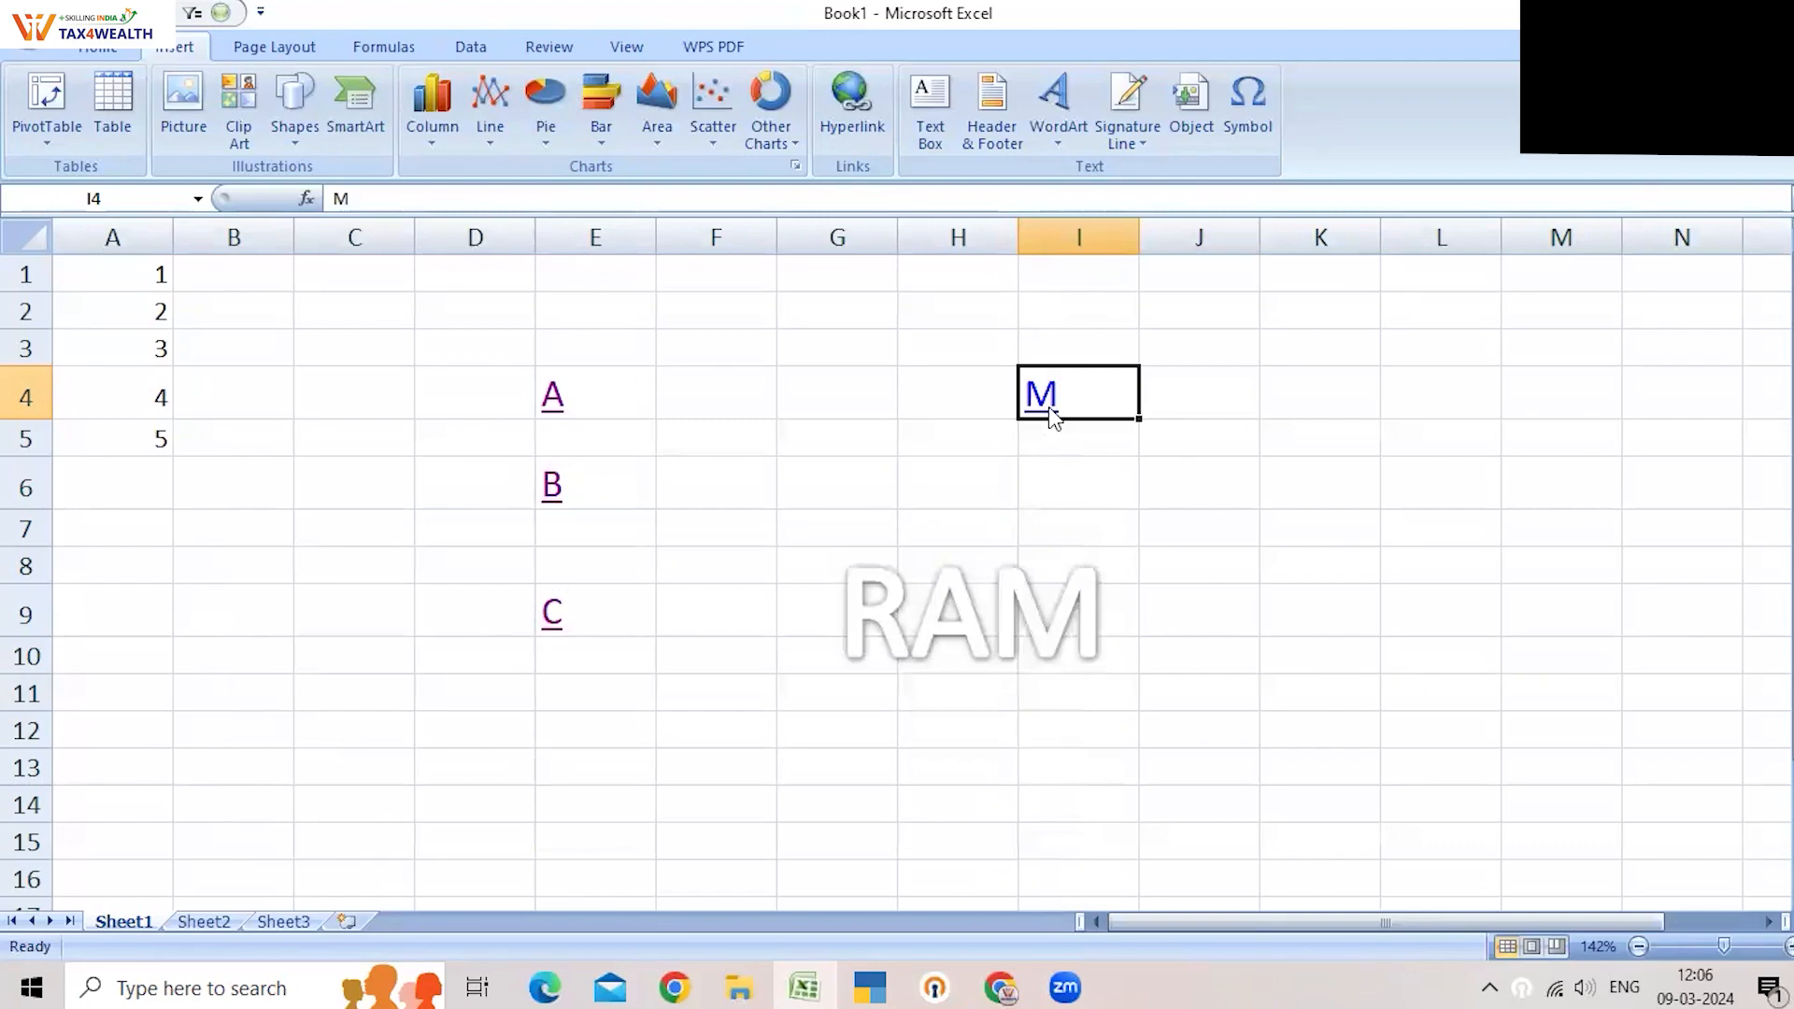
# Follow the M hyperlink in I4, accept the security notice, scroll through the opened PDF, and close it.
pyautogui.click(1048, 406)
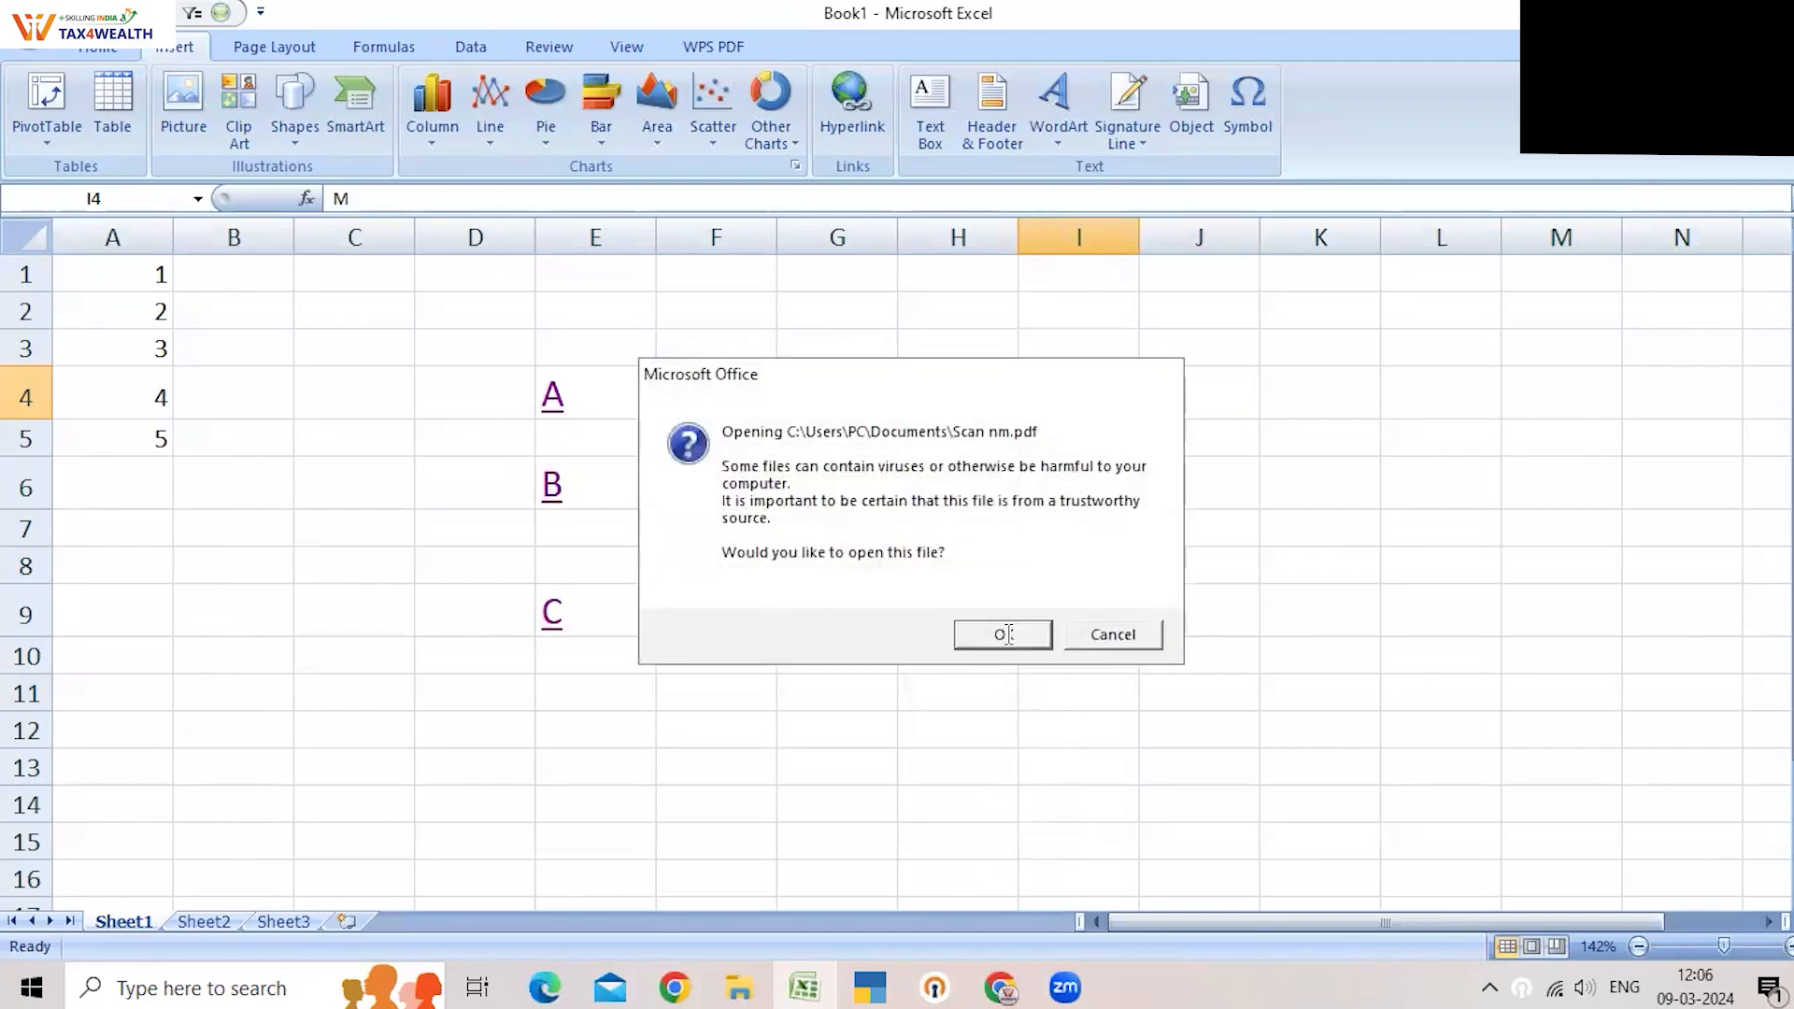
pyautogui.click(1001, 632)
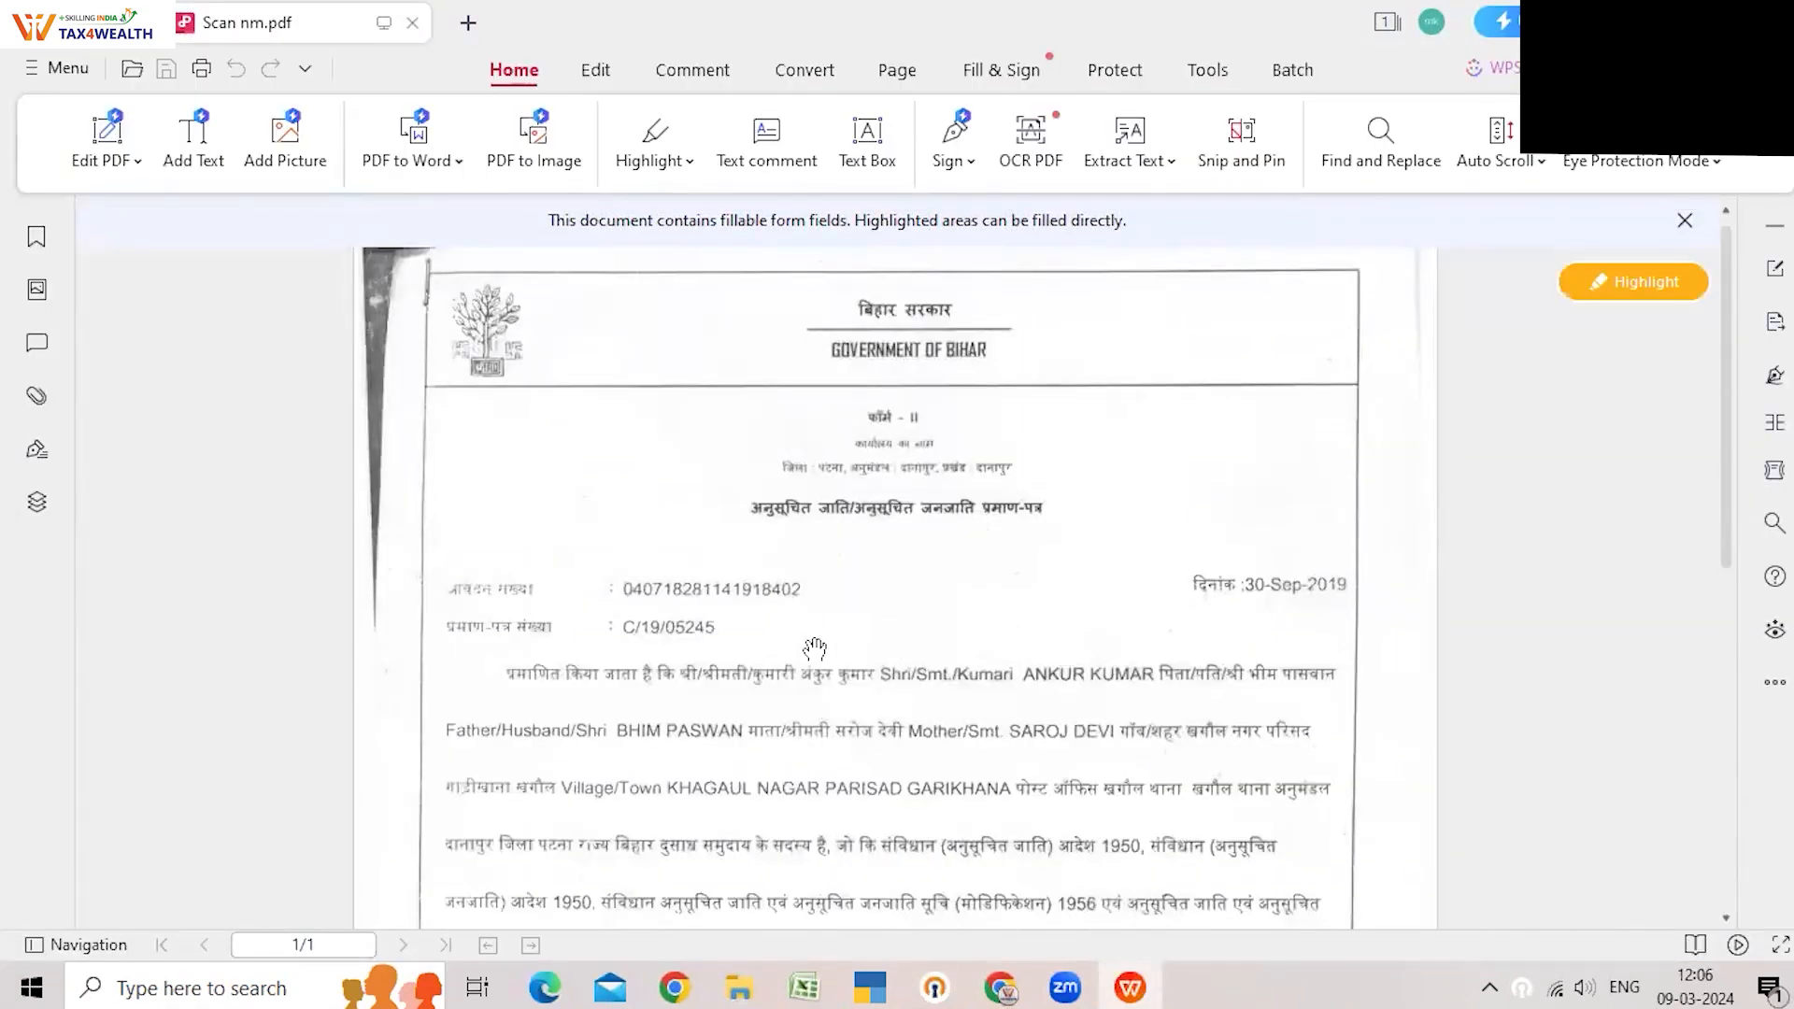
pyautogui.scroll(-10, 862, 659)
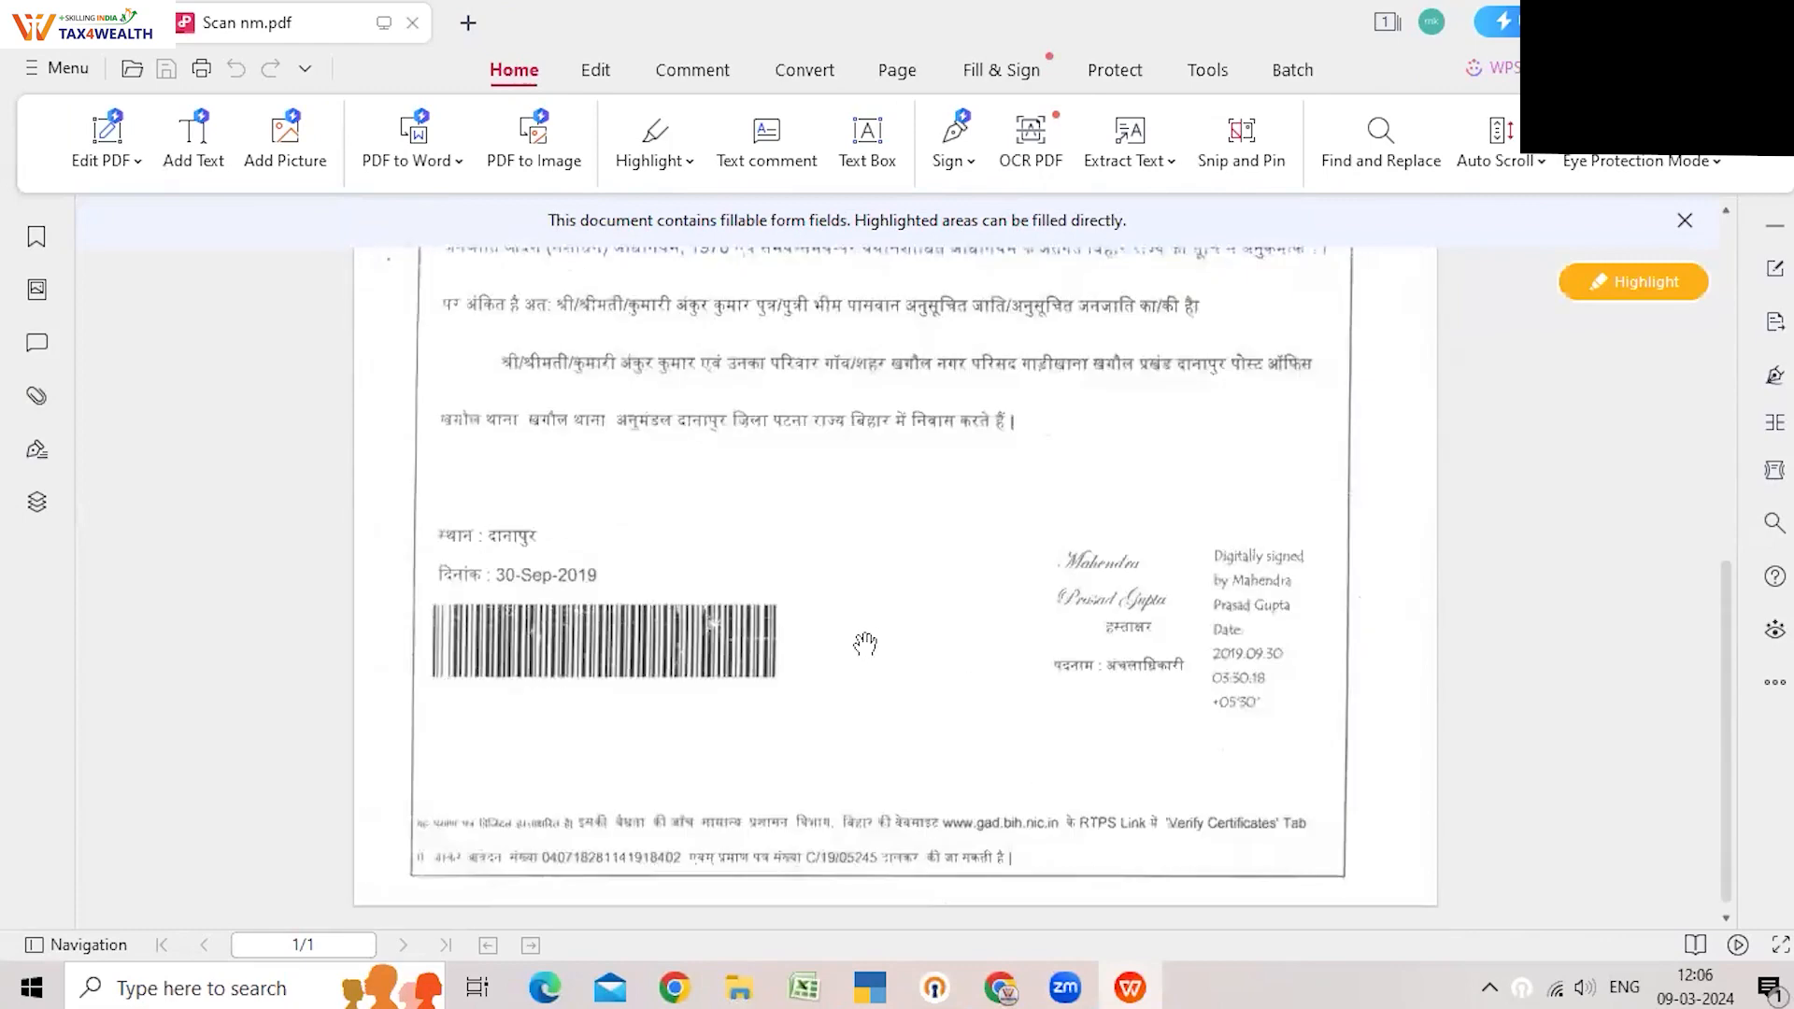
pyautogui.scroll(9, 861, 654)
pyautogui.scroll(-10, 860, 643)
pyautogui.scroll(11, 856, 641)
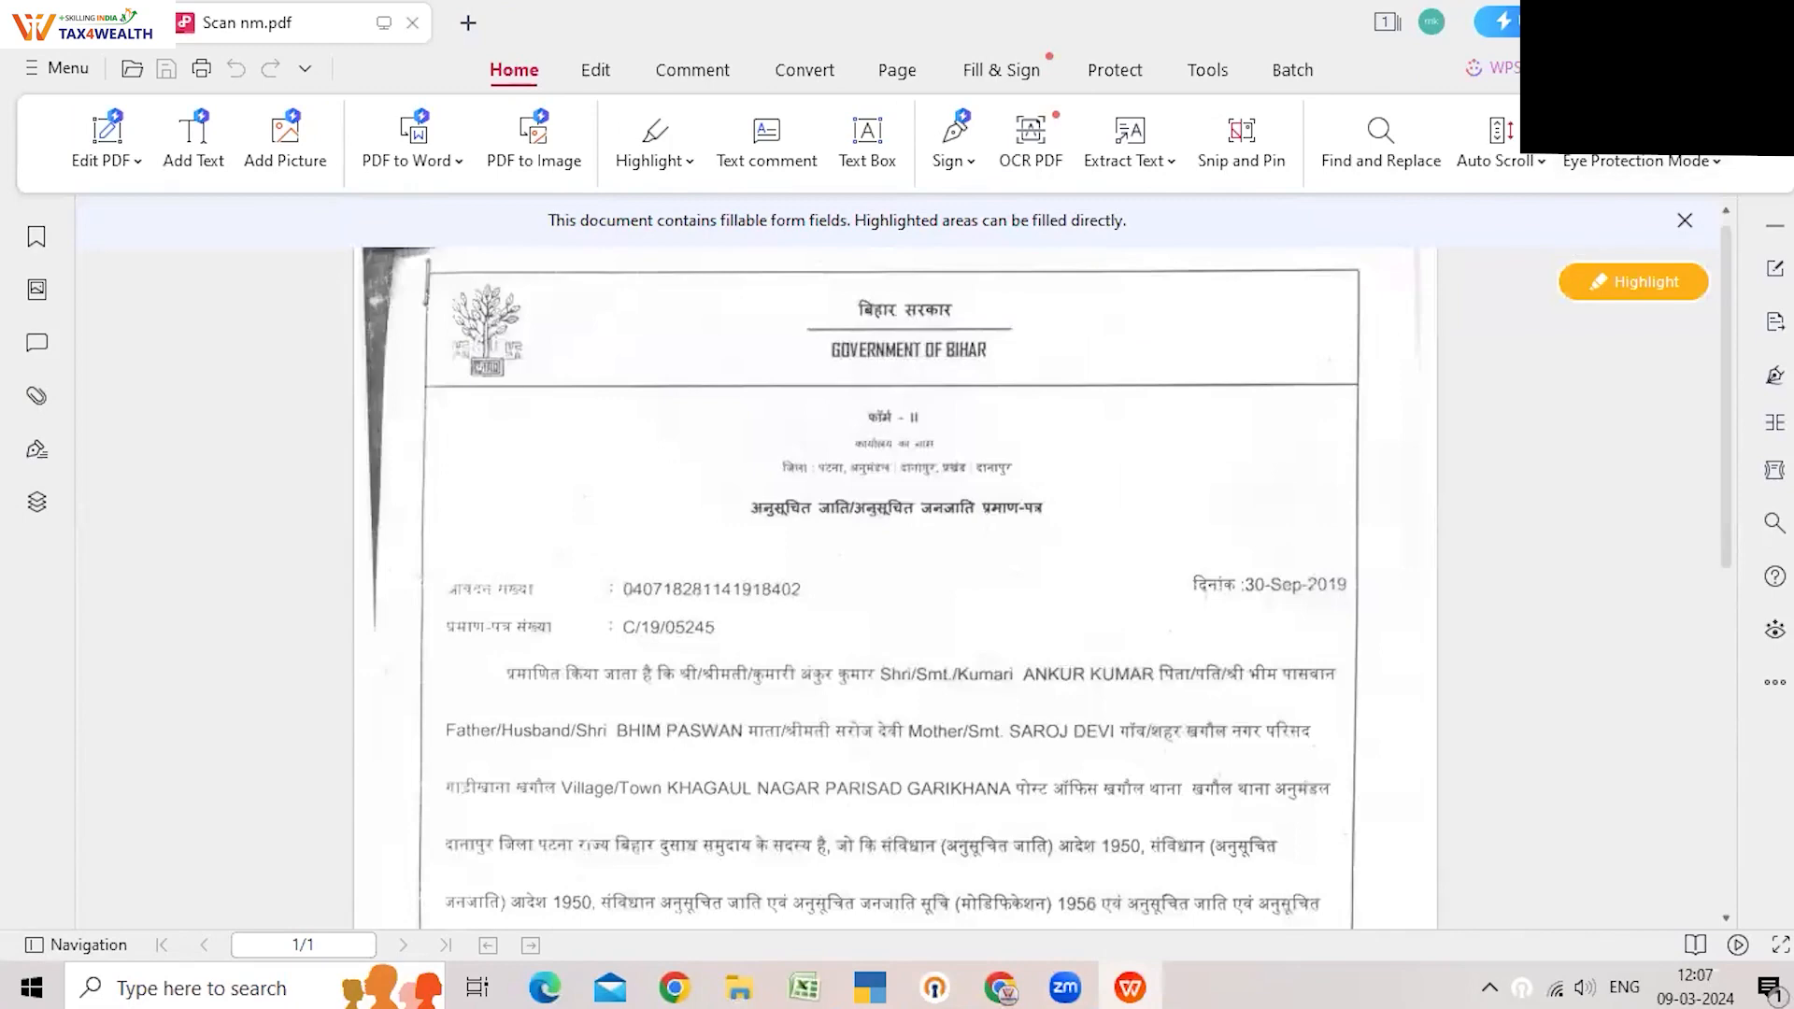
pyautogui.click(1768, 21)
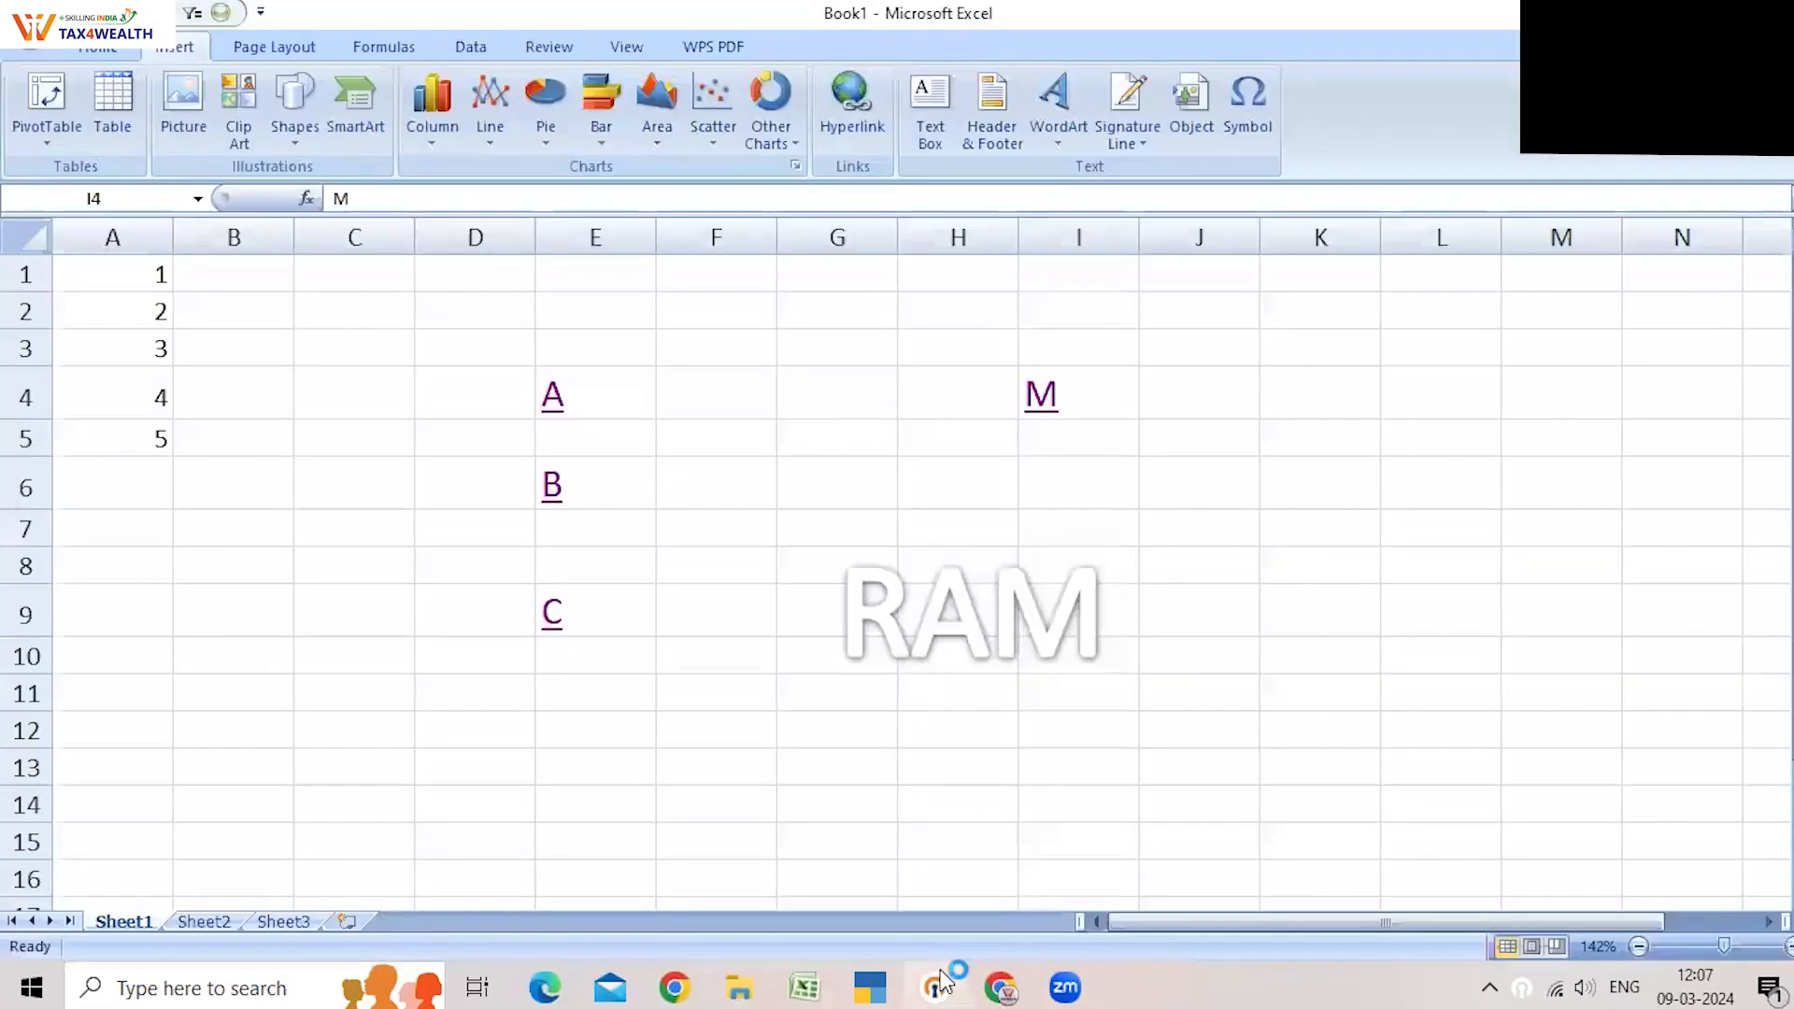
pyautogui.moveTo(942, 981)
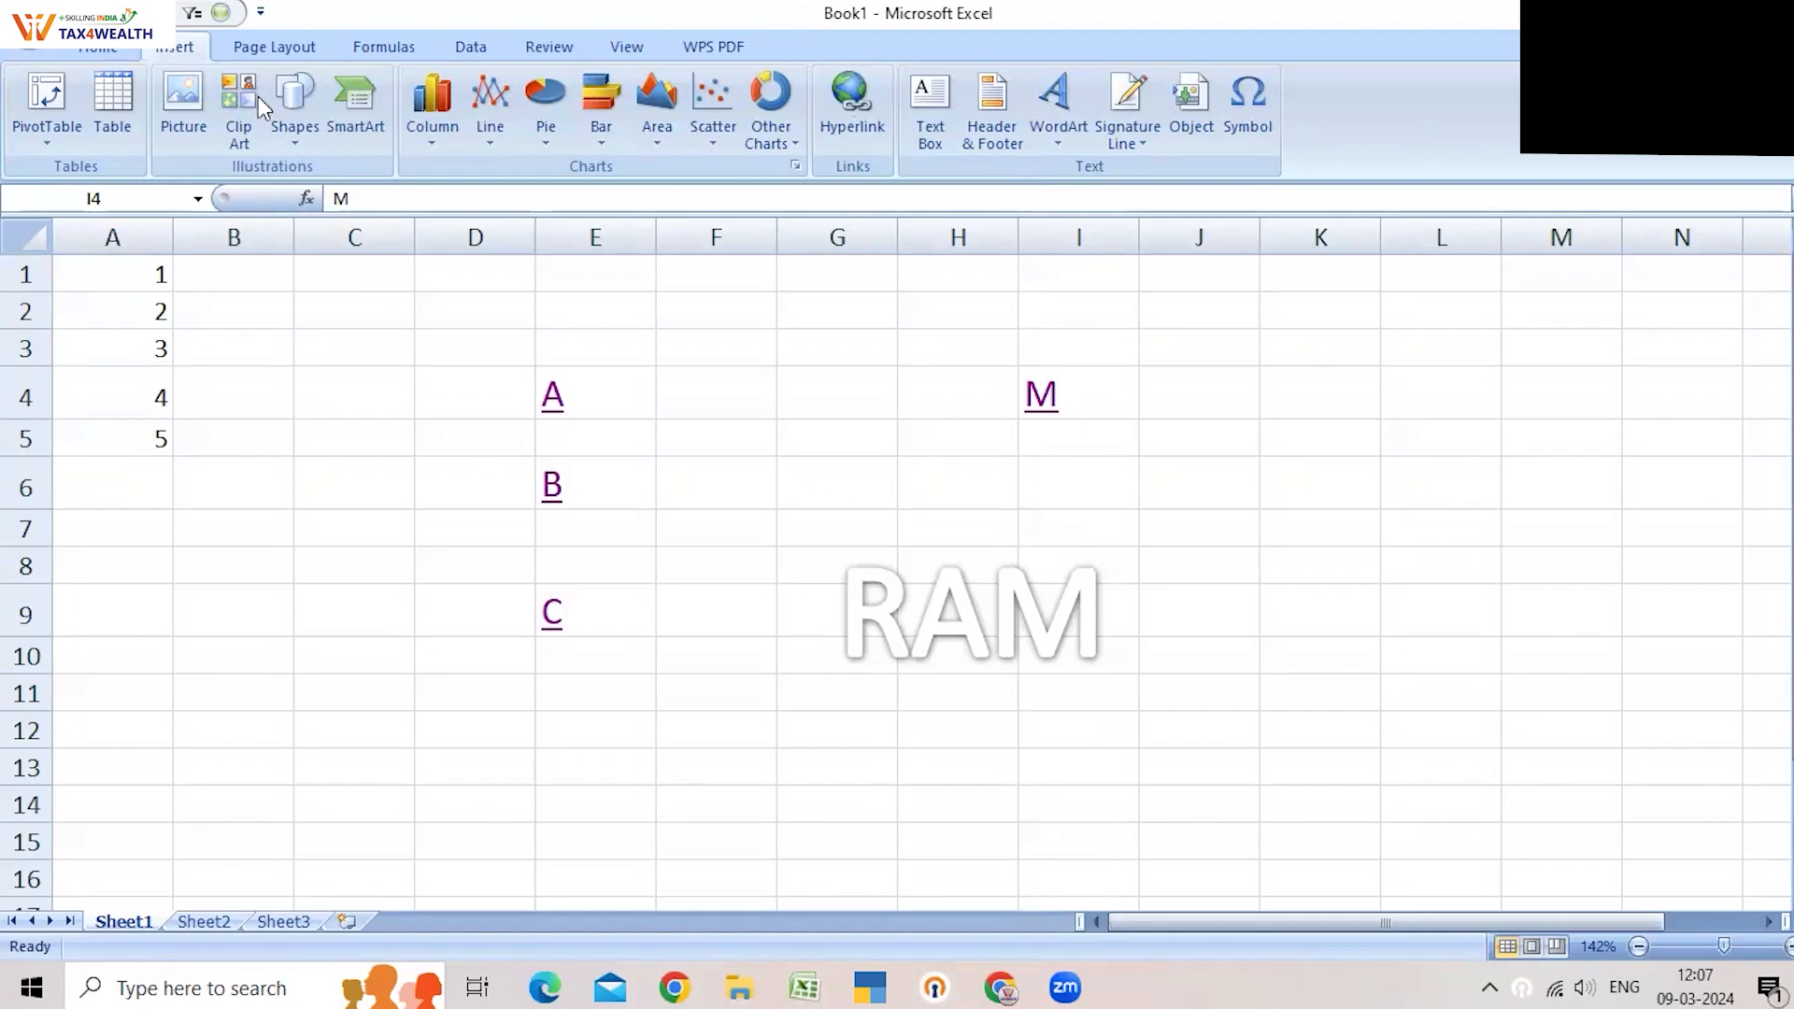
pyautogui.click(249, 51)
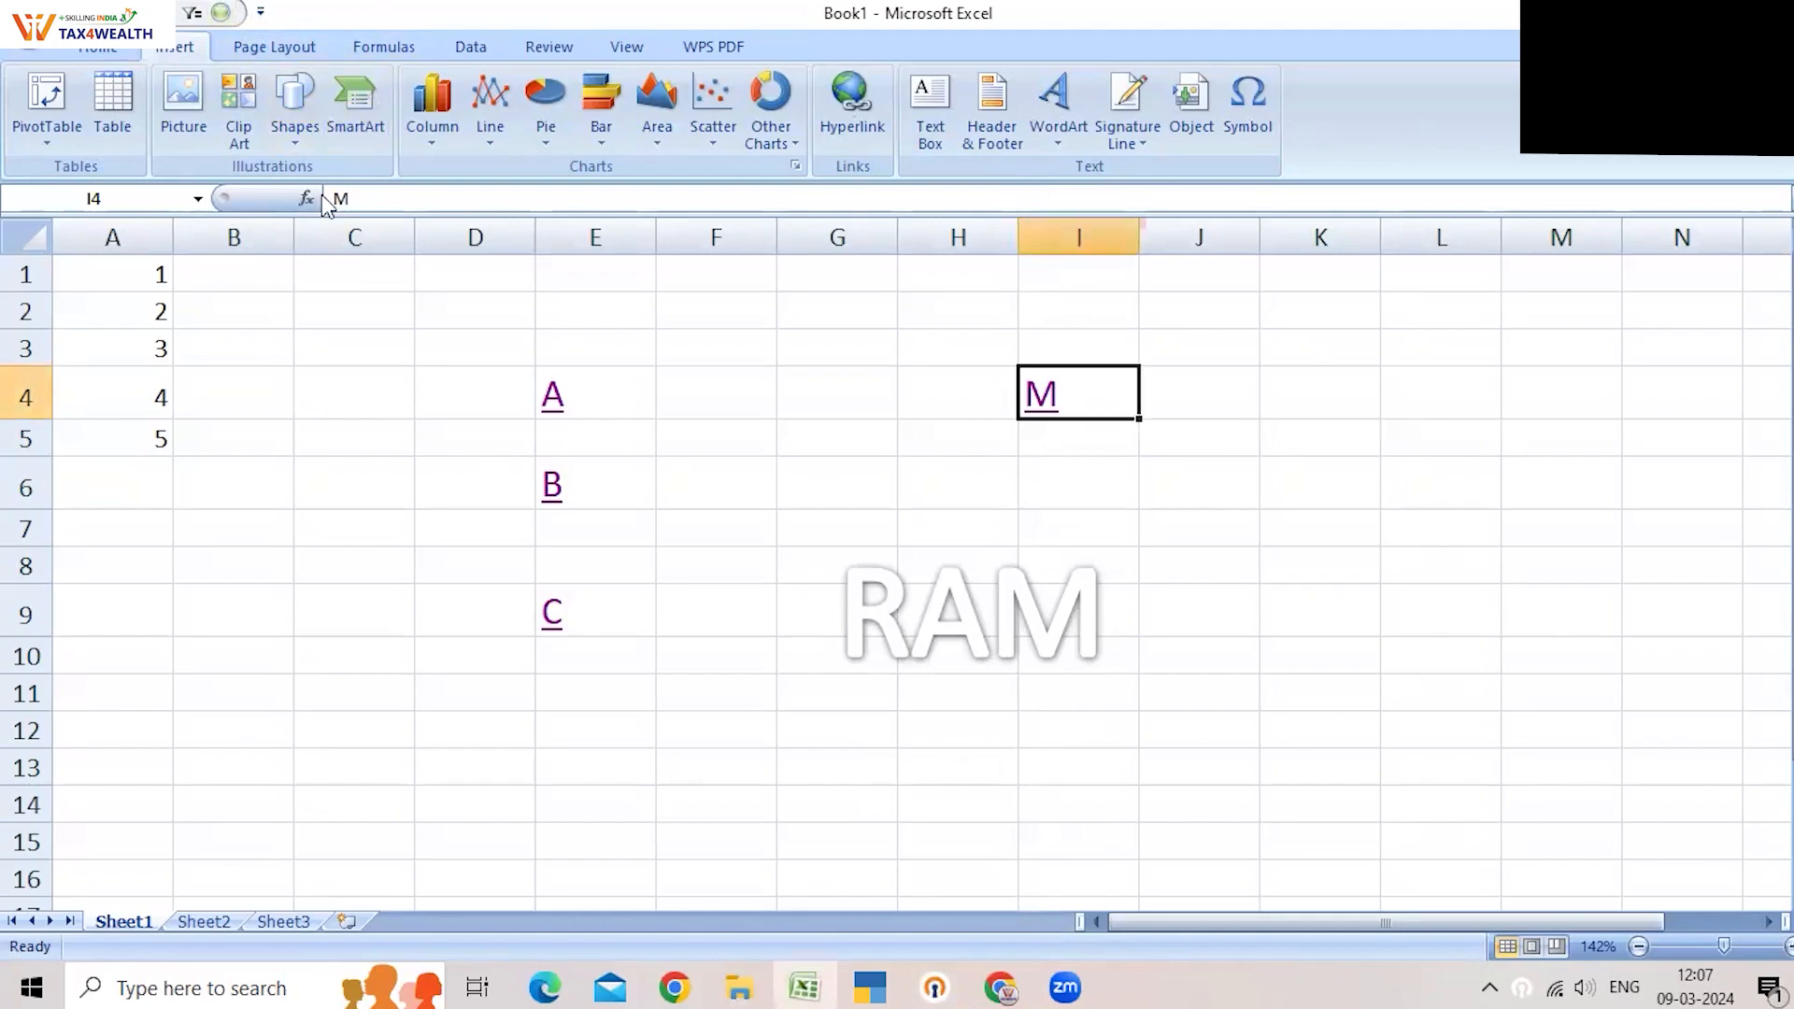